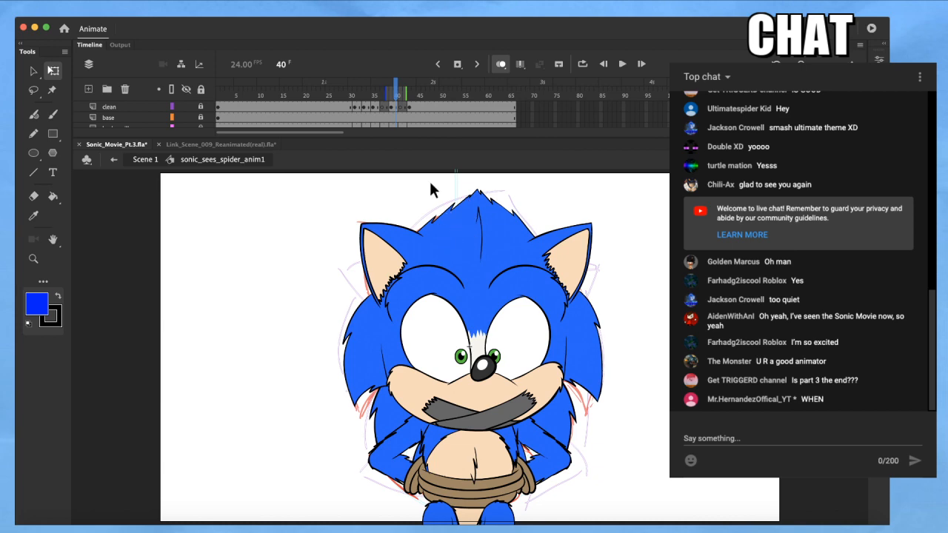
Leave the sonic_sees_spider_anim1 symbol for Scene 1 and lock the char1 layer
click(336, 99)
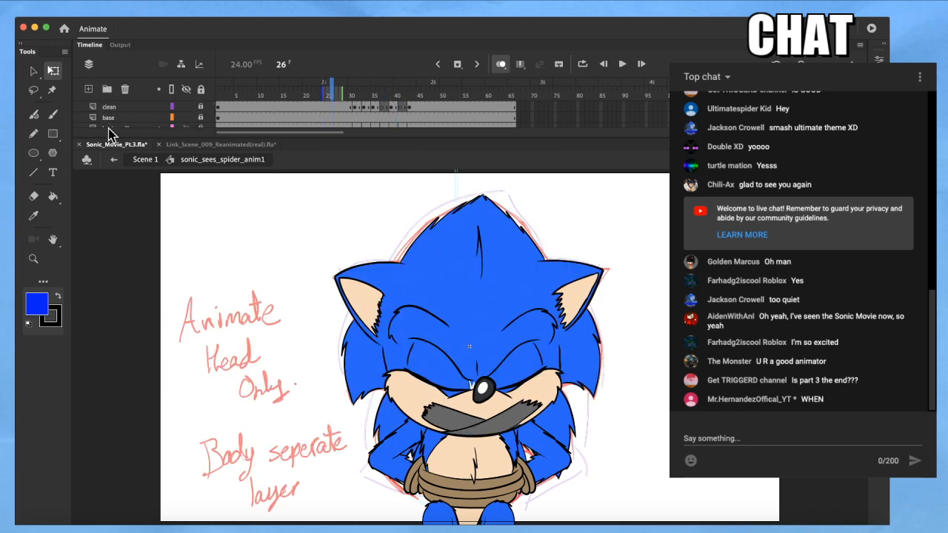
click(113, 161)
click(270, 297)
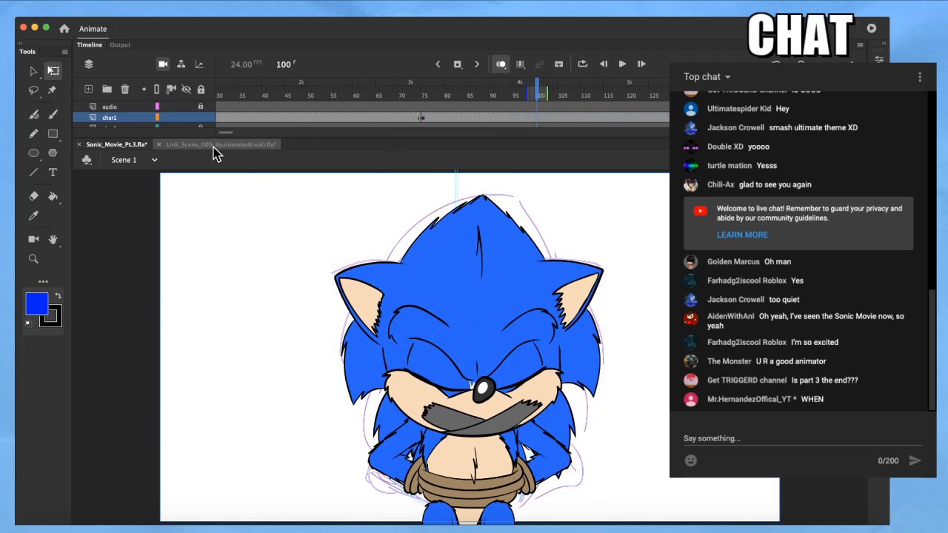
click(200, 117)
scroll(409, 300, down, 2)
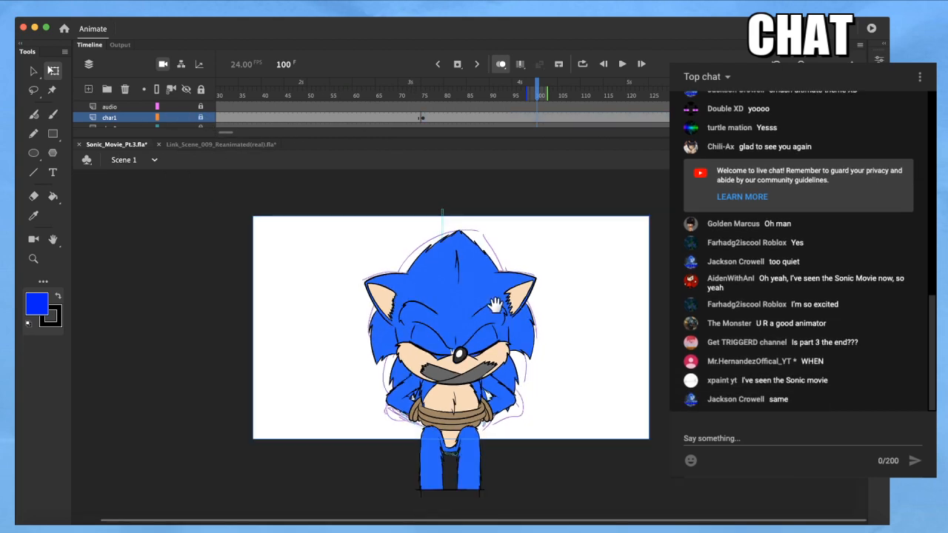
Hide the artwork layers, leaving the board1 and board2 sketches on, and scrub through the storyboard in Scene 1
drag(500, 304, 501, 318)
scroll(430, 110, down, 3)
scroll(429, 113, down, 1)
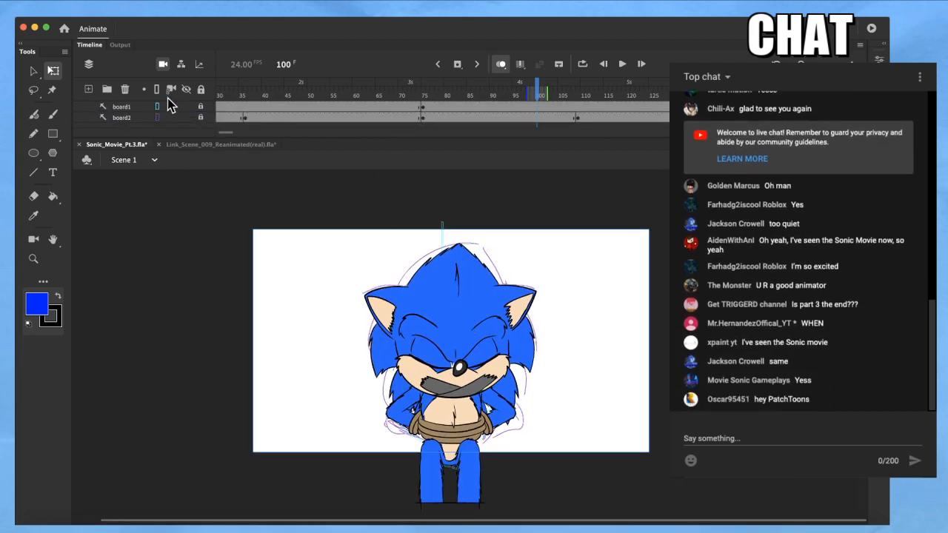
click(186, 107)
click(186, 107)
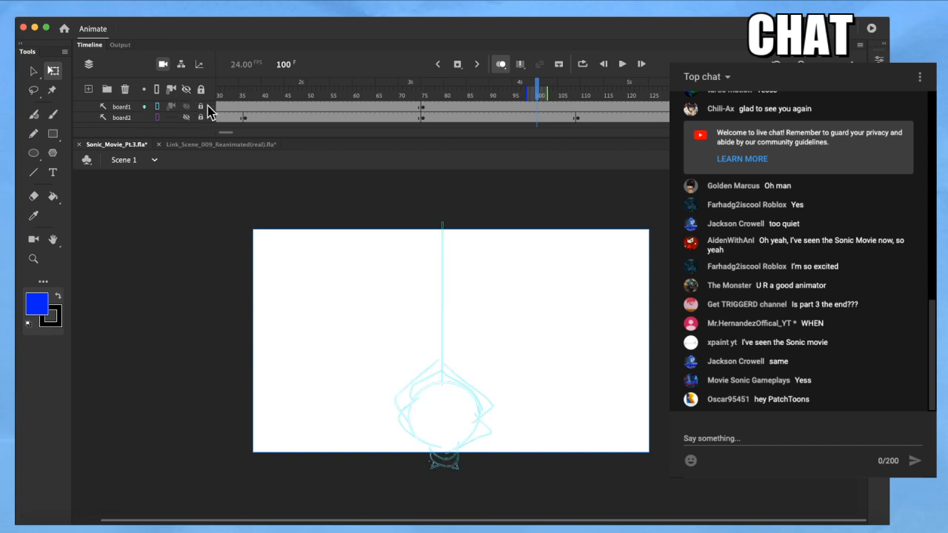
click(187, 117)
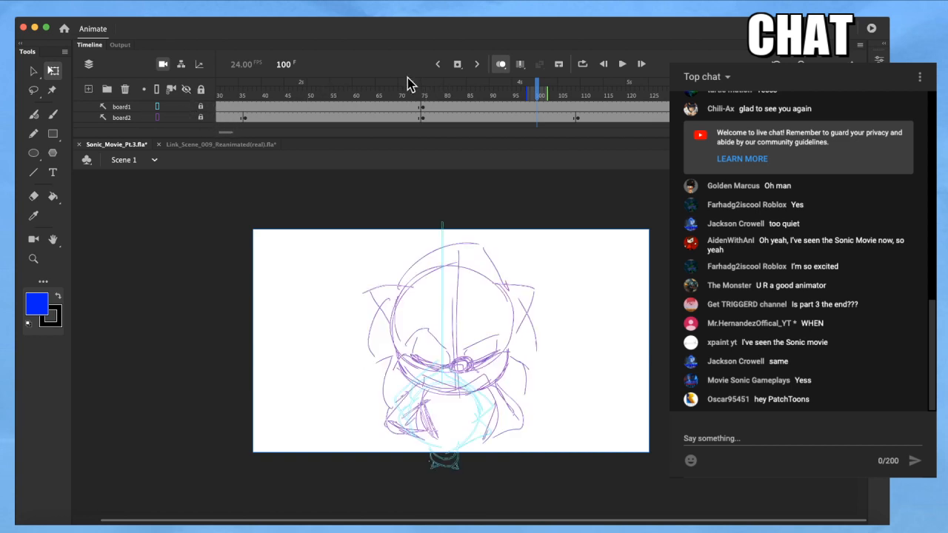
mouse_move(376, 82)
mouse_down()
mouse_move(216, 87)
mouse_move(546, 120)
mouse_move(497, 130)
mouse_move(566, 121)
mouse_move(837, 123)
mouse_move(662, 148)
mouse_move(278, 178)
mouse_move(158, 167)
mouse_move(524, 108)
mouse_up()
scroll(540, 105, up, 10)
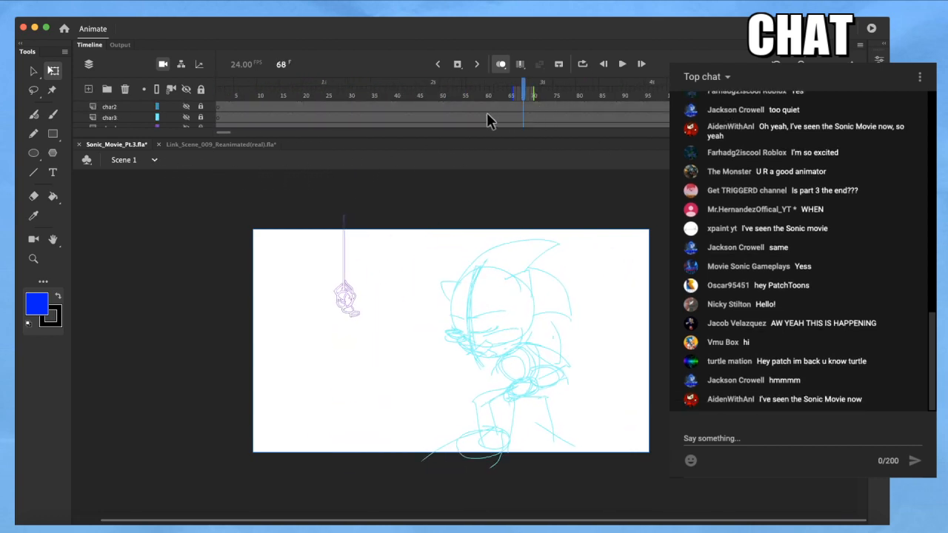
Show the char1 layer again and move the playhead to frame 96
scroll(294, 108, down, 3)
scroll(207, 113, up, 1)
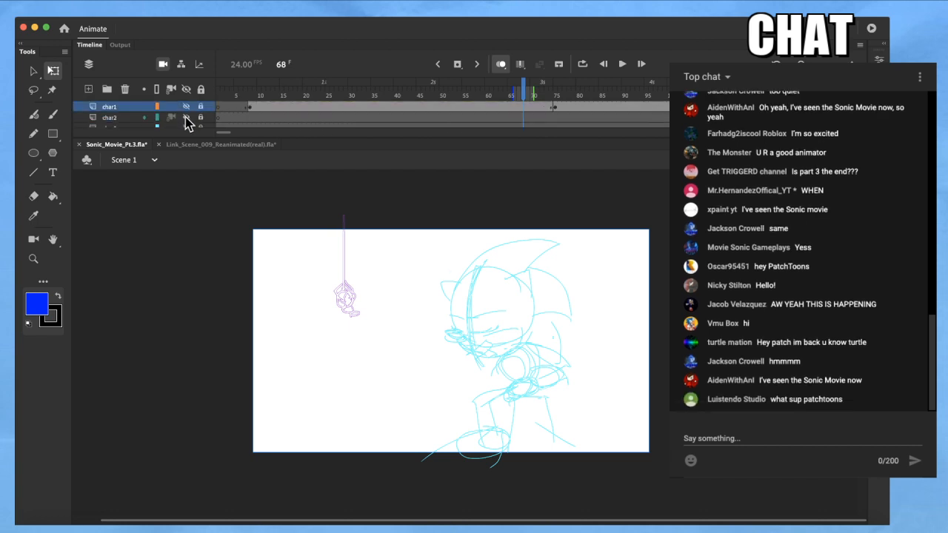
click(187, 107)
scroll(193, 119, up, 2)
scroll(191, 126, down, 1)
mouse_move(619, 92)
mouse_down()
mouse_move(469, 103)
mouse_move(646, 93)
mouse_up()
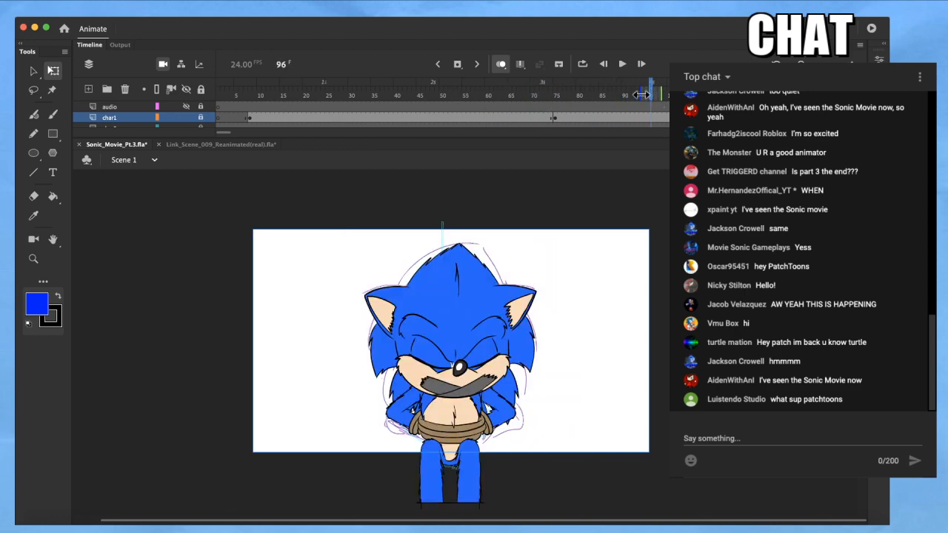
Unlock the char1 layer and open the Sonic symbol for editing
click(201, 117)
double_click(497, 294)
scroll(134, 124, up, 3)
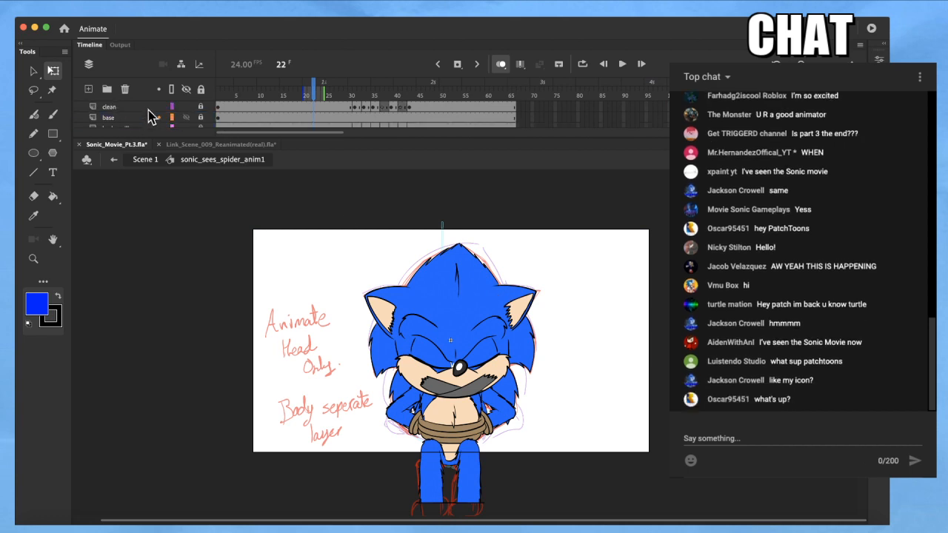
Go to frame 6 of the symbol and hide the clean, base and back_quills layers
click(186, 106)
click(240, 96)
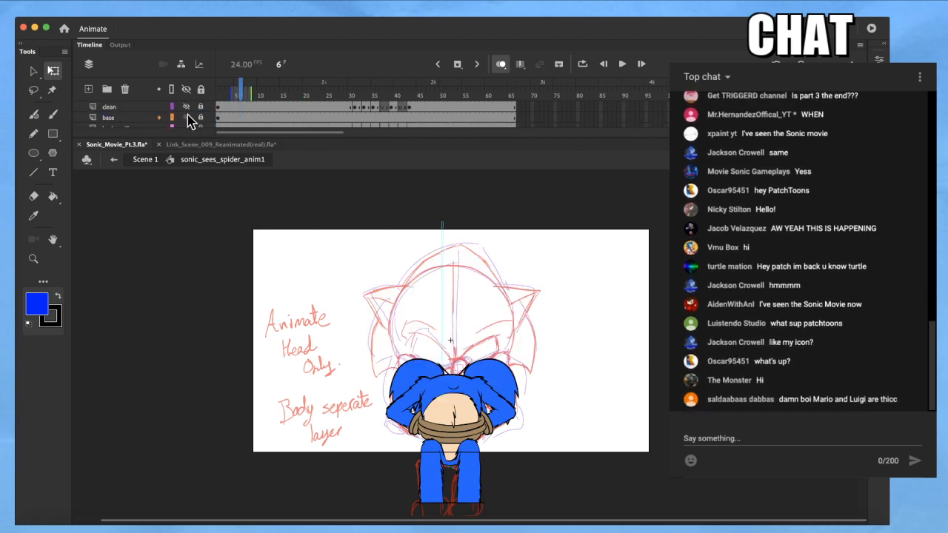
click(186, 117)
scroll(200, 121, down, 1)
click(186, 118)
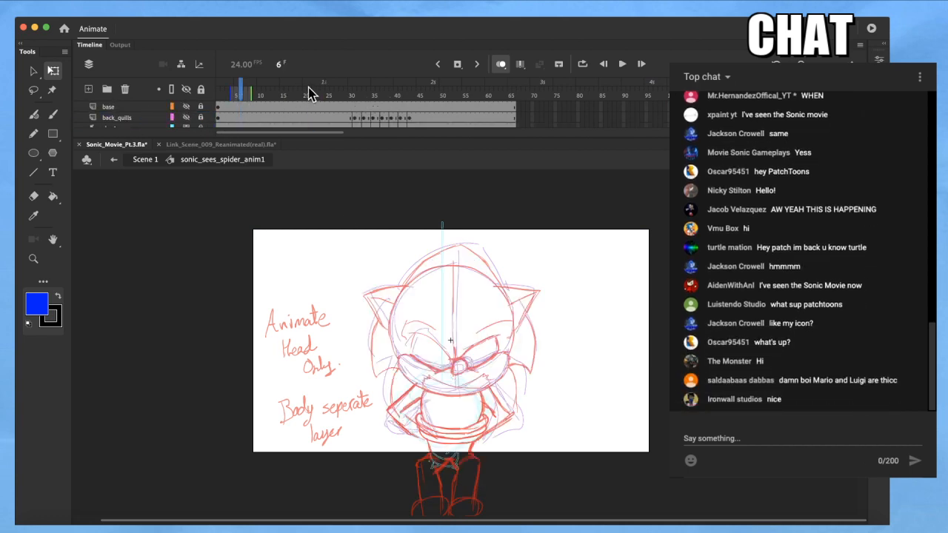
Turn off transparency on the char1 and base_ruff sketch layers and scrub the rough animation to frame 48
scroll(199, 110, down, 2)
click(185, 116)
click(185, 105)
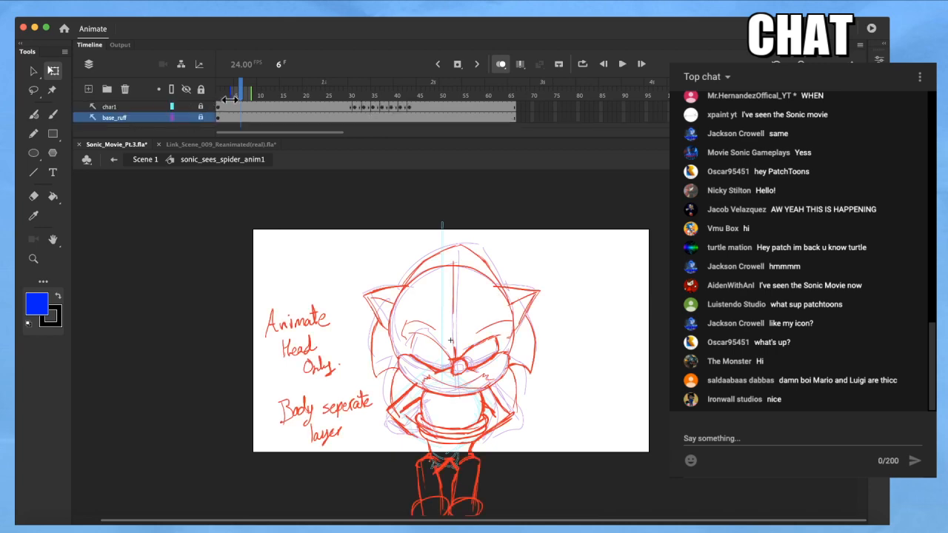
drag(336, 83, 433, 83)
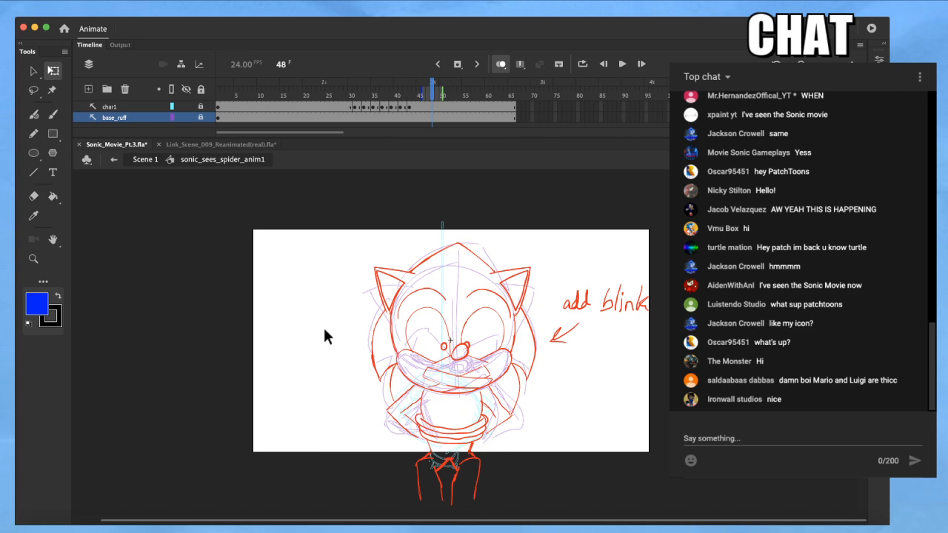
Return to Scene 1 and play the scene to review the rough animation
click(116, 158)
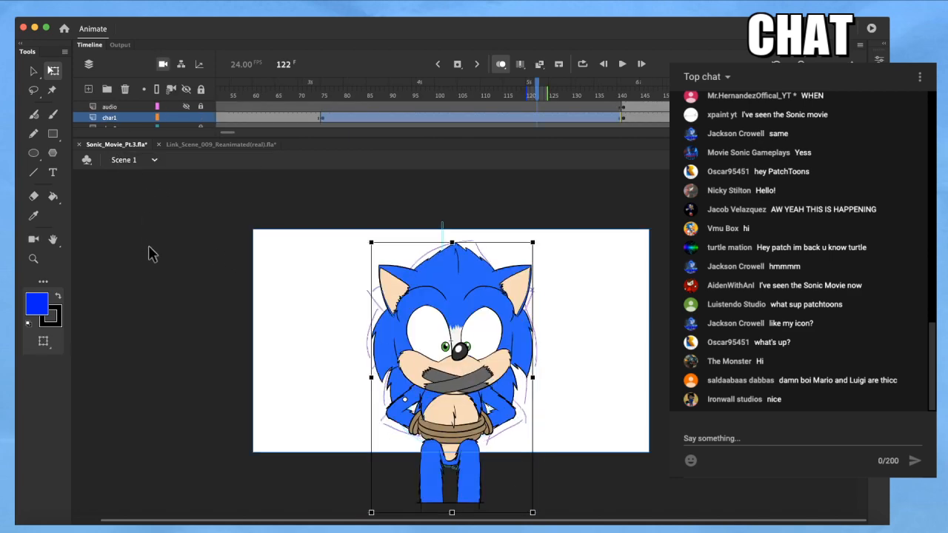
mouse_move(540, 91)
mouse_down()
mouse_move(844, 92)
mouse_move(654, 133)
mouse_move(491, 121)
mouse_move(257, 129)
mouse_up()
key(Return)
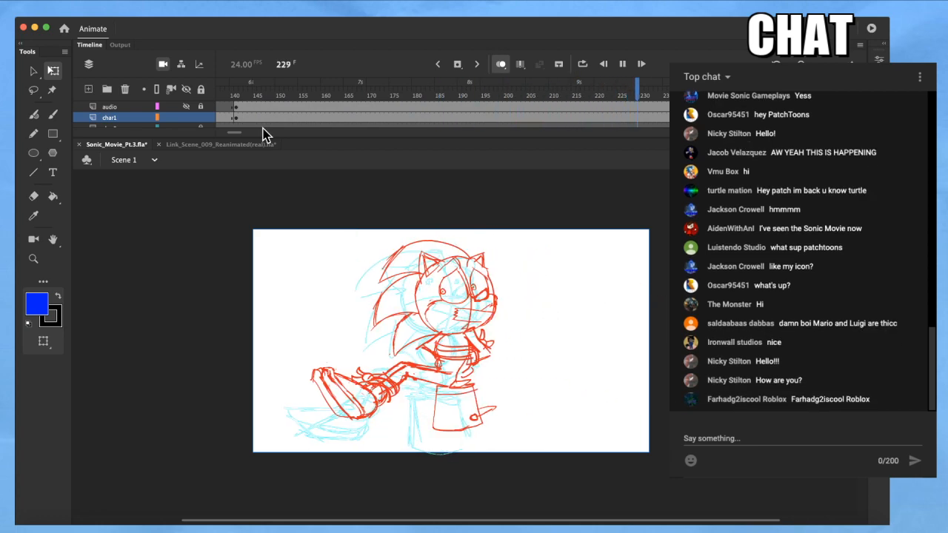
drag(239, 134, 233, 136)
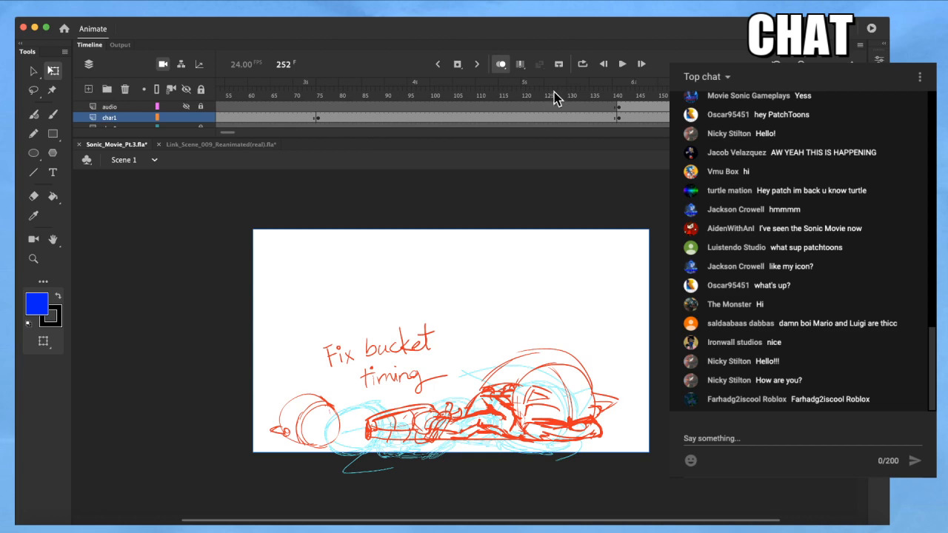
Reopen the Sonic symbol at its frame 40 and show the clean, base and back_quills layers
drag(553, 92, 507, 92)
double_click(451, 318)
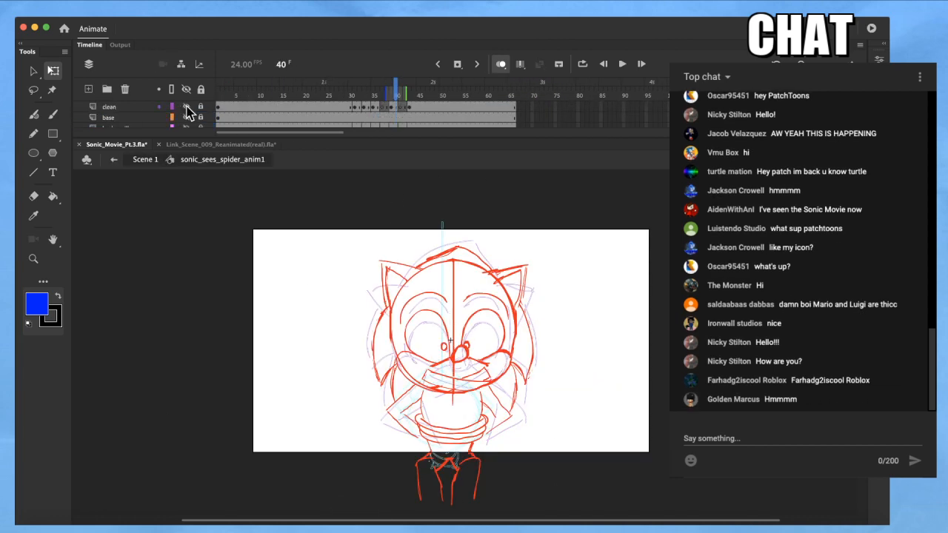
click(186, 107)
click(186, 117)
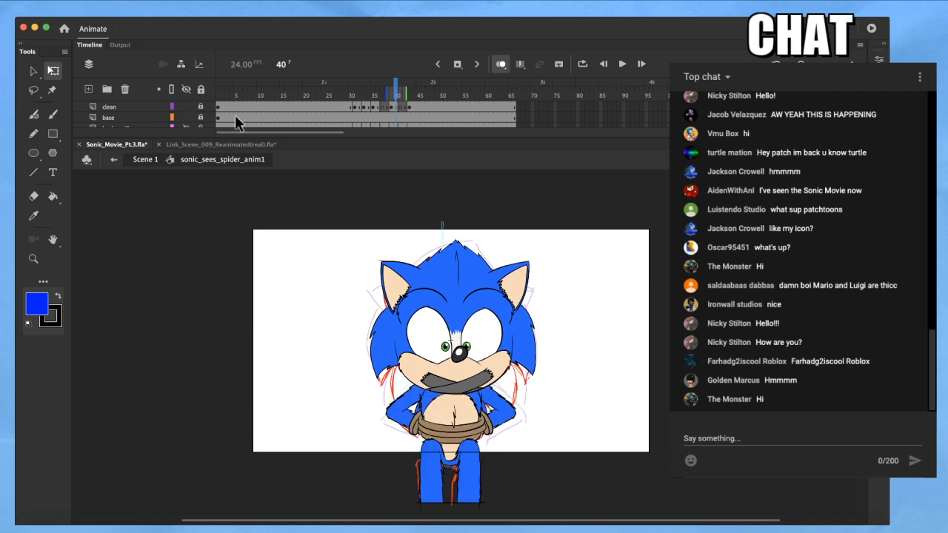
scroll(222, 111, down, 1)
click(186, 117)
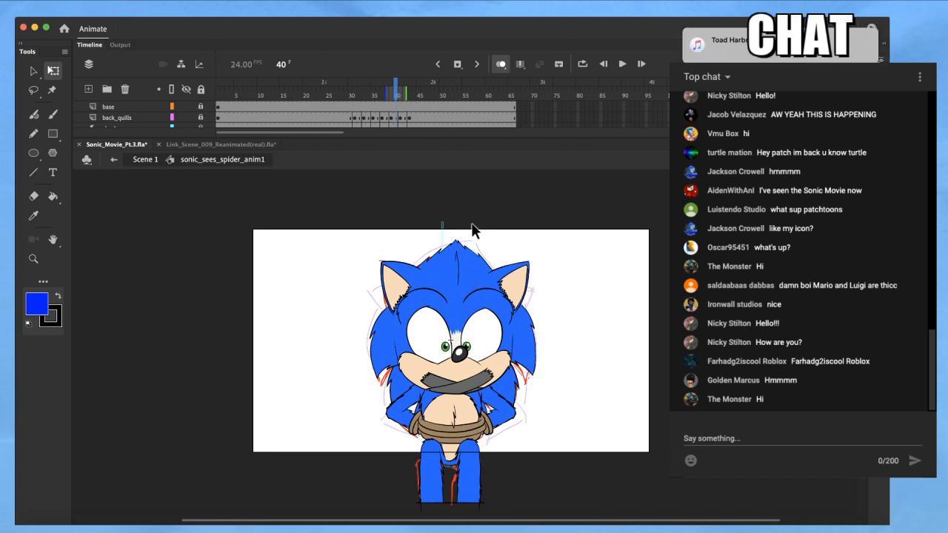
scroll(401, 106, up, 1)
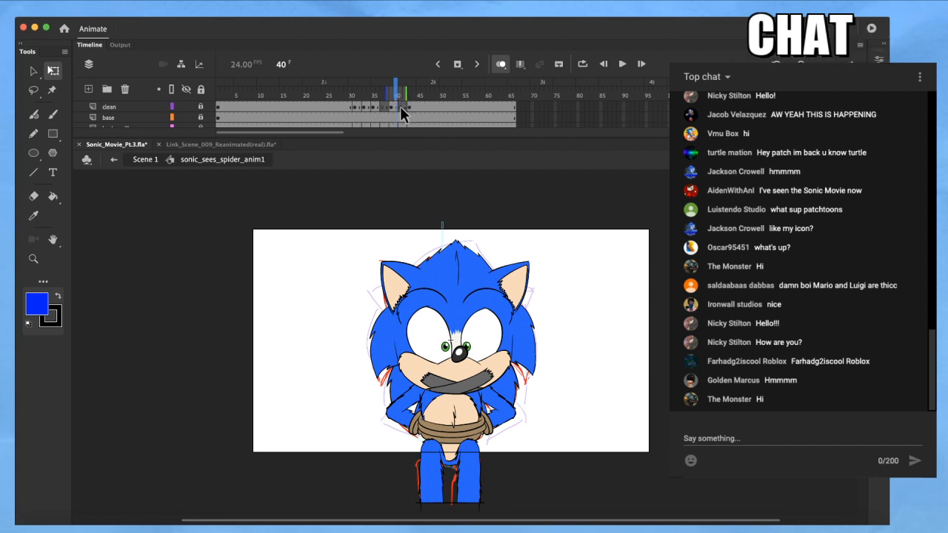
Select frame 37 of the clean layer and make the base and back_quills layers transparent
click(382, 105)
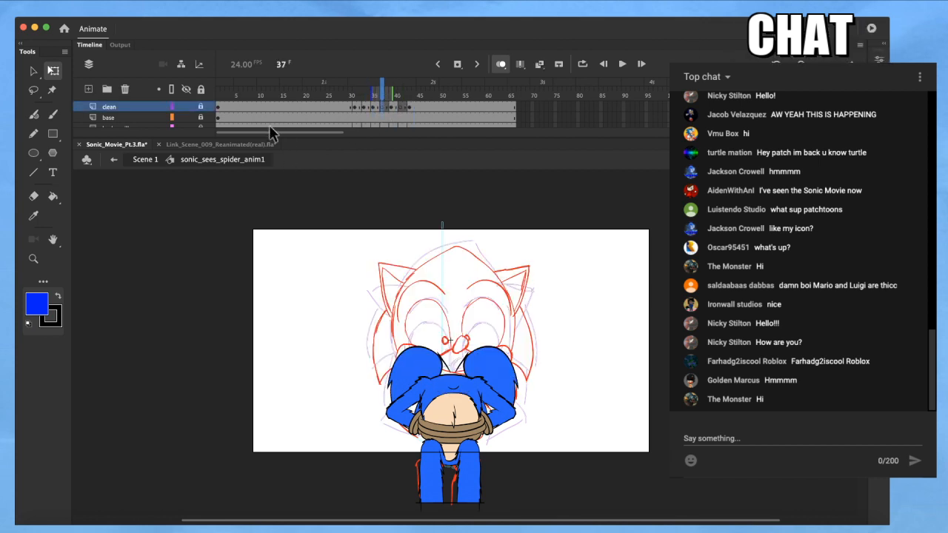
shift+click(187, 117)
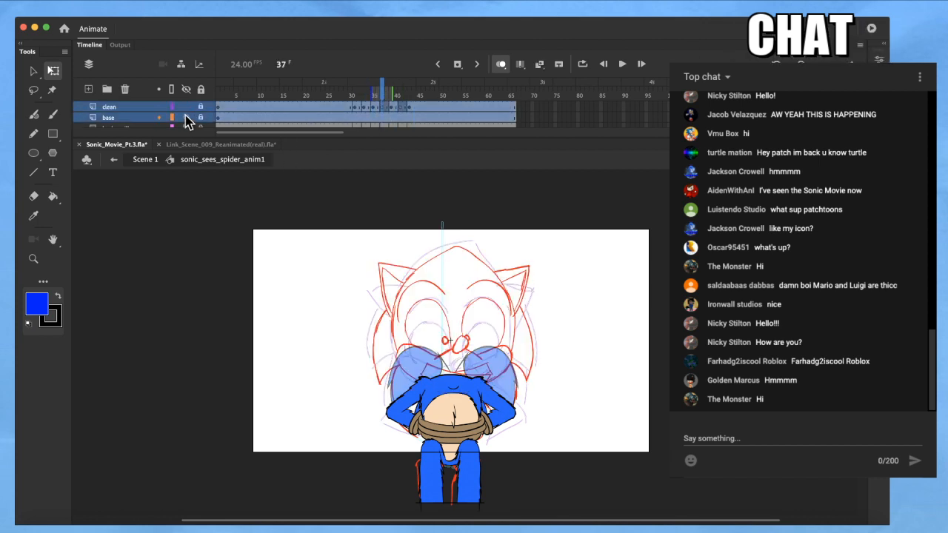
shift+click(186, 117)
click(277, 119)
scroll(312, 116, down, 2)
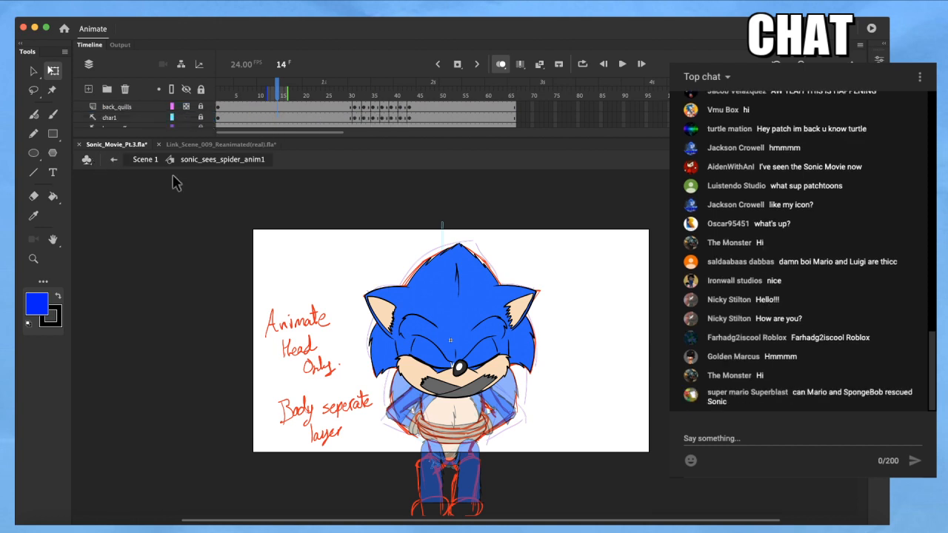
scroll(325, 109, up, 2)
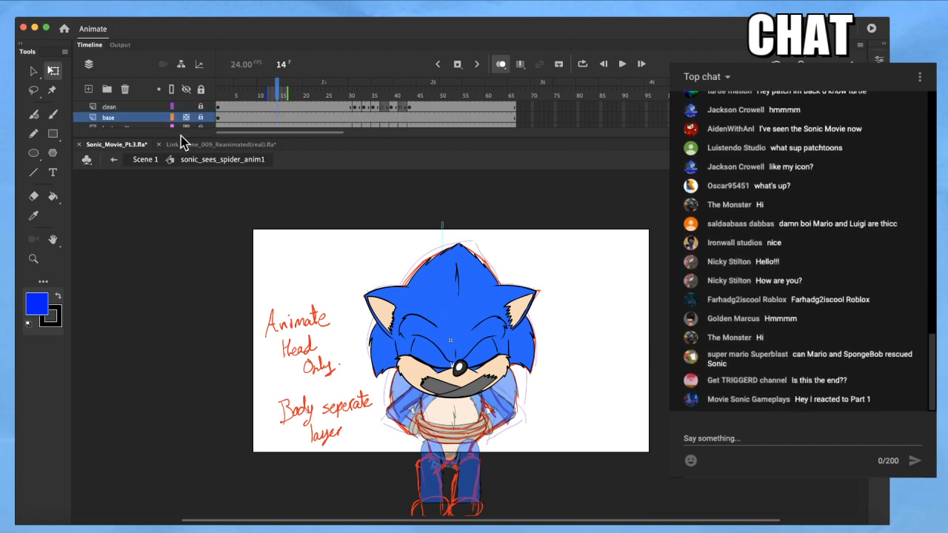
Activate the Brush tool, unlock the clean layer and select its empty frame 37 for drawing the head
click(382, 95)
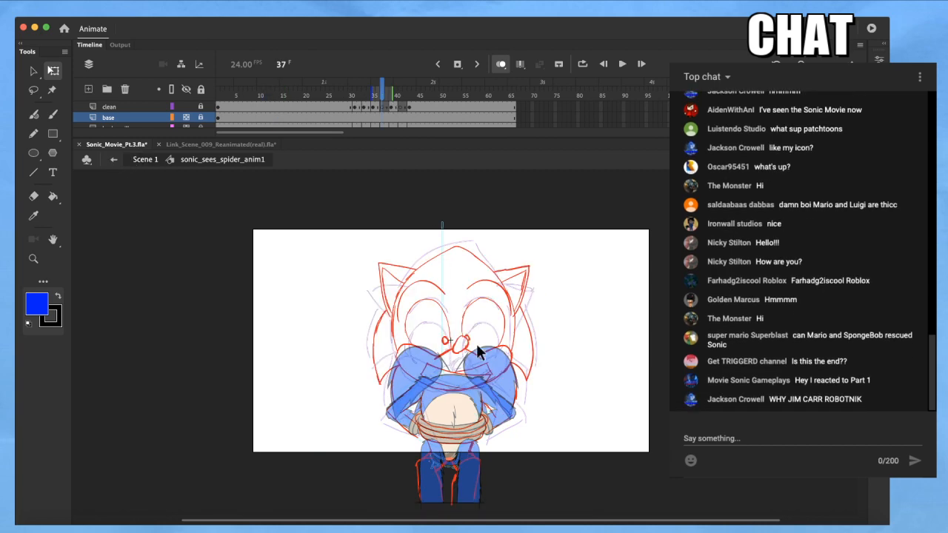
scroll(461, 314, up, 5)
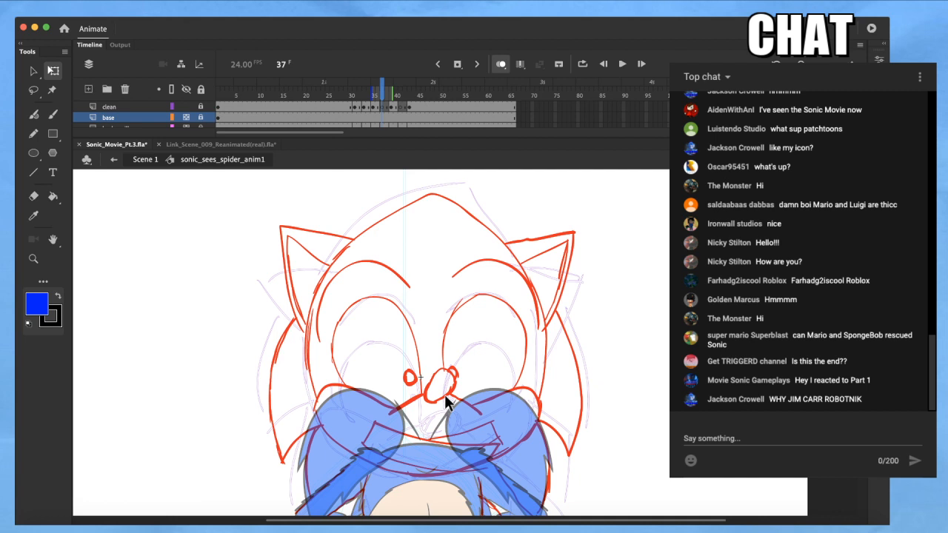
key(b)
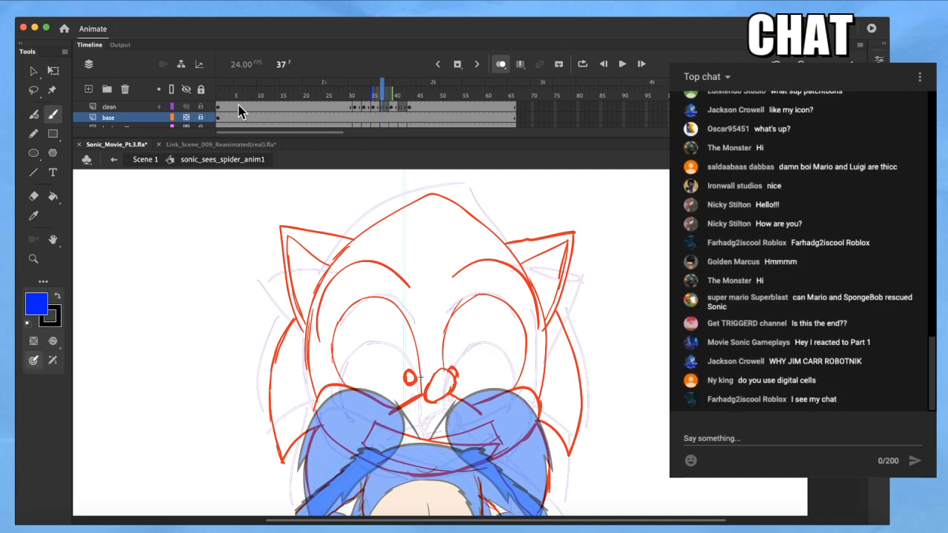
click(202, 107)
click(383, 106)
Set the onion skin starting opacity to 35%
click(497, 66)
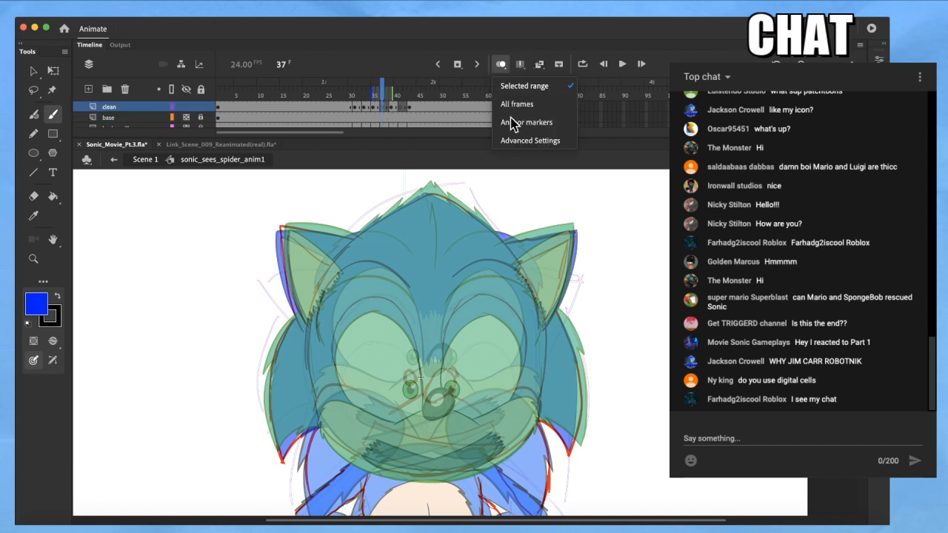
click(519, 142)
click(545, 343)
text(35)
key(Return)
click(398, 254)
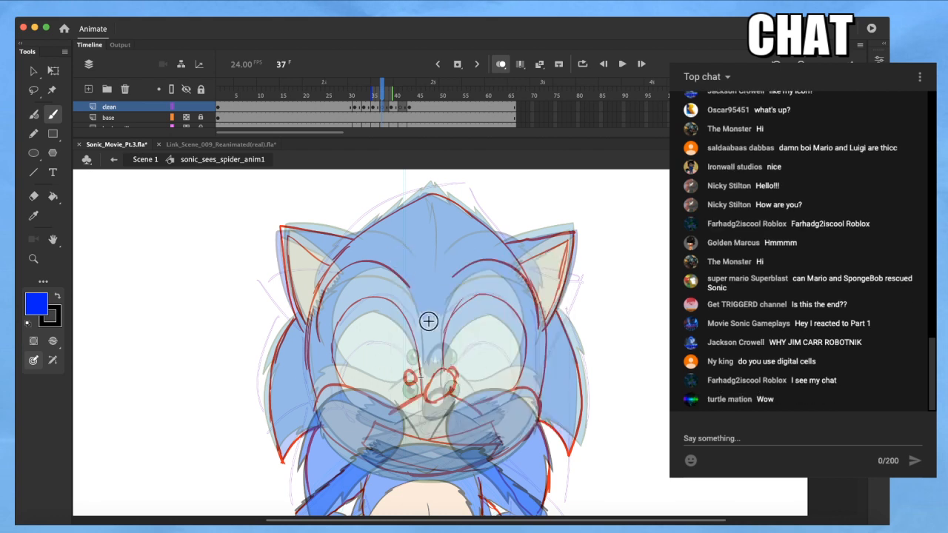
Hide the base and back_quills layers and switch the onion skin to outline mode
click(187, 128)
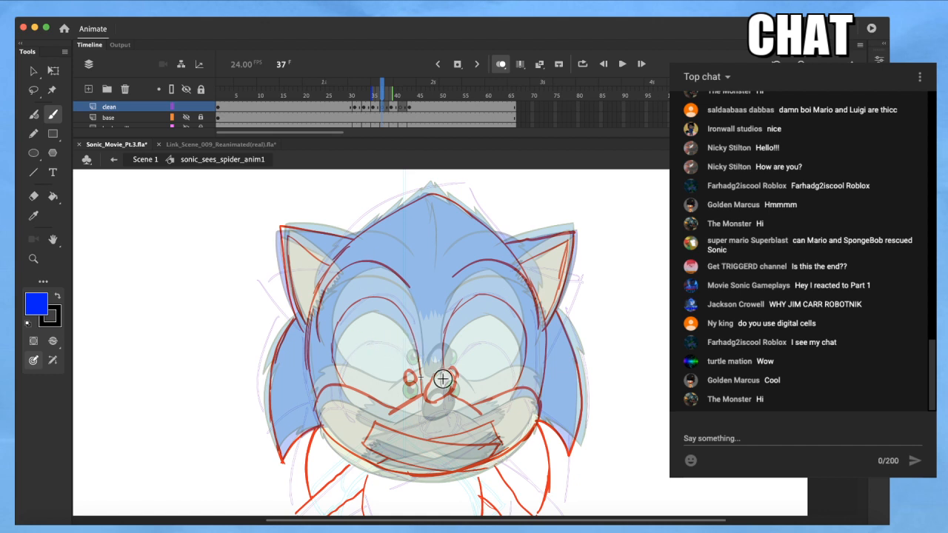
click(502, 65)
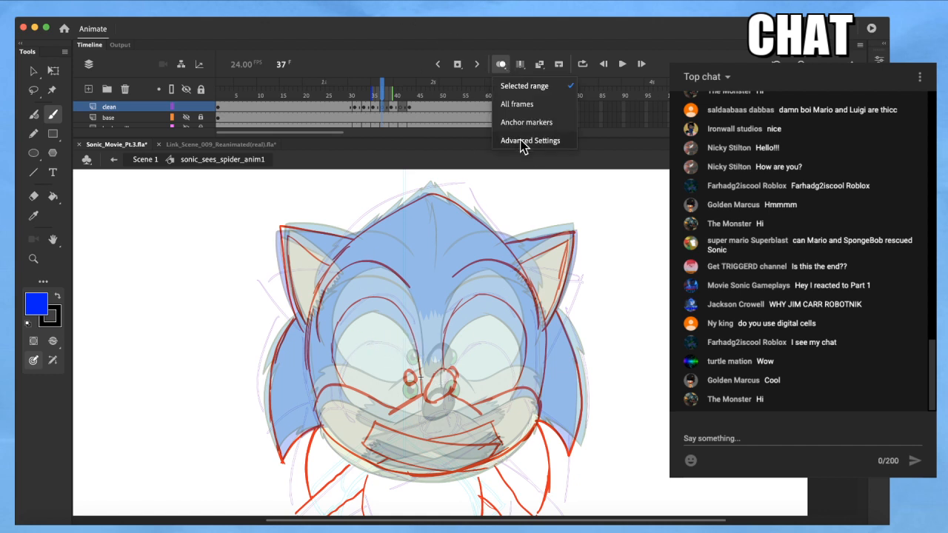
click(521, 141)
click(418, 317)
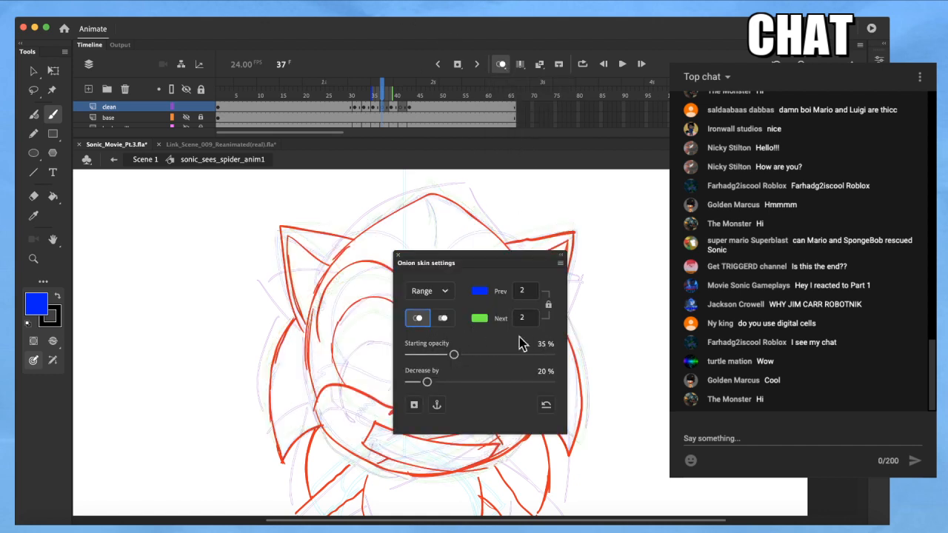
Raise the onion skin starting opacity to 75% and close the onion skin settings
click(544, 344)
text(75)
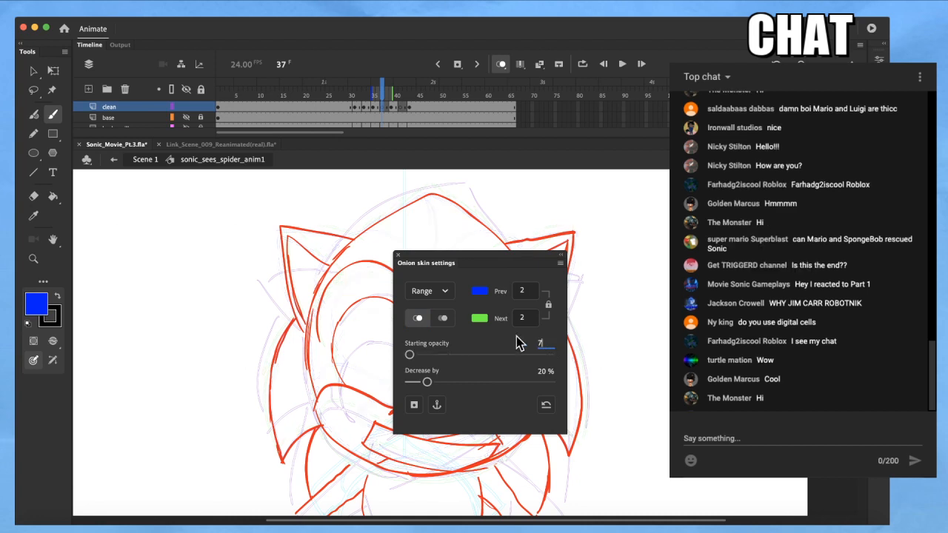
click(397, 255)
scroll(250, 104, down, 2)
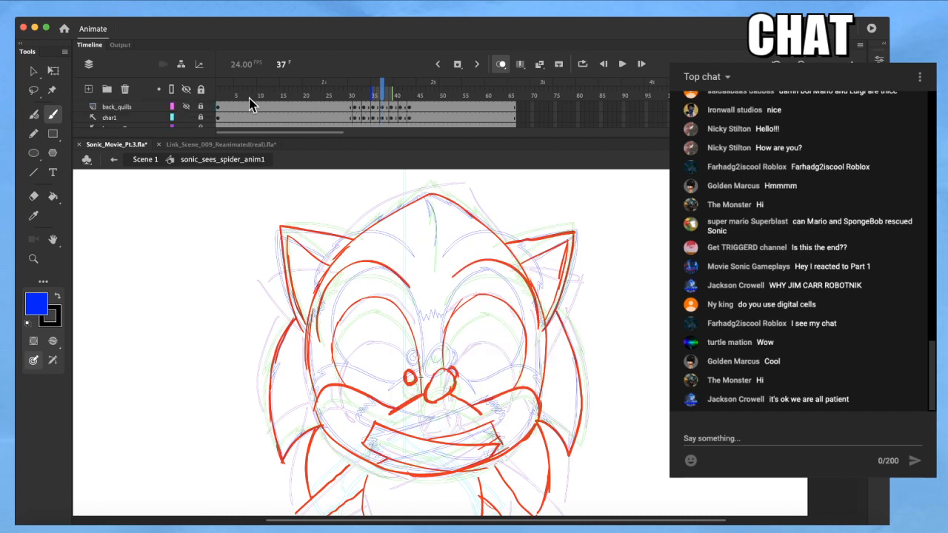
Make the two rough guide layers at the bottom of the layer stack, including base_ruff, semi-transparent
shift+click(185, 118)
shift+click(186, 126)
scroll(285, 119, down, 1)
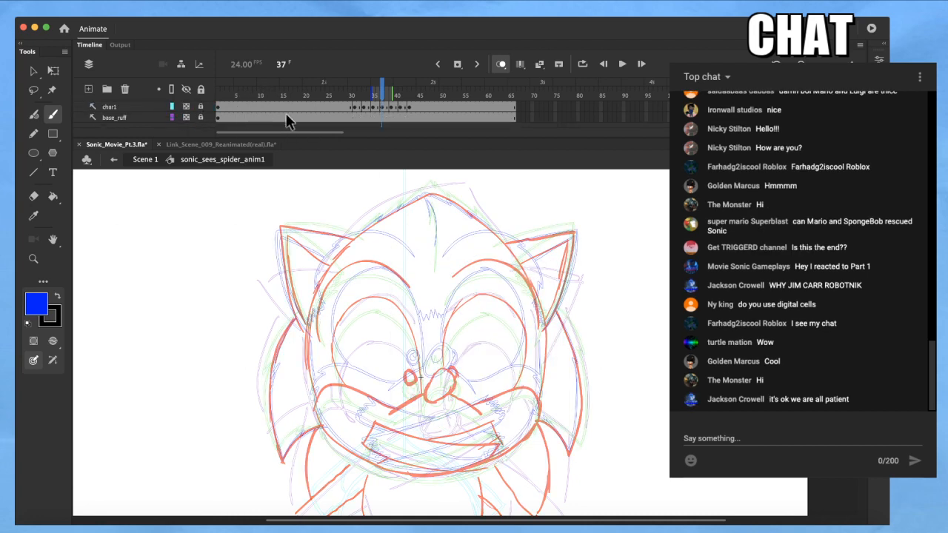
scroll(448, 304, up, 2)
Switch to the other brush tool and swap the colours so it paints in black over the nose area
drag(438, 377, 435, 331)
scroll(442, 343, up, 2)
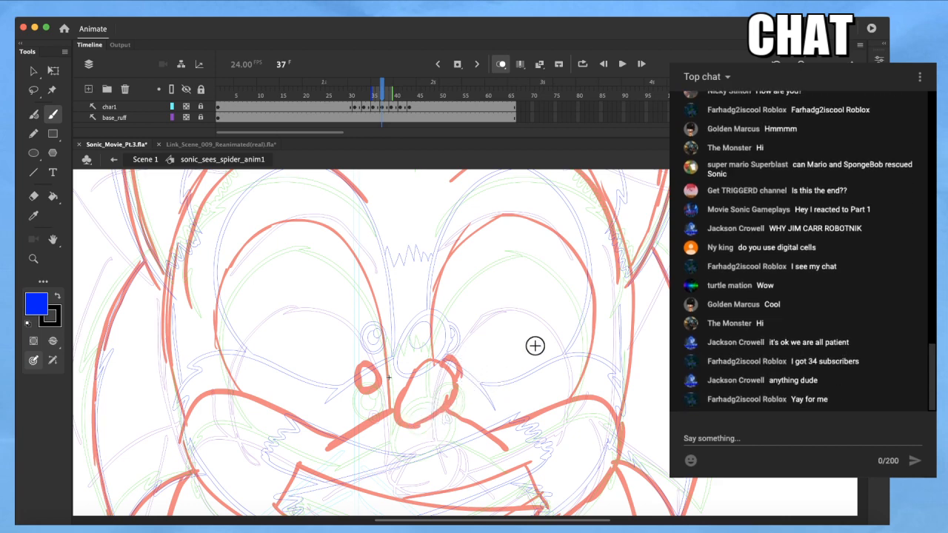
key(y)
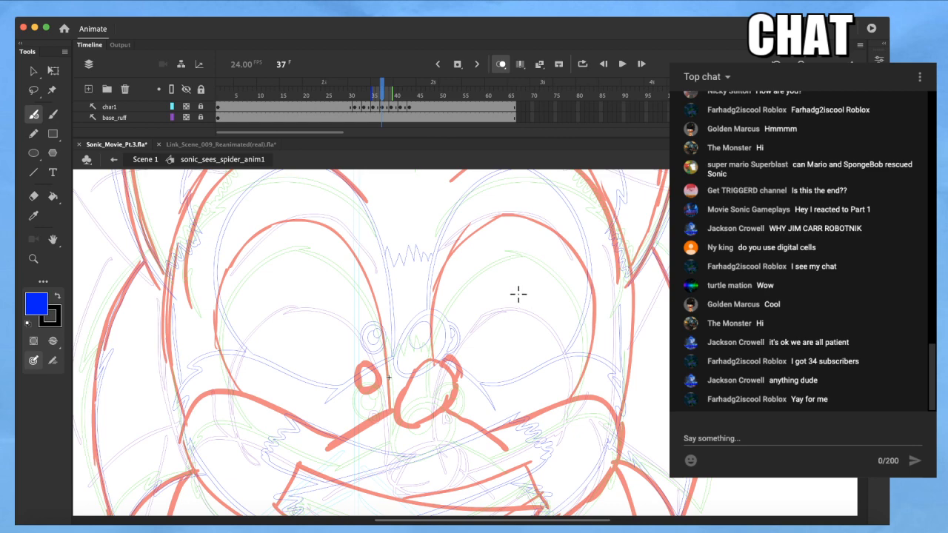
key(x)
drag(403, 422, 652, 419)
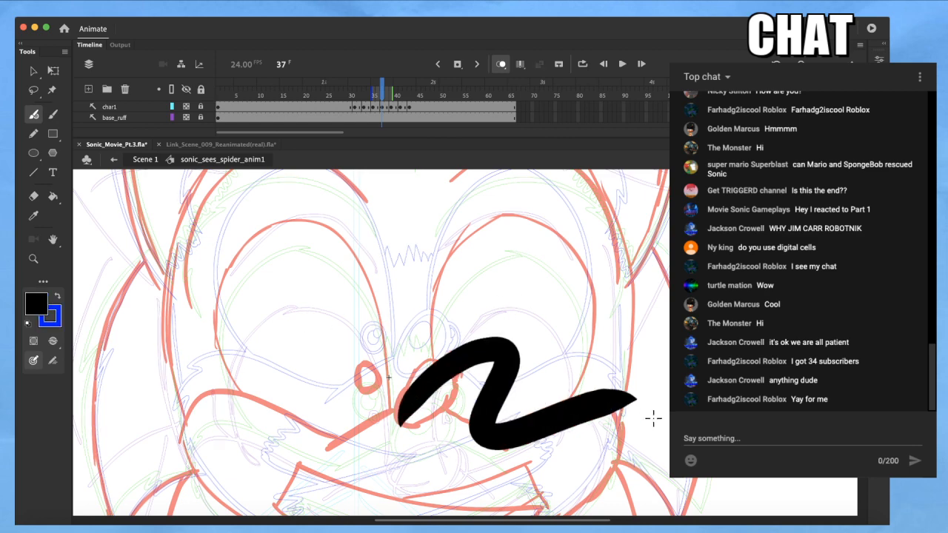
key(ctrl+z)
mouse_move(428, 318)
mouse_down()
mouse_move(317, 412)
mouse_move(445, 348)
mouse_move(420, 366)
mouse_up()
key(ctrl+z)
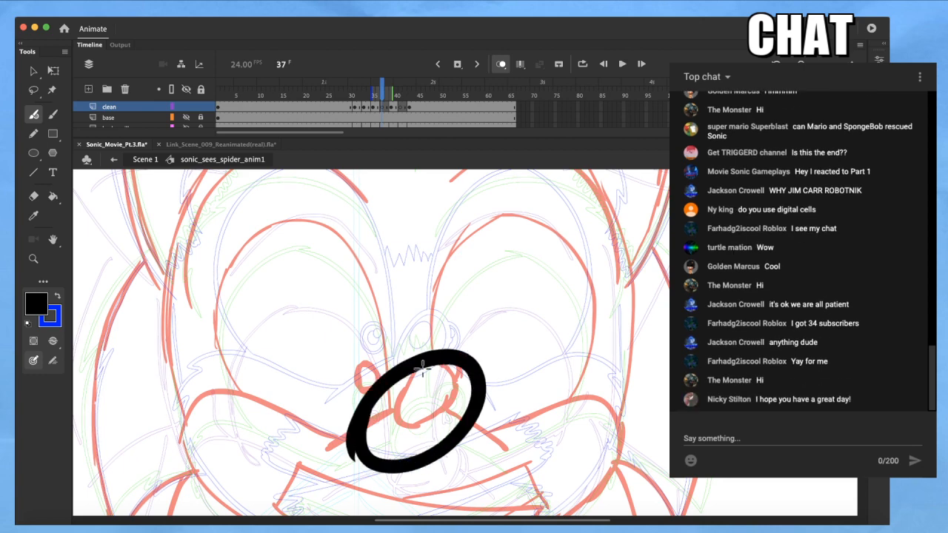
key(ctrl+z)
mouse_move(370, 437)
mouse_down()
mouse_move(463, 461)
mouse_move(426, 364)
mouse_up()
key(ctrl+z)
mouse_move(337, 442)
mouse_down()
mouse_move(437, 358)
mouse_move(481, 366)
mouse_up()
key(ctrl+z)
mouse_move(354, 432)
mouse_down()
mouse_move(359, 438)
mouse_move(467, 370)
mouse_move(367, 400)
mouse_up()
key(ctrl+z)
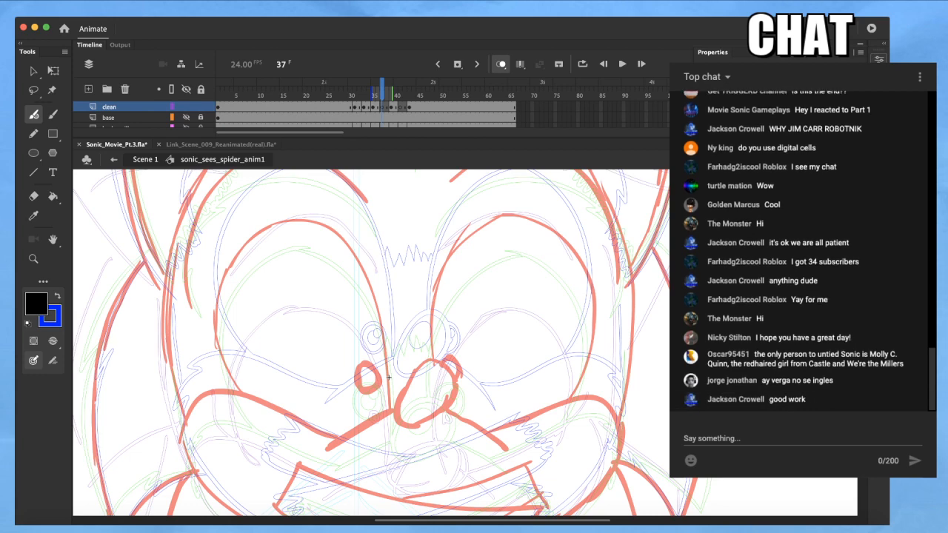
mouse_move(345, 430)
mouse_down()
mouse_move(452, 387)
mouse_move(670, 395)
mouse_up()
key(ctrl+z)
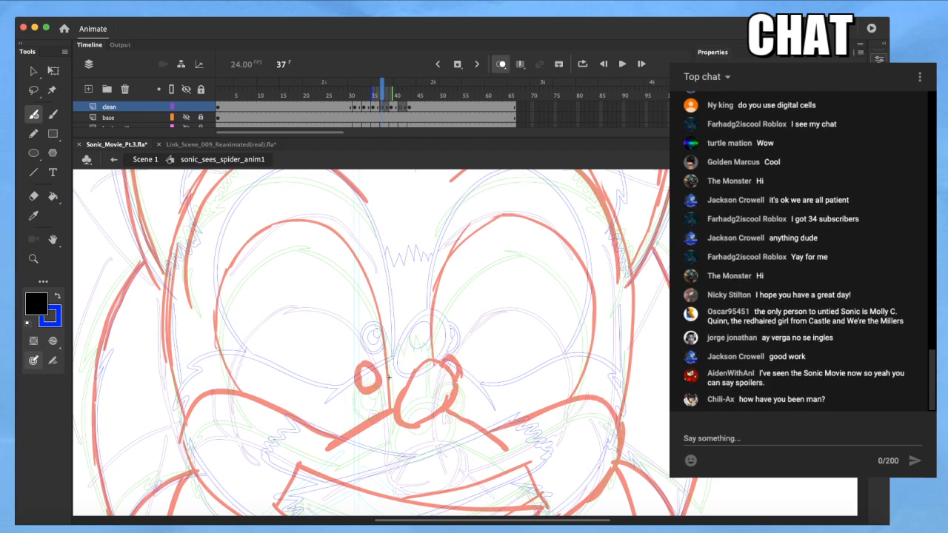
mouse_move(382, 429)
mouse_down()
mouse_move(472, 412)
mouse_move(670, 418)
mouse_up()
key(ctrl+z)
Draw the closed black outline of the nose over the rough on the clean layer
drag(548, 271, 407, 256)
drag(336, 383, 333, 372)
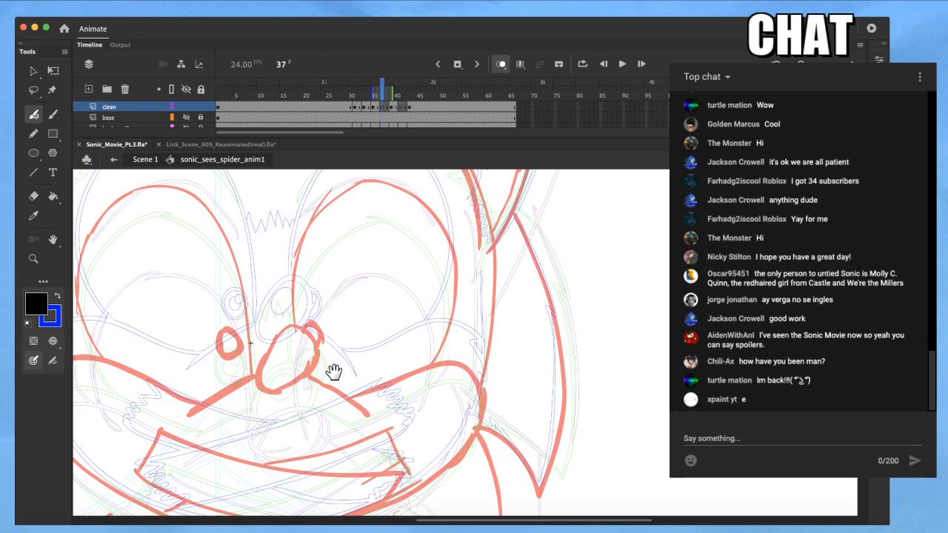
scroll(257, 409, up, 1)
drag(324, 357, 376, 389)
scroll(391, 398, up, 2)
scroll(375, 389, down, 2)
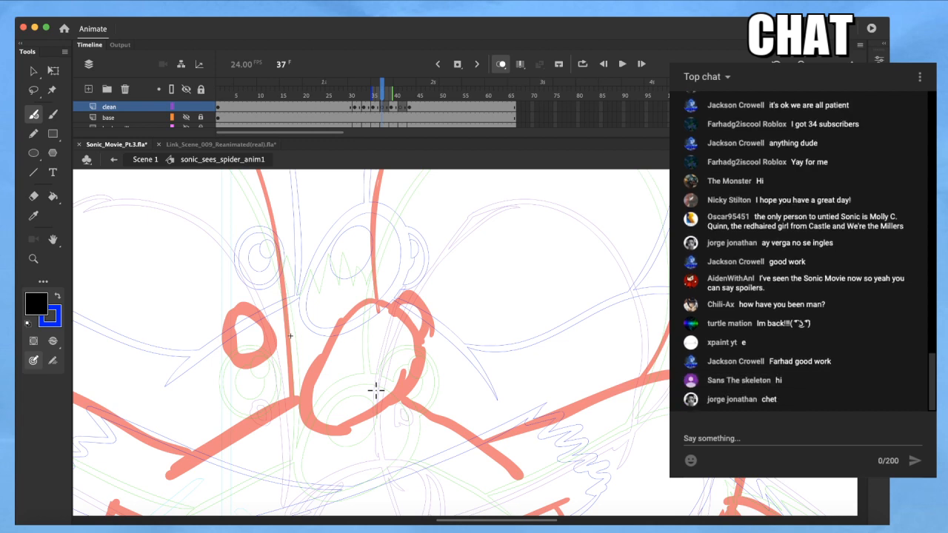
mouse_move(329, 431)
mouse_down()
mouse_move(307, 419)
mouse_move(316, 356)
mouse_move(364, 303)
mouse_move(411, 303)
mouse_up()
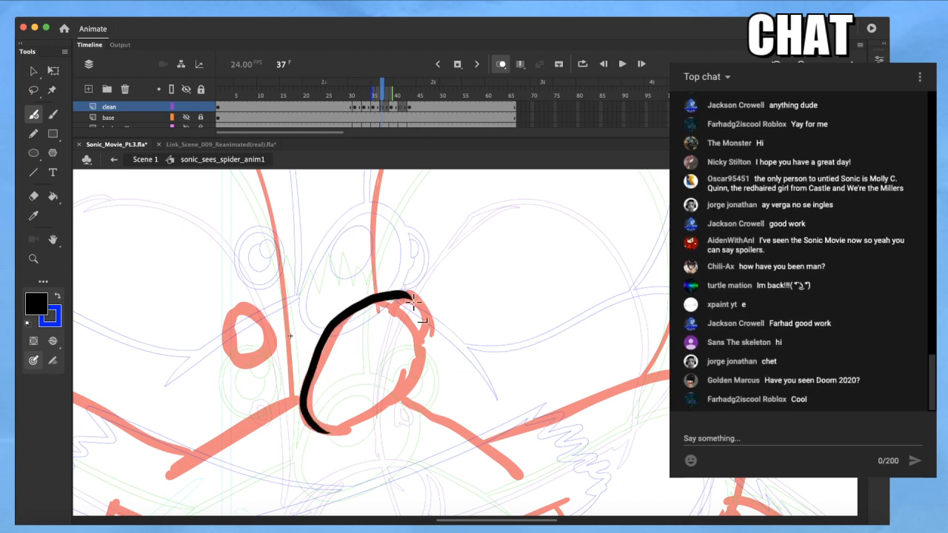
key(super+z)
drag(418, 383, 420, 378)
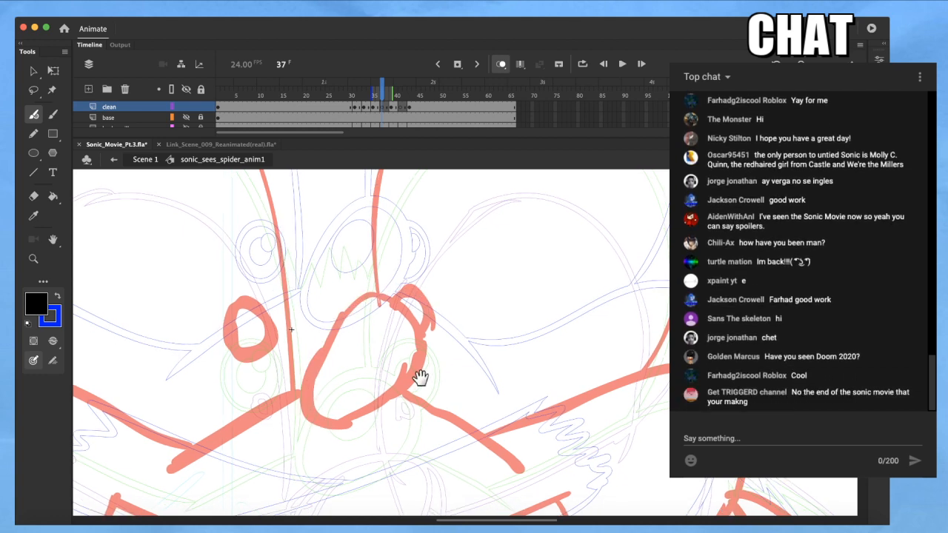
mouse_move(311, 402)
mouse_down()
mouse_move(364, 415)
mouse_move(403, 386)
mouse_move(417, 346)
mouse_move(399, 316)
mouse_move(376, 313)
mouse_move(338, 344)
mouse_move(314, 381)
mouse_move(327, 419)
mouse_up()
Resize the nose outline slightly with Free Transform so it fits the rough nose
key(q)
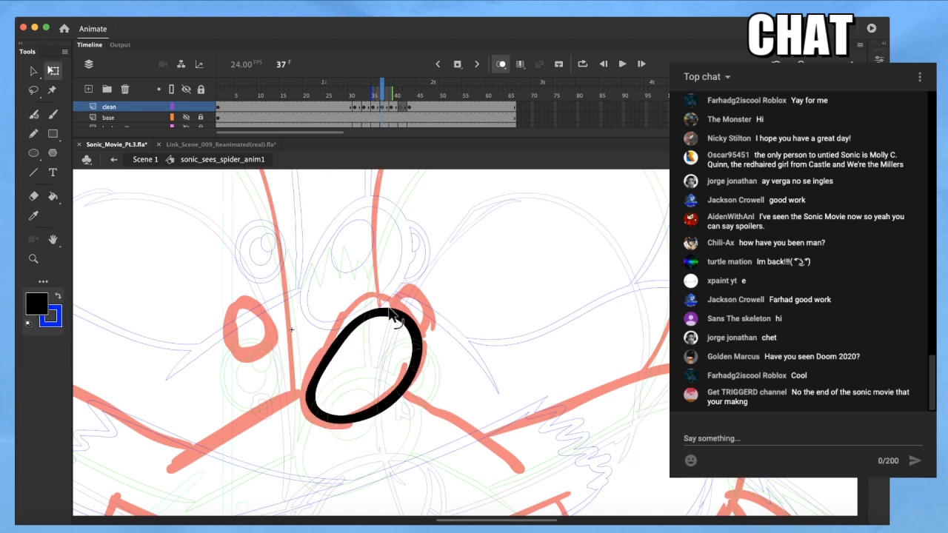
click(325, 419)
drag(422, 305, 422, 302)
drag(306, 424, 305, 421)
drag(422, 422, 423, 426)
click(470, 385)
Draw the tapered muzzle line running from the lower left of the nose along the rough line
key(b)
drag(522, 392, 559, 315)
key(y)
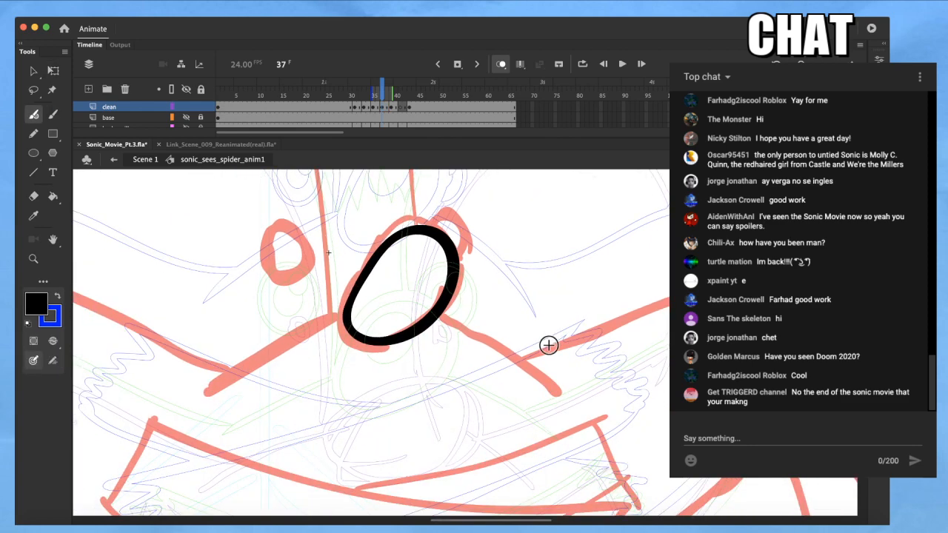
drag(360, 348, 412, 320)
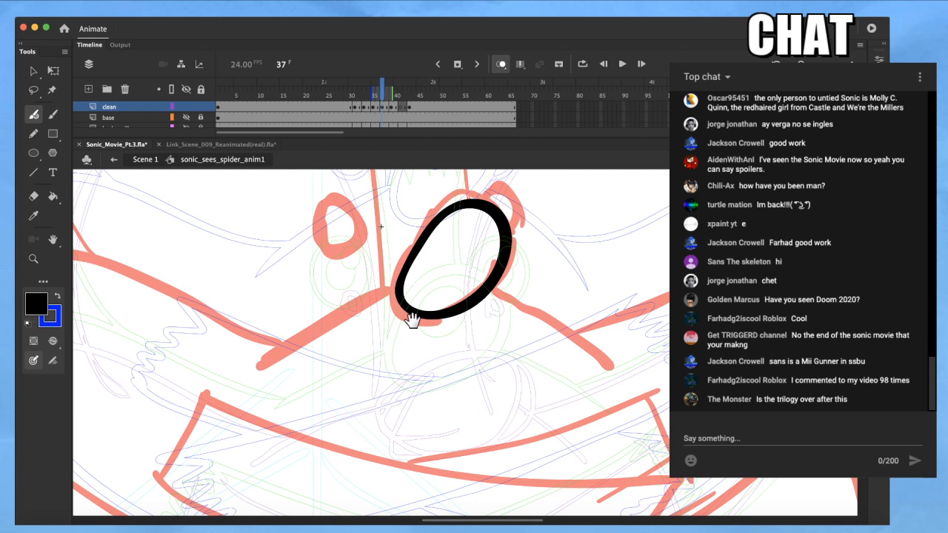
mouse_move(396, 290)
mouse_down()
mouse_move(308, 326)
mouse_move(264, 357)
mouse_move(369, 303)
mouse_move(254, 378)
mouse_move(437, 280)
mouse_up()
key(super+z)
key(super+y)
key(super+z)
key(super+z)
mouse_move(275, 352)
mouse_down()
mouse_move(464, 272)
mouse_move(411, 284)
mouse_move(444, 280)
mouse_move(418, 291)
mouse_up()
Delete the parts of the muzzle line that overlap the nose outline and its interior
key(q)
drag(415, 287, 416, 293)
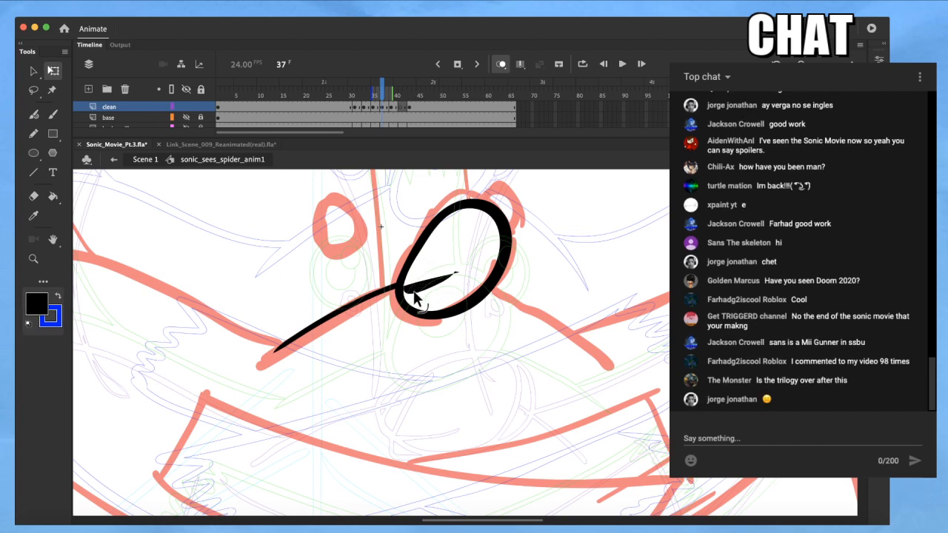
click(415, 293)
key(Delete)
drag(475, 260, 445, 280)
key(Delete)
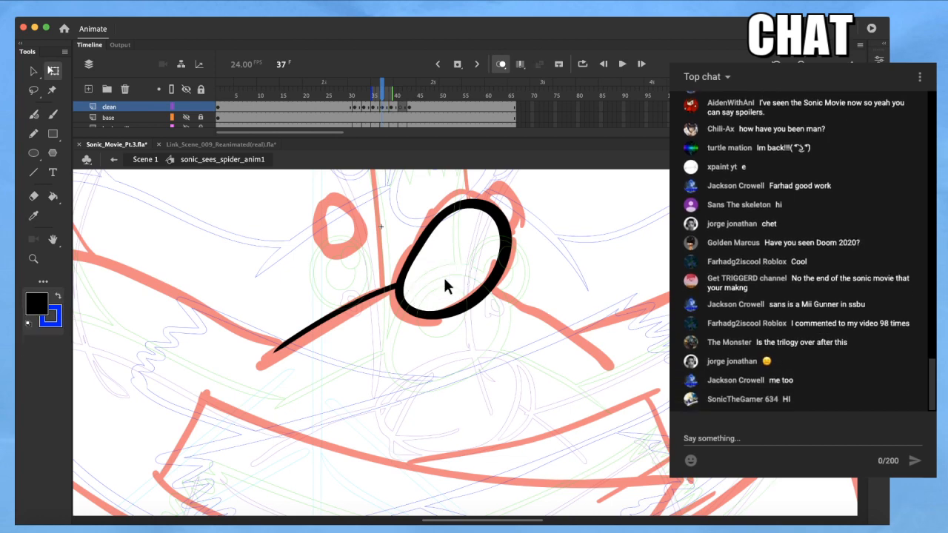
Draw the muzzle line on the nose's right side and the left cheek contour with its jagged fur edge
drag(522, 348, 403, 302)
key(b)
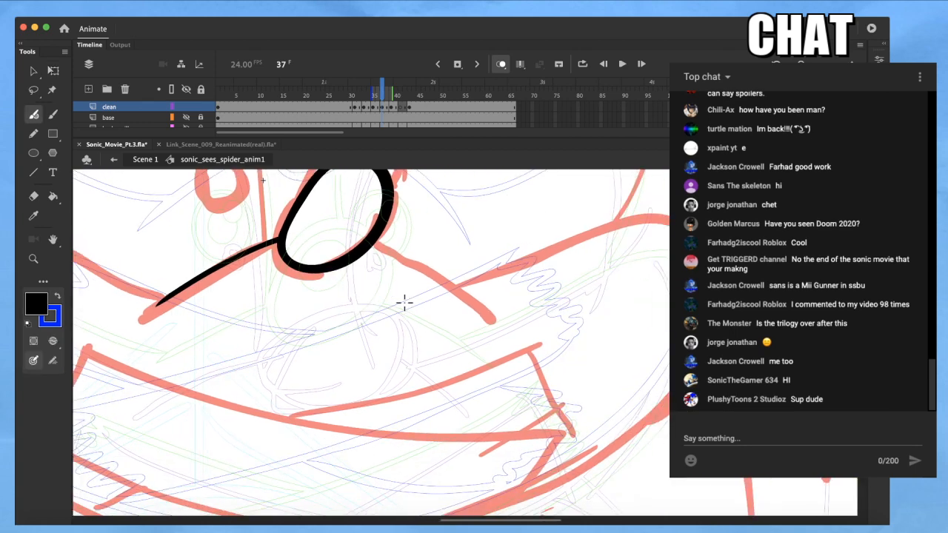
drag(390, 252, 477, 305)
mouse_move(494, 397)
mouse_down()
mouse_move(647, 425)
mouse_move(657, 374)
mouse_up()
mouse_move(404, 299)
mouse_down()
mouse_move(210, 210)
mouse_move(153, 207)
mouse_move(110, 229)
mouse_move(93, 260)
mouse_move(112, 255)
mouse_move(97, 283)
mouse_move(93, 329)
mouse_move(99, 317)
mouse_move(123, 361)
mouse_up()
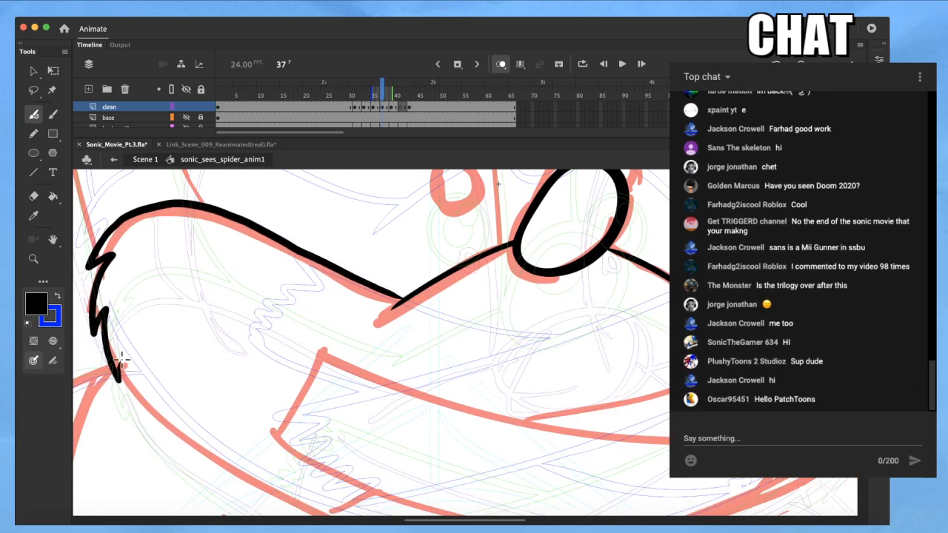
Draw the right cheek contour from the end of the right muzzle line along the rough
drag(281, 382, 154, 343)
drag(589, 352, 469, 387)
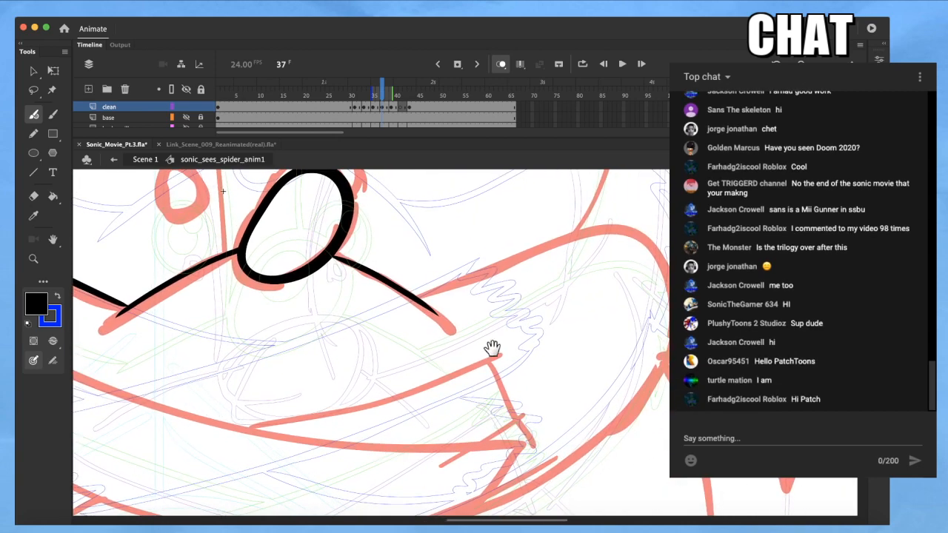
drag(493, 349, 437, 363)
drag(486, 296, 413, 328)
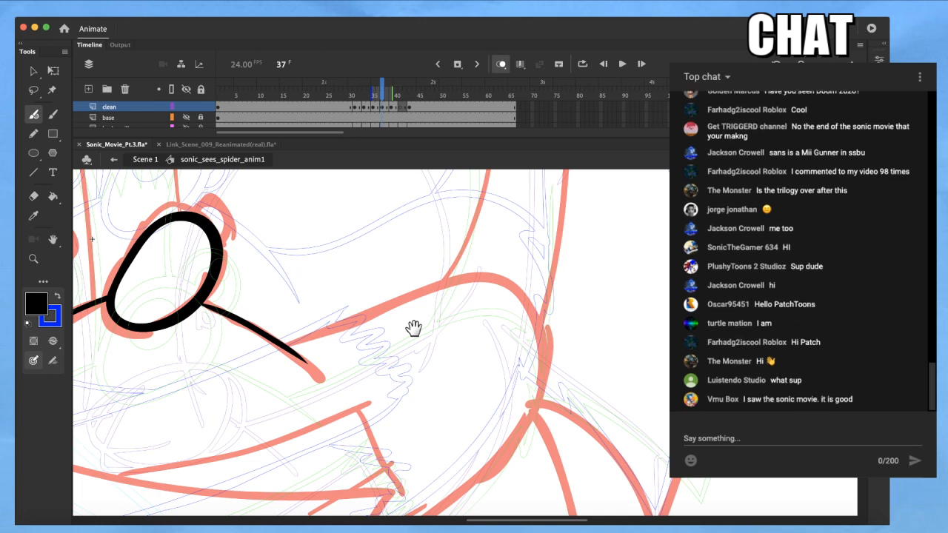
drag(413, 328, 291, 326)
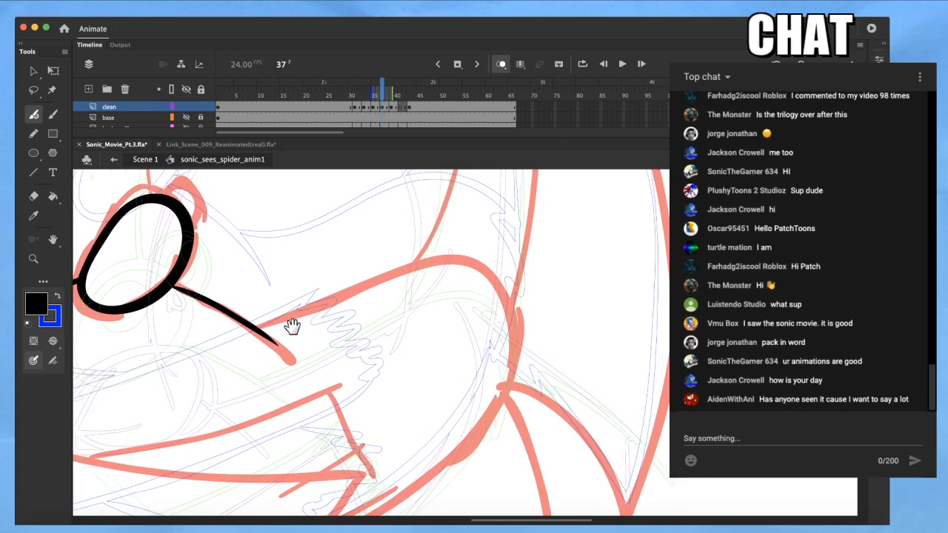
mouse_move(259, 327)
mouse_down()
mouse_move(398, 262)
mouse_move(454, 255)
mouse_move(510, 285)
mouse_move(515, 294)
mouse_move(494, 290)
mouse_move(516, 319)
mouse_move(518, 376)
mouse_move(504, 363)
mouse_move(498, 423)
mouse_move(493, 431)
mouse_move(489, 410)
mouse_move(391, 504)
mouse_up()
Switch the two rough guide layers, including base_ruff, to outline display
key(super+minus)
drag(486, 366, 551, 319)
key(super+equal)
drag(383, 385, 562, 360)
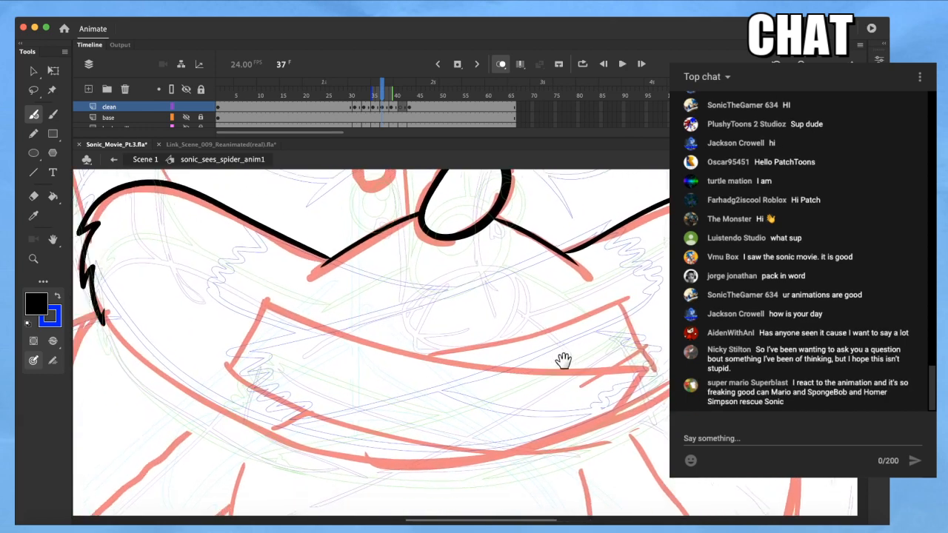
scroll(197, 120, down, 1)
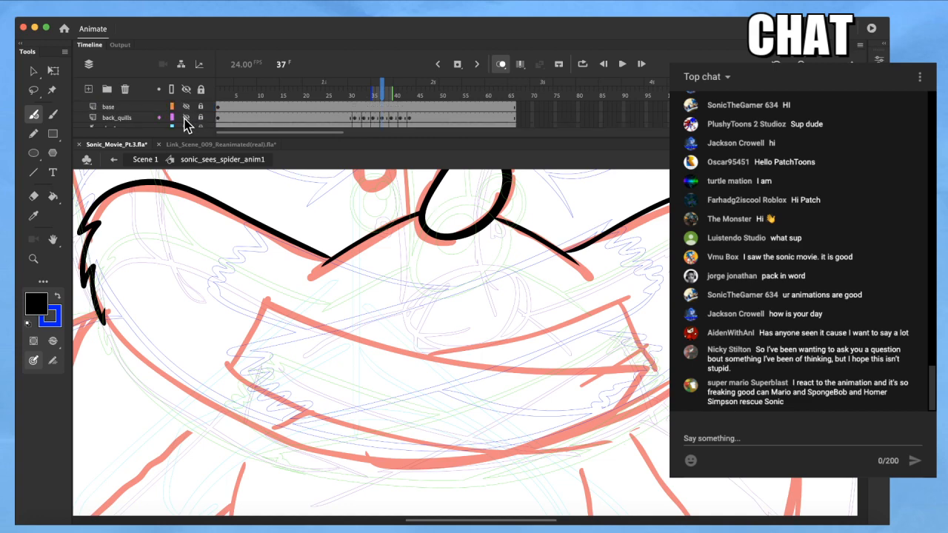
scroll(185, 122, down, 2)
click(172, 117)
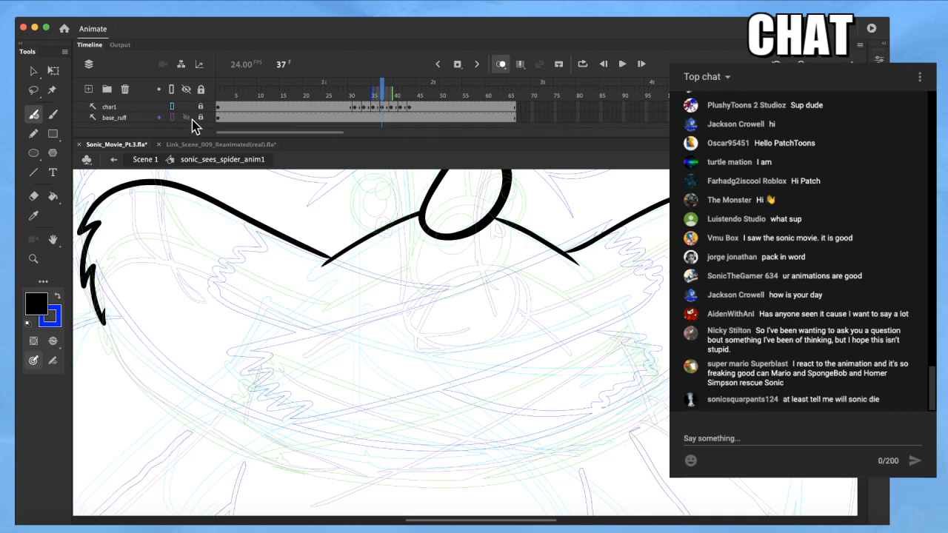
Set the onion skin to filled mode with 35% starting opacity and close its settings
click(501, 65)
click(512, 140)
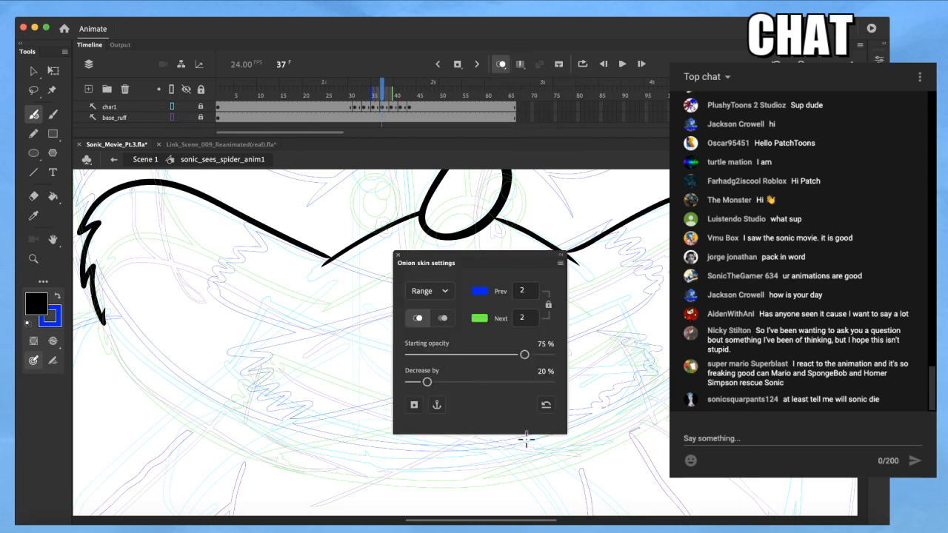
click(443, 318)
click(545, 344)
text(35)
click(398, 254)
key(space)
drag(496, 292, 491, 296)
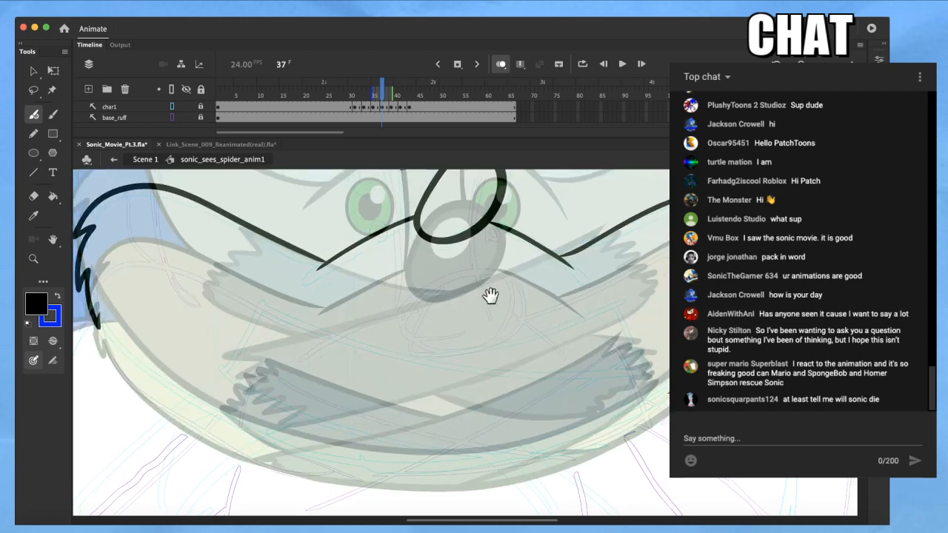
Adjust the right cheek contour slightly with Free Transform to match the onion-skinned frames
drag(588, 423, 562, 412)
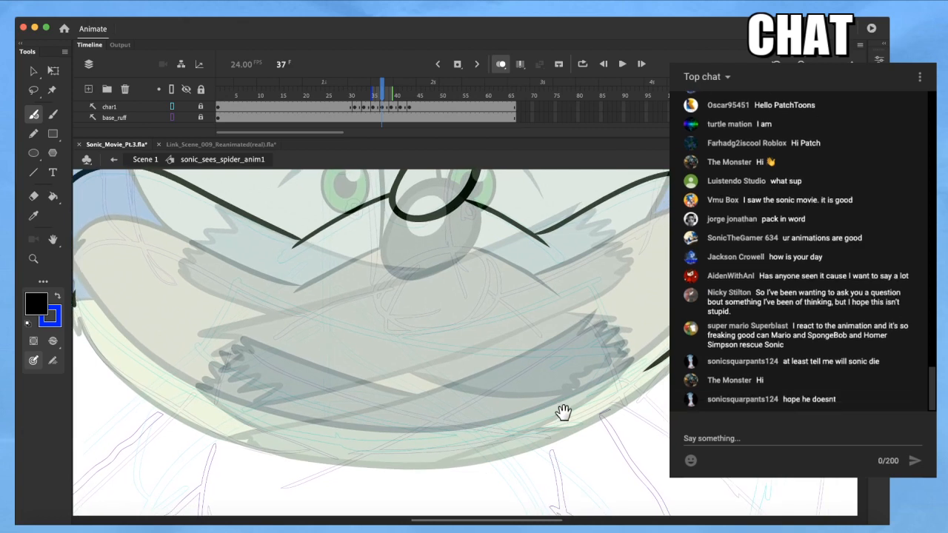
key(q)
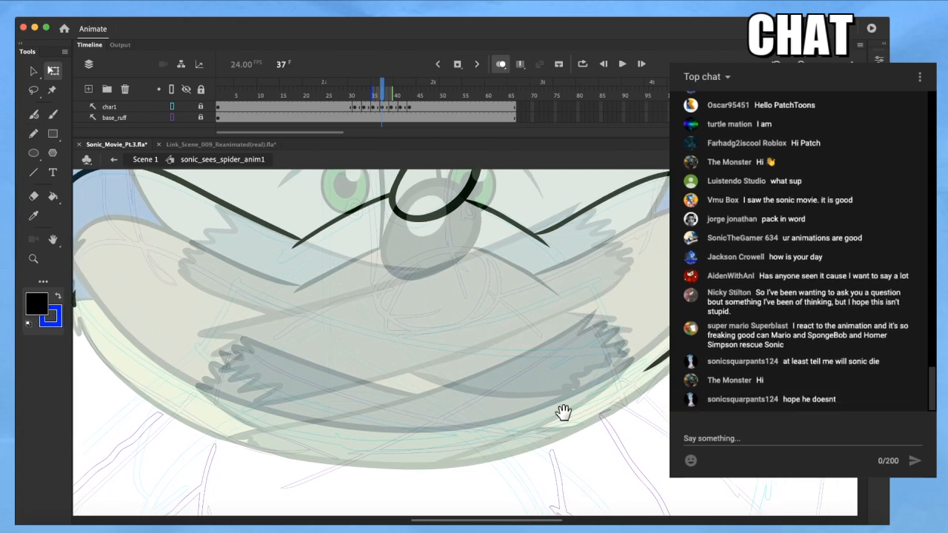
click(689, 339)
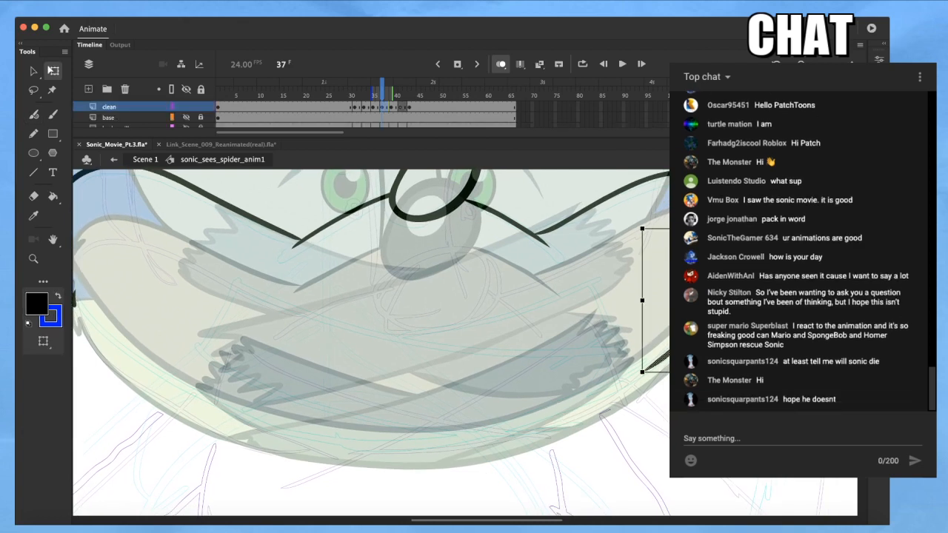
drag(778, 289, 777, 280)
key(b)
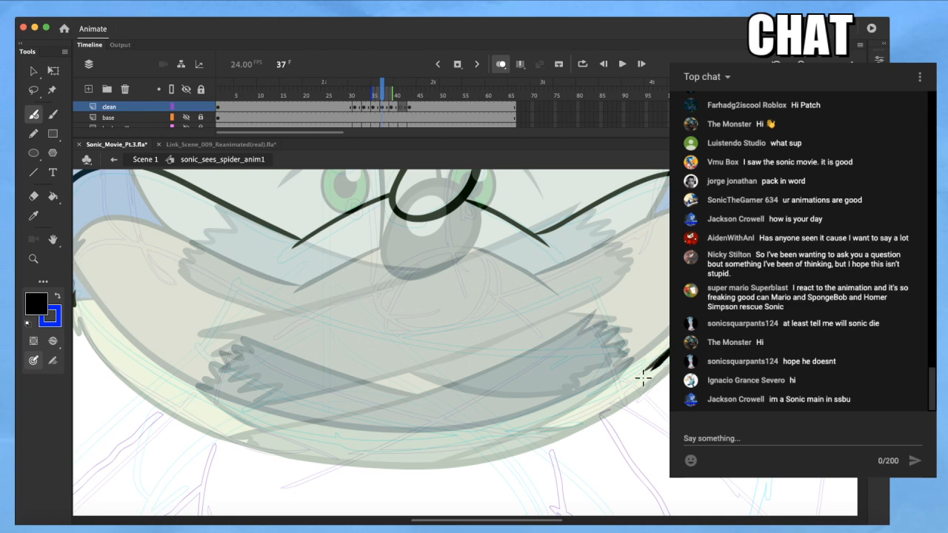
mouse_move(665, 353)
mouse_down()
mouse_move(582, 408)
mouse_move(503, 438)
mouse_move(395, 445)
mouse_move(284, 433)
mouse_move(207, 409)
mouse_move(96, 335)
mouse_move(69, 289)
mouse_up()
drag(326, 366, 374, 388)
drag(515, 389, 501, 389)
key(super+z)
mouse_move(670, 396)
mouse_down()
mouse_move(635, 423)
mouse_move(514, 461)
mouse_move(431, 471)
mouse_move(241, 437)
mouse_up()
key(q)
drag(662, 345, 704, 420)
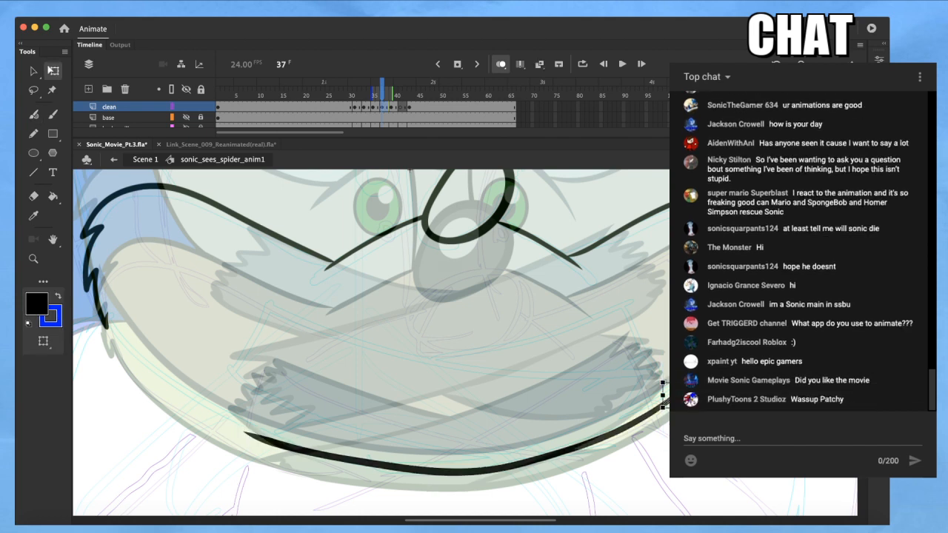
click(585, 442)
key(v)
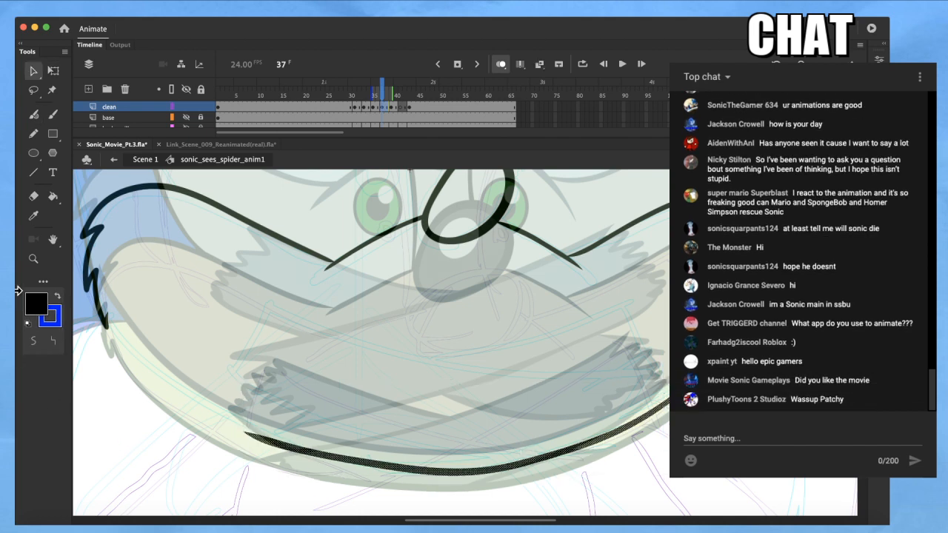
click(54, 342)
key(q)
key(Delete)
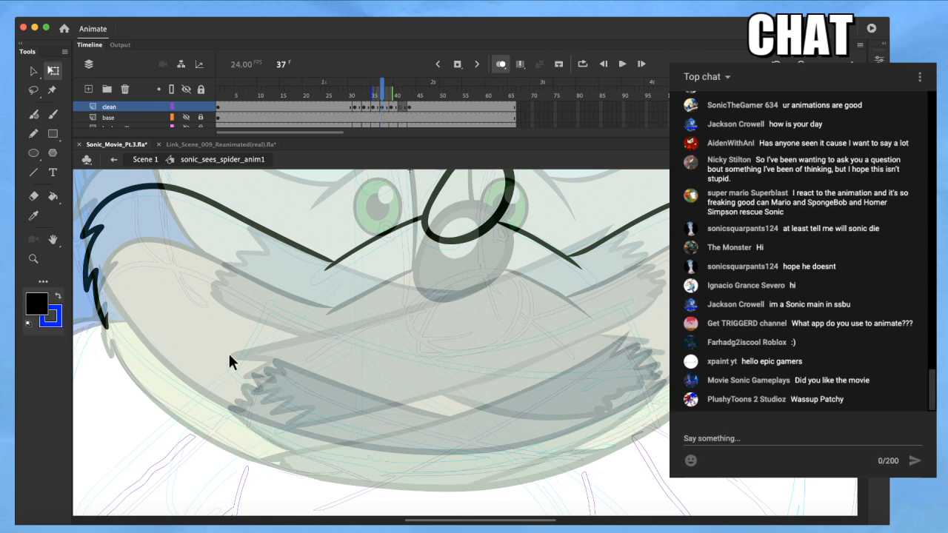
Draw the left jaw contour from the cheek fur down to the middle of the chin
key(b)
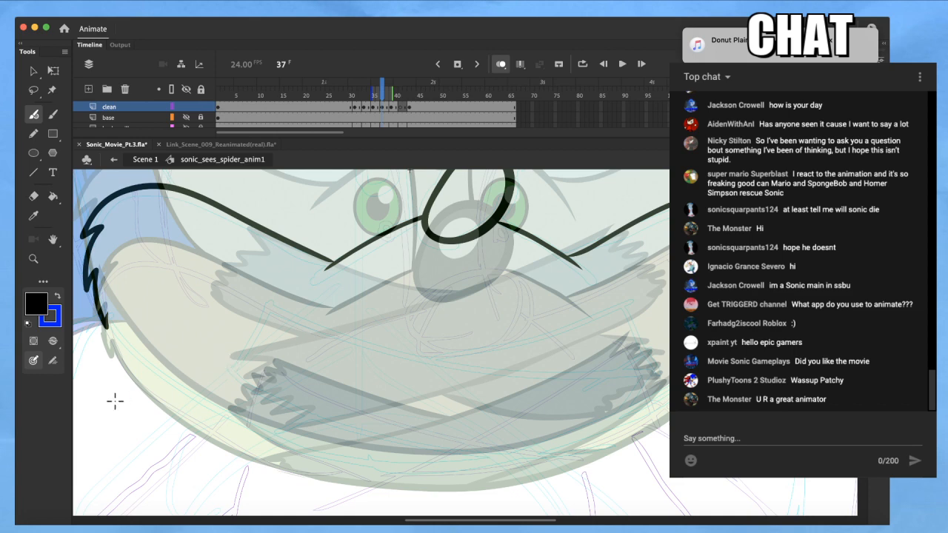
drag(146, 368, 121, 368)
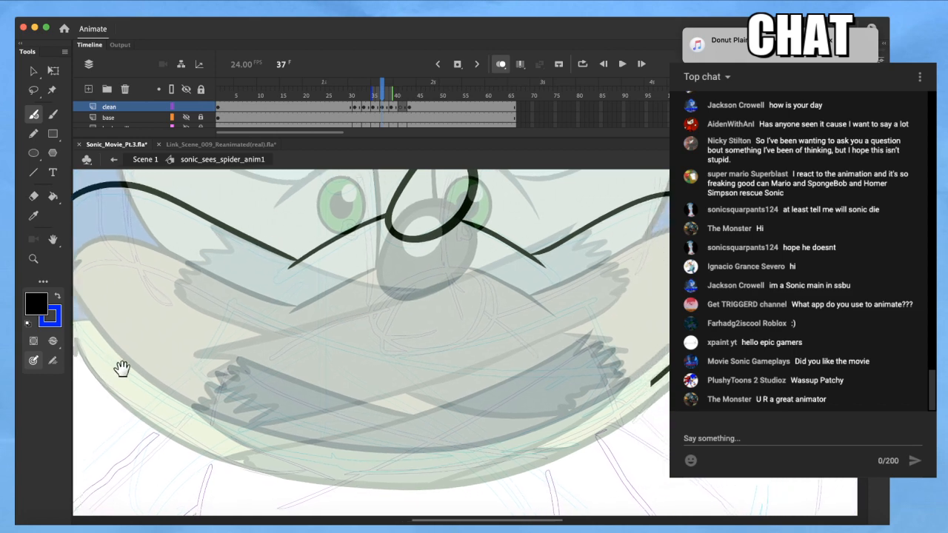
drag(320, 365, 360, 362)
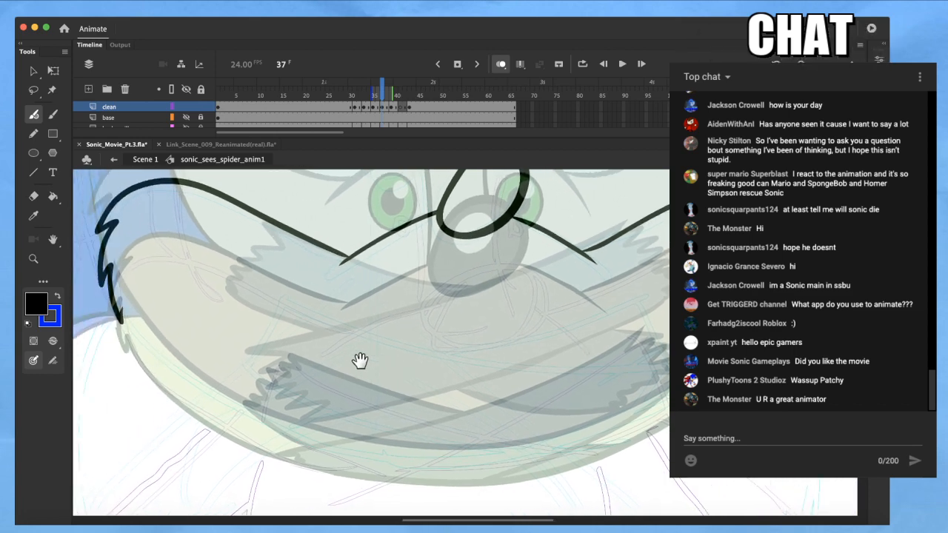
mouse_move(120, 312)
mouse_down()
mouse_move(195, 393)
mouse_move(271, 439)
mouse_move(330, 459)
mouse_move(484, 465)
mouse_up()
Smooth the lower part of the left jaw line and adjust its tip at the chin
key(v)
drag(498, 415, 222, 512)
key(q)
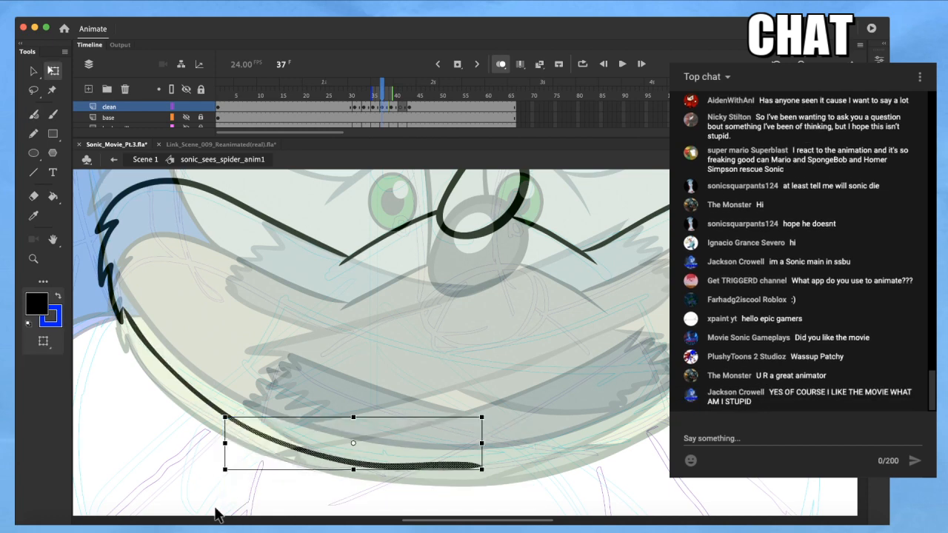
click(511, 463)
key(v)
mouse_move(534, 440)
mouse_down()
mouse_move(351, 501)
mouse_move(354, 509)
mouse_up()
click(33, 341)
click(553, 466)
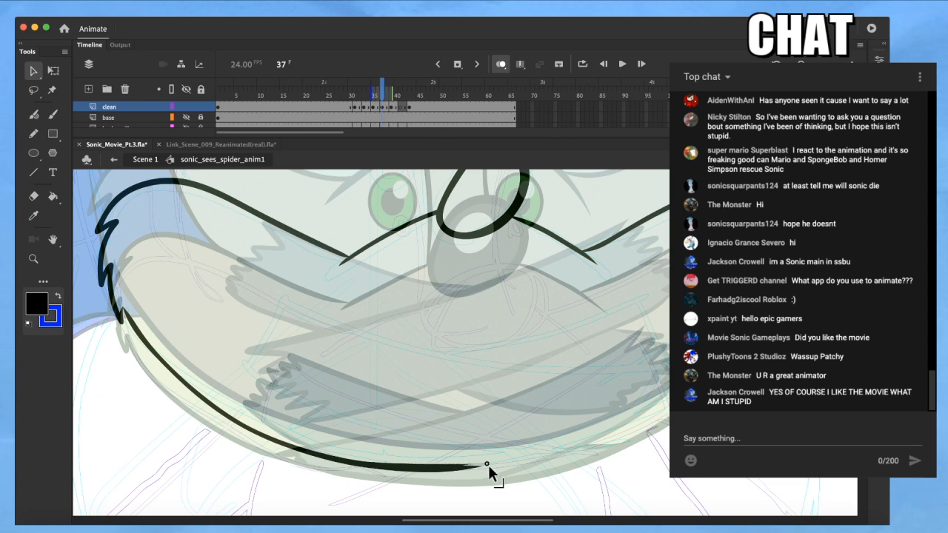
mouse_move(489, 468)
mouse_down()
mouse_move(454, 468)
mouse_move(474, 468)
mouse_up()
Draw the right jaw contour to join the chin line and select its right part for refinement
key(b)
mouse_move(663, 406)
mouse_down()
mouse_move(554, 452)
mouse_move(428, 481)
mouse_up()
key(v)
drag(604, 422, 692, 361)
key(v)
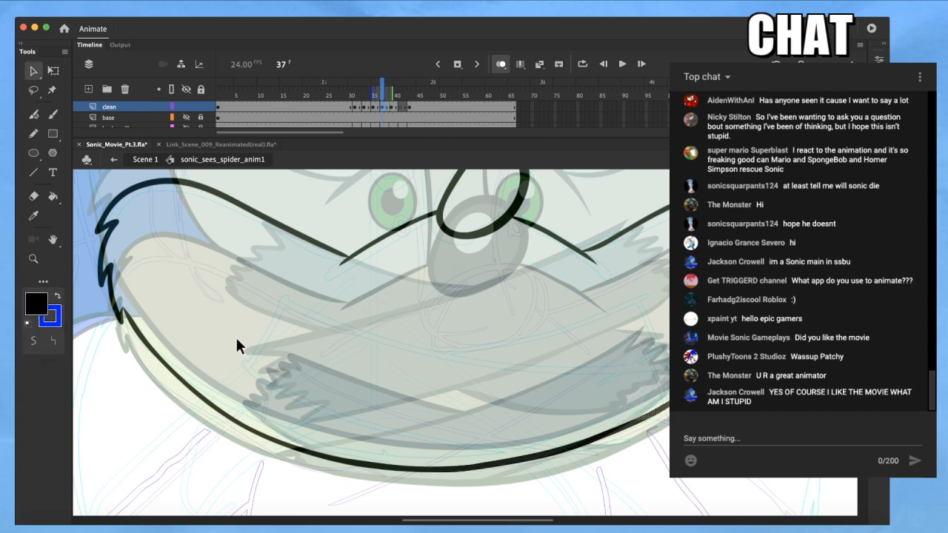
click(694, 424)
Draw the upper edge of the tape strip rising across the mouth, with its jagged torn left end down to the jaw
scroll(677, 400, up, 5)
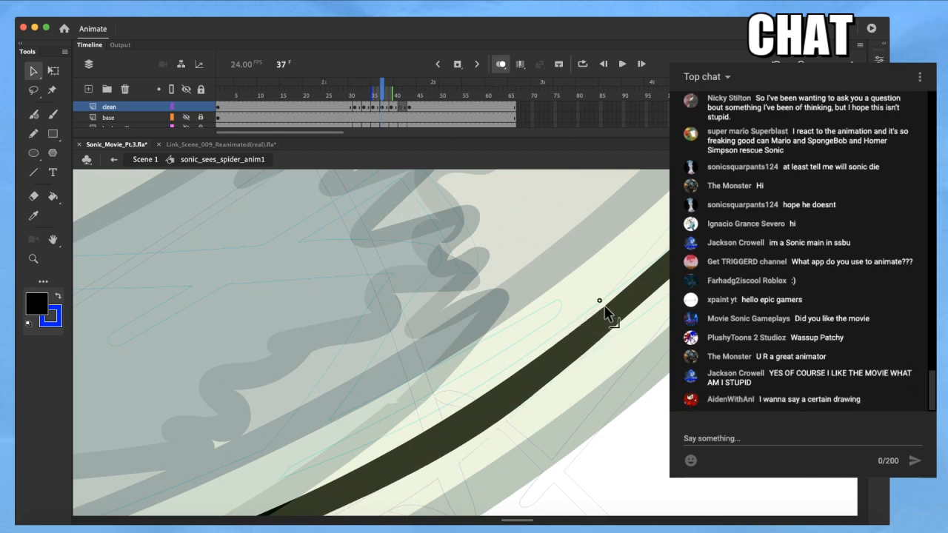
scroll(590, 360, down, 5)
drag(475, 391, 450, 402)
scroll(465, 390, up, 2)
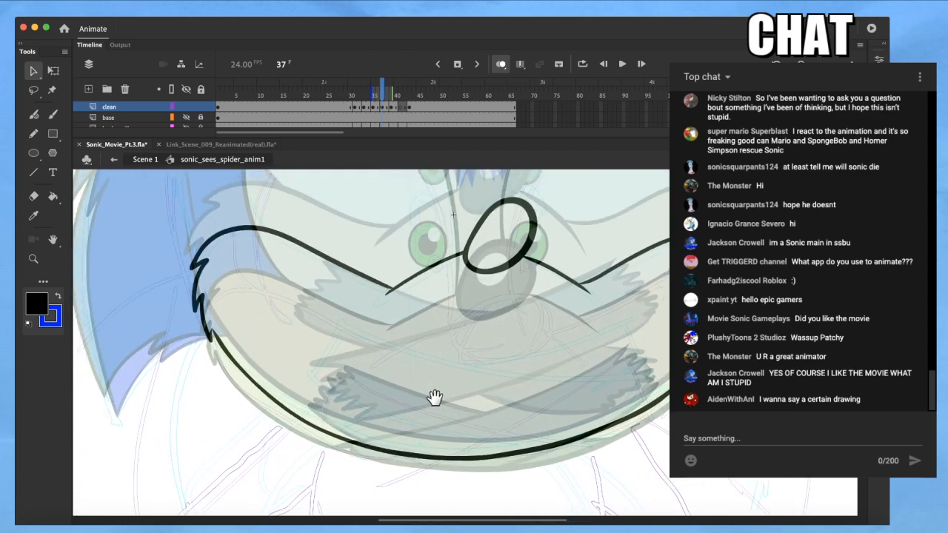
scroll(441, 399, up, 3)
scroll(441, 404, down, 4)
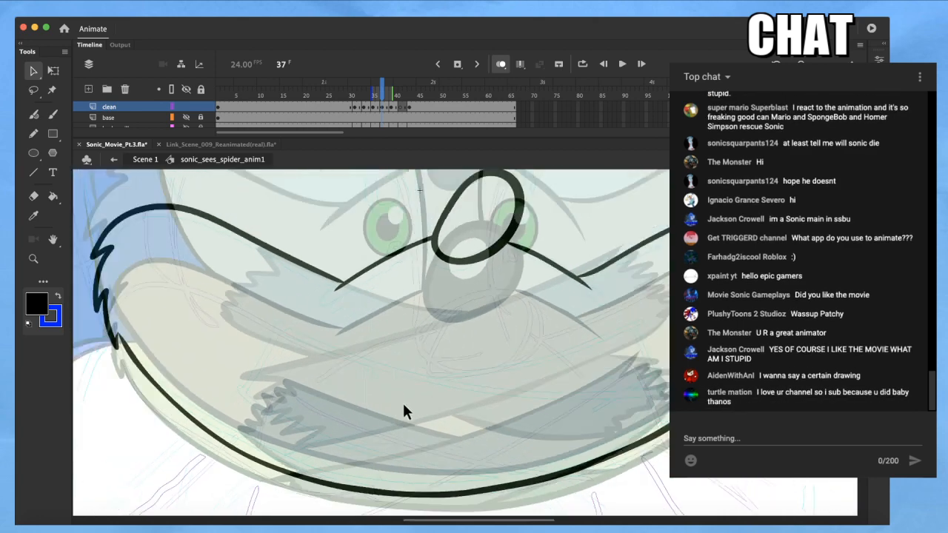
drag(431, 392, 405, 408)
key(b)
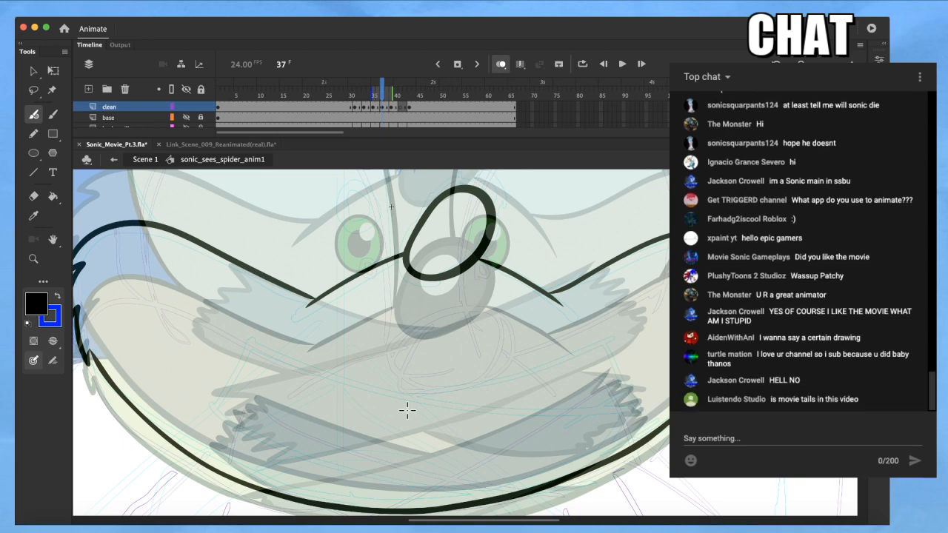
mouse_move(590, 330)
mouse_down()
mouse_move(499, 375)
mouse_move(441, 392)
mouse_move(225, 429)
mouse_move(246, 438)
mouse_move(233, 443)
mouse_move(248, 489)
mouse_up()
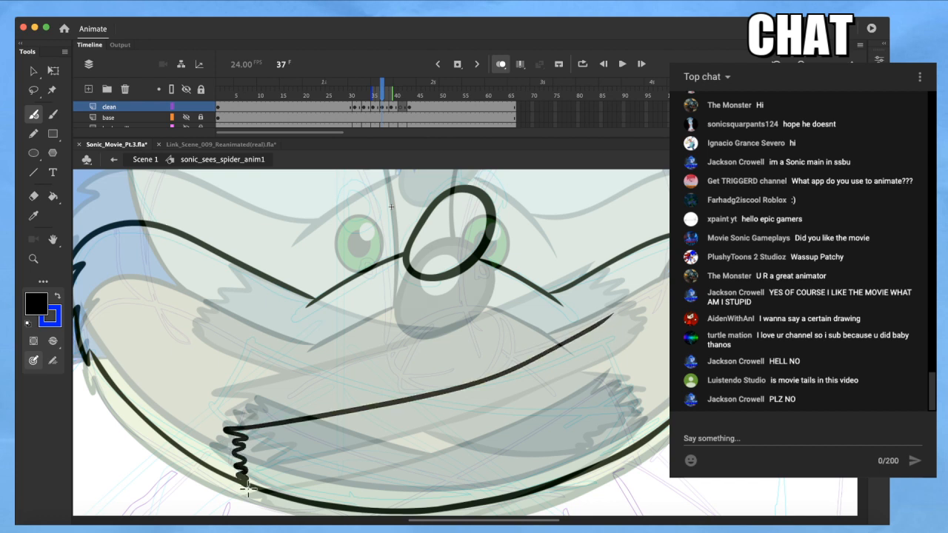
key(a)
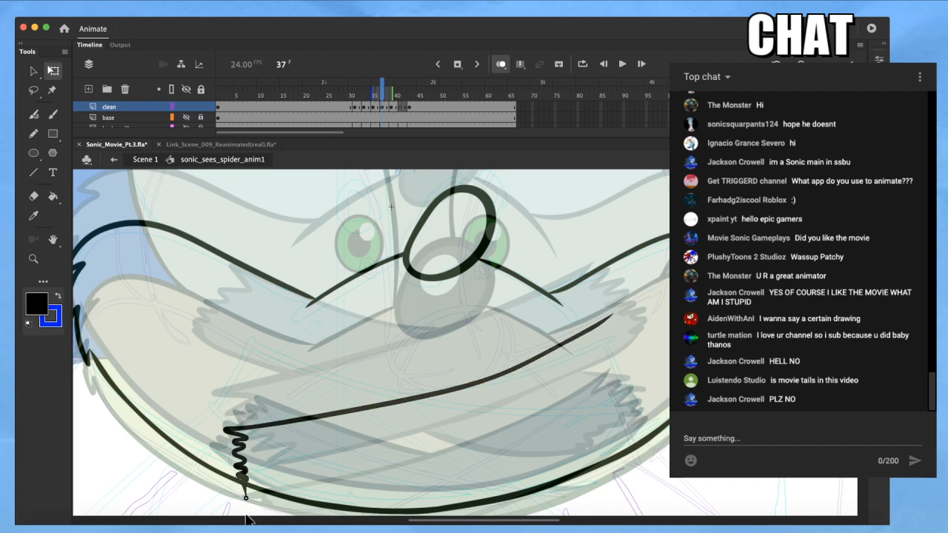
key(b)
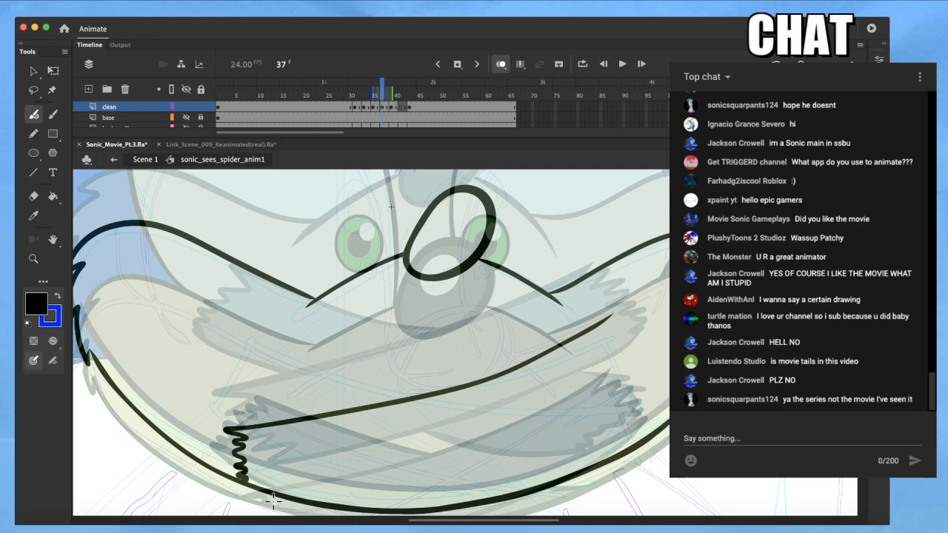
Draw the rising tape strip's jagged right end and its lower edge back toward the chin
mouse_move(609, 317)
mouse_down()
mouse_move(643, 376)
mouse_move(635, 387)
mouse_move(577, 433)
mouse_move(482, 470)
mouse_up()
key(q)
click(639, 392)
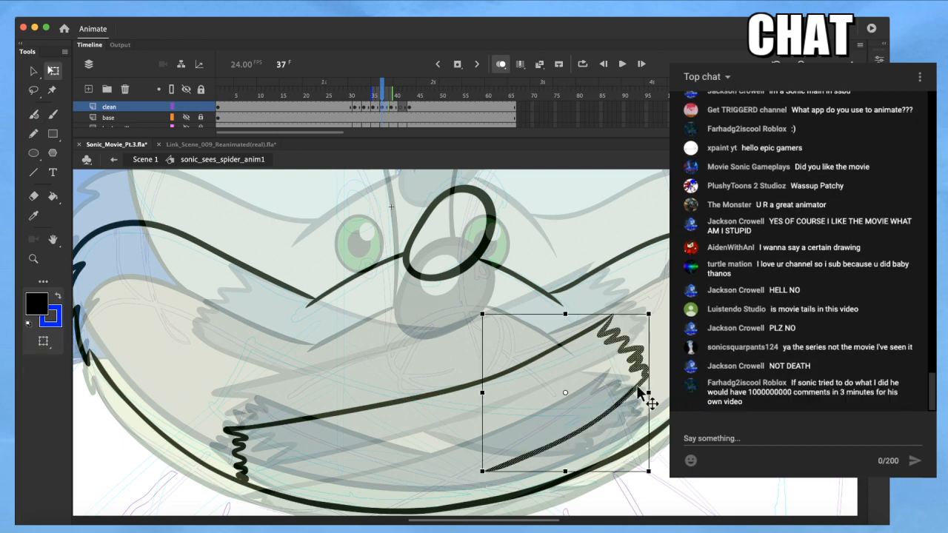
key(b)
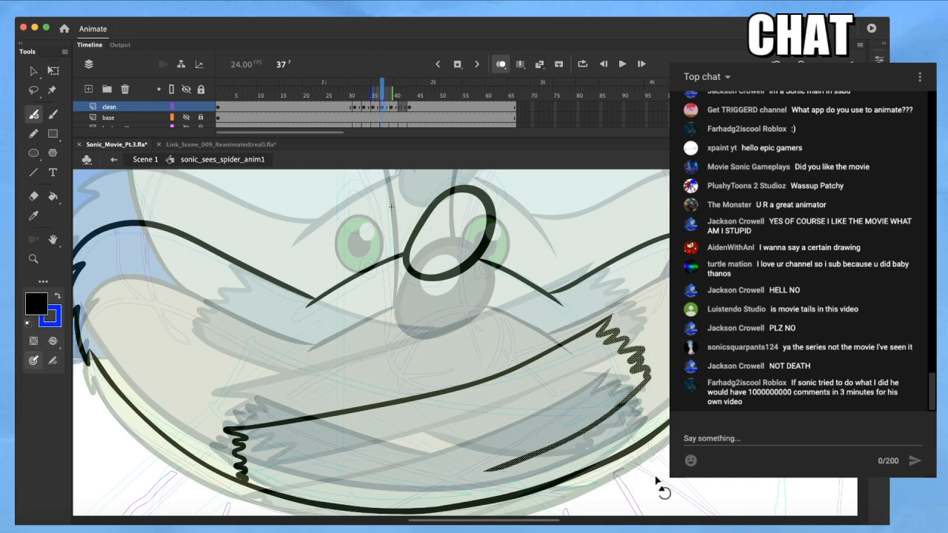
mouse_move(496, 468)
mouse_down()
mouse_move(441, 489)
mouse_move(301, 502)
mouse_up()
scroll(491, 461, right, 3)
scroll(491, 461, up, 1)
key(q)
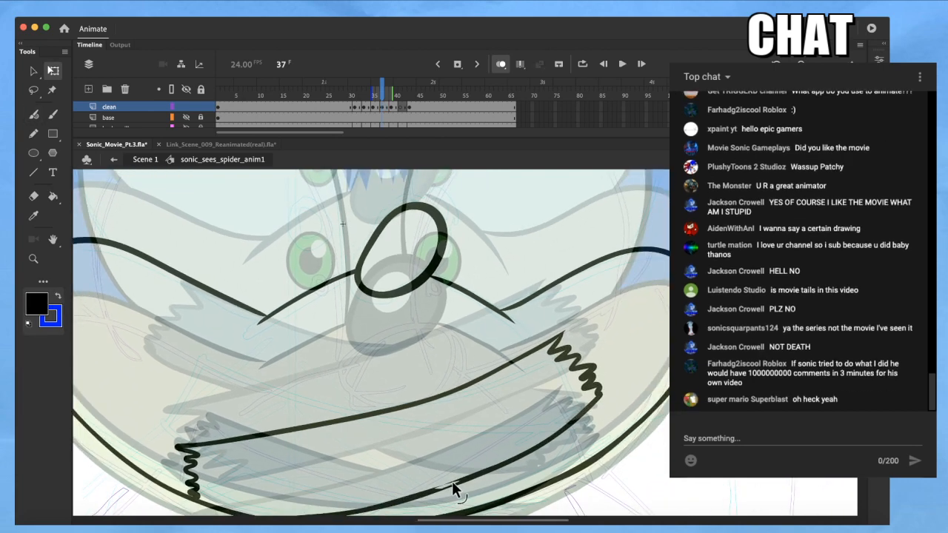
Draw the visible left part of the crossing tape strip, with its jagged left end and both edges meeting the first strip
key(b)
mouse_move(391, 407)
mouse_down()
mouse_move(220, 356)
mouse_move(228, 368)
mouse_move(196, 365)
mouse_move(191, 385)
mouse_move(173, 397)
mouse_move(245, 441)
mouse_up()
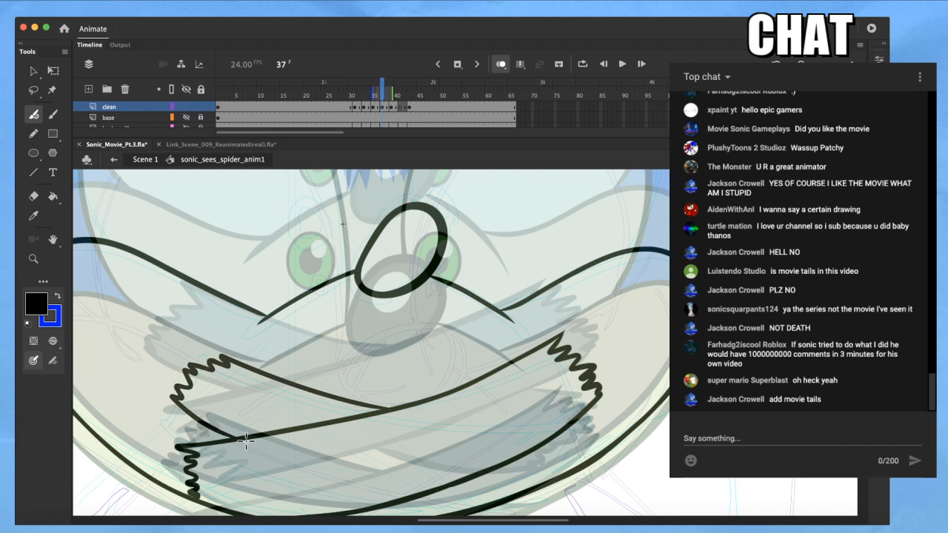
key(q)
click(363, 407)
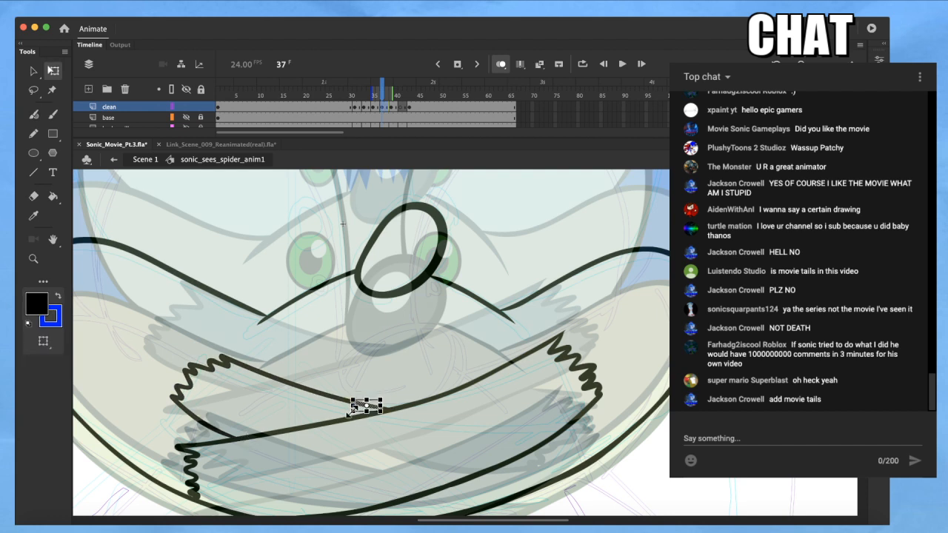
Raise the upper part of the crossing strip's torn left end with Free Transform and fill the gap in its zigzag
click(196, 389)
drag(186, 382, 181, 368)
key(b)
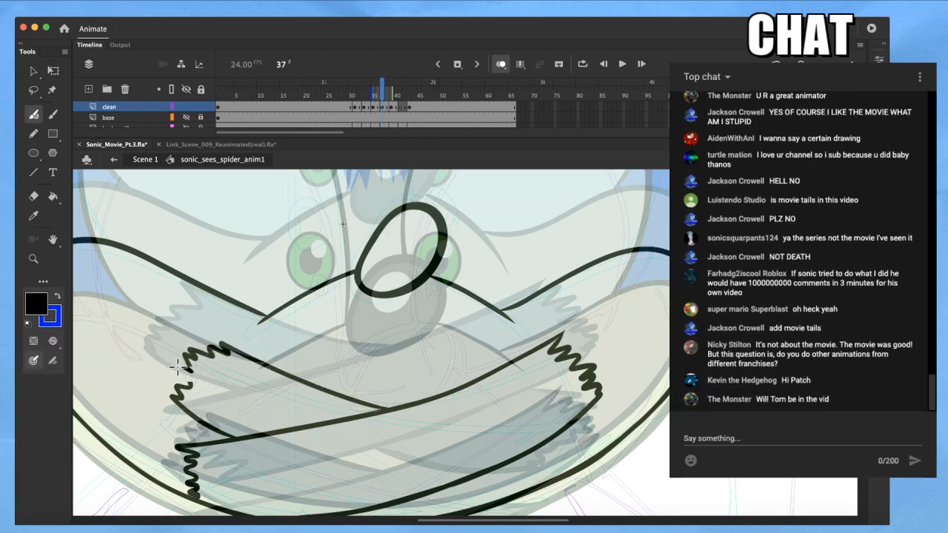
drag(183, 372, 189, 365)
key(space)
Draw the crossing strip's jagged lower-right end and lower edge beneath the first strip, redoing the first stroke
drag(237, 389, 199, 351)
drag(439, 422, 442, 418)
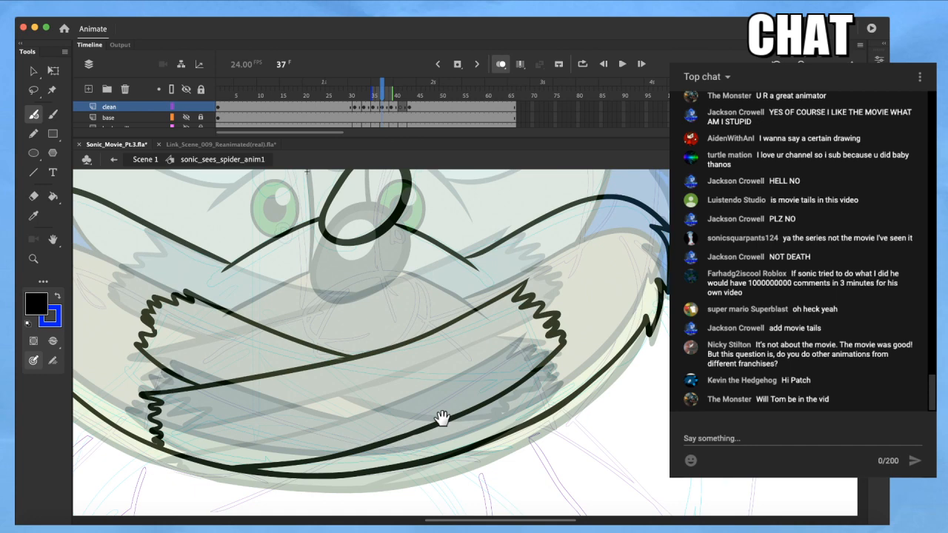
drag(492, 399, 634, 391)
key(super+z)
mouse_move(495, 395)
mouse_down()
mouse_move(548, 396)
mouse_move(555, 403)
mouse_move(528, 426)
mouse_up()
mouse_move(394, 442)
mouse_down()
mouse_move(467, 445)
mouse_move(514, 429)
mouse_up()
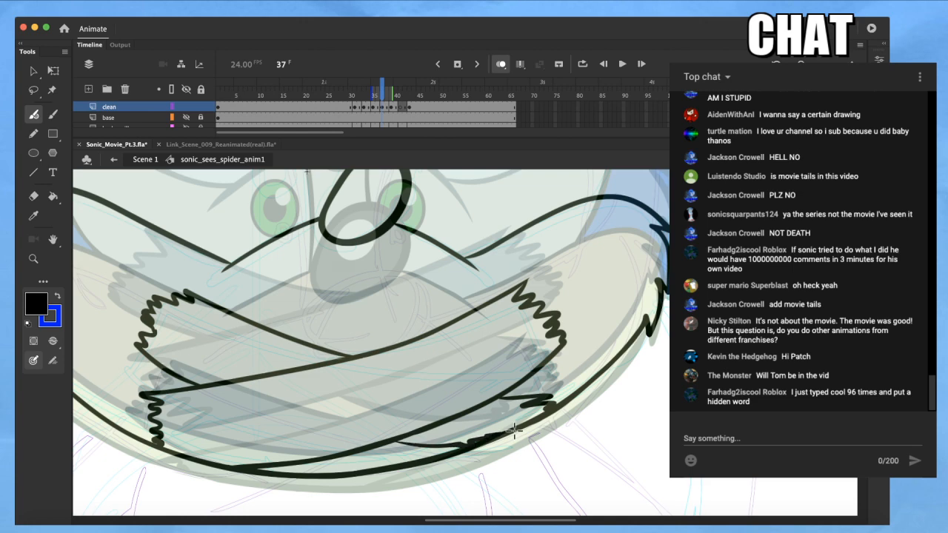
Switch the char1 rough layer from outline to filled display and make it semi-transparent
scroll(514, 429, up, 5)
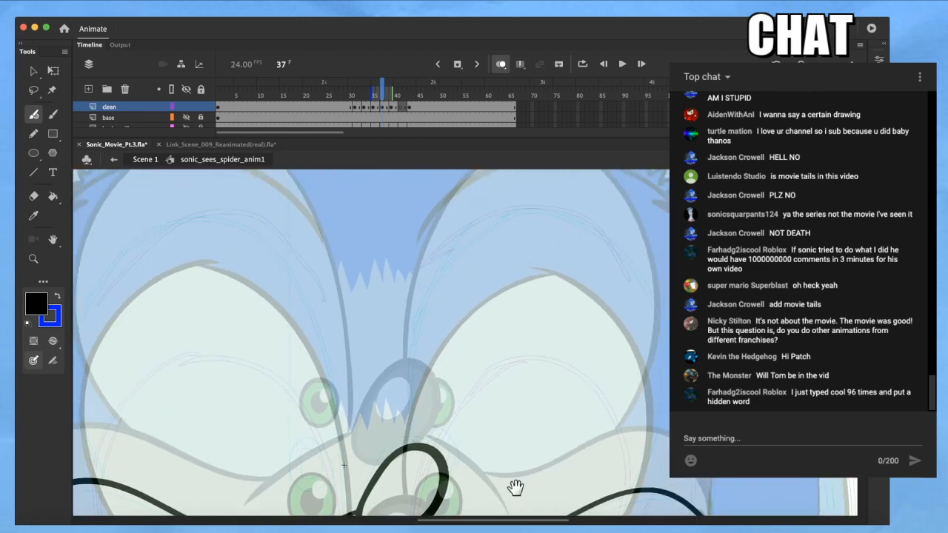
key(super+minus)
drag(453, 459, 484, 411)
drag(448, 336, 453, 378)
scroll(251, 112, down, 3)
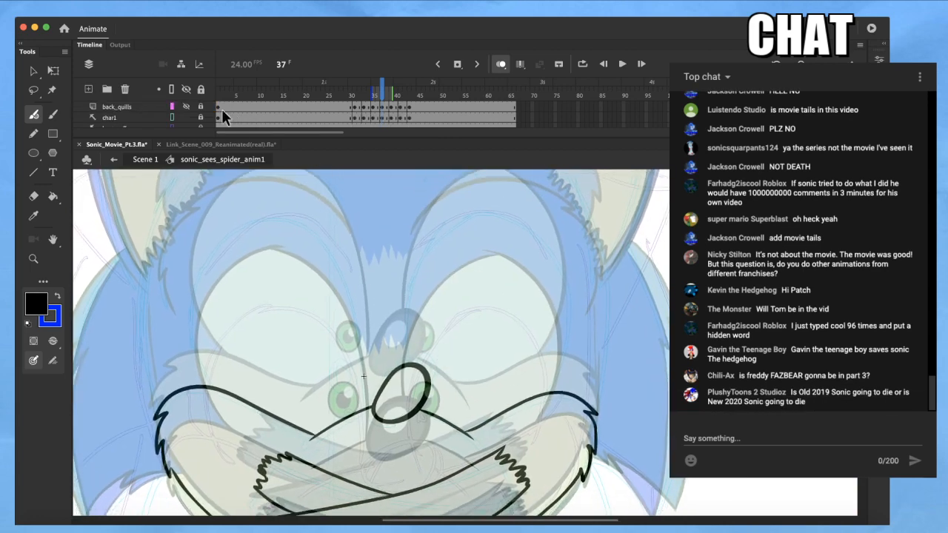
click(173, 121)
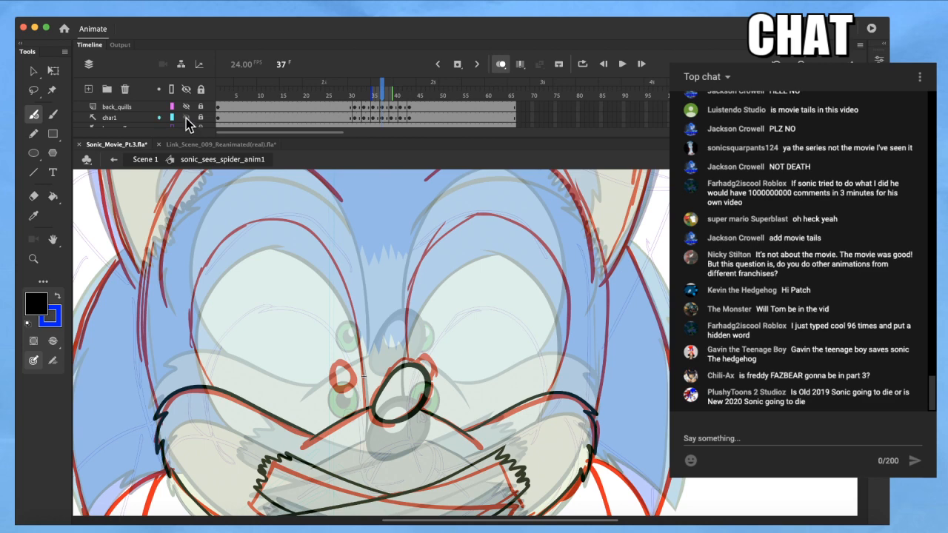
click(187, 118)
Draw the left eye outline in two strokes from the top of its arch, down to the muzzle line and to the nose
drag(531, 300, 531, 343)
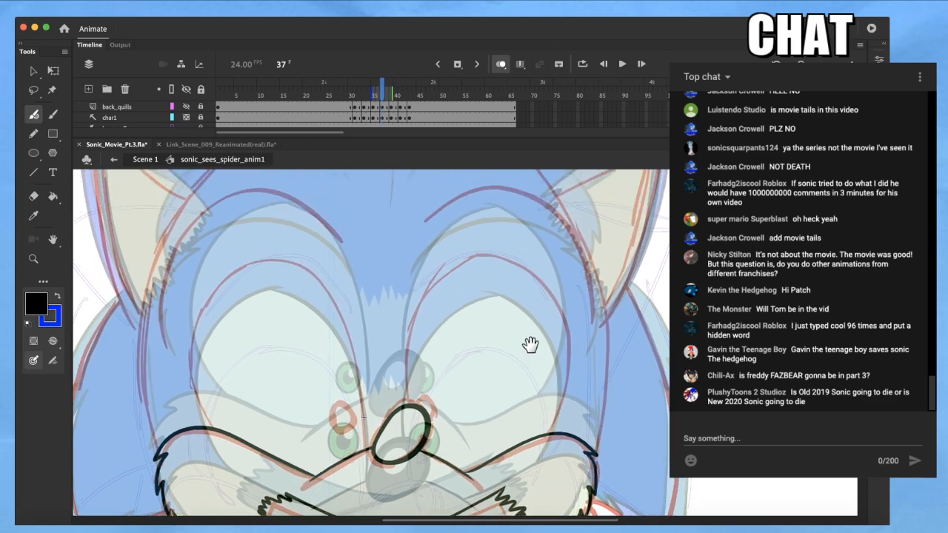
drag(493, 369, 511, 345)
scroll(406, 369, up, 2)
drag(375, 333, 397, 354)
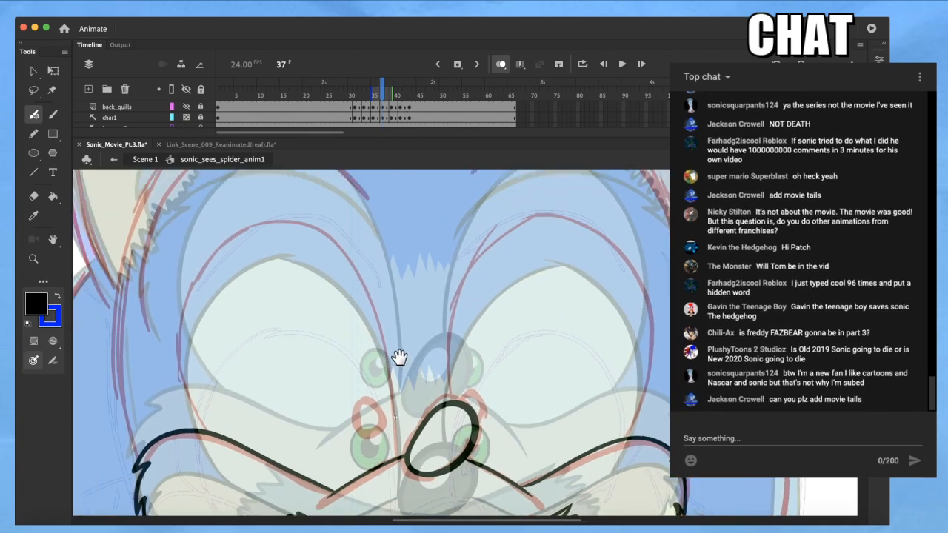
mouse_move(400, 439)
mouse_down()
mouse_move(396, 349)
mouse_move(371, 275)
mouse_move(336, 242)
mouse_move(265, 222)
mouse_up()
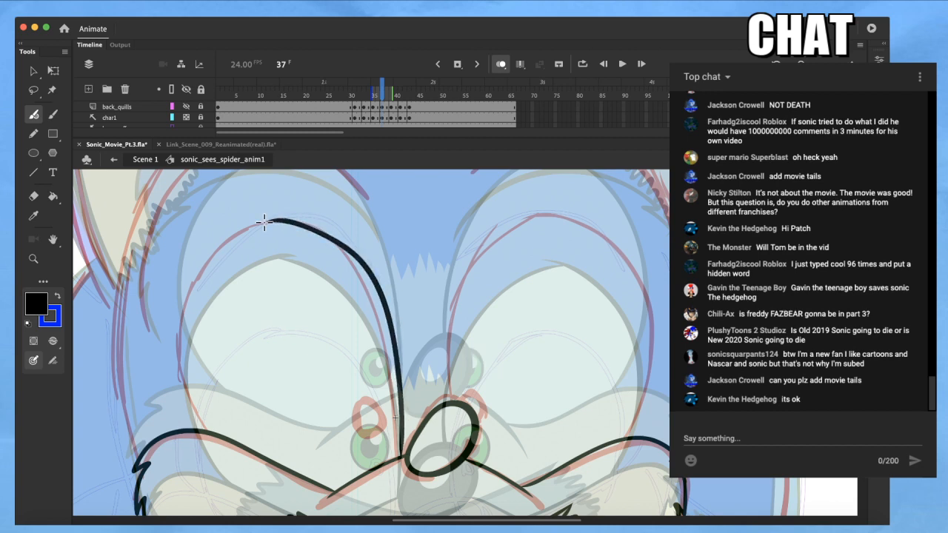
key(ctrl+z)
mouse_move(295, 216)
mouse_down()
mouse_move(251, 231)
mouse_move(202, 273)
mouse_move(177, 333)
mouse_move(189, 399)
mouse_move(222, 437)
mouse_up()
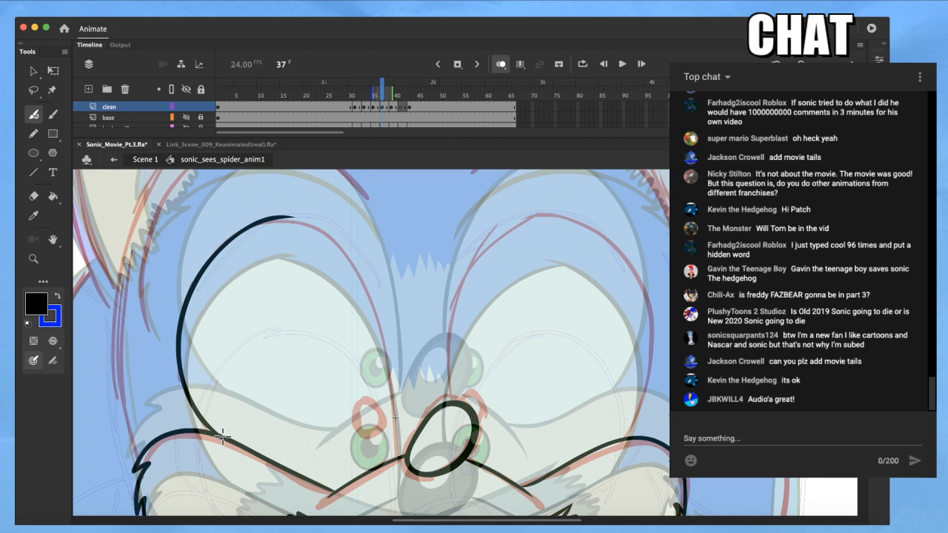
mouse_move(272, 220)
mouse_down()
mouse_move(321, 239)
mouse_move(364, 292)
mouse_move(391, 360)
mouse_move(400, 461)
mouse_up()
key(q)
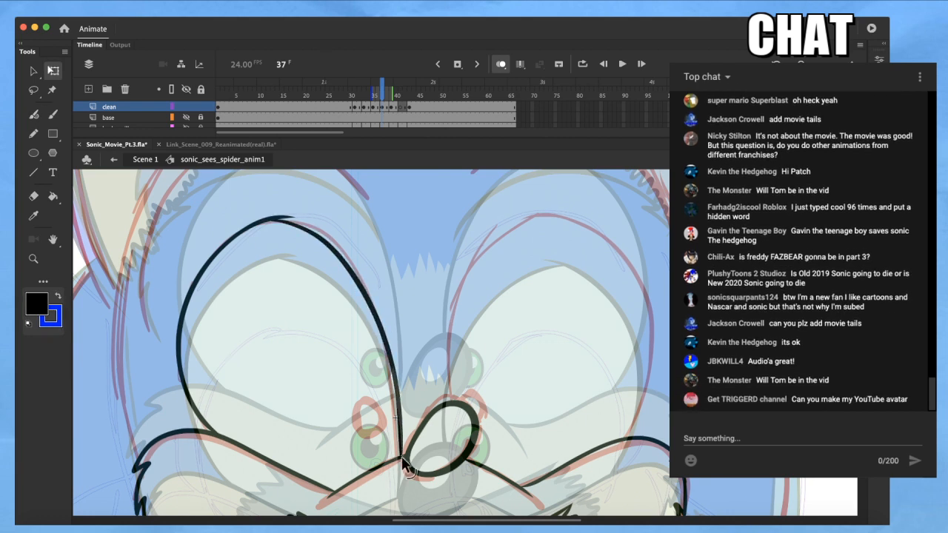
Select the segments of the left eye outline and stretch them slightly with Free Transform
click(400, 438)
shift+click(185, 300)
shift+click(348, 264)
drag(403, 215, 413, 214)
click(419, 384)
Pull the mismatched corners together at the break on the outer side of the left eye outline
key(b)
mouse_move(552, 326)
mouse_down()
mouse_move(449, 353)
mouse_move(529, 356)
mouse_up()
key(z)
drag(188, 304, 129, 360)
key(q)
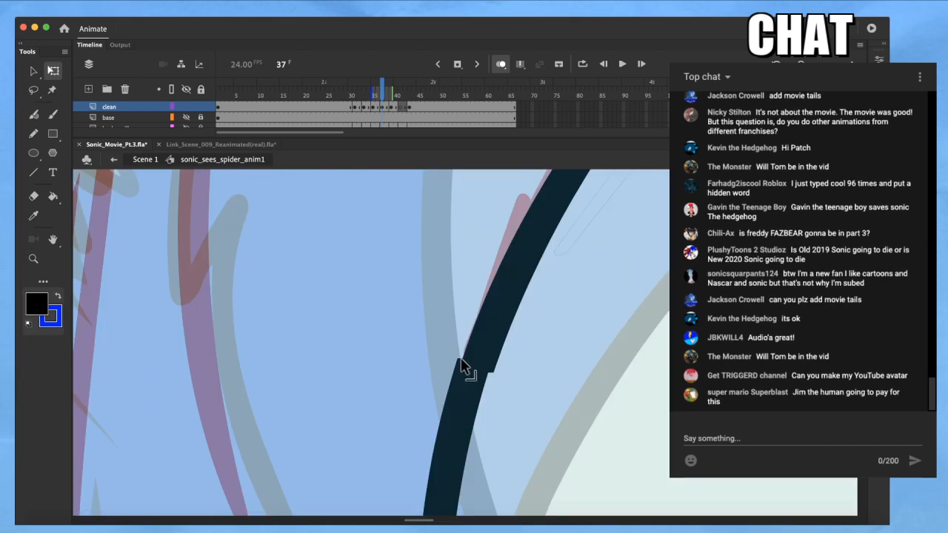
drag(460, 359, 501, 265)
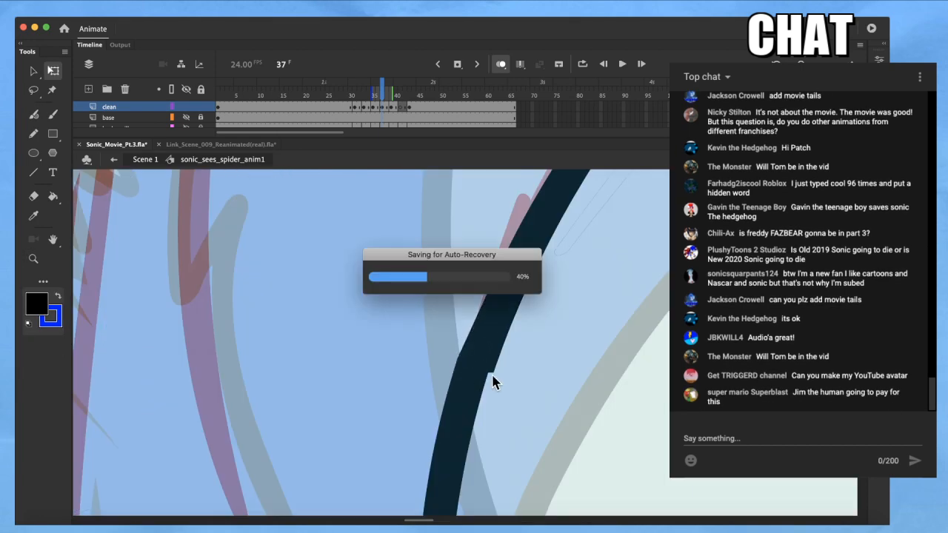
mouse_move(488, 379)
mouse_down()
mouse_move(511, 404)
mouse_move(565, 424)
mouse_up()
drag(518, 391, 559, 251)
key(super+z)
key(super+z)
scroll(559, 255, down, 3)
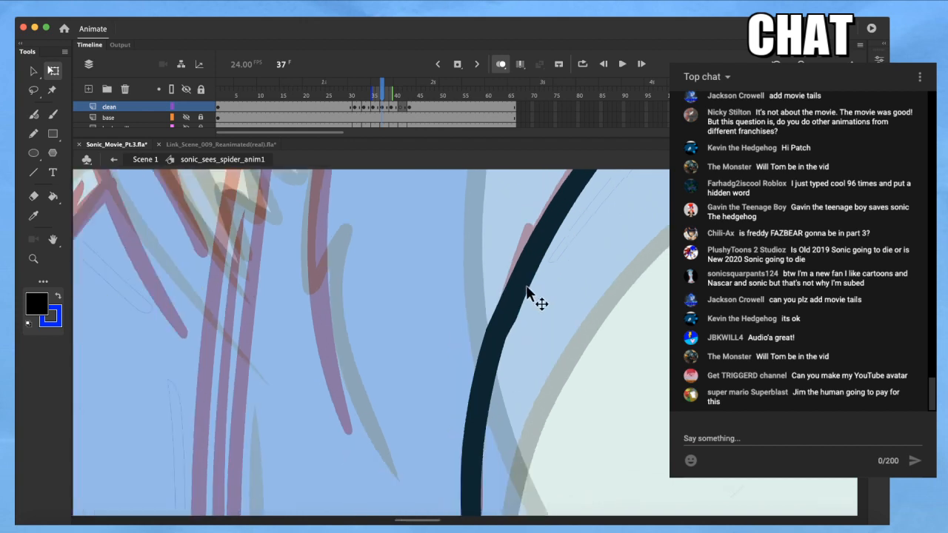
Select the repaired section of the left eye outline and smooth it twice
mouse_move(439, 387)
mouse_down()
mouse_move(704, 173)
mouse_move(688, 175)
mouse_up()
click(35, 341)
click(35, 342)
click(334, 275)
Draw the right eye outline in two strokes from the top of its arch, down to the muzzle line and to the nose
scroll(378, 271, down, 3)
drag(581, 259, 368, 282)
scroll(536, 358, up, 3)
drag(556, 343, 530, 349)
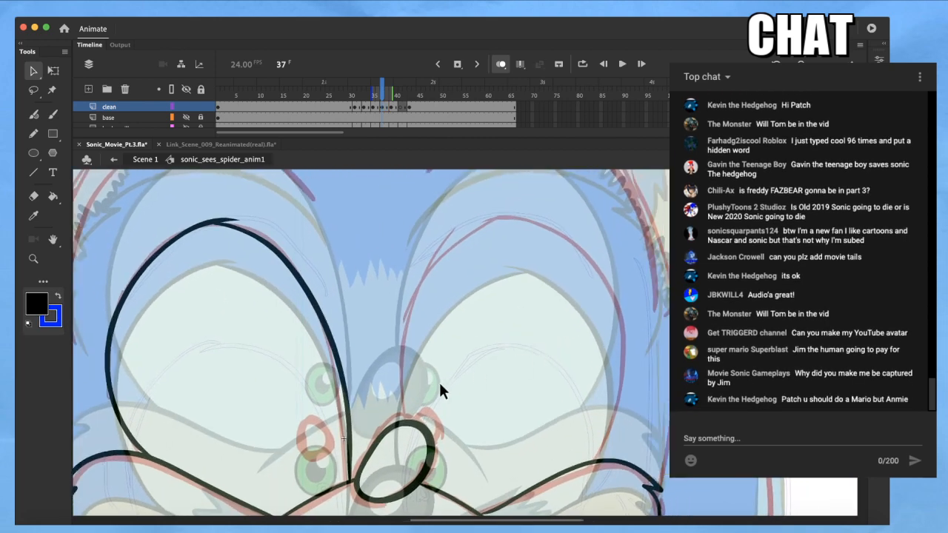
drag(473, 356, 432, 356)
key(b)
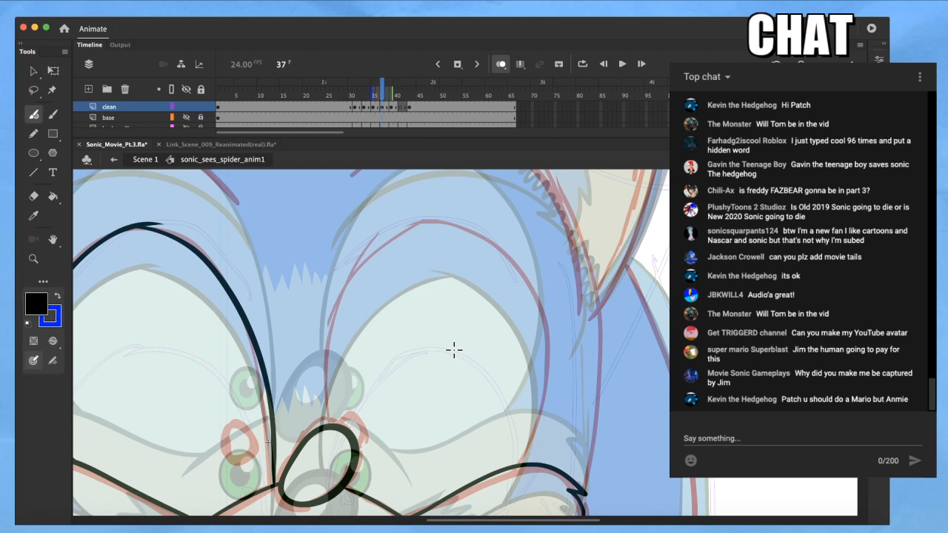
drag(446, 222, 487, 246)
key(super+z)
mouse_move(431, 219)
mouse_down()
mouse_move(463, 222)
mouse_move(497, 248)
mouse_move(453, 224)
mouse_move(482, 230)
mouse_move(545, 313)
mouse_move(551, 377)
mouse_move(530, 441)
mouse_move(497, 471)
mouse_up()
key(super+z)
key(super+z)
mouse_move(420, 227)
mouse_down()
mouse_move(385, 248)
mouse_move(347, 292)
mouse_move(323, 374)
mouse_move(324, 432)
mouse_up()
key(v)
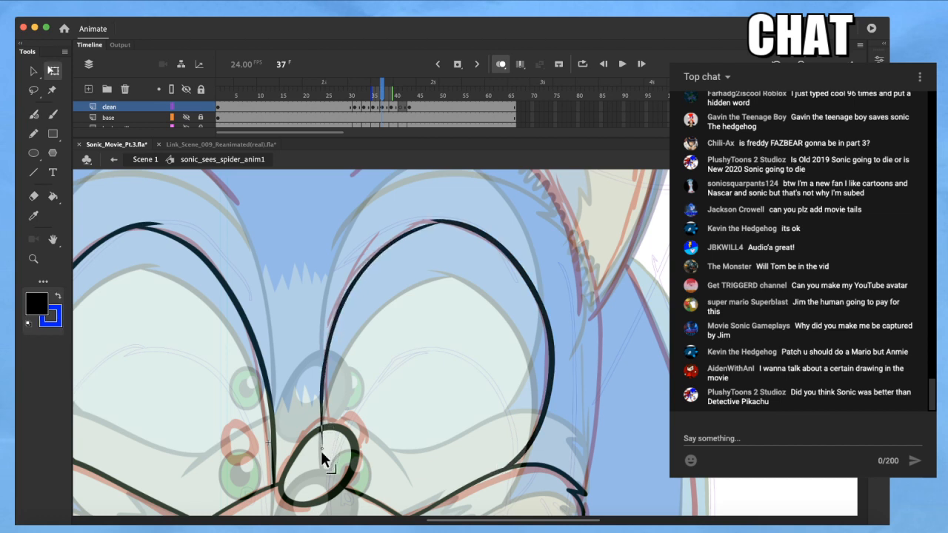
Delete the piece of eye outline inside the nose and draw the left brow arch with its notched fur edge
click(323, 442)
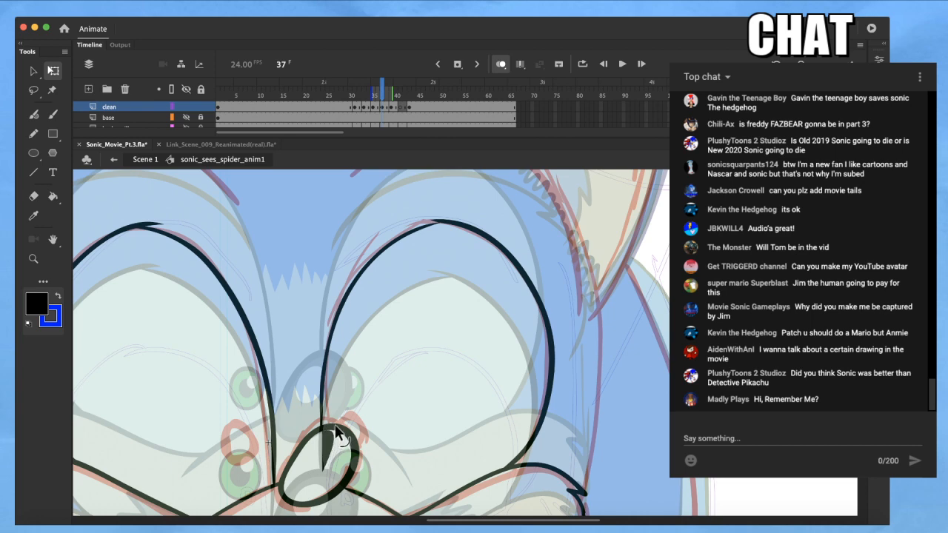
key(Delete)
key(b)
drag(411, 391, 510, 366)
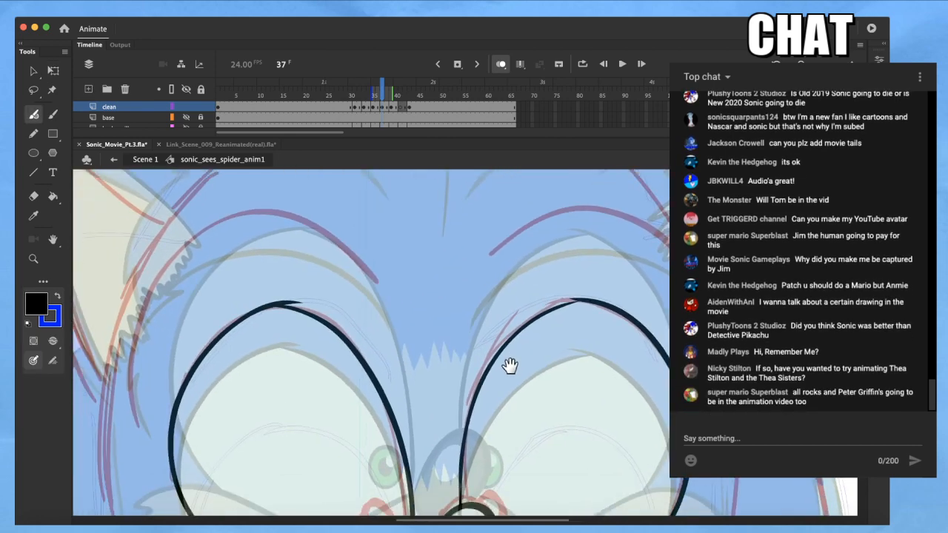
mouse_move(379, 283)
mouse_down()
mouse_move(337, 228)
mouse_move(290, 206)
mouse_move(259, 204)
mouse_move(189, 229)
mouse_move(157, 257)
mouse_move(175, 256)
mouse_move(128, 312)
mouse_move(117, 368)
mouse_move(127, 357)
mouse_move(141, 419)
mouse_up()
Adjust the position and shape of the left brow contour with Free Transform, reworking the notched outer end
key(q)
click(133, 410)
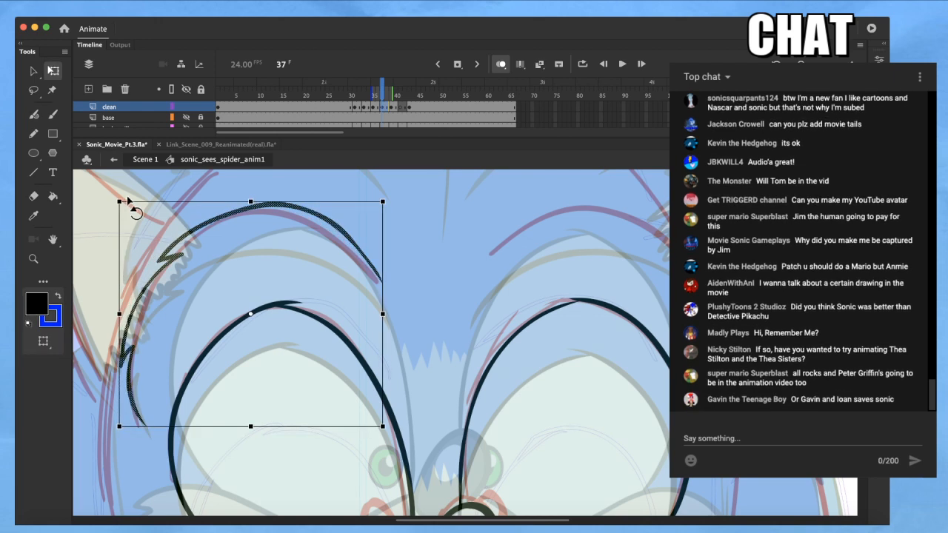
click(313, 257)
drag(388, 279, 275, 364)
drag(436, 391, 523, 375)
drag(172, 263, 161, 345)
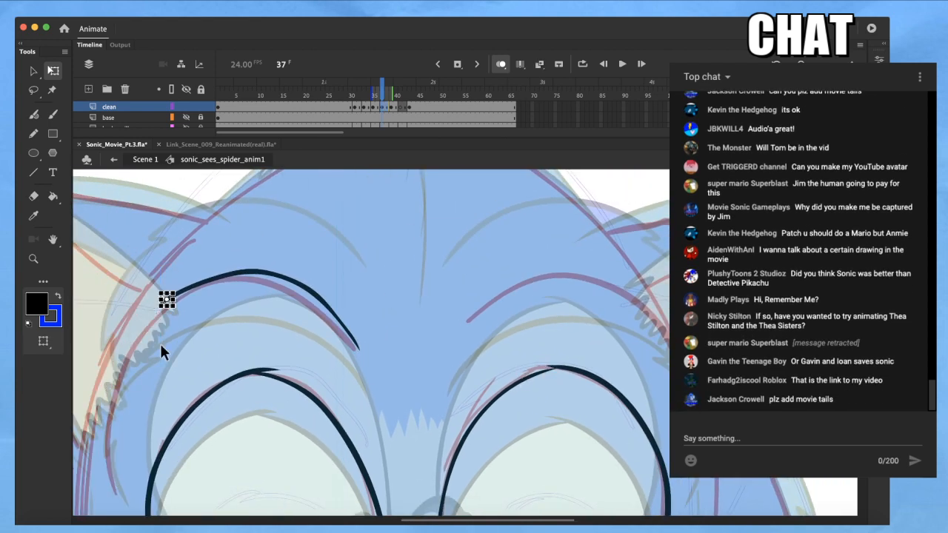
click(170, 307)
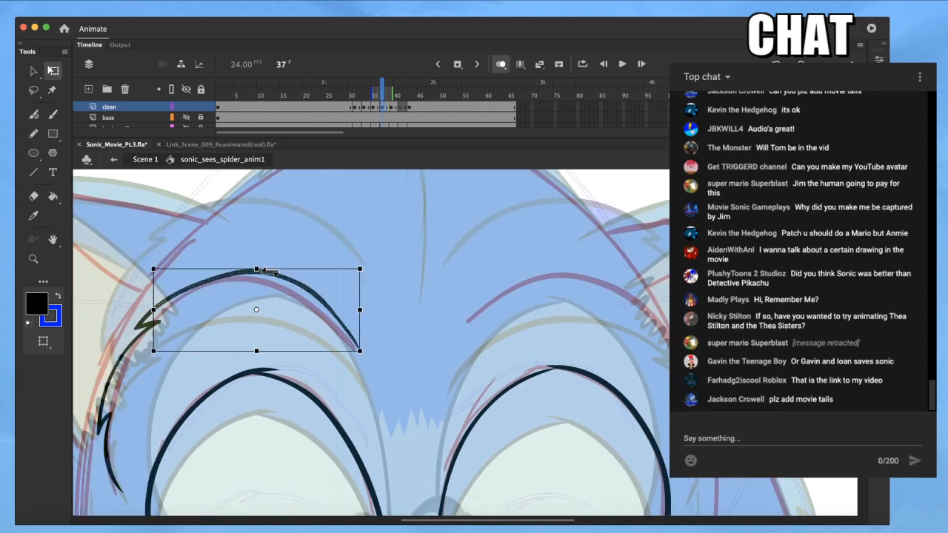
Smooth the selected left brow arch twice and deselect it
key(v)
click(35, 343)
click(35, 344)
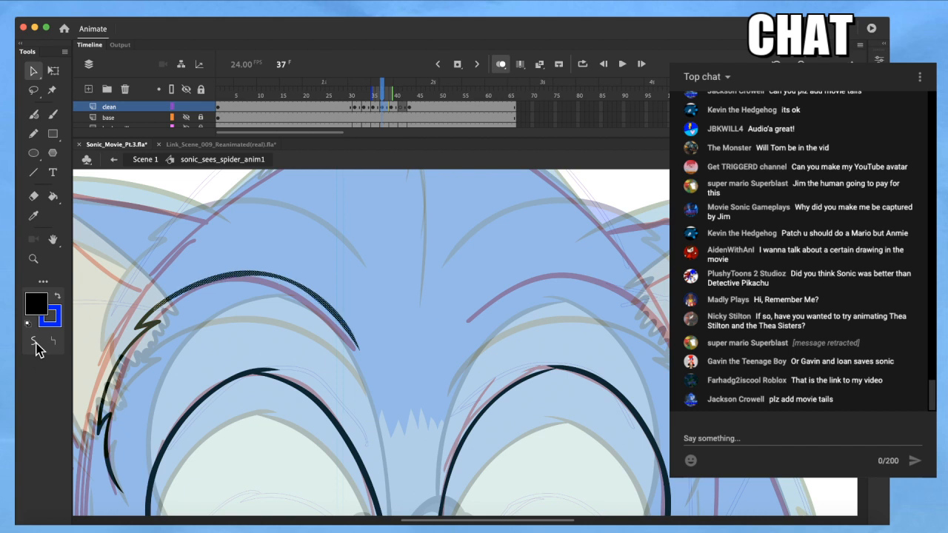
click(363, 259)
Draw the right brow arch from above the eye's inner side to the ear base and adjust it with Free Transform
key(space)
drag(406, 311, 371, 270)
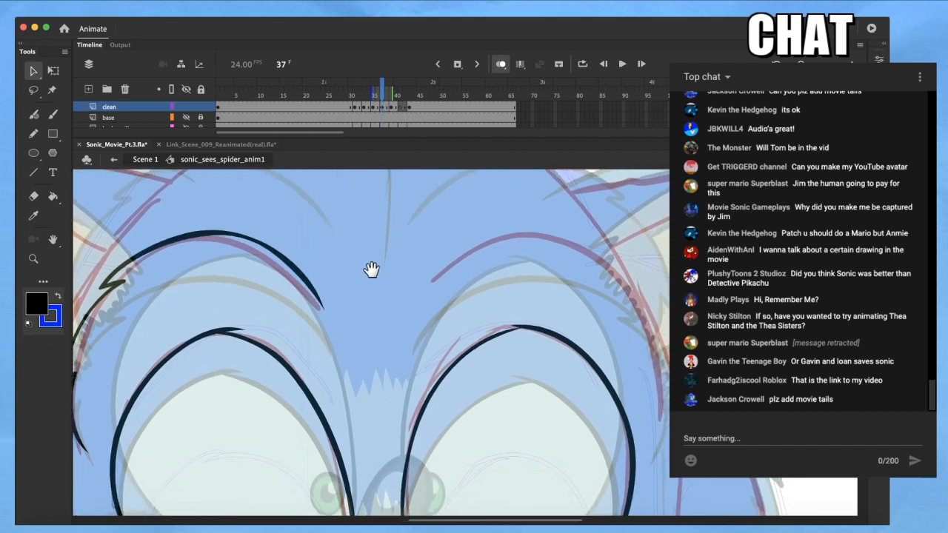
drag(417, 313, 363, 316)
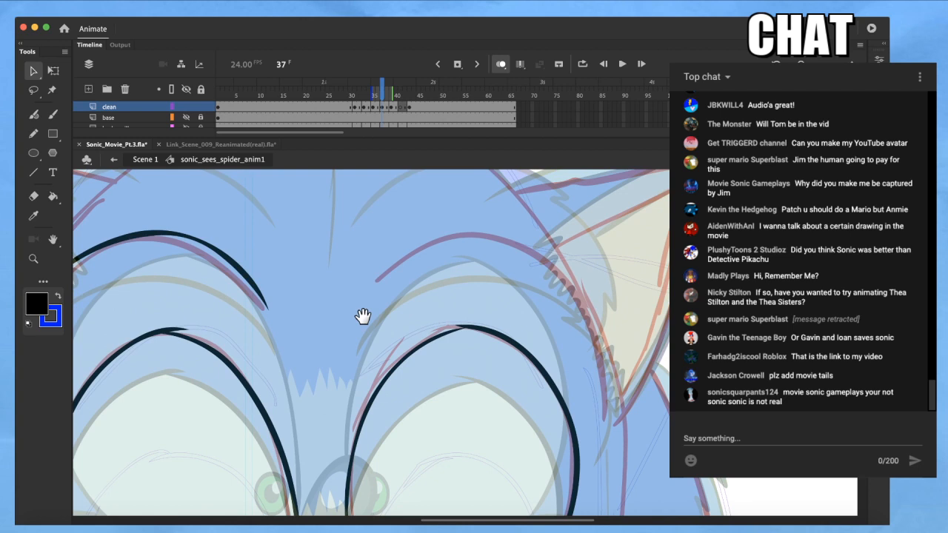
mouse_move(597, 367)
mouse_down()
mouse_move(554, 383)
mouse_move(554, 406)
mouse_move(514, 396)
mouse_move(528, 360)
mouse_up()
key(b)
drag(548, 301, 558, 336)
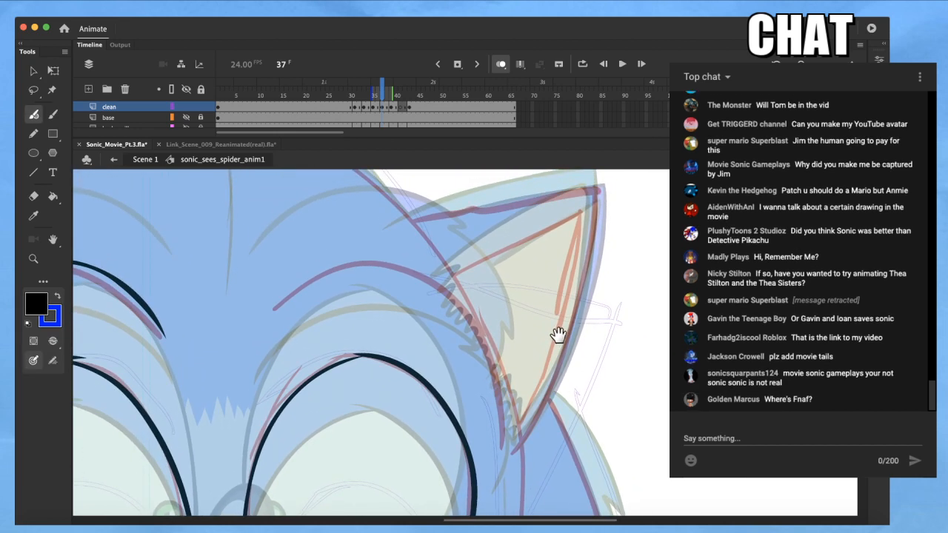
mouse_move(249, 333)
mouse_down()
mouse_move(271, 300)
mouse_move(331, 259)
mouse_move(412, 254)
mouse_move(480, 302)
mouse_up()
key(q)
click(476, 295)
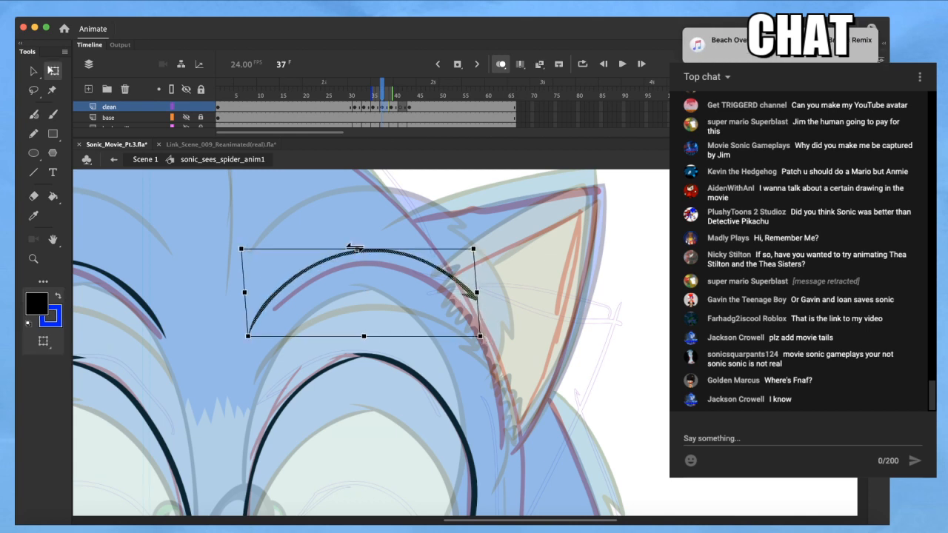
Continue the right brow contour with a notched fur line running down along the inner edge of the right ear
key(b)
drag(474, 300, 502, 331)
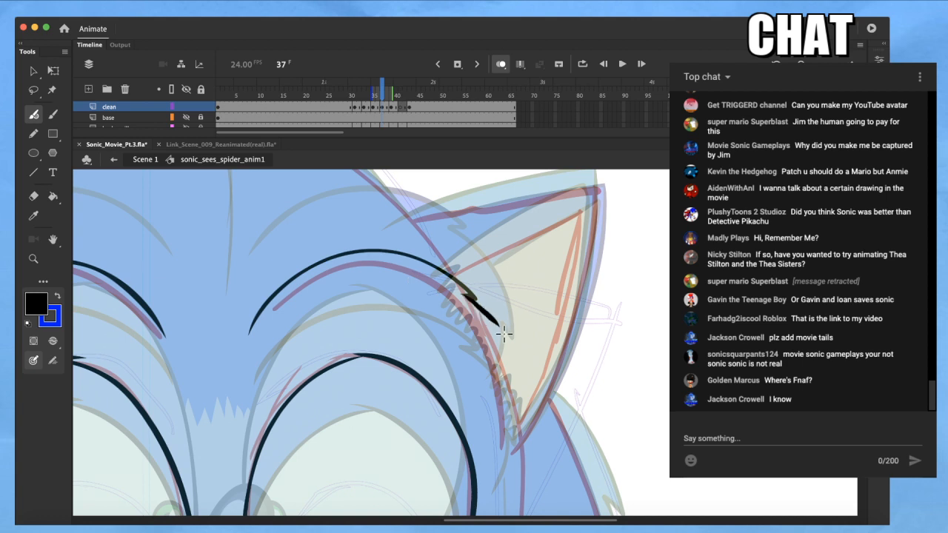
mouse_move(513, 377)
mouse_down()
mouse_move(504, 431)
mouse_move(487, 455)
mouse_move(575, 309)
mouse_up()
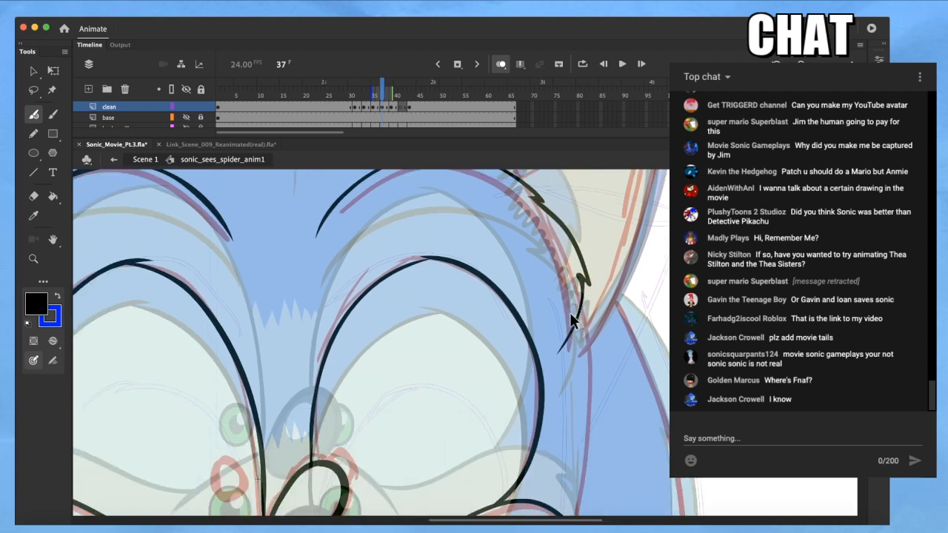
Draw a straight horizontal stroke across the tops of both eye arches to compare their heights, and undo it
key(super+minus)
key(super+minus)
key(super+equal)
key(super+equal)
scroll(502, 299, up, 1)
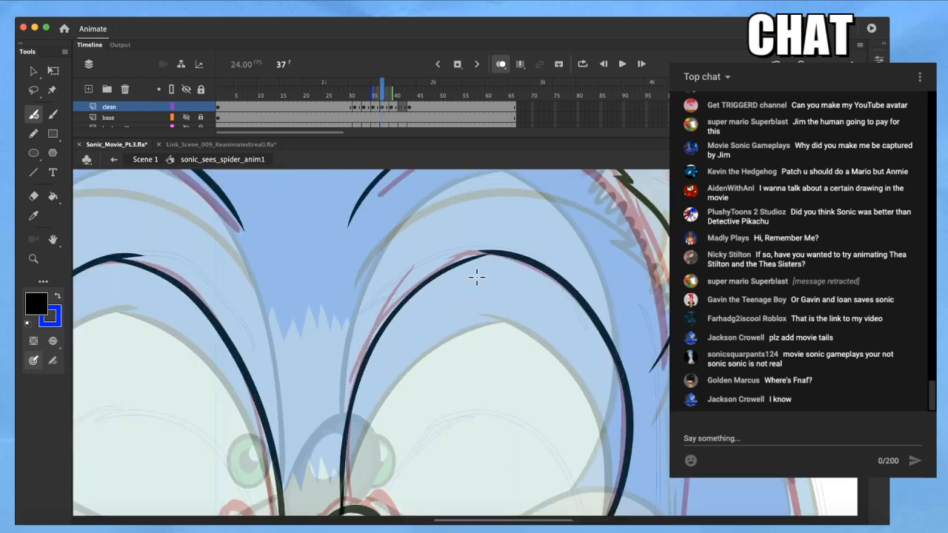
drag(469, 298, 489, 292)
drag(500, 245, 148, 243)
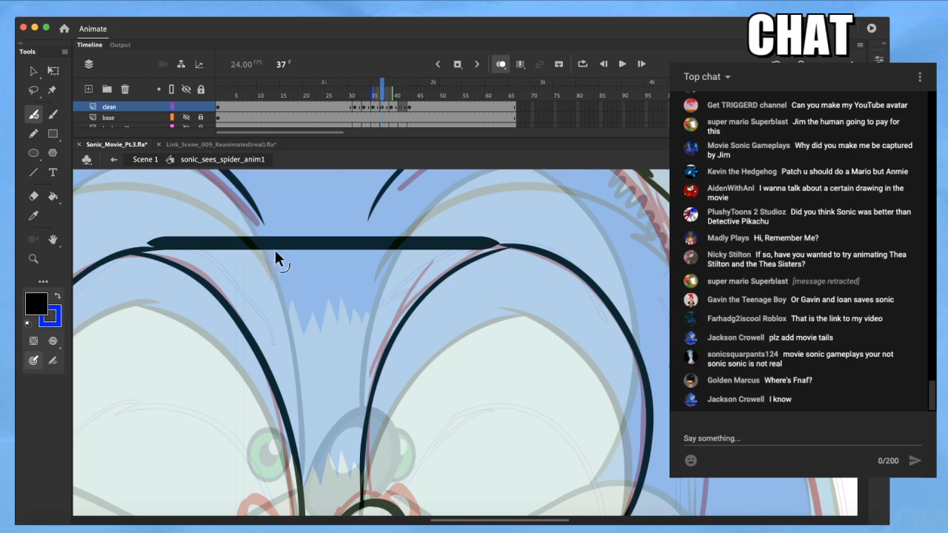
key(super+z)
Draw the curved crease line down the middle of the forehead, just below the top of the head
scroll(291, 248, down, 4)
mouse_move(330, 316)
mouse_down()
mouse_move(339, 277)
mouse_move(349, 449)
mouse_up()
scroll(309, 283, up, 2)
drag(348, 265, 361, 345)
scroll(352, 312, up, 2)
drag(389, 280, 388, 329)
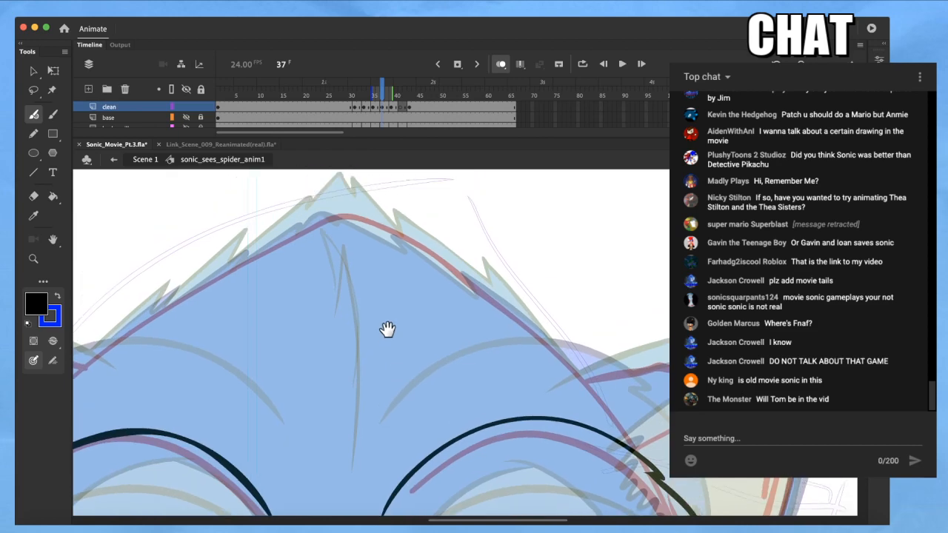
mouse_move(352, 408)
mouse_down()
mouse_move(355, 328)
mouse_move(337, 234)
mouse_up()
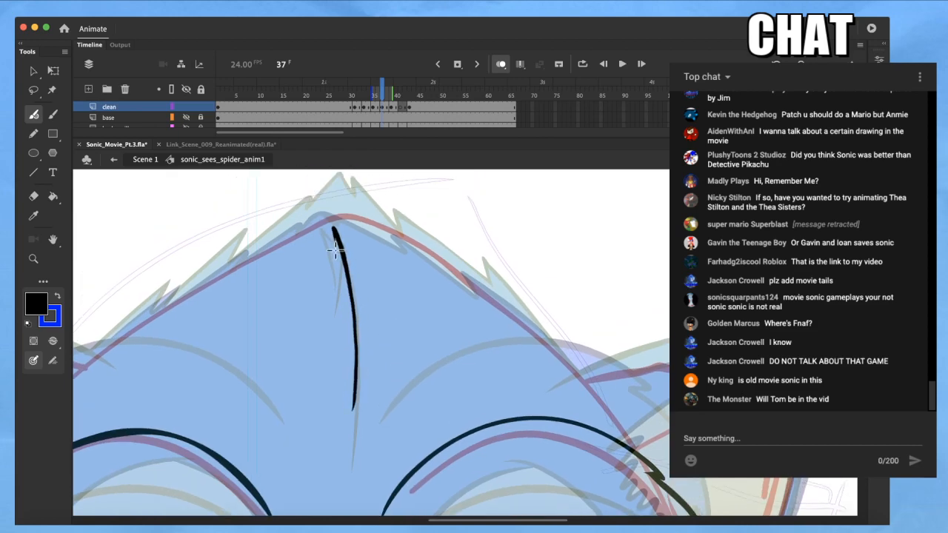
Draw the line on the right side of the face running down to the cheek fur
drag(457, 294, 482, 242)
scroll(480, 285, down, 2)
drag(447, 381, 446, 289)
drag(418, 373, 432, 254)
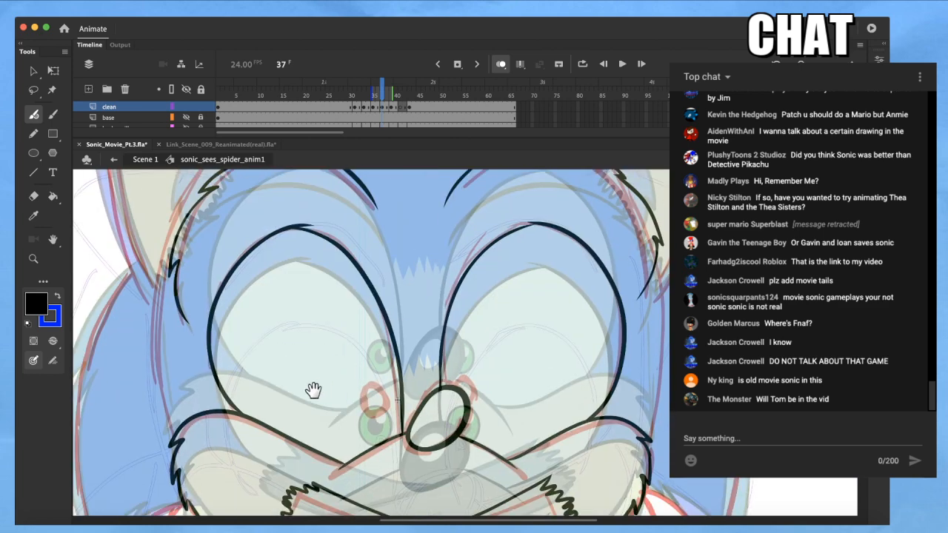
scroll(657, 376, up, 1)
drag(659, 357, 546, 343)
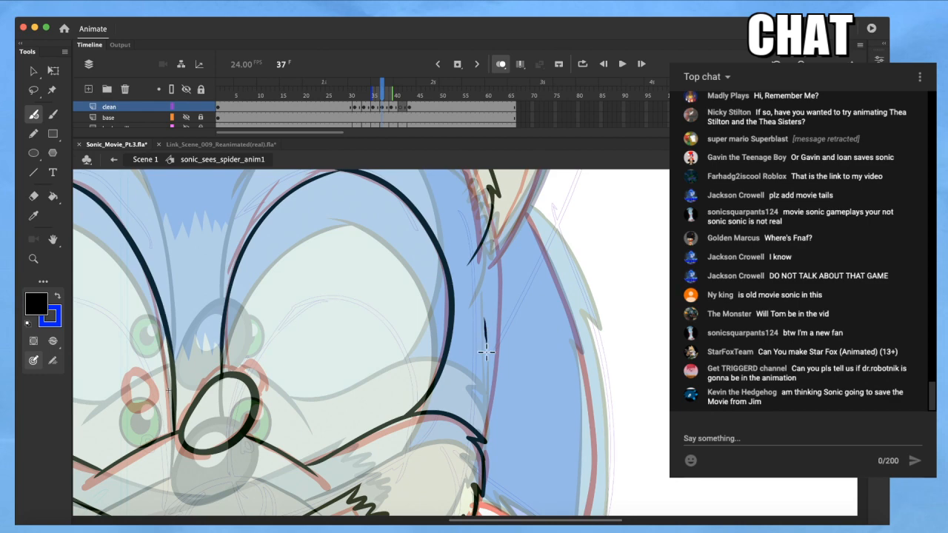
drag(485, 394, 485, 438)
Draw the matching line on the left side of the face down to the cheek fur, undoing and redrawing it twice
drag(484, 398, 681, 374)
drag(360, 373, 487, 335)
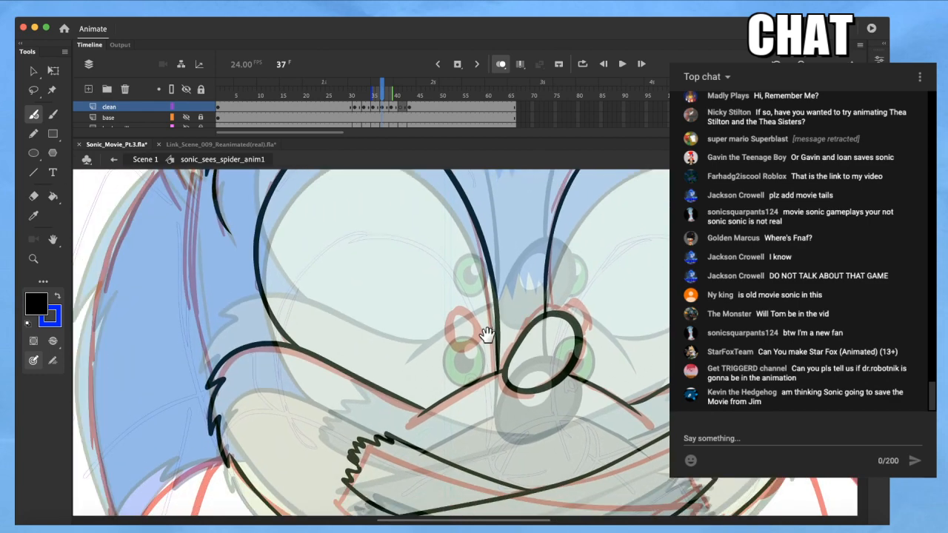
key(period)
key(period)
key(comma)
drag(198, 288, 215, 380)
key(super+z)
drag(200, 298, 212, 399)
key(super+z)
drag(199, 294, 221, 412)
Draw the left half of the head's top outline with fur tufts, from the peak down to the left ear
key(super+minus)
key(super+minus)
drag(311, 274, 314, 304)
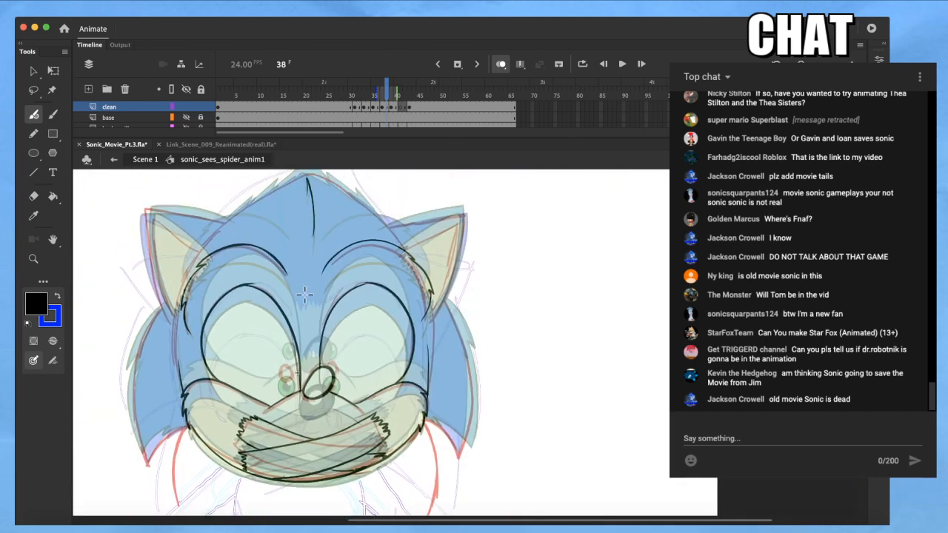
key(super+equal)
drag(365, 277, 443, 395)
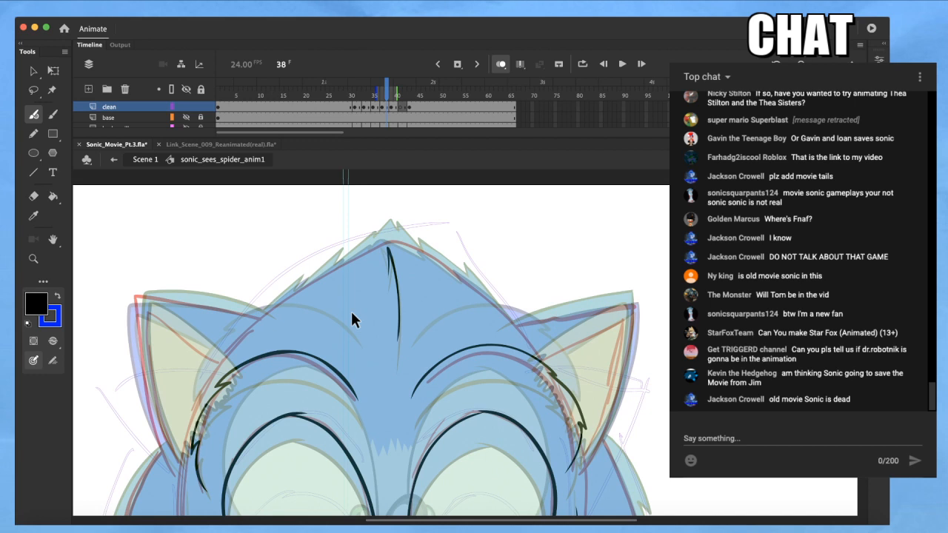
scroll(382, 302, up, 1)
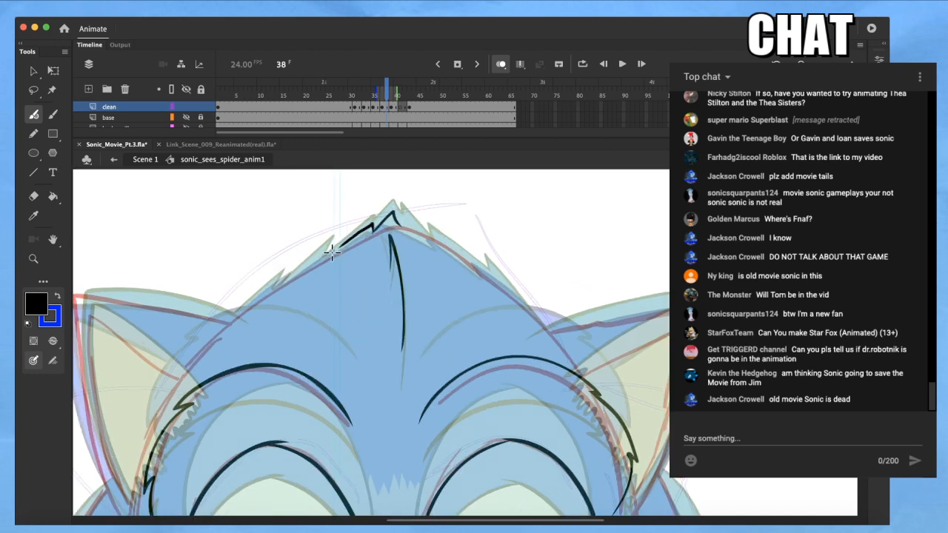
drag(336, 240, 237, 316)
Draw the right half of the head's top outline with fur tufts between the right ear and the peak
key(space)
drag(400, 308, 298, 330)
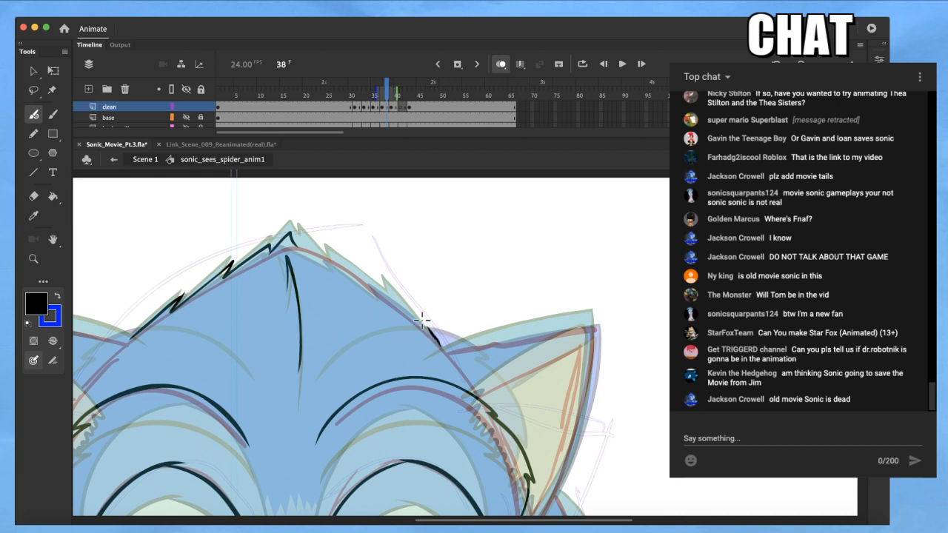
mouse_move(410, 310)
mouse_down()
mouse_move(328, 251)
mouse_move(383, 161)
mouse_move(426, 170)
mouse_up()
Draw the notched lower edge of the left quill from the cheek down to the quill tip
drag(271, 299, 327, 153)
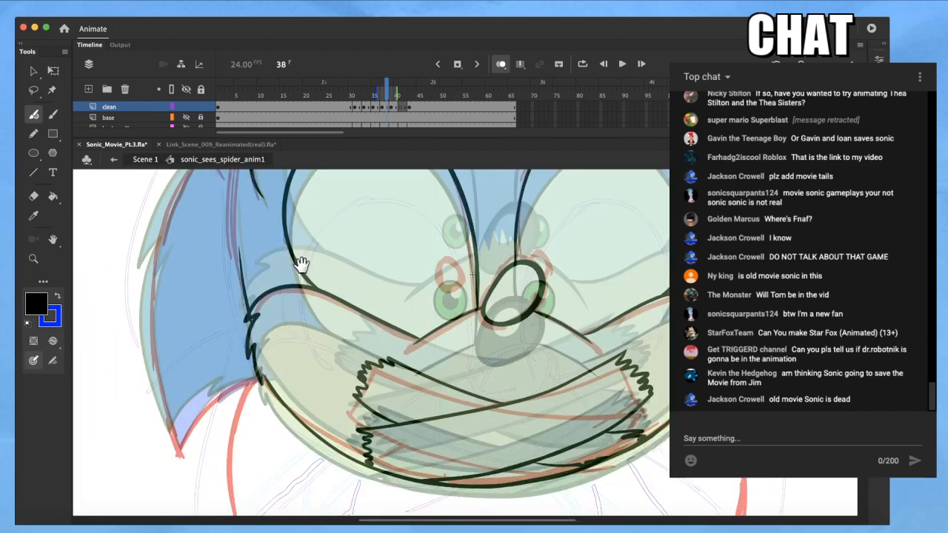
drag(301, 264, 311, 264)
mouse_move(271, 381)
mouse_down()
mouse_move(221, 396)
mouse_move(200, 413)
mouse_move(187, 449)
mouse_up()
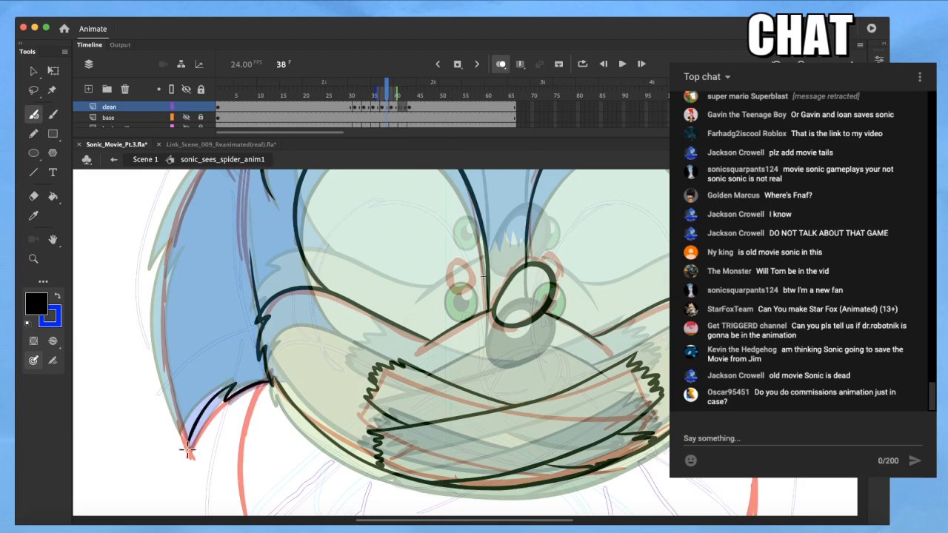
Draw the outer outline of the left ear and the inner ear contour within it
drag(279, 380, 300, 422)
mouse_move(255, 241)
mouse_down()
mouse_move(256, 262)
mouse_move(270, 249)
mouse_up()
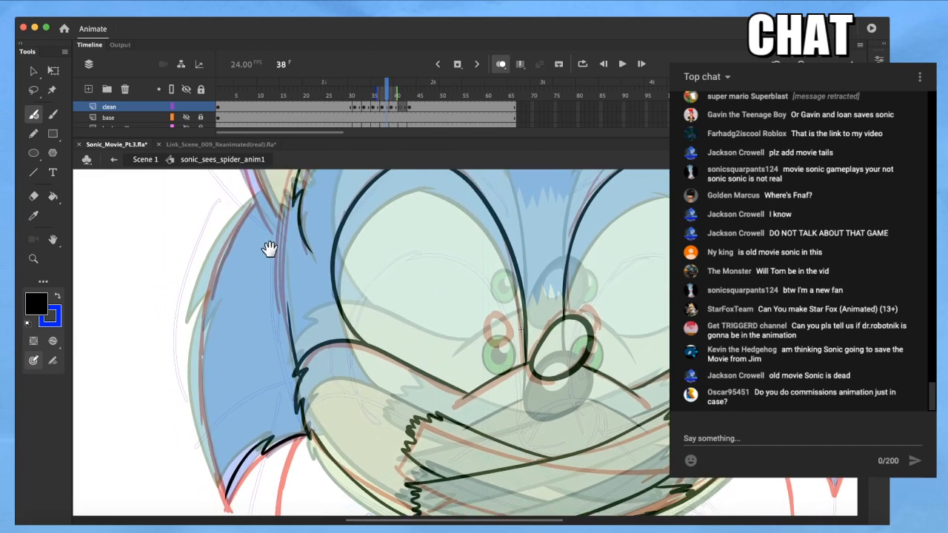
drag(306, 311, 241, 400)
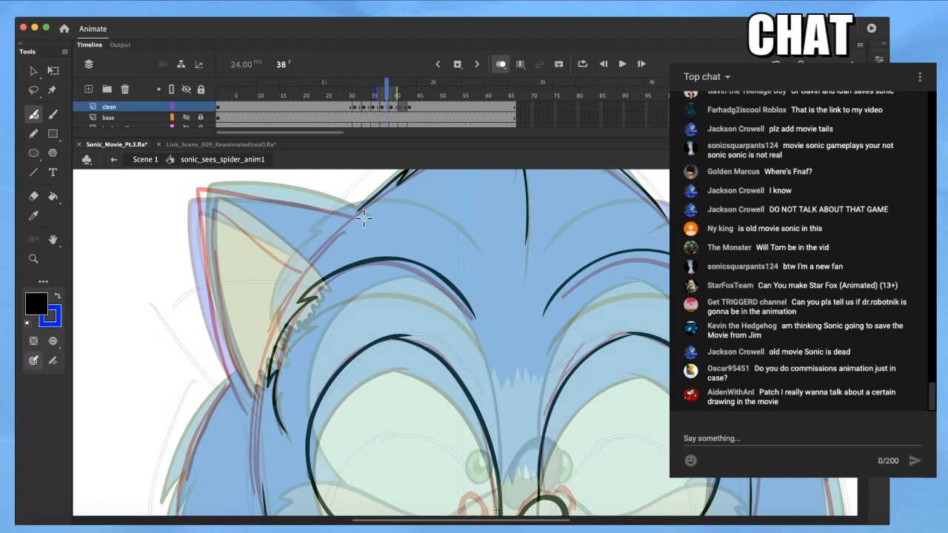
mouse_move(332, 204)
mouse_down()
mouse_move(204, 189)
mouse_move(210, 317)
mouse_move(254, 412)
mouse_up()
mouse_move(319, 280)
mouse_down()
mouse_move(206, 202)
mouse_move(216, 311)
mouse_move(260, 406)
mouse_up()
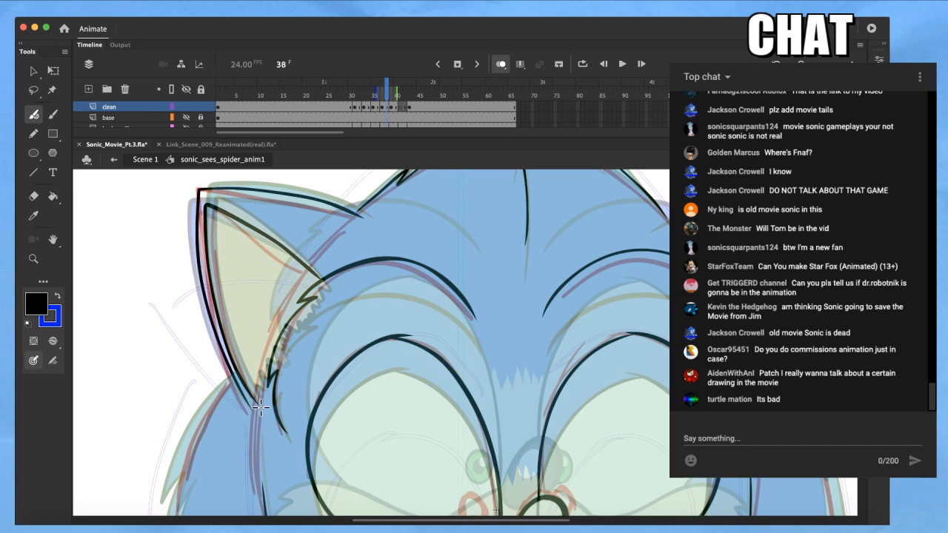
Select the lower part of the left inner ear line and resize it slightly with Free Transform
key(q)
mouse_move(224, 269)
mouse_down()
mouse_move(211, 275)
mouse_move(205, 300)
mouse_up()
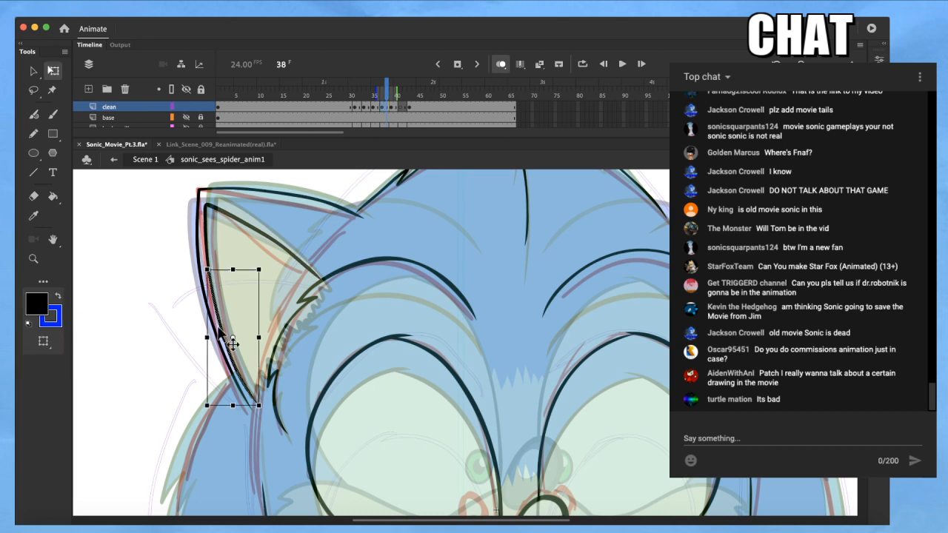
drag(233, 405, 237, 400)
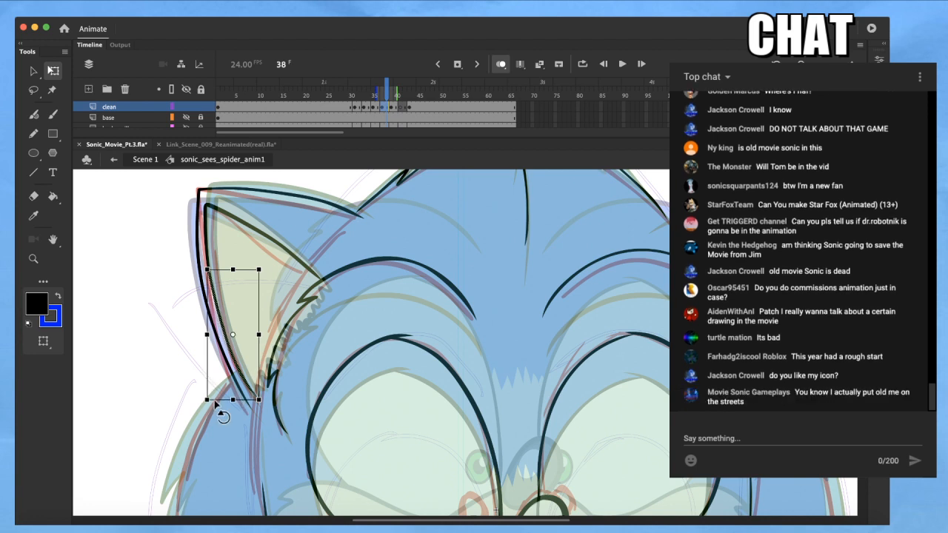
drag(259, 400, 260, 397)
Draw zigzag fur strokes at the base of the left inner ear
drag(258, 411, 265, 358)
scroll(276, 397, up, 3)
scroll(319, 317, right, 3)
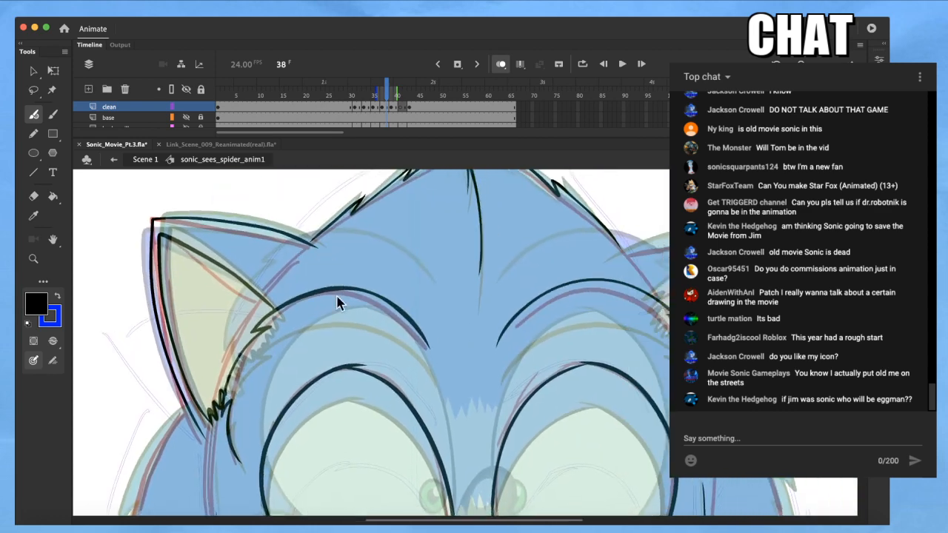
scroll(343, 328, up, 5)
scroll(331, 299, down, 10)
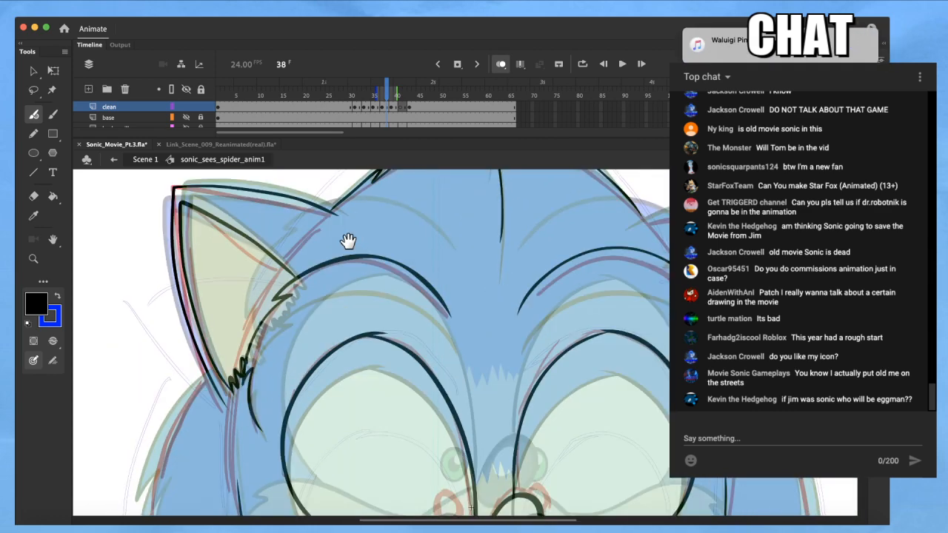
View the Link_Scene_009_Reanimated(real).fla document at another frame and return to the Sonic movie document
mouse_move(247, 218)
mouse_down()
mouse_move(221, 250)
mouse_move(196, 321)
mouse_move(194, 338)
mouse_move(210, 314)
mouse_move(203, 411)
mouse_up()
click(252, 146)
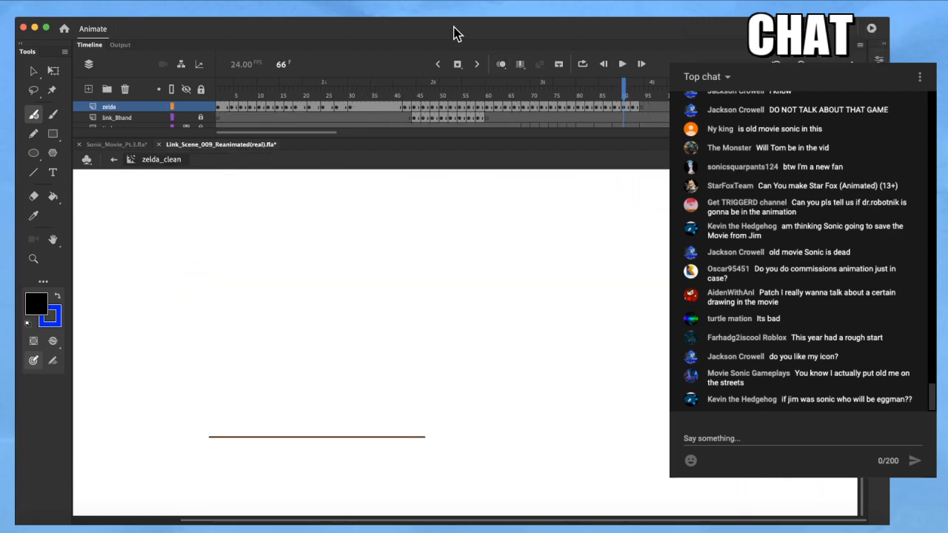
drag(527, 93, 556, 92)
drag(377, 311, 382, 337)
click(111, 145)
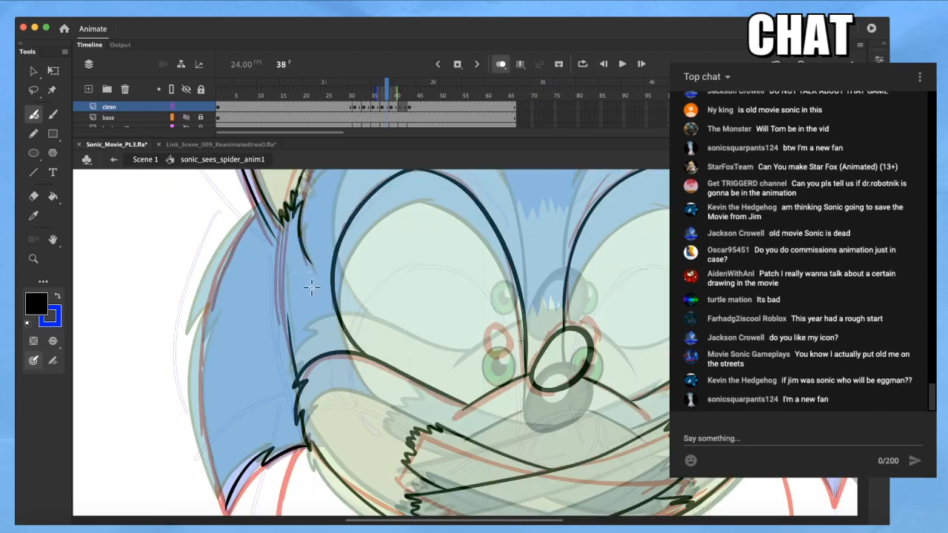
drag(308, 307, 317, 287)
scroll(251, 356, up, 1)
drag(289, 356, 317, 332)
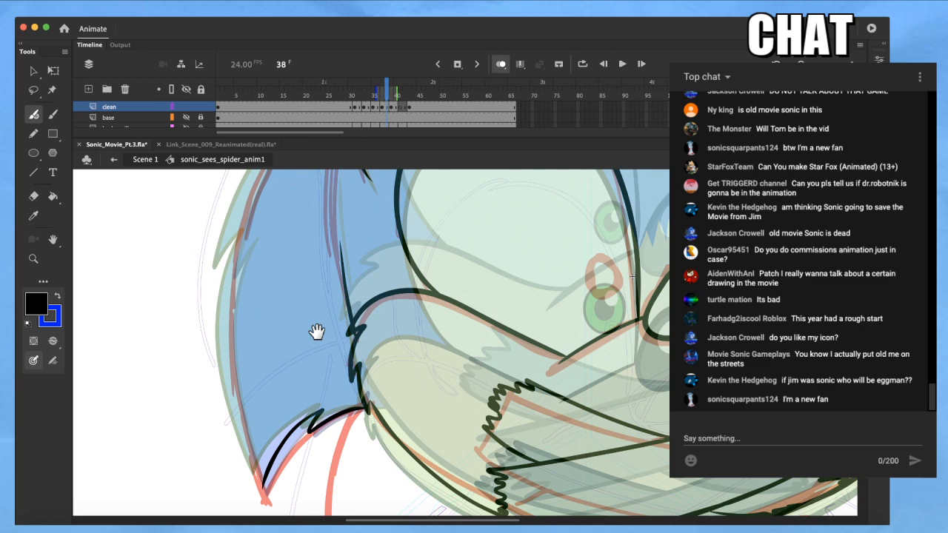
Draw the outer outline of the left quill down to its tip, with a fur notch along its upper edge
drag(317, 331, 330, 304)
drag(343, 267, 372, 342)
drag(341, 295, 332, 335)
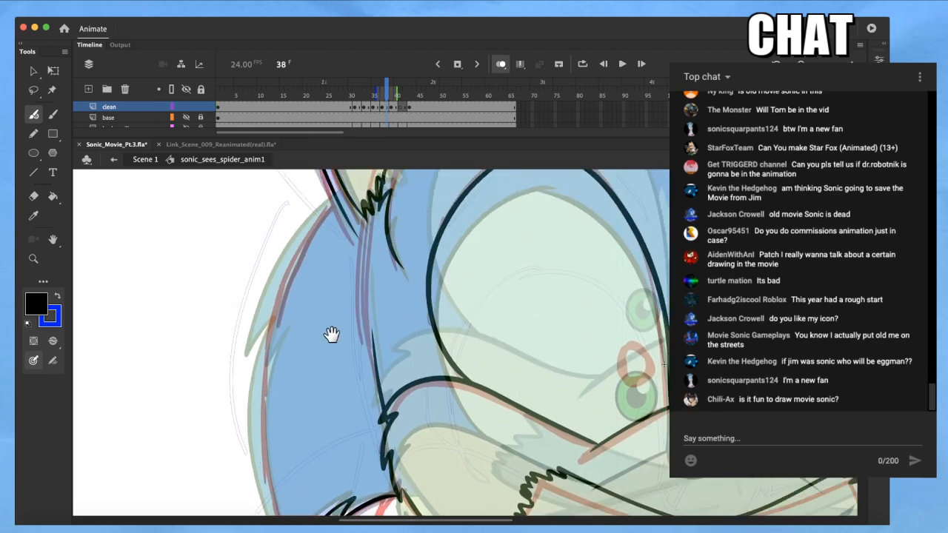
mouse_move(333, 201)
mouse_down()
mouse_move(271, 288)
mouse_move(254, 360)
mouse_move(280, 312)
mouse_up()
mouse_move(268, 262)
mouse_down()
mouse_move(259, 339)
mouse_move(269, 428)
mouse_up()
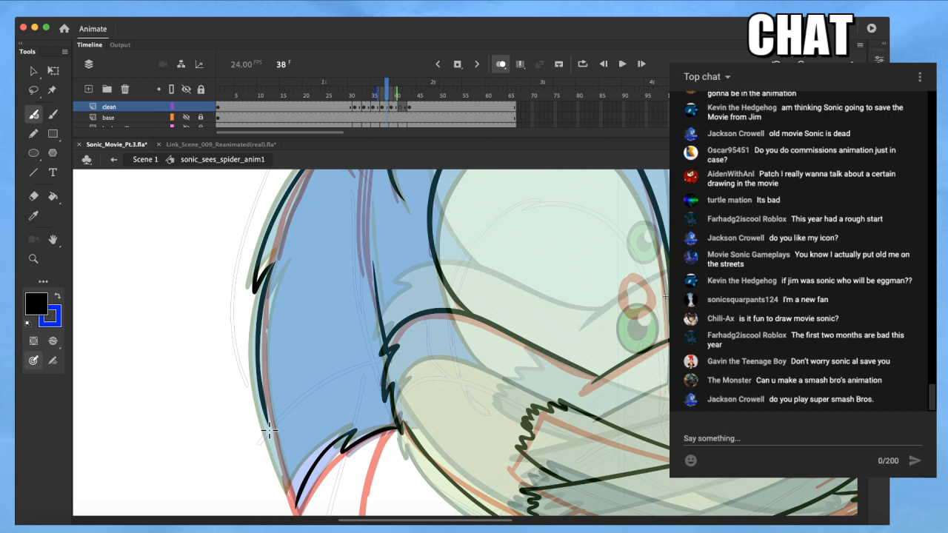
mouse_move(270, 271)
mouse_down()
mouse_move(261, 317)
mouse_move(271, 424)
mouse_up()
key(super+z)
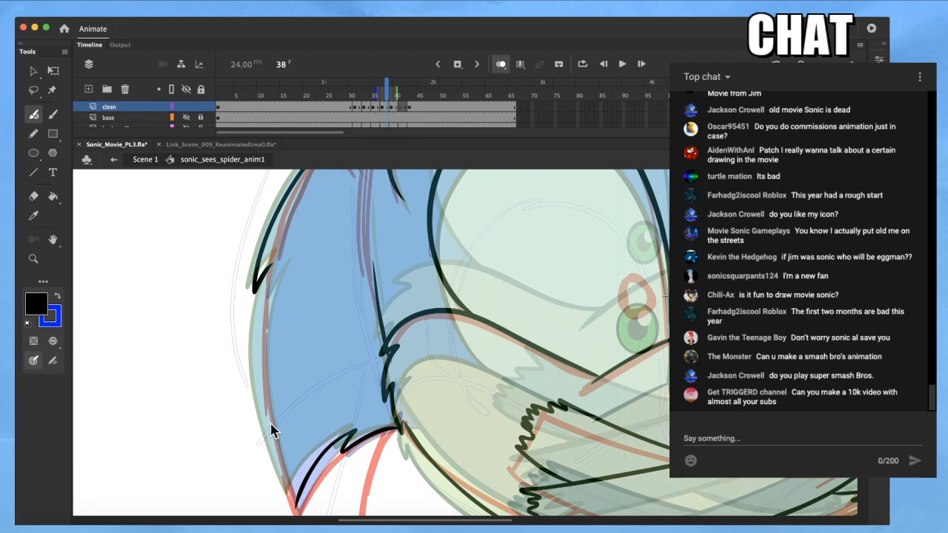
mouse_move(271, 261)
mouse_down()
mouse_move(259, 379)
mouse_move(296, 512)
mouse_up()
key(q)
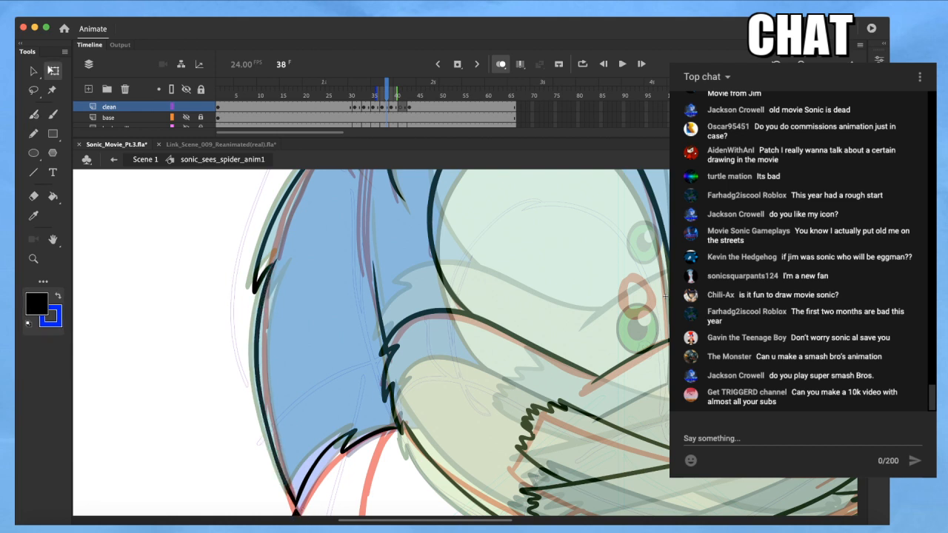
mouse_move(345, 334)
mouse_down()
mouse_move(328, 289)
mouse_move(308, 316)
mouse_up()
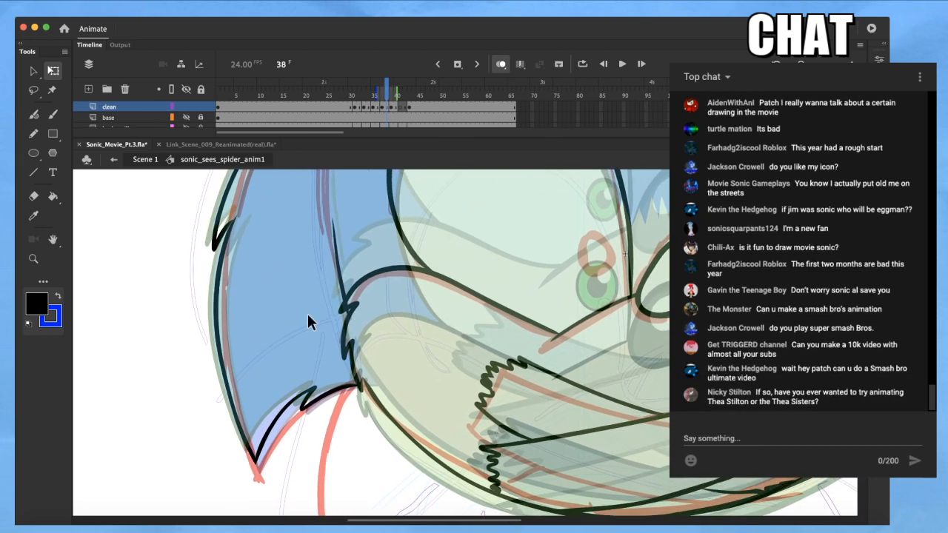
key(b)
drag(356, 252, 312, 378)
key(q)
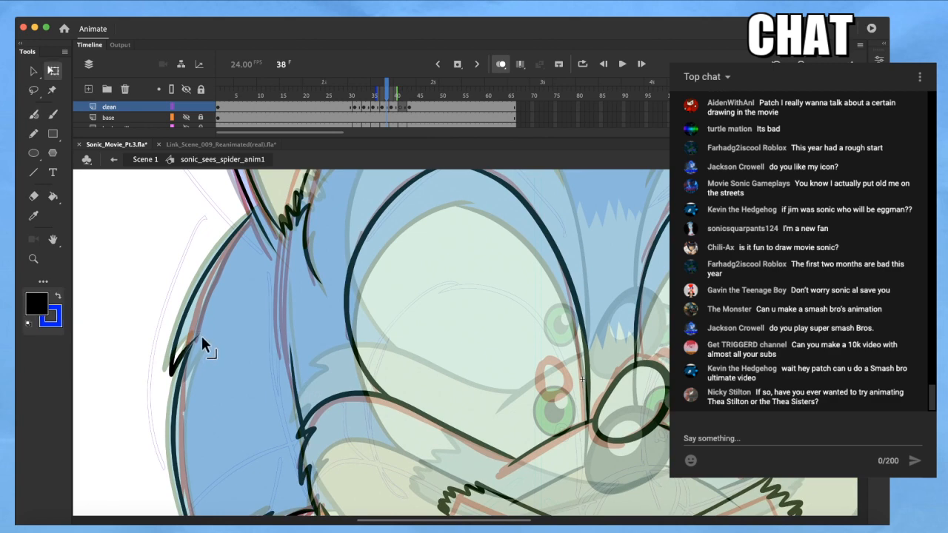
drag(259, 333, 226, 314)
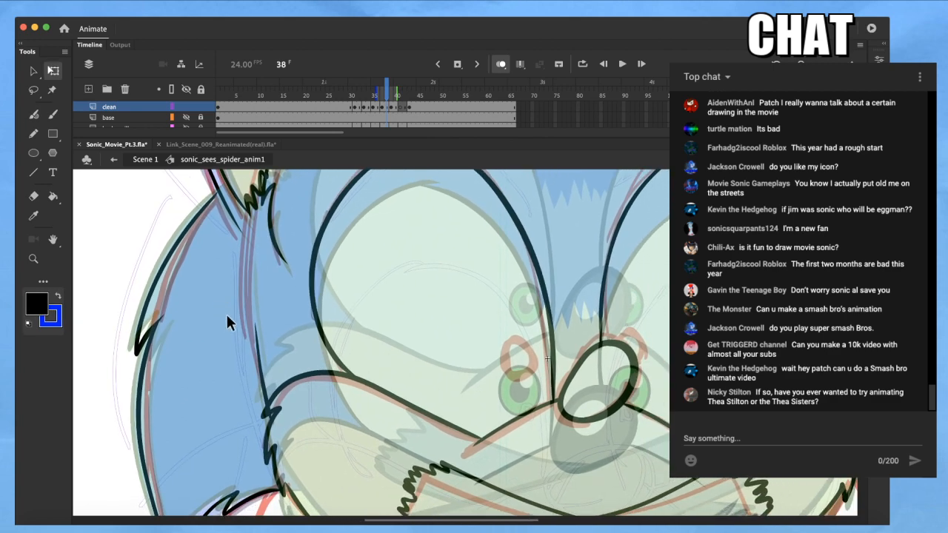
Draw the curved outer edge of the right ear from its tip down to the base
alt+super+click(433, 278)
drag(433, 278, 393, 309)
key(super+equal)
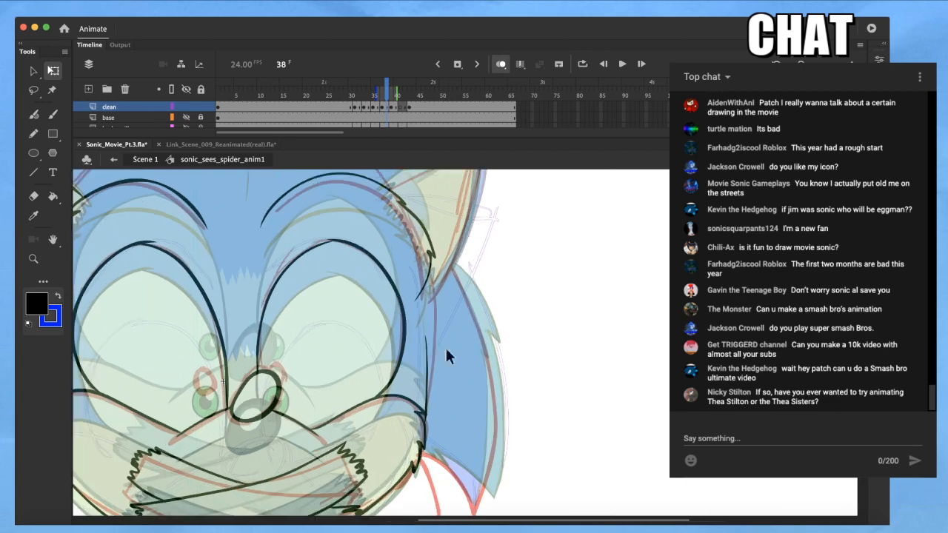
drag(454, 262, 442, 419)
key(super+equal)
key(super+equal)
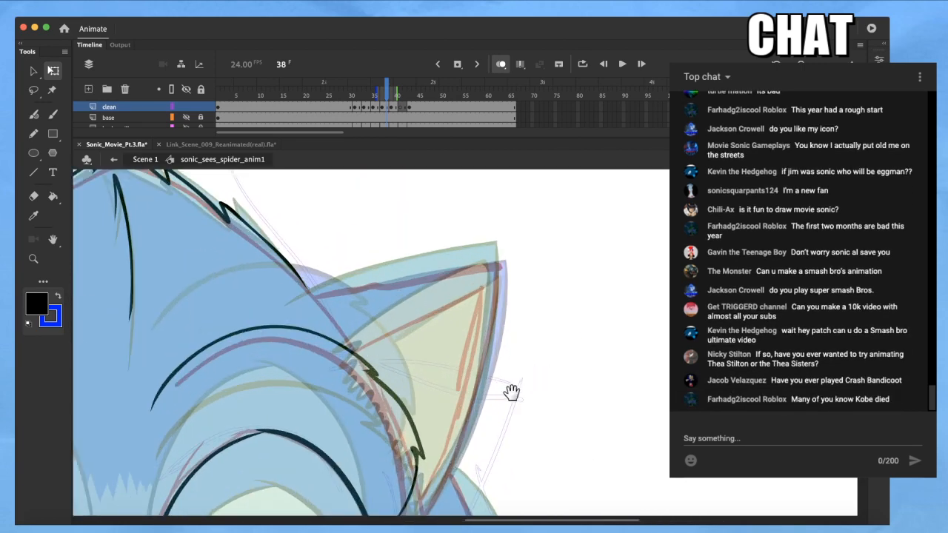
drag(511, 391, 499, 359)
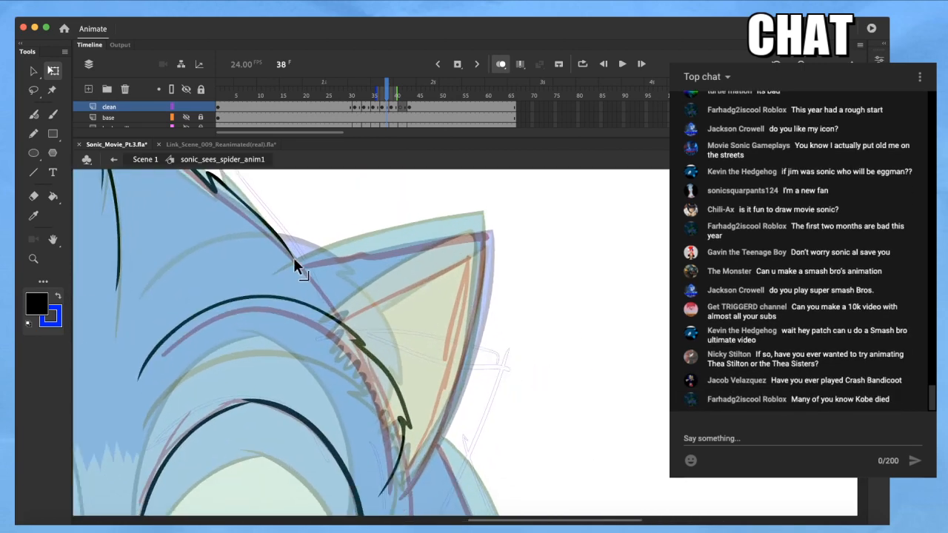
key(b)
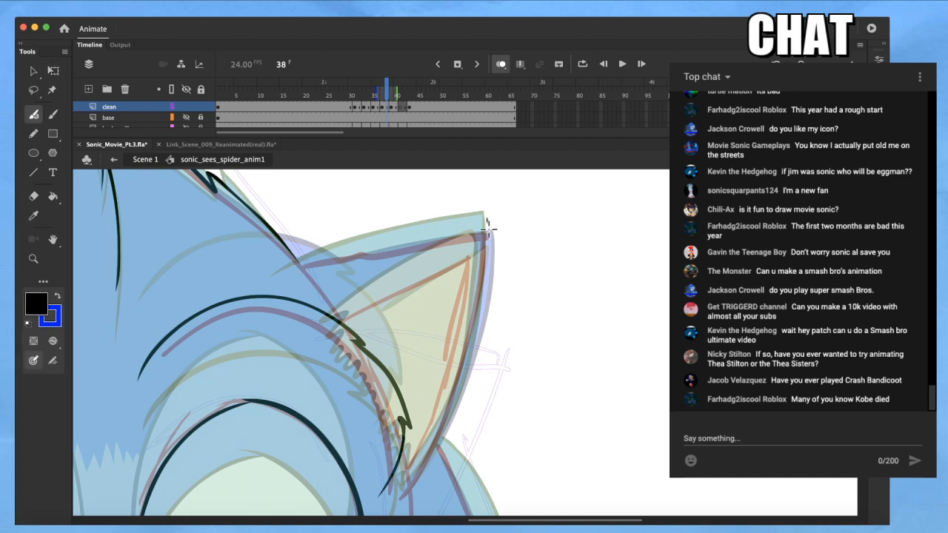
mouse_move(489, 264)
mouse_down()
mouse_move(452, 414)
mouse_move(405, 487)
mouse_up()
key(q)
click(404, 496)
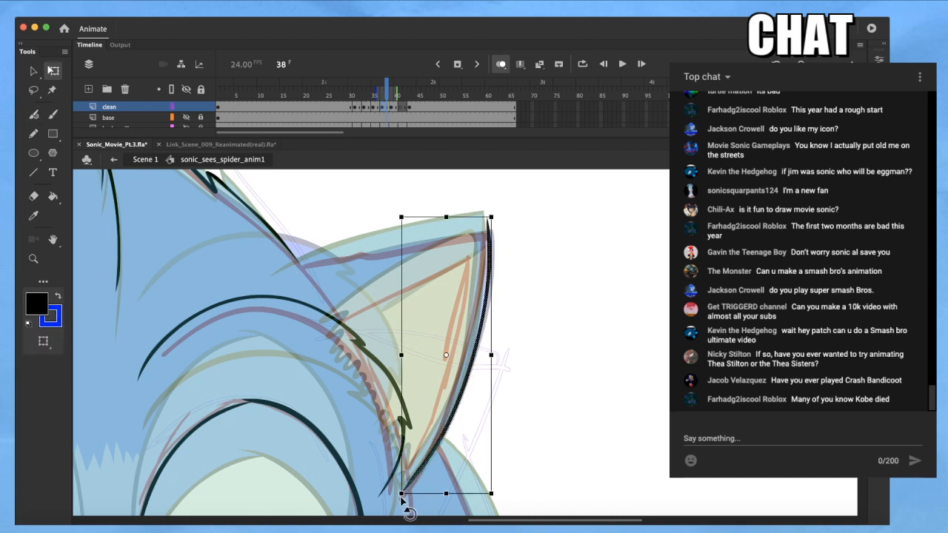
click(510, 344)
key(b)
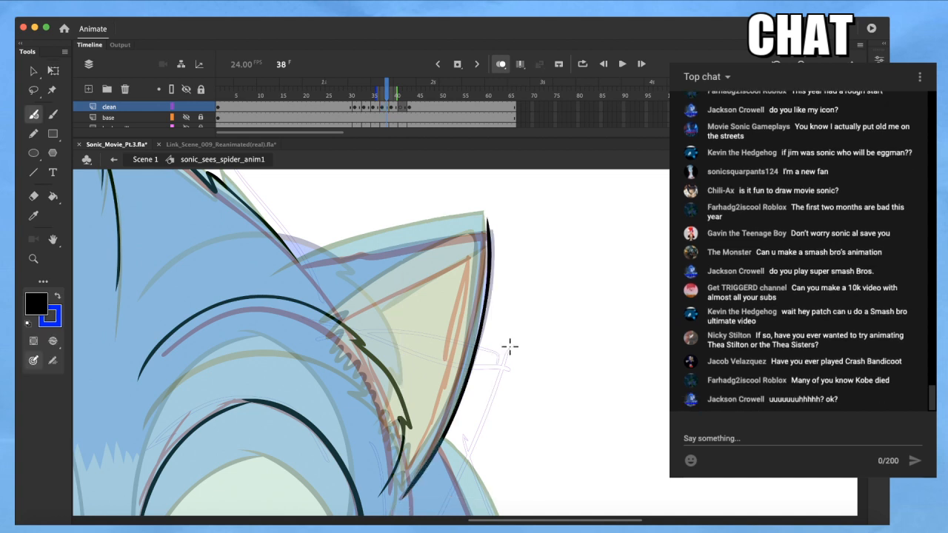
Draw the upper edge of the right ear up to its tip and delete the stray overshoot beyond it
drag(295, 262, 535, 219)
key(super+z)
drag(278, 267, 535, 214)
key(super+z)
drag(277, 270, 533, 235)
key(super+z)
mouse_move(275, 273)
mouse_down()
mouse_move(554, 225)
mouse_move(495, 194)
mouse_move(494, 180)
mouse_up()
key(q)
key(Delete)
click(534, 225)
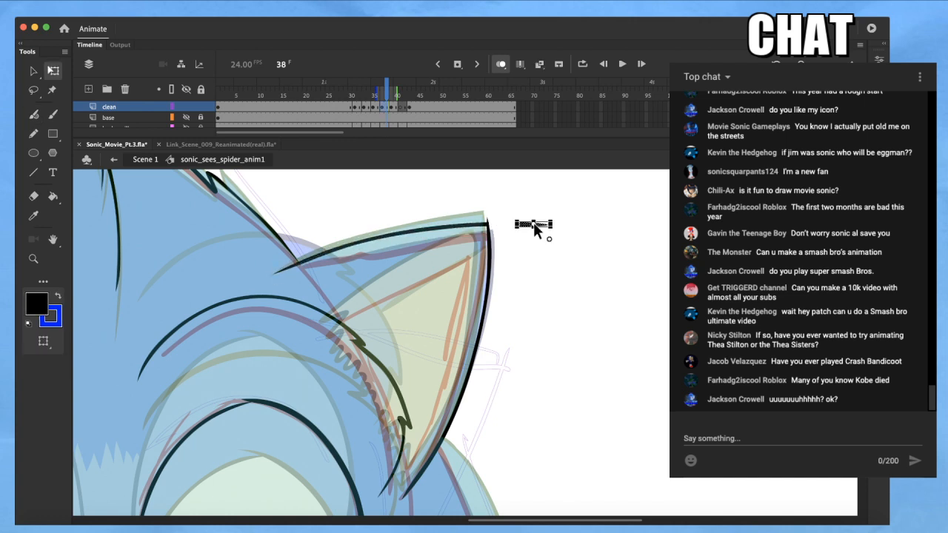
key(Delete)
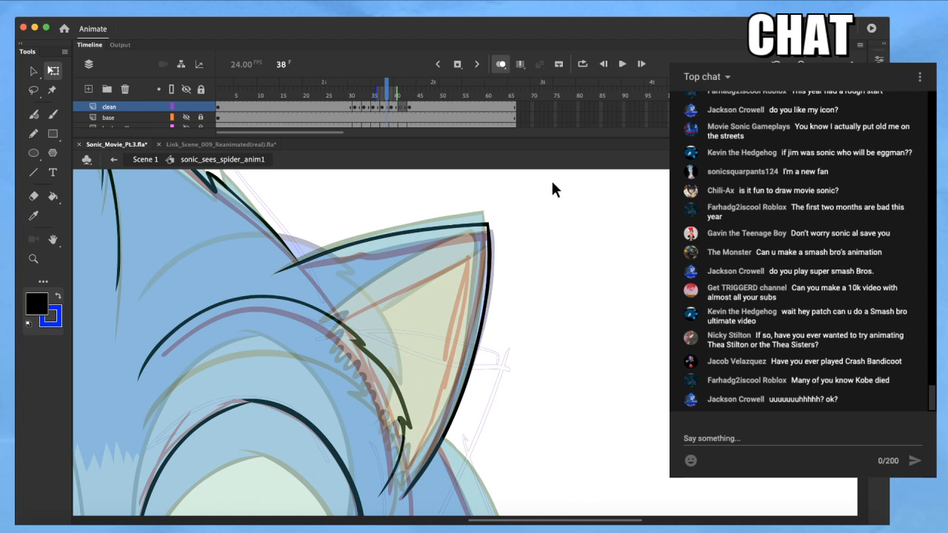
Draw the right quill's outline with a fur notch, down to its tip and back along the lower edge to the cheek
scroll(519, 248, down, 1)
drag(431, 299, 468, 280)
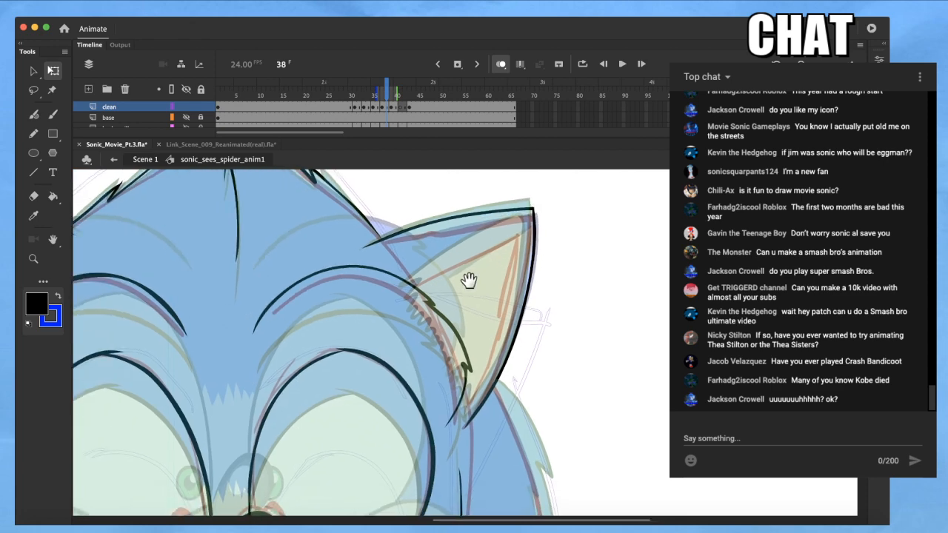
scroll(489, 333, down, 3)
scroll(504, 360, up, 5)
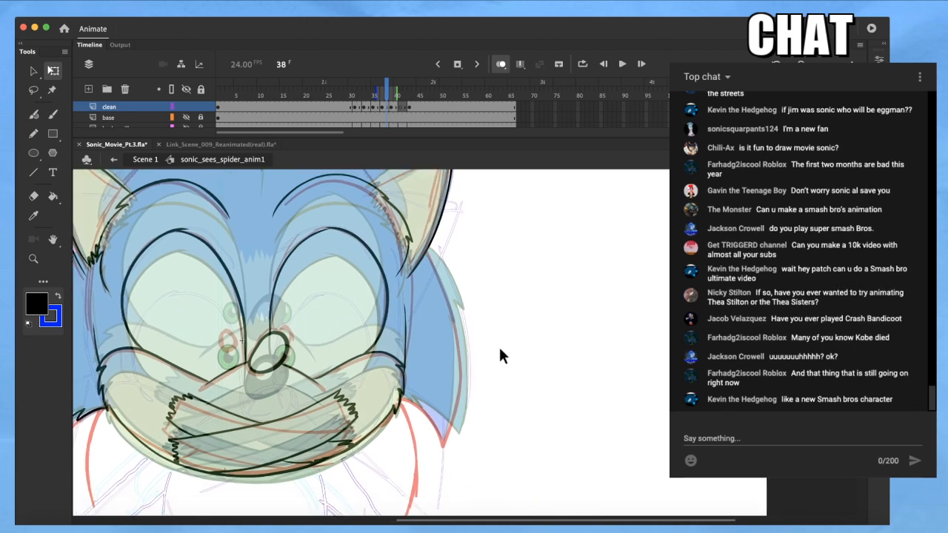
drag(481, 346, 425, 350)
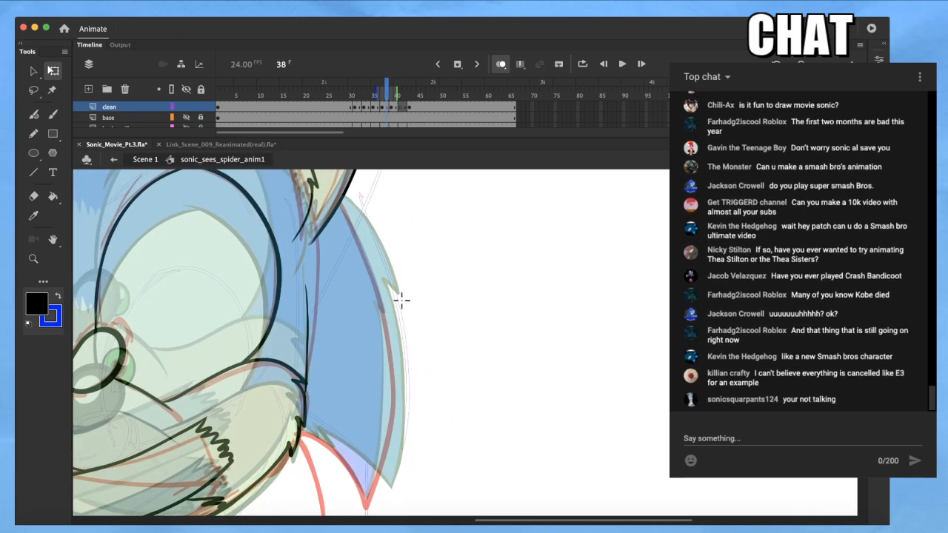
key(b)
mouse_move(348, 203)
mouse_down()
mouse_move(370, 238)
mouse_move(389, 307)
mouse_up()
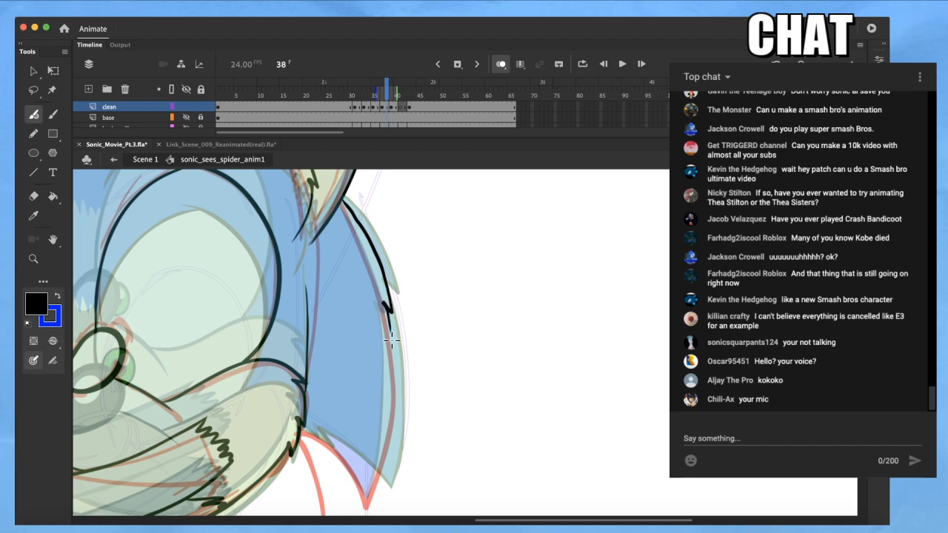
mouse_move(395, 382)
mouse_down()
mouse_move(375, 499)
mouse_move(373, 482)
mouse_move(317, 426)
mouse_move(324, 441)
mouse_move(300, 426)
mouse_up()
key(a)
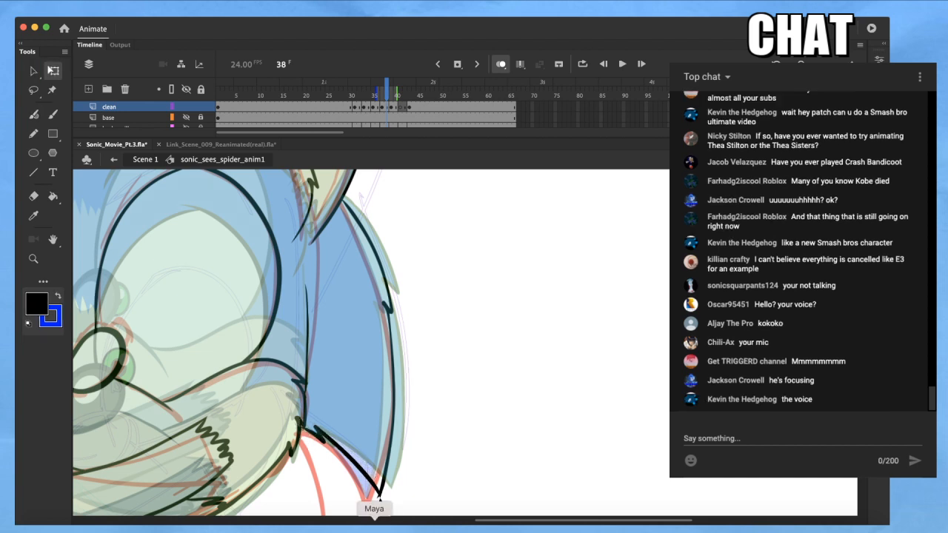
mouse_move(404, 444)
mouse_down()
mouse_move(425, 425)
mouse_move(483, 410)
mouse_up()
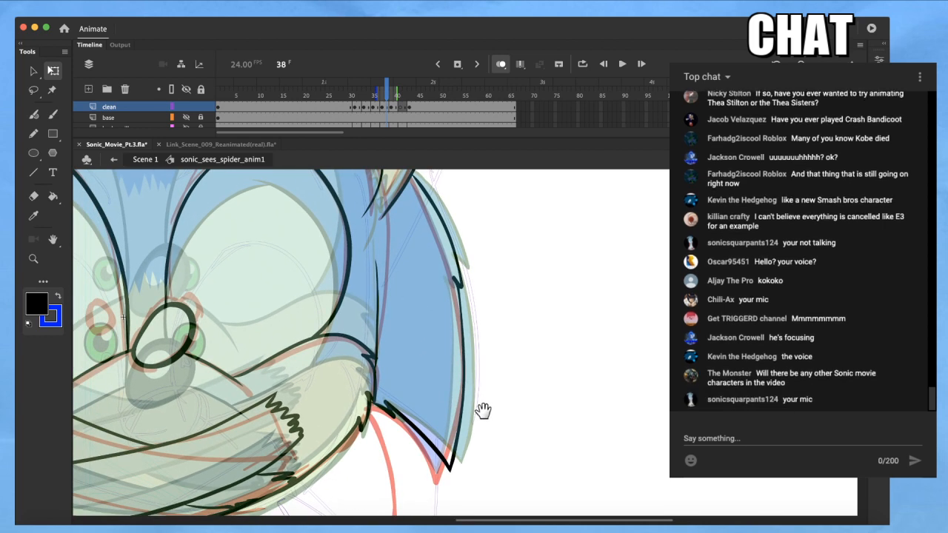
Draw the upper inner contour line of the right ear from its fur base to near the tip
drag(449, 320, 505, 453)
mouse_move(482, 335)
mouse_down()
mouse_move(615, 461)
mouse_move(545, 333)
mouse_move(474, 335)
mouse_move(448, 350)
mouse_up()
key(b)
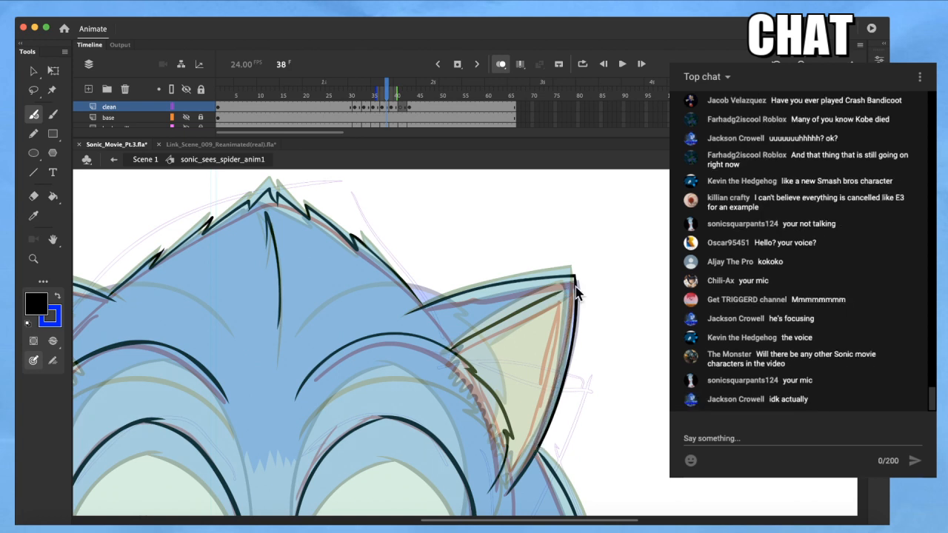
mouse_move(568, 284)
mouse_down()
mouse_move(561, 358)
mouse_move(509, 479)
mouse_move(505, 463)
mouse_move(606, 329)
mouse_move(574, 283)
mouse_move(556, 204)
mouse_up()
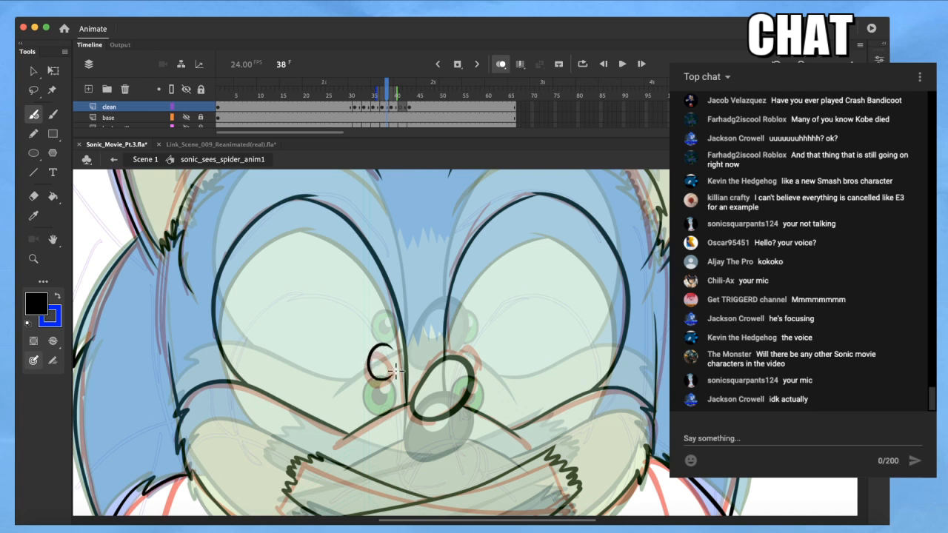
Draw a small round iris outline beside the inner edge of the left eye and smooth it
super+click(377, 346)
key(q)
key(v)
click(52, 343)
click(53, 342)
Stretch the left iris outline taller and narrow it into an upright oval with Free Transform
key(z)
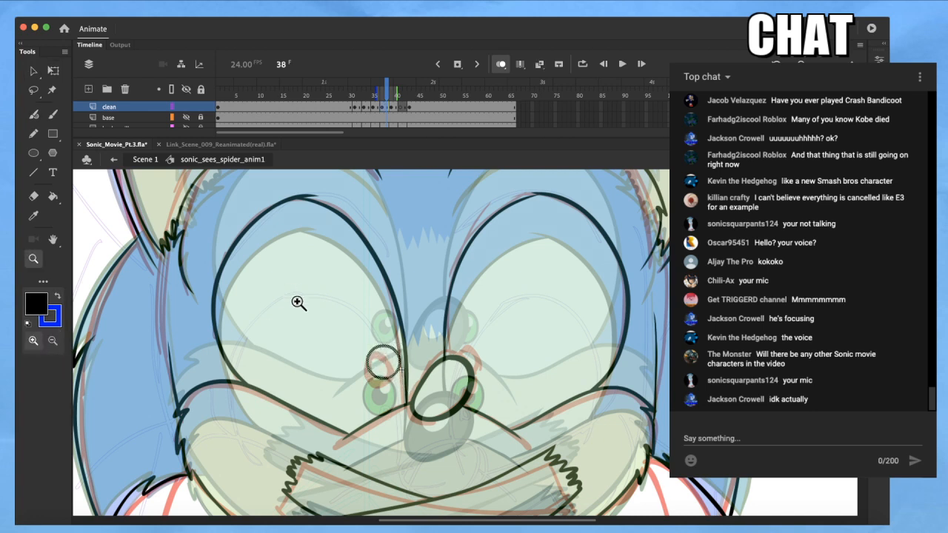
drag(288, 292, 445, 428)
key(q)
drag(511, 303, 511, 290)
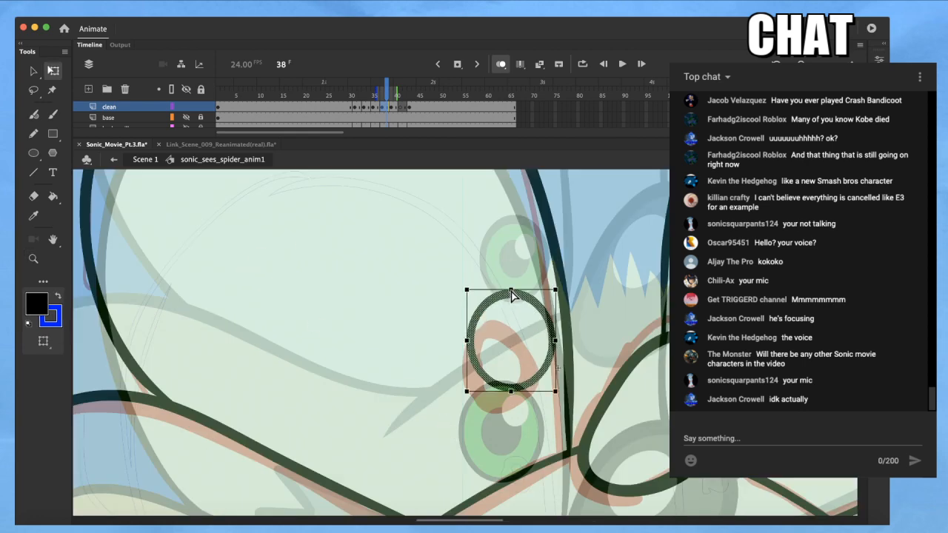
drag(556, 341, 419, 342)
key(space)
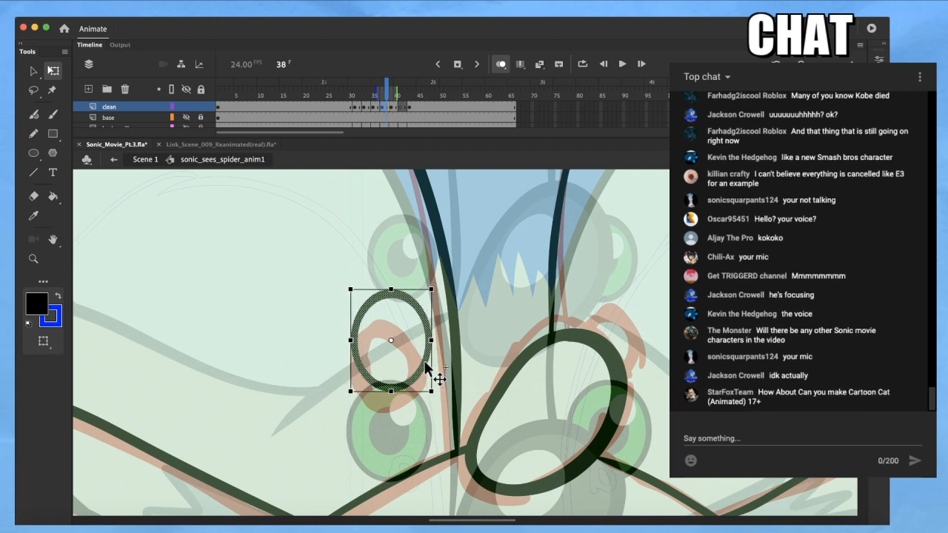
Paste a copy of the iris outline in place, scale it down and fill it black as the pupil
key(super+c)
key(super+shift+v)
drag(432, 289, 412, 311)
key(k)
click(391, 346)
key(q)
click(416, 337)
click(400, 343)
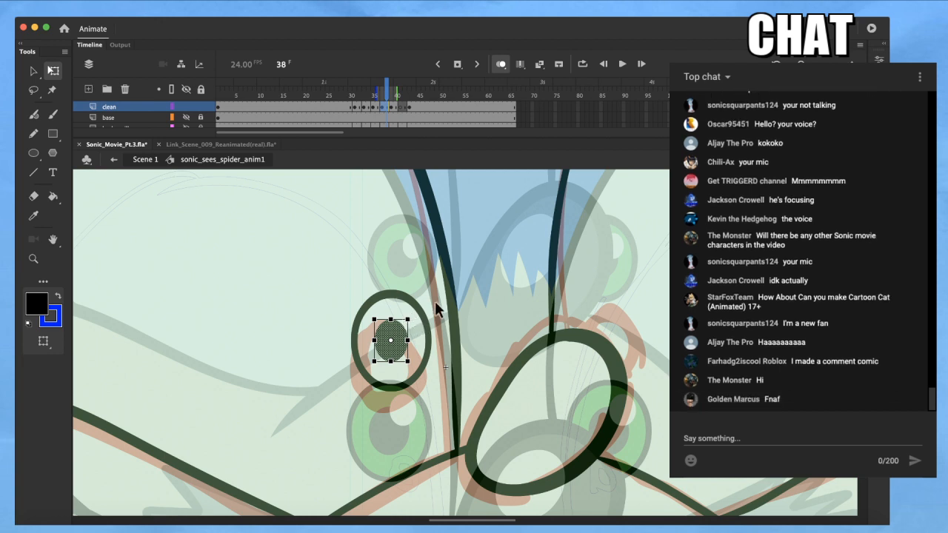
Scale down a copy of the pupil, place it at the pupil's upper right and colour it white as a highlight
drag(406, 320, 402, 327)
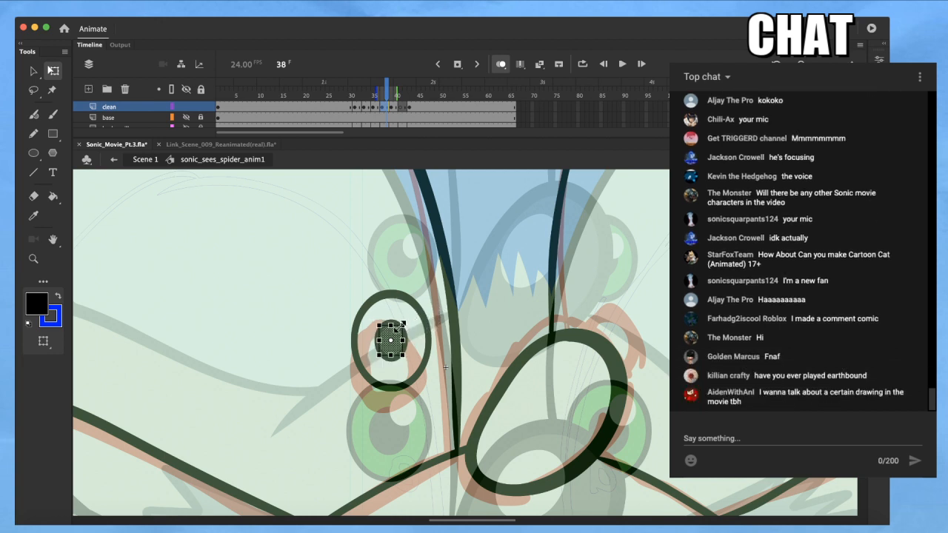
key(z)
drag(338, 292, 489, 411)
key(q)
drag(419, 341, 454, 281)
key(super+minus)
key(super+minus)
drag(587, 292, 543, 349)
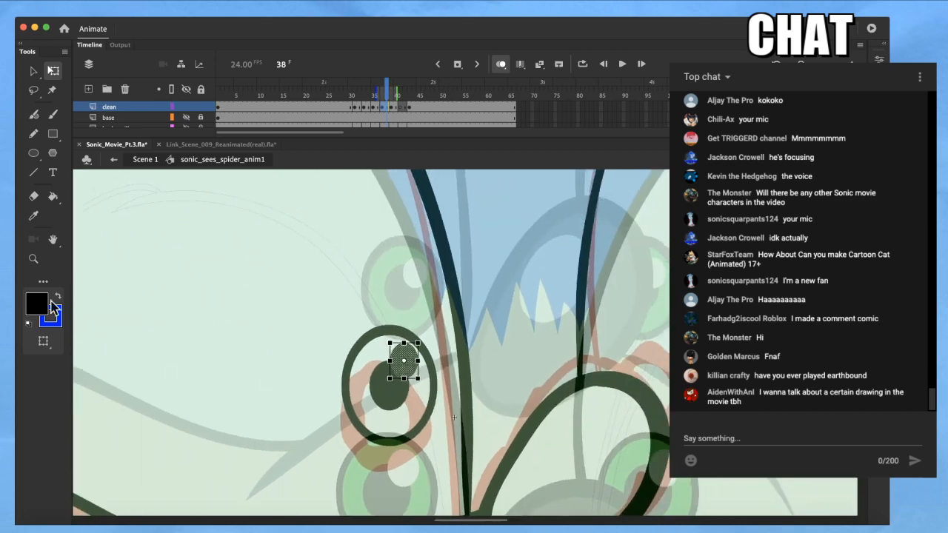
click(38, 304)
click(103, 401)
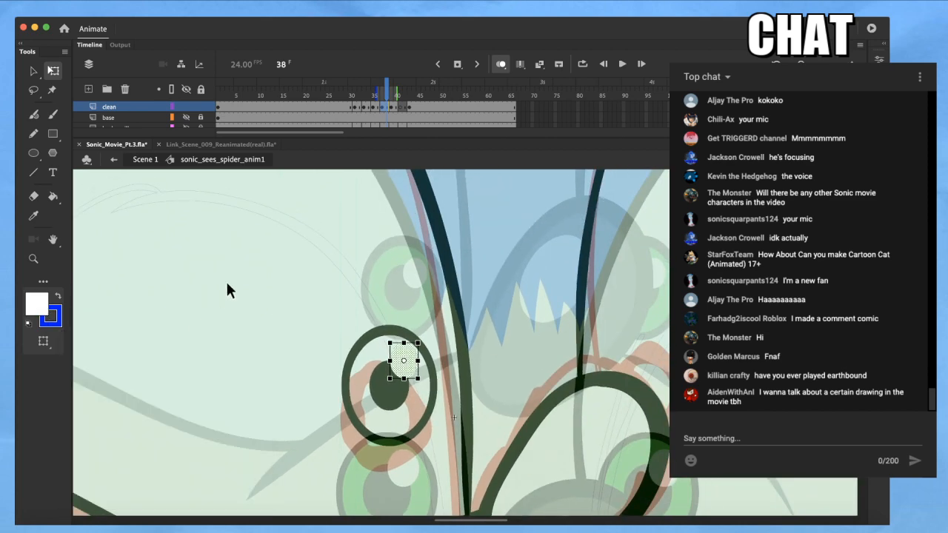
Fill the area around the left iris inside the eye outline with white using the Paint Bucket
scroll(320, 354, down, 2)
key(k)
click(343, 333)
drag(405, 375, 330, 396)
drag(396, 372, 362, 372)
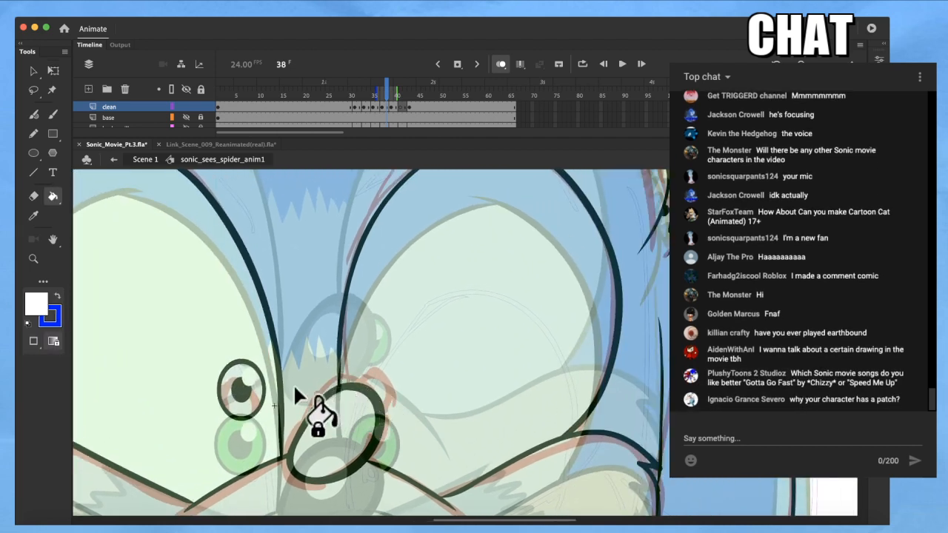
Select the left eye's iris outline together with its pupil and highlight
key(q)
click(263, 385)
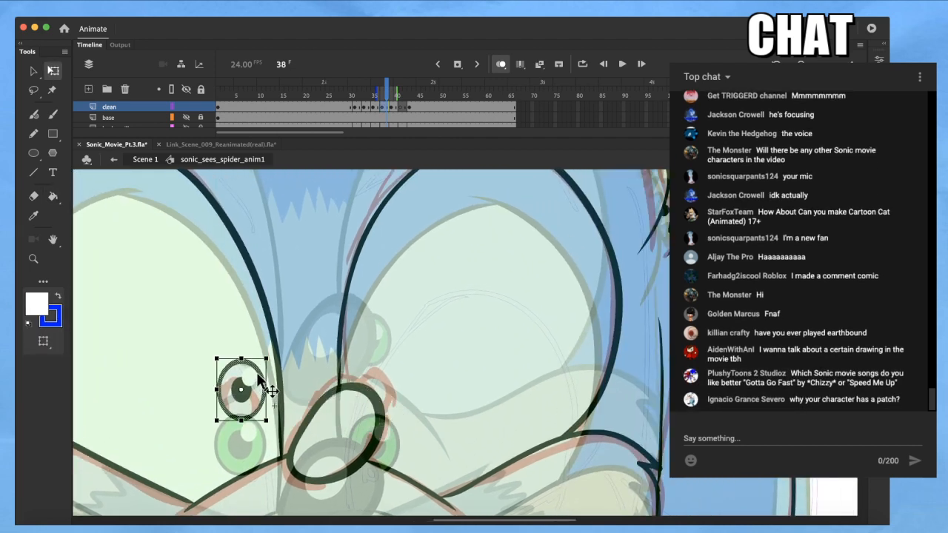
drag(258, 375, 246, 390)
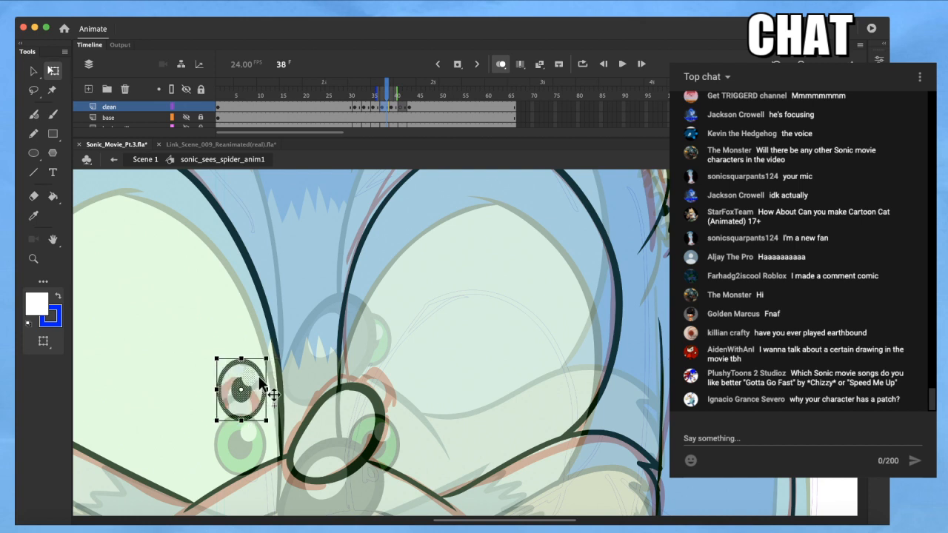
key(shift+Right)
key(shift+Right)
key(shift+Right)
key(shift+Right)
key(shift+Right)
key(shift+Right)
key(shift+Right)
key(shift+Right)
key(shift+Right)
key(shift+Right)
key(shift+Right)
key(shift+Right)
key(shift+Right)
key(shift+Right)
key(shift+Right)
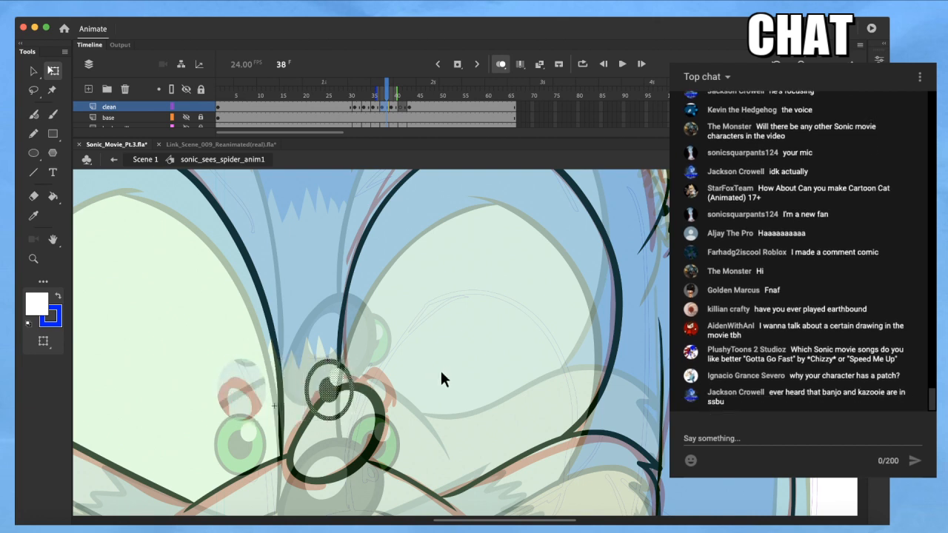
key(shift+Left)
key(shift+Left)
key(shift+Left)
key(shift+Left)
key(shift+Left)
key(shift+Left)
key(shift+Left)
key(shift+Left)
key(shift+Left)
key(shift+Left)
key(shift+Left)
key(shift+Left)
key(shift+Left)
key(shift+Left)
key(shift+Left)
Paste a copy of the left iris with its pupil and highlight in place and move it horizontally into the right eye
key(shift+super+v)
key(shift+Right)
key(shift+Right)
key(shift+Right)
key(shift+Right)
key(shift+Right)
key(shift+Right)
key(shift+Right)
key(shift+Right)
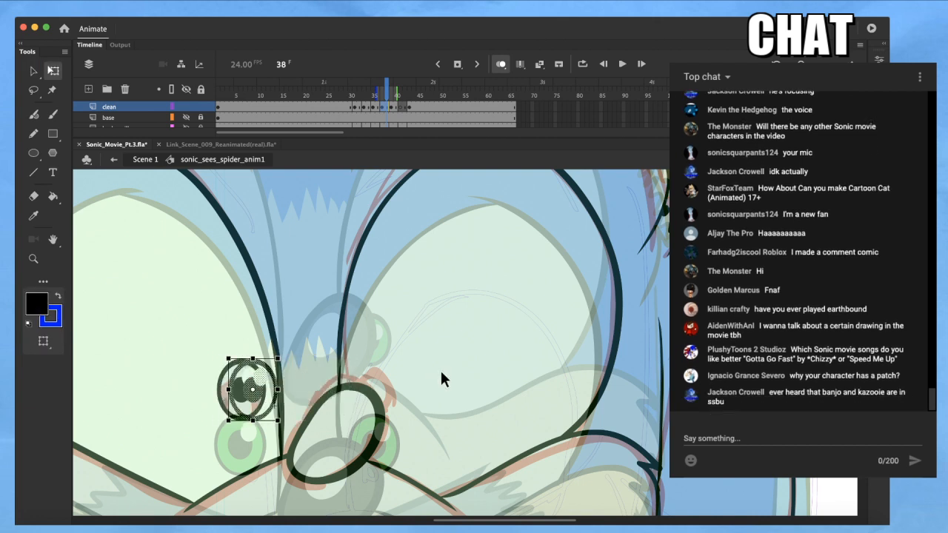
key(shift+Right)
key(shift+Right)
key(shift+Right)
key(shift+Right)
key(shift+Right)
key(shift+Right)
key(shift+Right)
key(shift+Right)
key(shift+Right)
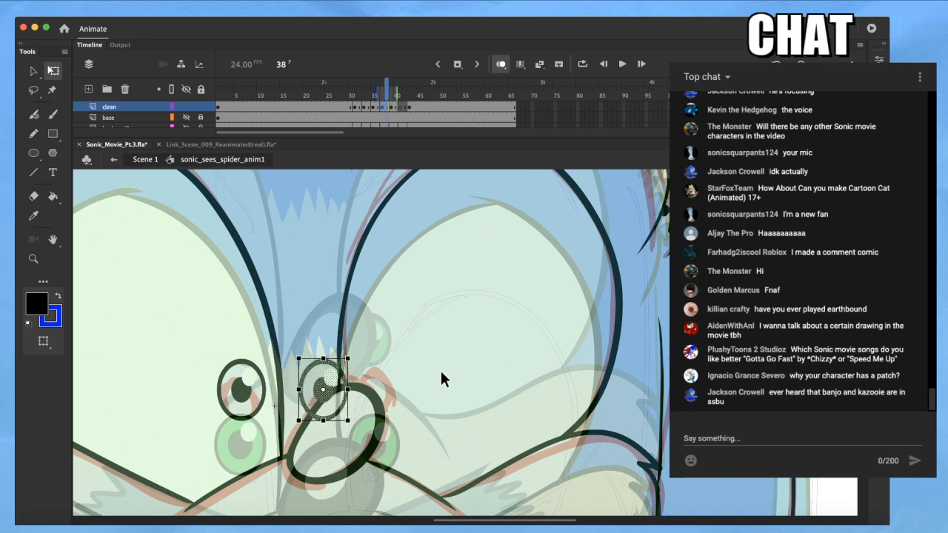
key(shift+Right)
key(shift+Right)
key(shift+Right)
key(shift+Right)
key(shift+Right)
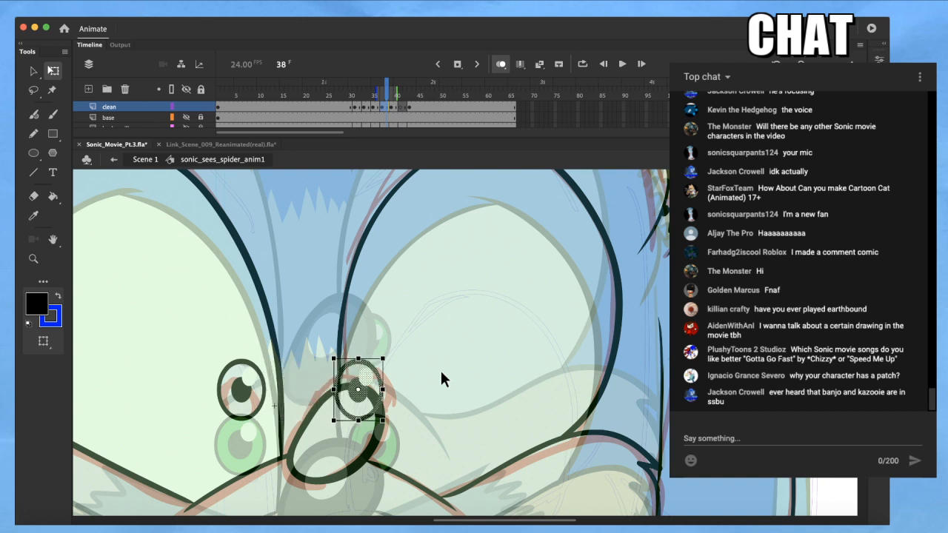
key(shift+Right)
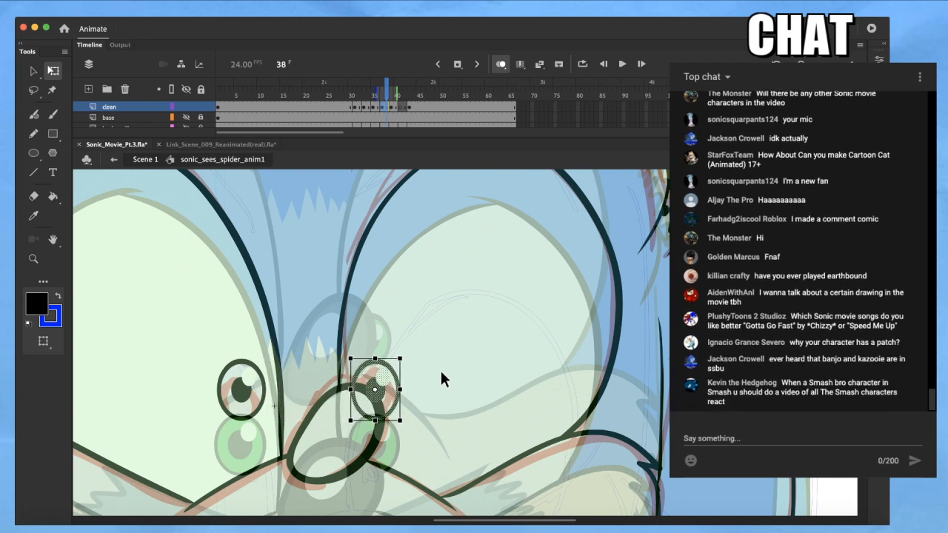
key(Right)
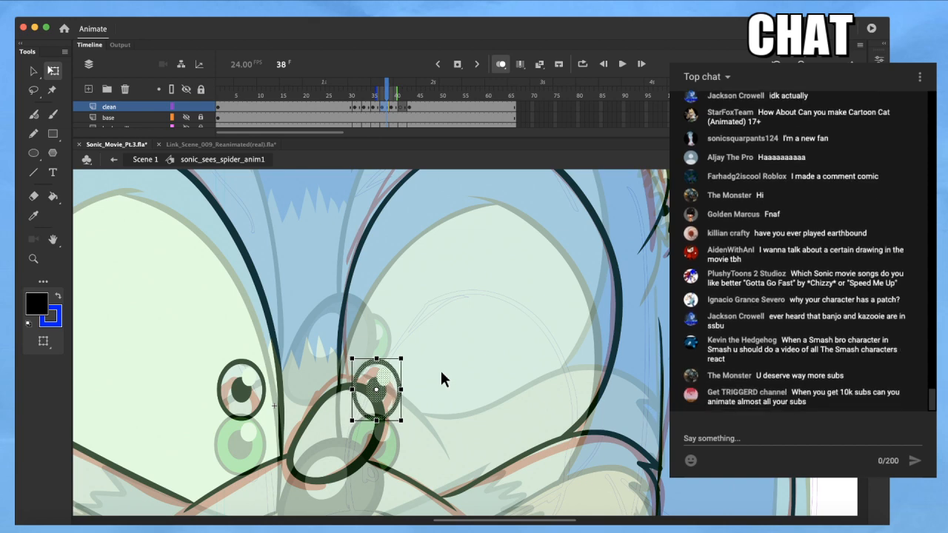
click(441, 370)
Bend the line edges where the right eye's outline, the iris and the nose outline meet
scroll(373, 400, up, 4)
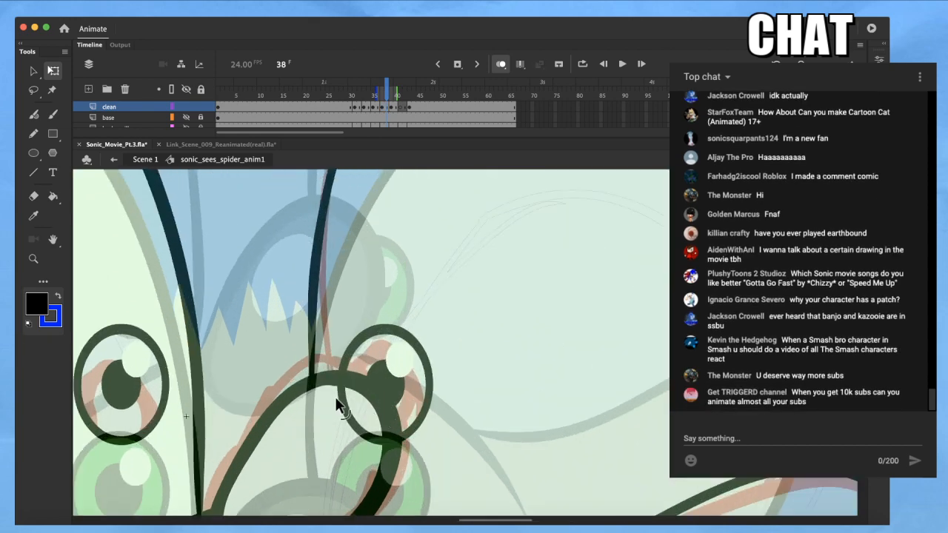
drag(327, 386, 297, 391)
drag(337, 399, 353, 378)
drag(383, 422, 388, 420)
scroll(400, 397, down, 2)
mouse_move(581, 265)
mouse_down()
mouse_move(465, 343)
mouse_move(559, 328)
mouse_up()
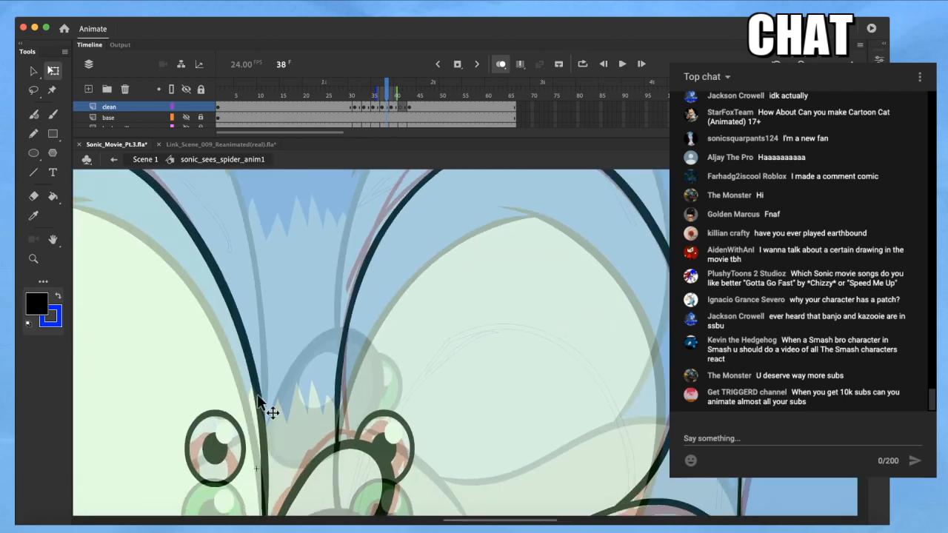
Sample white from the left eye and fill the right eye around its iris with it
key(i)
click(219, 370)
scroll(481, 377, down, 3)
drag(522, 389, 522, 330)
key(super+equal)
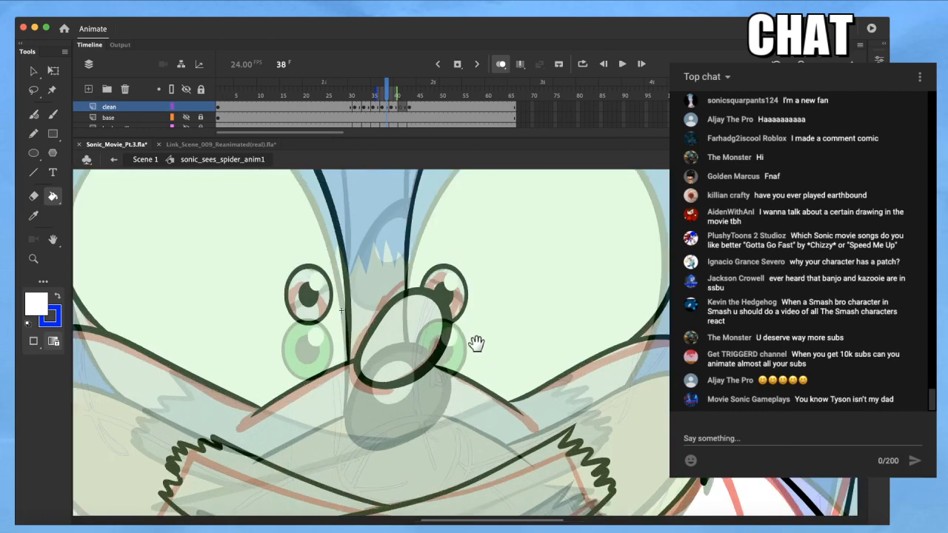
drag(478, 339, 471, 383)
key(super+equal)
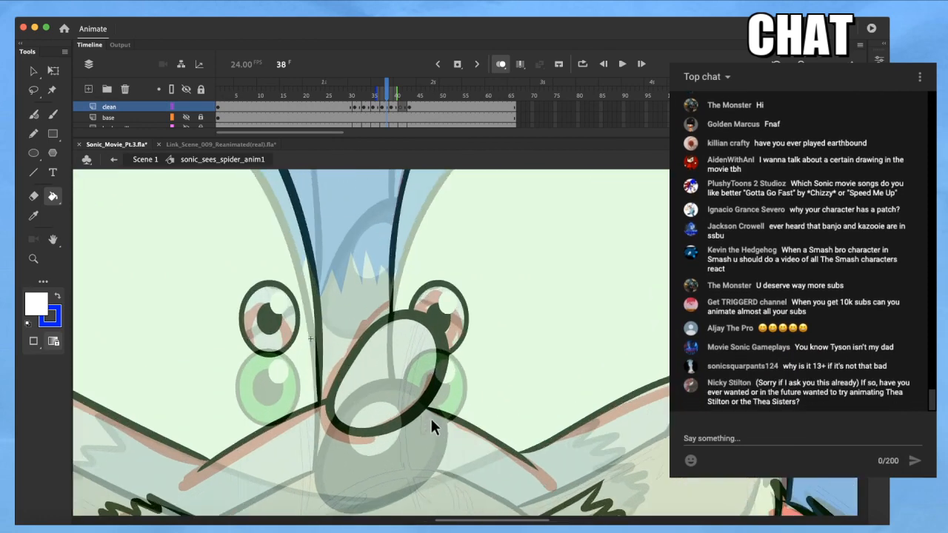
Select the nose outline and enlarge it slightly toward its lower left with Free Transform
key(l)
mouse_move(424, 410)
mouse_down()
mouse_move(484, 374)
mouse_move(479, 363)
mouse_move(456, 361)
mouse_move(394, 318)
mouse_move(372, 321)
mouse_move(330, 383)
mouse_move(334, 443)
mouse_move(432, 486)
mouse_up()
key(q)
shift+click(467, 388)
shift+click(467, 379)
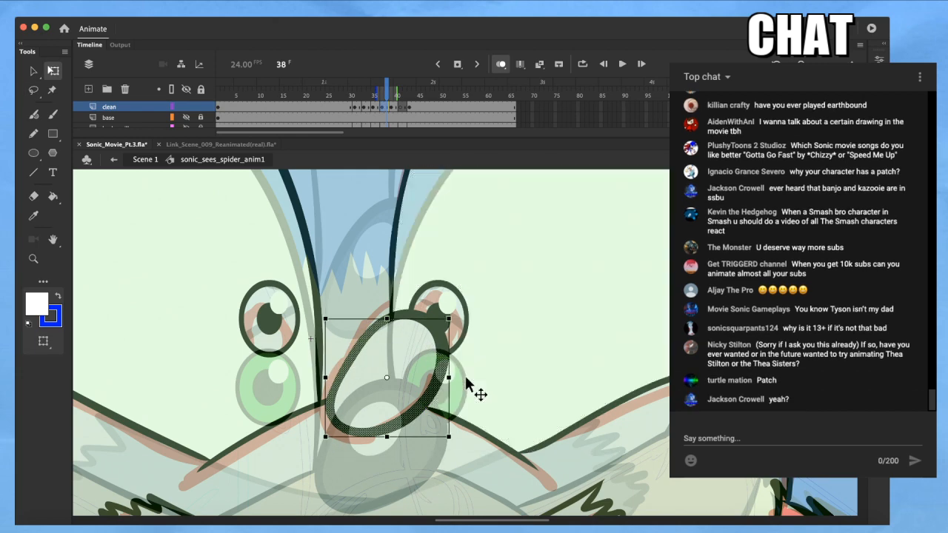
drag(413, 319, 422, 323)
drag(324, 437, 316, 448)
click(374, 397)
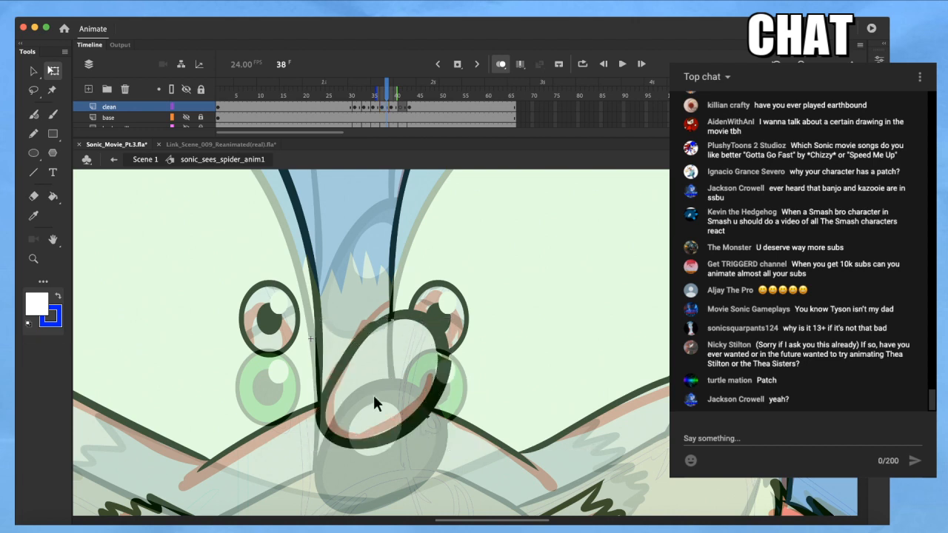
Sample black from the line art and brush over the gap along the nose outline's right side
key(b)
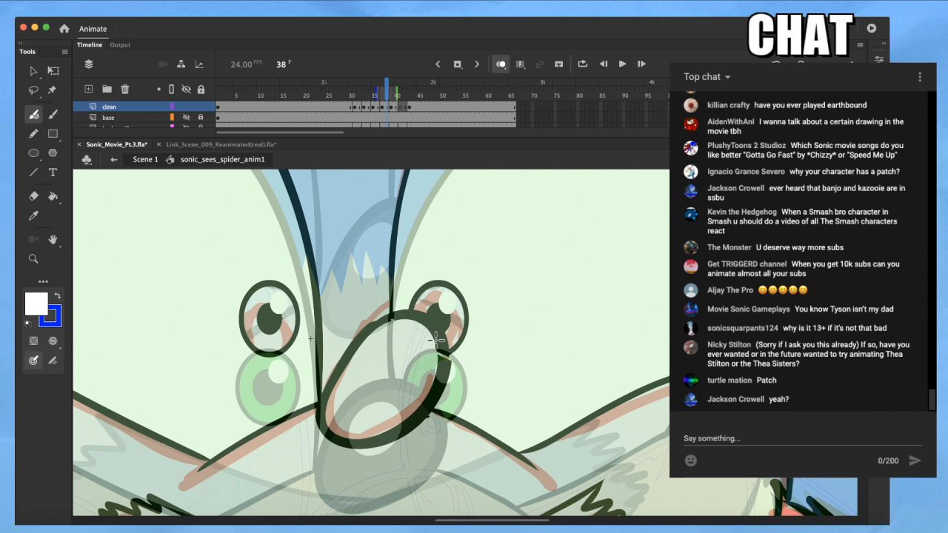
key(i)
click(435, 346)
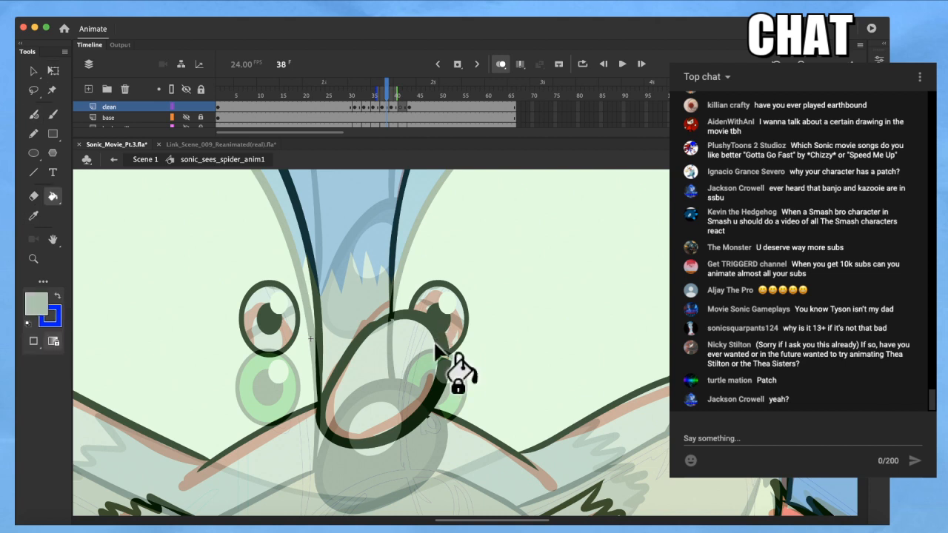
key(i)
click(438, 334)
key(b)
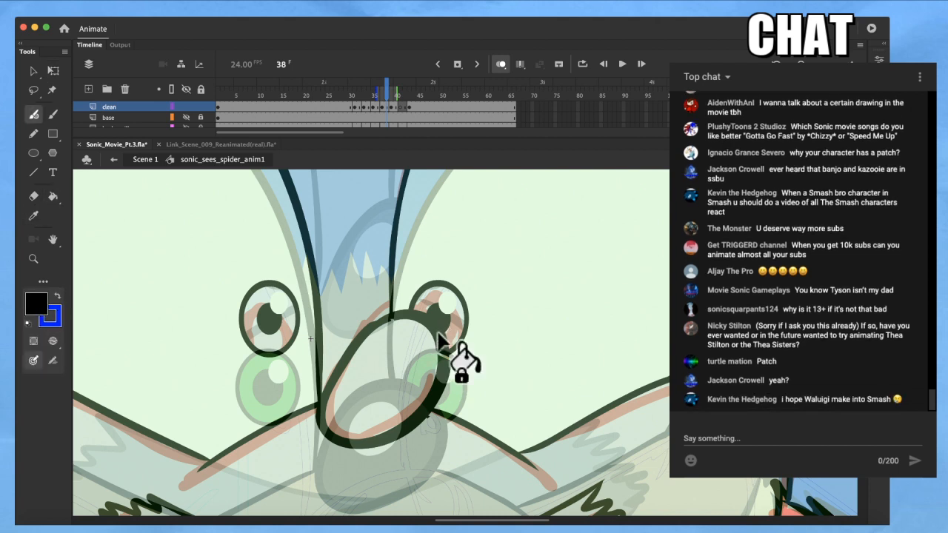
mouse_move(434, 324)
mouse_down()
mouse_move(445, 359)
mouse_move(424, 416)
mouse_up()
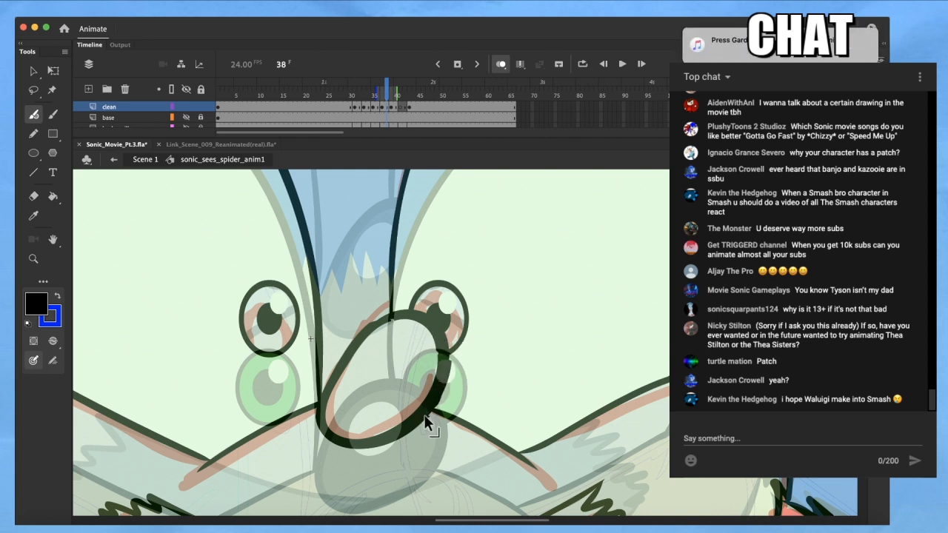
Select the whole nose outline and smooth its shape
key(q)
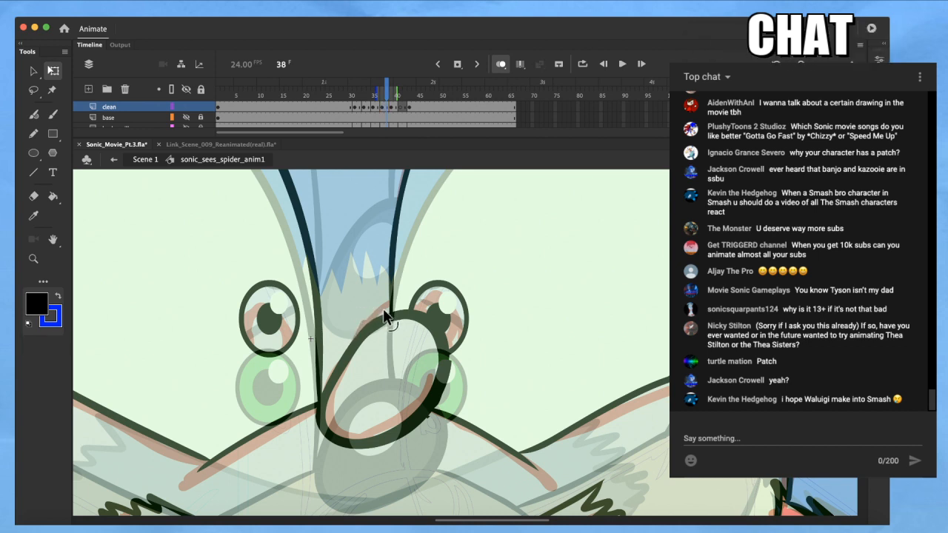
drag(389, 385, 354, 374)
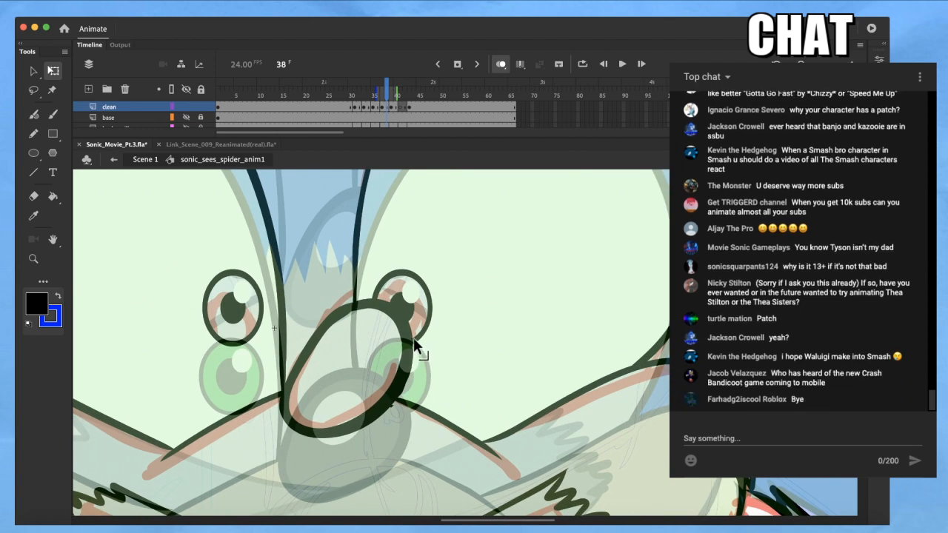
drag(411, 418, 383, 409)
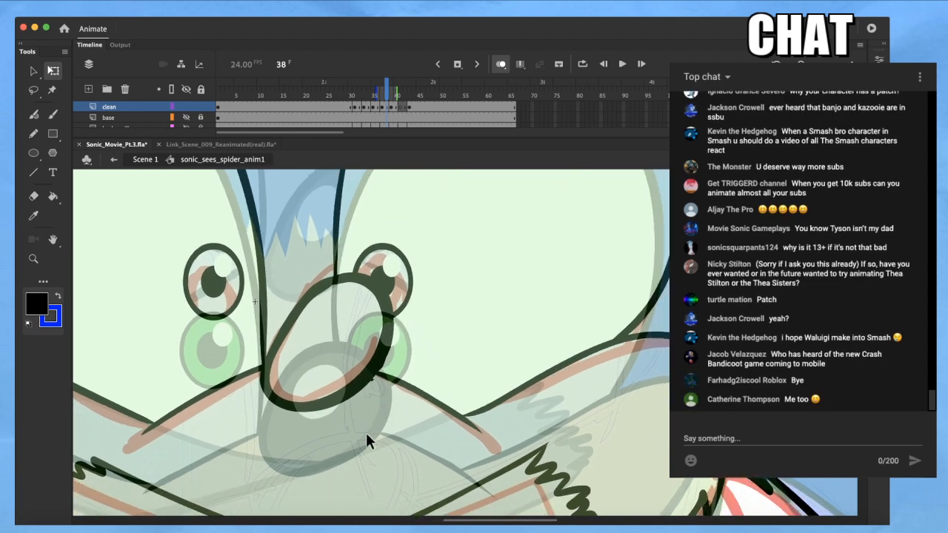
drag(377, 383, 348, 402)
drag(277, 322, 344, 266)
key(v)
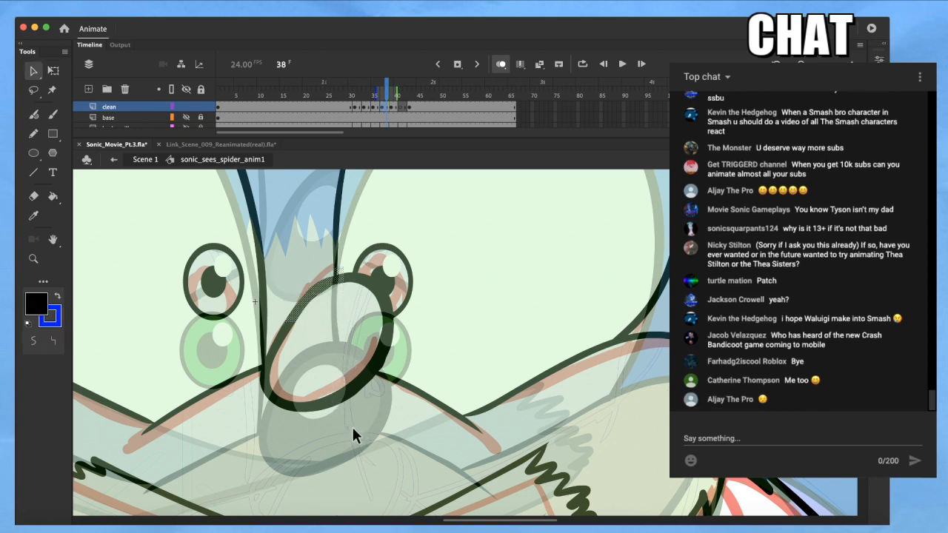
shift+click(400, 304)
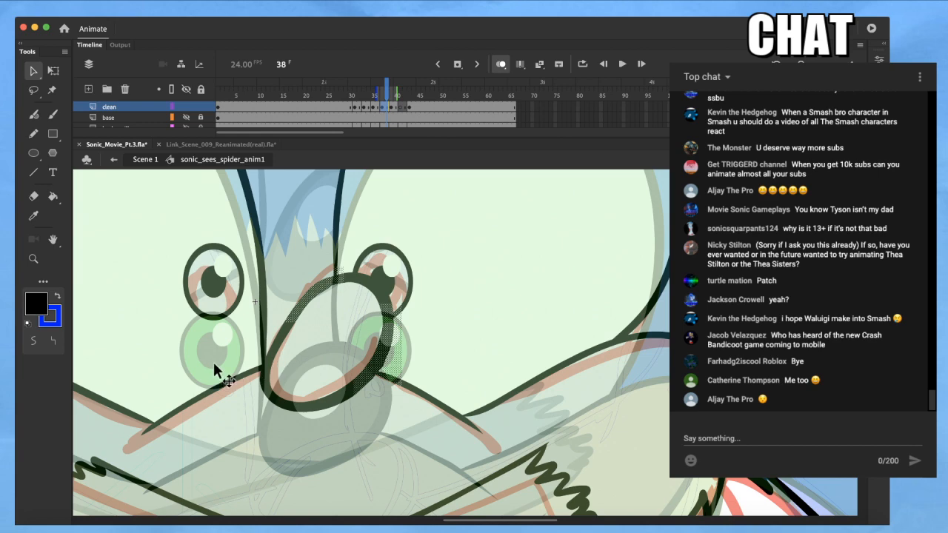
click(41, 340)
click(363, 326)
Adjust the pointed line end where the left cheek's fur meets the muzzle outline
key(super+minus)
drag(335, 390, 400, 245)
scroll(430, 356, up, 6)
scroll(385, 326, down, 2)
scroll(379, 314, up, 3)
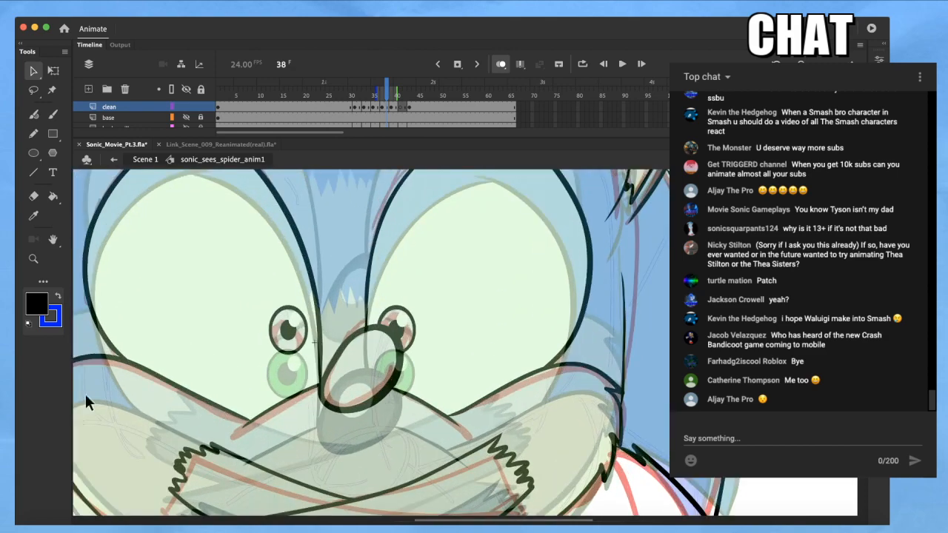
scroll(351, 296, up, 8)
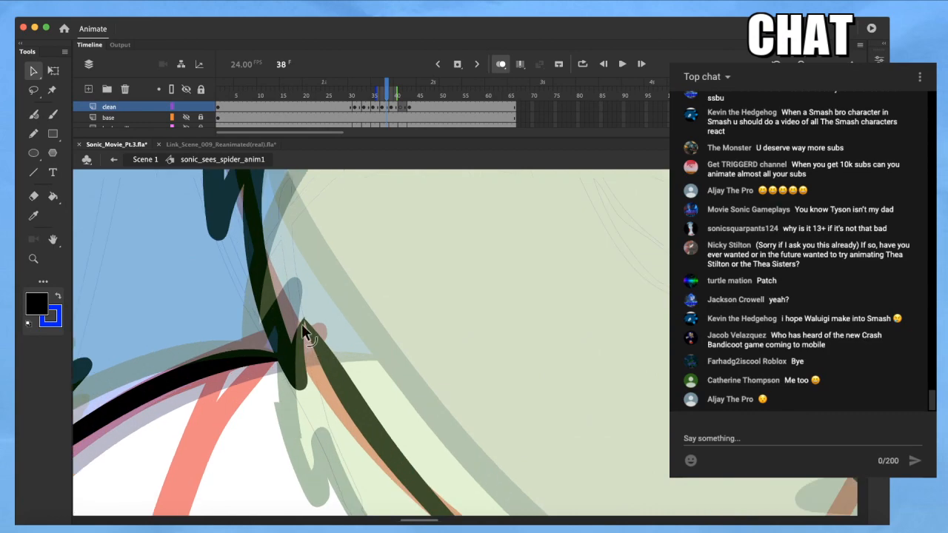
key(q)
drag(308, 339, 310, 343)
scroll(343, 328, down, 5)
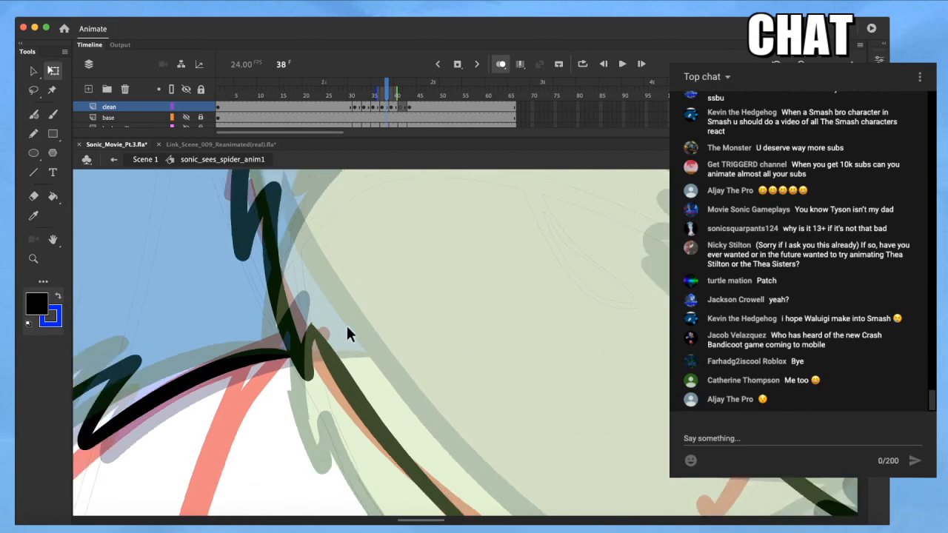
Adjust the line end where the right cheek's fur meets the muzzle outline
mouse_move(800, 352)
mouse_down()
mouse_move(558, 320)
mouse_move(338, 360)
mouse_up()
drag(580, 317, 512, 341)
scroll(560, 382, up, 8)
scroll(561, 380, up, 2)
drag(549, 316, 546, 339)
scroll(551, 348, down, 10)
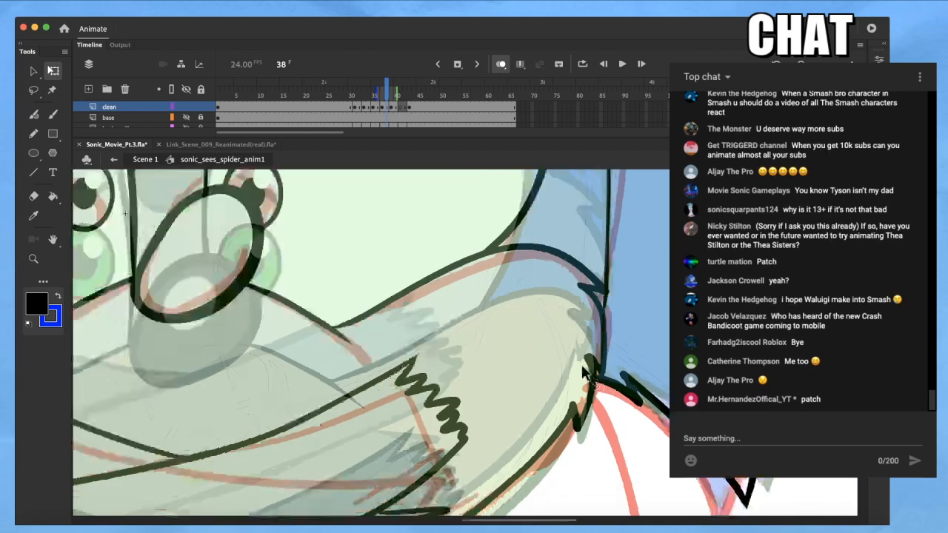
Bend the outer quill line below the right ear slightly and refine the nose outline's left edge
scroll(348, 194, up, 10)
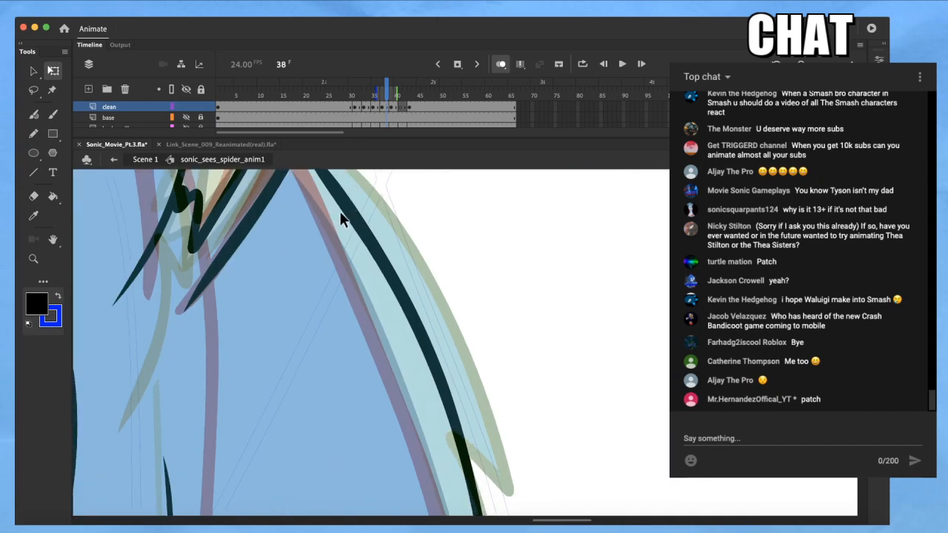
drag(340, 211, 345, 203)
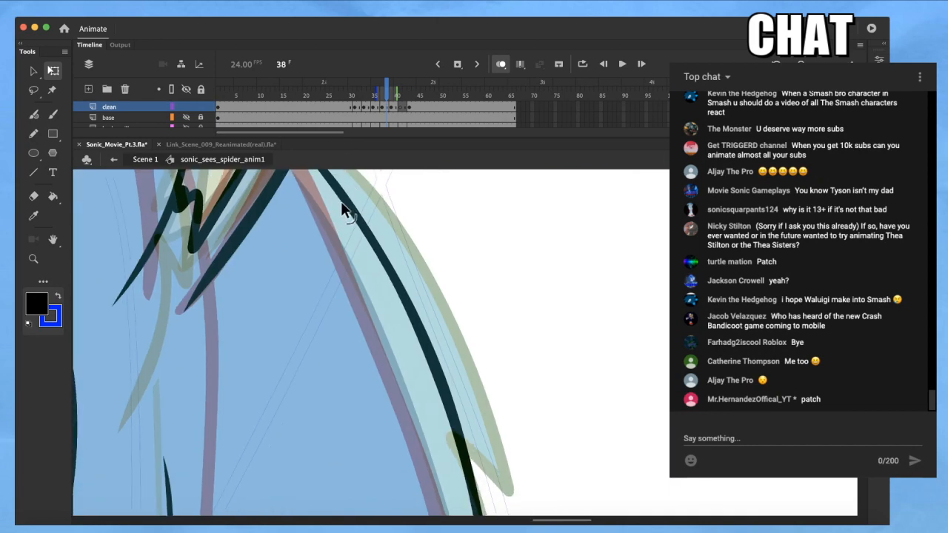
scroll(360, 245, down, 8)
scroll(363, 289, down, 6)
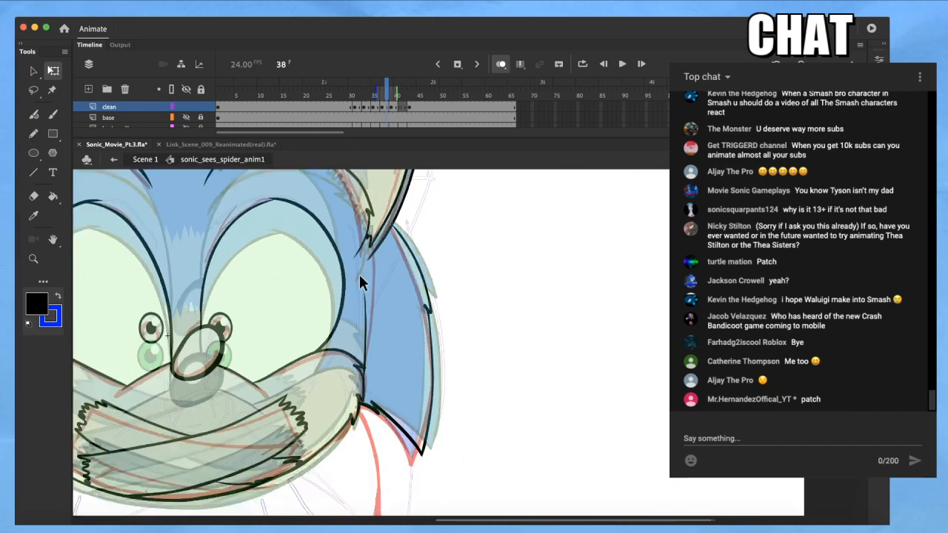
drag(335, 302, 360, 314)
scroll(331, 382, up, 3)
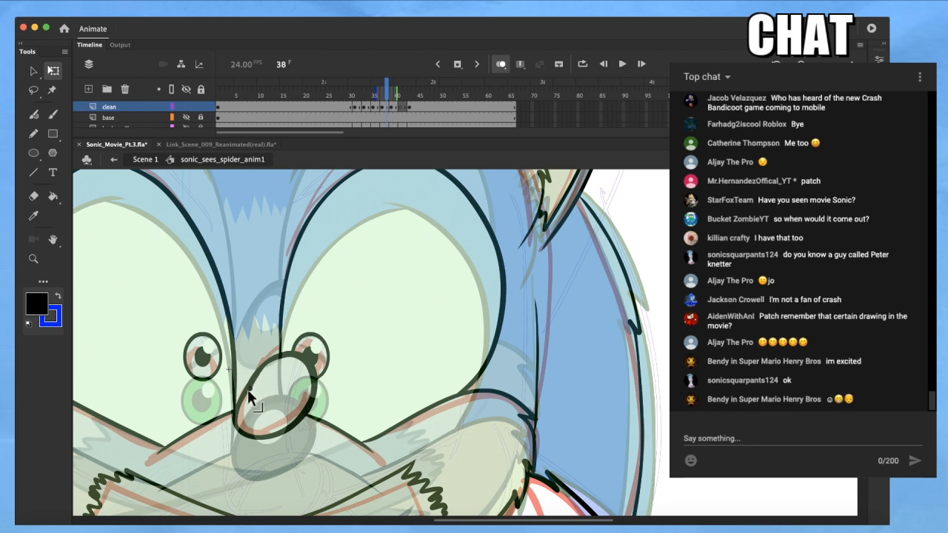
drag(242, 400, 268, 390)
Sample the green iris colour from frame 36 and fill both irises of the new drawing at frame 37 with it
key(super+minus)
drag(316, 371, 365, 346)
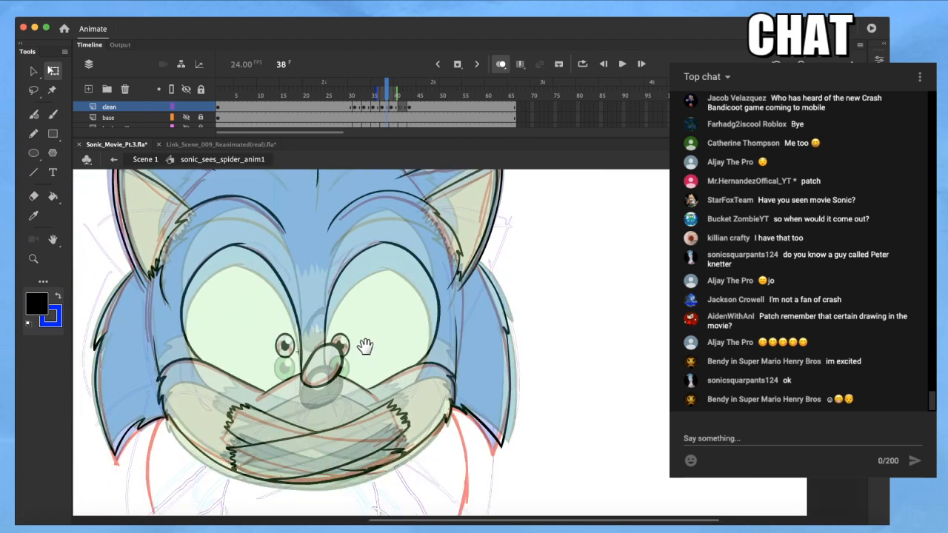
key(comma)
key(comma)
key(i)
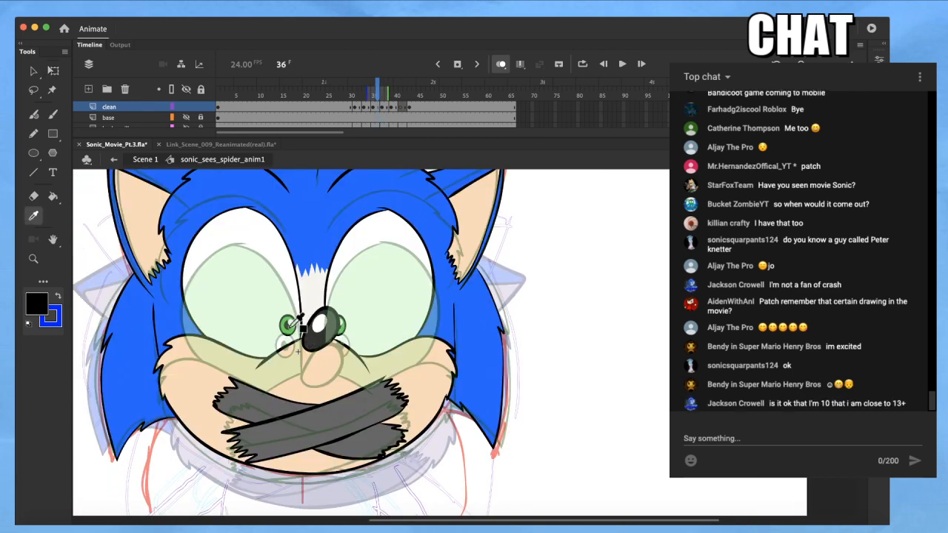
click(290, 325)
key(period)
click(284, 346)
click(339, 345)
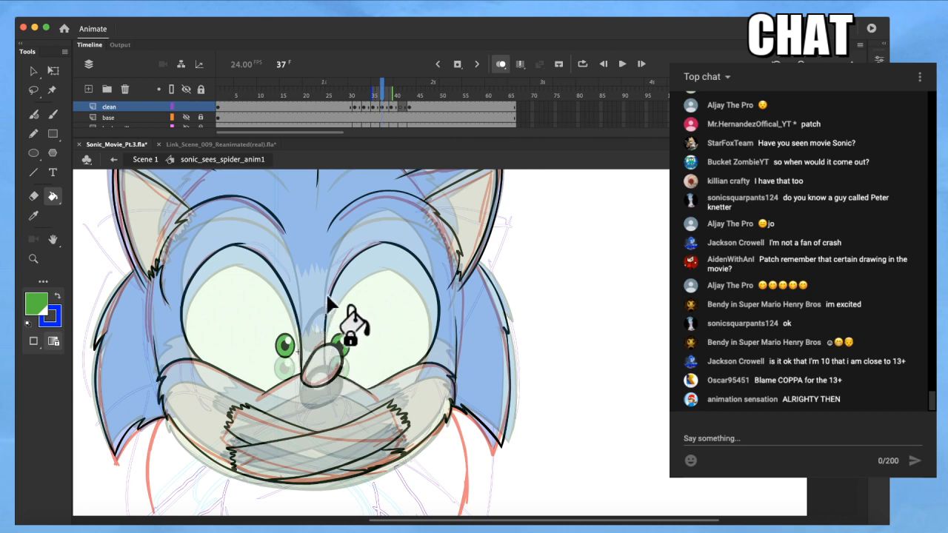
Copy the blue jagged fur edge between the eyes from frame 36, paste it in place at frame 37 and nudge it down above the nose
scroll(330, 302, up, 3)
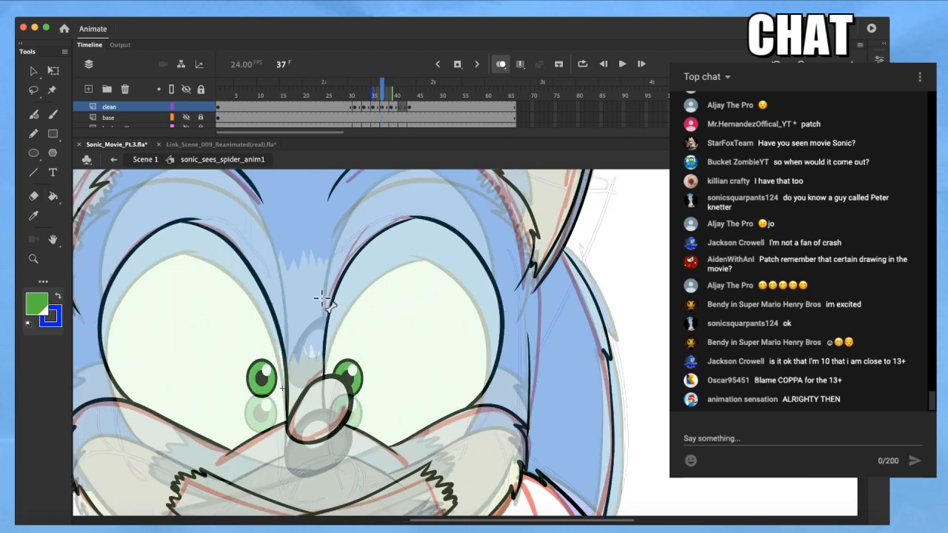
key(comma)
super+click(319, 260)
key(q)
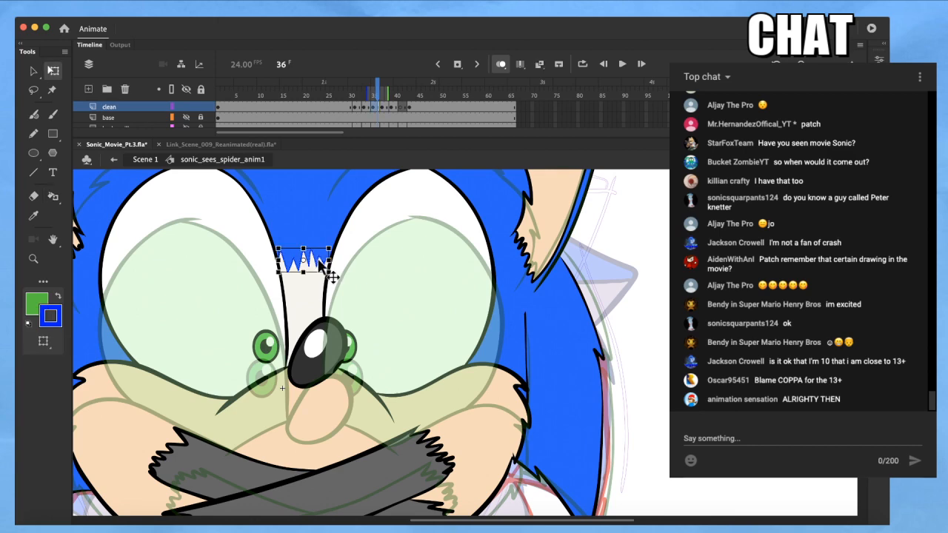
key(period)
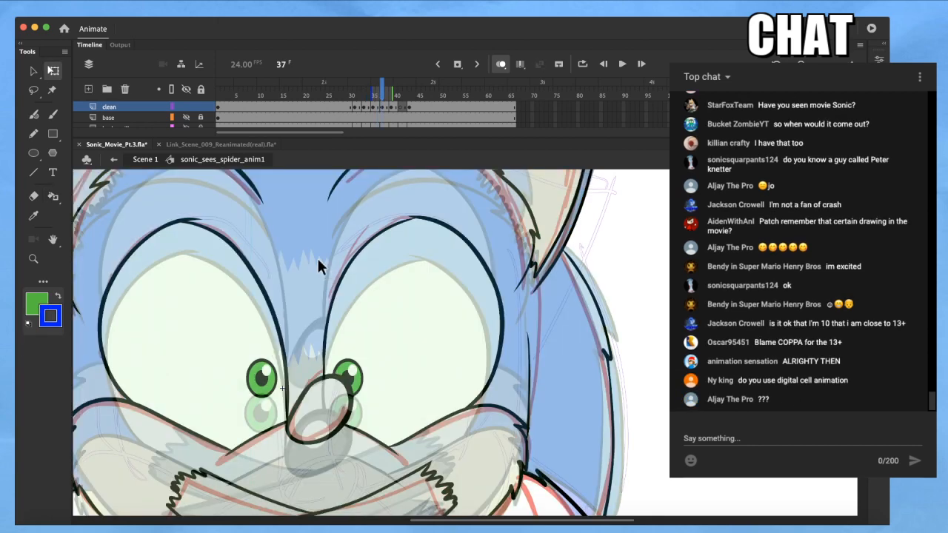
key(super+shift+v)
key(Down)
key(Down)
key(Down)
key(Down)
key(Down)
key(Down)
key(Down)
key(Down)
key(Down)
key(Down)
key(Down)
key(Down)
key(Down)
key(Down)
key(Down)
key(Down)
key(Down)
key(Down)
key(Down)
key(Down)
key(Down)
key(Down)
key(Down)
key(Down)
click(317, 256)
key(comma)
key(period)
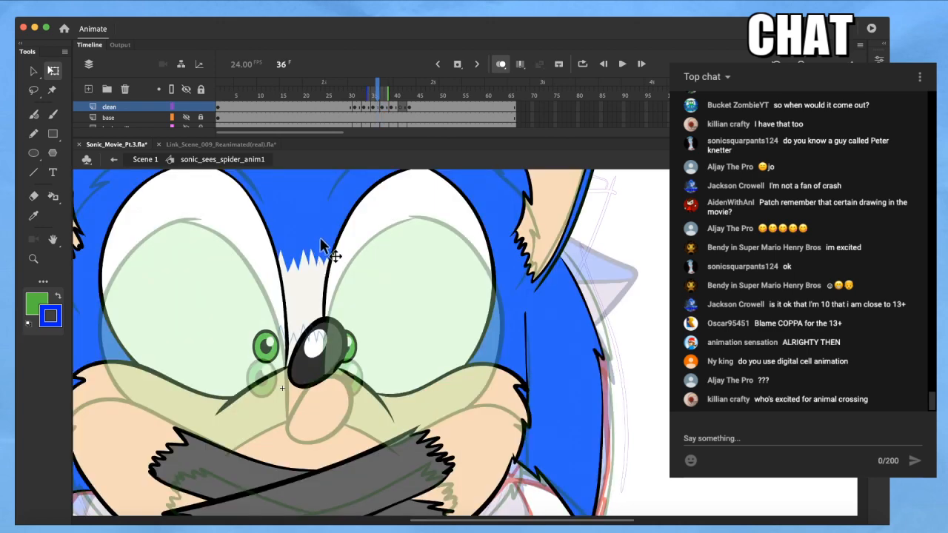
Move the pasted blue jagged fur edge up between the eyes of the frame 38 drawing
key(period)
click(305, 338)
drag(306, 338, 310, 321)
click(274, 340)
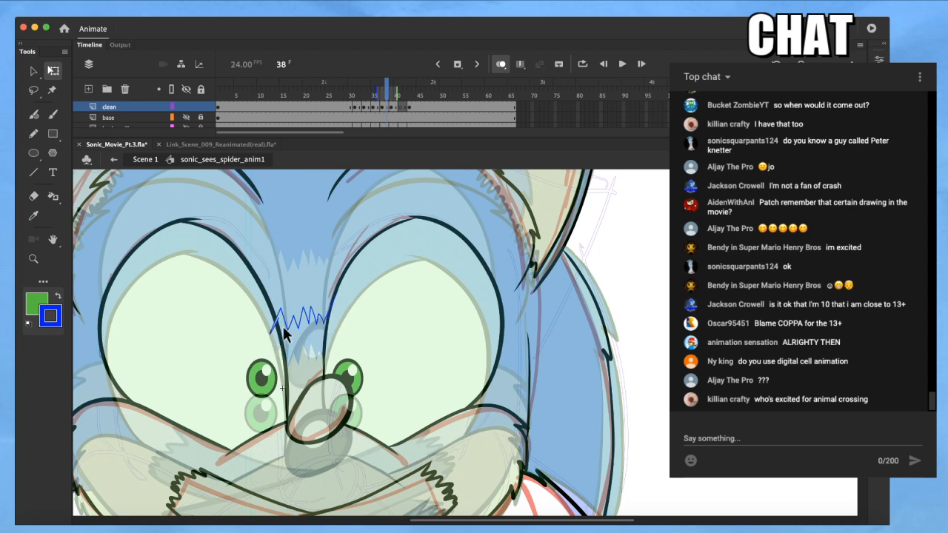
Extend the left end of the jagged fur edge down across the left eye's inner outline
scroll(281, 328, up, 2)
key(v)
key(q)
click(276, 314)
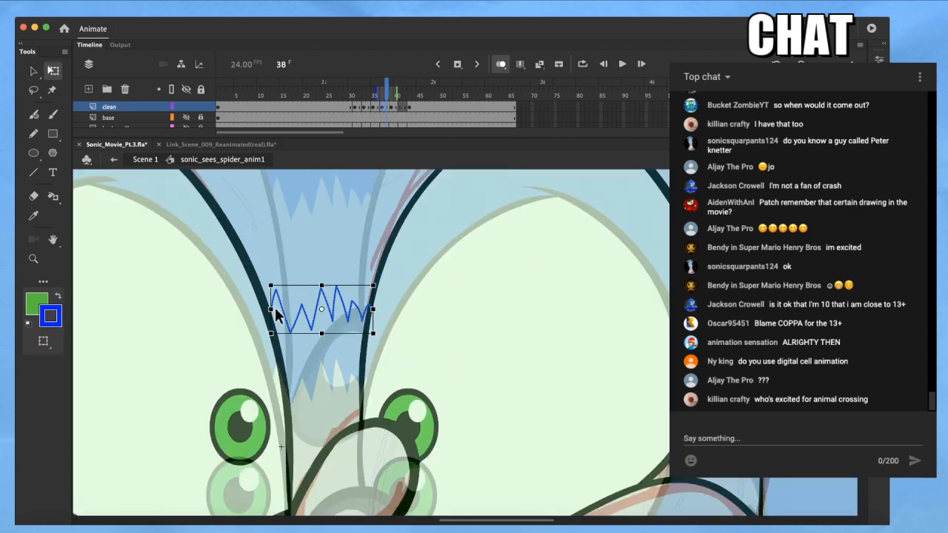
key(v)
key(q)
click(276, 315)
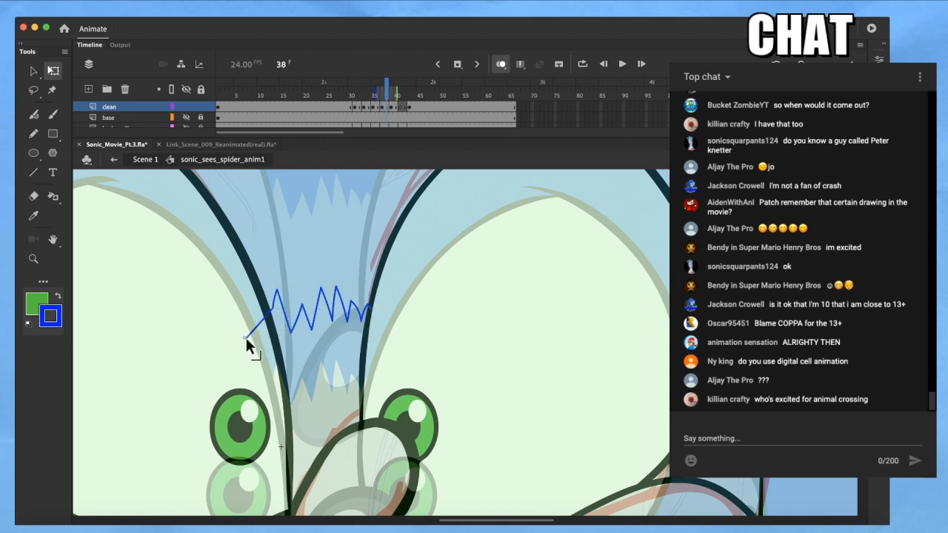
drag(246, 335, 252, 340)
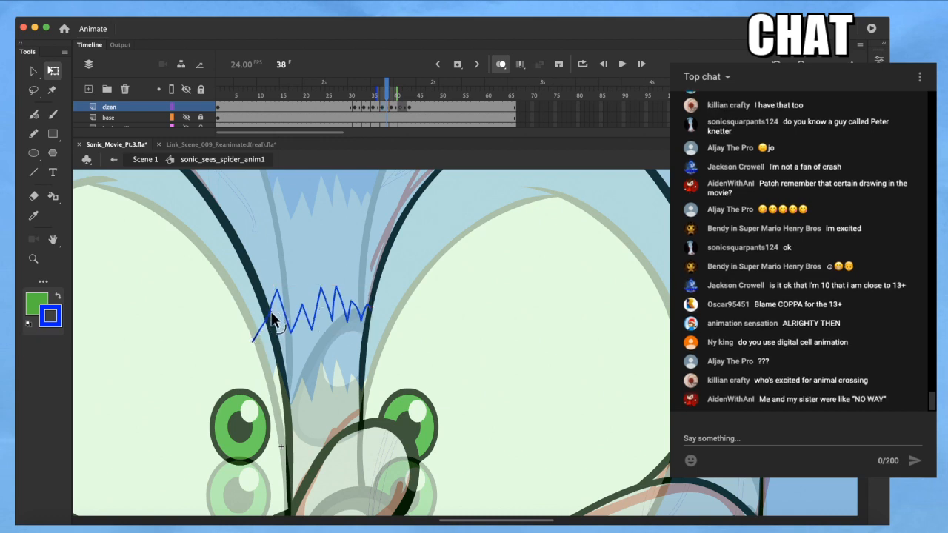
Sample the blue fur colour from frame 39 and fill the head and quills of the frame 38 drawing with it
scroll(352, 317, down, 3)
key(.)
key(.)
key(.)
key(.)
key(k)
key(.)
key(i)
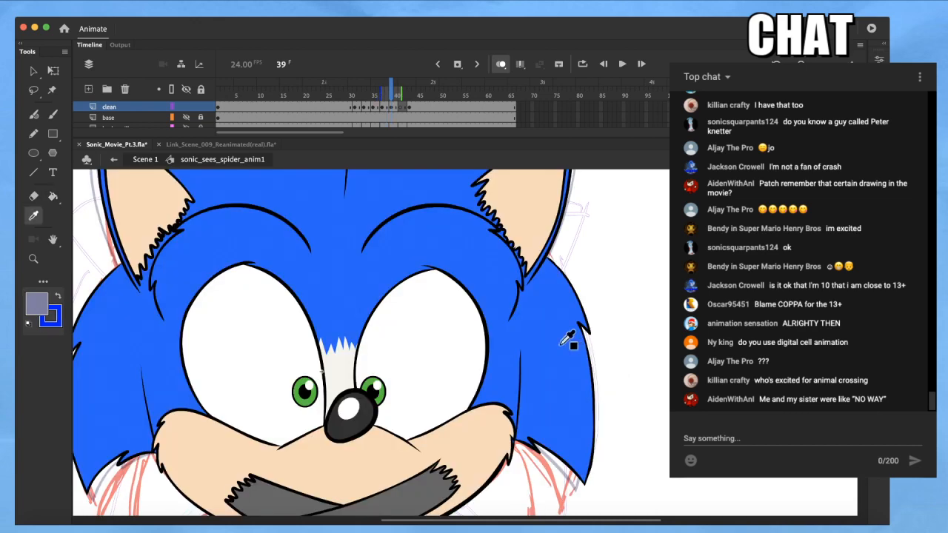
click(567, 339)
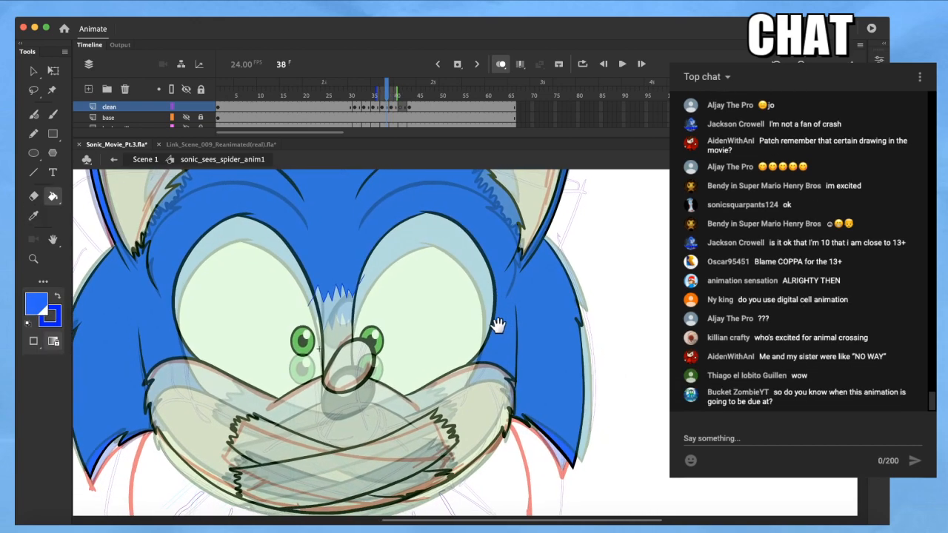
drag(497, 326, 476, 349)
Sample the peach skin colour from frame 39 and fill the muzzle and both inner ears at frame 38
key(.)
key(i)
click(187, 477)
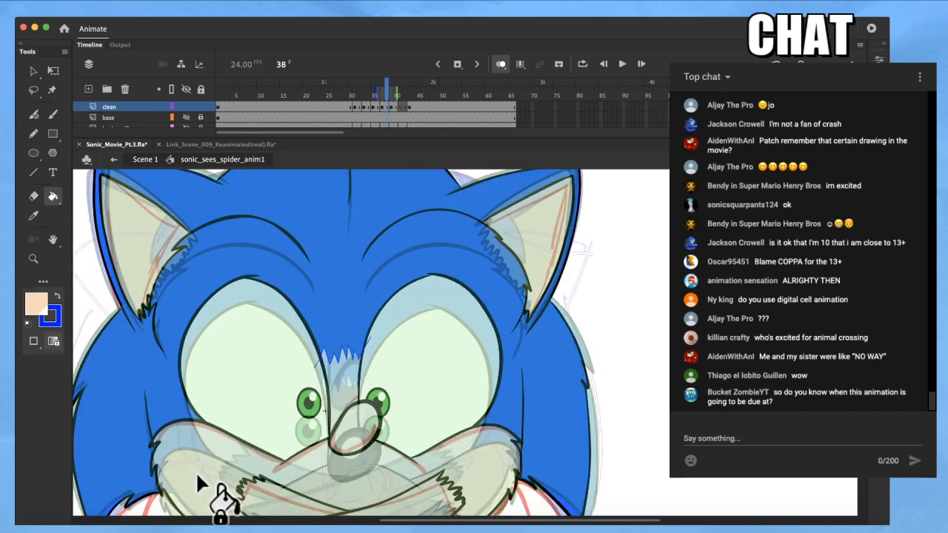
click(199, 467)
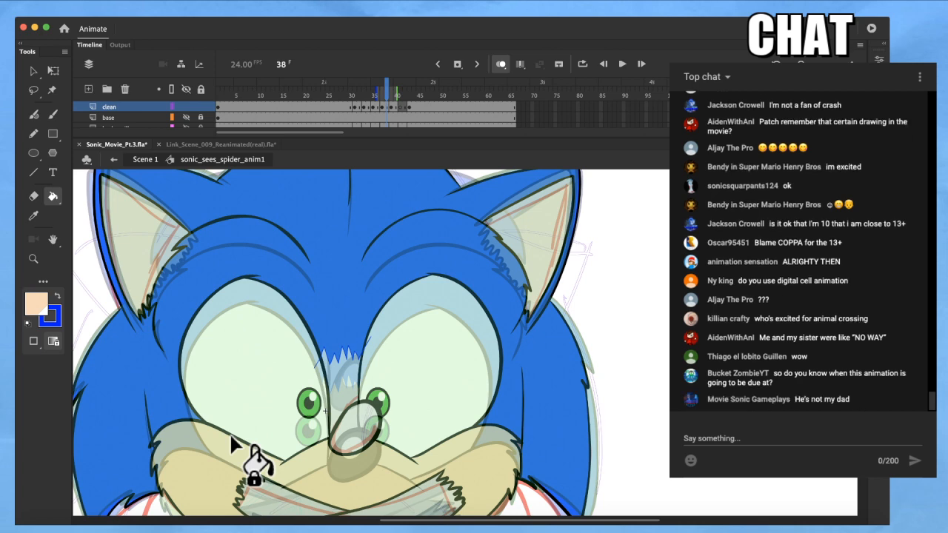
click(152, 241)
click(507, 217)
Sample the off-white from frame 39, fill the patch between the eyes at frame 38, and delete the blue fur guide line
key(.)
key(i)
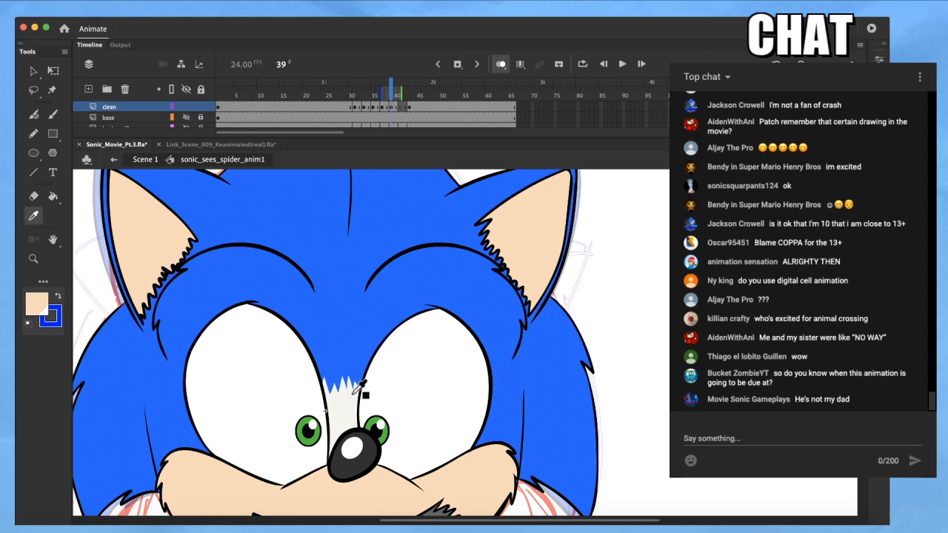
click(352, 398)
key(q)
click(315, 361)
key(Delete)
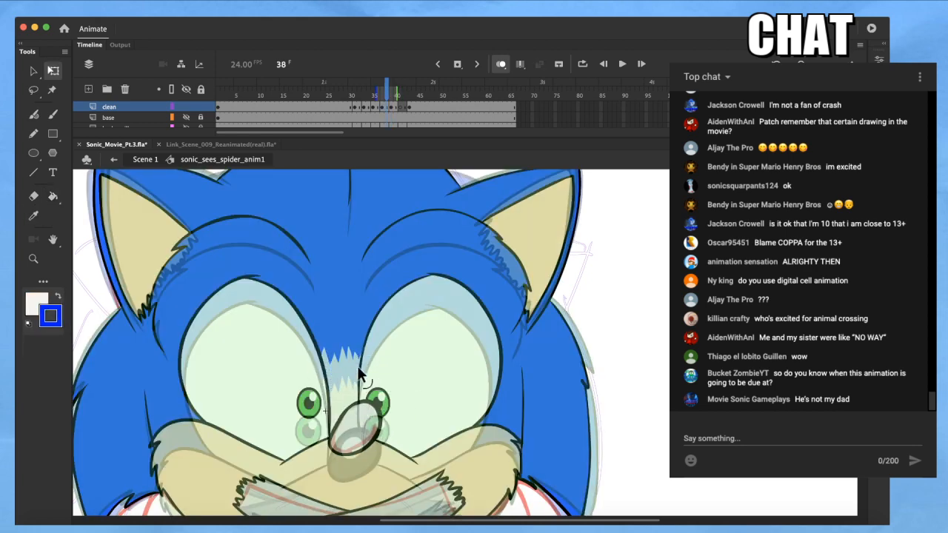
Remove the leftover sliver of the fur edge that crosses the right eye's inner outline
scroll(354, 378, up, 8)
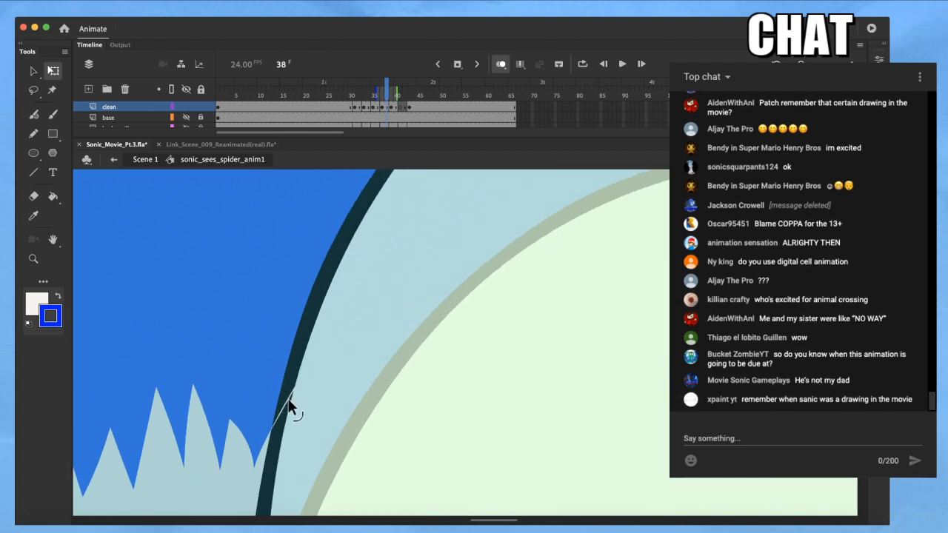
drag(296, 370, 308, 343)
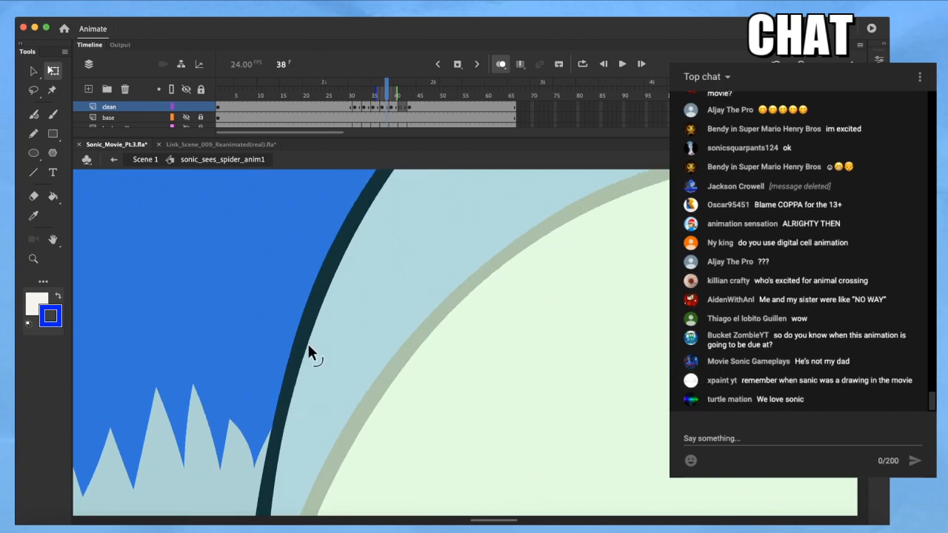
scroll(308, 343, down, 5)
scroll(188, 395, up, 3)
scroll(191, 394, up, 2)
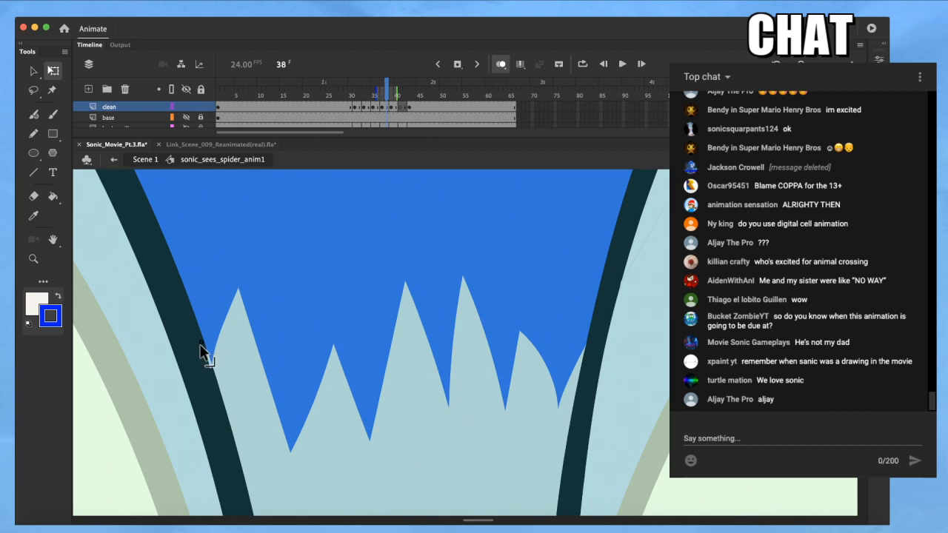
scroll(203, 351, down, 4)
drag(404, 355, 425, 318)
Sample the dark grey nose colour from frame 36 and fill the nose at frame 37 with it
key(comma)
key(comma)
key(i)
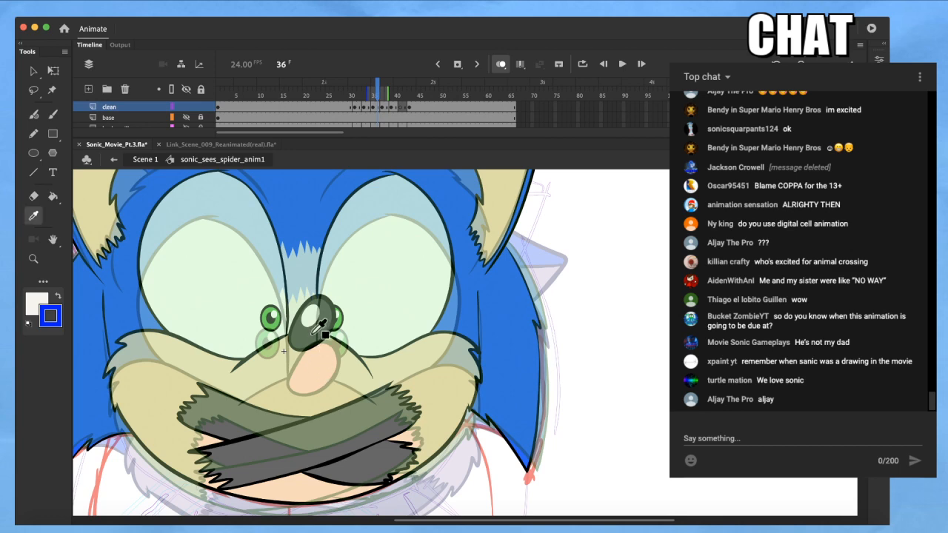
click(313, 338)
key(period)
click(310, 364)
key(comma)
key(period)
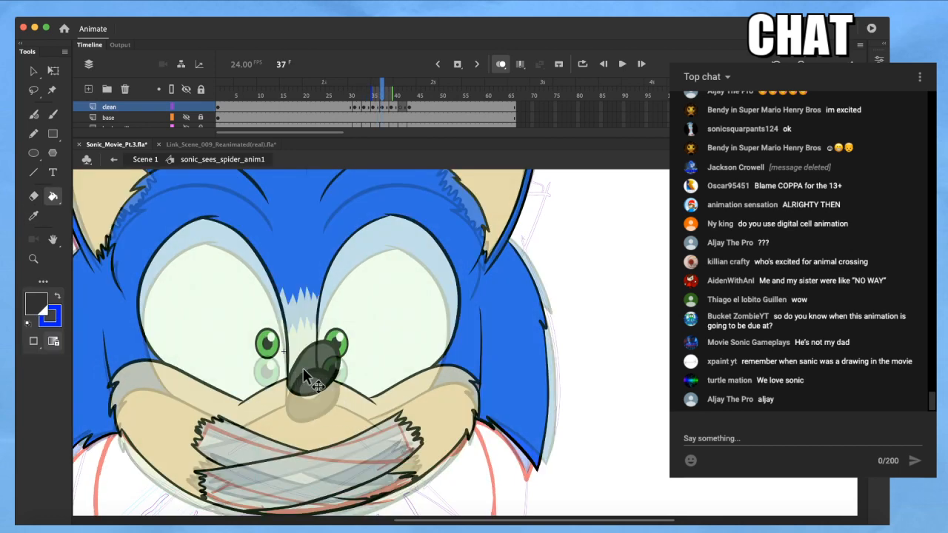
scroll(303, 367, up, 4)
drag(328, 365, 321, 345)
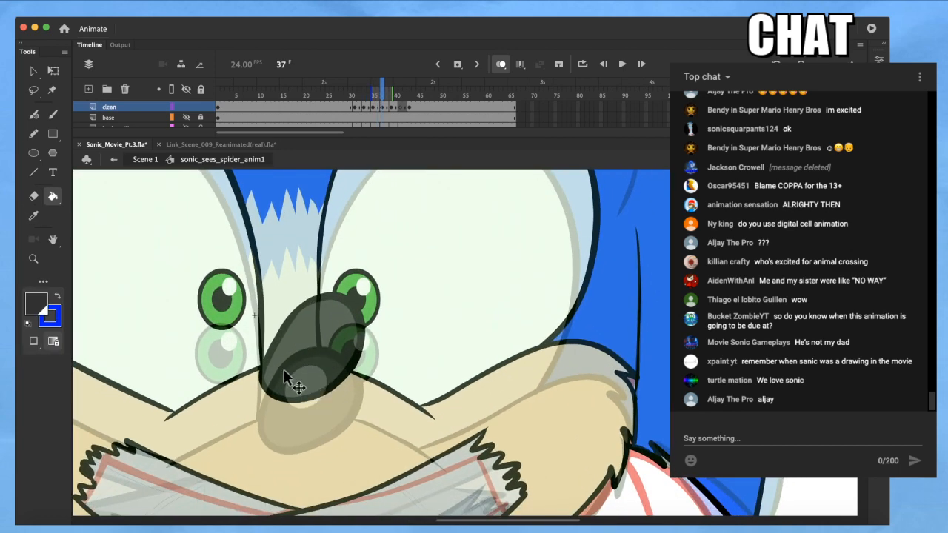
key(q)
click(283, 339)
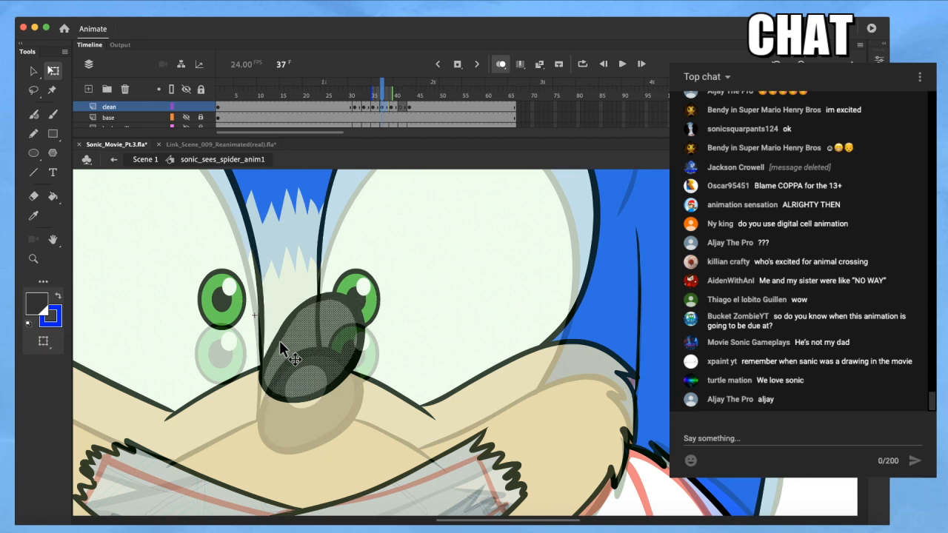
key(v)
key(Escape)
key(q)
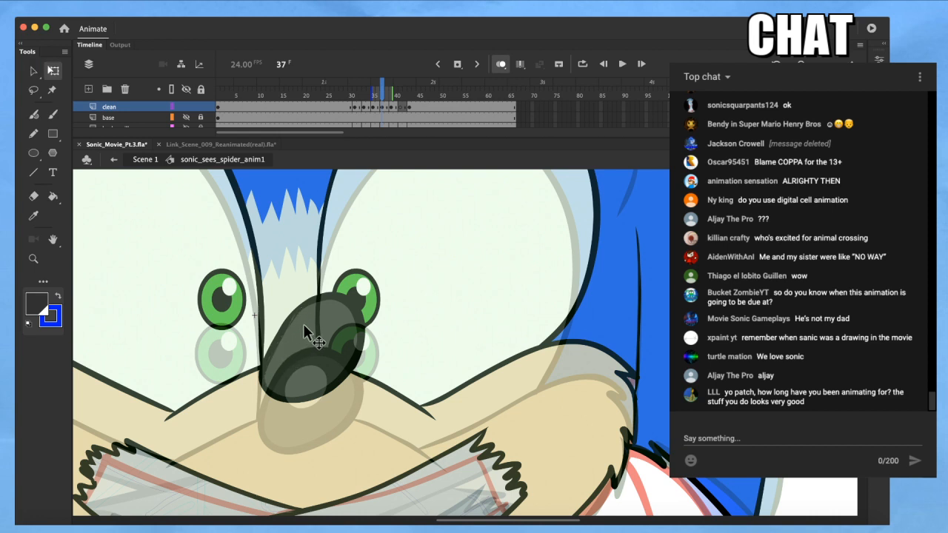
key(super+z)
key(super+z)
key(v)
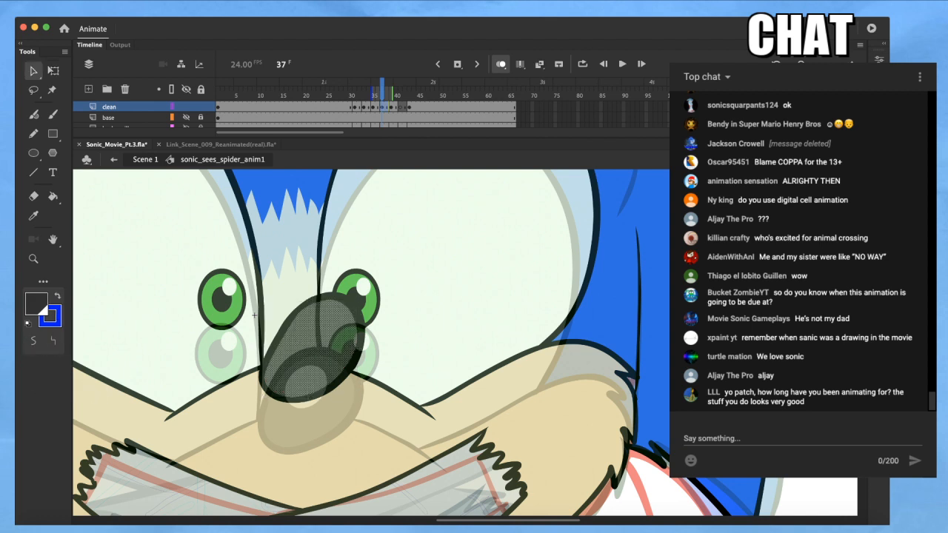
click(456, 382)
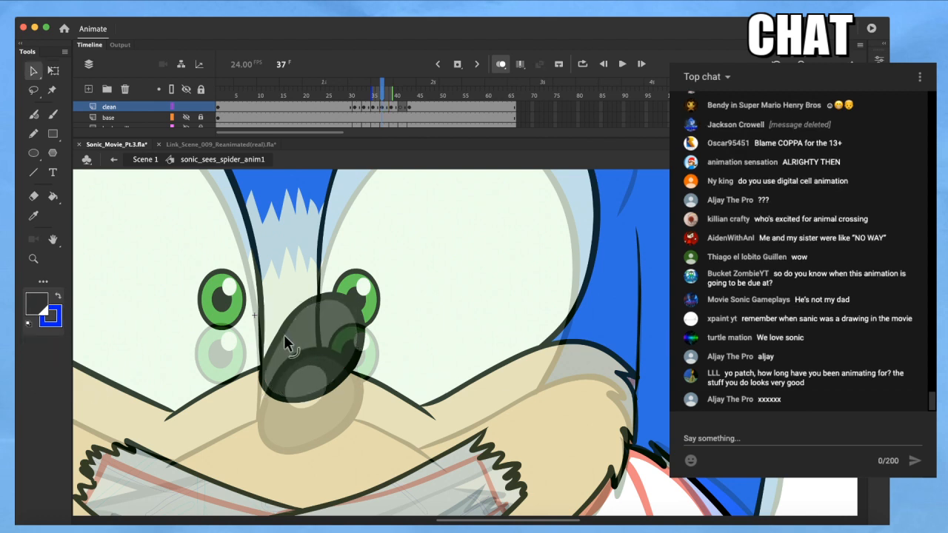
mouse_move(320, 350)
mouse_down()
mouse_move(309, 328)
mouse_move(327, 356)
mouse_up()
Duplicate the left iris's white highlight, then enlarge and rotate the copy onto the upper part of the nose
drag(417, 377, 499, 397)
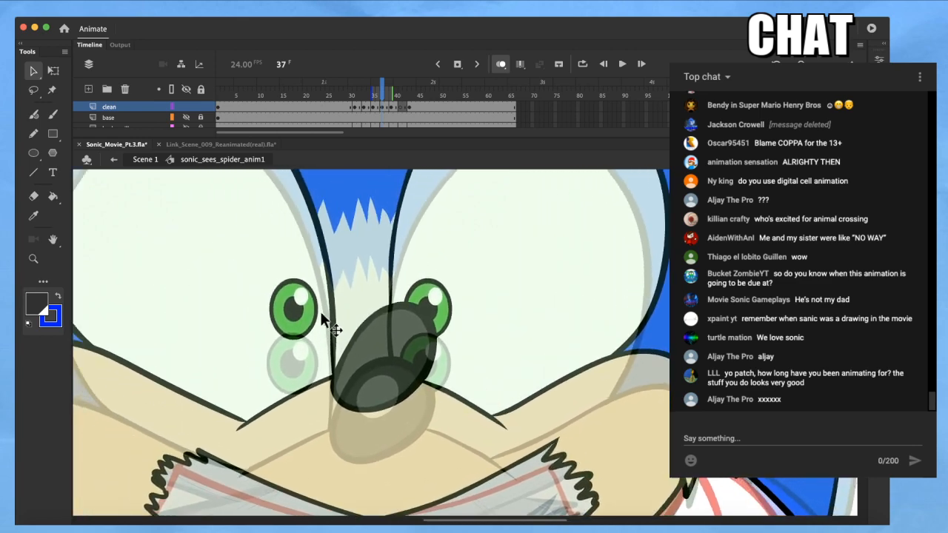
click(299, 313)
click(302, 297)
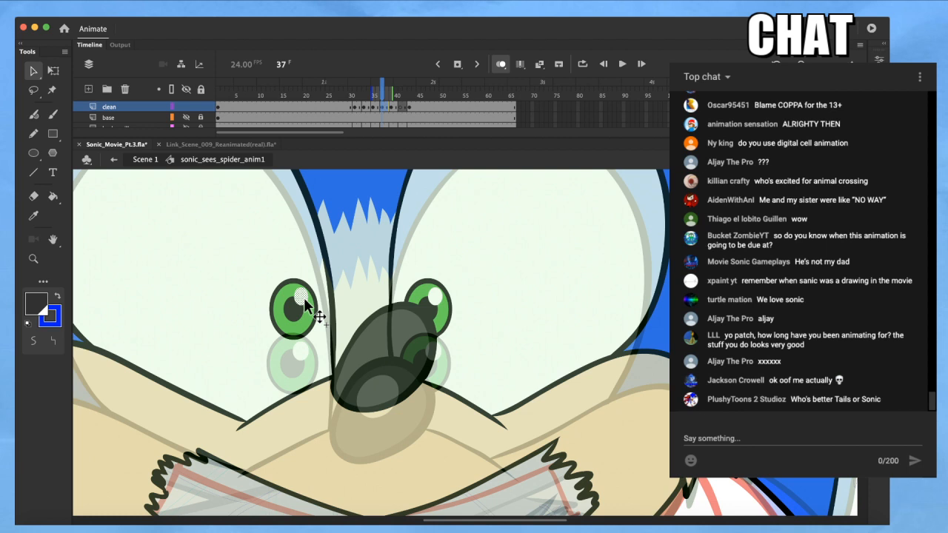
key(q)
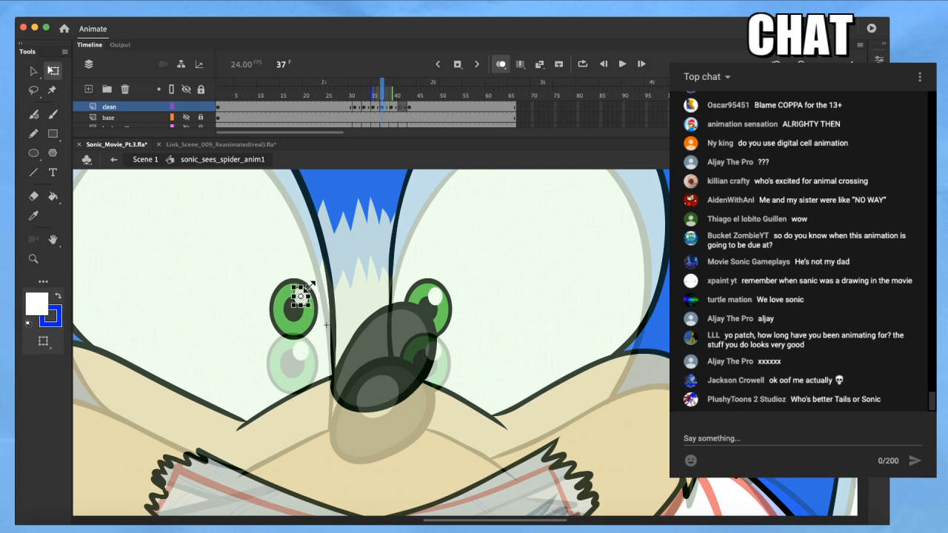
drag(320, 275, 399, 333)
scroll(383, 350, down, 3)
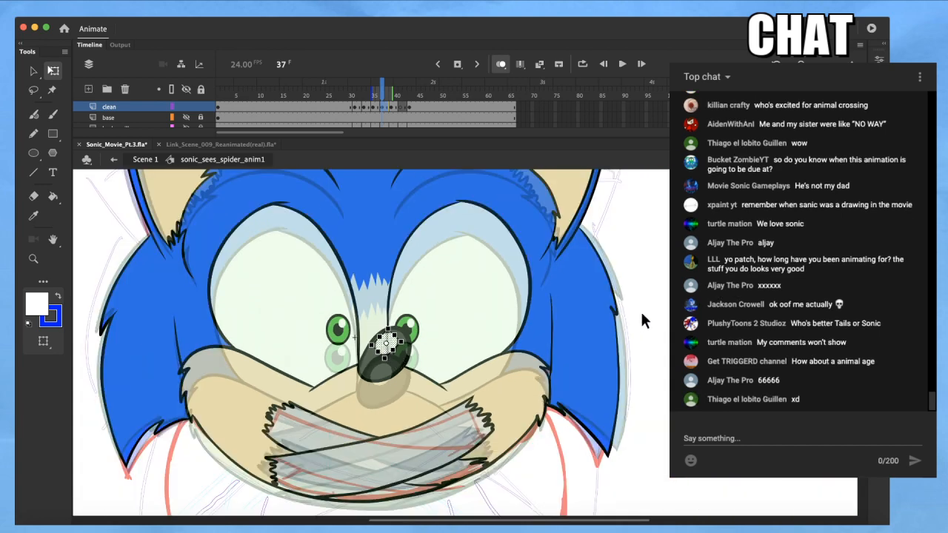
click(646, 311)
Sample the dark grey of the mouth tape from frame 36 and fill the crossed tape strips at frame 37
key(i)
click(523, 378)
key(comma)
key(i)
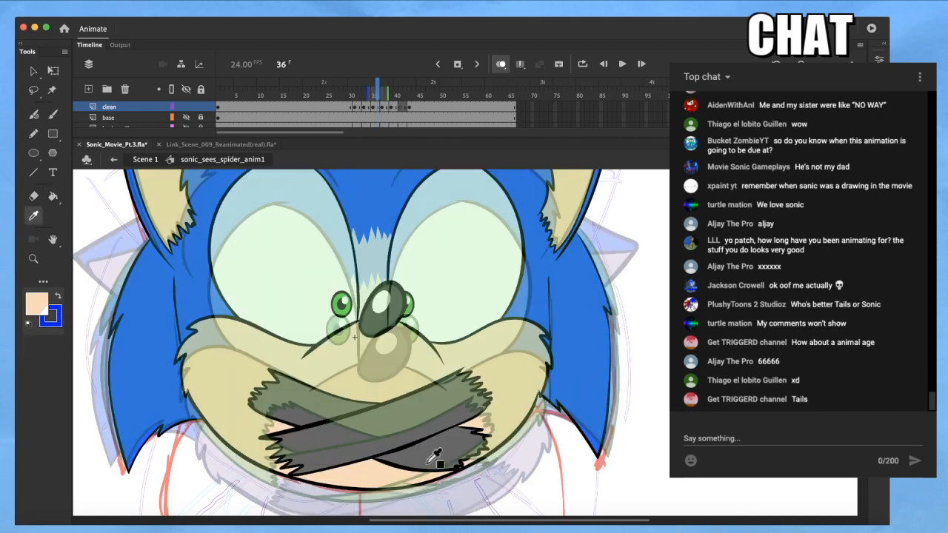
click(410, 438)
key(period)
click(427, 466)
click(453, 473)
click(309, 437)
drag(394, 316, 433, 424)
drag(427, 353, 385, 256)
key(comma)
key(period)
Sample the left pupil's black as the fill colour and go to frame 42 with the Brush tool ready
key(i)
click(335, 343)
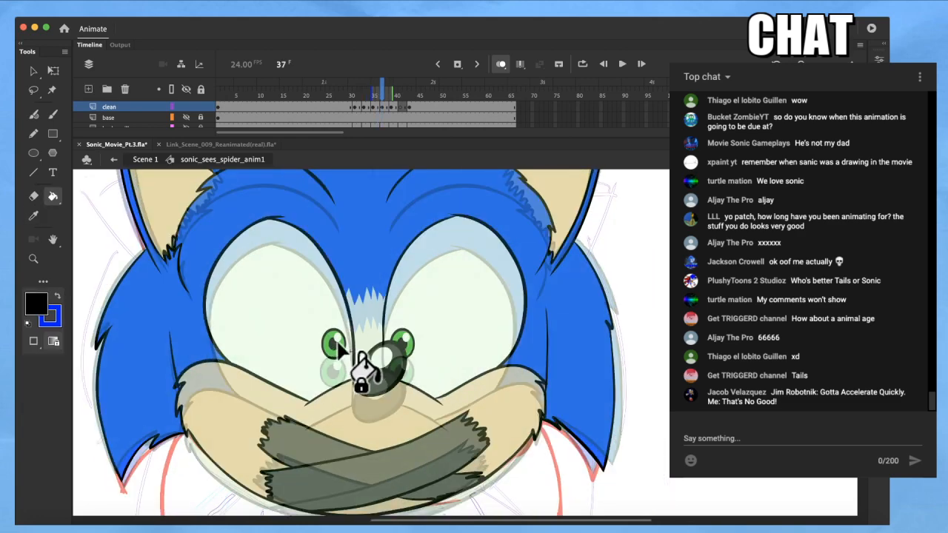
key(super+minus)
key(super+minus)
mouse_move(402, 319)
mouse_down()
mouse_move(424, 354)
mouse_move(418, 361)
mouse_up()
mouse_move(405, 95)
mouse_down()
mouse_move(370, 103)
mouse_move(405, 103)
mouse_up()
scroll(393, 410, up, 5)
drag(549, 360, 512, 366)
key(b)
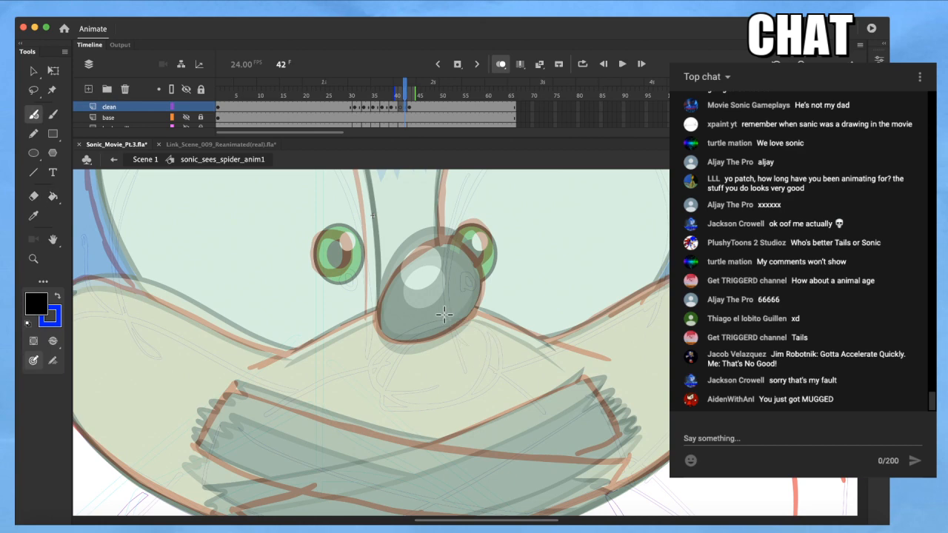
Paint the full nose outline in black over the rough sketch at frame 42
key(period)
key(comma)
key(period)
key(comma)
drag(496, 305, 450, 330)
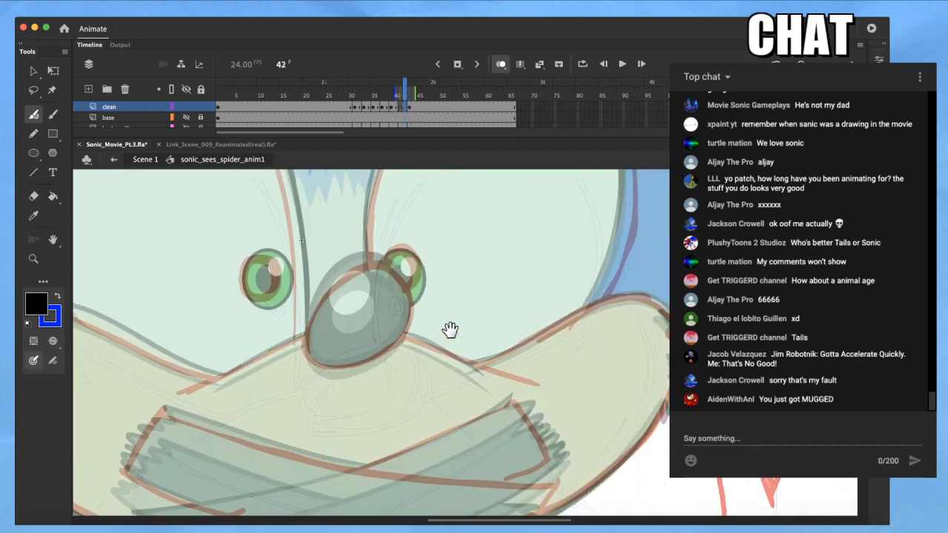
key(z)
drag(272, 402, 471, 210)
drag(413, 303, 416, 305)
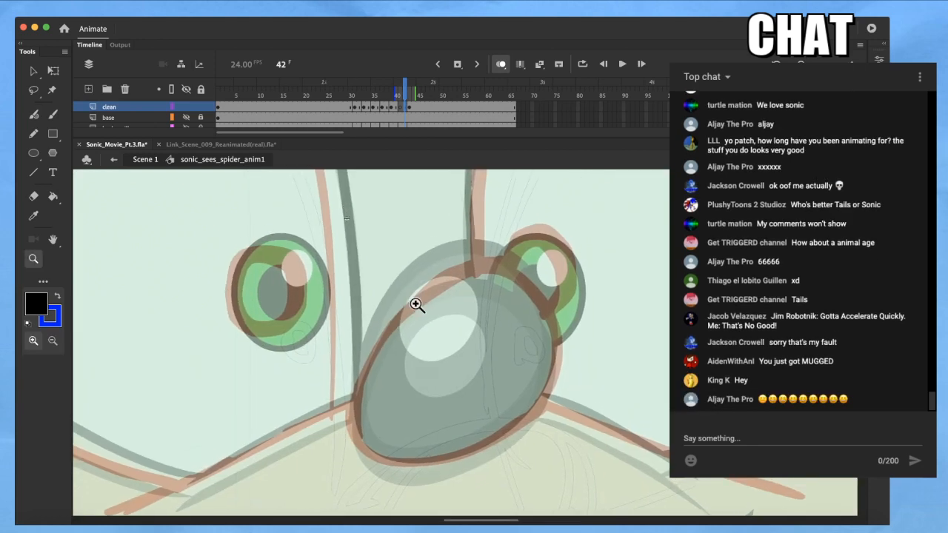
key(b)
mouse_move(538, 301)
mouse_down()
mouse_move(488, 262)
mouse_move(425, 275)
mouse_move(399, 295)
mouse_move(364, 351)
mouse_move(361, 422)
mouse_move(403, 468)
mouse_move(461, 460)
mouse_move(415, 472)
mouse_move(387, 462)
mouse_move(360, 422)
mouse_move(405, 307)
mouse_move(532, 274)
mouse_move(549, 331)
mouse_up()
mouse_move(404, 469)
mouse_down()
mouse_move(439, 468)
mouse_move(487, 446)
mouse_move(565, 357)
mouse_up()
mouse_move(527, 415)
mouse_down()
mouse_move(551, 307)
mouse_move(485, 255)
mouse_move(418, 285)
mouse_move(382, 326)
mouse_move(357, 381)
mouse_move(354, 430)
mouse_move(377, 455)
mouse_move(414, 468)
mouse_move(529, 410)
mouse_up()
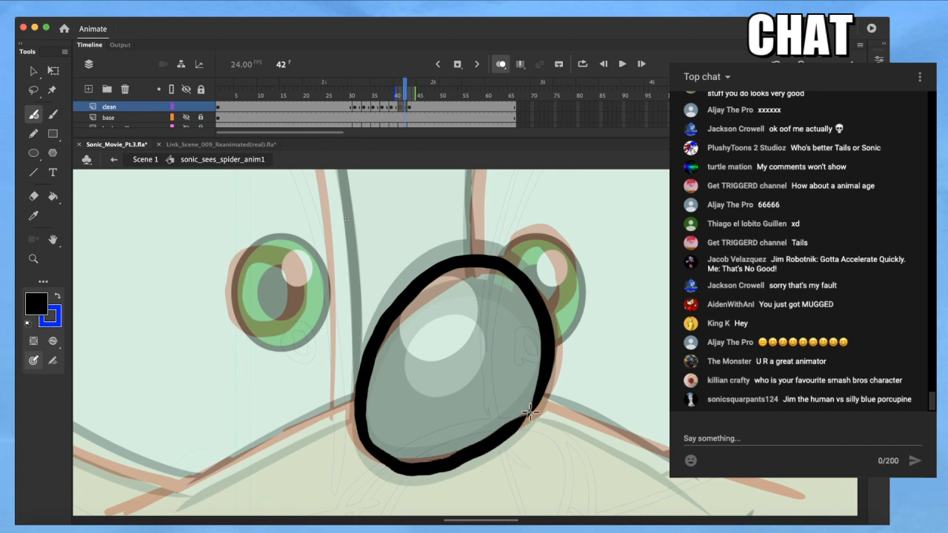
Select the lower part of the new nose outline and smooth it
key(a)
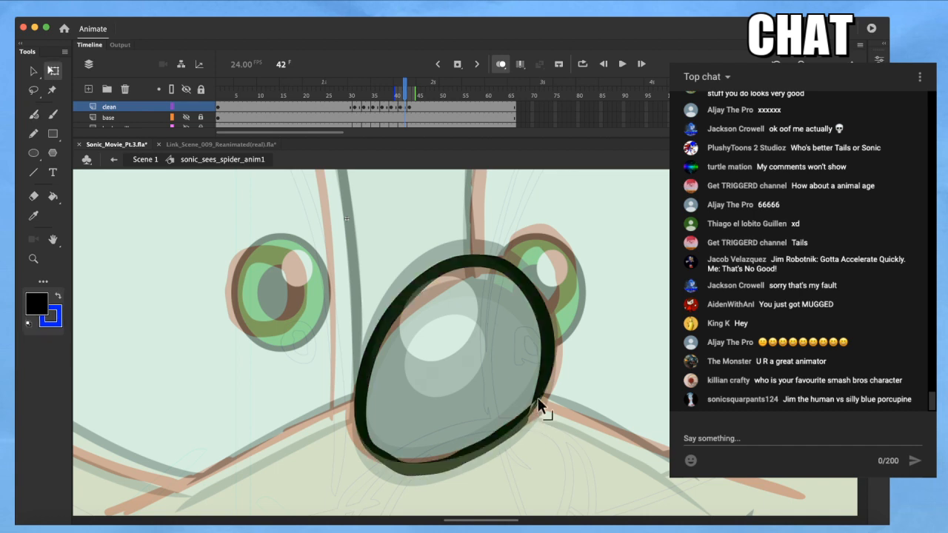
click(538, 400)
drag(490, 363, 557, 405)
drag(385, 405, 353, 487)
shift+click(401, 467)
key(v)
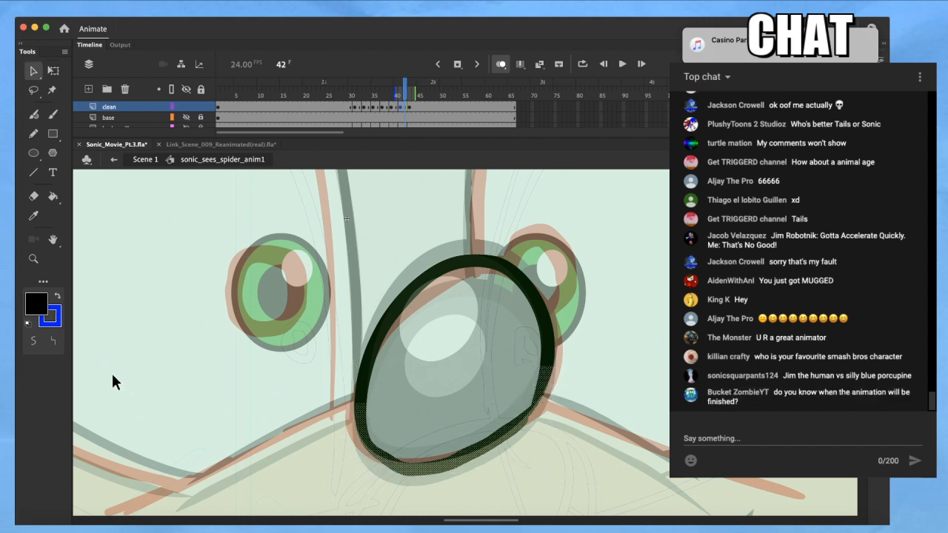
click(246, 379)
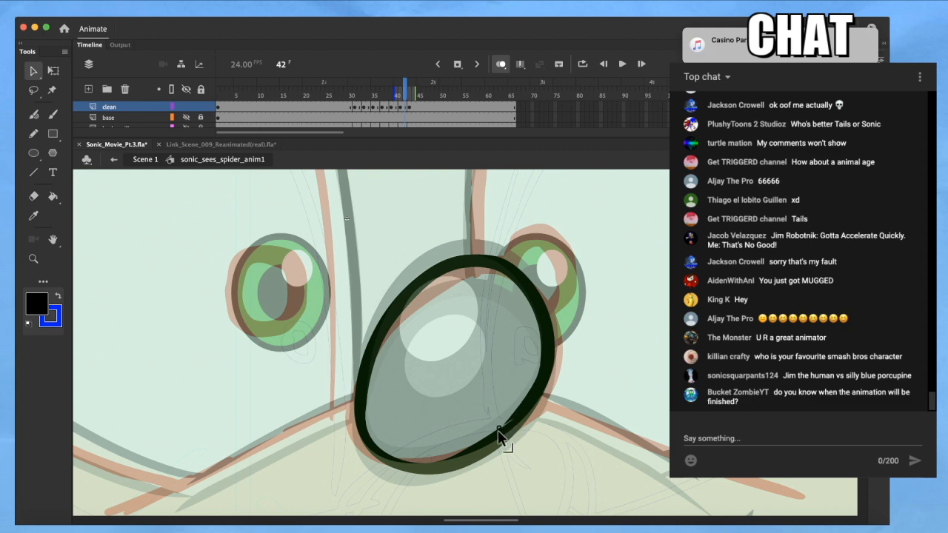
Bend the lower left edge of the nose outline into a rounder curve
scroll(374, 463, down, 3)
scroll(449, 402, right, 3)
scroll(354, 364, up, 5)
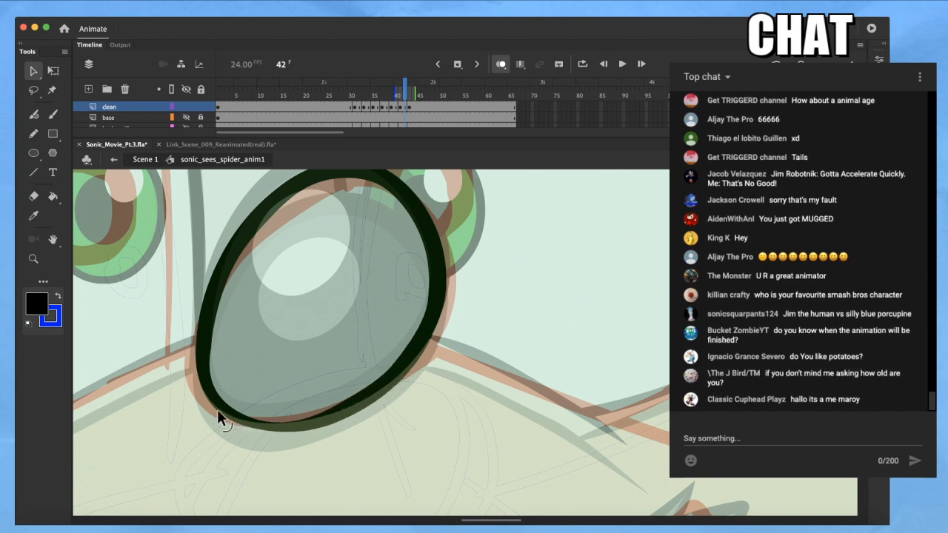
drag(217, 416, 220, 415)
drag(197, 376, 194, 377)
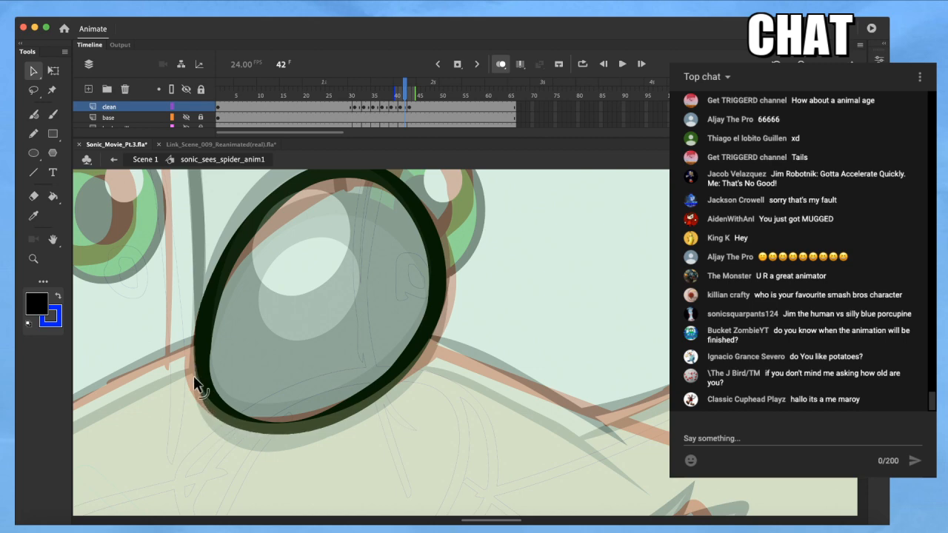
Paint a tapered black muzzle line running down from the nose's left side over the sketch
scroll(237, 365, down, 5)
drag(324, 342, 383, 315)
scroll(354, 349, down, 5)
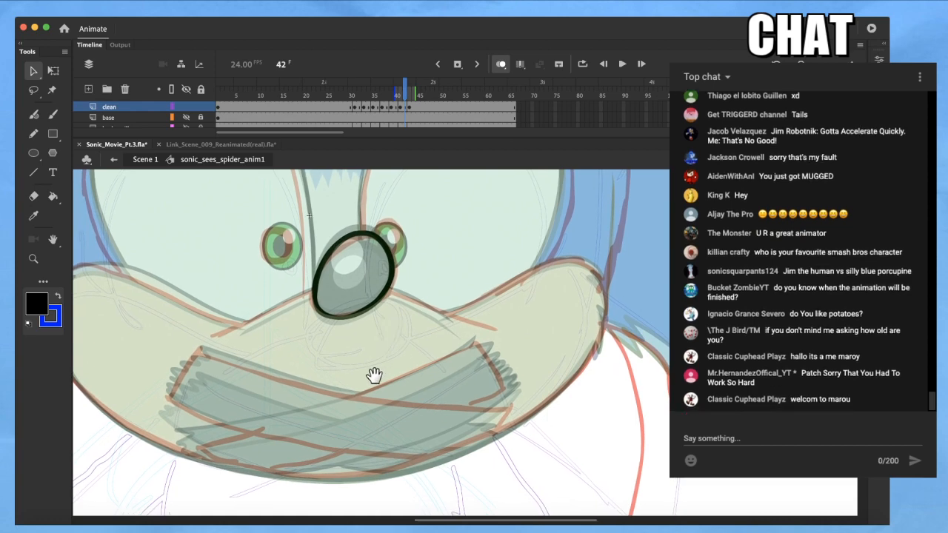
scroll(380, 363, up, 5)
drag(385, 342, 416, 332)
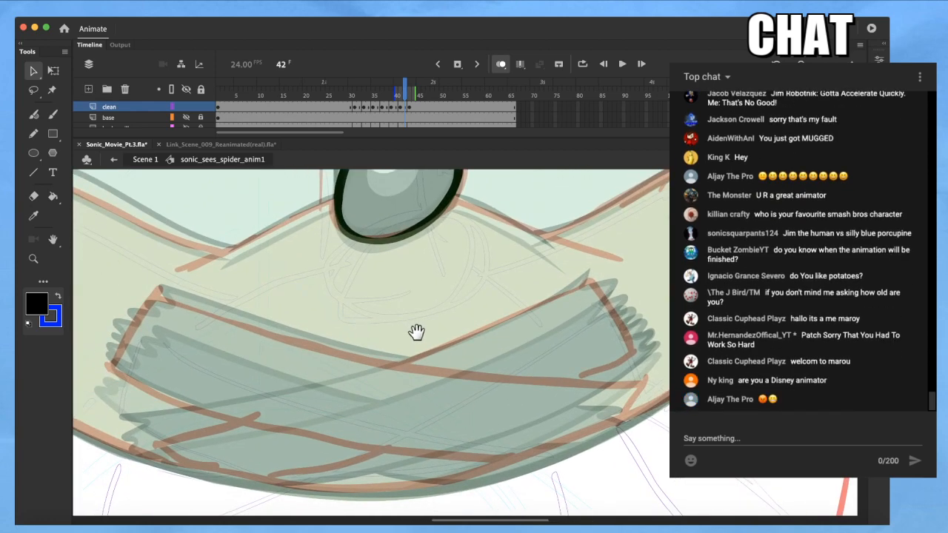
drag(360, 324, 366, 325)
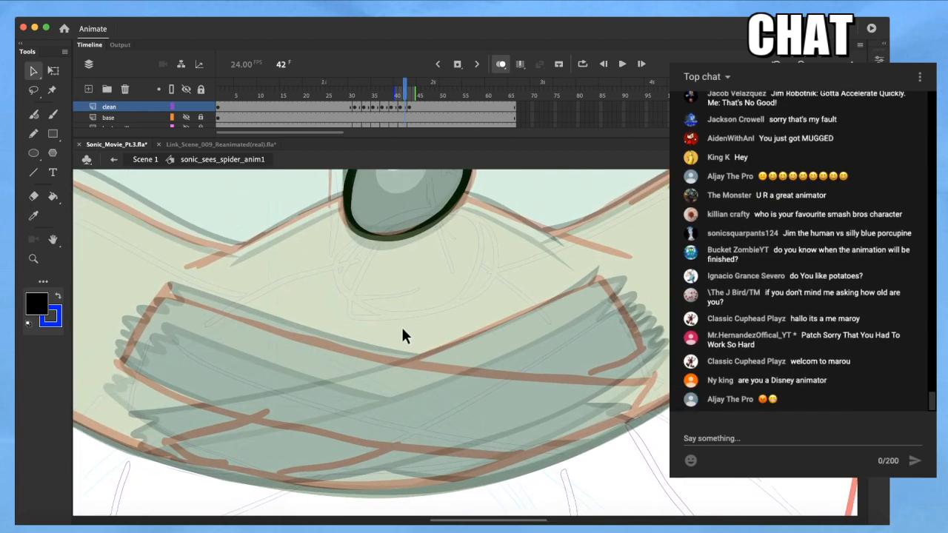
key(b)
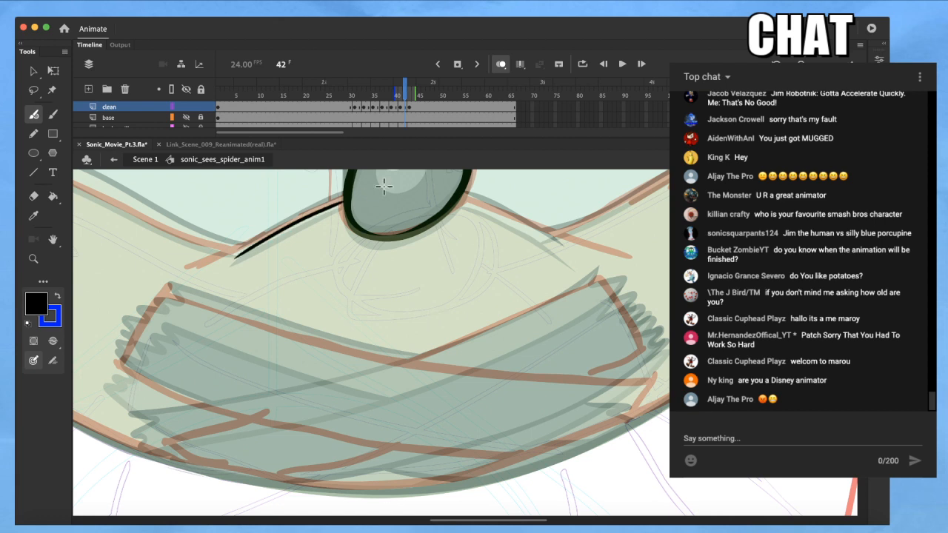
drag(235, 257, 385, 188)
key(q)
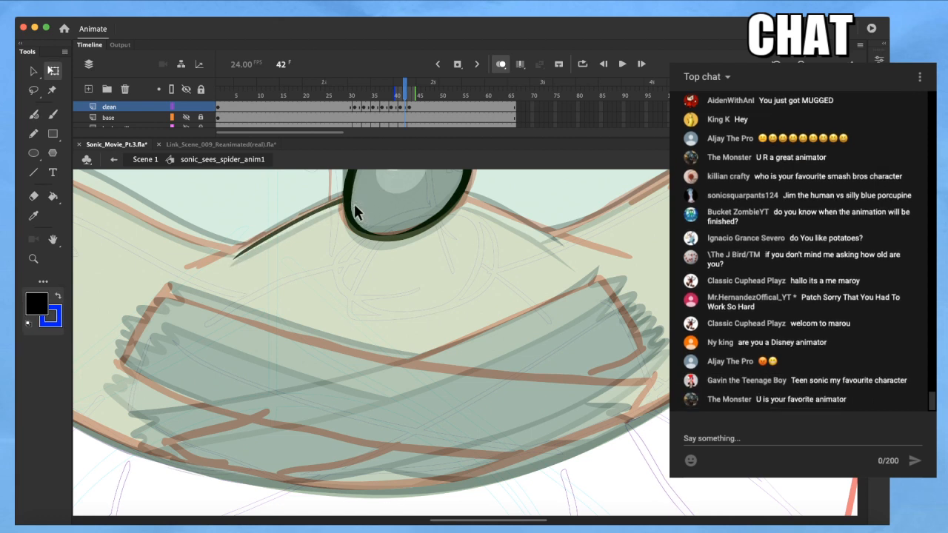
Paint the matching tapered muzzle line running down from the nose's right side
scroll(437, 222, right, 5)
key(b)
drag(424, 299, 276, 404)
mouse_move(324, 362)
mouse_down()
mouse_move(264, 320)
mouse_move(190, 297)
mouse_move(192, 320)
mouse_move(304, 345)
mouse_up()
key(a)
scroll(163, 314, down, 3)
drag(256, 273, 337, 421)
drag(325, 369, 433, 242)
drag(423, 347, 392, 266)
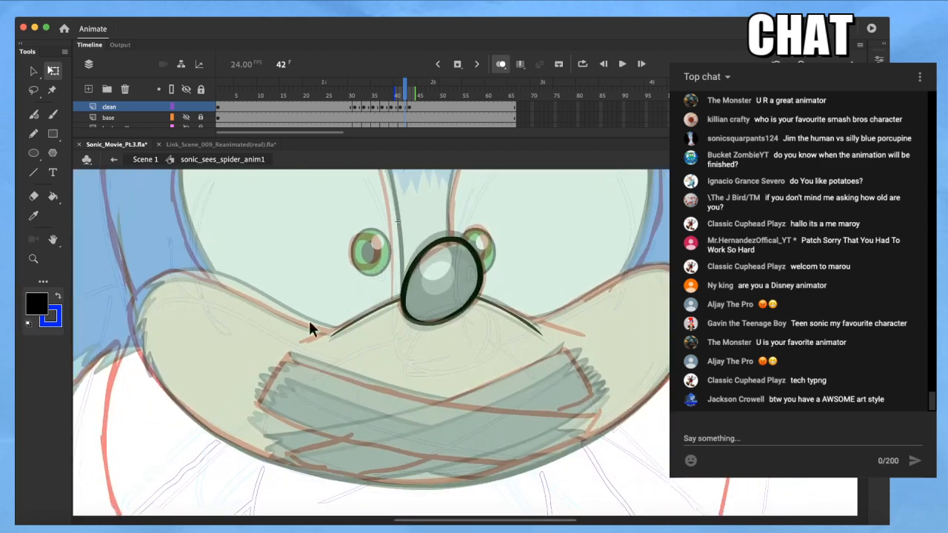
Paint the left cheek's upper outline from the muzzle line out to the edge, including its fur tufts
scroll(244, 322, up, 3)
drag(270, 344, 316, 351)
key(b)
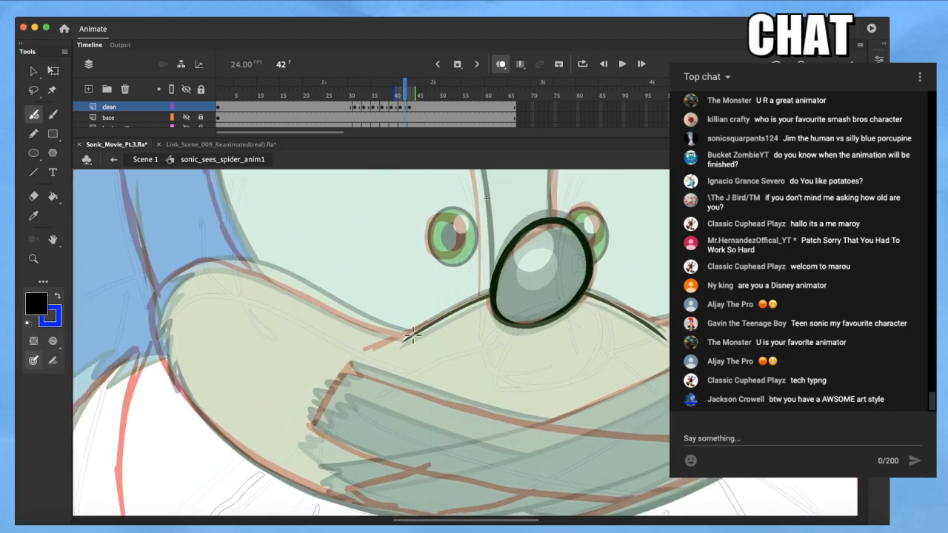
mouse_move(375, 328)
mouse_down()
mouse_move(246, 269)
mouse_move(208, 267)
mouse_move(167, 296)
mouse_up()
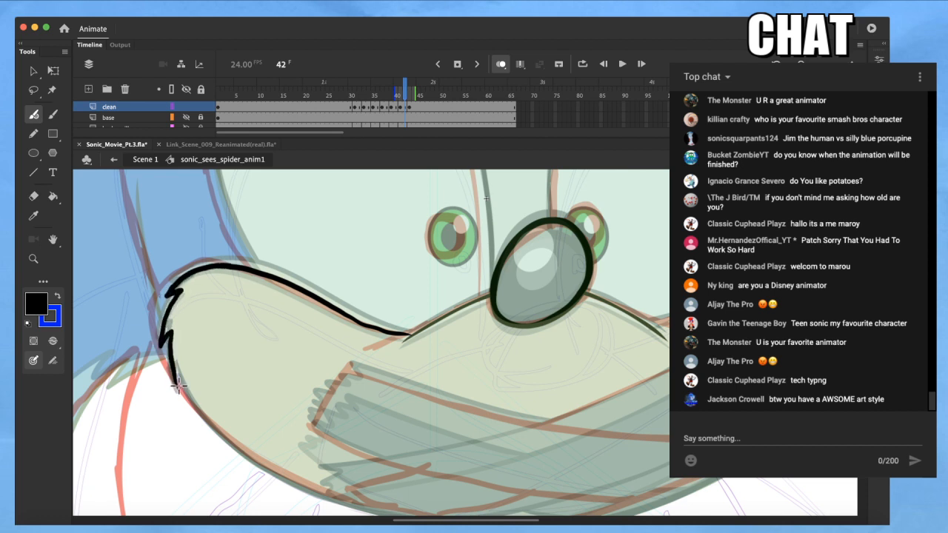
drag(191, 400, 204, 416)
Paint the right cheek's upper outline from its outer curve in to the muzzle line beside the nose
drag(218, 369, 144, 313)
mouse_move(610, 378)
mouse_down()
mouse_move(516, 404)
mouse_move(461, 397)
mouse_up()
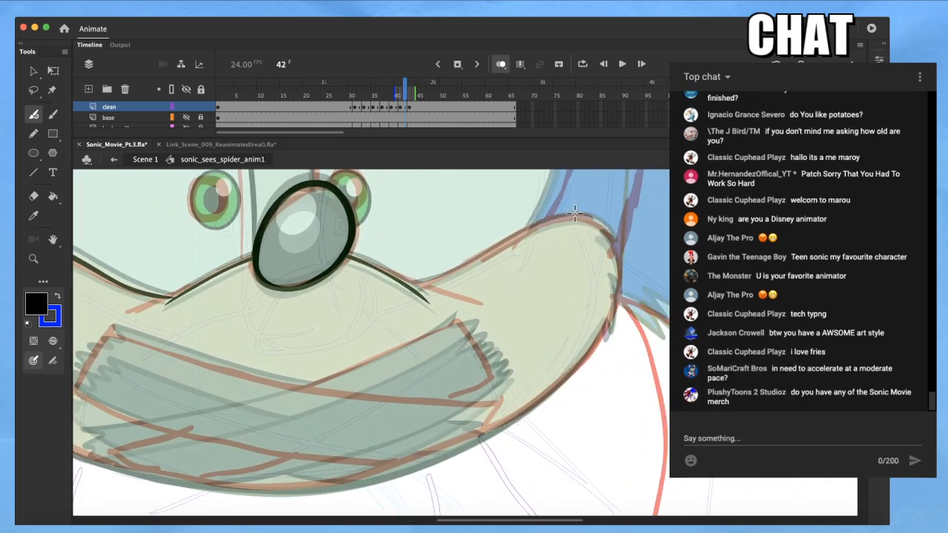
mouse_move(615, 241)
mouse_down()
mouse_move(575, 218)
mouse_move(494, 252)
mouse_up()
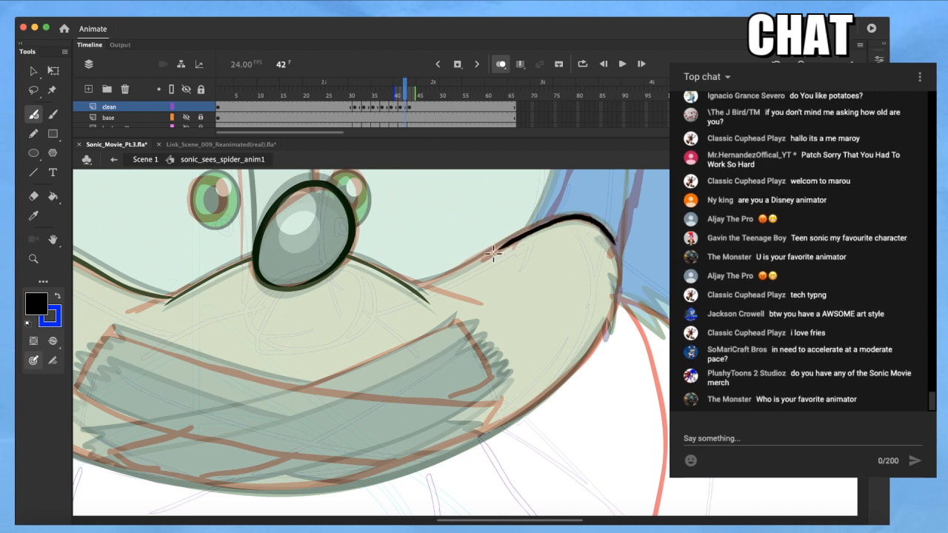
drag(447, 278, 460, 268)
key(q)
key(b)
key(q)
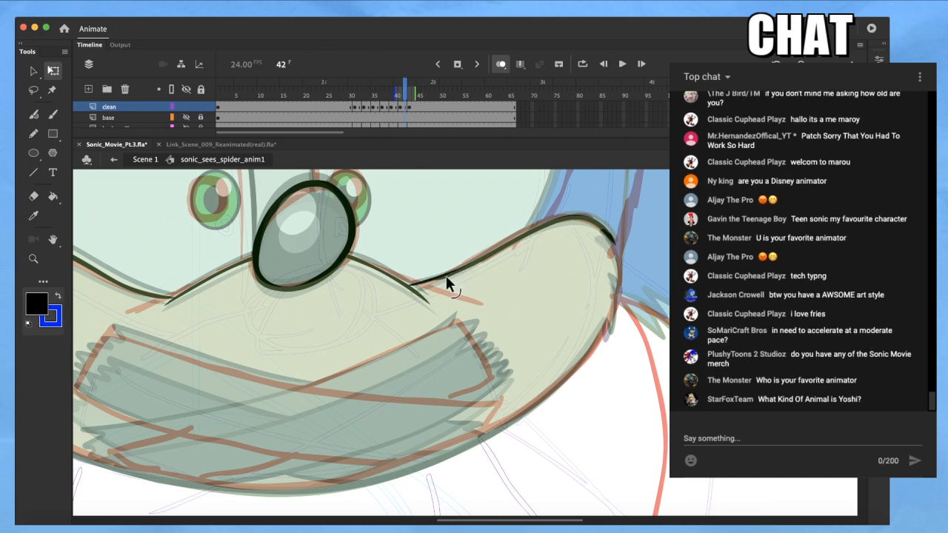
key(b)
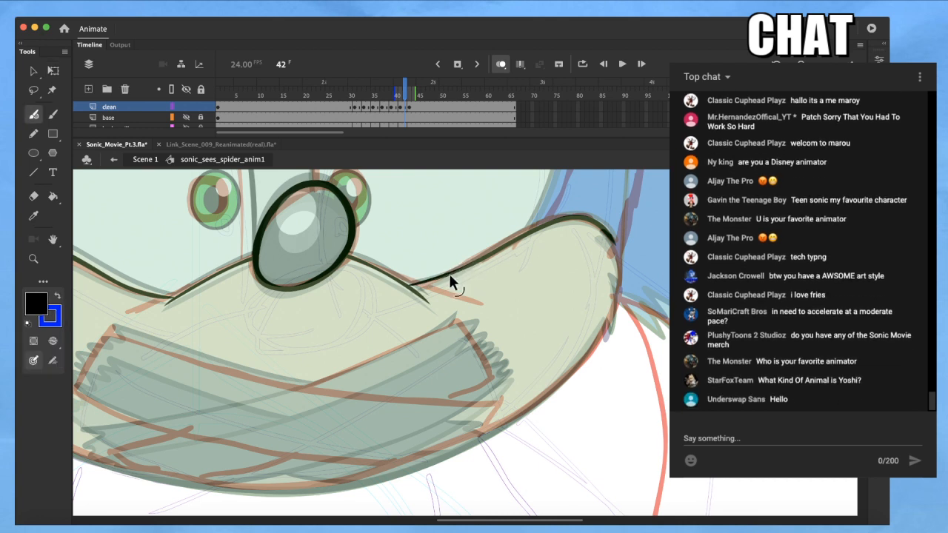
Select the outer end of the right cheek's upper line and pull its tip slightly outward
key(q)
drag(627, 202, 552, 265)
drag(618, 246, 621, 248)
click(630, 256)
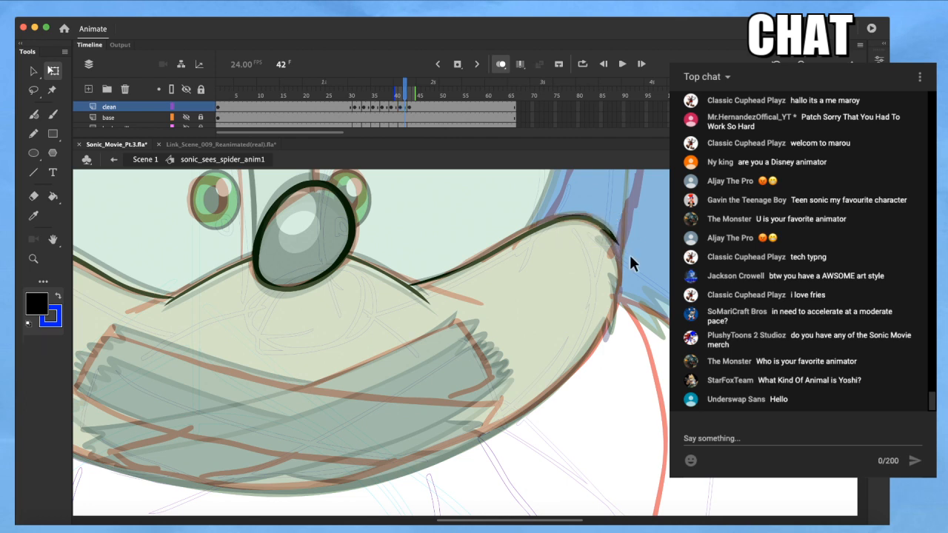
Paint the jagged fur tufts down the outer edge of the right cheek
key(b)
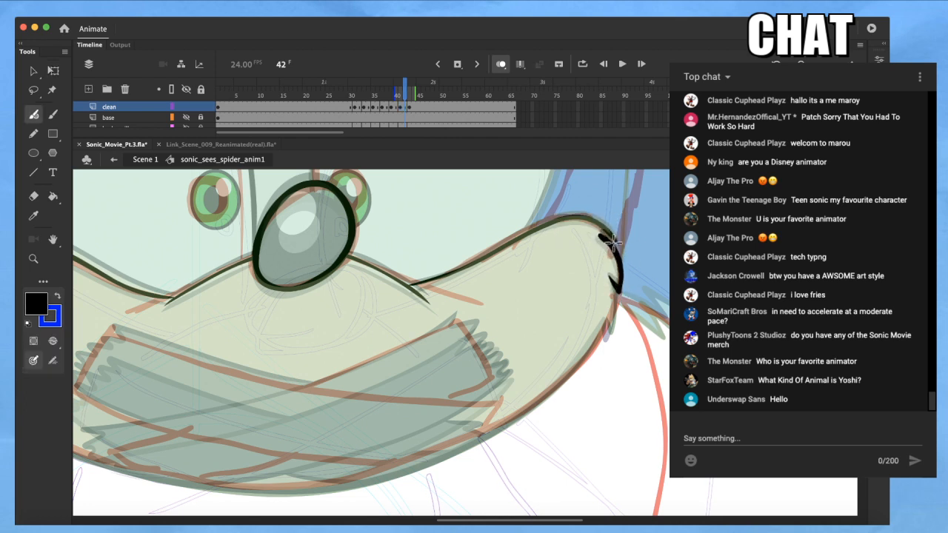
drag(611, 237, 617, 245)
mouse_move(612, 278)
mouse_down()
mouse_move(608, 335)
mouse_move(625, 317)
mouse_up()
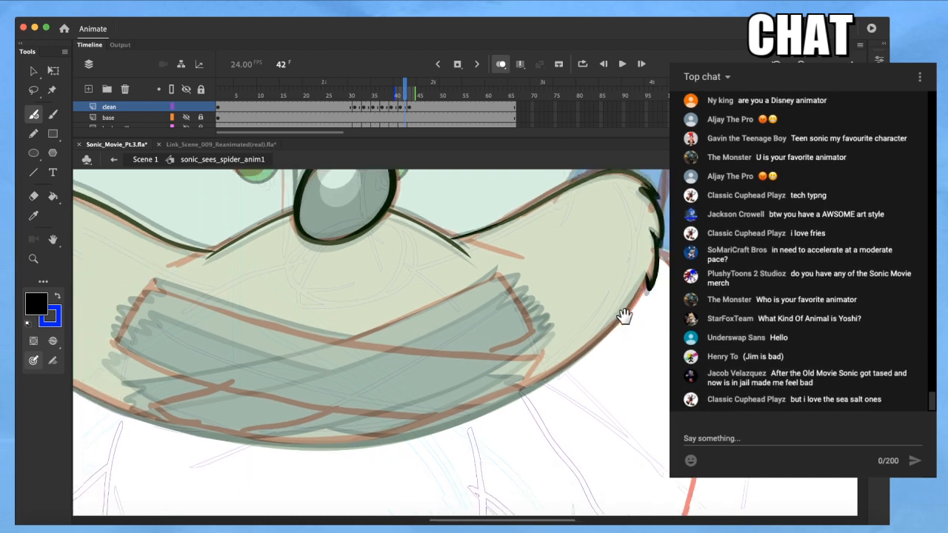
mouse_move(646, 274)
mouse_down()
mouse_move(622, 315)
mouse_move(573, 359)
mouse_move(479, 412)
mouse_move(357, 441)
mouse_move(282, 440)
mouse_up()
drag(337, 450, 423, 430)
key(super+z)
drag(600, 419, 615, 447)
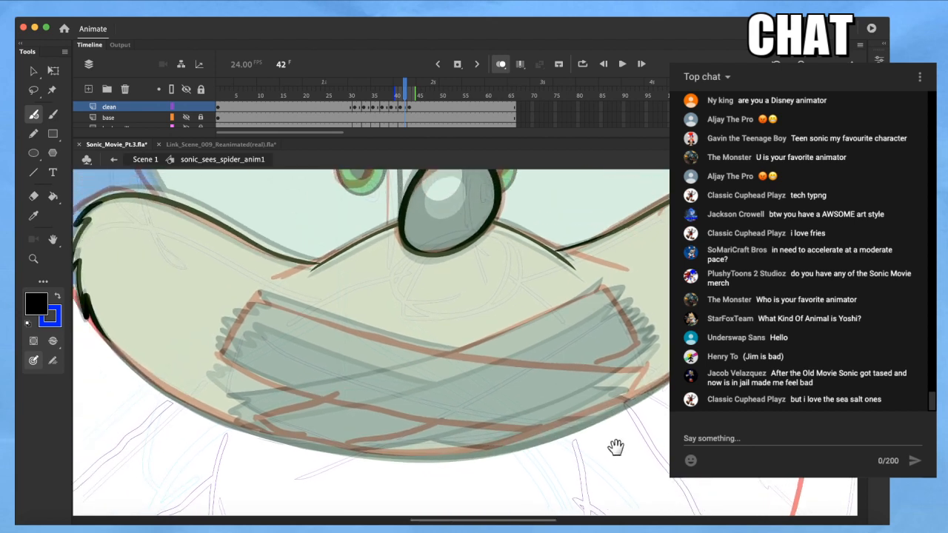
Hide the rough red sketch by turning off the char1 layer's visibility
scroll(265, 104, down, 1)
scroll(194, 120, down, 1)
click(186, 119)
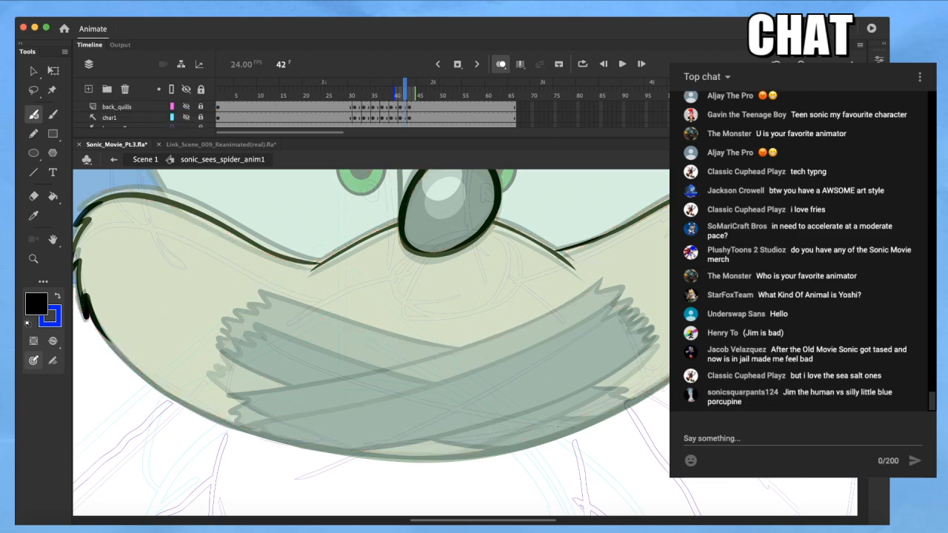
scroll(465, 342, up, 2)
scroll(465, 342, left, 3)
scroll(553, 193, down, 3)
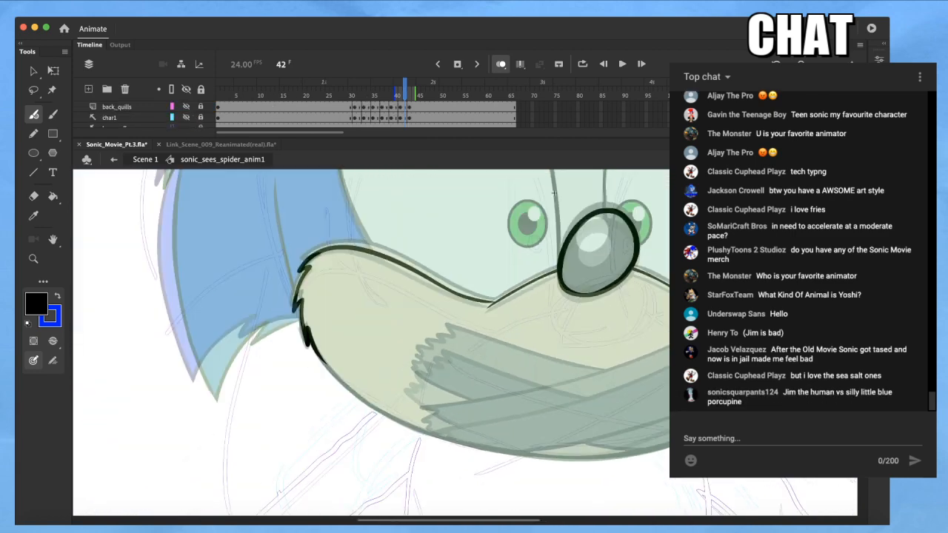
Paint the muzzle's bottom outline in black, connecting the right cheek tufts to the left cheek tufts
drag(741, 409, 631, 419)
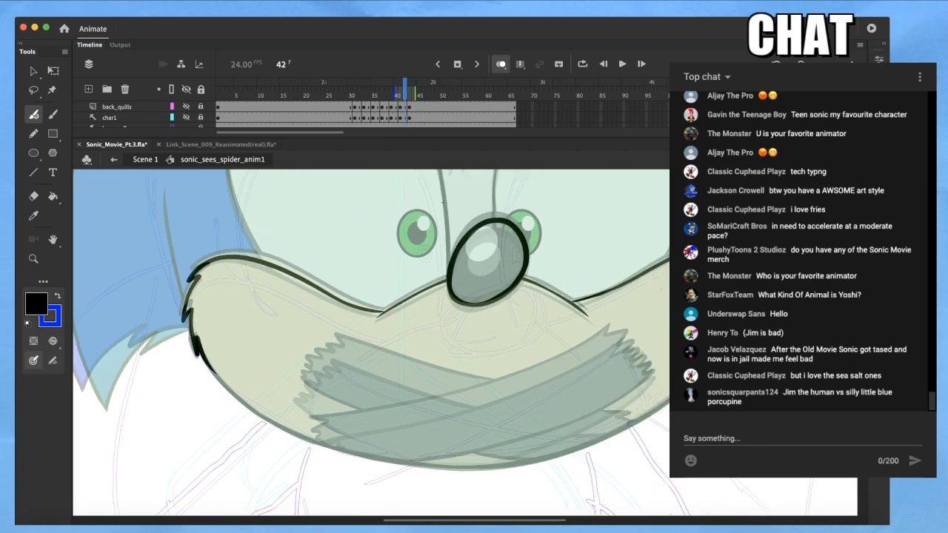
drag(677, 392, 626, 420)
key(super+z)
drag(688, 375, 598, 325)
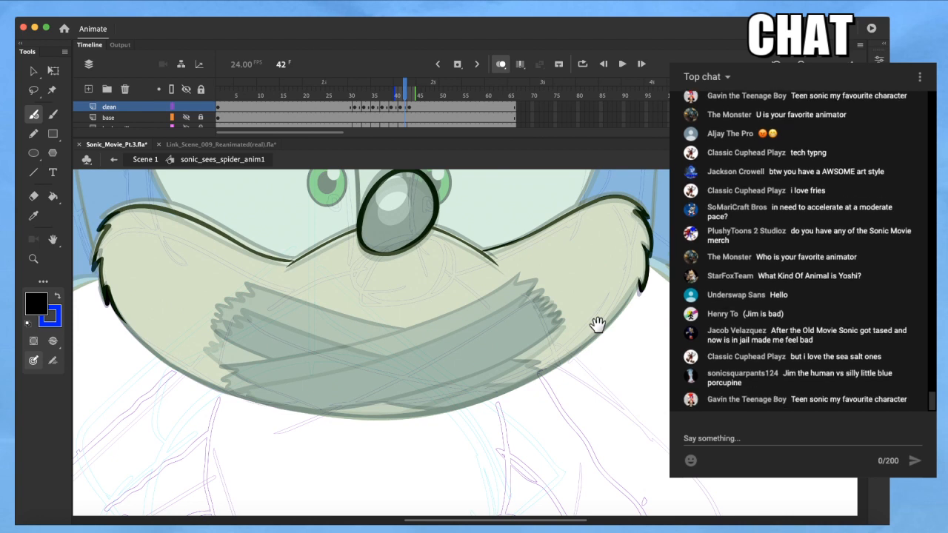
scroll(598, 325, up, 2)
drag(619, 334, 721, 317)
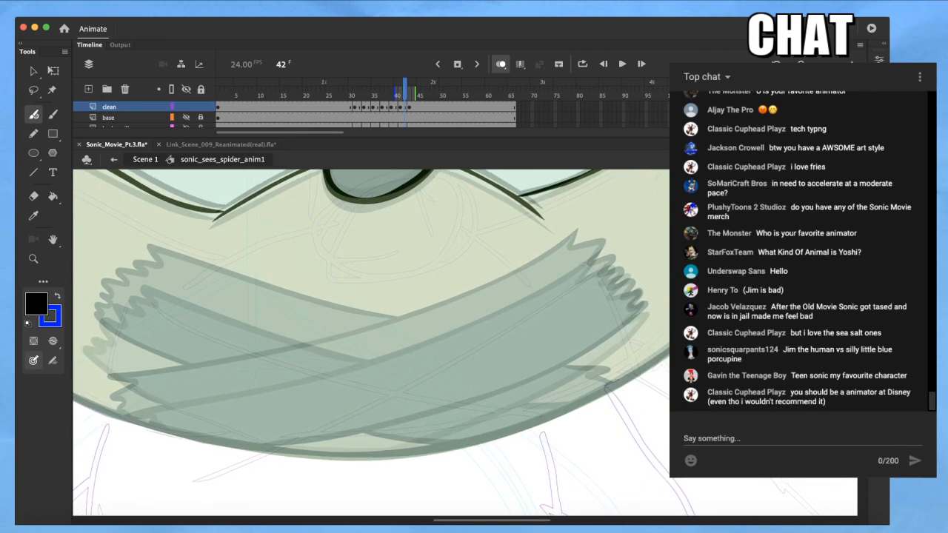
mouse_move(672, 345)
mouse_down()
mouse_move(530, 423)
mouse_move(348, 456)
mouse_up()
mouse_move(287, 451)
mouse_down()
mouse_move(199, 440)
mouse_move(88, 404)
mouse_up()
drag(252, 390, 512, 433)
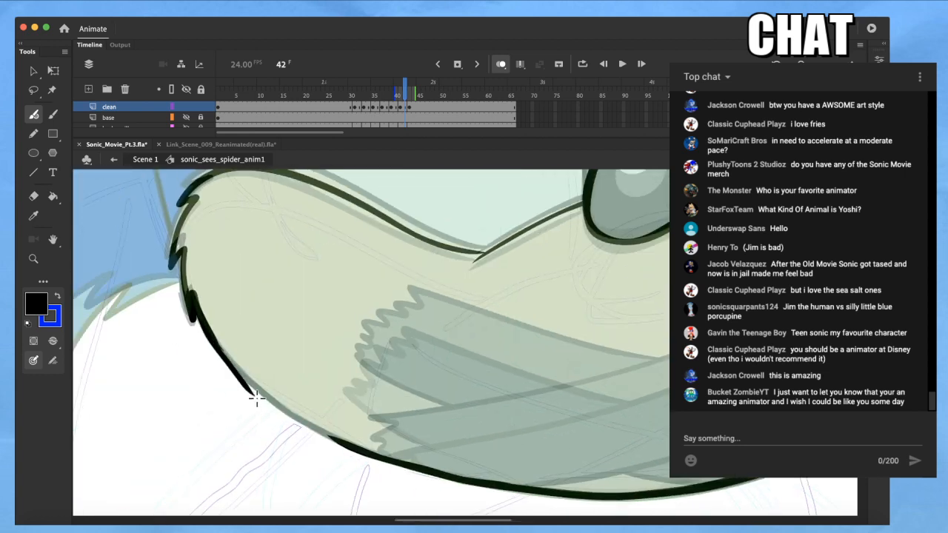
mouse_move(219, 343)
mouse_down()
mouse_move(297, 421)
mouse_move(359, 454)
mouse_up()
Smooth the lower left part of the muzzle outline where the strokes meet
key(q)
click(359, 454)
key(v)
click(34, 341)
click(34, 341)
click(33, 341)
click(319, 435)
drag(326, 428, 351, 450)
Select the muzzle's full bottom outline and touch up its curve
drag(521, 474, 292, 335)
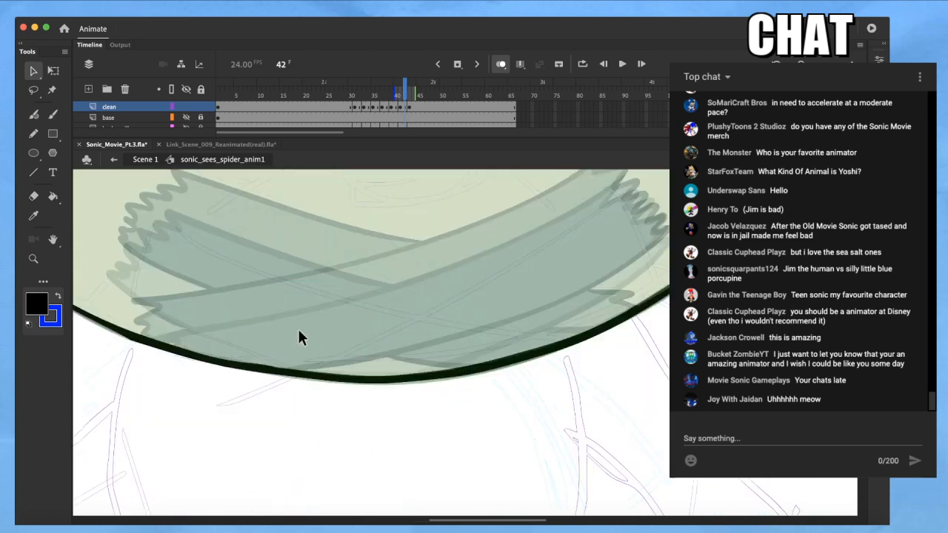
scroll(294, 329, down, 2)
drag(415, 291, 435, 346)
drag(590, 315, 548, 389)
click(317, 413)
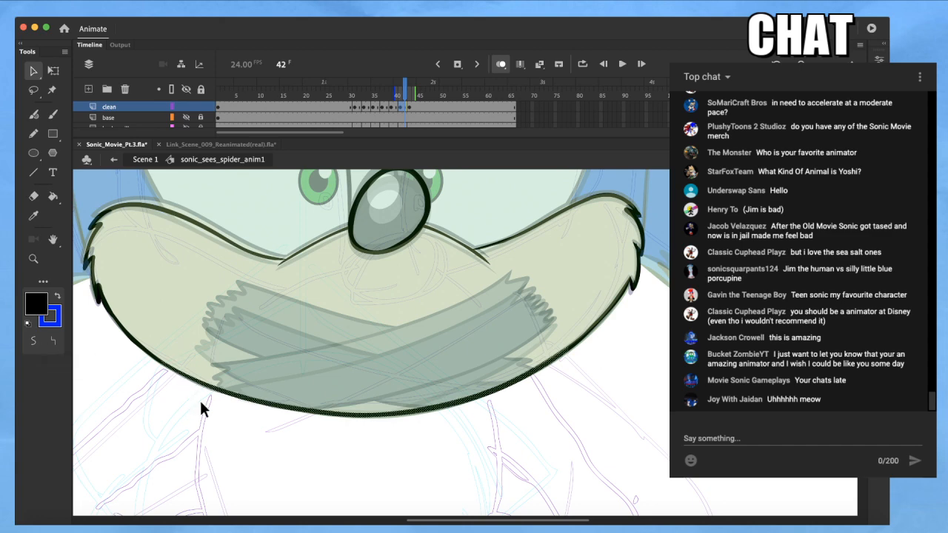
drag(396, 443, 393, 454)
scroll(385, 463, up, 5)
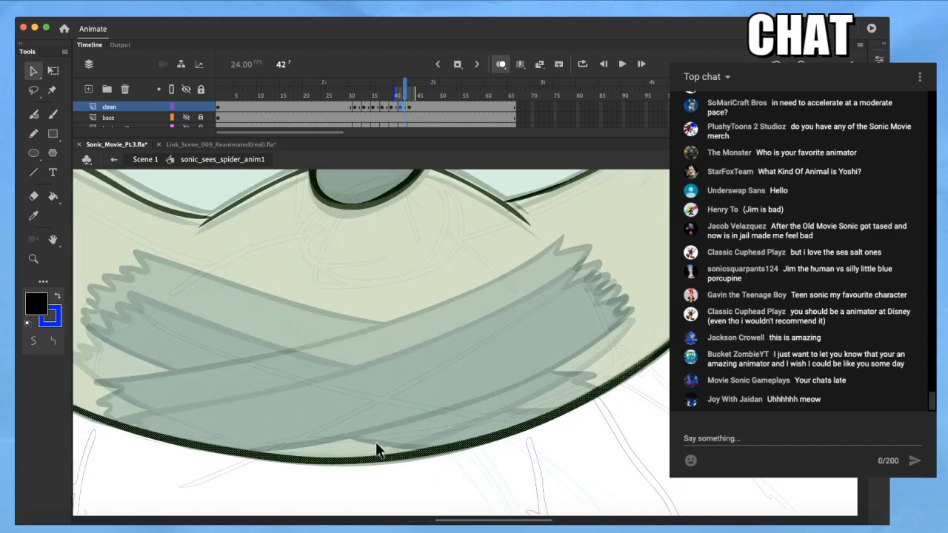
drag(383, 461, 402, 391)
drag(338, 419, 368, 416)
Paint the upper edge and both jagged ends of the front tape strip across the muzzle
key(b)
mouse_move(642, 276)
mouse_down()
mouse_move(574, 328)
mouse_move(491, 362)
mouse_move(305, 415)
mouse_move(197, 430)
mouse_move(191, 460)
mouse_up()
mouse_move(641, 281)
mouse_down()
mouse_move(666, 336)
mouse_move(614, 406)
mouse_up()
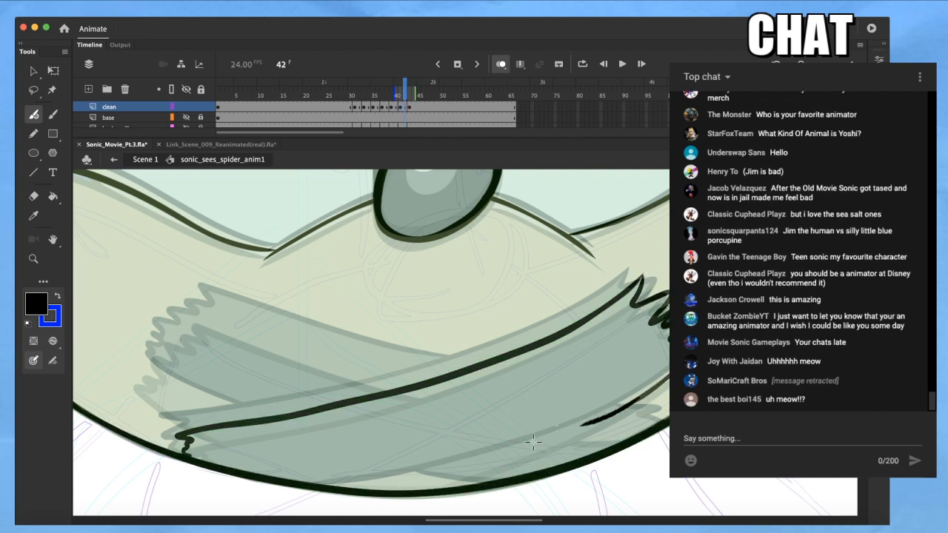
Paint the front tape strip's lower edge, redoing faulty strokes, and add the short tape edge beneath its right end
mouse_move(342, 489)
mouse_down()
mouse_move(417, 478)
mouse_move(581, 415)
mouse_up()
key(super+z)
mouse_move(634, 403)
mouse_down()
mouse_move(410, 491)
mouse_move(381, 498)
mouse_move(644, 390)
mouse_move(436, 480)
mouse_move(341, 491)
mouse_move(420, 486)
mouse_move(641, 399)
mouse_up()
key(super+z)
key(super+z)
key(super+z)
key(super+z)
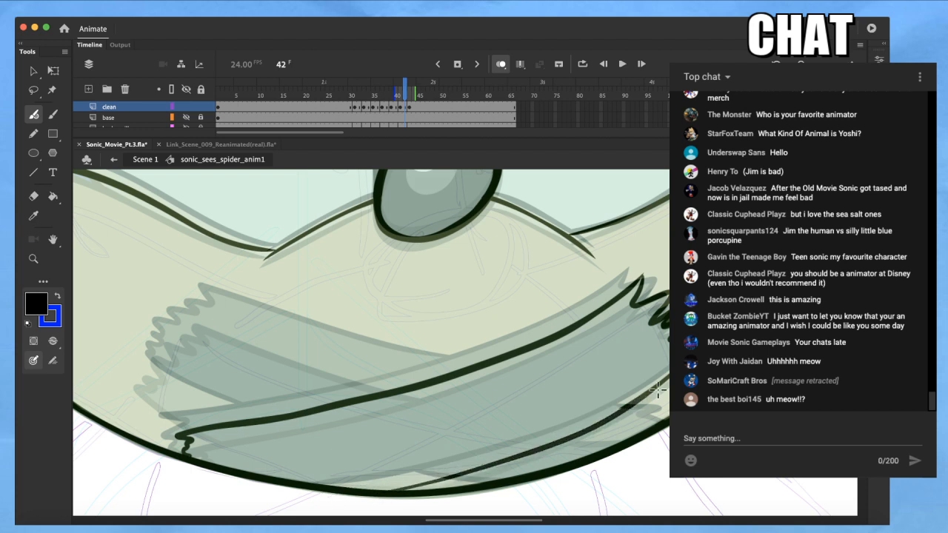
drag(595, 428, 657, 430)
Paint the upper edge, jagged left end and lower edge of the back tape strip
mouse_move(431, 376)
mouse_down()
mouse_move(231, 322)
mouse_move(168, 330)
mouse_move(143, 375)
mouse_move(208, 409)
mouse_up()
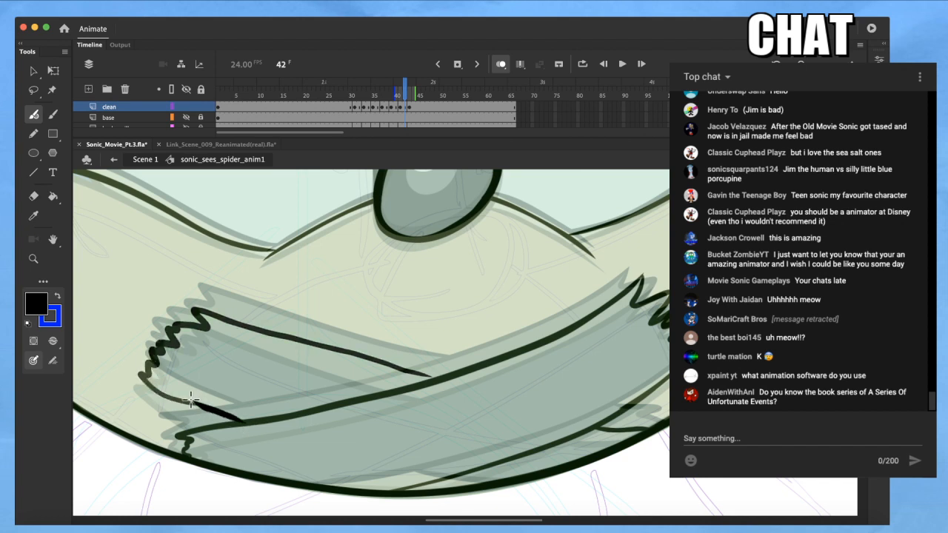
mouse_move(143, 376)
mouse_down()
mouse_move(273, 433)
mouse_move(199, 410)
mouse_move(135, 369)
mouse_up()
key(super+z)
key(super+z)
mouse_move(262, 435)
mouse_down()
mouse_move(175, 402)
mouse_move(132, 370)
mouse_up()
key(q)
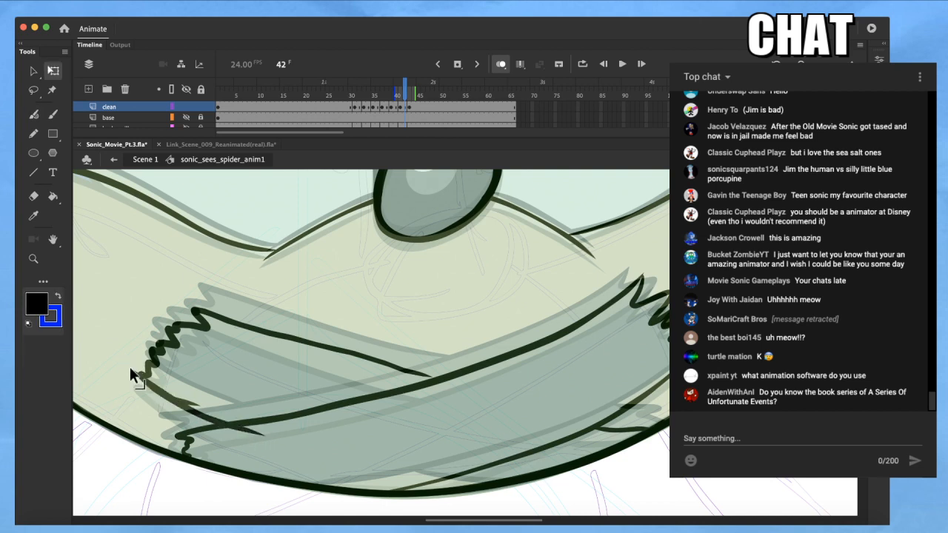
Bend the back tape strip's lower edge into a cleaner line and delete its overshoot past the front strip
drag(198, 408, 253, 373)
drag(215, 402, 224, 423)
key(super+z)
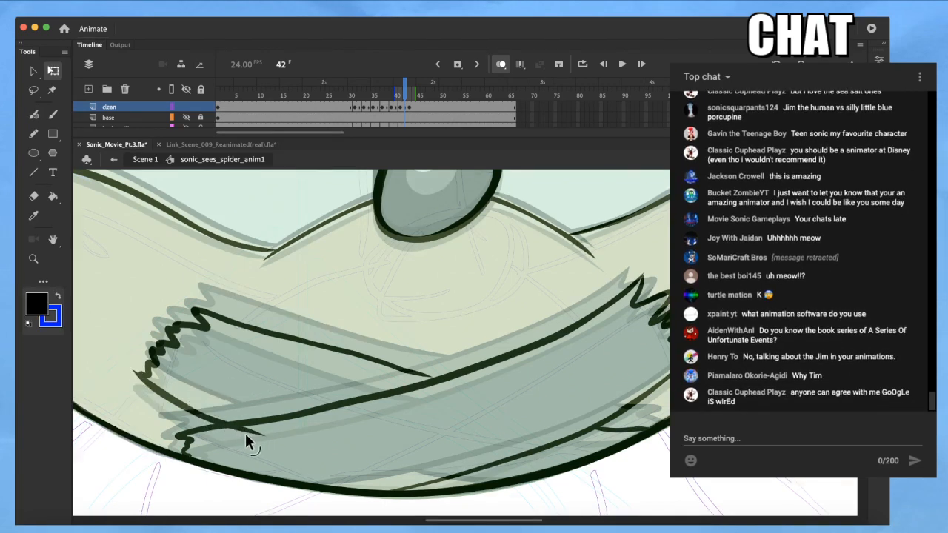
drag(282, 428, 327, 476)
drag(254, 427, 334, 482)
key(Delete)
Try to stretch and bend the right part of the back tape strip's upper edge toward the front strip
click(306, 342)
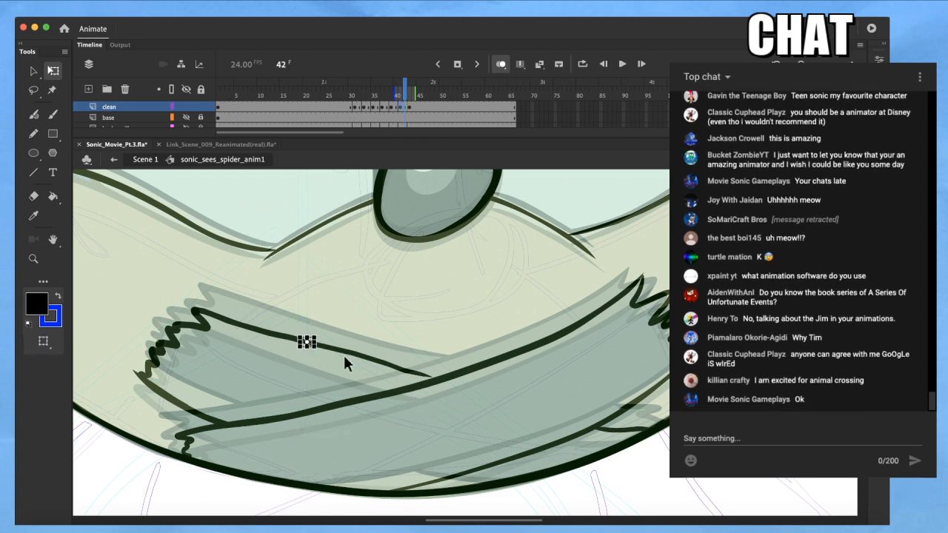
key(v)
key(q)
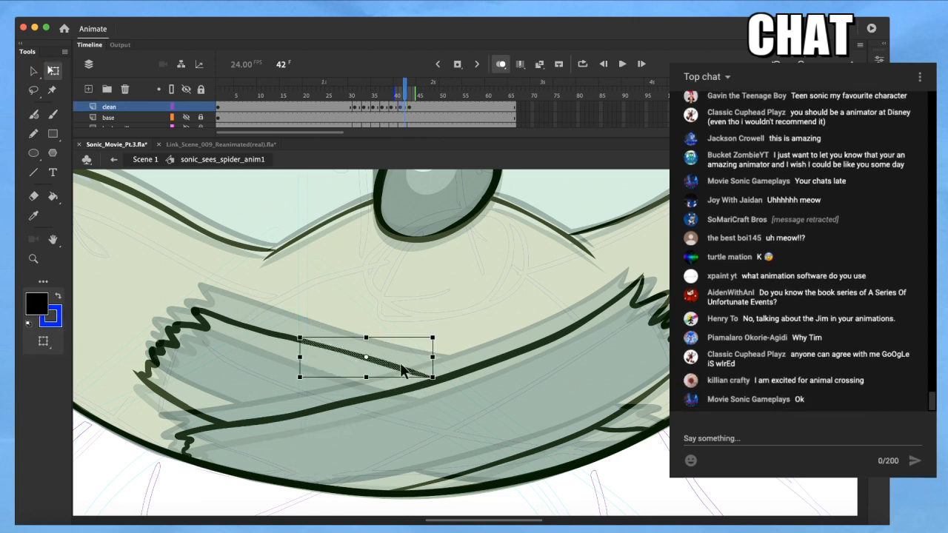
drag(434, 366, 448, 367)
click(540, 391)
drag(345, 356, 347, 363)
key(super+z)
drag(223, 324, 222, 324)
key(super+z)
key(super+z)
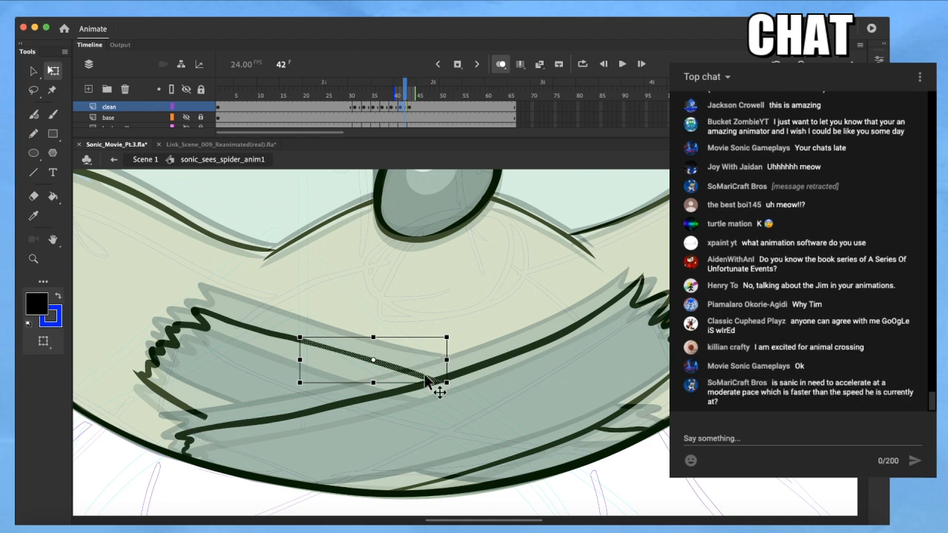
Delete all the line work of the back tape strip on the left
key(Delete)
click(257, 329)
key(Delete)
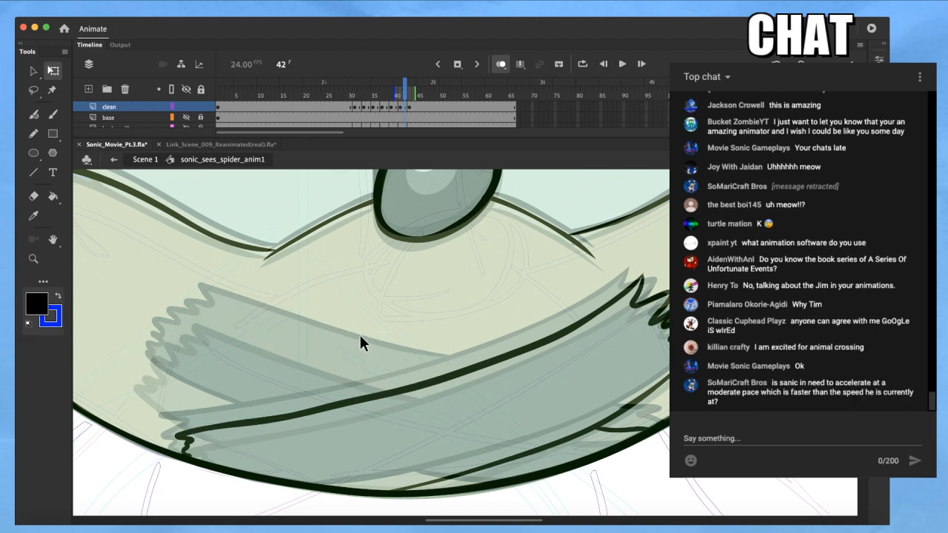
Repaint the back tape strip's upper edge from the front strip to its left corner
key(b)
mouse_move(445, 375)
mouse_down()
mouse_move(199, 305)
mouse_move(210, 324)
mouse_up()
drag(436, 98, 404, 109)
key(q)
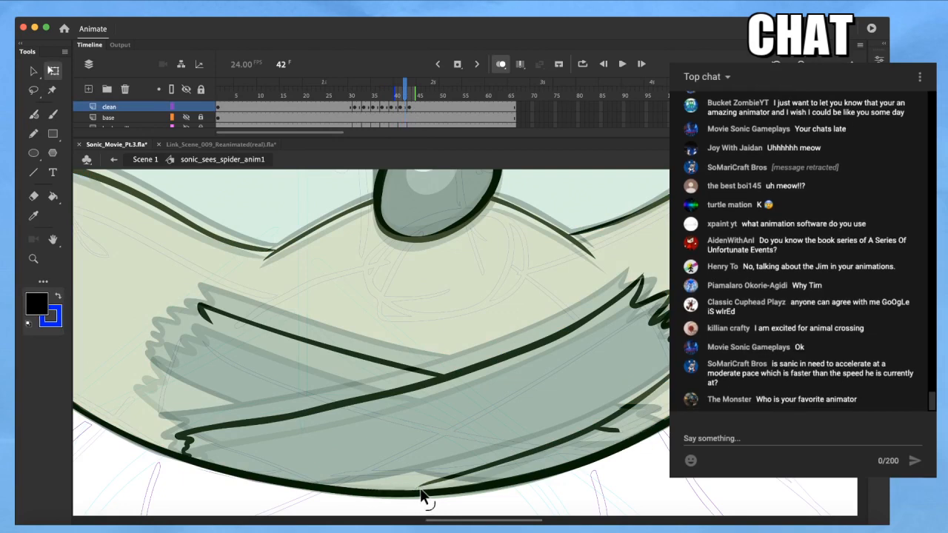
Delete all the line work of the crossed tape strips on the muzzle
key(e)
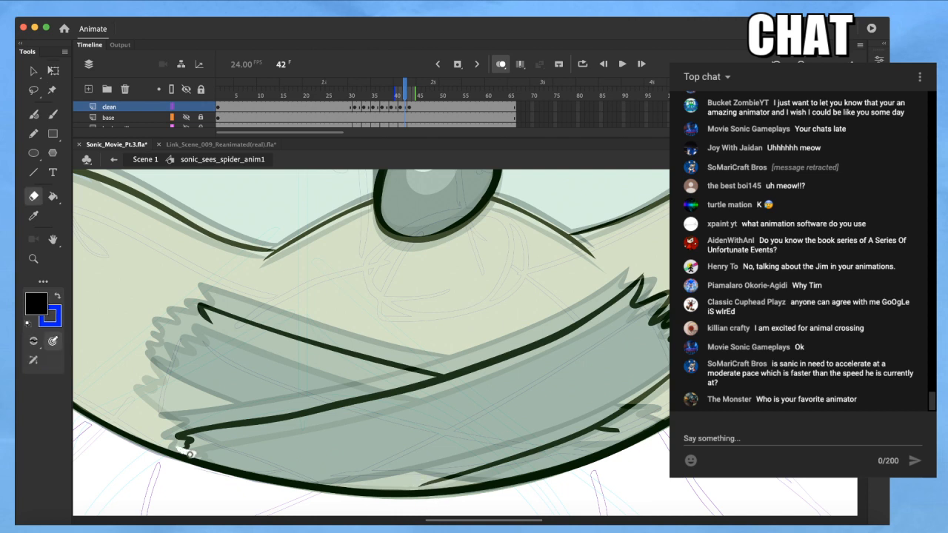
key(q)
click(183, 450)
key(Delete)
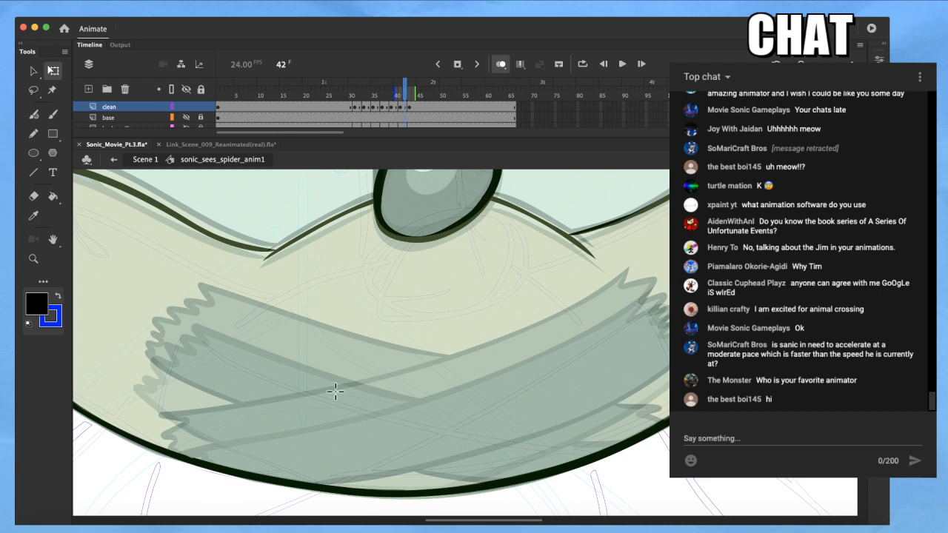
Paint the front tape strip's upper edge from its upper right corner down to the left, ending in the jagged left end
key(b)
drag(351, 361, 316, 391)
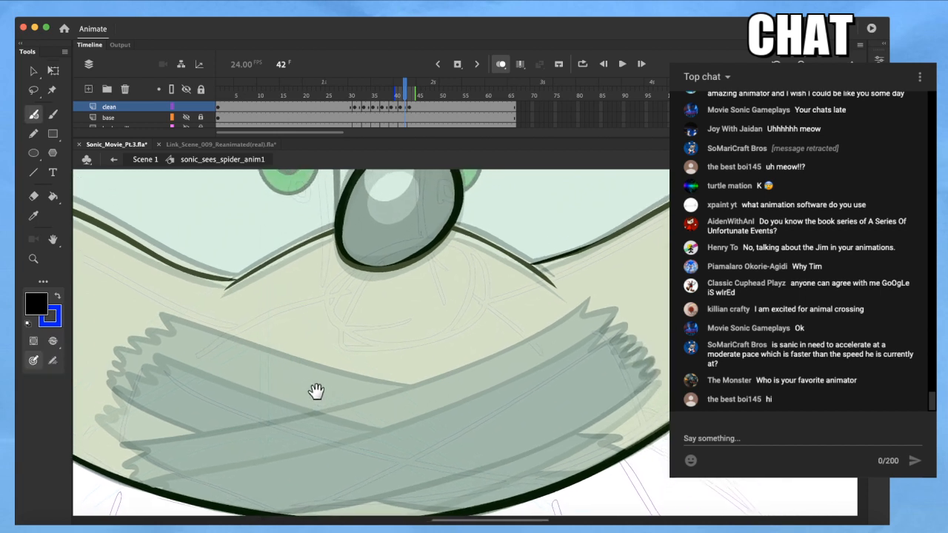
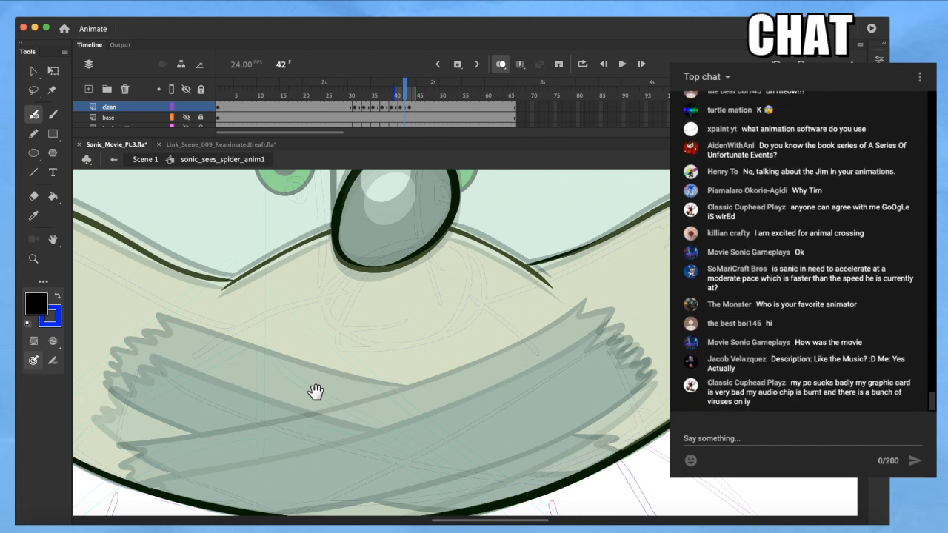
mouse_move(591, 305)
mouse_down()
mouse_move(551, 337)
mouse_move(430, 395)
mouse_move(309, 427)
mouse_move(112, 449)
mouse_move(137, 486)
mouse_up()
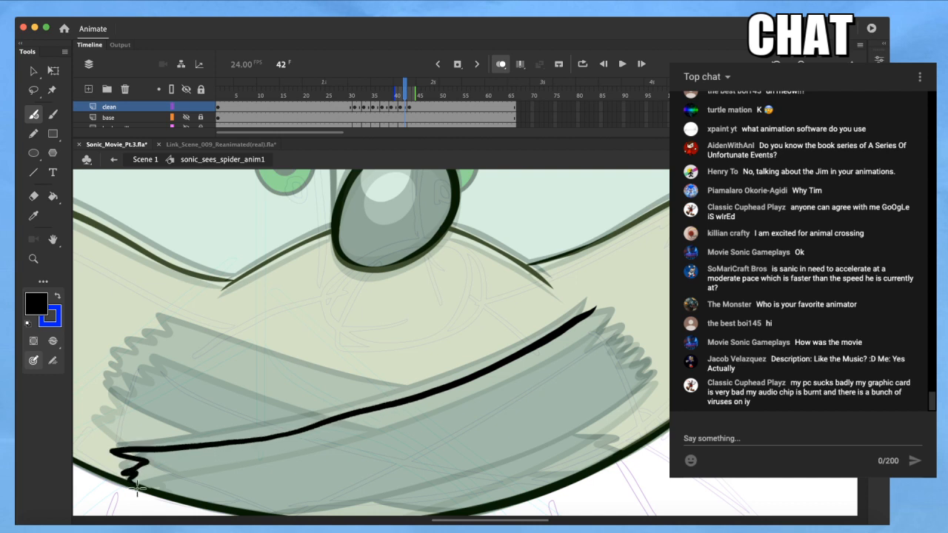
Smooth the front tape strip's upper edge and bend its middle into an even curve
key(q)
drag(175, 396, 187, 462)
click(187, 461)
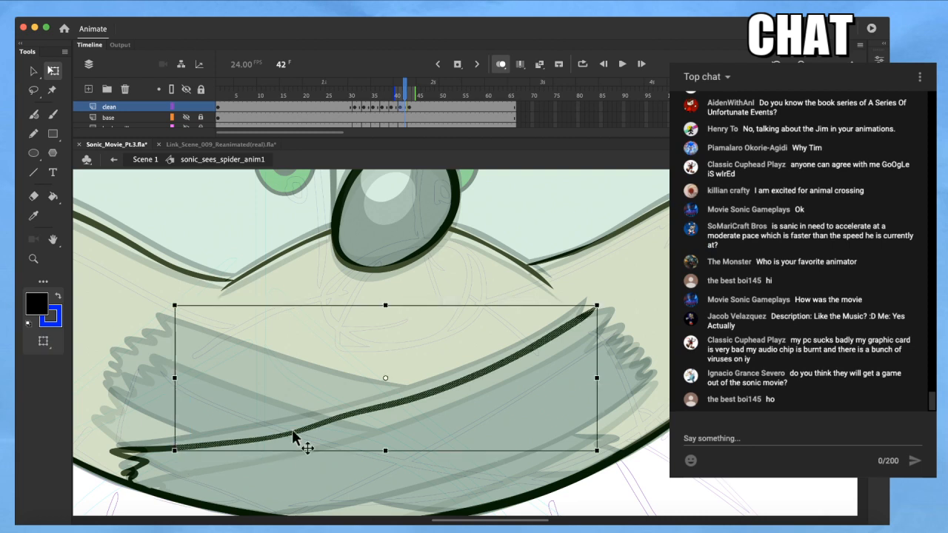
key(v)
click(34, 341)
click(34, 342)
click(373, 399)
drag(373, 412, 370, 415)
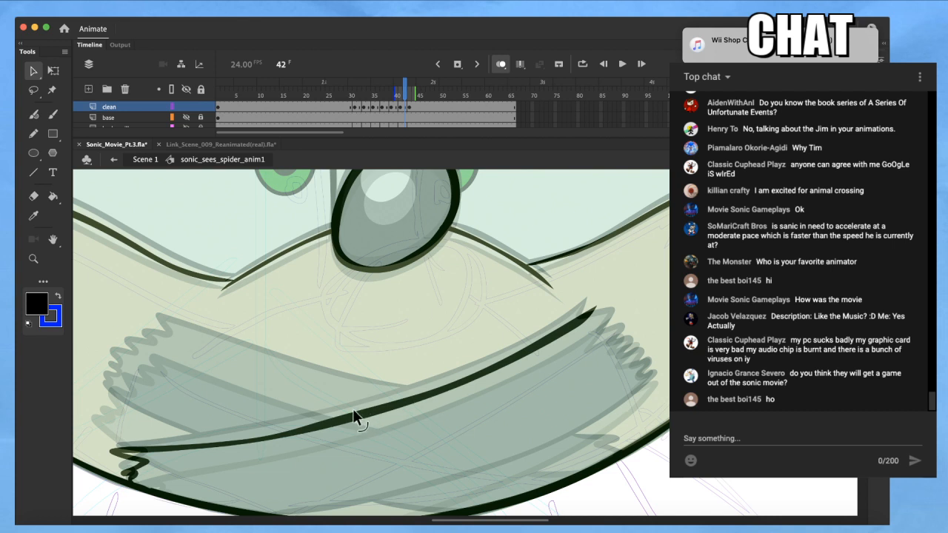
Paint the jagged torn right end of the front tape strip
key(b)
key(space)
drag(474, 405, 447, 403)
mouse_move(564, 304)
mouse_down()
mouse_move(553, 330)
mouse_move(577, 326)
mouse_move(607, 338)
mouse_move(621, 378)
mouse_up()
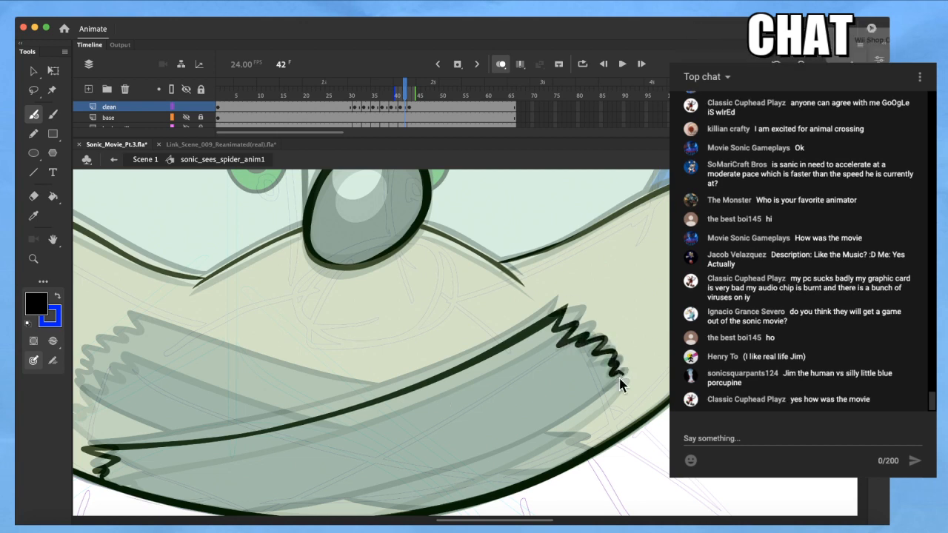
Paint the front tape strip's lower edge from the torn right end to the chin outline and clean up the line
drag(378, 486, 408, 448)
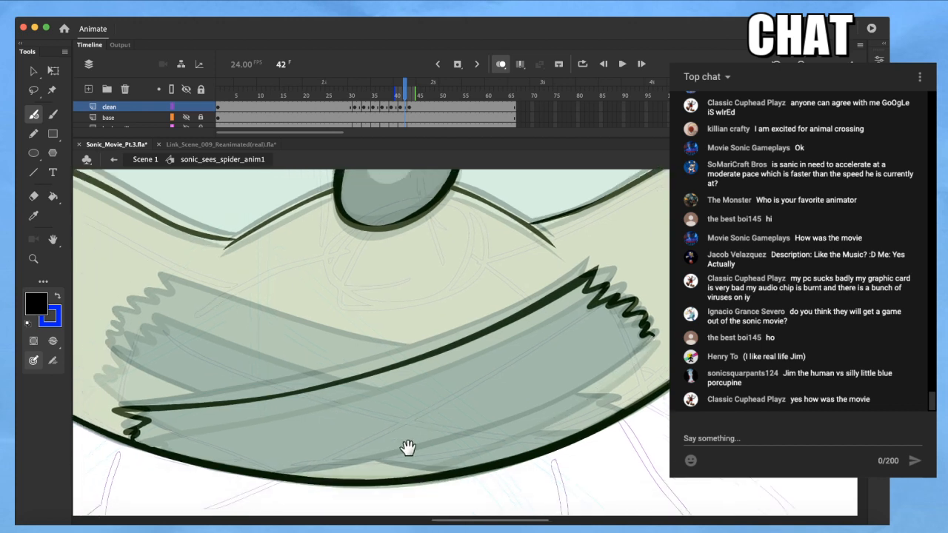
mouse_move(643, 334)
mouse_down()
mouse_move(655, 352)
mouse_move(506, 431)
mouse_move(382, 468)
mouse_move(289, 480)
mouse_up()
key(a)
mouse_move(357, 478)
mouse_down()
mouse_move(348, 487)
mouse_move(340, 474)
mouse_move(304, 476)
mouse_up()
drag(536, 406, 540, 430)
drag(619, 370, 664, 378)
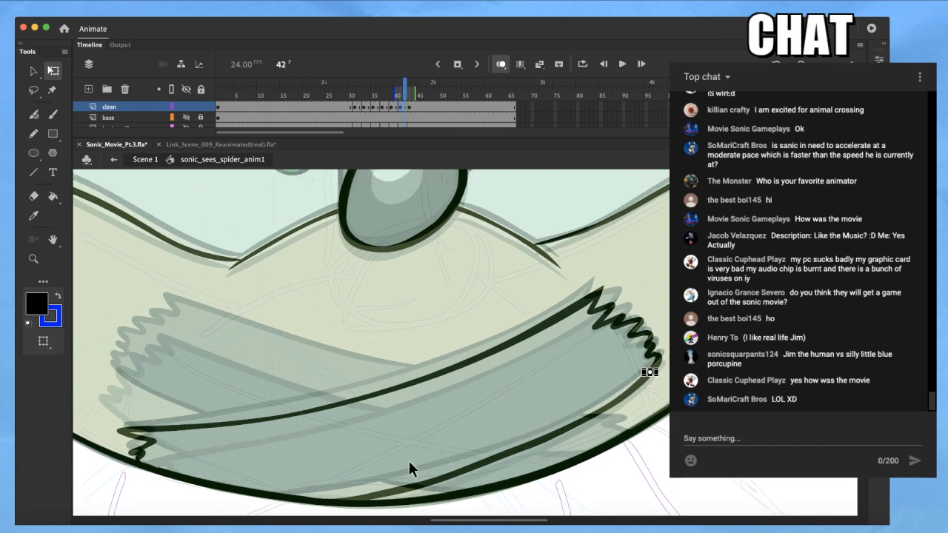
click(393, 501)
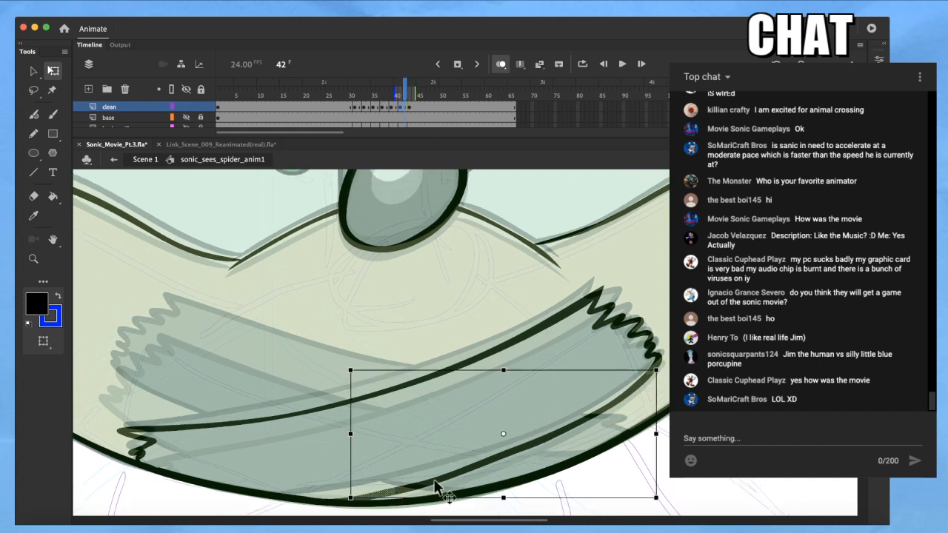
key(v)
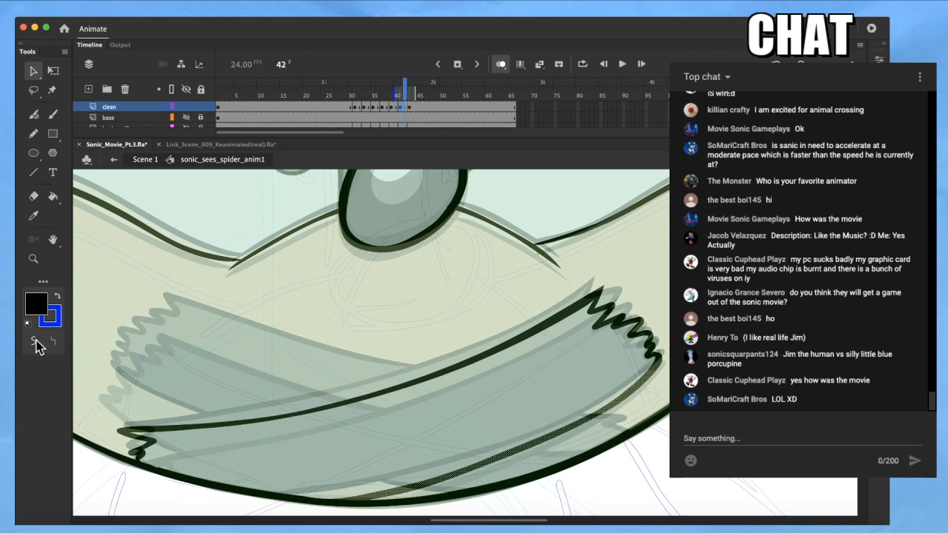
Paint the visible parts of the back tape strip: its short right end below the front strip and its left part with the torn end
key(b)
drag(567, 430, 606, 446)
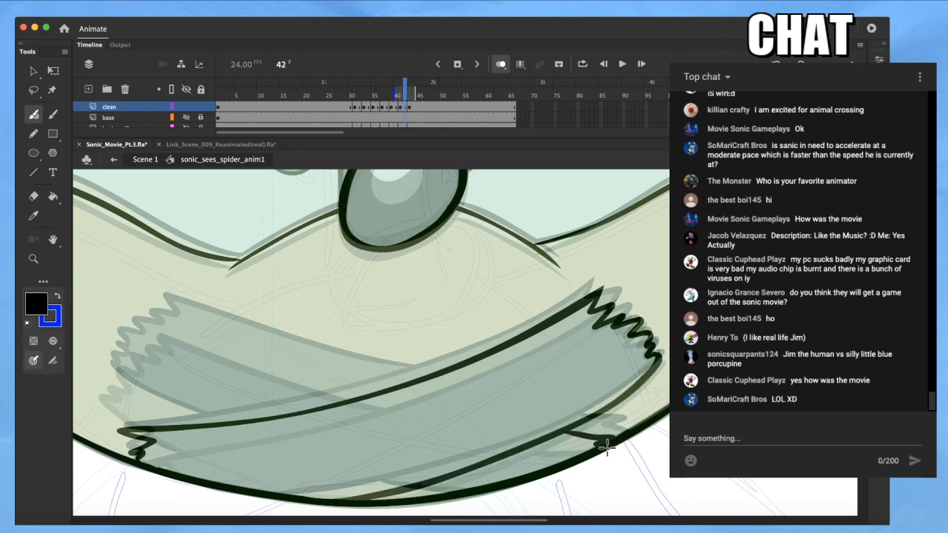
drag(410, 492, 437, 495)
mouse_move(409, 383)
mouse_down()
mouse_move(333, 371)
mouse_move(164, 311)
mouse_move(170, 324)
mouse_move(150, 325)
mouse_move(154, 338)
mouse_move(135, 333)
mouse_move(143, 346)
mouse_move(118, 339)
mouse_move(126, 363)
mouse_move(109, 369)
mouse_move(137, 397)
mouse_up()
drag(191, 421, 105, 370)
Try to paint the left eye's outer outline from its top down to the muzzle
scroll(394, 339, down, 5)
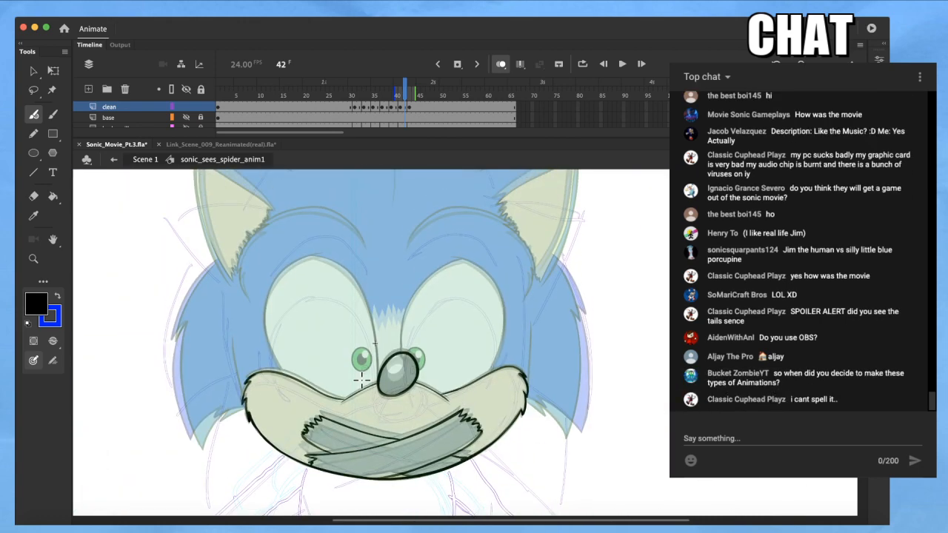
scroll(368, 376, up, 4)
scroll(408, 329, up, 3)
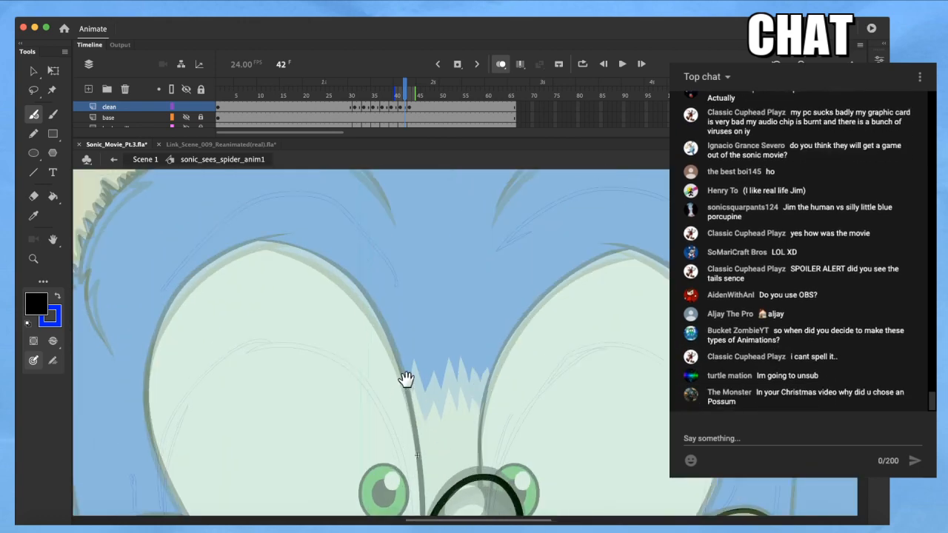
drag(401, 346, 421, 358)
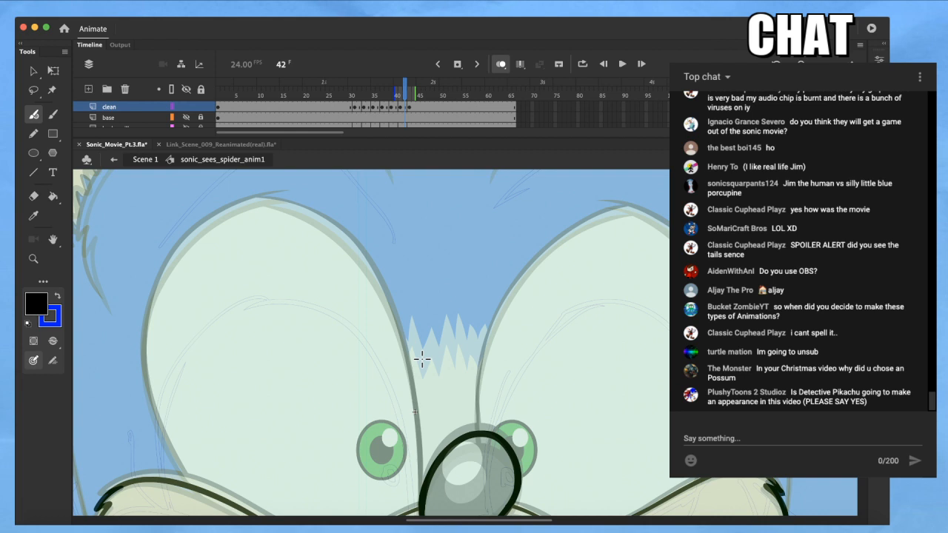
mouse_move(286, 196)
mouse_down()
mouse_move(236, 207)
mouse_move(183, 245)
mouse_move(161, 285)
mouse_up()
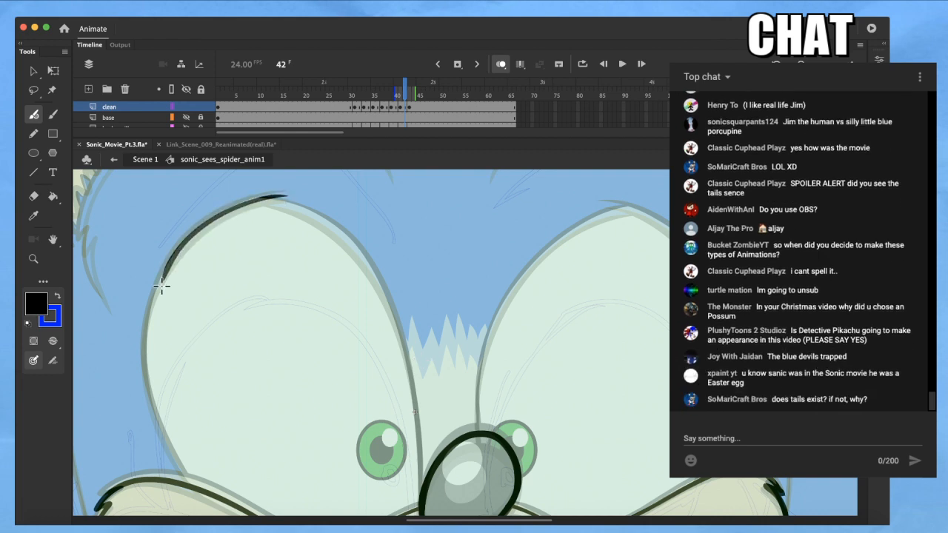
mouse_move(162, 285)
mouse_down()
mouse_move(144, 320)
mouse_move(145, 373)
mouse_move(181, 475)
mouse_up()
key(super+z)
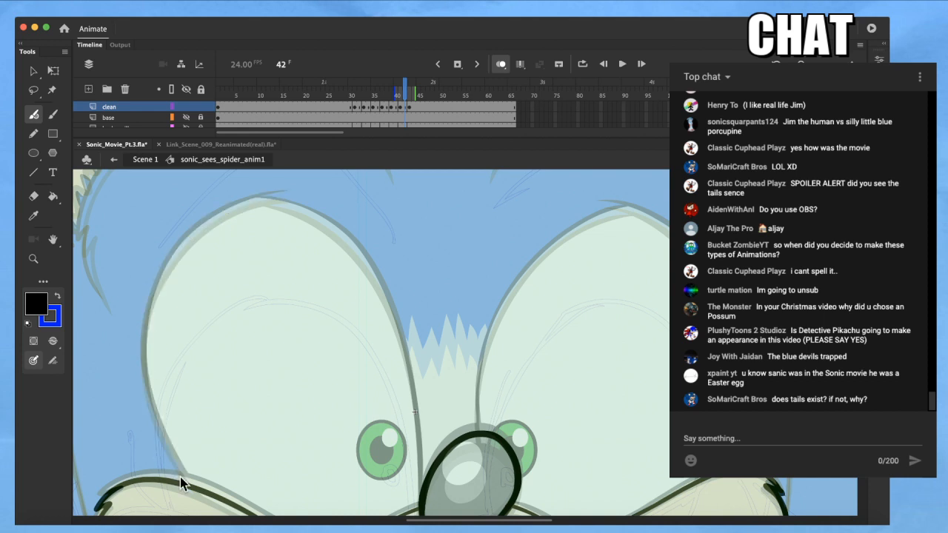
Paint the left eye's outer outline from its top down the outer side toward the muzzle
mouse_move(279, 195)
mouse_down()
mouse_move(221, 213)
mouse_move(175, 252)
mouse_up()
mouse_move(287, 196)
mouse_down()
mouse_move(225, 207)
mouse_move(156, 282)
mouse_move(144, 344)
mouse_move(165, 436)
mouse_up()
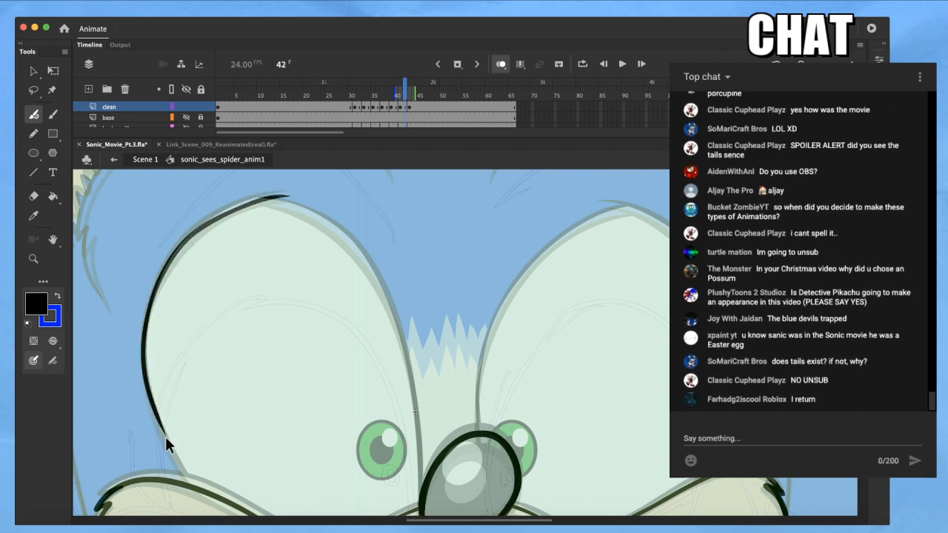
key(a)
key(b)
Extend the left eye's outer outline down to the muzzle line, redoing the stroke until it fits, and delete its overshoot
drag(151, 399, 204, 508)
key(super+z)
key(super+z)
key(super+z)
key(super+z)
drag(152, 401, 205, 507)
key(super+z)
drag(146, 373, 197, 483)
key(super+z)
drag(150, 388, 204, 499)
key(super+z)
drag(149, 383, 209, 507)
key(super+z)
drag(159, 420, 194, 485)
key(super+z)
drag(143, 370, 192, 485)
key(super+z)
drag(143, 369, 191, 485)
key(super+z)
key(q)
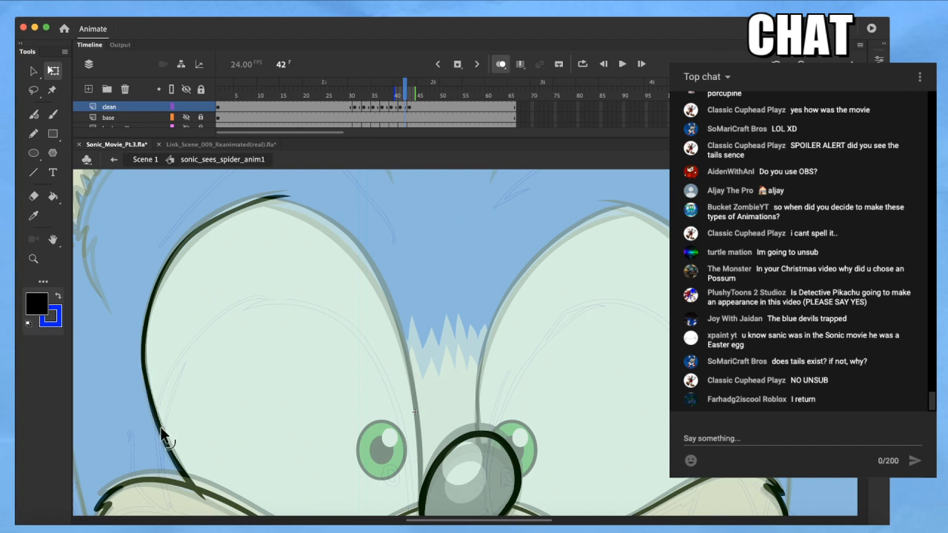
key(b)
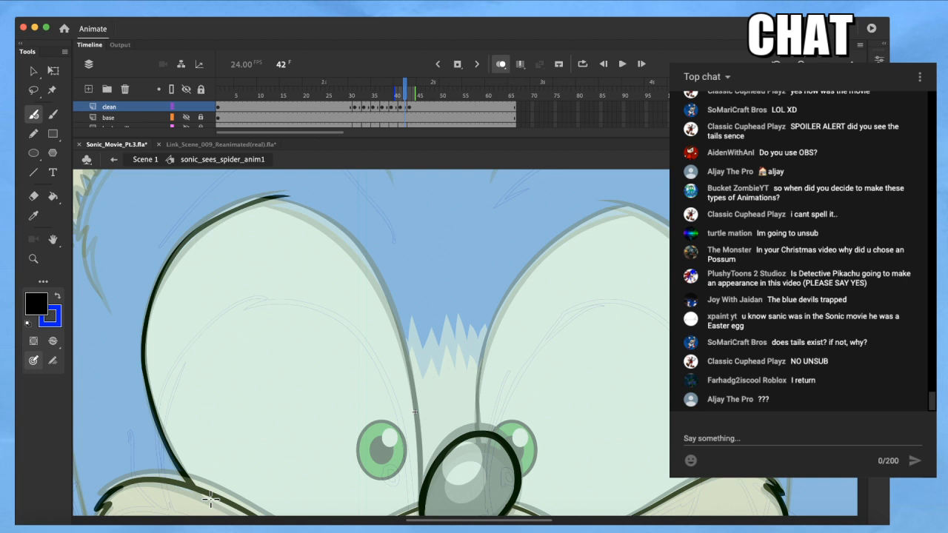
Paint the brow line above the left eye from its inner tip to the ear and down the outer side, with jagged fur tufts
mouse_move(514, 372)
mouse_down()
mouse_move(501, 427)
mouse_move(509, 444)
mouse_move(453, 443)
mouse_move(550, 453)
mouse_up()
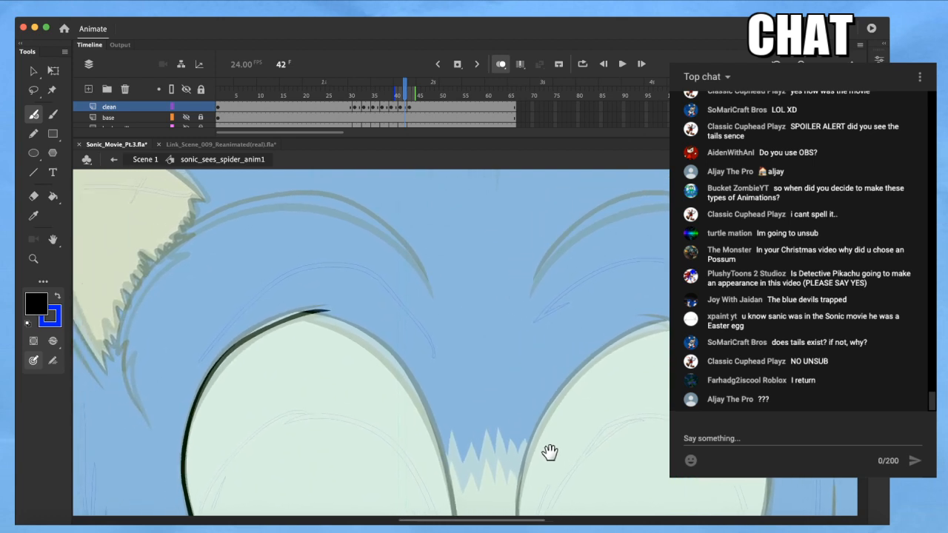
drag(482, 439, 522, 456)
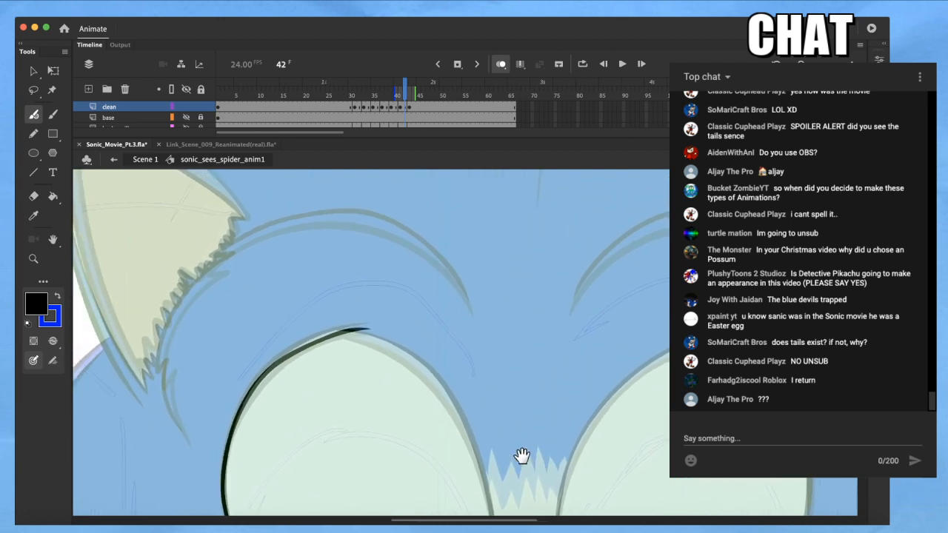
mouse_move(471, 306)
mouse_down()
mouse_move(420, 246)
mouse_move(381, 226)
mouse_move(326, 219)
mouse_move(243, 241)
mouse_move(213, 261)
mouse_move(230, 264)
mouse_move(191, 296)
mouse_move(169, 337)
mouse_move(161, 377)
mouse_move(172, 363)
mouse_move(175, 421)
mouse_up()
Delete the brow line's lowest outer tip and repaint it longer
key(q)
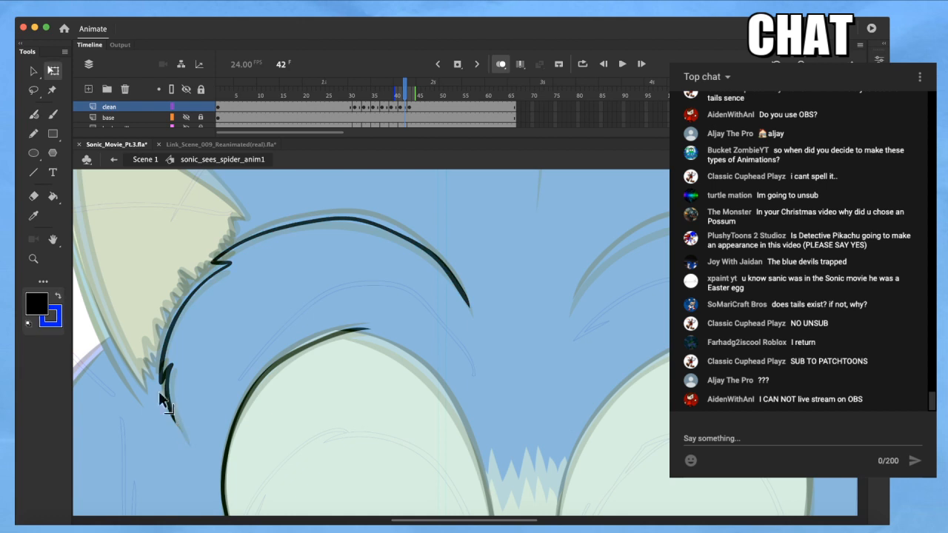
click(172, 409)
key(Delete)
key(b)
mouse_move(168, 374)
mouse_down()
mouse_move(189, 443)
mouse_move(166, 393)
mouse_up()
key(super+z)
Smooth the repainted lower tip of the left brow line
key(q)
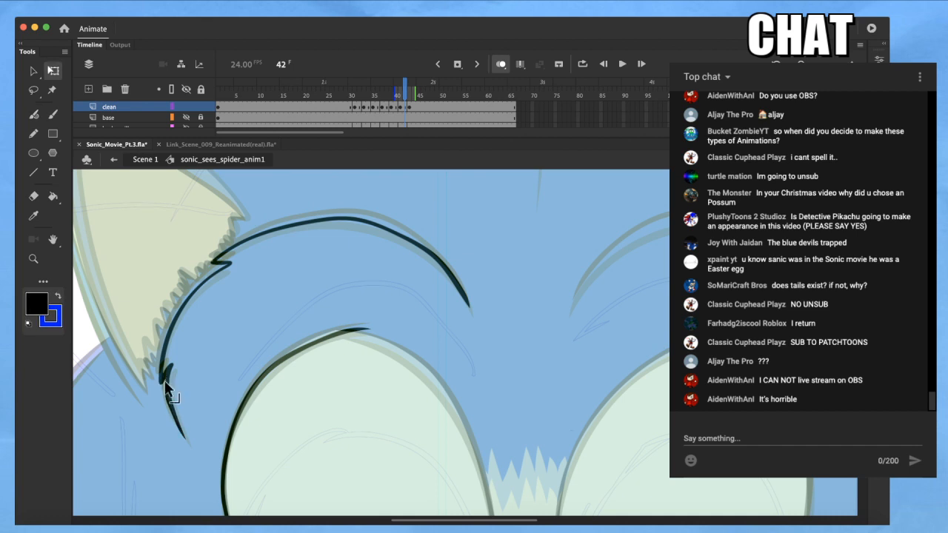
click(168, 400)
key(v)
click(39, 342)
click(39, 342)
click(227, 325)
Smooth the upper arc of the left brow line and bend its edge slightly upward
key(super+minus)
drag(291, 299, 197, 250)
drag(293, 213, 159, 275)
click(41, 342)
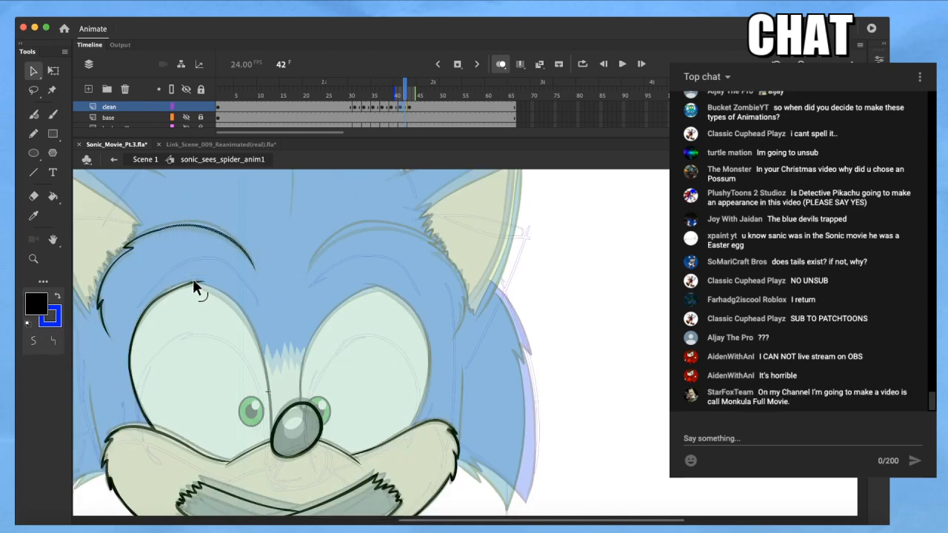
click(192, 251)
scroll(173, 241, up, 5)
mouse_move(164, 226)
mouse_down()
mouse_move(249, 351)
mouse_move(213, 334)
mouse_move(178, 344)
mouse_move(219, 337)
mouse_move(177, 355)
mouse_move(187, 353)
mouse_up()
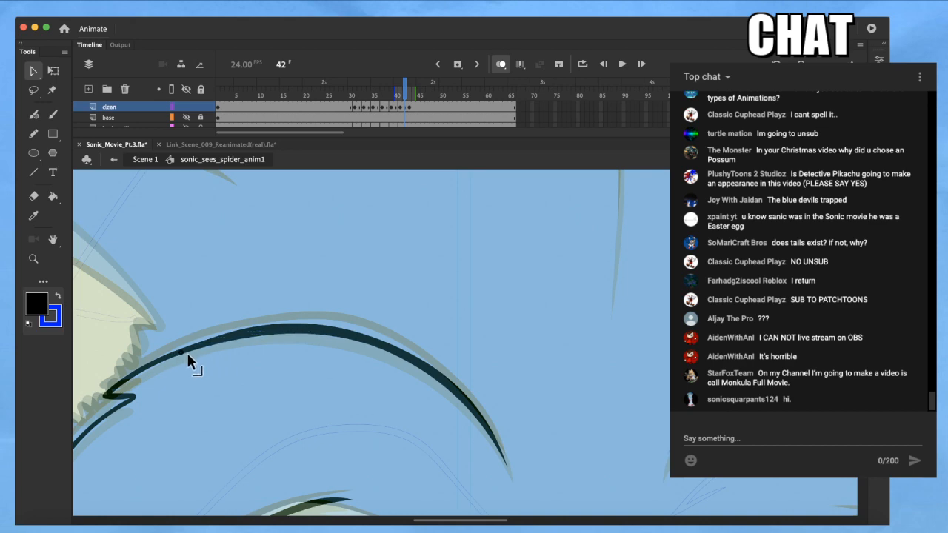
drag(287, 335, 291, 330)
Try to paint the left eye's inner outline upward from the nose, and compare the eye with the drawing at frame 41
scroll(286, 340, down, 5)
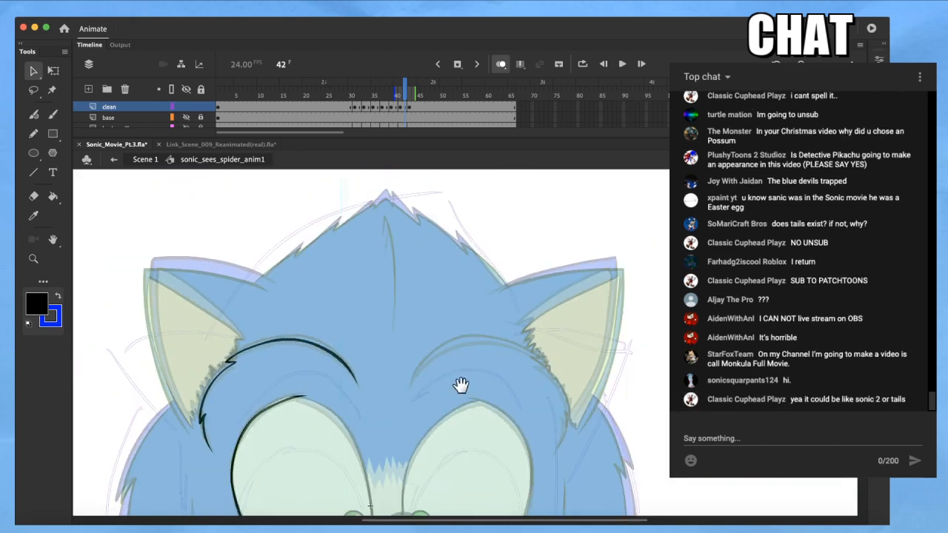
drag(459, 385, 287, 309)
scroll(260, 375, up, 3)
drag(259, 375, 543, 345)
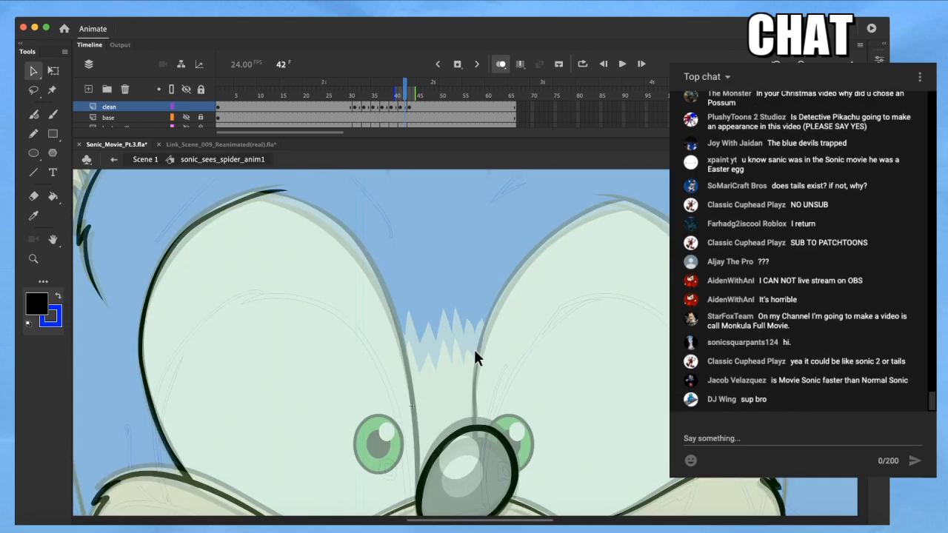
key(b)
drag(447, 372, 436, 346)
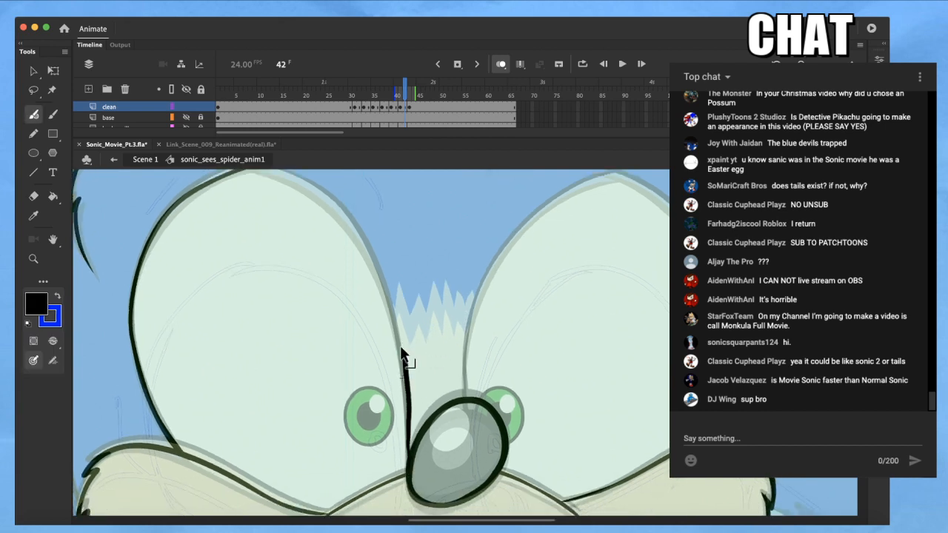
drag(357, 224, 360, 245)
key(comma)
key(period)
key(period)
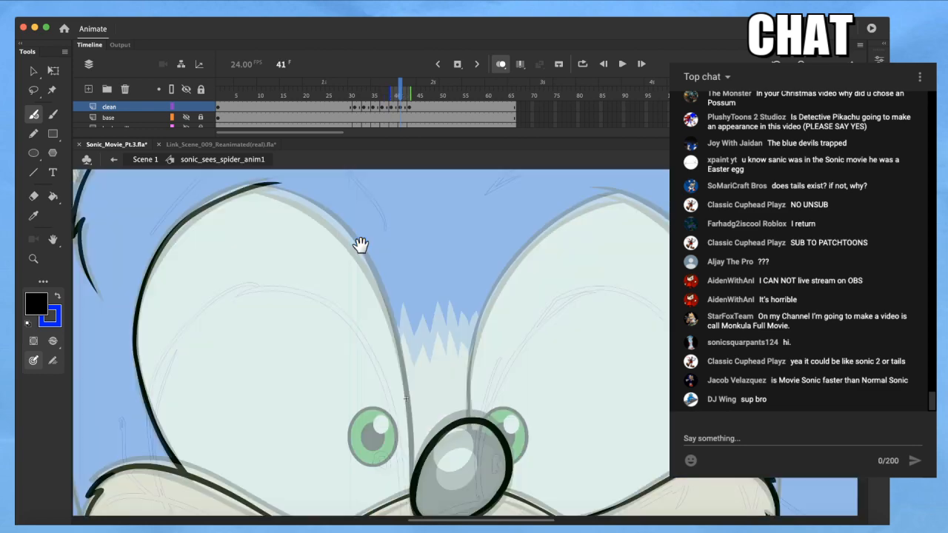
key(comma)
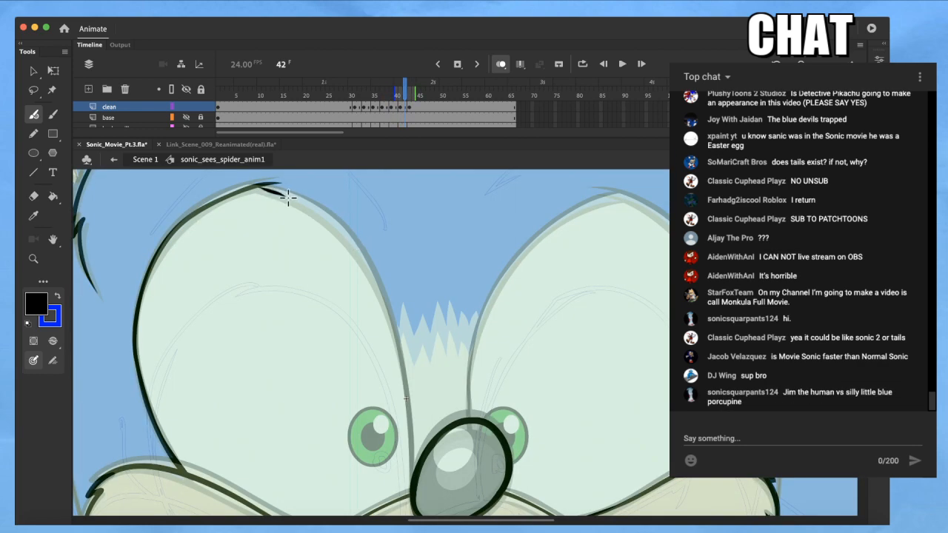
Smooth the upper part of the left eye's outer outline
key(q)
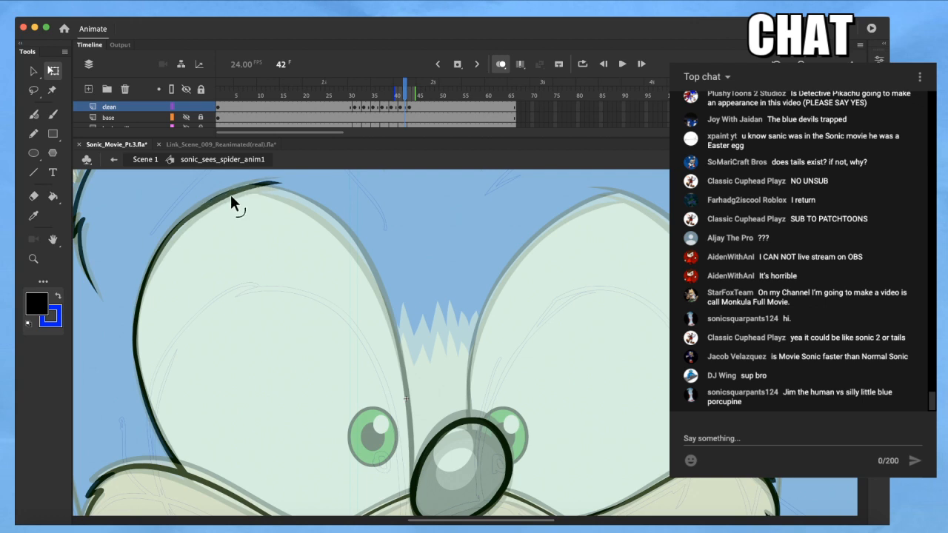
drag(122, 301, 170, 309)
shift+click(187, 220)
key(v)
click(35, 341)
click(243, 222)
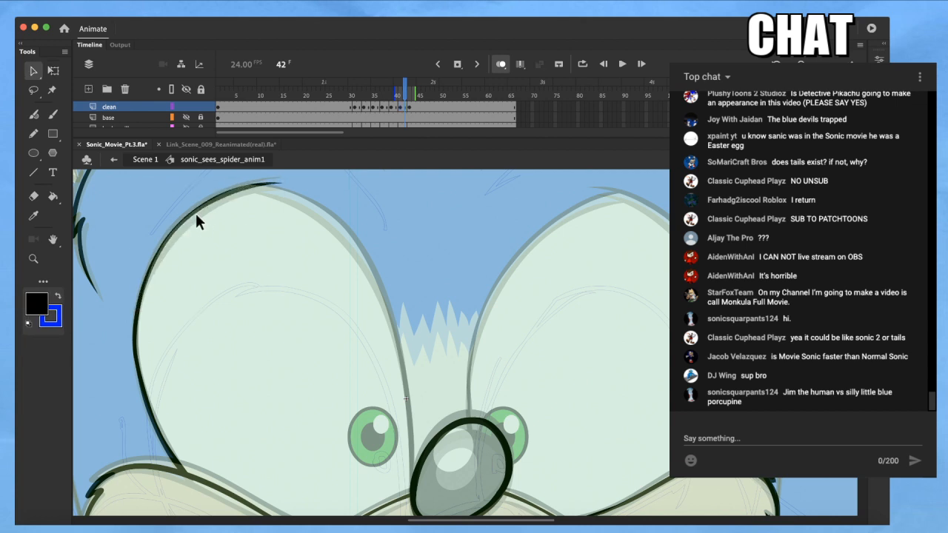
Paint the left eye's inner outline from the nose up to the eye's peak and refine the curve
key(b)
mouse_move(412, 474)
mouse_down()
mouse_move(388, 311)
mouse_move(360, 252)
mouse_move(330, 220)
mouse_move(246, 180)
mouse_up()
mouse_move(387, 377)
mouse_down()
mouse_move(356, 337)
mouse_move(355, 378)
mouse_up()
key(q)
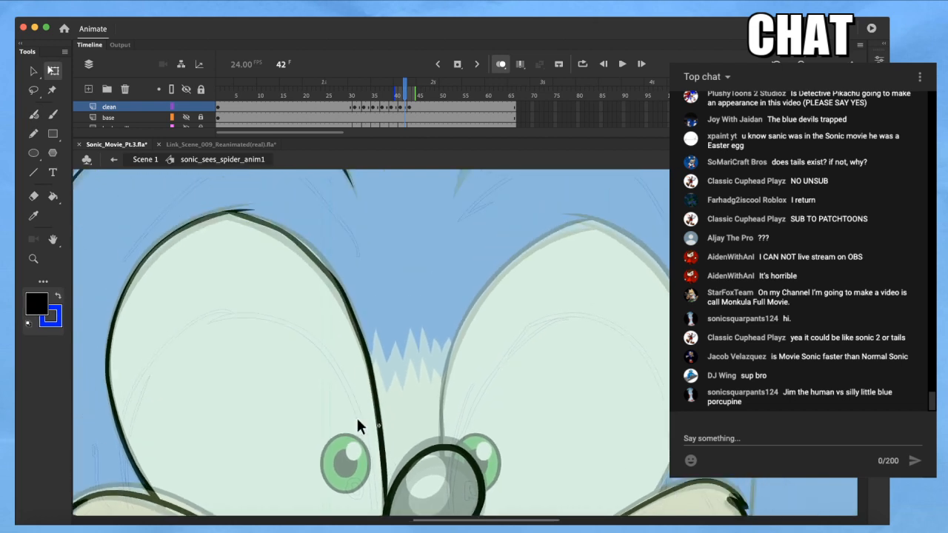
click(251, 219)
key(v)
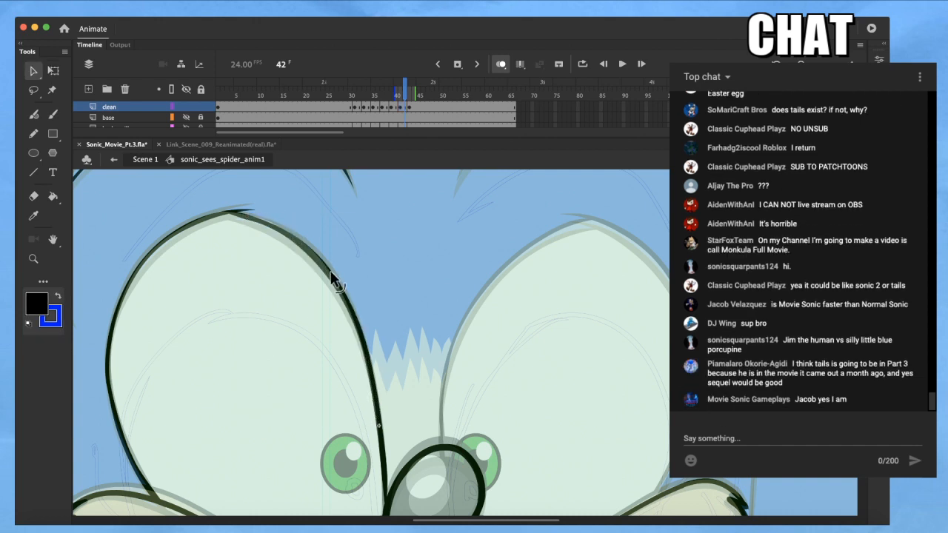
Paint the right eye's outer outline from its peak down to the muzzle
drag(419, 338, 378, 275)
key(b)
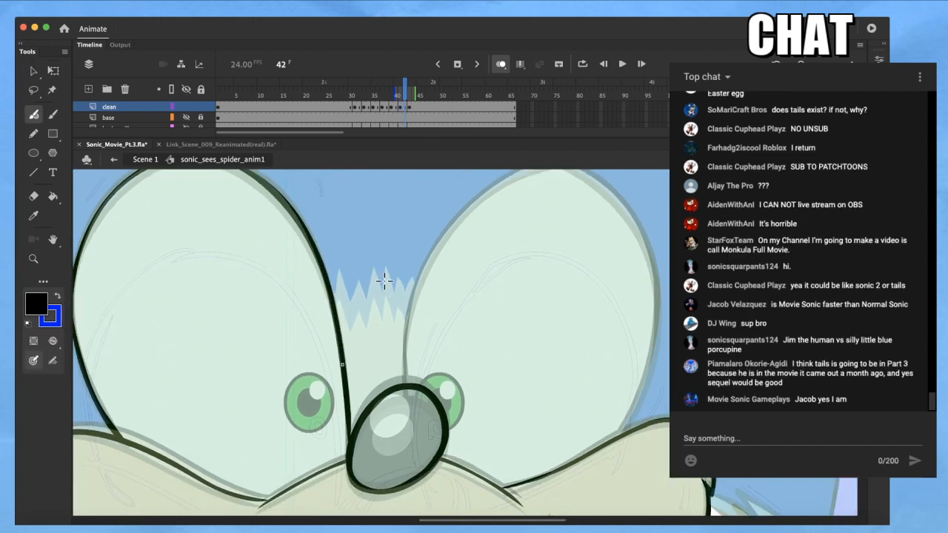
mouse_move(402, 334)
mouse_down()
mouse_move(352, 316)
mouse_move(313, 349)
mouse_move(302, 391)
mouse_up()
mouse_move(408, 311)
mouse_down()
mouse_move(321, 334)
mouse_move(331, 339)
mouse_up()
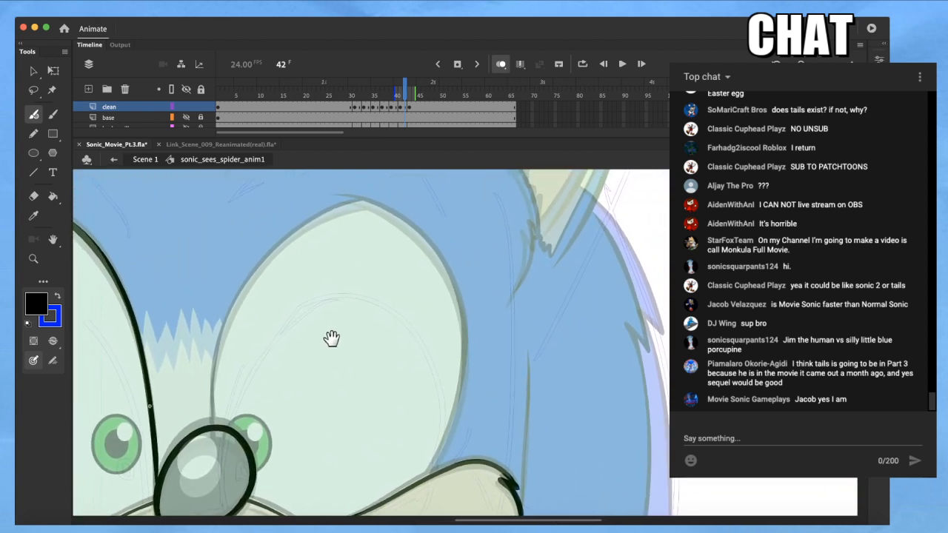
mouse_move(338, 196)
mouse_down()
mouse_move(412, 230)
mouse_move(436, 258)
mouse_move(463, 318)
mouse_move(463, 375)
mouse_up()
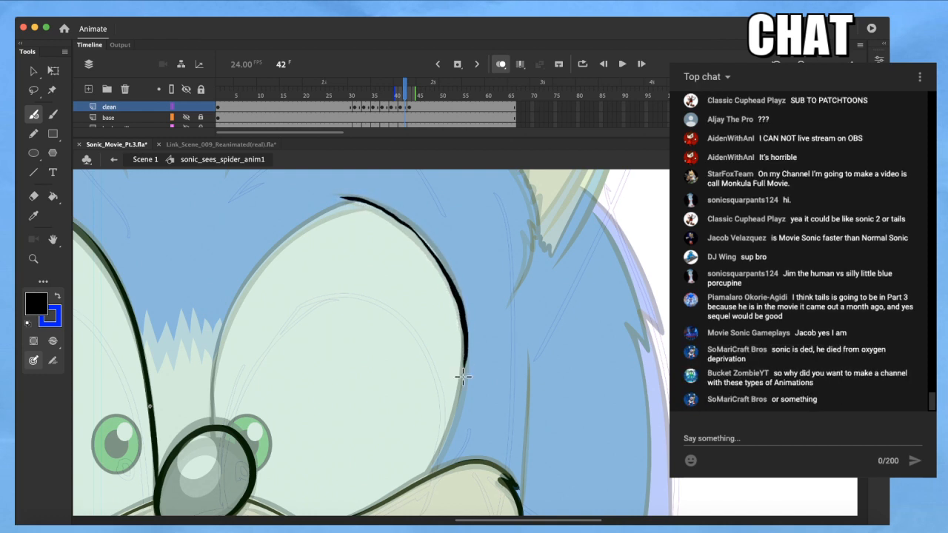
drag(453, 419, 419, 478)
Bend and smooth the right eye's outer outline into one even curve
key(q)
click(438, 461)
key(Escape)
drag(460, 387, 462, 392)
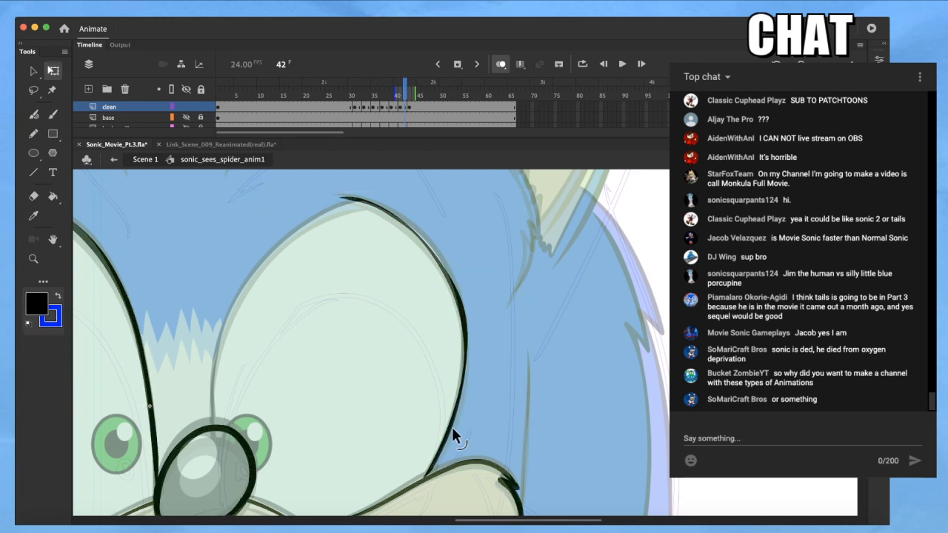
drag(463, 352, 463, 342)
drag(435, 255, 436, 253)
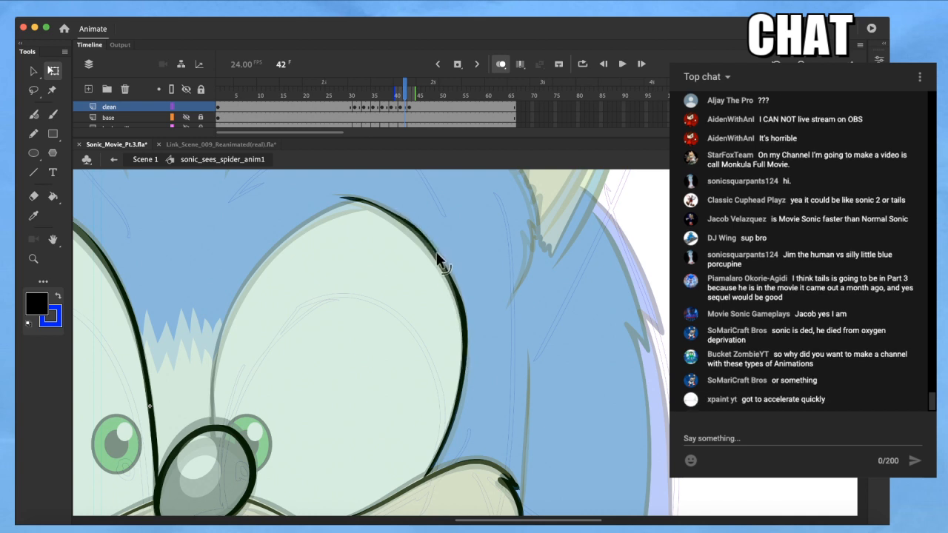
click(454, 400)
key(v)
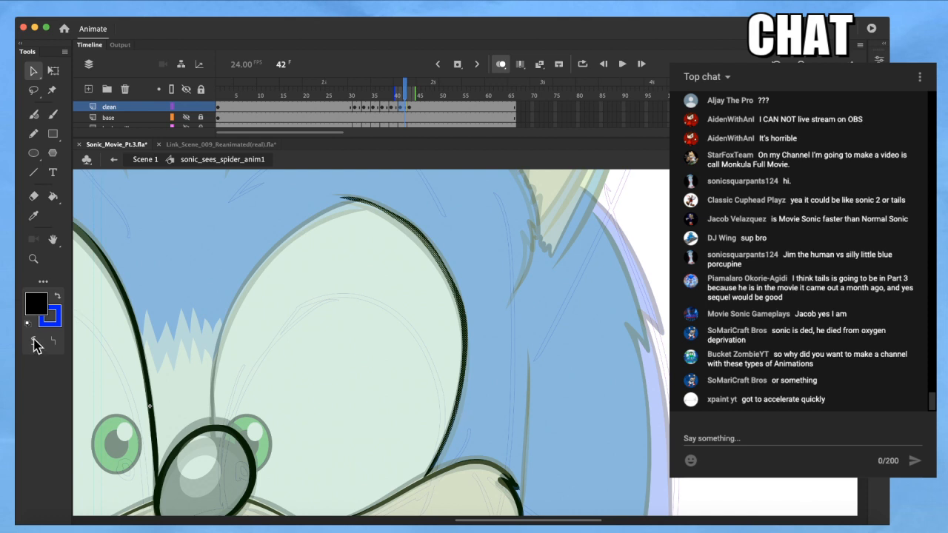
click(361, 267)
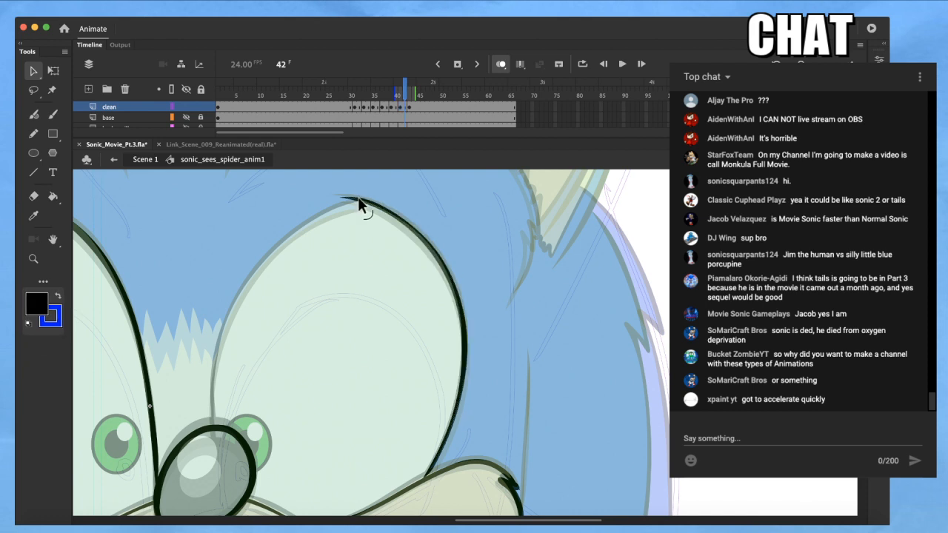
Try to paint the right eye's inner outline from the peak down to the nose, then undo it
key(b)
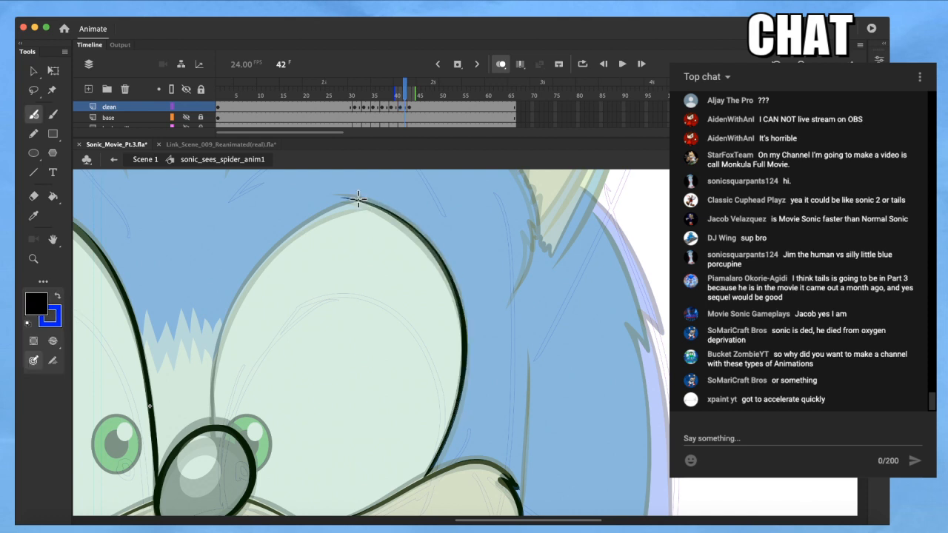
mouse_move(362, 201)
mouse_down()
mouse_move(288, 239)
mouse_move(235, 312)
mouse_up()
drag(214, 425, 237, 319)
key(super+z)
mouse_move(367, 203)
mouse_down()
mouse_move(313, 224)
mouse_move(253, 274)
mouse_move(221, 343)
mouse_move(212, 428)
mouse_up()
key(a)
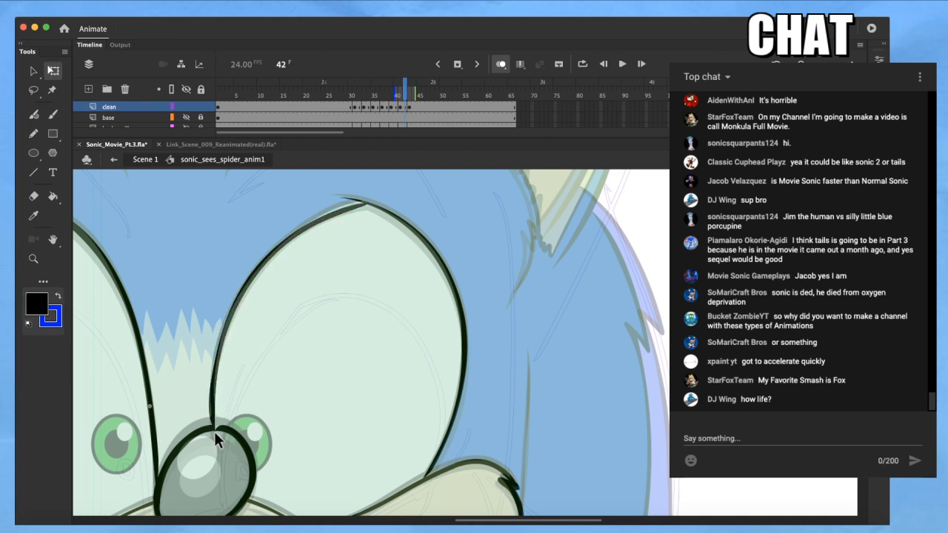
scroll(243, 370, up, 2)
key(super+z)
Repaint the right eye's inner outline from the peak down to the nose and check its join at the peak
drag(324, 338, 312, 368)
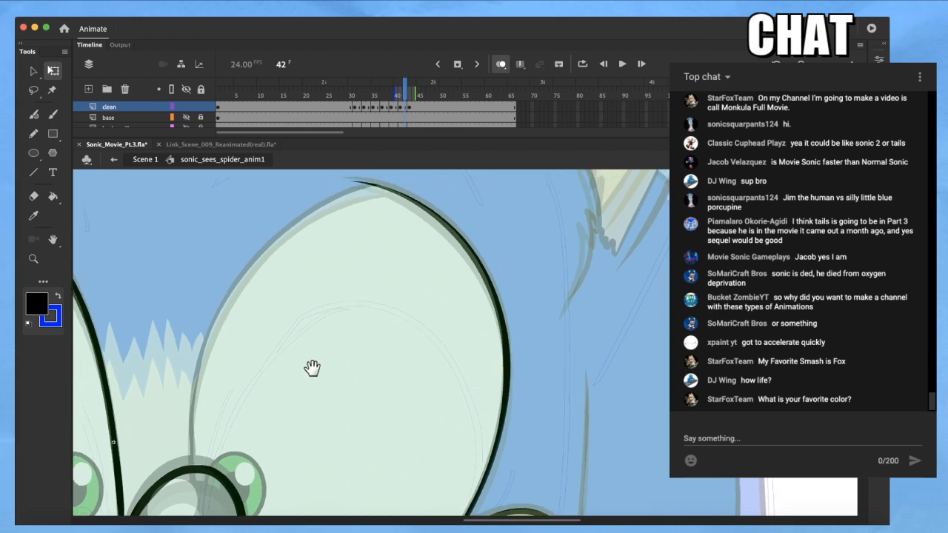
key(b)
mouse_move(376, 191)
mouse_down()
mouse_move(304, 221)
mouse_move(264, 254)
mouse_move(211, 334)
mouse_move(192, 407)
mouse_up()
mouse_move(191, 469)
mouse_down()
mouse_move(191, 405)
mouse_move(187, 479)
mouse_up()
key(super+z)
key(super+z)
mouse_move(196, 372)
mouse_down()
mouse_move(186, 464)
mouse_move(201, 505)
mouse_up()
key(super+z)
key(q)
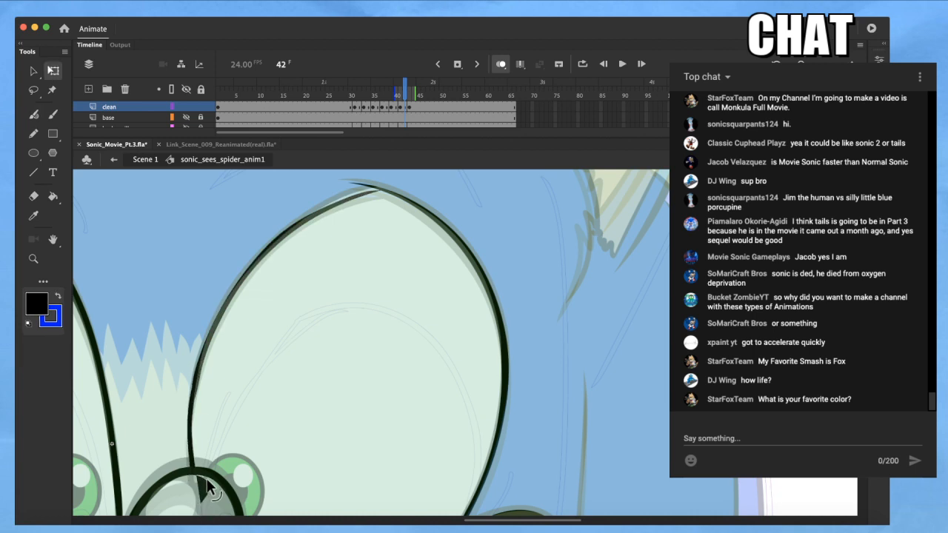
scroll(249, 402, down, 4)
scroll(299, 340, up, 4)
drag(326, 310, 312, 321)
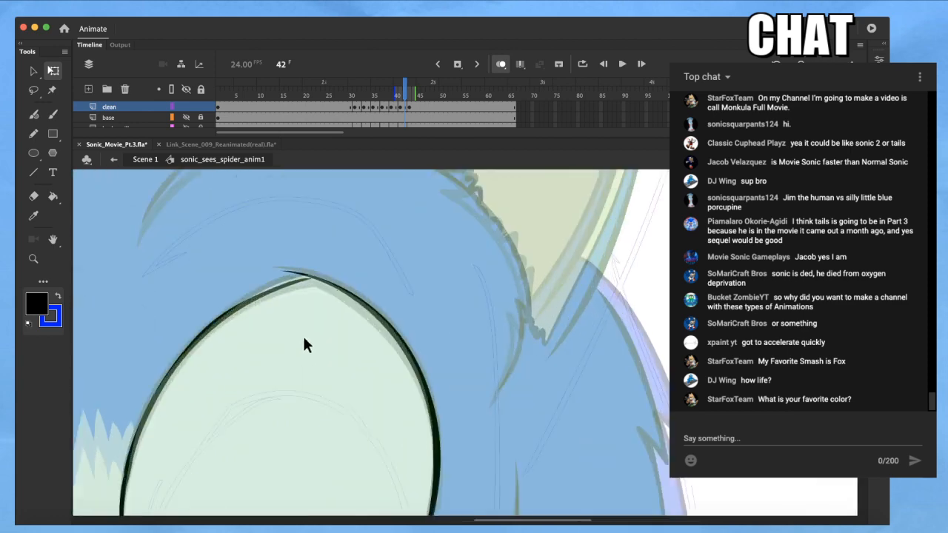
scroll(290, 318, up, 2)
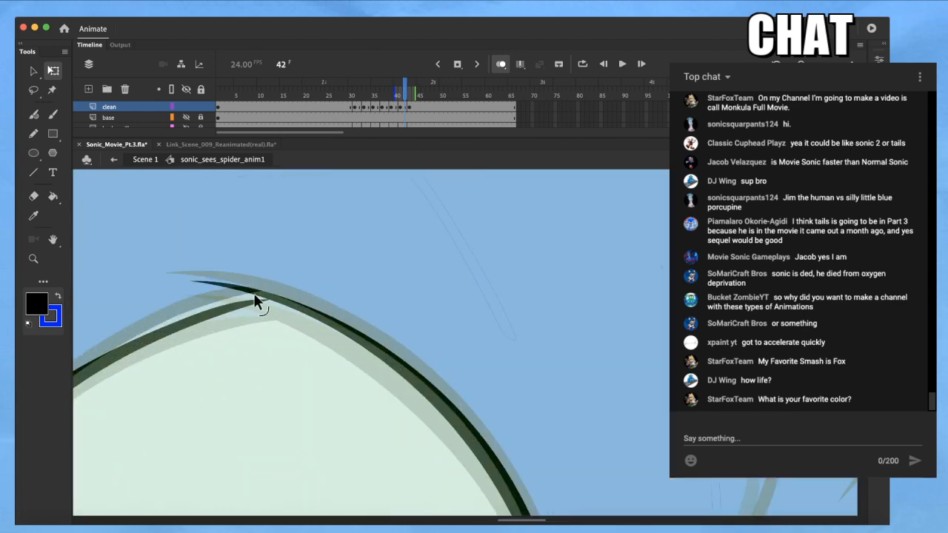
scroll(250, 323, down, 5)
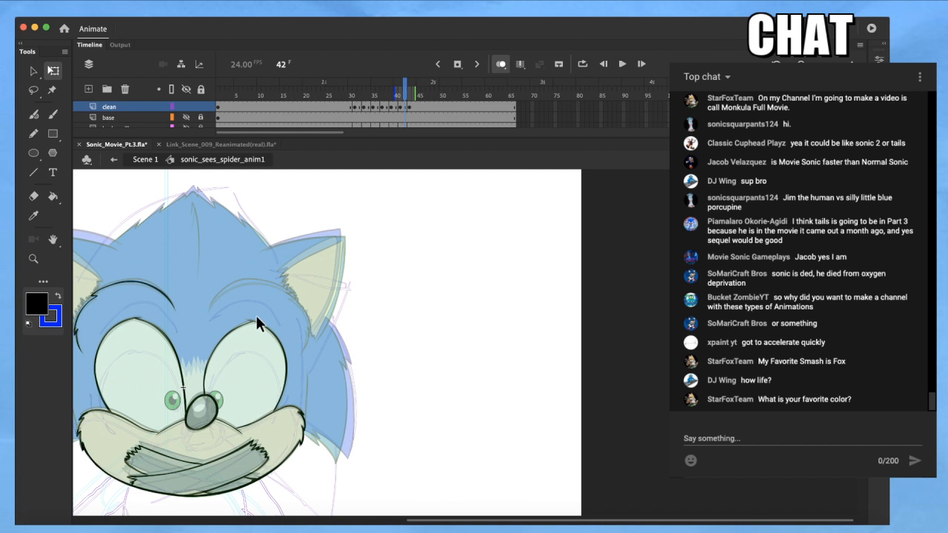
Paint the right brow line as an arc from the ear fur over to its inner lower tip
scroll(255, 315, up, 3)
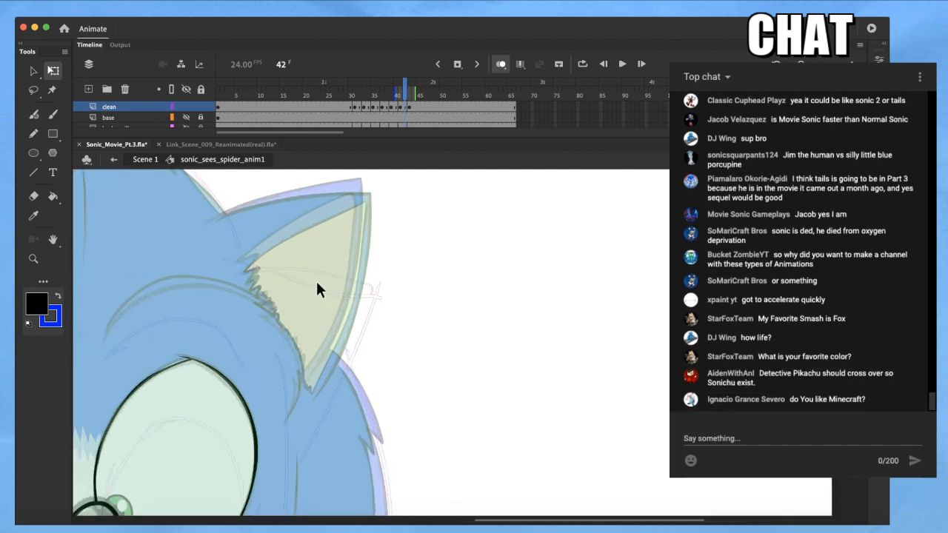
scroll(275, 320, up, 5)
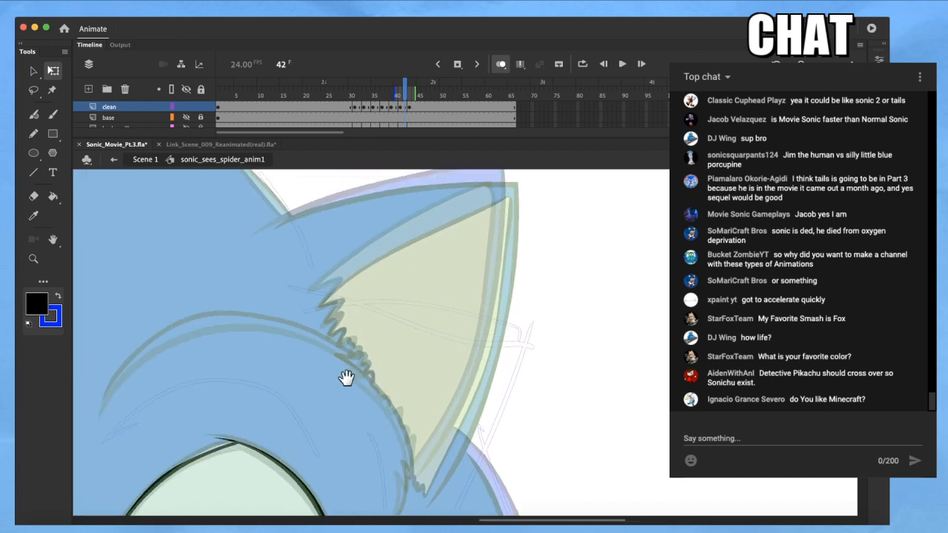
drag(360, 420, 284, 293)
scroll(348, 393, up, 2)
mouse_move(363, 378)
mouse_down()
mouse_move(443, 344)
mouse_move(474, 377)
mouse_move(504, 382)
mouse_up()
key(b)
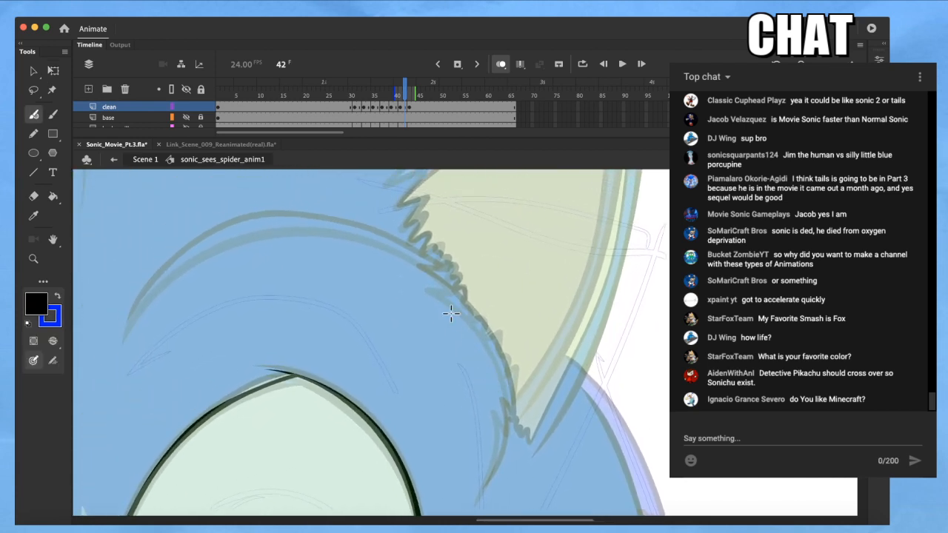
mouse_move(450, 279)
mouse_down()
mouse_move(371, 236)
mouse_move(303, 225)
mouse_move(245, 230)
mouse_move(160, 292)
mouse_up()
mouse_move(126, 326)
mouse_down()
mouse_move(178, 261)
mouse_move(252, 228)
mouse_move(285, 226)
mouse_up()
mouse_move(442, 272)
mouse_down()
mouse_move(322, 221)
mouse_move(243, 224)
mouse_move(174, 263)
mouse_move(124, 328)
mouse_up()
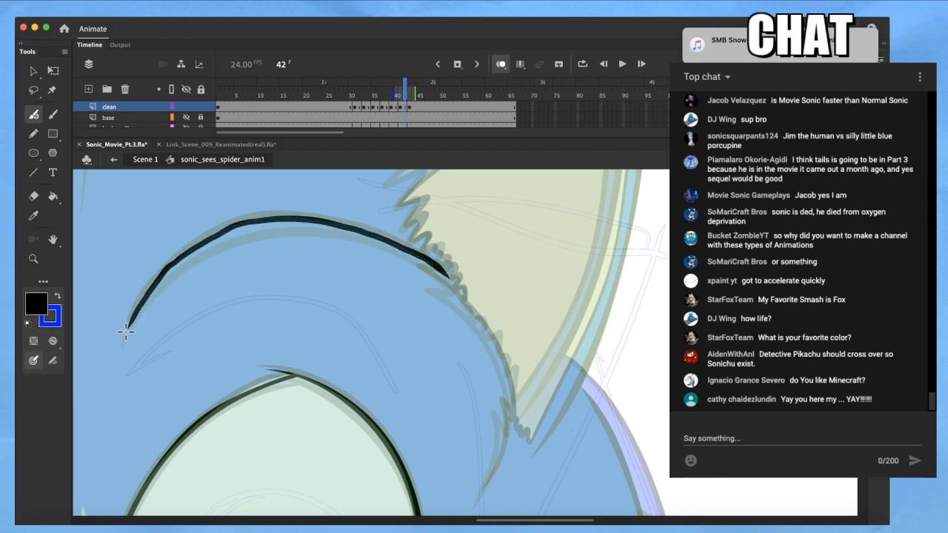
Smooth the right brow arc and tidy its inner lower tip
key(v)
click(136, 315)
key(q)
drag(124, 333, 126, 332)
click(205, 293)
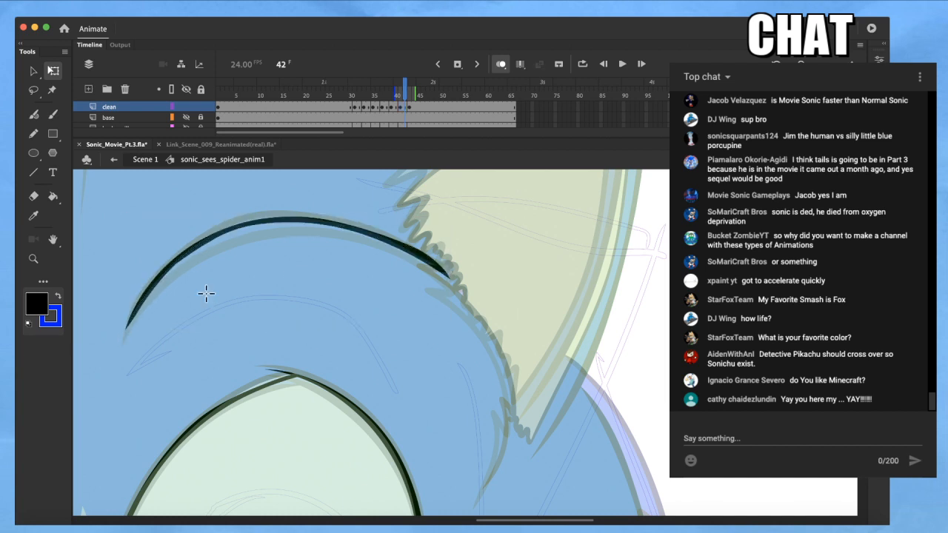
Paint the outer part of the right brow beside the ear, with a small fur notch at each end
key(b)
mouse_move(482, 494)
mouse_down()
mouse_move(497, 465)
mouse_move(500, 408)
mouse_move(512, 430)
mouse_move(498, 360)
mouse_up()
key(super+z)
mouse_move(511, 430)
mouse_down()
mouse_move(506, 378)
mouse_move(471, 316)
mouse_move(426, 267)
mouse_up()
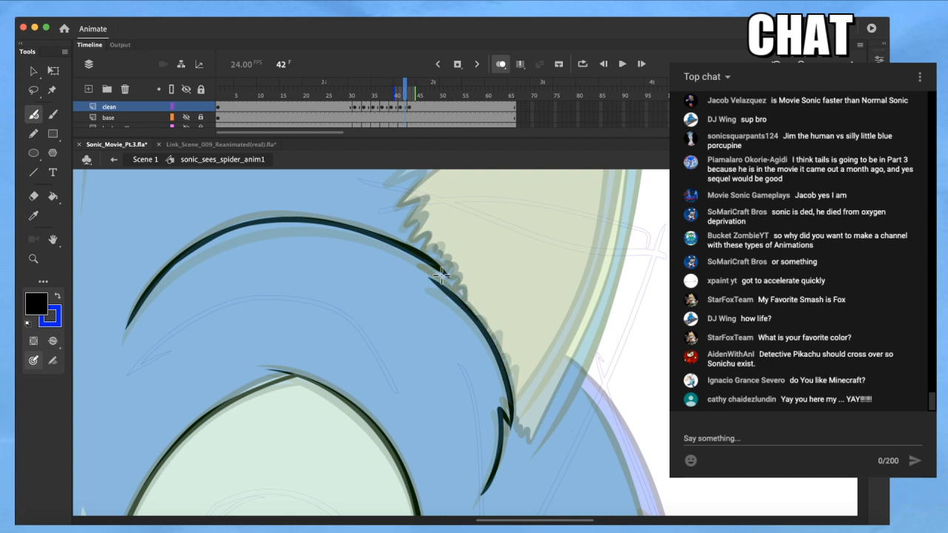
key(q)
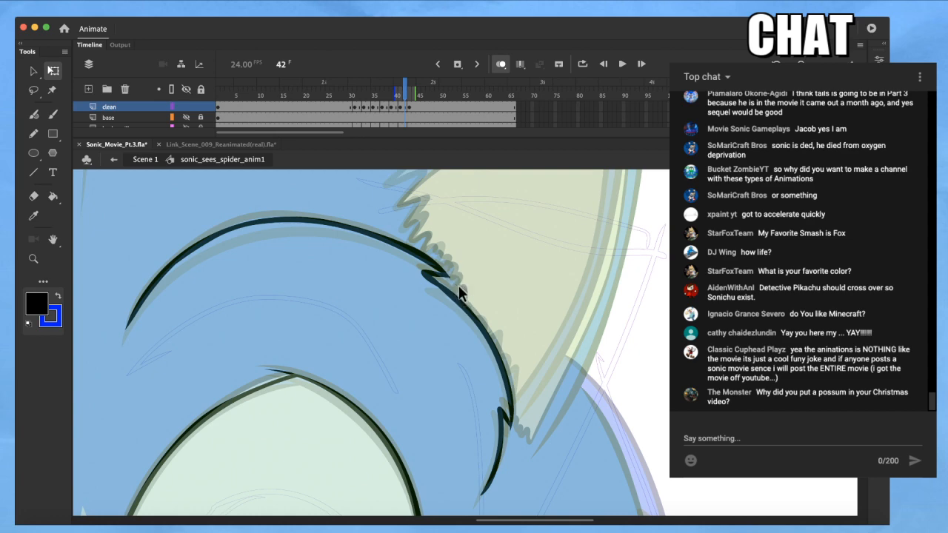
Paint the left ear's upper edge as one curve from the head out to the ear tip
scroll(504, 259, down, 2)
drag(445, 323, 503, 295)
scroll(389, 359, down, 2)
drag(290, 365, 506, 348)
drag(446, 337, 320, 300)
drag(483, 265, 286, 341)
scroll(320, 310, up, 2)
drag(328, 222, 423, 405)
drag(296, 317, 351, 284)
scroll(246, 308, up, 2)
mouse_move(268, 303)
mouse_down()
mouse_move(370, 273)
mouse_move(311, 225)
mouse_move(238, 224)
mouse_up()
scroll(370, 274, down, 1)
key(y)
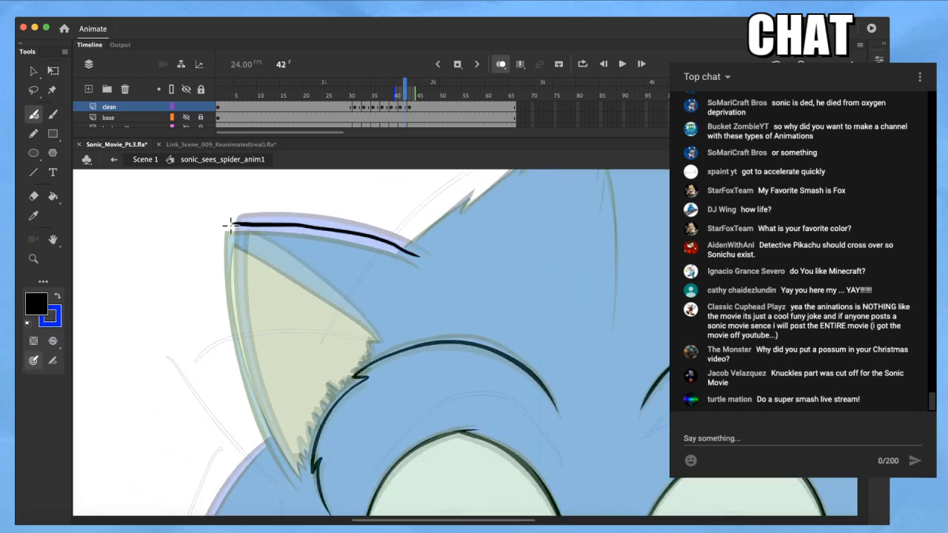
drag(231, 312, 240, 355)
key(super+z)
mouse_move(426, 261)
mouse_down()
mouse_move(327, 227)
mouse_move(218, 227)
mouse_move(232, 298)
mouse_up()
Paint the left ear's outer edge from the tip down to the ear's base
drag(239, 335, 274, 444)
key(super+z)
mouse_move(232, 240)
mouse_down()
mouse_move(245, 370)
mouse_move(274, 440)
mouse_up()
key(super+z)
mouse_move(231, 220)
mouse_down()
mouse_move(232, 309)
mouse_move(257, 408)
mouse_move(297, 486)
mouse_up()
Adjust the shape of the left ear's outer edge line to follow the drawing underneath
key(a)
drag(250, 273, 245, 333)
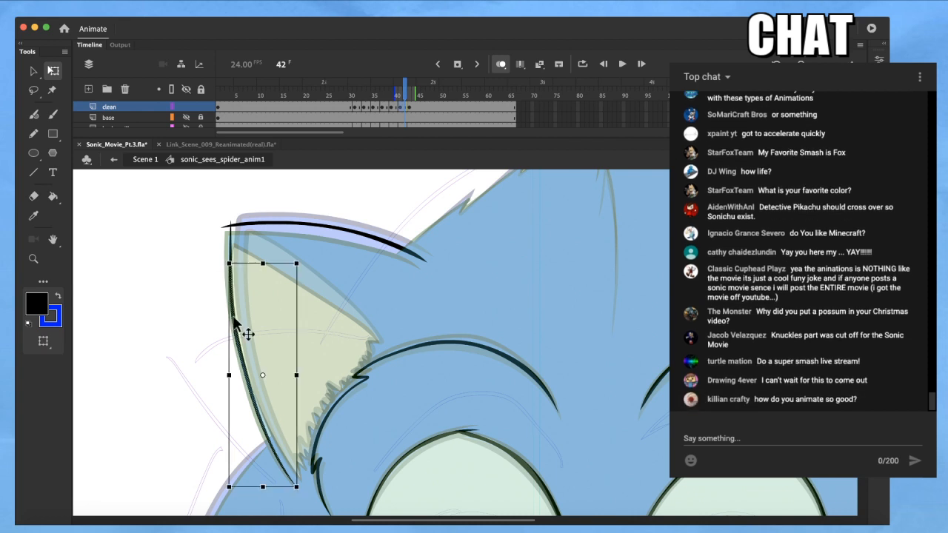
drag(265, 490, 268, 488)
click(372, 302)
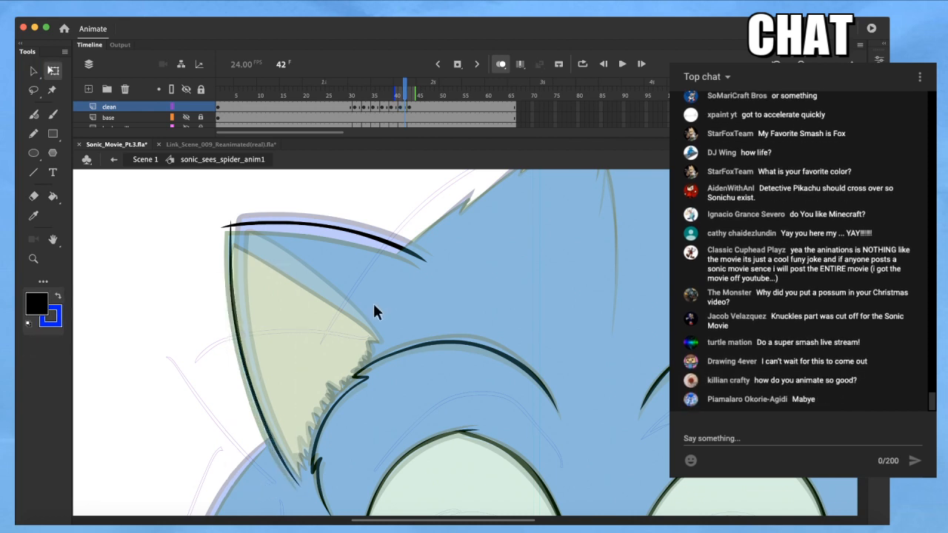
Clean the left ear tip into a sharp corner without overshooting ends and refine the upper edge
key(z)
click(229, 222)
mouse_move(455, 345)
mouse_down()
mouse_move(474, 331)
mouse_move(436, 334)
mouse_move(446, 288)
mouse_move(457, 340)
mouse_up()
scroll(464, 348, down, 10)
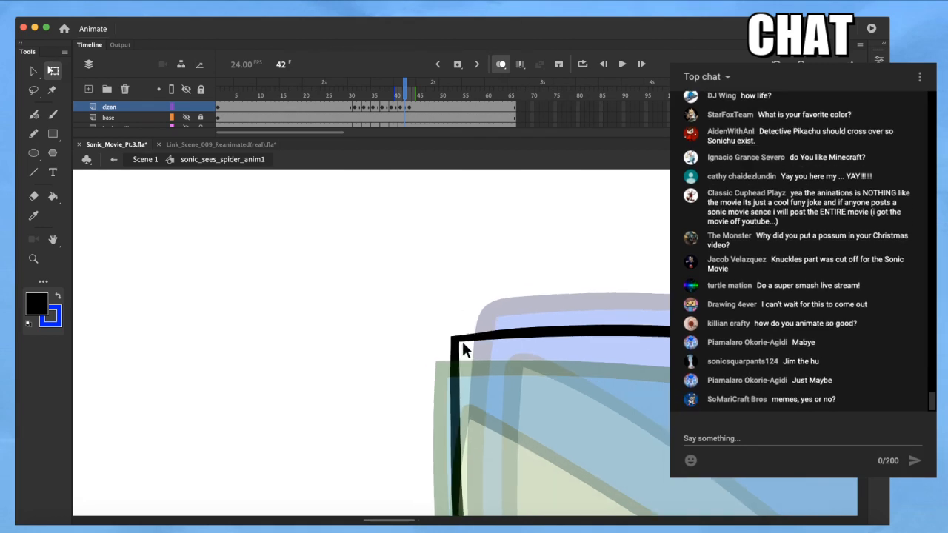
drag(590, 365, 405, 215)
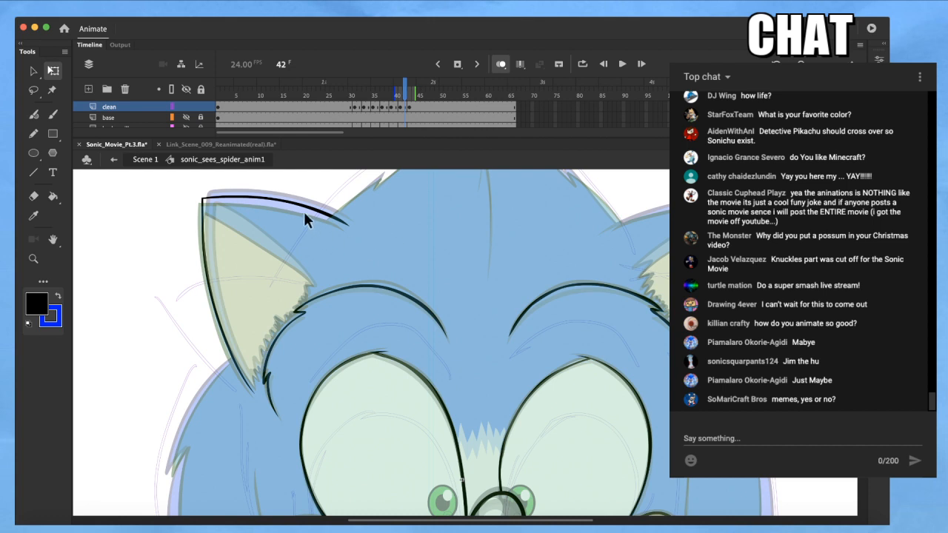
drag(292, 206, 291, 202)
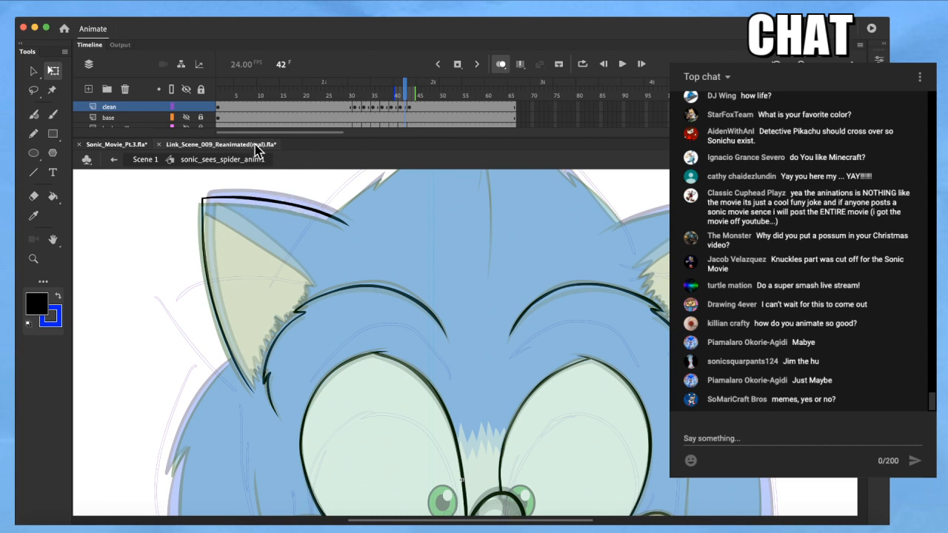
Play the zelda_clean animation in Link_Scene_009_Reanimated(real).fla, then return to the Sonic_Movie_Pt.3.fla drawing
click(244, 144)
drag(311, 104, 201, 98)
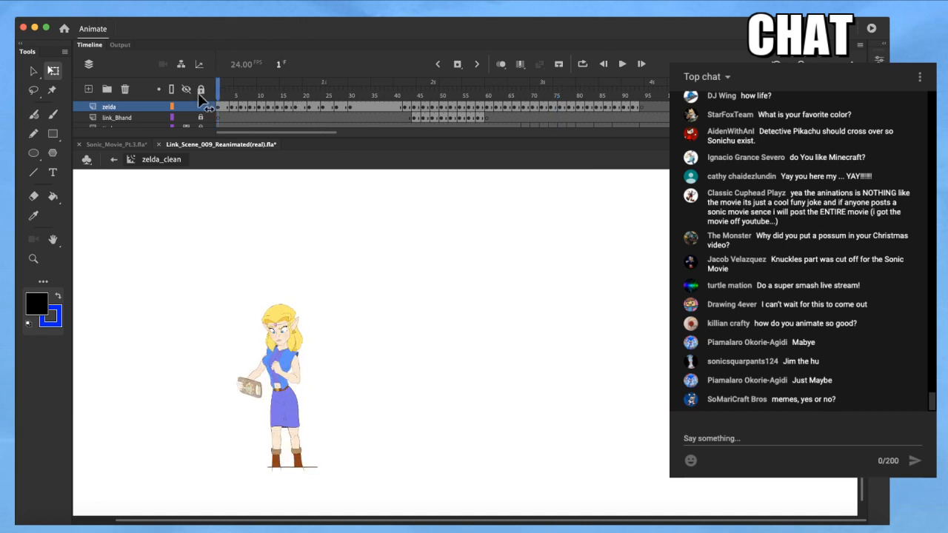
key(Return)
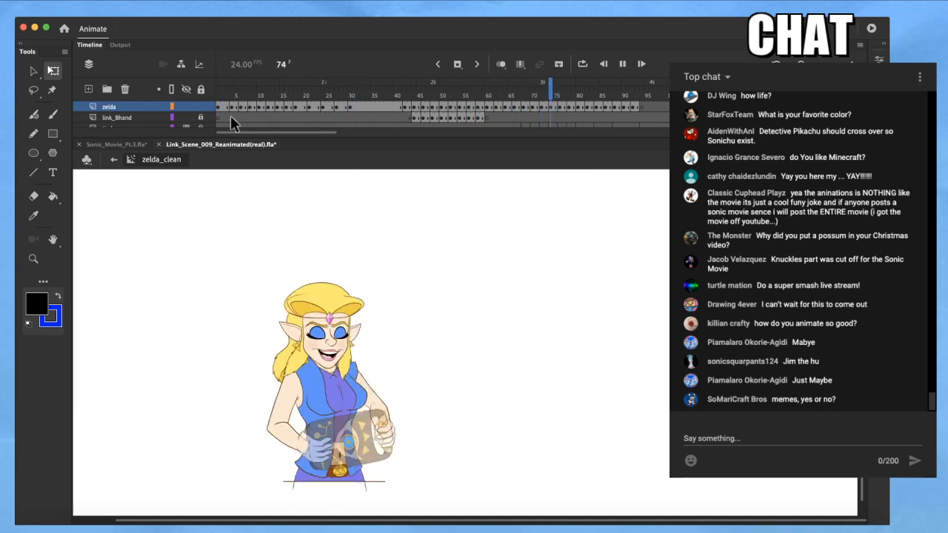
click(468, 109)
drag(468, 110, 164, 134)
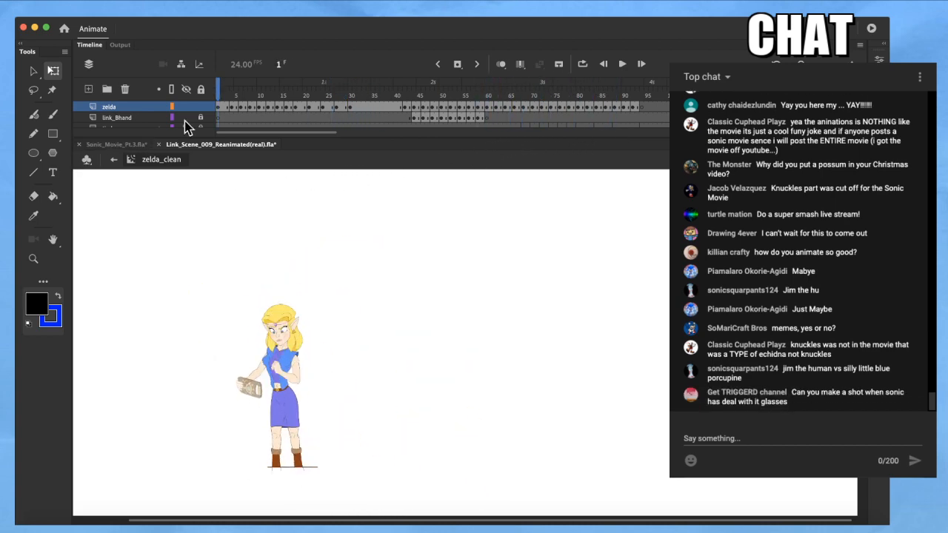
click(118, 144)
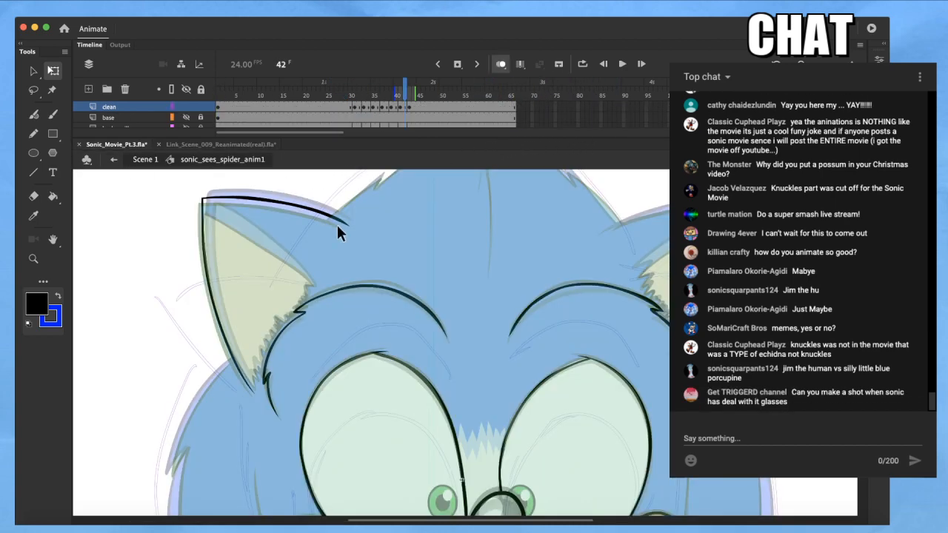
Paint the upper line of the left inner ear between the fur tuft and the ear tip
scroll(367, 282, down, 4)
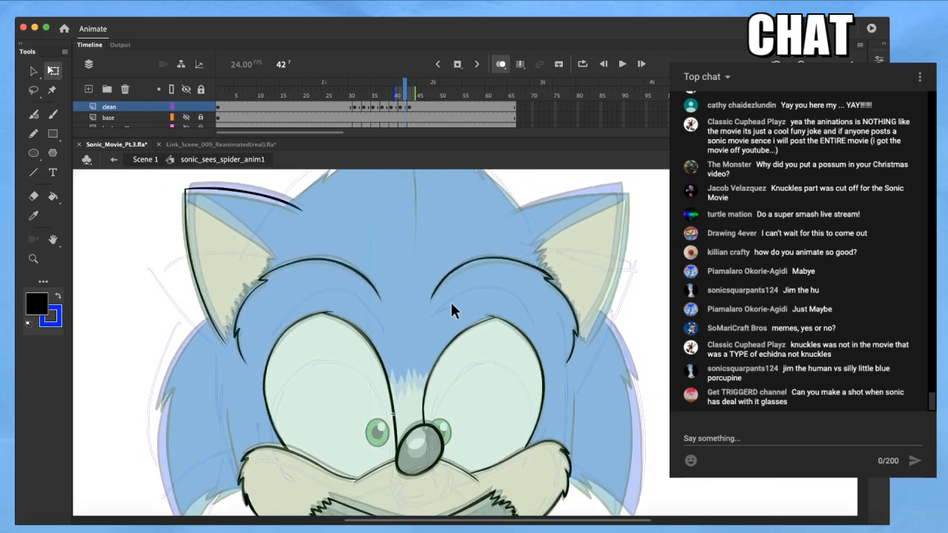
scroll(374, 300, up, 3)
scroll(275, 265, up, 3)
mouse_move(250, 226)
mouse_down()
mouse_move(391, 327)
mouse_move(302, 252)
mouse_move(216, 208)
mouse_up()
key(b)
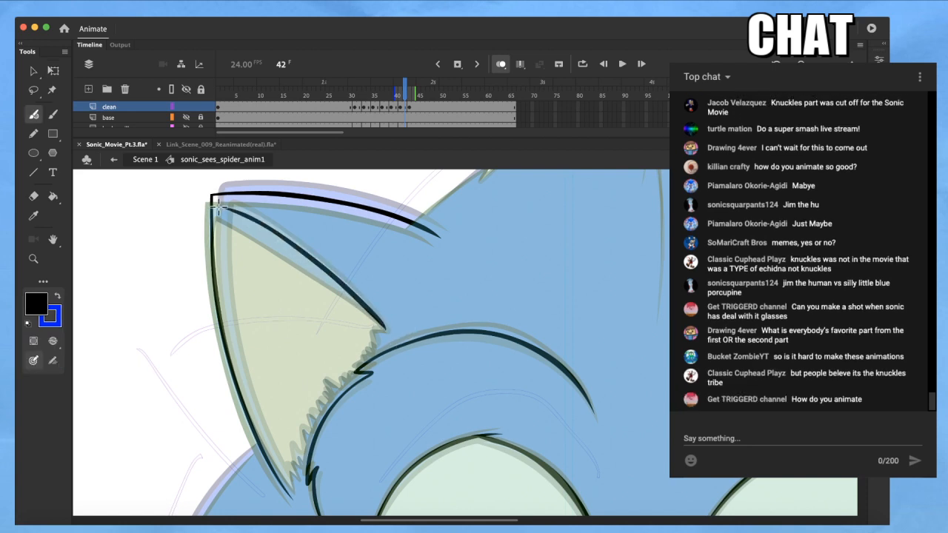
Refine the left ear's tip into a clean corner, with the upper inner ear line starting just below it
key(q)
click(299, 260)
drag(216, 272, 216, 268)
click(250, 260)
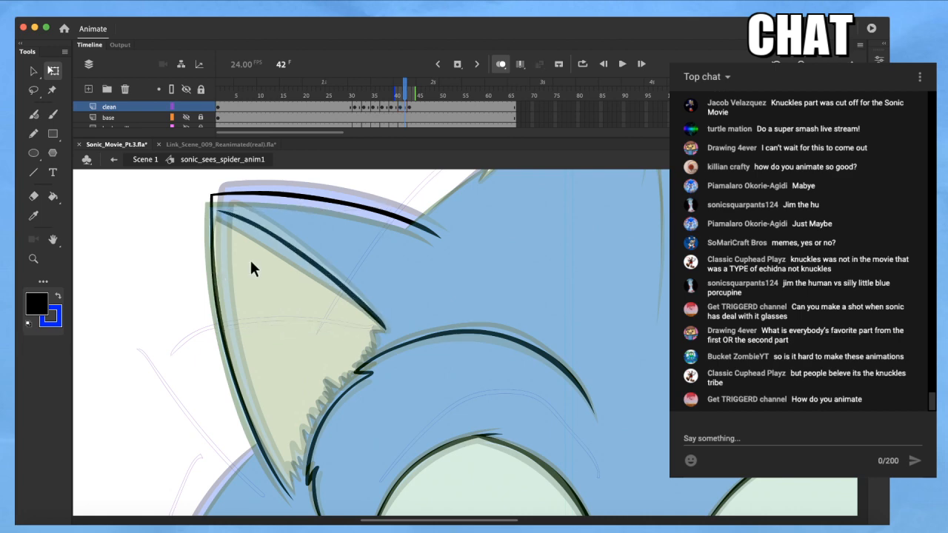
Check the clean head drawing at frame 42 against the preceding frames with onion skinning off, and turn onion skinning back on
scroll(265, 253, down, 5)
mouse_move(352, 100)
mouse_down()
mouse_move(434, 93)
mouse_move(405, 97)
mouse_up()
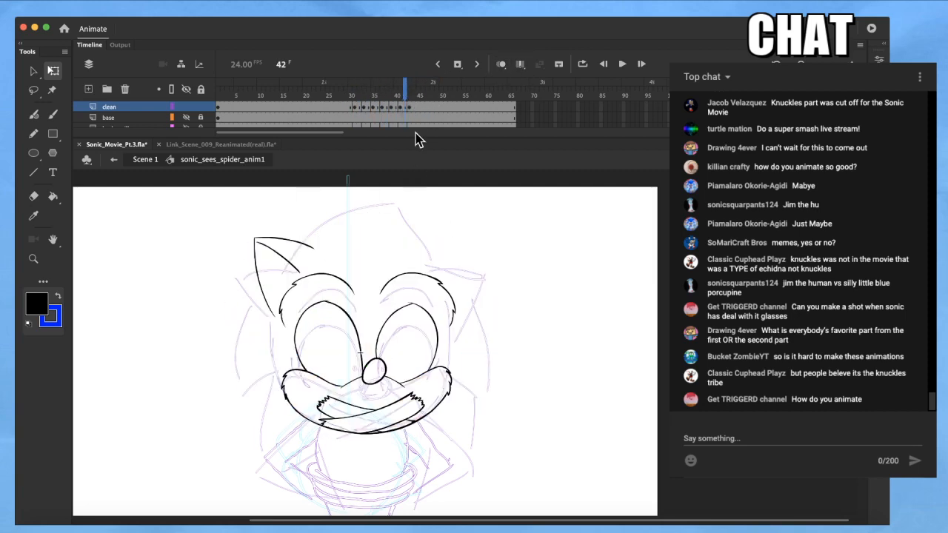
click(501, 64)
scroll(296, 293, up, 6)
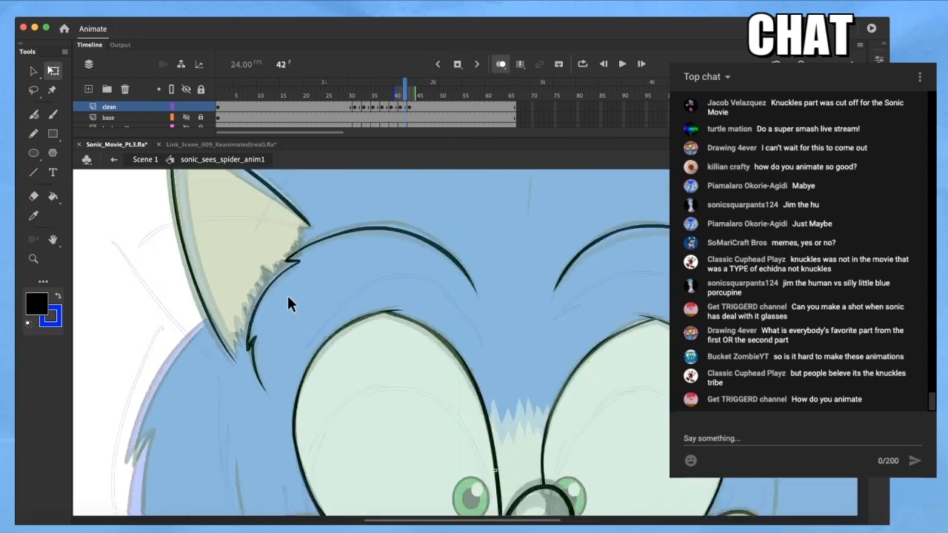
Paint the jagged fur edge of the left inner ear from its upper point down along the brow to the ear's base
drag(323, 242, 321, 258)
scroll(321, 259, up, 2)
key(b)
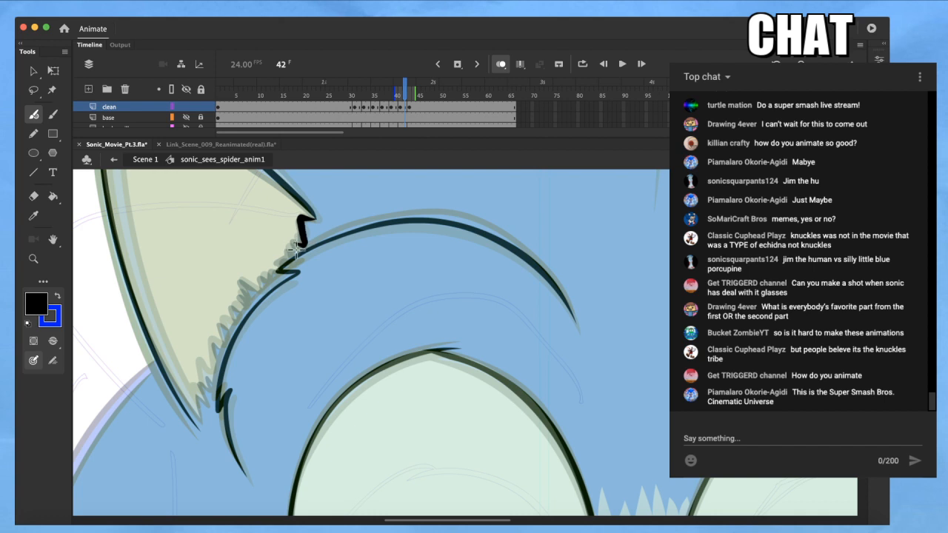
drag(241, 283, 236, 304)
drag(214, 357, 207, 390)
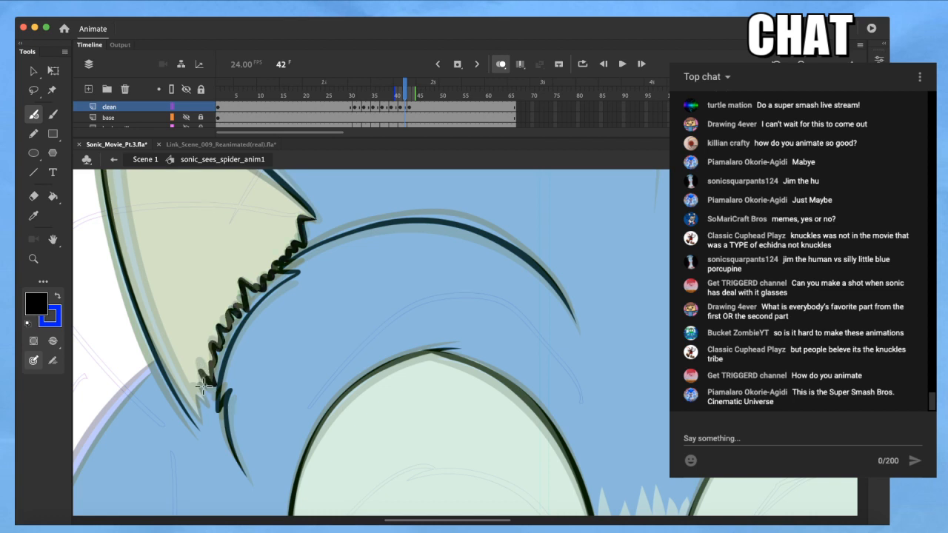
drag(203, 317, 231, 399)
drag(230, 262, 231, 305)
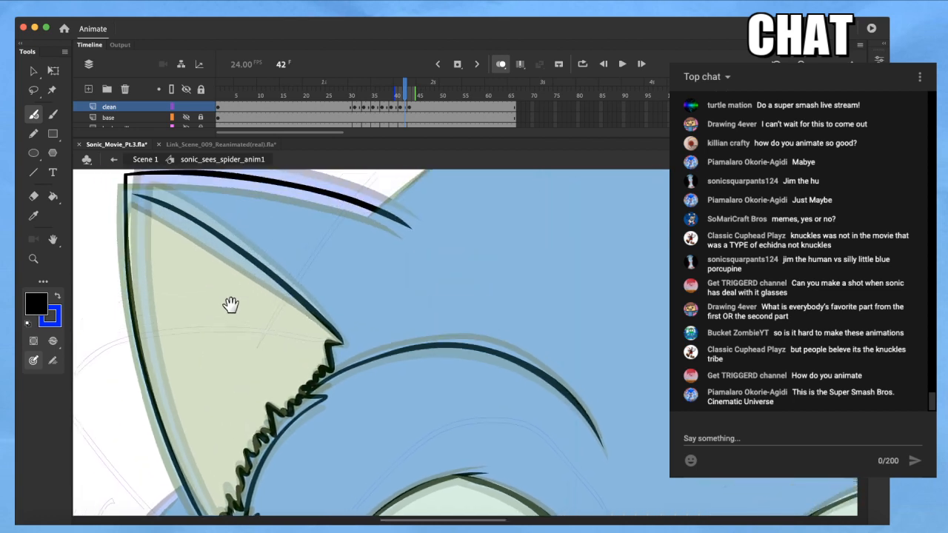
Paint the left inner ear's outer line from the tip down to the fur edge, fitting it parallel to the ear outline
mouse_move(133, 194)
mouse_down()
mouse_move(153, 356)
mouse_move(197, 482)
mouse_up()
key(q)
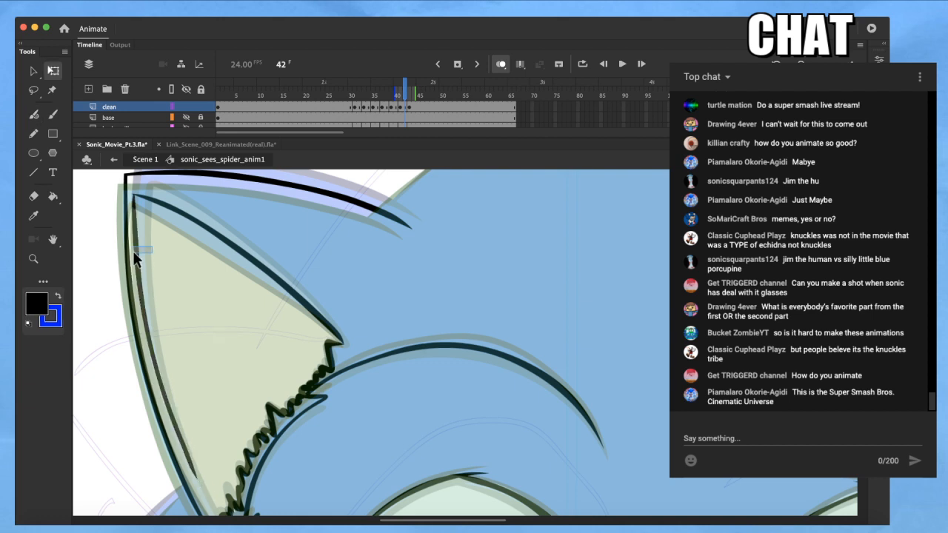
click(140, 311)
scroll(240, 348, down, 3)
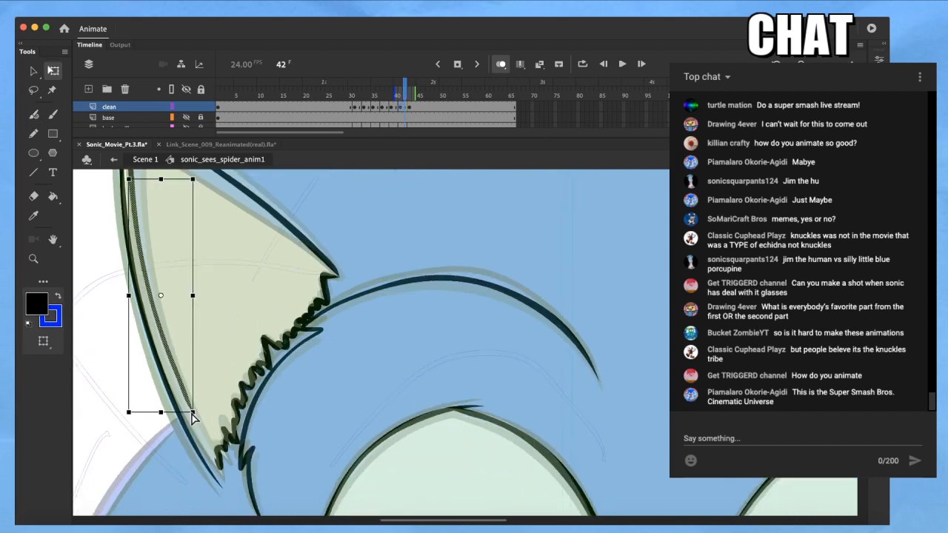
key(b)
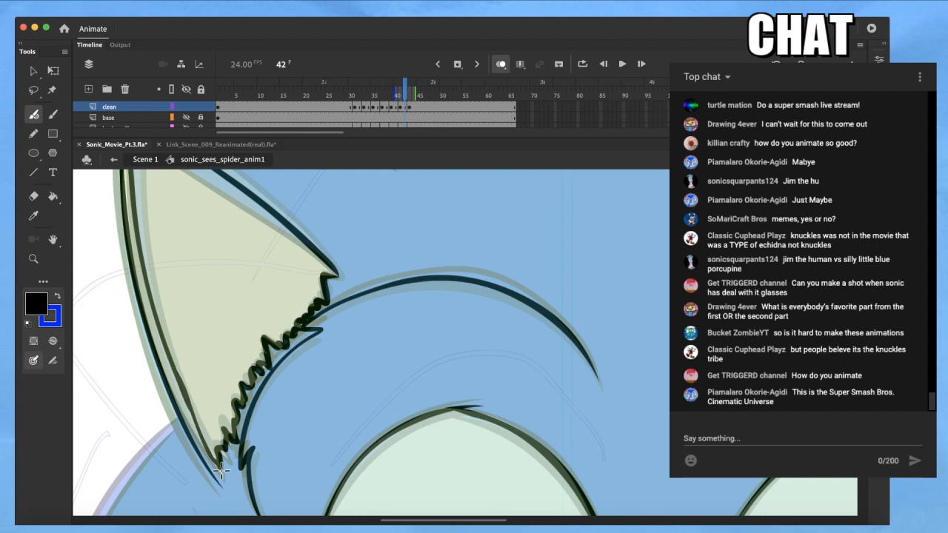
mouse_move(217, 461)
mouse_down()
mouse_move(197, 425)
mouse_move(205, 410)
mouse_move(205, 432)
mouse_up()
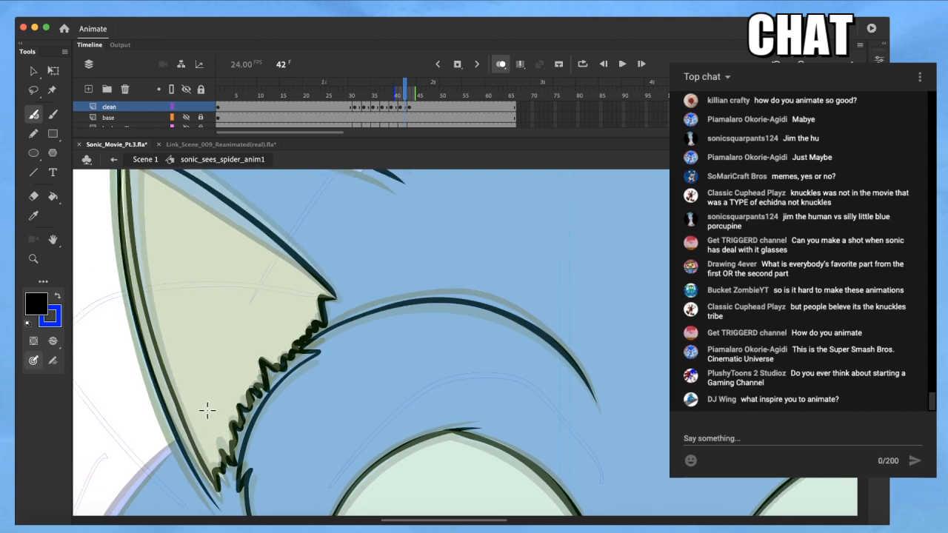
Join the left inner ear's upper line and the top of the fur edge in a sharp point
scroll(231, 393, down, 3)
scroll(289, 339, down, 2)
scroll(259, 348, up, 5)
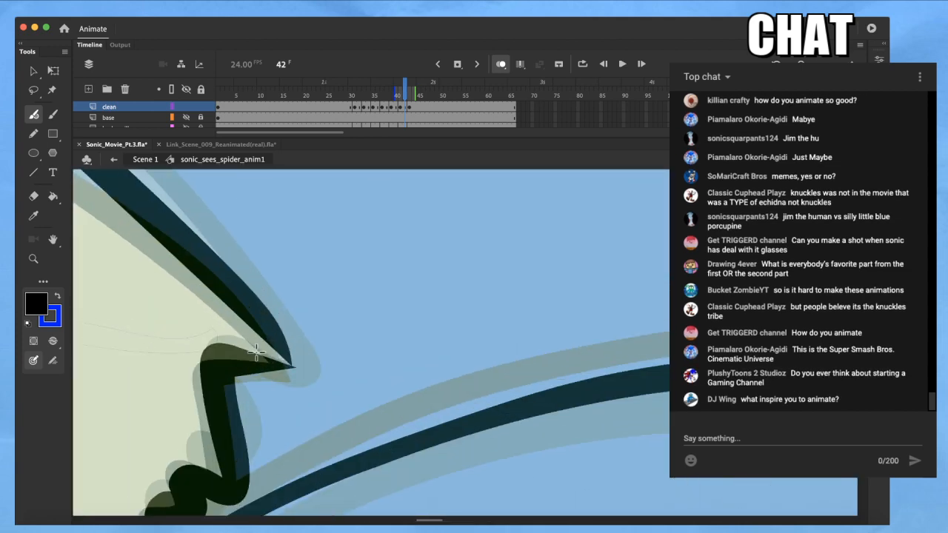
key(q)
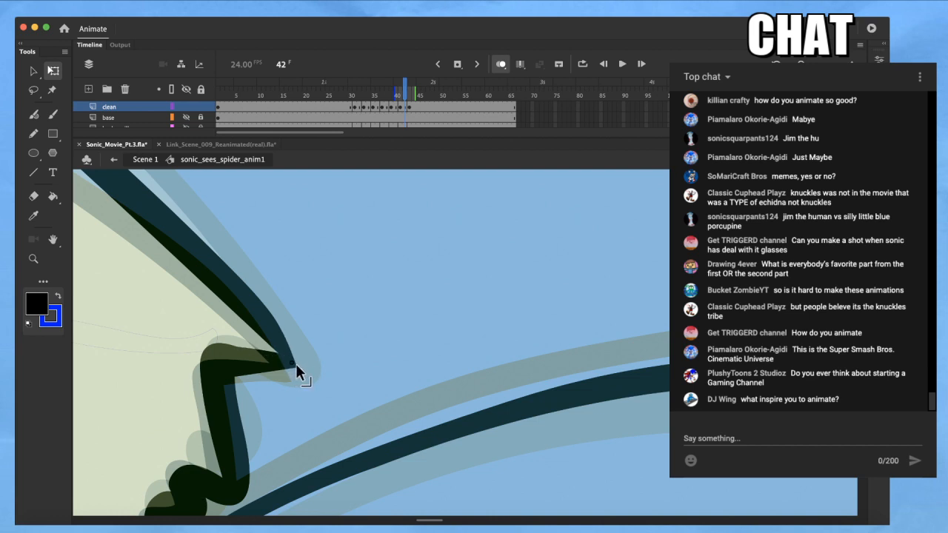
scroll(295, 363, down, 2)
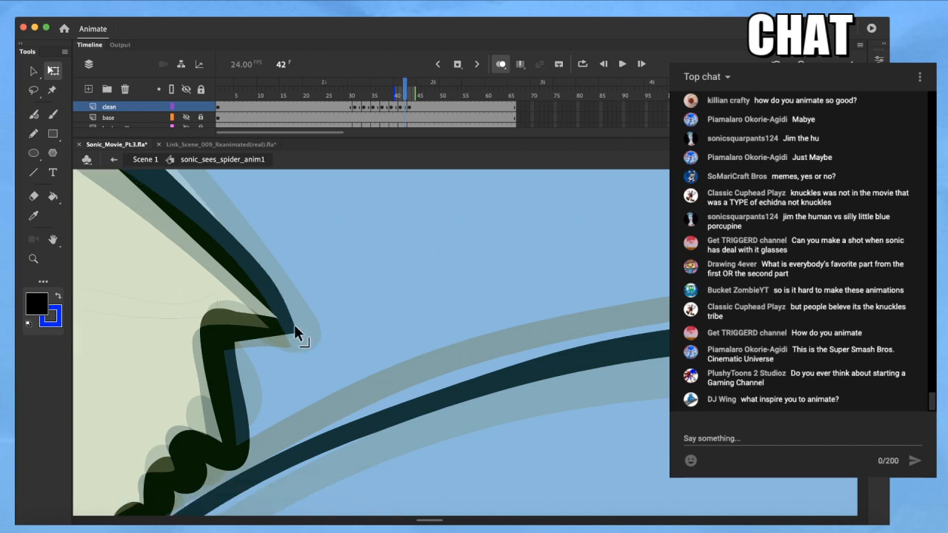
scroll(293, 326, down, 8)
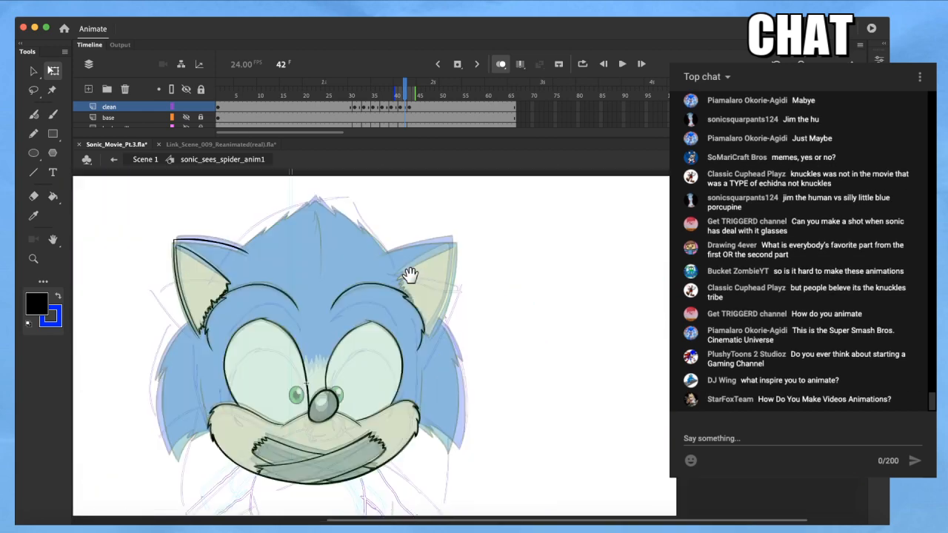
drag(410, 276, 438, 310)
scroll(378, 292, up, 5)
scroll(434, 333, up, 2)
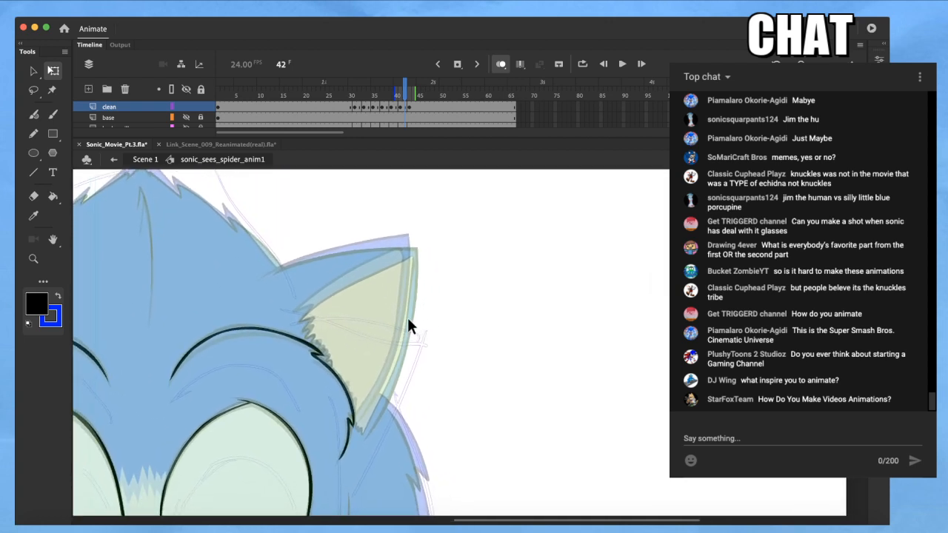
scroll(408, 318, up, 1)
drag(410, 354, 385, 363)
mouse_move(422, 309)
mouse_down()
mouse_move(425, 346)
mouse_move(434, 314)
mouse_up()
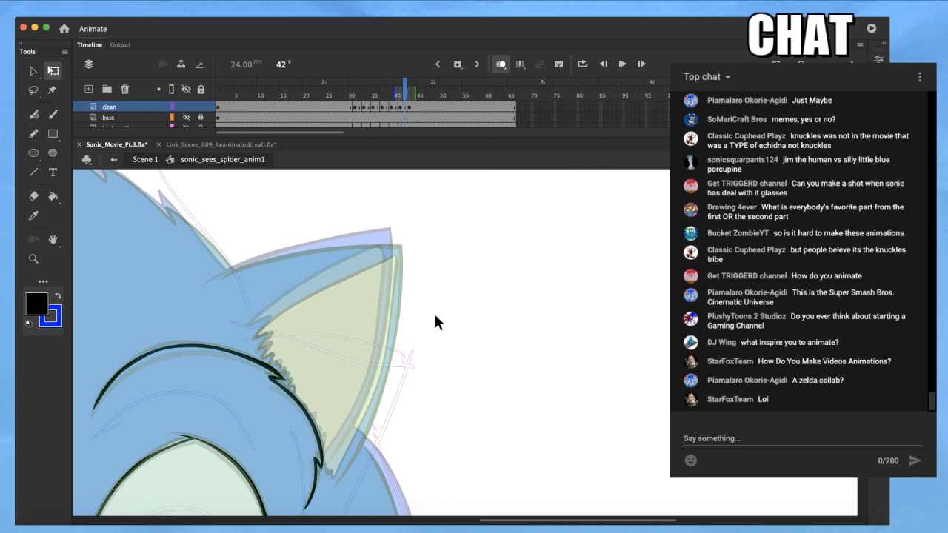
Switch to Link_Scene_009_Reanimated(real).fla and open the zelda_thumb symbol from the library
click(221, 144)
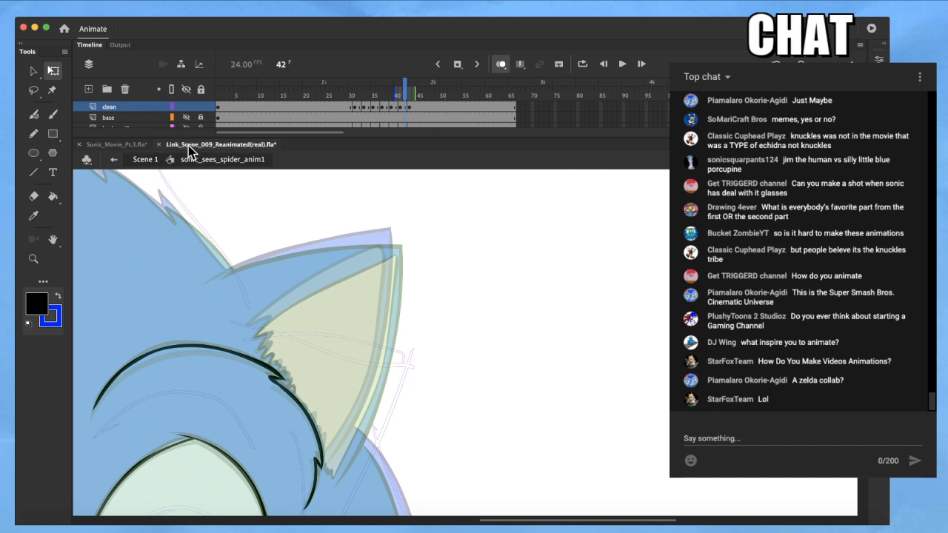
scroll(264, 110, down, 3)
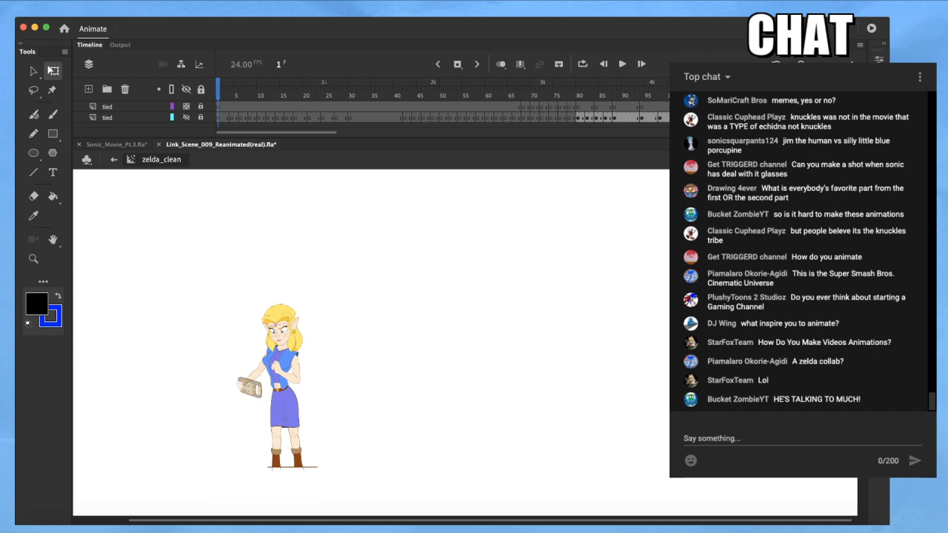
key(super+l)
scroll(615, 348, down, 15)
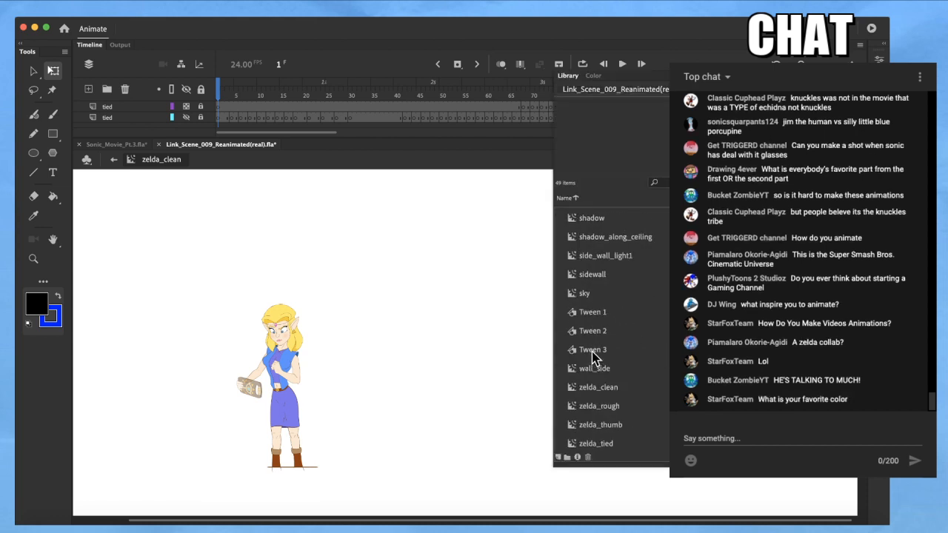
click(605, 425)
click(588, 409)
double_click(572, 424)
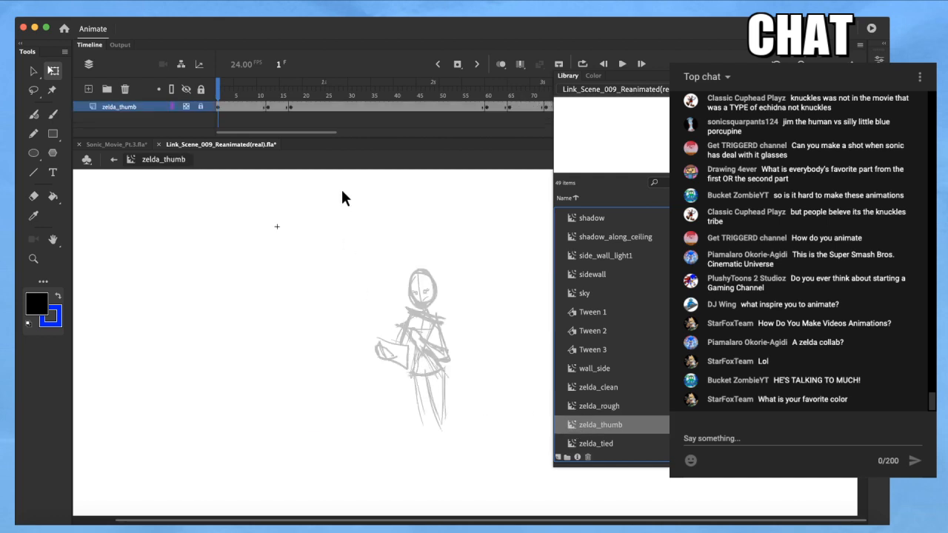
Play and scrub through the zelda_thumb thumbnail animation to review its poses
drag(274, 95, 200, 86)
mouse_move(537, 281)
mouse_down()
mouse_move(488, 293)
mouse_move(502, 301)
mouse_up()
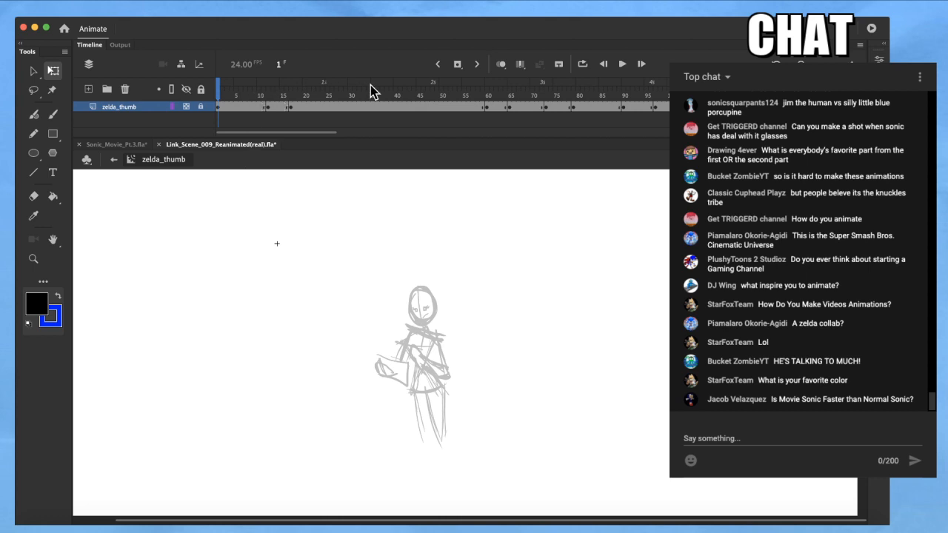
click(306, 94)
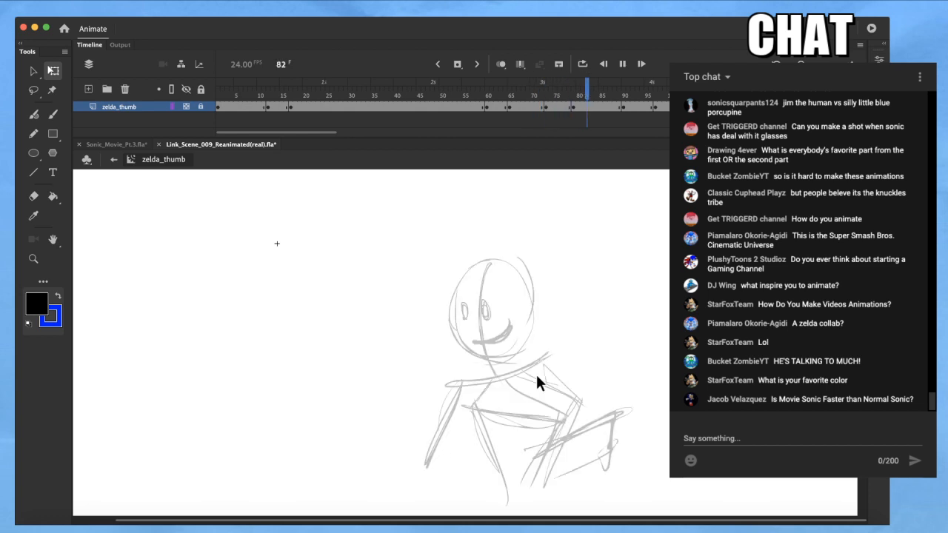
mouse_move(436, 95)
mouse_down()
mouse_move(279, 91)
mouse_move(489, 111)
mouse_move(693, 104)
mouse_up()
Open the zelda_rough symbol from the library and play its rough animation with the timing charts
click(879, 81)
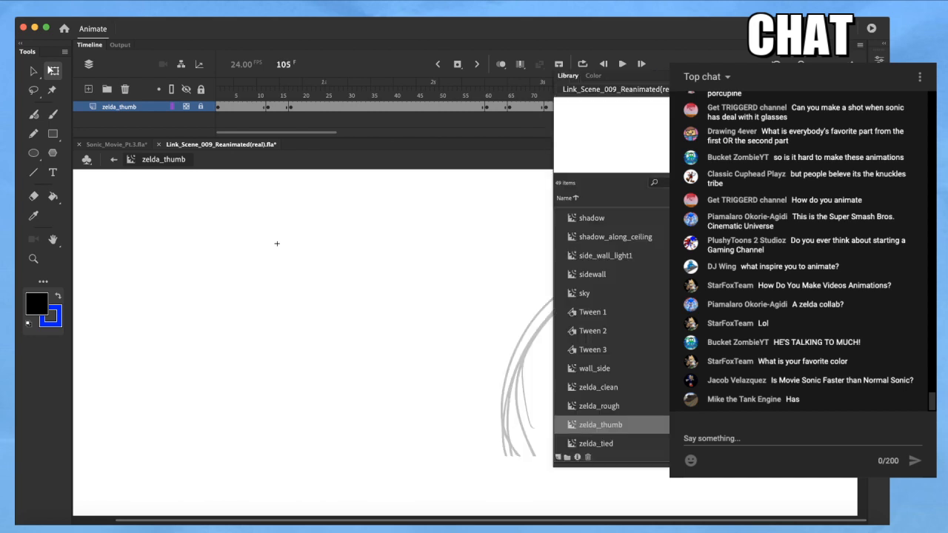
click(576, 408)
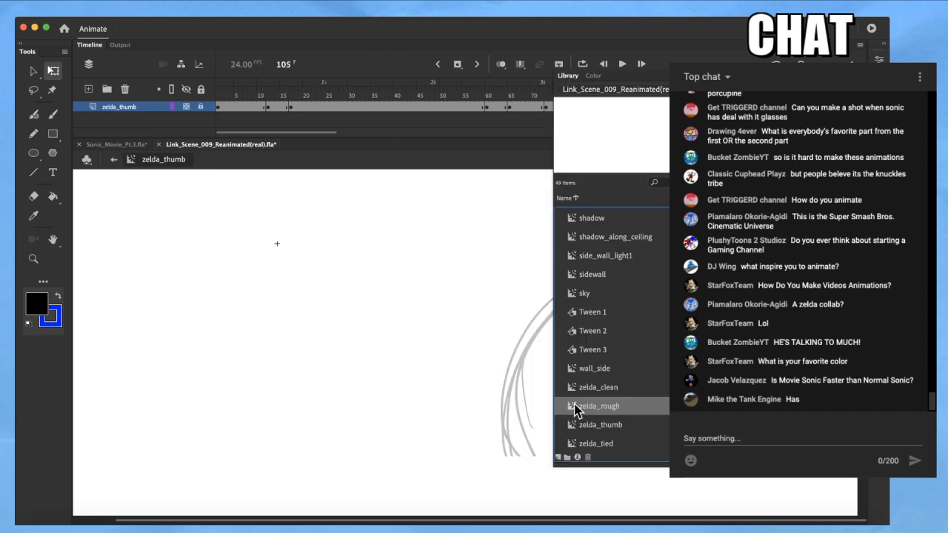
double_click(576, 408)
click(201, 90)
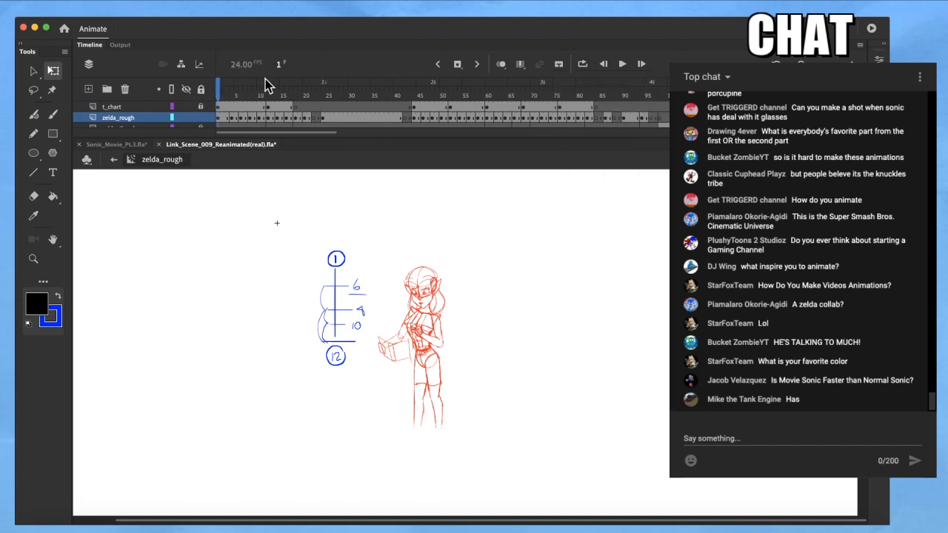
key(Return)
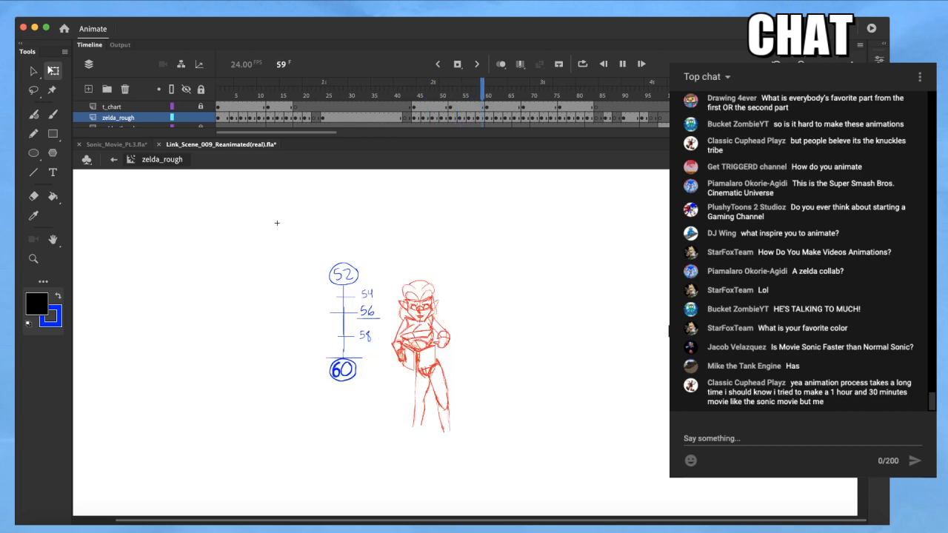
Examine the rough Zelda pose at frame 18 up close
drag(322, 92, 296, 93)
scroll(422, 314, up, 5)
mouse_move(482, 348)
mouse_down()
mouse_move(459, 182)
mouse_move(471, 415)
mouse_up()
scroll(461, 353, down, 5)
drag(526, 408, 511, 367)
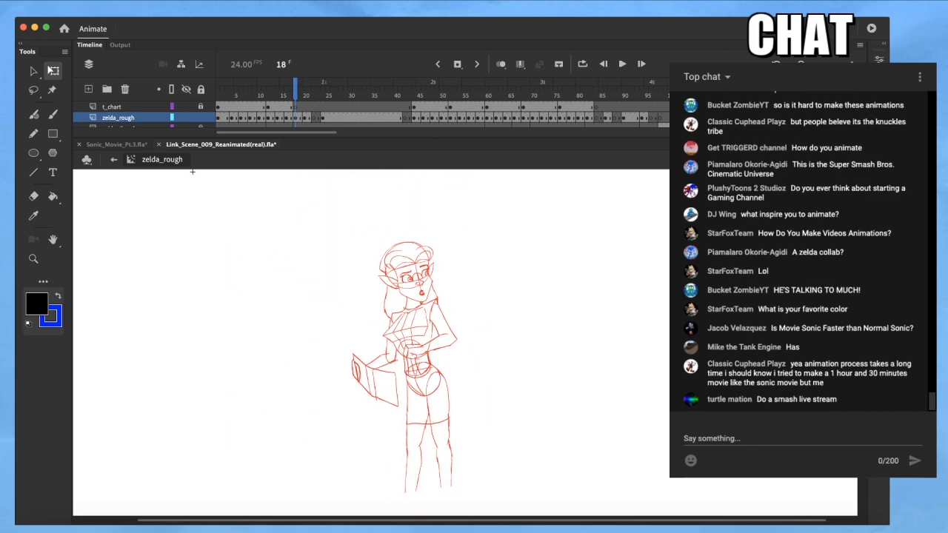
Open the zelda_tied symbol from the library and examine its tied-down drawing at frame 3 up close
click(879, 83)
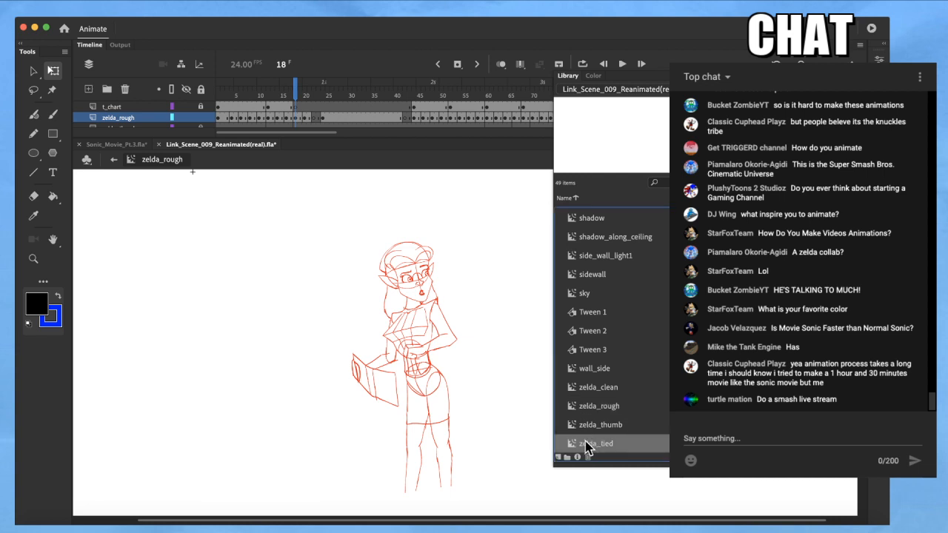
double_click(568, 442)
click(477, 348)
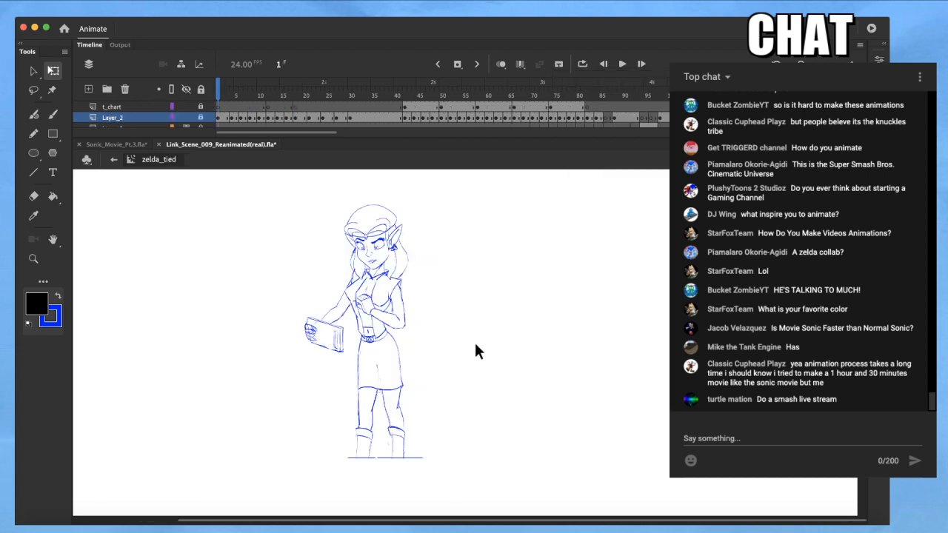
drag(271, 81, 226, 85)
scroll(540, 319, down, 2)
scroll(453, 303, up, 3)
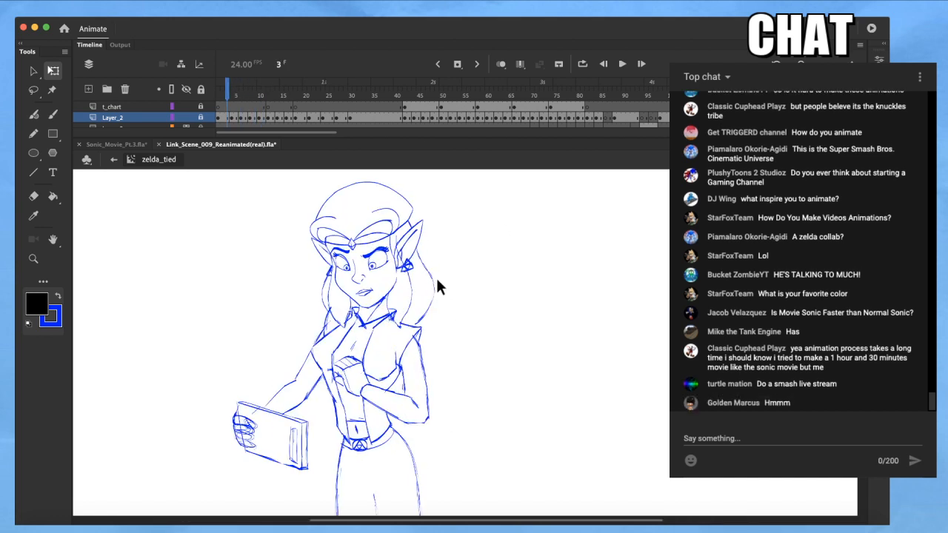
scroll(288, 121, down, 1)
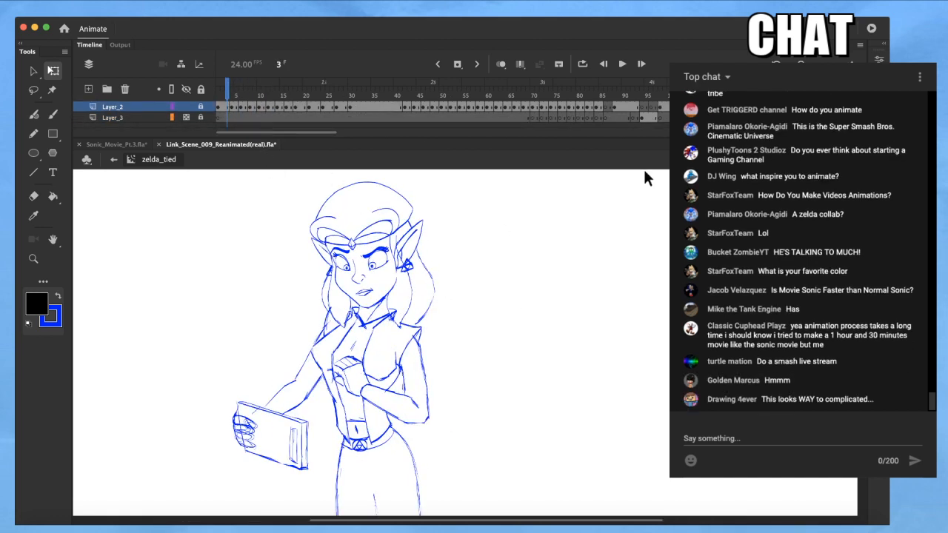
Reopen the zelda_rough symbol and examine the first rough drawing beside its timing chart
key(super+l)
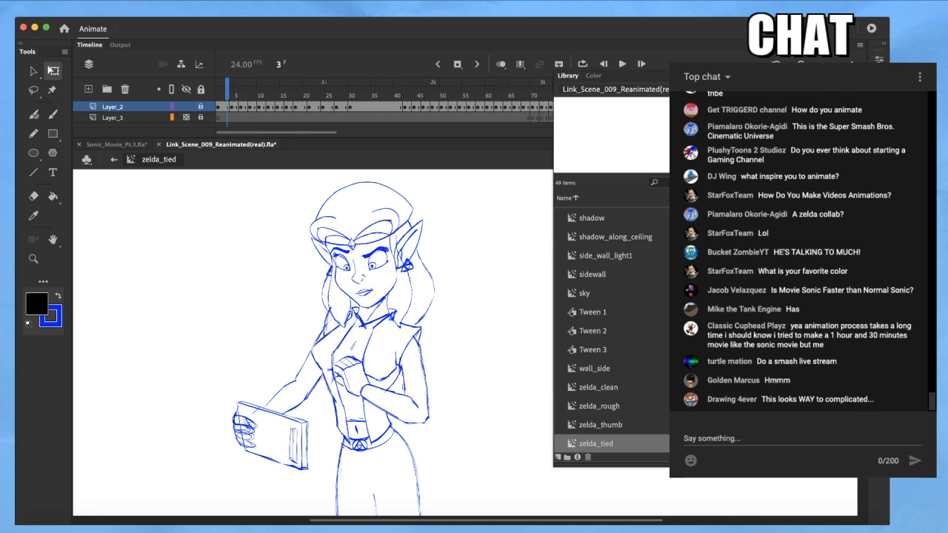
double_click(576, 407)
click(331, 110)
drag(329, 109, 218, 111)
mouse_move(260, 241)
mouse_down()
mouse_move(339, 292)
mouse_move(381, 363)
mouse_up()
key(b)
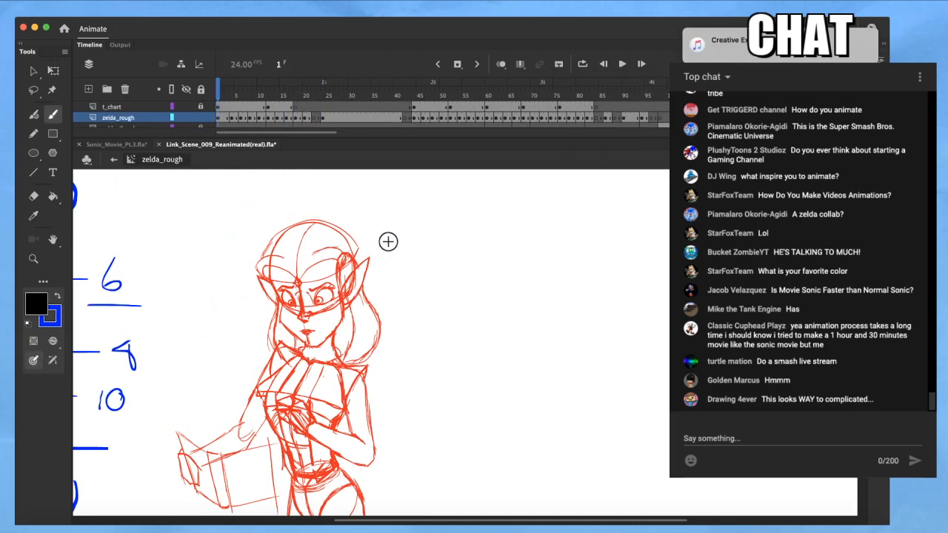
click(225, 83)
mouse_move(226, 83)
mouse_down()
mouse_move(358, 100)
mouse_move(220, 130)
mouse_up()
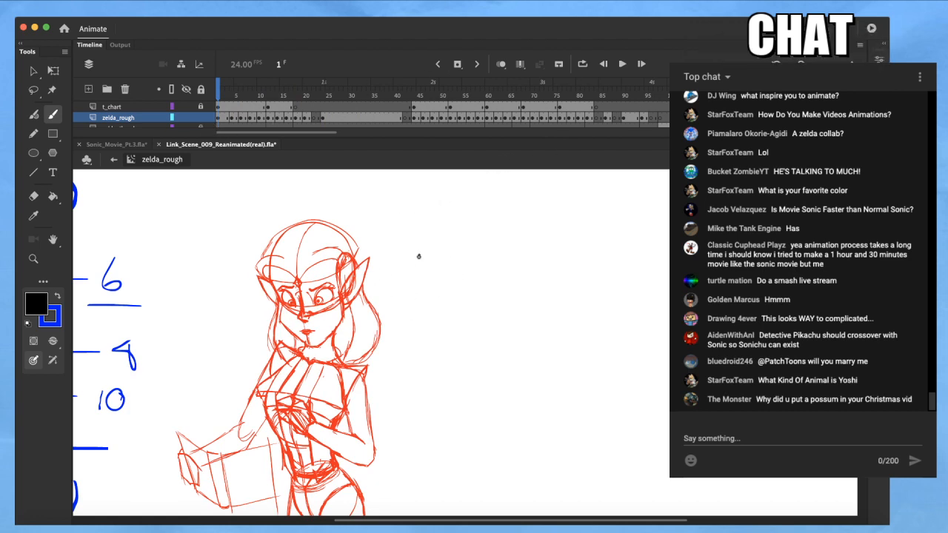
key(super+z)
drag(411, 273, 499, 254)
key(super+z)
Open the zelda_tied symbol from the library and scrub through its animation to frame 66
click(879, 81)
double_click(595, 443)
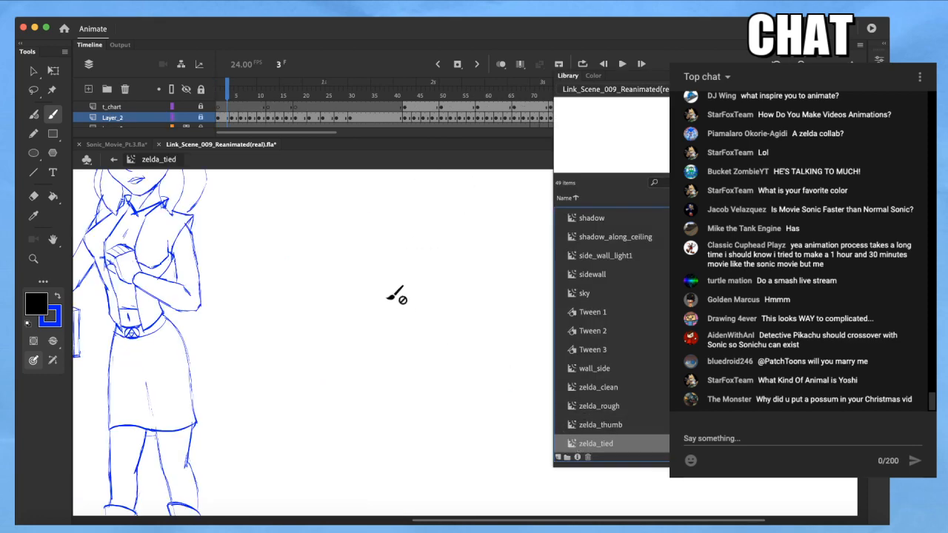
mouse_move(250, 78)
mouse_down()
mouse_move(237, 80)
mouse_move(433, 100)
mouse_move(490, 86)
mouse_move(629, 89)
mouse_move(633, 100)
mouse_move(625, 82)
mouse_move(555, 84)
mouse_move(516, 111)
mouse_up()
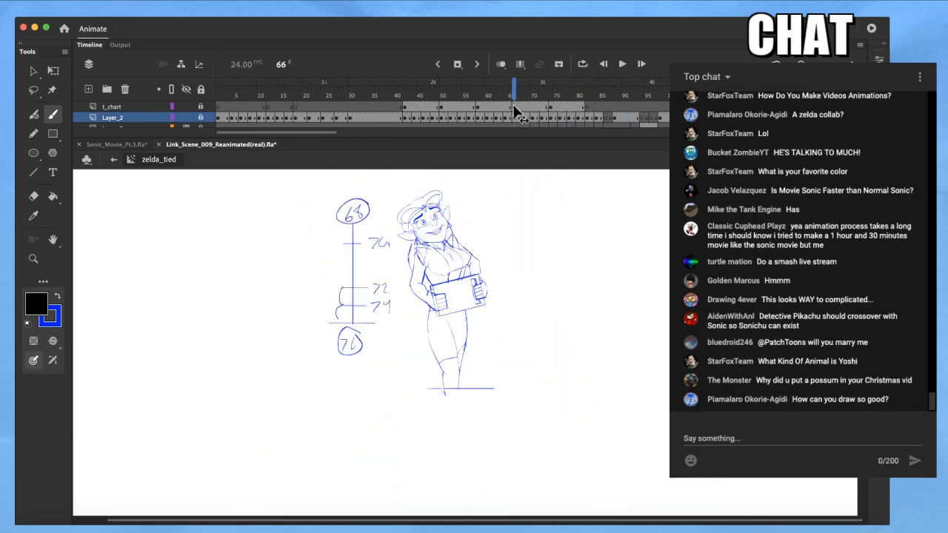
Open the zelda_clean symbol from the library and scrub through its coloured animation to frame 89
key(super+l)
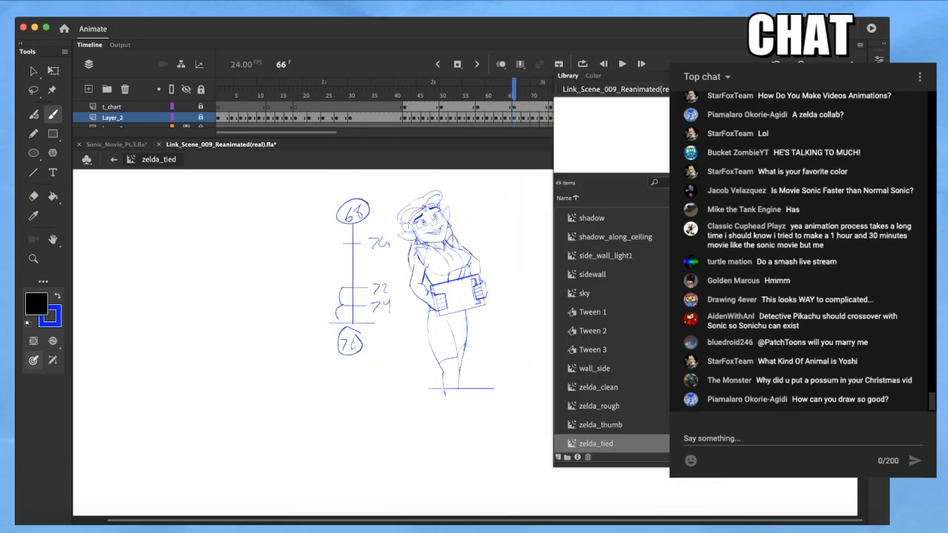
click(579, 427)
double_click(579, 390)
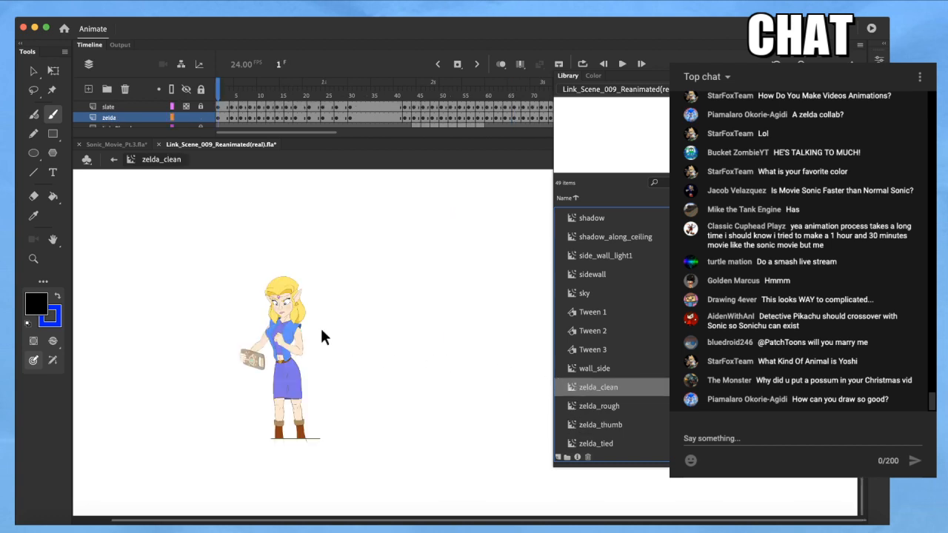
click(343, 320)
drag(345, 324, 350, 299)
drag(226, 89, 617, 106)
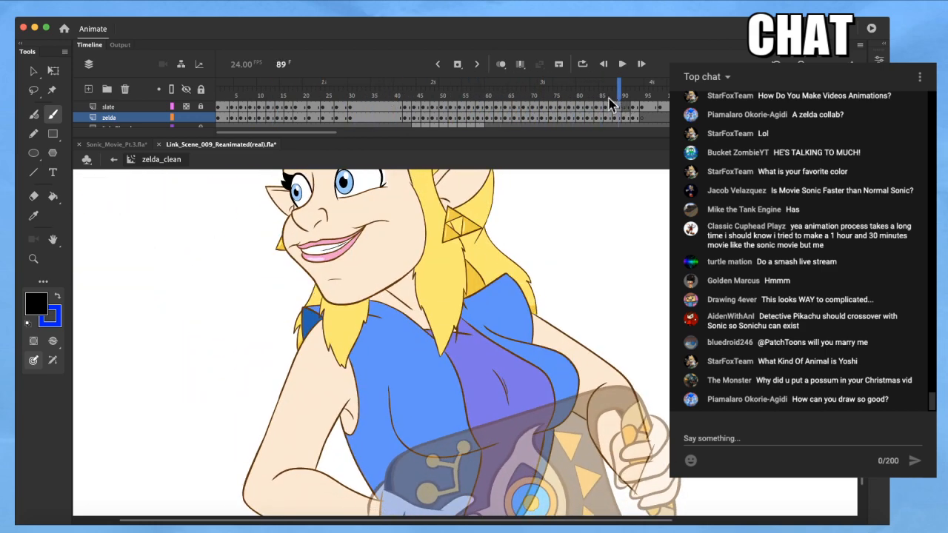
Turn off the slate layer's transparency and scrub through the zelda_clean animation to check it
click(185, 108)
scroll(379, 318, down, 2)
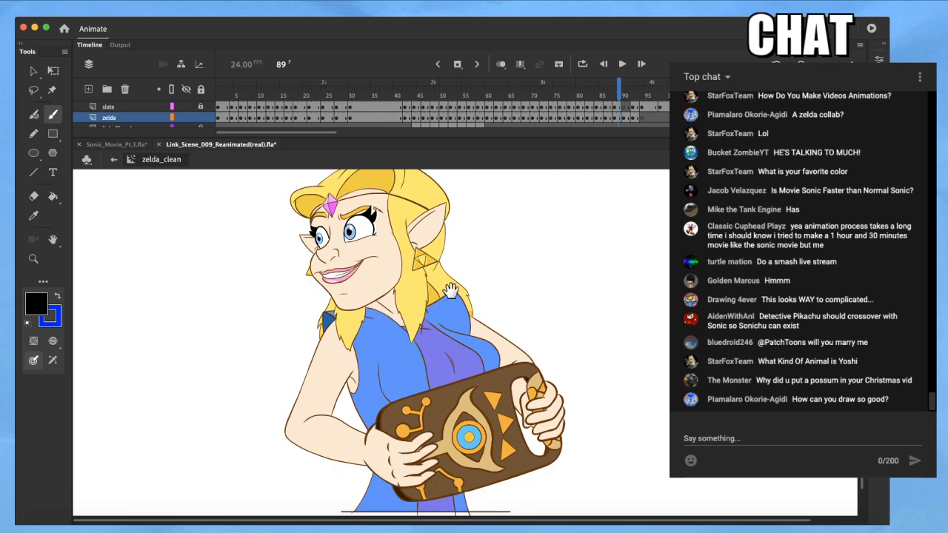
mouse_move(606, 102)
mouse_down()
mouse_move(509, 106)
mouse_move(315, 139)
mouse_move(244, 125)
mouse_move(295, 107)
mouse_move(516, 117)
mouse_move(627, 107)
mouse_move(613, 110)
mouse_up()
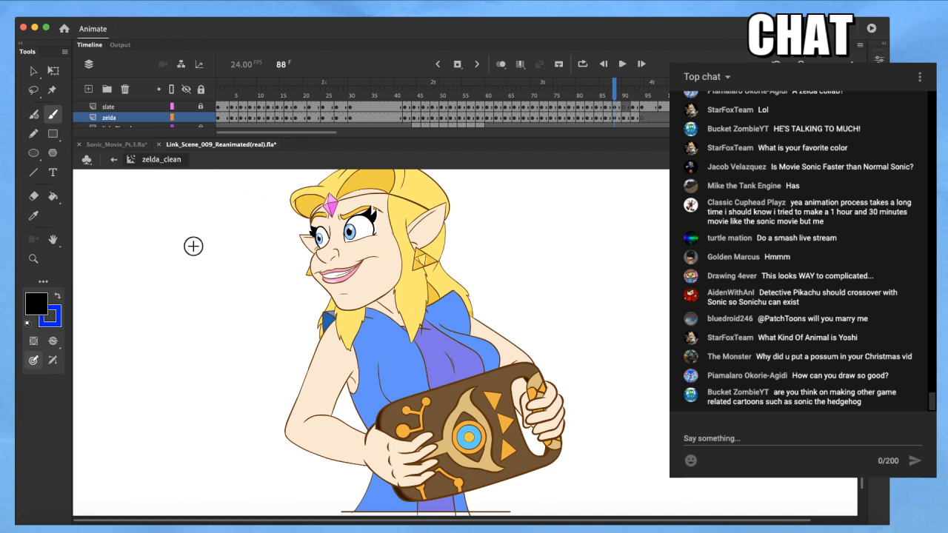
click(275, 90)
drag(275, 89, 228, 104)
Switch to the Sonic_Movie_Pt.3.fla document and ink the long forehead crease and its short side tick on the clean layer at frame 42
click(116, 144)
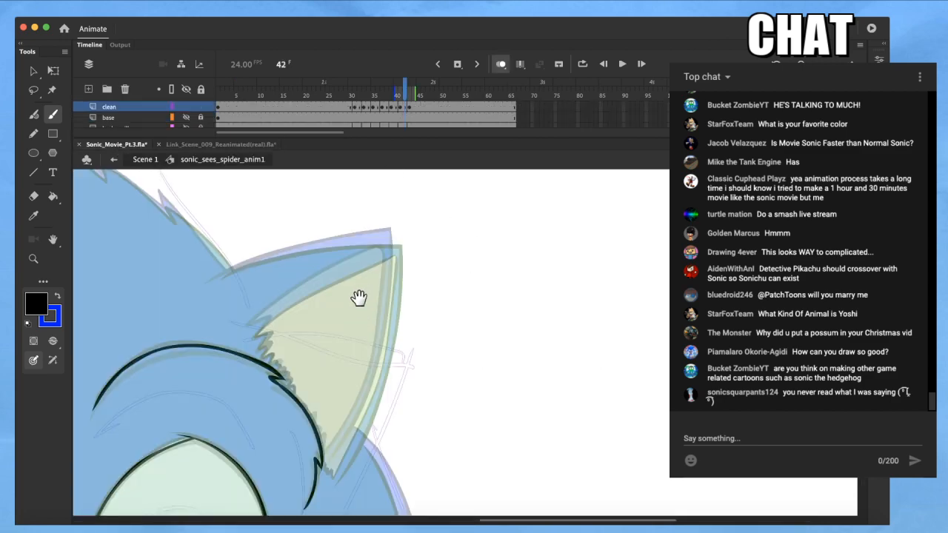
drag(320, 316, 387, 346)
key(super+equal)
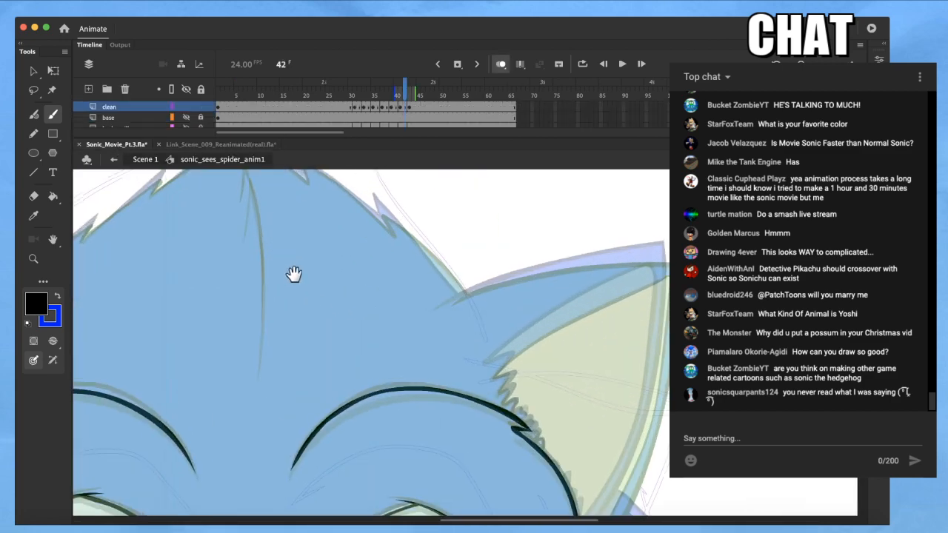
drag(286, 259, 303, 305)
drag(213, 405, 237, 428)
scroll(373, 368, up, 1)
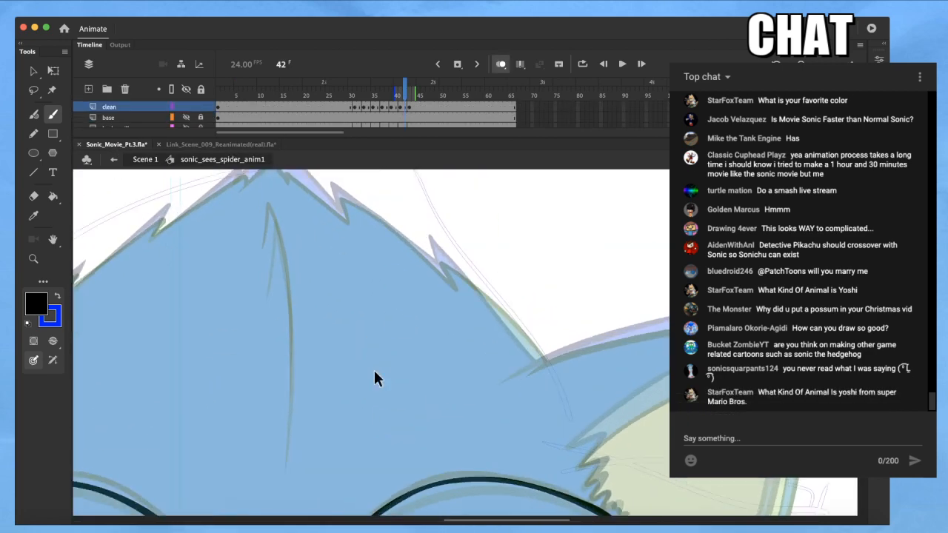
drag(381, 372, 388, 366)
key(b)
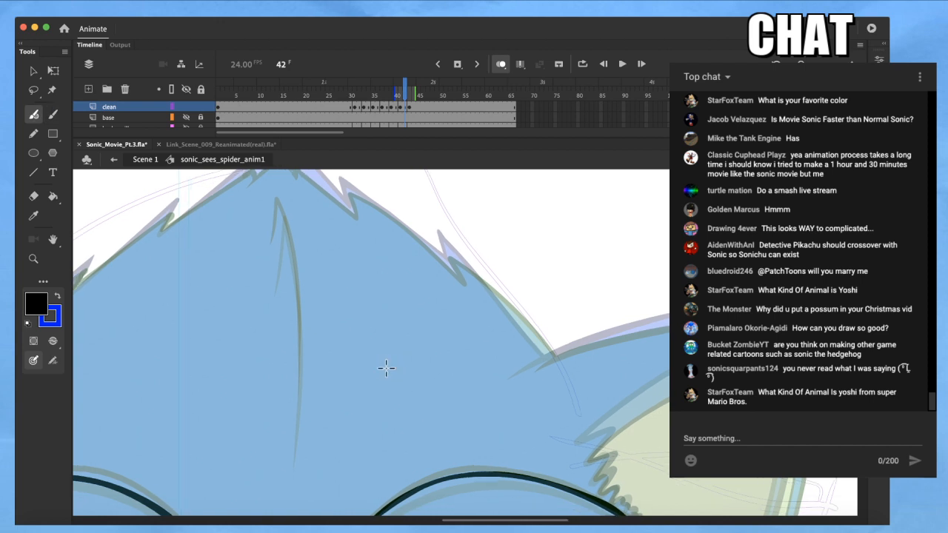
drag(298, 416, 296, 251)
mouse_move(299, 324)
mouse_down()
mouse_move(302, 421)
mouse_move(298, 330)
mouse_up()
drag(282, 208, 279, 201)
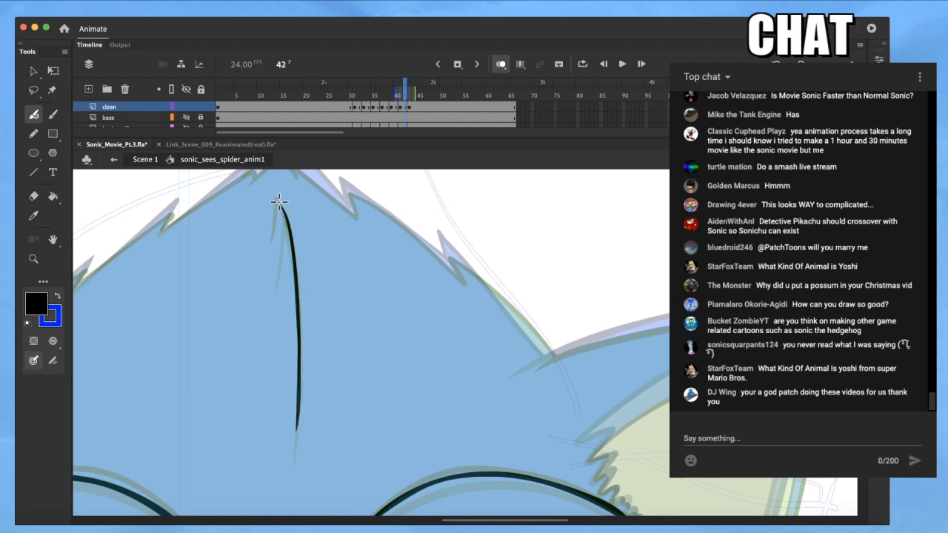
drag(274, 257, 269, 275)
key(super+z)
Smooth the inked forehead crease and bend its long line to match the rough drawing's curve
key(a)
key(v)
click(287, 213)
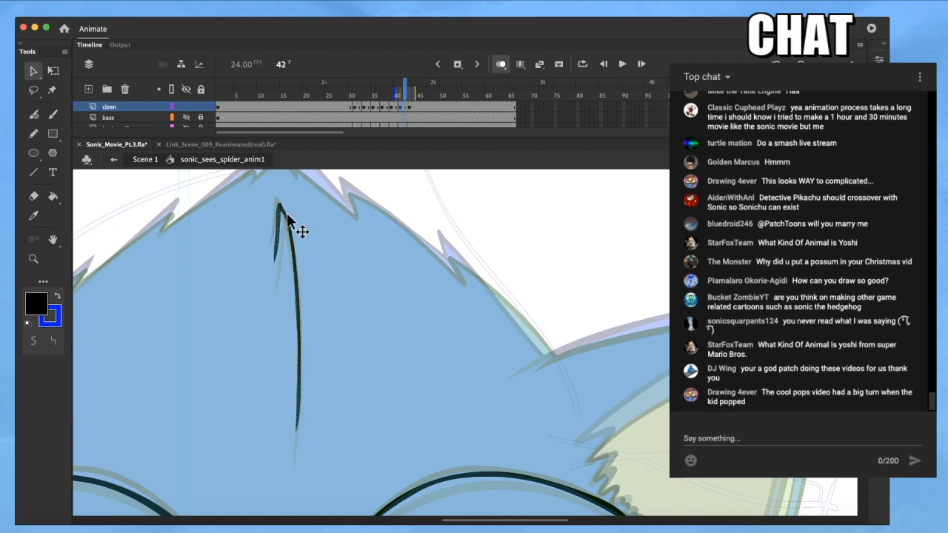
click(33, 340)
click(326, 233)
drag(296, 332, 294, 432)
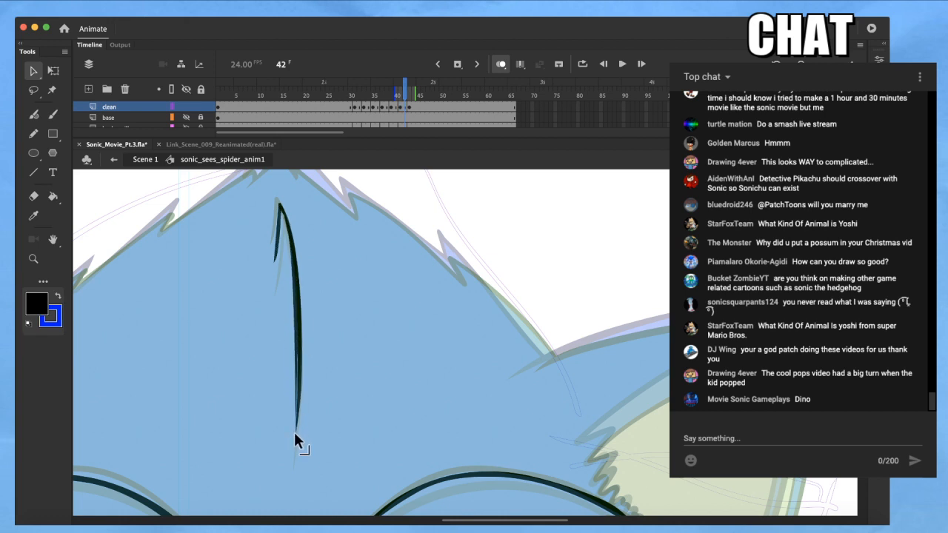
drag(300, 373, 300, 394)
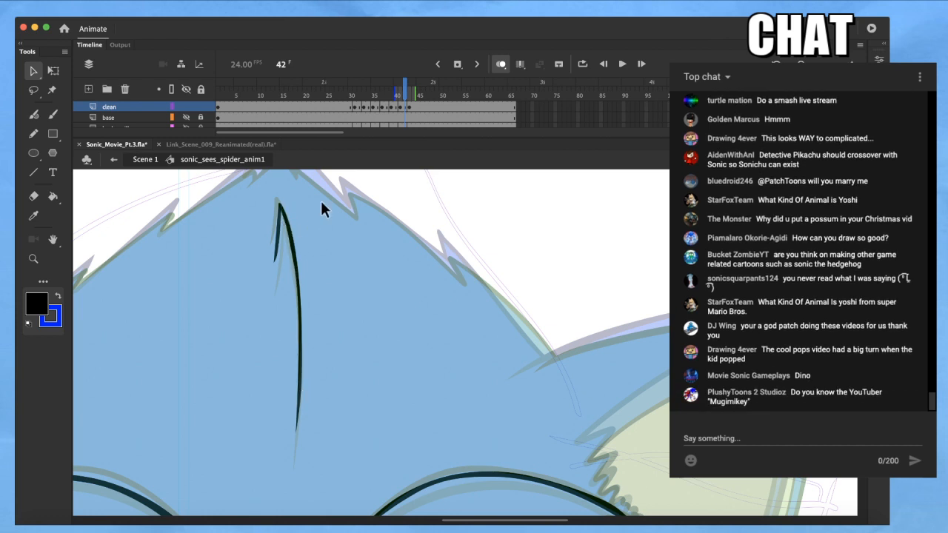
Ink the upper edge of the right ear with one curved brush stroke and check it against the whole head
drag(355, 282, 400, 286)
scroll(352, 290, down, 3)
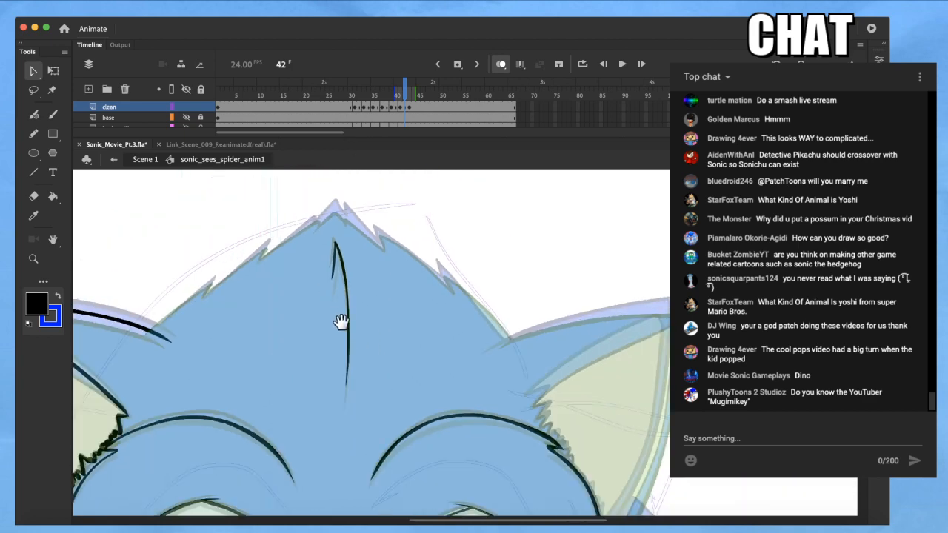
drag(339, 328, 349, 317)
scroll(311, 310, up, 3)
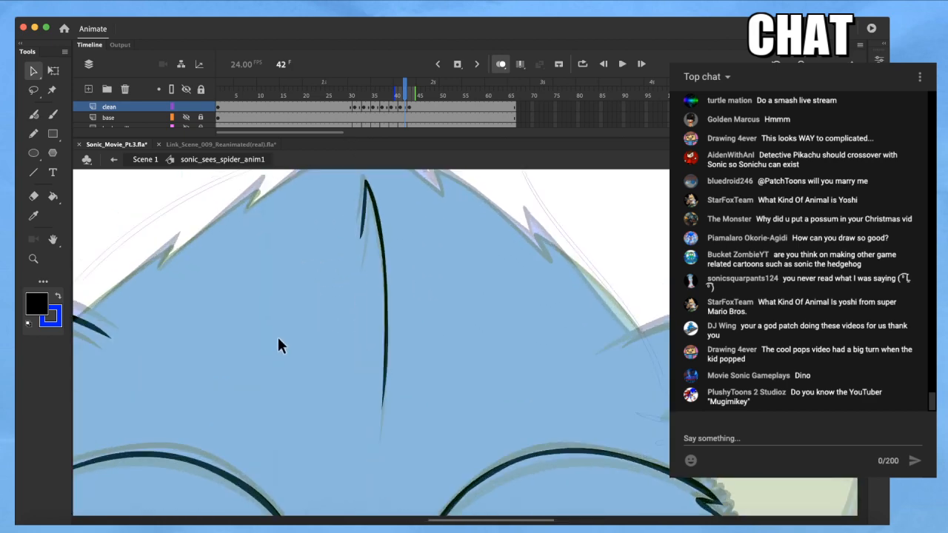
drag(256, 348, 426, 360)
drag(428, 307, 292, 400)
drag(521, 387, 330, 325)
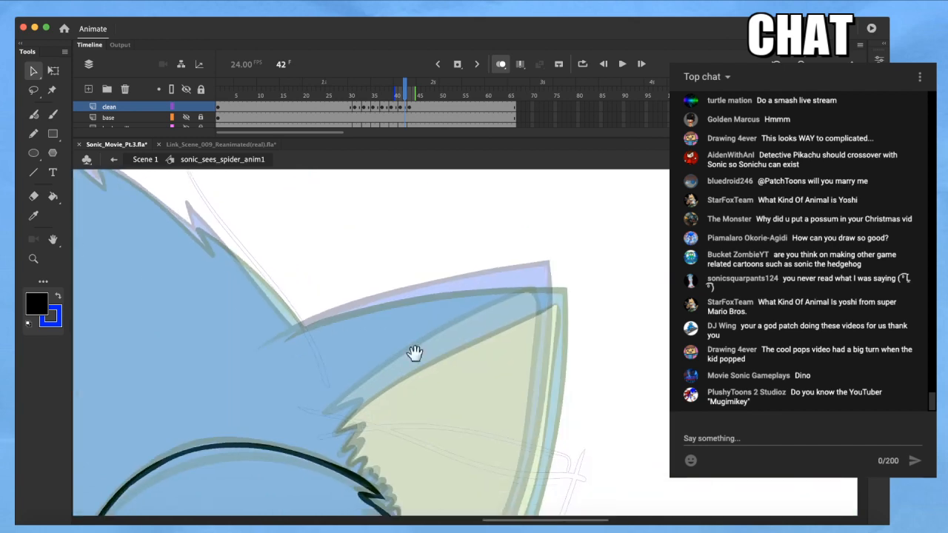
drag(454, 371, 317, 310)
scroll(326, 320, down, 2)
mouse_move(345, 395)
mouse_down()
mouse_move(314, 356)
mouse_move(319, 376)
mouse_up()
key(b)
mouse_move(141, 258)
mouse_down()
mouse_move(281, 217)
mouse_move(379, 208)
mouse_up()
key(q)
click(370, 210)
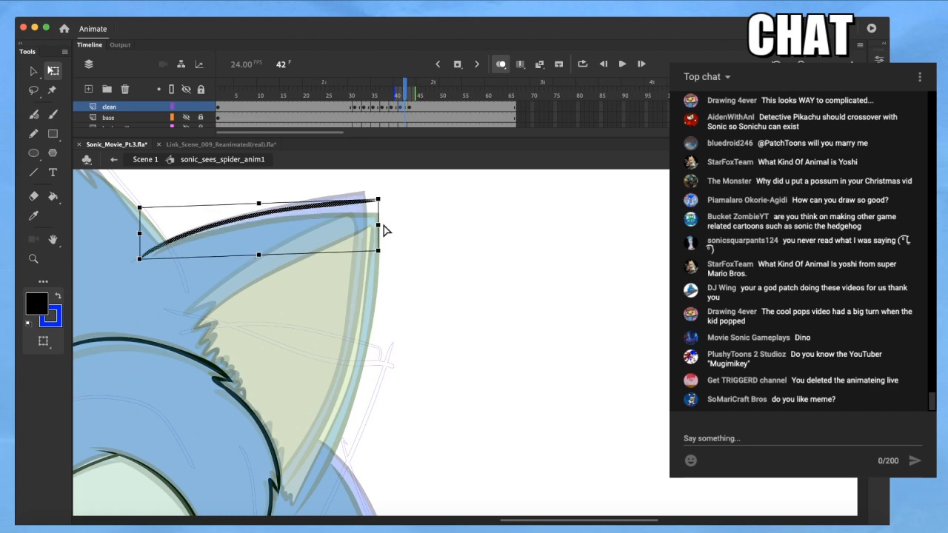
click(426, 226)
scroll(426, 225, down, 5)
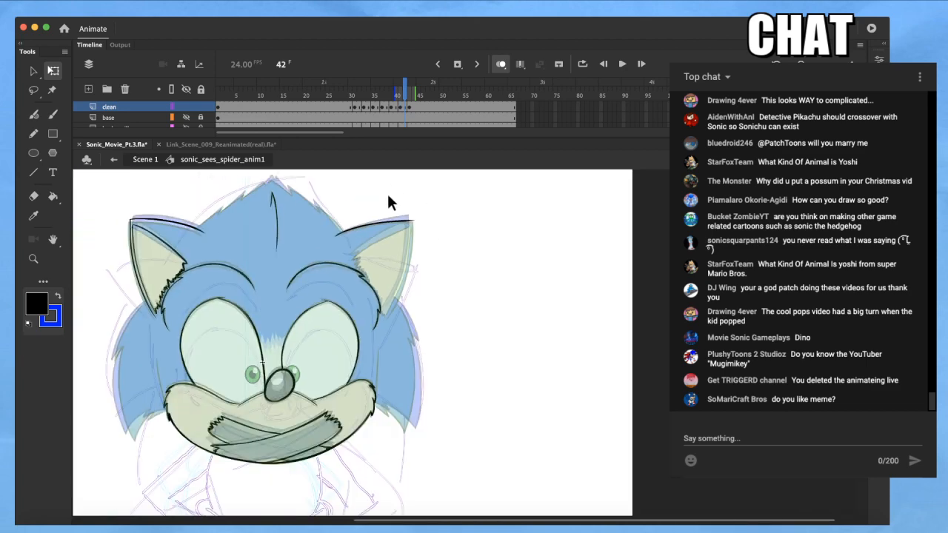
mouse_move(355, 90)
mouse_down()
mouse_move(390, 81)
mouse_move(428, 89)
mouse_move(410, 100)
mouse_up()
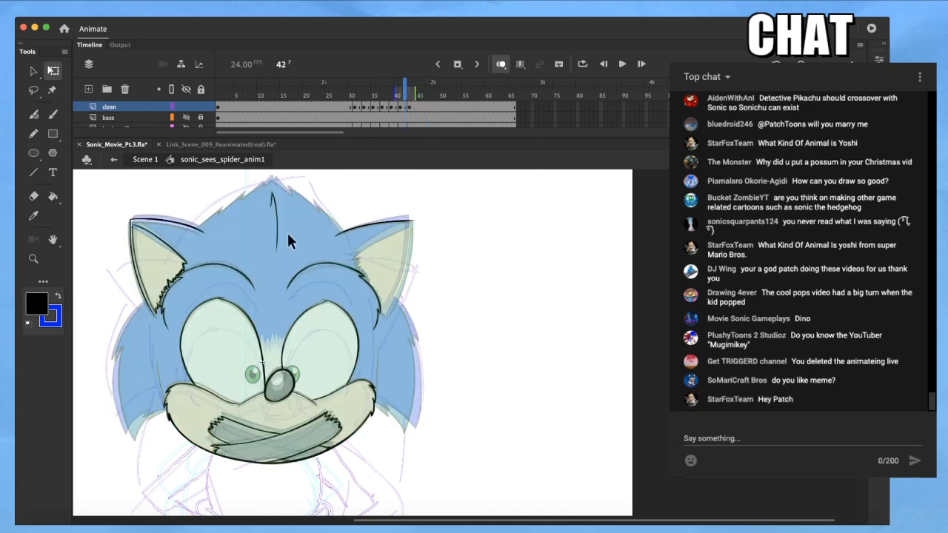
Reshape the left ear's inner fur line where it touches the brow line so the two outlines separate
scroll(287, 230, up, 5)
drag(164, 274, 431, 292)
scroll(312, 359, up, 5)
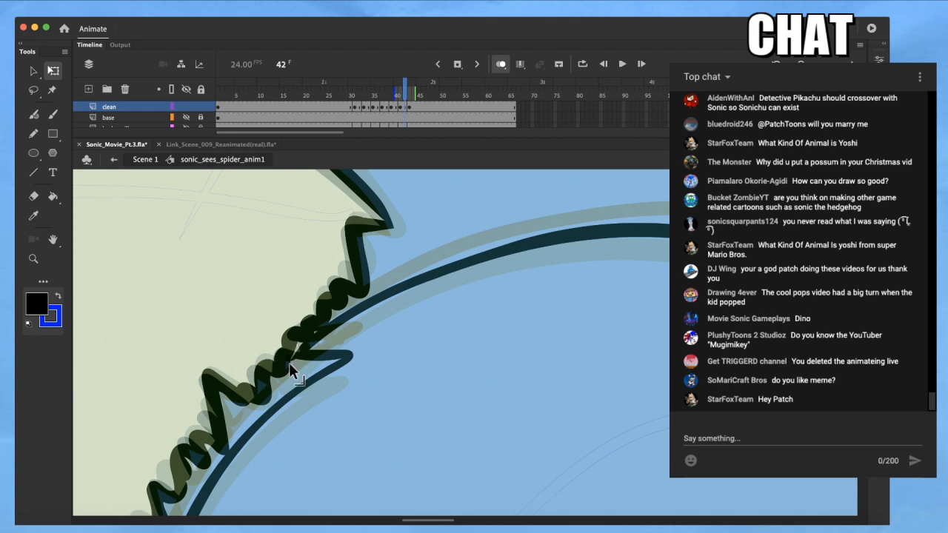
drag(304, 349, 345, 309)
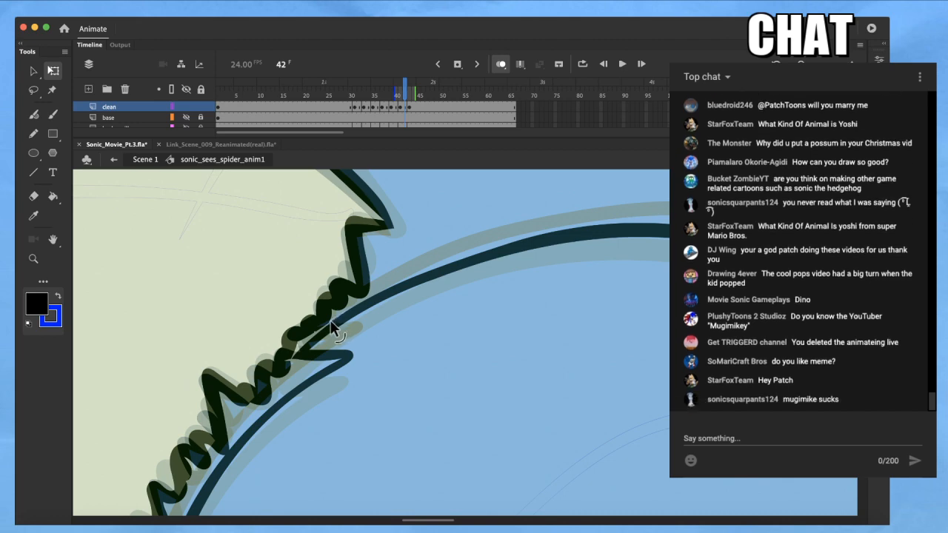
double_click(311, 354)
scroll(324, 353, down, 3)
drag(281, 439, 296, 420)
scroll(266, 428, up, 4)
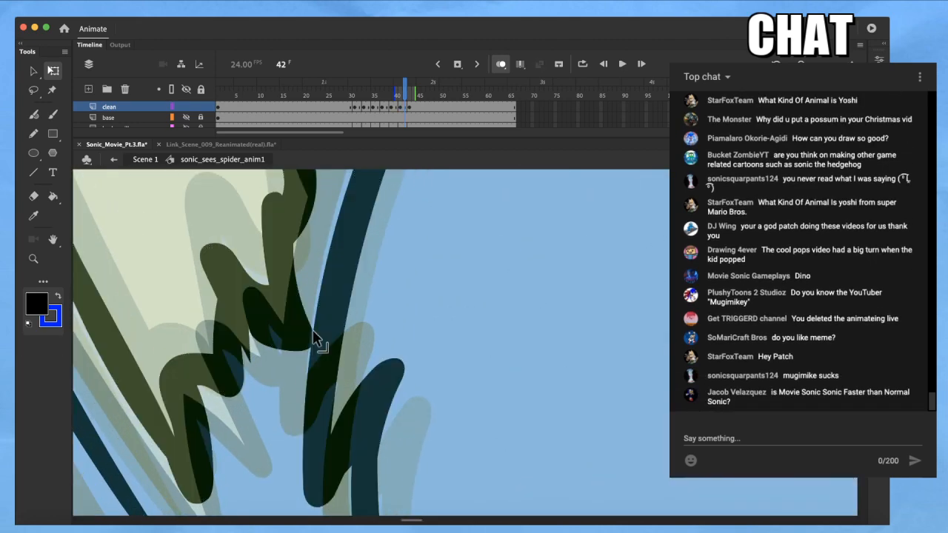
scroll(289, 376, down, 3)
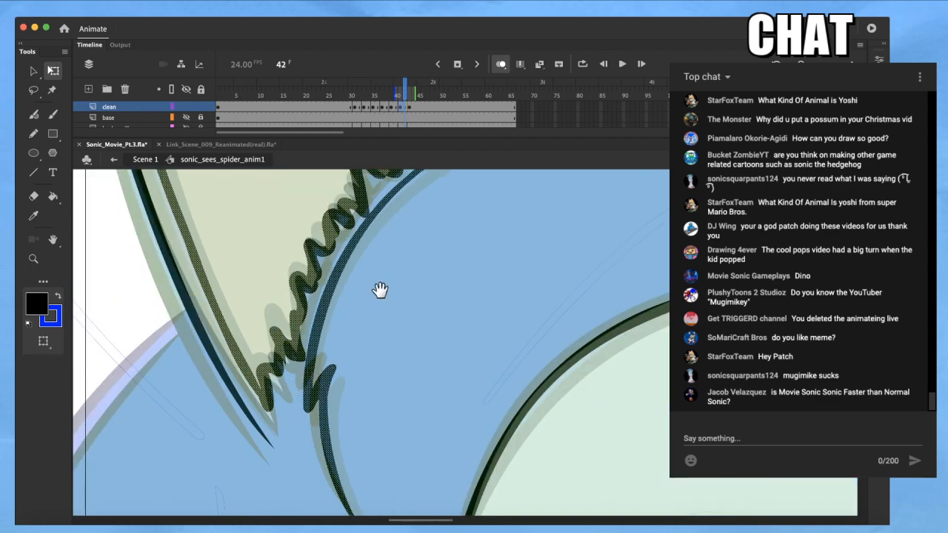
drag(383, 284, 332, 414)
drag(415, 238, 345, 378)
drag(332, 410, 381, 268)
scroll(319, 362, up, 3)
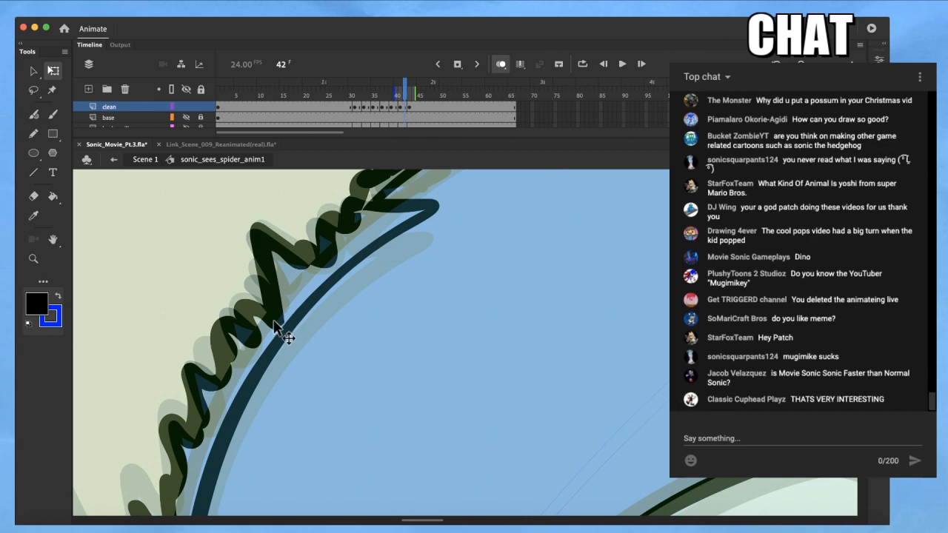
Try nudging and rotating the left ear's ink lines as a group, and delete them from the frame
scroll(286, 332, down, 4)
shift+click(336, 180)
drag(342, 198, 294, 294)
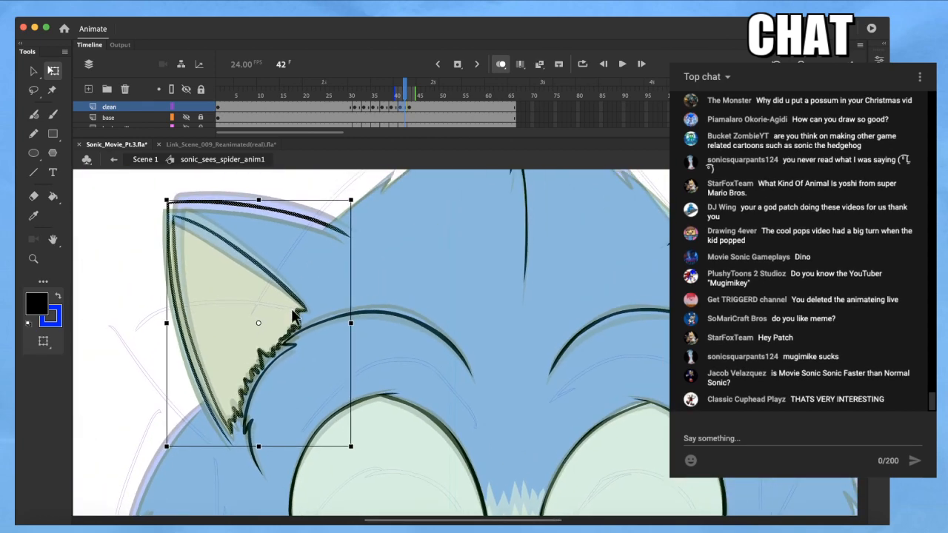
key(Down)
key(Left)
key(Left)
key(Down)
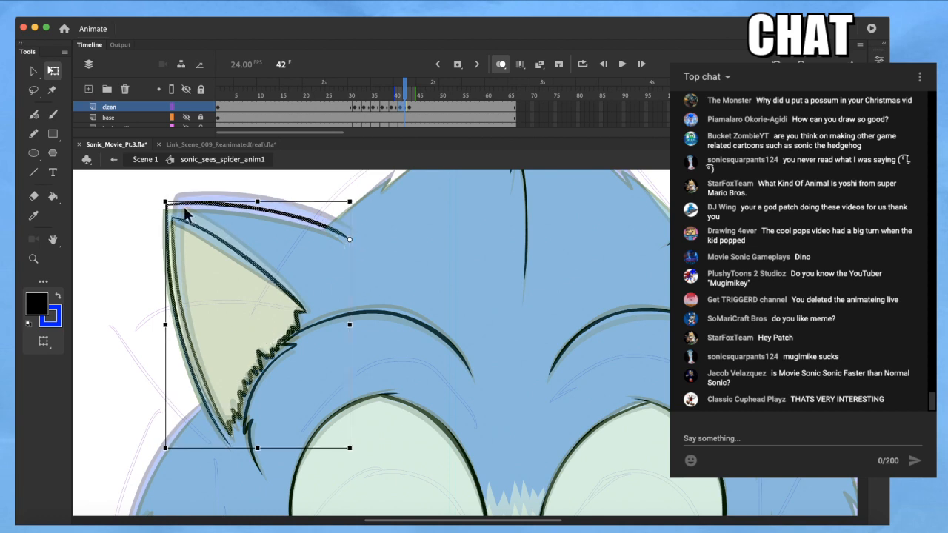
drag(167, 205, 159, 214)
key(Delete)
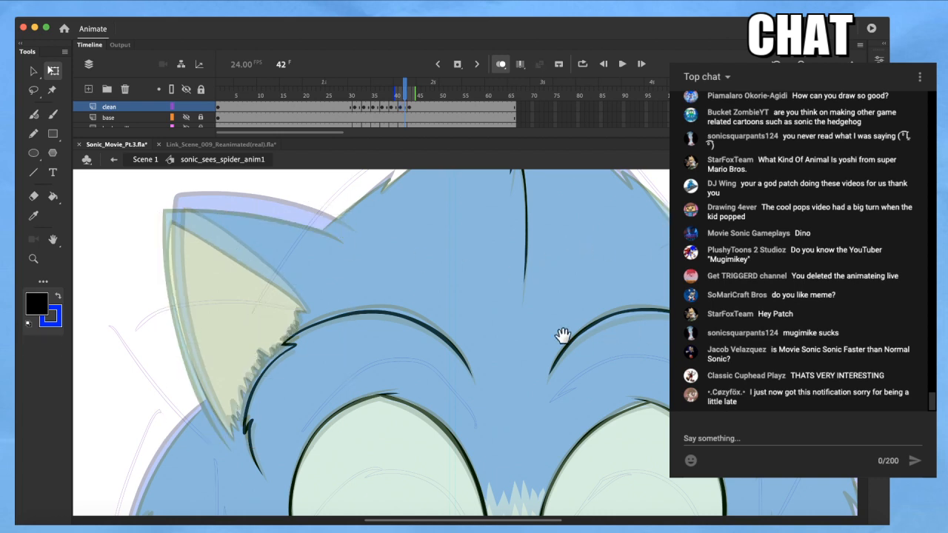
Ink a new upper edge for the left ear with one curved stroke running past the ear tip
drag(540, 341, 565, 331)
mouse_move(477, 357)
mouse_down()
mouse_move(467, 340)
mouse_move(482, 347)
mouse_up()
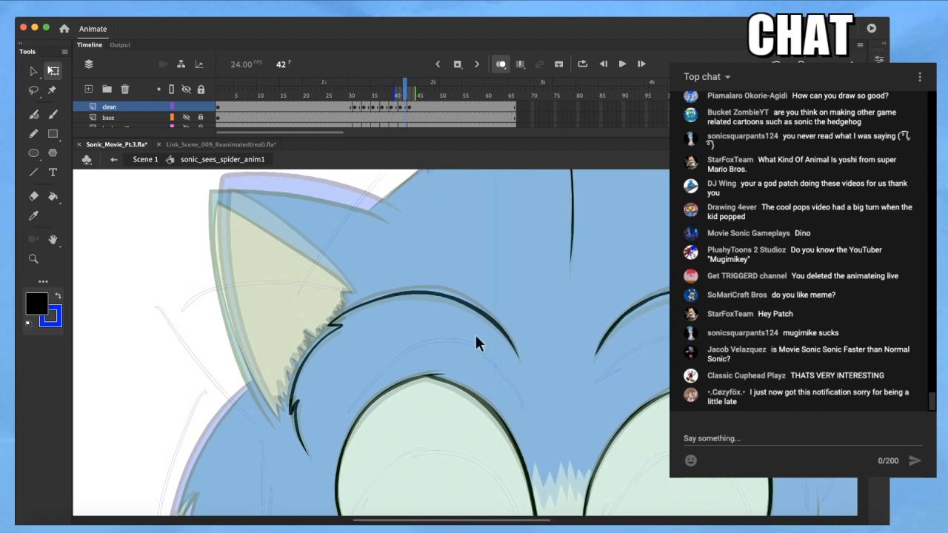
key(b)
drag(399, 356, 414, 354)
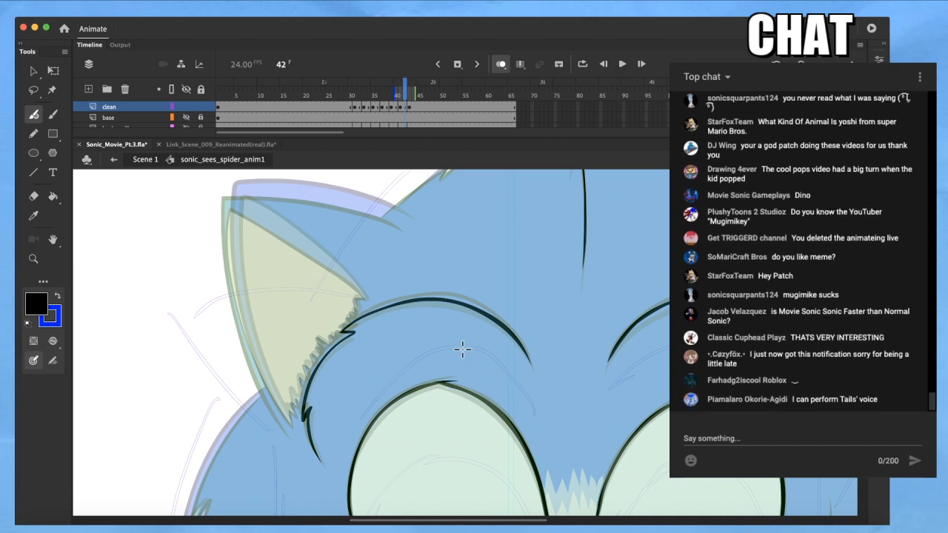
drag(462, 349, 456, 355)
mouse_move(380, 286)
mouse_down()
mouse_move(364, 288)
mouse_move(369, 299)
mouse_up()
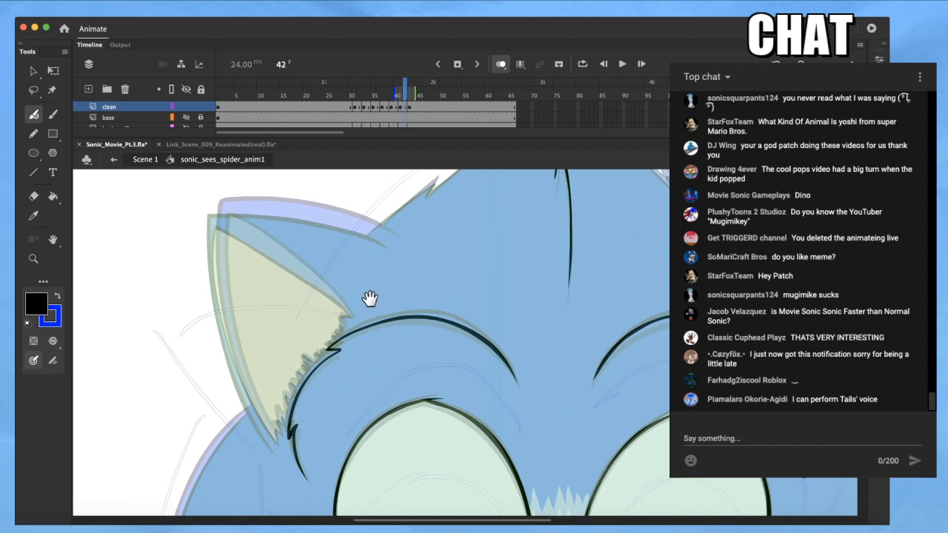
mouse_move(383, 247)
mouse_down()
mouse_move(210, 221)
mouse_move(165, 229)
mouse_up()
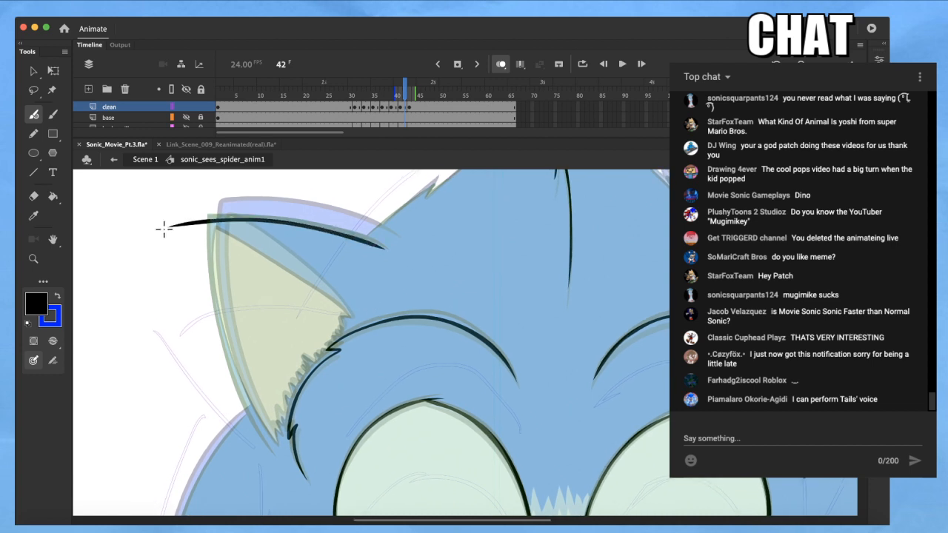
mouse_move(213, 314)
mouse_down()
mouse_move(257, 417)
mouse_move(234, 385)
mouse_move(206, 277)
mouse_move(208, 196)
mouse_move(251, 448)
mouse_up()
key(super+z)
key(super+z)
key(super+z)
drag(204, 205, 245, 421)
key(super+z)
drag(213, 320, 274, 444)
key(super+z)
drag(205, 210, 277, 479)
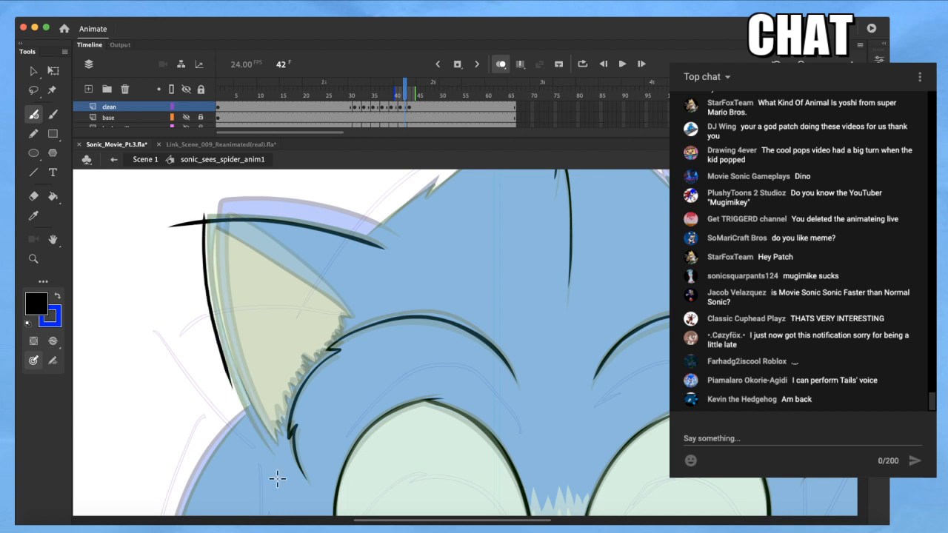
key(super+z)
mouse_move(205, 213)
mouse_down()
mouse_move(216, 325)
mouse_move(306, 503)
mouse_up()
key(super+z)
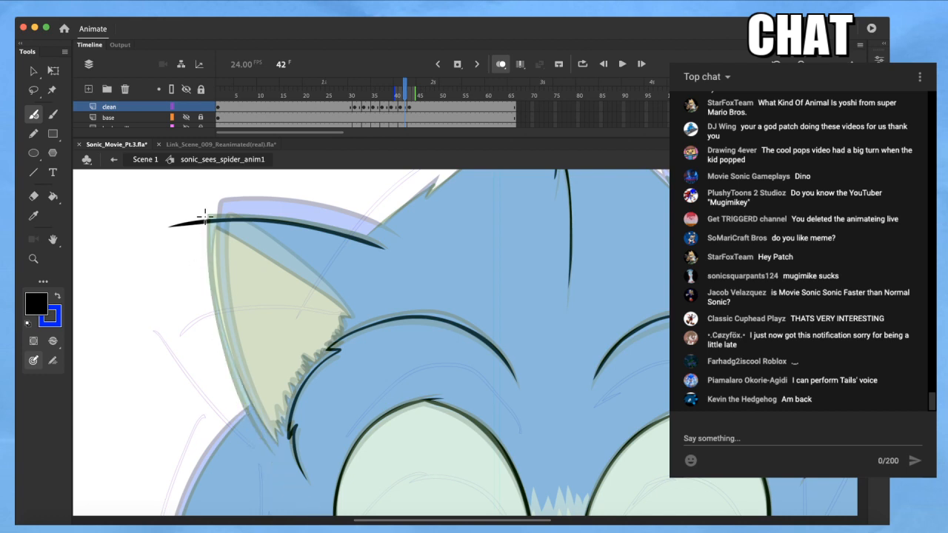
Ink the left ear's outer edge from the tip to the base and transform both ear lines slightly to fit the sketch
mouse_move(206, 286)
mouse_down()
mouse_move(228, 370)
mouse_move(273, 444)
mouse_up()
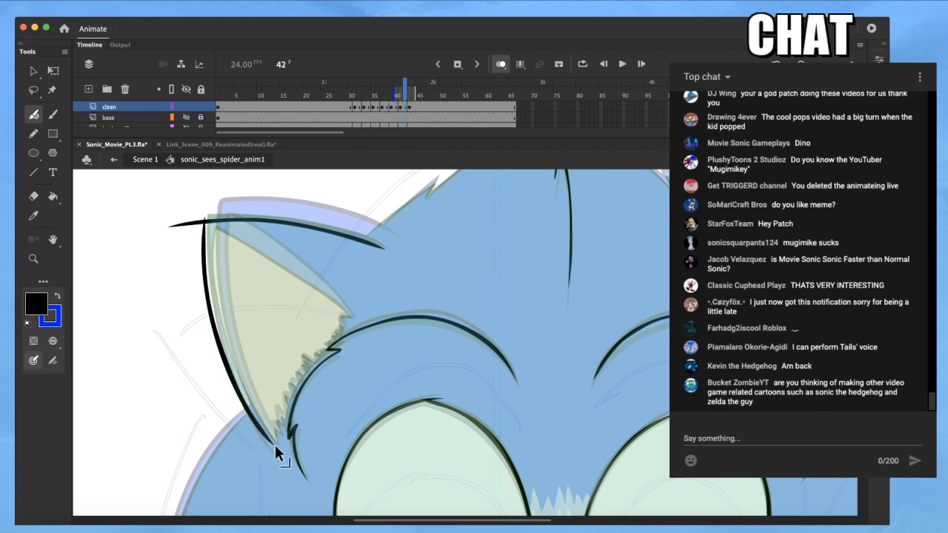
key(q)
click(266, 433)
drag(386, 216, 391, 213)
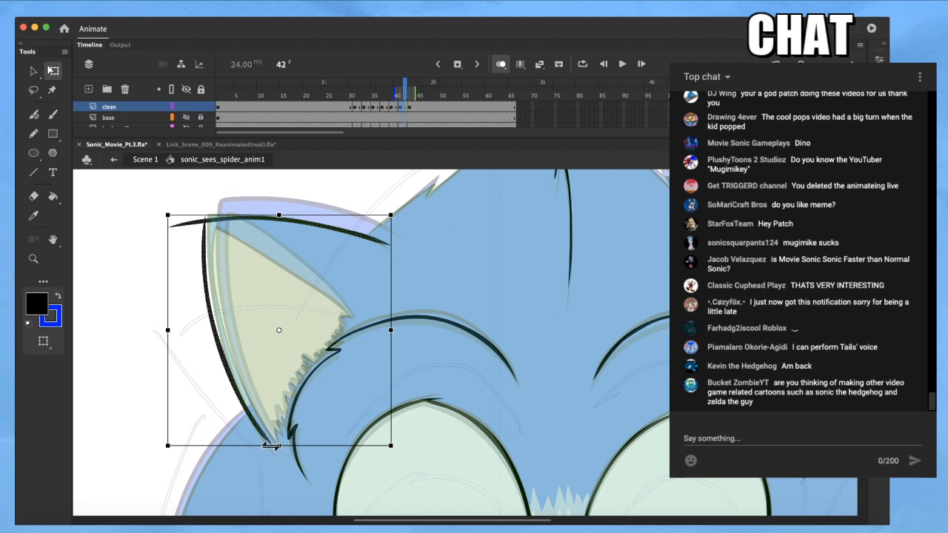
drag(279, 448, 287, 448)
drag(391, 446, 392, 450)
Trim the overshooting line end off the left ear's tip
click(255, 320)
mouse_move(198, 228)
mouse_down()
mouse_move(201, 178)
mouse_move(207, 215)
mouse_up()
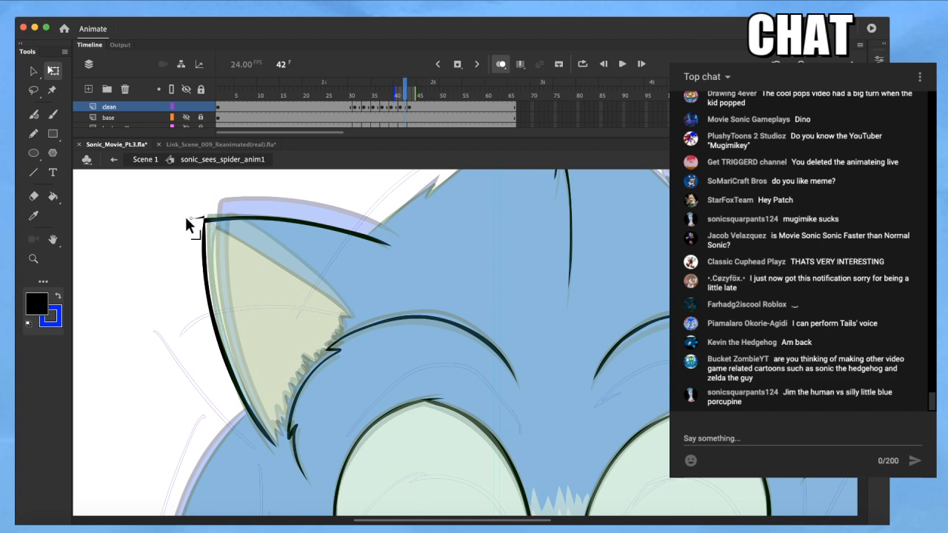
alt+super+click(197, 253)
Ink the right ear's upper edge with one curved brush stroke running past the ear tip
drag(452, 294, 360, 303)
super+click(389, 304)
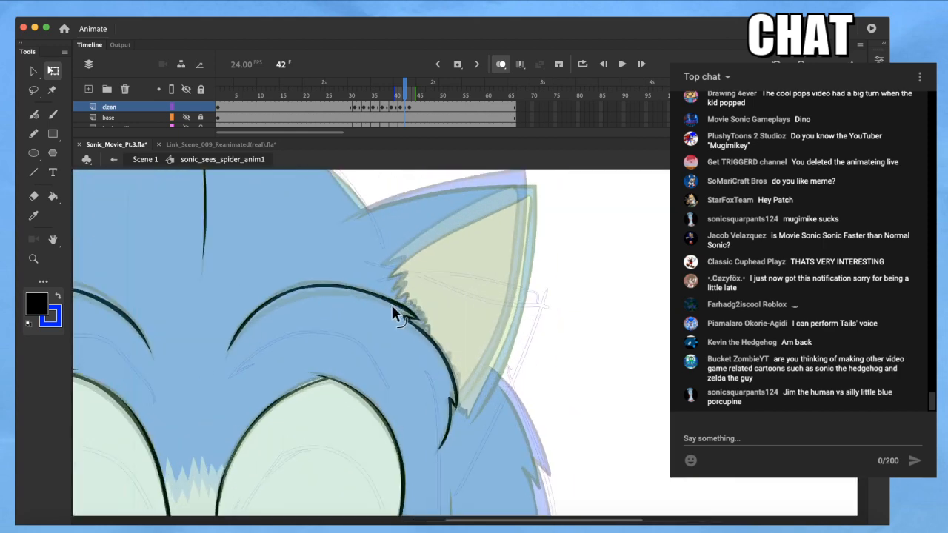
scroll(389, 303, right, 6)
scroll(390, 303, up, 2)
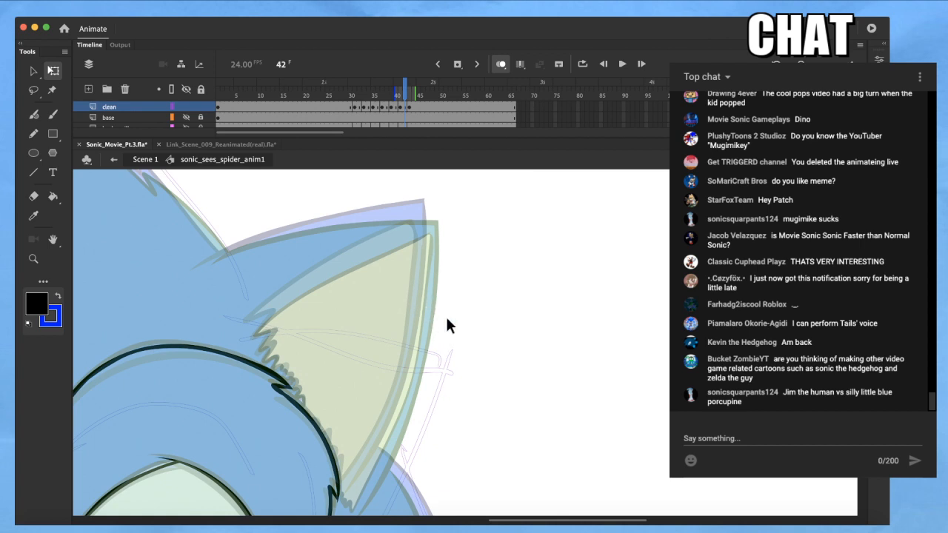
scroll(468, 317, down, 2)
scroll(468, 317, right, 1)
key(b)
drag(189, 249, 477, 214)
scroll(366, 286, down, 3)
scroll(365, 286, right, 2)
drag(408, 342, 400, 362)
key(q)
drag(465, 189, 239, 246)
mouse_move(442, 206)
mouse_down()
mouse_move(403, 204)
mouse_move(398, 276)
mouse_move(317, 486)
mouse_move(383, 366)
mouse_move(433, 234)
mouse_up()
key(b)
key(super+z)
key(super+z)
drag(416, 193, 402, 317)
key(super+z)
mouse_move(405, 194)
mouse_down()
mouse_move(383, 304)
mouse_move(292, 492)
mouse_up()
key(super+z)
mouse_move(339, 425)
mouse_down()
mouse_move(405, 185)
mouse_move(356, 370)
mouse_move(294, 478)
mouse_move(362, 374)
mouse_move(403, 190)
mouse_move(301, 485)
mouse_up()
key(super+z)
key(super+z)
key(super+z)
key(super+z)
drag(323, 444, 402, 186)
key(super+z)
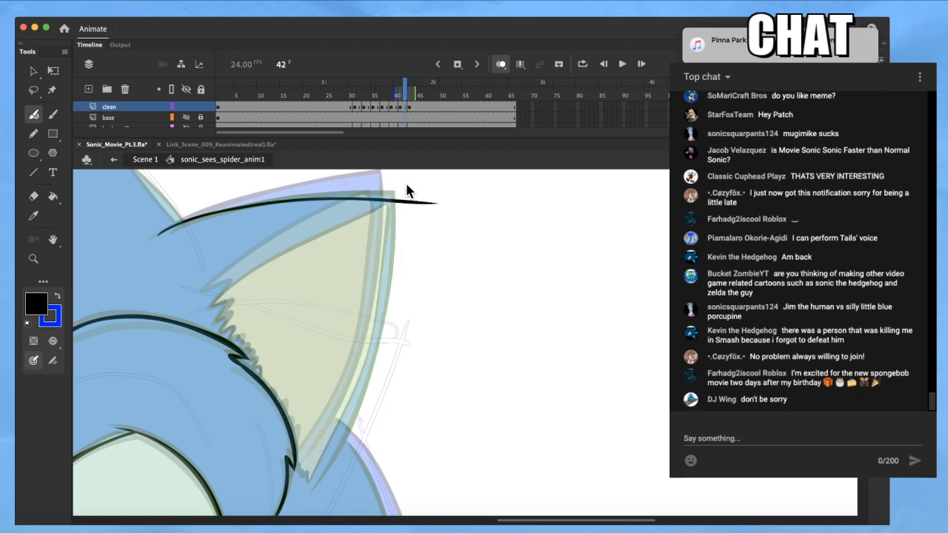
mouse_move(390, 273)
mouse_down()
mouse_move(360, 387)
mouse_move(334, 442)
mouse_up()
key(super+z)
mouse_move(346, 408)
mouse_down()
mouse_move(398, 216)
mouse_move(390, 272)
mouse_up()
key(super+z)
Ink the right ear's outer edge from the tip down to the cheek fur and refine its lower part
drag(363, 374, 302, 485)
key(q)
mouse_move(372, 267)
mouse_down()
mouse_move(415, 285)
mouse_move(413, 295)
mouse_up()
key(v)
click(368, 363)
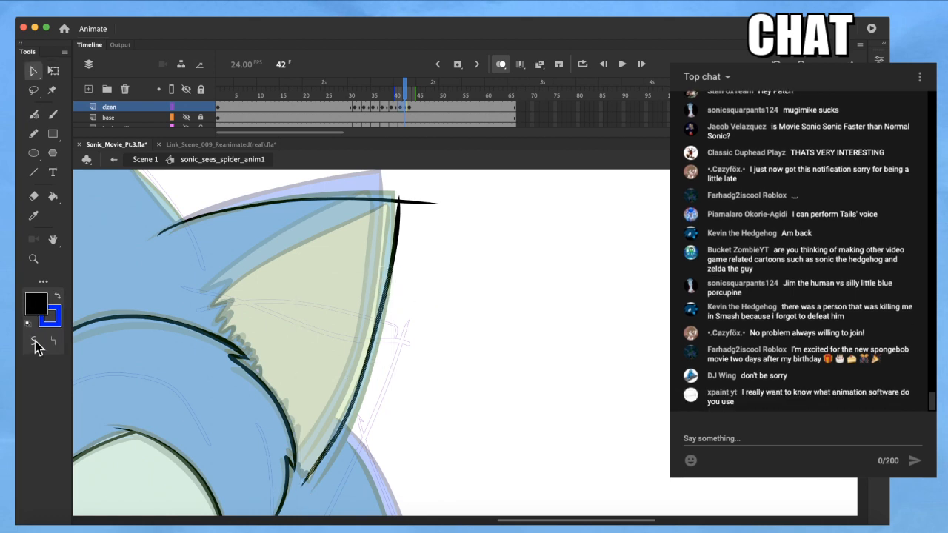
key(q)
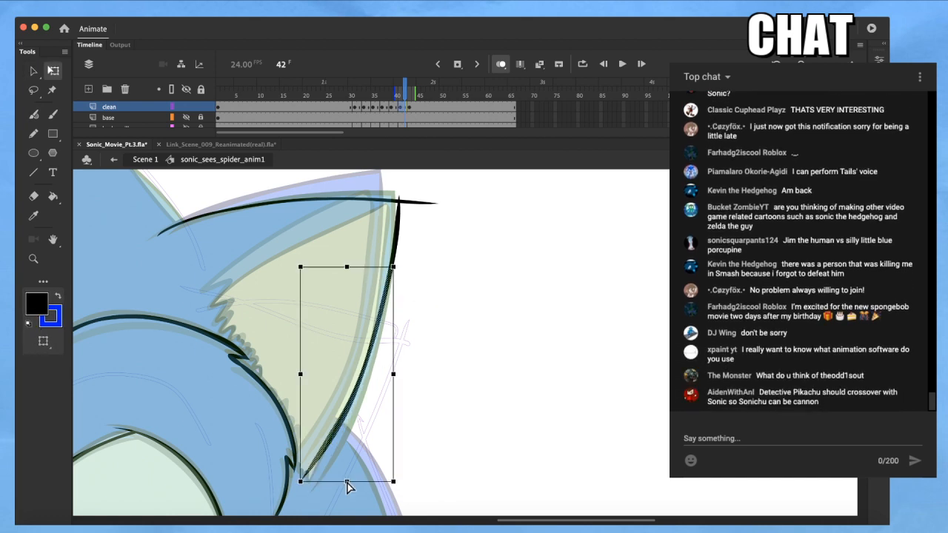
click(373, 437)
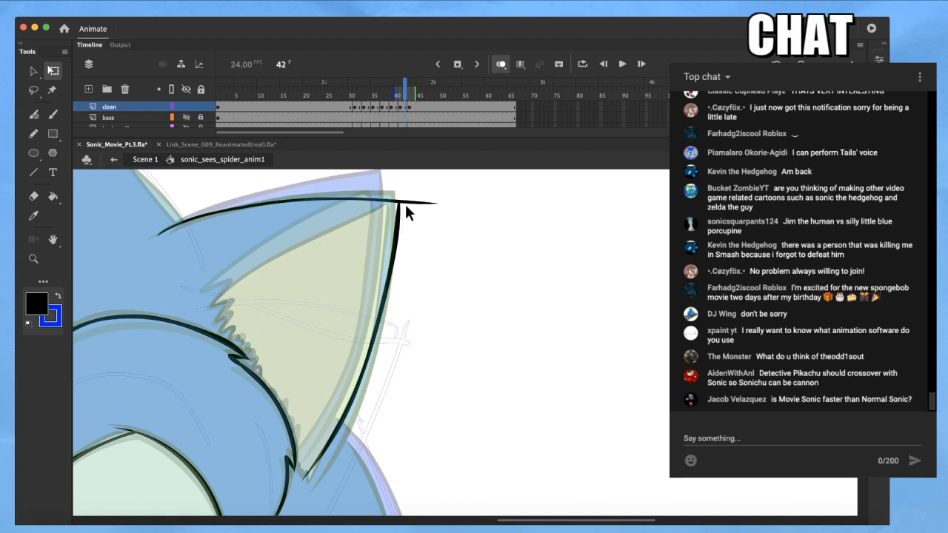
Trim the overshoot off the right ear's tip and reshape the inner end of its upper edge
drag(405, 203, 409, 160)
click(158, 234)
click(170, 224)
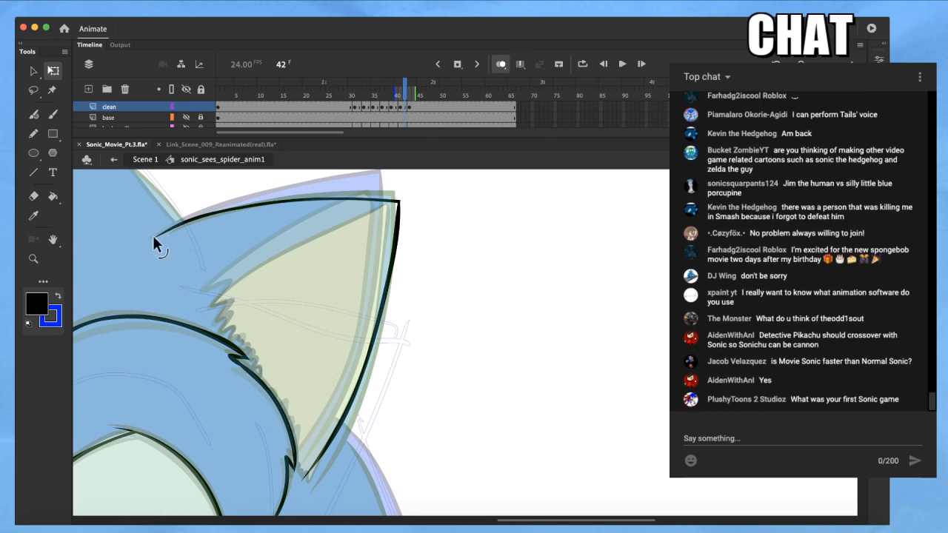
Nudge the right ear's two ink lines slightly outward, checking their placement against the left ear and the whole head
scroll(209, 266, down, 4)
drag(217, 334, 353, 319)
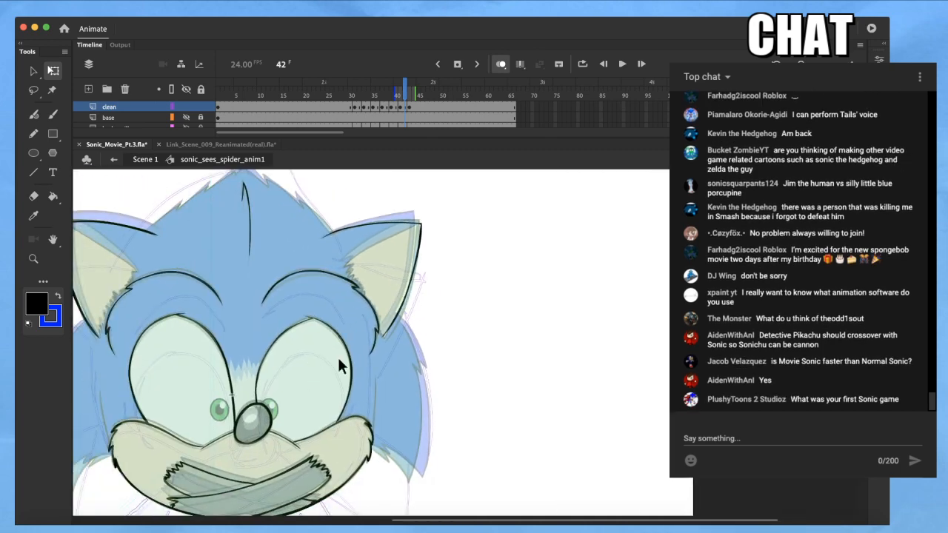
scroll(460, 310, up, 3)
scroll(419, 334, down, 2)
click(372, 354)
drag(385, 374, 391, 378)
drag(88, 387, 568, 354)
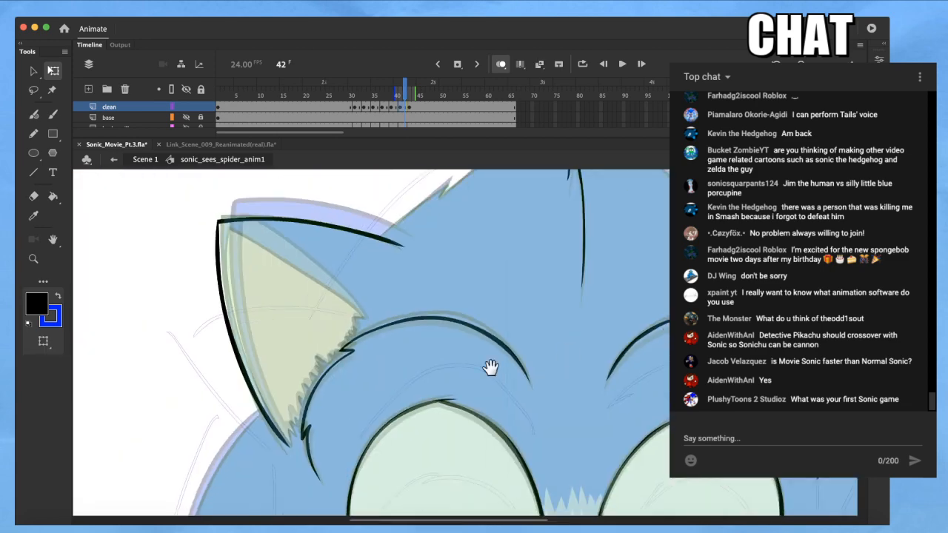
drag(489, 348, 392, 309)
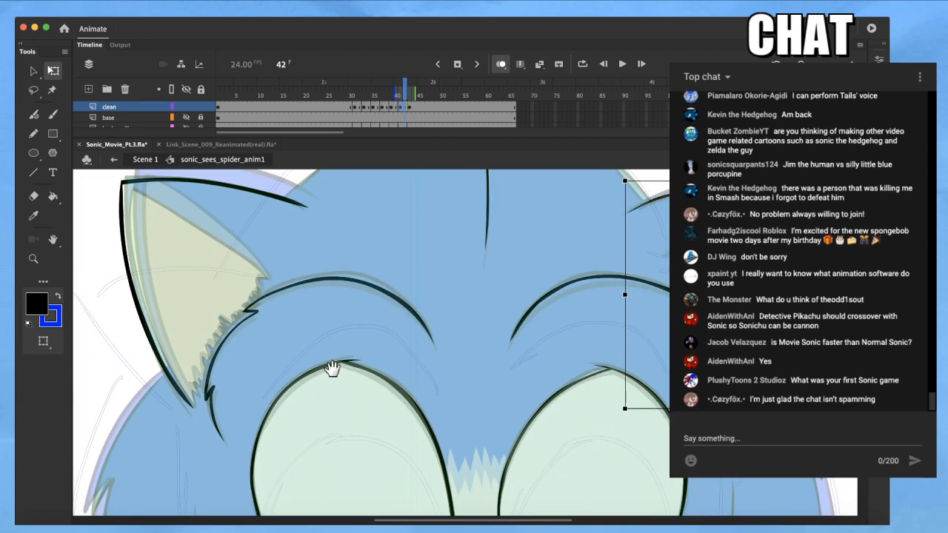
scroll(335, 362, down, 2)
scroll(342, 351, up, 2)
drag(341, 351, 338, 355)
click(375, 312)
Ink the jagged fur outline of the head top from the right ear up to the central peak
drag(376, 311, 366, 363)
scroll(356, 364, up, 1)
scroll(343, 340, down, 2)
scroll(380, 318, up, 3)
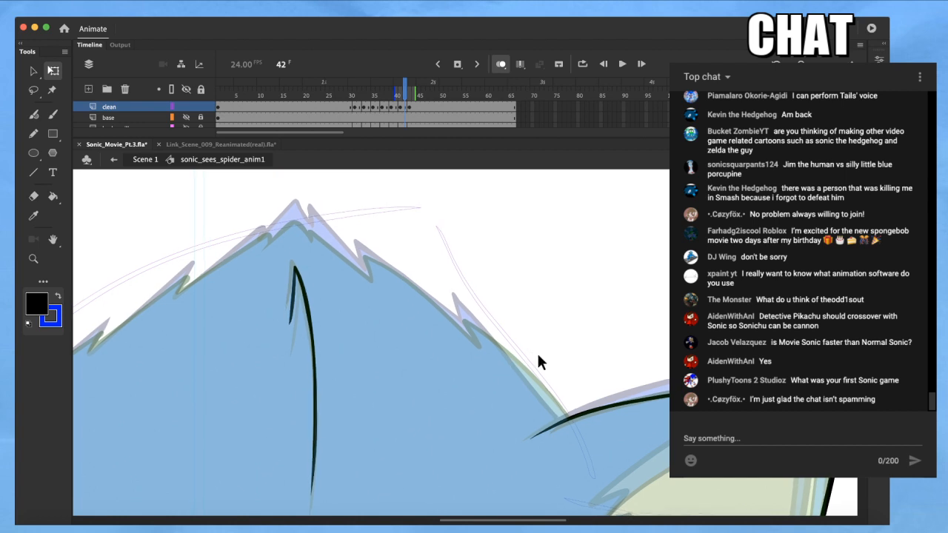
key(b)
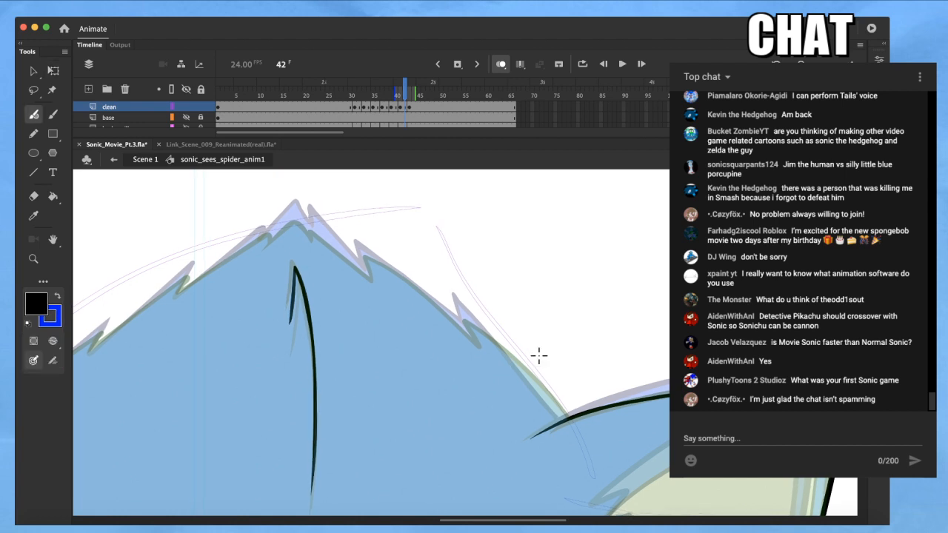
mouse_move(557, 412)
mouse_down()
mouse_move(460, 308)
mouse_move(475, 341)
mouse_move(359, 247)
mouse_up()
mouse_move(369, 280)
mouse_down()
mouse_move(364, 265)
mouse_move(295, 209)
mouse_move(258, 243)
mouse_move(304, 203)
mouse_move(326, 242)
mouse_up()
key(ctrl+z)
key(super+z)
drag(293, 206, 319, 244)
key(q)
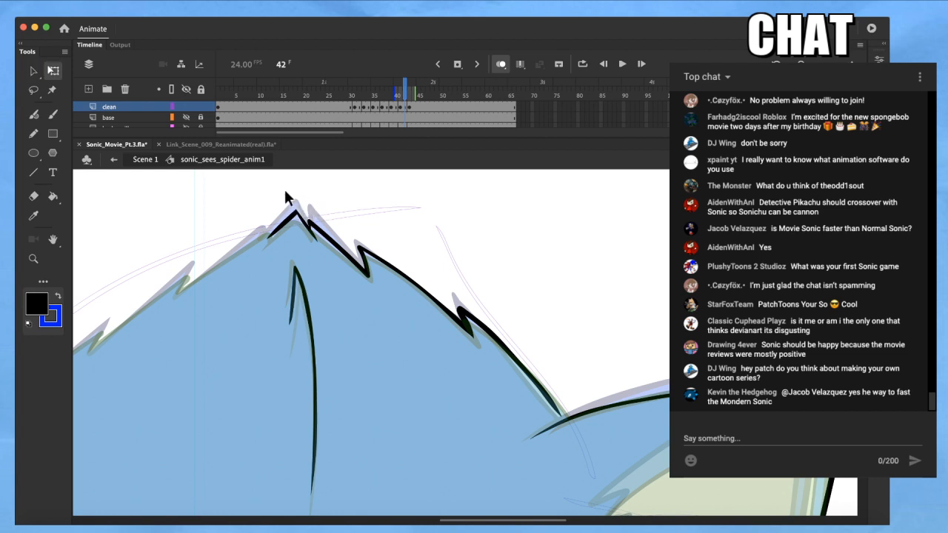
Ink the left side of the central peak and the fur outline down to the next tuft
key(b)
key(super+z)
drag(265, 245, 282, 226)
drag(176, 295, 268, 228)
Ink the head outline from the left ear up to the lowest fur tuft and sharpen that tuft's tip
drag(235, 301, 330, 216)
mouse_move(296, 312)
mouse_down()
mouse_move(324, 343)
mouse_move(366, 340)
mouse_move(374, 365)
mouse_move(352, 379)
mouse_up()
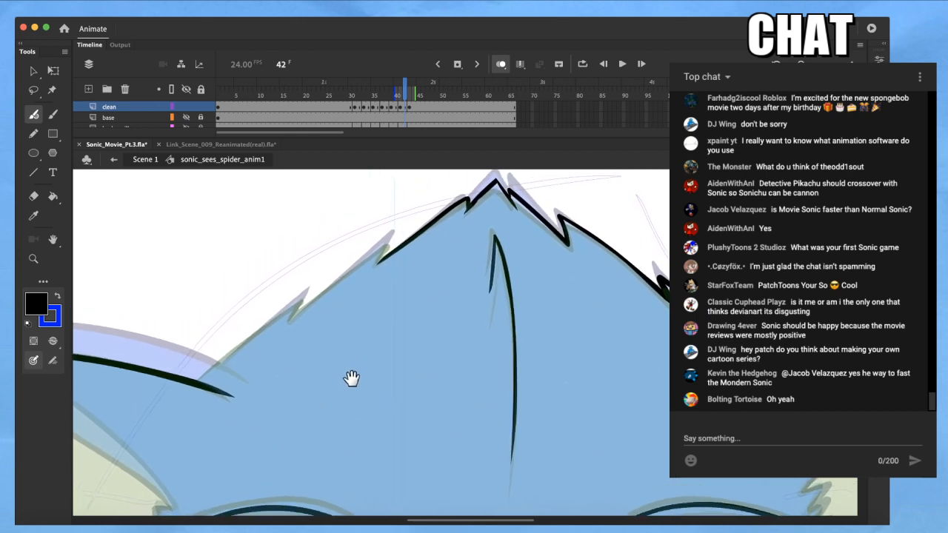
mouse_move(200, 380)
mouse_down()
mouse_move(308, 293)
mouse_move(290, 323)
mouse_move(313, 287)
mouse_up()
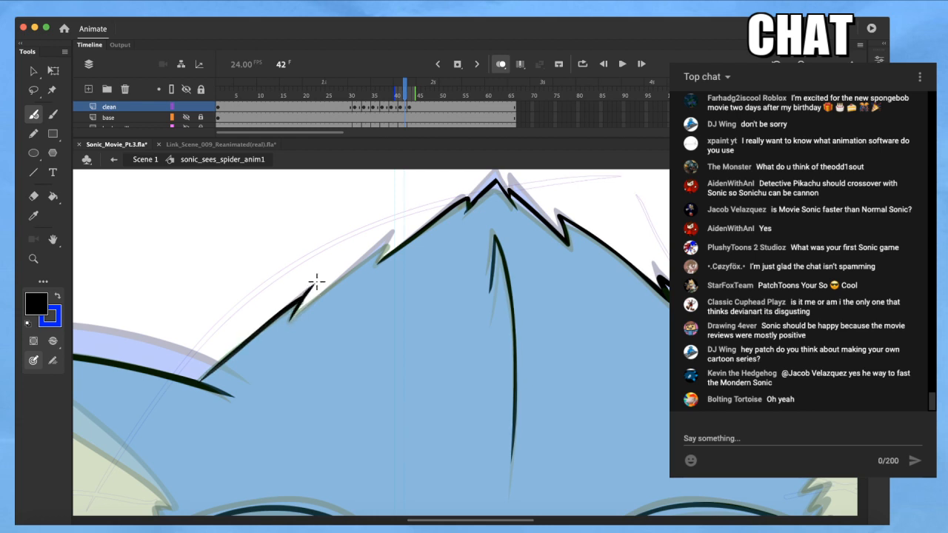
drag(292, 319, 308, 289)
key(q)
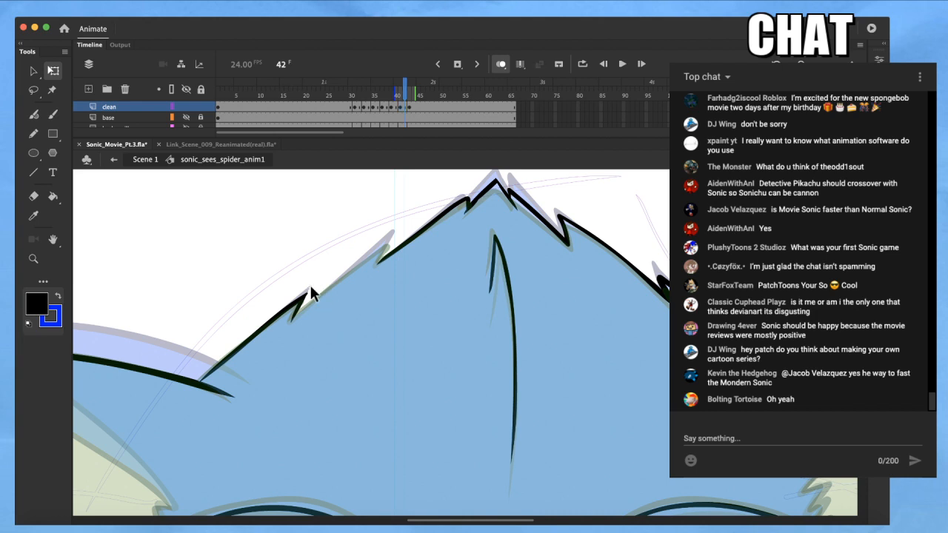
Ink the outline segment joining the two fur tufts on the head's left side and clean up their corners
key(b)
key(super+z)
mouse_move(378, 263)
mouse_down()
mouse_move(393, 234)
mouse_move(365, 284)
mouse_up()
key(super+z)
mouse_move(393, 235)
mouse_down()
mouse_move(297, 315)
mouse_move(378, 247)
mouse_up()
key(super+z)
key(super+z)
drag(293, 321, 395, 238)
key(q)
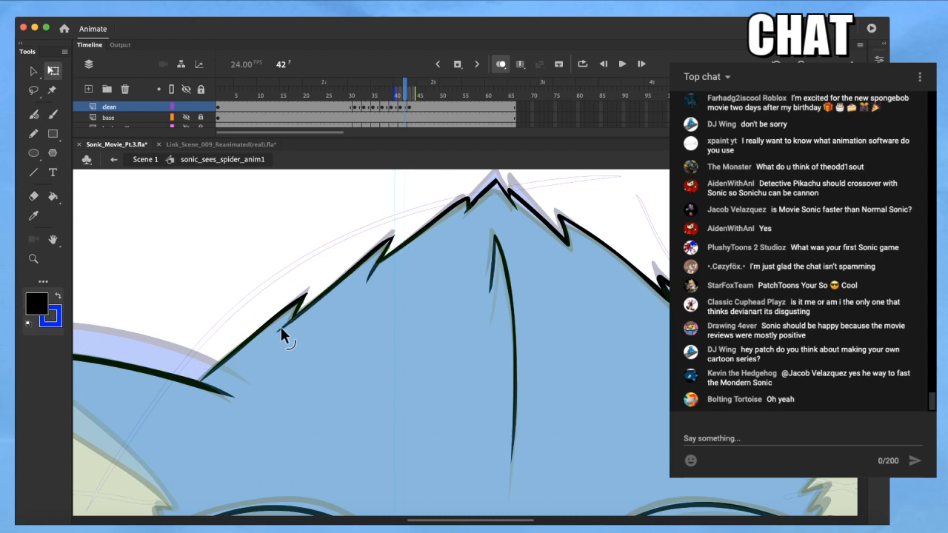
Examine the inked head outline and how it joins the right ear, both in full view and up close
scroll(277, 353, down, 4)
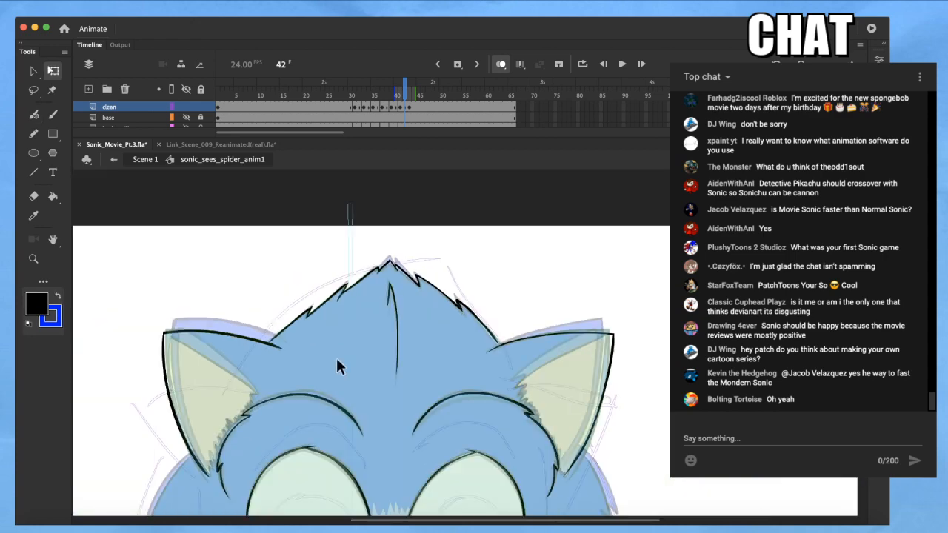
scroll(522, 379, up, 5)
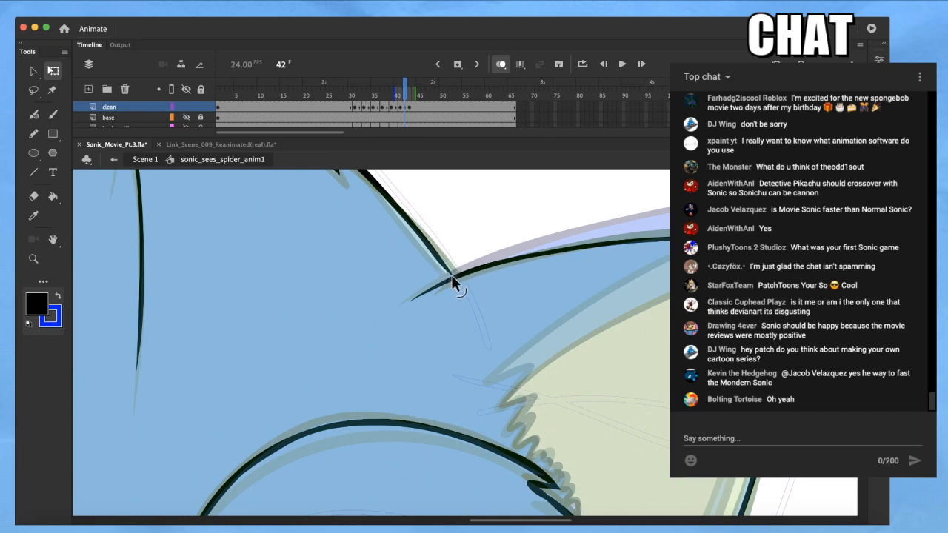
scroll(457, 314, down, 3)
scroll(486, 318, up, 3)
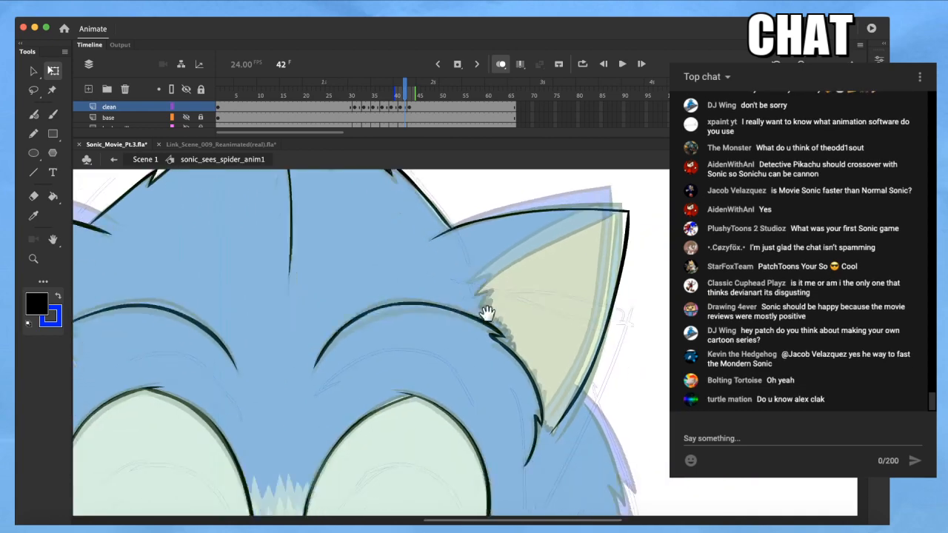
drag(461, 380, 474, 329)
scroll(496, 352, up, 3)
mouse_move(483, 365)
mouse_down()
mouse_move(397, 468)
mouse_move(465, 371)
mouse_move(452, 417)
mouse_up()
mouse_move(465, 378)
mouse_down()
mouse_move(424, 365)
mouse_move(421, 341)
mouse_up()
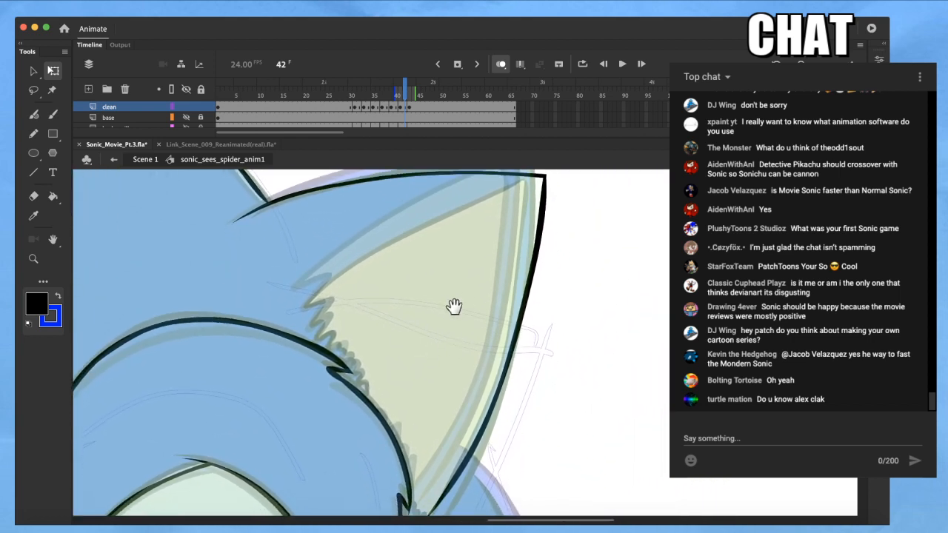
drag(461, 305, 437, 309)
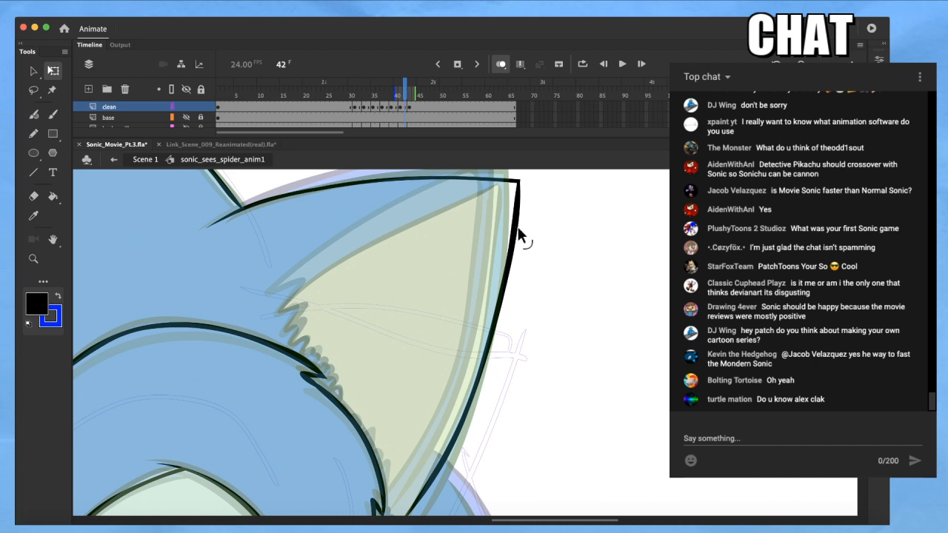
mouse_move(497, 340)
mouse_down()
mouse_move(490, 348)
mouse_move(487, 341)
mouse_up()
scroll(488, 345, down, 3)
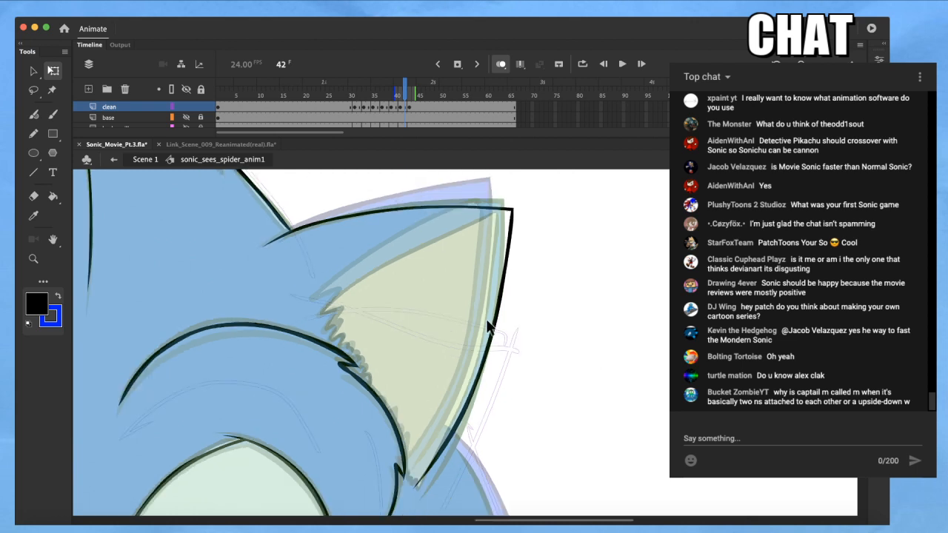
Ink the right ear's inner upper edge and a zigzag fur edge running down to the brow line
key(b)
mouse_move(313, 315)
mouse_down()
mouse_move(414, 251)
mouse_move(476, 228)
mouse_move(329, 302)
mouse_move(346, 279)
mouse_move(496, 219)
mouse_up()
key(ctrl+z)
key(ctrl+z)
drag(315, 308, 355, 396)
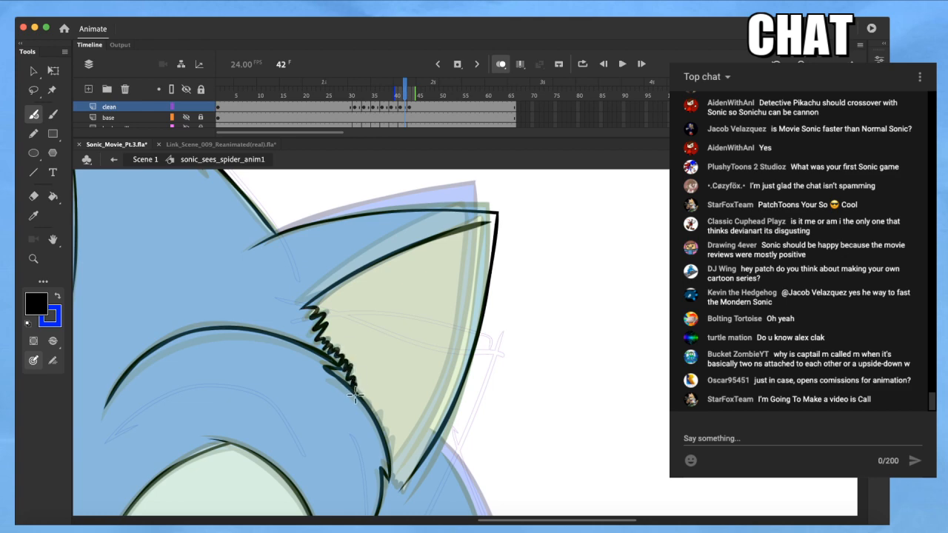
Compare the right ear's inner fur with the drawings on the neighbouring frames
key(space)
drag(421, 404, 410, 408)
key(comma)
key(comma)
key(period)
key(period)
key(period)
Sample the black outline colour from frame 43 as the fill colour and return to frame 42
key(i)
click(341, 396)
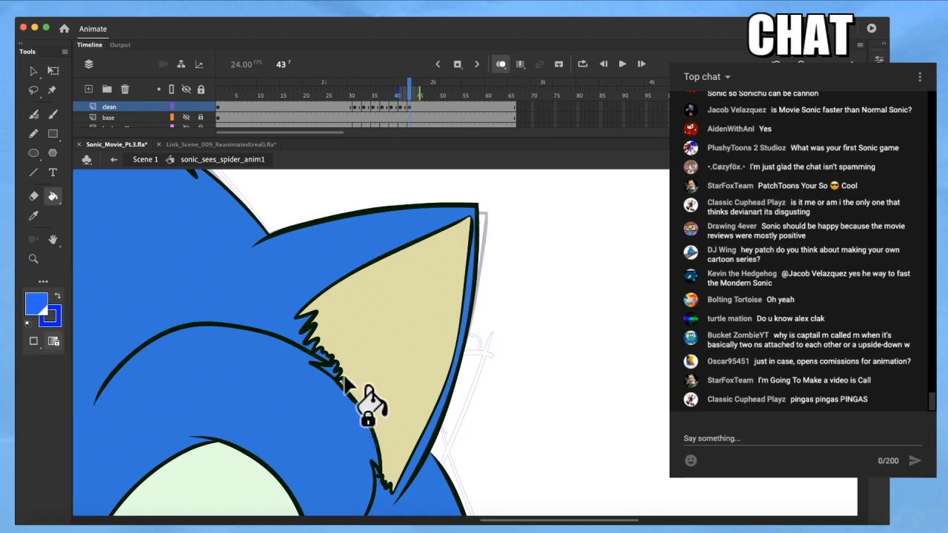
key(comma)
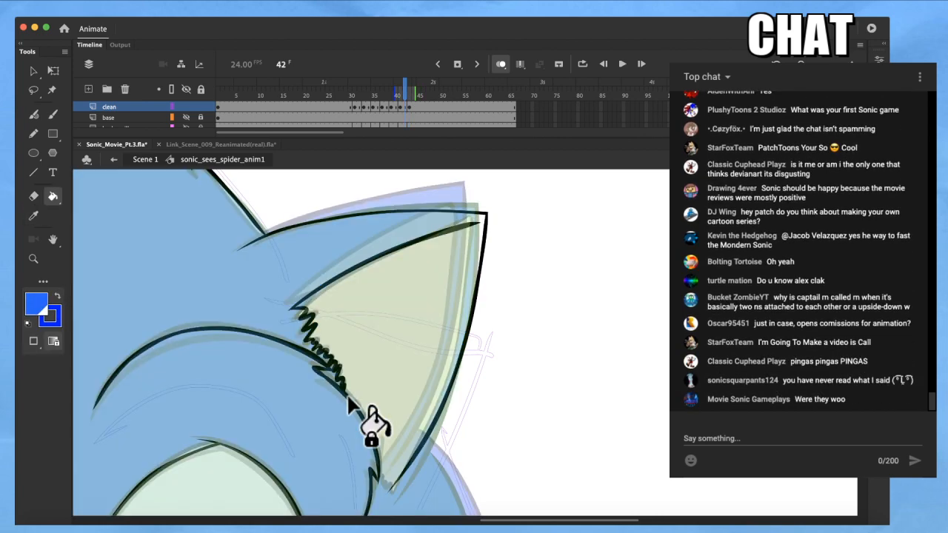
key(period)
key(i)
click(350, 397)
key(comma)
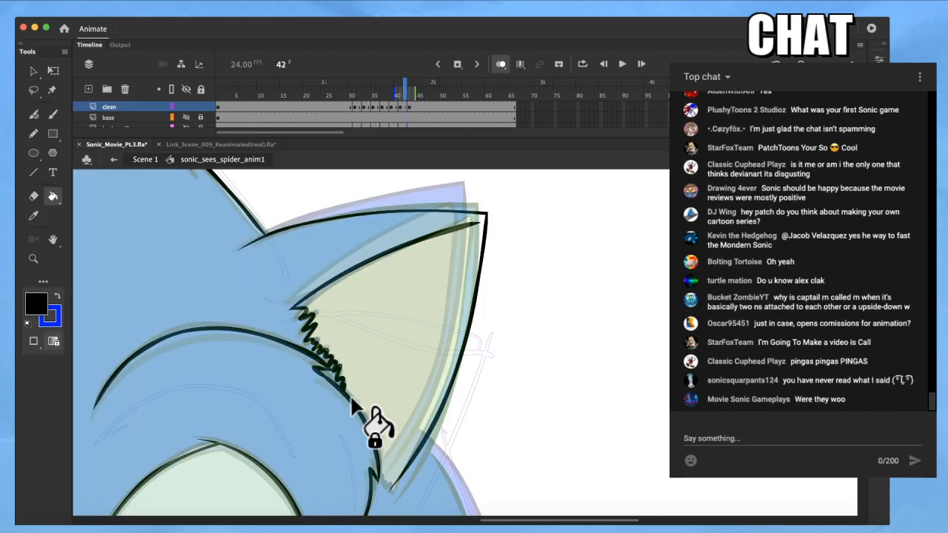
Thin and smooth the right ear's inner upper line so that it tapers cleanly toward the ear tip
key(q)
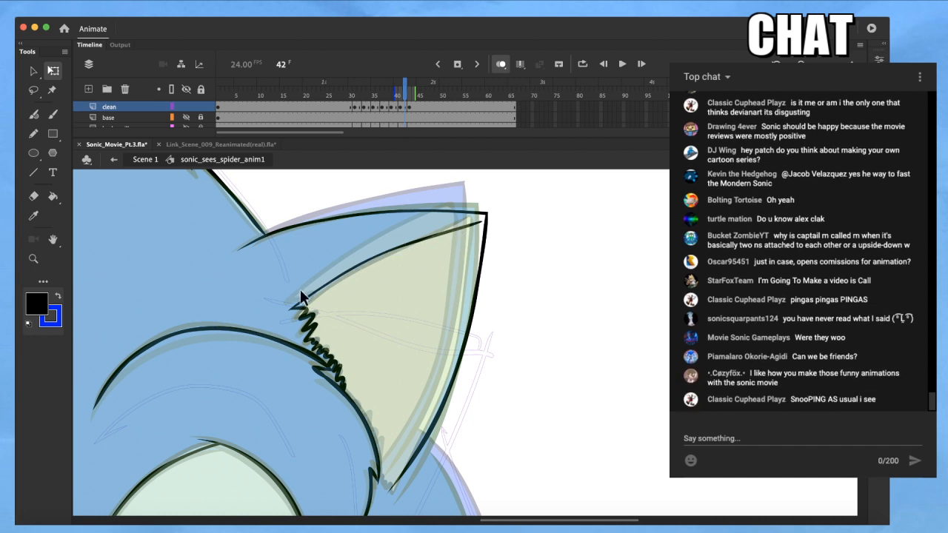
click(314, 304)
click(344, 272)
key(v)
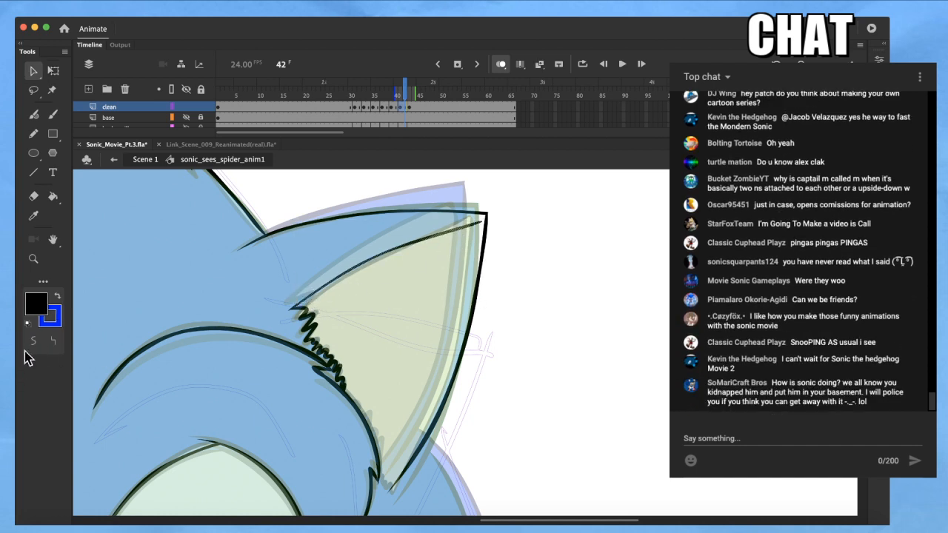
click(420, 254)
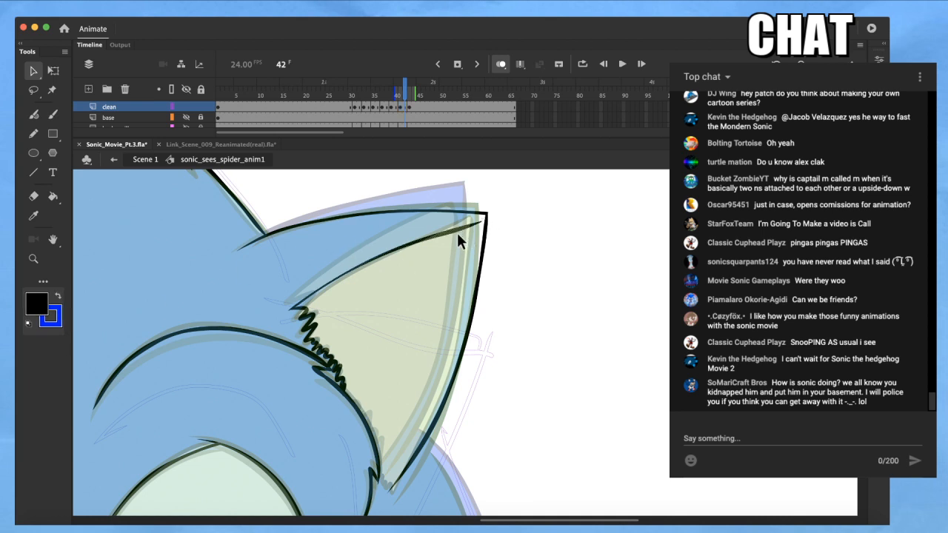
Ink the right ear's inner outer-side edge in one curved stroke from the ear tip down to the base
drag(453, 233, 454, 230)
drag(474, 324, 395, 334)
drag(449, 345, 429, 338)
key(b)
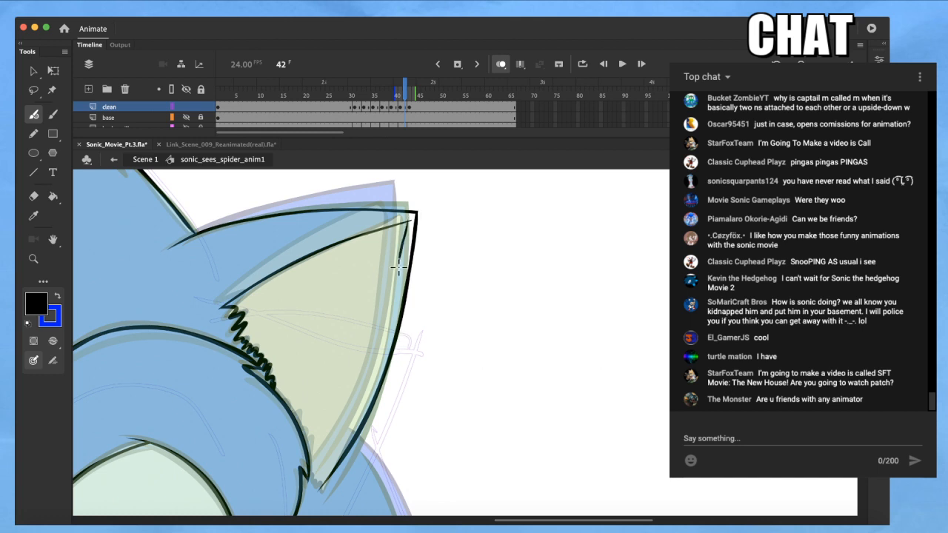
mouse_move(411, 218)
mouse_down()
mouse_move(368, 401)
mouse_move(333, 462)
mouse_up()
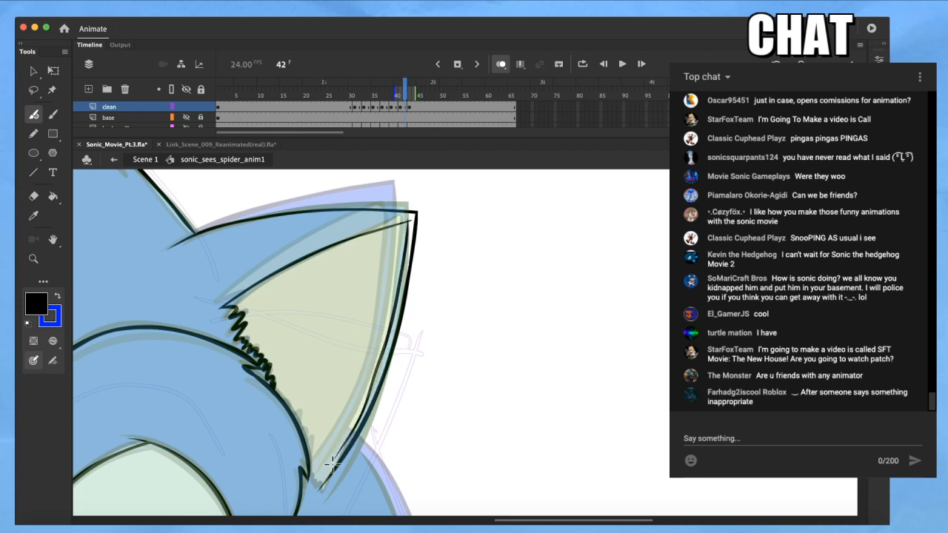
key(ctrl+z)
mouse_move(411, 219)
mouse_down()
mouse_move(374, 380)
mouse_move(303, 489)
mouse_up()
Refine the ends of the new inner edge line at the right ear's base and tip
key(q)
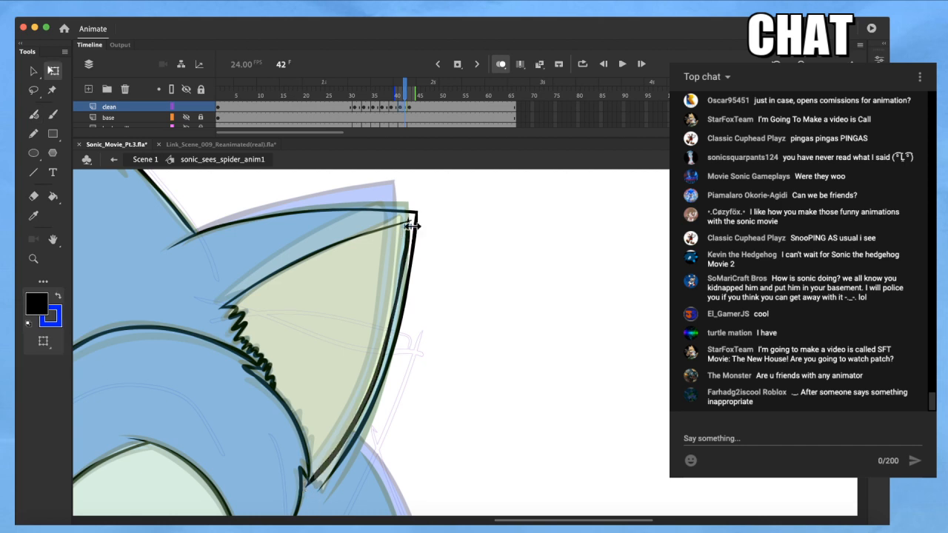
click(412, 225)
key(v)
click(337, 416)
key(z)
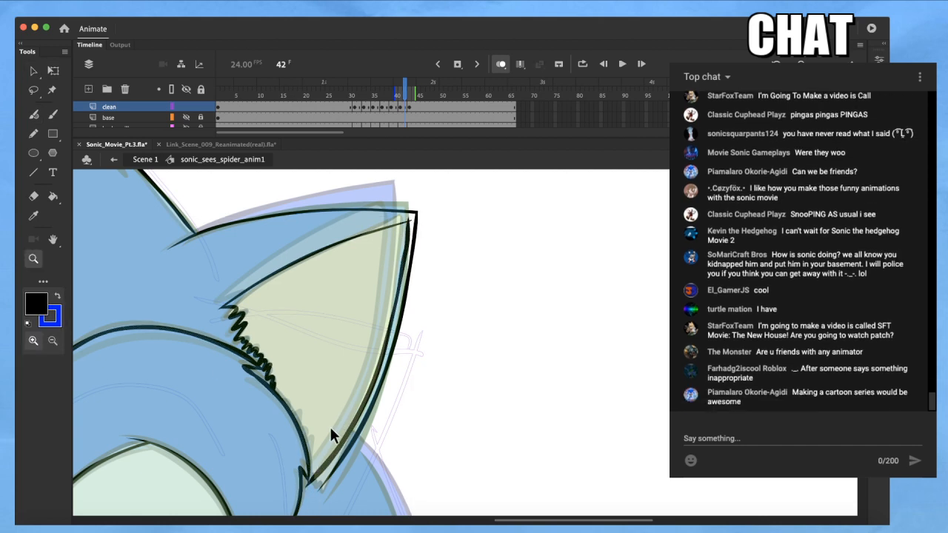
drag(352, 434, 298, 494)
key(q)
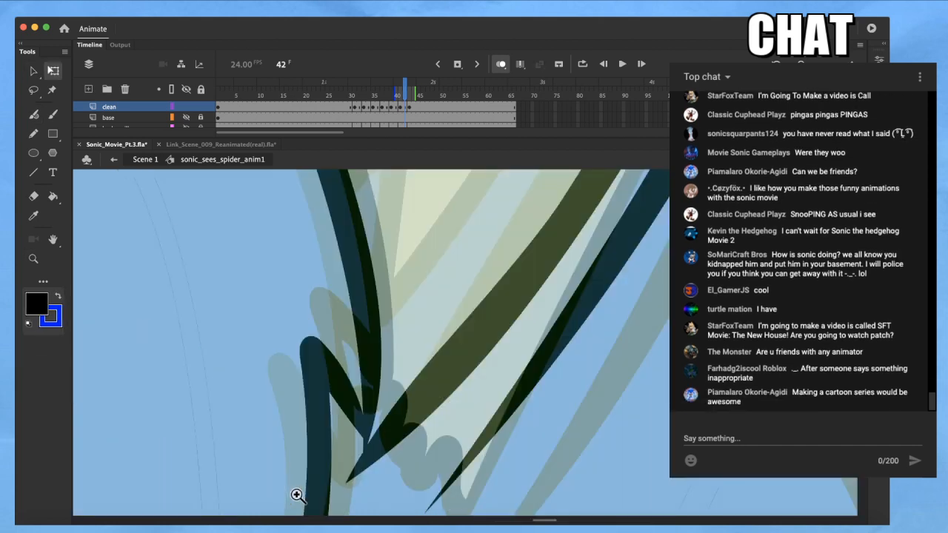
click(383, 435)
key(super+minus)
key(super+minus)
drag(606, 258, 558, 430)
click(580, 244)
drag(581, 245, 549, 342)
click(474, 262)
click(476, 297)
Select the right ear's new inner edge line and smooth its curve repeatedly
key(v)
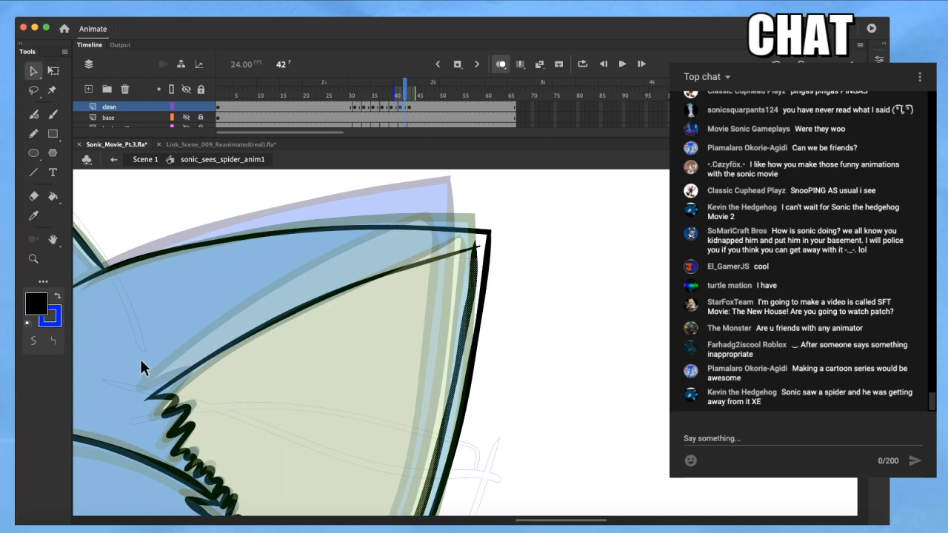
click(39, 343)
click(39, 343)
click(39, 343)
click(40, 343)
click(40, 342)
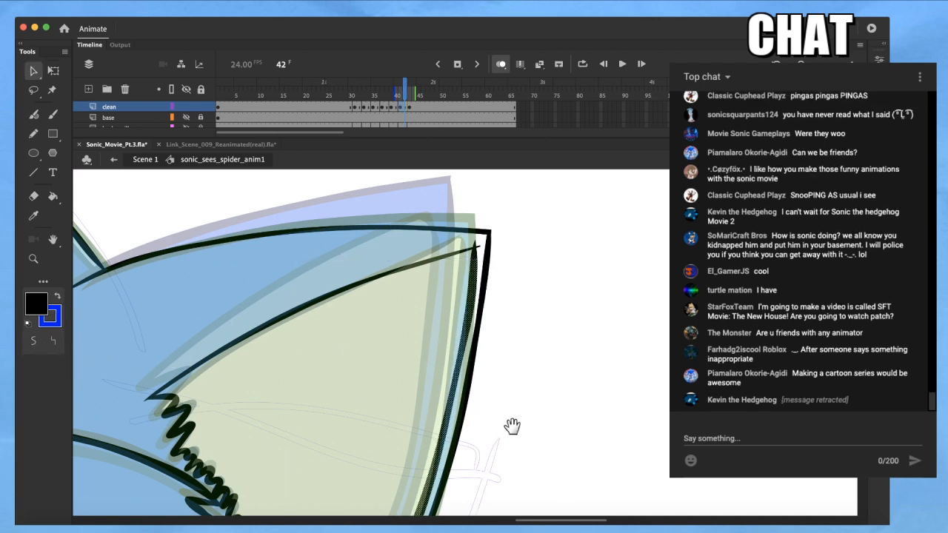
Reshape the lower part of the right ear's inner edge line so it follows the outer outline more closely
click(516, 427)
drag(476, 310, 468, 322)
mouse_move(501, 373)
mouse_down()
mouse_move(534, 284)
mouse_move(516, 351)
mouse_up()
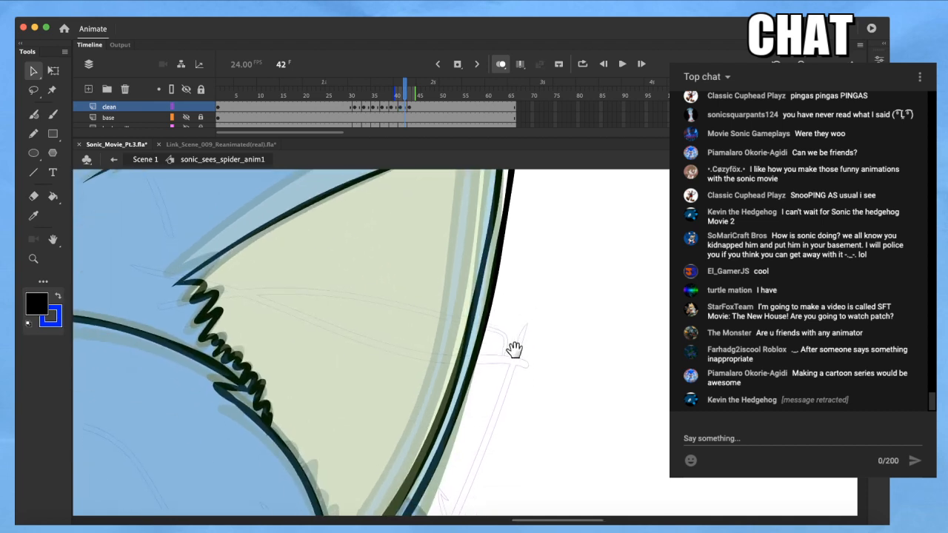
drag(487, 402, 481, 345)
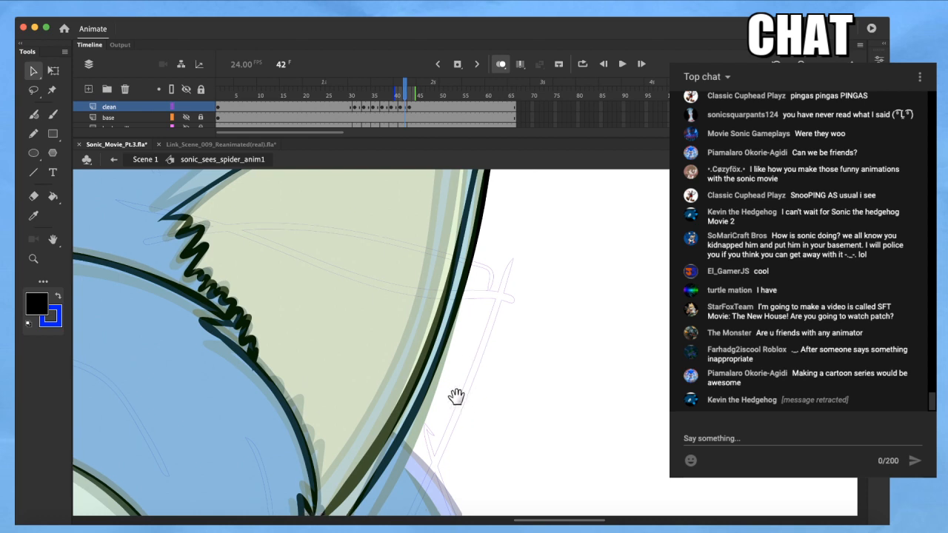
drag(458, 402, 446, 373)
mouse_move(337, 446)
mouse_down()
mouse_move(318, 479)
mouse_move(416, 433)
mouse_up()
Ink the remaining zigzag fur tufts along the brow line down to the right ear's bottom corner
key(b)
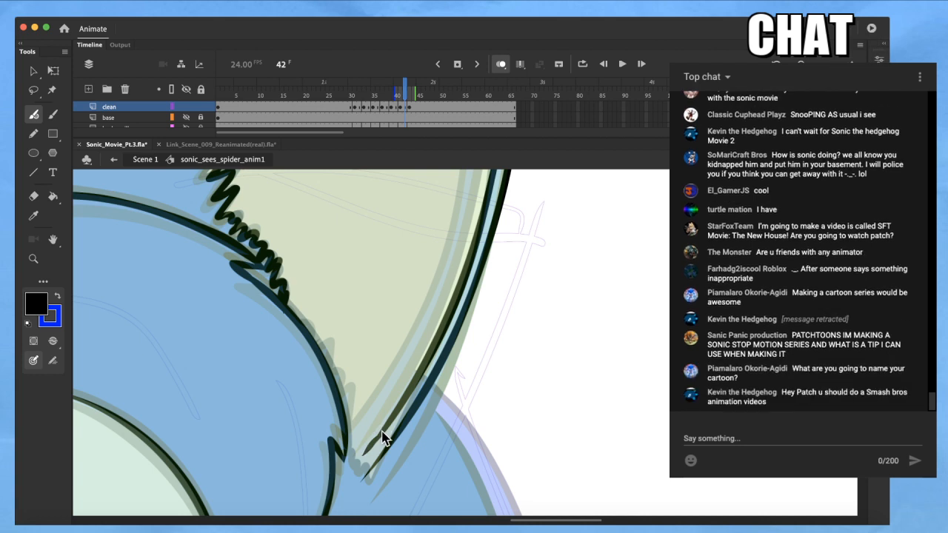
drag(358, 461, 350, 433)
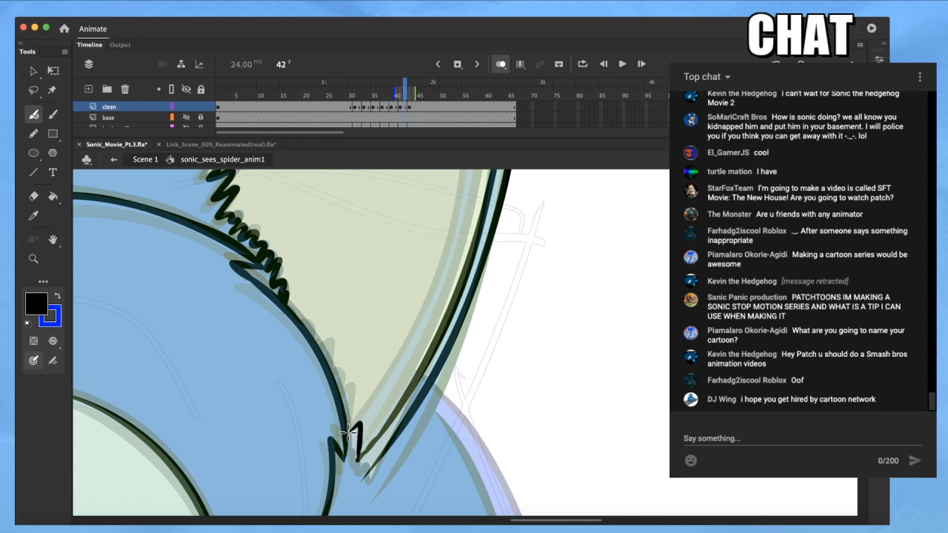
drag(327, 359, 330, 384)
key(super+z)
mouse_move(296, 318)
mouse_down()
mouse_move(312, 343)
mouse_move(330, 333)
mouse_move(331, 342)
mouse_up()
key(super+z)
mouse_move(342, 368)
mouse_down()
mouse_move(342, 433)
mouse_move(350, 404)
mouse_move(343, 437)
mouse_up()
key(super+z)
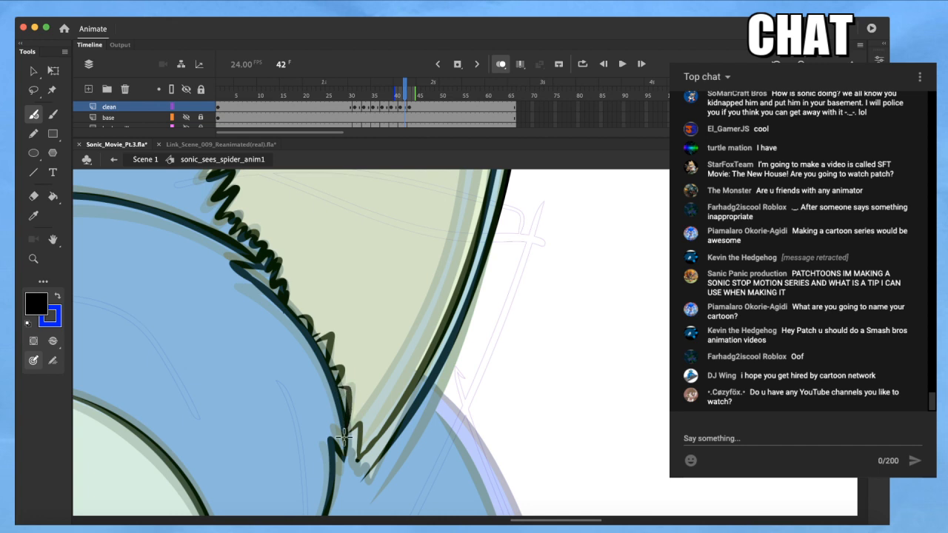
Pull the stray stroke end beside the right ear's fur clear of the brow line and delete it
key(q)
drag(287, 318, 236, 340)
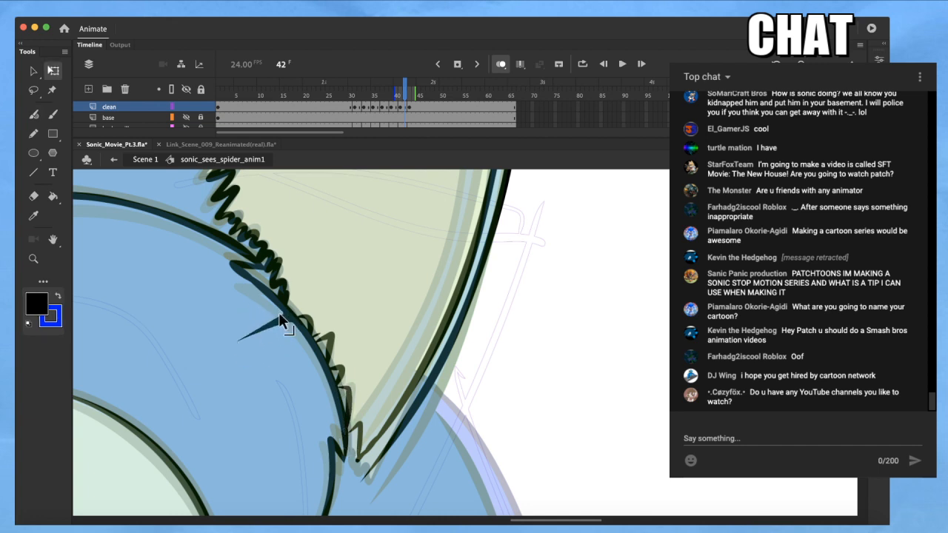
click(294, 329)
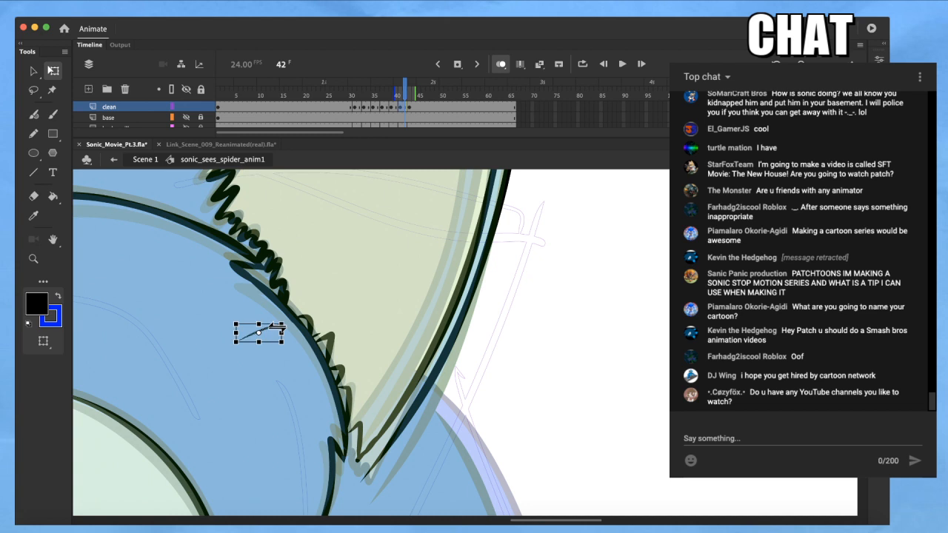
key(Delete)
scroll(324, 345, up, 5)
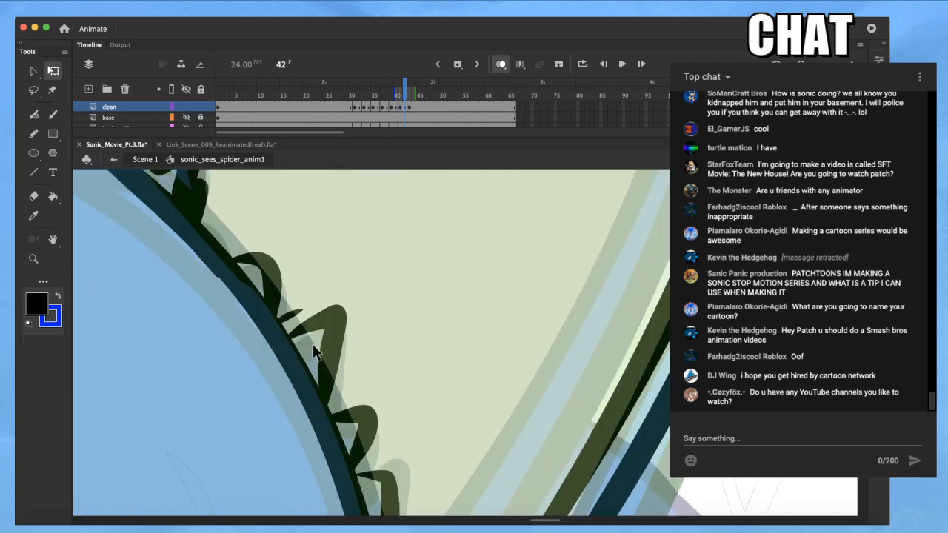
key(b)
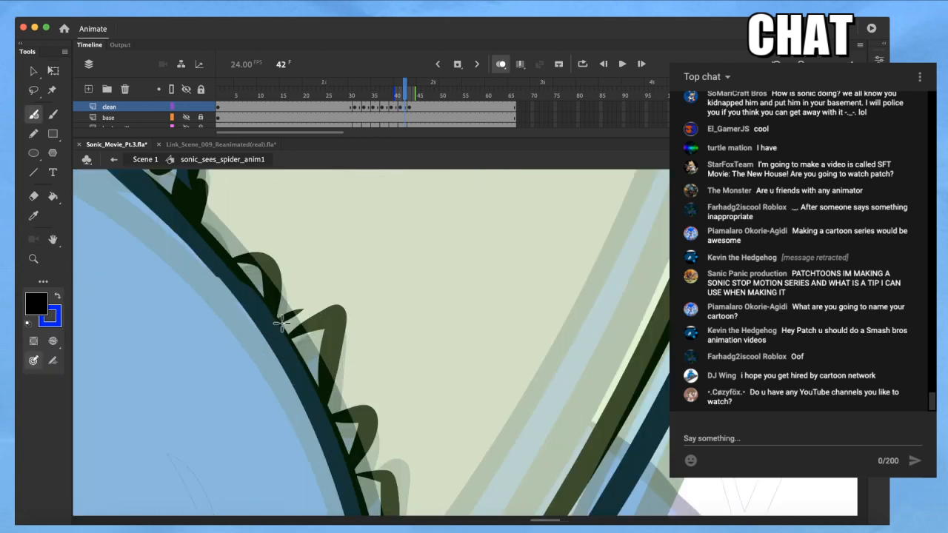
scroll(285, 343, down, 5)
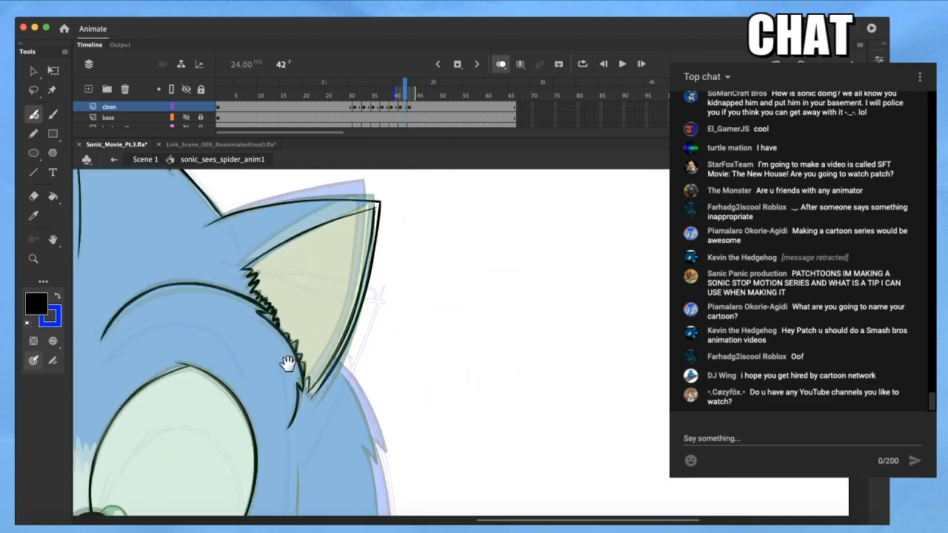
scroll(288, 364, down, 5)
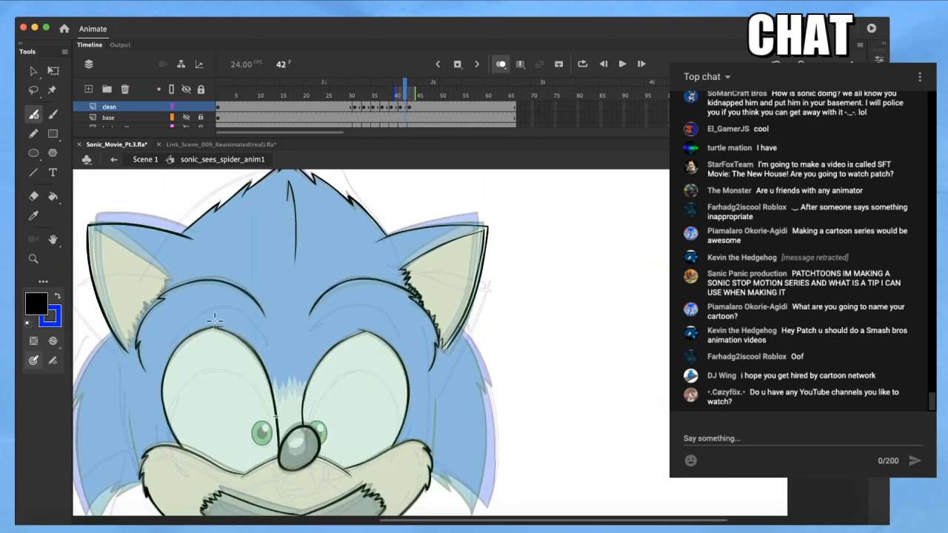
Ink the left ear's inner upper edge from the fur to the ear tip and straighten it into a clean line
scroll(255, 333, up, 8)
mouse_move(328, 315)
mouse_down()
mouse_move(362, 373)
mouse_move(388, 384)
mouse_move(151, 242)
mouse_up()
key(q)
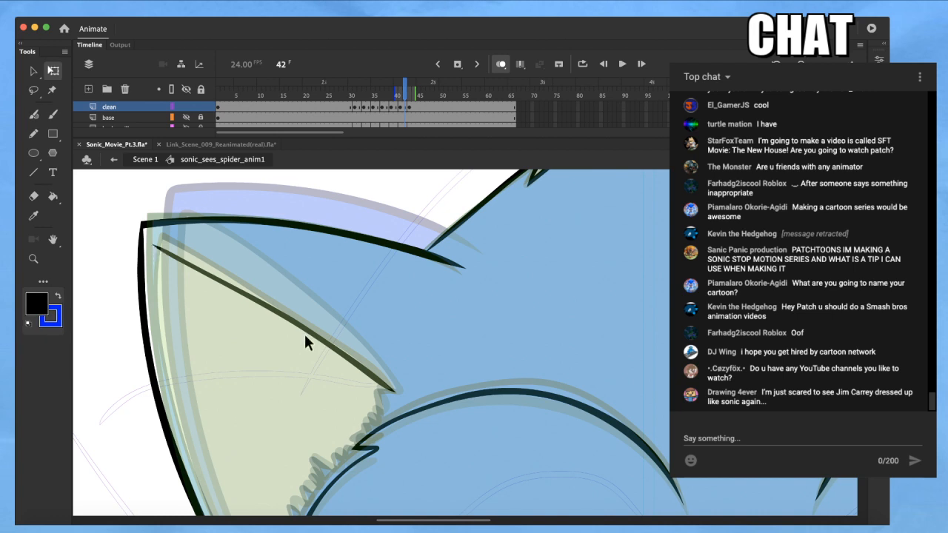
drag(308, 333, 281, 316)
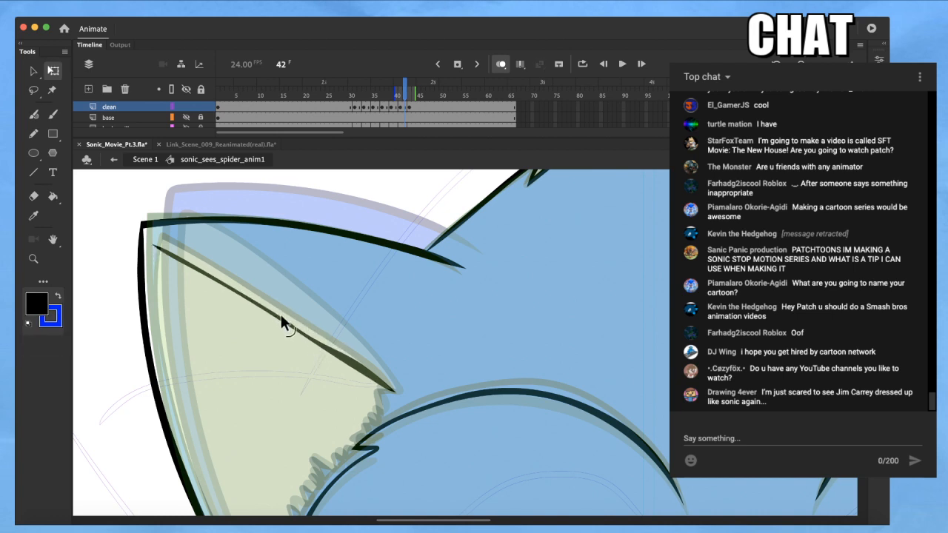
drag(343, 359, 349, 357)
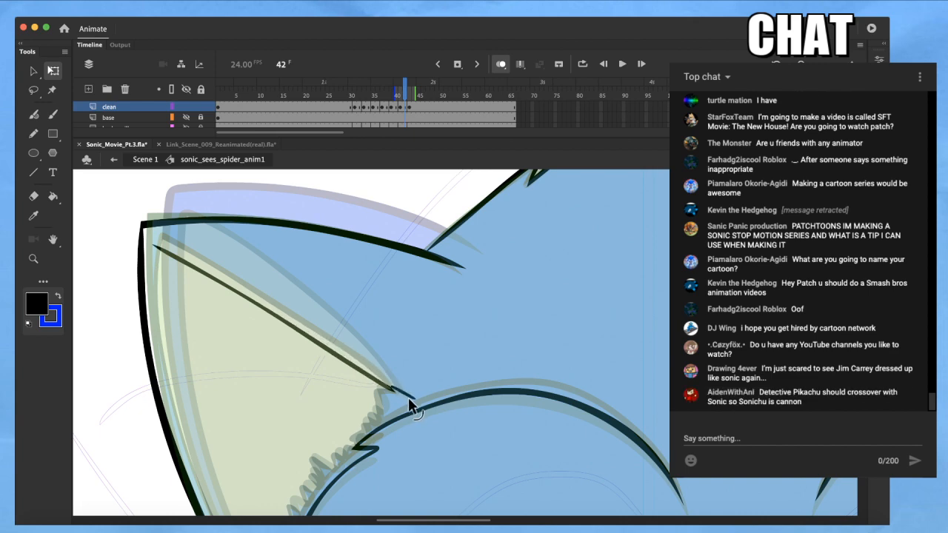
click(392, 387)
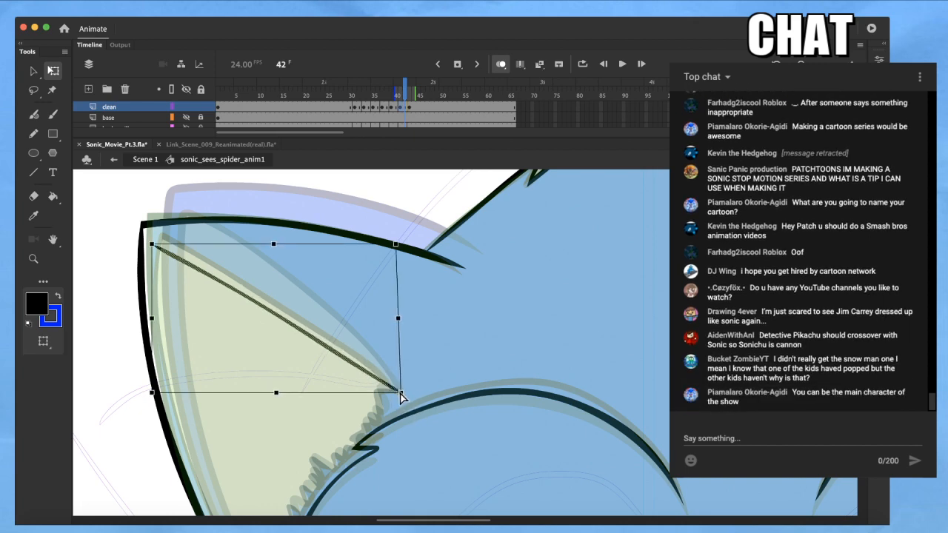
click(420, 378)
Ink the left ear's zigzag fur edge from the inner upper line down to the ear's bottom corner
scroll(418, 378, down, 2)
drag(411, 398, 360, 321)
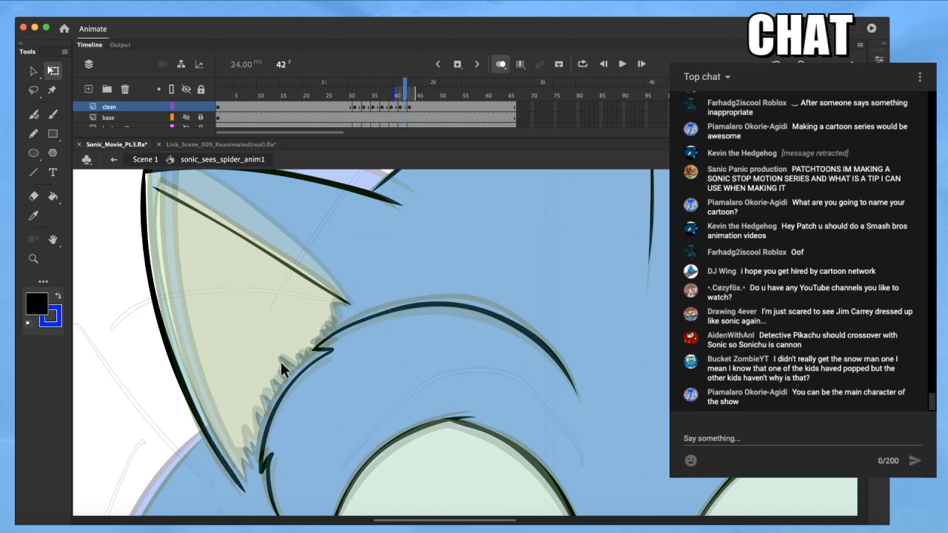
key(b)
mouse_move(333, 302)
mouse_down()
mouse_move(313, 351)
mouse_move(279, 359)
mouse_move(295, 365)
mouse_move(282, 359)
mouse_move(288, 375)
mouse_move(263, 393)
mouse_move(259, 440)
mouse_move(243, 450)
mouse_move(247, 478)
mouse_up()
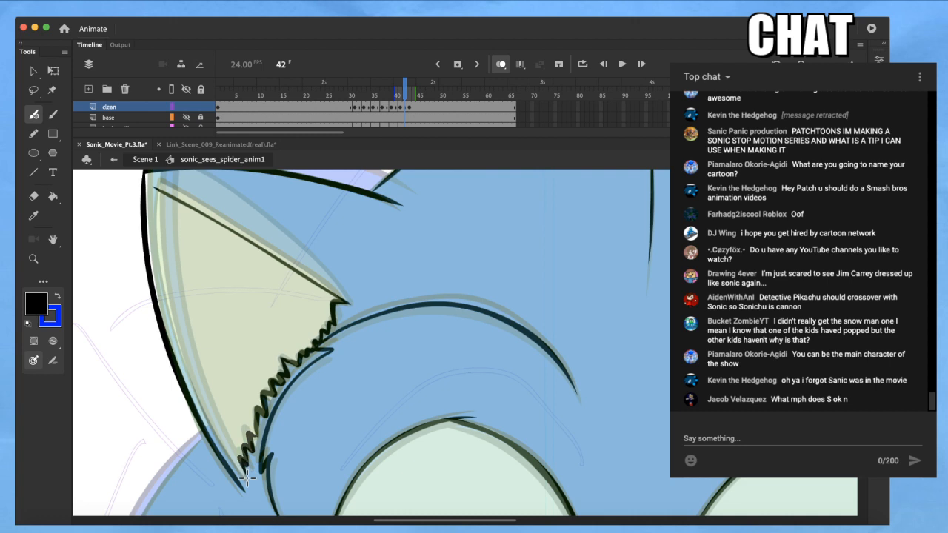
Ink the left ear's inner outer-side edge from the ear tip down to the bottom of the fur
drag(155, 187, 158, 255)
mouse_move(153, 187)
mouse_down()
mouse_move(163, 299)
mouse_move(185, 367)
mouse_move(230, 438)
mouse_up()
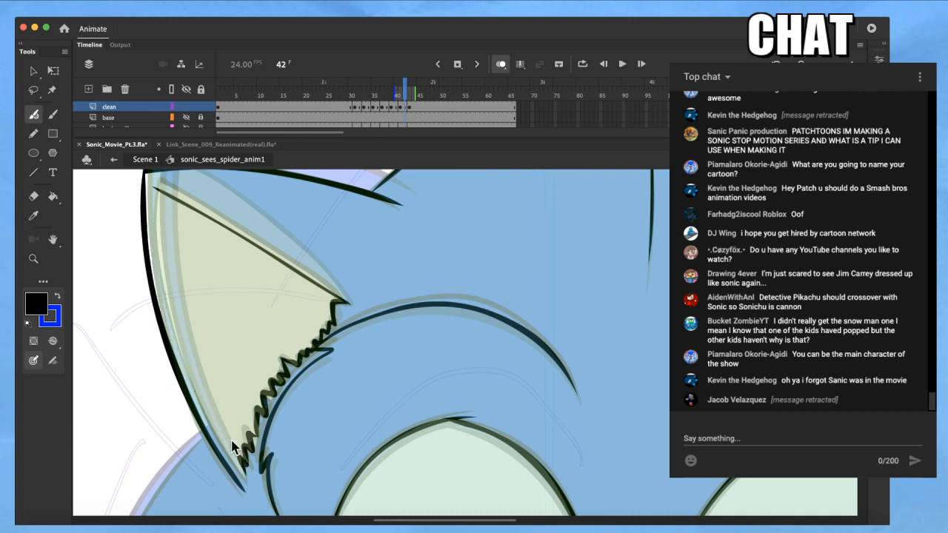
mouse_move(153, 193)
mouse_down()
mouse_move(170, 324)
mouse_move(194, 394)
mouse_move(244, 470)
mouse_up()
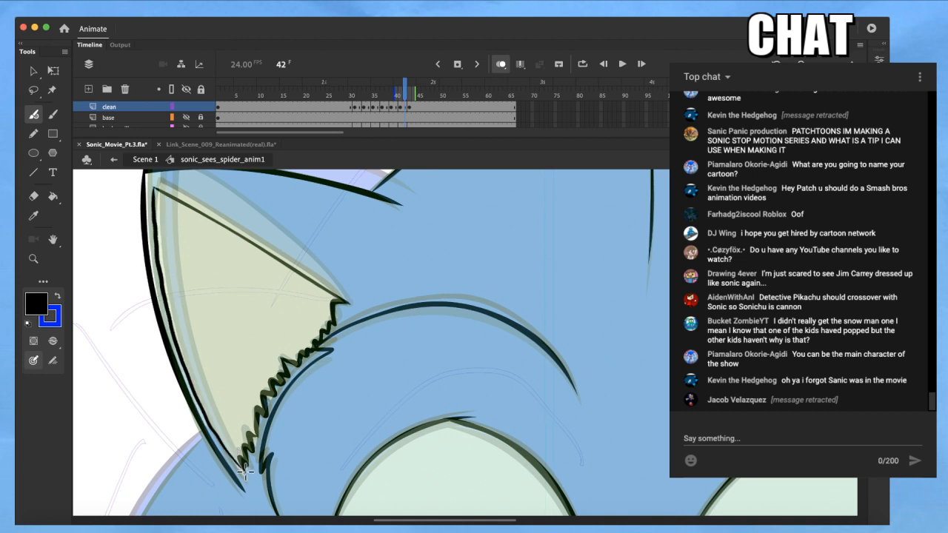
Adjust the top end of the left ear's inner edge line so it meets the inner upper line at the tip
key(z)
drag(180, 172, 143, 224)
key(q)
mouse_move(405, 276)
mouse_down()
mouse_move(397, 266)
mouse_move(423, 272)
mouse_move(409, 282)
mouse_up()
scroll(400, 355, down, 10)
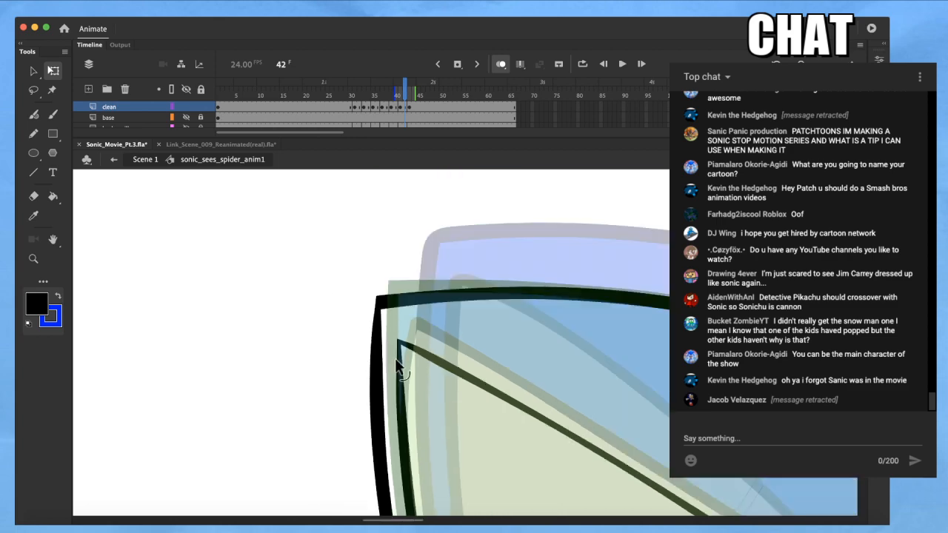
drag(526, 391, 400, 299)
scroll(422, 348, up, 8)
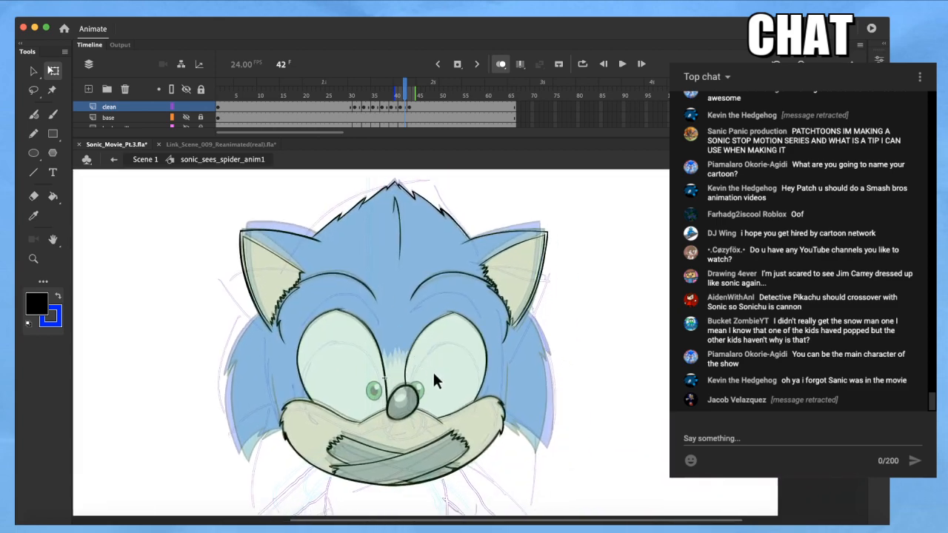
Compare the left cheek and muzzle outlines across frames 41, 42 and 43
scroll(400, 378, down, 2)
scroll(400, 377, left, 2)
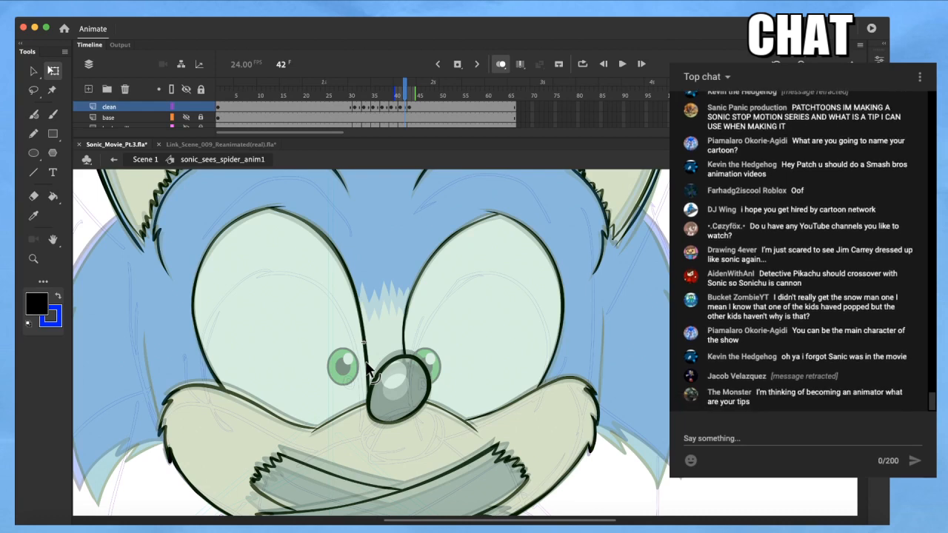
drag(343, 364, 417, 372)
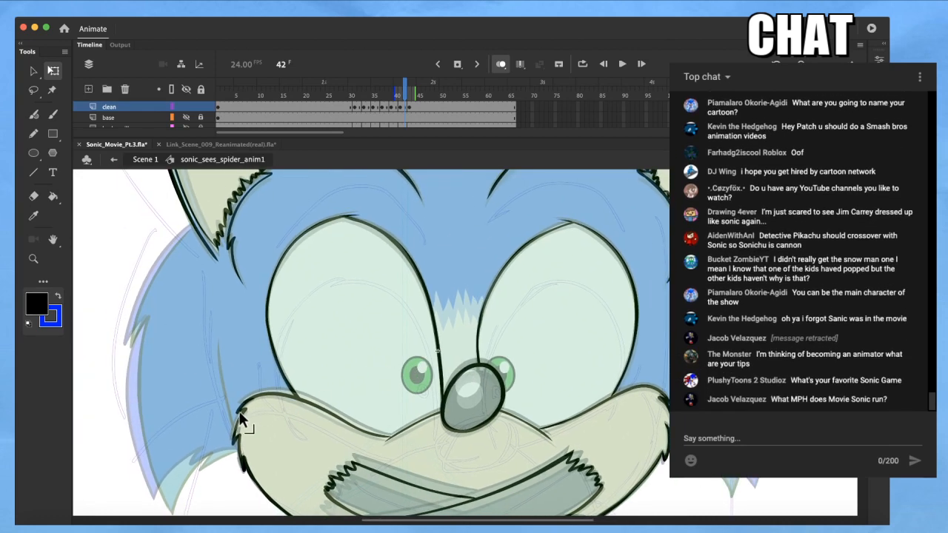
scroll(235, 412, up, 3)
drag(267, 419, 293, 396)
scroll(268, 396, up, 2)
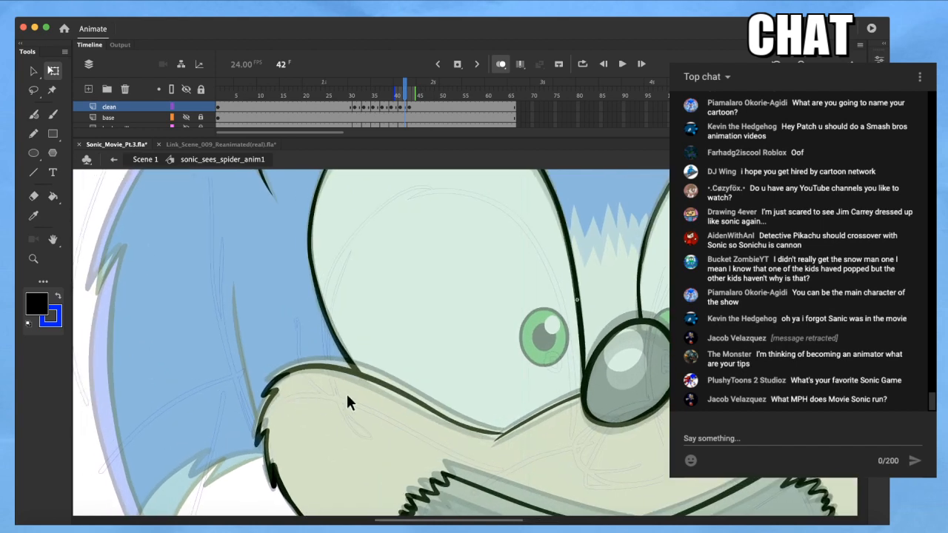
key(b)
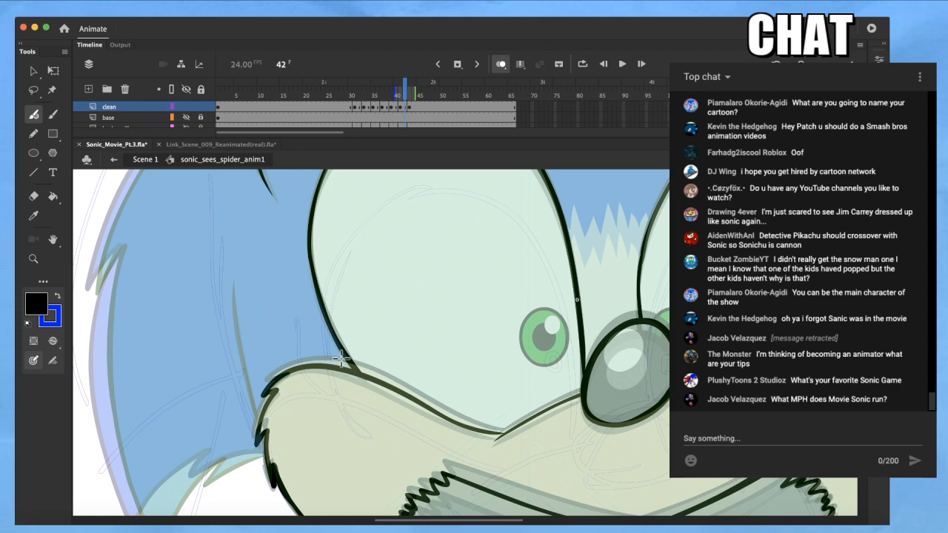
key(period)
key(comma)
key(period)
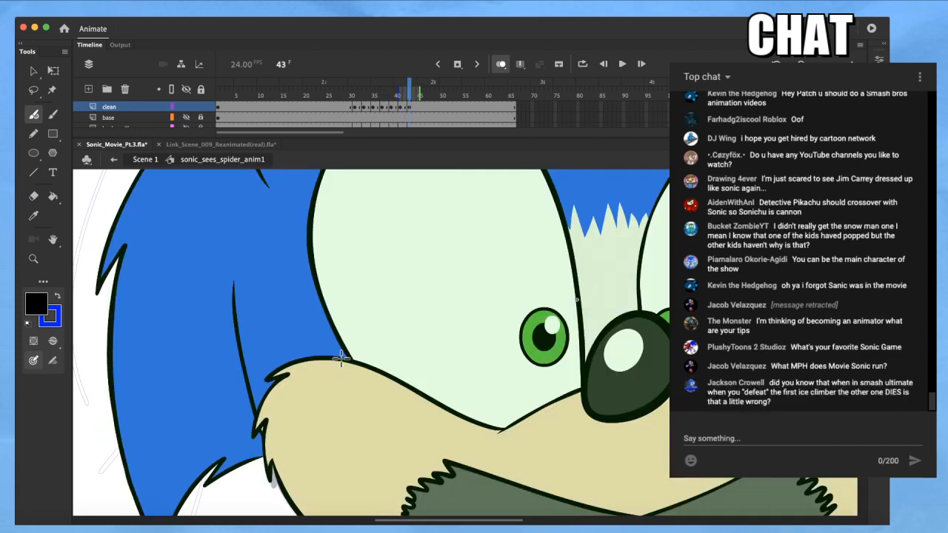
key(comma)
key(comma)
key(period)
key(period)
key(comma)
key(comma)
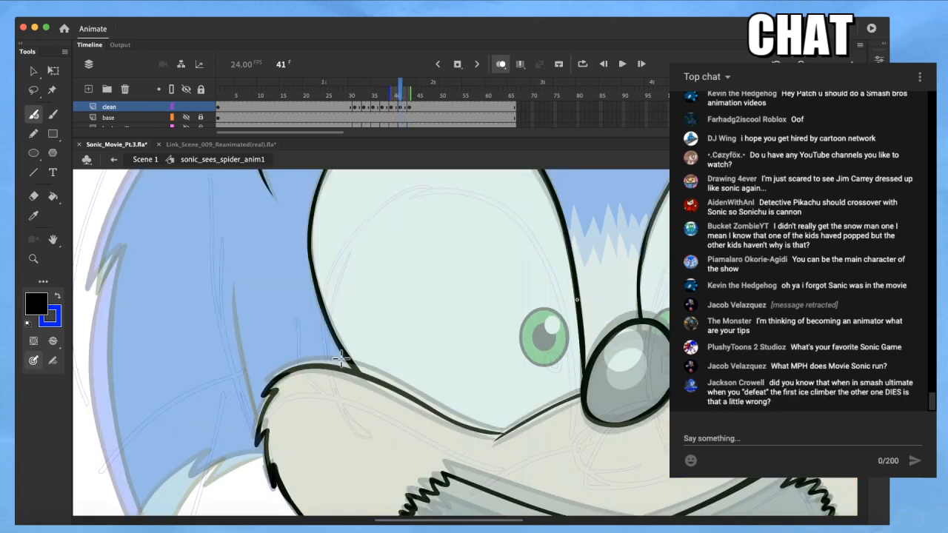
On frame 41, ink the curved line running down the left side of the face to the muzzle's fur edge
drag(234, 284, 244, 347)
key(ctrl+z)
drag(234, 284, 260, 432)
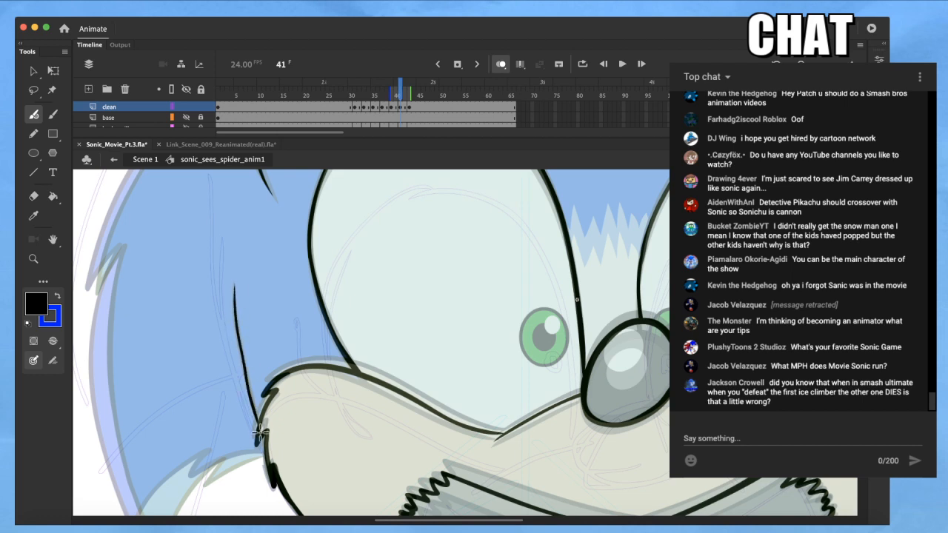
Undo the curved line down the left side of the face and redraw it to the muzzle's fur edge
key(ctrl+z)
drag(234, 283, 235, 333)
drag(233, 288, 240, 350)
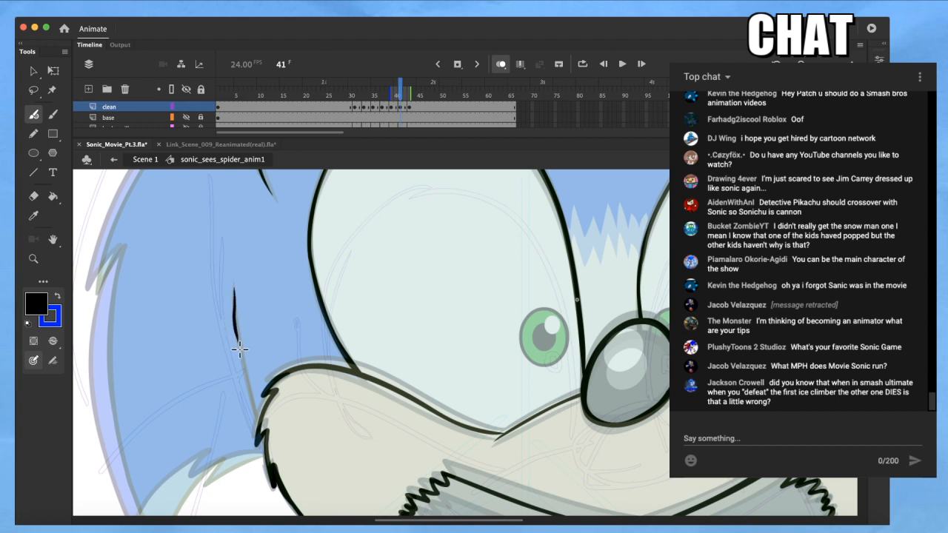
key(ctrl+z)
drag(234, 286, 248, 397)
key(ctrl+z)
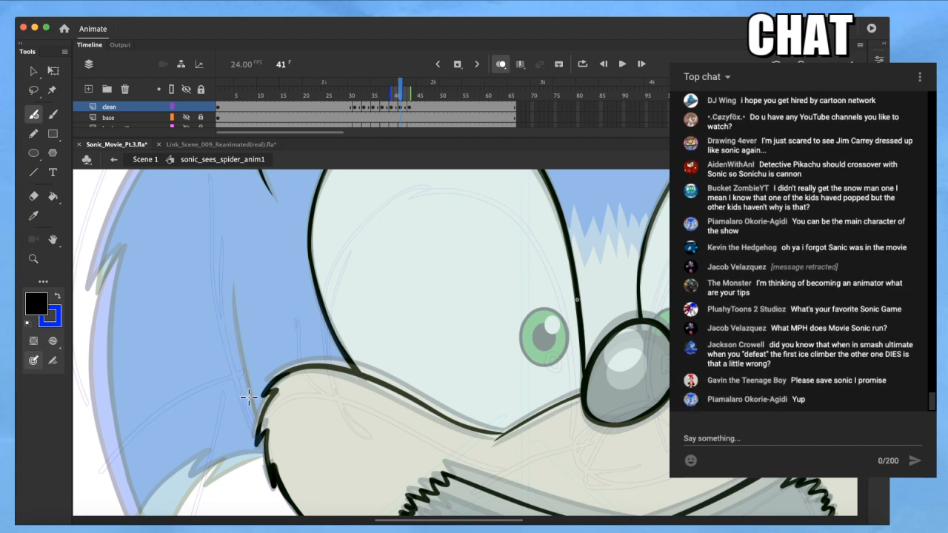
drag(234, 286, 259, 423)
drag(320, 345, 322, 387)
key(super+minus)
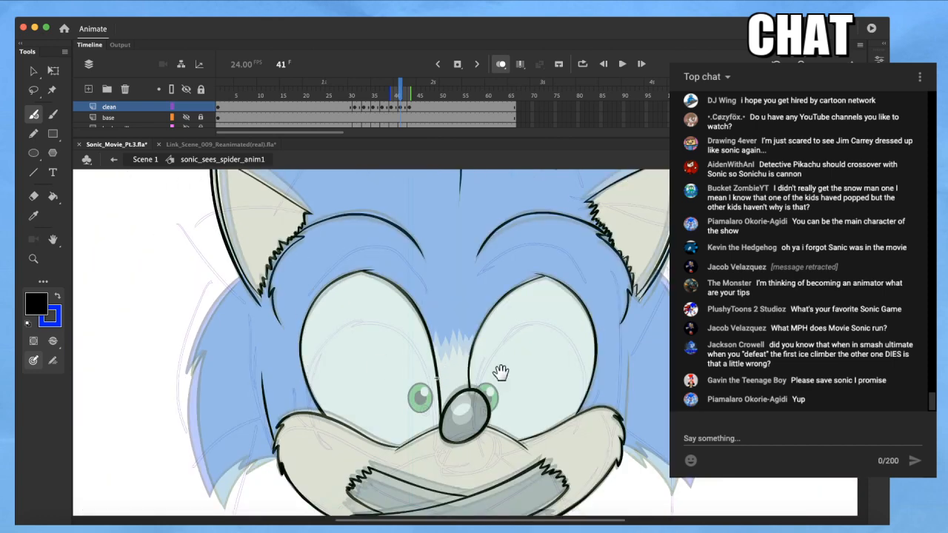
Handwrite "AMB" in black brush strokes on the blank canvas beside Sonic's right ear
drag(497, 372, 326, 341)
scroll(544, 365, up, 1)
drag(447, 382, 345, 428)
scroll(420, 356, up, 1)
scroll(436, 380, up, 1)
drag(407, 419, 378, 409)
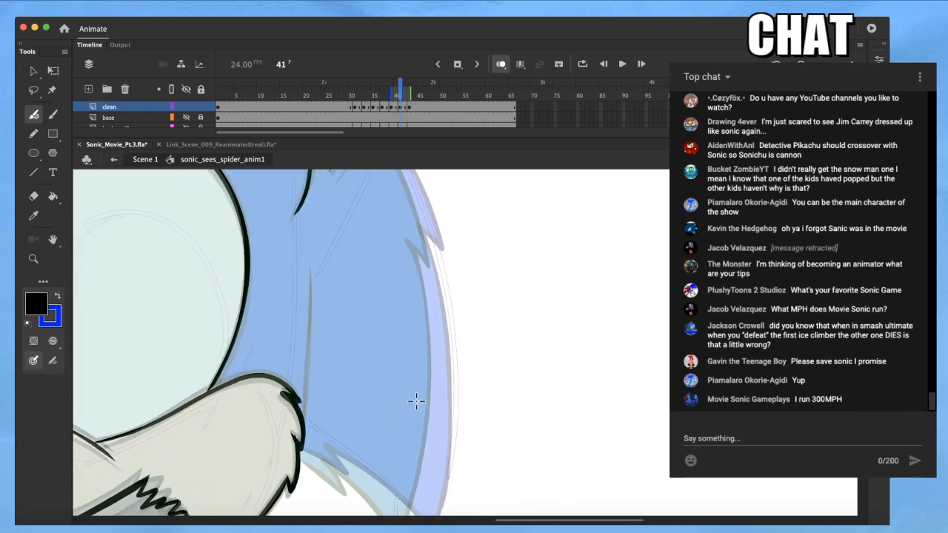
drag(483, 345, 296, 372)
drag(428, 368, 488, 461)
drag(407, 397, 443, 475)
drag(399, 379, 434, 409)
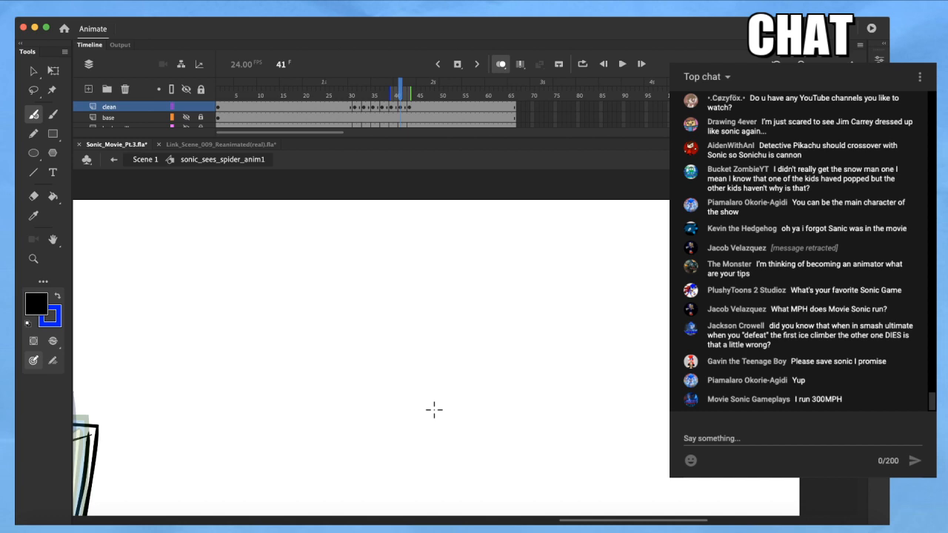
mouse_move(280, 334)
mouse_down()
mouse_move(338, 316)
mouse_move(335, 272)
mouse_up()
drag(345, 320, 414, 306)
mouse_move(433, 241)
mouse_down()
mouse_move(434, 313)
mouse_move(482, 281)
mouse_move(423, 314)
mouse_up()
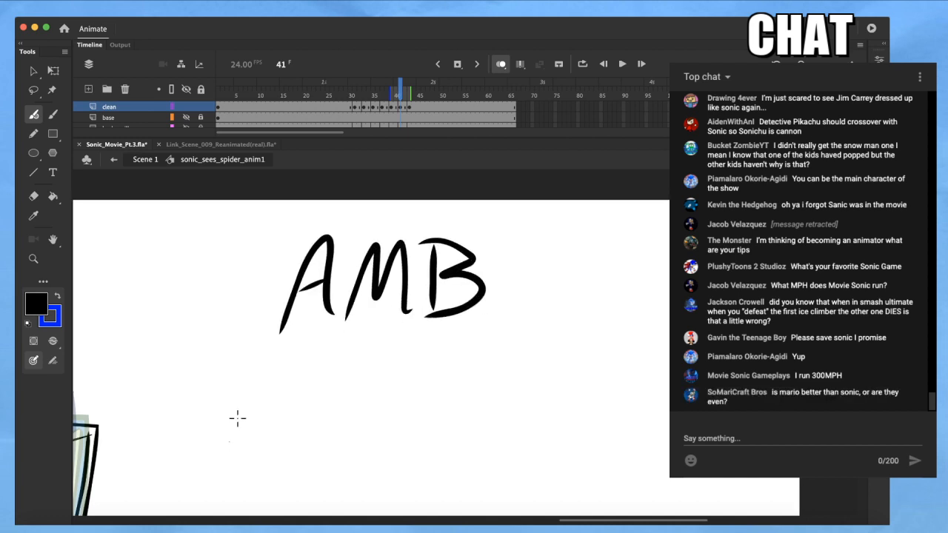
Handwrite the word "Animation" beneath the "AMB" lettering
drag(230, 441, 281, 435)
mouse_move(298, 387)
mouse_down()
mouse_move(300, 440)
mouse_move(328, 431)
mouse_up()
drag(241, 404, 284, 387)
mouse_move(355, 415)
mouse_down()
mouse_move(397, 390)
mouse_move(413, 423)
mouse_up()
mouse_move(443, 390)
mouse_down()
mouse_move(447, 419)
mouse_move(466, 365)
mouse_move(516, 416)
mouse_up()
click(519, 361)
drag(448, 363, 489, 354)
drag(555, 374, 631, 416)
Handwrite "Academy" as the third line of lettering, with a flourish on the final y
scroll(618, 370, down, 3)
drag(239, 494, 294, 471)
mouse_move(267, 438)
mouse_down()
mouse_move(299, 427)
mouse_move(326, 473)
mouse_up()
drag(355, 434, 379, 471)
mouse_move(386, 434)
mouse_down()
mouse_move(418, 464)
mouse_move(424, 430)
mouse_move(441, 468)
mouse_up()
drag(446, 428, 503, 462)
drag(517, 429, 549, 465)
drag(552, 426, 606, 467)
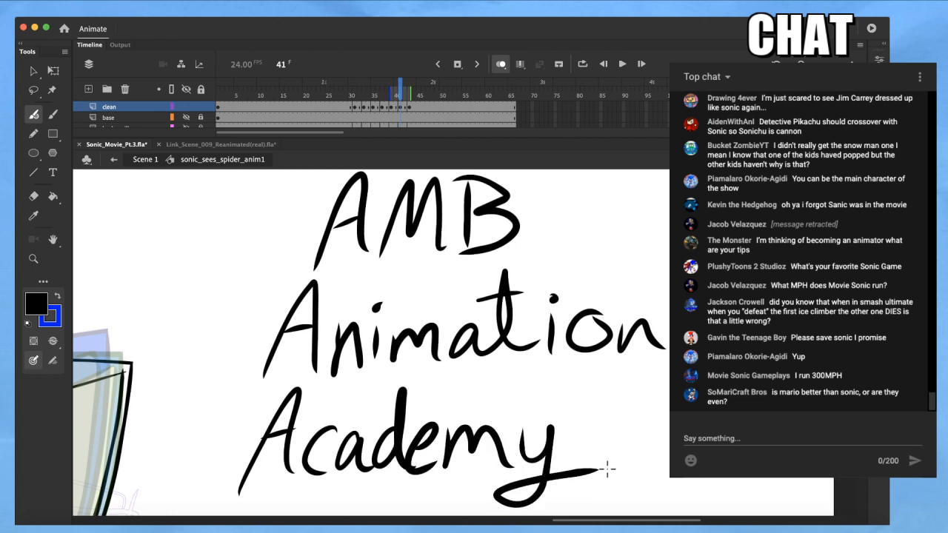
Draw a large oval around the "AMB Animation Academy" lettering and adjust its curve
scroll(615, 377, down, 5)
mouse_move(471, 449)
mouse_down()
mouse_move(654, 428)
mouse_move(453, 285)
mouse_move(511, 465)
mouse_up()
key(q)
click(594, 260)
mouse_move(554, 257)
mouse_down()
mouse_move(531, 284)
mouse_move(429, 202)
mouse_up()
click(581, 299)
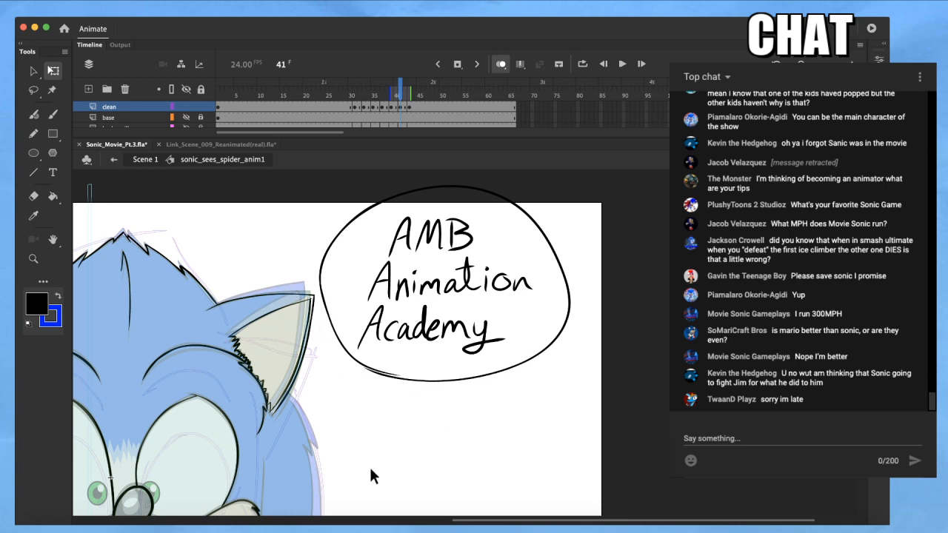
scroll(426, 386, up, 2)
mouse_move(482, 346)
mouse_down()
mouse_move(460, 353)
mouse_move(428, 414)
mouse_up()
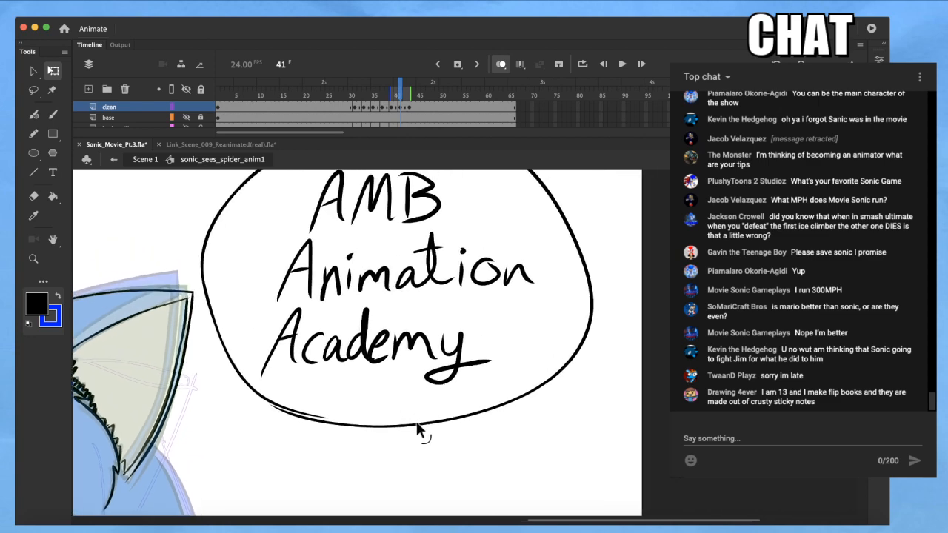
Draw a rough freehand sketch of small ovals and long angled outlines on the blank canvas beneath the lettering
mouse_move(455, 444)
mouse_down()
mouse_move(396, 261)
mouse_move(387, 182)
mouse_up()
scroll(400, 398, up, 3)
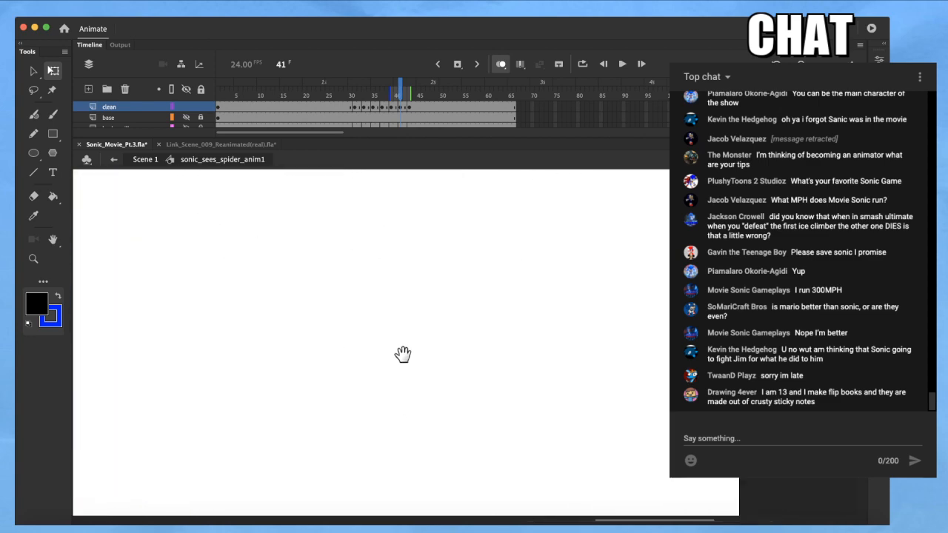
drag(352, 342, 410, 343)
key(b)
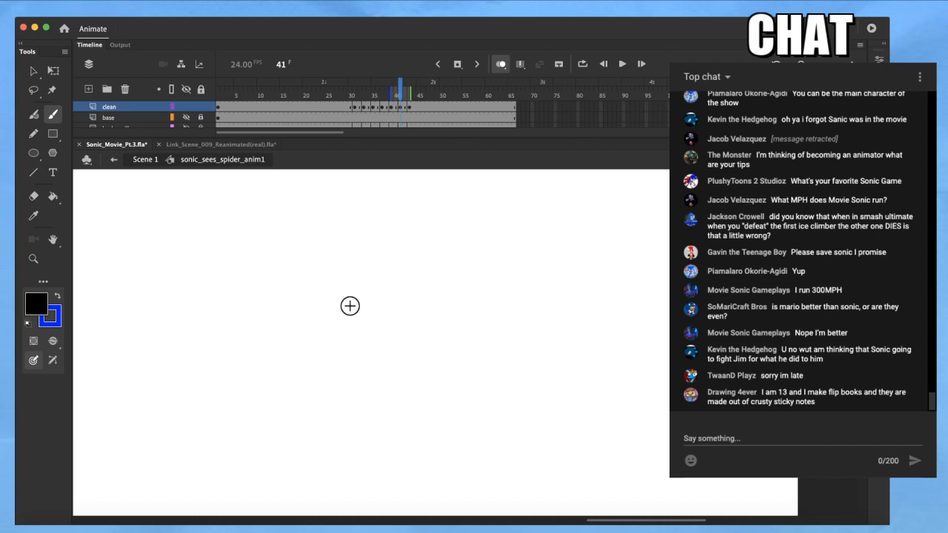
drag(345, 221, 546, 249)
mouse_move(444, 249)
mouse_down()
mouse_move(549, 202)
mouse_move(577, 305)
mouse_move(473, 451)
mouse_up()
drag(502, 411, 446, 483)
mouse_move(319, 254)
mouse_down()
mouse_move(333, 292)
mouse_move(310, 358)
mouse_up()
mouse_move(358, 268)
mouse_down()
mouse_move(335, 275)
mouse_move(379, 286)
mouse_move(435, 274)
mouse_move(449, 250)
mouse_move(463, 248)
mouse_up()
drag(387, 246, 416, 271)
mouse_move(324, 368)
mouse_down()
mouse_move(411, 473)
mouse_move(502, 496)
mouse_move(547, 326)
mouse_up()
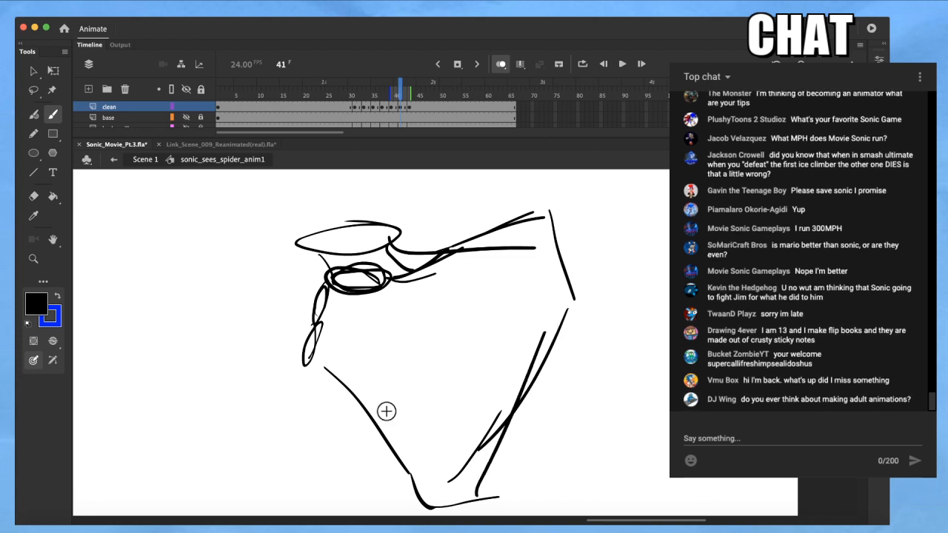
drag(515, 260, 527, 339)
drag(306, 369, 326, 378)
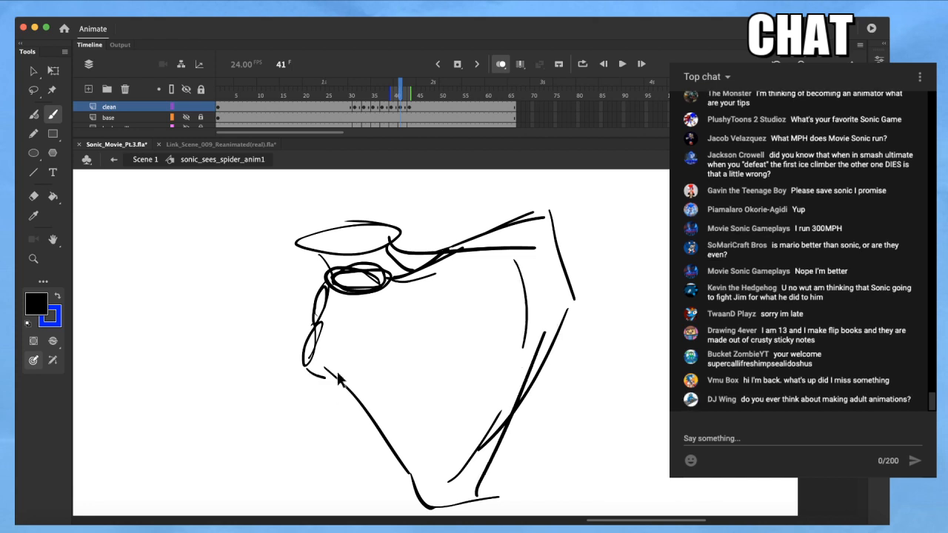
Delete all strokes of the rough sketch beneath the lettering
scroll(338, 377, down, 2)
key(q)
drag(310, 208, 491, 505)
key(Delete)
drag(349, 250, 268, 330)
key(Delete)
Make another quick brush sketch in the blank canvas area and delete it
scroll(231, 342, down, 3)
mouse_move(189, 327)
mouse_down()
mouse_move(226, 328)
mouse_move(248, 379)
mouse_move(189, 364)
mouse_up()
scroll(294, 381, up, 5)
drag(392, 387, 290, 323)
key(b)
mouse_move(345, 237)
mouse_down()
mouse_move(334, 205)
mouse_move(339, 212)
mouse_up()
key(super+z)
mouse_move(417, 227)
mouse_down()
mouse_move(363, 292)
mouse_move(403, 208)
mouse_up()
mouse_move(475, 342)
mouse_down()
mouse_move(415, 332)
mouse_move(389, 357)
mouse_up()
mouse_move(342, 277)
mouse_down()
mouse_move(443, 387)
mouse_move(450, 469)
mouse_move(633, 465)
mouse_move(711, 440)
mouse_up()
drag(757, 481, 757, 481)
alt+super+click(758, 480)
key(q)
drag(403, 273, 863, 527)
key(Delete)
Select the circled "AMB Animation Academy" lettering and delete it from the clean layer
alt+super+click(552, 328)
drag(515, 312, 538, 320)
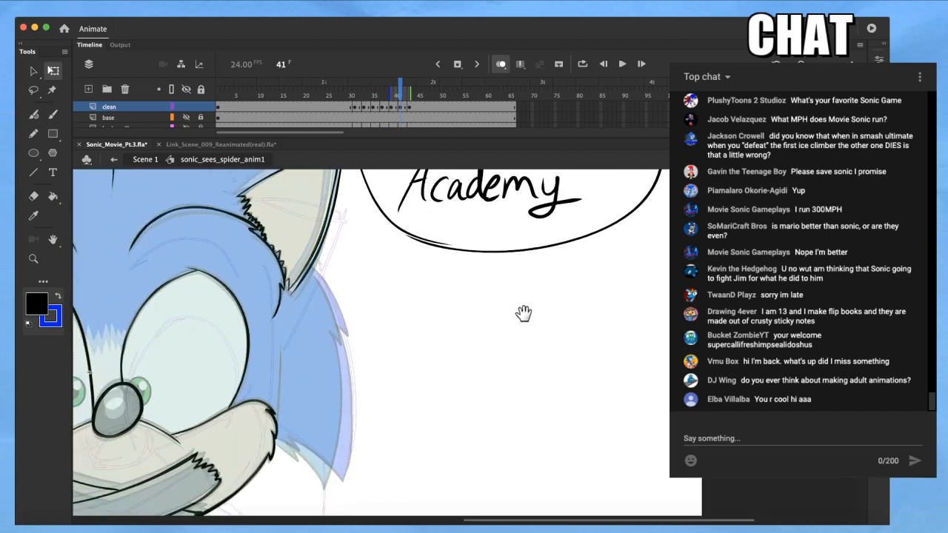
drag(525, 267, 561, 349)
drag(607, 266, 446, 350)
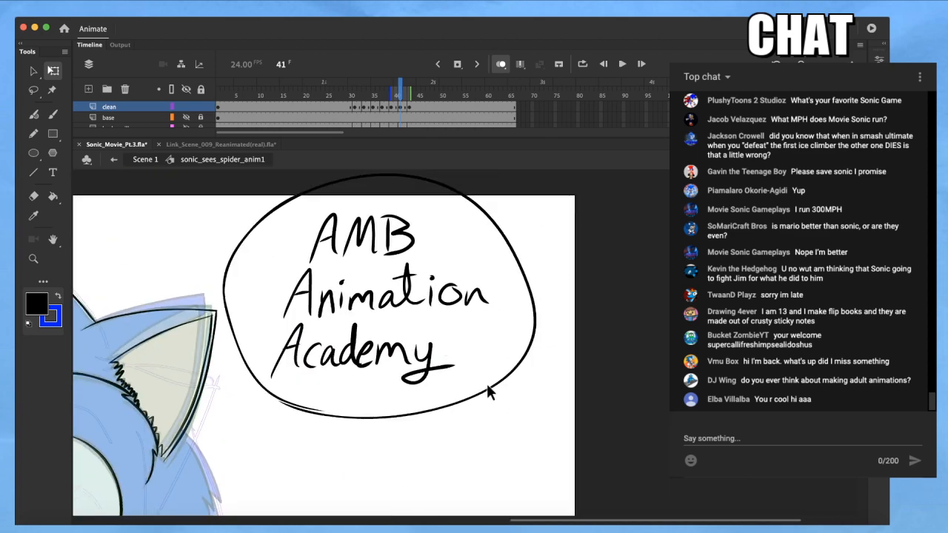
key(super+a)
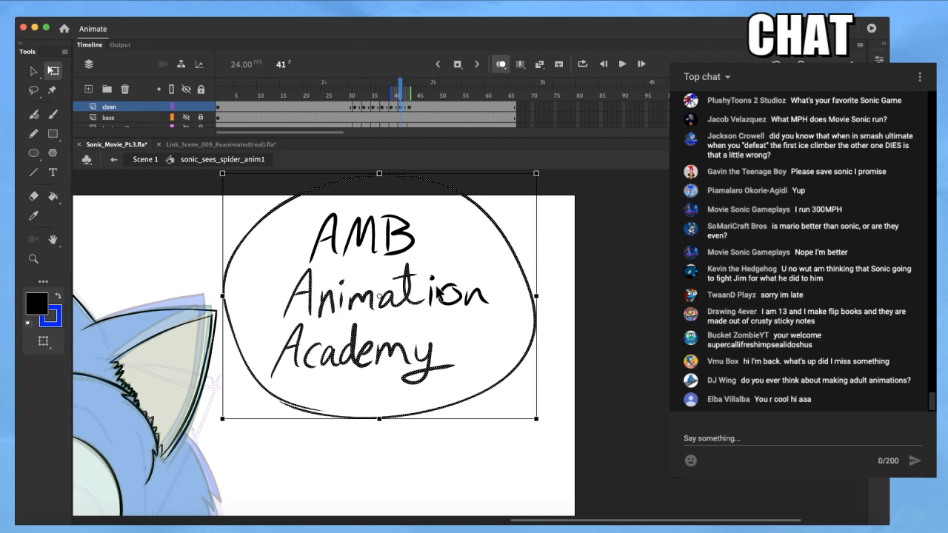
mouse_move(423, 258)
mouse_down()
mouse_move(494, 345)
mouse_move(504, 341)
mouse_up()
drag(433, 210, 290, 285)
key(Delete)
On frame 41, ink the curved line running down the right side of the face to the muzzle's fur edge
key(super+minus)
key(super+minus)
mouse_move(277, 356)
mouse_down()
mouse_move(402, 331)
mouse_move(354, 287)
mouse_up()
key(super+equal)
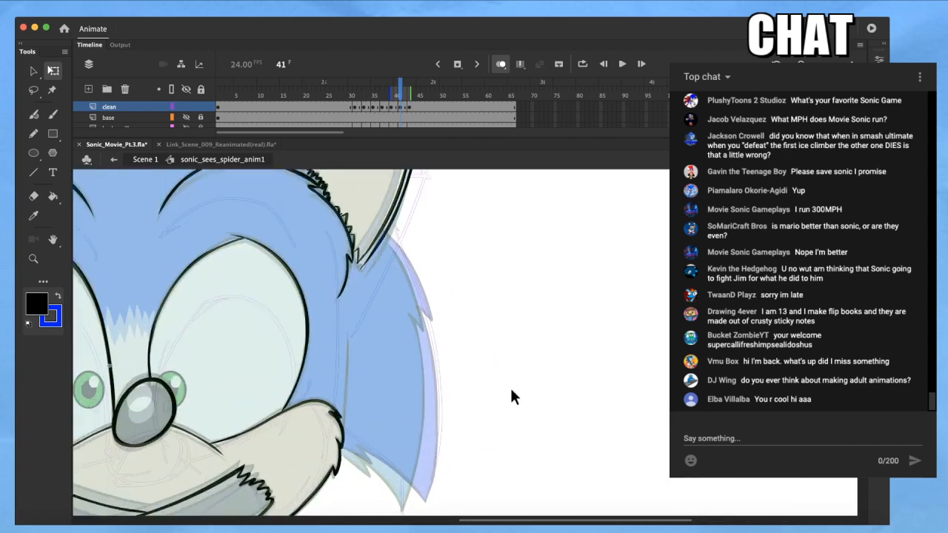
drag(434, 377, 377, 346)
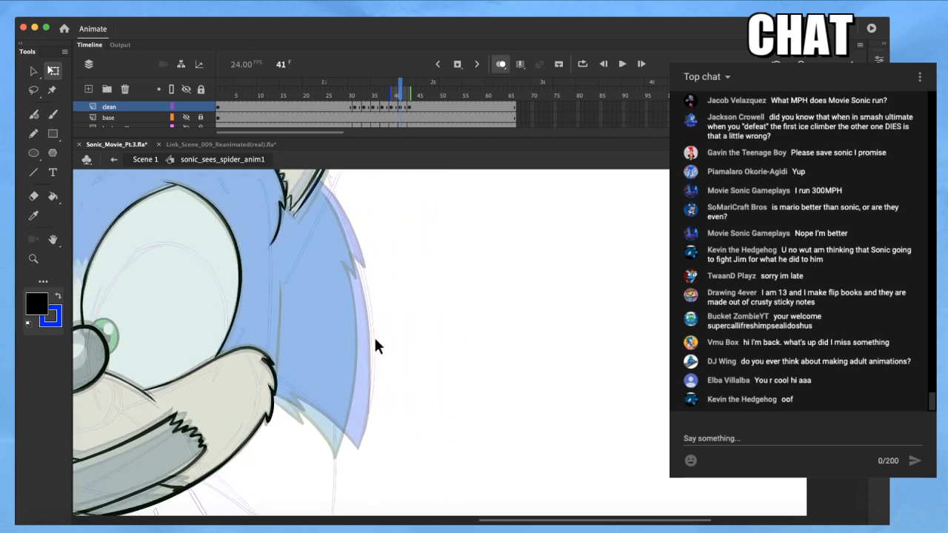
key(super+equal)
key(b)
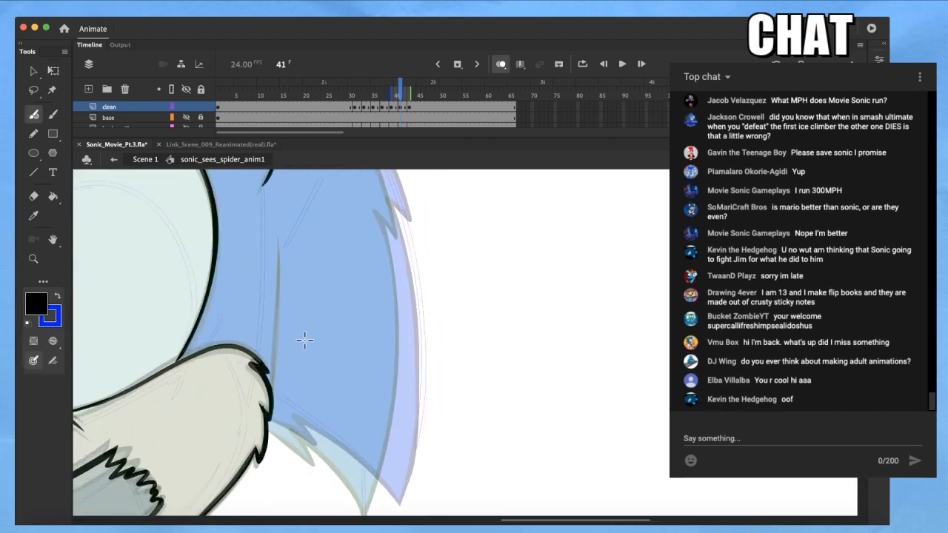
drag(279, 238, 277, 296)
drag(276, 353, 275, 380)
mouse_move(276, 306)
mouse_down()
mouse_move(271, 393)
mouse_move(526, 338)
mouse_move(587, 346)
mouse_up()
scroll(337, 386, down, 2)
scroll(335, 342, down, 1)
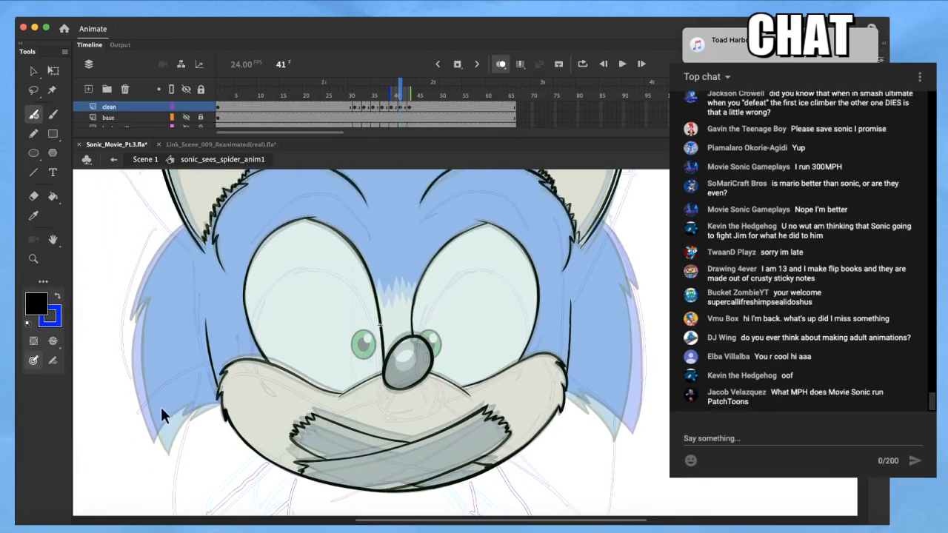
Ink the left cheek's lower fur edge from the muzzle through the small tuft to the pointed tip
scroll(249, 422, up, 4)
drag(274, 393, 327, 393)
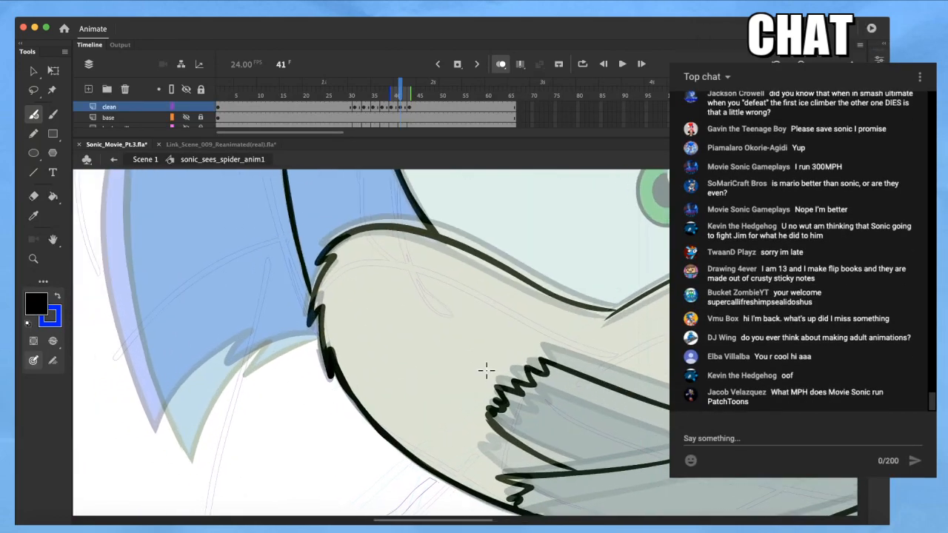
mouse_move(278, 362)
mouse_down()
mouse_move(250, 379)
mouse_move(276, 344)
mouse_move(210, 424)
mouse_move(263, 354)
mouse_move(226, 396)
mouse_move(205, 429)
mouse_up()
drag(252, 349, 238, 506)
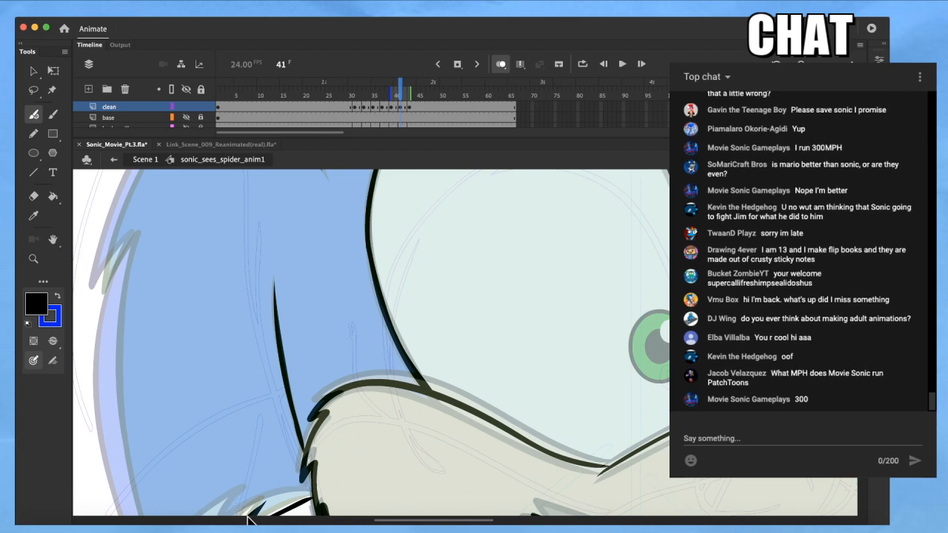
Ink the head's left outer edge from the ear down through the pointed tuft and along the upper cheek
scroll(153, 334, down, 3)
drag(273, 328, 287, 347)
drag(209, 176, 141, 304)
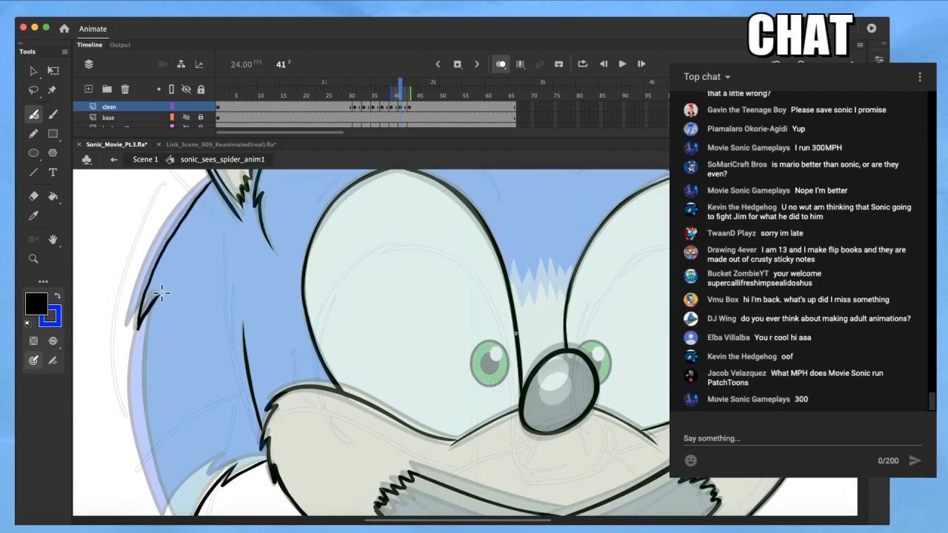
drag(150, 382, 165, 443)
scroll(176, 385, down, 2)
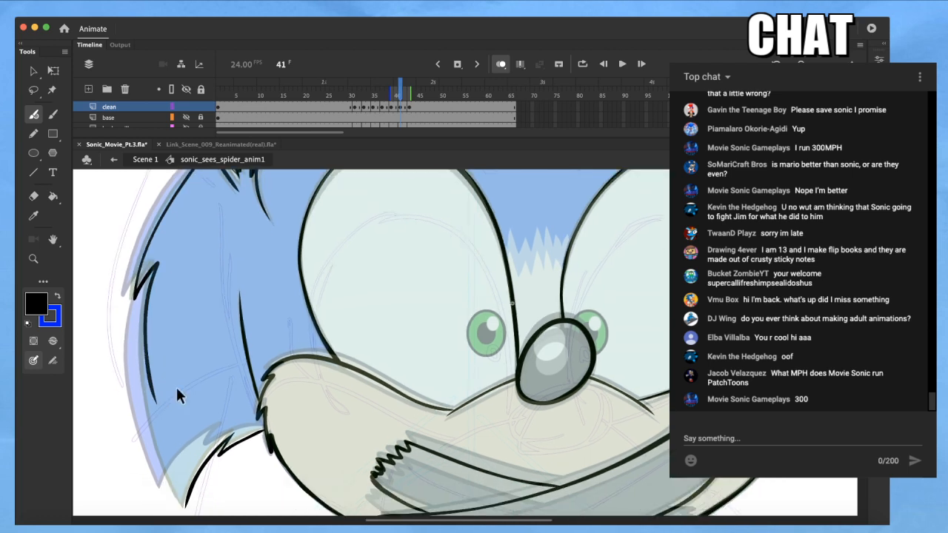
Adjust the left outer edge line below the tuft so it follows the cheek's curve
key(q)
click(147, 357)
mouse_move(150, 405)
mouse_down()
mouse_move(152, 445)
mouse_move(151, 405)
mouse_up()
click(151, 405)
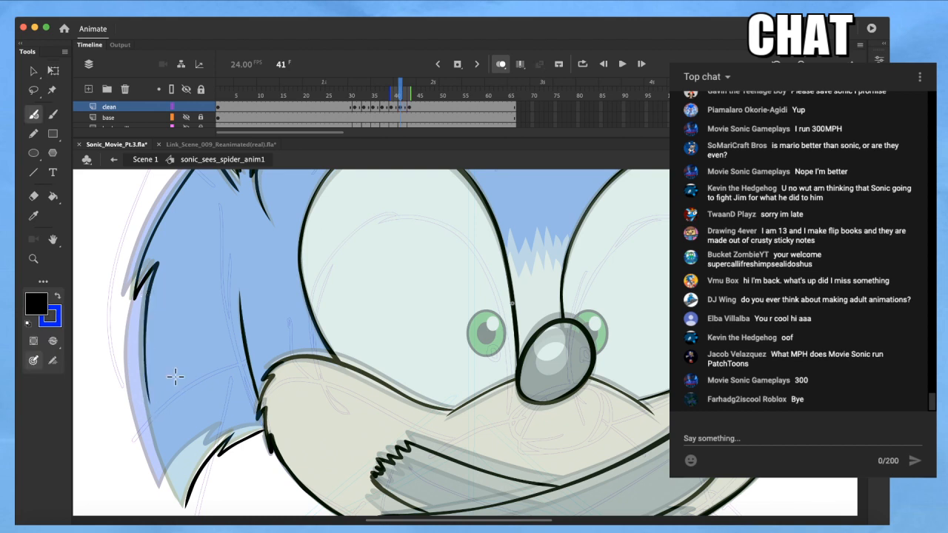
key(z)
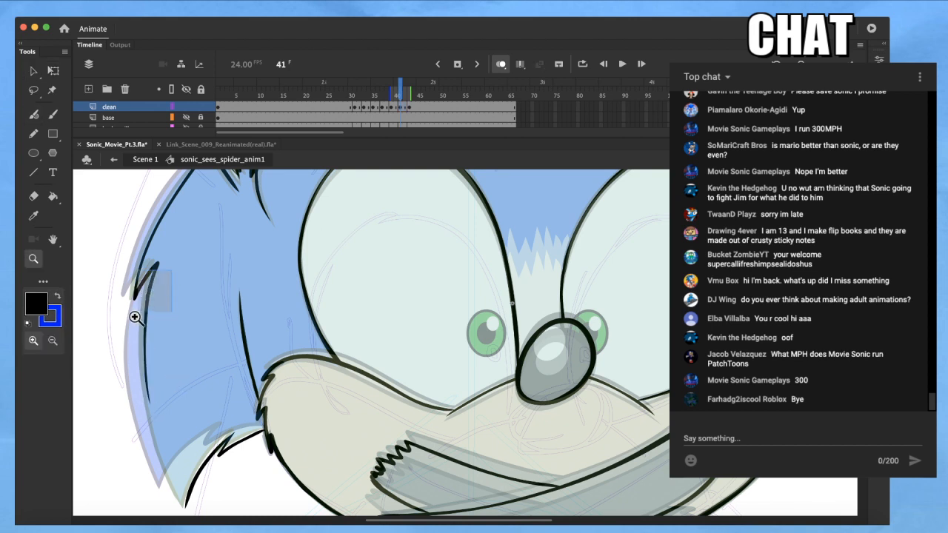
click(134, 315)
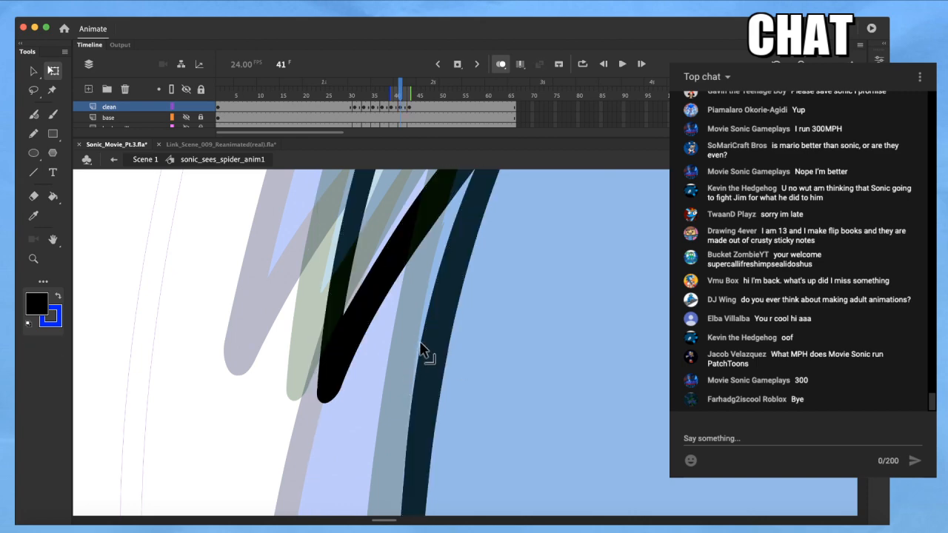
key(super+minus)
key(super+minus)
drag(499, 374, 239, 167)
scroll(265, 337, down, 2)
Extend the left outer edge line down to the cheek's lower pointed tip and smooth its curve
key(b)
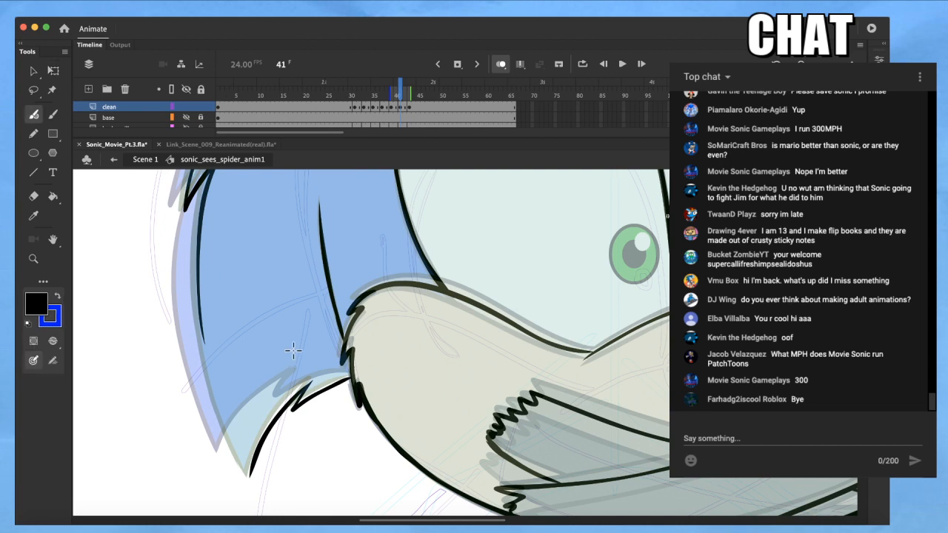
mouse_move(198, 284)
mouse_down()
mouse_move(222, 406)
mouse_move(251, 489)
mouse_move(227, 491)
mouse_up()
key(q)
click(199, 311)
click(276, 484)
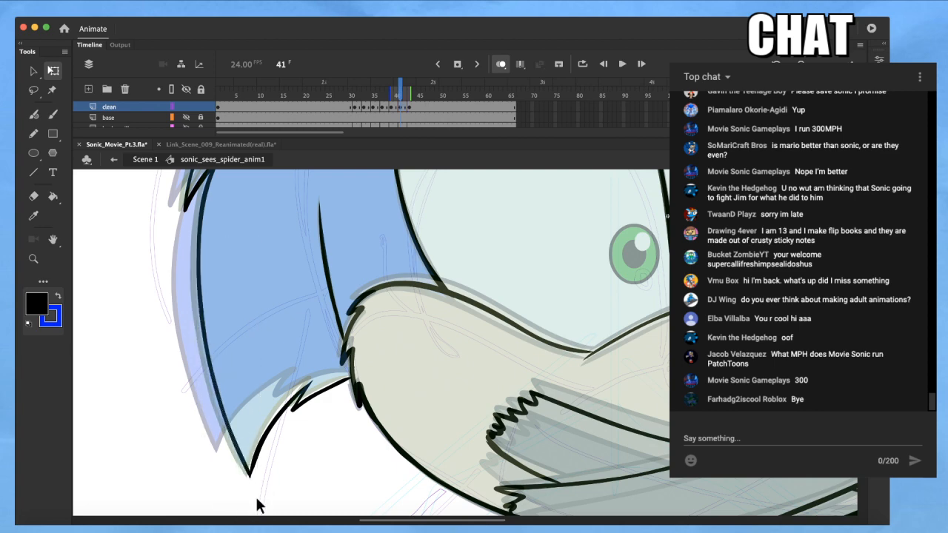
Ink the right cheek's lower fur edge from the muzzle through the small tuft toward the pointed tip
scroll(259, 482, down, 5)
drag(362, 330, 299, 307)
scroll(529, 386, up, 3)
drag(446, 373, 392, 314)
drag(468, 412, 438, 417)
key(b)
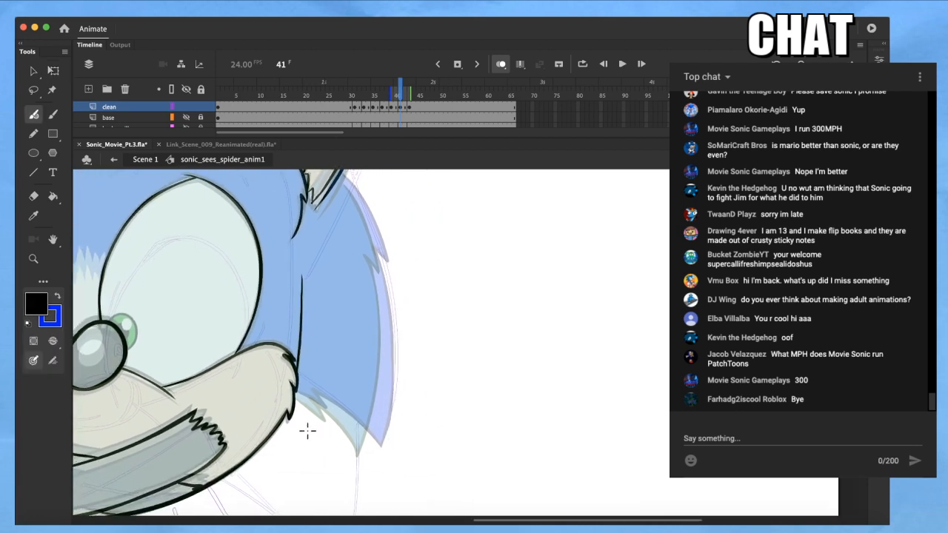
scroll(333, 432, up, 2)
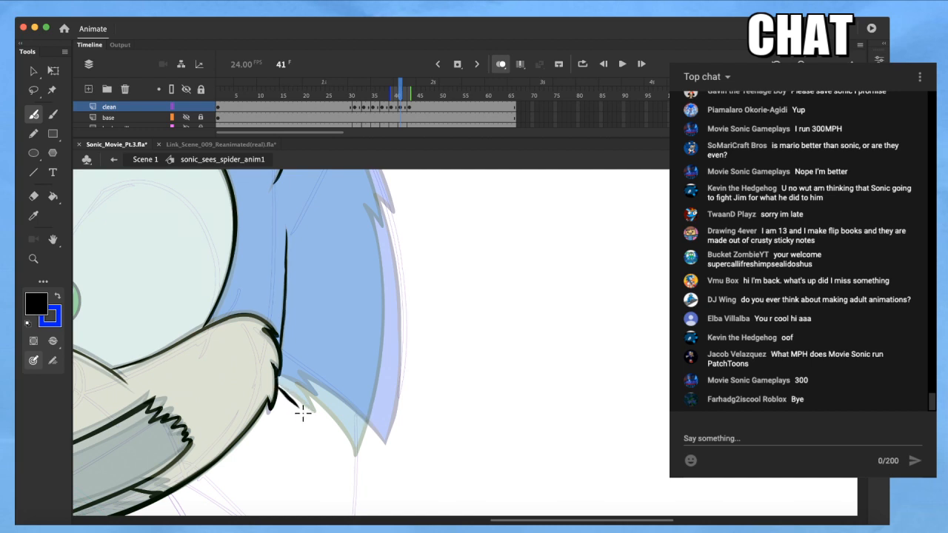
drag(394, 343, 402, 449)
Ink the head's right outer edge from the ear down through the pointed tuft and along the cheek
drag(342, 216, 379, 306)
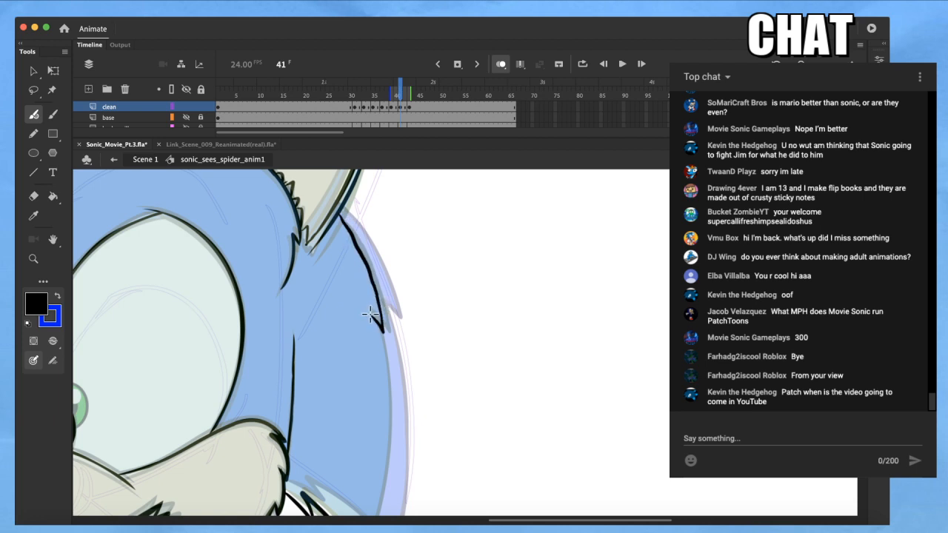
drag(383, 443, 382, 459)
scroll(393, 324, down, 4)
Reshape the right outer edge's tuft and bend the cheek line below it into a smooth curve
key(q)
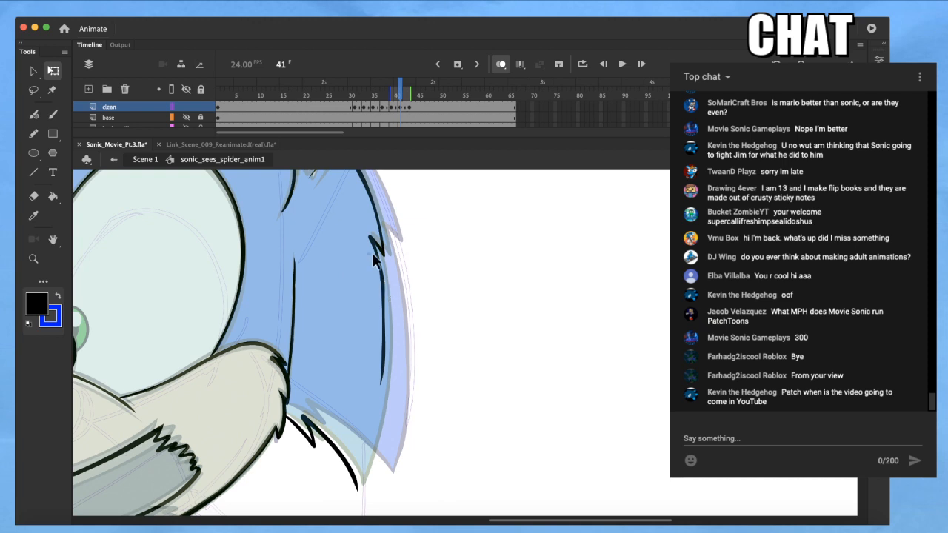
click(379, 259)
drag(377, 250, 374, 249)
key(v)
click(32, 341)
click(33, 341)
click(452, 324)
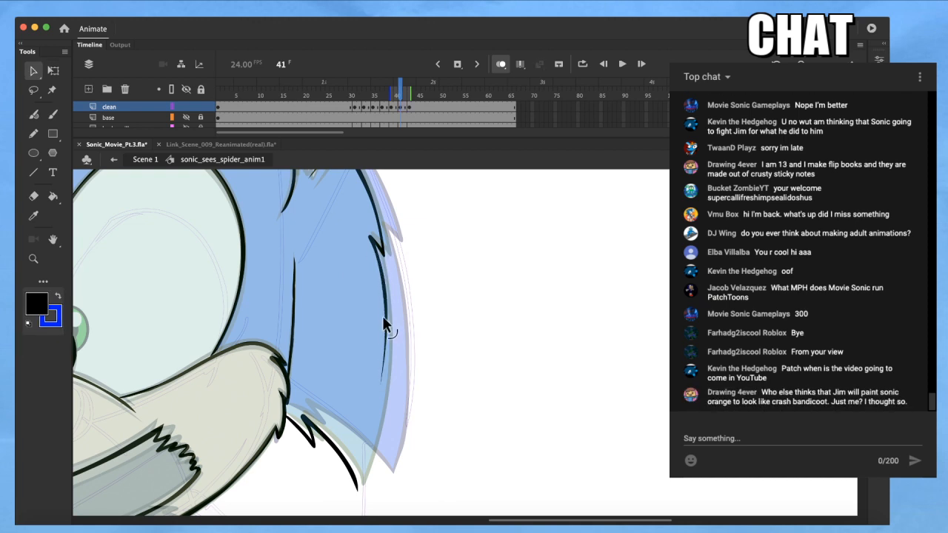
key(b)
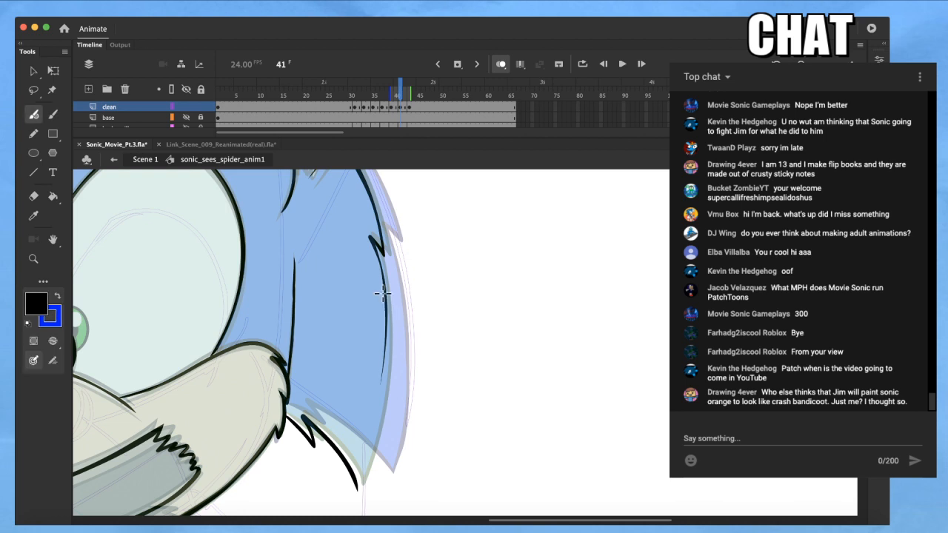
Ink the right cheek's outer edge down to its pointed lower tip and delete the excess line past the tip
drag(383, 290, 368, 457)
key(super+z)
key(q)
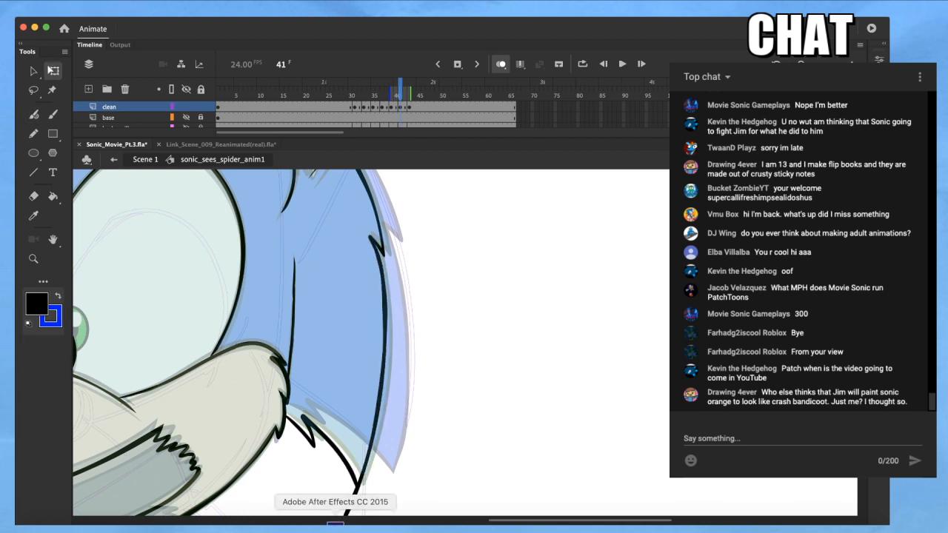
right_click(339, 523)
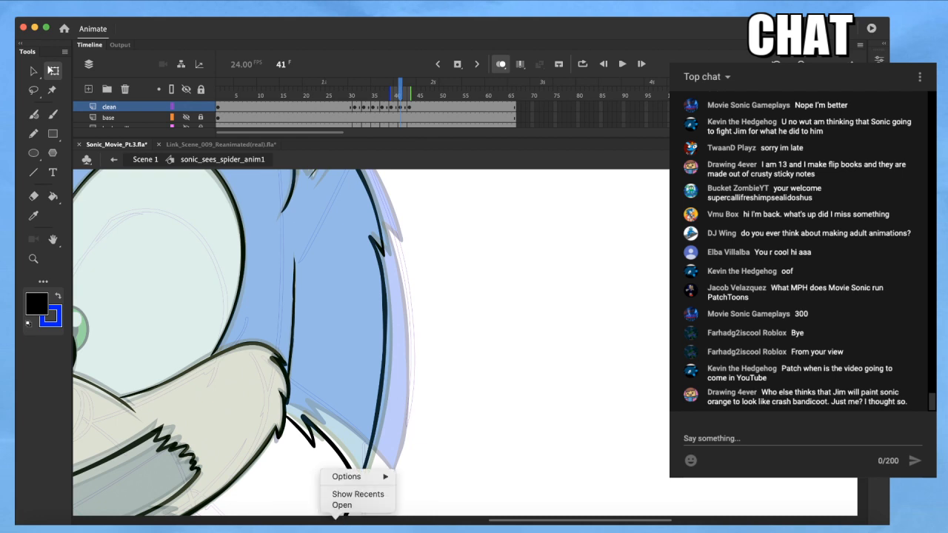
click(463, 414)
drag(393, 465, 406, 417)
mouse_move(364, 453)
mouse_down()
mouse_move(396, 477)
mouse_move(383, 506)
mouse_up()
click(381, 502)
key(Delete)
scroll(311, 302, down, 3)
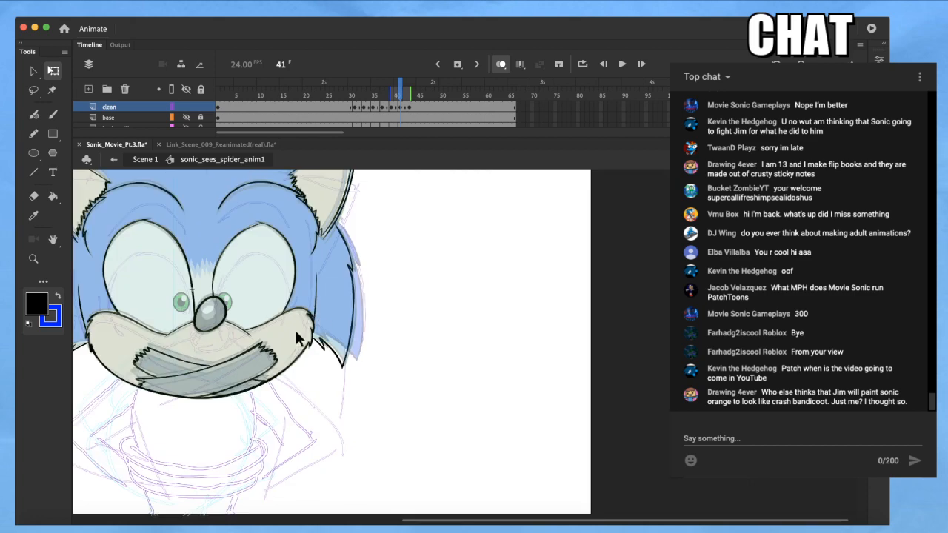
Join the right outer edge's upper end to the ear line and smooth the curve below it
scroll(296, 338, up, 10)
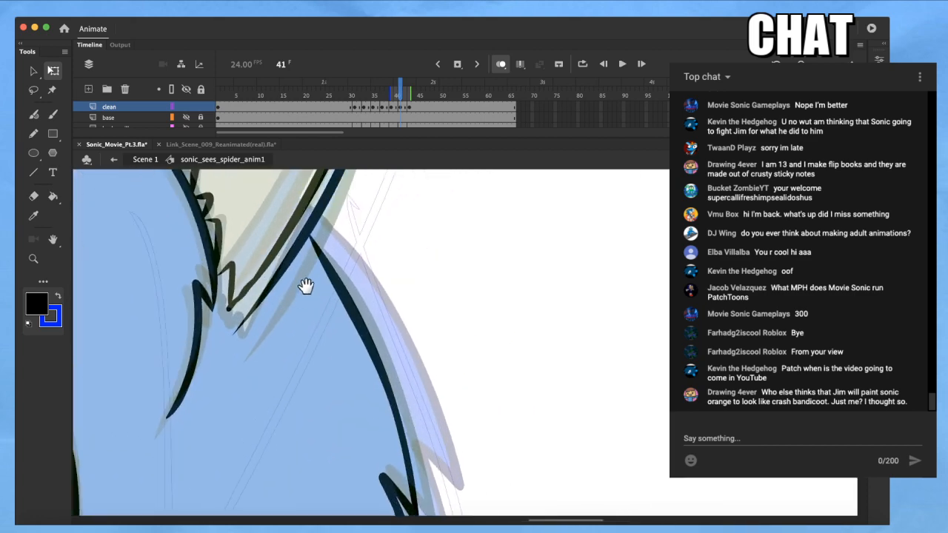
drag(305, 243, 329, 284)
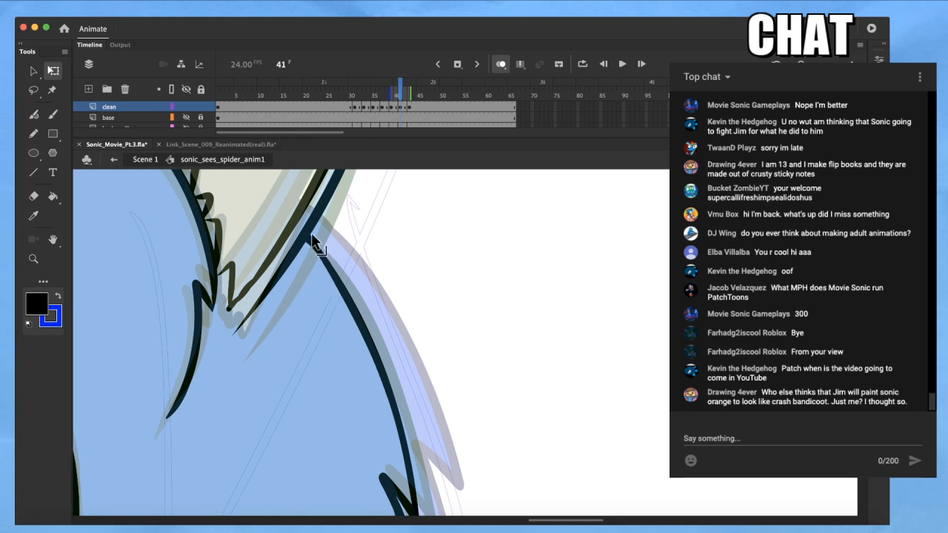
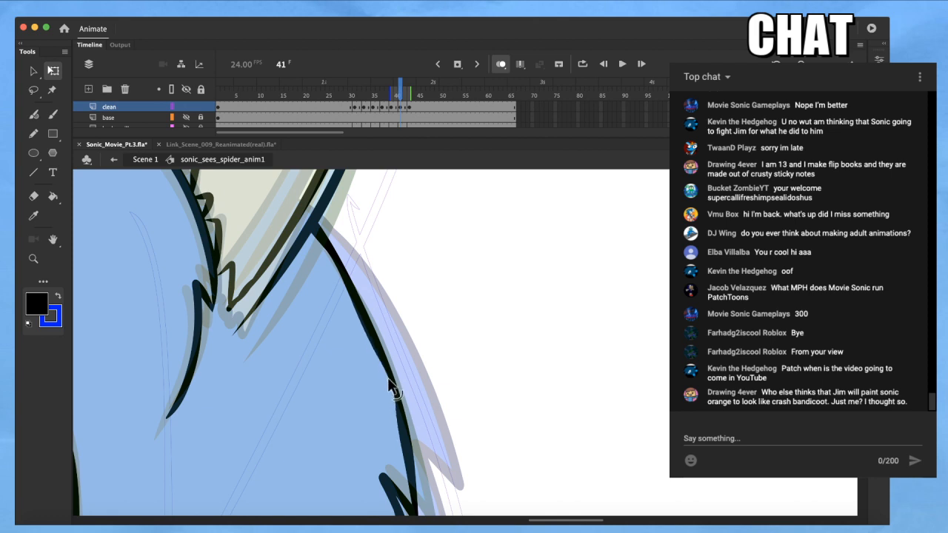
click(406, 501)
click(316, 248)
key(v)
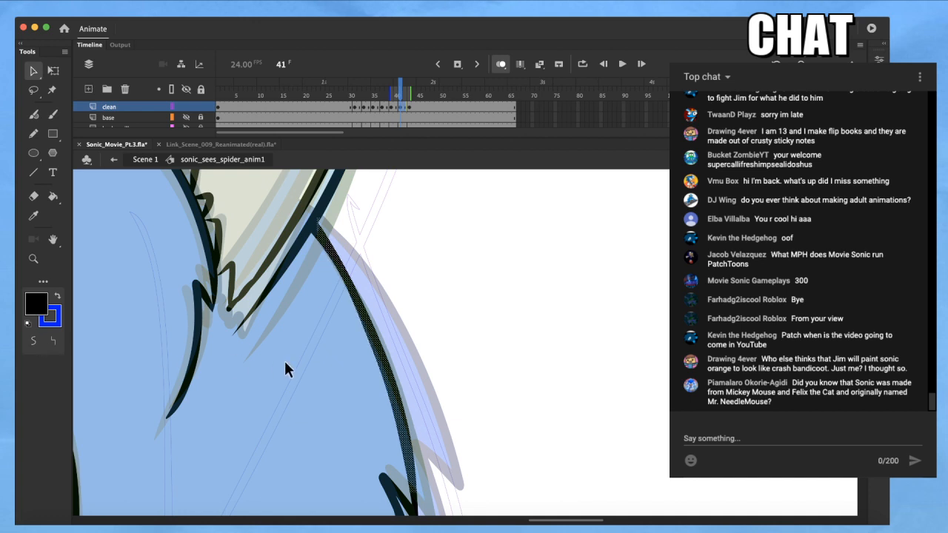
click(352, 320)
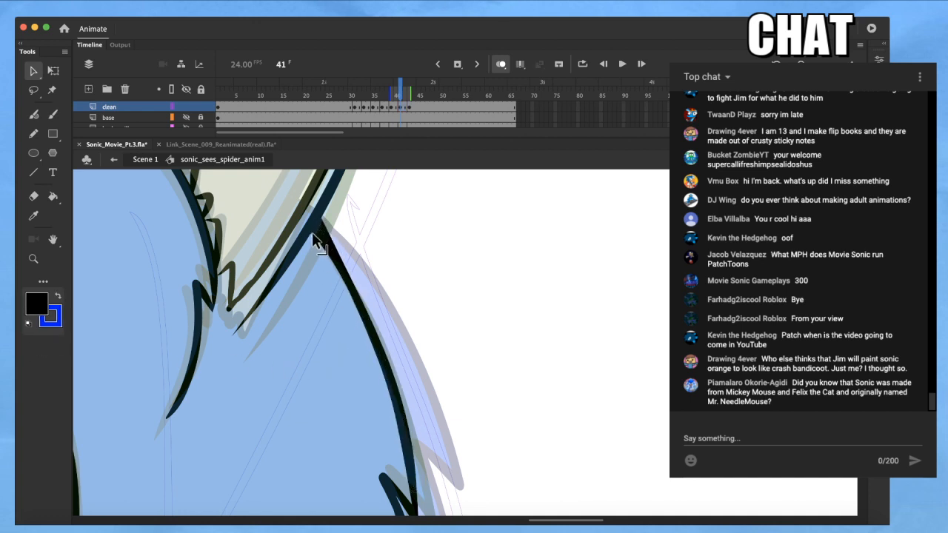
drag(320, 244, 307, 219)
drag(355, 283, 360, 281)
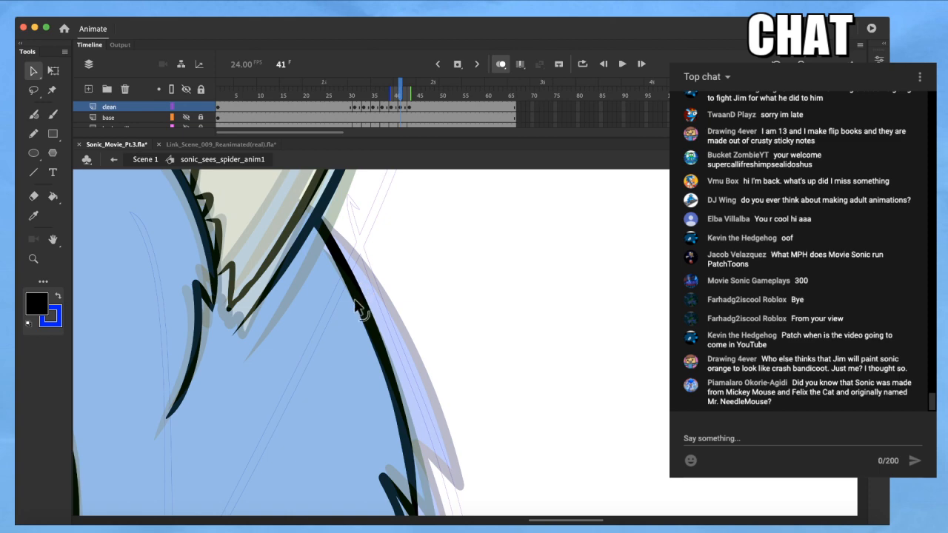
drag(363, 317, 424, 288)
Copy the left iris with its pupil and highlight from frame 40 and paste it in place on frame 41
scroll(368, 319, down, 6)
scroll(337, 348, up, 6)
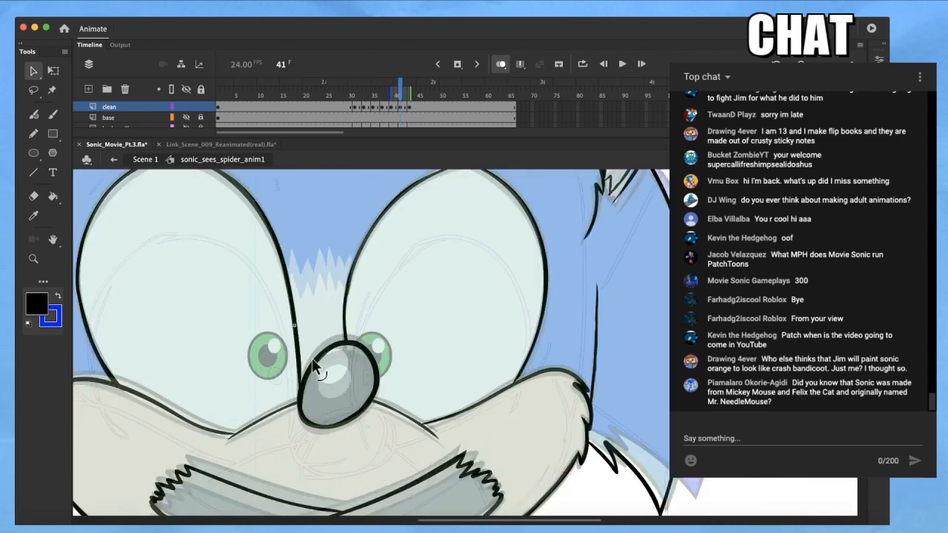
drag(336, 354, 352, 341)
scroll(275, 343, up, 2)
scroll(288, 333, down, 2)
drag(445, 353, 400, 357)
scroll(412, 360, up, 1)
key(comma)
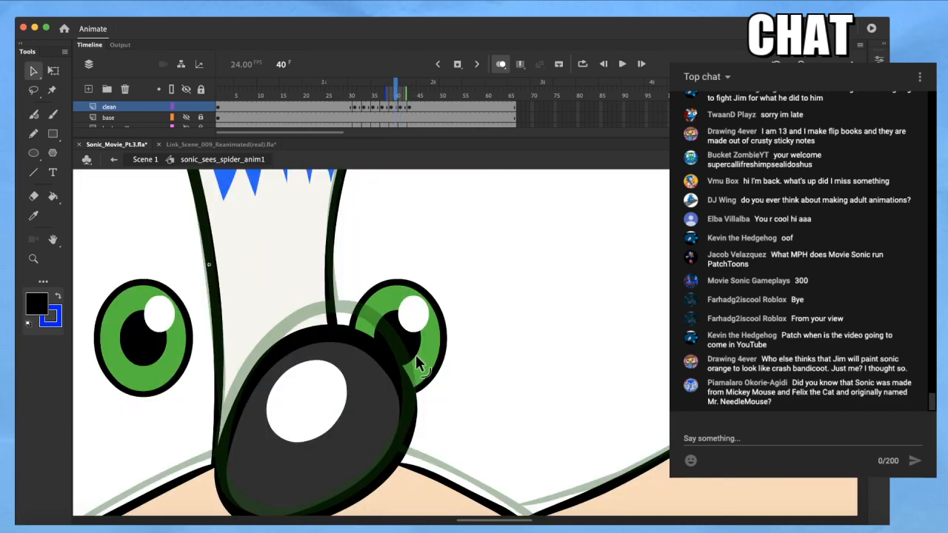
click(185, 323)
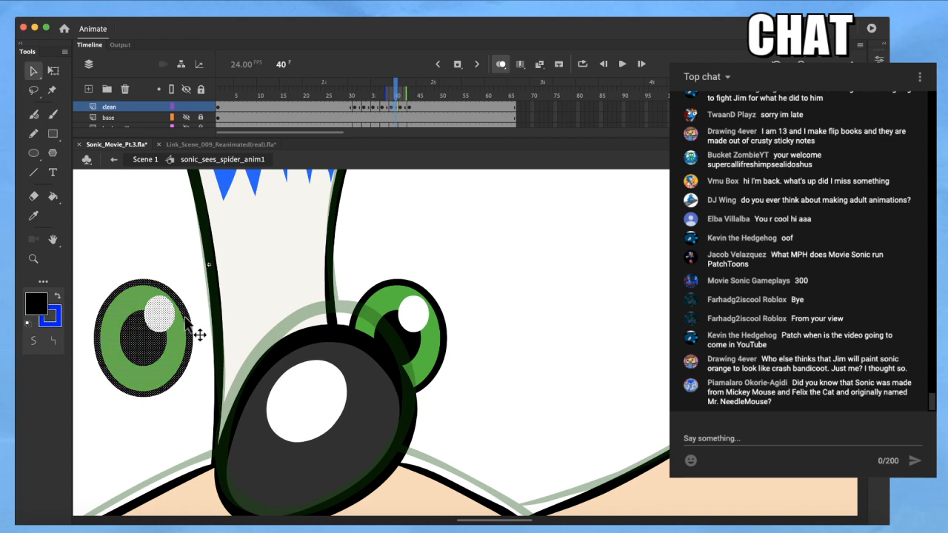
key(period)
key(ctrl+shift+v)
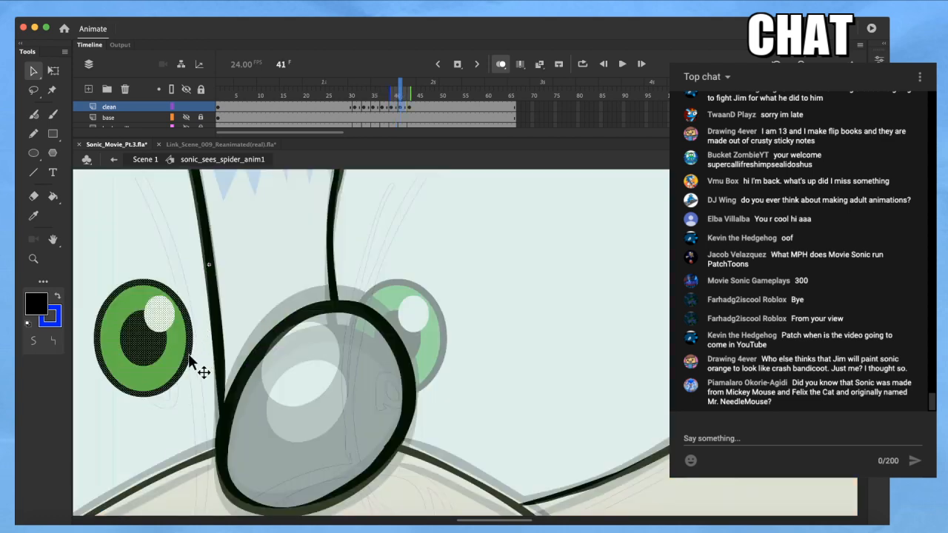
Duplicate the left iris's outline, pupil and highlight on frame 41 and shift the copy across to the right iris position
click(183, 385)
click(183, 368)
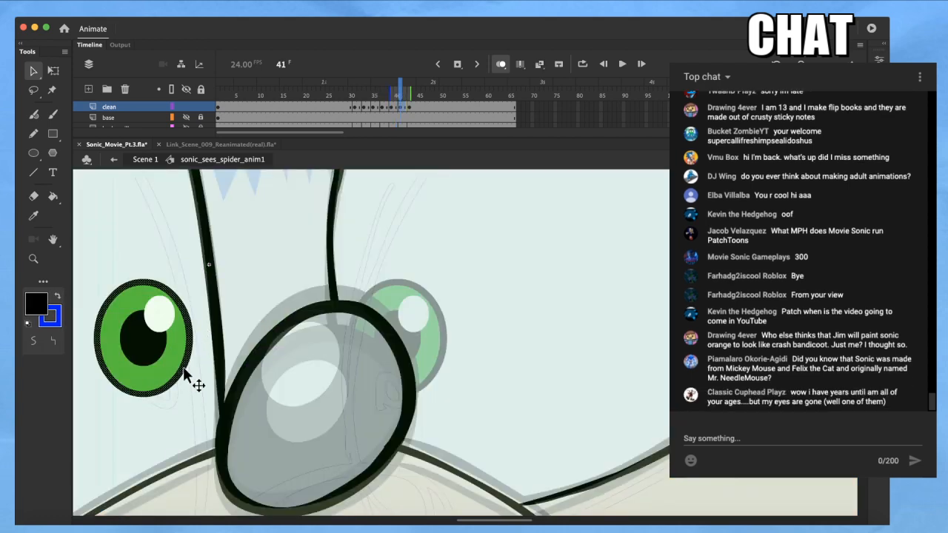
shift+click(141, 348)
key(shift+Right)
key(shift+Right)
key(shift+Right)
key(shift+Right)
key(shift+Right)
key(shift+Right)
key(shift+Right)
key(shift+Right)
key(shift+Right)
key(shift+Right)
key(shift+Right)
key(shift+Right)
key(shift+Right)
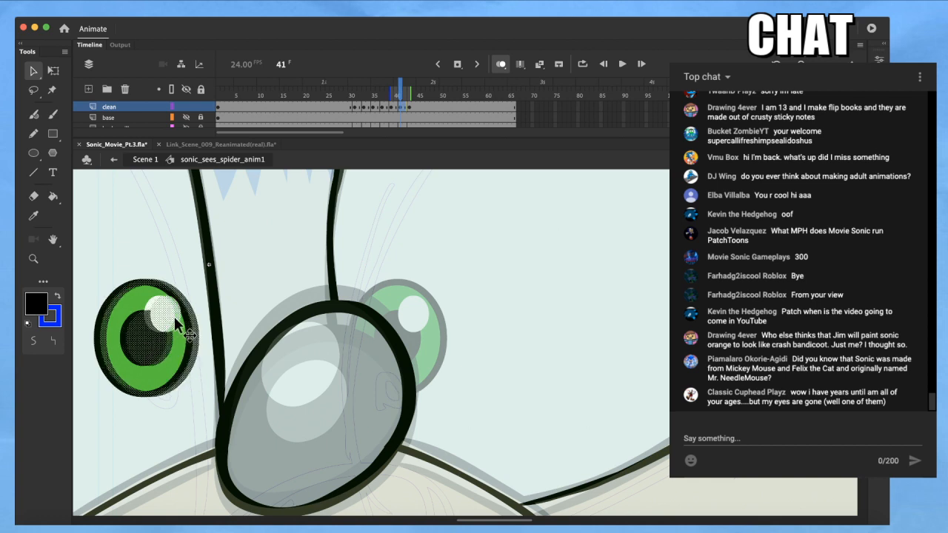
key(shift+Right)
key(shift+Right)
key(shift+Right)
key(shift+Right)
key(shift+Right)
key(shift+Right)
key(shift+Right)
key(shift+Right)
key(shift+Right)
key(shift+Right)
key(shift+Right)
key(shift+Right)
key(shift+Right)
key(shift+Right)
key(shift+Right)
key(shift+Right)
key(shift+Right)
key(shift+Right)
key(shift+Right)
key(shift+Right)
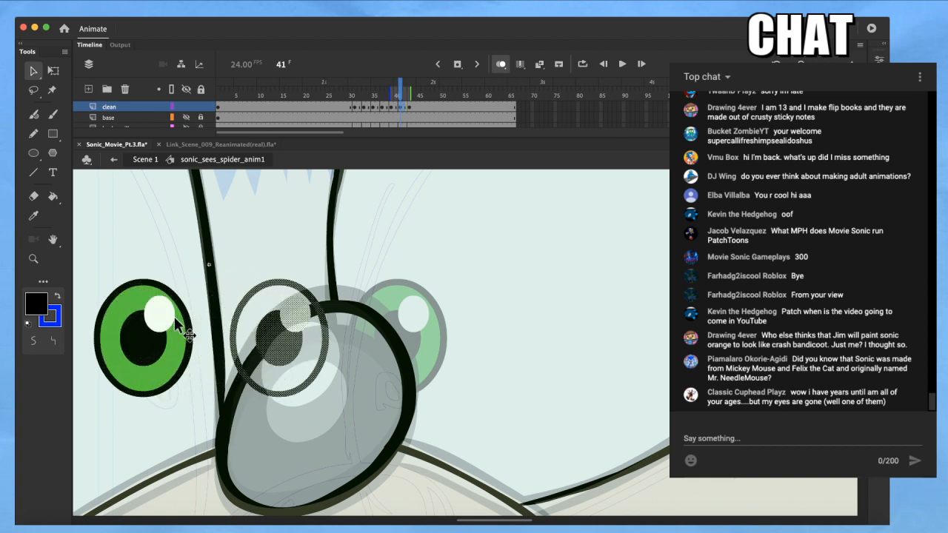
key(shift+Right)
key(shift+Right)
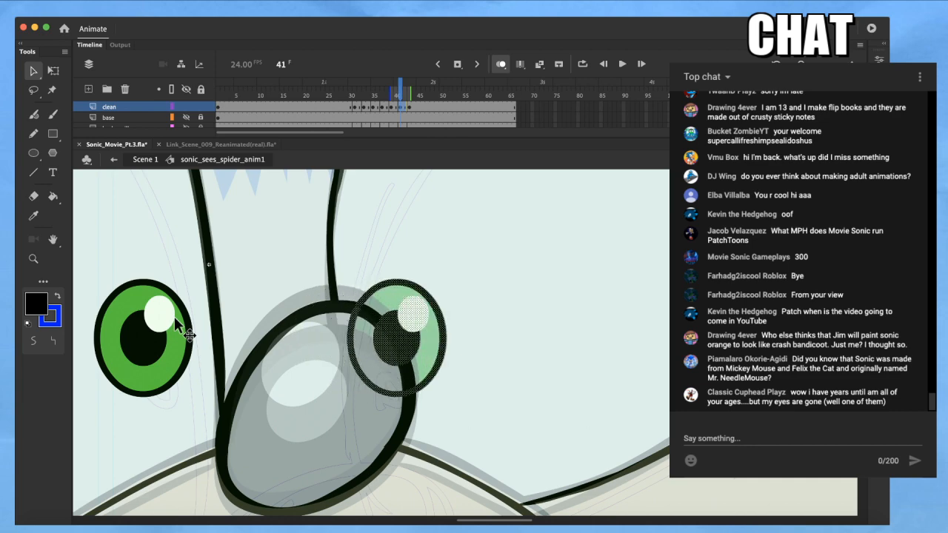
key(Right)
Trim away the parts of the right iris outline and pupil that overlap the nose
key(q)
scroll(435, 358, up, 5)
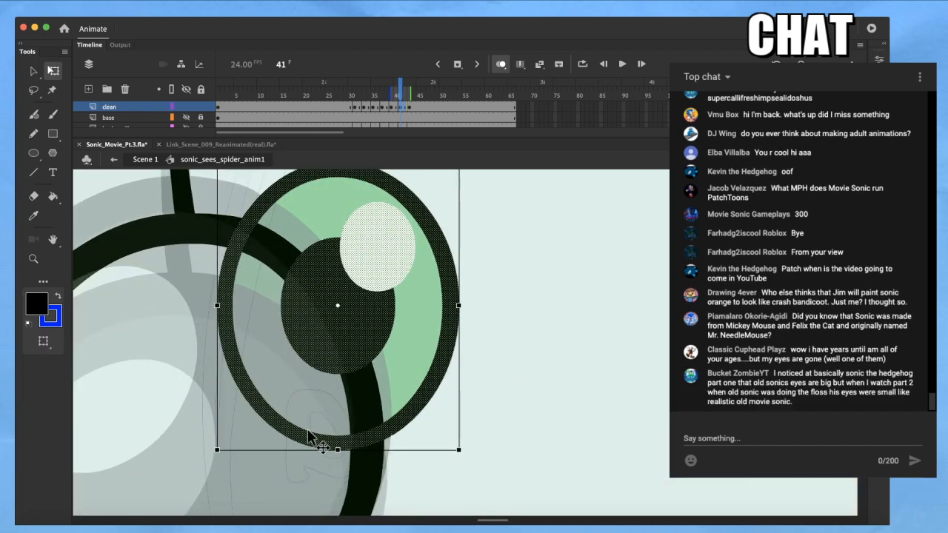
click(295, 474)
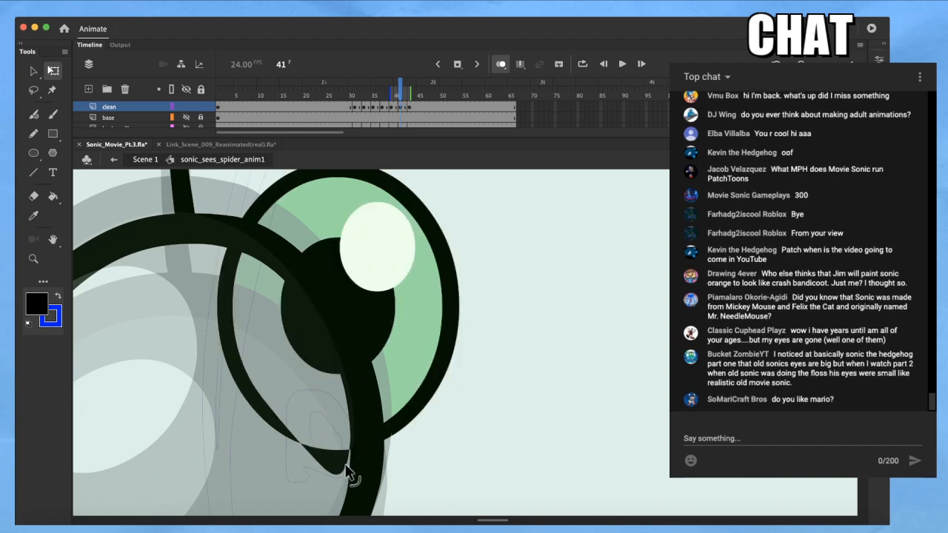
drag(350, 474, 296, 442)
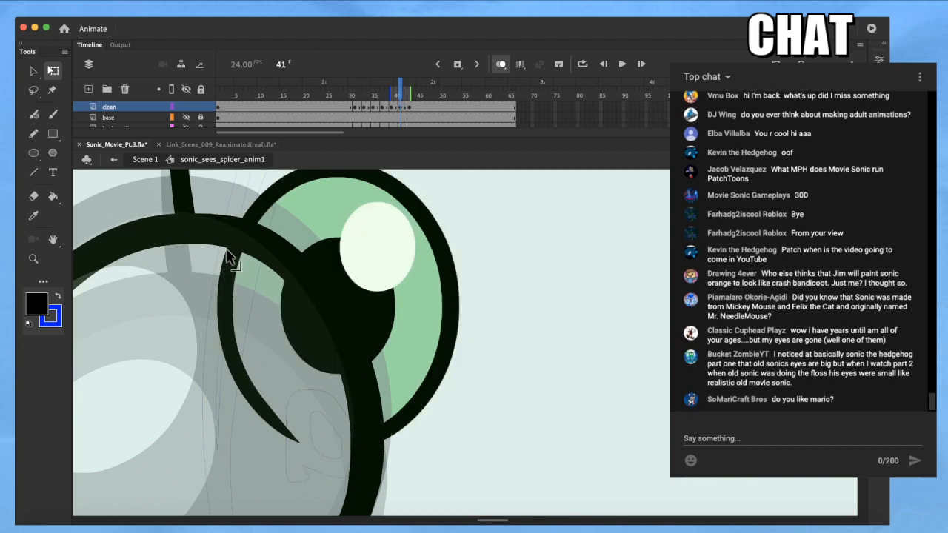
click(240, 308)
key(Delete)
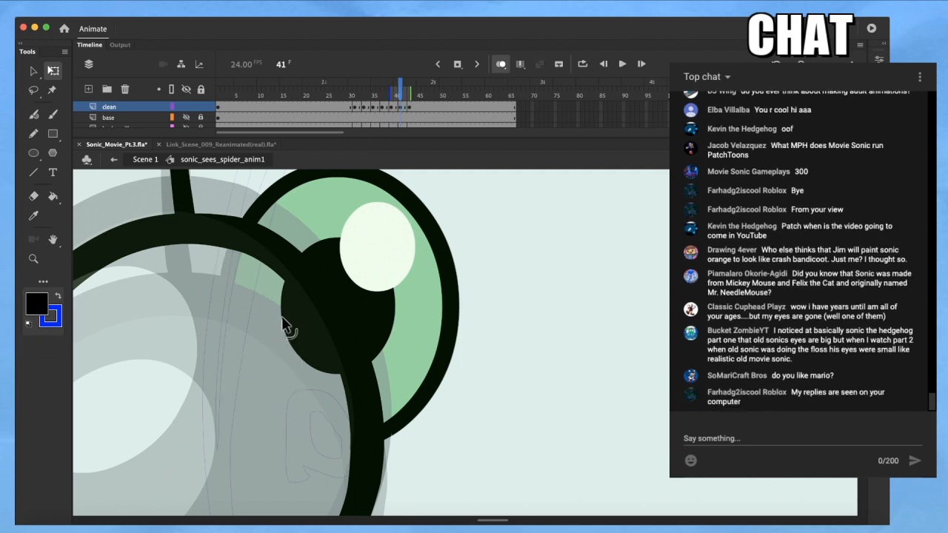
drag(303, 320, 335, 363)
click(307, 357)
key(Delete)
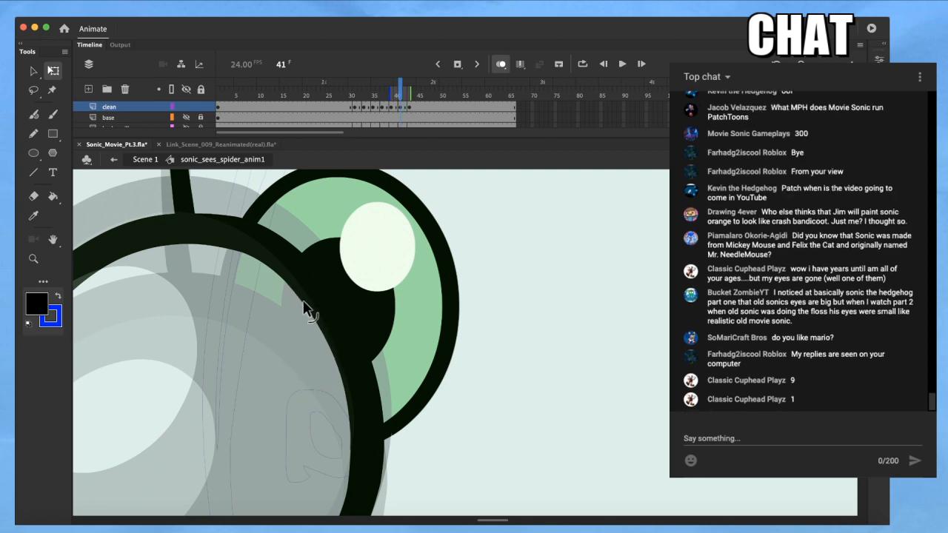
Fill the eyes on frame 41 with the white sampled from the left iris highlight
key(super+minus)
key(super+minus)
key(super+minus)
drag(244, 365, 445, 400)
key(super+minus)
scroll(462, 395, up, 4)
key(i)
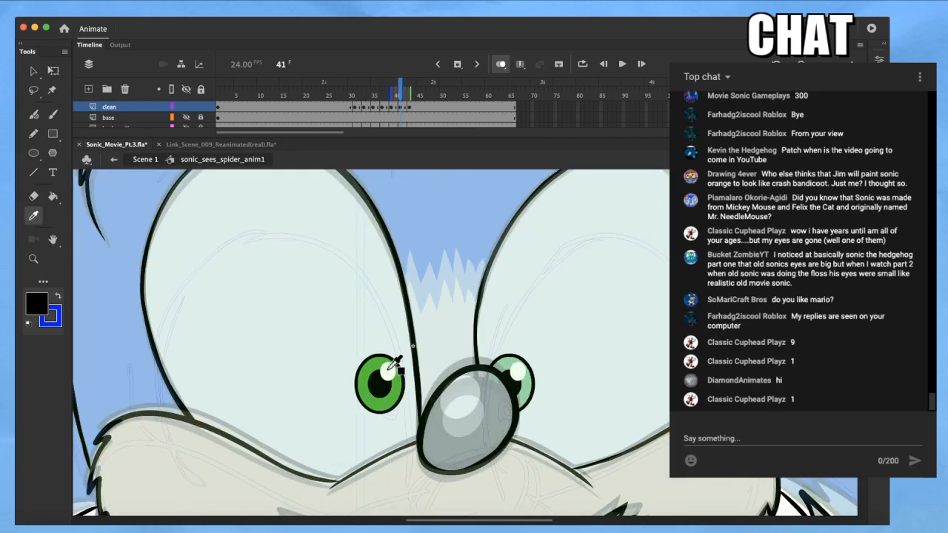
click(388, 372)
click(363, 337)
Sample the iris green from frame 40 and fill the right iris with it on frame 41
key(i)
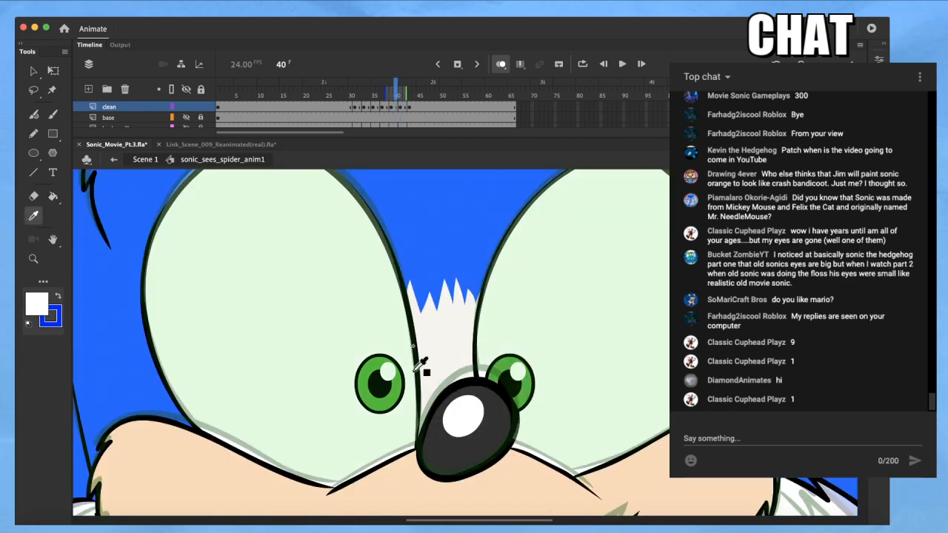
click(370, 376)
key(.)
click(369, 374)
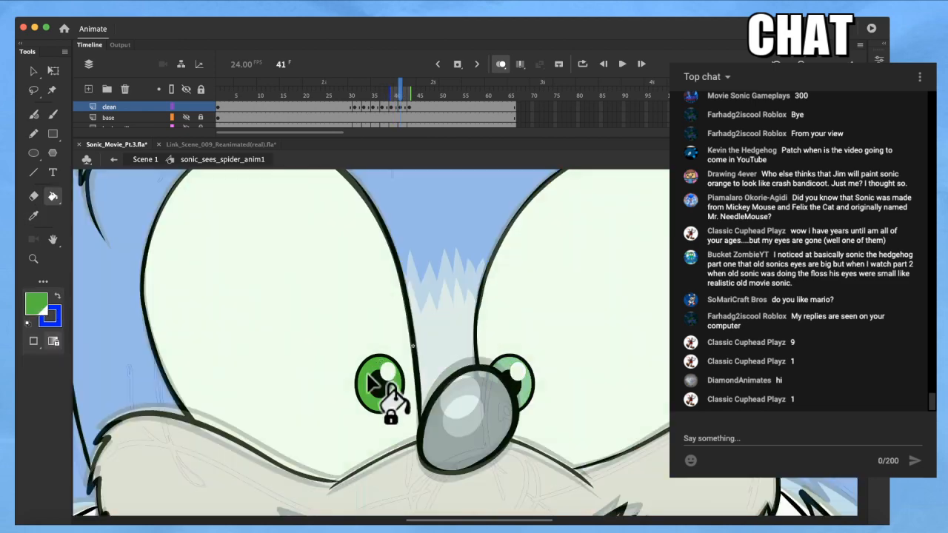
click(524, 389)
Copy the nose highlight from frame 40, paste it in place on frame 41 and move it up to fit the nose
key(i)
key(q)
click(475, 417)
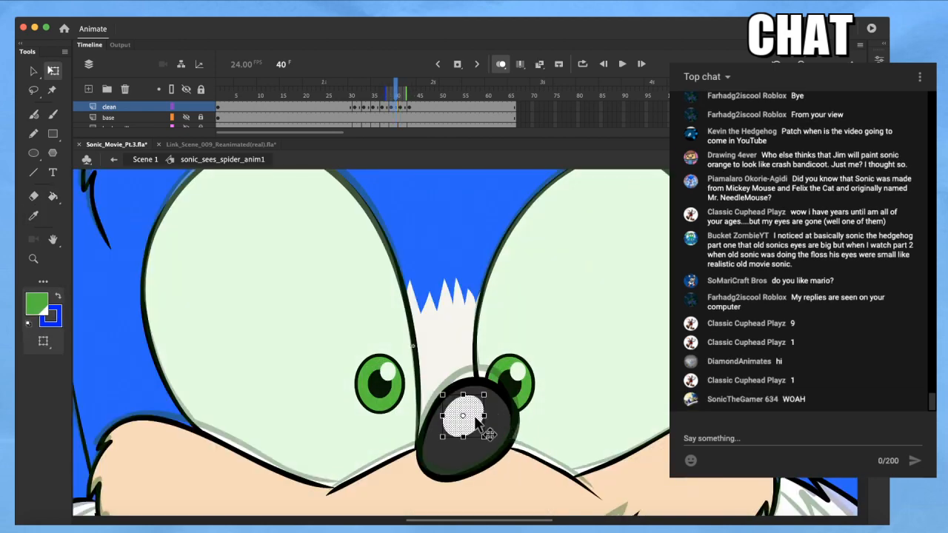
key(super+c)
key(.)
key(super+shift+v)
key(shift+Up)
key(shift+Up)
drag(476, 419, 478, 423)
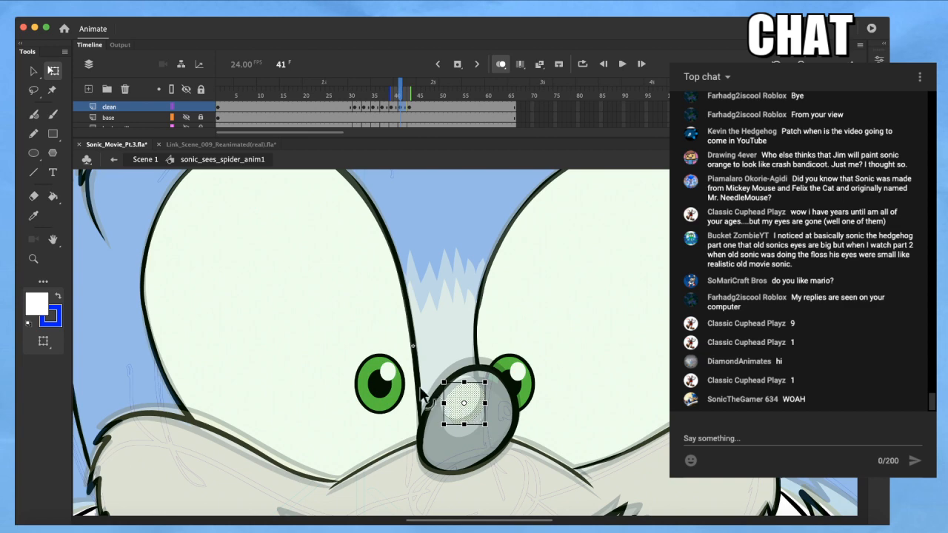
click(388, 406)
click(446, 308)
Sample the dark grey nose colour from frame 40 and fill the nose with it on frame 41
scroll(445, 308, down, 2)
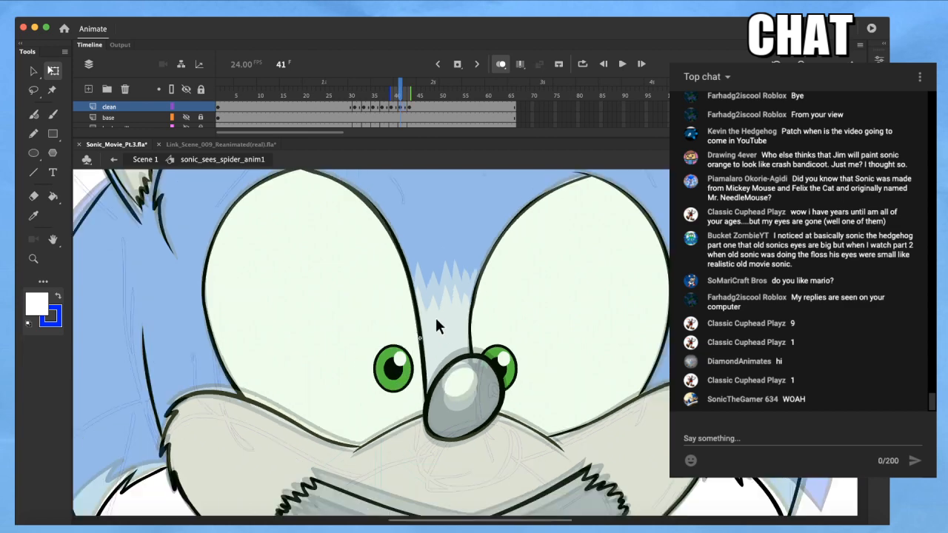
drag(523, 342, 488, 351)
key(comma)
key(i)
click(451, 411)
key(period)
click(448, 417)
Sample the muzzle's skin colour from frame 40 and fill the muzzle with it on frame 41
key(comma)
key(i)
click(481, 464)
key(period)
click(527, 482)
Sample the tape's grey from frame 40 and fill the crossed tape pieces over the mouth on frame 41
key(comma)
key(i)
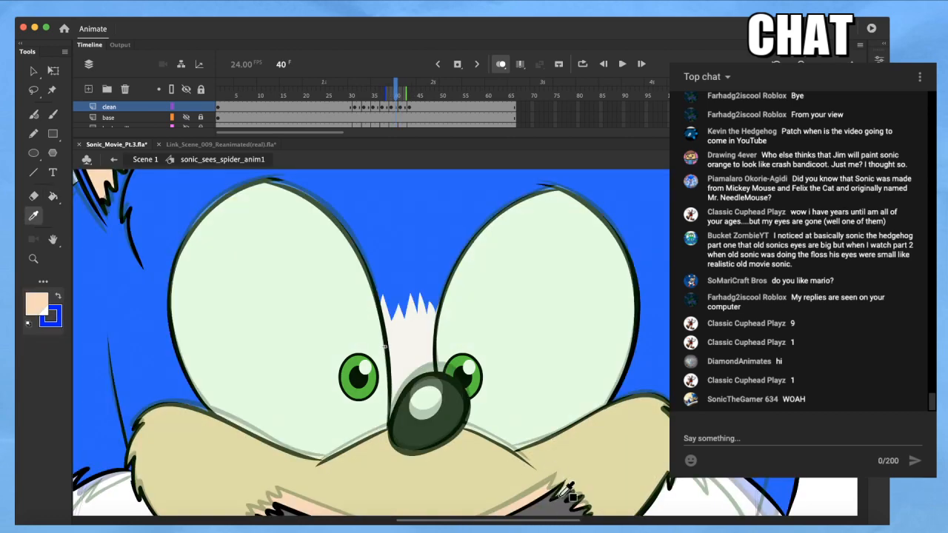
click(546, 507)
key(period)
click(465, 420)
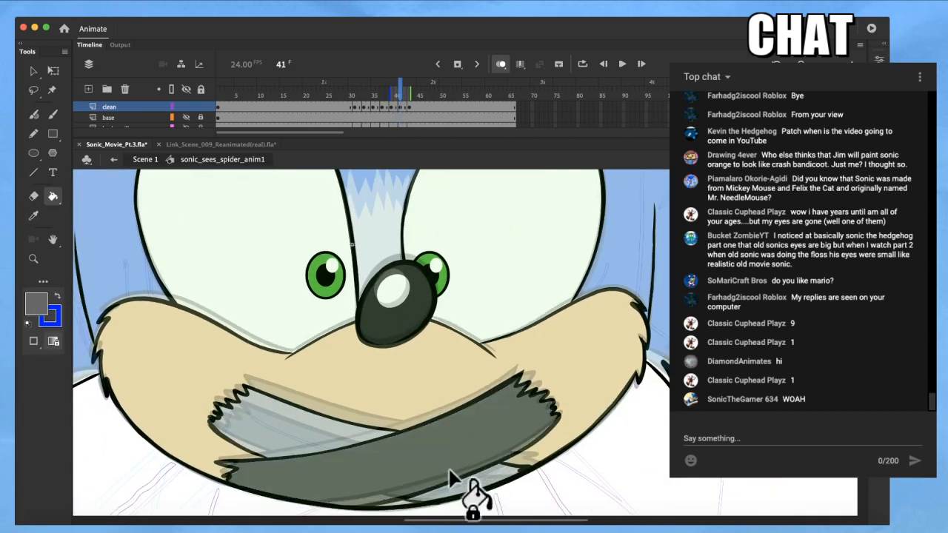
click(437, 489)
click(312, 427)
Fill the small gap between the tape pieces at the chin with the muzzle's skin colour
key(i)
click(372, 389)
click(399, 498)
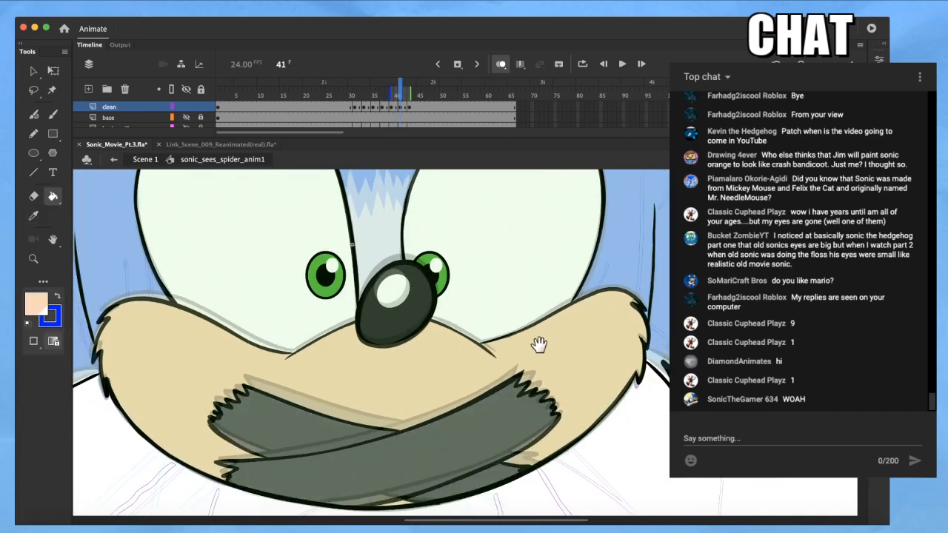
Add a blue stroke along the jagged fur edge between the eyes on frame 40
scroll(628, 380, up, 5)
key(i)
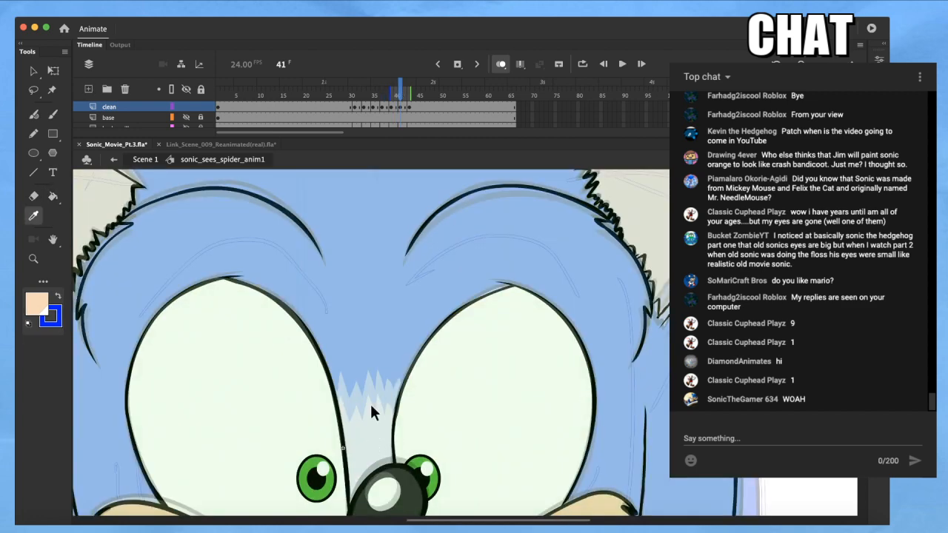
scroll(372, 412, up, 2)
click(381, 404)
scroll(381, 404, down, 2)
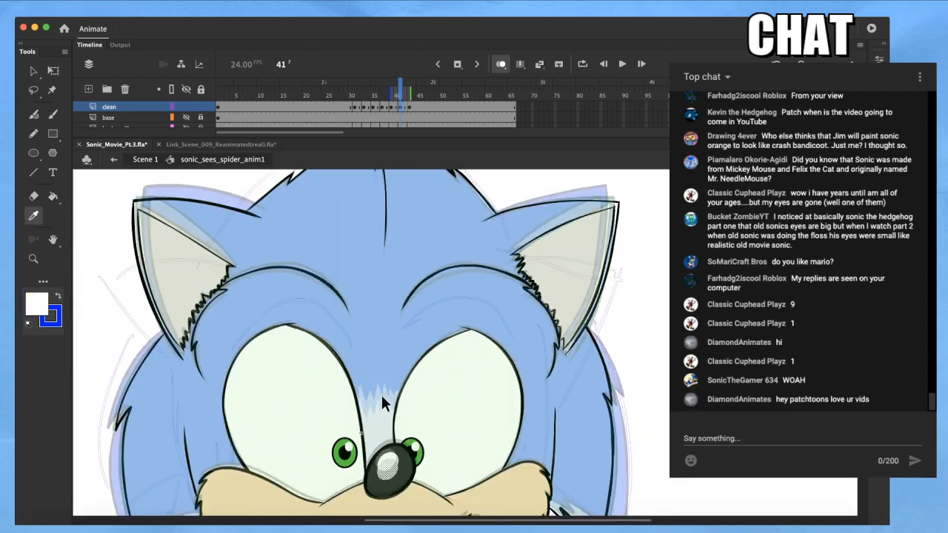
key(q)
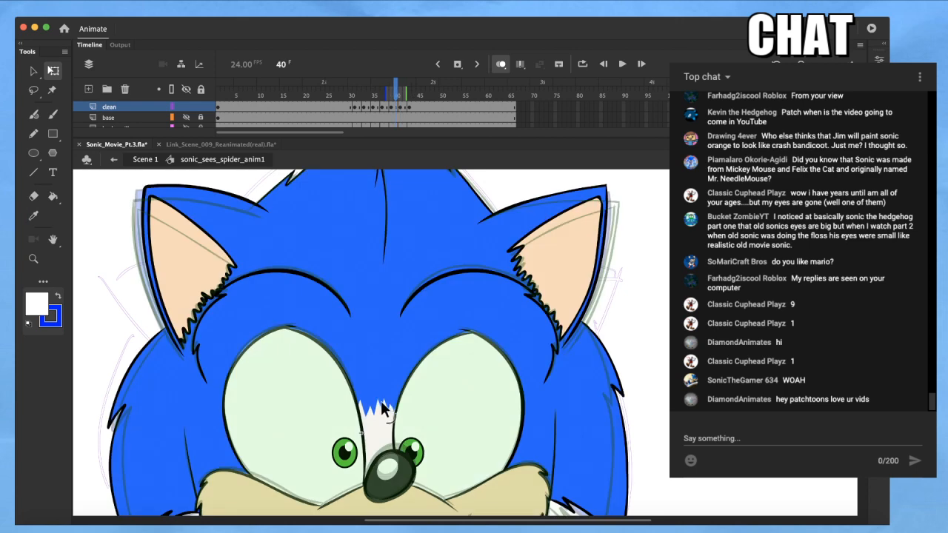
key(s)
click(387, 407)
Cut the jagged blue stroke from frame 40 and paste it in place between the eyes on frame 41
key(q)
click(385, 406)
click(386, 407)
key(super+x)
key(.)
key(super+shift+v)
scroll(389, 402, up, 5)
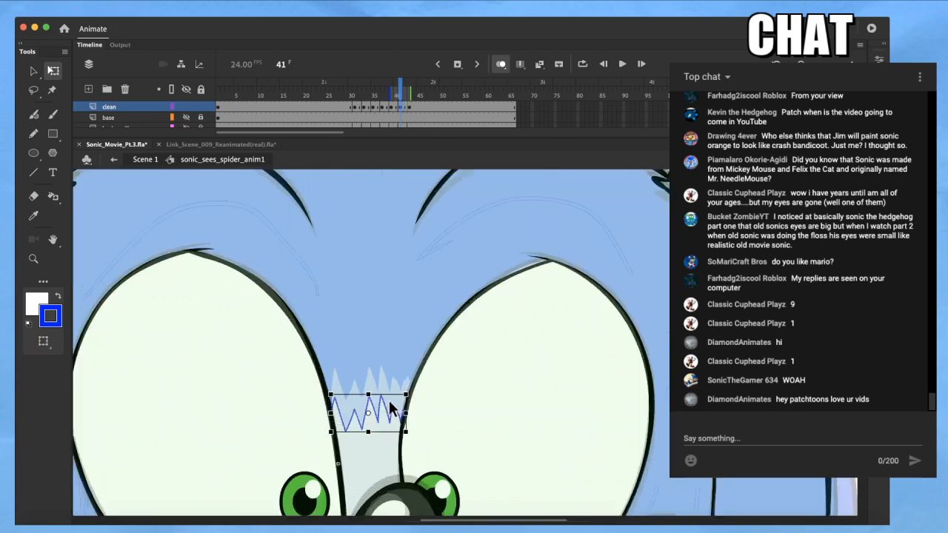
Move the pasted jagged blue stroke up into place on the fur edge between the eyes on frame 41
key(Up)
key(Up)
key(Up)
key(Up)
key(Up)
key(Up)
key(Up)
key(Up)
key(Up)
key(Up)
click(428, 375)
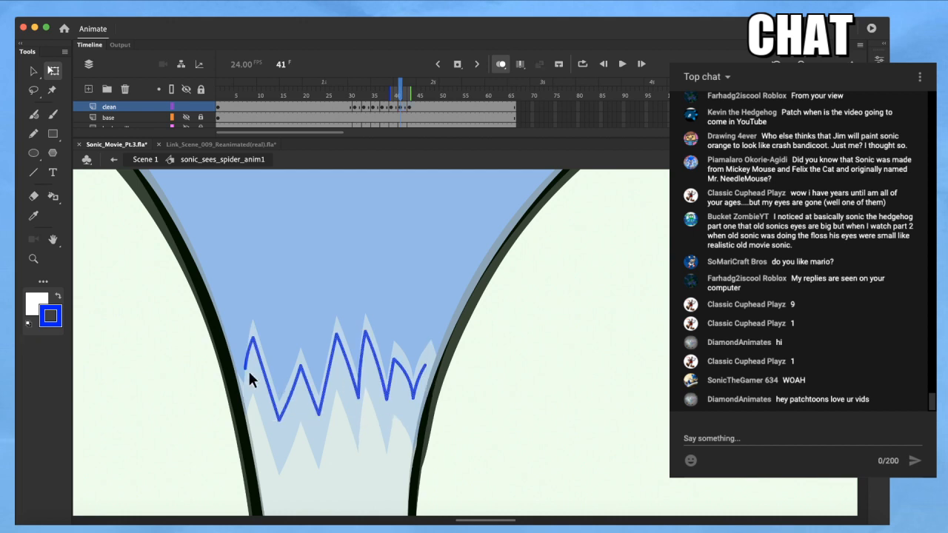
Adjust and extend both ends of the jagged stroke across the eye outlines so it closes off the fur area
drag(244, 379, 244, 385)
drag(242, 386, 270, 399)
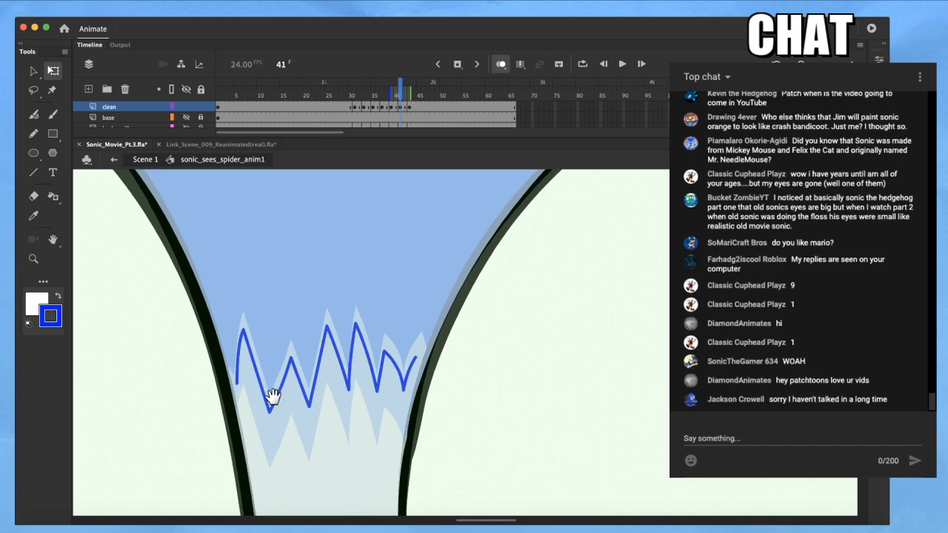
drag(336, 380, 322, 380)
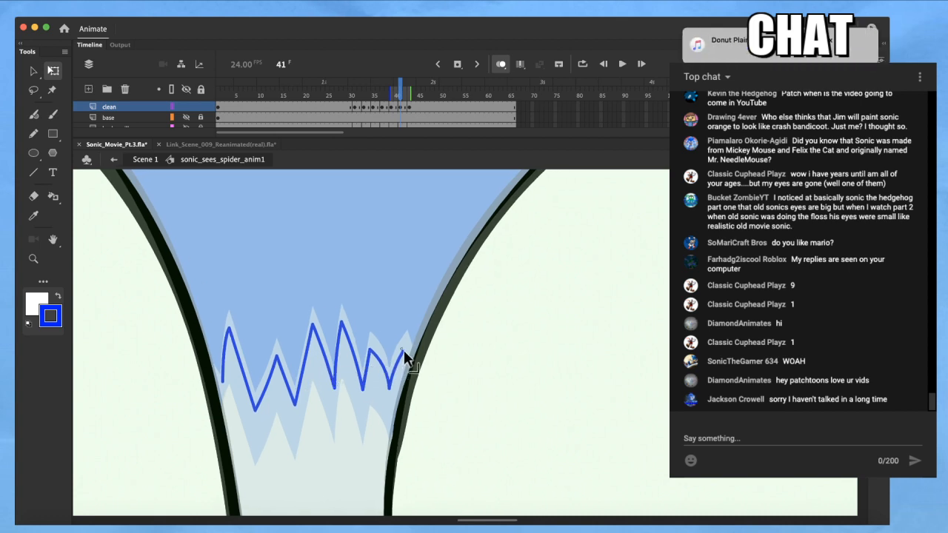
click(404, 355)
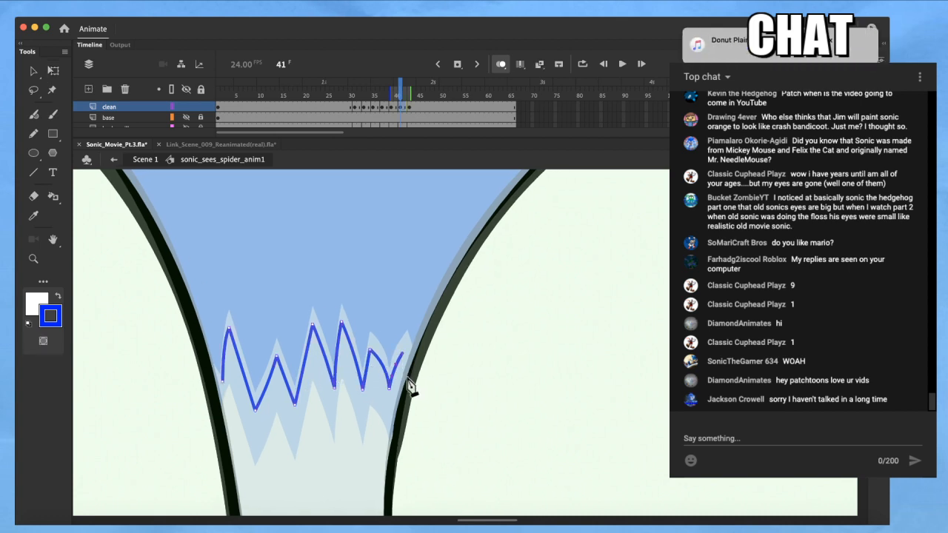
key(q)
key(p)
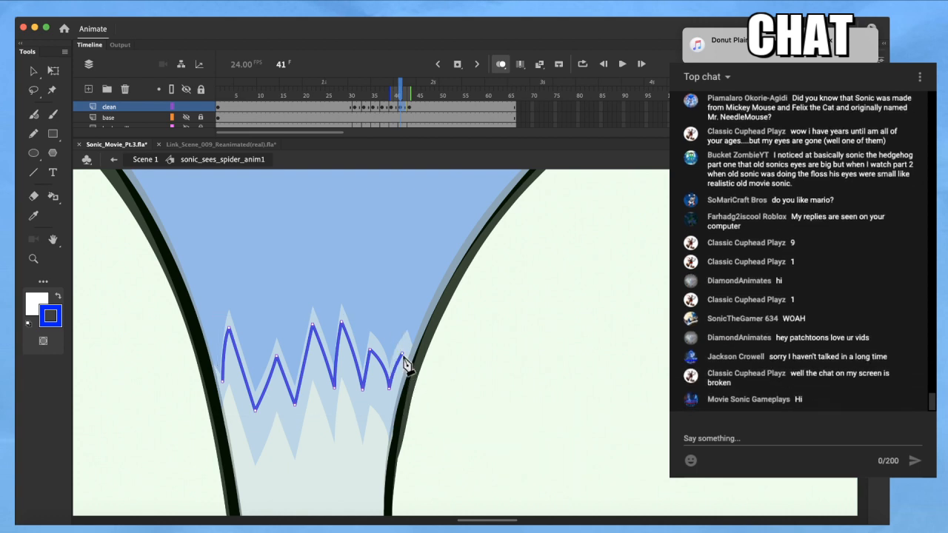
click(431, 393)
key(v)
key(a)
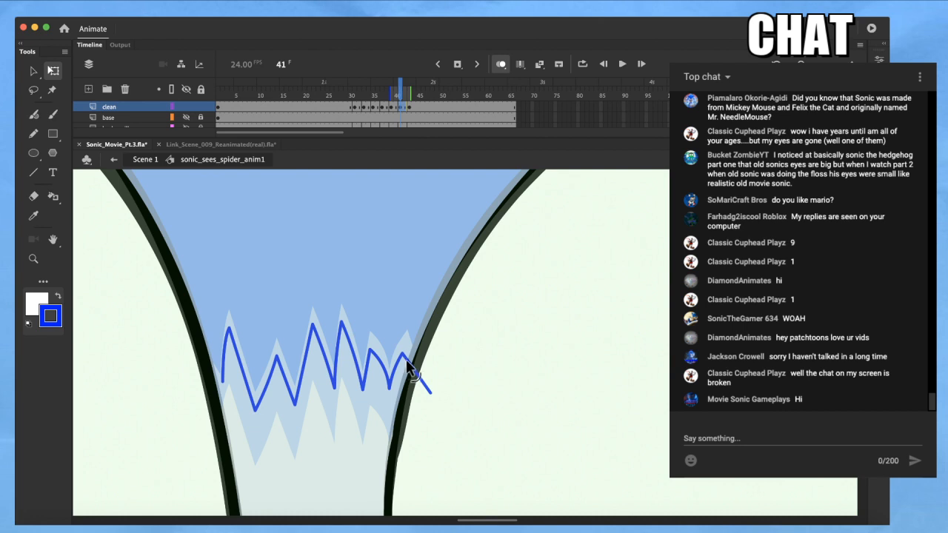
drag(407, 361, 407, 363)
key(n)
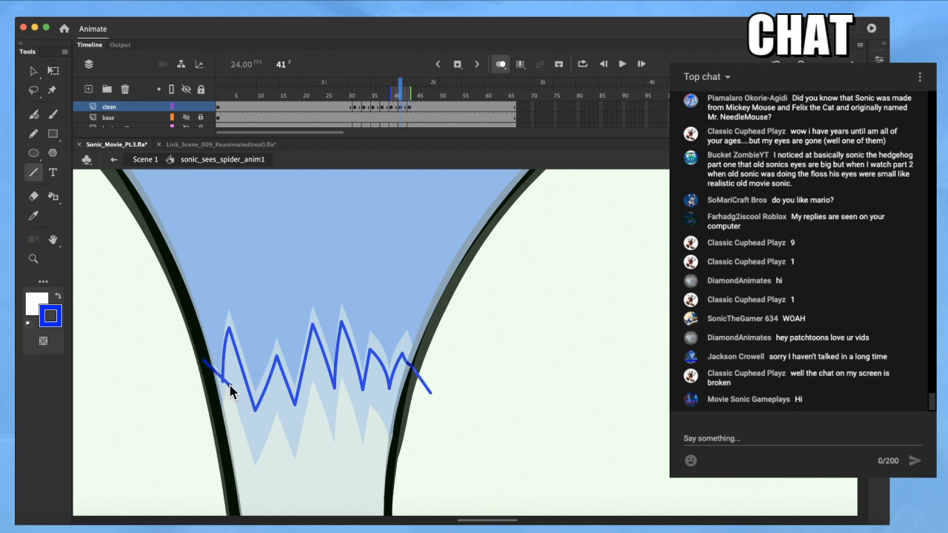
Sample the fur blue from frame 40, fill the head fur on frame 41 and delete the jagged guide stroke
scroll(239, 380, down, 3)
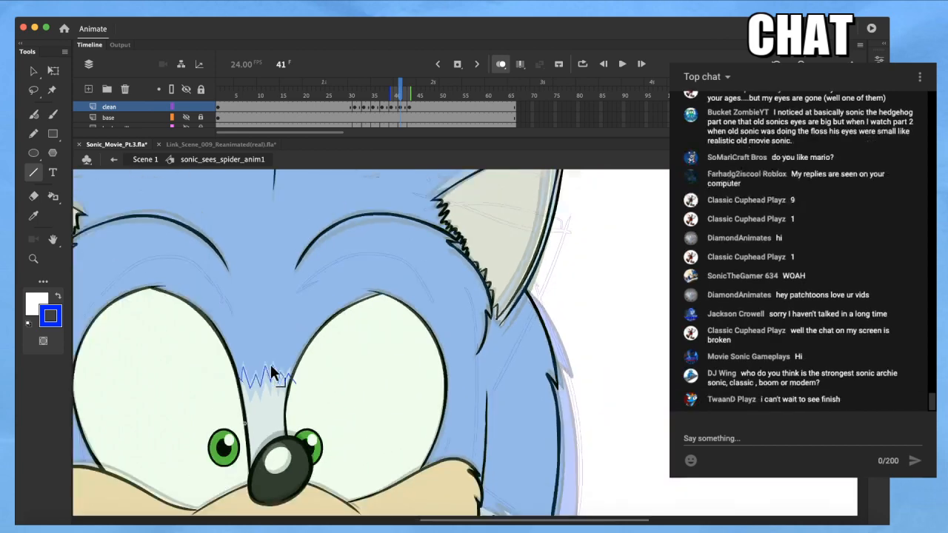
key(comma)
key(i)
click(299, 328)
key(period)
click(274, 330)
key(q)
double_click(280, 375)
key(BackSpace)
Match the pale patch between the eyes to frame 40 and fill both inner ears on frame 41 with the muzzle's skin colour
key(comma)
key(period)
key(comma)
key(i)
click(271, 419)
key(period)
drag(359, 335, 405, 447)
key(i)
click(524, 478)
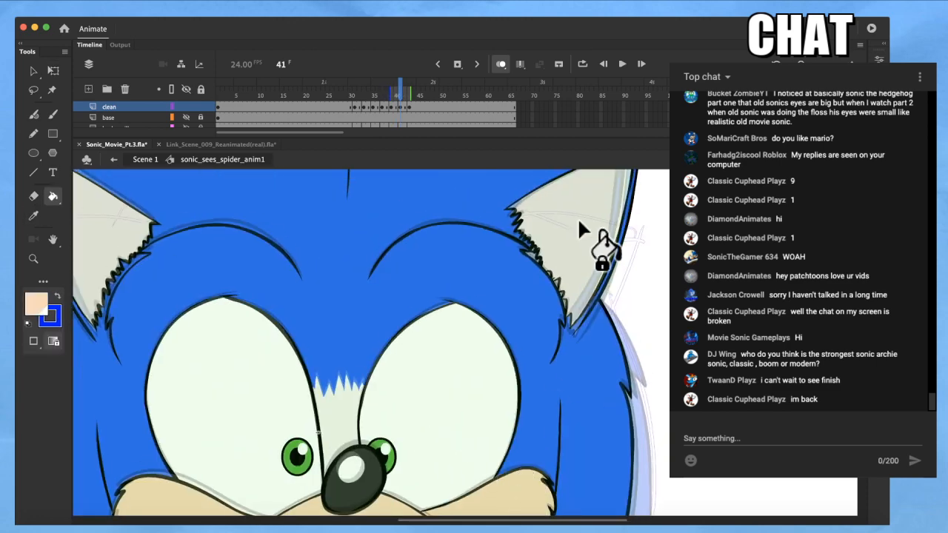
click(581, 225)
click(126, 251)
Touch up the small gaps around the ear fur on frame 41 with the sampled fur blue and outline black
key(i)
click(189, 263)
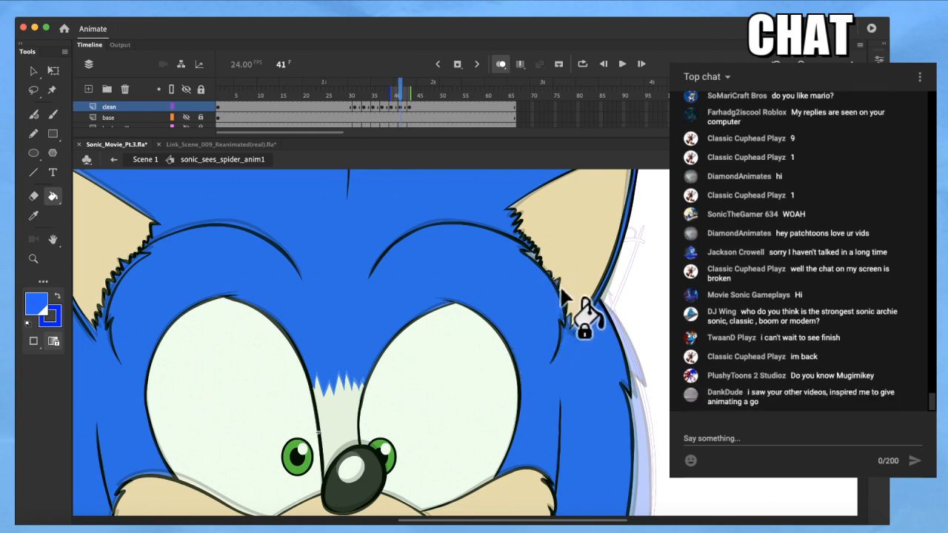
key(i)
click(537, 254)
key(super+minus)
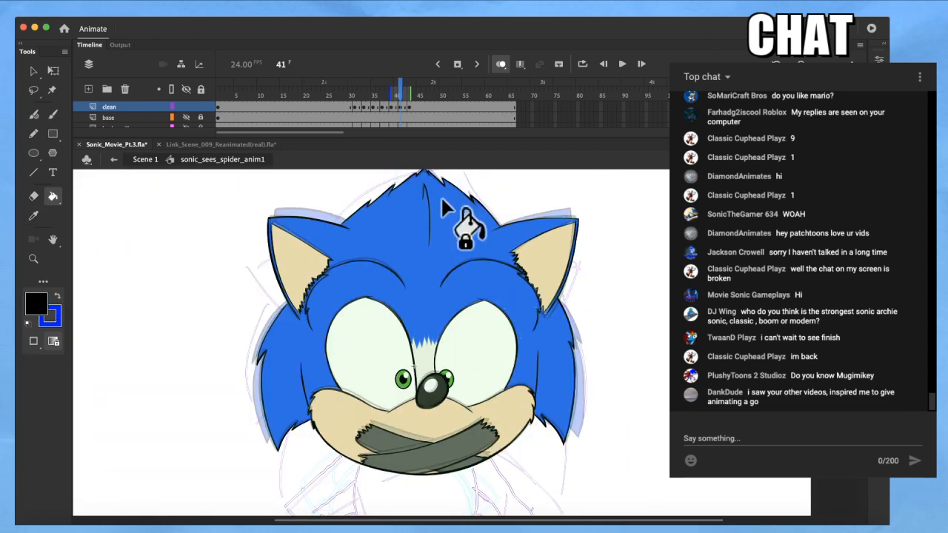
Show the base body and back quills layers around the coloured head, keeping the char1 layer hidden
click(186, 116)
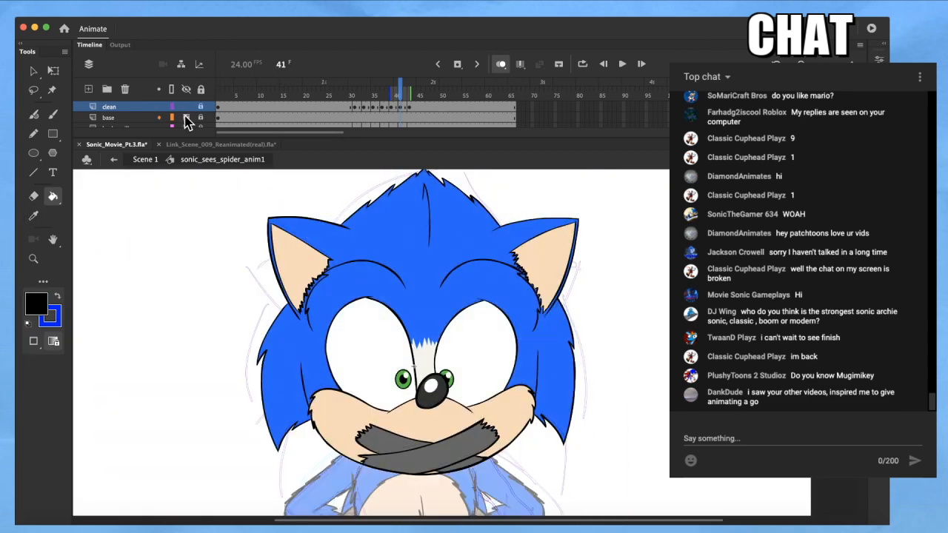
scroll(191, 122, down, 3)
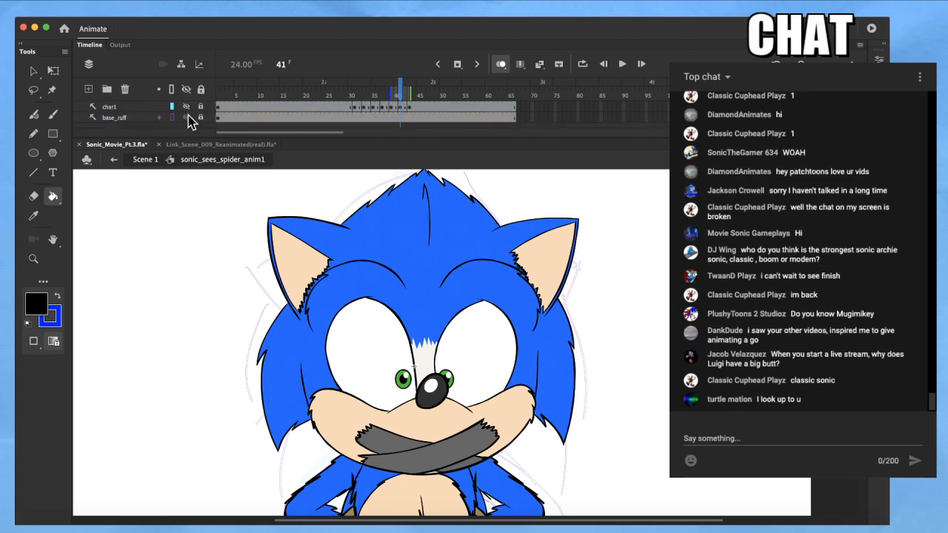
click(186, 89)
click(186, 90)
key(super+minus)
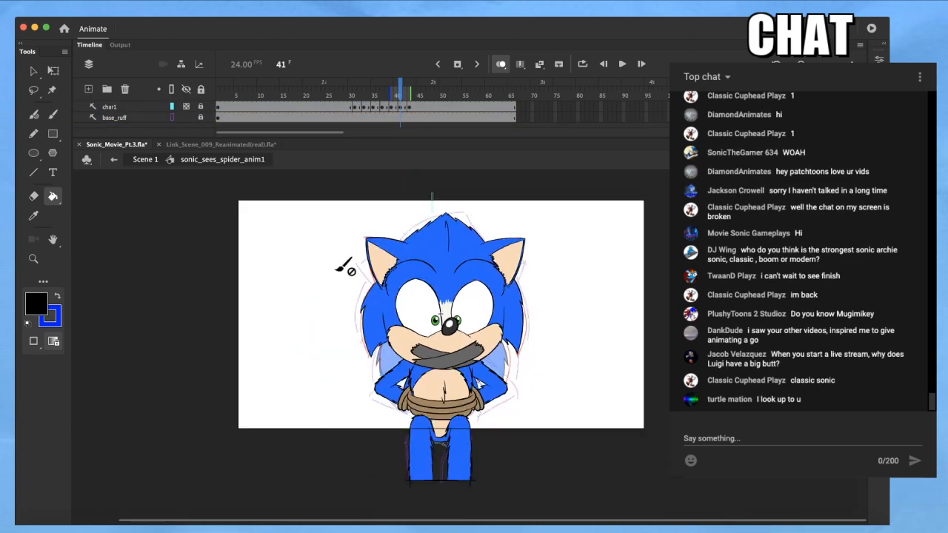
scroll(190, 108, up, 1)
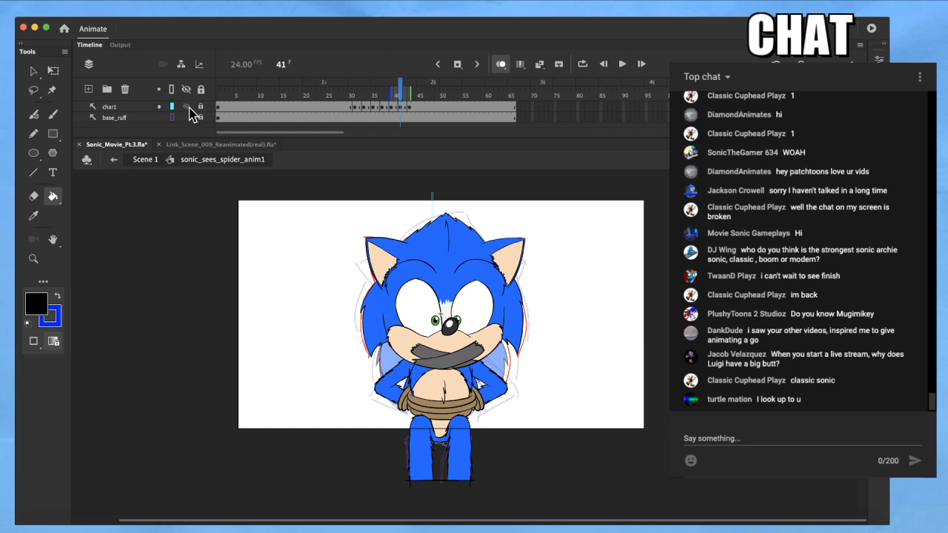
Play back the animation from frame 7 and repeatedly from about frame 30 to check the head movement
click(227, 109)
drag(303, 94, 247, 109)
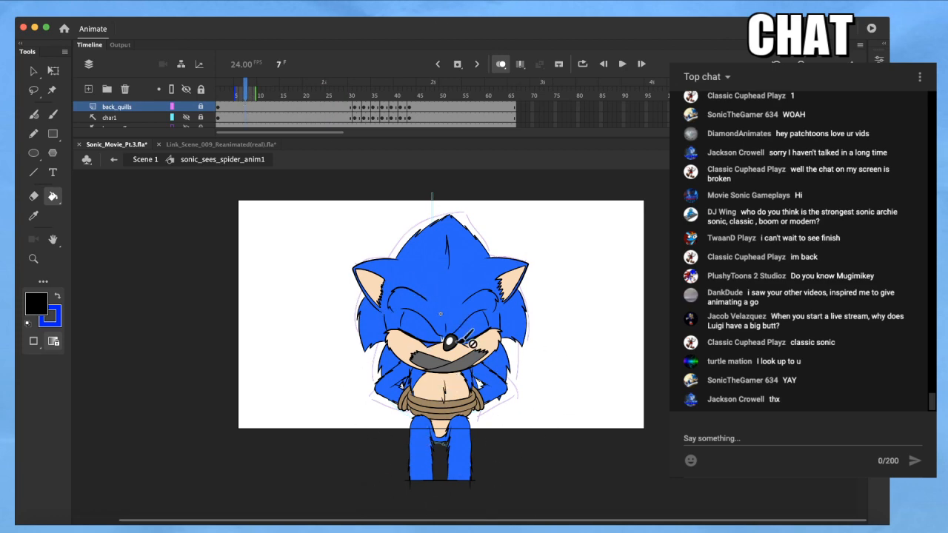
key(Return)
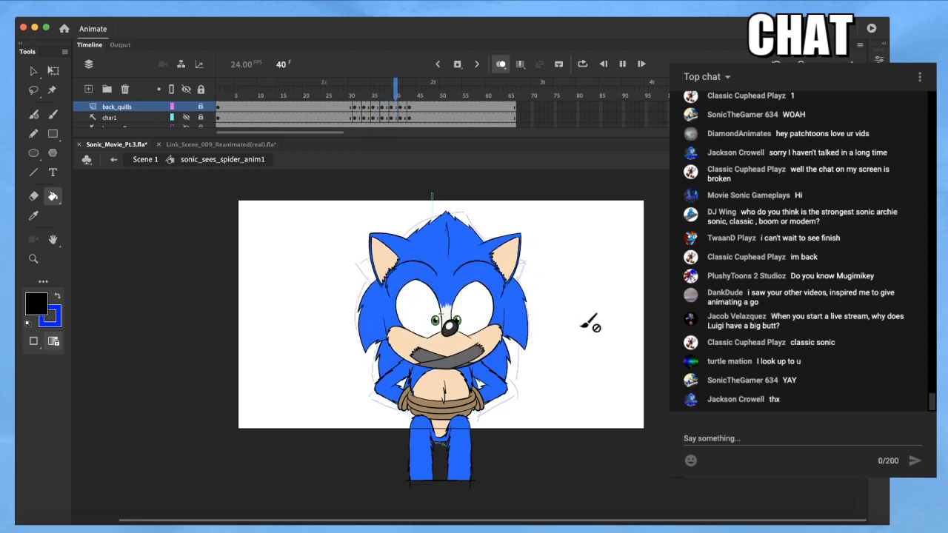
drag(385, 96, 349, 97)
key(Return)
click(351, 97)
key(Return)
click(349, 97)
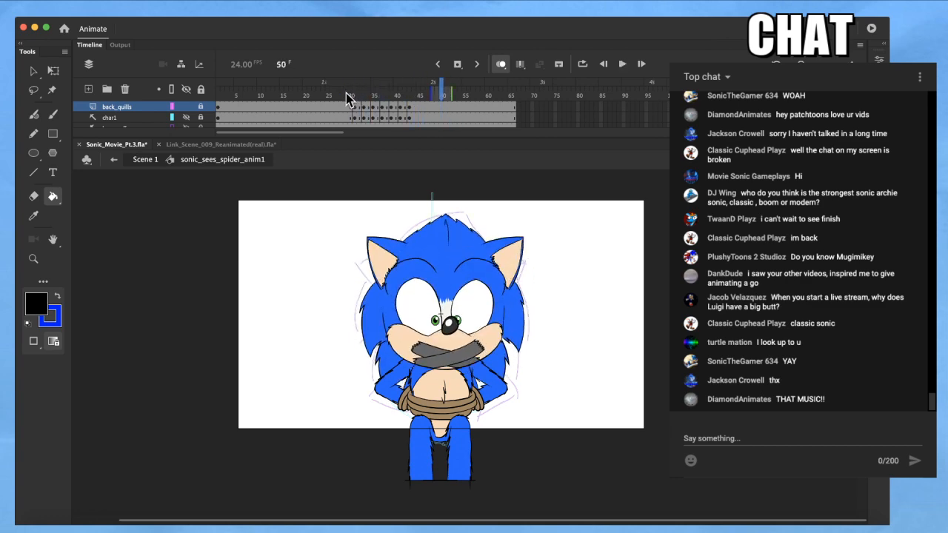
Return to Scene 1 and look into the sonic_bucket_hop_anim symbol at frame 141
click(114, 159)
key(q)
click(611, 324)
mouse_move(313, 96)
mouse_down()
mouse_move(603, 97)
mouse_move(613, 125)
mouse_move(620, 117)
mouse_up()
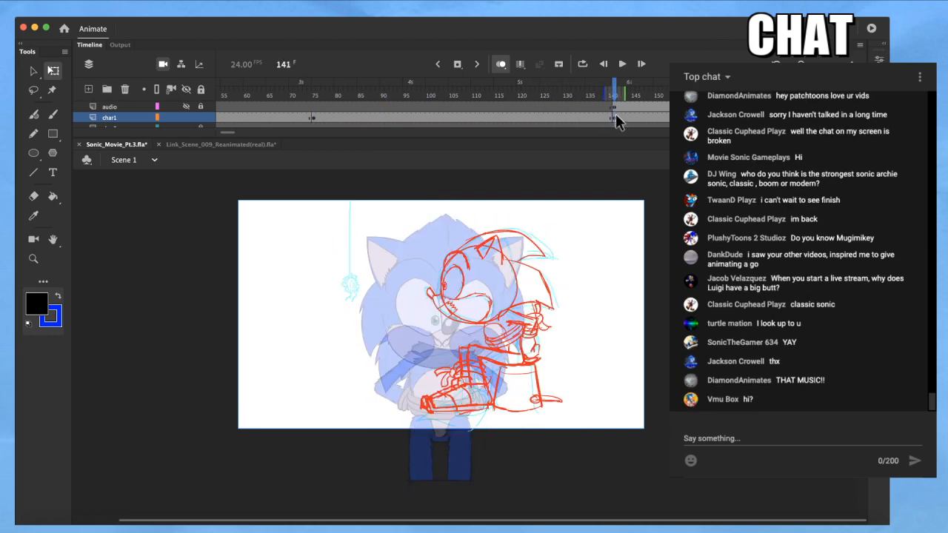
double_click(524, 318)
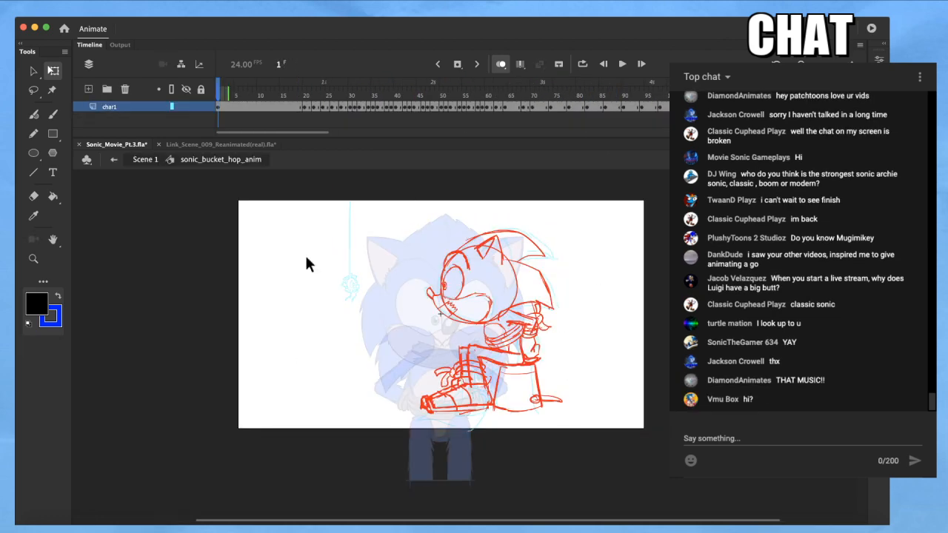
click(145, 160)
Sample the red of the seated Sonic sketch on frame 15 of Scene 1 as the drawing colour
drag(328, 100, 249, 119)
click(283, 118)
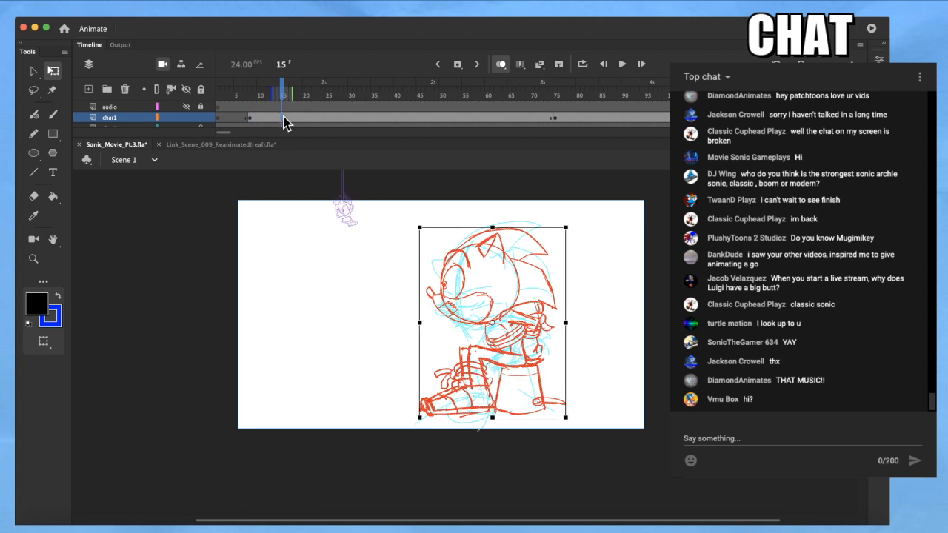
click(595, 277)
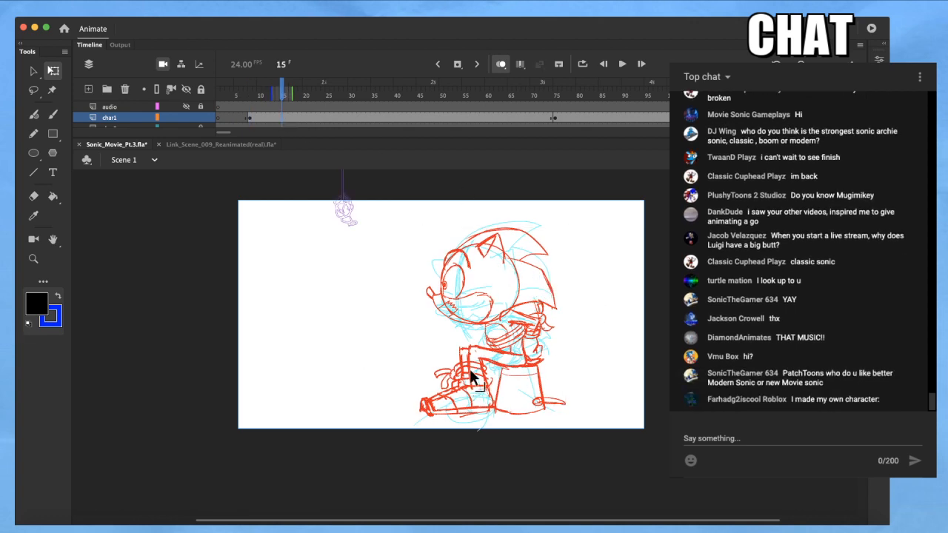
key(b)
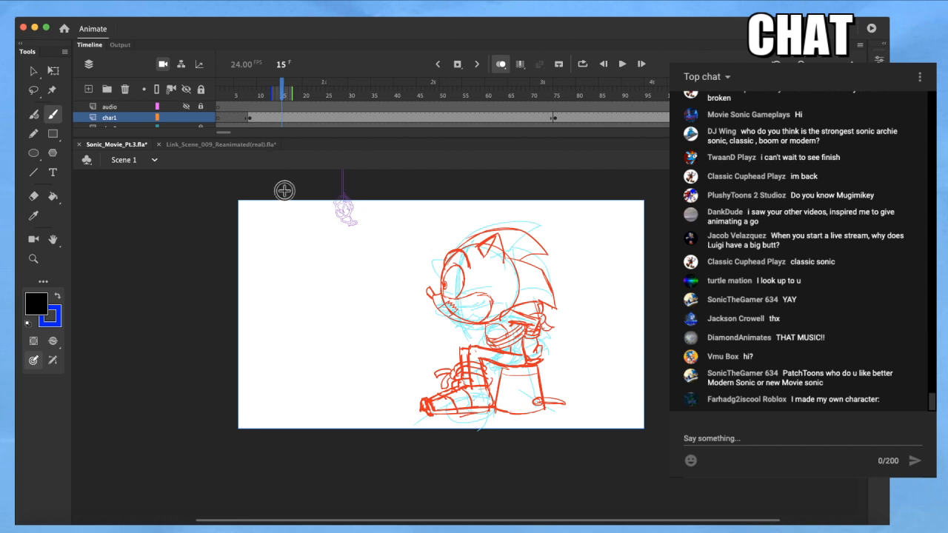
key(i)
click(543, 360)
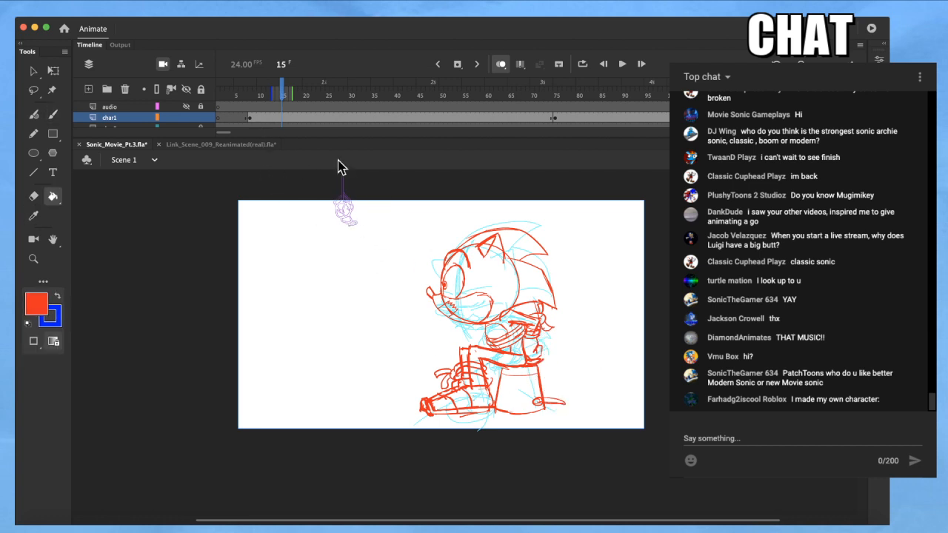
Sketch a red circle for Sonic's head on frame 6 of the char1 layer, following the onion-skinned head
click(242, 115)
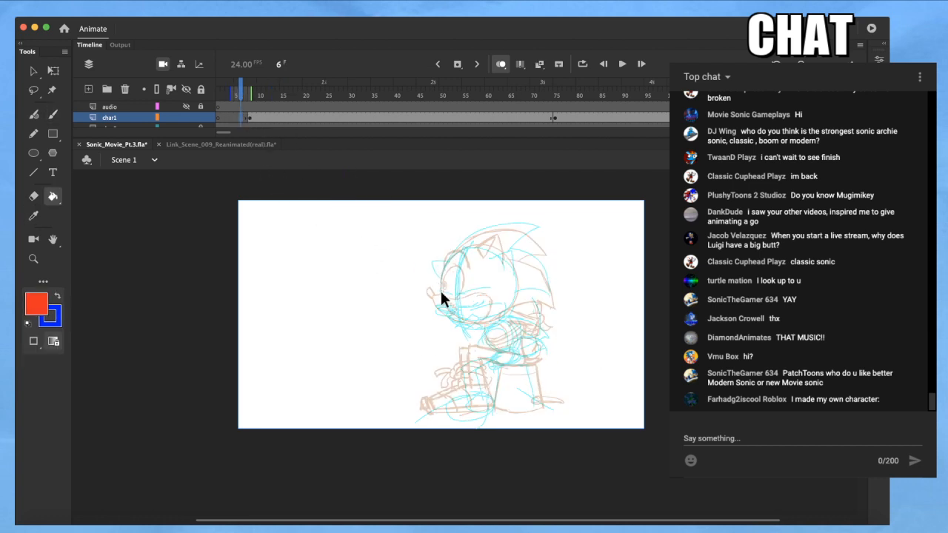
key(super+=)
mouse_move(564, 298)
mouse_down()
mouse_move(457, 323)
mouse_move(479, 352)
mouse_move(459, 344)
mouse_move(460, 352)
mouse_move(514, 368)
mouse_up()
key(super+=)
key(super+=)
key(super+=)
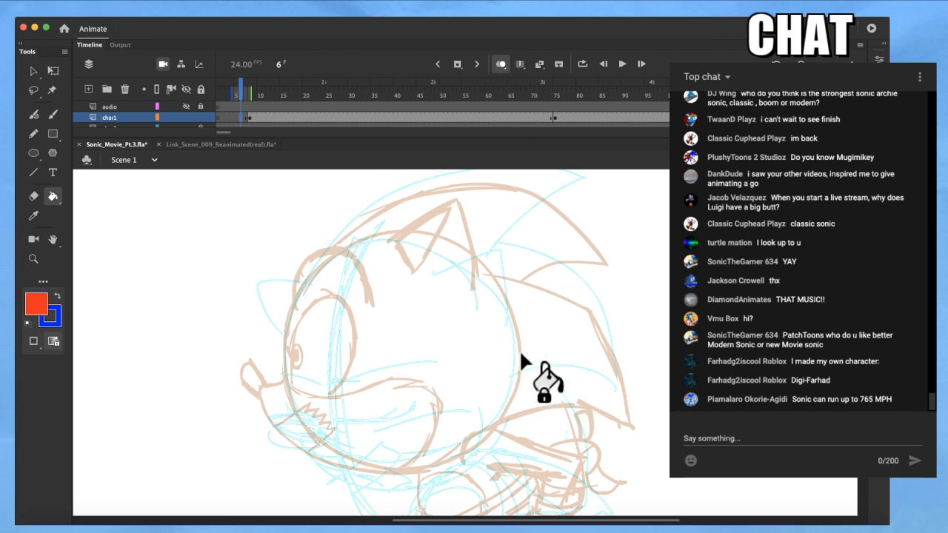
key(b)
key(super+z)
drag(344, 242, 327, 256)
drag(388, 233, 285, 298)
drag(354, 245, 291, 320)
drag(329, 254, 283, 340)
drag(294, 298, 288, 380)
mouse_move(285, 326)
mouse_down()
mouse_move(301, 419)
mouse_move(315, 434)
mouse_up()
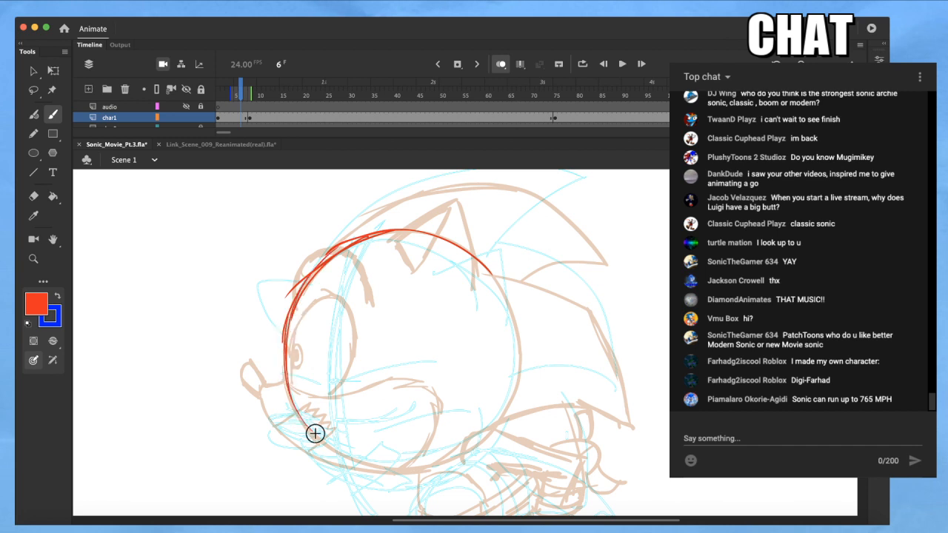
drag(521, 338, 523, 358)
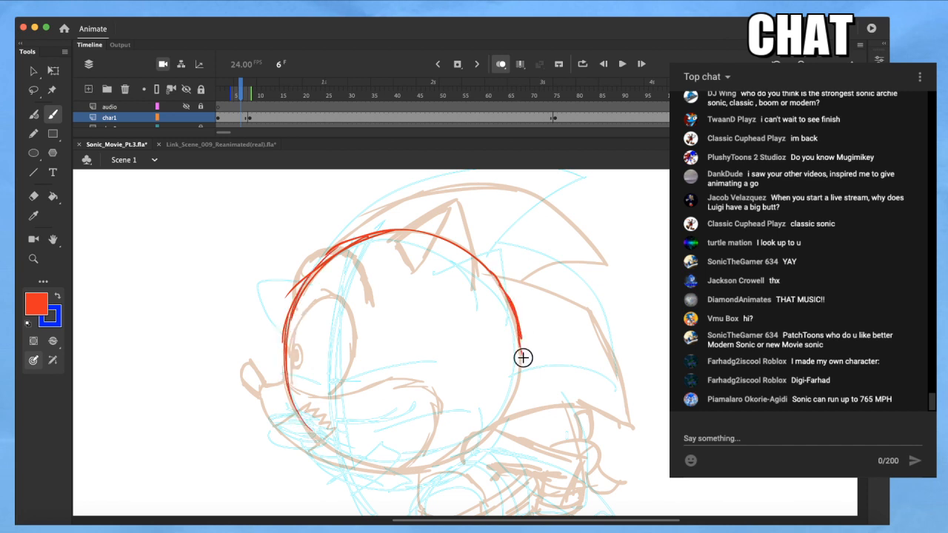
drag(505, 414, 462, 457)
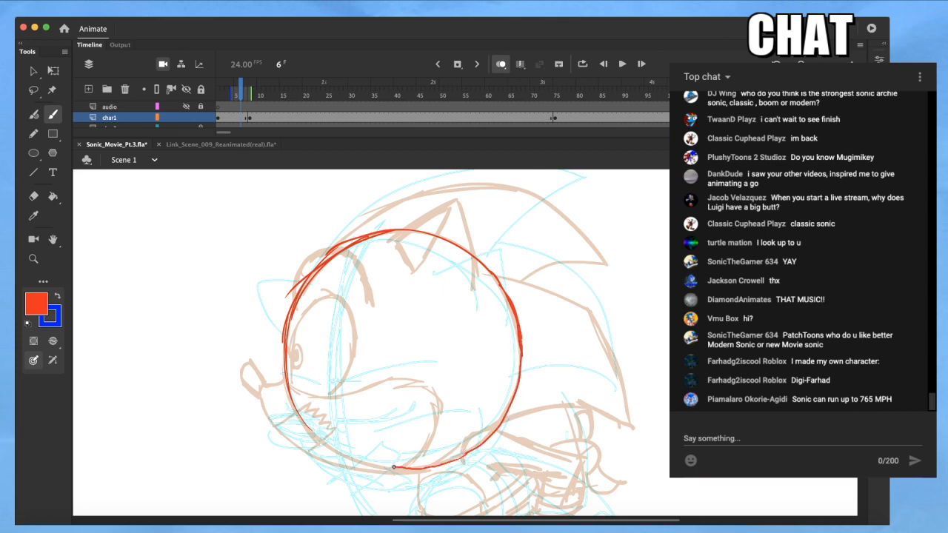
Complete the head circle's lower arc, transform it to meet the circle's sides and reinforce the join near the nose
drag(299, 417, 297, 412)
key(q)
drag(250, 470, 462, 394)
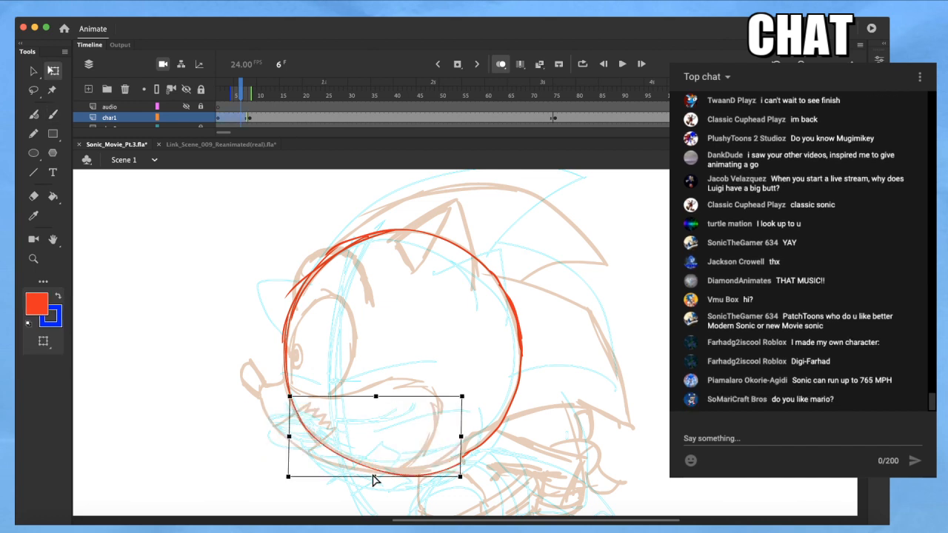
drag(470, 479, 468, 474)
drag(293, 448, 291, 442)
key(b)
drag(288, 388, 297, 408)
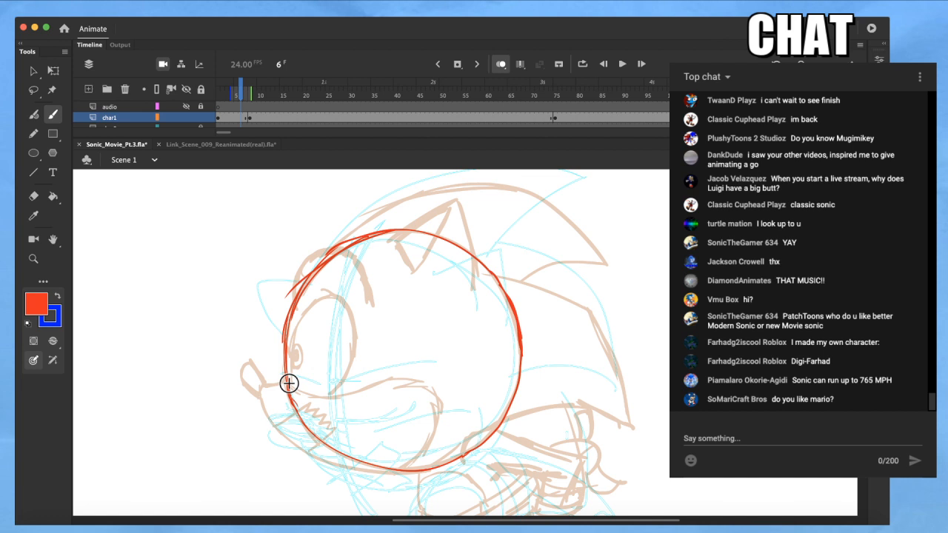
Sketch a curved vertical centre guideline down the face inside the head circle and clean up its lower end
drag(393, 230, 336, 364)
key(super+z)
drag(394, 231, 337, 347)
drag(358, 263, 335, 366)
drag(339, 300, 348, 467)
drag(339, 307, 349, 471)
key(e)
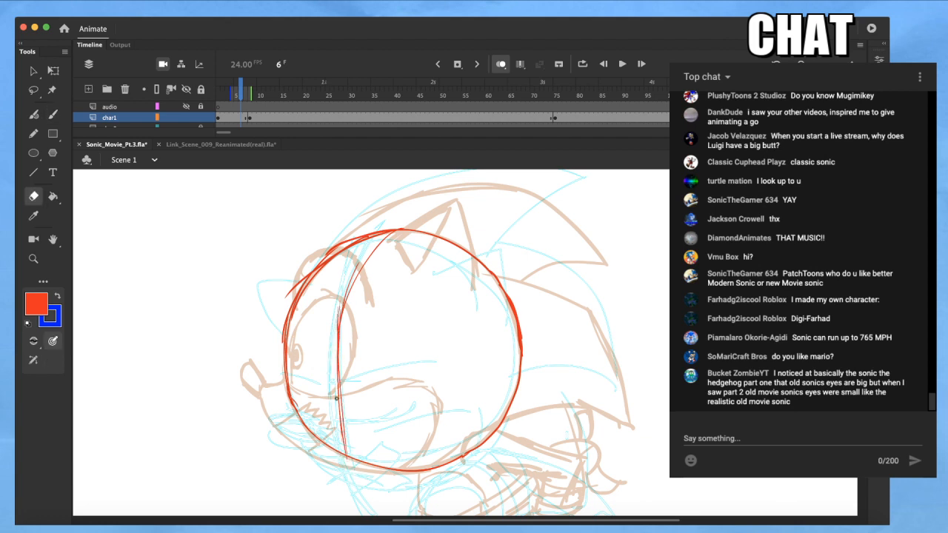
drag(342, 441, 344, 445)
key(b)
drag(339, 351, 344, 437)
key(super+z)
Try a top quill stroke and rough eye, muzzle and cheek curves on Sonic's head circle
mouse_move(350, 239)
mouse_down()
mouse_move(437, 194)
mouse_move(578, 214)
mouse_up()
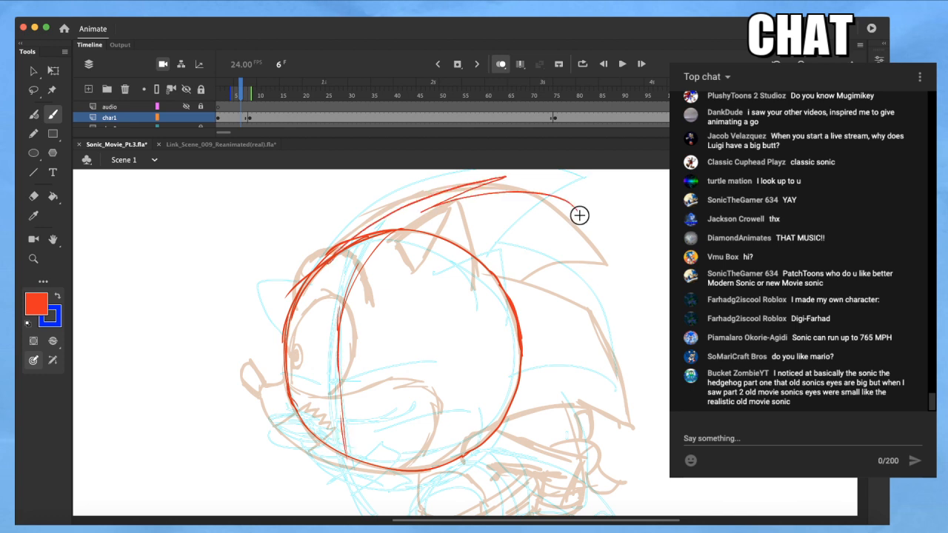
key(super+z)
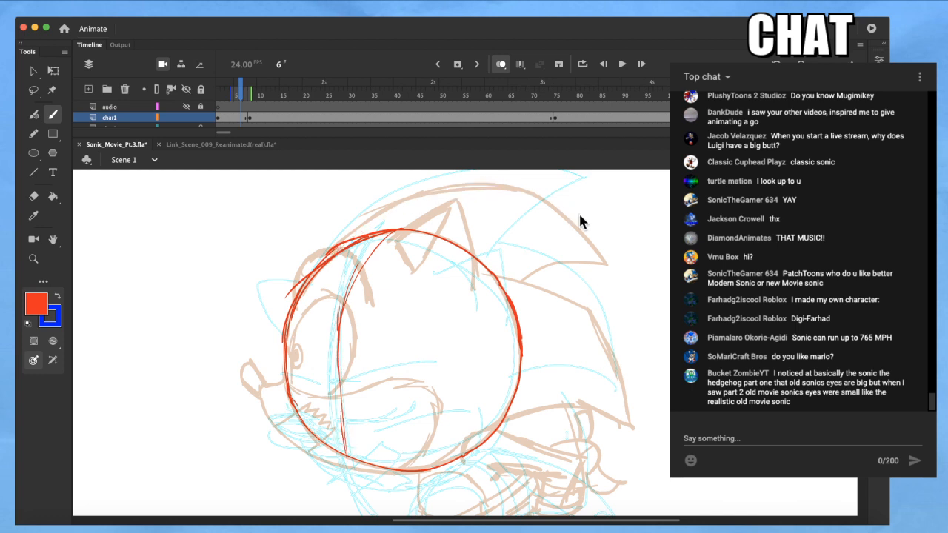
mouse_move(328, 375)
mouse_down()
mouse_move(411, 337)
mouse_move(433, 412)
mouse_move(300, 322)
mouse_up()
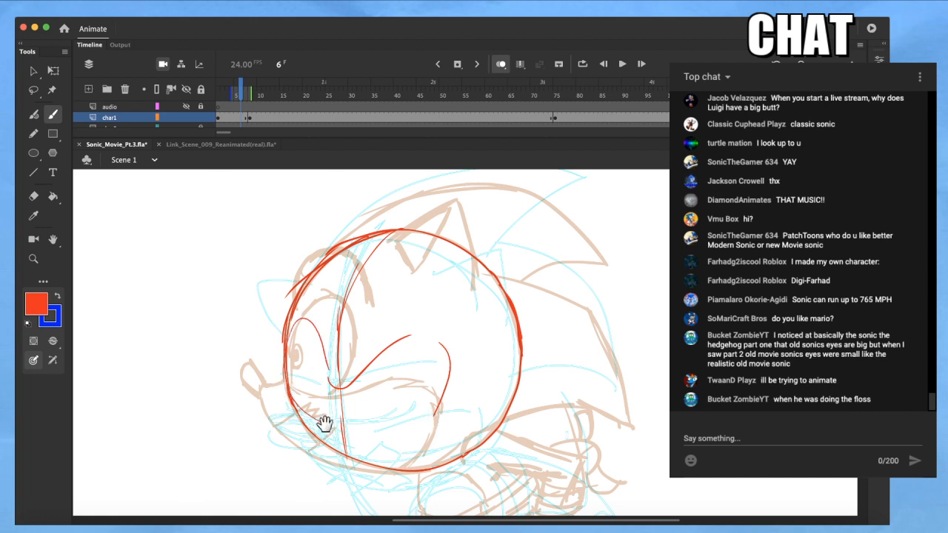
scroll(325, 424, down, 2)
scroll(325, 424, right, 1)
key(super+z)
key(super+z)
key(super+z)
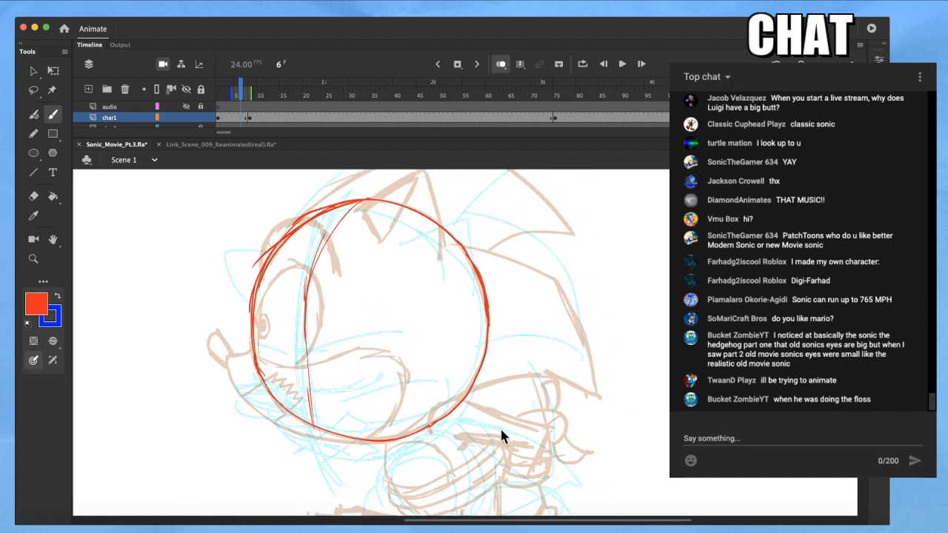
Rotate the head sketch slightly counterclockwise and sketch a curved side-of-head guideline inside its back edge
key(super+a)
key(q)
drag(496, 197, 486, 185)
key(b)
mouse_move(455, 249)
mouse_down()
mouse_move(438, 254)
mouse_move(435, 373)
mouse_up()
drag(425, 289, 441, 395)
mouse_move(428, 352)
mouse_down()
mouse_move(458, 408)
mouse_move(398, 348)
mouse_up()
key(space)
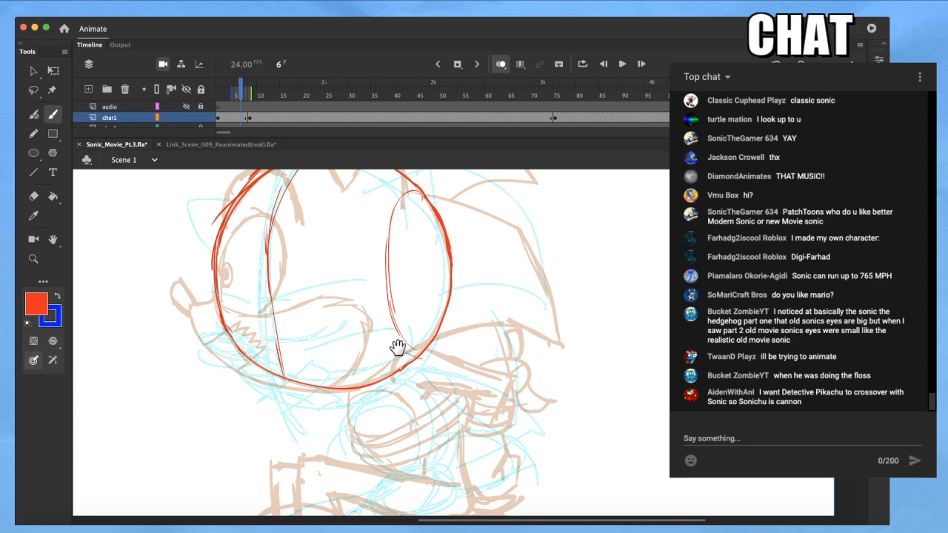
mouse_move(397, 348)
mouse_down()
mouse_move(599, 277)
mouse_move(330, 444)
mouse_move(511, 391)
mouse_move(541, 339)
mouse_up()
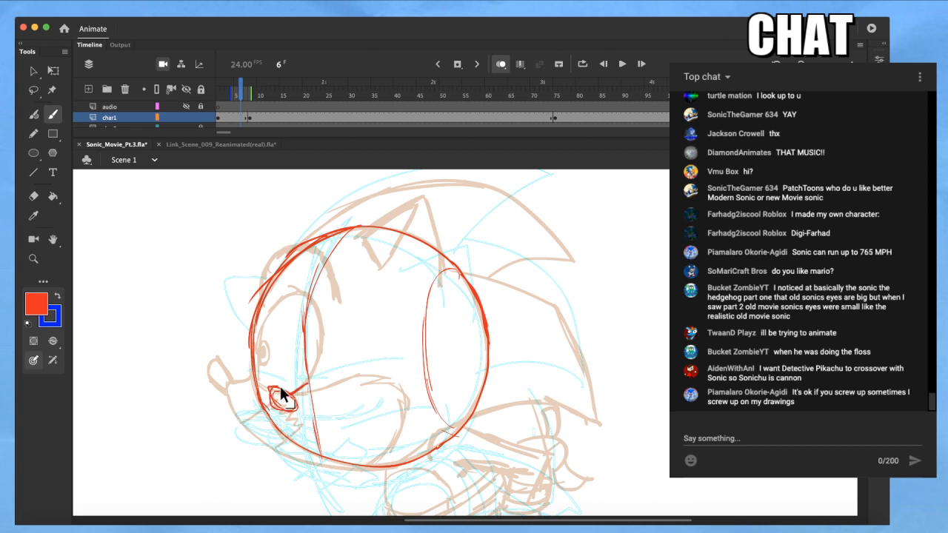
Sketch a separate practice head circle with a curved centre guideline in the empty area beside Sonic
drag(279, 387, 534, 458)
mouse_move(350, 429)
mouse_down()
mouse_move(449, 448)
mouse_move(444, 461)
mouse_move(619, 420)
mouse_up()
mouse_move(416, 419)
mouse_down()
mouse_move(548, 317)
mouse_move(536, 278)
mouse_up()
drag(520, 413, 396, 376)
drag(302, 228, 250, 421)
key(ctrl+z)
mouse_move(302, 231)
mouse_down()
mouse_move(259, 262)
mouse_move(267, 482)
mouse_up()
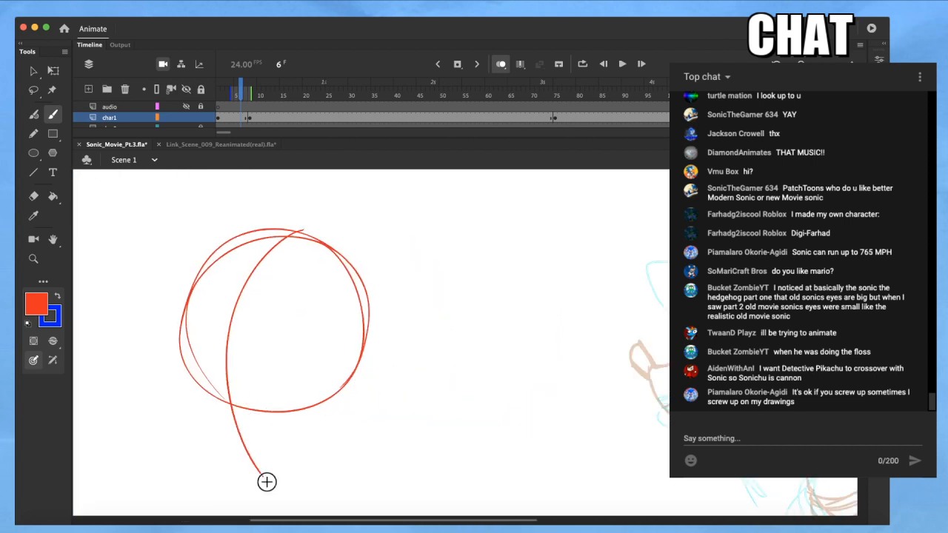
Sketch pupils, eye outlines and brow arcs on both sides of the practice head's centre guideline
mouse_move(250, 331)
mouse_down()
mouse_move(311, 313)
mouse_move(304, 339)
mouse_up()
mouse_move(223, 318)
mouse_down()
mouse_move(180, 326)
mouse_move(228, 331)
mouse_move(208, 319)
mouse_move(224, 322)
mouse_up()
mouse_move(198, 322)
mouse_down()
mouse_move(200, 348)
mouse_move(218, 351)
mouse_up()
mouse_move(265, 319)
mouse_down()
mouse_move(274, 326)
mouse_move(219, 297)
mouse_up()
drag(286, 265, 342, 305)
drag(240, 260, 186, 299)
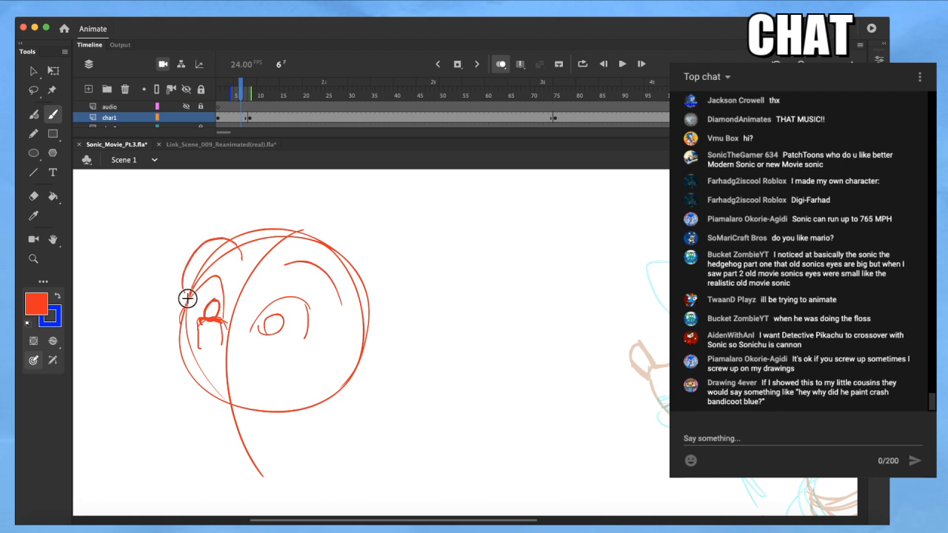
Add a cheek line, a protruding muzzle curve and two pointed ears to the practice head
mouse_move(226, 336)
mouse_down()
mouse_move(300, 344)
mouse_move(328, 406)
mouse_up()
mouse_move(186, 317)
mouse_down()
mouse_move(157, 345)
mouse_move(258, 419)
mouse_up()
mouse_move(341, 254)
mouse_down()
mouse_move(398, 258)
mouse_move(366, 330)
mouse_up()
drag(261, 231, 242, 187)
drag(229, 199, 215, 239)
drag(201, 291, 209, 300)
key(q)
mouse_move(98, 472)
mouse_down()
mouse_move(409, 224)
mouse_move(425, 168)
mouse_up()
drag(468, 210, 210, 516)
key(Delete)
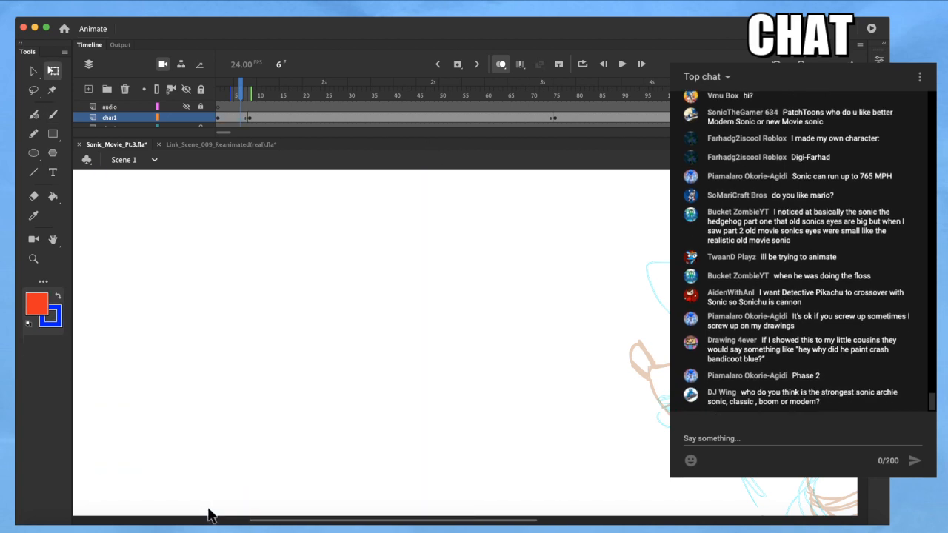
key(b)
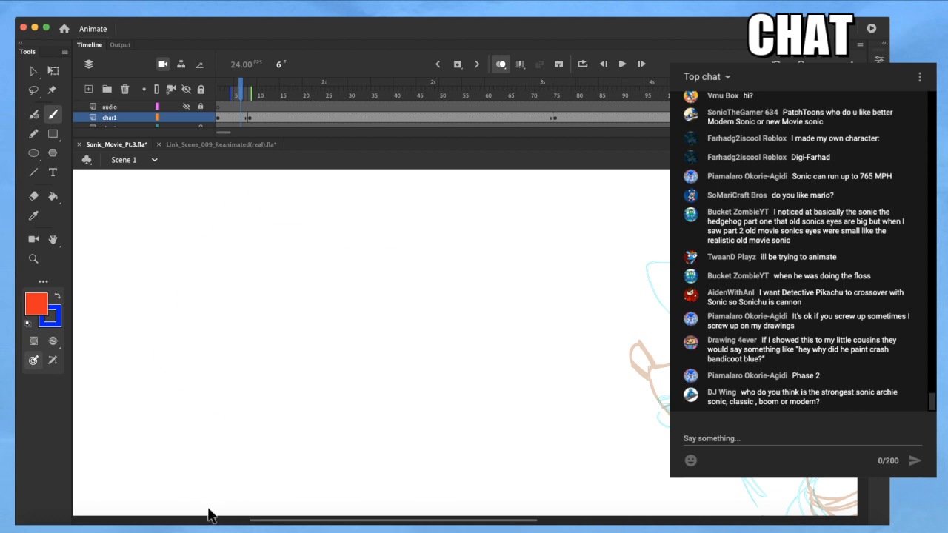
key(super+z)
Delete the eye outlines, brow arcs and extra head-circle stroke from the practice head
key(q)
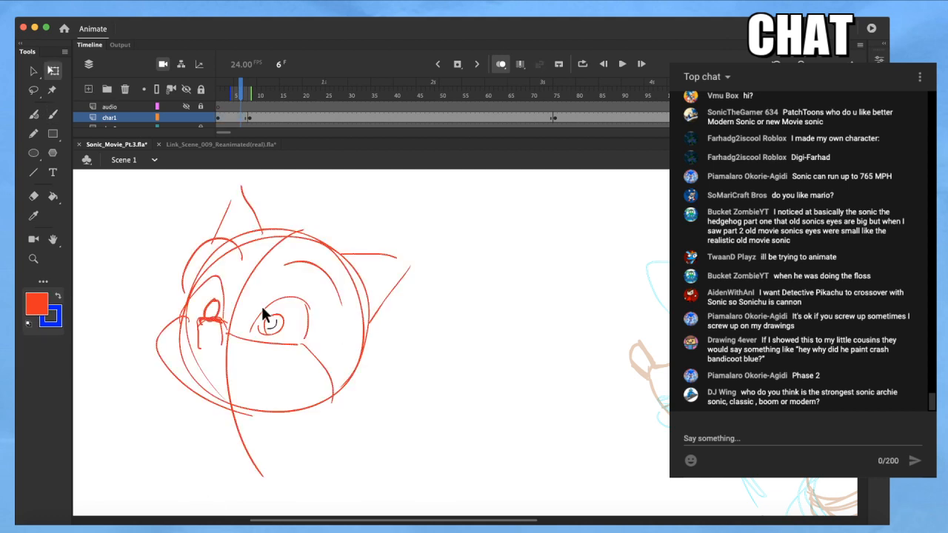
click(306, 299)
key(Delete)
click(337, 292)
key(Delete)
click(219, 261)
key(Delete)
click(263, 242)
key(Delete)
click(241, 258)
key(Delete)
key(Delete)
click(214, 248)
key(Delete)
click(203, 250)
key(Delete)
click(228, 302)
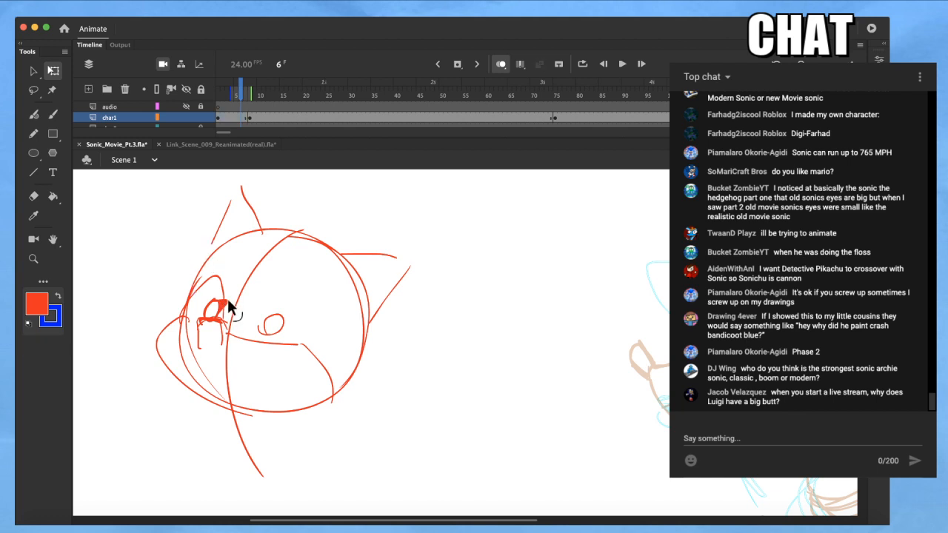
click(196, 298)
click(223, 299)
key(Delete)
Redraw taller eye outlines and a higher brow arc on the practice head
key(b)
mouse_move(239, 339)
mouse_down()
mouse_move(243, 308)
mouse_move(282, 275)
mouse_move(310, 329)
mouse_up()
drag(308, 277, 298, 337)
mouse_move(233, 257)
mouse_down()
mouse_move(230, 324)
mouse_move(231, 302)
mouse_move(230, 312)
mouse_up()
drag(227, 262, 228, 311)
drag(331, 289, 296, 239)
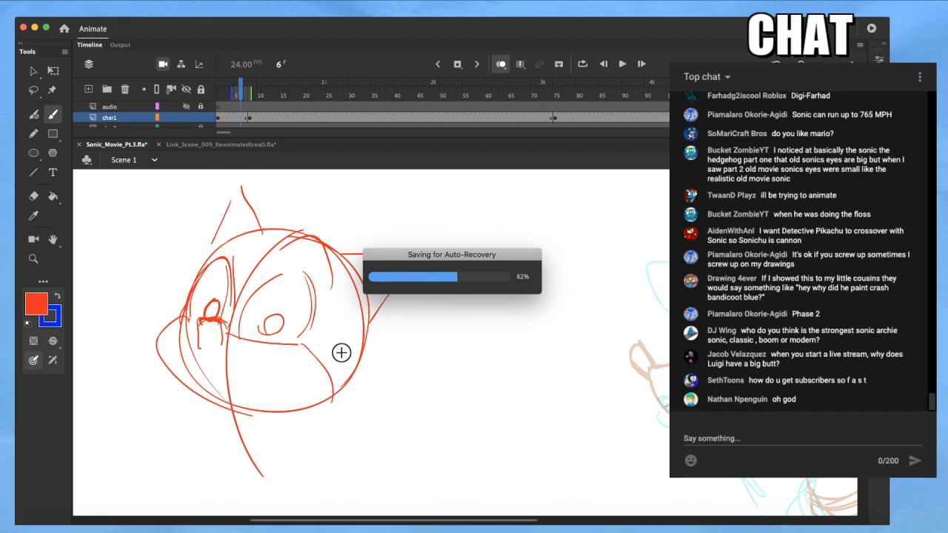
Undo the latest eye and brow strokes on the practice head and sketch them again
key(super+z)
key(super+z)
key(super+z)
key(super+z)
key(super+z)
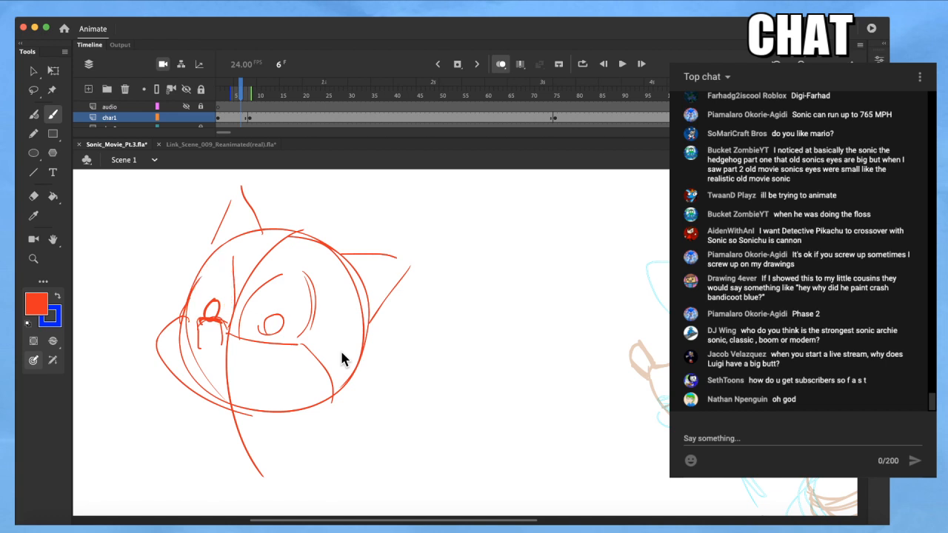
key(super+z)
key(super+z)
mouse_move(240, 331)
mouse_down()
mouse_move(297, 285)
mouse_move(303, 342)
mouse_up()
mouse_move(222, 255)
mouse_down()
mouse_move(191, 318)
mouse_move(221, 265)
mouse_up()
mouse_move(327, 288)
mouse_down()
mouse_move(282, 271)
mouse_move(185, 265)
mouse_up()
Try angled eye, cheek and muzzle curves inside Sonic's main head circle
drag(483, 317, 217, 328)
mouse_move(467, 394)
mouse_down()
mouse_move(532, 286)
mouse_move(506, 397)
mouse_up()
key(super+z)
key(super+z)
mouse_move(410, 349)
mouse_down()
mouse_move(446, 377)
mouse_move(499, 305)
mouse_up()
mouse_move(528, 316)
mouse_down()
mouse_move(539, 330)
mouse_move(509, 406)
mouse_up()
mouse_move(422, 353)
mouse_down()
mouse_move(373, 378)
mouse_move(460, 412)
mouse_up()
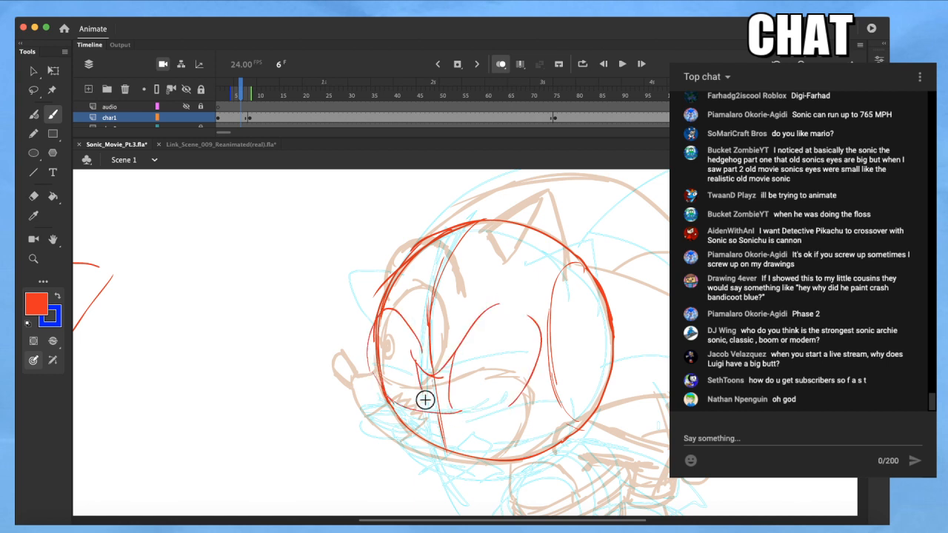
key(super+z)
key(super+z)
key(super+z)
key(super+z)
key(super+z)
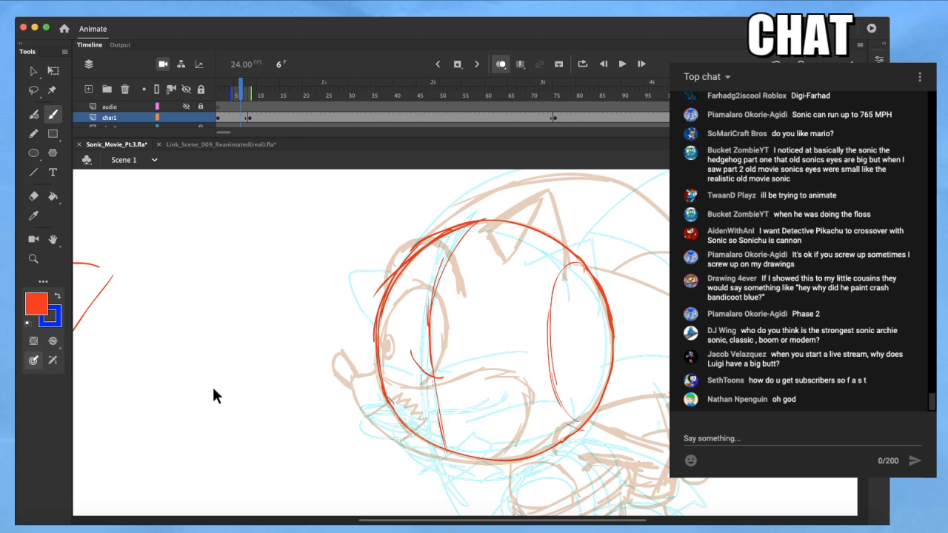
Delete the whole practice head beside Sonic's sketch
key(super+minus)
drag(212, 394, 411, 368)
key(q)
mouse_move(292, 205)
mouse_down()
mouse_move(16, 486)
mouse_move(18, 501)
mouse_up()
key(Delete)
Sketch a diagonal cheek line from the head circle's back edge to the lower part of the side guideline
drag(395, 419, 160, 364)
key(super+equal)
drag(375, 403, 381, 437)
key(super+equal)
mouse_move(329, 408)
mouse_down()
mouse_move(338, 454)
mouse_move(353, 468)
mouse_up()
key(super+equal)
drag(356, 423, 334, 425)
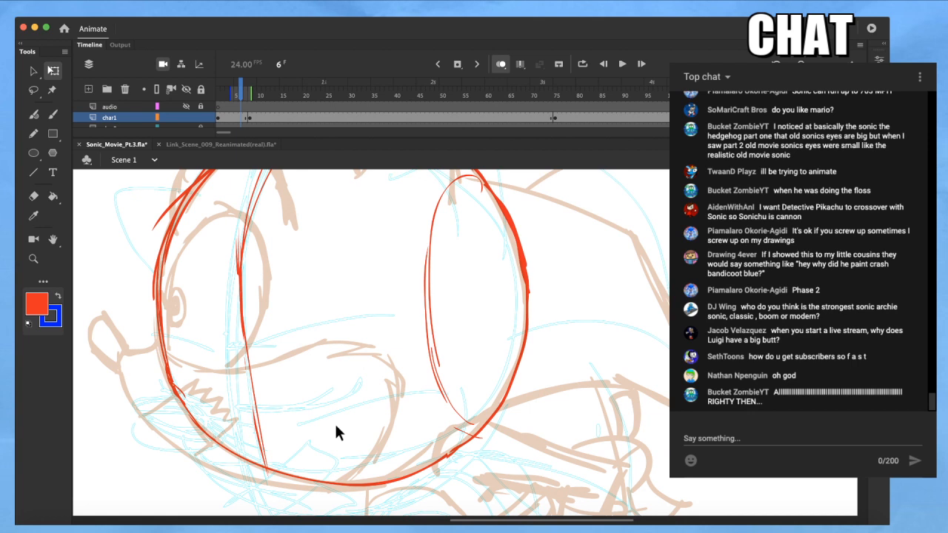
key(v)
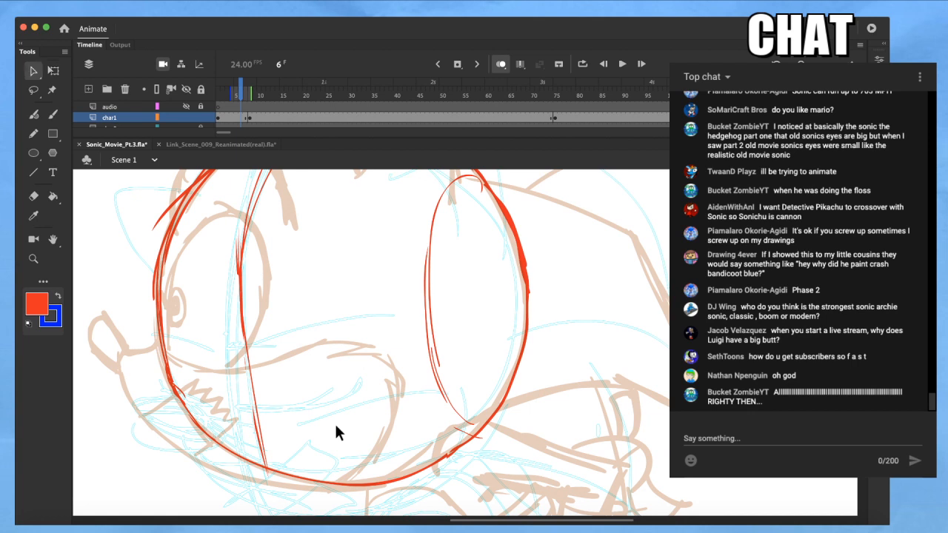
key(b)
mouse_move(449, 373)
mouse_down()
mouse_move(439, 442)
mouse_move(442, 413)
mouse_up()
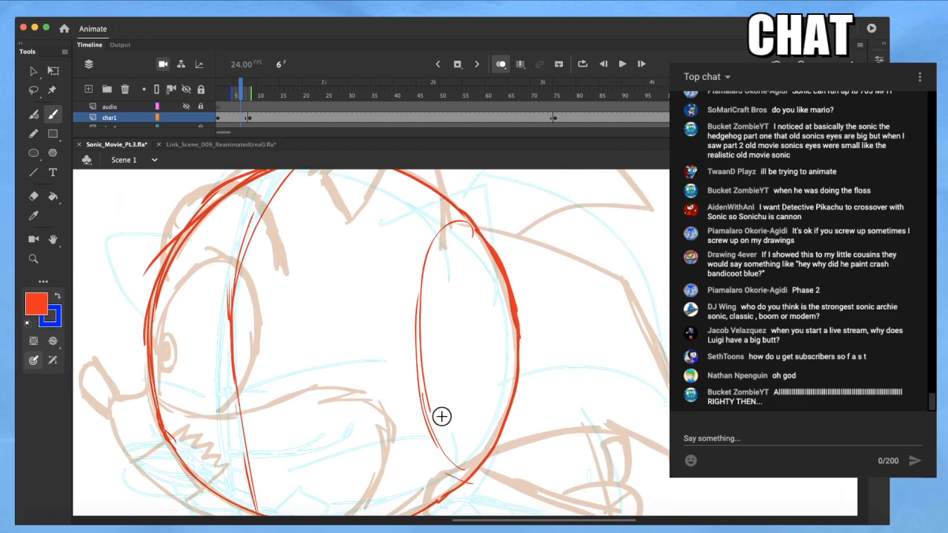
drag(516, 347, 434, 407)
key(super+z)
drag(517, 345, 431, 428)
Sketch the muzzle's wavy upper line across the lower face with spiky fur at the rear cheek, and erase stray lines
mouse_move(170, 441)
mouse_down()
mouse_move(349, 452)
mouse_move(391, 447)
mouse_move(300, 458)
mouse_move(415, 406)
mouse_move(339, 421)
mouse_move(377, 409)
mouse_move(436, 423)
mouse_move(550, 389)
mouse_move(587, 396)
mouse_move(552, 396)
mouse_up()
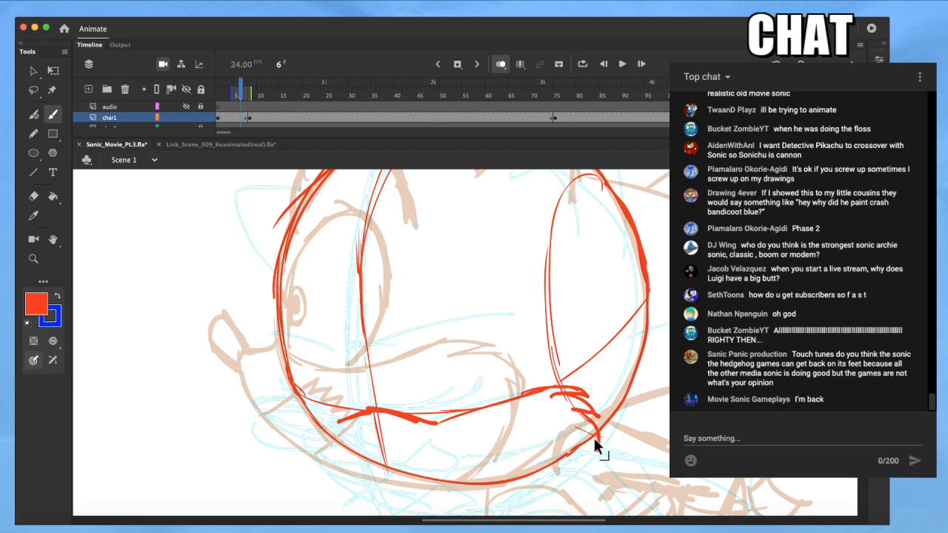
key(super+z)
key(super+z)
key(super+z)
mouse_move(541, 392)
mouse_down()
mouse_move(595, 404)
mouse_move(577, 406)
mouse_move(597, 421)
mouse_move(596, 437)
mouse_move(585, 420)
mouse_move(565, 470)
mouse_up()
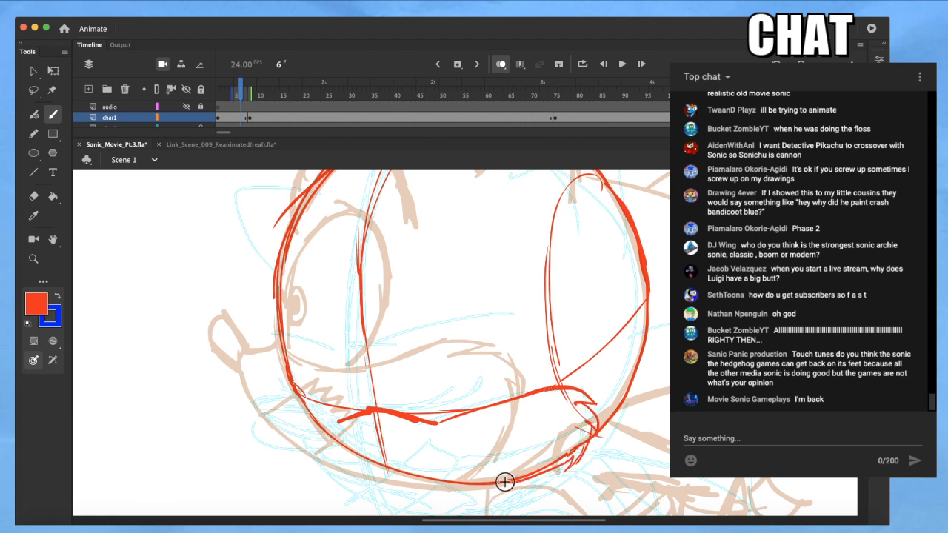
key(e)
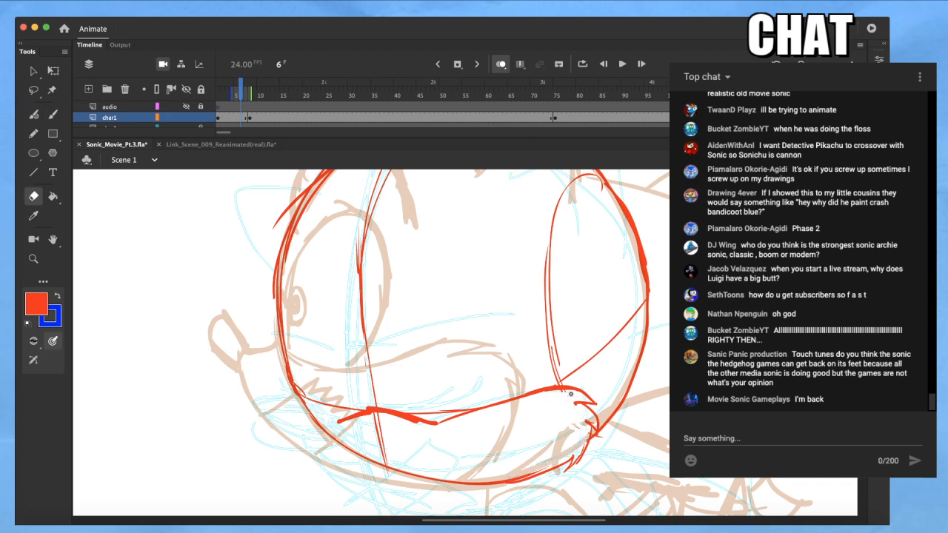
key(b)
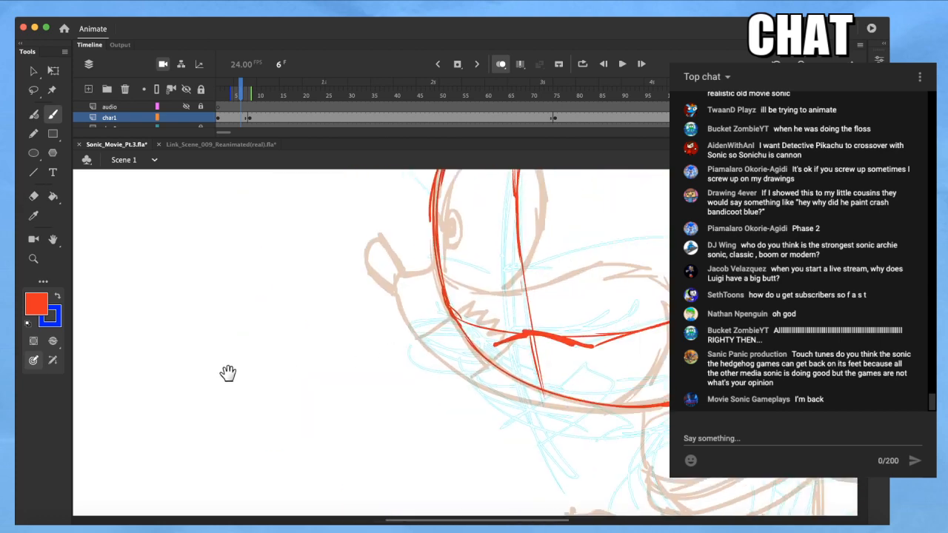
Sketch the front cheek's fur tufts and the jaw line just below the head circle
mouse_move(449, 327)
mouse_down()
mouse_move(438, 358)
mouse_move(455, 346)
mouse_move(447, 380)
mouse_move(452, 347)
mouse_move(448, 369)
mouse_move(467, 397)
mouse_move(469, 386)
mouse_move(572, 423)
mouse_up()
key(e)
key(b)
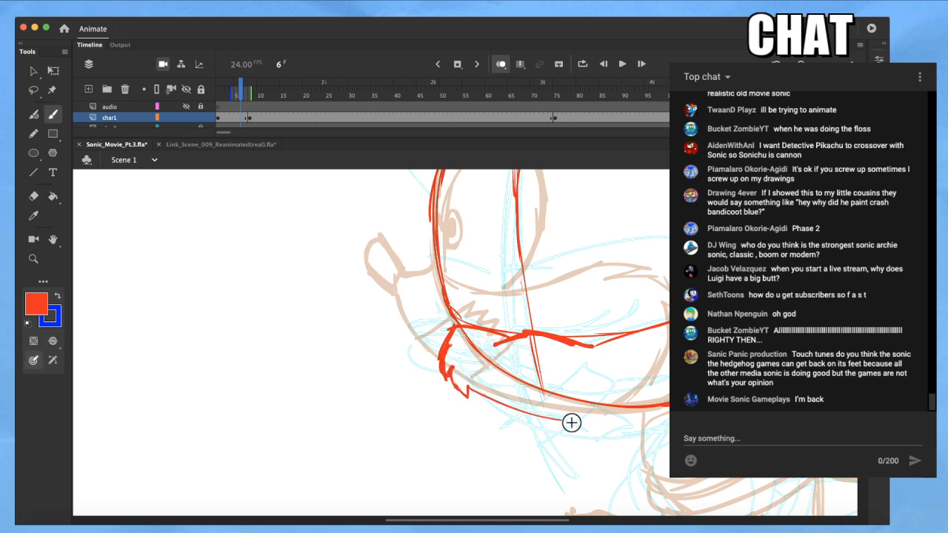
Sketch a small practice figure with head, torso, hips, legs and arms in the empty area beside Sonic
scroll(572, 423, left, 10)
mouse_move(263, 260)
mouse_down()
mouse_move(292, 270)
mouse_move(269, 255)
mouse_up()
mouse_move(280, 320)
mouse_down()
mouse_move(290, 372)
mouse_move(288, 333)
mouse_move(277, 363)
mouse_move(317, 372)
mouse_up()
drag(248, 388, 252, 442)
mouse_move(295, 407)
mouse_down()
mouse_move(324, 430)
mouse_move(323, 450)
mouse_up()
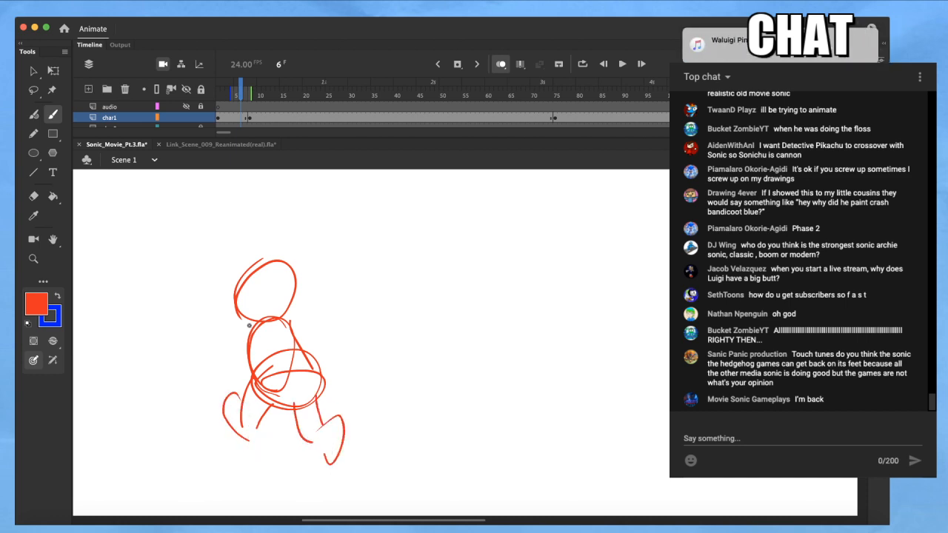
mouse_move(234, 323)
mouse_down()
mouse_move(252, 321)
mouse_move(214, 372)
mouse_up()
drag(285, 321, 324, 358)
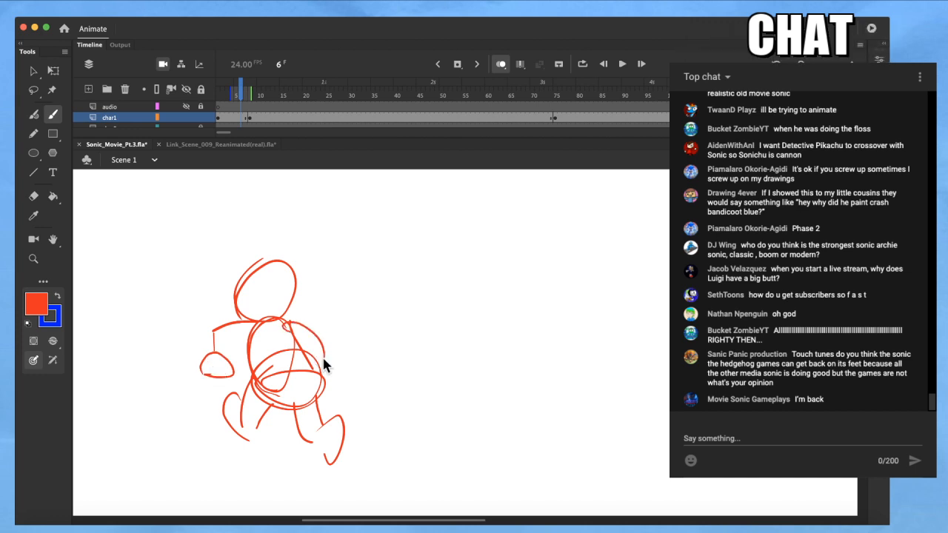
Delete the small practice figure beside Sonic
scroll(322, 355, down, 2)
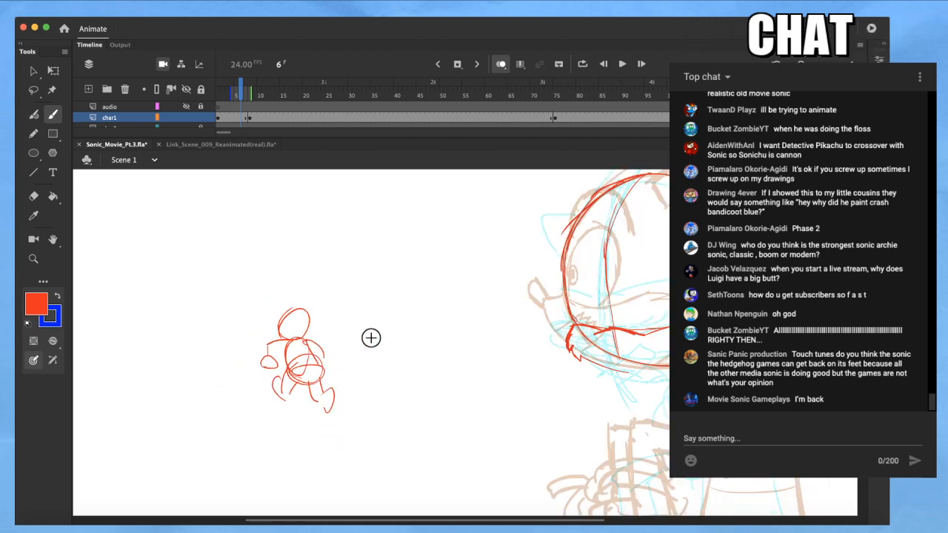
key(v)
drag(380, 267, 200, 451)
key(Delete)
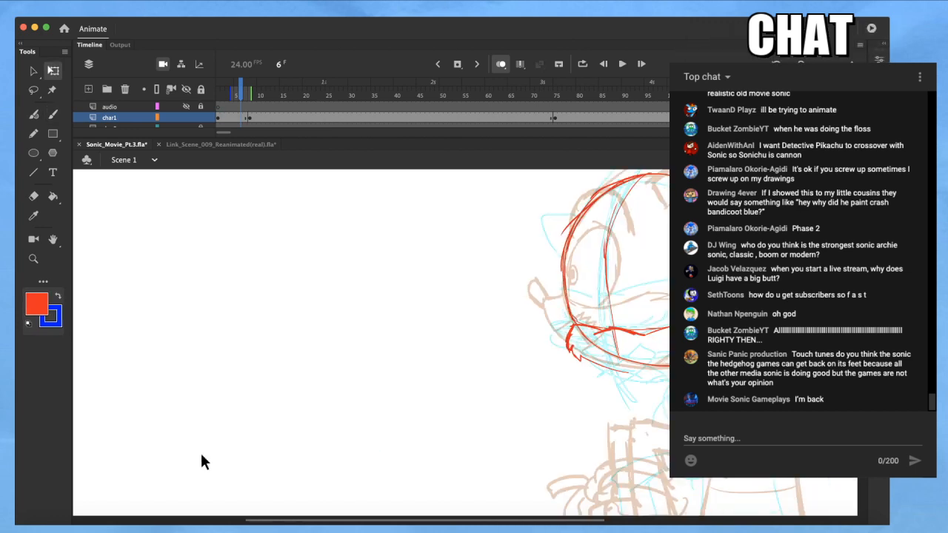
Sketch a scribbled oval nose on the muzzle line near the centre guideline
key(b)
drag(481, 327, 160, 369)
drag(255, 366, 291, 377)
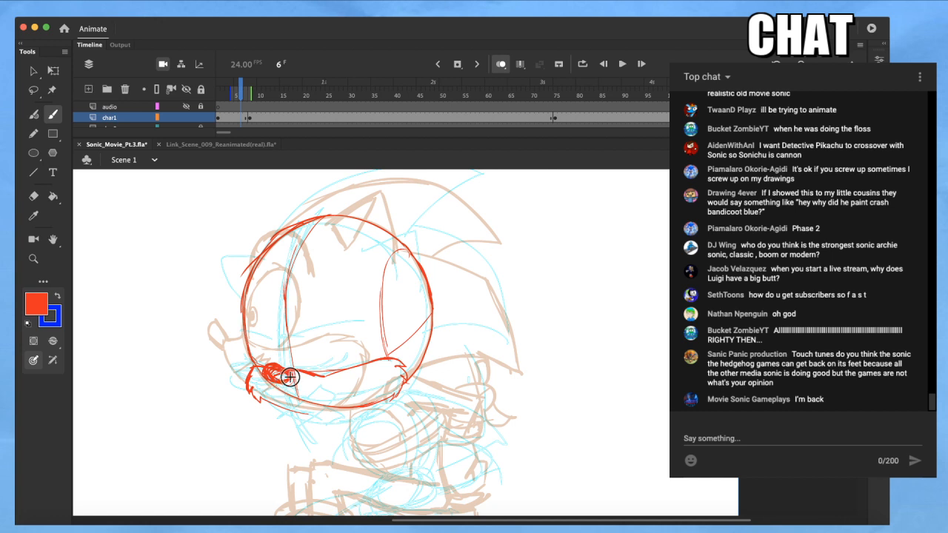
drag(333, 402, 341, 428)
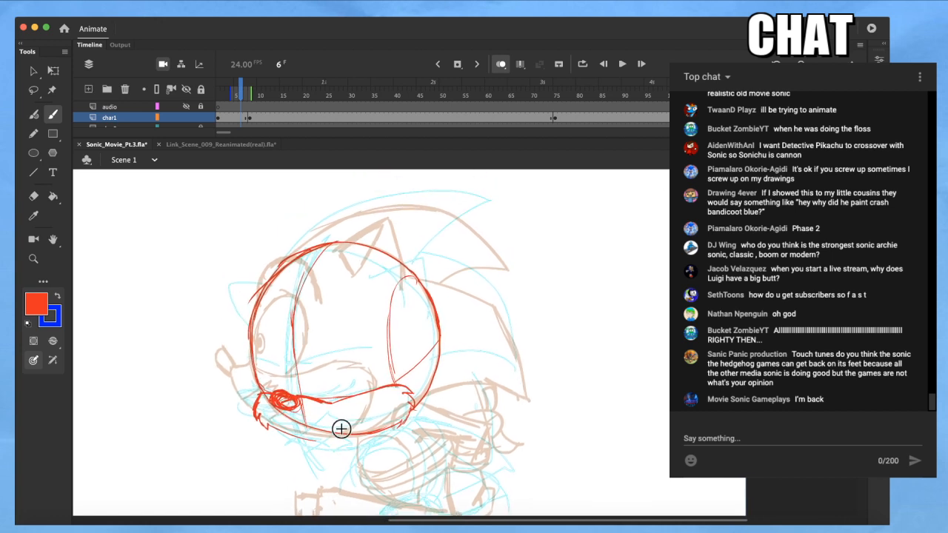
Reinforce the head circle's front edge down to the muzzle and erase the excess at the join
drag(250, 349, 259, 382)
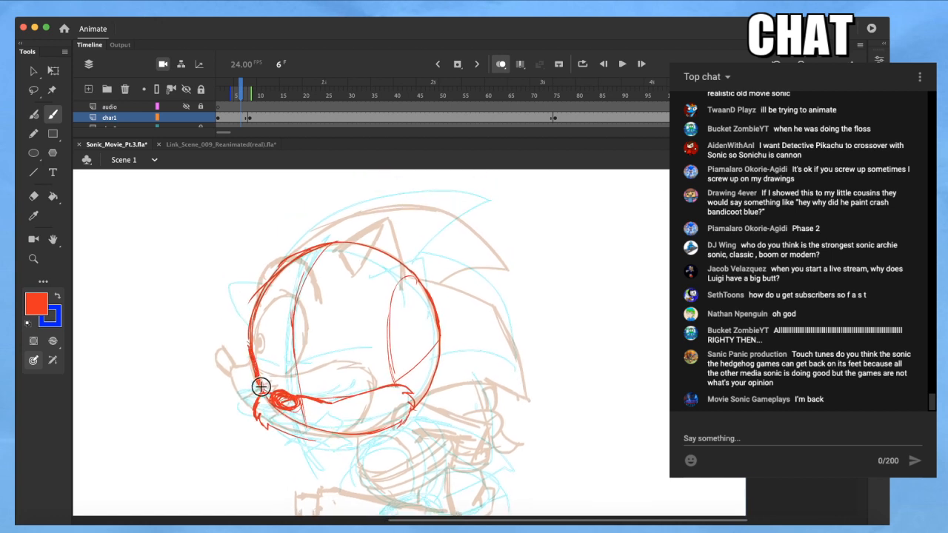
key(e)
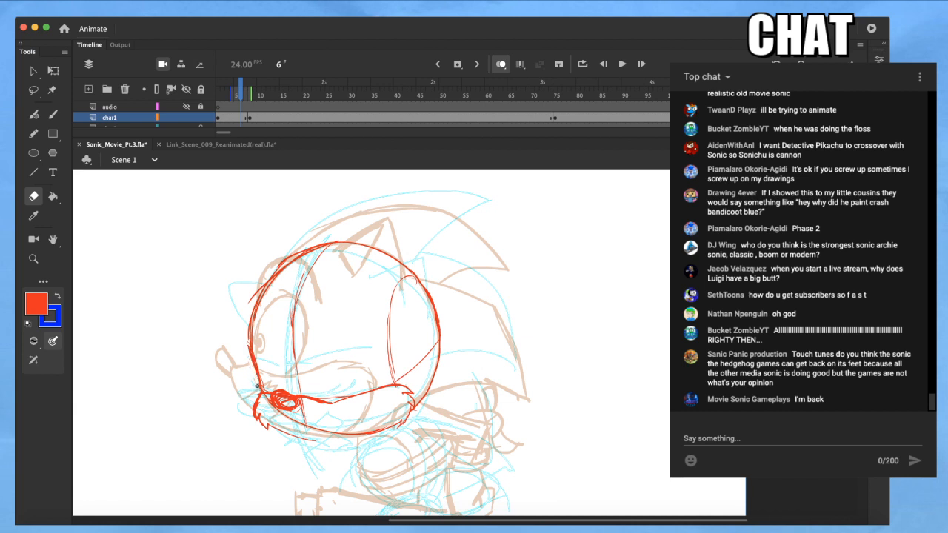
key(b)
Sketch a small practice circle with curved limb-like strokes beside Sonic's head and delete it
scroll(476, 322, left, 5)
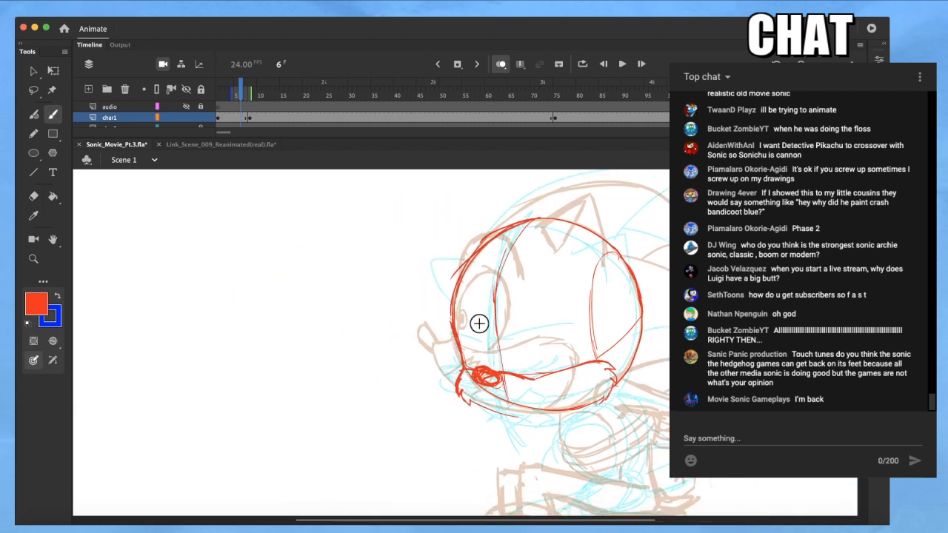
mouse_move(193, 319)
mouse_down()
mouse_move(218, 329)
mouse_move(218, 297)
mouse_move(279, 277)
mouse_move(230, 311)
mouse_up()
mouse_move(278, 279)
mouse_down()
mouse_move(290, 259)
mouse_move(290, 277)
mouse_up()
drag(195, 319, 189, 355)
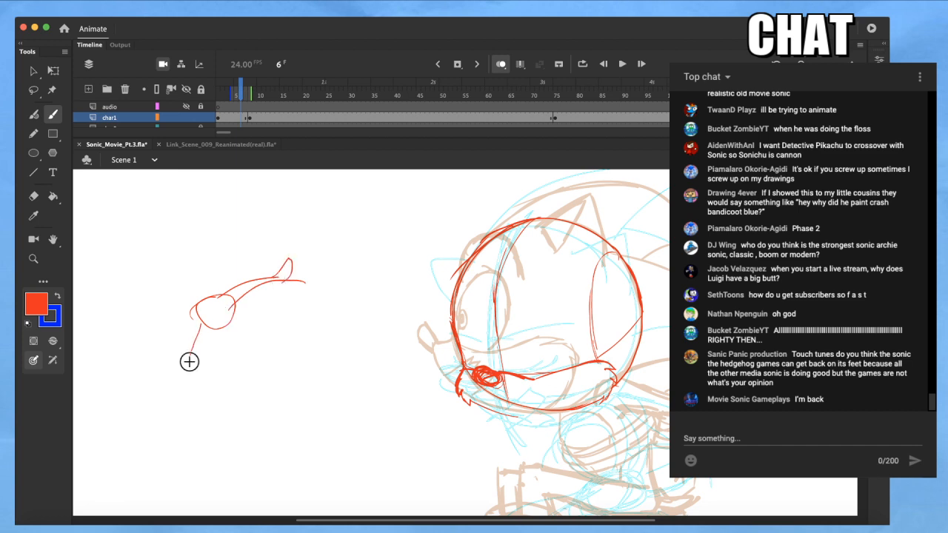
key(q)
drag(130, 415, 330, 232)
key(Delete)
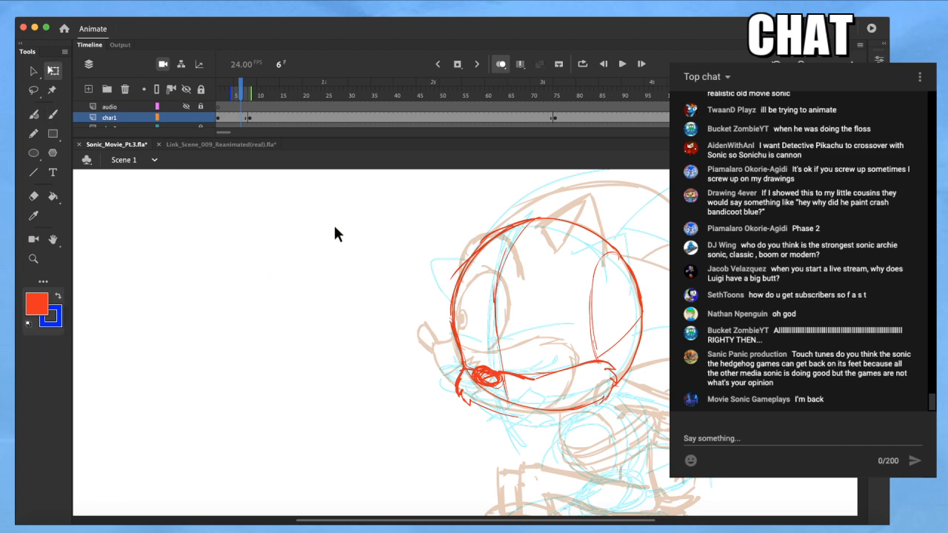
Sketch a small practice figure with an oval head and angular limbs in the empty area beside Sonic, and delete it
key(b)
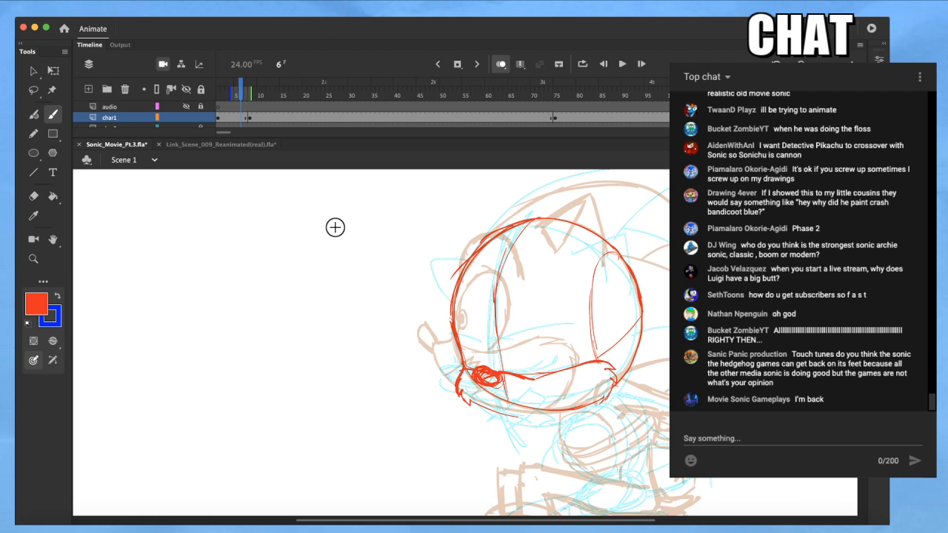
mouse_move(281, 289)
mouse_down()
mouse_move(250, 340)
mouse_move(274, 346)
mouse_up()
mouse_move(265, 271)
mouse_down()
mouse_move(276, 282)
mouse_move(246, 294)
mouse_move(251, 323)
mouse_move(252, 300)
mouse_move(235, 342)
mouse_up()
key(super+z)
drag(239, 328, 228, 359)
key(super+z)
mouse_move(245, 305)
mouse_down()
mouse_move(263, 348)
mouse_move(257, 351)
mouse_up()
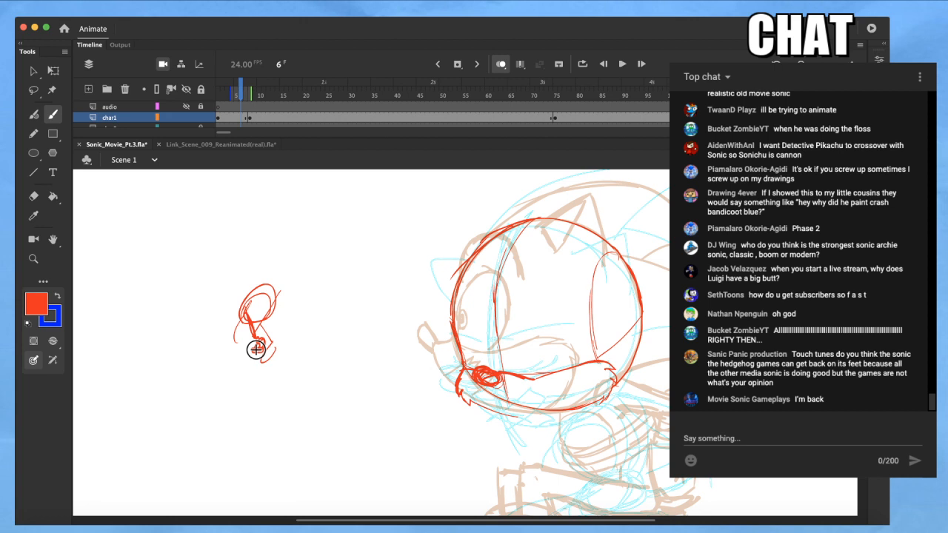
mouse_move(271, 260)
mouse_down()
mouse_move(273, 299)
mouse_move(254, 213)
mouse_move(273, 261)
mouse_move(237, 308)
mouse_move(262, 316)
mouse_up()
key(q)
key(super+a)
key(Delete)
Sketch the muzzle's lower contour as a curve beneath the head circle, joining the front and back cheek fur
drag(596, 397, 416, 434)
key(z)
drag(507, 238, 228, 467)
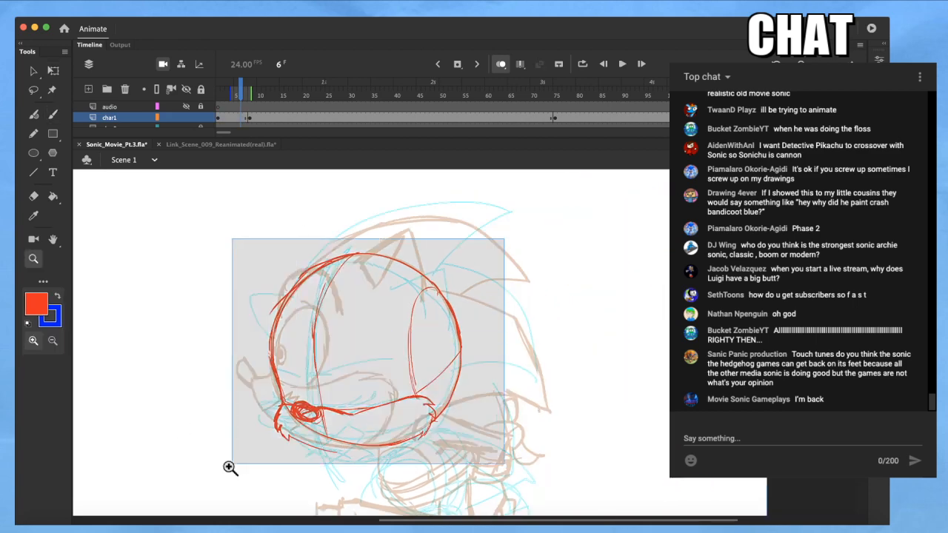
key(b)
drag(459, 420, 427, 400)
drag(389, 486, 481, 485)
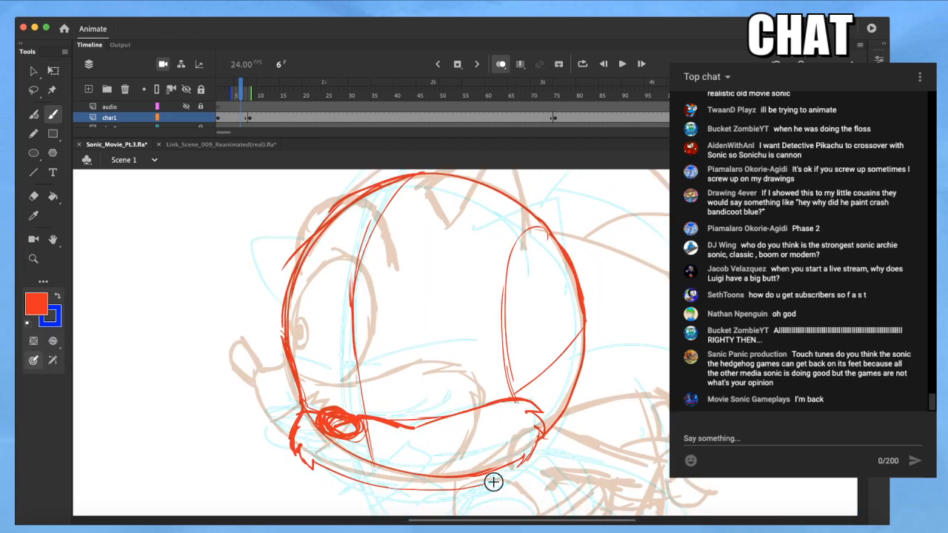
drag(401, 489, 496, 471)
Remove the head circle's lower arc and the centre guideline's end inside the muzzle, cleaning up around the nose
key(q)
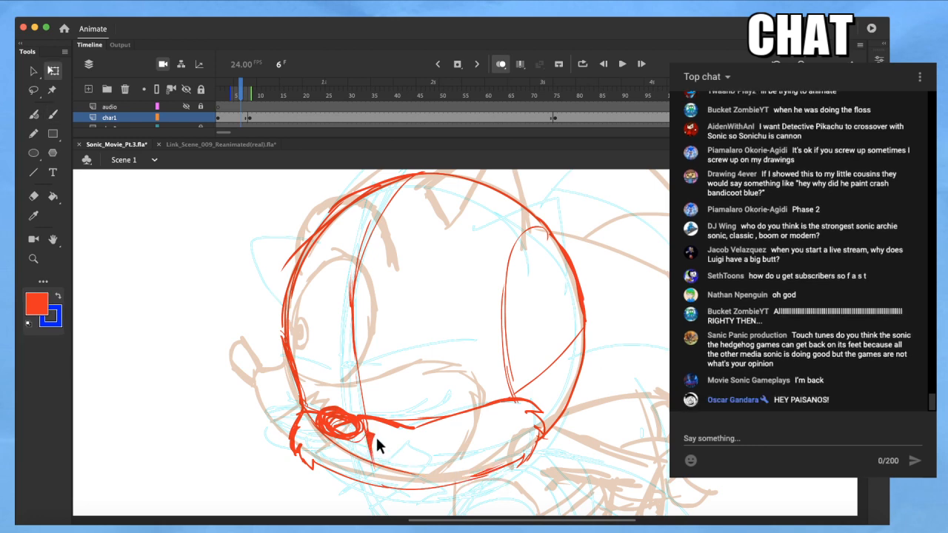
key(b)
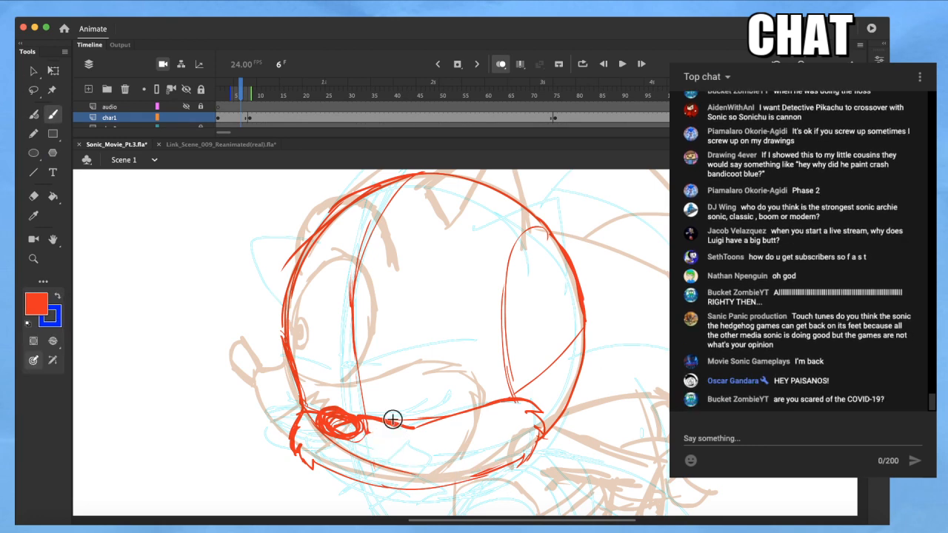
key(e)
drag(392, 420, 317, 428)
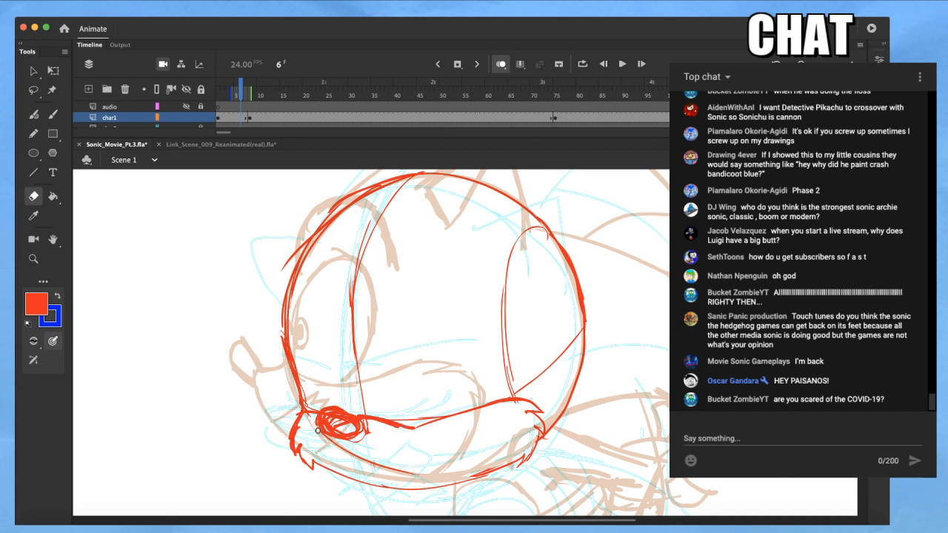
key(q)
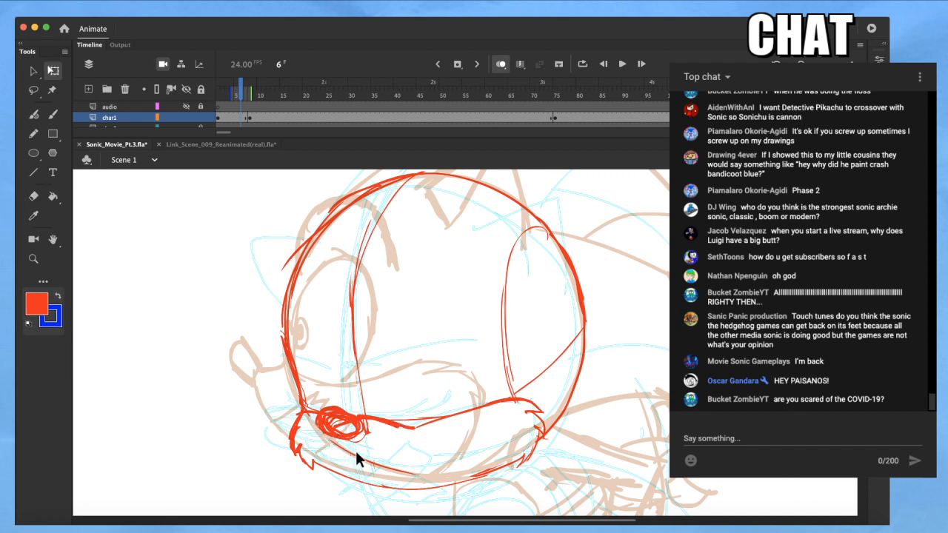
click(362, 456)
key(Delete)
Sketch a slanted mouth line across the muzzle, with jagged strokes at its back end and along the chin
key(space)
mouse_move(423, 431)
mouse_down()
mouse_move(331, 461)
mouse_move(271, 451)
mouse_move(266, 423)
mouse_up()
key(n)
key(space)
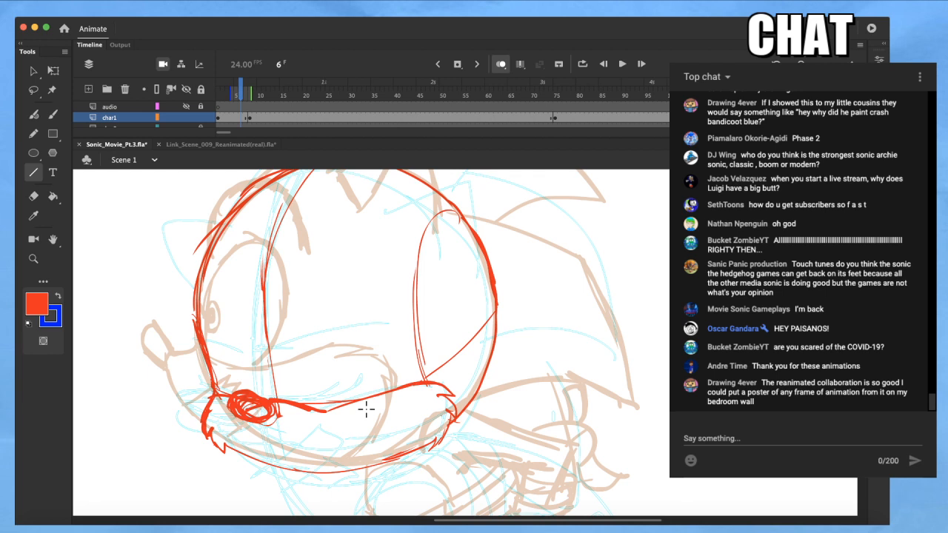
key(b)
mouse_move(364, 427)
mouse_down()
mouse_move(341, 436)
mouse_move(223, 459)
mouse_up()
key(super+z)
mouse_move(375, 418)
mouse_down()
mouse_move(234, 460)
mouse_move(361, 416)
mouse_move(370, 428)
mouse_move(396, 428)
mouse_up()
key(super+z)
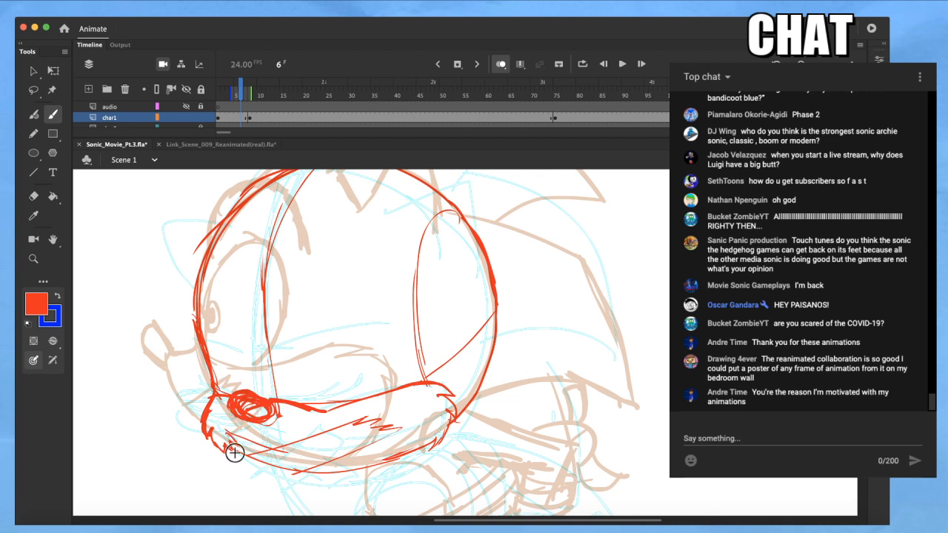
Thicken the muzzle's upper line and sketch two short upright strokes marking the sides of the near eye
drag(295, 406, 392, 384)
drag(285, 382, 282, 341)
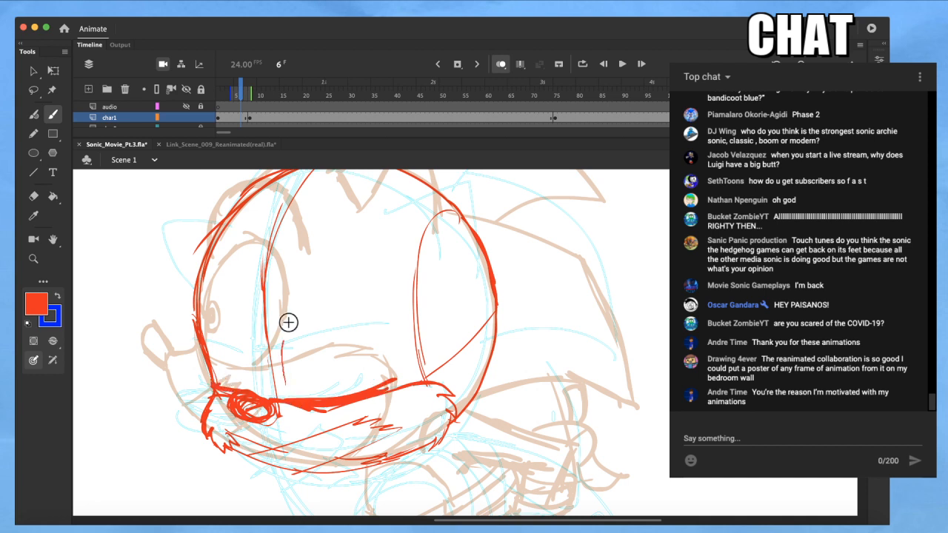
drag(369, 311, 385, 364)
drag(278, 289, 275, 302)
Go to frame 4 and sketch the near eye's slanted lid and the far eye's curved lid down to the nose bridge
click(451, 96)
drag(253, 93, 240, 95)
shift+super+click(359, 212)
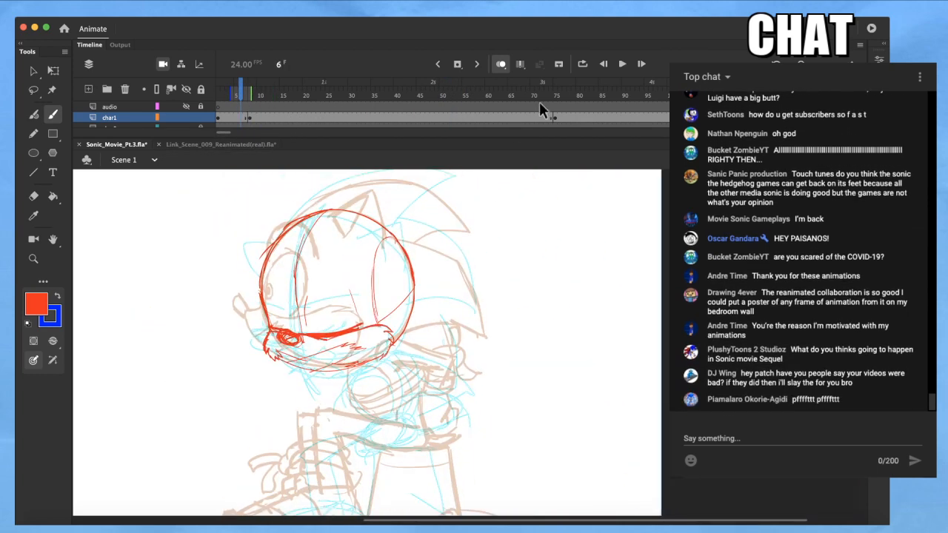
click(578, 95)
click(232, 91)
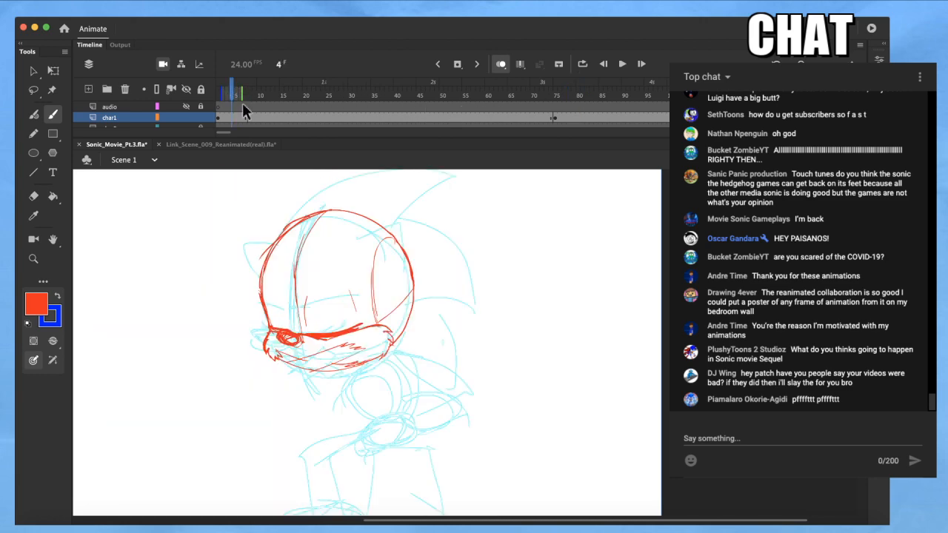
scroll(324, 278, up, 3)
drag(268, 354, 382, 294)
mouse_move(293, 340)
mouse_down()
mouse_move(357, 303)
mouse_move(396, 298)
mouse_up()
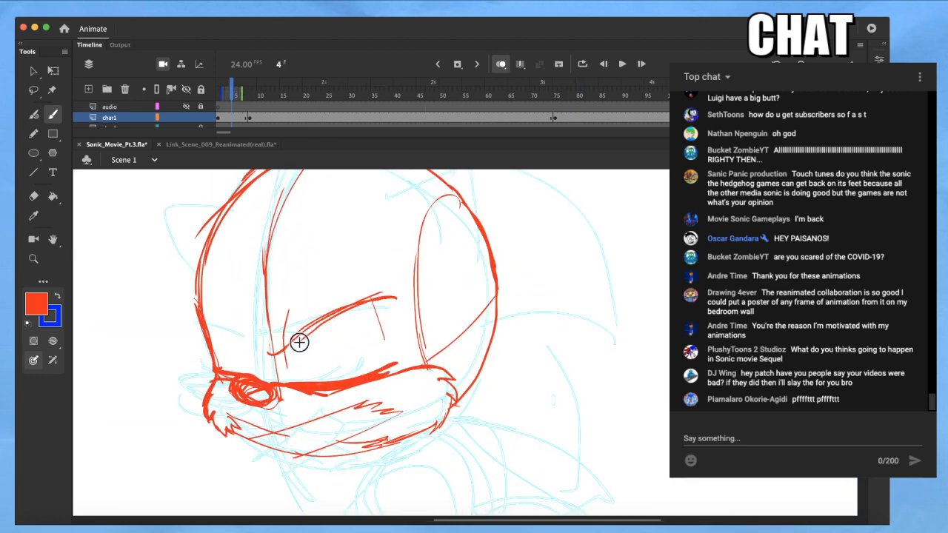
mouse_move(256, 355)
mouse_down()
mouse_move(232, 313)
mouse_move(191, 288)
mouse_move(217, 363)
mouse_move(257, 368)
mouse_move(206, 409)
mouse_up()
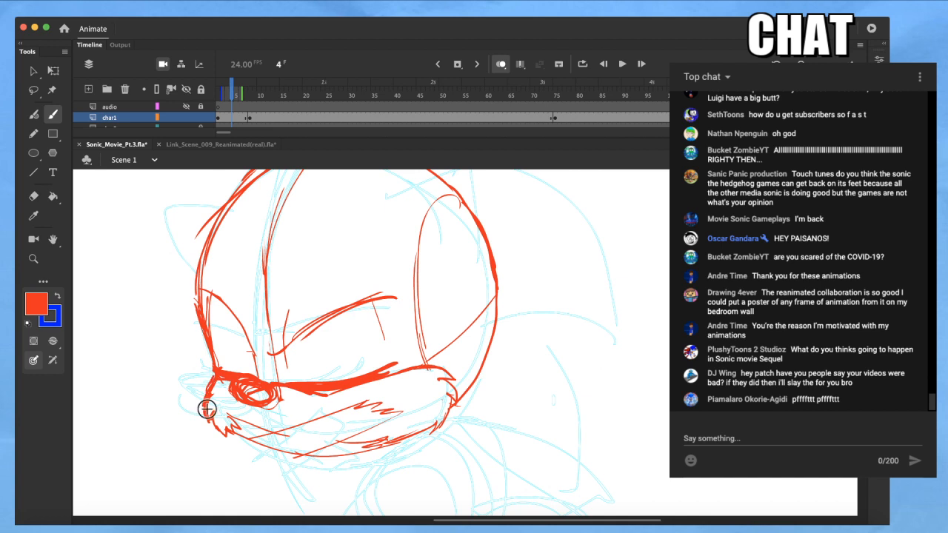
Reinforce the near eye's side edges and sketch arched brow ridges above both eyes, erasing the overlapping head outline
drag(287, 349, 283, 381)
drag(379, 307, 385, 362)
mouse_move(312, 280)
mouse_down()
mouse_move(397, 255)
mouse_move(413, 298)
mouse_up()
mouse_move(242, 272)
mouse_down()
mouse_move(171, 269)
mouse_move(199, 302)
mouse_move(204, 275)
mouse_up()
key(e)
key(b)
key(space)
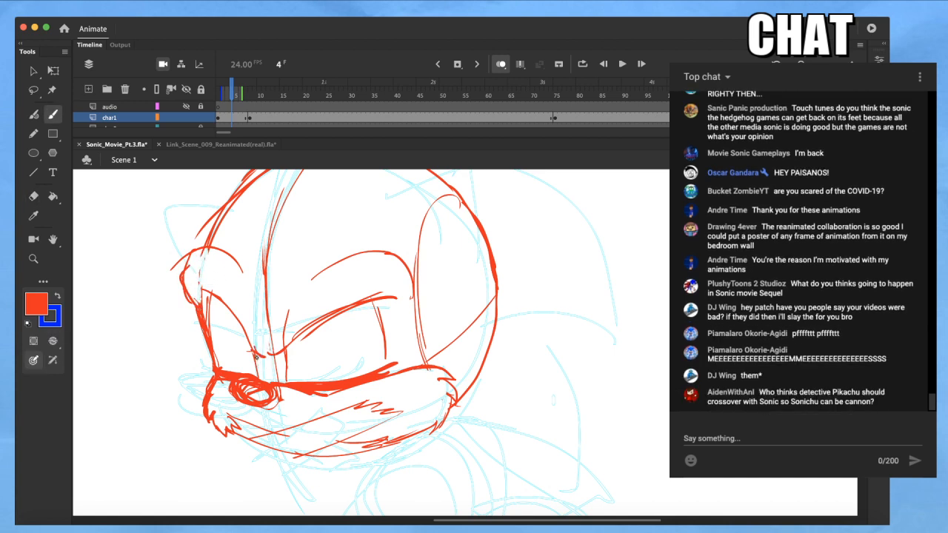
Return to frame 6 and sketch a pointed ear on each side of the head circle
key(space)
drag(509, 373, 458, 451)
key(period)
key(period)
key(period)
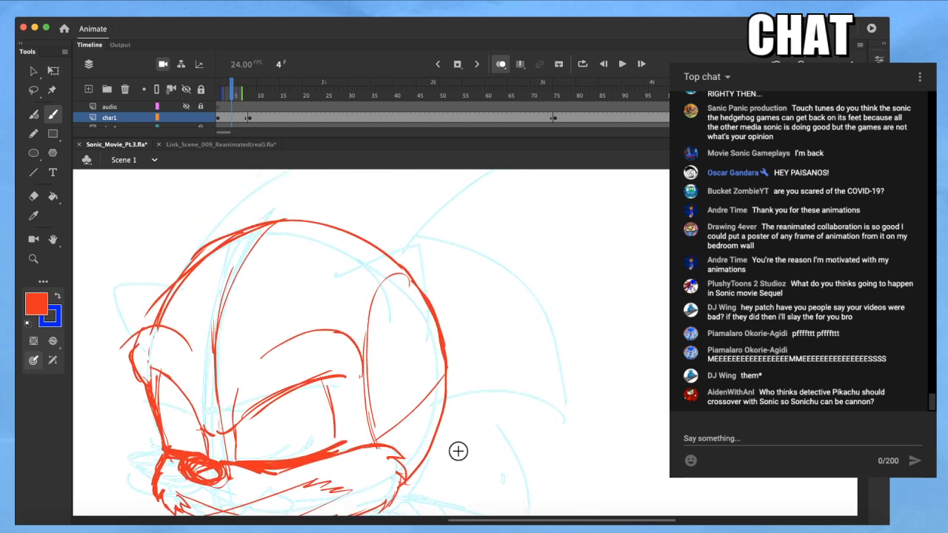
mouse_move(330, 265)
mouse_down()
mouse_move(438, 225)
mouse_move(427, 314)
mouse_up()
drag(426, 229, 411, 343)
mouse_move(194, 262)
mouse_down()
mouse_move(99, 257)
mouse_move(135, 349)
mouse_up()
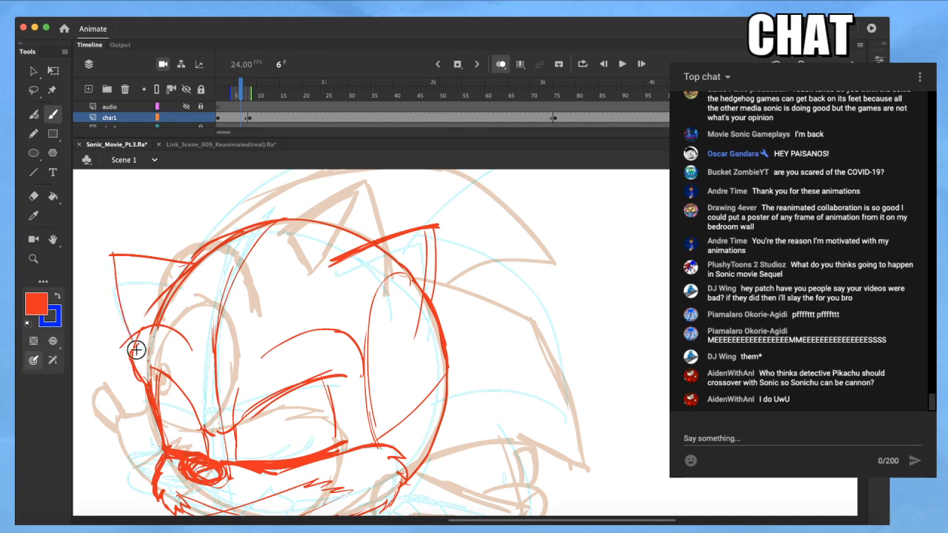
Erase the extra strokes beside the far eye and above the nose, and touch up the muzzle bridge
drag(493, 349, 476, 278)
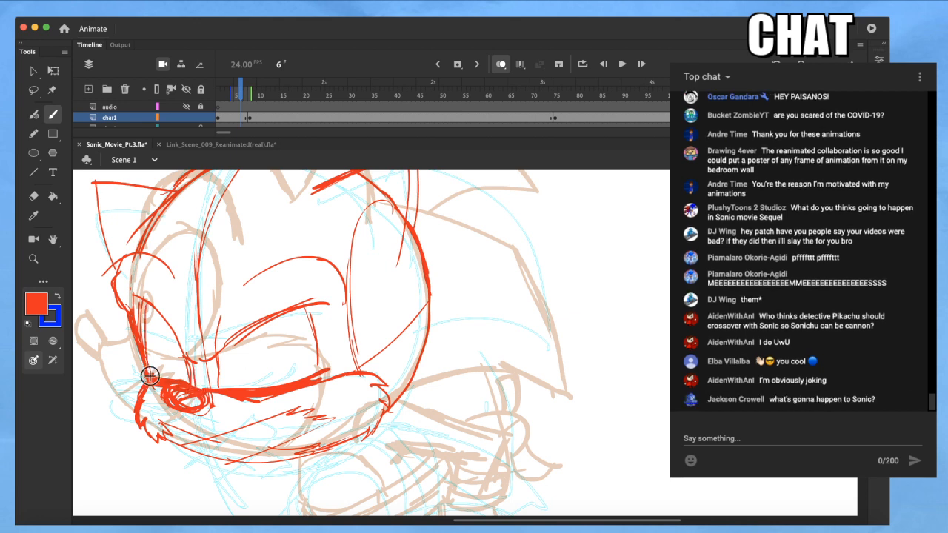
key(e)
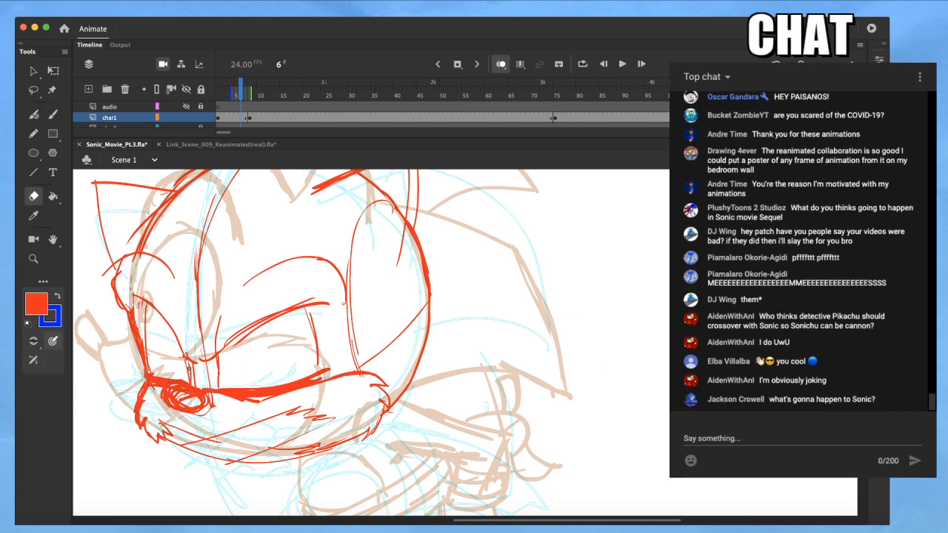
key(b)
mouse_move(191, 373)
mouse_down()
mouse_move(190, 382)
mouse_move(225, 391)
mouse_up()
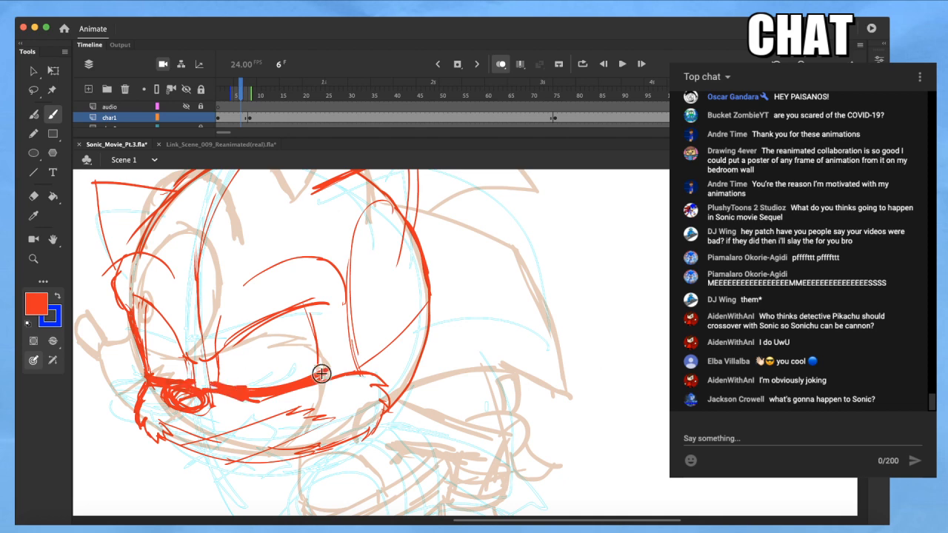
Remove the near ear's duplicate back line and reinforce its remaining edge down to the head circle
scroll(330, 364, down, 2)
scroll(332, 363, down, 3)
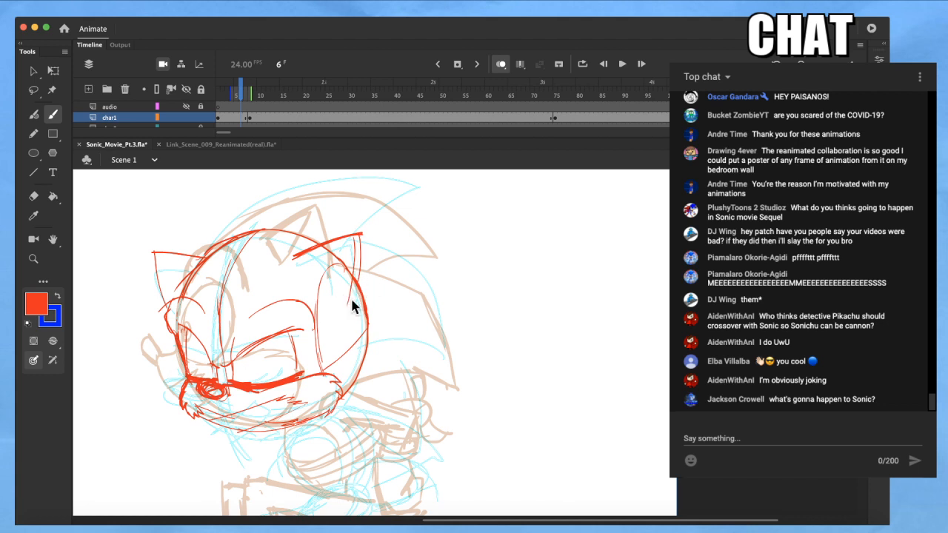
key(q)
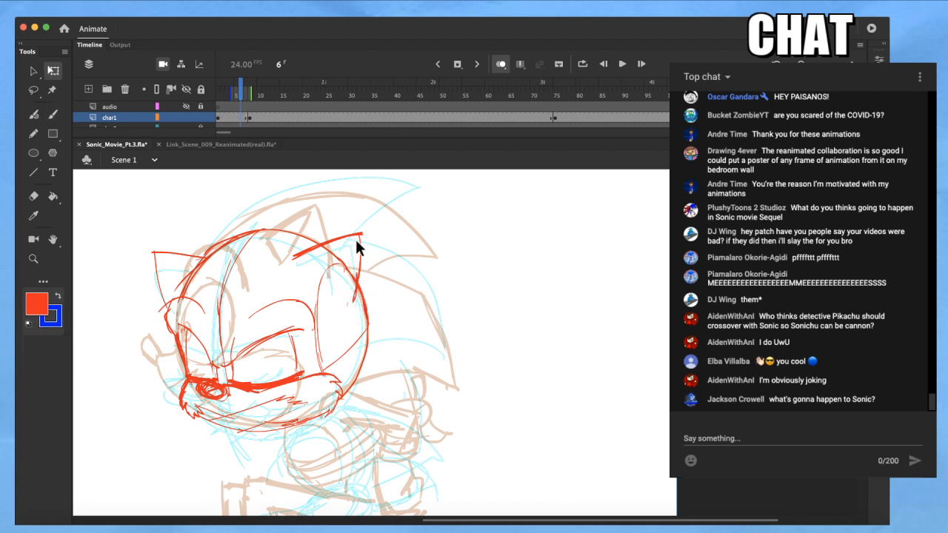
key(b)
drag(353, 287, 361, 337)
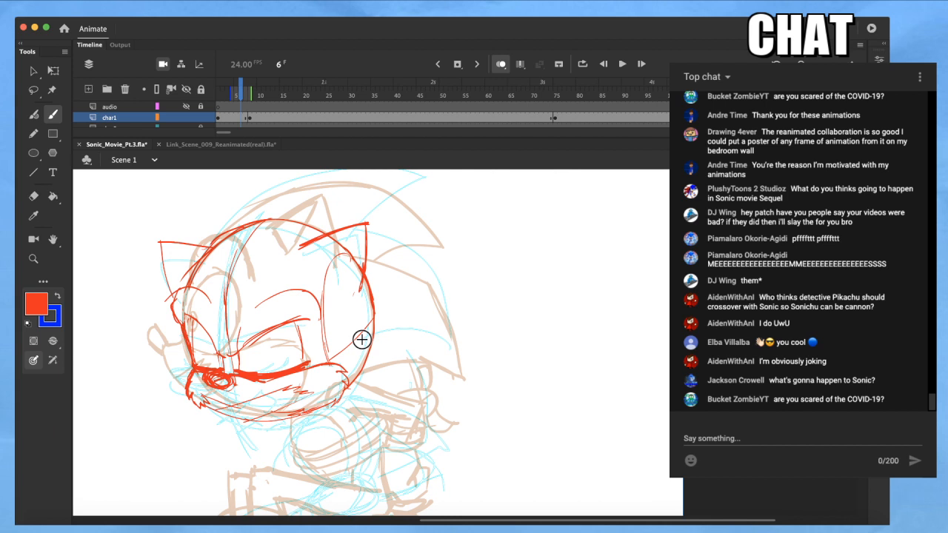
Sketch the top quill sweeping from the forehead over the head to a point behind the near ear, including its underside
drag(360, 333, 400, 393)
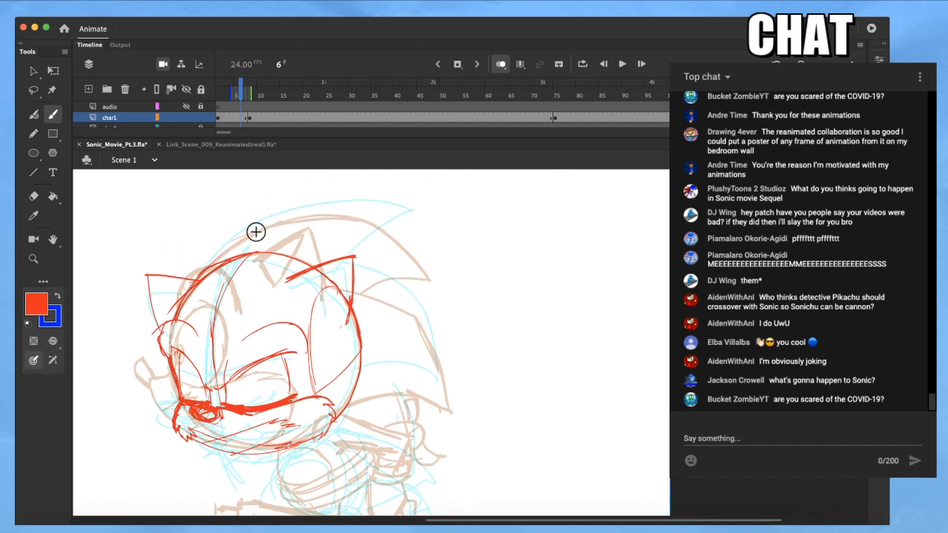
mouse_move(180, 296)
mouse_down()
mouse_move(256, 227)
mouse_move(288, 215)
mouse_up()
drag(206, 267, 335, 212)
drag(333, 212, 304, 228)
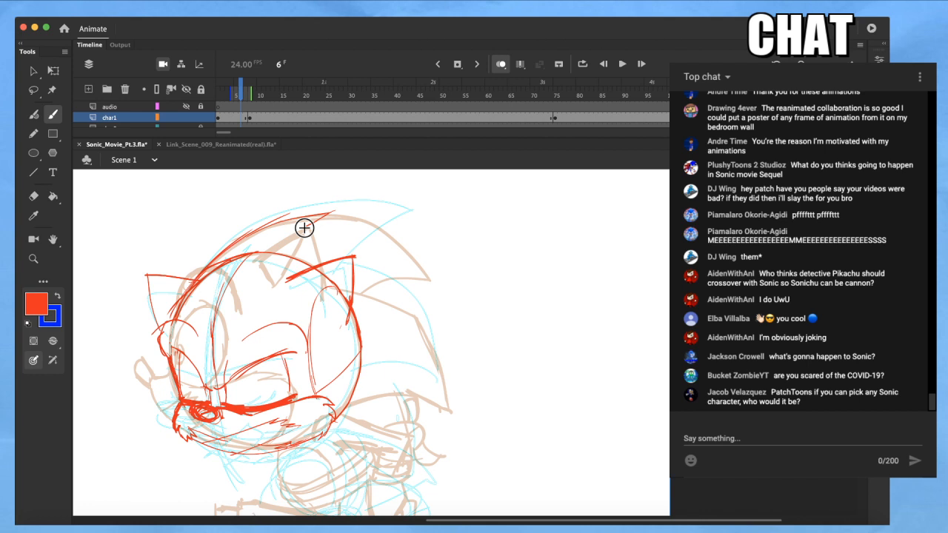
drag(358, 285, 407, 266)
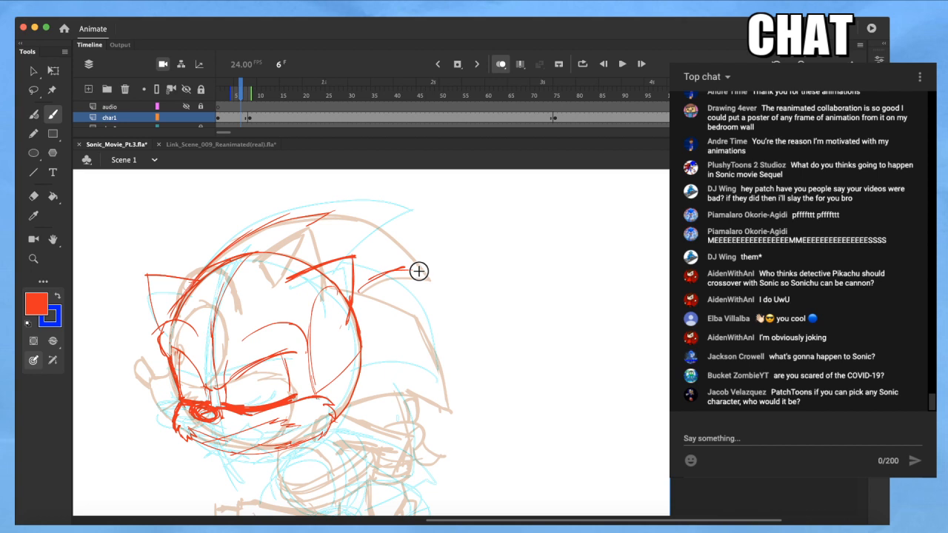
mouse_move(418, 271)
mouse_down()
mouse_move(358, 224)
mouse_move(304, 222)
mouse_up()
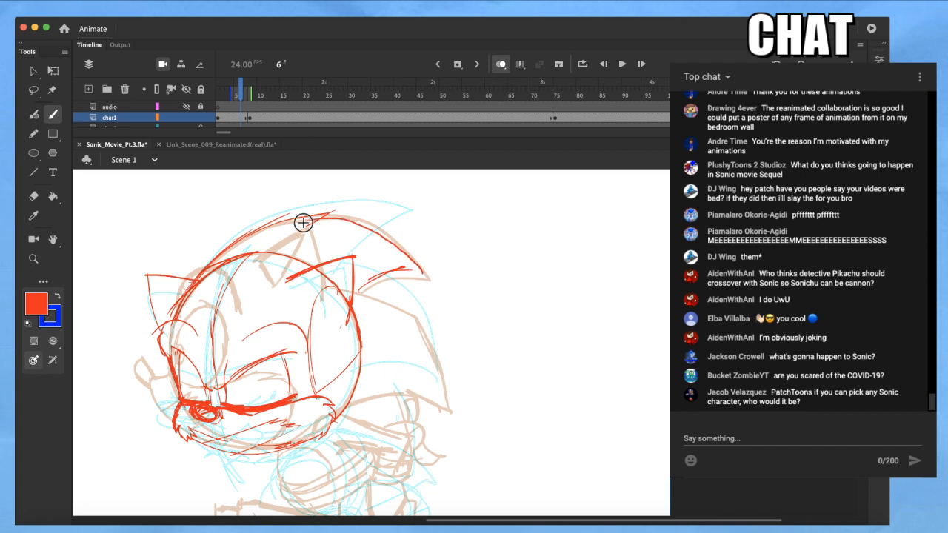
mouse_move(422, 271)
mouse_down()
mouse_move(360, 291)
mouse_move(415, 291)
mouse_up()
Sketch the second quill curving down behind the head to a tip and back to the cheek, erasing stray outer strokes
key(space)
drag(354, 282, 421, 293)
mouse_move(420, 293)
mouse_down()
mouse_move(397, 293)
mouse_move(438, 309)
mouse_move(450, 356)
mouse_up()
drag(431, 305, 451, 359)
drag(432, 299, 453, 374)
mouse_move(360, 388)
mouse_down()
mouse_move(423, 376)
mouse_move(458, 390)
mouse_up()
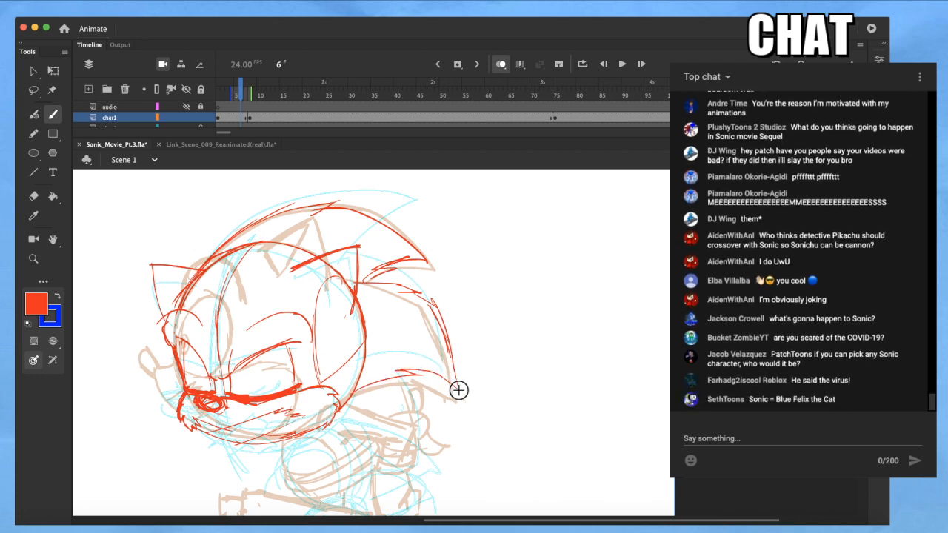
key(e)
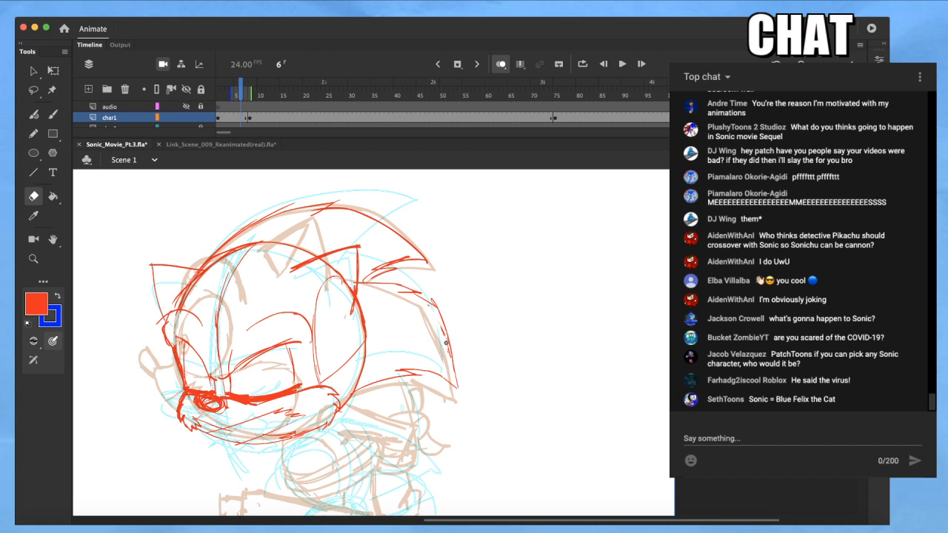
key(b)
drag(450, 380, 452, 361)
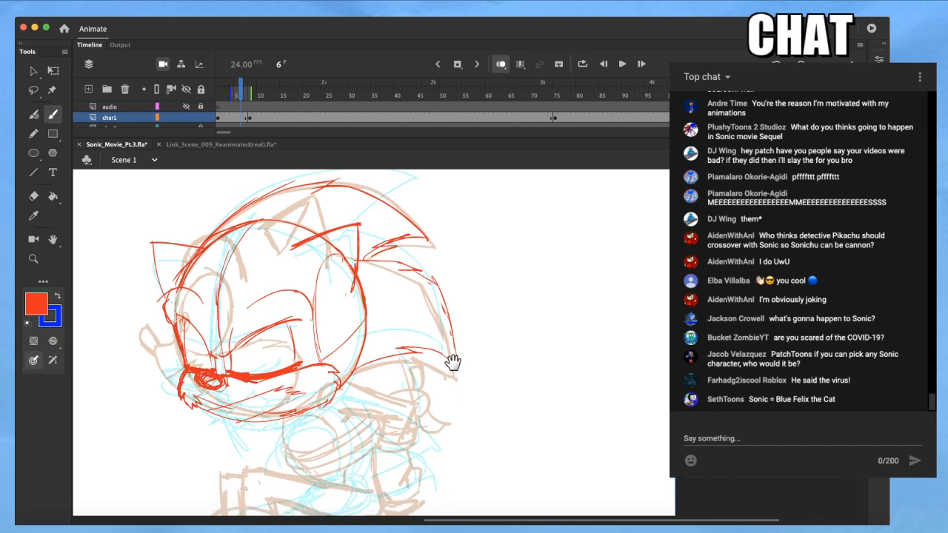
Rotate the whole red head sketch slightly counterclockwise and shift it a little towards Sonic's front
drag(420, 333, 418, 304)
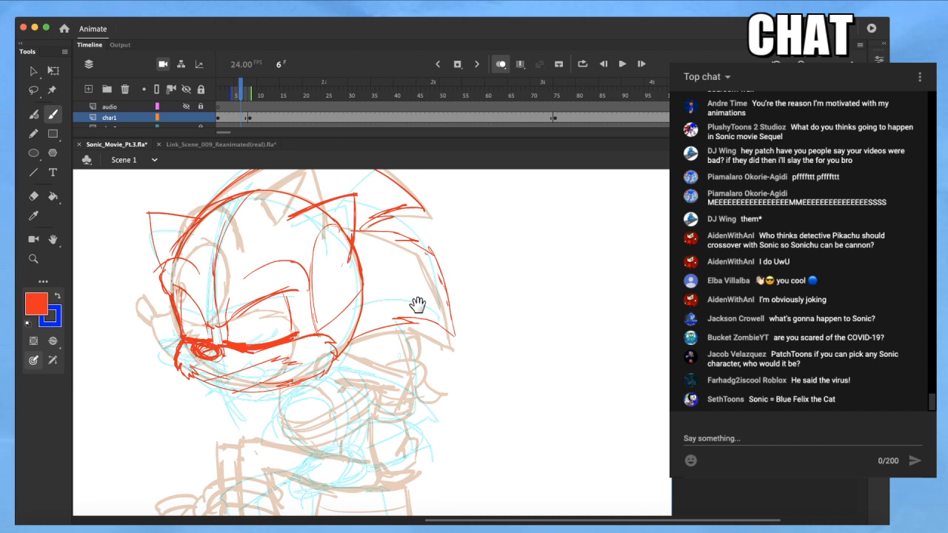
mouse_move(339, 350)
mouse_down()
mouse_move(330, 367)
mouse_move(343, 350)
mouse_up()
drag(387, 372, 403, 404)
key(super+a)
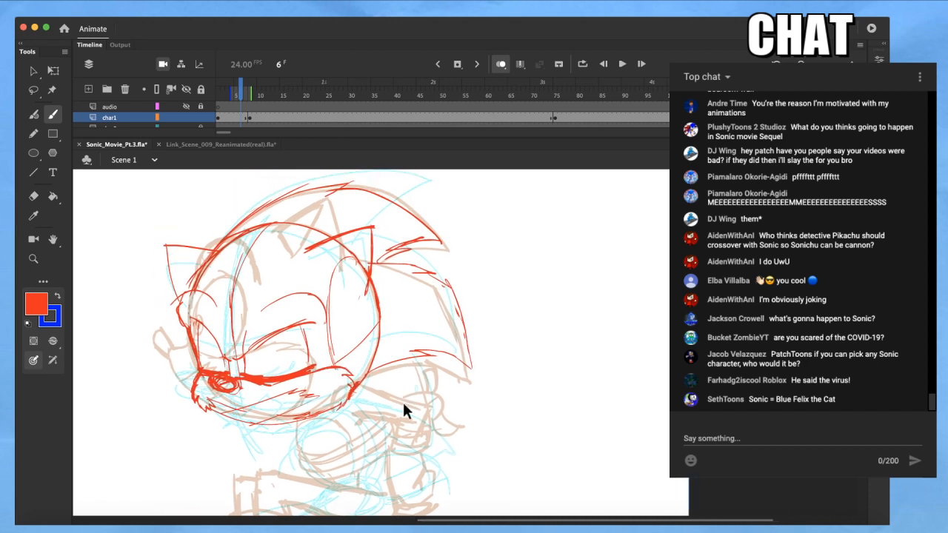
key(q)
drag(480, 191, 470, 173)
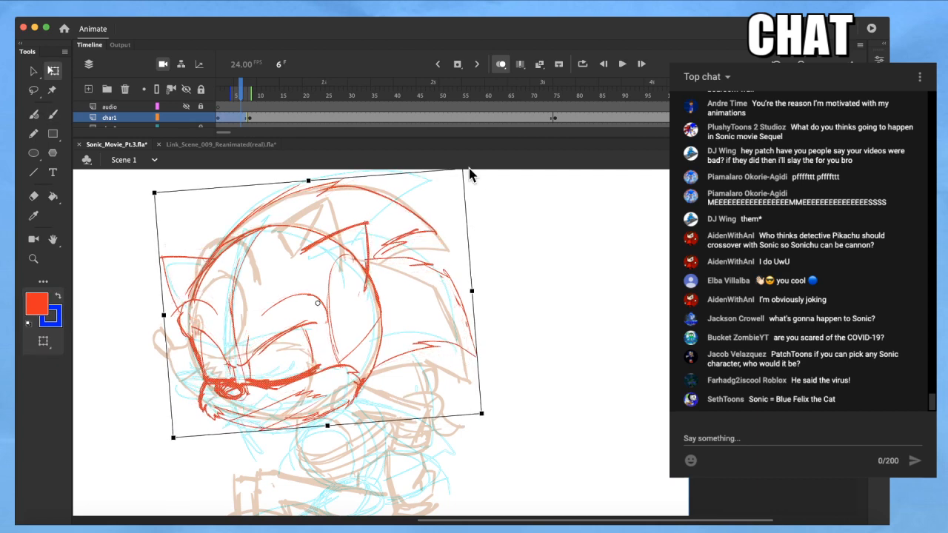
mouse_move(384, 302)
mouse_down()
mouse_move(373, 294)
mouse_move(376, 302)
mouse_up()
key(b)
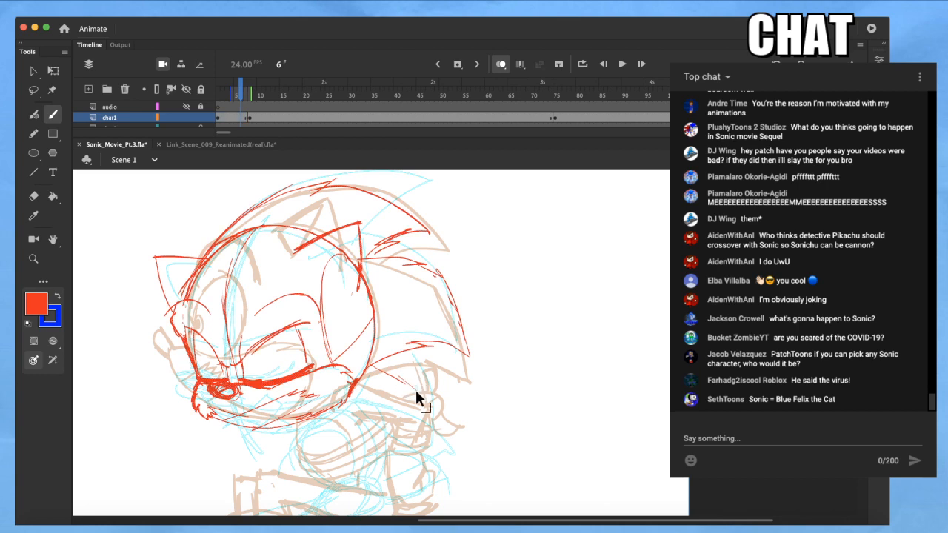
key(super+z)
drag(376, 356, 414, 373)
key(super+z)
key(v)
key(b)
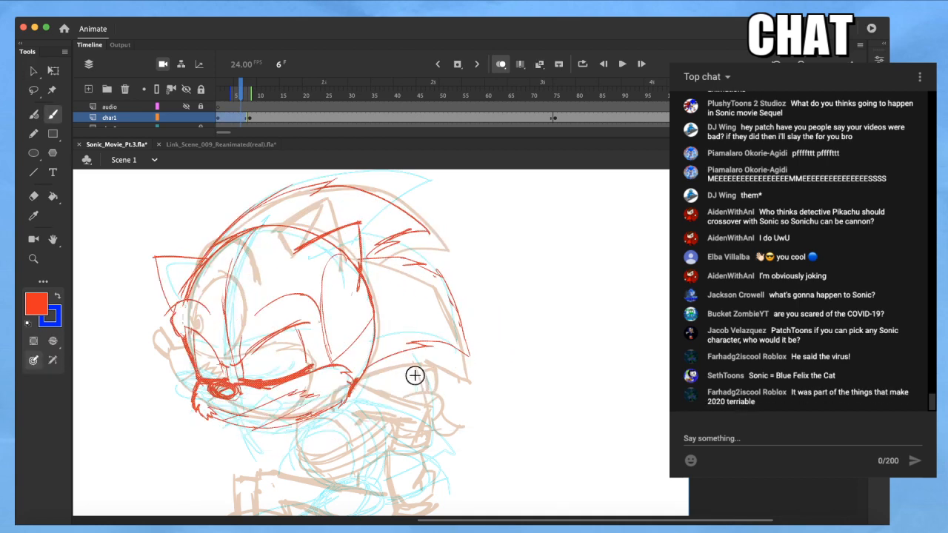
Sketch the near shoulder and arm from behind the cheek to the banded cuff, plus the torso's front and back lines
key(space)
drag(430, 404, 393, 367)
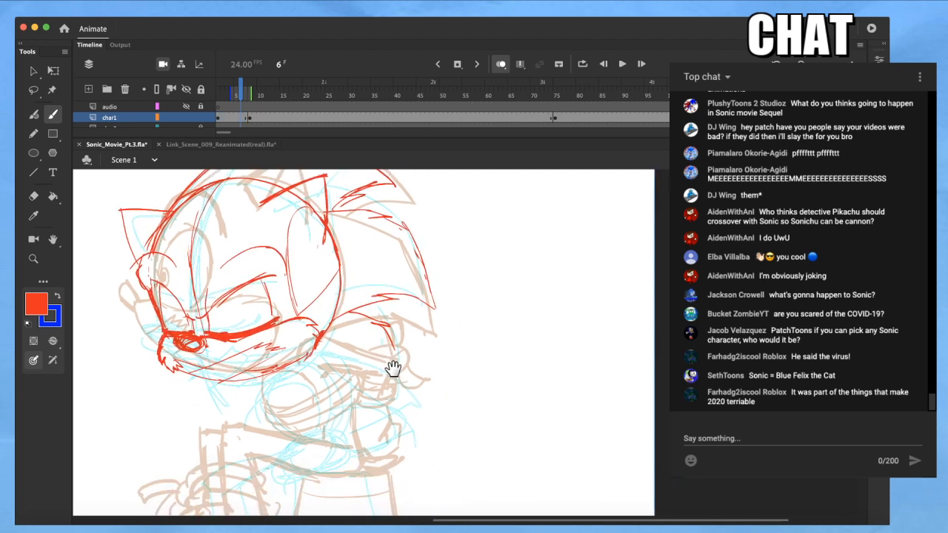
drag(400, 410, 397, 395)
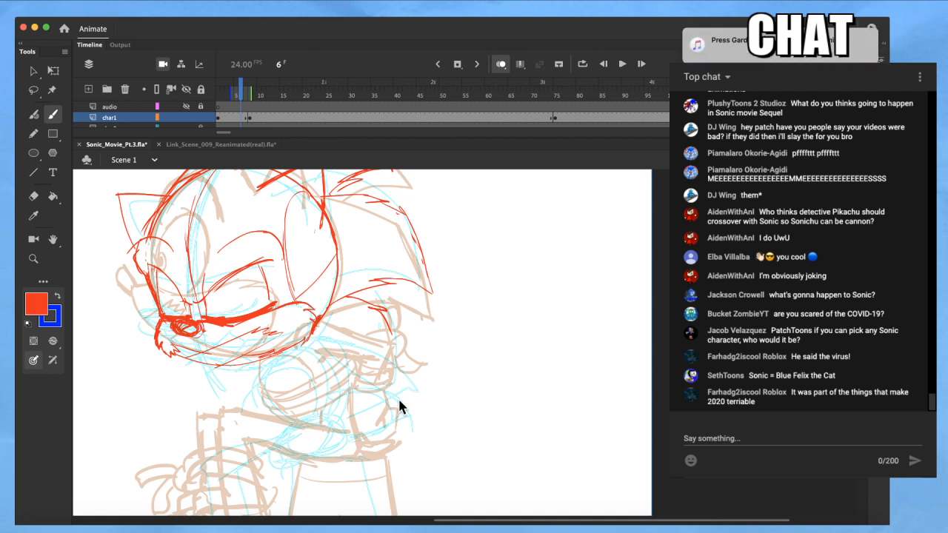
drag(345, 356, 361, 451)
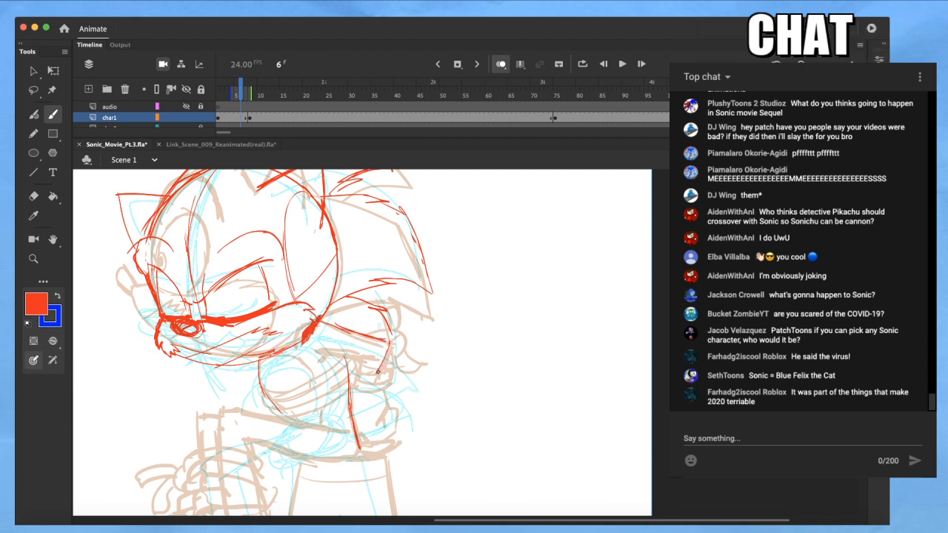
mouse_move(319, 352)
mouse_down()
mouse_move(386, 368)
mouse_move(357, 380)
mouse_move(392, 374)
mouse_move(377, 390)
mouse_move(390, 378)
mouse_up()
key(e)
key(b)
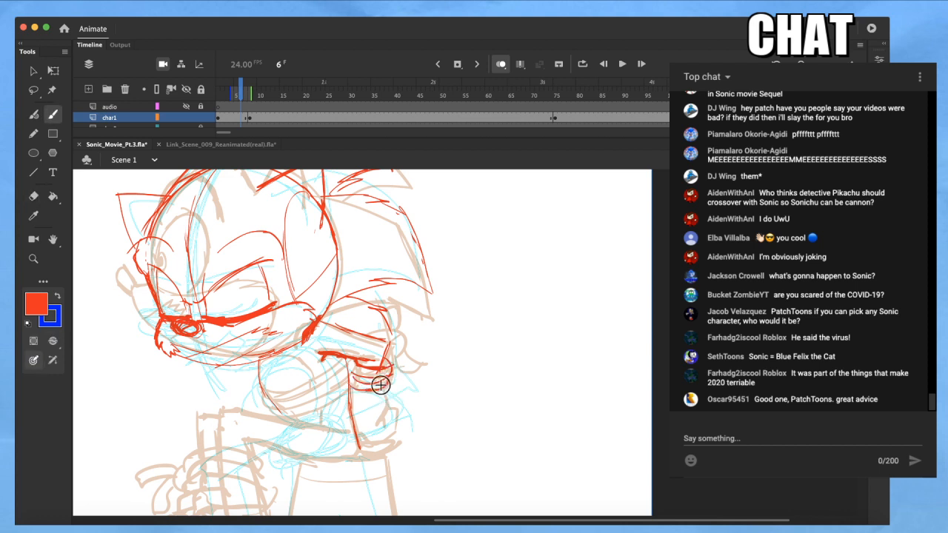
Clean up the back line's lower end at the hip and sketch curved parallel bands wrapping around the torso
key(e)
drag(362, 446, 355, 453)
key(b)
key(space)
mouse_move(376, 420)
mouse_down()
mouse_move(409, 370)
mouse_move(396, 413)
mouse_up()
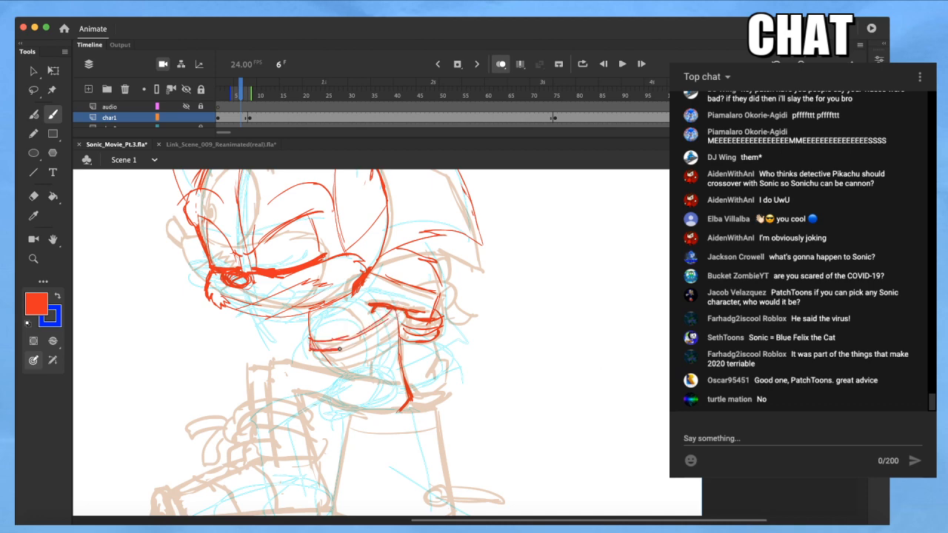
key(e)
key(b)
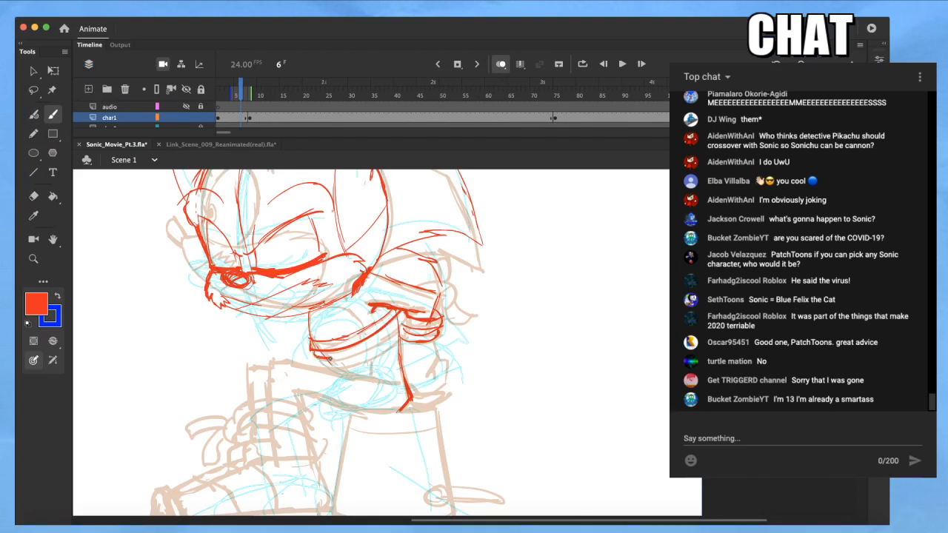
drag(370, 346, 405, 318)
drag(318, 358, 359, 363)
drag(359, 363, 400, 335)
mouse_move(310, 317)
mouse_down()
mouse_move(367, 324)
mouse_move(319, 341)
mouse_up()
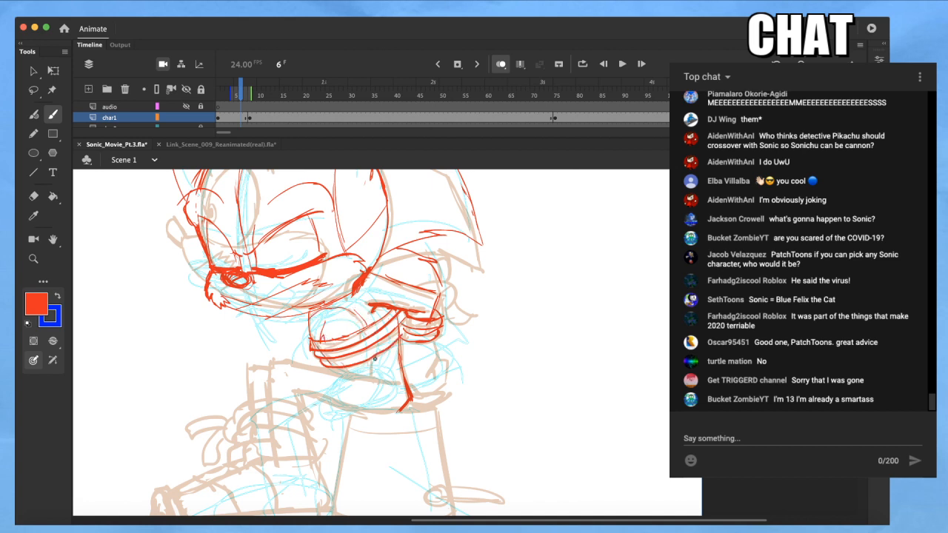
Outline the near thigh from the hip to the bent knee and begin both lower legs, including the far knee beside it
drag(401, 384, 383, 381)
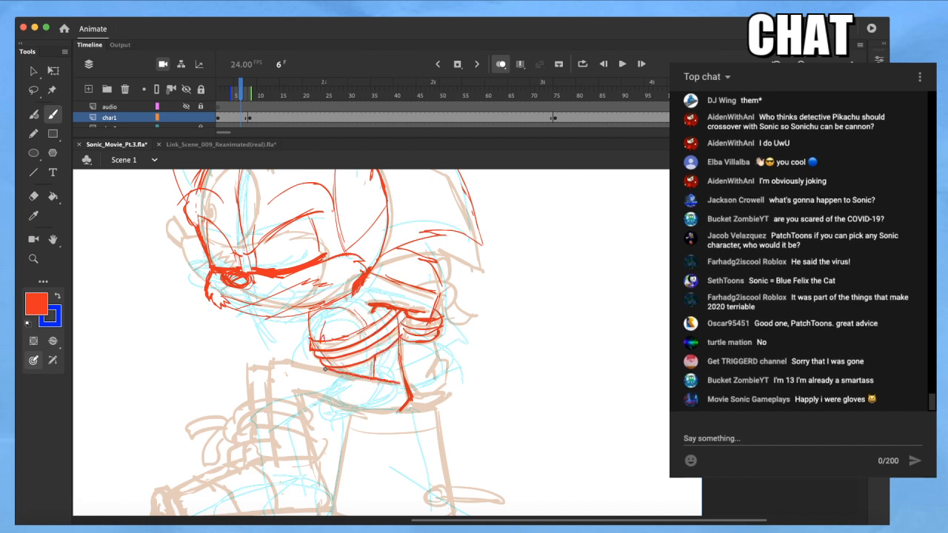
drag(279, 361, 272, 403)
mouse_move(271, 369)
mouse_down()
mouse_move(269, 403)
mouse_move(301, 399)
mouse_up()
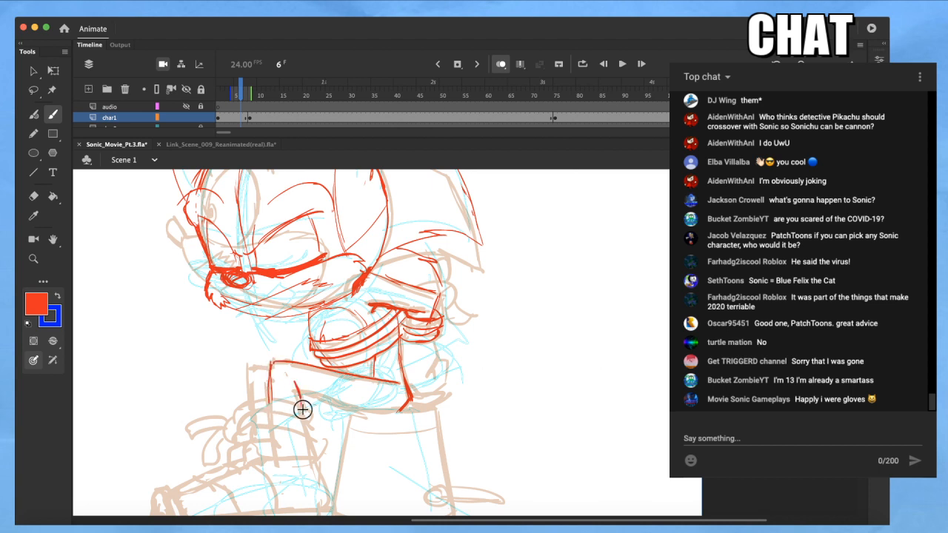
drag(362, 413, 358, 411)
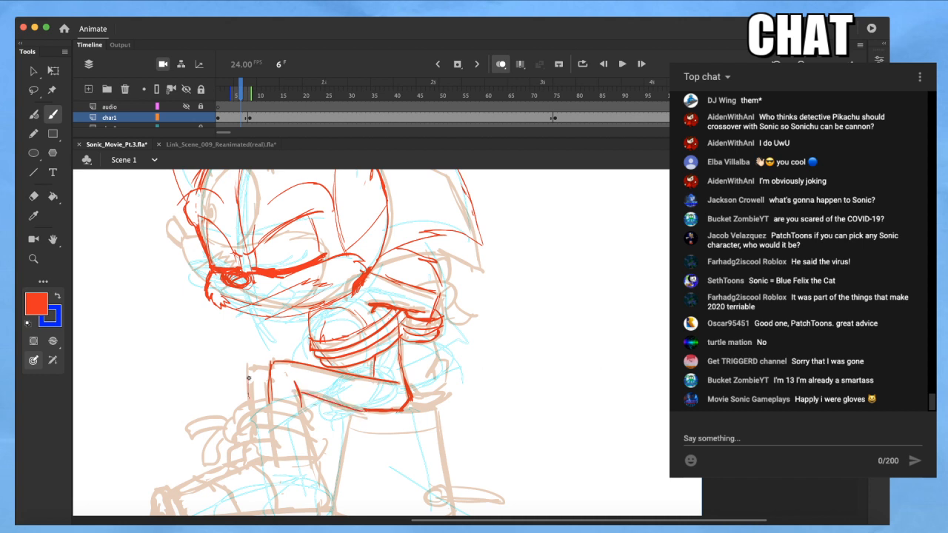
drag(249, 368, 268, 367)
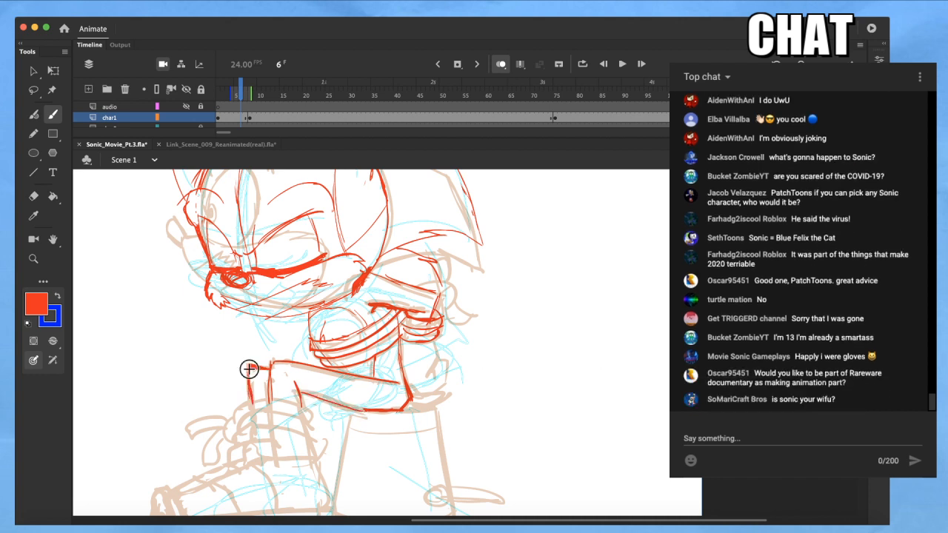
Draw the tapered seat's front side and top edge under the thigh, and add the small pointed wedge behind the hip
scroll(292, 360, down, 3)
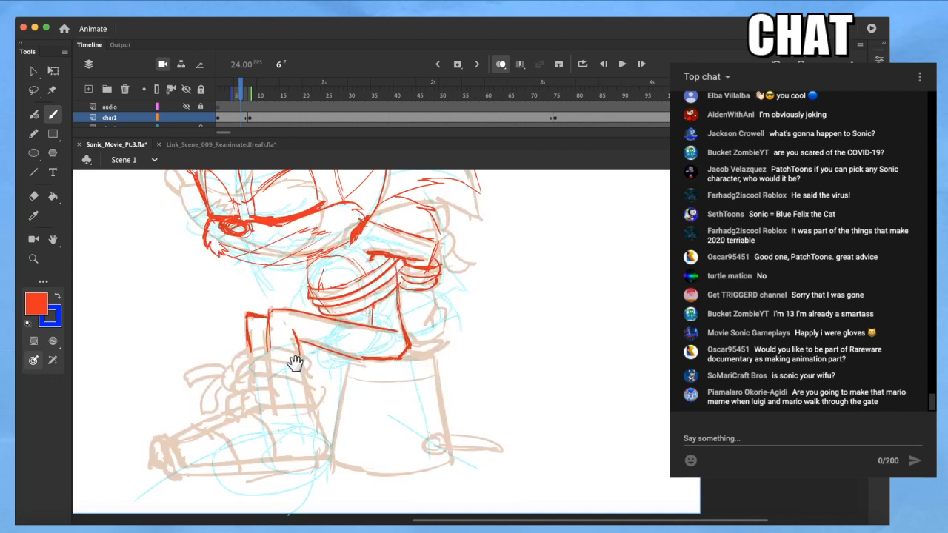
scroll(311, 385, up, 2)
mouse_move(316, 415)
mouse_down()
mouse_move(338, 402)
mouse_move(366, 408)
mouse_up()
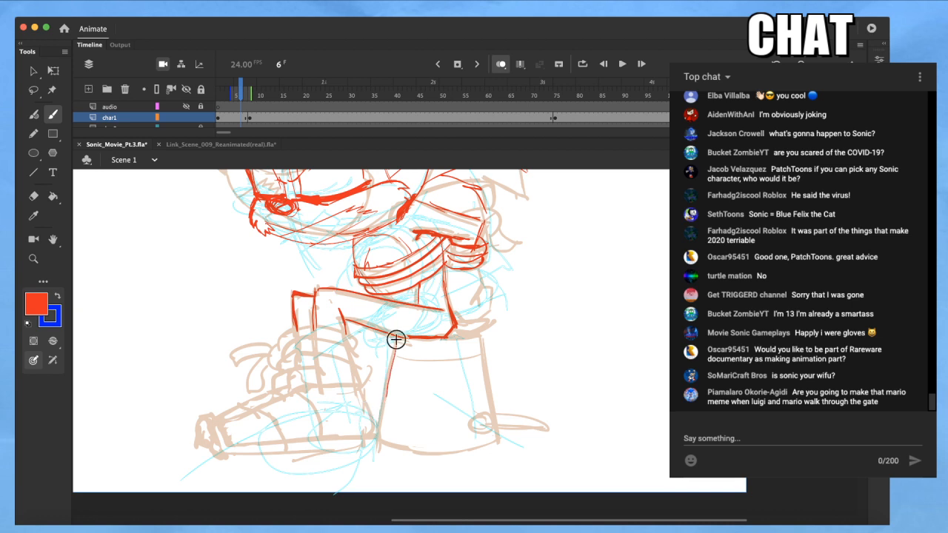
drag(393, 343, 378, 428)
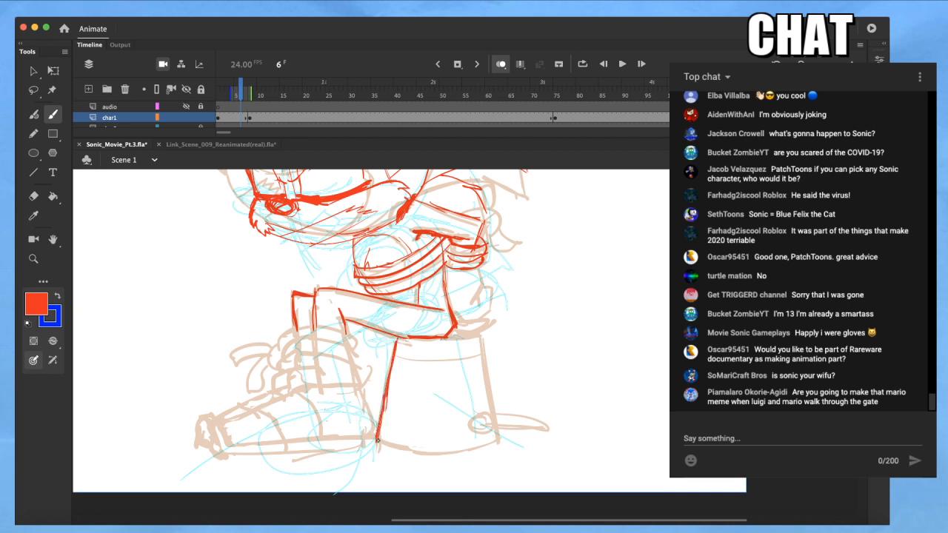
scroll(391, 376, right, 4)
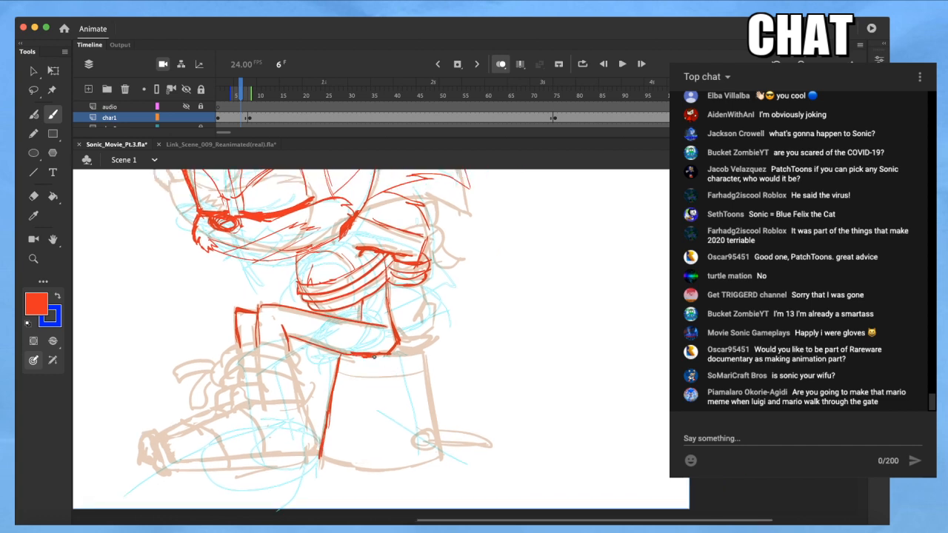
drag(408, 356, 425, 349)
key(super+z)
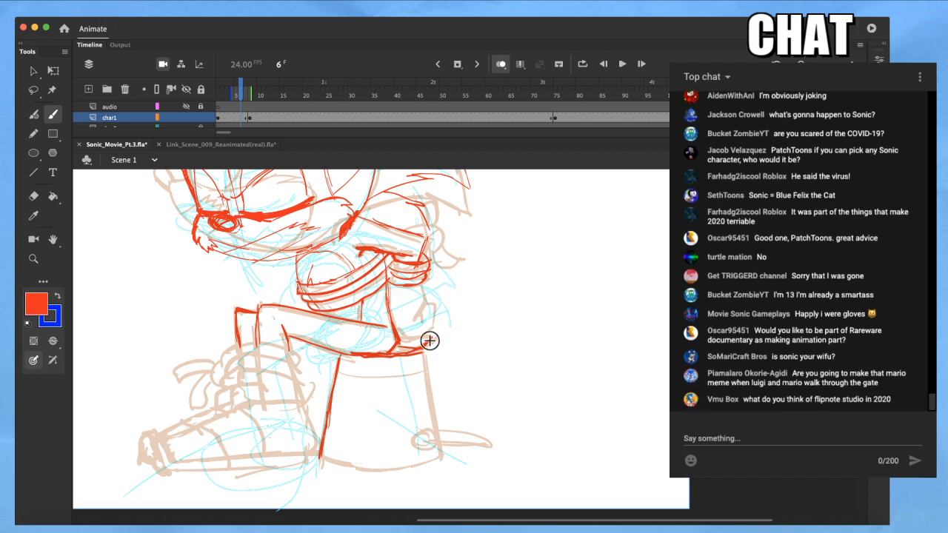
mouse_move(421, 340)
mouse_down()
mouse_move(431, 336)
mouse_move(379, 352)
mouse_move(327, 340)
mouse_up()
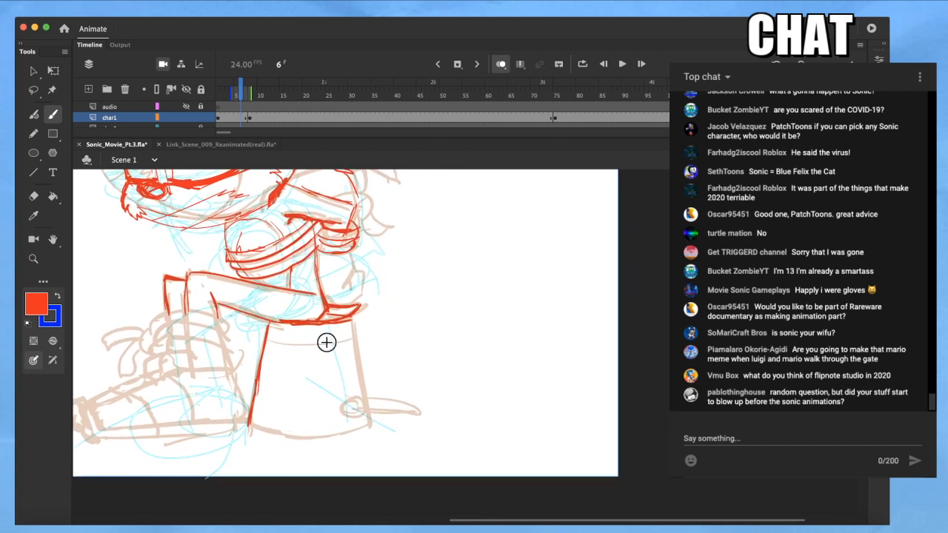
Complete the seat with its back side, curved base and upper band line, and add the round pivot with its slim handle
mouse_move(351, 317)
mouse_down()
mouse_move(371, 425)
mouse_move(395, 380)
mouse_up()
mouse_move(268, 383)
mouse_down()
mouse_move(315, 394)
mouse_move(391, 380)
mouse_up()
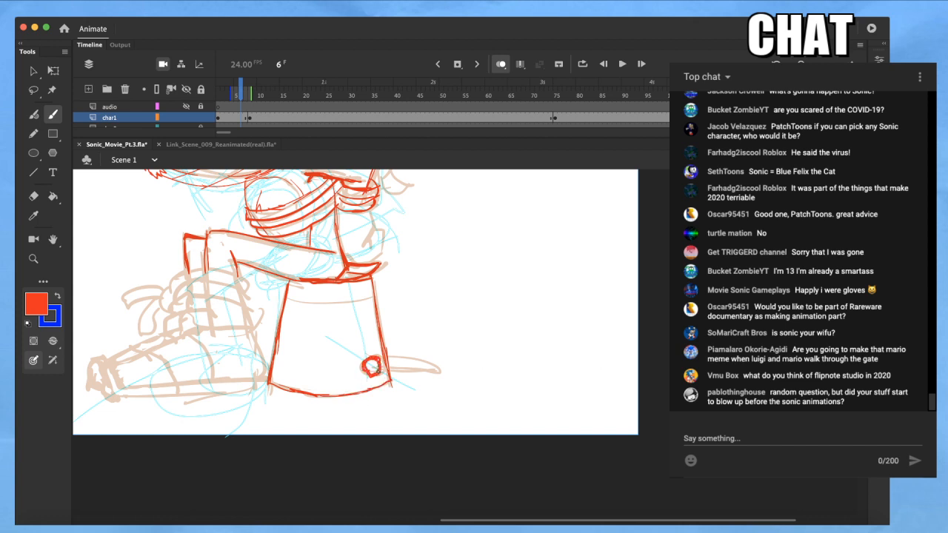
drag(373, 365, 400, 368)
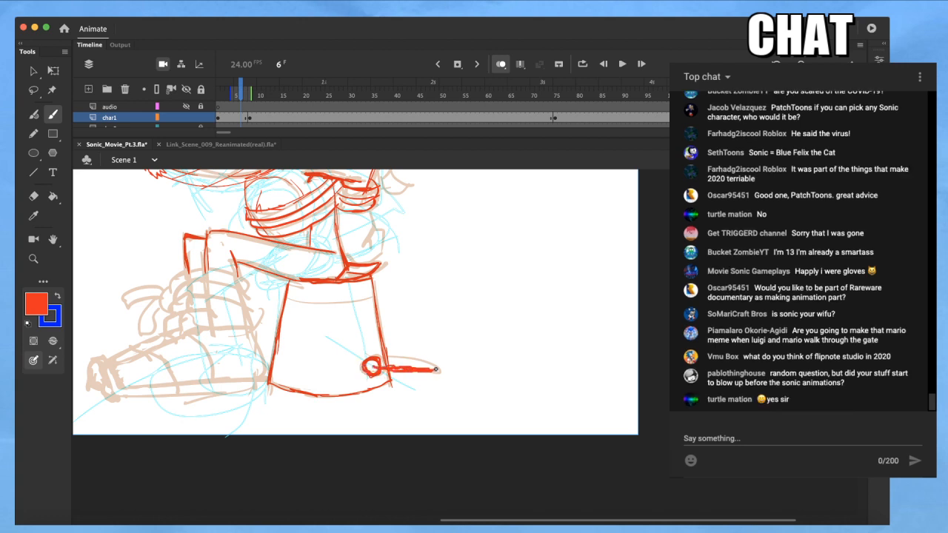
drag(400, 357, 385, 359)
mouse_move(287, 298)
mouse_down()
mouse_move(362, 300)
mouse_move(362, 357)
mouse_up()
Sketch the near hand hanging below the banded cuff, with its fingers behind the hip at the seat's top
key(space)
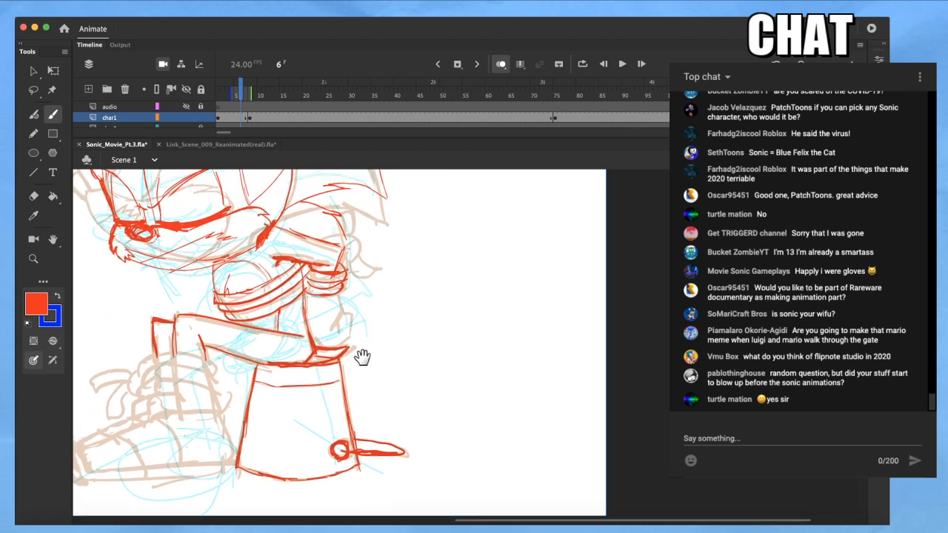
mouse_move(342, 310)
mouse_down()
mouse_move(339, 329)
mouse_move(321, 344)
mouse_move(337, 345)
mouse_move(370, 434)
mouse_move(435, 430)
mouse_move(472, 348)
mouse_move(494, 328)
mouse_up()
key(space)
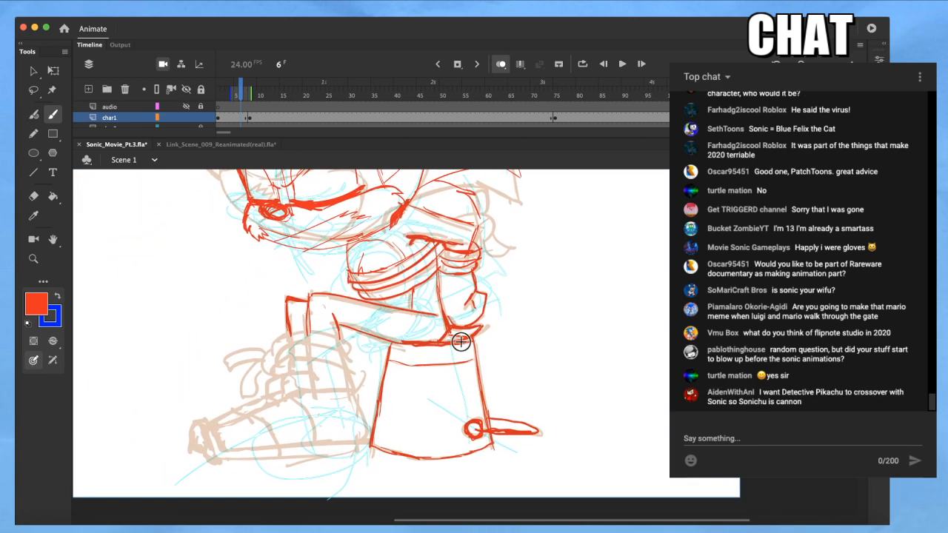
Sketch the stacked curved wraps around the near ankle, from the top of the shoe up towards the shin
scroll(291, 387, up, 4)
key(space)
mouse_move(381, 381)
mouse_down()
mouse_move(390, 371)
mouse_move(452, 389)
mouse_move(461, 362)
mouse_up()
mouse_move(376, 382)
mouse_down()
mouse_move(357, 387)
mouse_move(448, 378)
mouse_move(427, 336)
mouse_up()
mouse_move(363, 351)
mouse_down()
mouse_move(379, 330)
mouse_move(422, 353)
mouse_up()
mouse_move(365, 354)
mouse_down()
mouse_move(326, 371)
mouse_move(328, 387)
mouse_up()
mouse_move(334, 354)
mouse_down()
mouse_move(357, 334)
mouse_move(443, 338)
mouse_move(449, 327)
mouse_up()
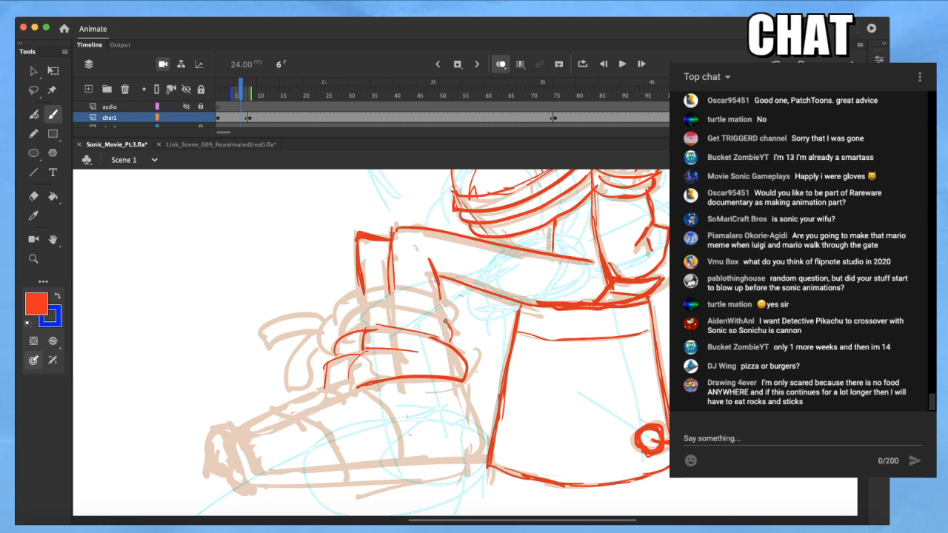
Close the topmost ankle wrap and draw the knot with two loose ribbon ends at the front of the ankle
mouse_move(386, 308)
mouse_down()
mouse_move(345, 324)
mouse_move(340, 341)
mouse_move(356, 295)
mouse_move(402, 288)
mouse_move(456, 314)
mouse_move(389, 287)
mouse_move(342, 303)
mouse_move(325, 357)
mouse_move(300, 315)
mouse_move(269, 324)
mouse_move(311, 332)
mouse_move(287, 360)
mouse_move(330, 346)
mouse_up()
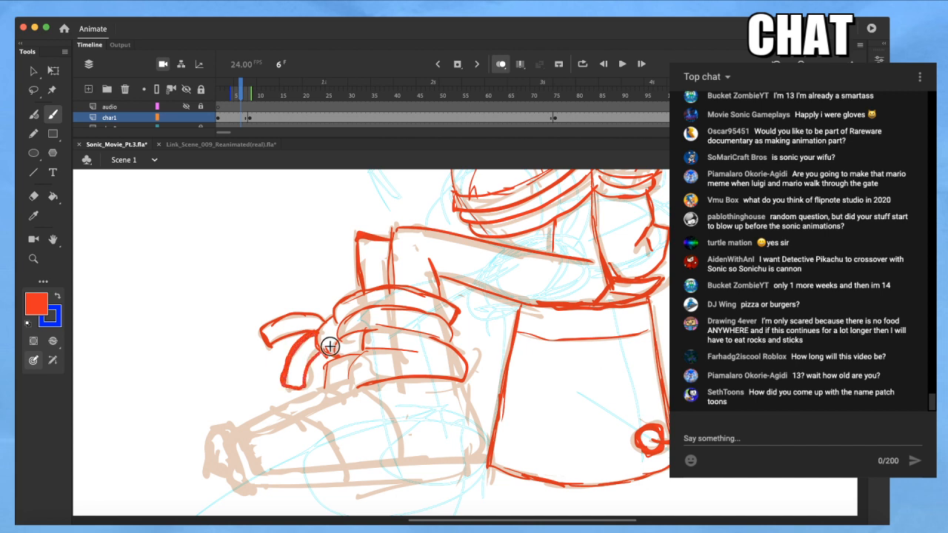
key(e)
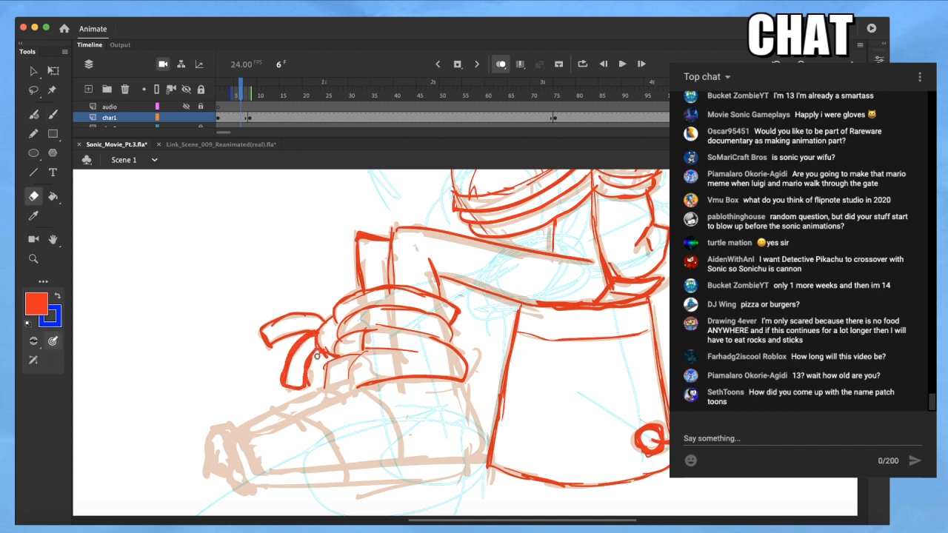
key(b)
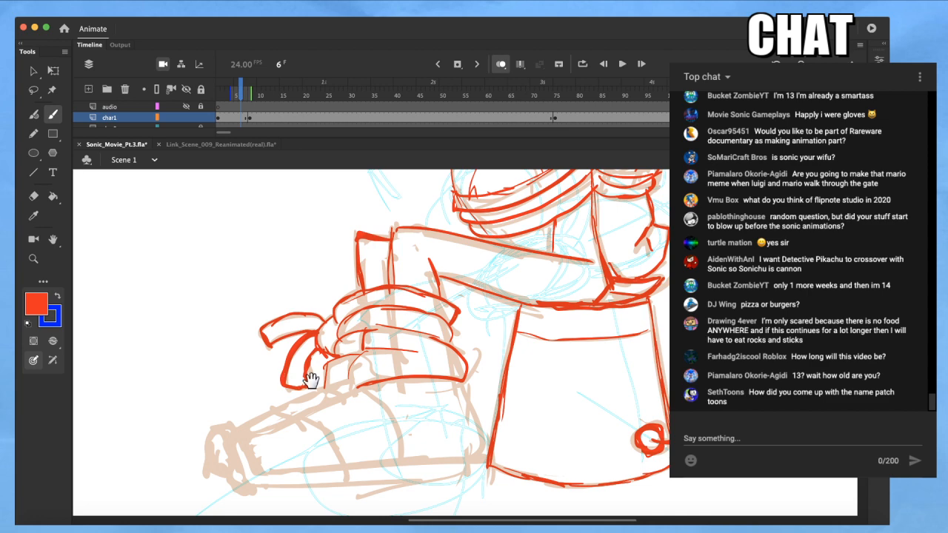
Redraw the curved outline behind the near shoulder farther out, ending in a point beside the cuff, and erase the old inner line
drag(311, 380, 290, 370)
drag(377, 355, 360, 400)
alt+super+click(423, 432)
drag(530, 325, 459, 352)
key(q)
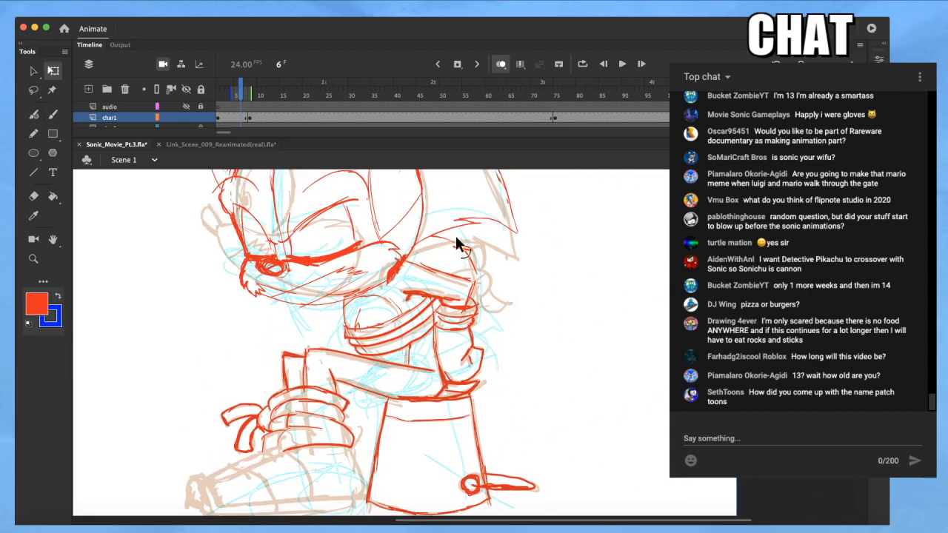
super+click(467, 239)
drag(474, 265, 457, 318)
key(b)
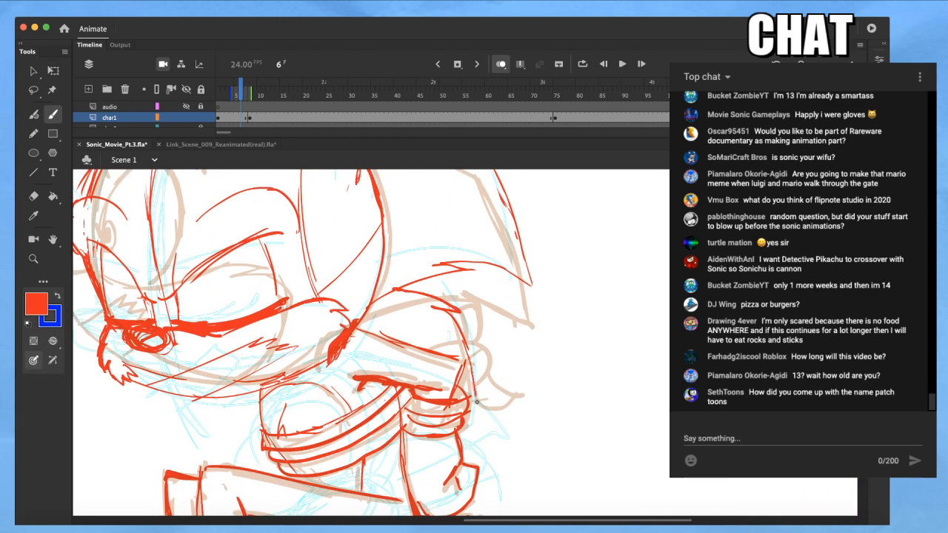
drag(423, 385, 446, 387)
drag(450, 314, 478, 360)
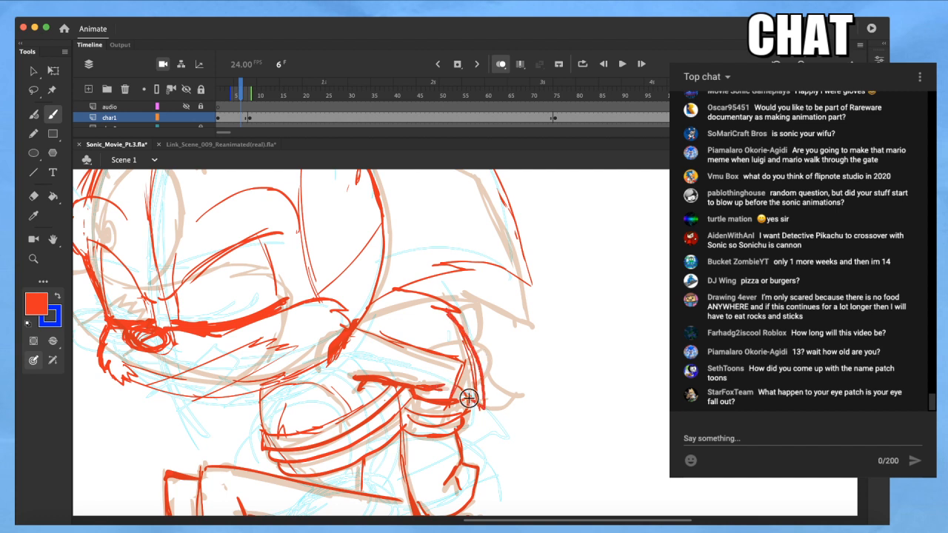
key(e)
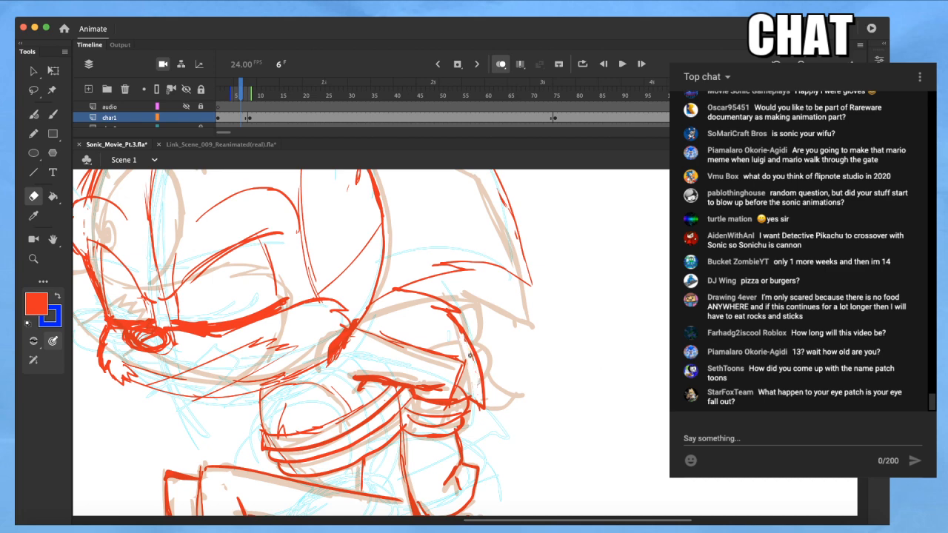
key(b)
Outline the shoe's upper, sloping from the ankle wraps forward to the toe and curving down behind to the heel
scroll(476, 381, down, 5)
mouse_move(291, 275)
mouse_down()
mouse_move(296, 338)
mouse_move(312, 346)
mouse_up()
key(space)
mouse_move(375, 339)
mouse_down()
mouse_move(397, 284)
mouse_move(445, 236)
mouse_up()
drag(396, 364, 449, 339)
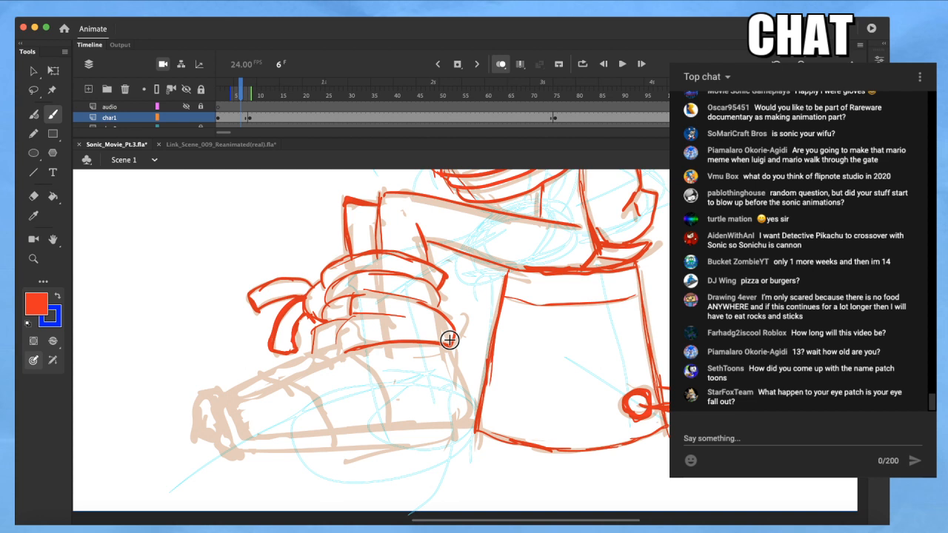
drag(248, 395, 356, 348)
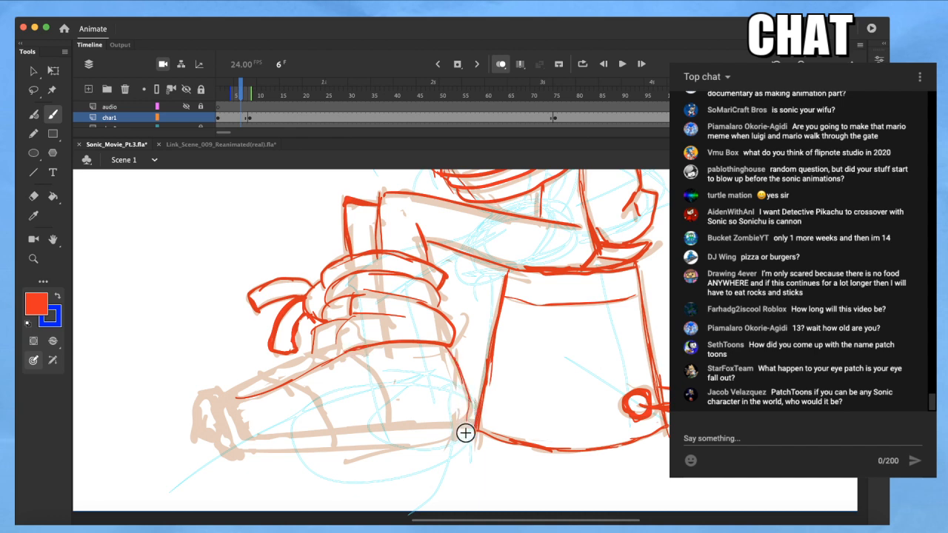
Draw the narrow slanted strip at the shoe's front and two long sole lines running from it back to the heel
mouse_move(246, 438)
mouse_down()
mouse_move(218, 399)
mouse_move(233, 440)
mouse_up()
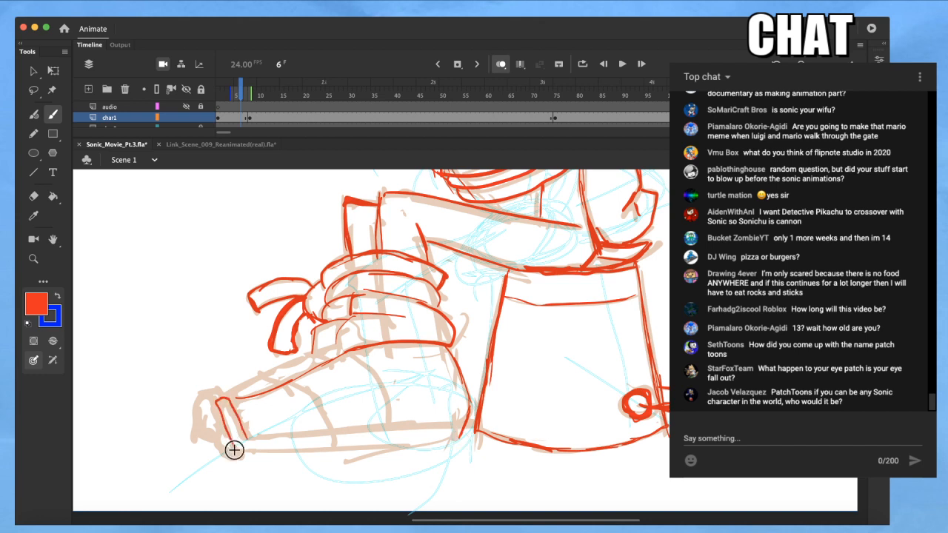
drag(234, 449, 462, 439)
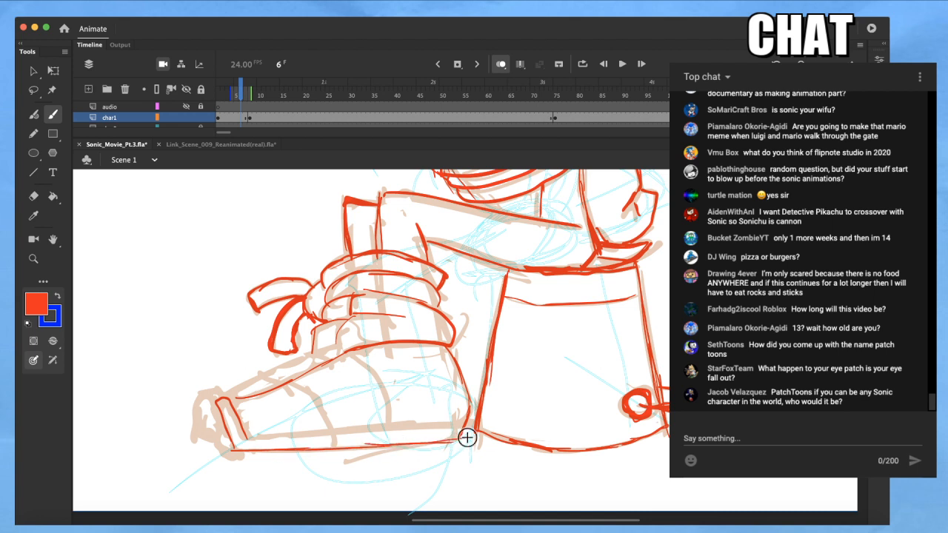
drag(247, 438, 466, 423)
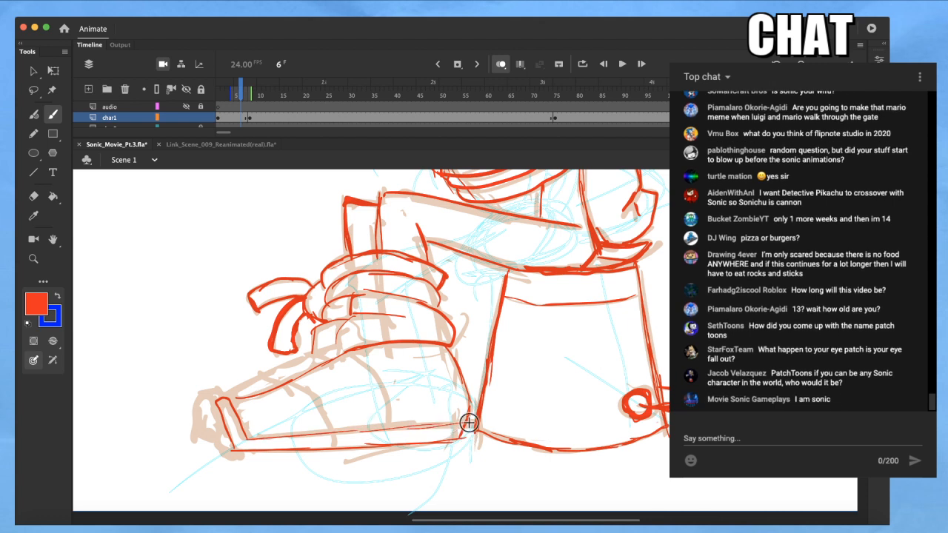
Finish the shoe in red with a firmer top edge, a blunt toe tip in front and two curved bands across the upper
drag(222, 395, 327, 344)
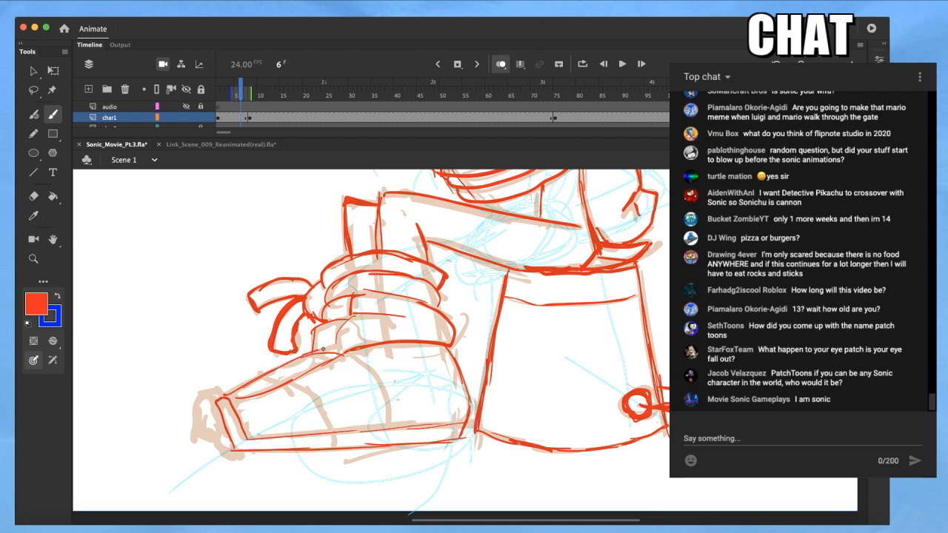
drag(314, 353, 329, 361)
drag(263, 374, 282, 383)
mouse_move(224, 397)
mouse_down()
mouse_move(203, 390)
mouse_move(217, 404)
mouse_move(196, 419)
mouse_move(231, 447)
mouse_up()
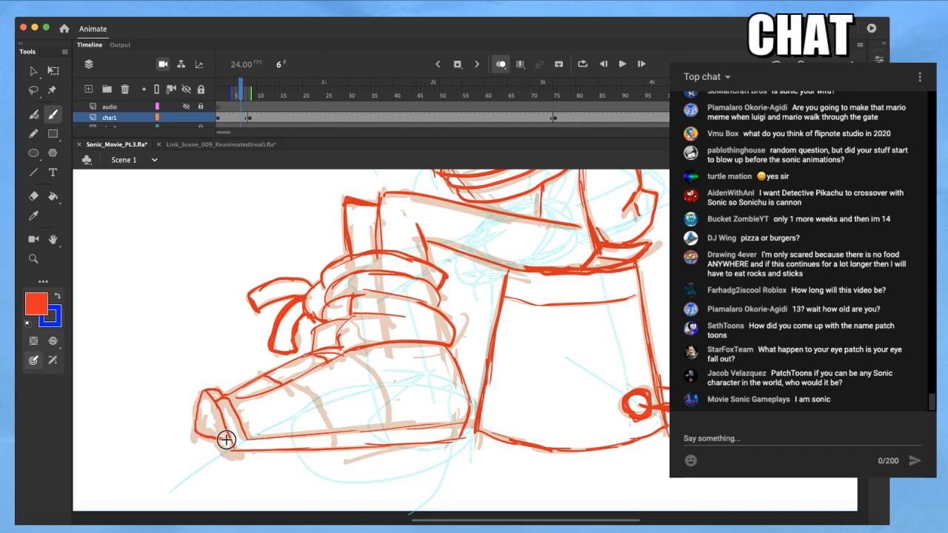
drag(216, 406, 224, 441)
key(e)
key(b)
drag(330, 429, 308, 392)
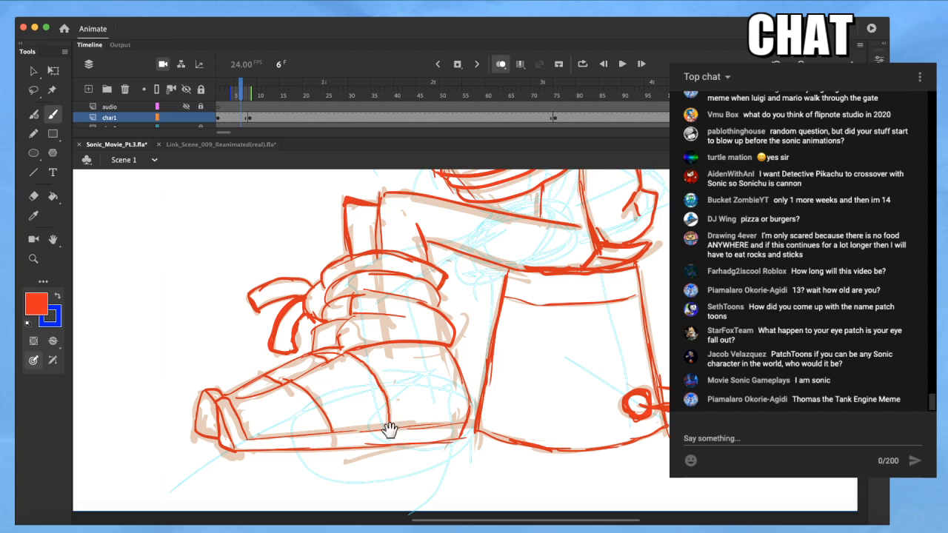
Draw the small looped shapes and the pointed loose end behind the near arm's cuff, following the faint old pose
scroll(387, 430, up, 5)
scroll(388, 429, right, 4)
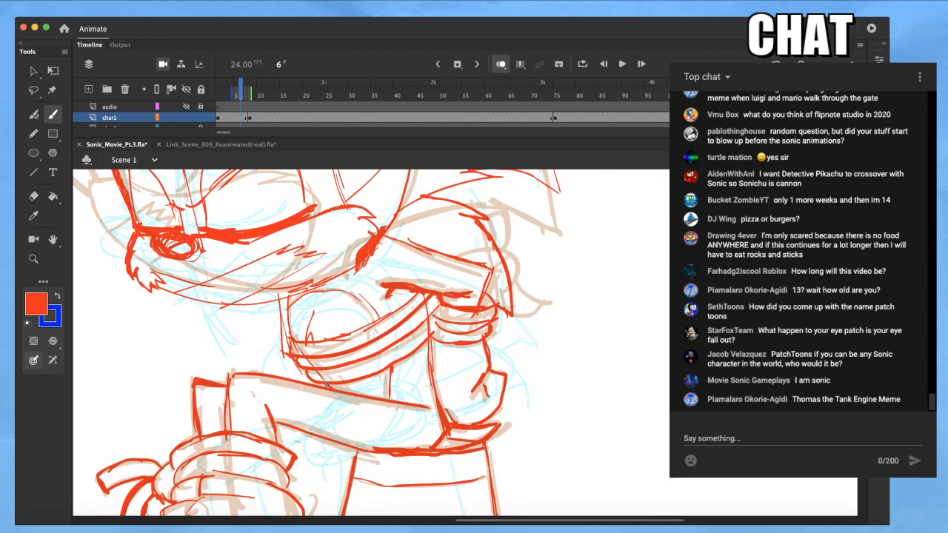
scroll(506, 362, up, 5)
scroll(506, 362, right, 1)
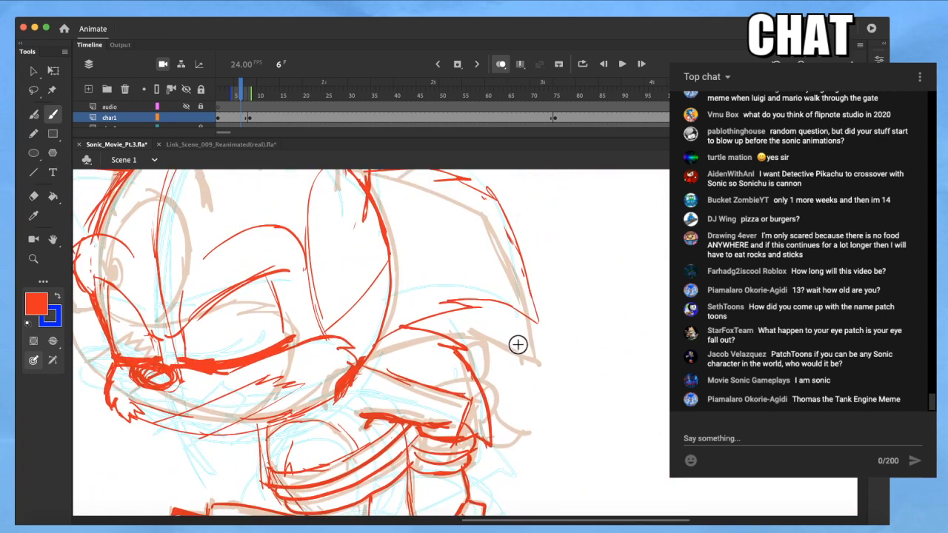
mouse_move(467, 347)
mouse_down()
mouse_move(489, 350)
mouse_move(480, 381)
mouse_move(472, 370)
mouse_move(521, 431)
mouse_move(491, 445)
mouse_up()
scroll(517, 370, up, 2)
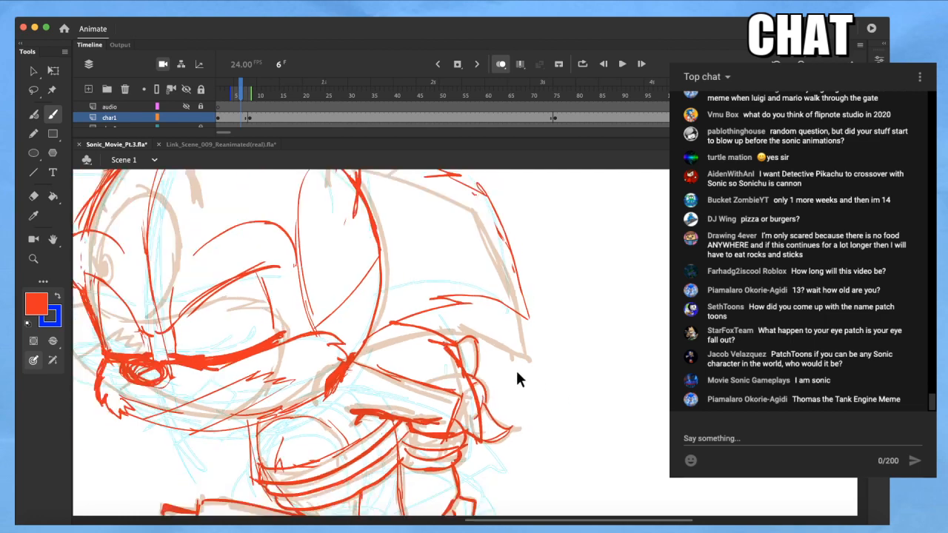
Examine the rough seated pose as a whole, from the head and quills down to the seat and shoe
scroll(517, 370, down, 5)
drag(471, 376, 508, 369)
drag(493, 406, 495, 389)
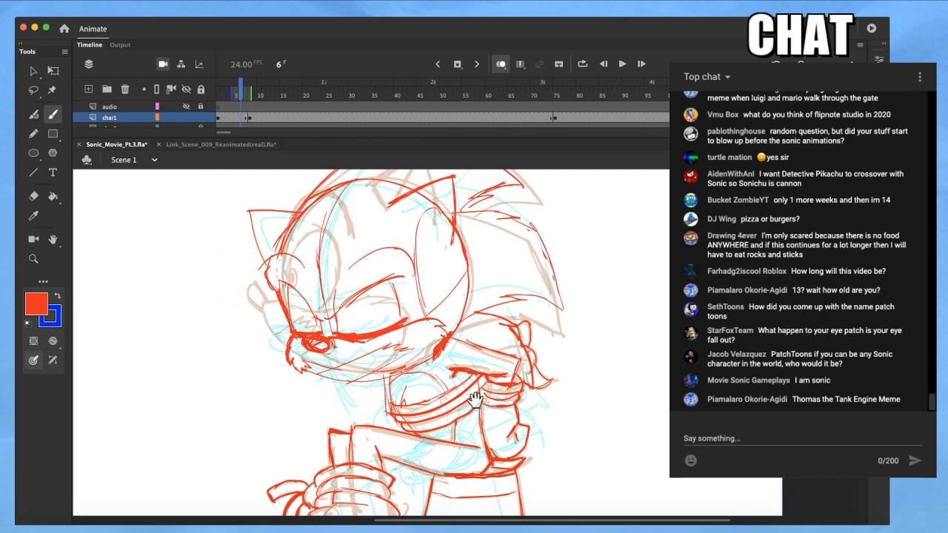
mouse_move(491, 434)
mouse_down()
mouse_move(482, 424)
mouse_move(440, 441)
mouse_up()
scroll(439, 441, up, 3)
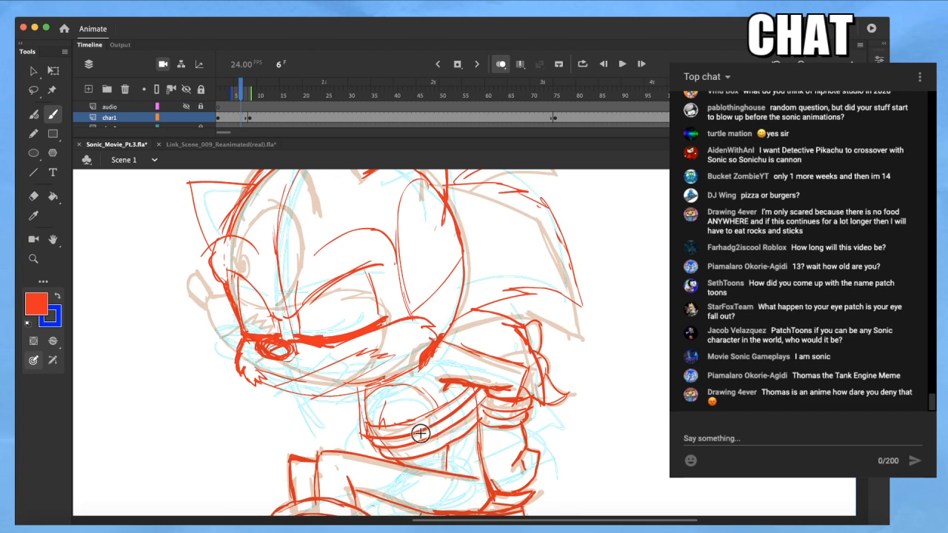
drag(450, 422, 420, 414)
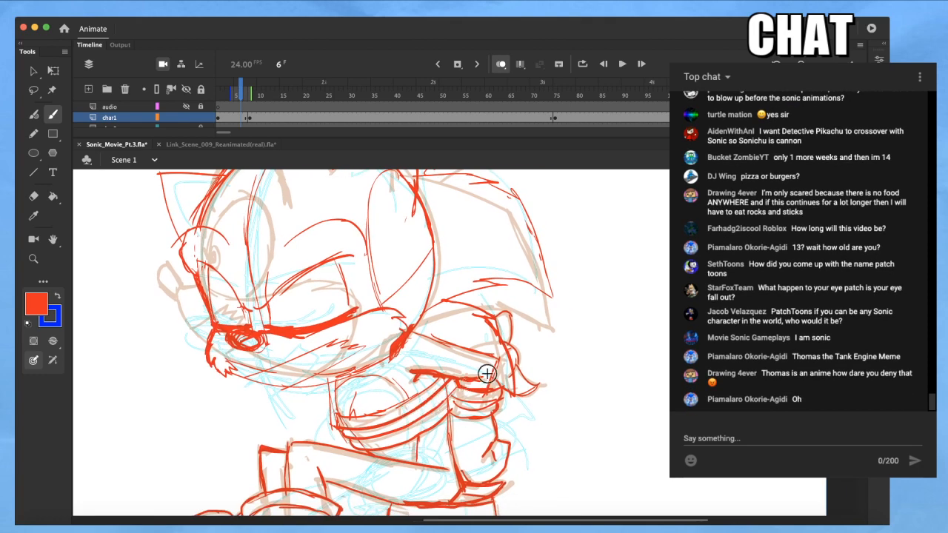
scroll(485, 373, down, 3)
scroll(503, 381, down, 3)
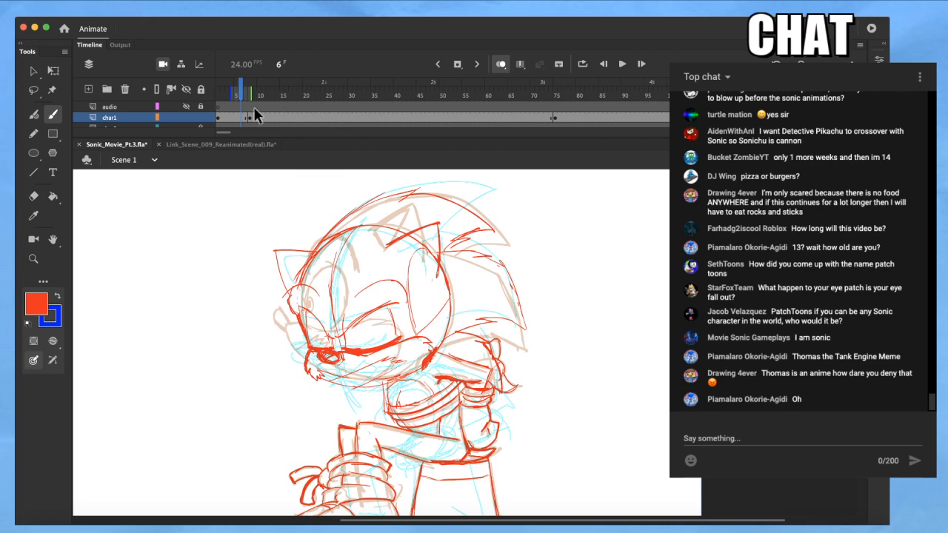
Replace the old pose starting at frame 8 of char1 with the new drawing, so it holds until the next keyframe
click(250, 118)
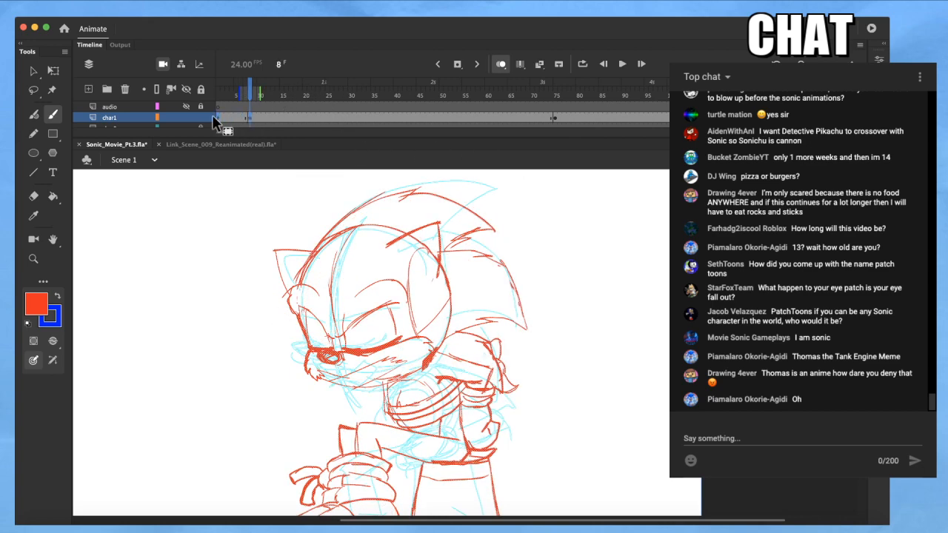
drag(213, 117, 217, 117)
scroll(406, 290, down, 4)
mouse_move(413, 311)
mouse_down()
mouse_move(440, 314)
mouse_move(442, 330)
mouse_up()
Check the following shots in Scene 1, look inside the sonic_bucket_hop_anim symbol and return to the scene
key(q)
drag(518, 96, 554, 99)
key(Return)
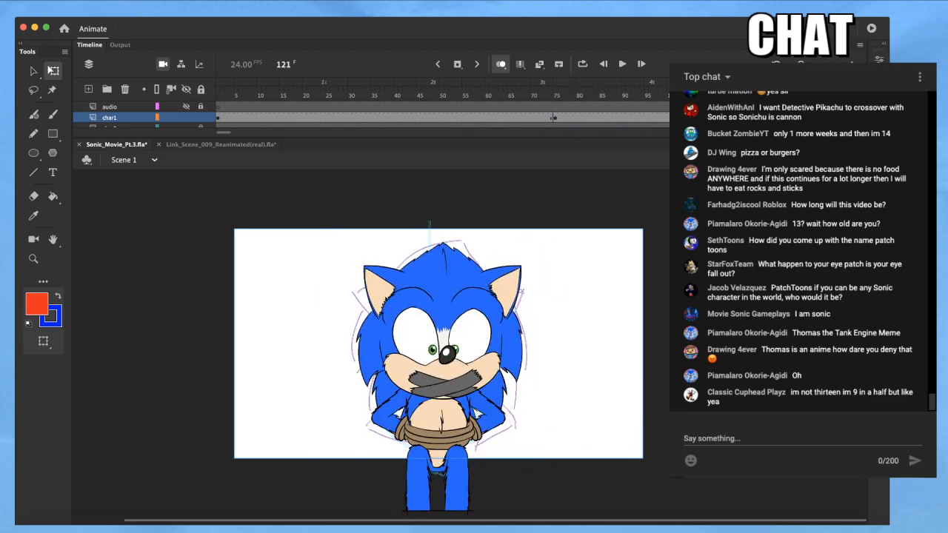
drag(865, 96, 726, 96)
double_click(529, 302)
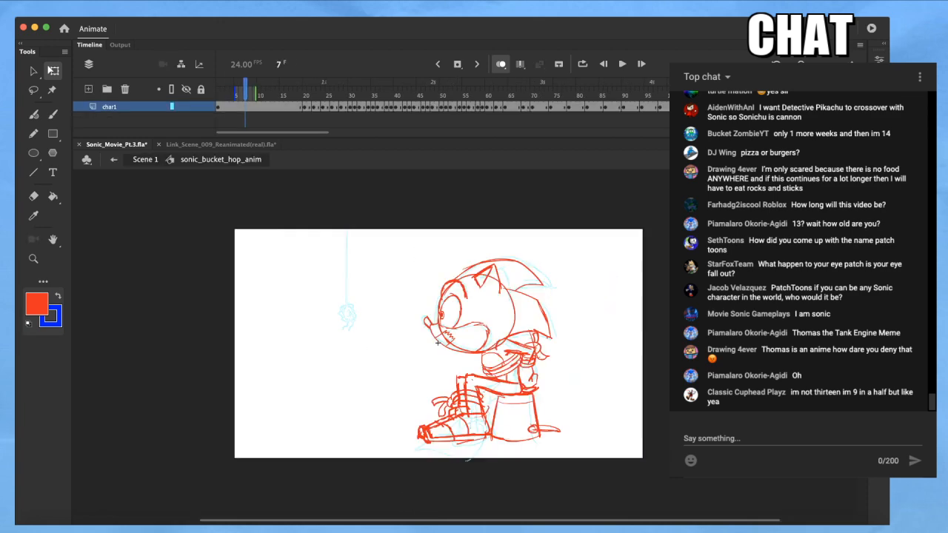
click(134, 160)
Scrub Scene 1 to frame 199, open the sonic_bucket_hop_anim symbol there and turn off onion skinning
click(264, 95)
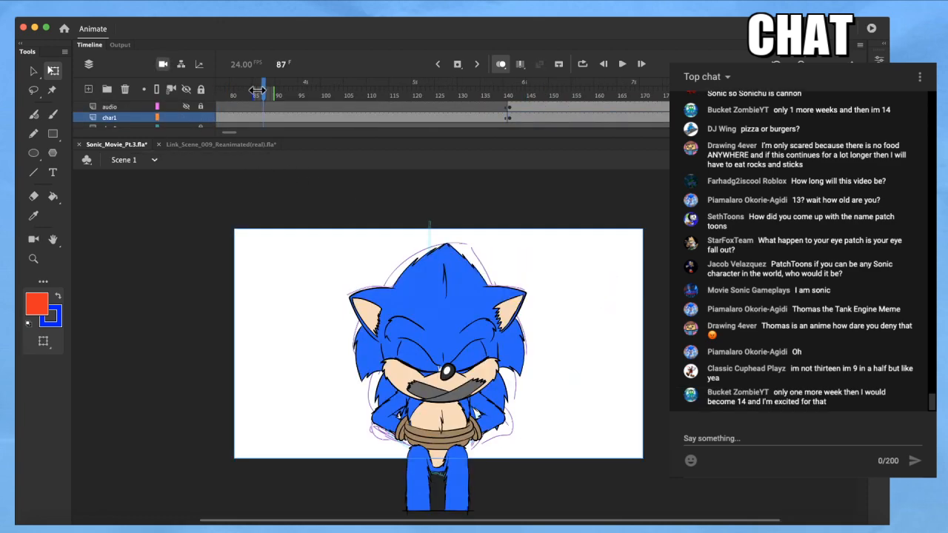
drag(306, 88, 242, 96)
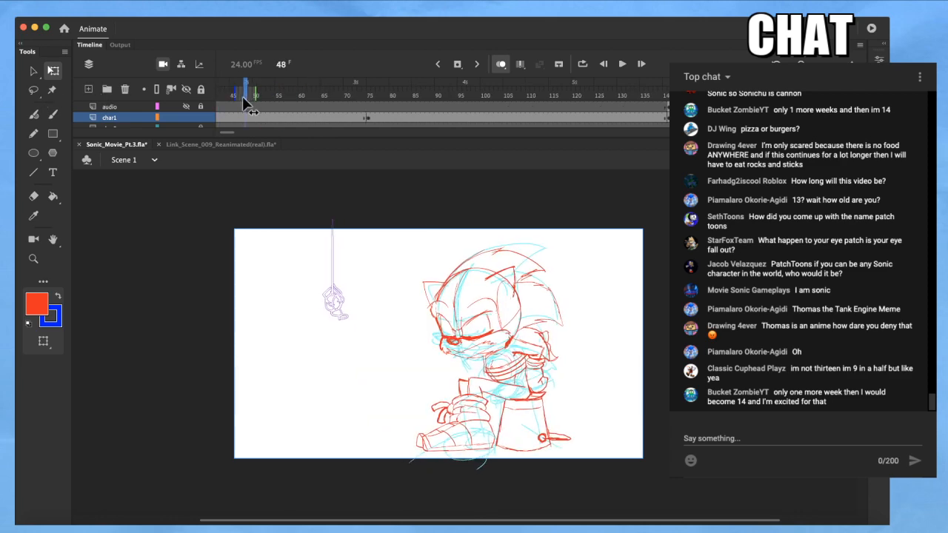
mouse_move(245, 95)
mouse_down()
mouse_move(763, 104)
mouse_move(782, 115)
mouse_move(496, 126)
mouse_move(541, 131)
mouse_move(380, 144)
mouse_move(618, 151)
mouse_move(590, 151)
mouse_up()
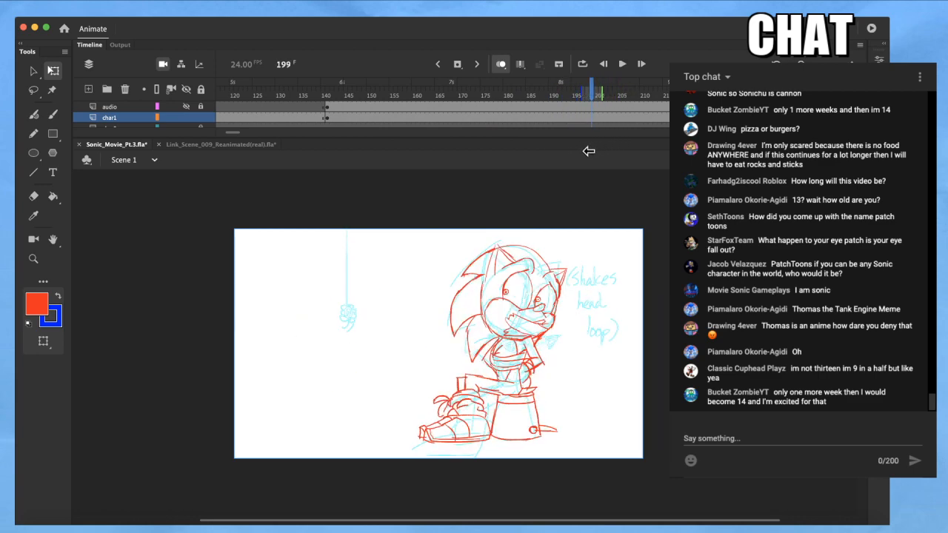
double_click(483, 413)
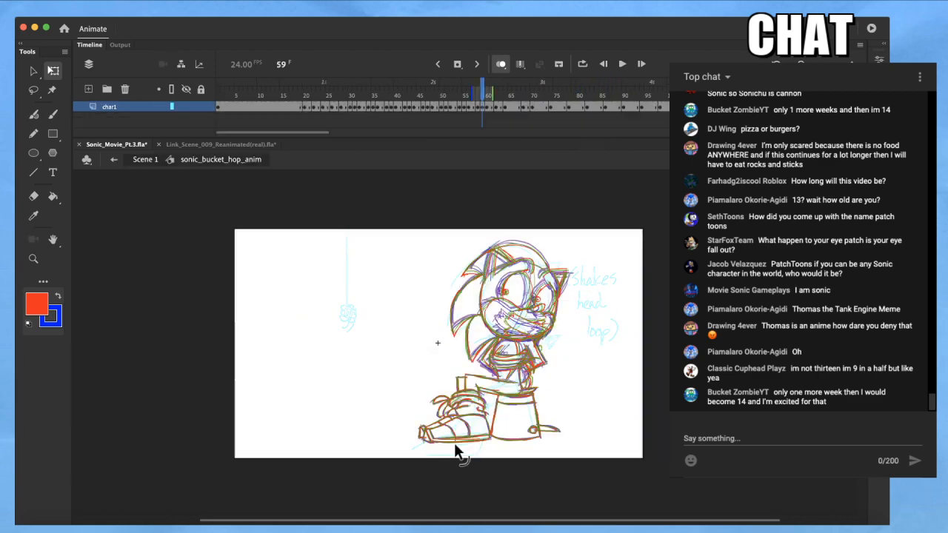
scroll(584, 303, up, 3)
drag(580, 234, 557, 222)
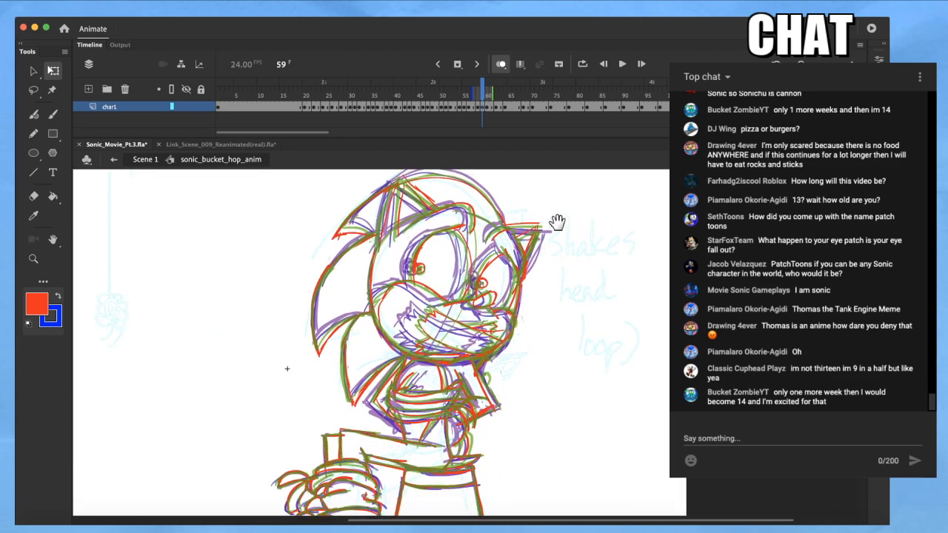
click(501, 65)
Make the symbol's char1 sketch layer semi-transparent and locked, and add a layer above it with a blank keyframe at frame 20
drag(252, 96, 223, 98)
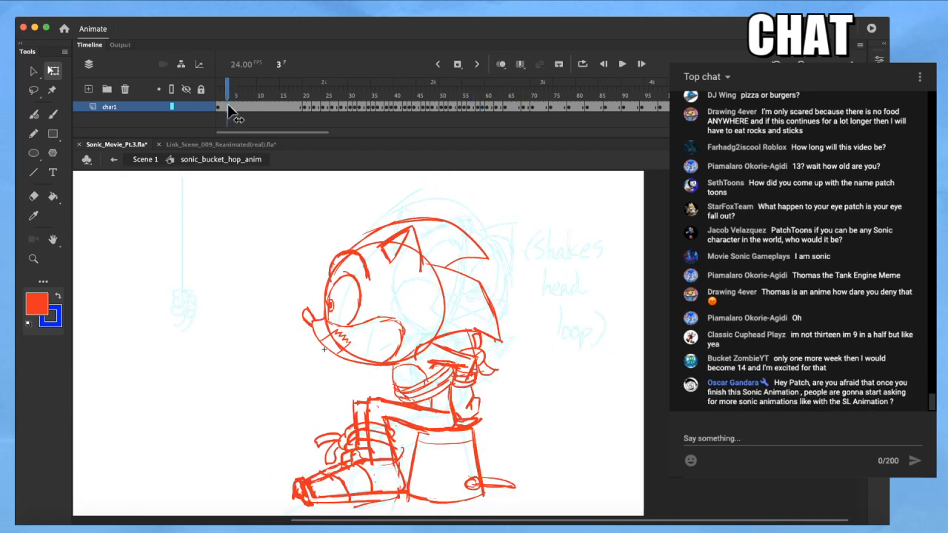
click(186, 107)
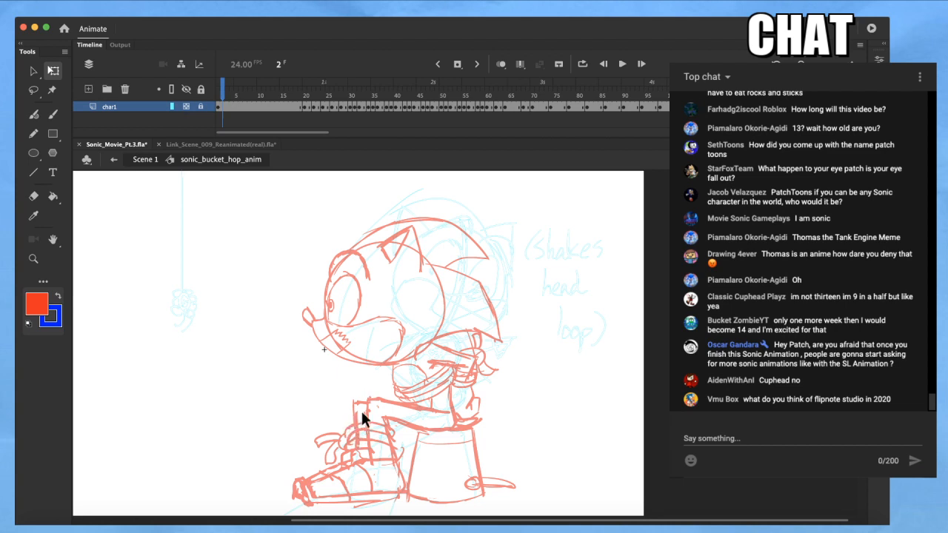
drag(386, 438, 393, 437)
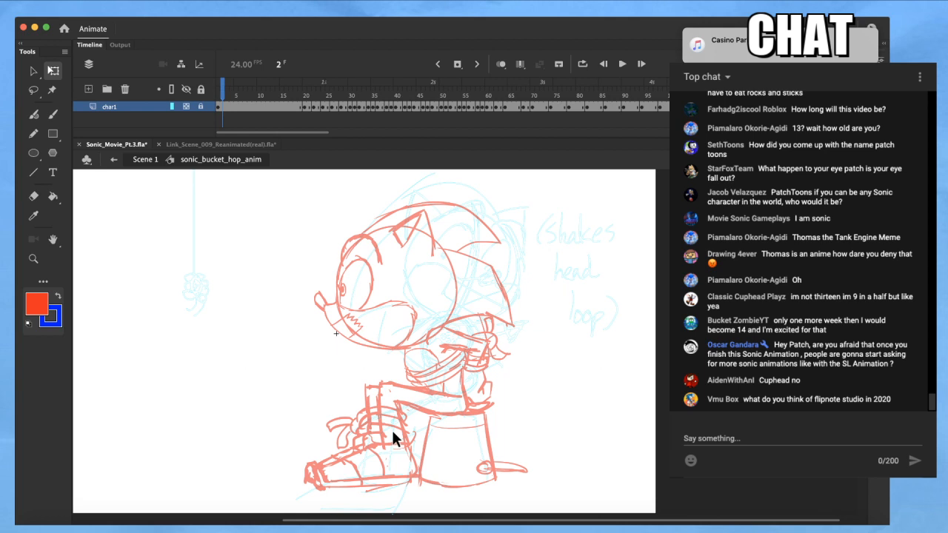
click(89, 91)
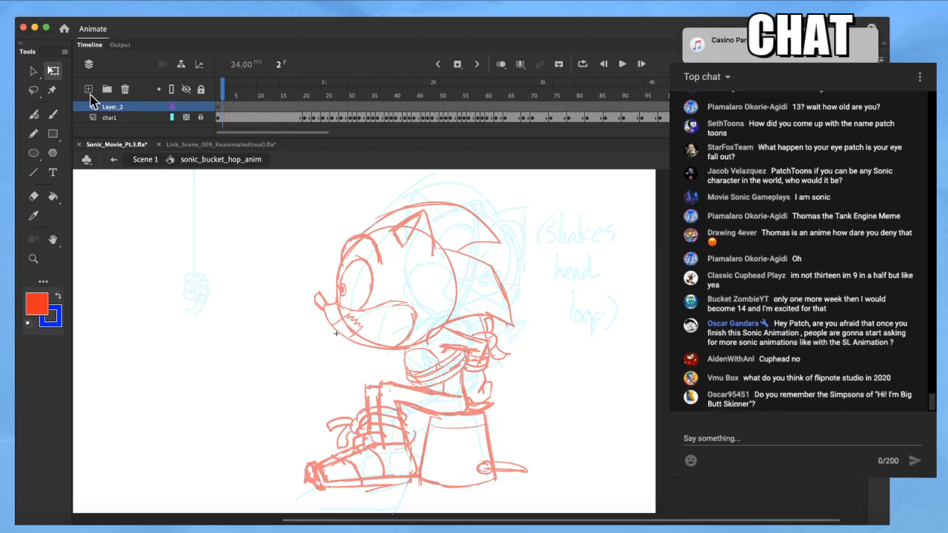
click(300, 107)
click(304, 109)
click(291, 105)
drag(306, 95, 218, 97)
Set the fill colour to black and ink both outer edges of Sonic's ear on frame 1 of the new layer
scroll(400, 322, up, 4)
click(37, 306)
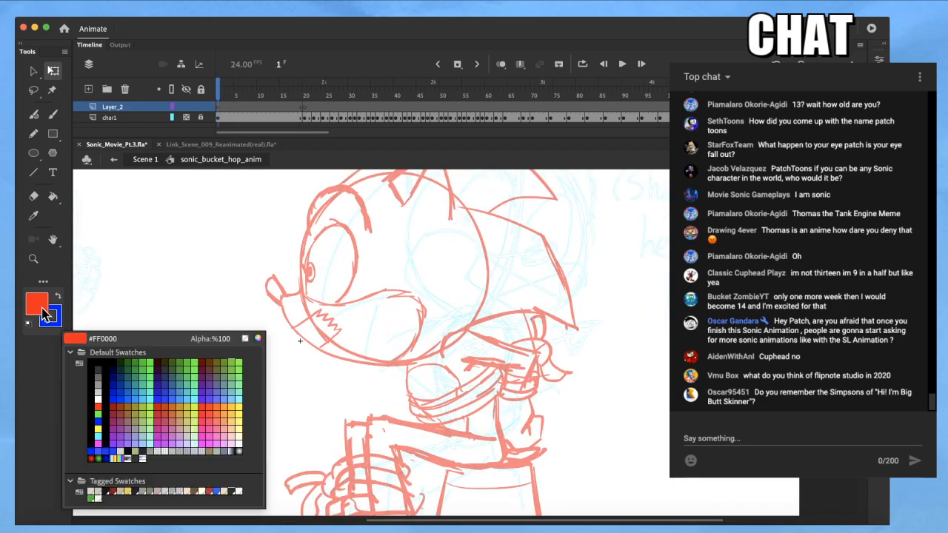
click(98, 363)
scroll(362, 320, up, 3)
drag(423, 287, 384, 360)
drag(474, 269, 474, 368)
scroll(443, 338, down, 3)
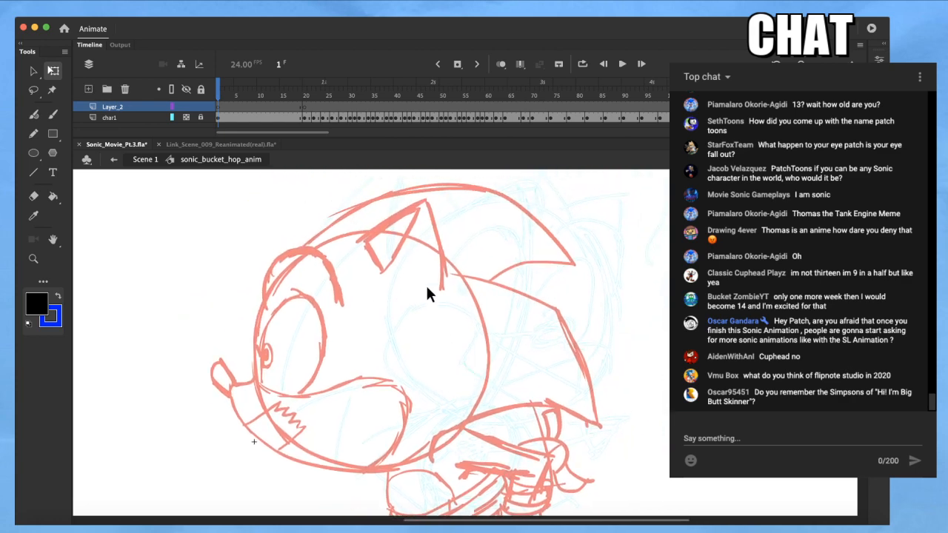
key(b)
drag(357, 240, 426, 199)
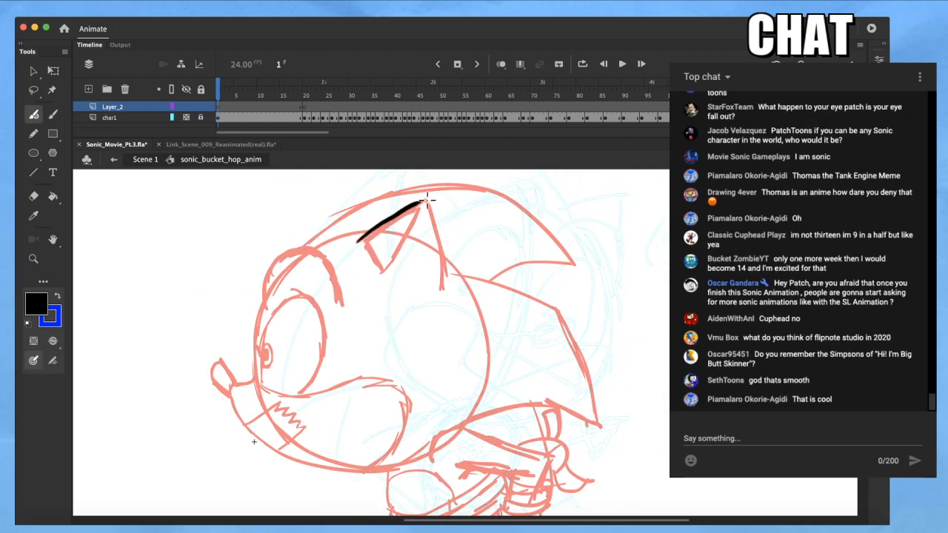
mouse_move(437, 231)
mouse_down()
mouse_move(443, 276)
mouse_move(423, 204)
mouse_up()
mouse_move(356, 240)
mouse_down()
mouse_move(425, 200)
mouse_move(442, 252)
mouse_up()
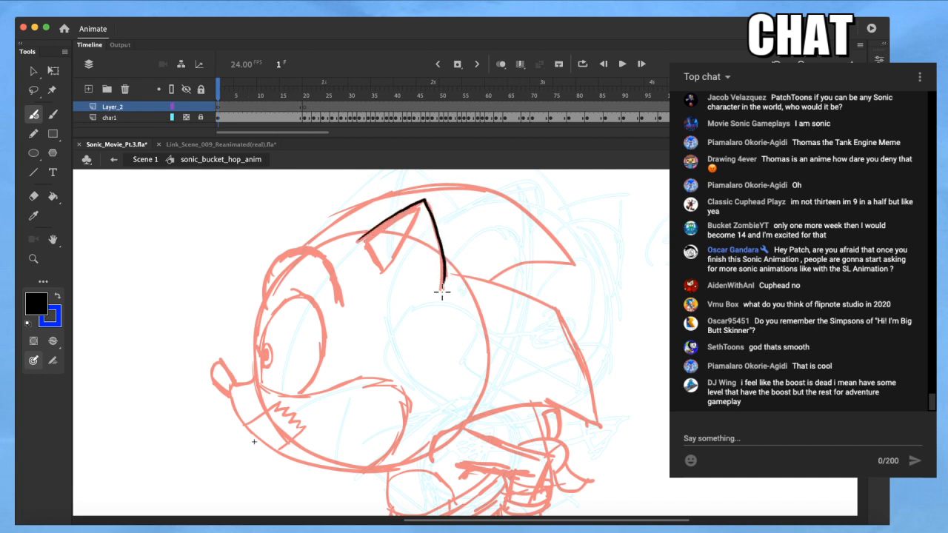
drag(443, 289, 441, 293)
Ink the inner edges of the ear and the jagged fur fringe along its base
drag(419, 211, 381, 274)
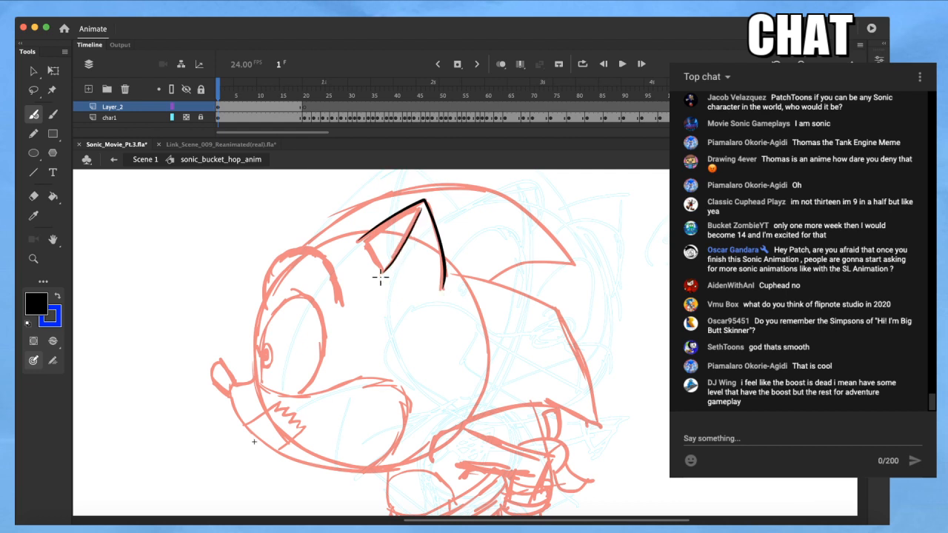
drag(362, 239, 425, 201)
key(space)
drag(400, 301, 408, 242)
Ink the arched brow above the eye with a small notch on its rear side, and adjust the rear end of the line
drag(416, 324, 398, 388)
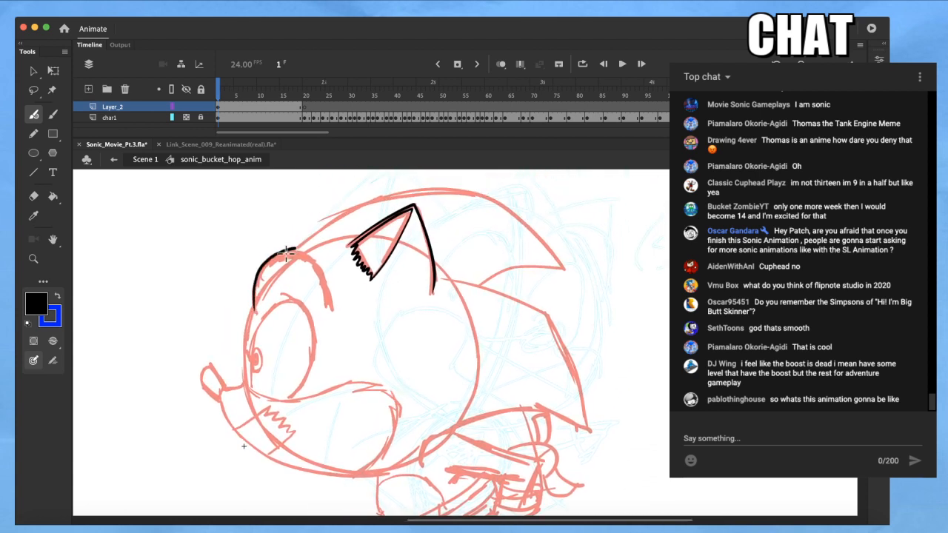
drag(310, 255, 320, 274)
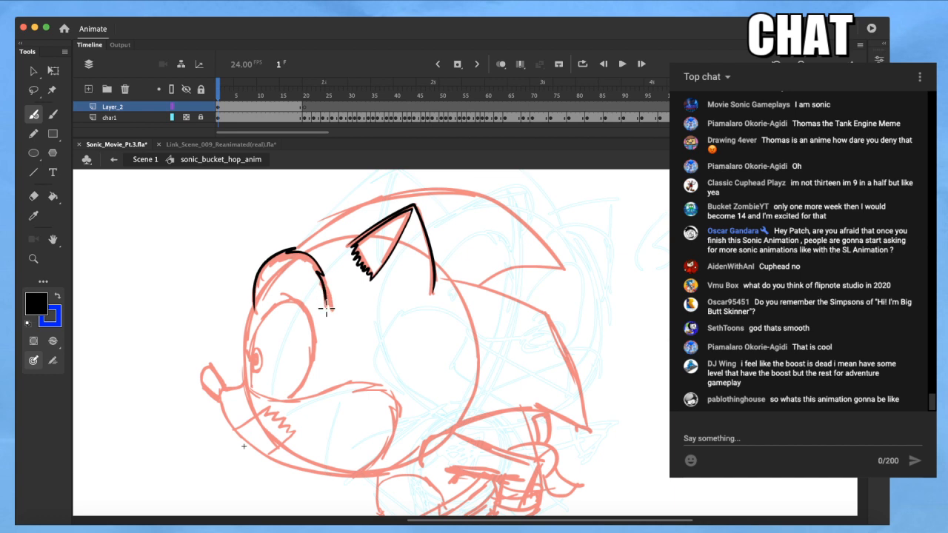
key(q)
click(325, 305)
drag(329, 248, 328, 251)
drag(326, 312, 331, 313)
key(b)
Ink the muzzle's front and lower contour back to the cheek, and its wavy upper line beneath the eye
drag(372, 422, 378, 409)
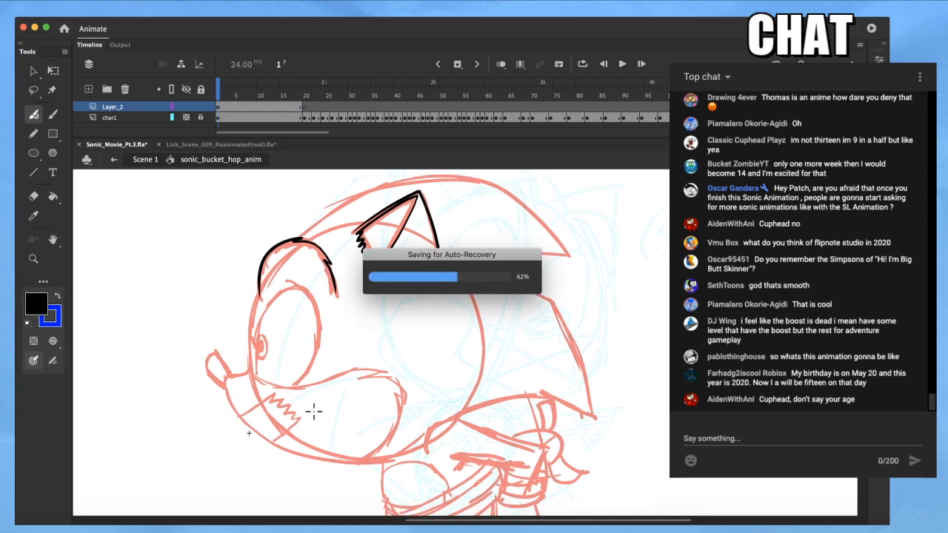
scroll(309, 397, up, 2)
drag(289, 357, 294, 353)
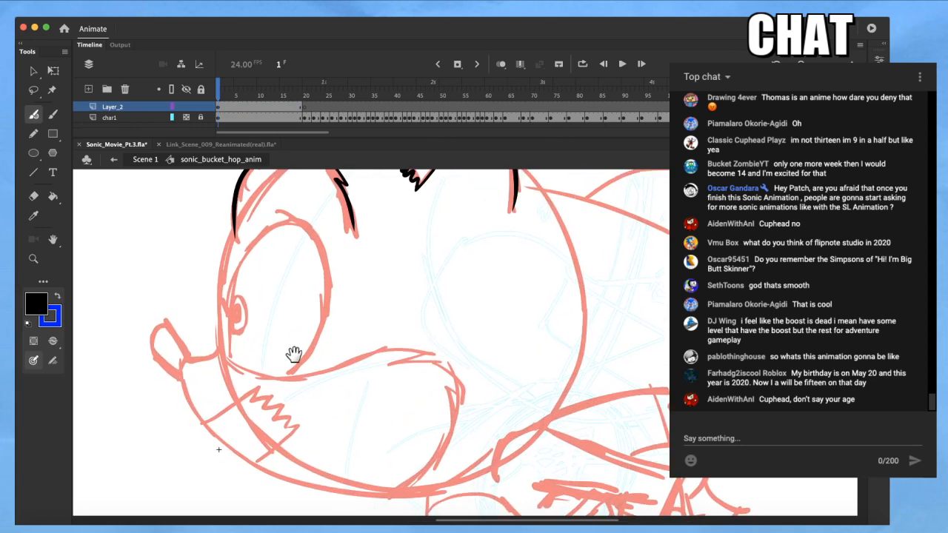
mouse_move(279, 211)
mouse_down()
mouse_move(315, 243)
mouse_move(328, 300)
mouse_up()
key(super+z)
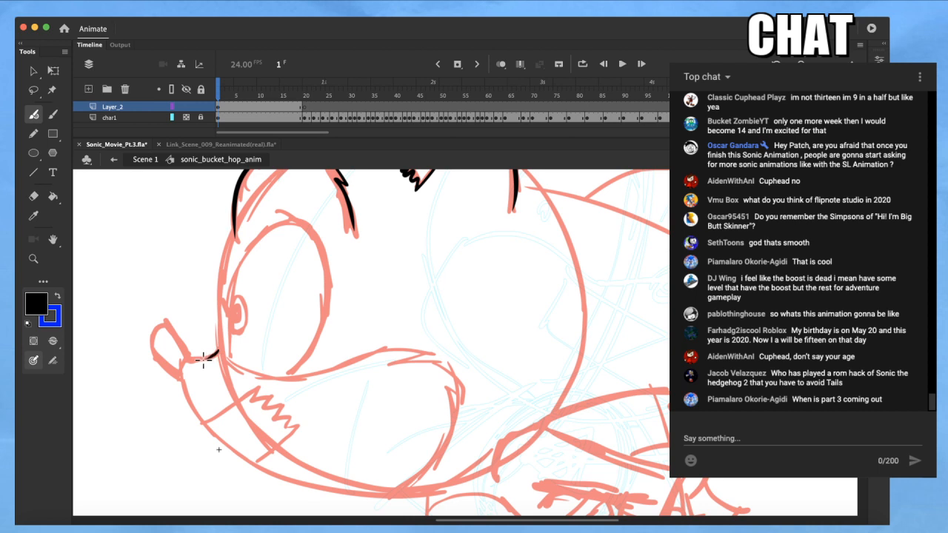
mouse_move(183, 386)
mouse_down()
mouse_move(238, 457)
mouse_move(311, 490)
mouse_move(396, 487)
mouse_move(431, 464)
mouse_up()
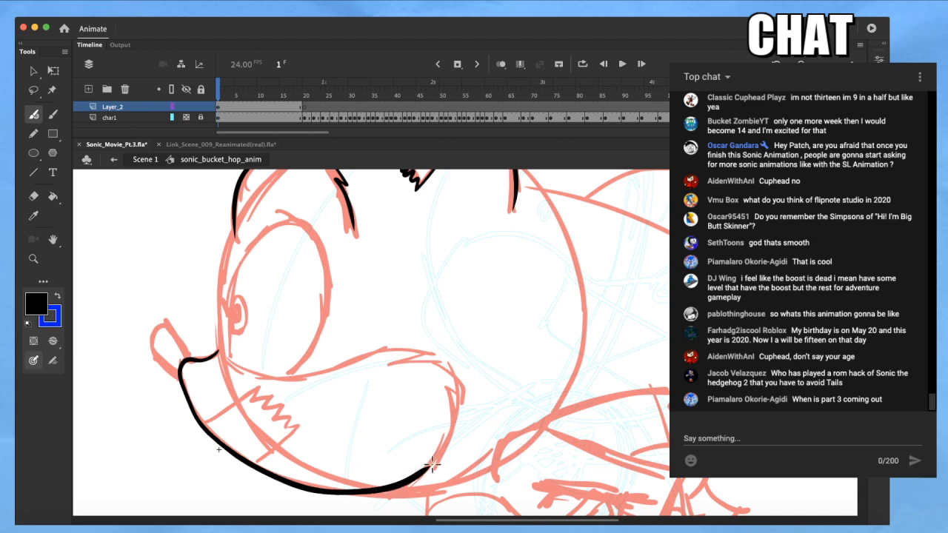
mouse_move(436, 354)
mouse_down()
mouse_move(289, 377)
mouse_move(251, 374)
mouse_move(222, 357)
mouse_up()
Select the inked upper muzzle line and smooth it
key(q)
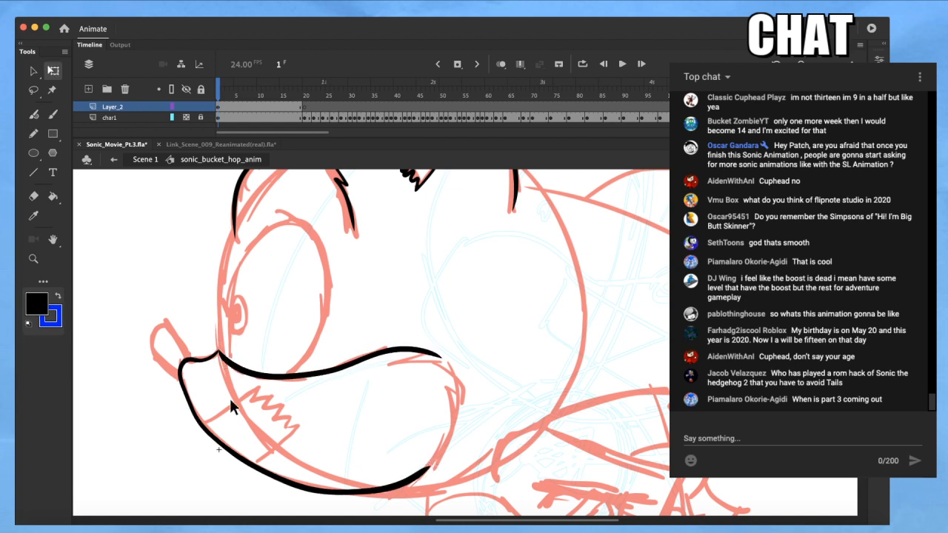
key(v)
key(q)
click(378, 356)
key(v)
click(32, 343)
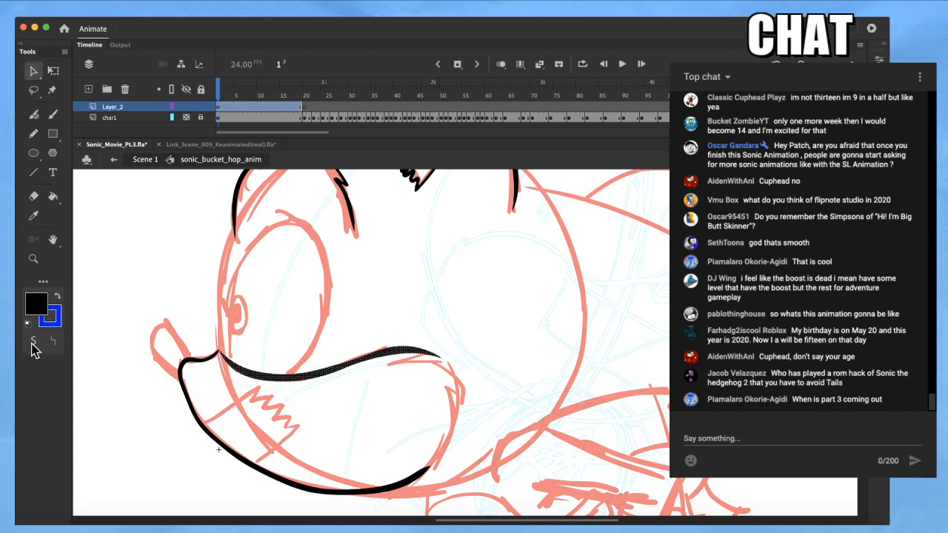
Smooth the inked upper muzzle line beneath the eye again and reshape its front and rear curves to follow the sketch
click(224, 399)
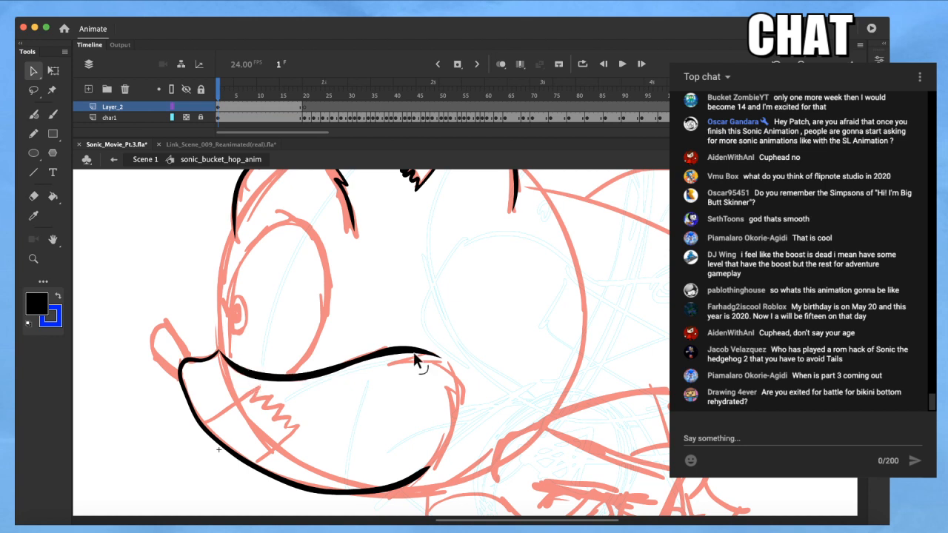
mouse_move(411, 356)
mouse_down()
mouse_move(443, 363)
mouse_move(419, 359)
mouse_move(429, 360)
mouse_move(422, 353)
mouse_up()
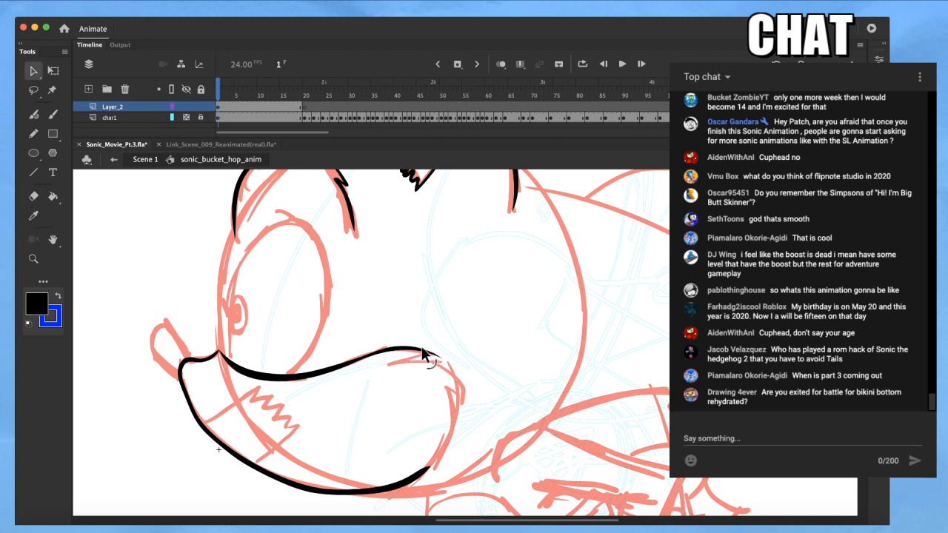
click(263, 377)
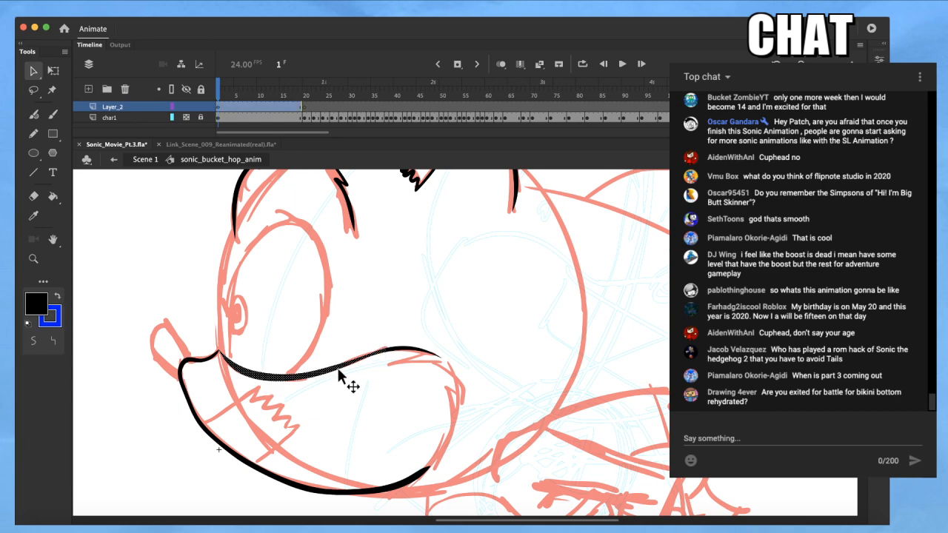
click(33, 341)
click(34, 340)
click(34, 341)
click(239, 406)
mouse_move(261, 372)
mouse_down()
mouse_move(259, 380)
mouse_move(318, 376)
mouse_up()
Touch up the front of the muzzle linework beside the nose and smooth it
key(b)
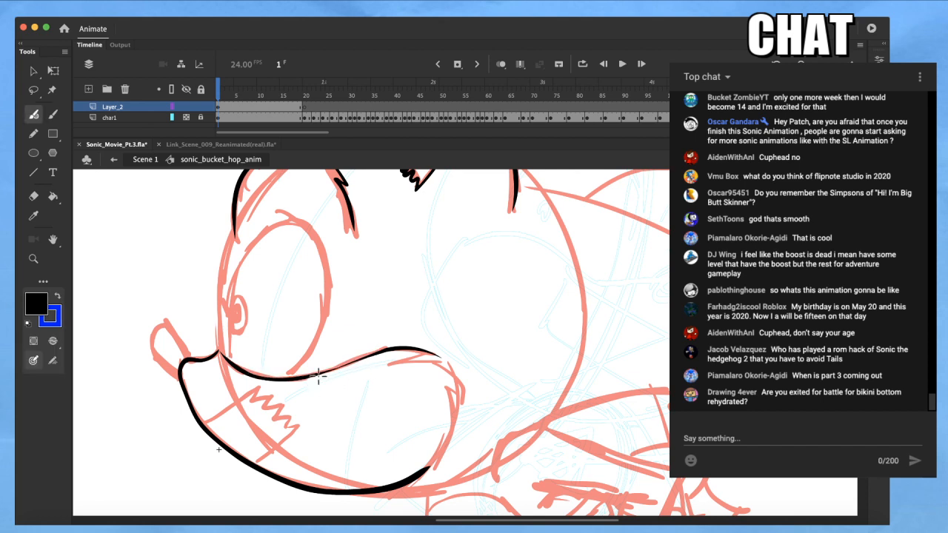
key(q)
drag(165, 366, 217, 468)
key(v)
click(32, 342)
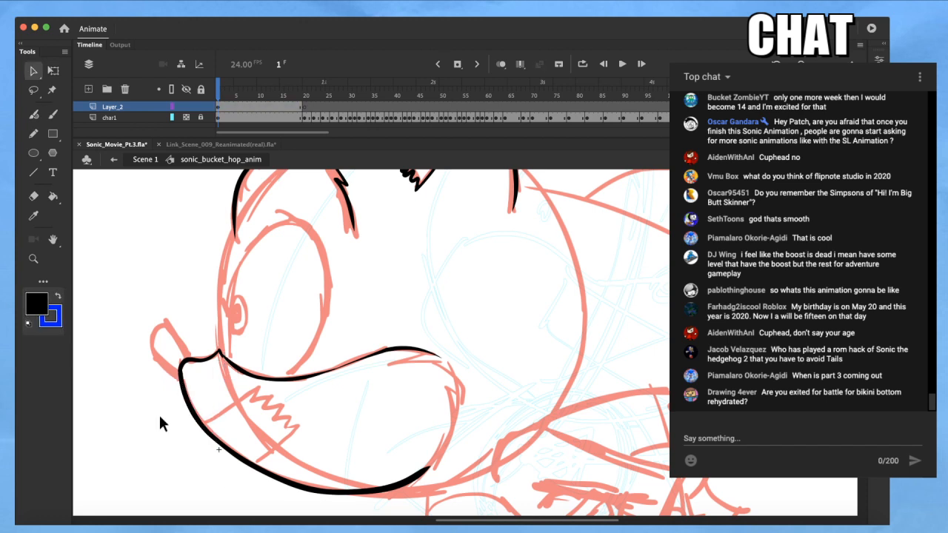
drag(254, 423, 227, 410)
mouse_move(353, 419)
mouse_down()
mouse_move(288, 459)
mouse_move(277, 429)
mouse_move(323, 455)
mouse_move(413, 476)
mouse_up()
super+click(227, 453)
drag(274, 437, 331, 422)
Ink the rounded nose outline at the front of the muzzle, redrawing strokes until it joins the muzzle tip
key(b)
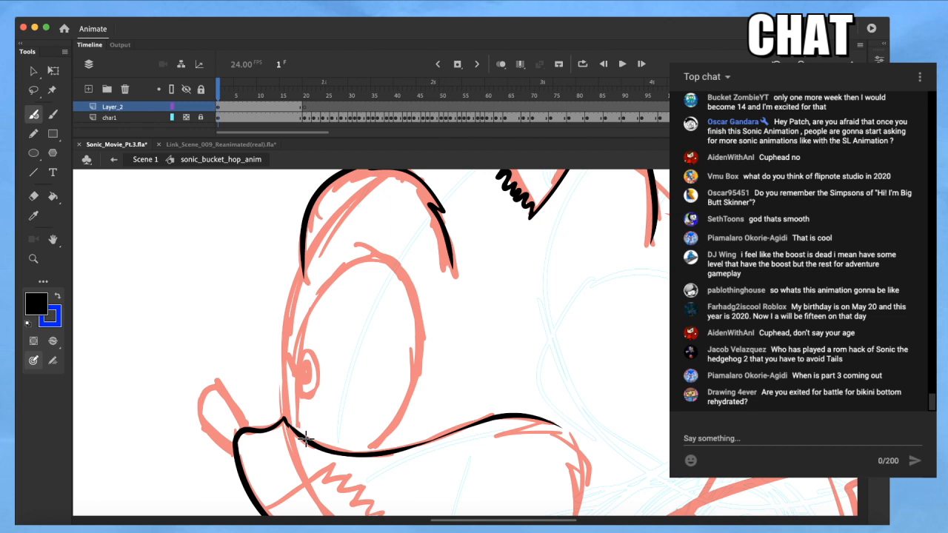
drag(243, 422, 216, 383)
key(super+z)
mouse_move(245, 426)
mouse_down()
mouse_move(207, 387)
mouse_move(199, 416)
mouse_move(217, 445)
mouse_move(218, 390)
mouse_move(197, 411)
mouse_move(203, 430)
mouse_move(233, 449)
mouse_up()
key(super+z)
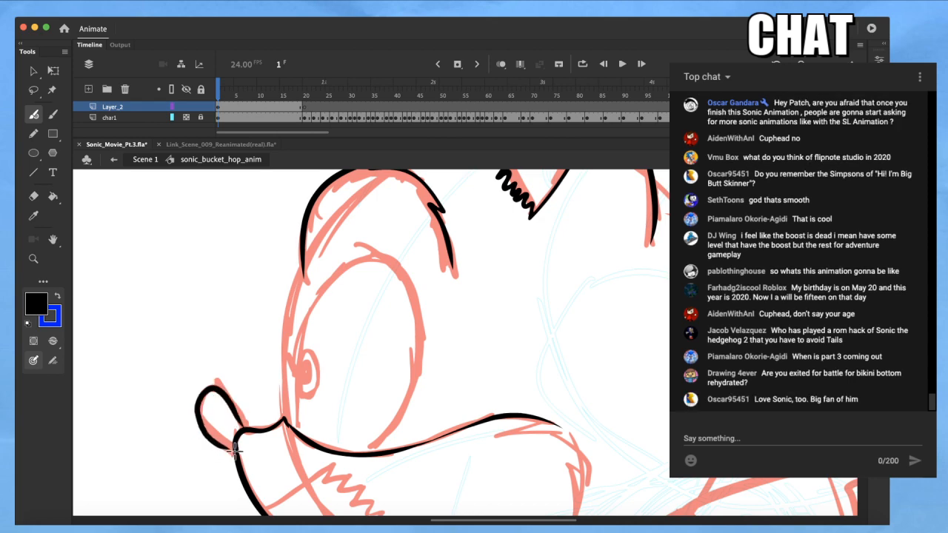
key(q)
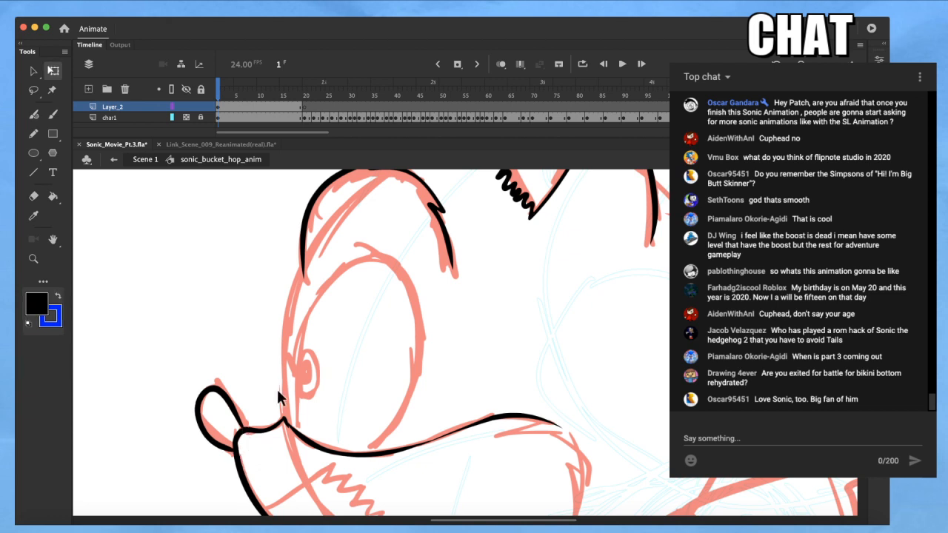
Ink the eye's rear edge from its top down to the muzzle line and trim the overshoot there
scroll(425, 385, right, 2)
scroll(426, 385, up, 1)
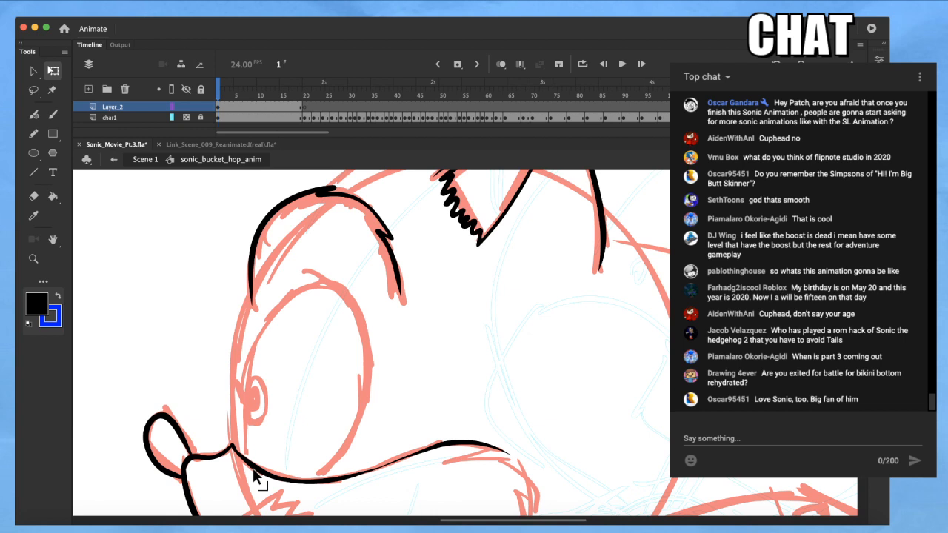
key(b)
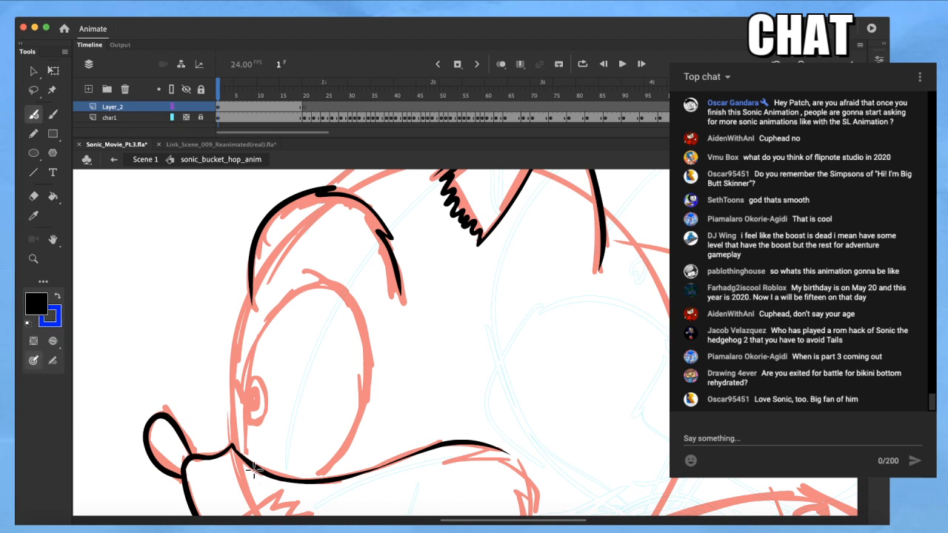
mouse_move(301, 272)
mouse_down()
mouse_move(345, 289)
mouse_move(365, 316)
mouse_move(370, 353)
mouse_move(358, 418)
mouse_move(307, 483)
mouse_move(332, 484)
mouse_up()
key(q)
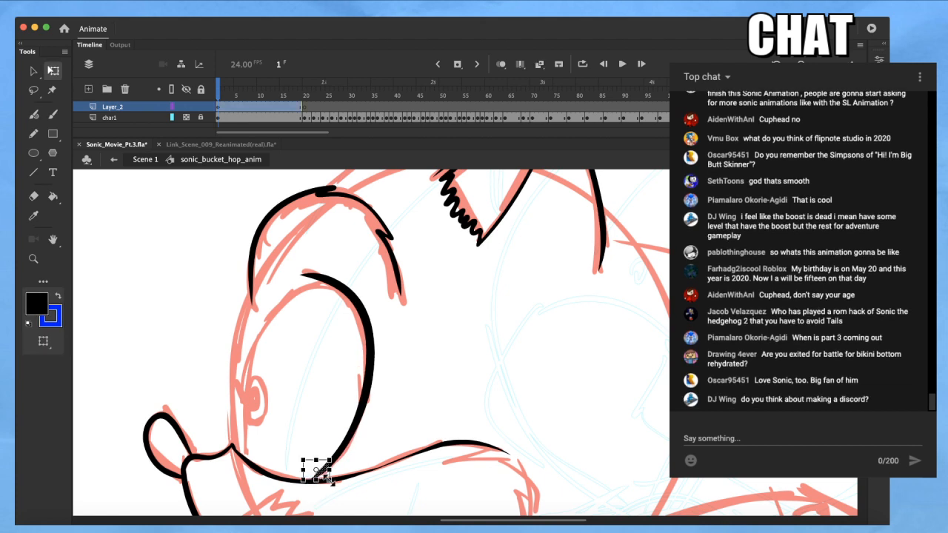
Select the eye's inked rear edge, smooth it, and adjust the curve near its upper and lower ends
click(356, 434)
key(v)
click(37, 339)
click(37, 340)
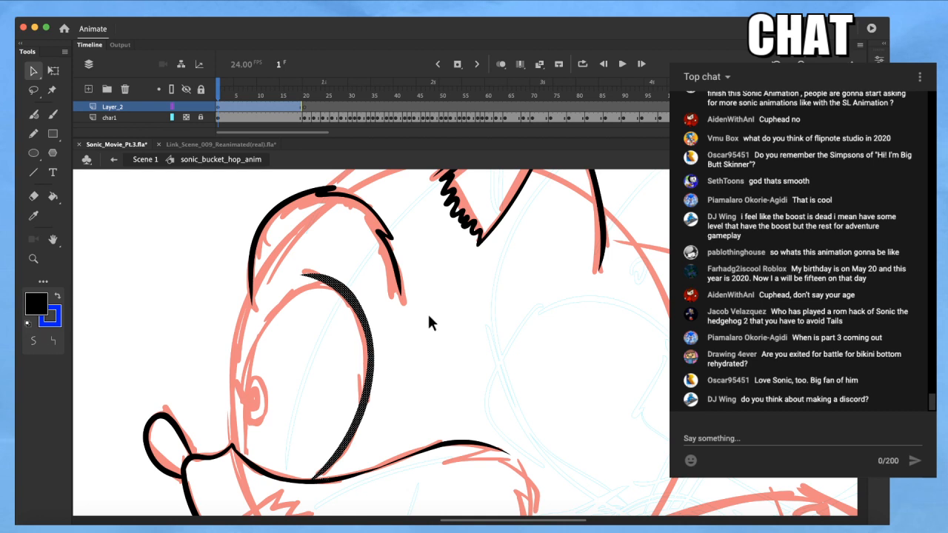
click(427, 312)
drag(343, 301, 349, 300)
drag(346, 431, 349, 433)
Ink the eye's front edge from the top of the eye down to the muzzle line, redrawing it to fit
key(b)
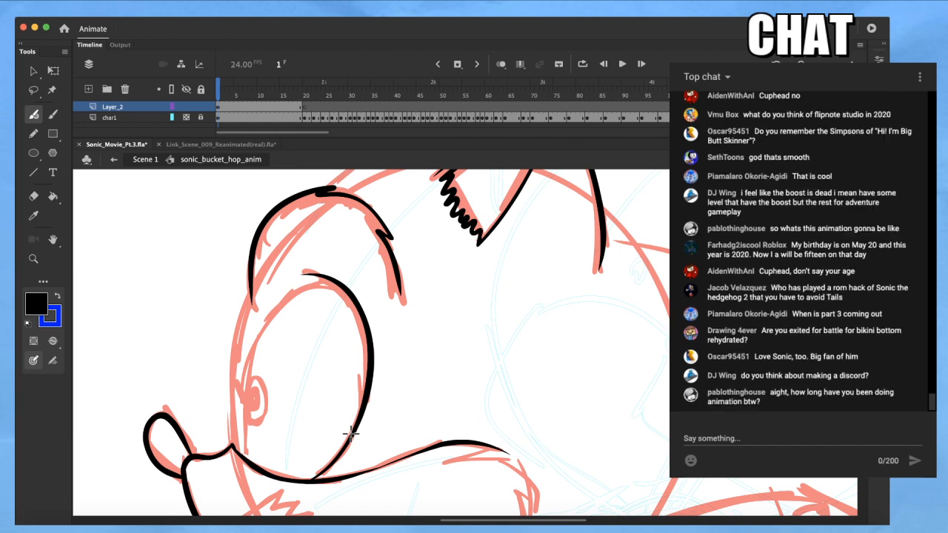
mouse_move(317, 277)
mouse_down()
mouse_move(245, 363)
mouse_move(237, 423)
mouse_move(249, 466)
mouse_up()
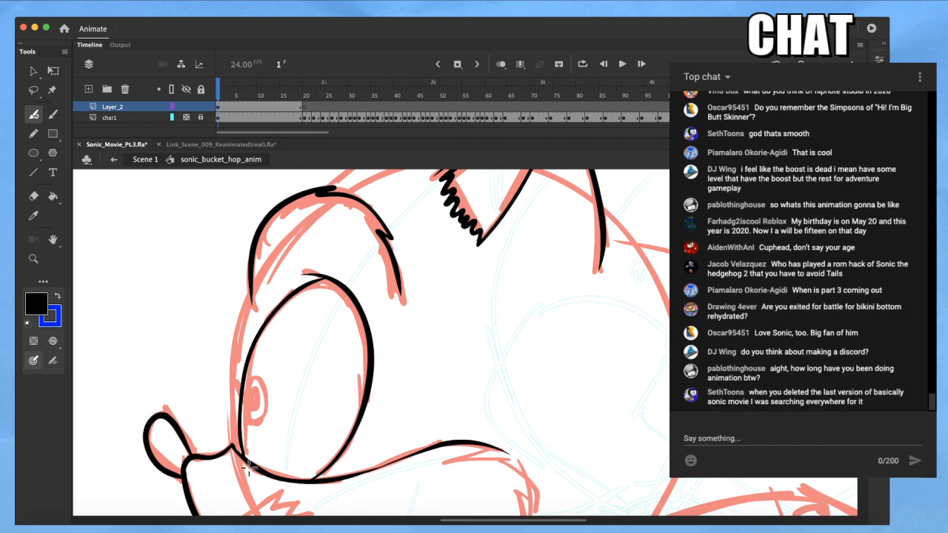
key(super+z)
mouse_move(322, 280)
mouse_down()
mouse_move(293, 294)
mouse_move(266, 335)
mouse_up()
key(super+z)
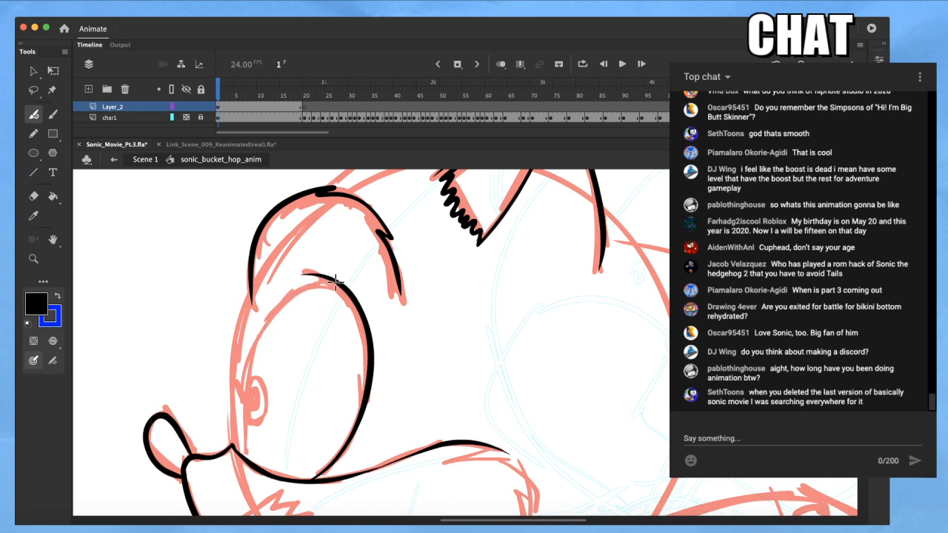
mouse_move(318, 279)
mouse_down()
mouse_move(260, 334)
mouse_move(242, 404)
mouse_move(249, 465)
mouse_up()
key(q)
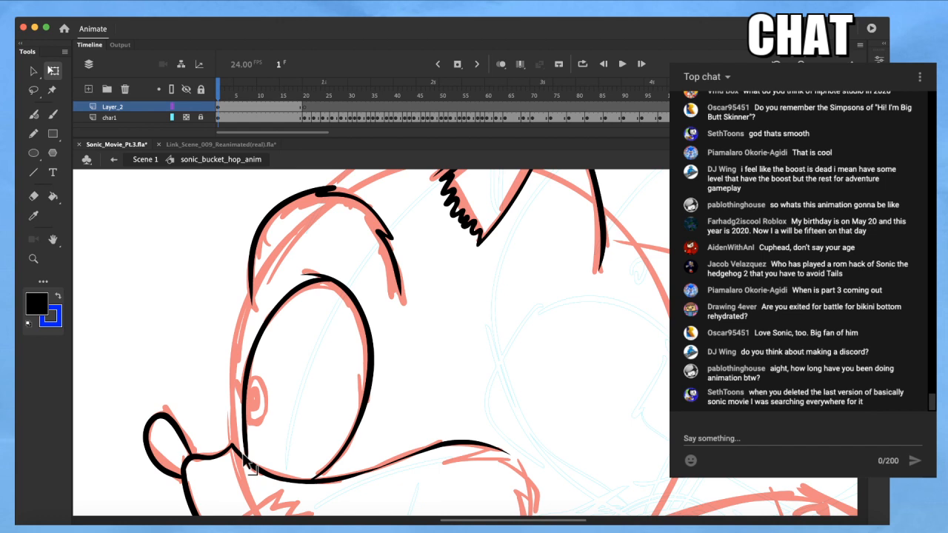
Ink the face outline in front of the eye, running from the brow down to the muzzle tip
key(b)
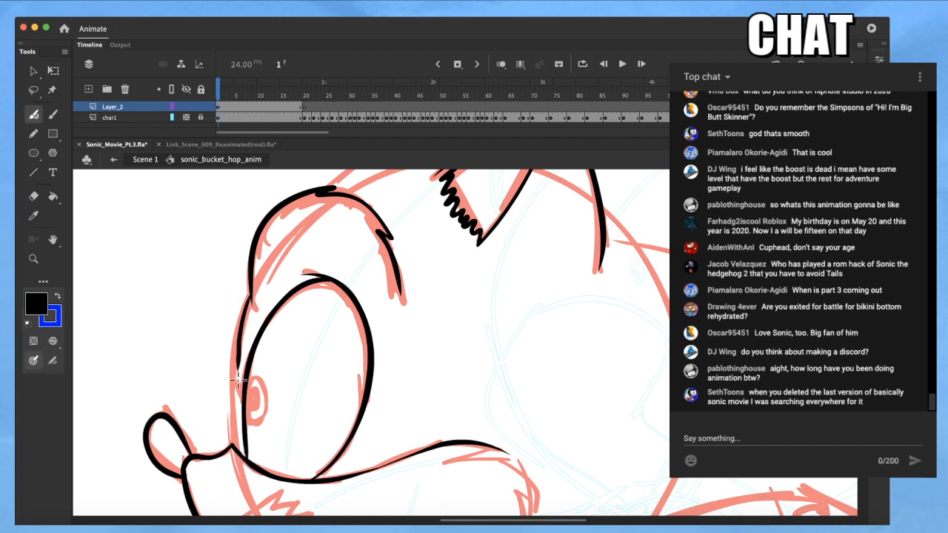
key(ctrl+z)
mouse_move(249, 296)
mouse_down()
mouse_move(233, 447)
mouse_move(207, 420)
mouse_move(242, 444)
mouse_up()
key(q)
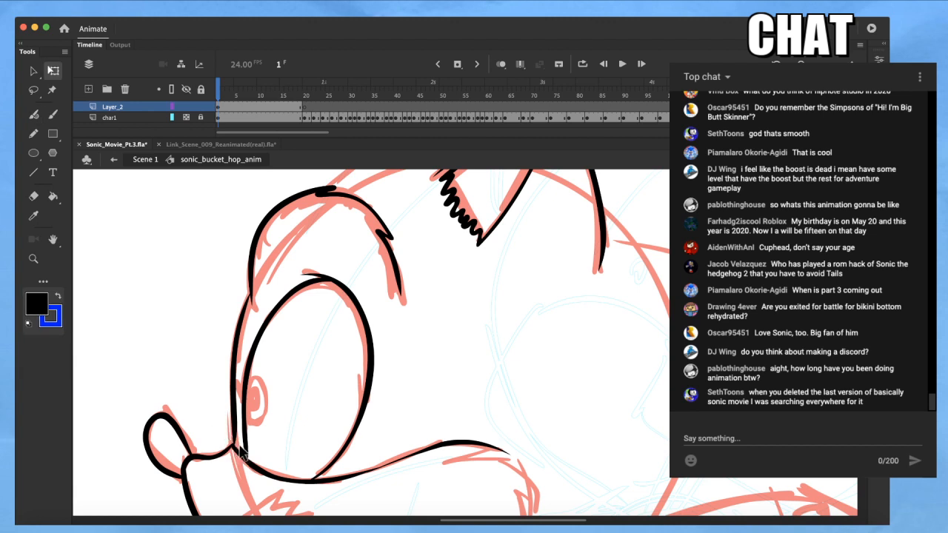
key(b)
key(q)
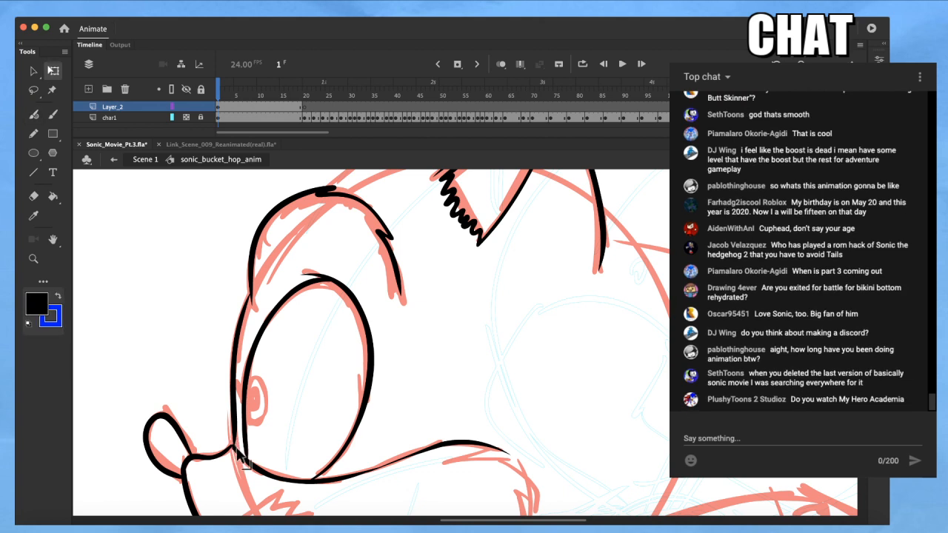
Ink the rear edge of the cheek with pointed fur tufts, joining the upper muzzle line to the jaw
drag(273, 454, 265, 419)
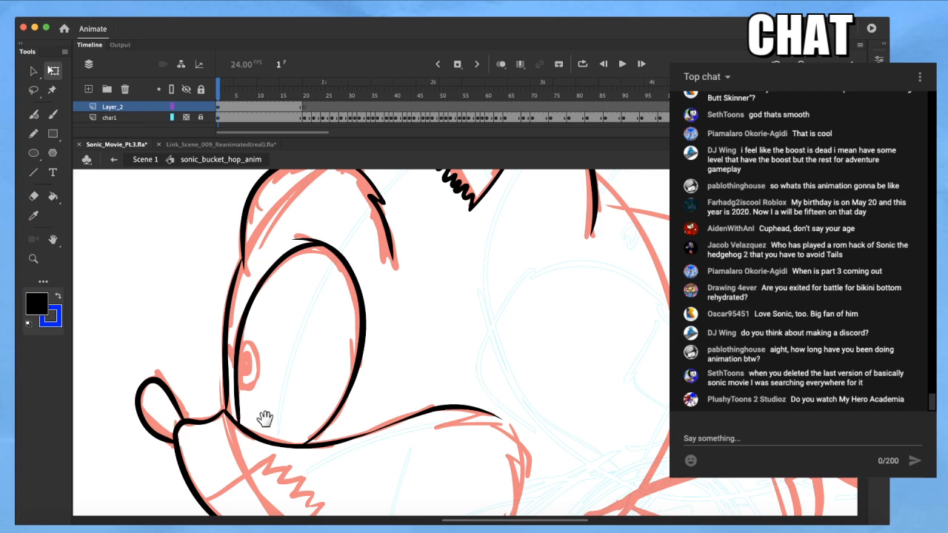
scroll(344, 369, down, 2)
drag(425, 377, 369, 381)
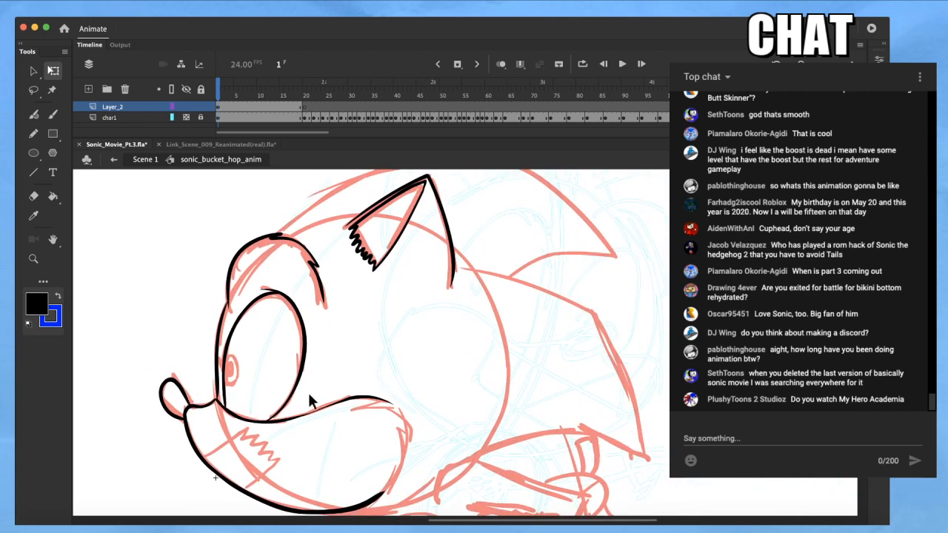
scroll(346, 397, up, 1)
scroll(419, 395, up, 3)
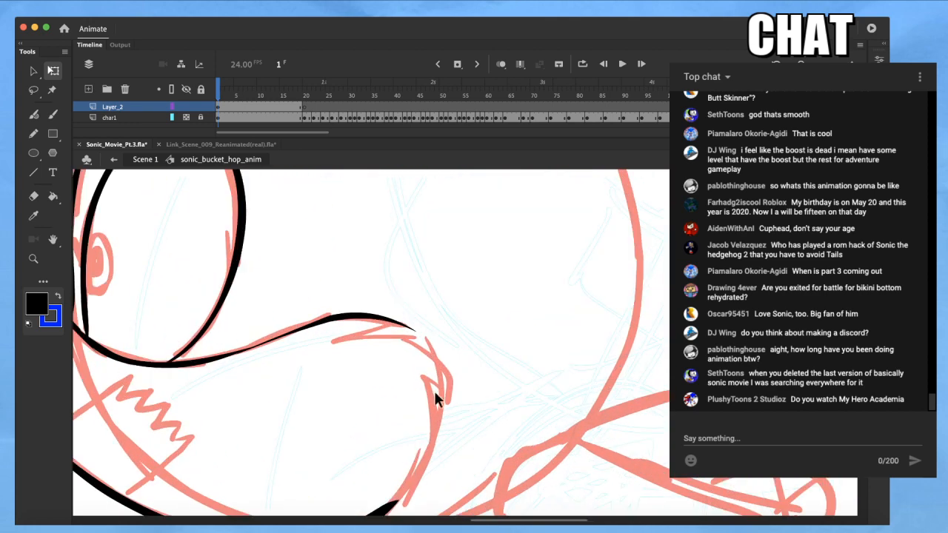
key(b)
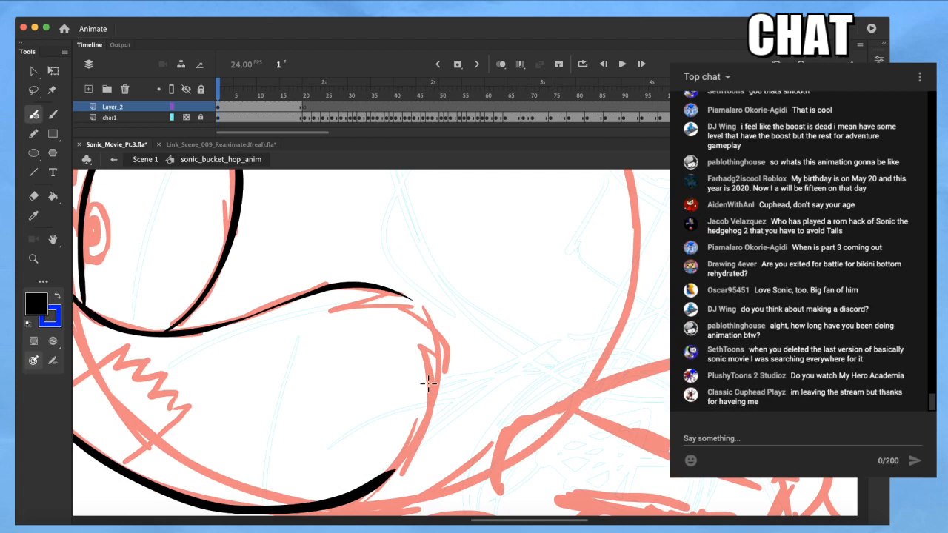
mouse_move(412, 300)
mouse_down()
mouse_move(370, 305)
mouse_move(419, 326)
mouse_move(445, 392)
mouse_move(417, 369)
mouse_move(428, 426)
mouse_move(407, 478)
mouse_move(398, 492)
mouse_move(392, 461)
mouse_move(368, 485)
mouse_up()
key(q)
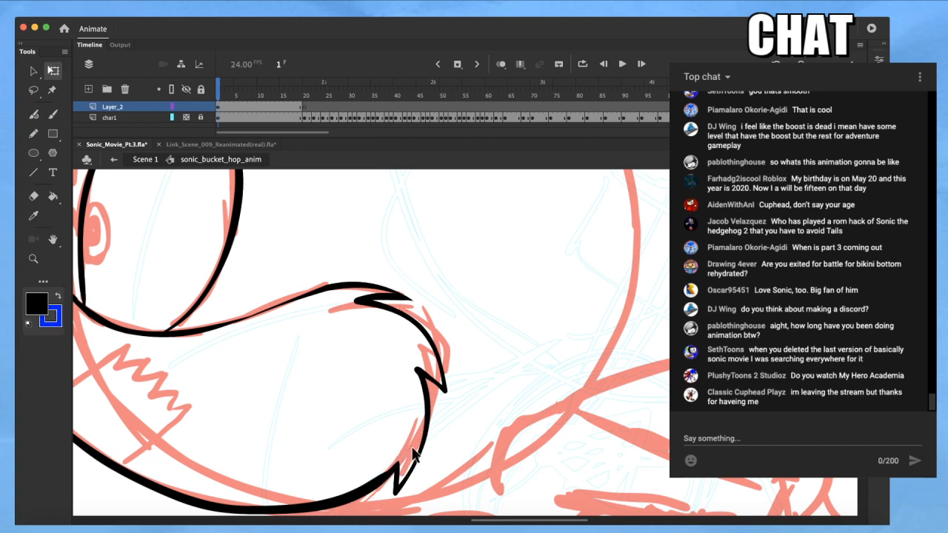
Ink the mouth's two side lines with a zigzag between them, add a small mark at the jaw, and delete the excess
scroll(403, 467, left, 5)
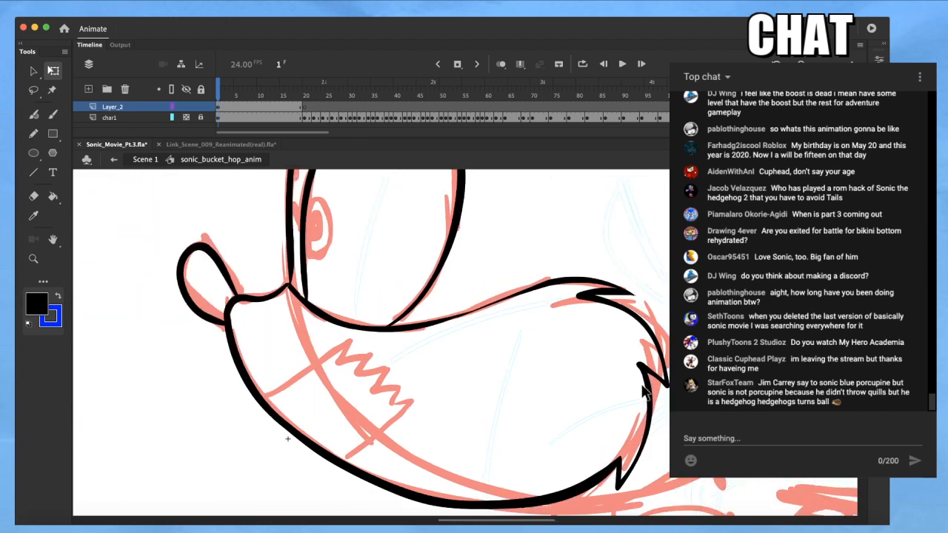
key(b)
mouse_move(260, 399)
mouse_down()
mouse_move(342, 344)
mouse_move(346, 364)
mouse_move(368, 356)
mouse_move(364, 374)
mouse_move(399, 393)
mouse_move(408, 386)
mouse_move(333, 461)
mouse_up()
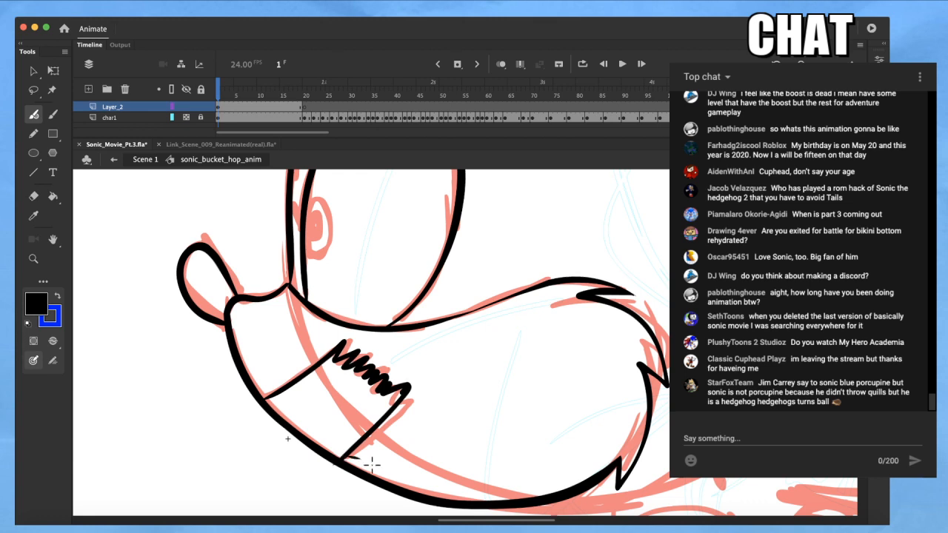
drag(383, 476, 326, 480)
key(q)
click(345, 481)
key(Delete)
Ink the outer edge of the quill behind the ear down to its tip, with a notch at the bend
scroll(346, 480, down, 5)
drag(516, 437, 250, 298)
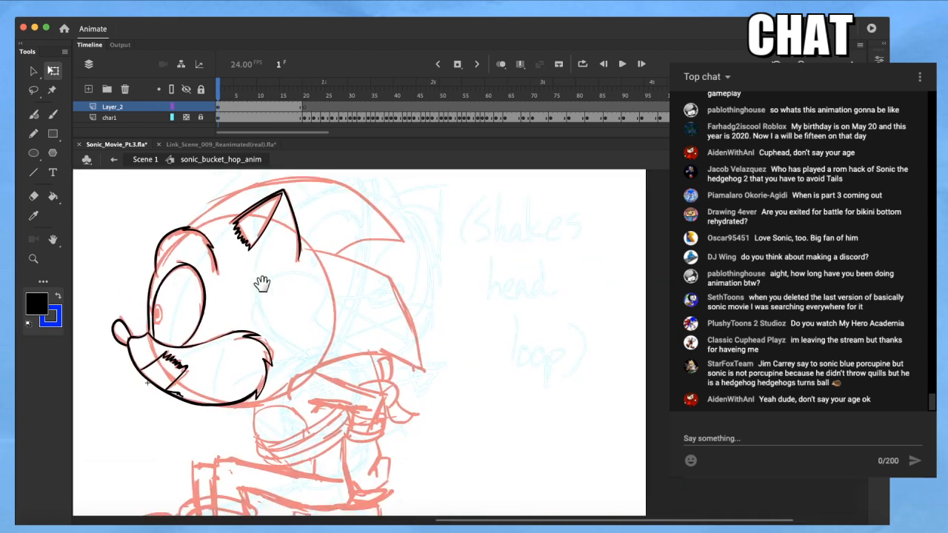
scroll(299, 360, up, 5)
drag(323, 355, 442, 470)
drag(369, 271, 390, 311)
scroll(451, 307, up, 3)
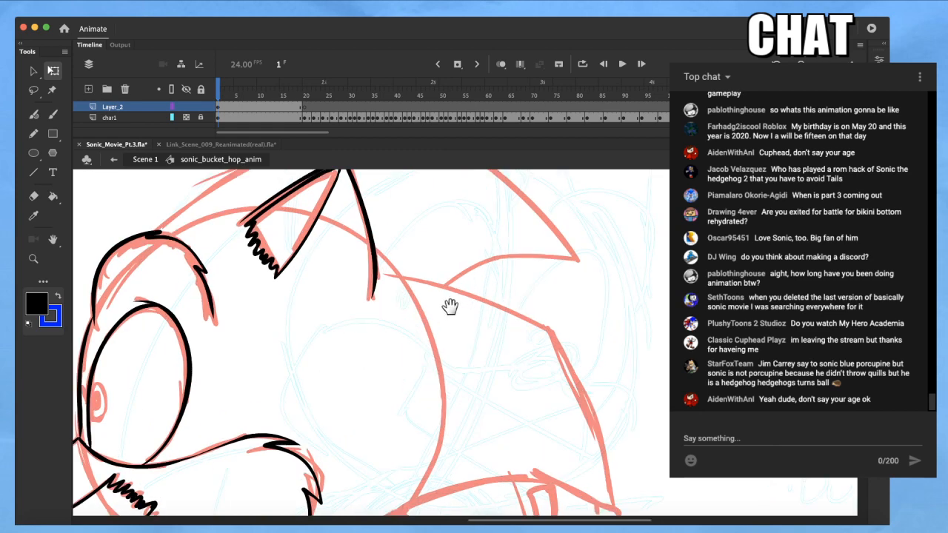
scroll(374, 296, right, 5)
scroll(370, 318, down, 1)
key(b)
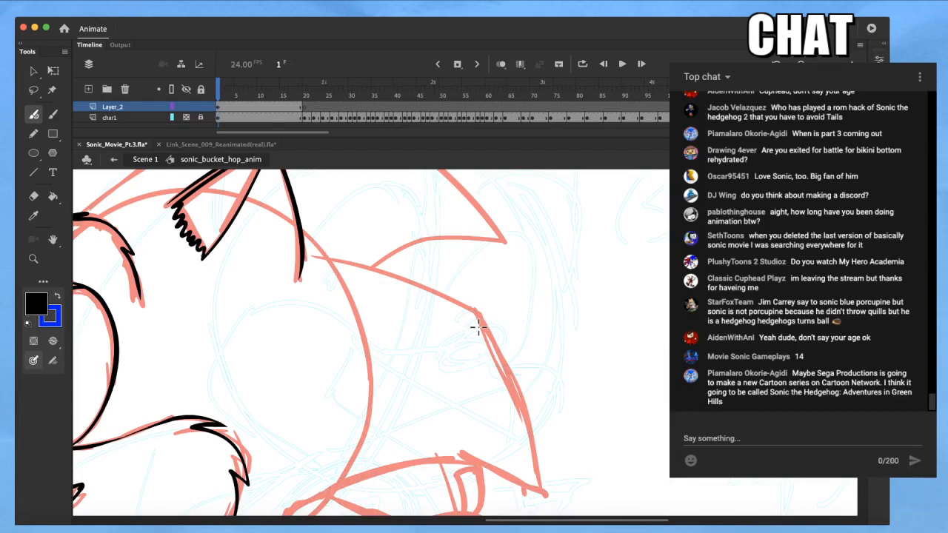
mouse_move(335, 256)
mouse_down()
mouse_move(415, 276)
mouse_move(338, 259)
mouse_move(410, 276)
mouse_move(490, 319)
mouse_move(475, 318)
mouse_move(510, 380)
mouse_move(543, 497)
mouse_move(586, 383)
mouse_up()
key(super+z)
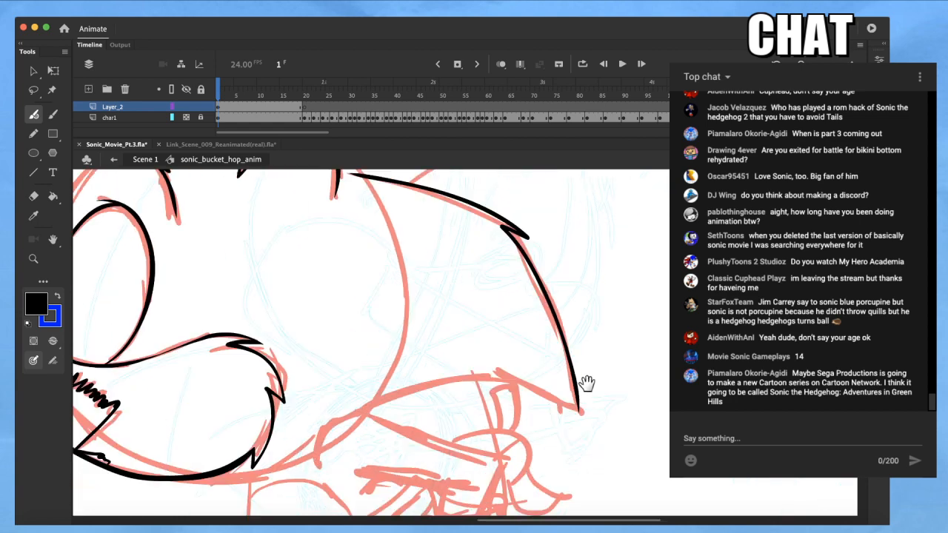
Ink the underside of the same quill from its tip back toward the cheek, with a notch partway along
mouse_move(348, 405)
mouse_down()
mouse_move(429, 385)
mouse_move(527, 390)
mouse_move(332, 405)
mouse_move(503, 389)
mouse_move(451, 368)
mouse_up()
key(super+z)
key(super+z)
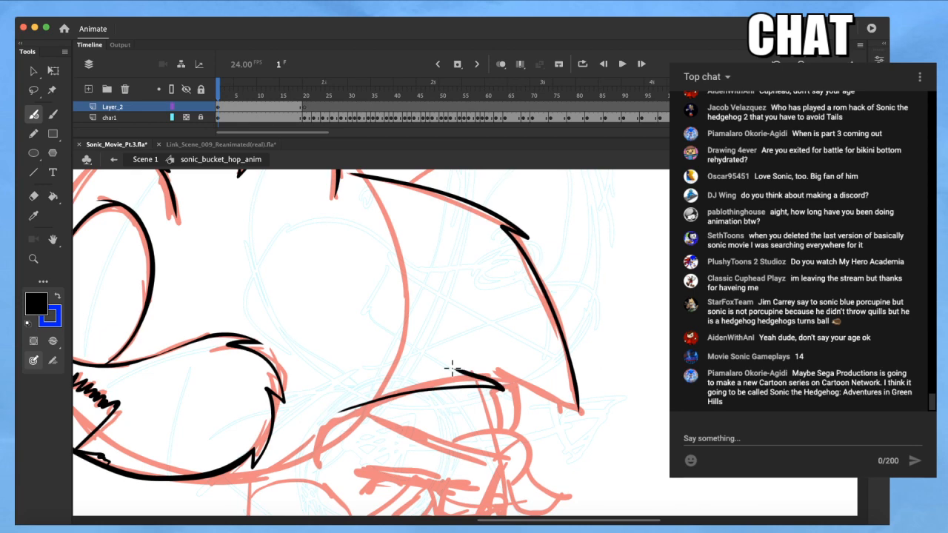
key(super+z)
mouse_move(578, 410)
mouse_down()
mouse_move(458, 364)
mouse_move(474, 379)
mouse_move(387, 390)
mouse_move(353, 406)
mouse_up()
key(q)
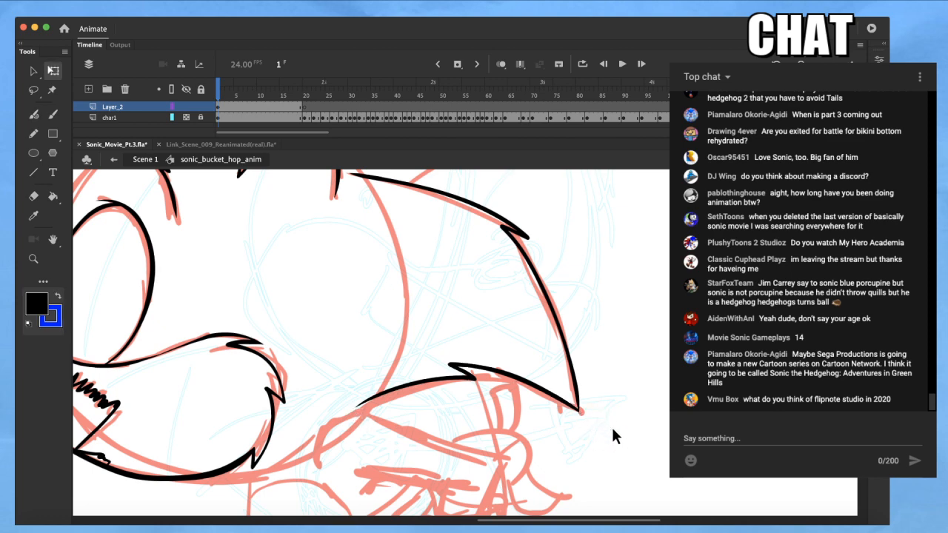
Ink the notched lower edge of the top quill from the quill below it out to its tip
key(b)
key(space)
drag(628, 340, 619, 463)
drag(630, 357, 641, 423)
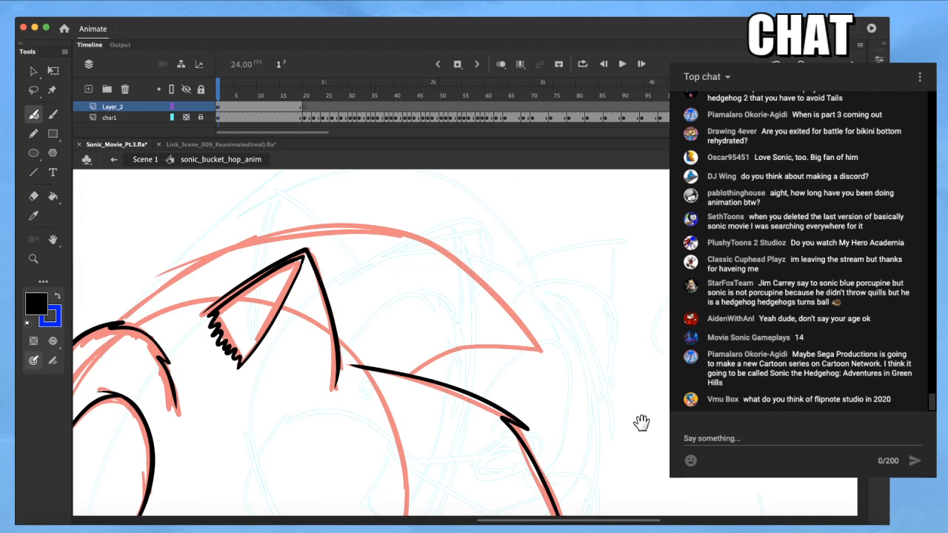
mouse_move(409, 374)
mouse_down()
mouse_move(455, 355)
mouse_move(501, 354)
mouse_move(463, 347)
mouse_move(511, 341)
mouse_move(590, 380)
mouse_up()
Ink the top of the head from the top quill's tip forward to the brow, with a notch above the ear
key(space)
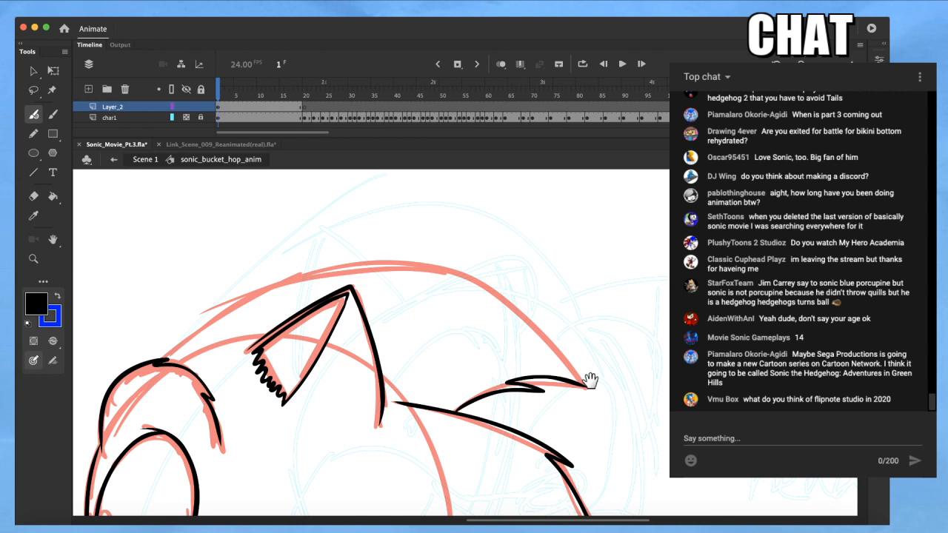
mouse_move(590, 380)
mouse_down()
mouse_move(483, 289)
mouse_move(436, 270)
mouse_move(347, 268)
mouse_move(361, 259)
mouse_move(224, 317)
mouse_move(173, 363)
mouse_up()
key(q)
key(b)
key(q)
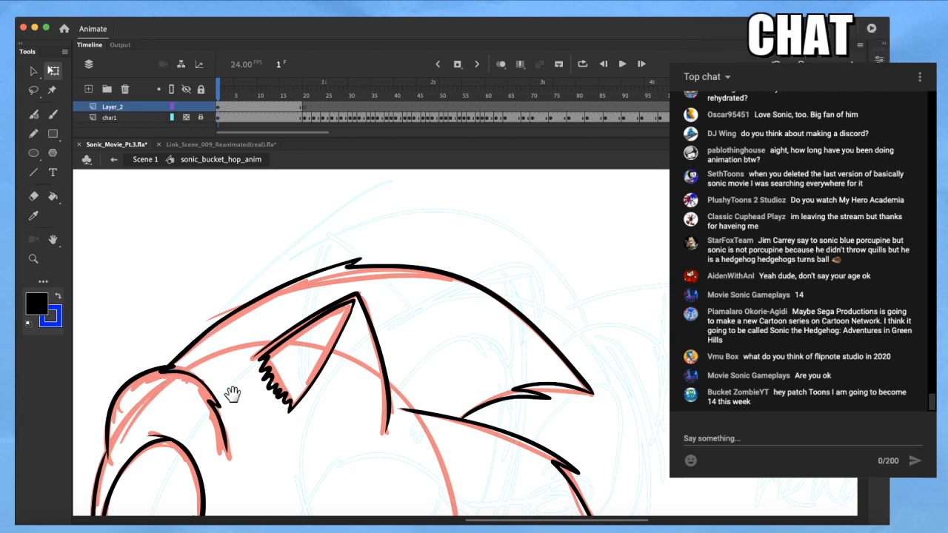
drag(231, 391, 239, 400)
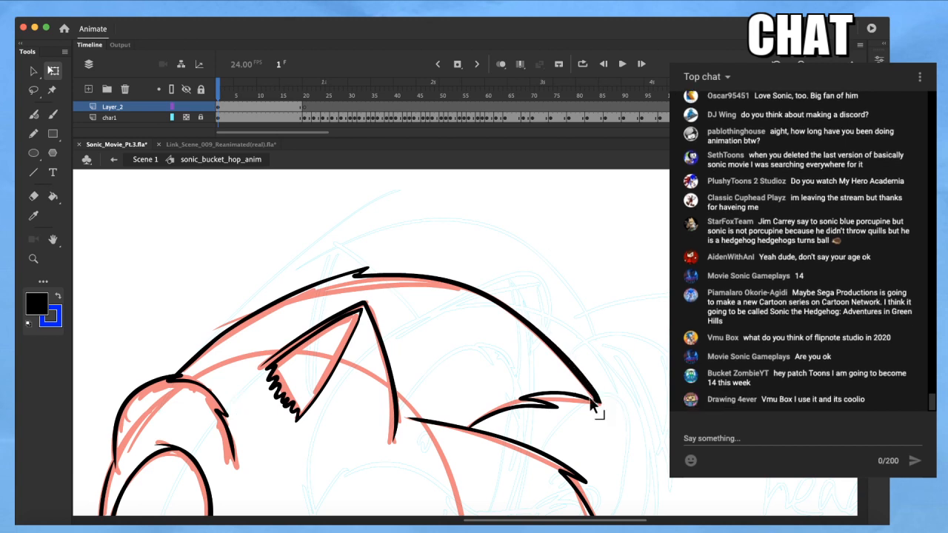
mouse_move(599, 400)
mouse_down()
mouse_move(600, 424)
mouse_move(617, 416)
mouse_move(554, 376)
mouse_up()
key(super+z)
Ink the jawline in black with the brush, extending it from under the muzzle towards the back of the head
key(super+minus)
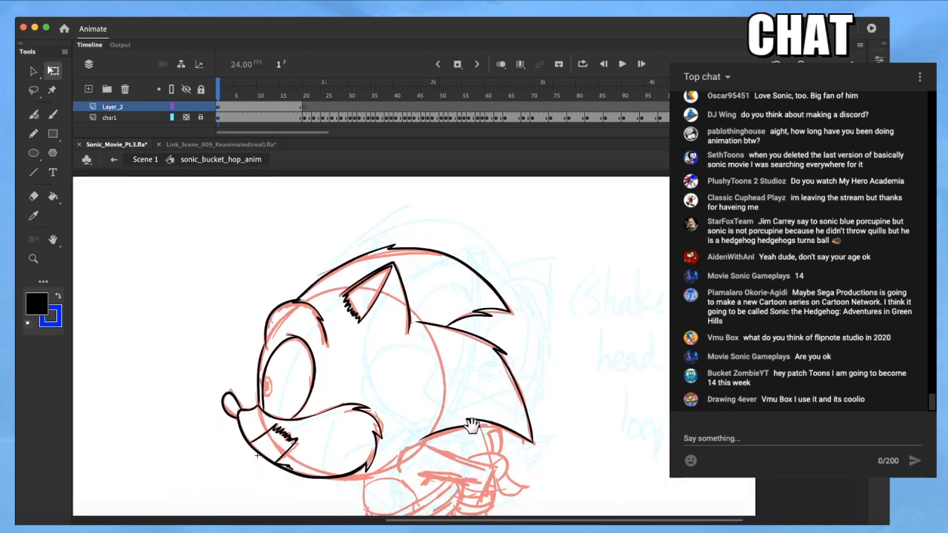
drag(471, 429, 462, 339)
scroll(373, 400, up, 3)
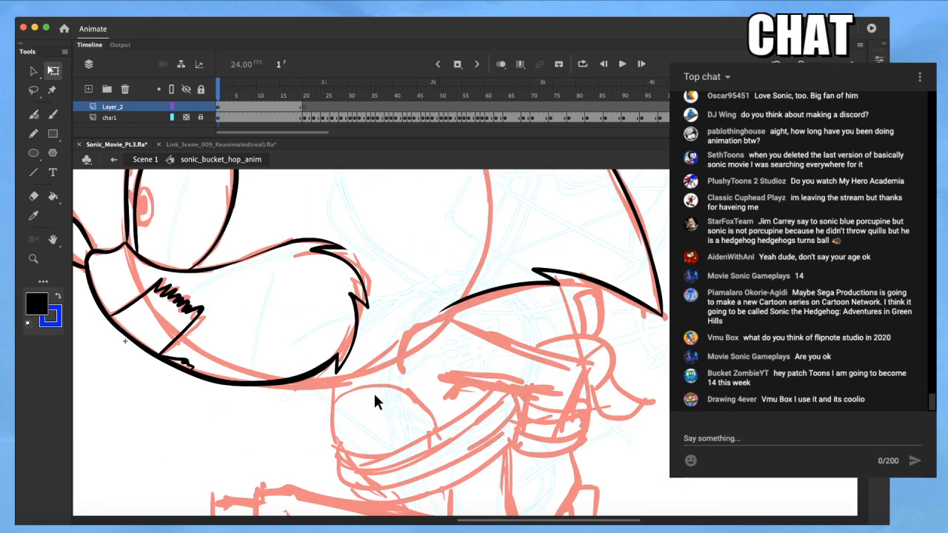
scroll(345, 392, up, 1)
space+drag(419, 387, 432, 455)
drag(438, 413, 425, 435)
key(b)
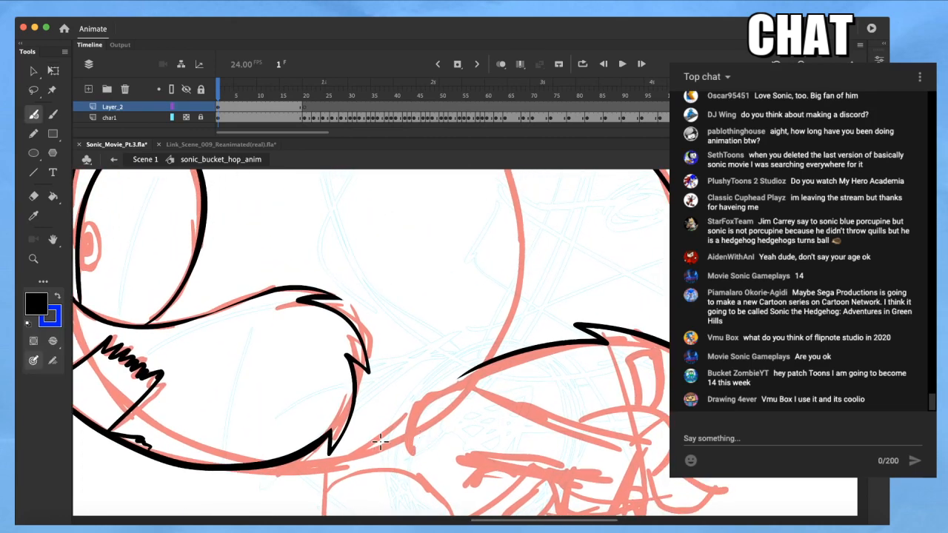
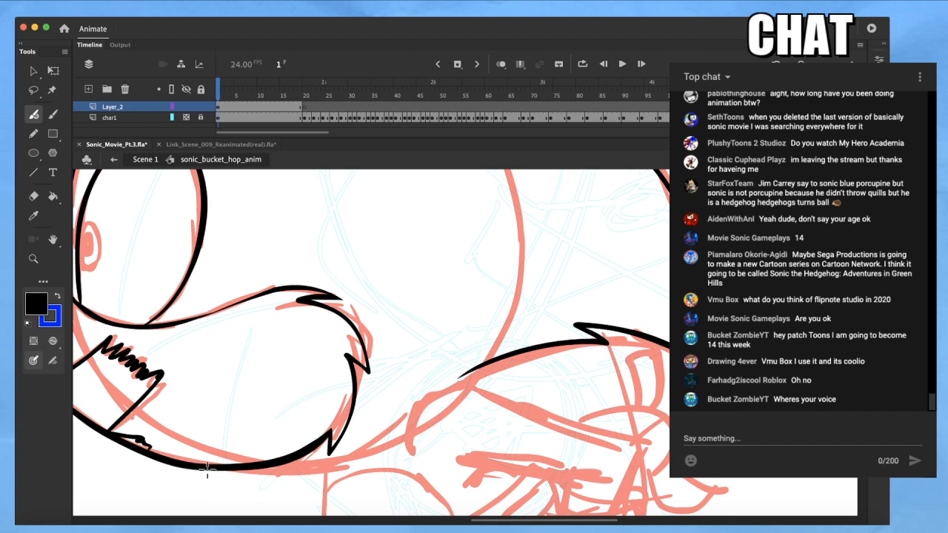
mouse_move(242, 471)
mouse_down()
mouse_move(377, 449)
mouse_move(415, 420)
mouse_move(491, 523)
mouse_move(499, 449)
mouse_move(500, 492)
mouse_up()
key(q)
drag(308, 275, 306, 277)
key(super+z)
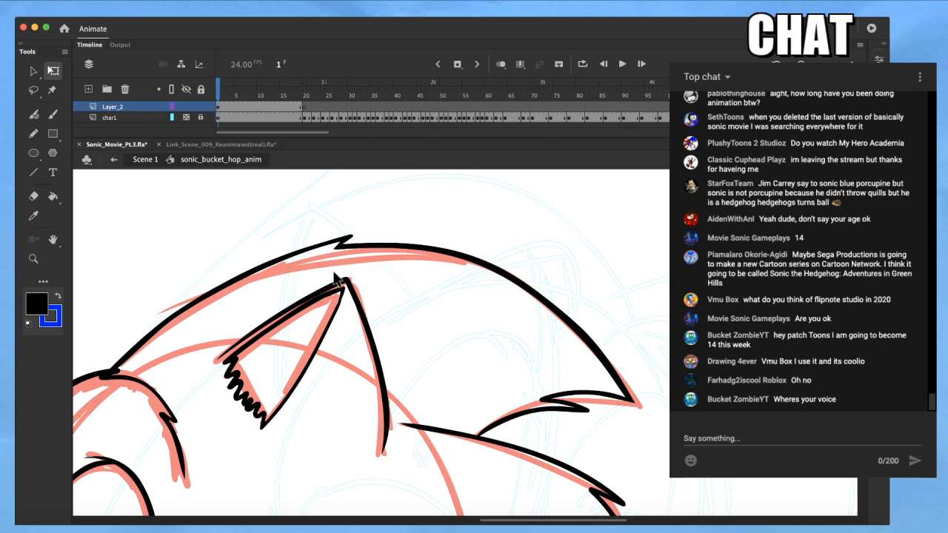
Ink the curved shoulder line and its small pointed tip where the jawline meets the lower back quill
key(super+minus)
mouse_move(425, 345)
mouse_down()
mouse_move(359, 319)
mouse_move(386, 288)
mouse_up()
drag(378, 343, 351, 271)
scroll(389, 394, up, 2)
drag(422, 393, 345, 306)
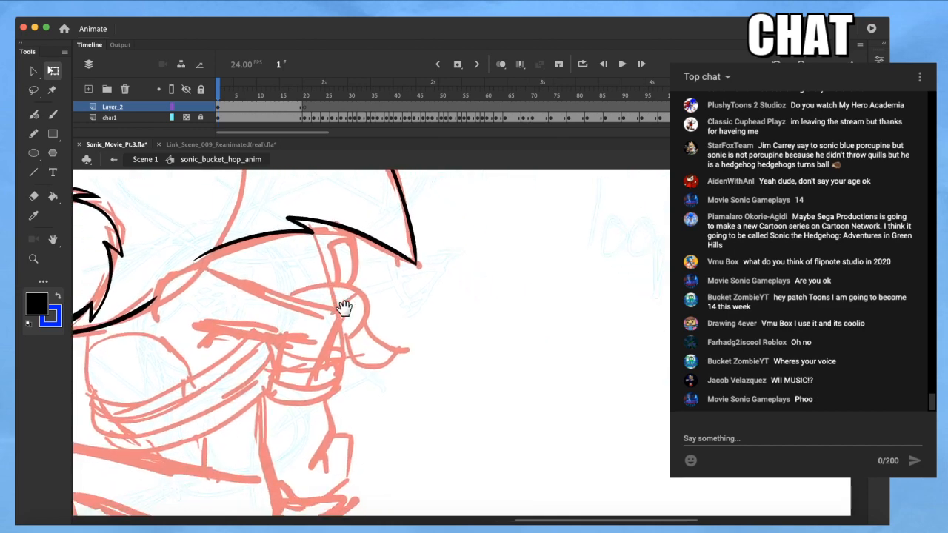
mouse_move(377, 391)
mouse_down()
mouse_move(347, 337)
mouse_move(416, 360)
mouse_up()
scroll(253, 229, up, 1)
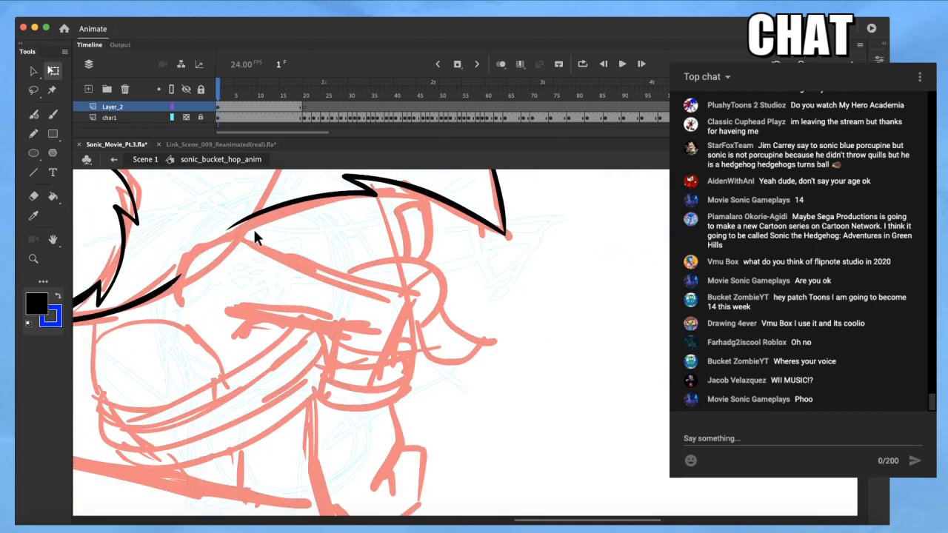
drag(253, 228, 267, 289)
key(b)
mouse_move(194, 362)
mouse_down()
mouse_move(209, 305)
mouse_move(236, 287)
mouse_move(233, 299)
mouse_move(268, 290)
mouse_move(262, 300)
mouse_move(282, 325)
mouse_move(216, 316)
mouse_up()
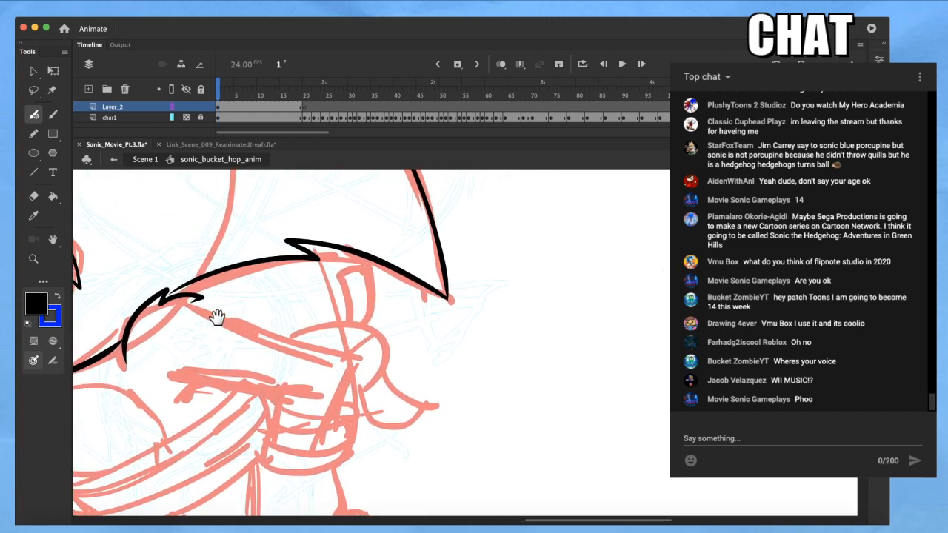
Ink the upper arm outline from the shoulder over the red sketch, undoing and redrawing the stroke at the elbow
mouse_move(352, 367)
mouse_down()
mouse_move(181, 288)
mouse_move(271, 260)
mouse_move(505, 397)
mouse_move(610, 437)
mouse_up()
drag(427, 433, 462, 381)
key(super+z)
key(super+z)
drag(428, 433, 459, 382)
drag(545, 394, 631, 487)
drag(499, 358, 549, 289)
Draw a black oval iris outline inside the eye, straighten its shape and nudge it to the left
key(z)
click(299, 367)
key(b)
mouse_move(432, 392)
mouse_down()
mouse_move(406, 448)
mouse_move(428, 383)
mouse_move(421, 362)
mouse_move(433, 406)
mouse_up()
key(v)
click(435, 410)
click(54, 346)
key(q)
key(Left)
key(Left)
key(Left)
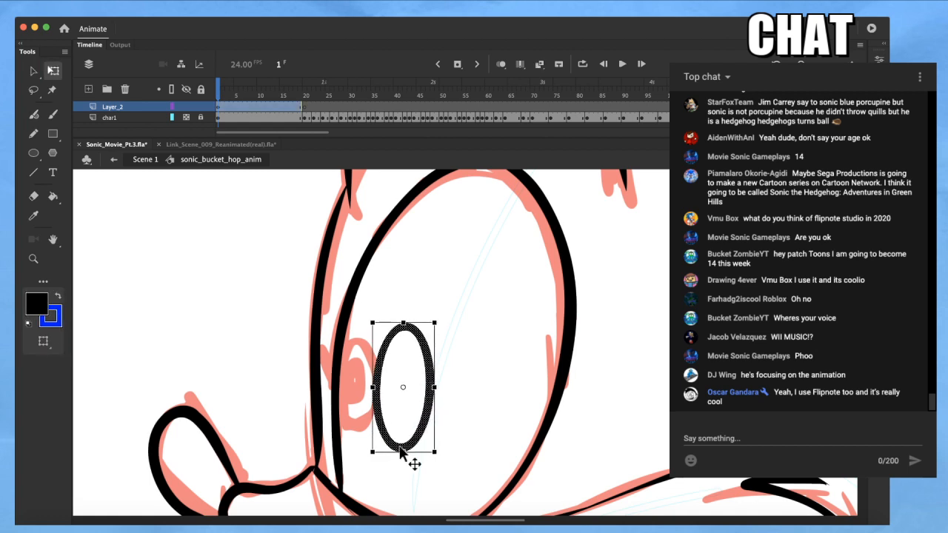
Add a scaled-down copy of the oval inside the iris outline and fill it black as the pupil
drag(434, 450, 415, 422)
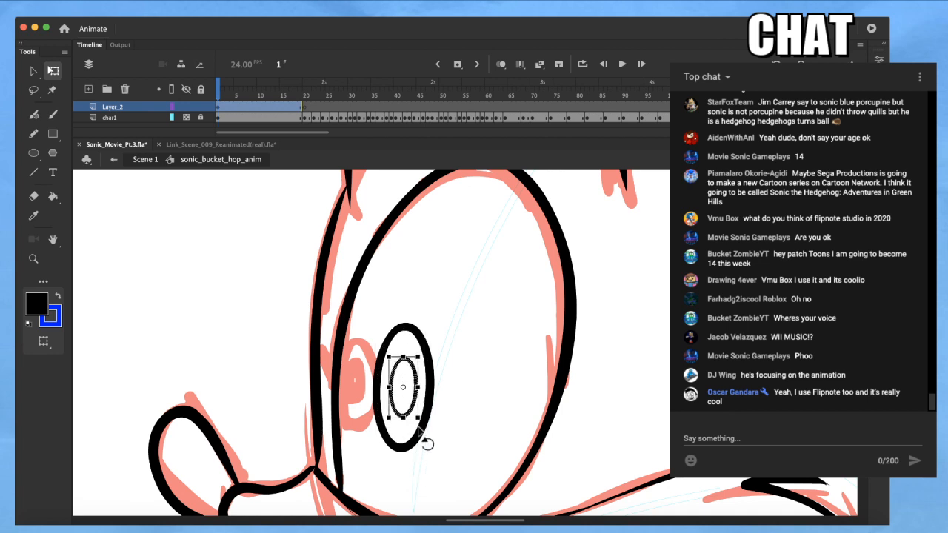
key(k)
click(405, 395)
key(q)
click(403, 399)
Nudge the pupil left within the iris outline and stretch it slightly taller
key(Left)
key(Left)
key(Left)
key(Left)
key(Left)
key(Left)
drag(398, 419, 398, 424)
key(super+z)
drag(398, 356, 399, 353)
key(super+z)
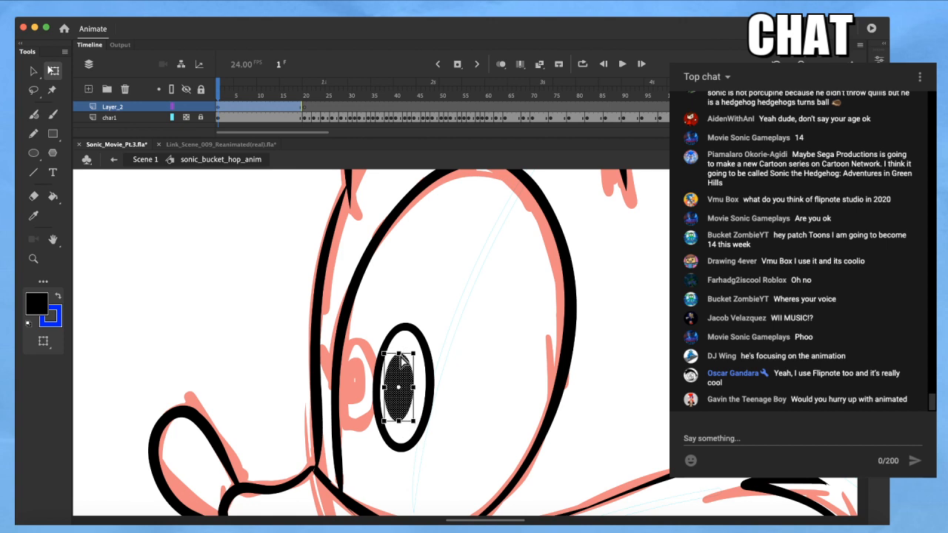
Place a small scaled-down copy of the pupil at its upper right and colour it white as a highlight
drag(411, 356, 407, 375)
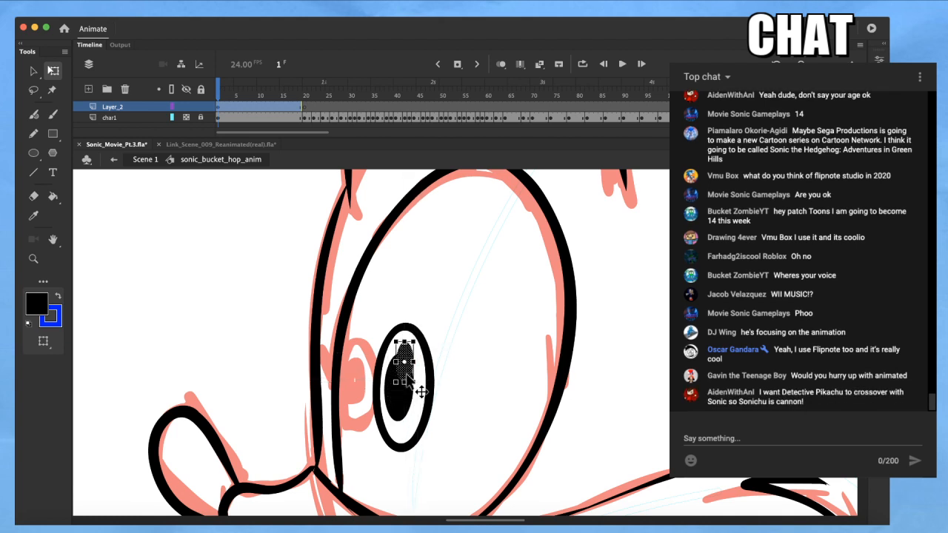
key(Right)
key(Right)
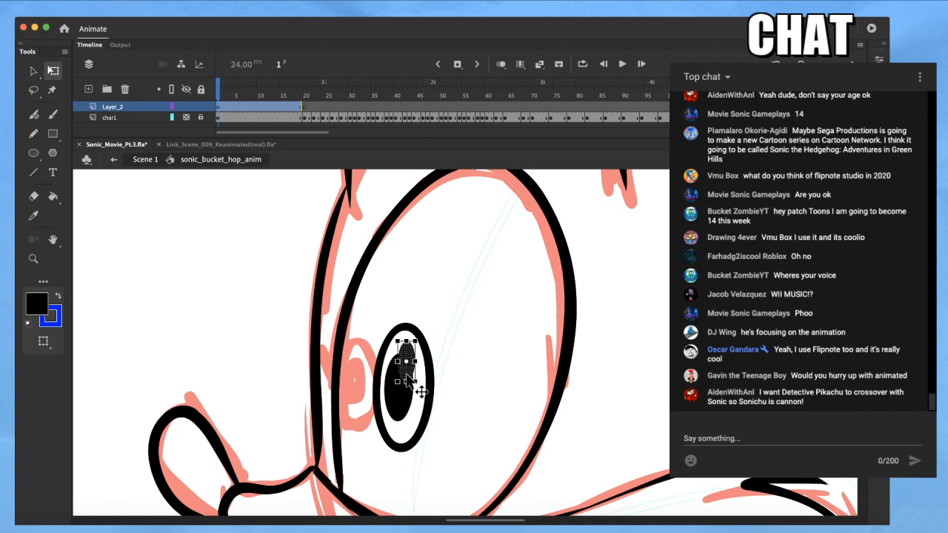
click(37, 304)
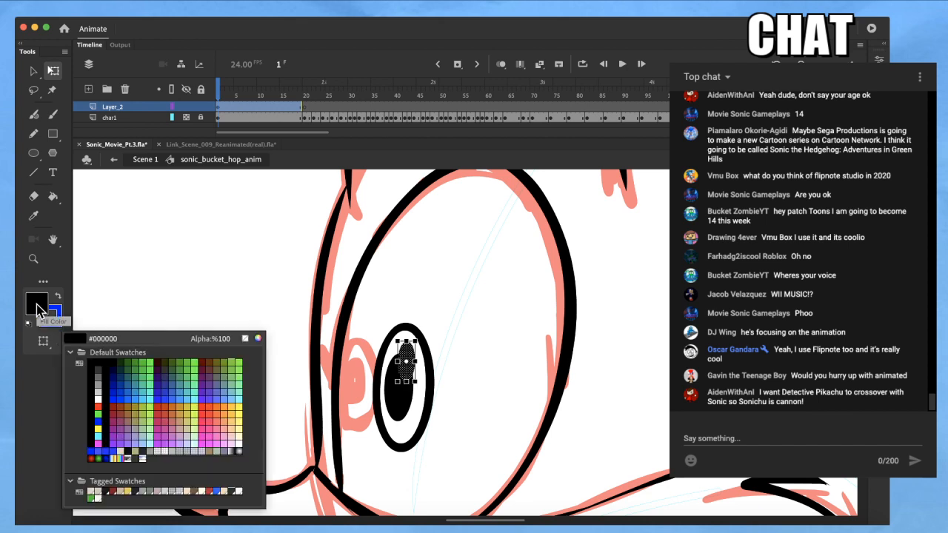
click(103, 405)
click(499, 302)
Move the complete iris, pupil and highlight onto the sketched iris at the eye's front edge and scale them down to fit
drag(464, 300, 364, 481)
drag(410, 403, 372, 403)
drag(397, 323, 388, 340)
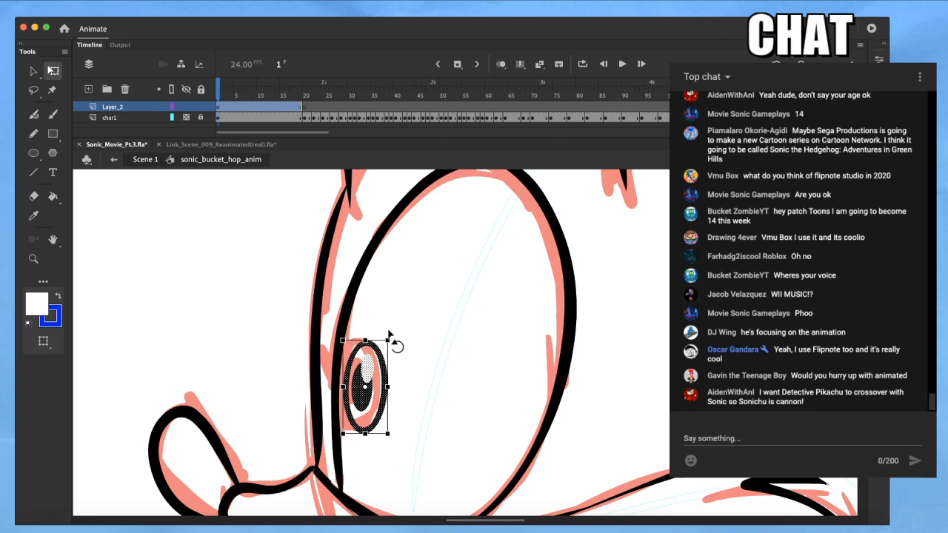
drag(395, 378, 388, 376)
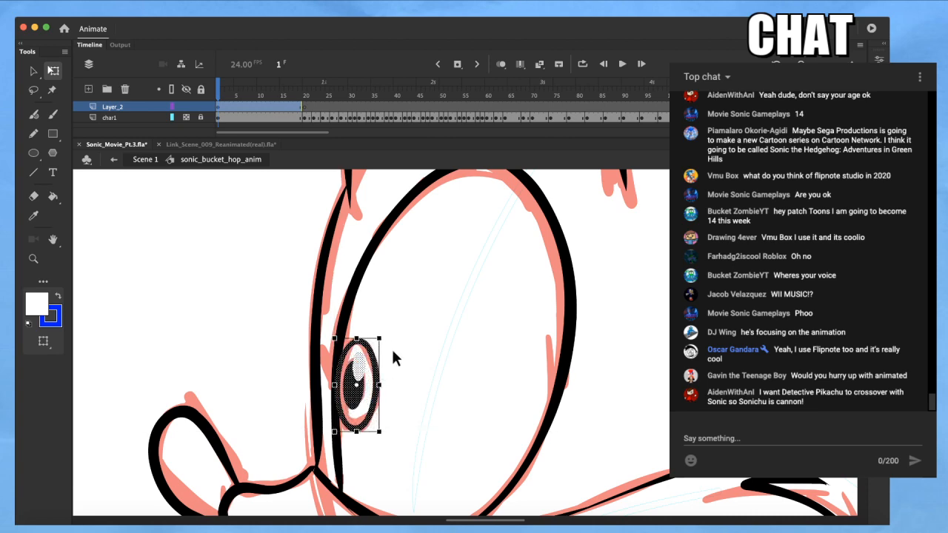
Stretch the iris group slightly upward to match the sketch and deselect it
scroll(394, 354, down, 5)
drag(472, 336, 410, 349)
scroll(357, 365, up, 5)
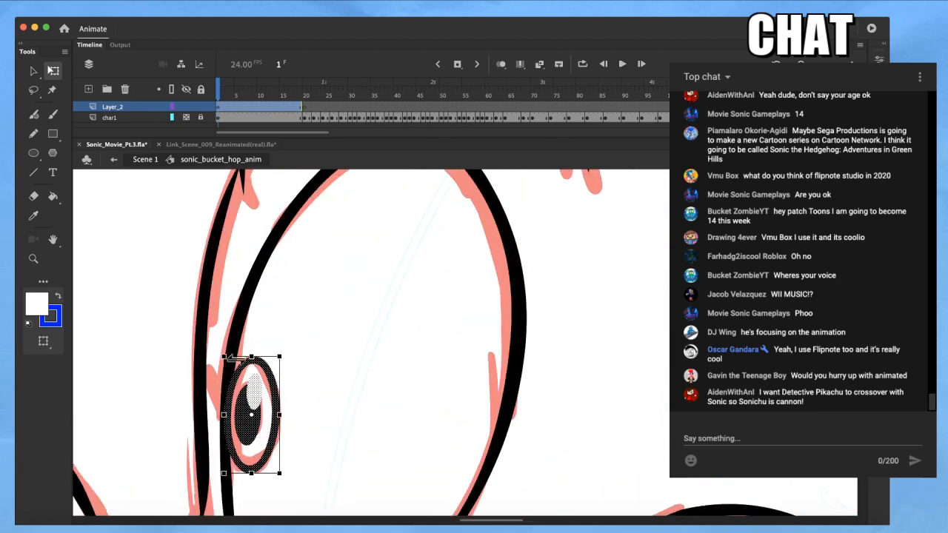
drag(251, 356, 250, 347)
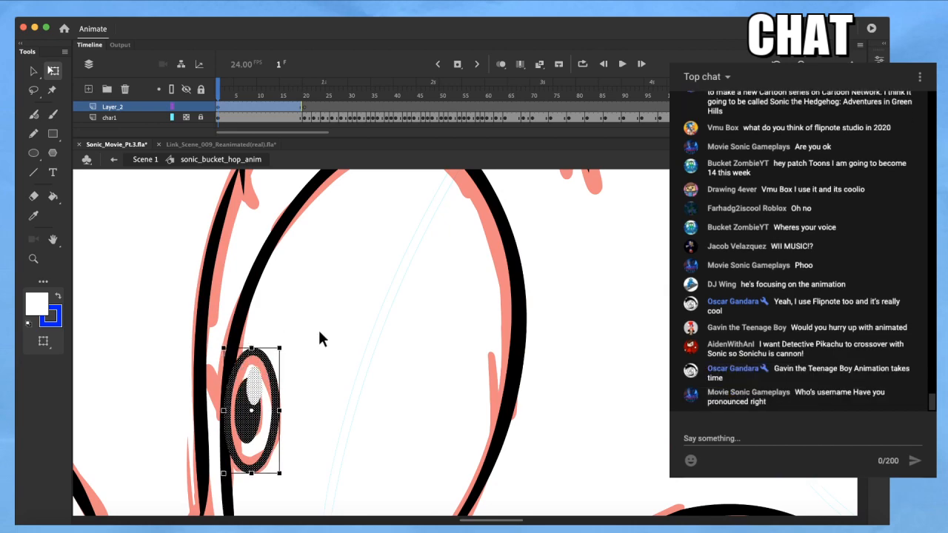
scroll(317, 331, down, 5)
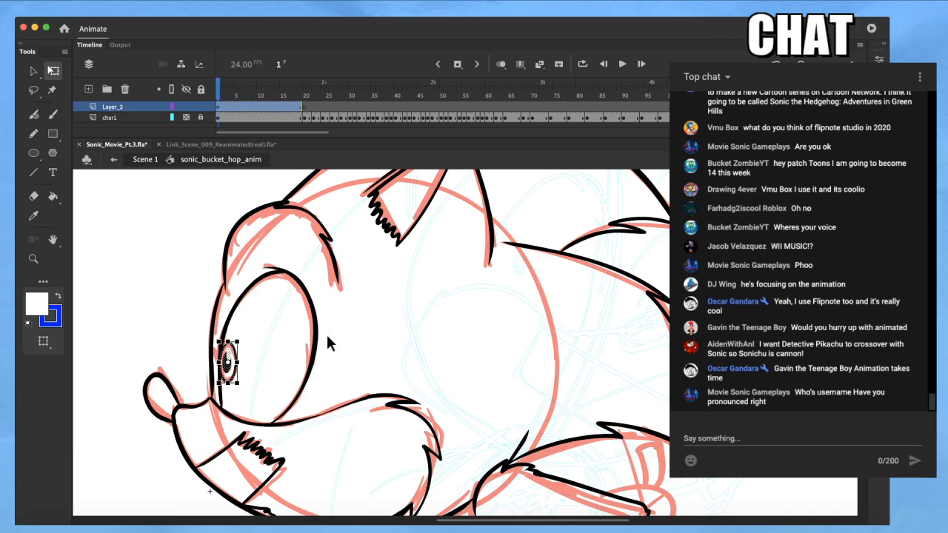
click(403, 398)
Sample the white of the pupil highlight and fill the large eye shape with it
key(i)
click(233, 351)
click(278, 346)
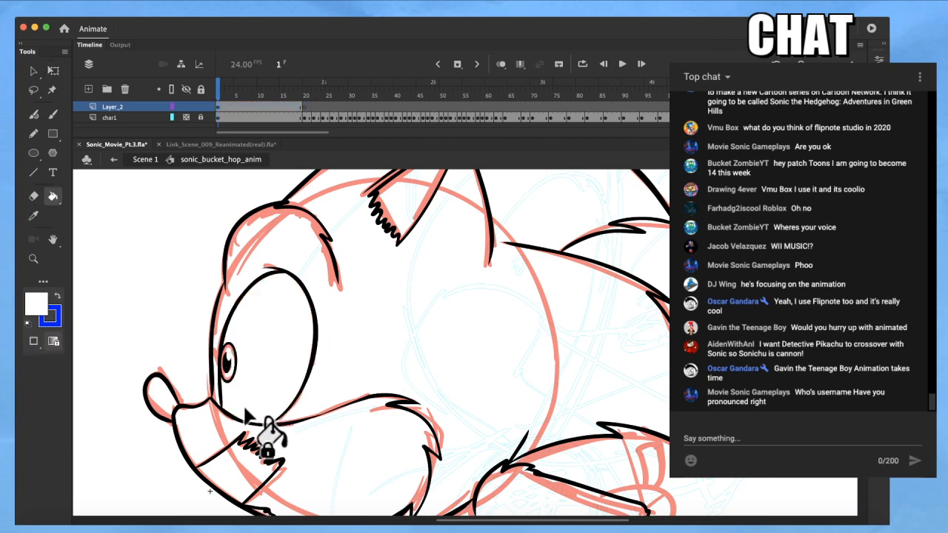
Reshape the corner where the nose bridge, face and muzzle lines meet by pulling it up into the face line
scroll(333, 381, up, 2)
scroll(170, 357, up, 2)
drag(207, 359, 316, 394)
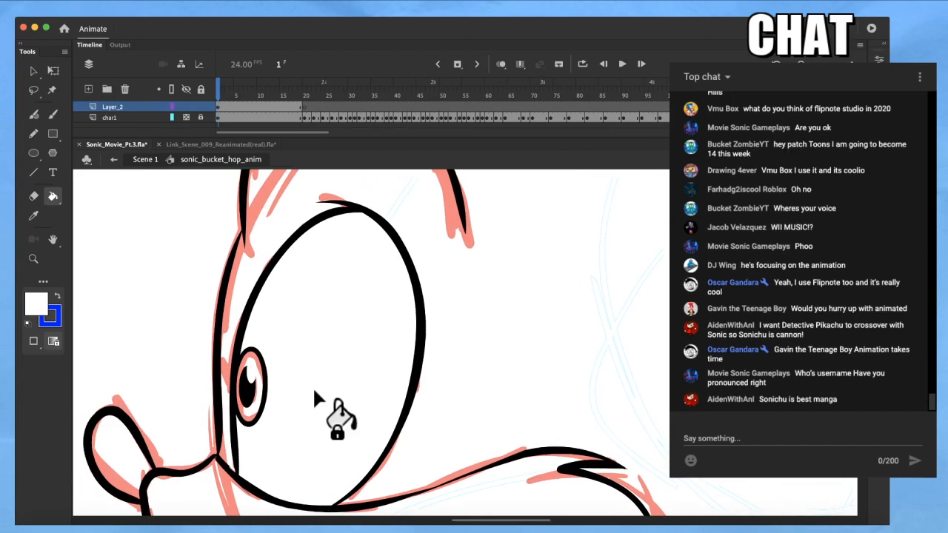
key(y)
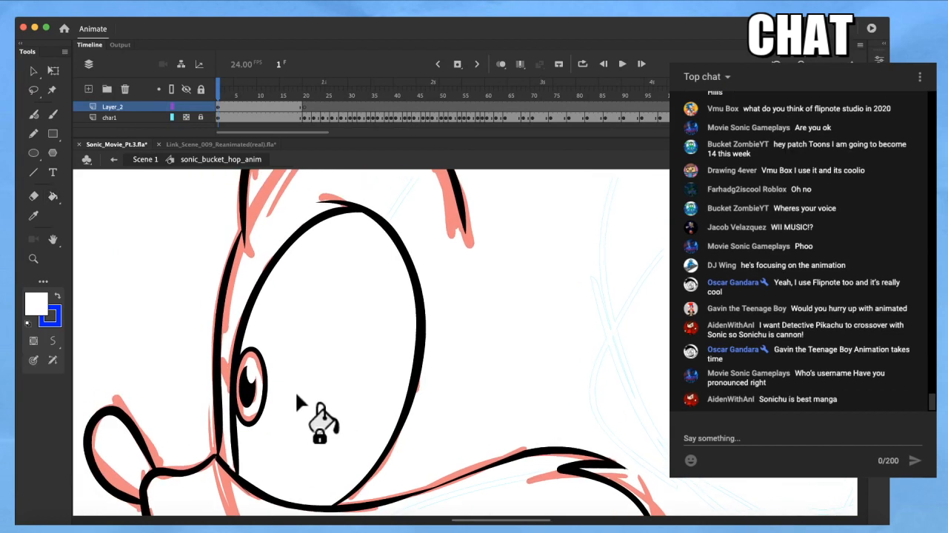
key(z)
click(202, 476)
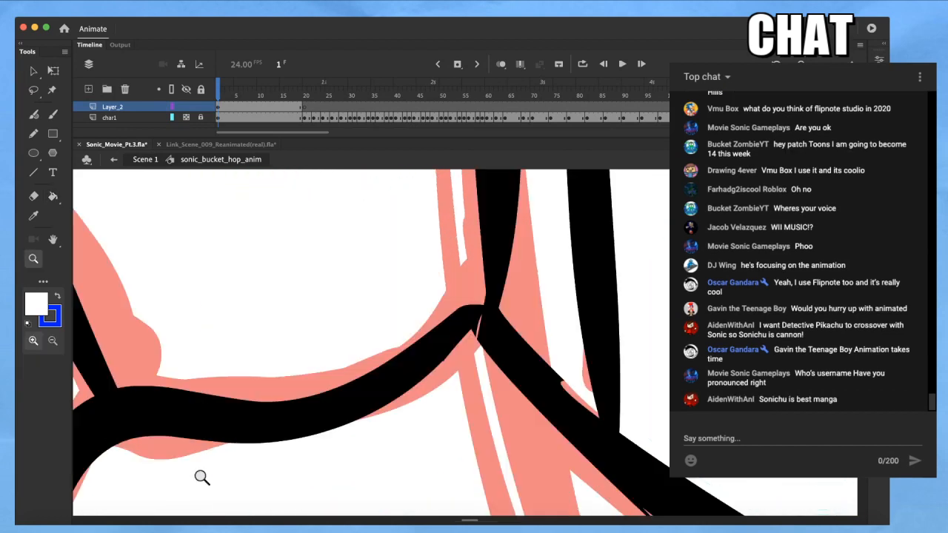
key(q)
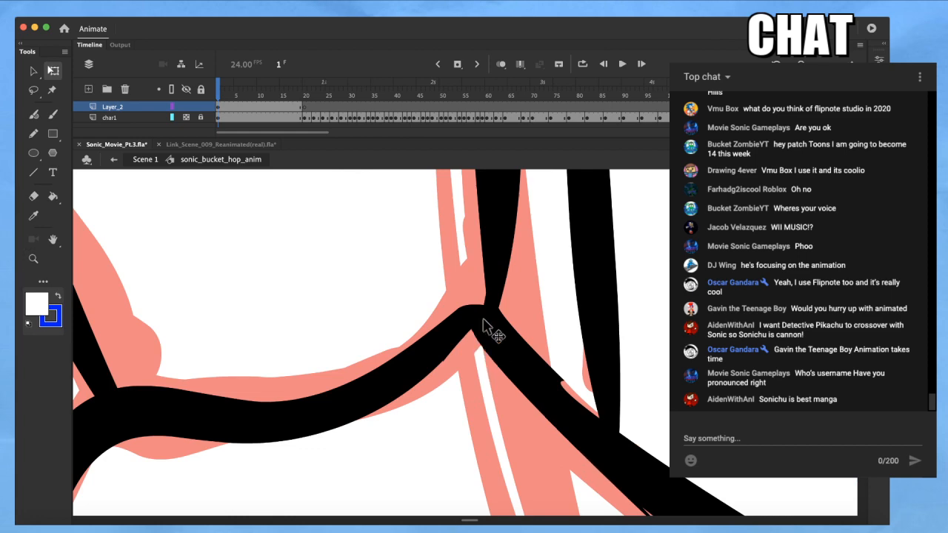
key(ctrl+a)
double_click(468, 375)
double_click(469, 308)
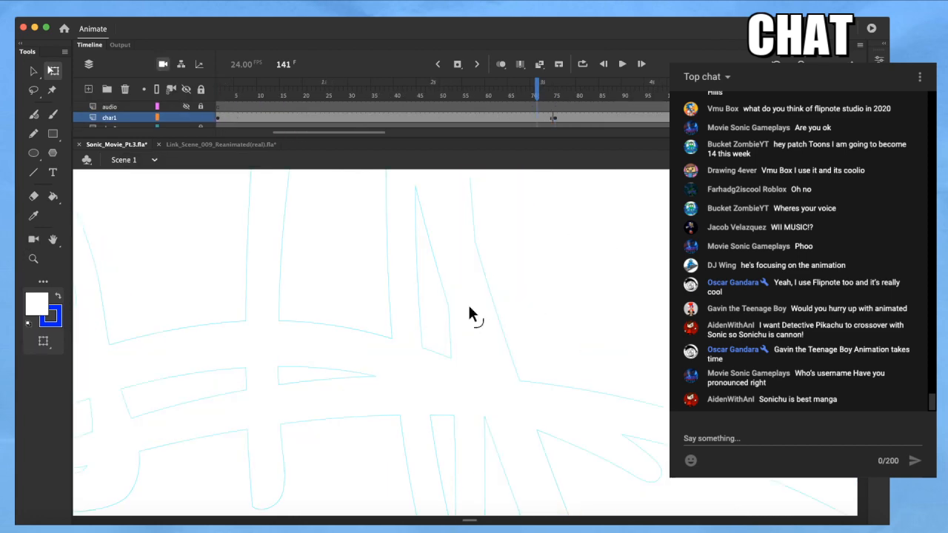
drag(486, 291, 501, 275)
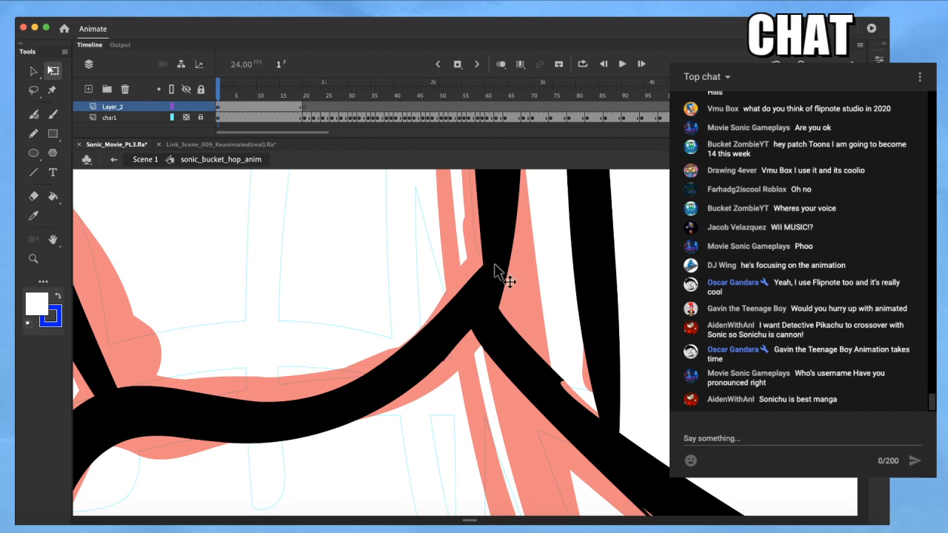
Smooth the lines around the nose-bridge join and adjust the corner of the join
scroll(427, 373, down, 4)
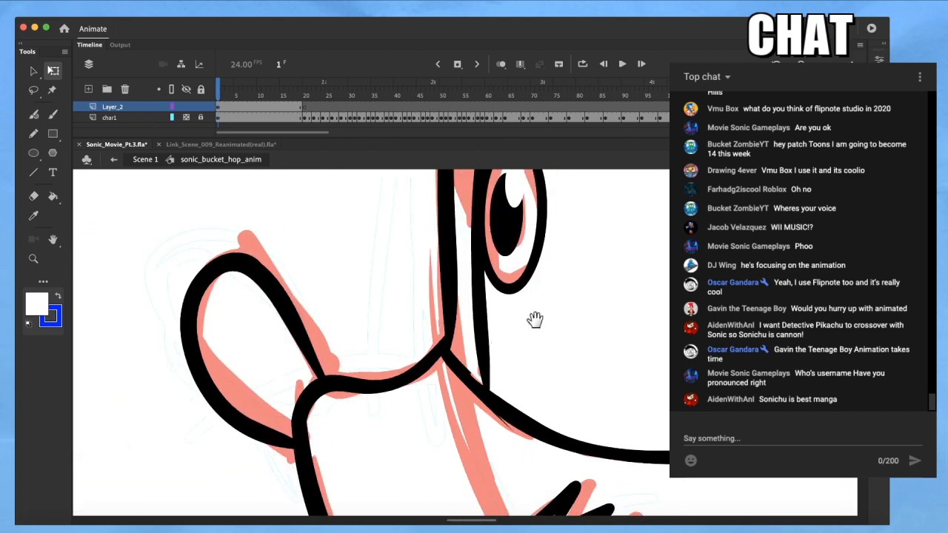
drag(531, 323, 408, 473)
scroll(404, 437, down, 1)
drag(383, 397, 339, 310)
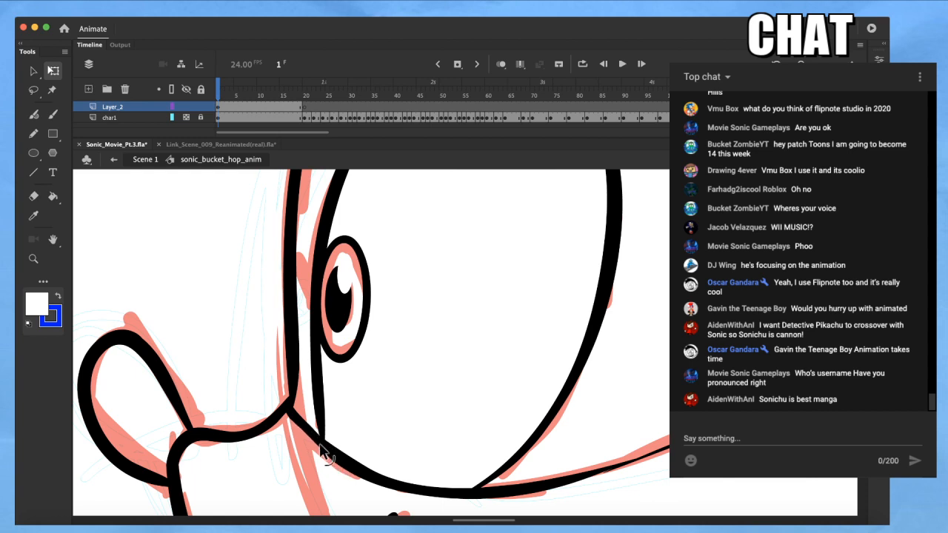
drag(261, 477, 299, 356)
key(v)
drag(323, 437, 331, 432)
drag(319, 484, 335, 442)
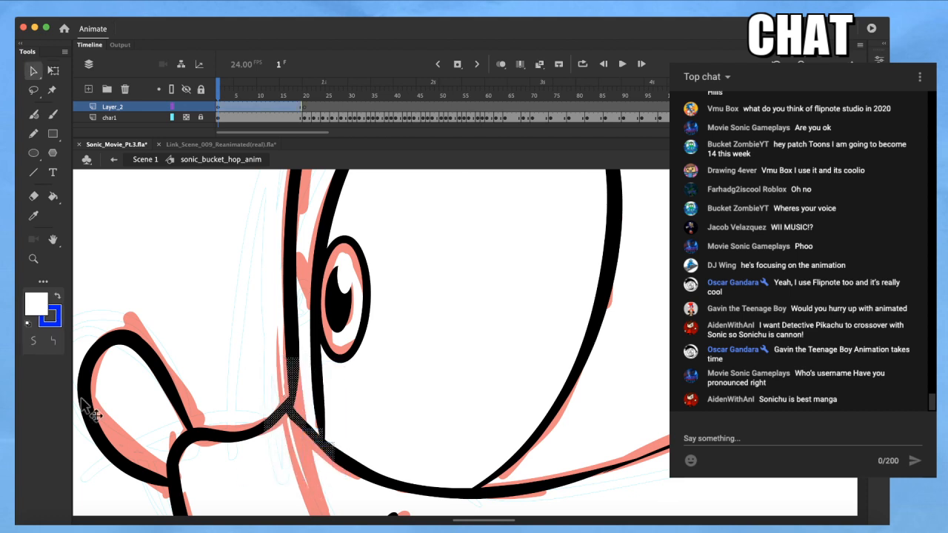
click(33, 342)
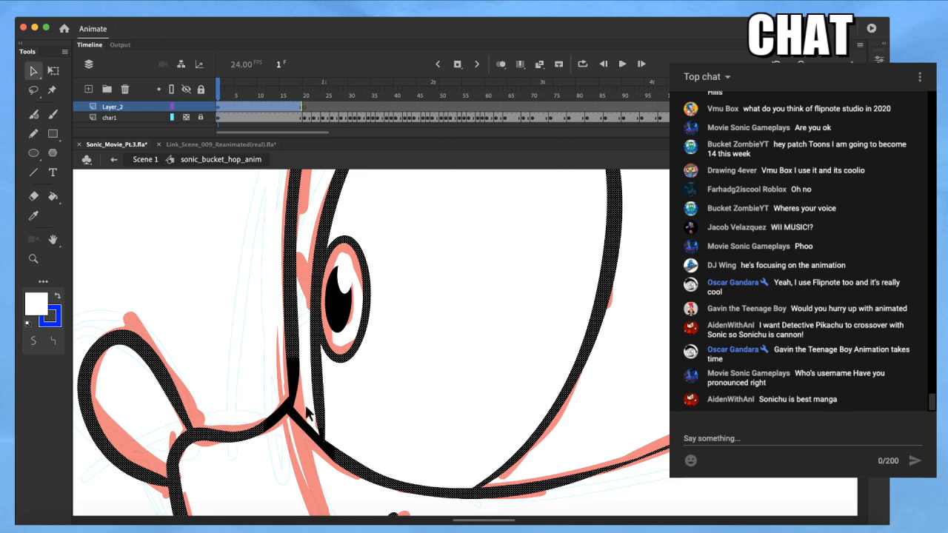
drag(303, 424, 299, 400)
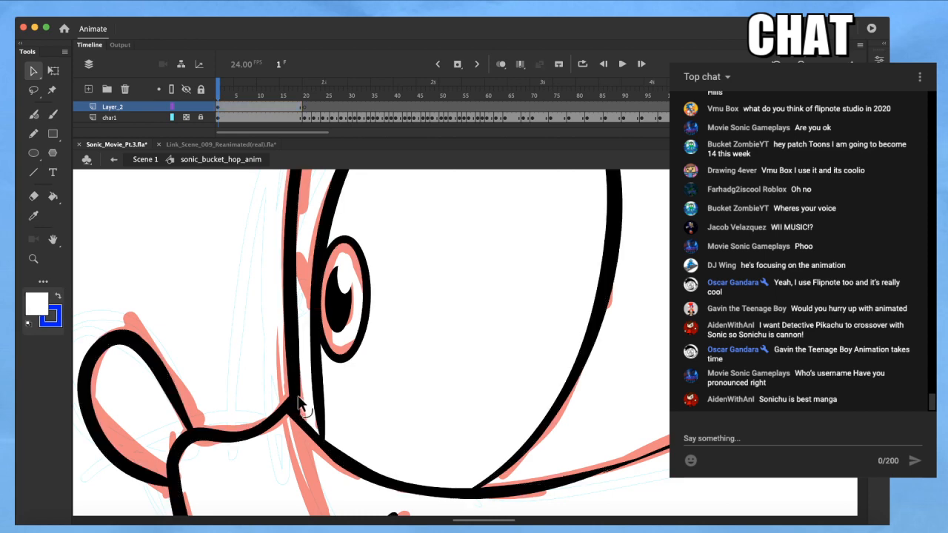
Draw a small zigzag brush stroke between the face outline and the iris
key(super+minus)
mouse_move(373, 367)
mouse_down()
mouse_move(333, 390)
mouse_move(275, 392)
mouse_up()
drag(354, 345, 334, 419)
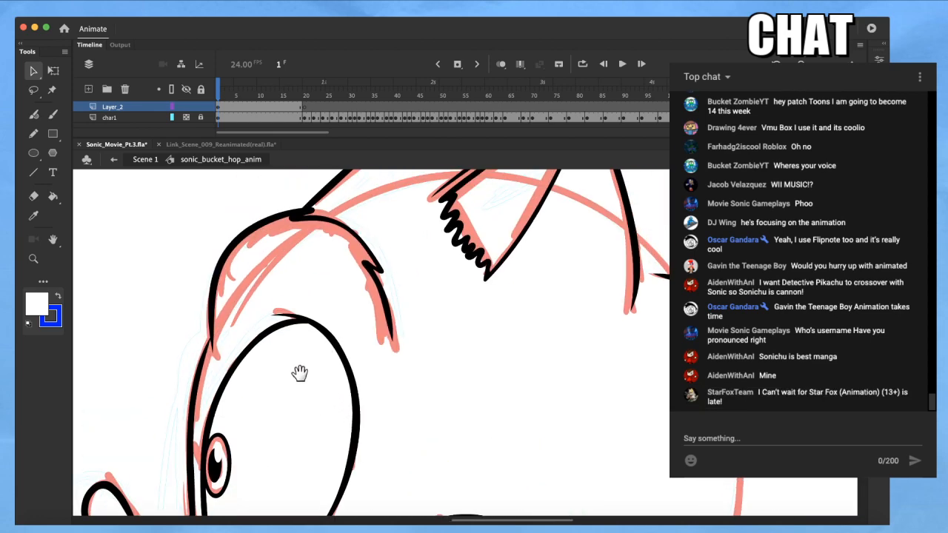
drag(306, 368, 313, 343)
key(b)
drag(214, 426, 220, 411)
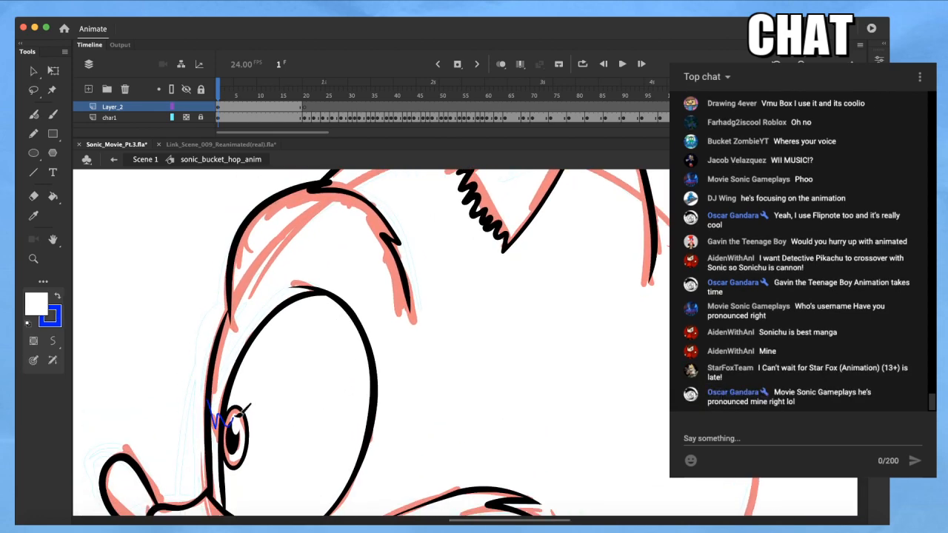
Scrub the timeline to frame 18 and view the inked head together with the rest of the sketch
key(super+minus)
mouse_move(320, 382)
mouse_down()
mouse_move(253, 331)
mouse_move(320, 404)
mouse_move(275, 341)
mouse_up()
drag(367, 433, 361, 410)
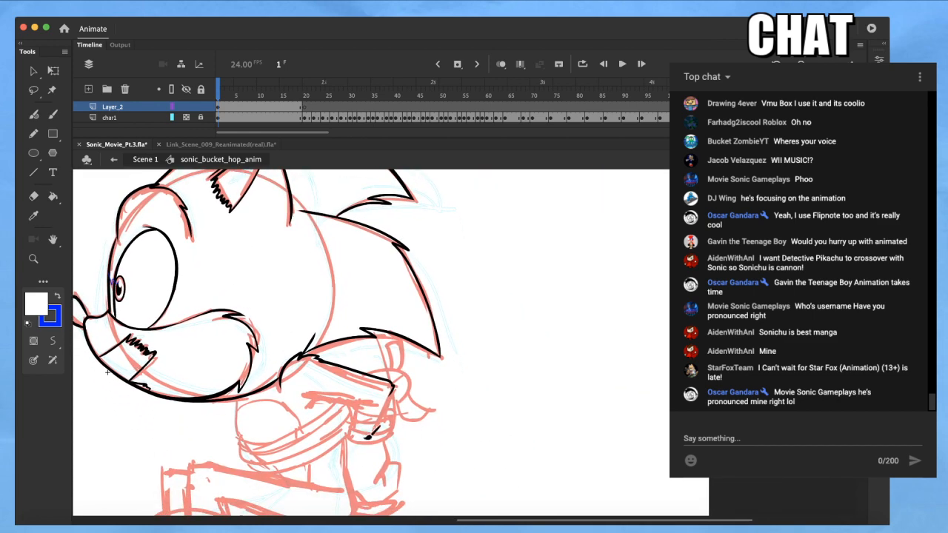
key(super+minus)
drag(368, 461, 395, 425)
click(308, 95)
mouse_move(306, 94)
mouse_down()
mouse_move(323, 94)
mouse_move(295, 94)
mouse_up()
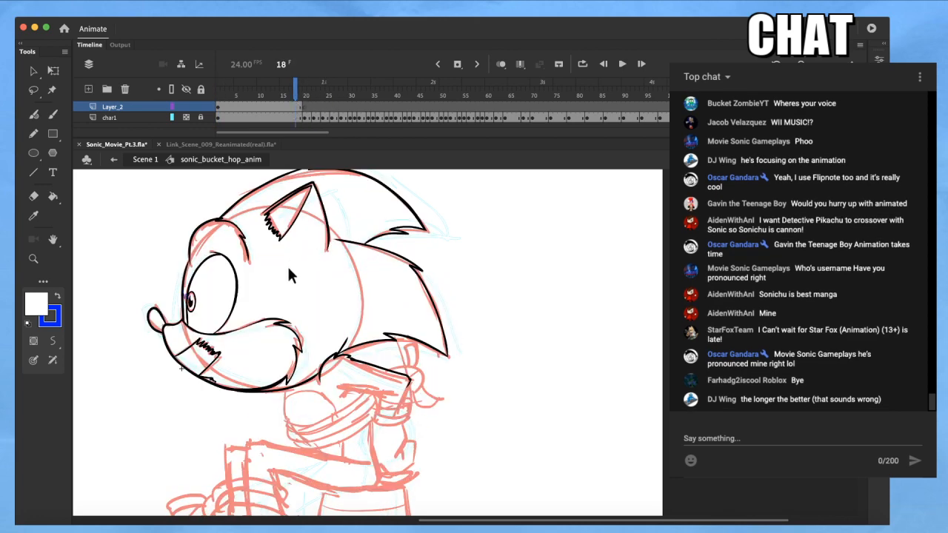
key(super+minus)
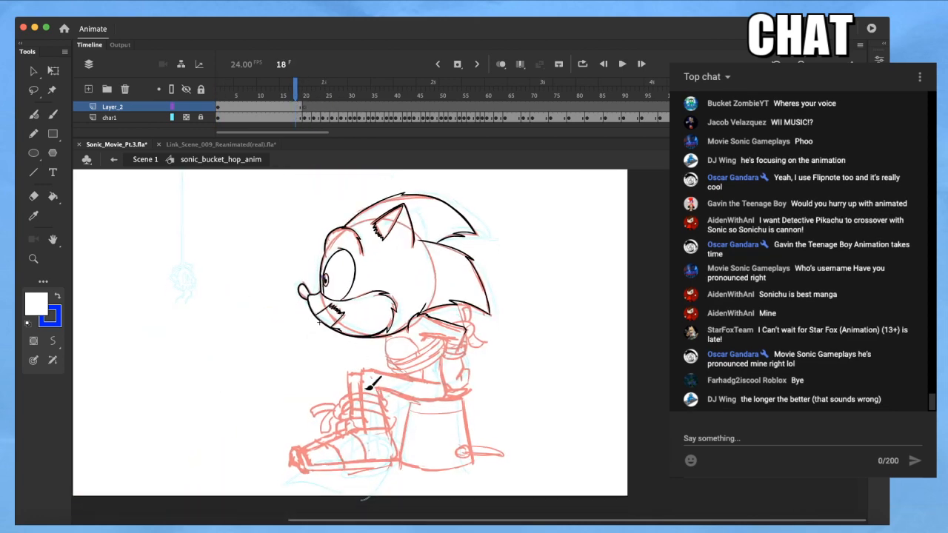
Try drawing blue horizontal brush lines across the leg near the knee and along the top of the bucket
key(b)
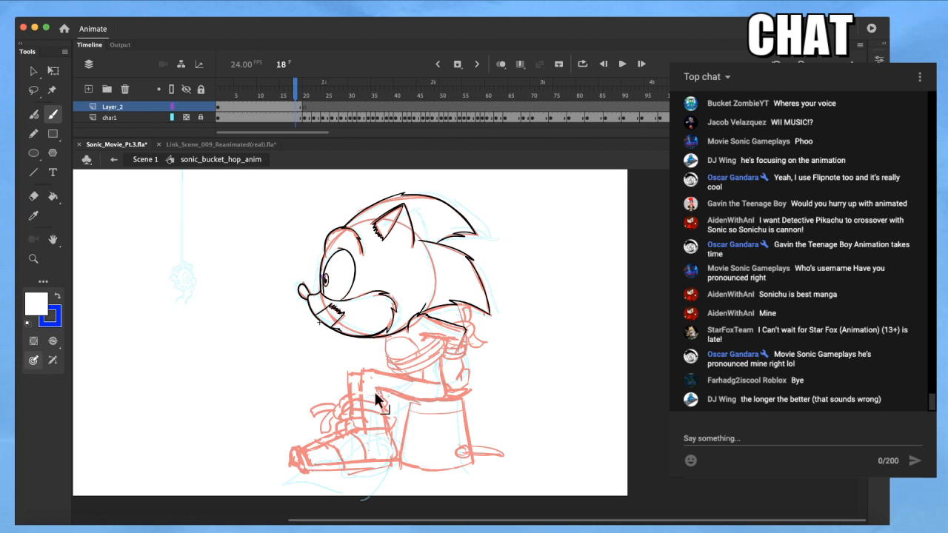
key(x)
drag(350, 394, 476, 400)
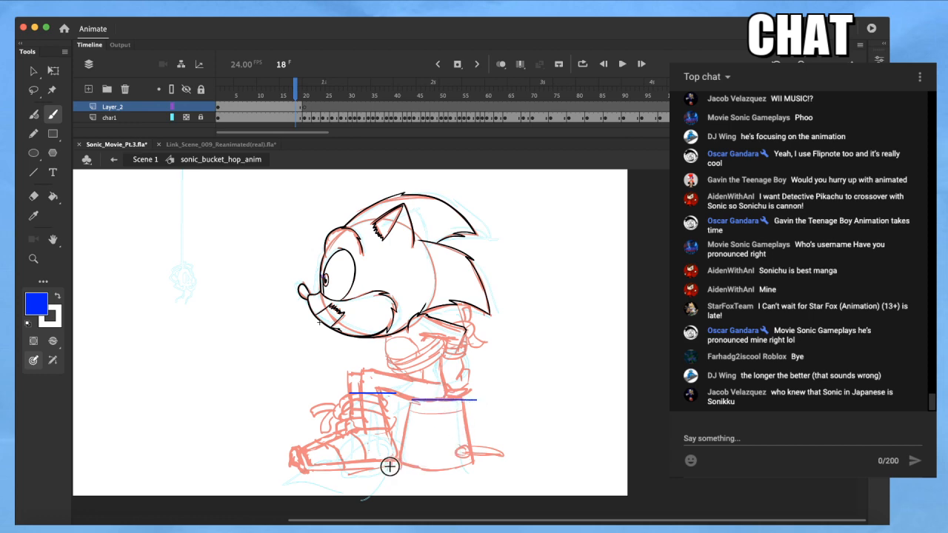
key(super+z)
key(super+z)
Return to frame 1 and sample the black of the inked outline as the drawing color
mouse_move(306, 91)
mouse_down()
mouse_move(438, 108)
mouse_move(187, 147)
mouse_up()
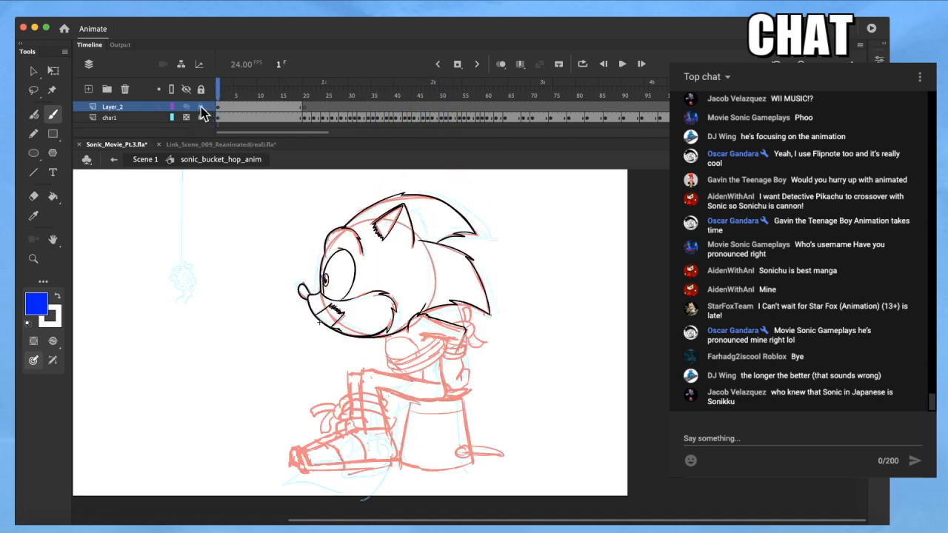
super+click(415, 301)
key(v)
key(i)
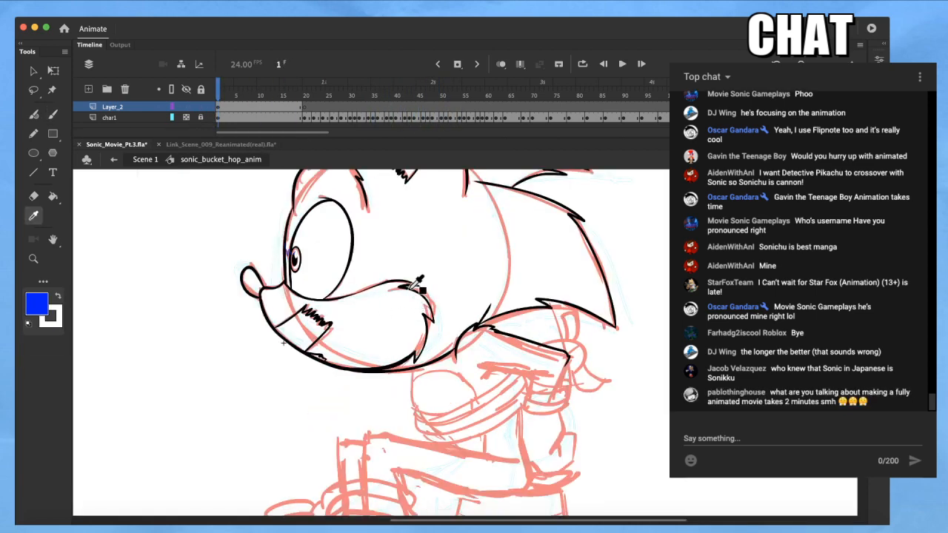
click(412, 296)
Adjust the inked fur tuft lines along the upper back of the muzzle
scroll(415, 290, up, 6)
key(a)
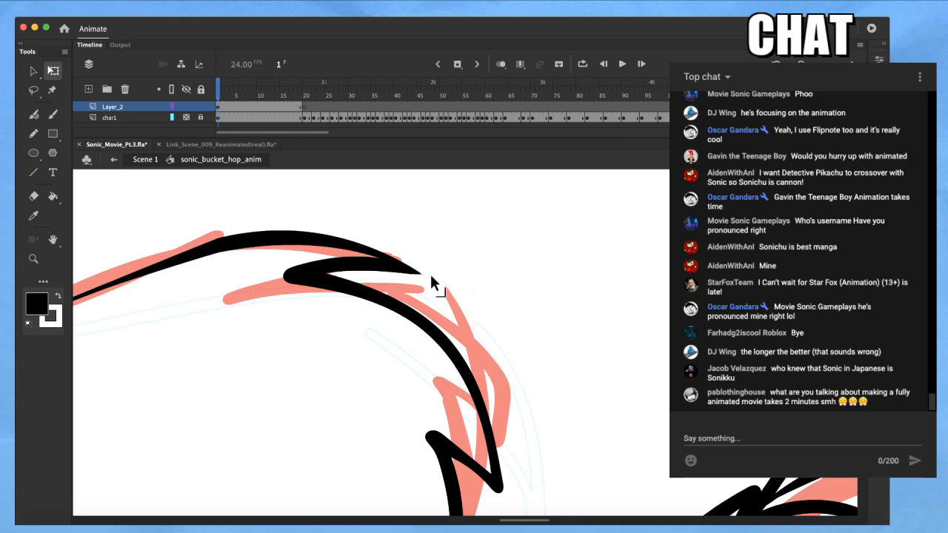
scroll(422, 291, down, 3)
drag(554, 347, 541, 341)
scroll(283, 310, up, 3)
mouse_move(215, 280)
mouse_down()
mouse_move(205, 290)
mouse_move(390, 237)
mouse_move(349, 226)
mouse_move(356, 244)
mouse_move(321, 237)
mouse_move(309, 254)
mouse_move(357, 229)
mouse_up()
drag(185, 296, 180, 296)
scroll(185, 297, down, 6)
drag(317, 319, 348, 333)
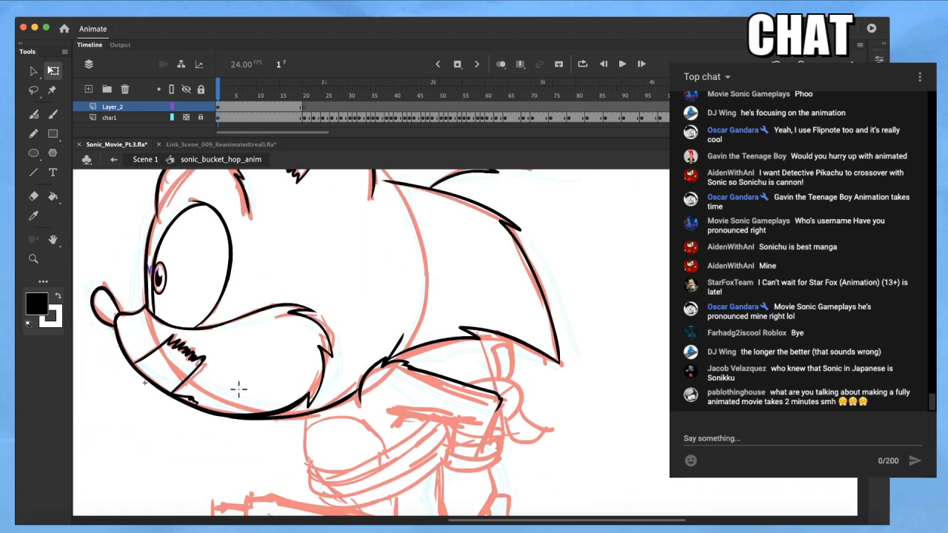
Ink the short edge running down from the elbow corner and the four stacked curved bands below it
key(b)
drag(233, 389, 304, 419)
drag(329, 380, 333, 414)
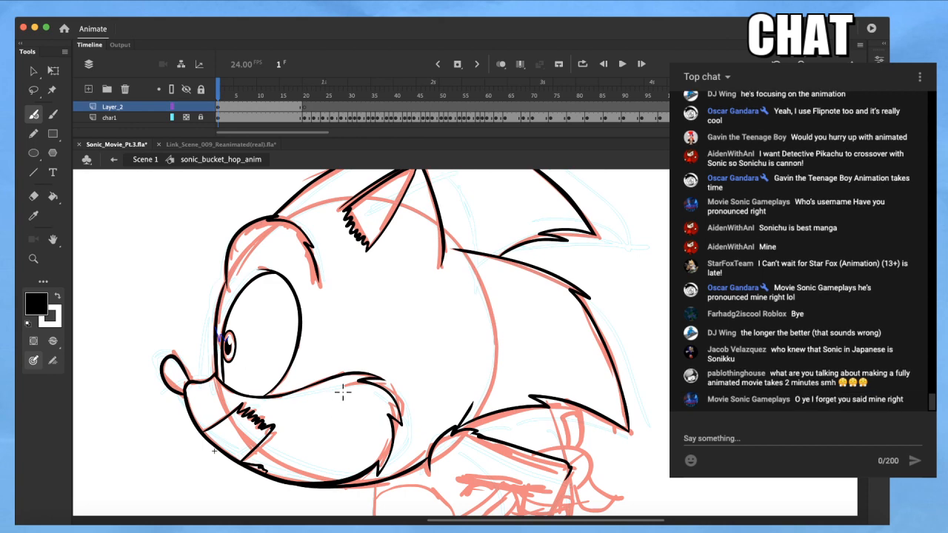
drag(360, 360, 373, 421)
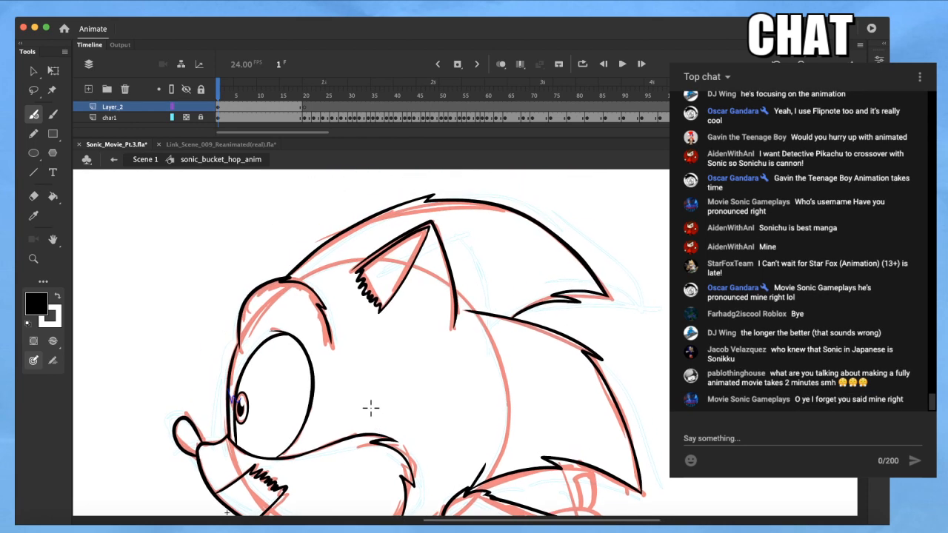
drag(432, 438, 289, 237)
scroll(418, 369, up, 2)
drag(442, 346, 388, 340)
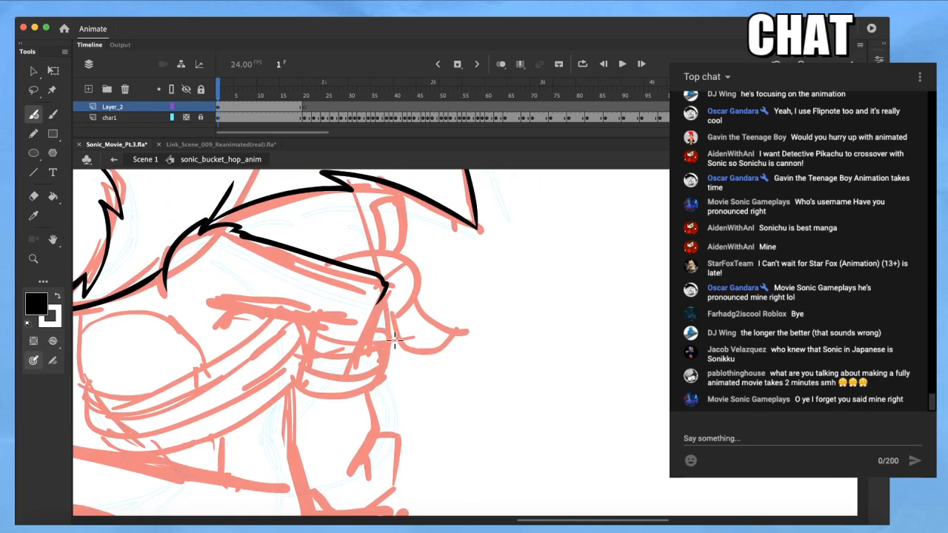
drag(384, 296, 377, 316)
mouse_move(314, 332)
mouse_down()
mouse_move(379, 337)
mouse_move(337, 367)
mouse_move(303, 359)
mouse_move(370, 377)
mouse_move(379, 348)
mouse_move(353, 392)
mouse_move(303, 400)
mouse_move(294, 379)
mouse_move(339, 400)
mouse_move(379, 390)
mouse_move(383, 366)
mouse_up()
key(super+z)
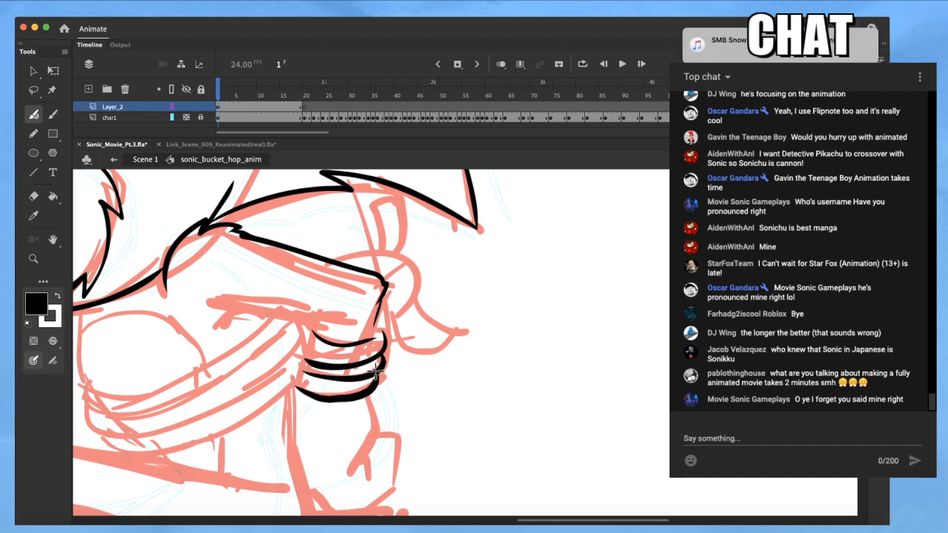
drag(406, 335, 403, 381)
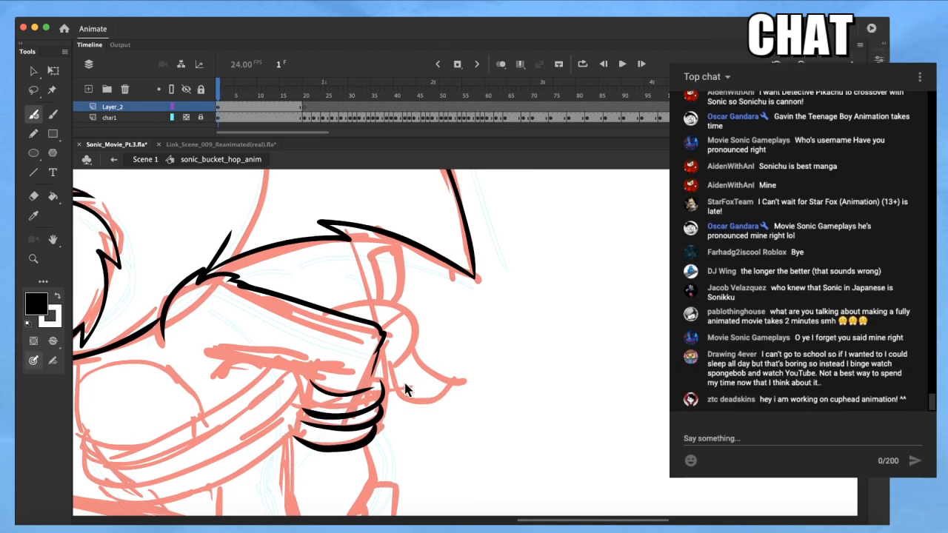
Ink the underside of the arm with its short crease, meeting the top of the stacked bands
key(q)
click(360, 391)
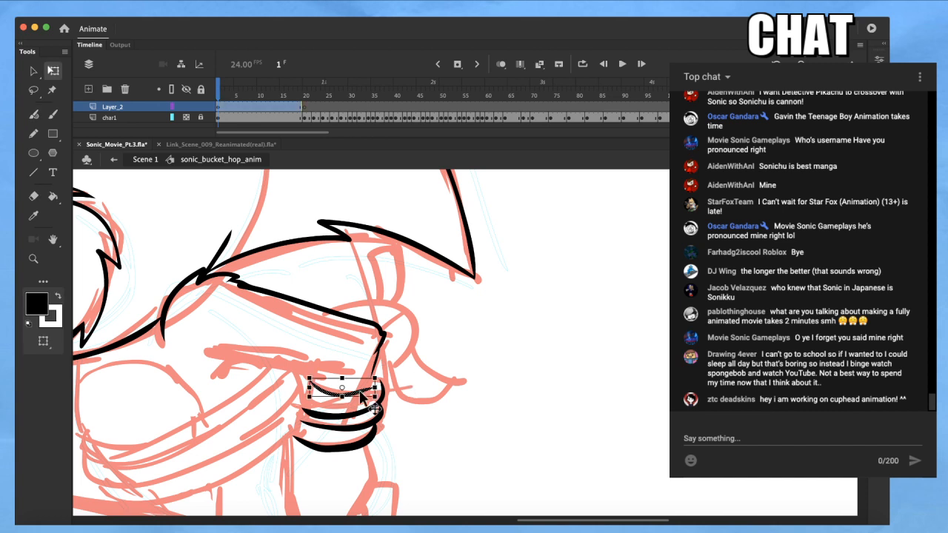
key(b)
mouse_move(296, 392)
mouse_down()
mouse_move(322, 404)
mouse_move(361, 400)
mouse_move(381, 387)
mouse_move(374, 369)
mouse_up()
key(space)
mouse_move(382, 460)
mouse_down()
mouse_move(388, 448)
mouse_move(397, 452)
mouse_up()
drag(368, 362, 227, 347)
mouse_move(337, 363)
mouse_down()
mouse_move(360, 377)
mouse_move(370, 342)
mouse_move(399, 357)
mouse_up()
Ink a long curve across the torso from the arm's underside and stretch it slightly toward the chest
mouse_move(355, 330)
mouse_down()
mouse_move(244, 396)
mouse_move(187, 413)
mouse_move(167, 408)
mouse_up()
mouse_move(256, 411)
mouse_down()
mouse_move(264, 425)
mouse_move(328, 438)
mouse_up()
key(q)
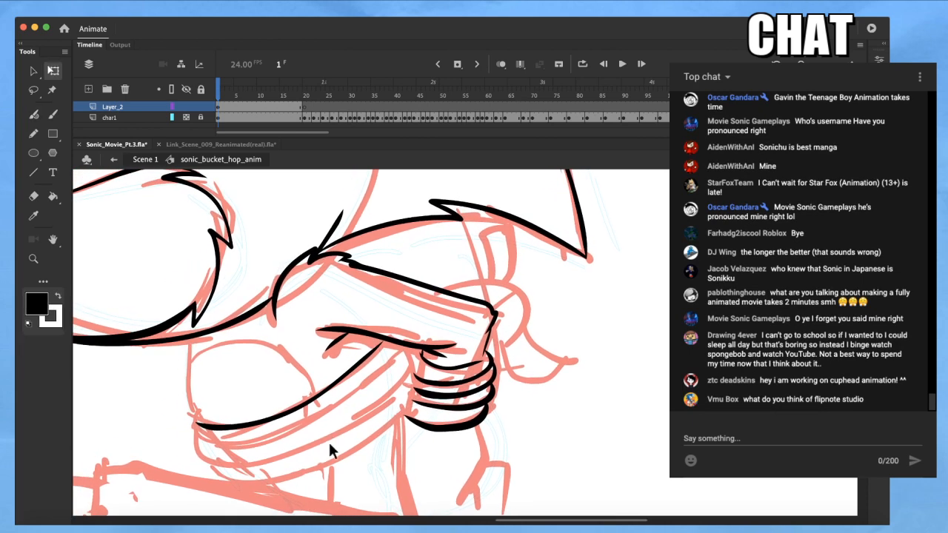
click(356, 367)
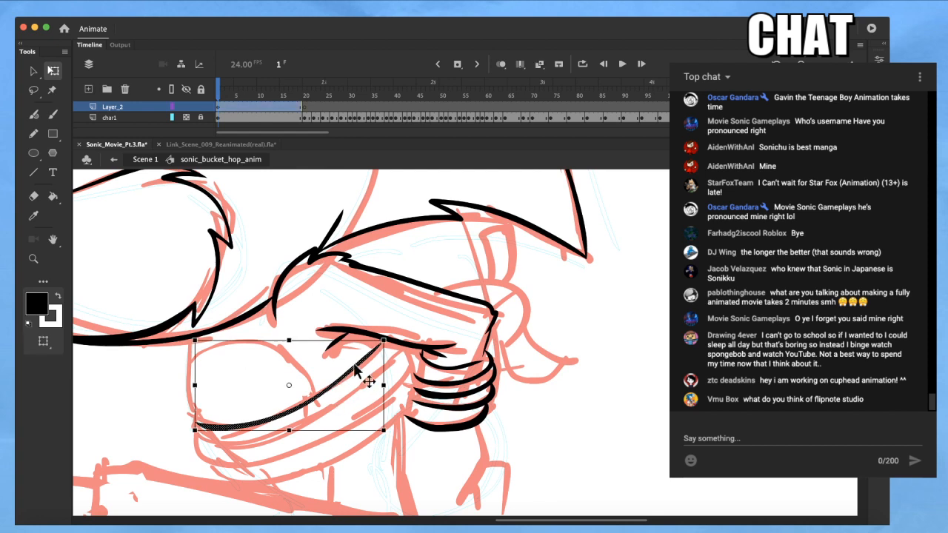
drag(194, 386, 192, 384)
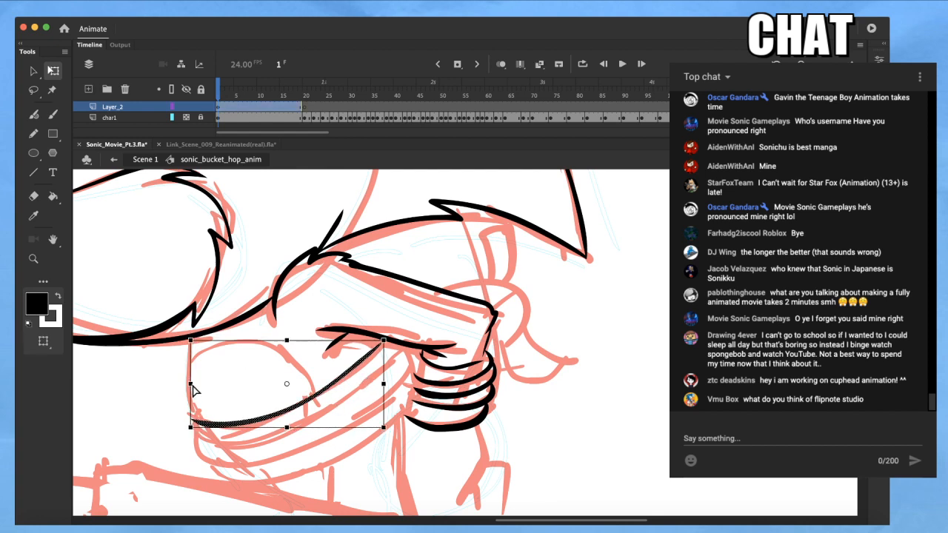
click(350, 360)
Clean up the points where the short crease and the torso curve meet the underside of the arm
mouse_move(433, 307)
mouse_down()
mouse_move(359, 367)
mouse_move(411, 349)
mouse_move(410, 364)
mouse_up()
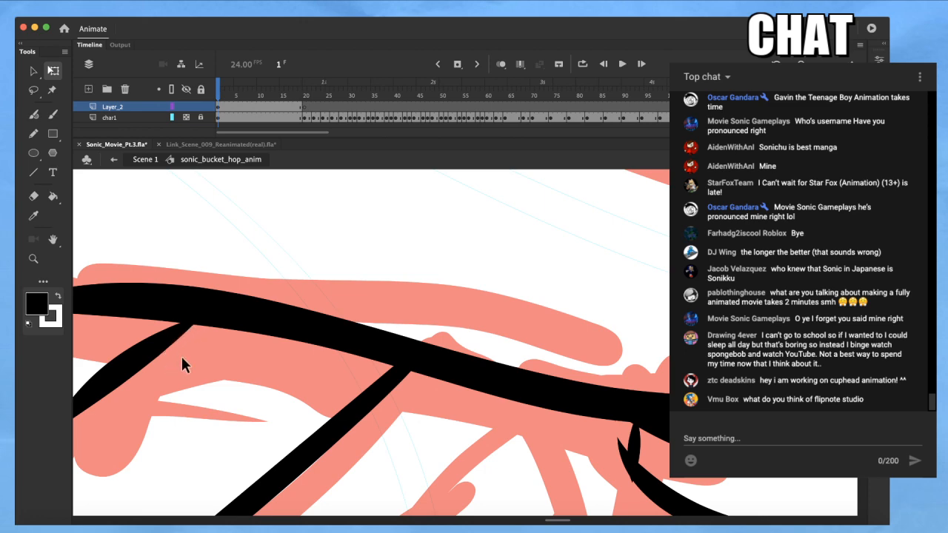
alt+super+click(204, 359)
alt+super+click(207, 286)
drag(252, 356, 285, 353)
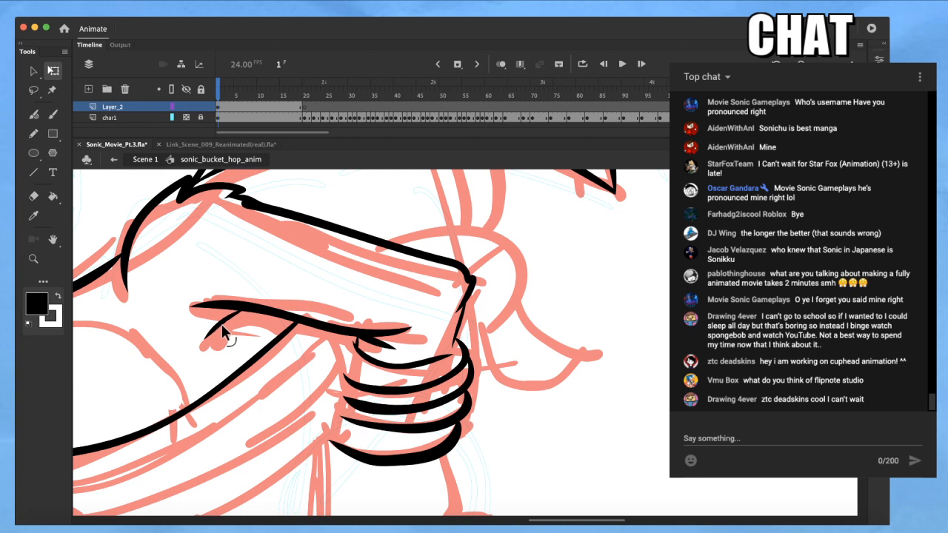
alt+super+click(223, 325)
Smooth the front end of the long torso curve below the chest
mouse_move(214, 377)
mouse_down()
mouse_move(230, 419)
mouse_move(316, 385)
mouse_up()
super+click(230, 419)
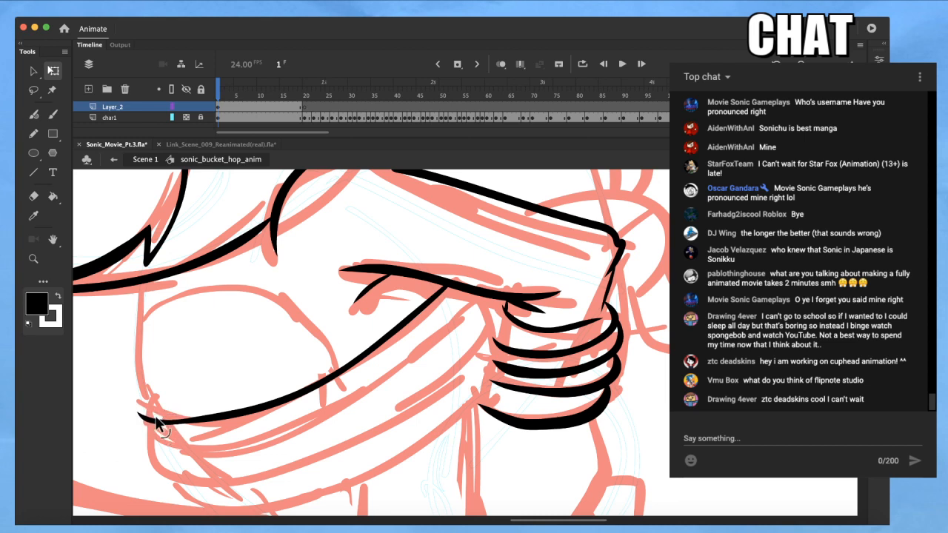
mouse_move(220, 419)
mouse_down()
mouse_move(179, 425)
mouse_move(187, 426)
mouse_up()
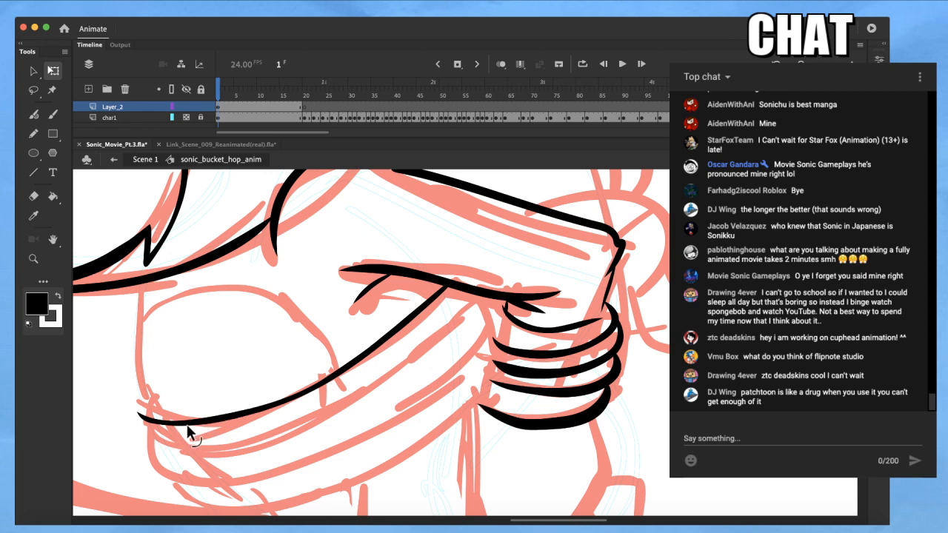
drag(205, 382, 192, 375)
scroll(186, 360, down, 2)
Try inking the rounded chest patch above the torso curve with jagged fur strokes at its lower front
key(b)
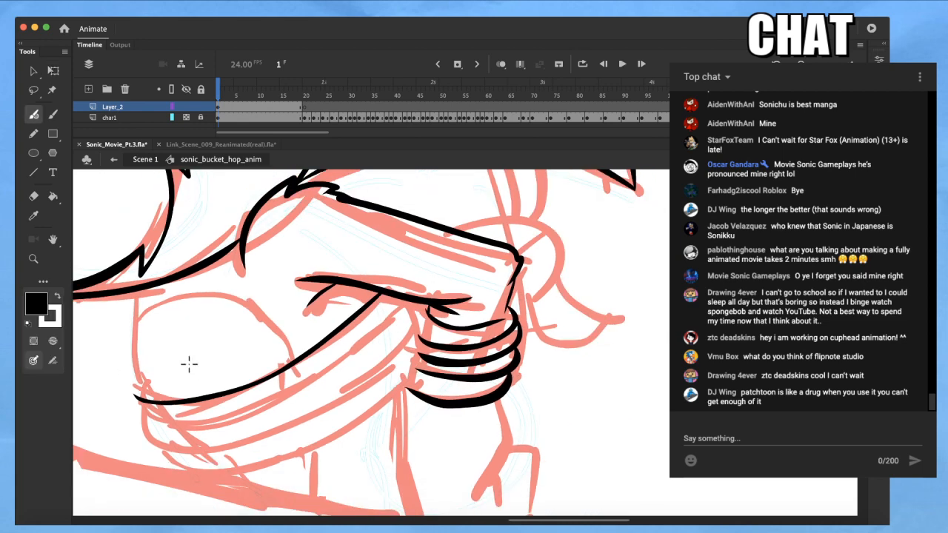
mouse_move(298, 334)
mouse_down()
mouse_move(250, 302)
mouse_move(206, 296)
mouse_move(147, 318)
mouse_up()
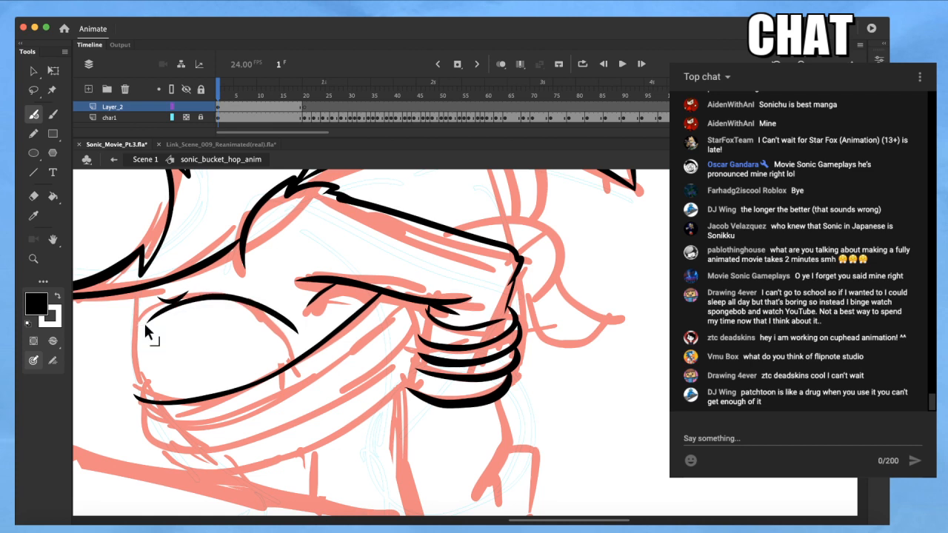
key(super+z)
mouse_move(295, 337)
mouse_down()
mouse_move(205, 307)
mouse_move(162, 314)
mouse_move(133, 345)
mouse_move(139, 400)
mouse_up()
mouse_move(180, 356)
mouse_down()
mouse_move(177, 393)
mouse_move(190, 421)
mouse_up()
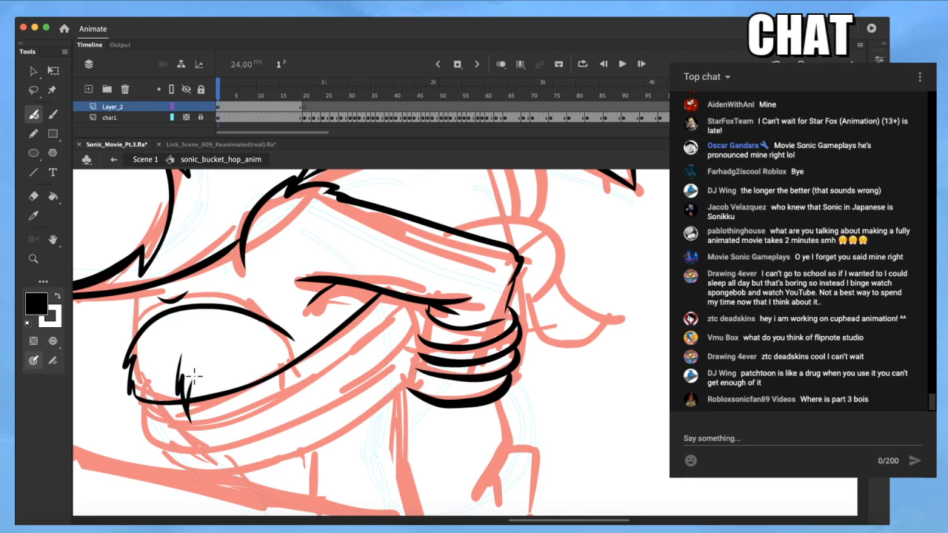
Undo the rounded chest patch outline and its jagged fur strokes
key(z)
drag(199, 363, 181, 438)
key(q)
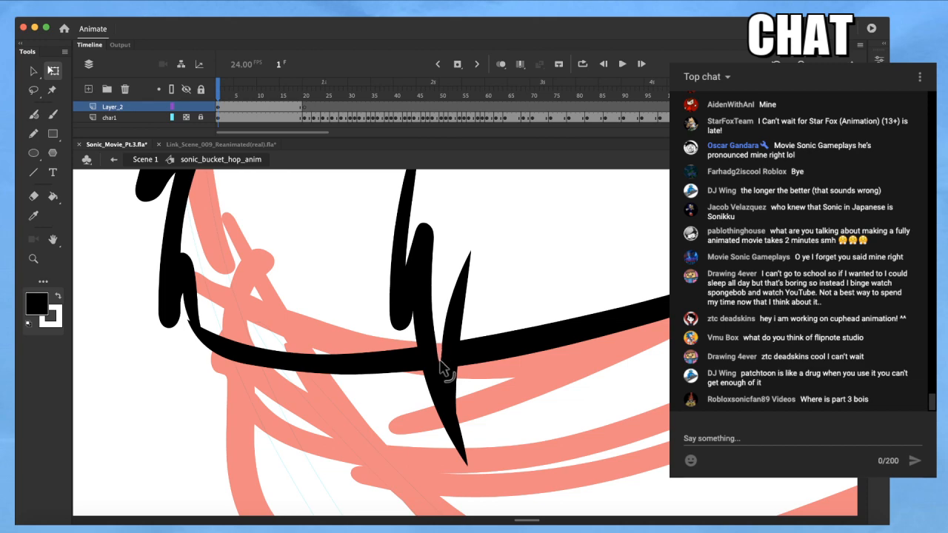
scroll(359, 384, down, 6)
drag(504, 314, 415, 403)
scroll(346, 427, down, 1)
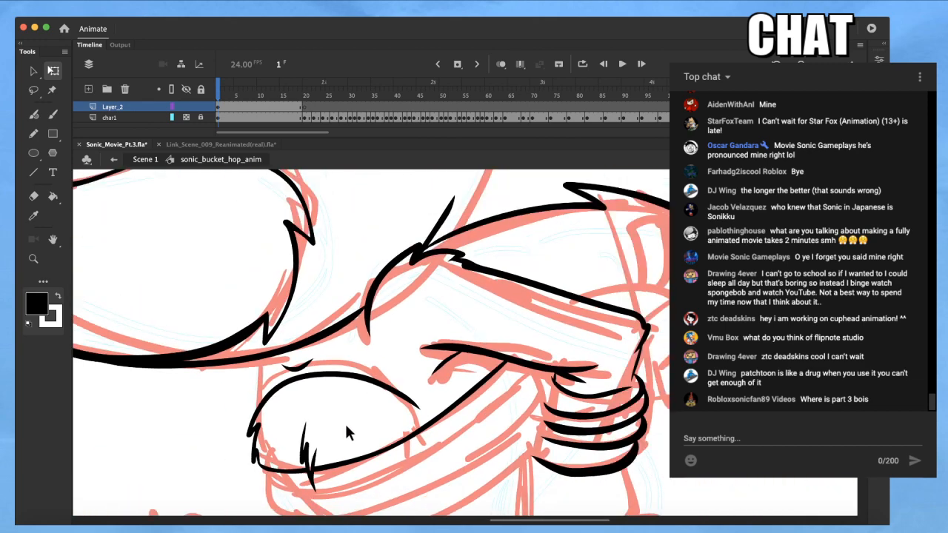
scroll(352, 435, down, 4)
key(super+z)
key(super+z)
key(super+z)
key(super+z)
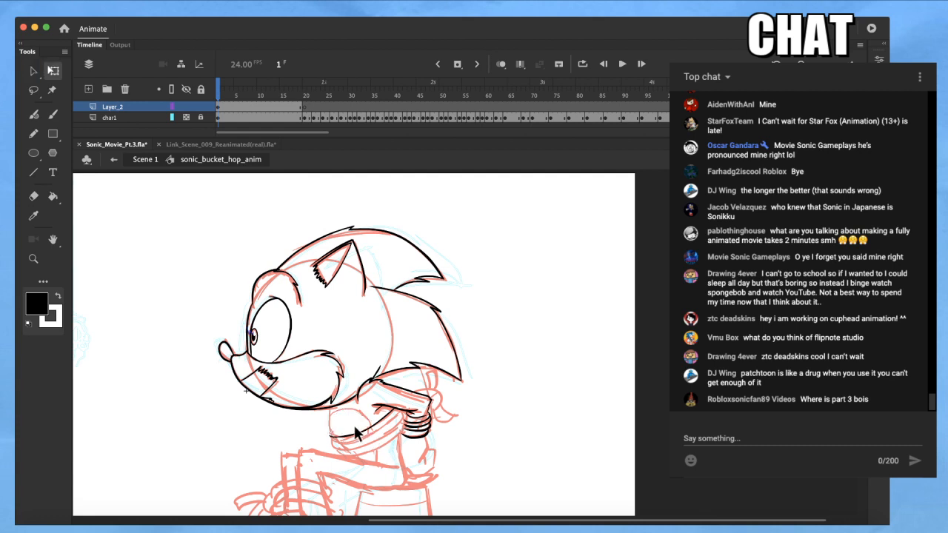
Ink the front torso line down from the chin and the arched chest patch edge with a fur tuft
scroll(358, 427, up, 2)
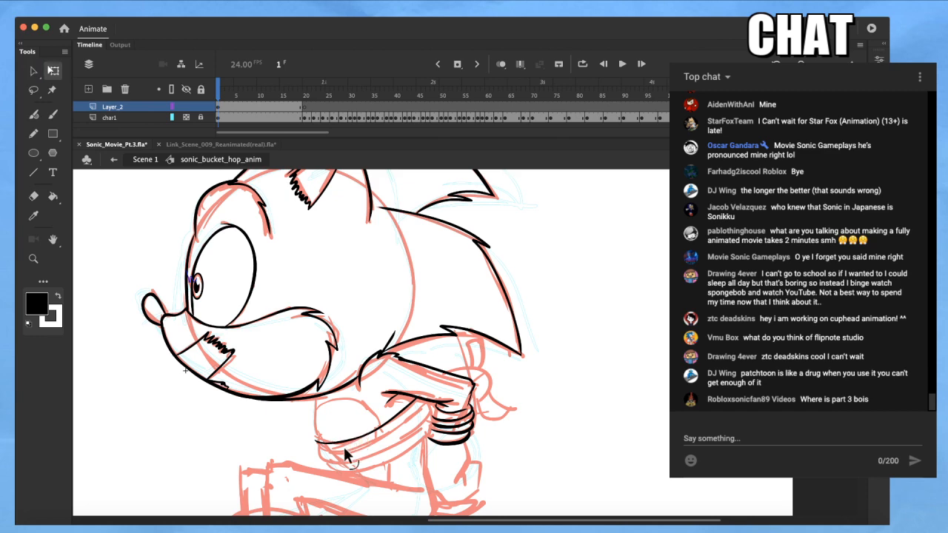
scroll(347, 422, up, 2)
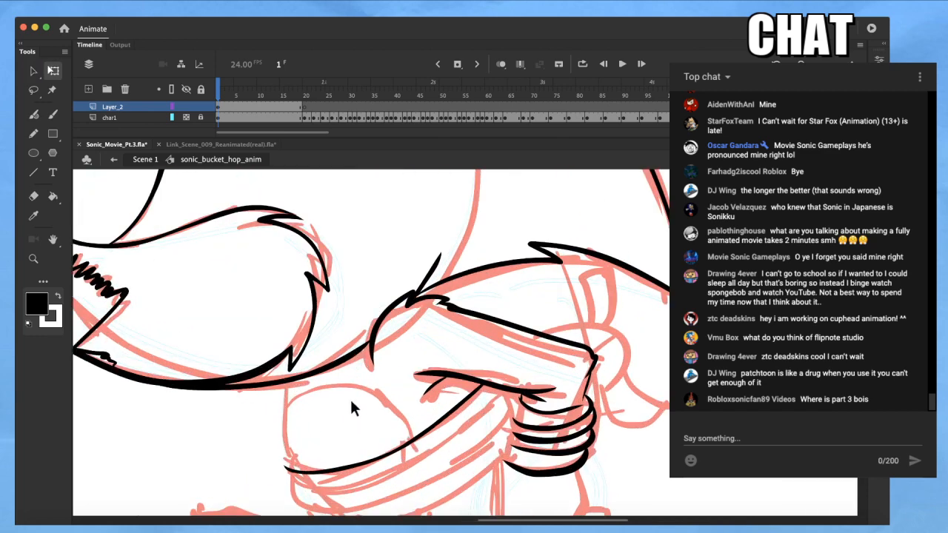
key(b)
mouse_move(285, 384)
mouse_down()
mouse_move(281, 451)
mouse_move(295, 472)
mouse_up()
mouse_move(286, 388)
mouse_down()
mouse_move(325, 388)
mouse_move(390, 420)
mouse_move(400, 443)
mouse_up()
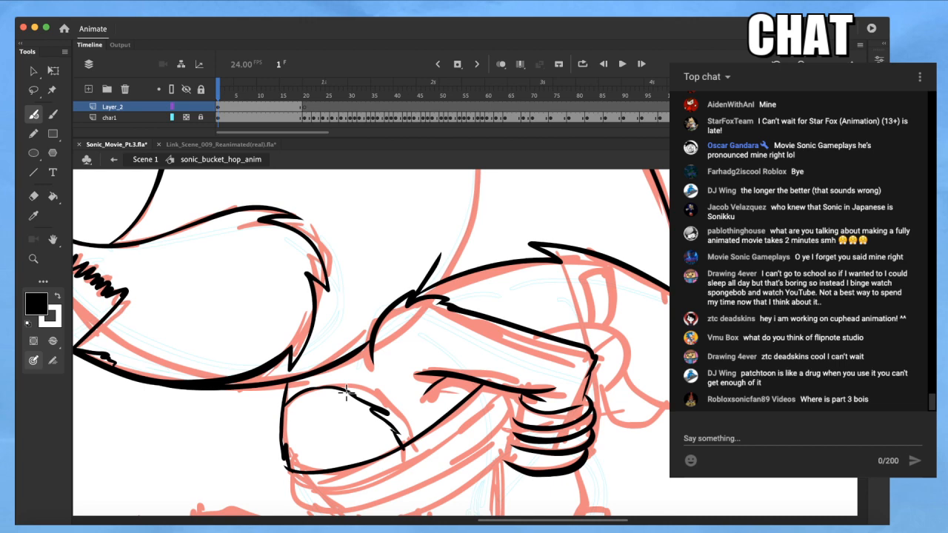
drag(376, 430, 394, 380)
key(super+equal)
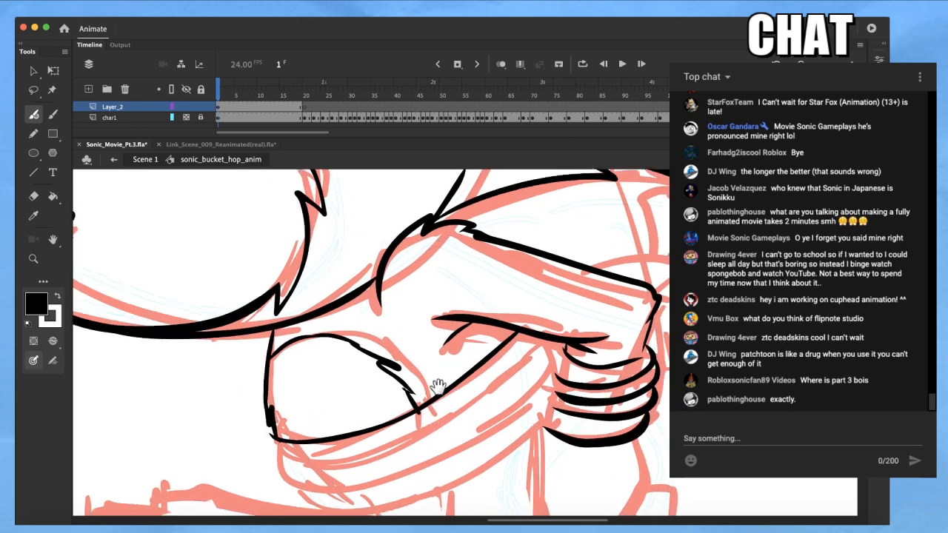
drag(447, 392, 388, 352)
key(q)
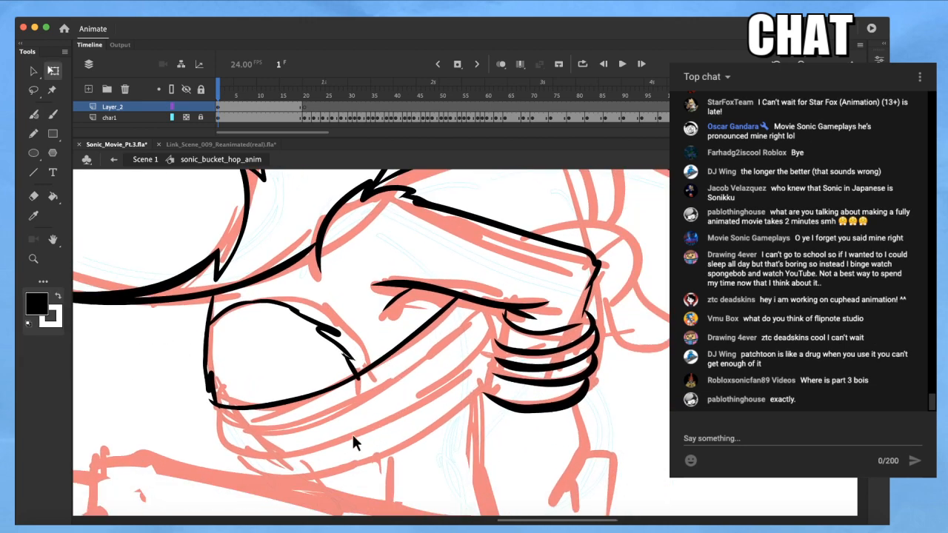
drag(371, 400, 373, 373)
key(super+minus)
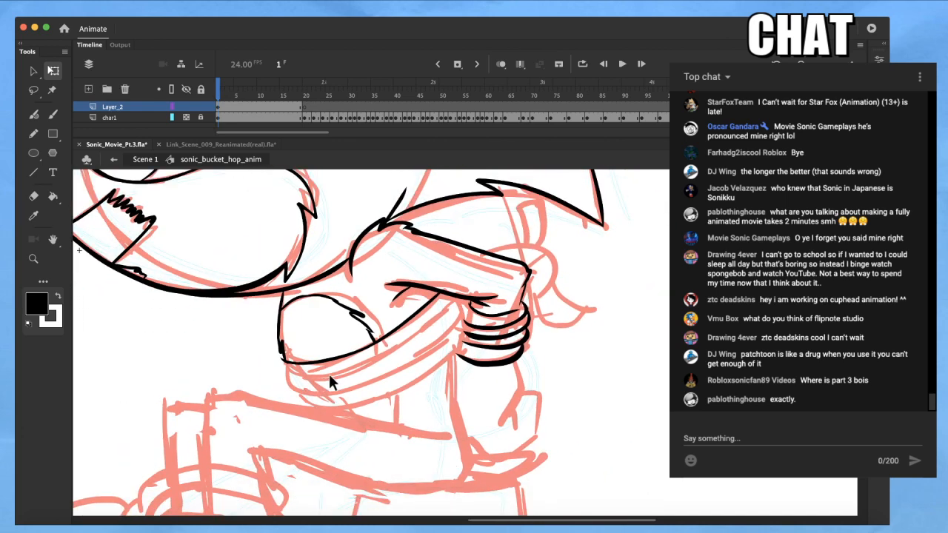
drag(330, 376, 329, 399)
key(super+equal)
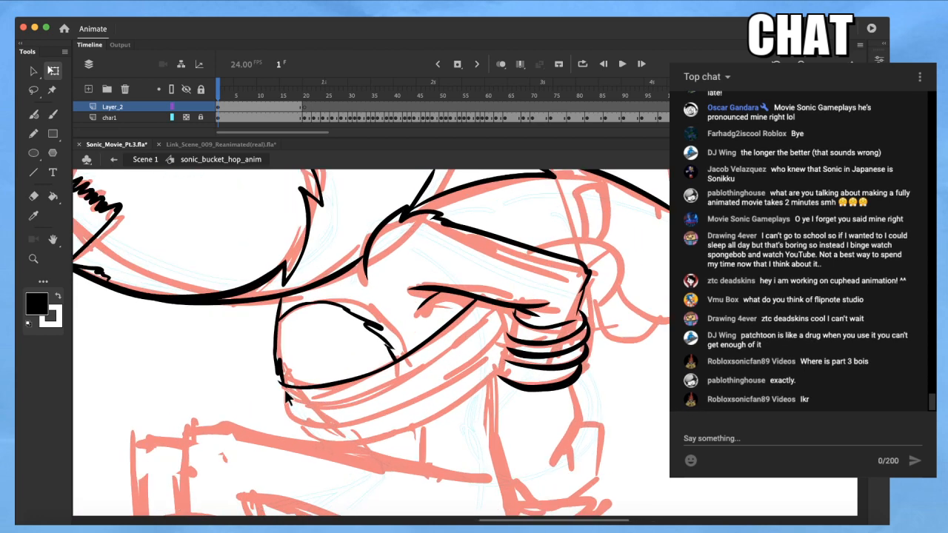
Ink a second curve beneath the long torso curve, with a rounded front end, to form the first rope band
scroll(288, 395, up, 5)
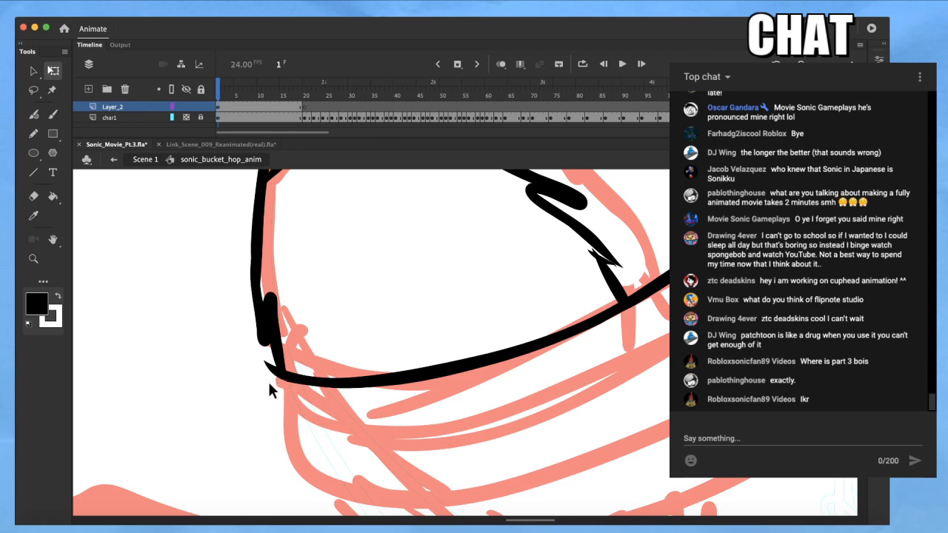
scroll(265, 377, down, 4)
drag(491, 376, 436, 370)
key(b)
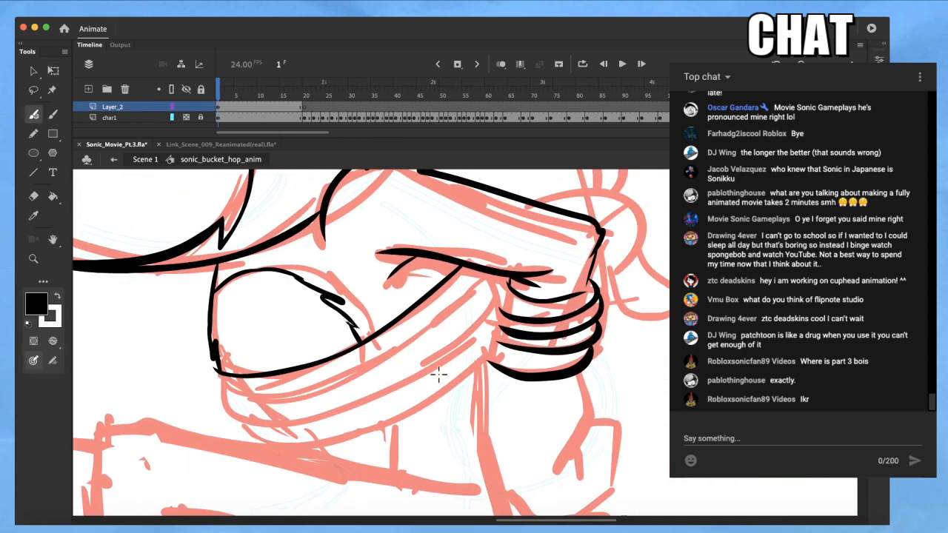
mouse_move(214, 387)
mouse_down()
mouse_move(237, 398)
mouse_move(294, 396)
mouse_move(361, 373)
mouse_move(473, 288)
mouse_up()
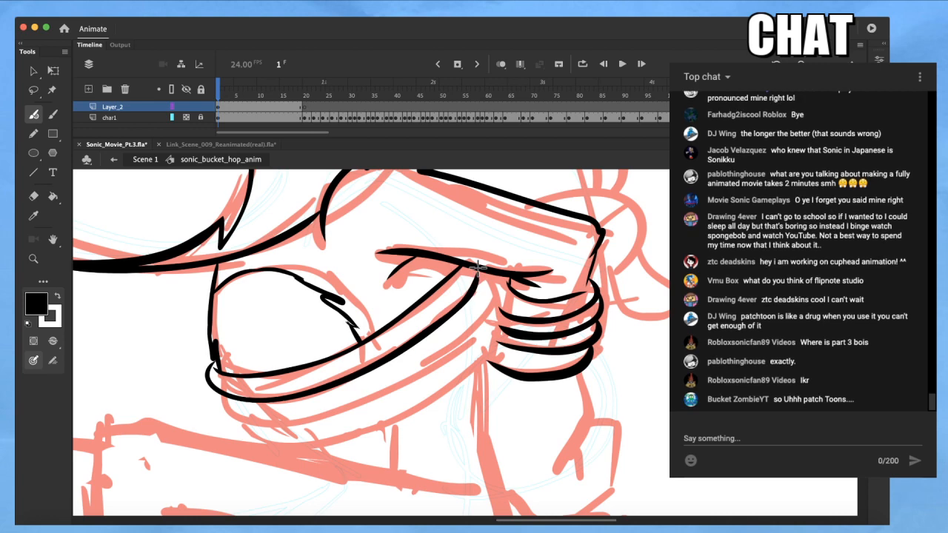
Ink the top edge of the raised thigh and the rounded knee over the red sketch
drag(240, 413, 180, 390)
mouse_move(234, 448)
mouse_down()
mouse_move(197, 377)
mouse_move(250, 377)
mouse_move(285, 358)
mouse_move(363, 269)
mouse_move(393, 384)
mouse_move(377, 398)
mouse_up()
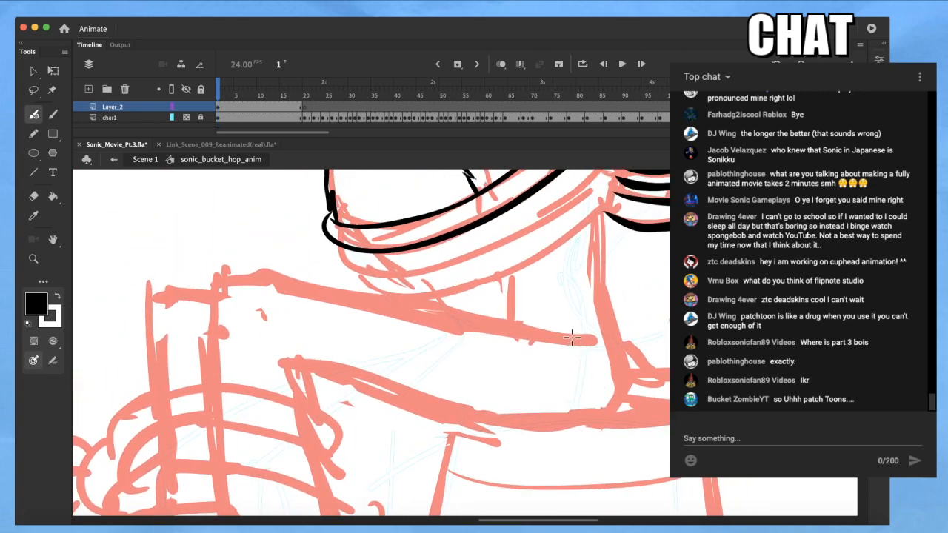
drag(585, 340, 487, 310)
key(ctrl+z)
drag(564, 319, 524, 320)
mouse_move(582, 333)
mouse_down()
mouse_move(503, 324)
mouse_move(571, 318)
mouse_move(527, 331)
mouse_move(434, 303)
mouse_move(265, 280)
mouse_move(220, 287)
mouse_move(211, 311)
mouse_move(215, 374)
mouse_up()
key(ctrl+z)
key(ctrl+z)
drag(317, 358, 328, 413)
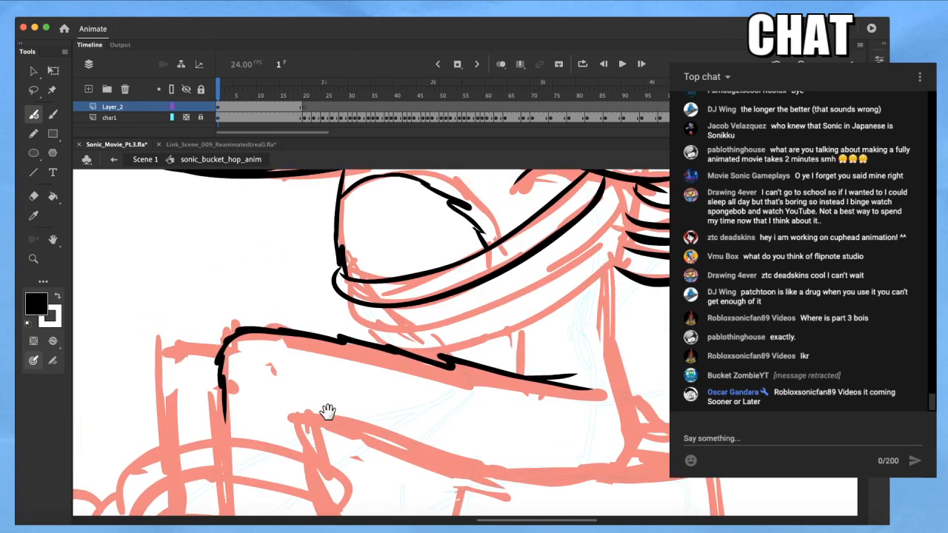
Ink the front shin line, the jagged line behind the knee, and the arched shoe cuff across the lower leg
drag(225, 407, 232, 463)
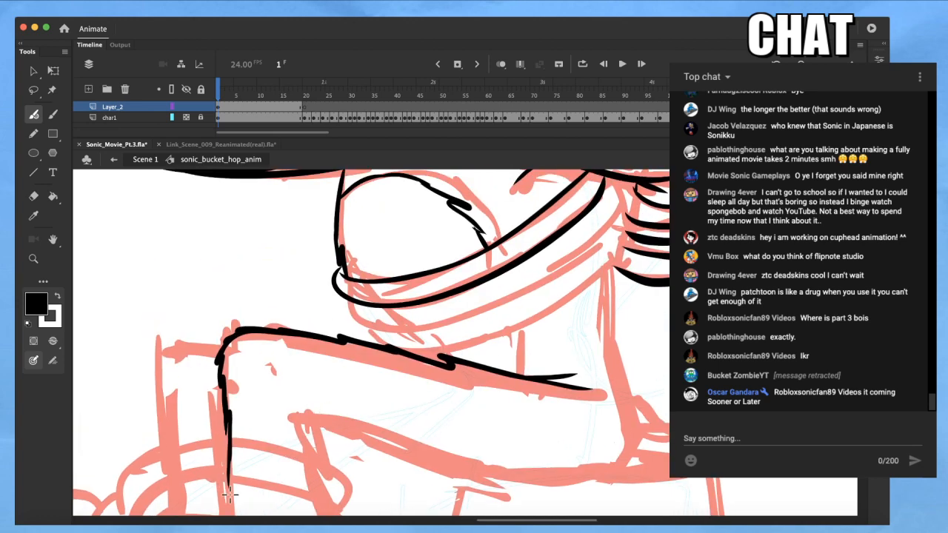
drag(300, 393, 321, 478)
mouse_move(320, 437)
mouse_down()
mouse_move(319, 380)
mouse_move(326, 453)
mouse_move(230, 418)
mouse_move(159, 450)
mouse_up()
drag(368, 394, 259, 415)
drag(152, 317, 144, 336)
drag(266, 413, 259, 346)
mouse_move(500, 304)
mouse_down()
mouse_move(461, 345)
mouse_move(439, 353)
mouse_move(445, 393)
mouse_up()
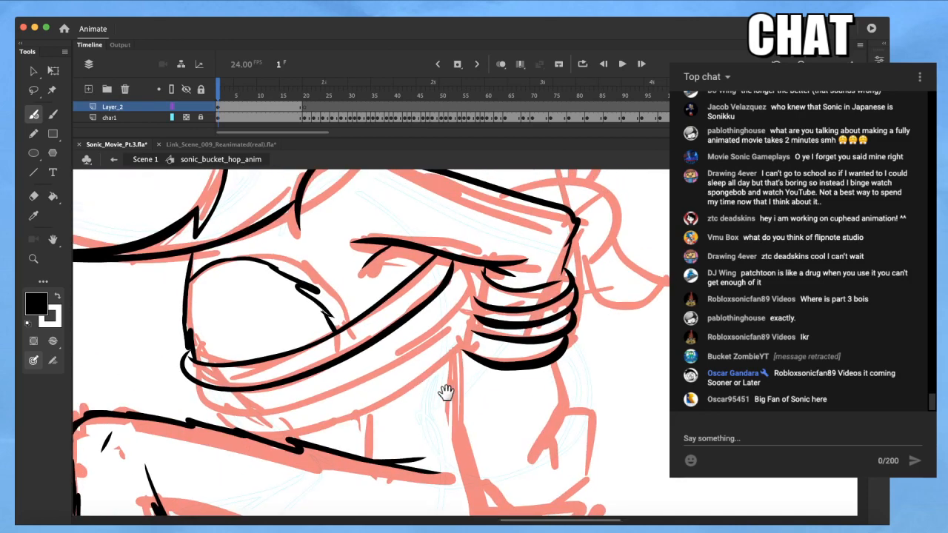
Ink two more rope curves around the torso below the first band and close their front ends
key(q)
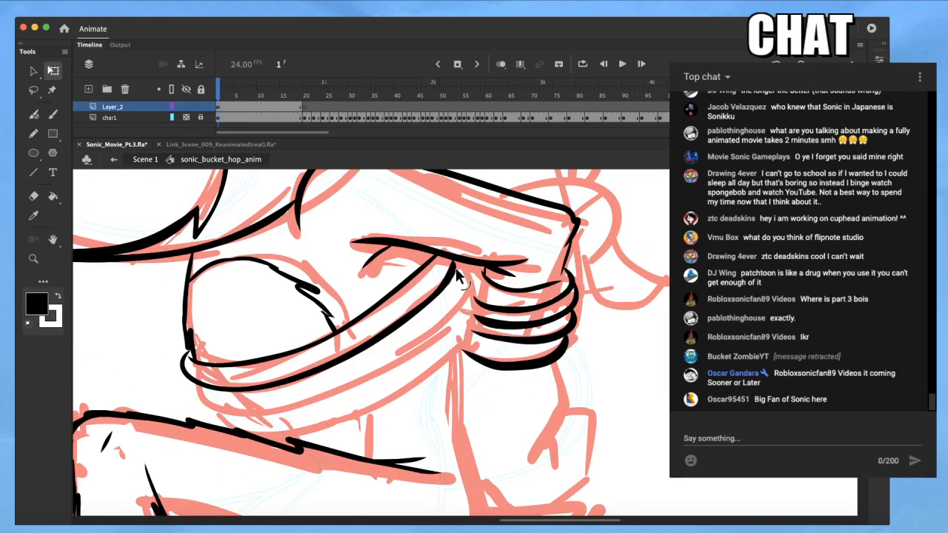
key(b)
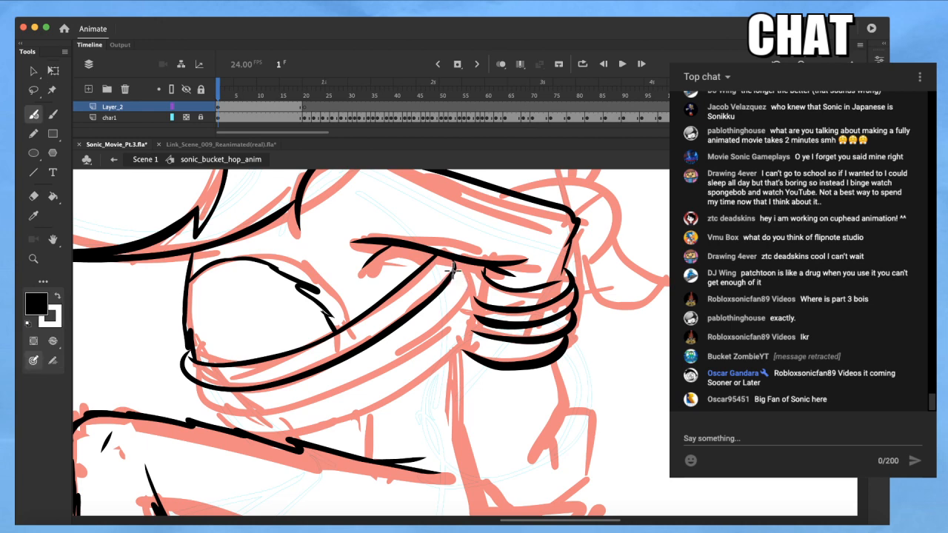
mouse_move(464, 276)
mouse_down()
mouse_move(428, 343)
mouse_move(369, 383)
mouse_move(249, 416)
mouse_move(207, 409)
mouse_move(192, 379)
mouse_up()
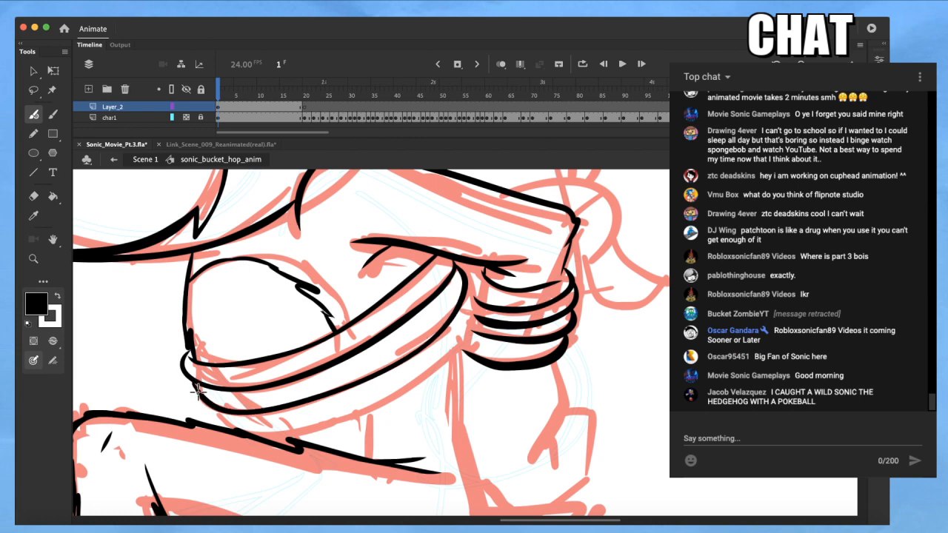
drag(209, 412, 229, 428)
mouse_move(469, 304)
mouse_down()
mouse_move(458, 348)
mouse_move(394, 395)
mouse_move(281, 435)
mouse_move(248, 435)
mouse_move(221, 410)
mouse_move(231, 431)
mouse_up()
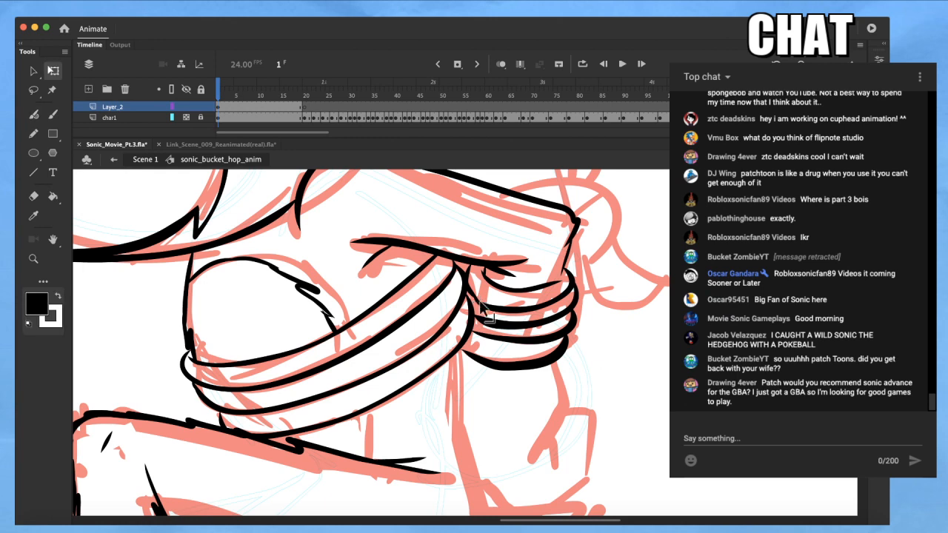
Ink the rounded rope knot bulging out behind the bent elbow
drag(598, 252, 546, 321)
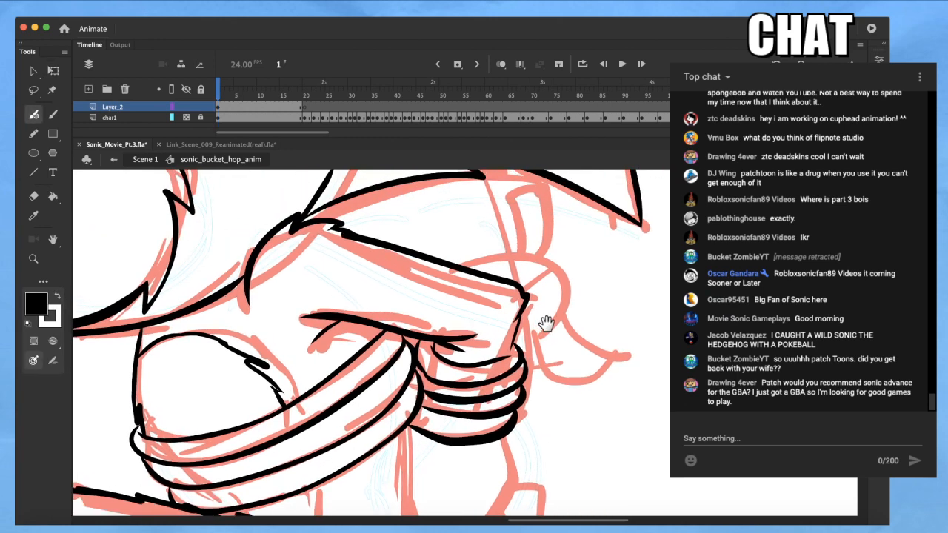
key(q)
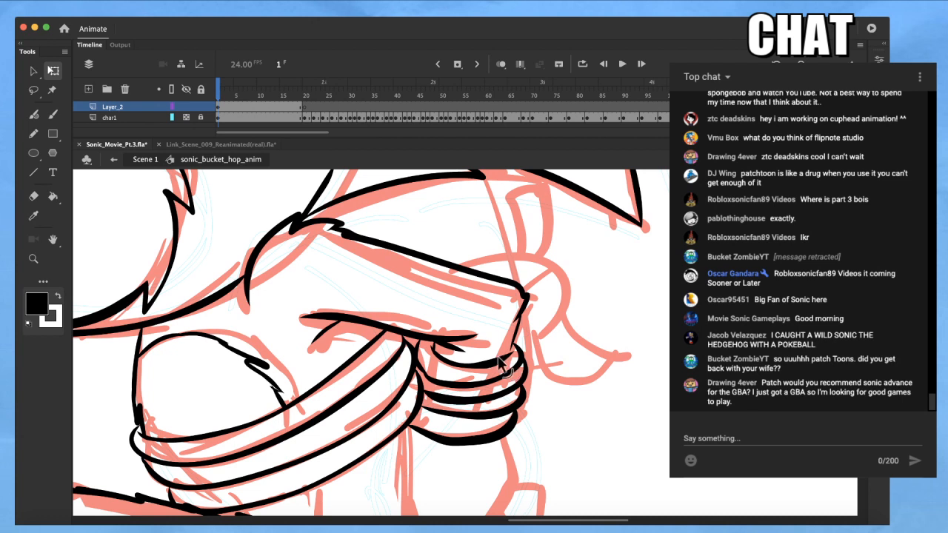
key(b)
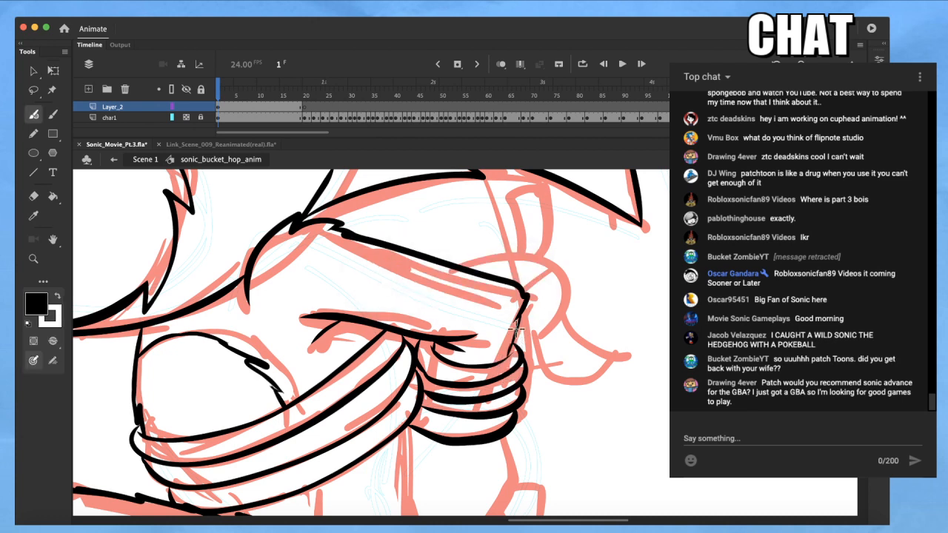
drag(518, 330, 504, 370)
mouse_move(491, 405)
mouse_down()
mouse_move(513, 368)
mouse_move(503, 336)
mouse_move(457, 313)
mouse_move(423, 331)
mouse_up()
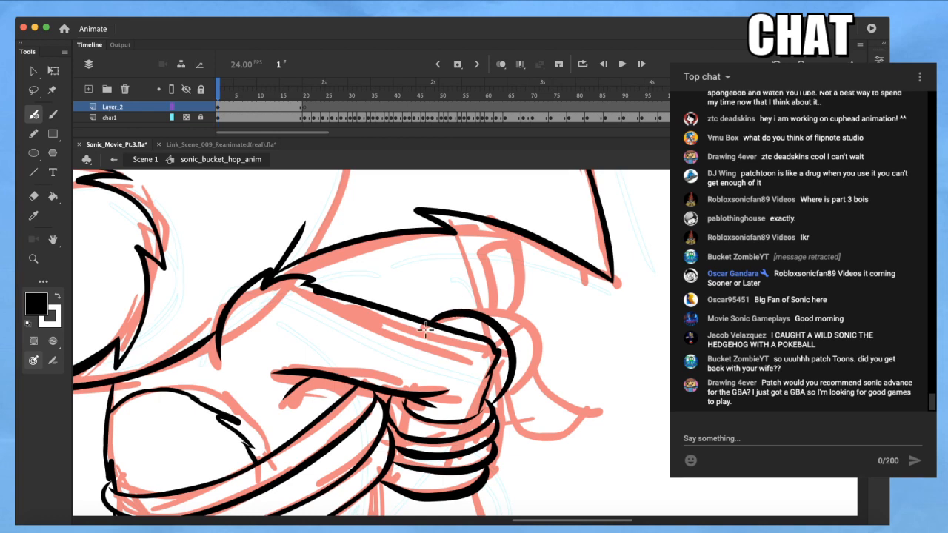
Ink the two loose rope ends coming out of the knot, one upward and one toward the back
drag(497, 324, 487, 389)
mouse_move(488, 320)
mouse_down()
mouse_move(467, 231)
mouse_move(439, 262)
mouse_move(468, 320)
mouse_up()
mouse_move(514, 363)
mouse_down()
mouse_move(551, 365)
mouse_move(578, 349)
mouse_up()
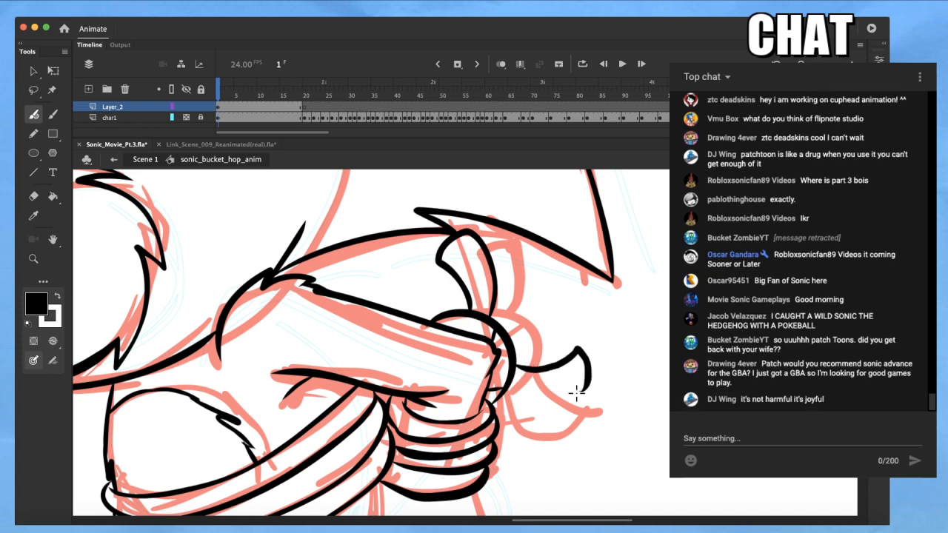
mouse_move(530, 391)
mouse_down()
mouse_move(570, 397)
mouse_move(589, 388)
mouse_up()
drag(585, 354, 632, 237)
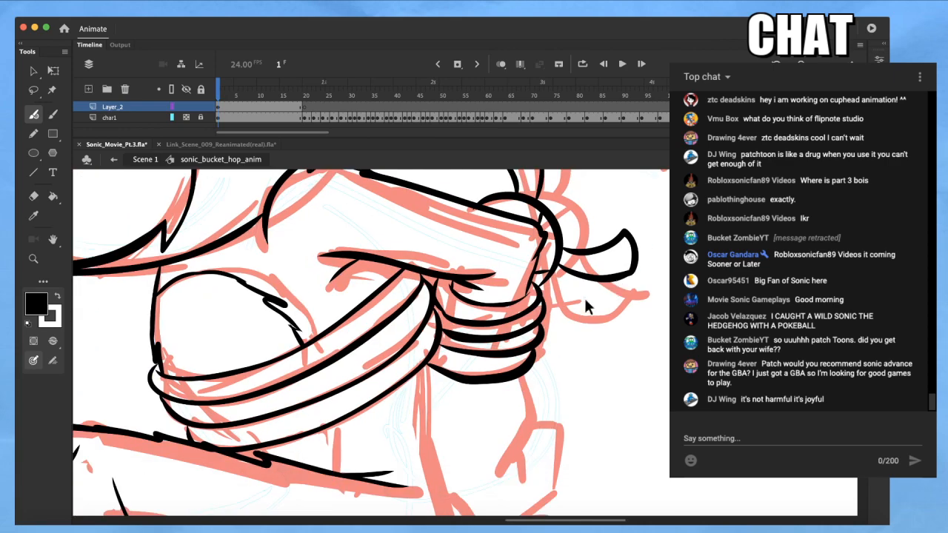
Ink the hand below the wrist ropes, including the thumb crease, outer edge and lower finger curves
key(super+minus)
key(super+minus)
drag(551, 370, 496, 328)
key(super+equal)
key(super+equal)
mouse_move(454, 261)
mouse_down()
mouse_move(462, 327)
mouse_move(428, 391)
mouse_up()
mouse_move(449, 353)
mouse_down()
mouse_move(455, 388)
mouse_move(499, 362)
mouse_move(482, 320)
mouse_move(460, 323)
mouse_up()
mouse_move(495, 406)
mouse_down()
mouse_move(468, 433)
mouse_move(402, 454)
mouse_move(370, 416)
mouse_up()
mouse_move(411, 457)
mouse_down()
mouse_move(366, 453)
mouse_move(404, 442)
mouse_move(485, 387)
mouse_move(511, 390)
mouse_move(493, 439)
mouse_move(549, 422)
mouse_up()
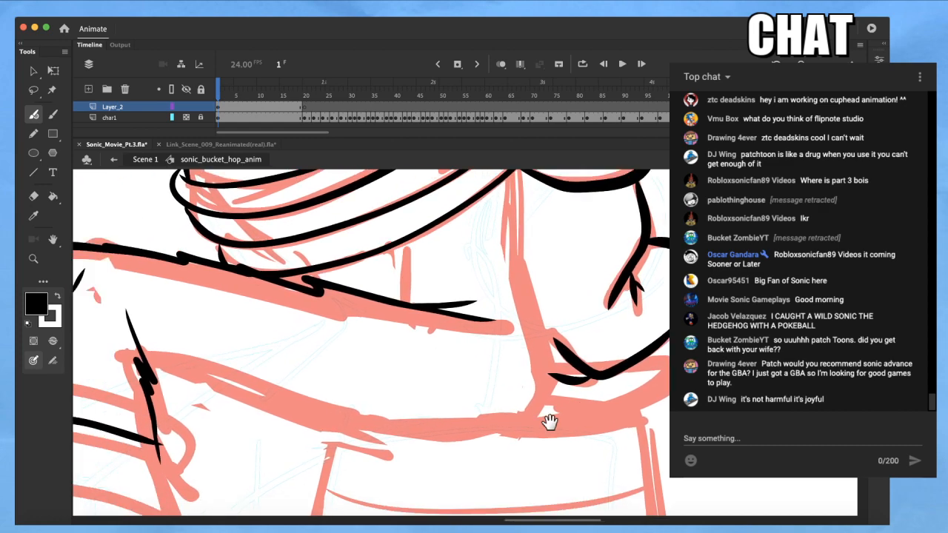
drag(546, 363, 669, 360)
key(super+z)
mouse_move(548, 364)
mouse_down()
mouse_move(669, 361)
mouse_move(526, 431)
mouse_up()
key(super+z)
key(super+z)
Set the second colour swatch to red and draw the tail's upper and lower edges in red below the hand
click(59, 321)
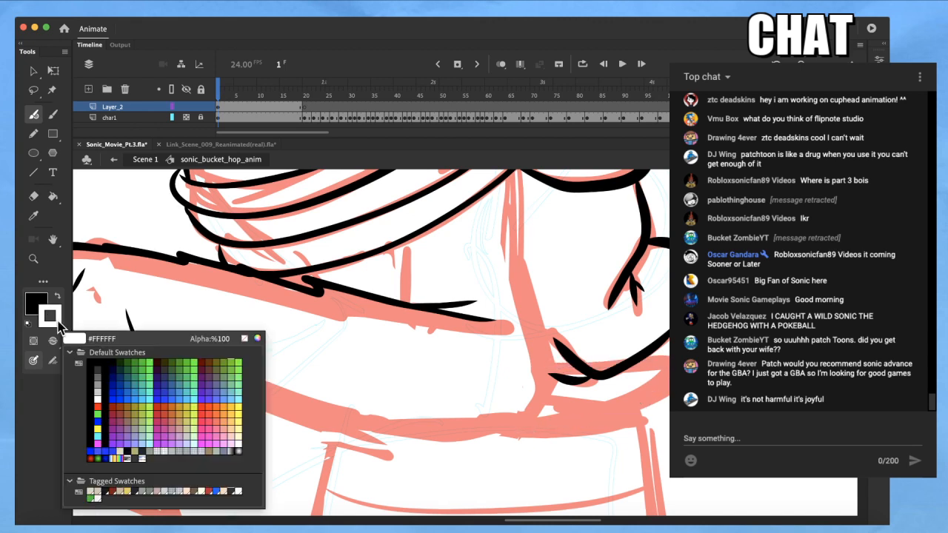
click(98, 407)
mouse_move(554, 363)
mouse_down()
mouse_move(637, 359)
mouse_move(668, 339)
mouse_up()
key(x)
mouse_move(549, 365)
mouse_down()
mouse_move(666, 351)
mouse_move(641, 397)
mouse_move(605, 417)
mouse_move(522, 420)
mouse_up()
key(q)
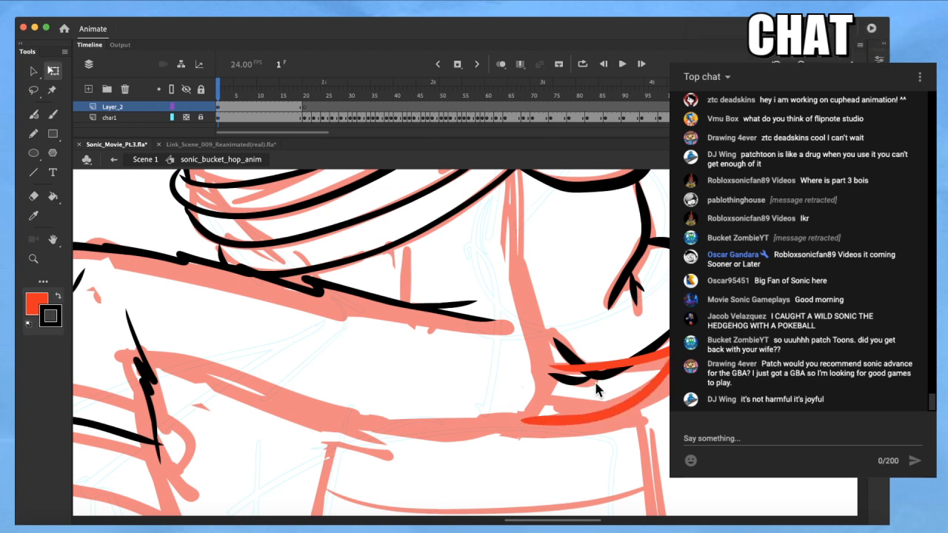
Check where the red tail strokes cross the black finger lines and undo the red strokes
click(598, 382)
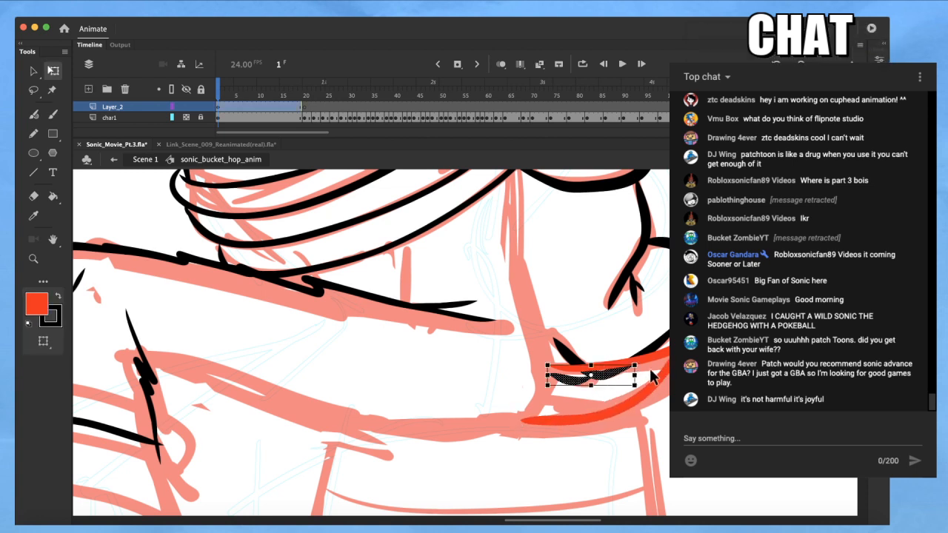
click(655, 364)
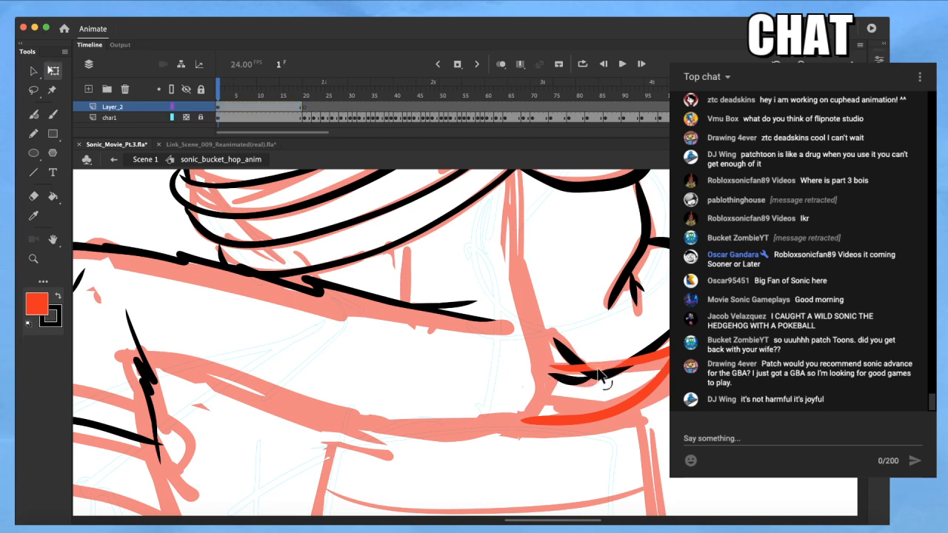
scroll(614, 381, up, 2)
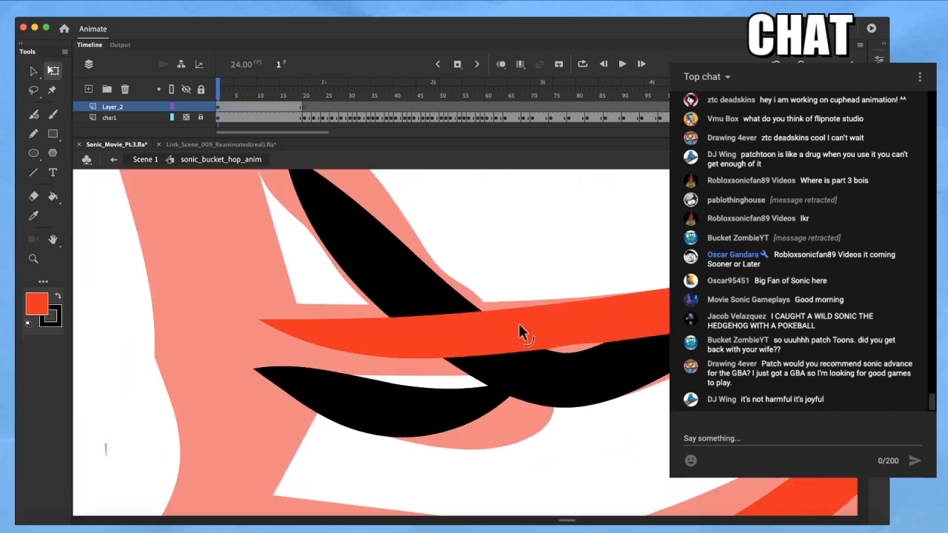
drag(464, 298, 430, 285)
drag(572, 330, 743, 256)
scroll(565, 388, down, 5)
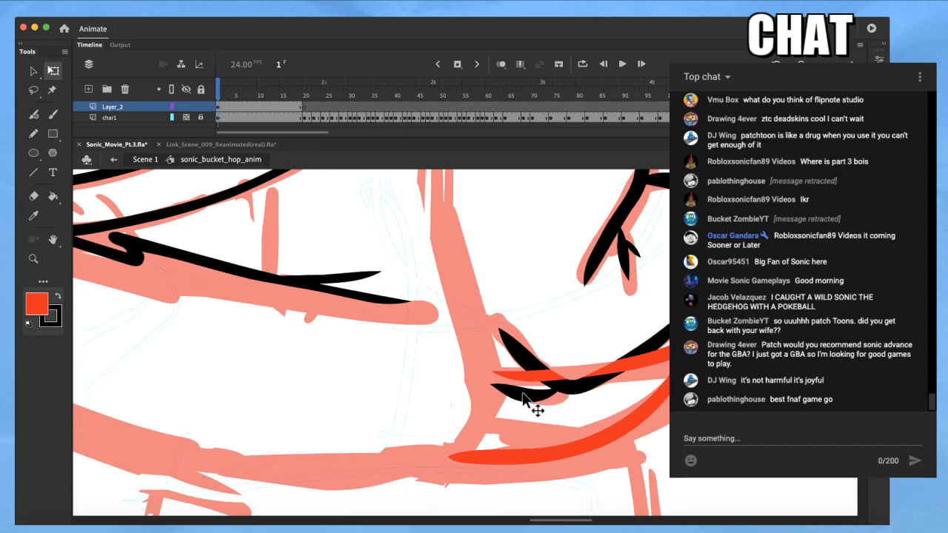
drag(526, 378, 575, 413)
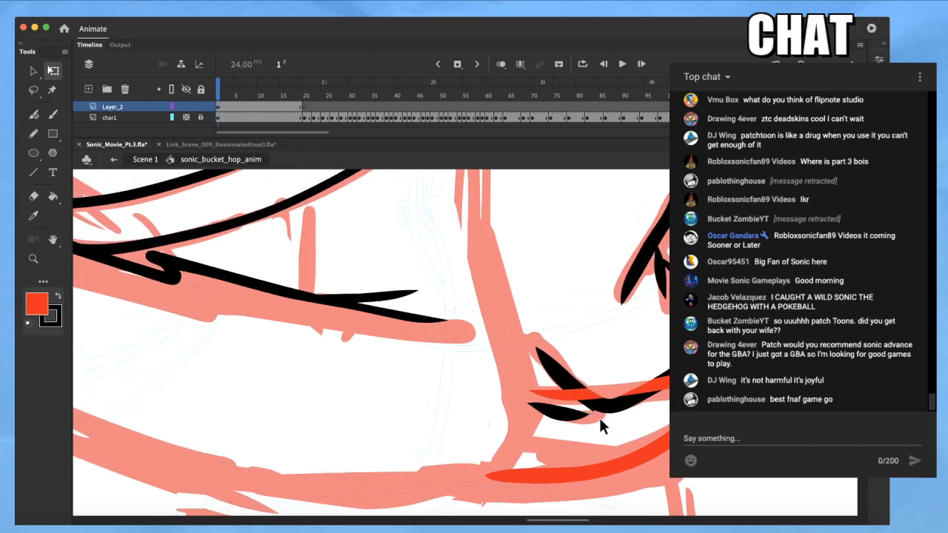
scroll(599, 417, down, 3)
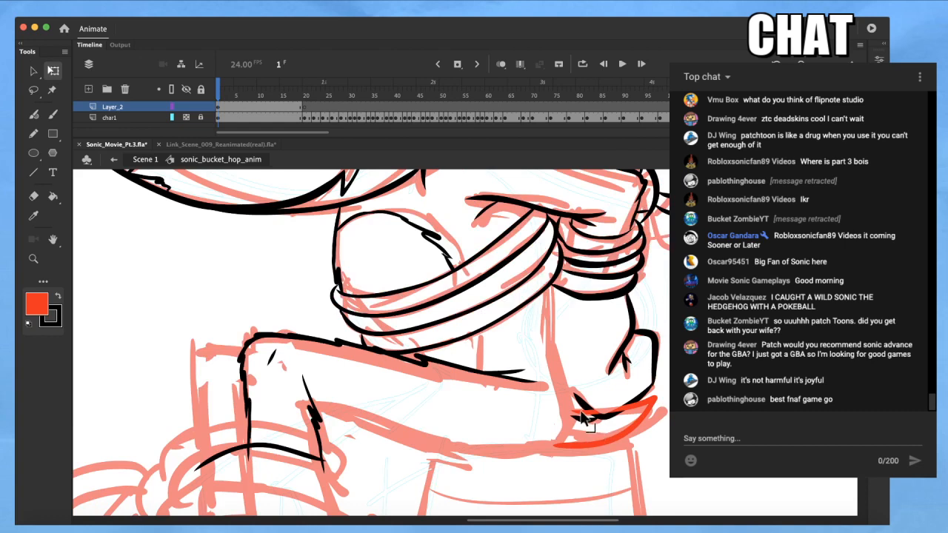
key(super+z)
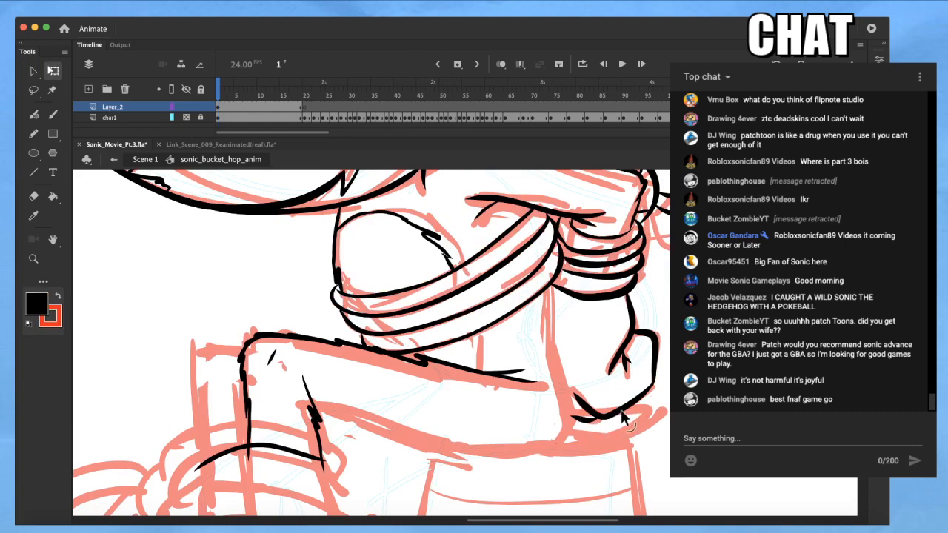
Ink the tail's lower edge in black below the hand, and the back line from the ropes down to the tail
key(x)
scroll(638, 421, up, 5)
key(b)
mouse_move(622, 383)
mouse_down()
mouse_move(653, 355)
mouse_move(414, 465)
mouse_move(543, 444)
mouse_up()
scroll(534, 441, down, 4)
drag(533, 344, 505, 377)
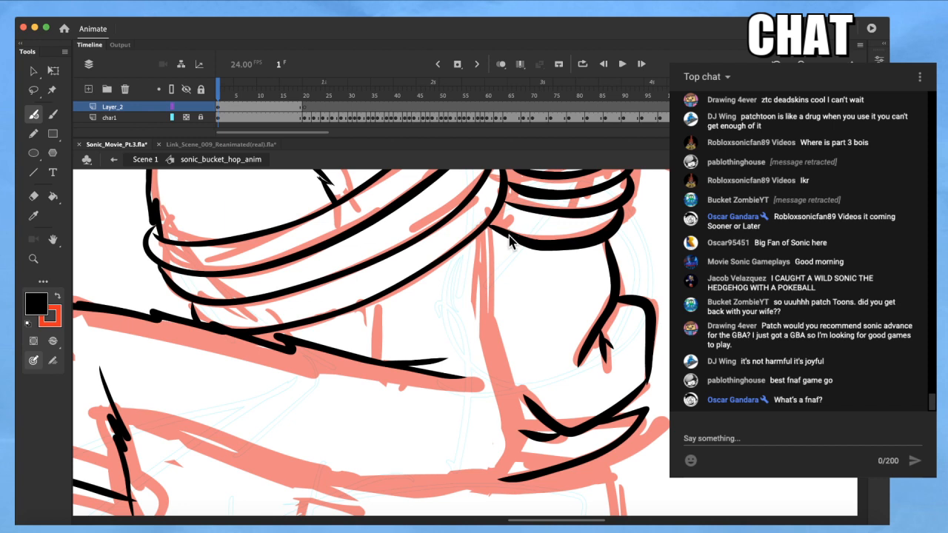
mouse_move(508, 235)
mouse_down()
mouse_move(485, 265)
mouse_move(517, 418)
mouse_move(497, 471)
mouse_move(559, 422)
mouse_up()
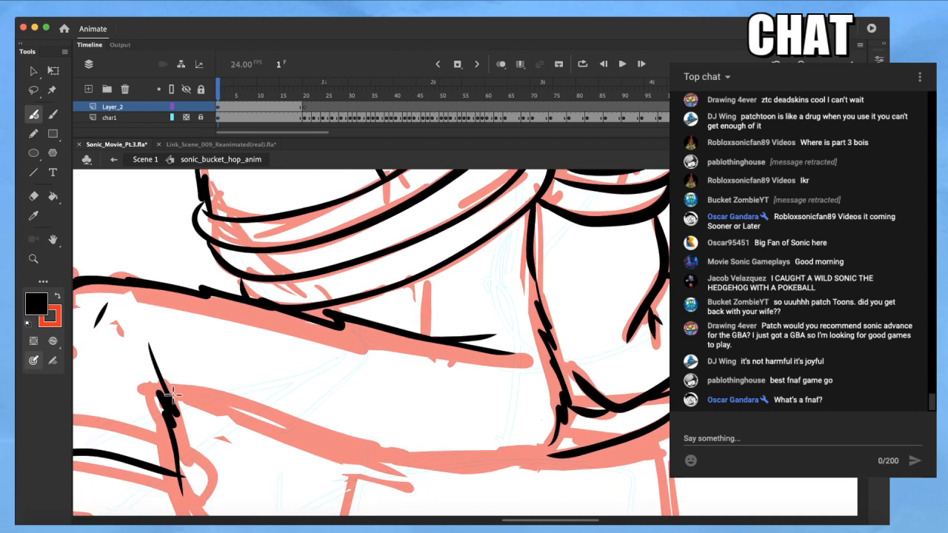
Ink the underside of the thigh from behind the knee back to the base of the tail
drag(165, 390, 246, 415)
key(super+z)
drag(165, 388, 353, 460)
key(super+z)
drag(295, 438, 434, 472)
key(super+z)
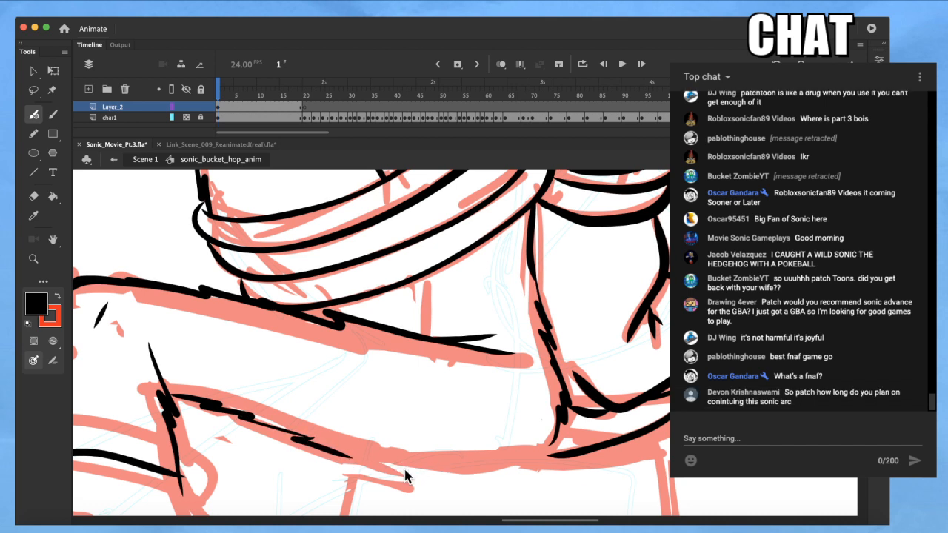
mouse_move(346, 459)
mouse_down()
mouse_move(508, 468)
mouse_move(536, 455)
mouse_move(568, 460)
mouse_move(532, 465)
mouse_up()
key(super+z)
key(q)
key(v)
key(b)
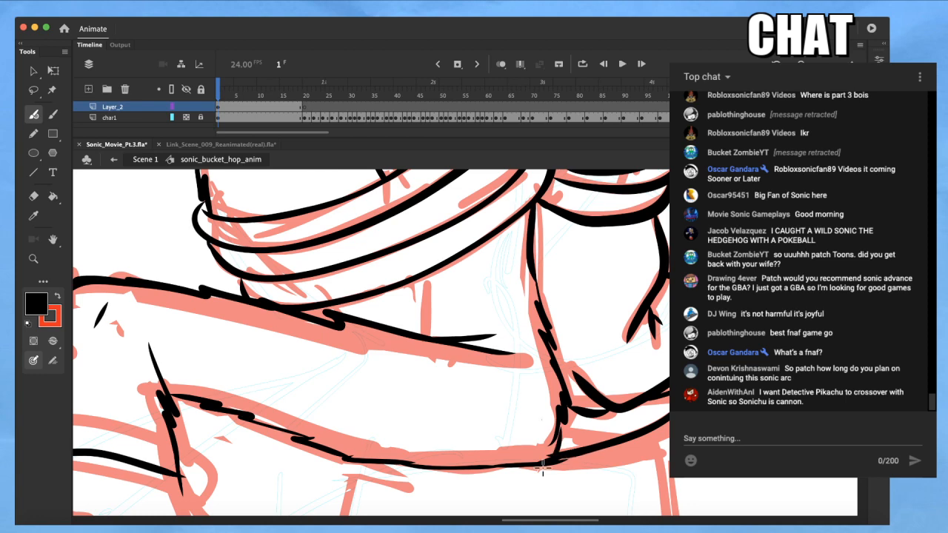
Ink the short jagged vertical line between the lowest rope and the top of the thigh
scroll(425, 326, up, 2)
drag(423, 326, 428, 385)
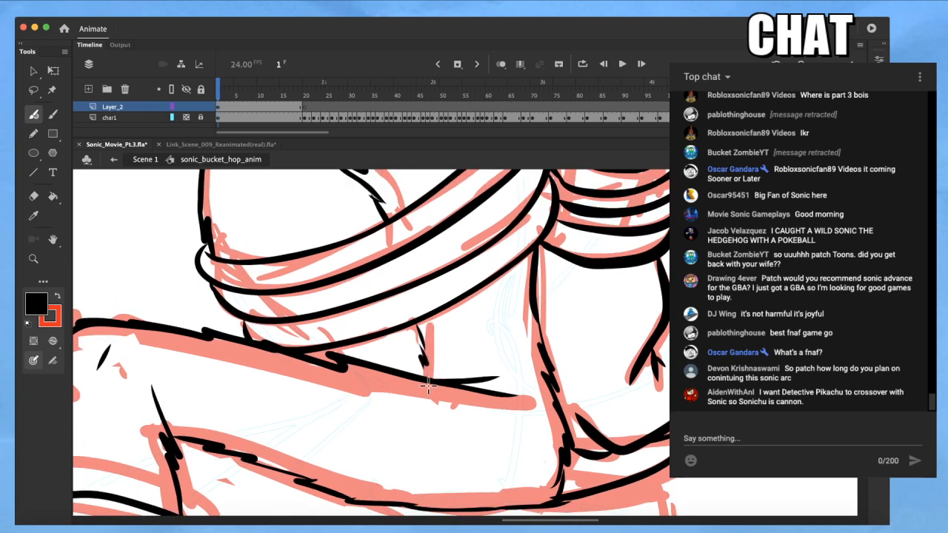
drag(418, 340, 457, 411)
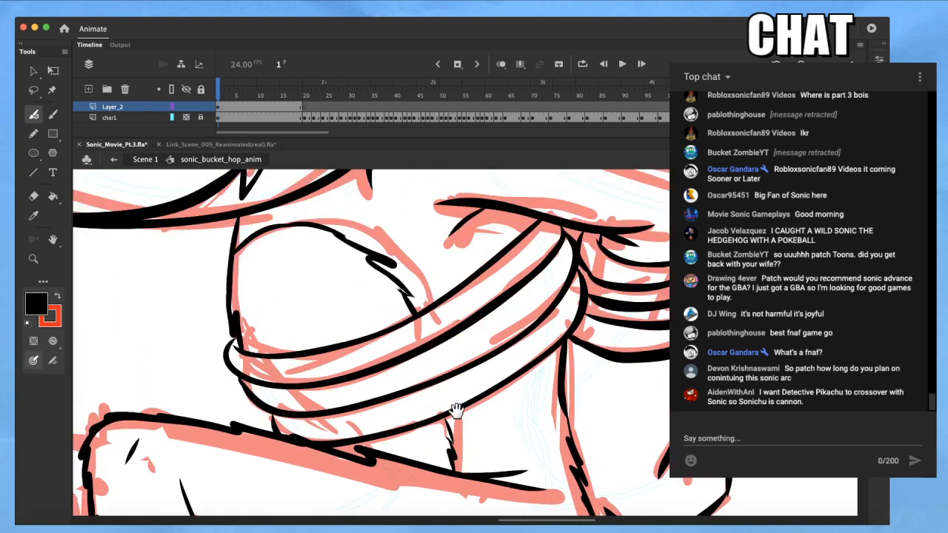
Redraw the chest's front edge down to the top rope with a red stroke, remove the excess piece and recolour the stroke black
mouse_move(234, 275)
mouse_down()
mouse_move(227, 339)
mouse_move(245, 370)
mouse_up()
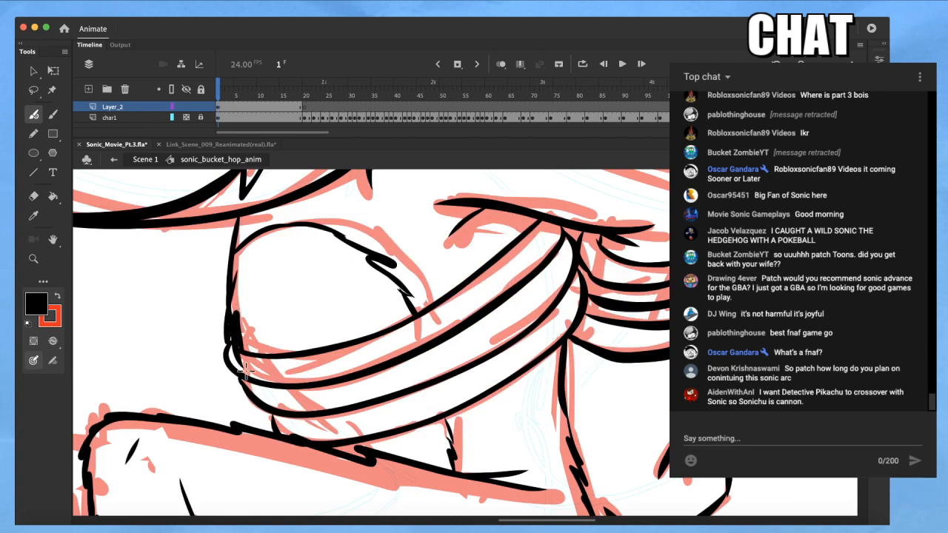
key(super+z)
key(x)
mouse_move(234, 280)
mouse_down()
mouse_move(224, 335)
mouse_move(246, 368)
mouse_move(250, 336)
mouse_up()
key(q)
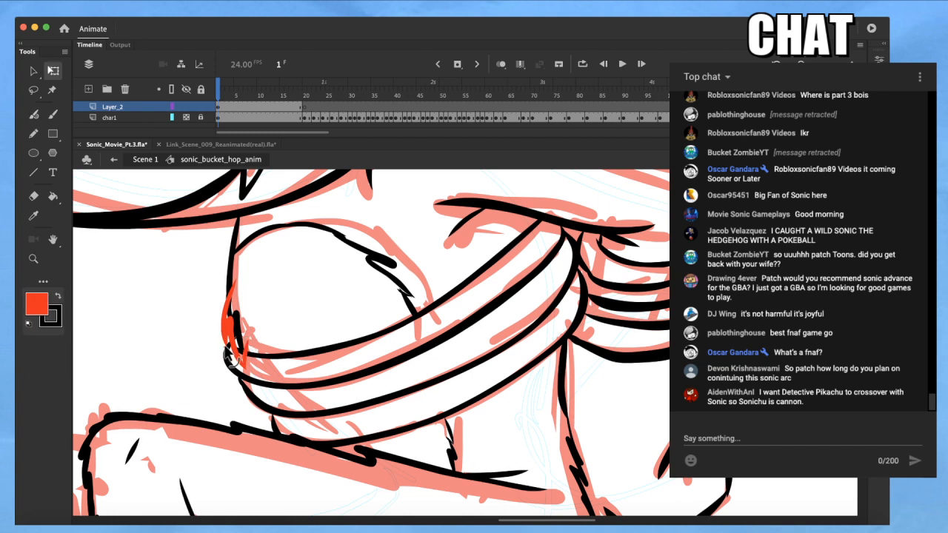
click(235, 323)
key(Delete)
click(233, 337)
key(x)
Try to trim the overlapping black pieces where the chest's front edge meets the top rope
key(z)
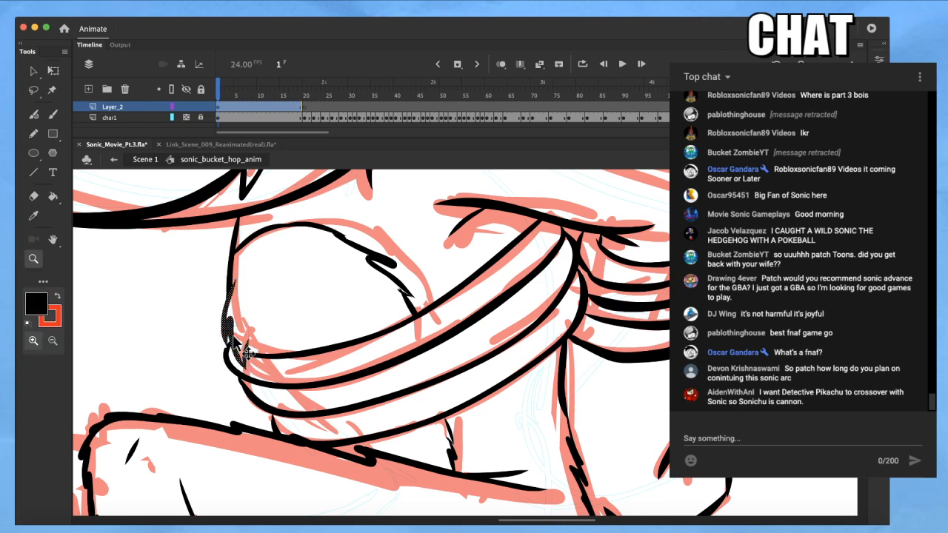
drag(262, 305, 206, 371)
key(q)
click(376, 436)
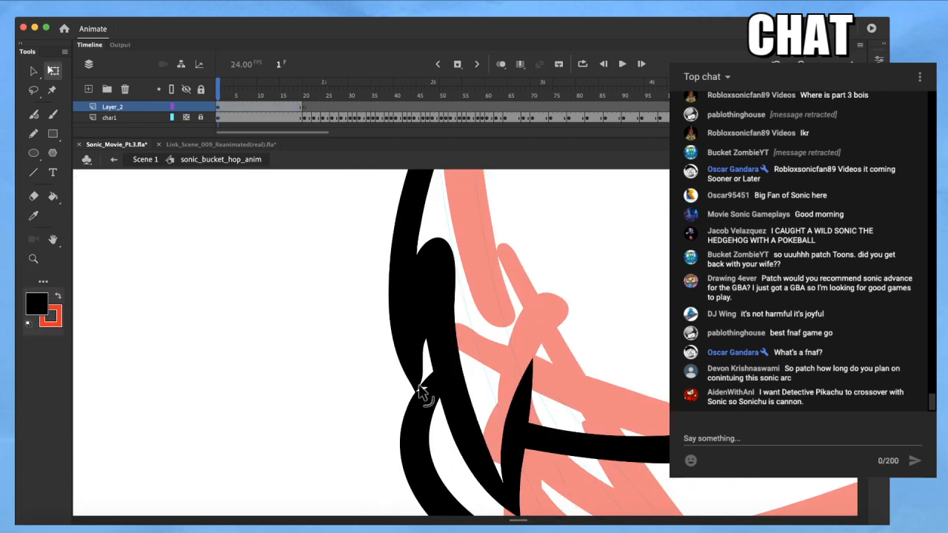
key(super+z)
drag(410, 383, 369, 363)
key(super+z)
scroll(353, 454, down, 3)
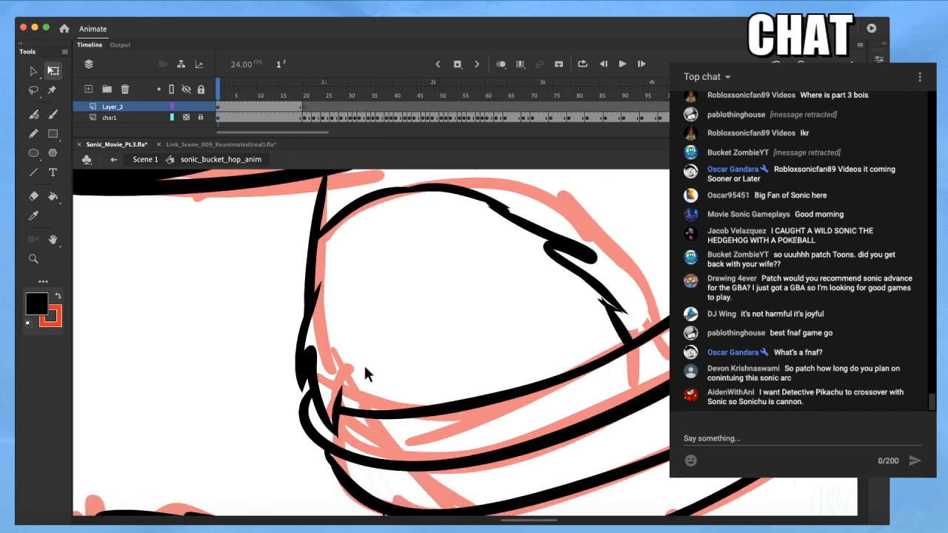
Trim the stray line tips off the jagged notch in the chest patch outline just above the top rope
scroll(365, 365, down, 1)
drag(427, 380, 311, 358)
scroll(315, 365, down, 2)
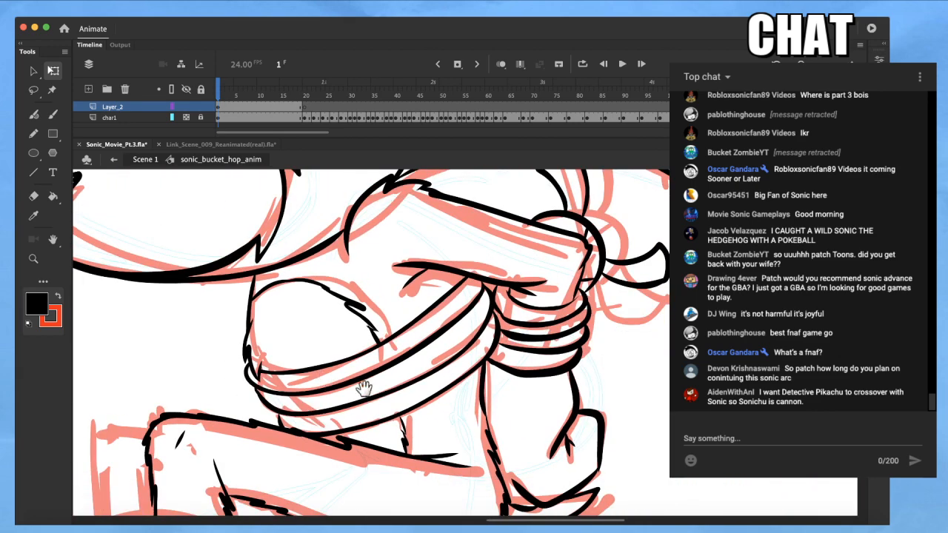
drag(369, 392, 312, 357)
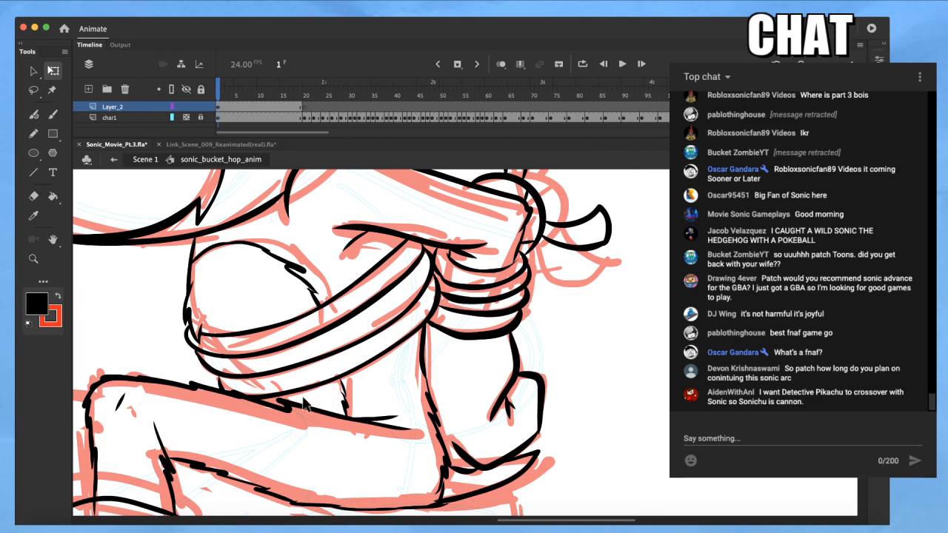
mouse_move(306, 417)
mouse_down()
mouse_move(318, 408)
mouse_move(345, 434)
mouse_up()
drag(323, 400, 352, 424)
scroll(350, 423, down, 2)
drag(345, 375, 359, 401)
scroll(358, 400, up, 2)
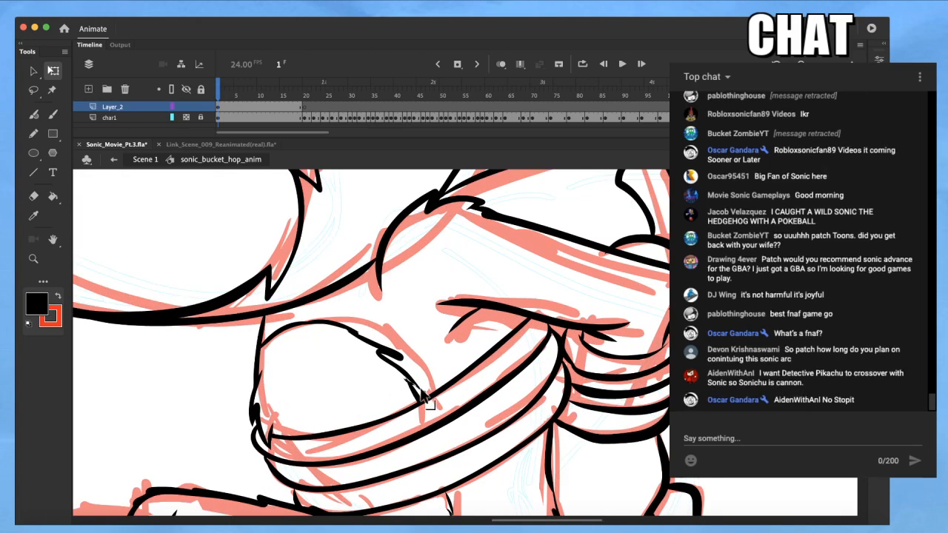
scroll(423, 395, up, 5)
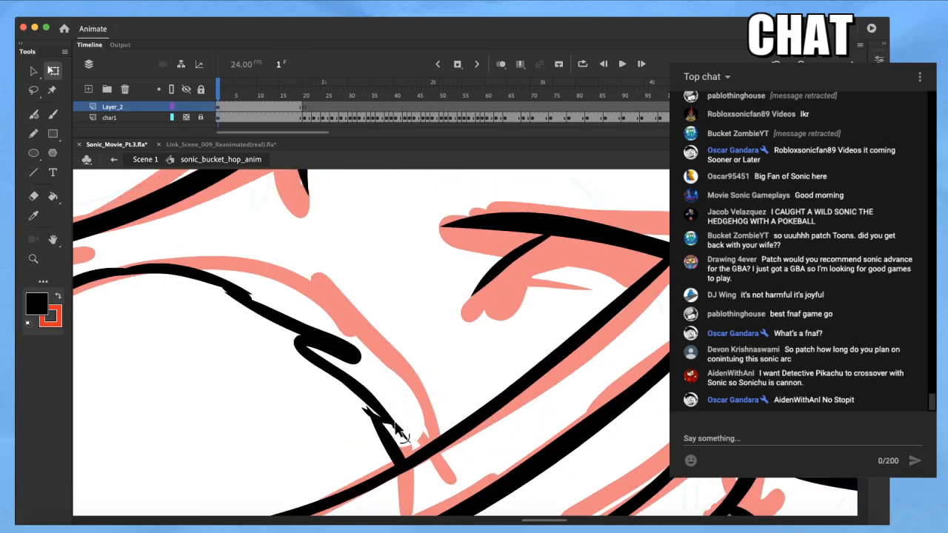
drag(397, 426, 424, 436)
key(super+z)
mouse_move(371, 411)
mouse_down()
mouse_move(350, 410)
mouse_move(369, 406)
mouse_up()
key(super+z)
click(365, 409)
key(Delete)
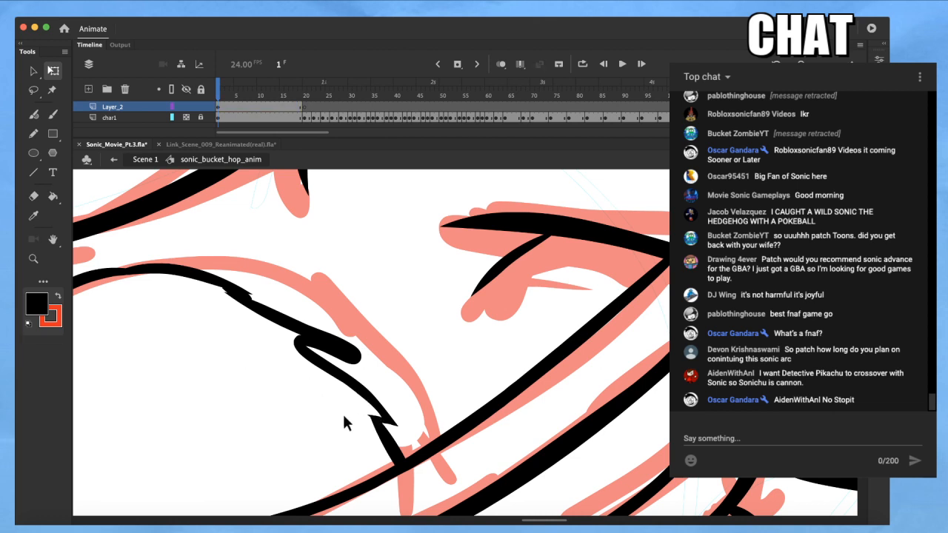
Squash the top curve of the chest patch slightly lower and close the gap left in the chest's front edge
drag(349, 385, 375, 381)
drag(286, 363, 483, 369)
drag(182, 391, 191, 383)
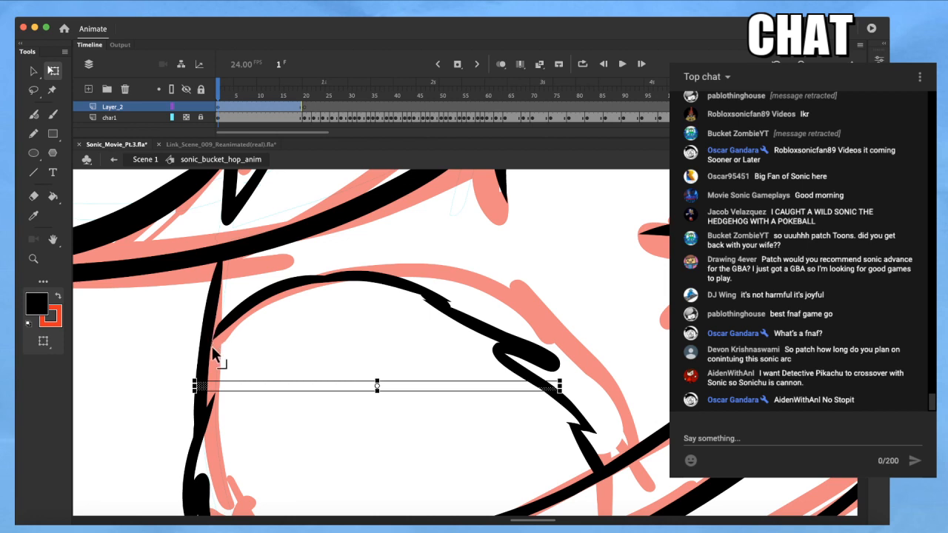
shift+click(237, 324)
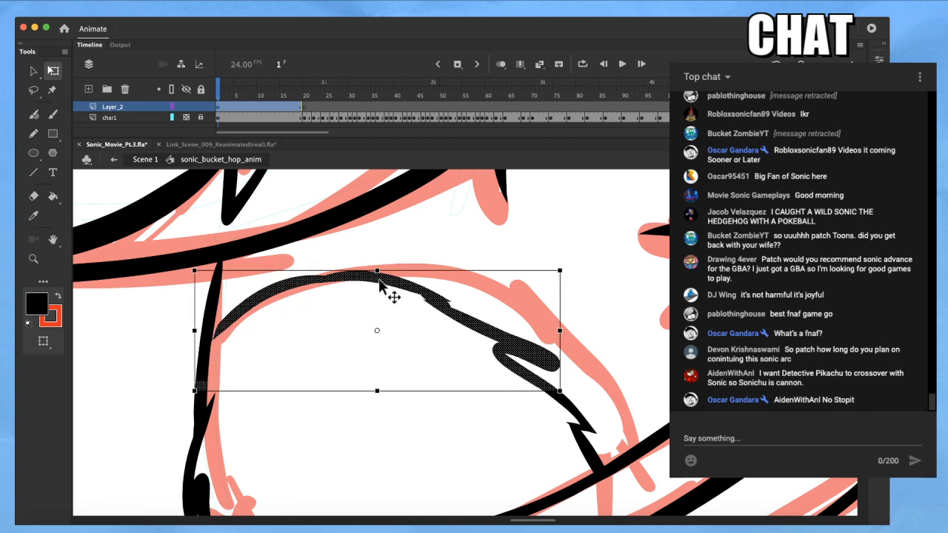
drag(377, 273, 377, 298)
click(238, 381)
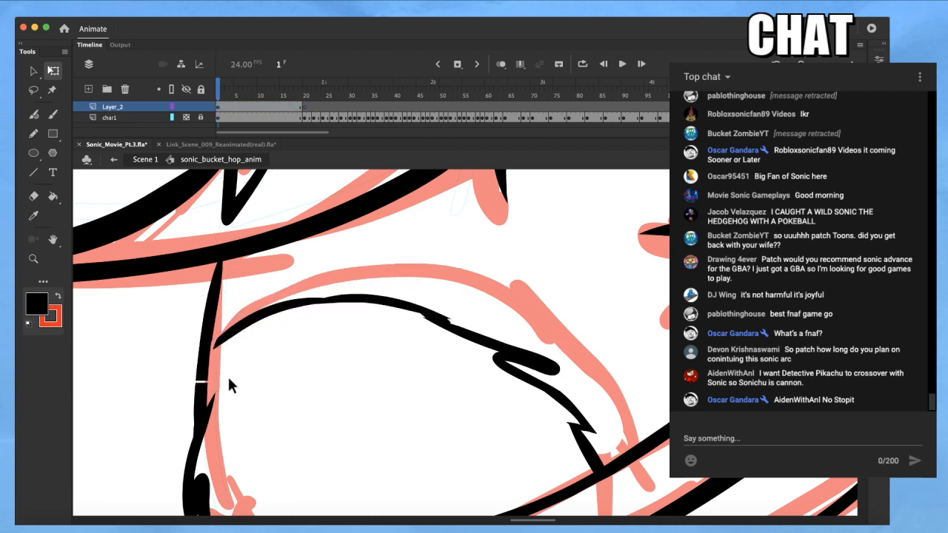
drag(207, 382, 195, 391)
Ink a short curved black stroke between the chin and the top of the chest patch
key(b)
drag(219, 286, 317, 253)
key(super+z)
drag(217, 294, 291, 270)
key(super+z)
mouse_move(224, 305)
mouse_down()
mouse_move(275, 284)
mouse_move(303, 265)
mouse_up()
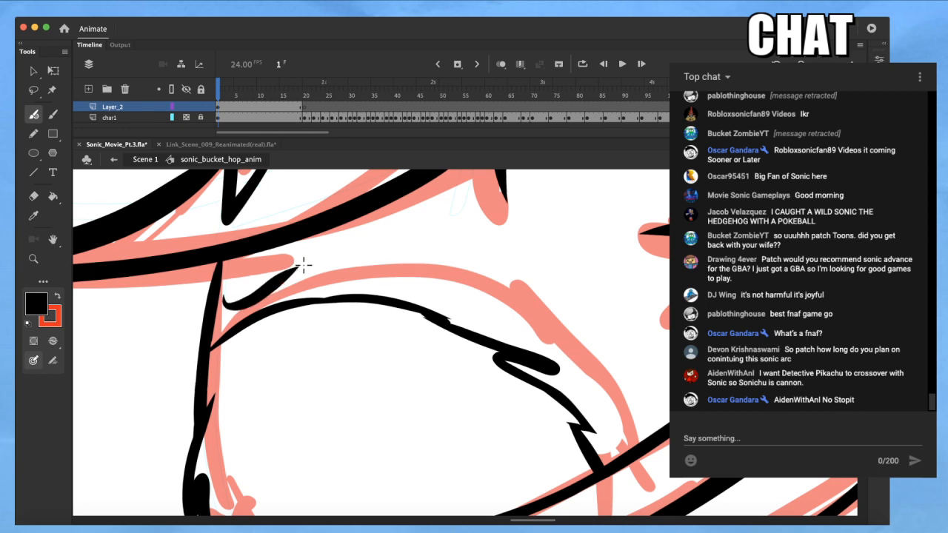
Ink the far leg's knee and shin in black down to the sock line, with a short crease mark on the knee
scroll(303, 265, down, 3)
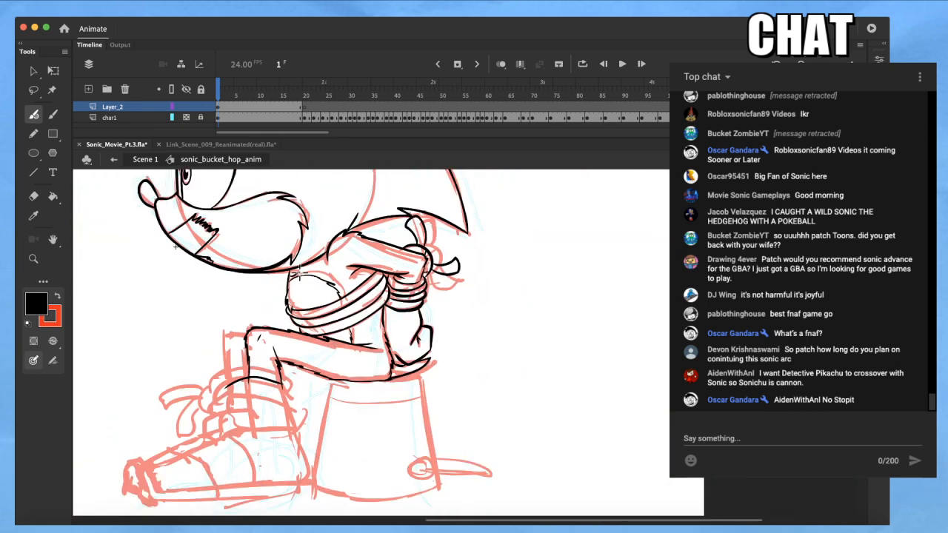
scroll(363, 437, up, 5)
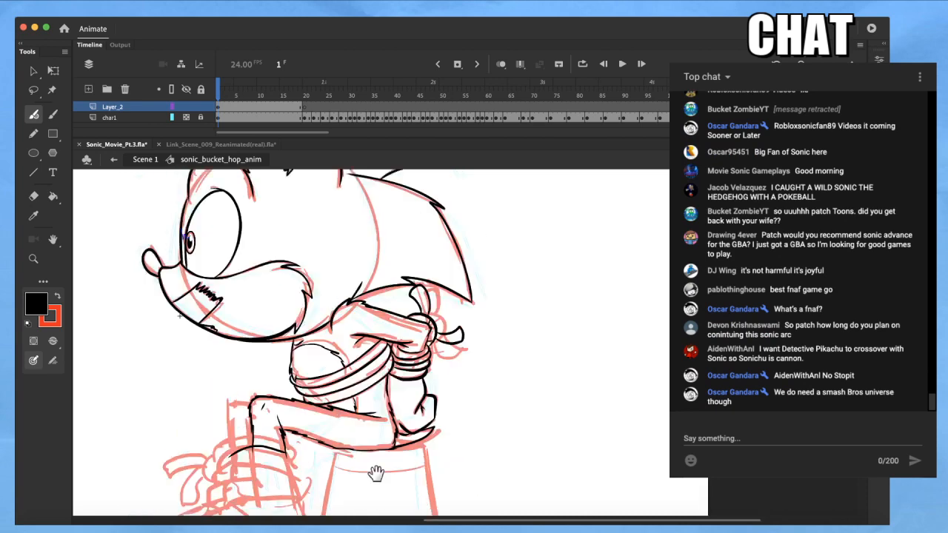
scroll(466, 332, down, 5)
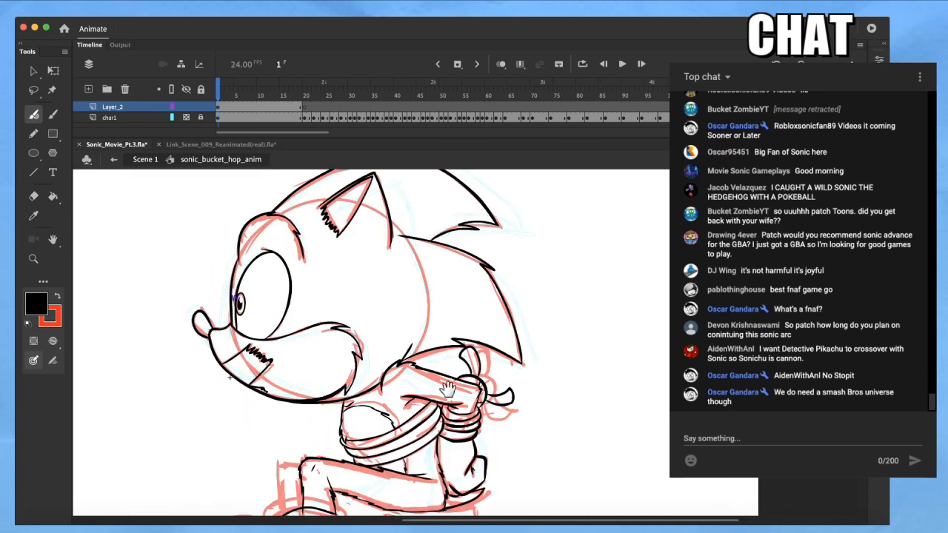
key(super+space)
mouse_move(462, 299)
mouse_down()
mouse_move(381, 342)
mouse_move(235, 446)
mouse_up()
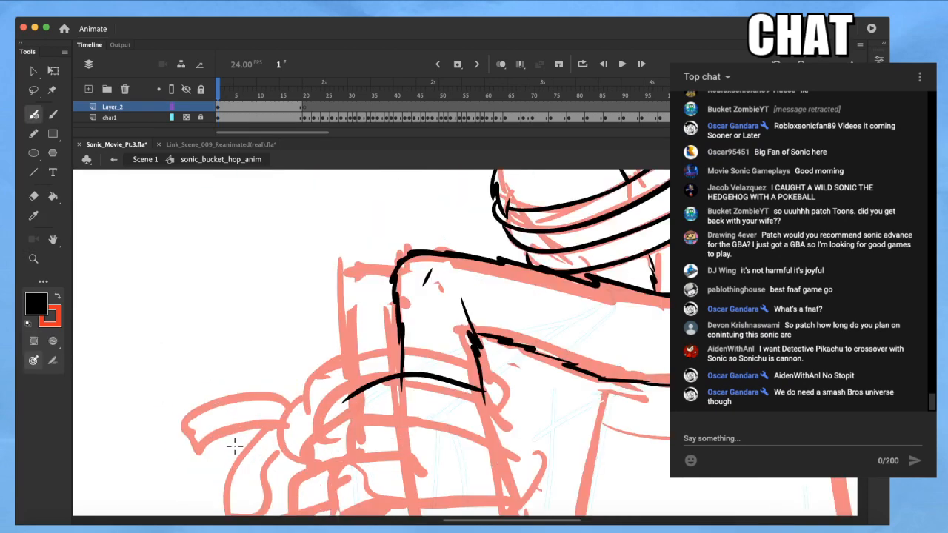
mouse_move(396, 266)
mouse_down()
mouse_move(346, 269)
mouse_move(342, 348)
mouse_up()
key(super+z)
drag(343, 294, 346, 416)
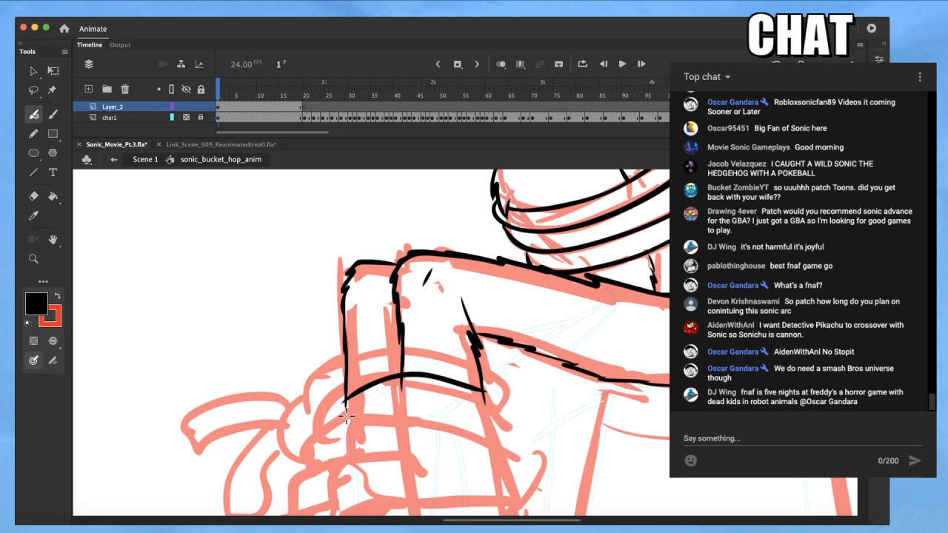
drag(373, 339, 356, 356)
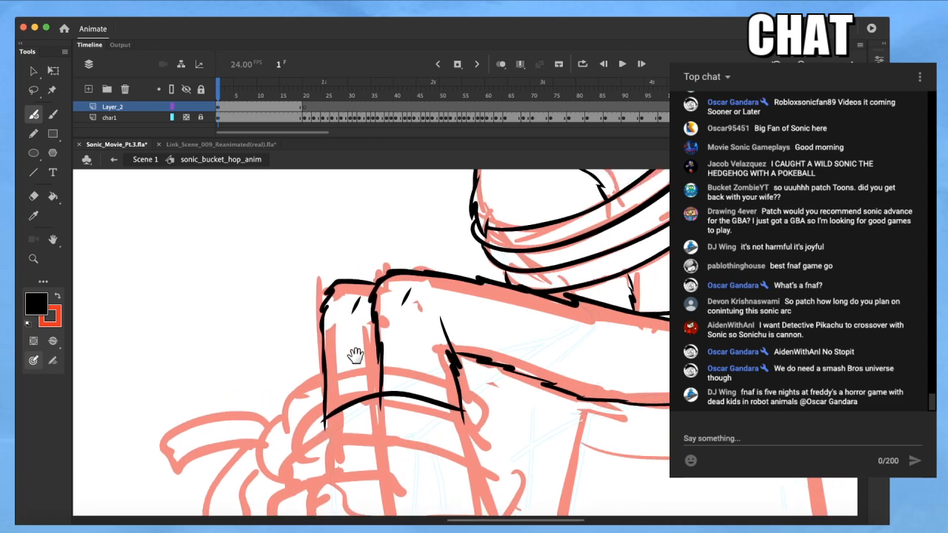
Ink an extra black line along the underside of the thigh just behind the near knee
key(super+minus)
key(super+minus)
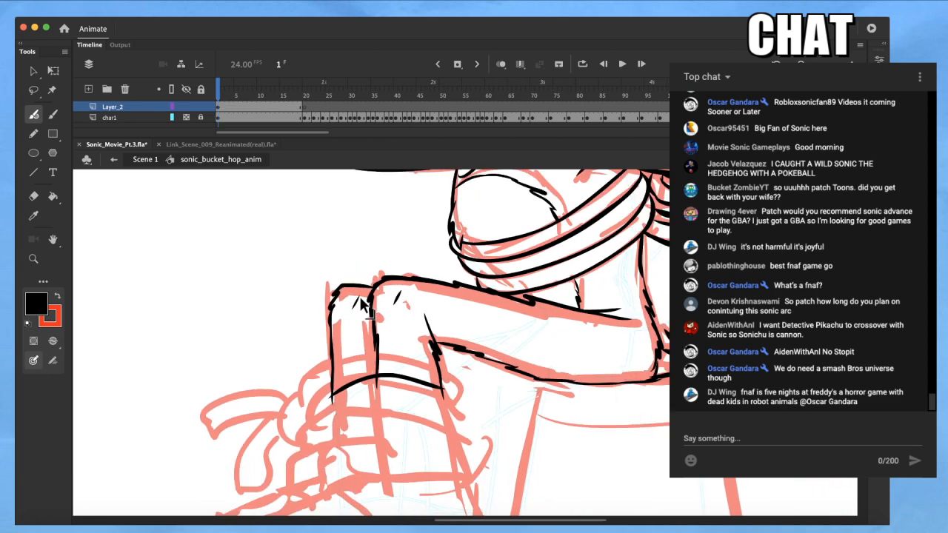
drag(434, 311, 308, 388)
scroll(343, 416, up, 4)
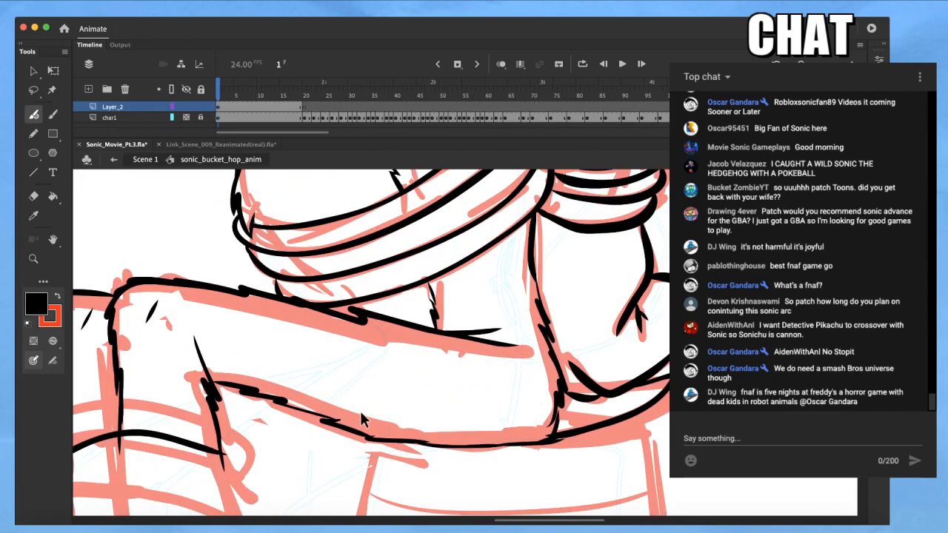
mouse_move(362, 414)
mouse_down()
mouse_move(323, 428)
mouse_move(289, 417)
mouse_up()
drag(238, 397, 213, 387)
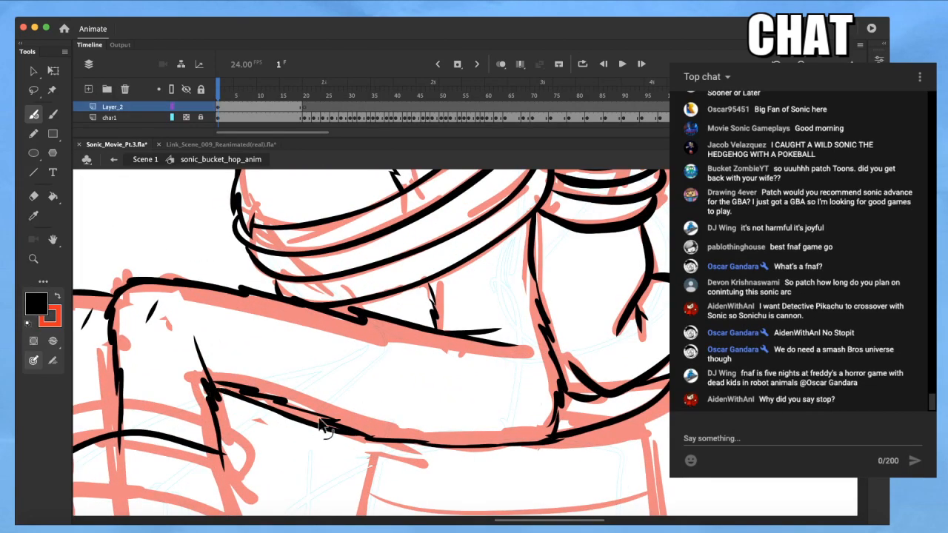
drag(278, 428, 311, 419)
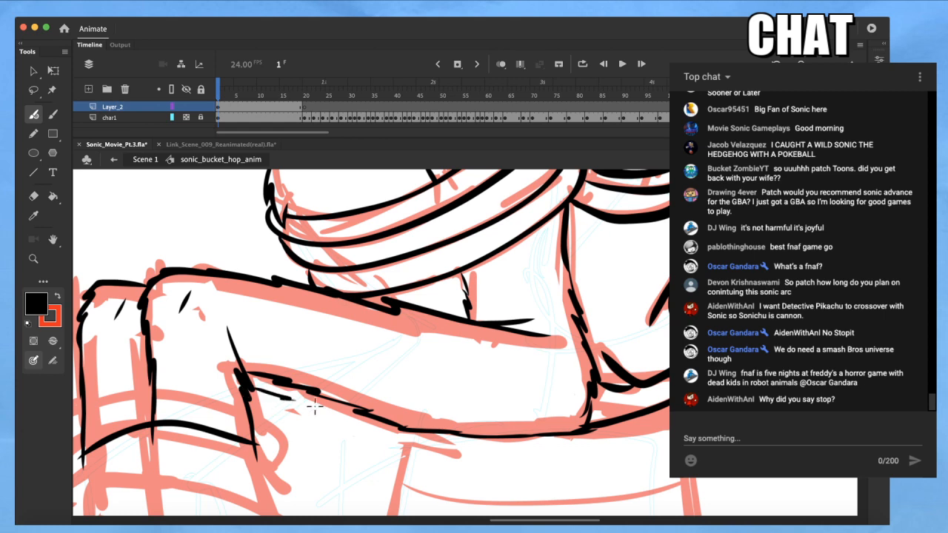
mouse_move(343, 413)
mouse_down()
mouse_move(431, 436)
mouse_move(412, 407)
mouse_move(353, 445)
mouse_up()
Inspect the junction of the torso ropes, forearm and wrist ropes up close
alt+super+click(438, 442)
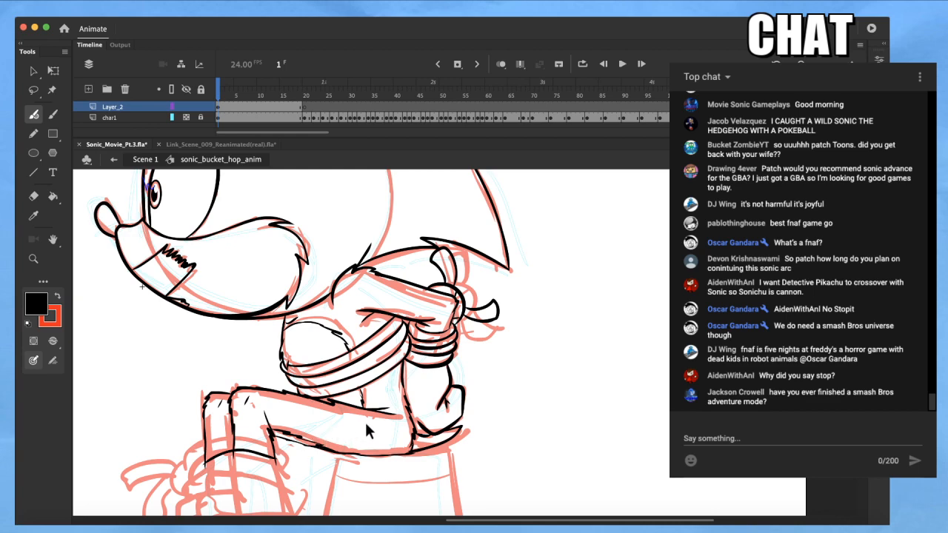
super+click(370, 422)
drag(416, 360, 434, 448)
drag(380, 388, 380, 417)
drag(426, 395, 410, 416)
super+click(417, 429)
super+click(448, 456)
drag(484, 459, 425, 311)
key(q)
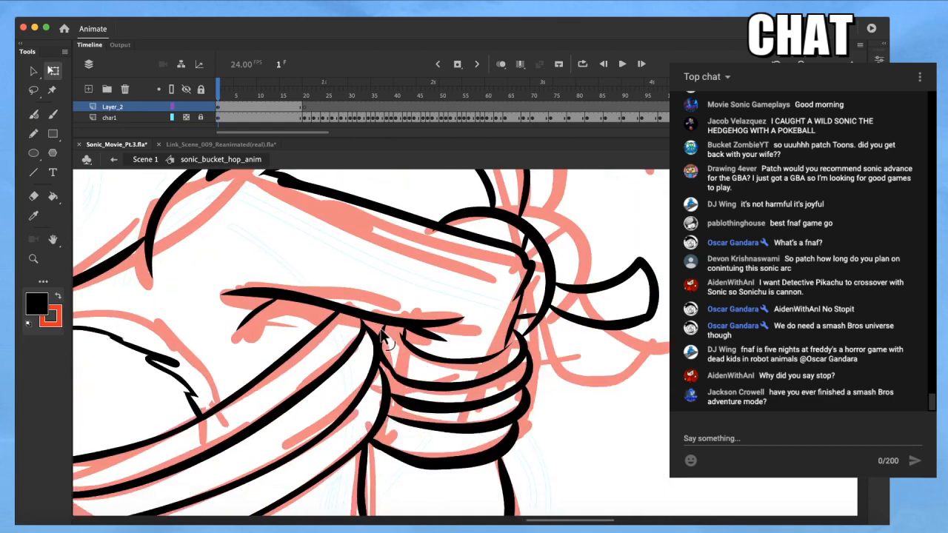
key(super+minus)
key(super+minus)
key(super+minus)
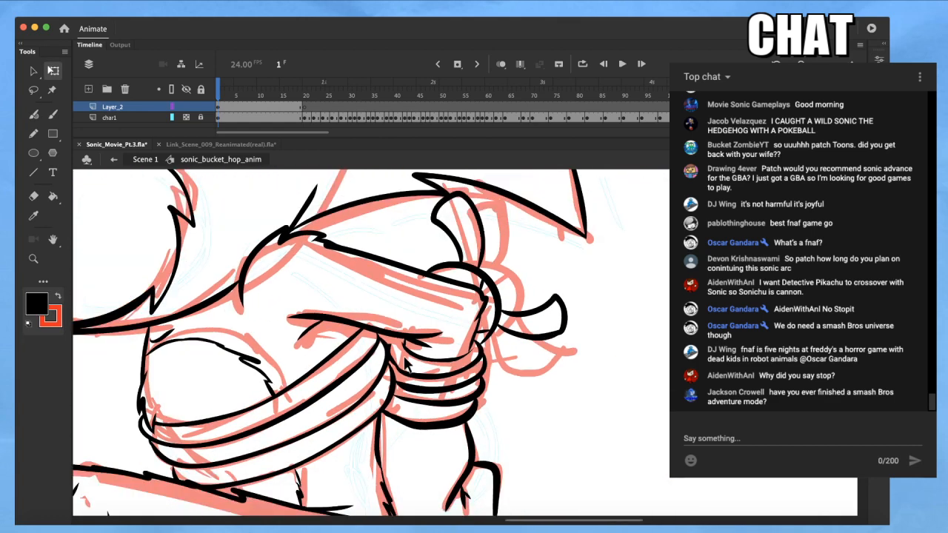
key(v)
key(q)
super+click(392, 374)
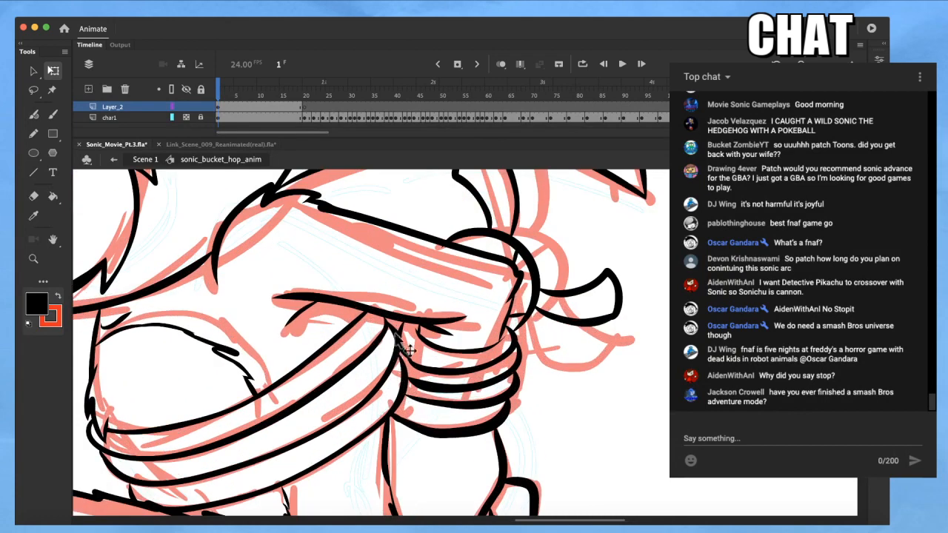
double_click(398, 328)
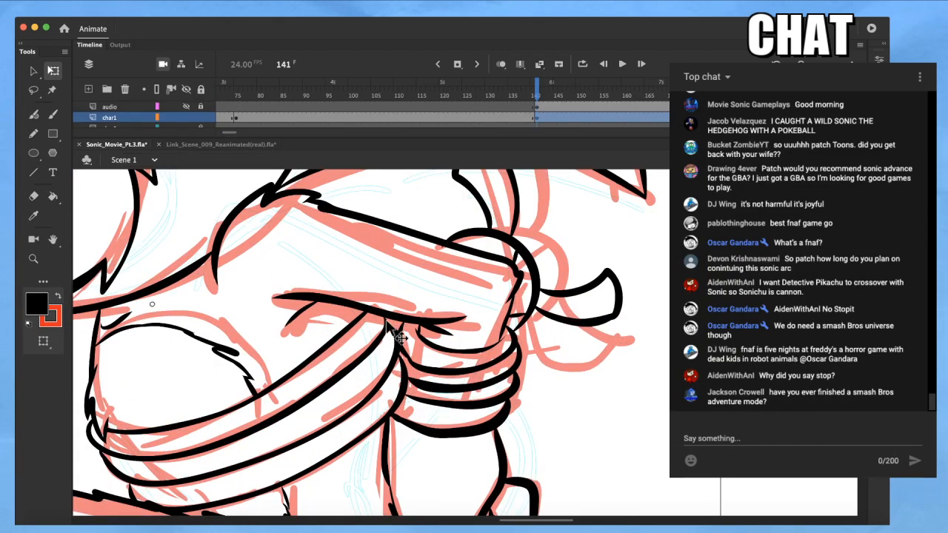
double_click(432, 326)
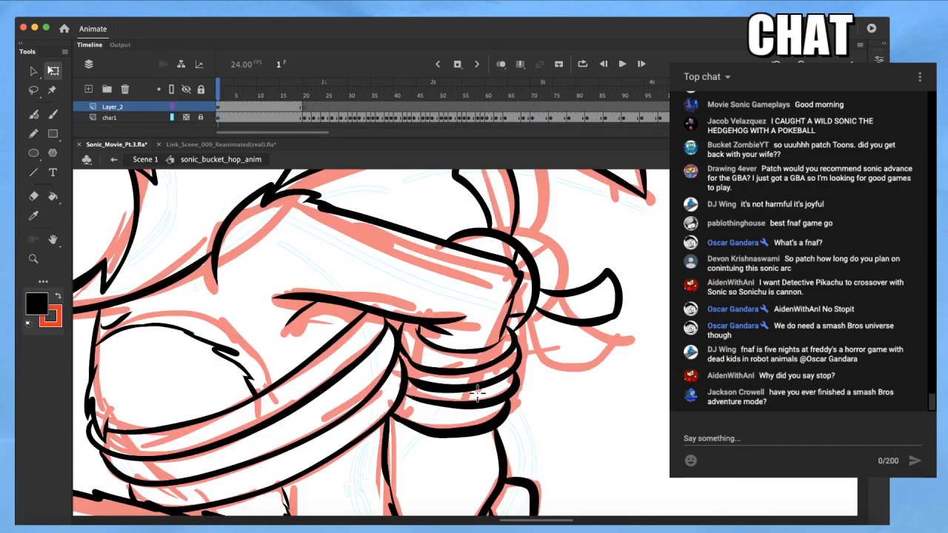
key(b)
key(q)
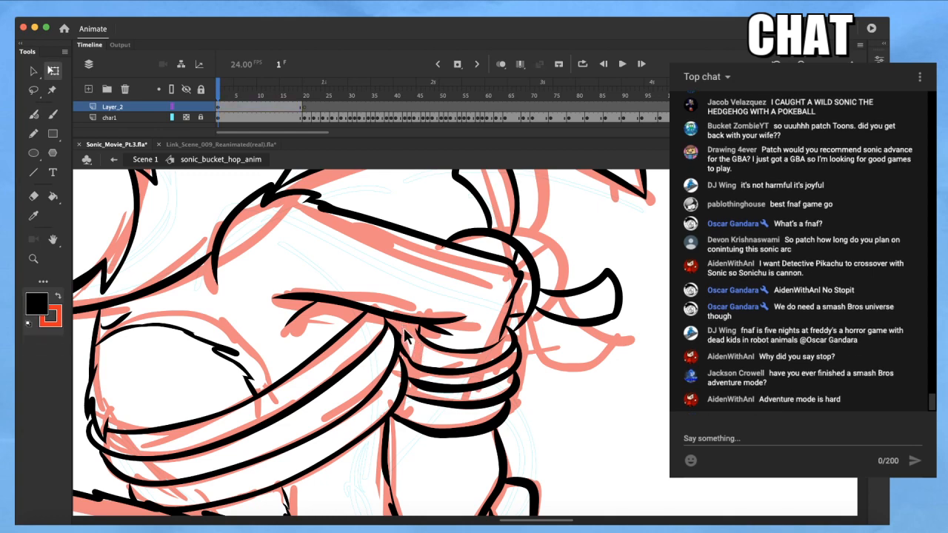
Ink short black accent strokes beside the upper loop of the rope bow and where that loop meets the knot
key(b)
scroll(404, 329, up, 4)
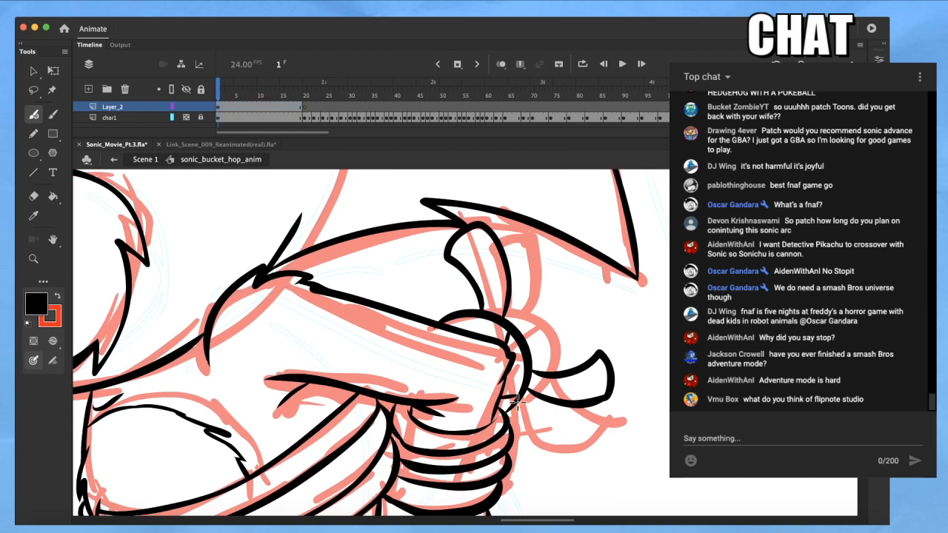
drag(422, 222, 467, 255)
key(q)
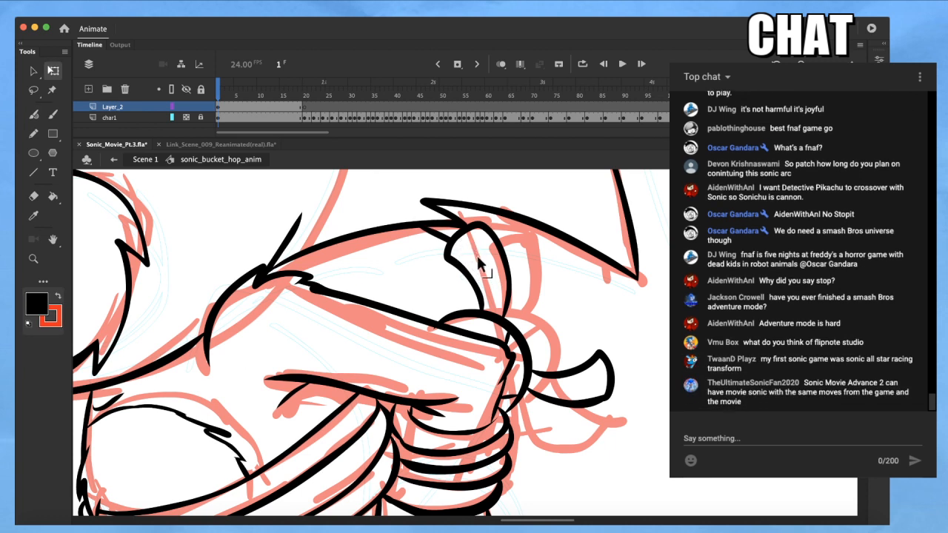
key(b)
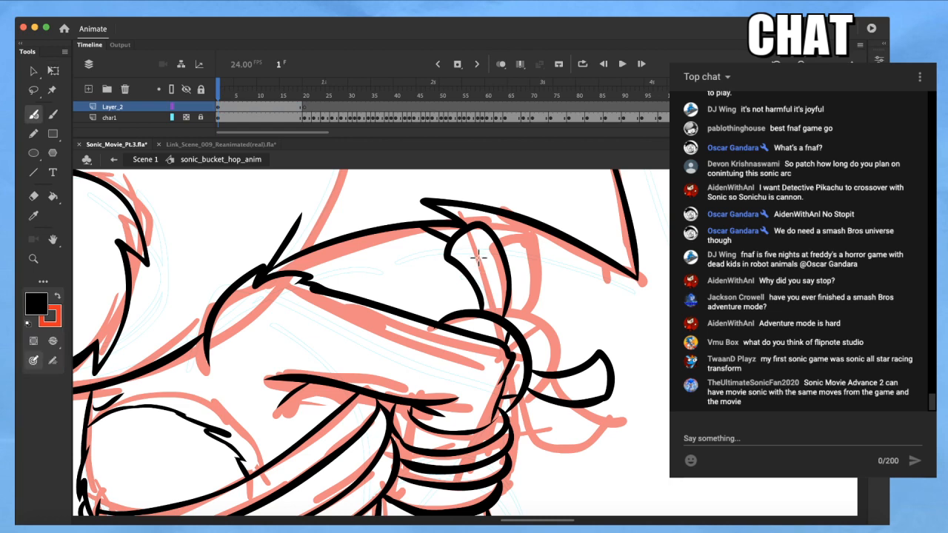
drag(508, 303, 522, 342)
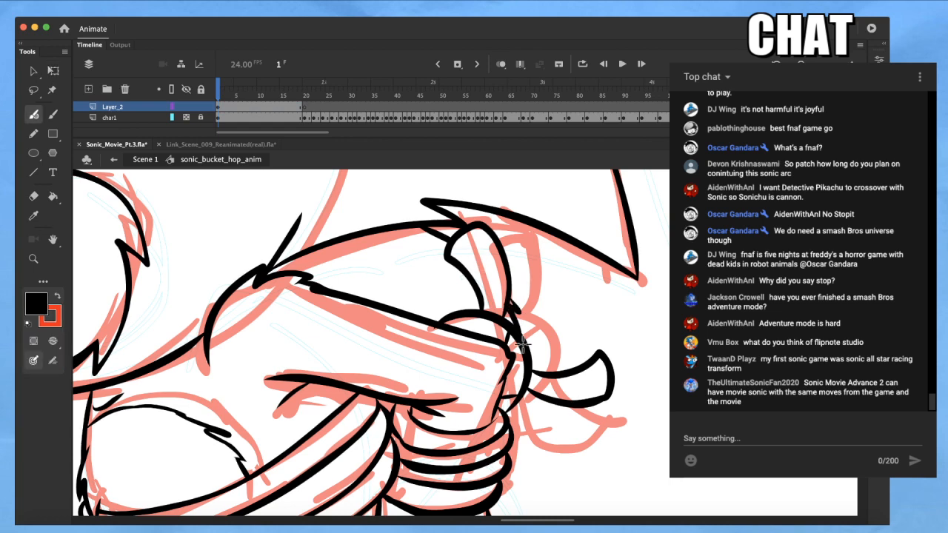
Delete the overshooting end of the upper back line just above the shoulder tuft
key(super+minus)
key(super+minus)
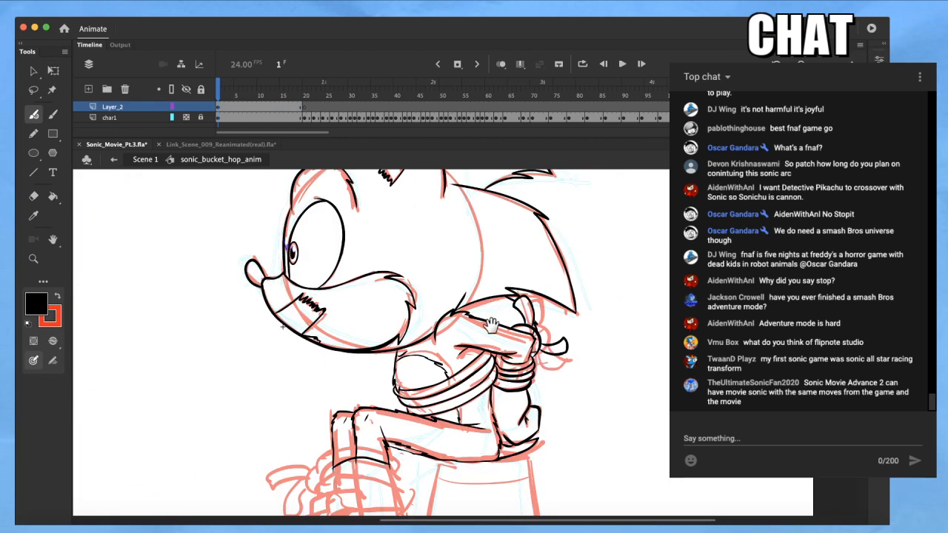
key(super+equal)
key(super+equal)
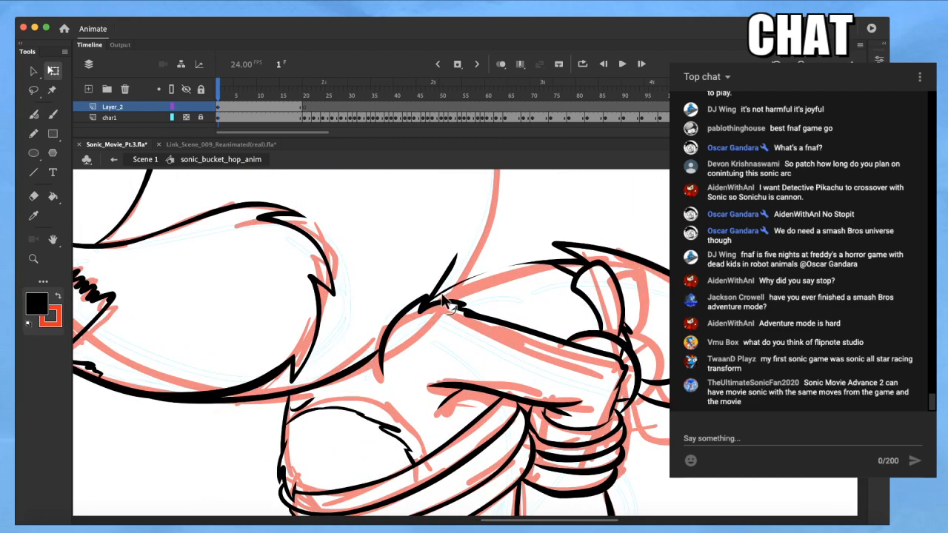
key(q)
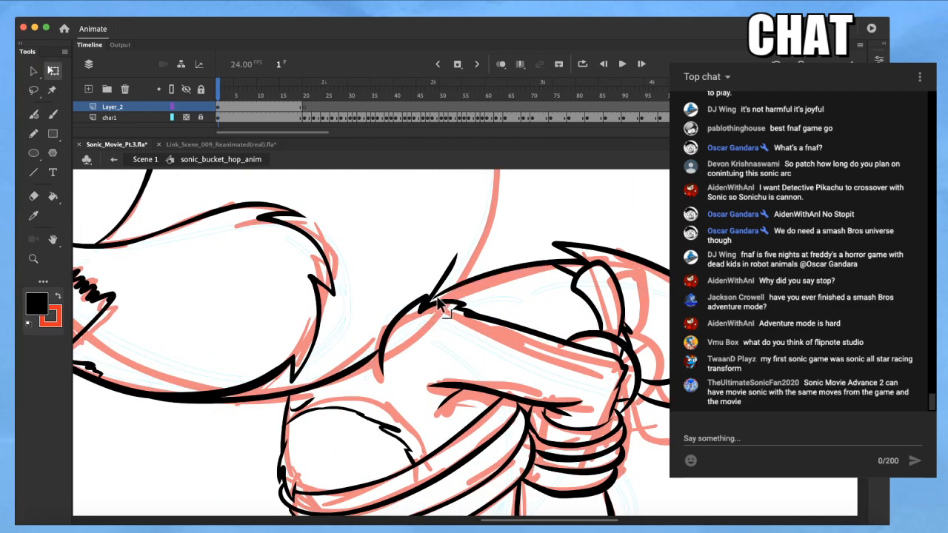
click(436, 299)
key(Delete)
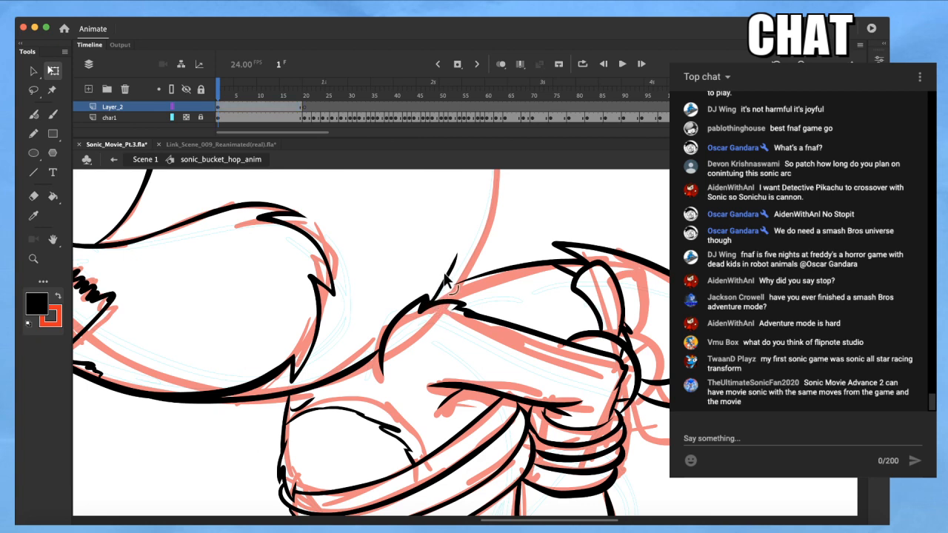
Ink a short black stroke running down from the bow knot beside the wrist ropes
scroll(445, 282, down, 5)
mouse_move(510, 297)
mouse_down()
mouse_move(479, 339)
mouse_move(435, 335)
mouse_move(431, 359)
mouse_move(388, 310)
mouse_up()
scroll(451, 357, up, 3)
drag(424, 353, 419, 352)
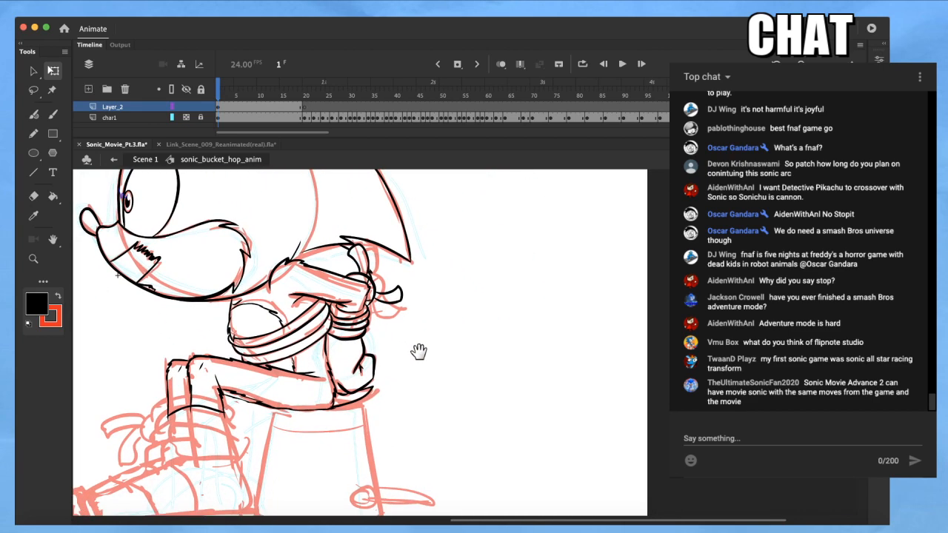
scroll(427, 374, up, 3)
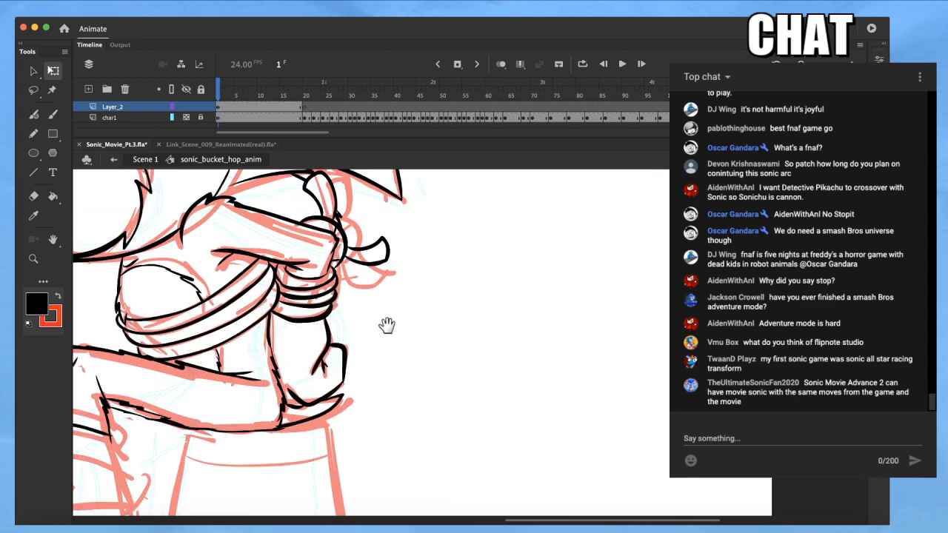
drag(386, 325, 474, 417)
scroll(368, 375, up, 2)
drag(354, 327, 390, 359)
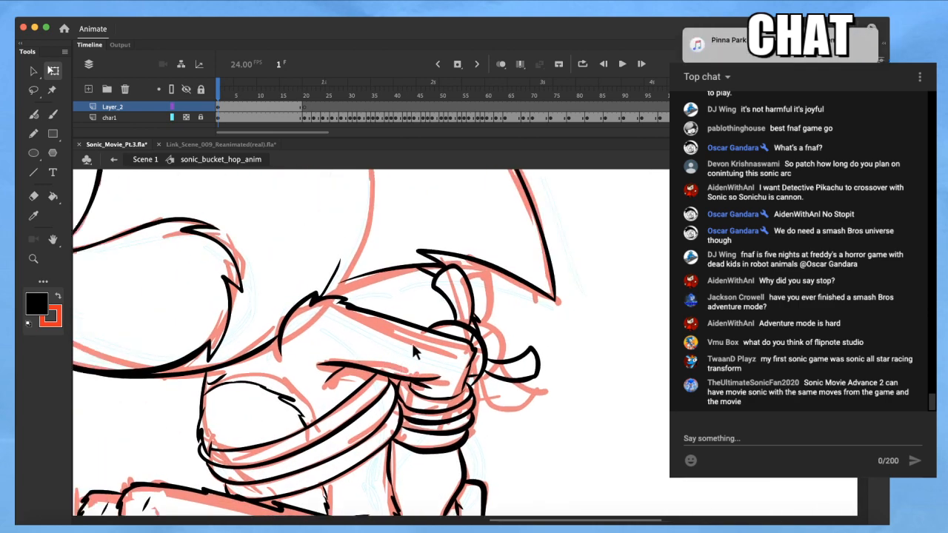
key(b)
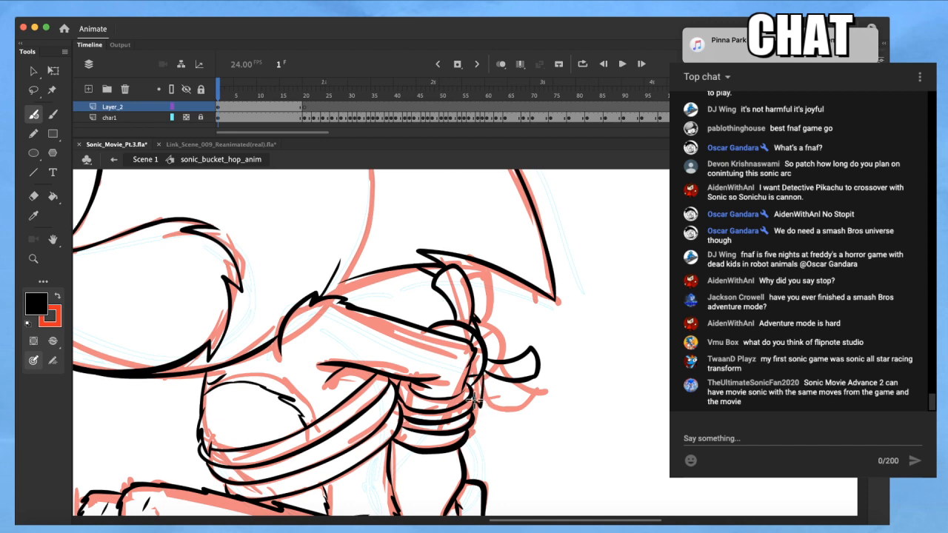
drag(472, 398, 482, 413)
key(q)
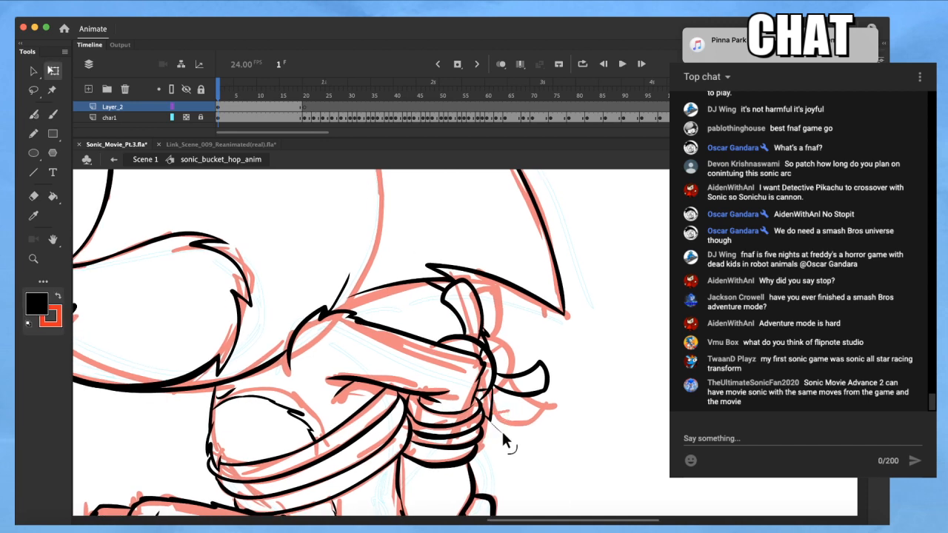
Reshape the corner of the muzzle outline where it meets the nose
mouse_move(518, 296)
mouse_down()
mouse_move(605, 501)
mouse_move(640, 486)
mouse_move(678, 491)
mouse_up()
drag(189, 428, 425, 452)
key(super+minus)
drag(652, 369, 518, 220)
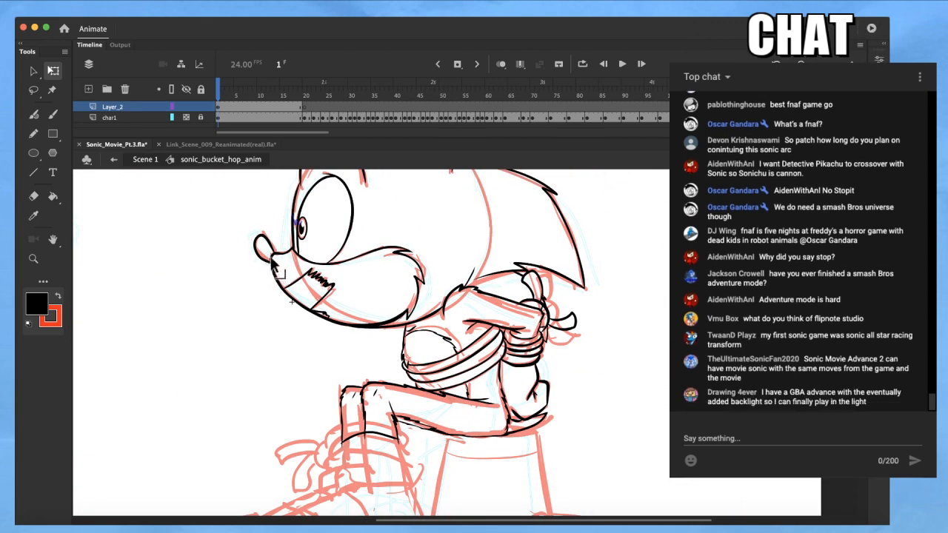
scroll(271, 263, up, 4)
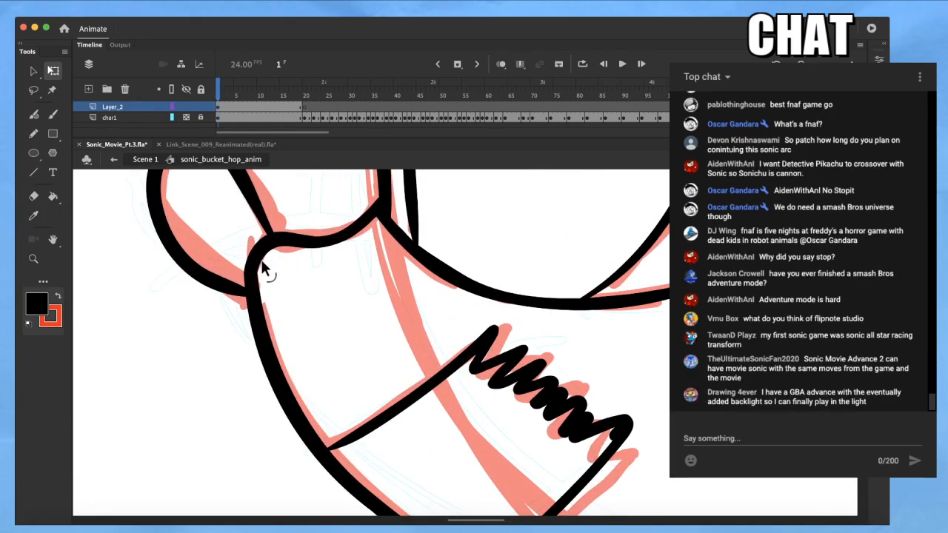
mouse_move(258, 295)
mouse_down()
mouse_move(250, 283)
mouse_move(274, 235)
mouse_up()
click(258, 250)
scroll(274, 265, down, 4)
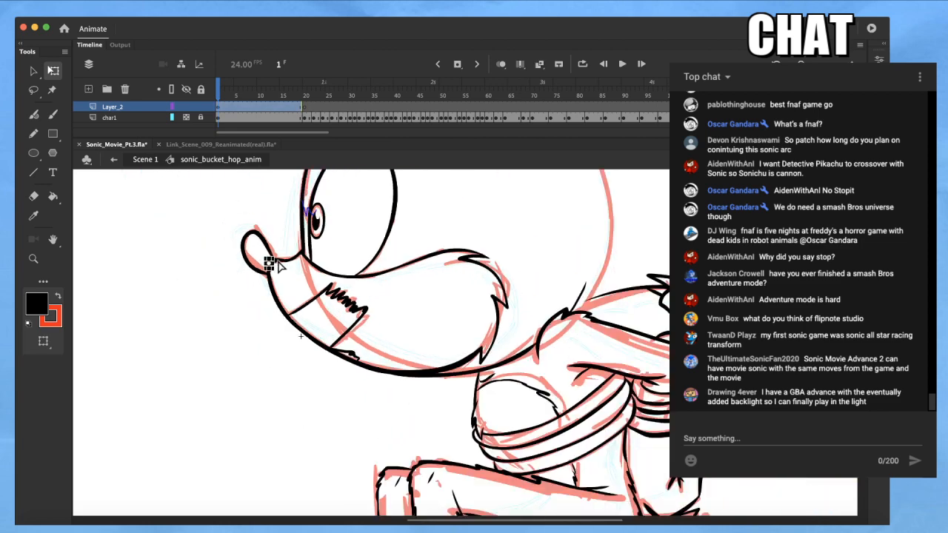
click(331, 265)
Pick the tagged blue swatch as the fill colour and fill Sonic's head and quills with it
scroll(406, 278, down, 4)
drag(458, 311, 379, 249)
drag(546, 328, 496, 318)
scroll(448, 370, up, 3)
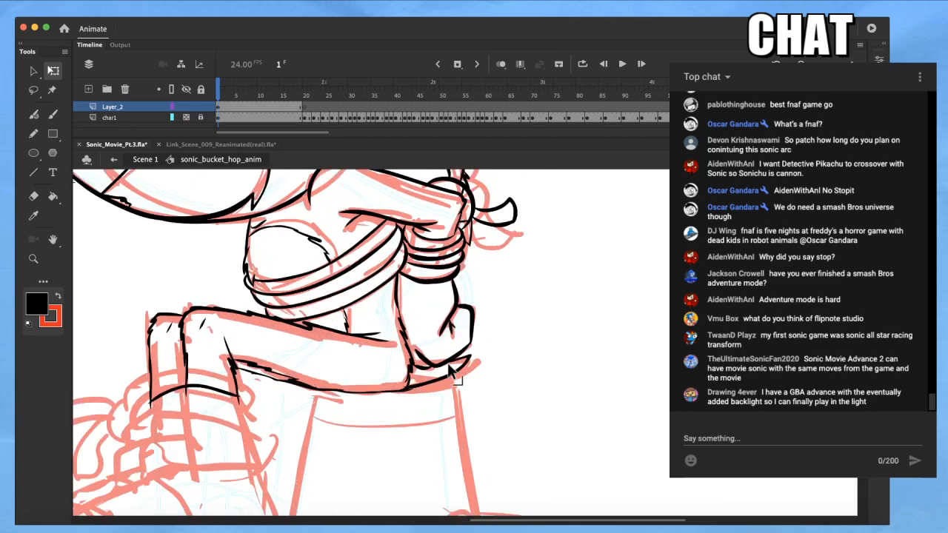
mouse_move(434, 353)
mouse_down()
mouse_move(452, 432)
mouse_move(522, 333)
mouse_up()
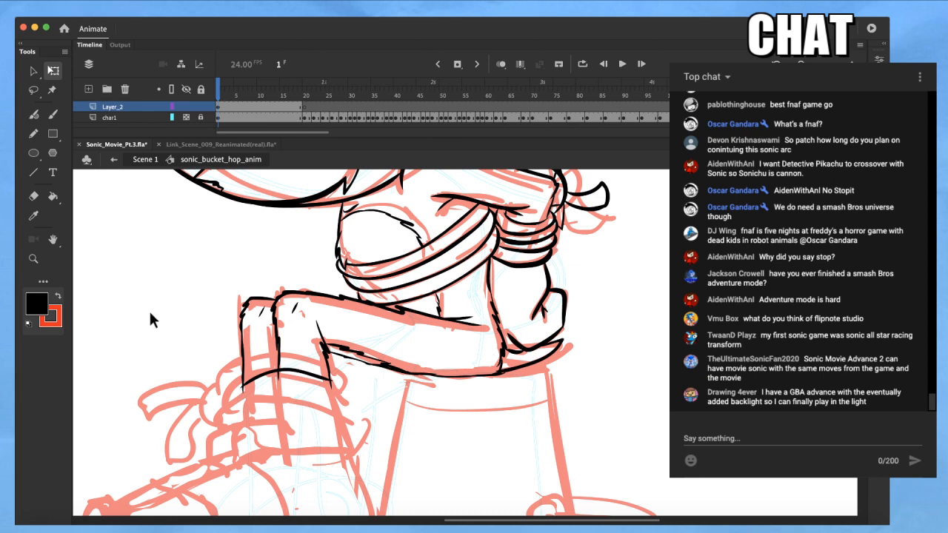
scroll(306, 380, up, 10)
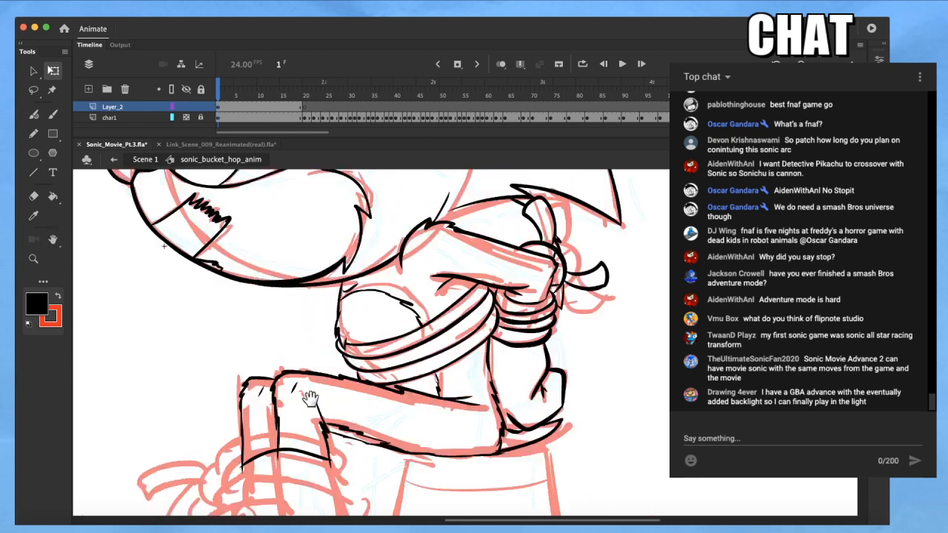
click(36, 302)
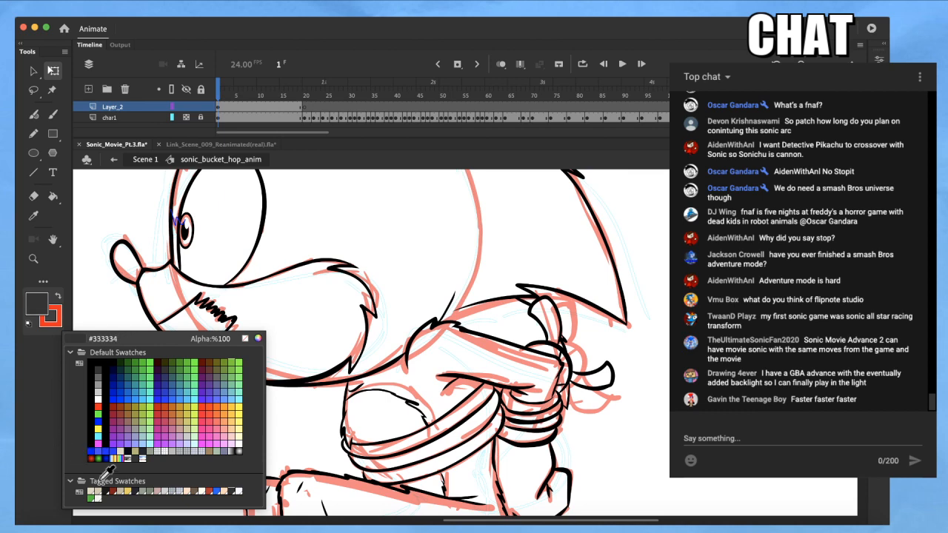
click(217, 490)
key(k)
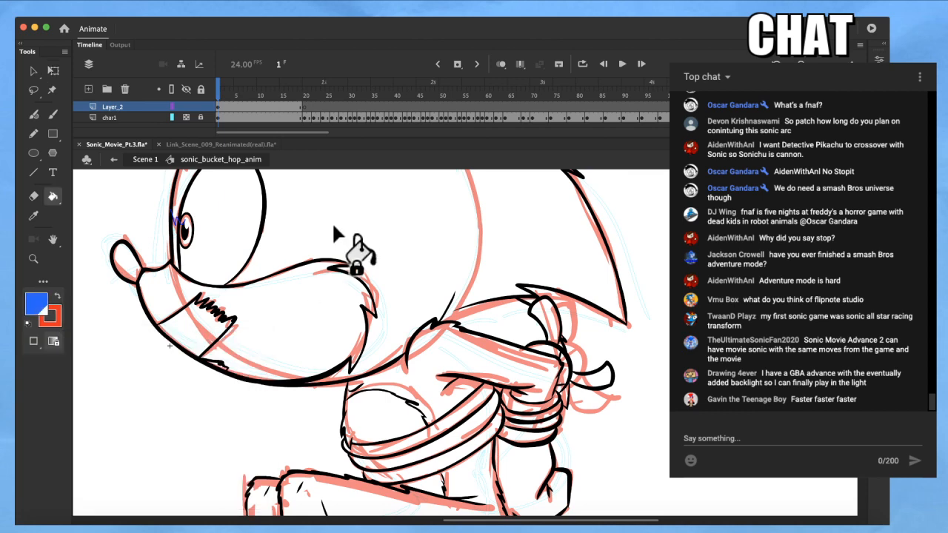
click(487, 225)
drag(486, 225, 437, 313)
Fill the near arm, torso and near leg with the same blue
drag(386, 354, 259, 135)
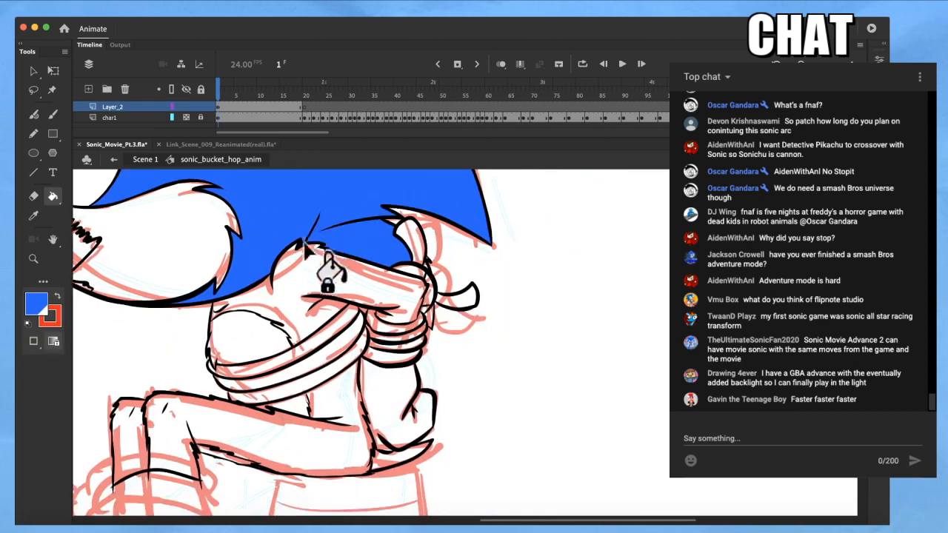
click(321, 299)
click(360, 430)
drag(348, 372, 378, 328)
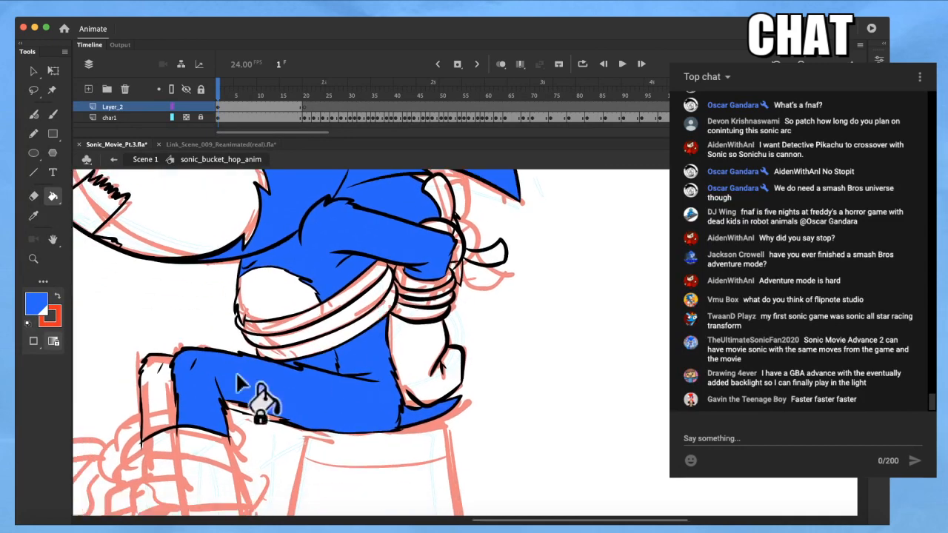
Close the belly seam line below the torso ropes and clear the blue from the belly area in front of it
super+click(297, 370)
super+click(370, 356)
key(q)
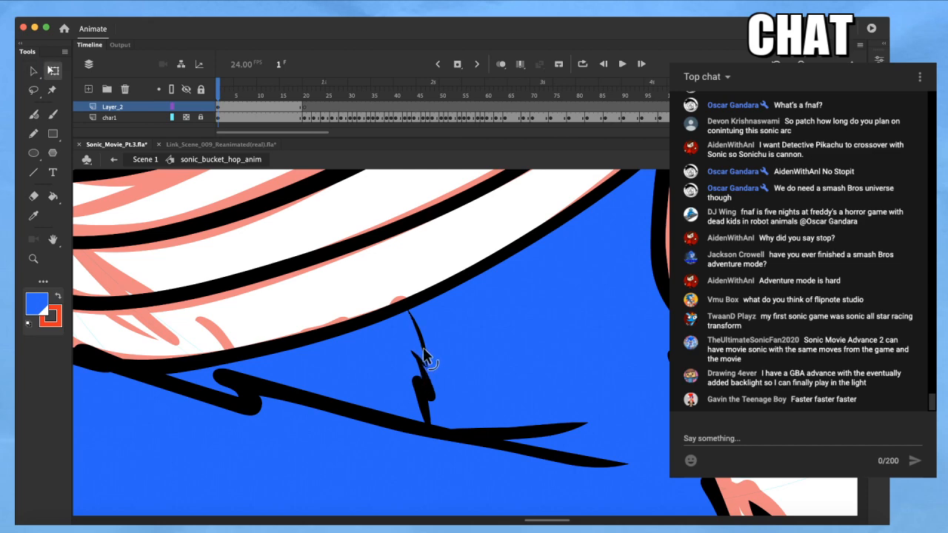
scroll(422, 352, down, 3)
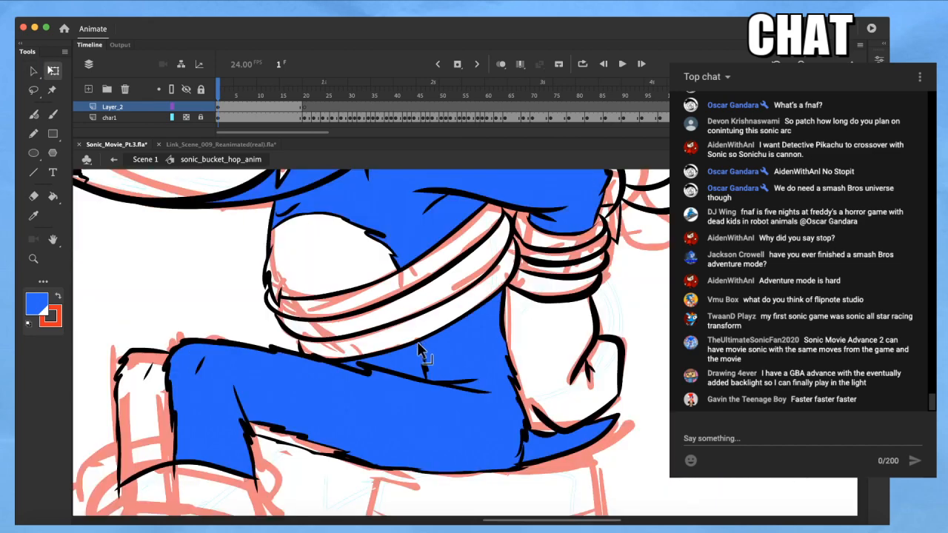
scroll(418, 348, down, 2)
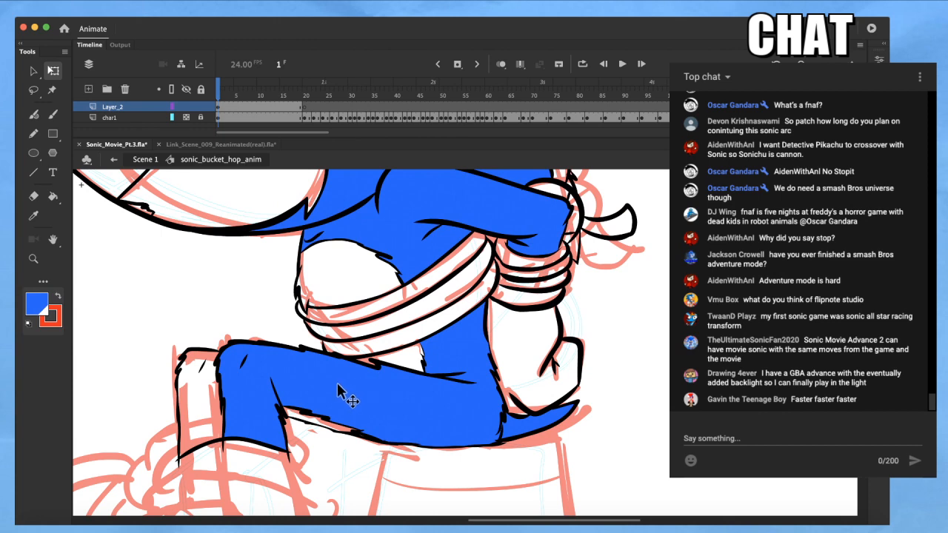
Fill the far leg, the sliver under the near thigh and the small gaps beside the rope knot with blue
key(k)
click(218, 433)
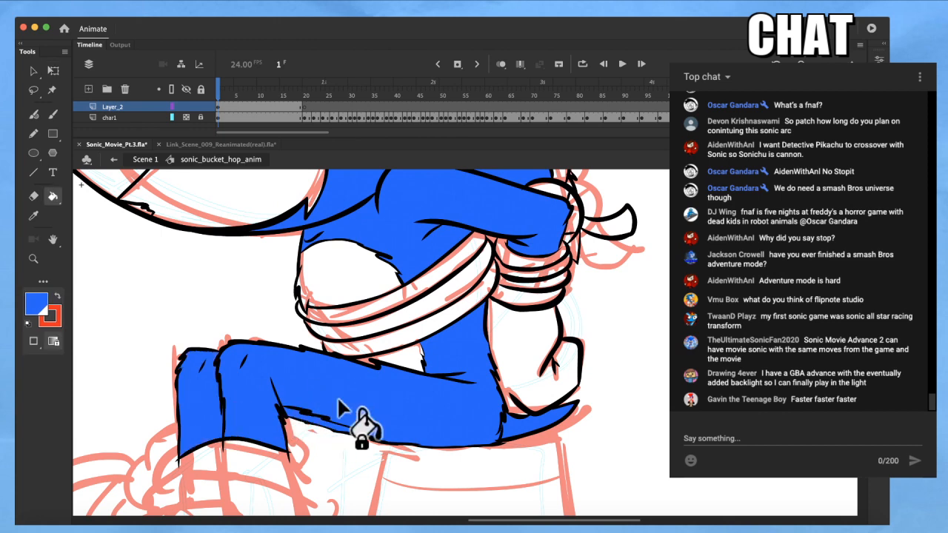
scroll(291, 381, up, 5)
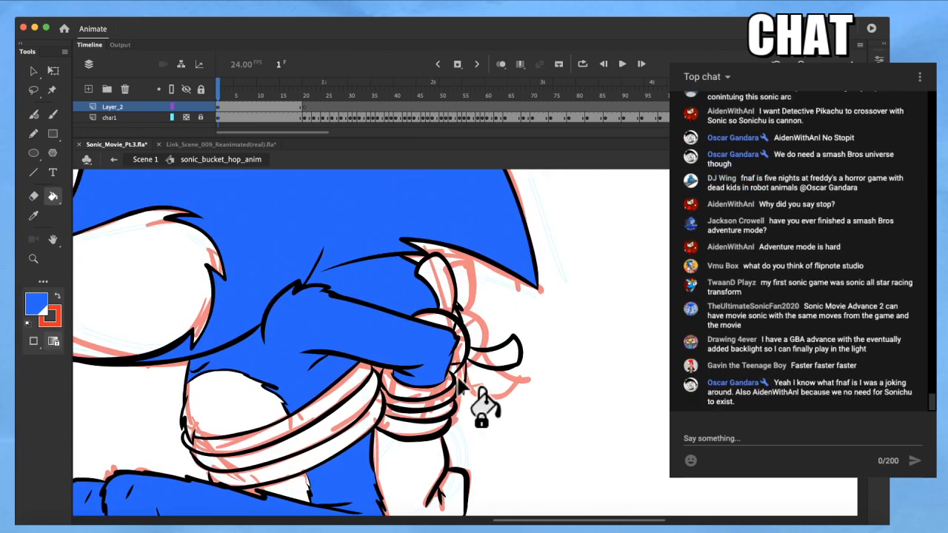
scroll(463, 374, up, 3)
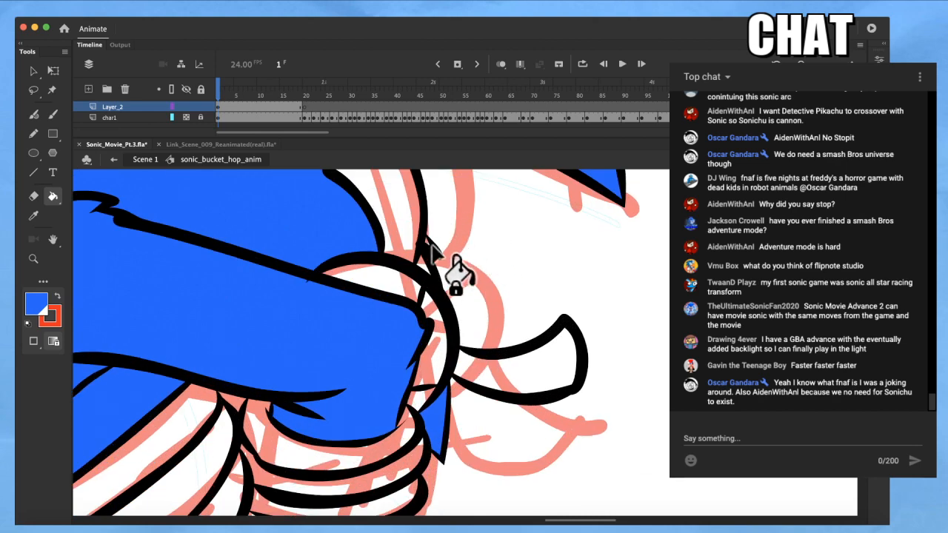
scroll(274, 397, down, 1)
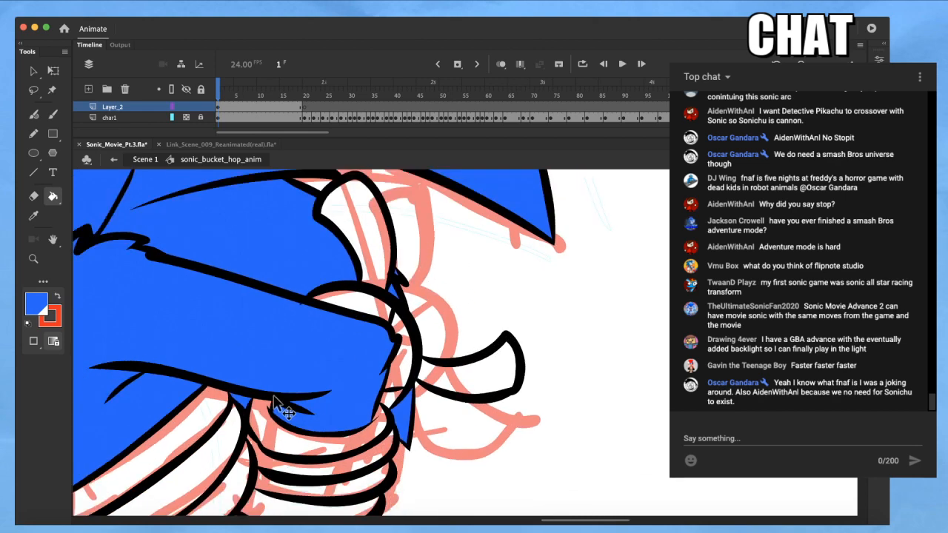
scroll(273, 397, up, 10)
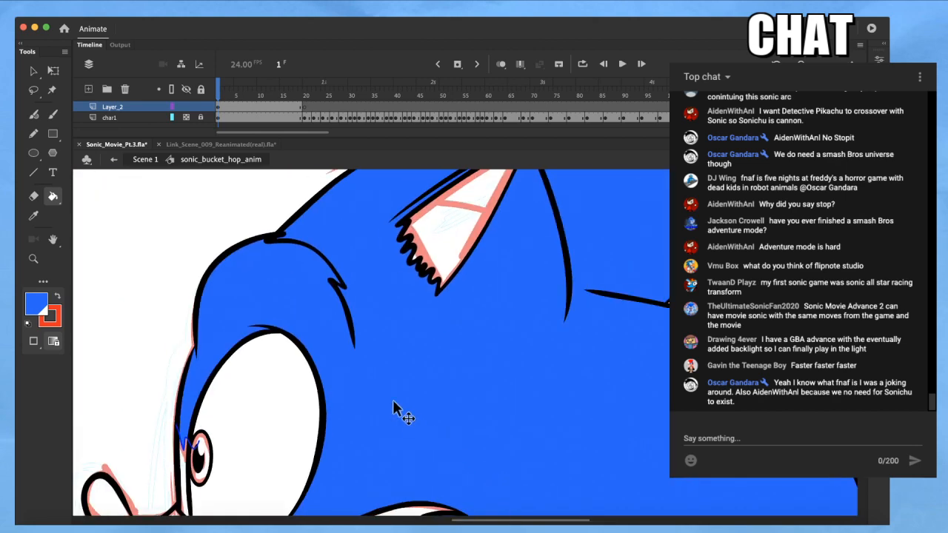
Set the fill colour to the tagged peach swatch #FDD9B6 and fill the belly above and below the torso ropes
scroll(399, 408, down, 8)
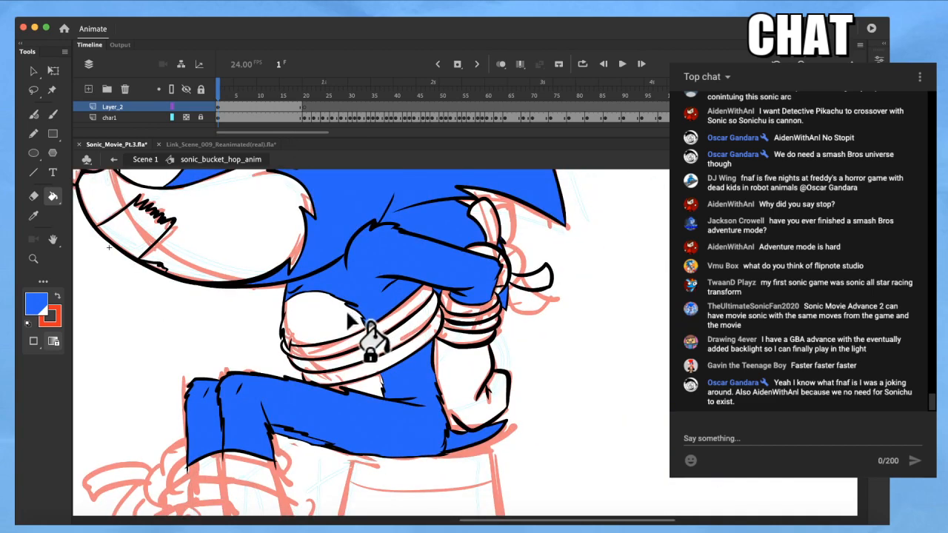
click(36, 303)
click(222, 490)
click(318, 347)
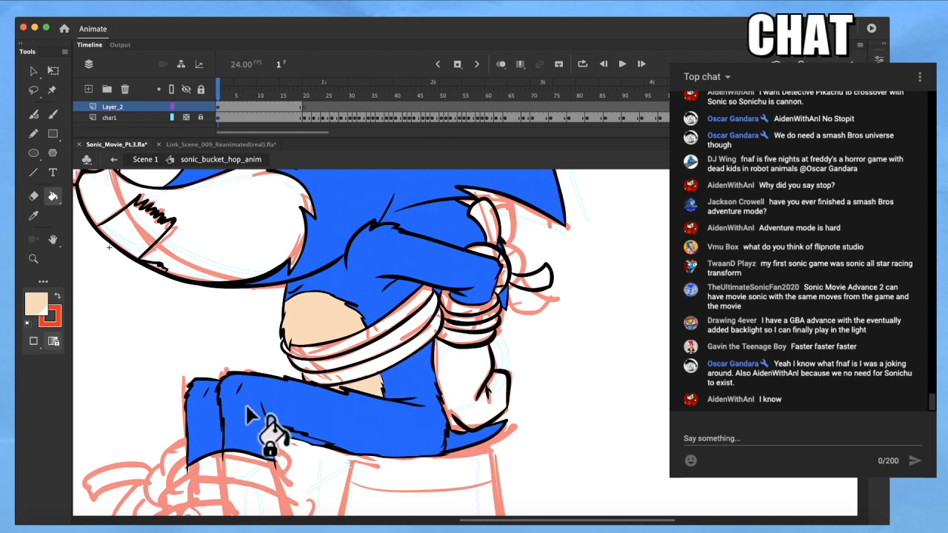
click(37, 304)
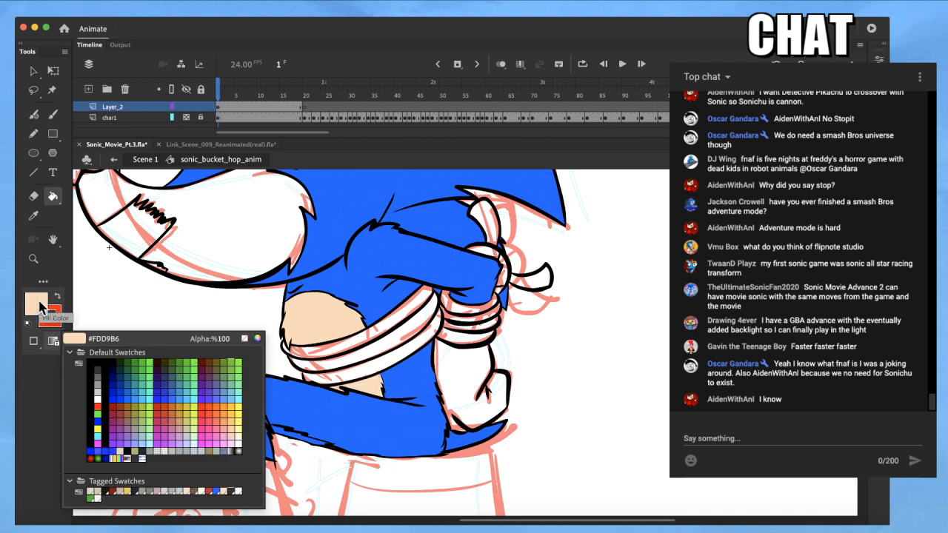
click(39, 301)
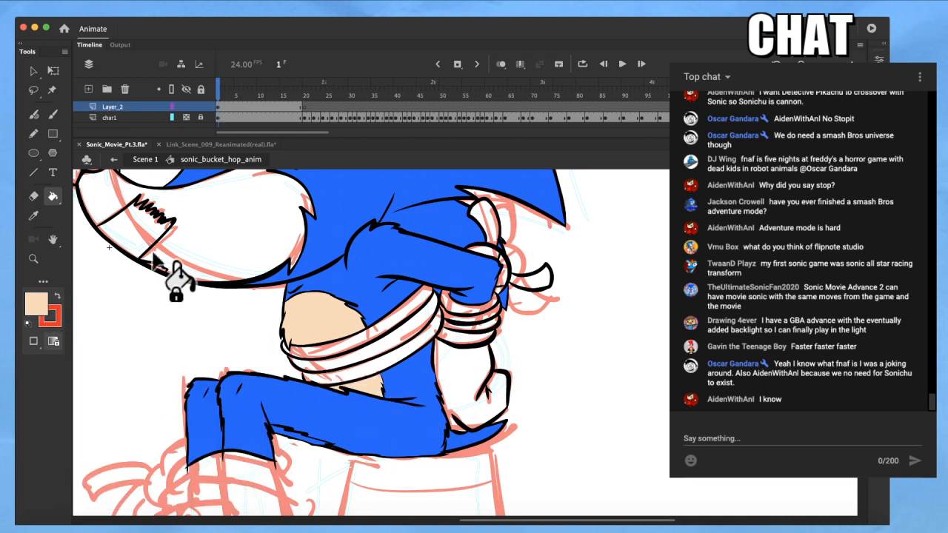
Fill the muzzle on both sides of the mouth tape with the peach colour
key(q)
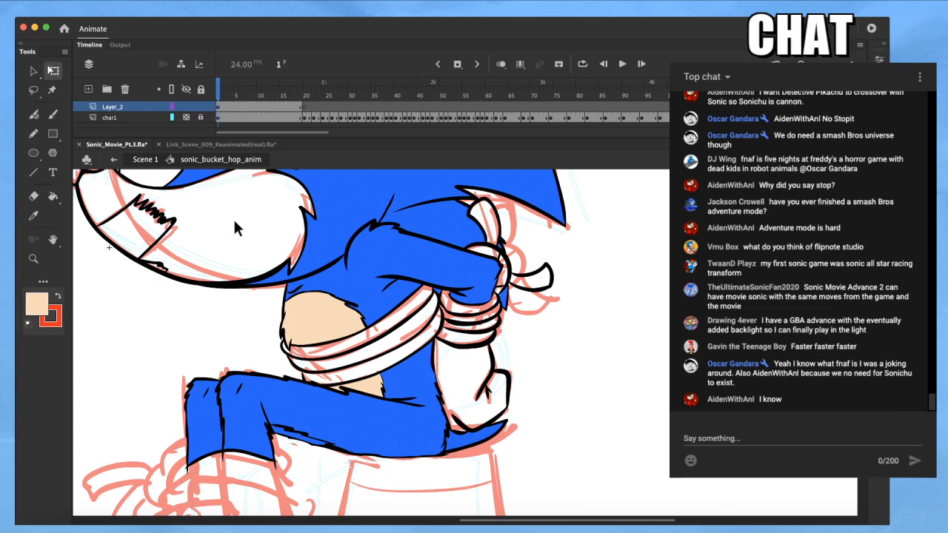
key(k)
click(213, 205)
scroll(220, 328, up, 5)
scroll(218, 322, down, 4)
drag(317, 312, 339, 328)
scroll(212, 268, up, 8)
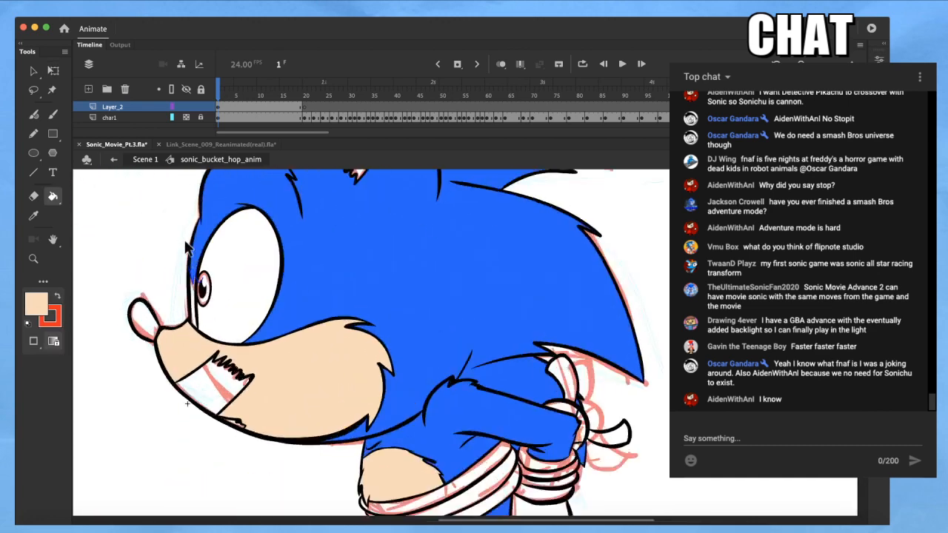
Delete the stray blue scribble beside the pupil at the front edge of the face
key(q)
scroll(201, 307, up, 2)
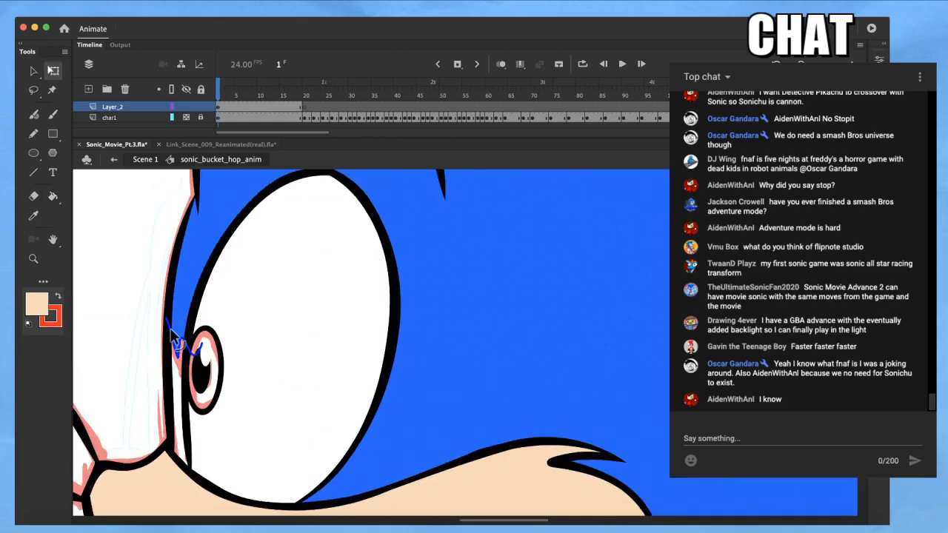
click(174, 337)
key(Delete)
scroll(178, 287, down, 8)
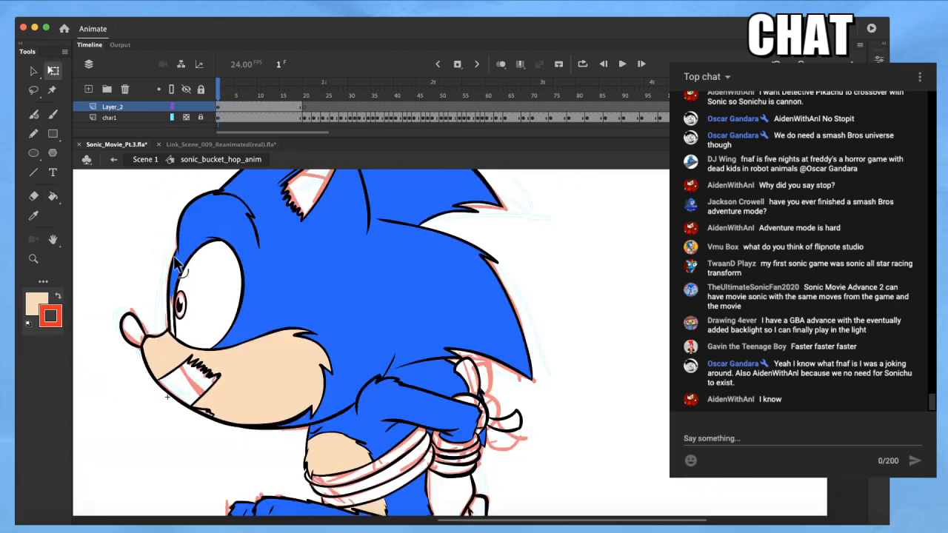
Open the recent file Basically Sonic's Redesign.fla
mouse_move(100, 13)
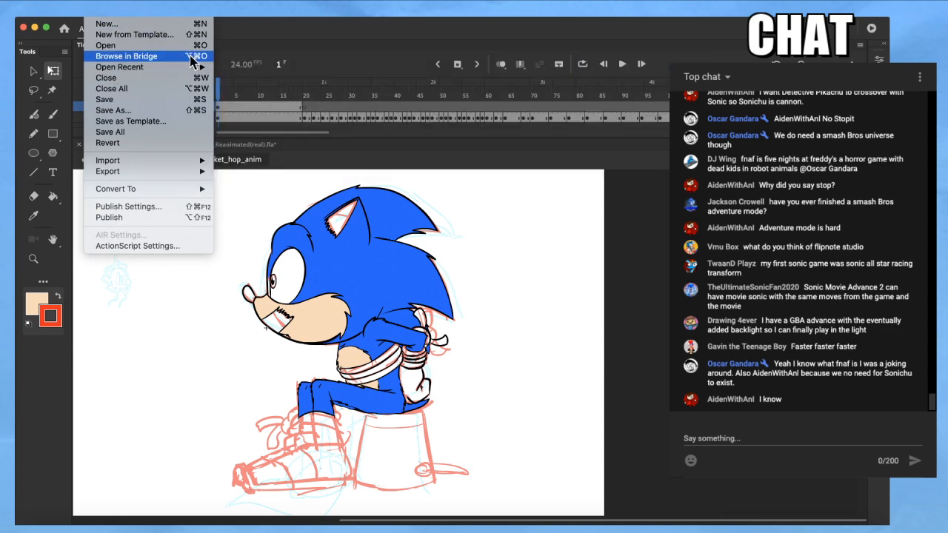
mouse_move(190, 72)
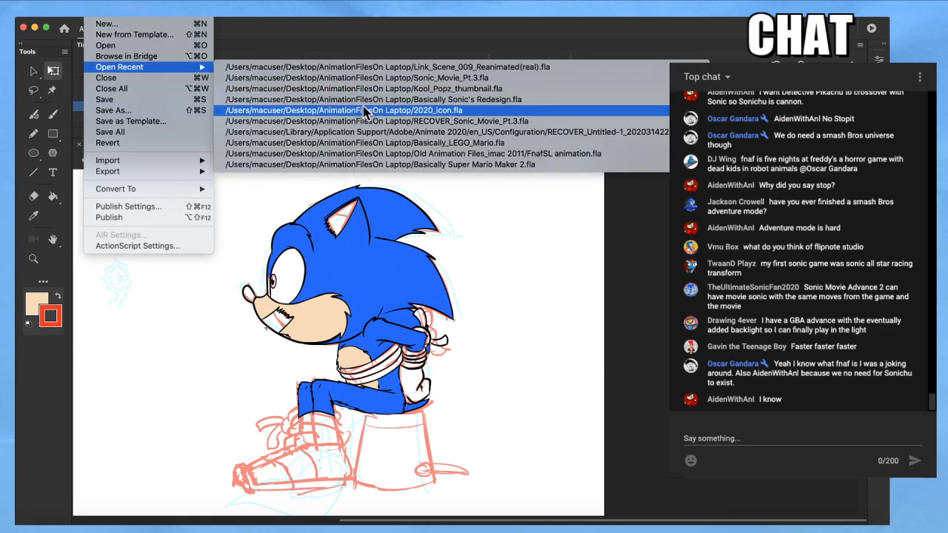
click(476, 99)
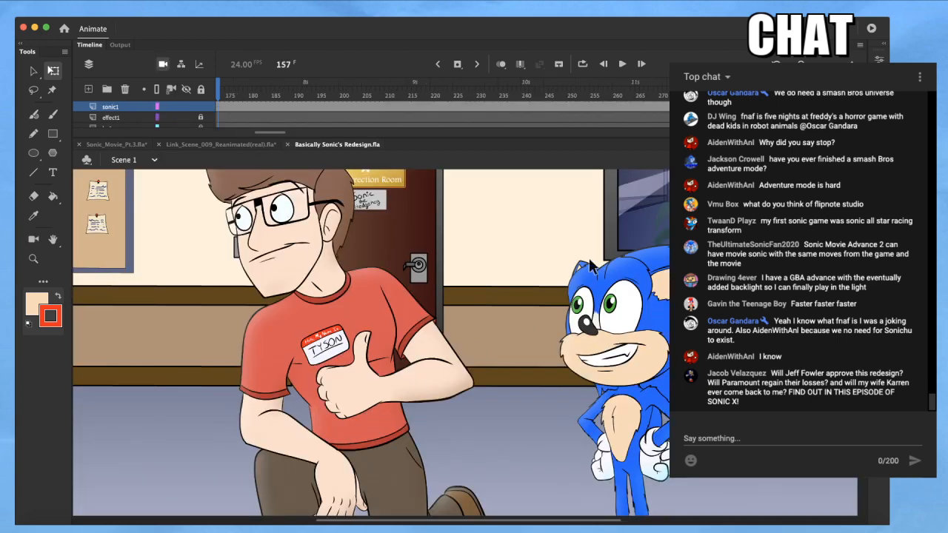
Find the Sonic_tied_up symbol in the library of Basically Sonic's Redesign.fla and open it for editing
key(super+l)
scroll(658, 314, down, 10)
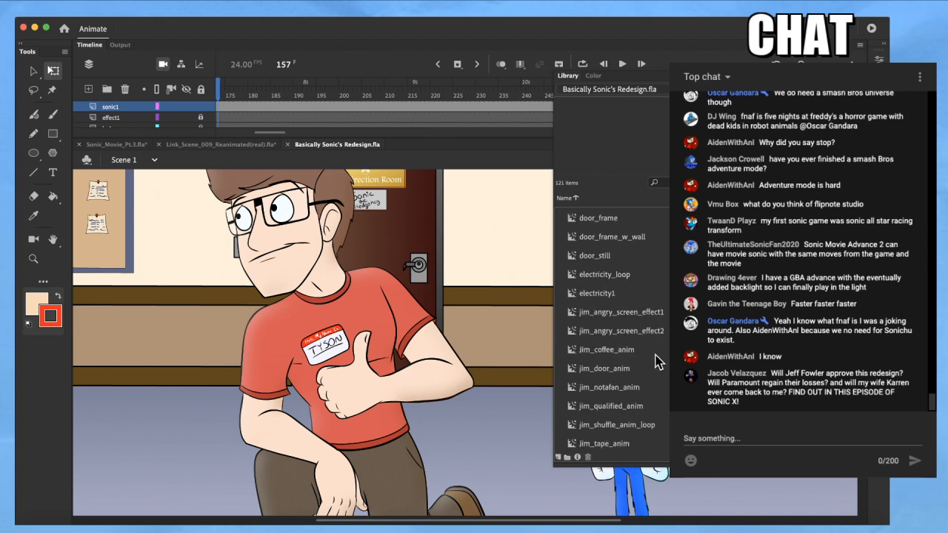
scroll(652, 364, down, 5)
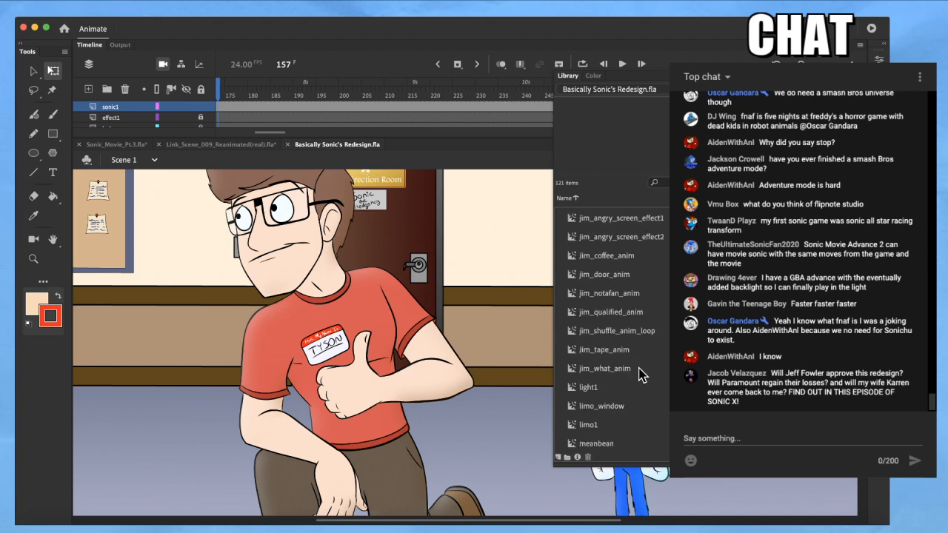
scroll(646, 368, down, 20)
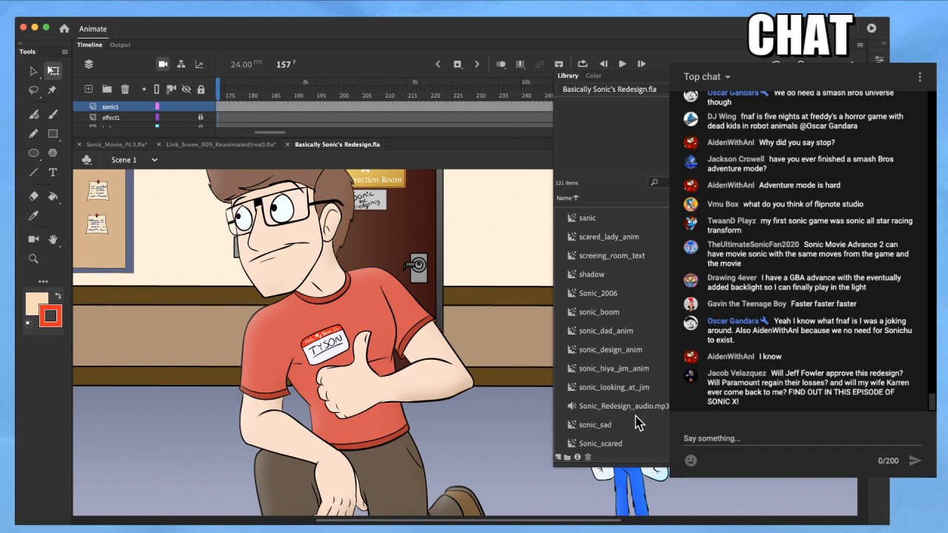
scroll(636, 342, down, 6)
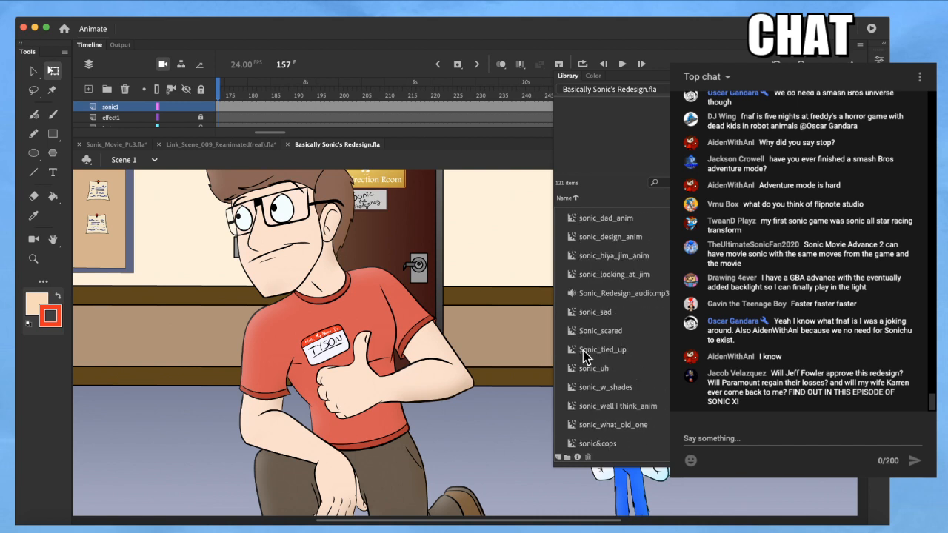
double_click(571, 350)
click(263, 381)
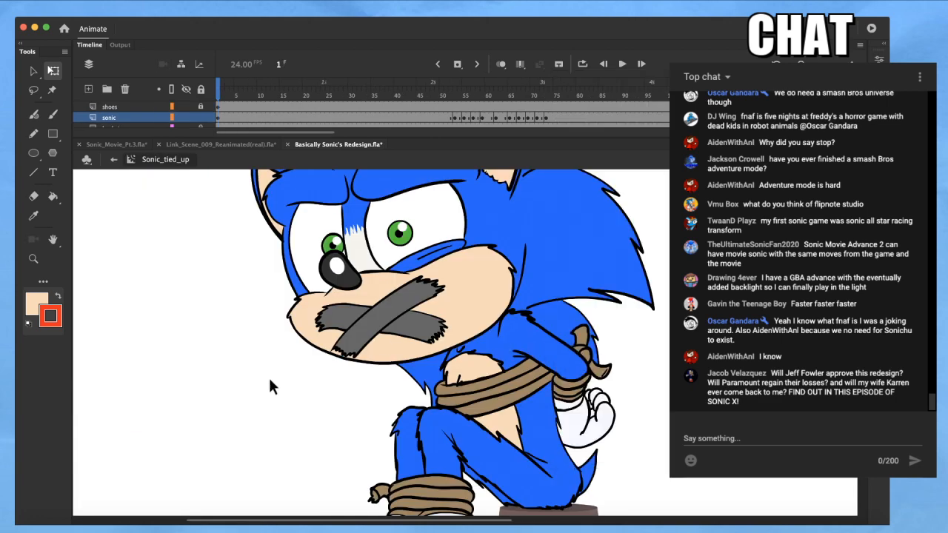
Sample the brown rope colour #A38660 from the tied-up Sonic and return to Sonic_Movie_Pt.3.fla
scroll(263, 388, down, 5)
scroll(336, 381, up, 5)
key(i)
click(506, 400)
click(116, 143)
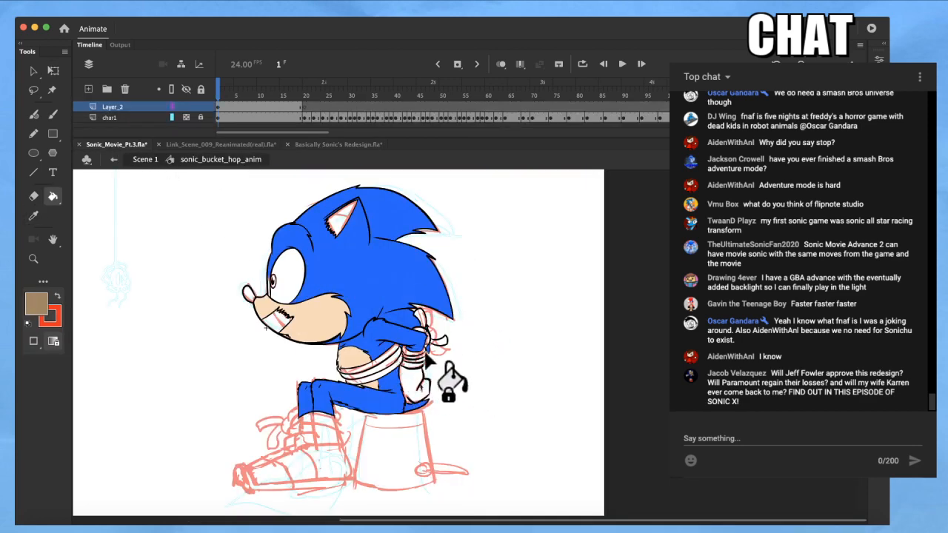
Fill the torso ropes, the wrist ropes and the knot ends behind Sonic's back with the sampled brown
click(419, 379)
click(380, 357)
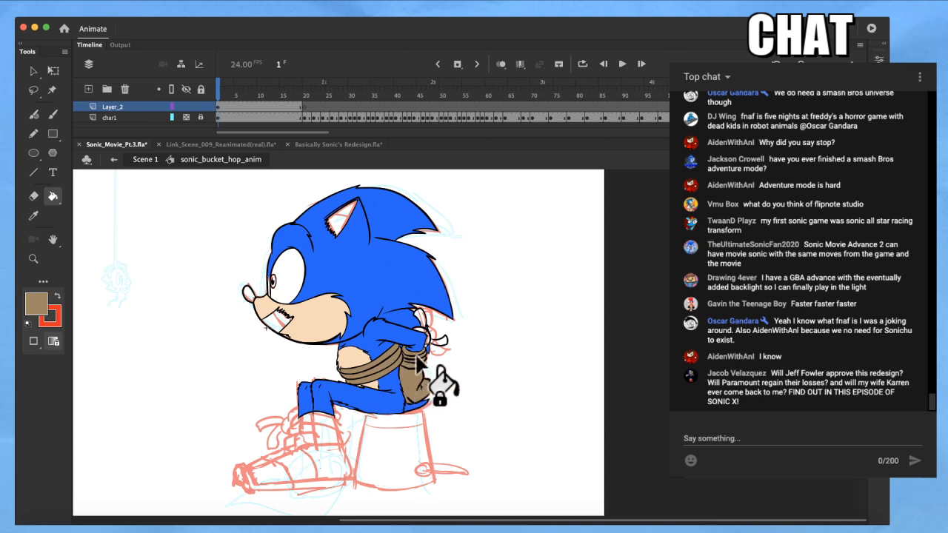
click(439, 342)
click(423, 323)
Delete the brown fill from the glove behind the back and fill the glove with the tagged off-white swatch #F7F7FF
key(q)
click(412, 383)
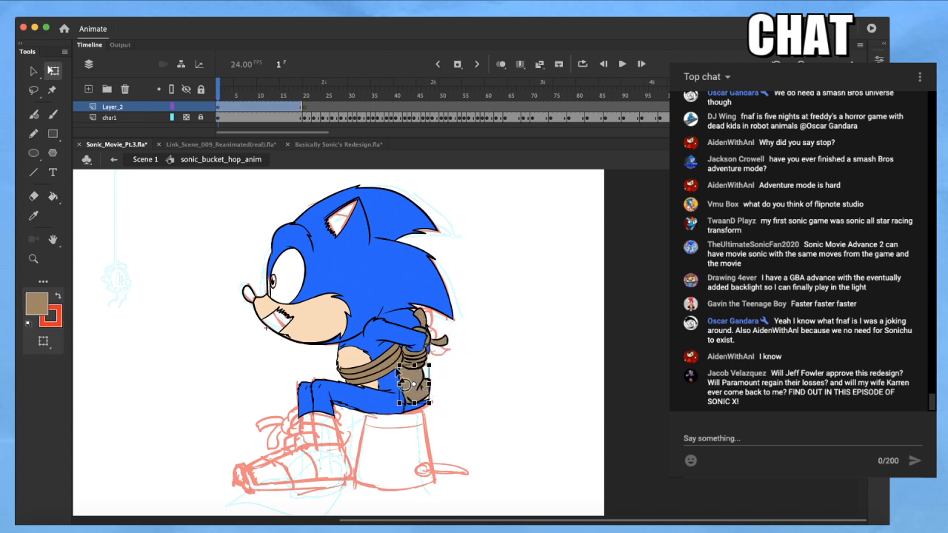
key(Delete)
click(41, 310)
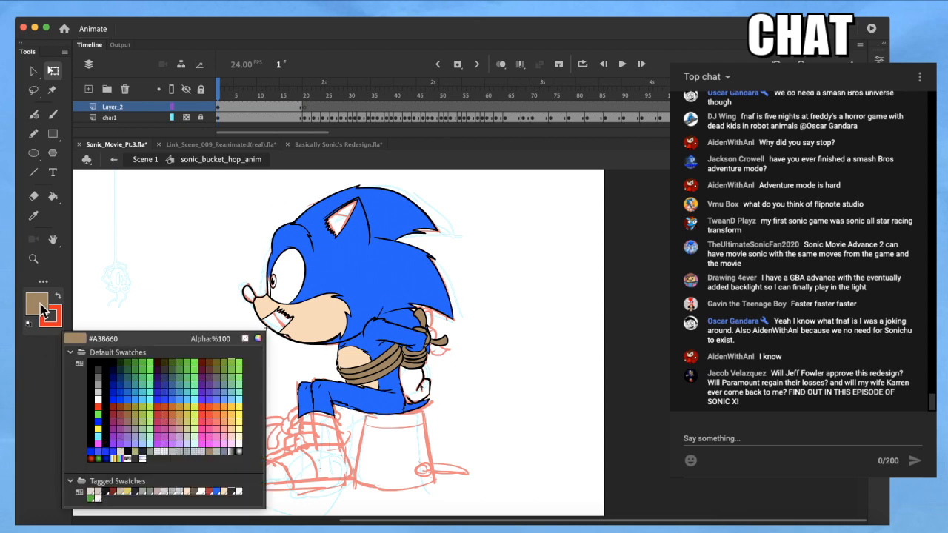
click(239, 490)
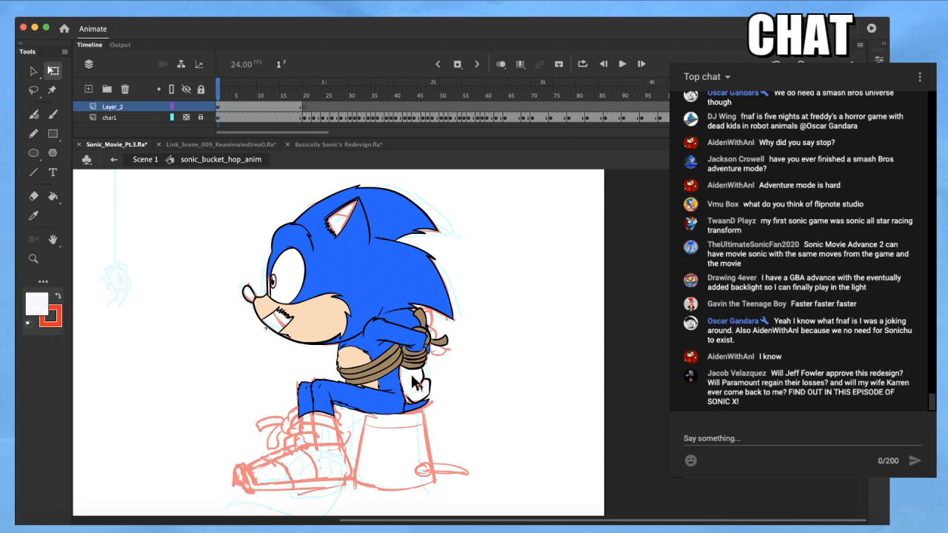
key(k)
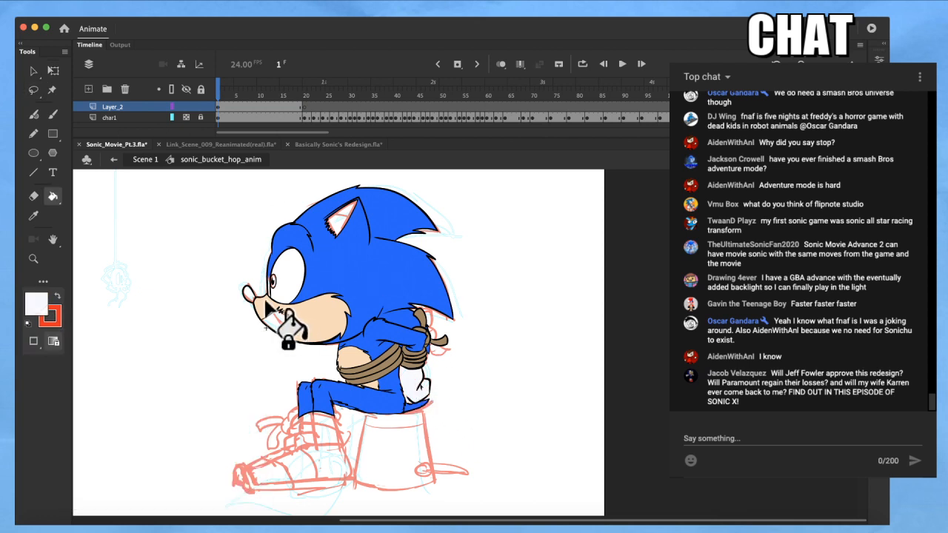
scroll(263, 283, up, 6)
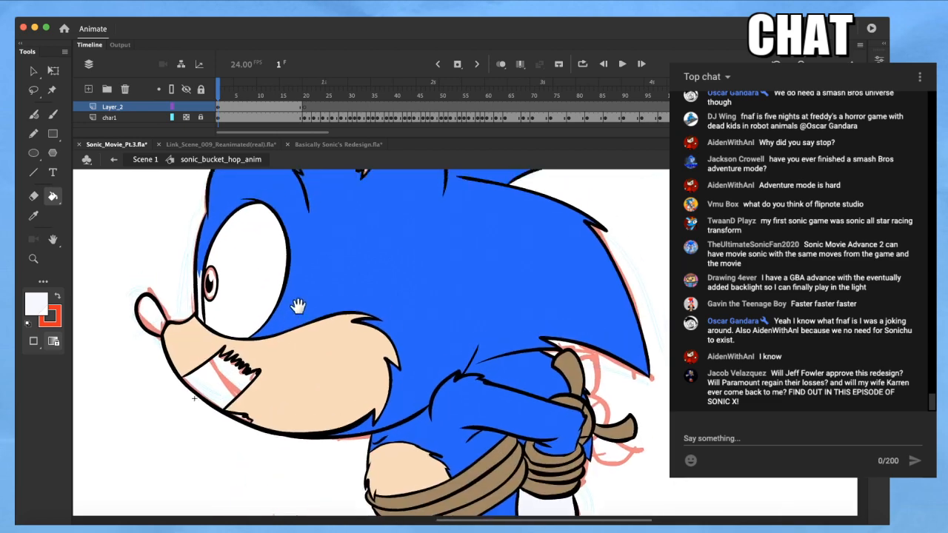
click(37, 303)
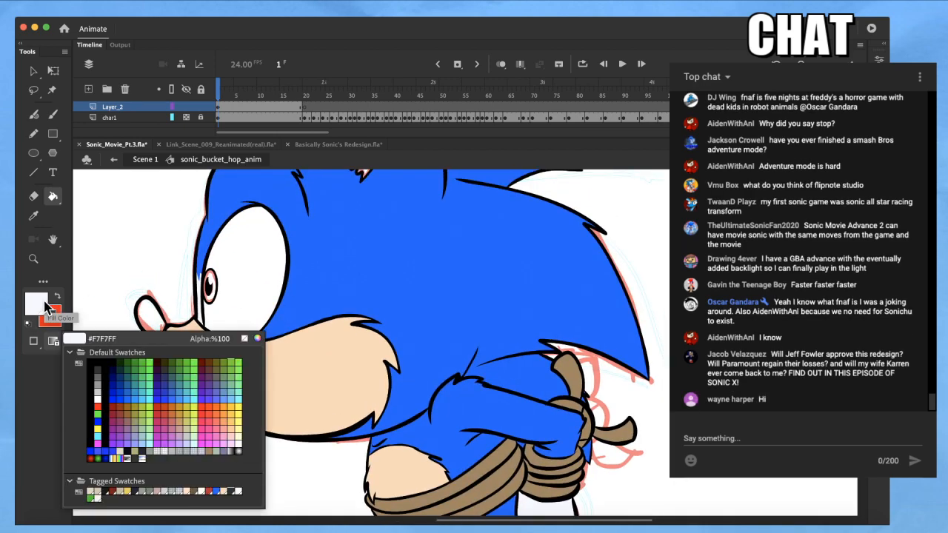
click(199, 485)
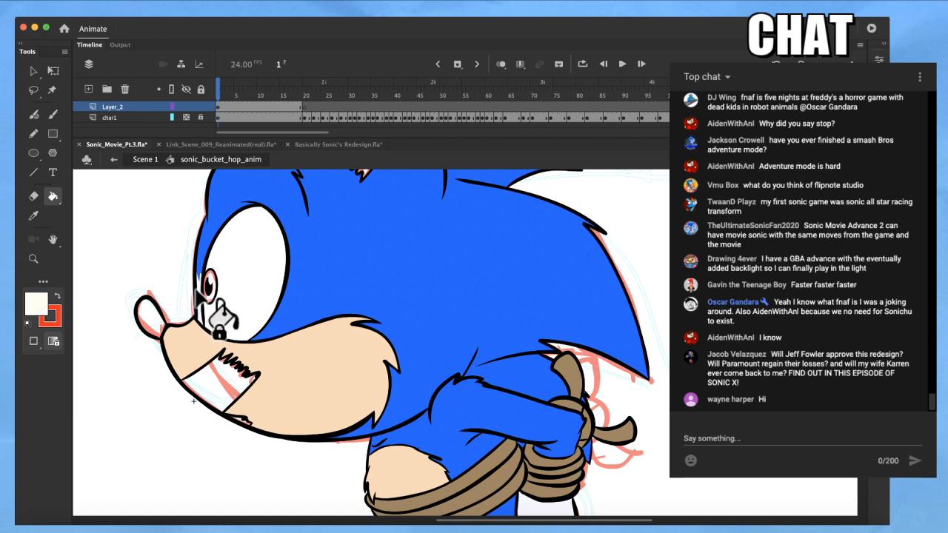
scroll(306, 348, up, 3)
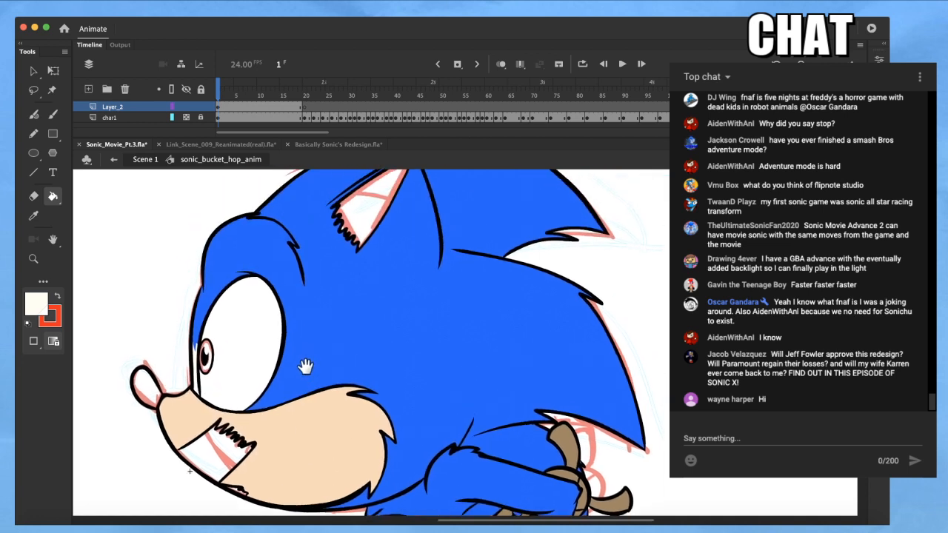
Sample the peach colour from the muzzle and fill the inside of the ear with it
key(i)
click(344, 417)
click(366, 204)
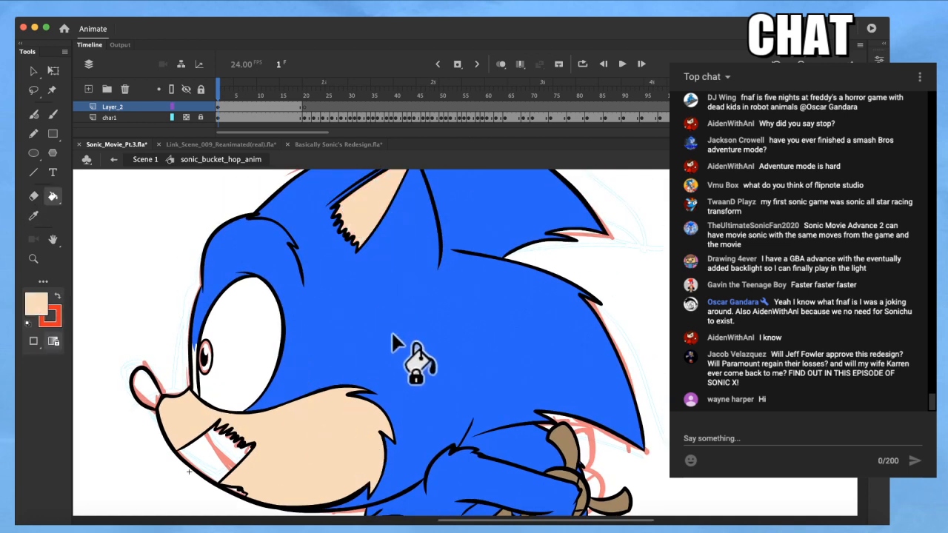
Open sonic_sees_spider_anim1 from frame 131 of Scene 1 and sample the dark grey of the mouth tape
click(148, 161)
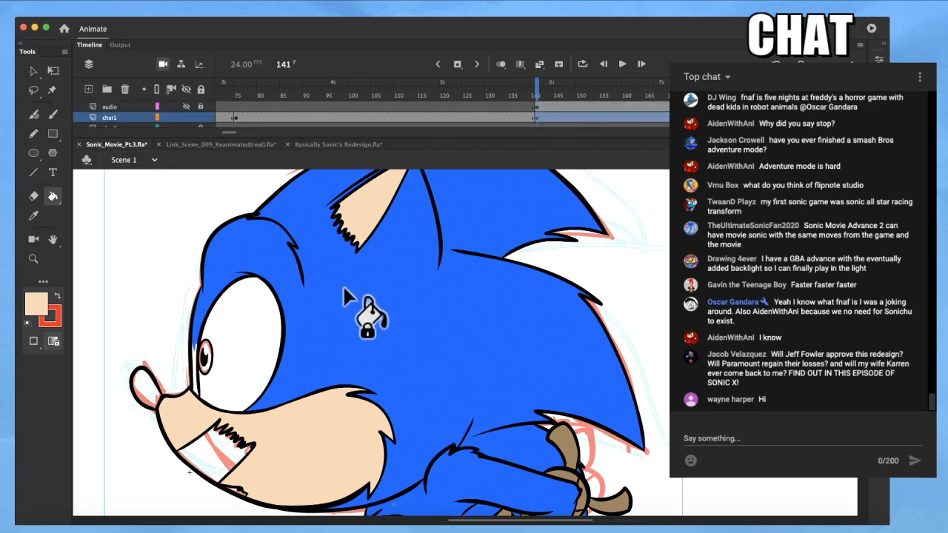
click(490, 98)
key(q)
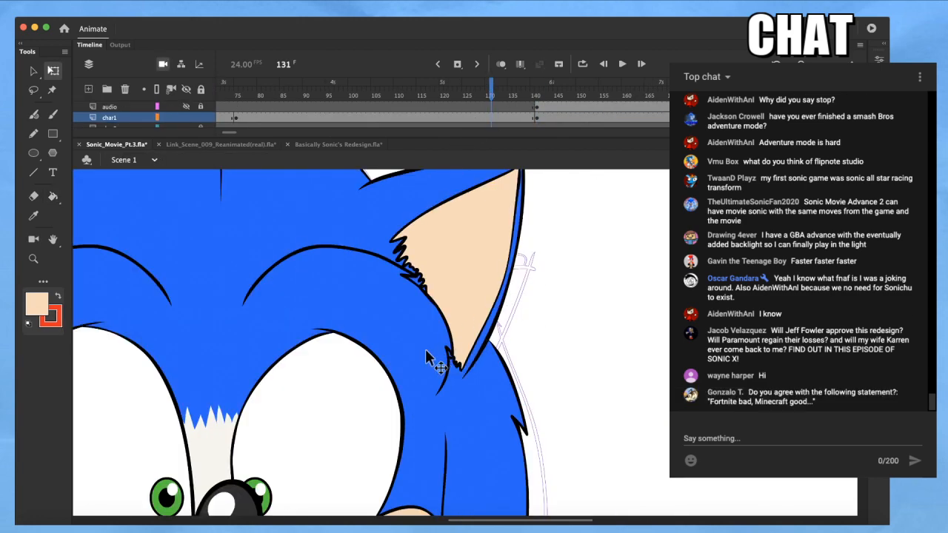
double_click(425, 349)
key(super+minus)
key(super+minus)
key(i)
click(402, 476)
scroll(415, 474, down, 3)
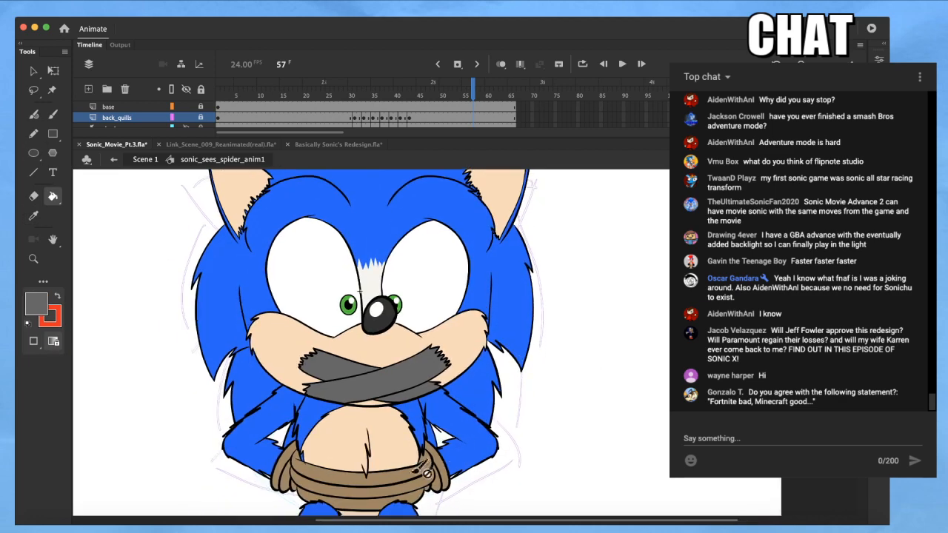
Close Basically Sonic's Redesign.fla and save its changes
click(289, 145)
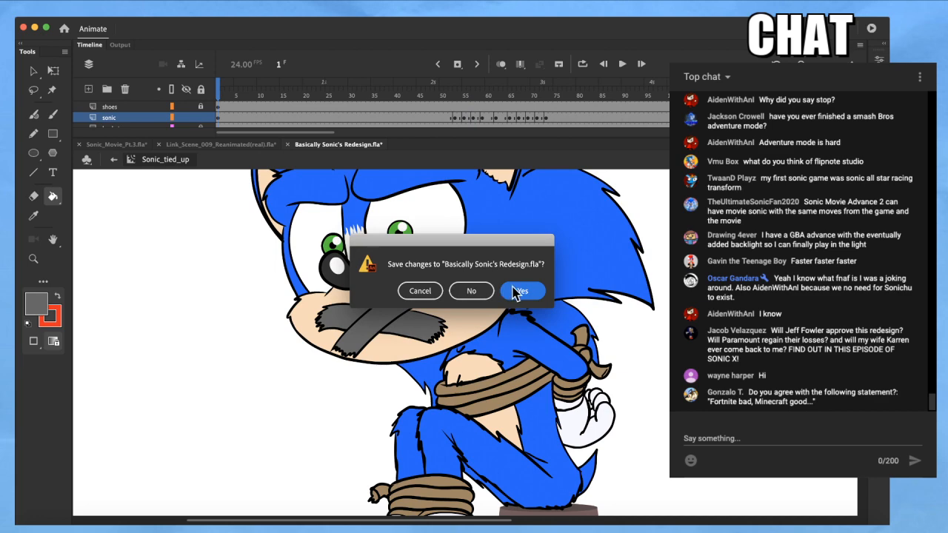
click(516, 291)
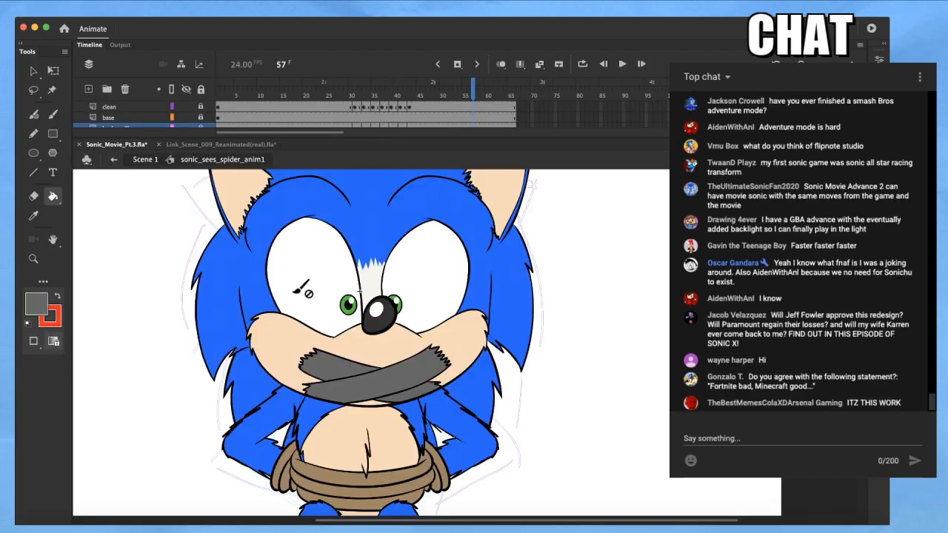
key(q)
scroll(220, 104, down, 1)
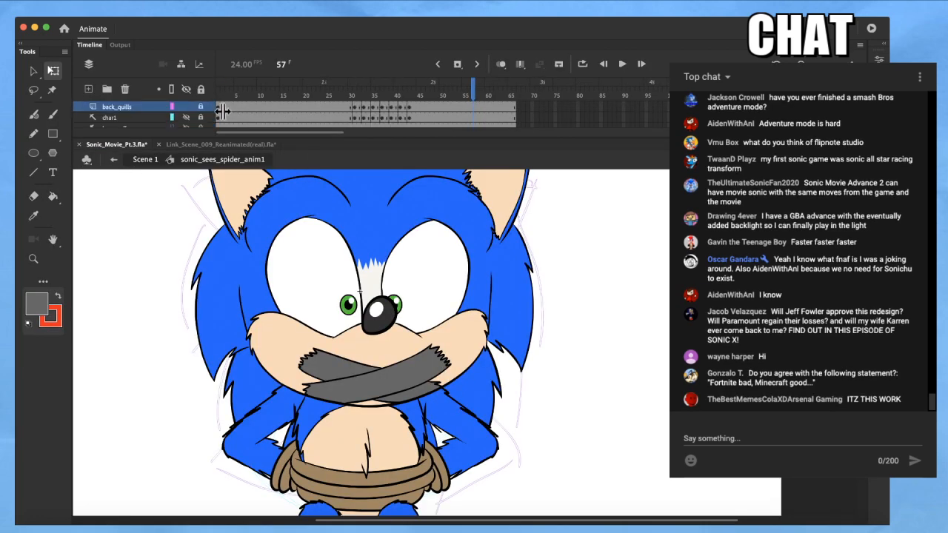
scroll(210, 116, up, 1)
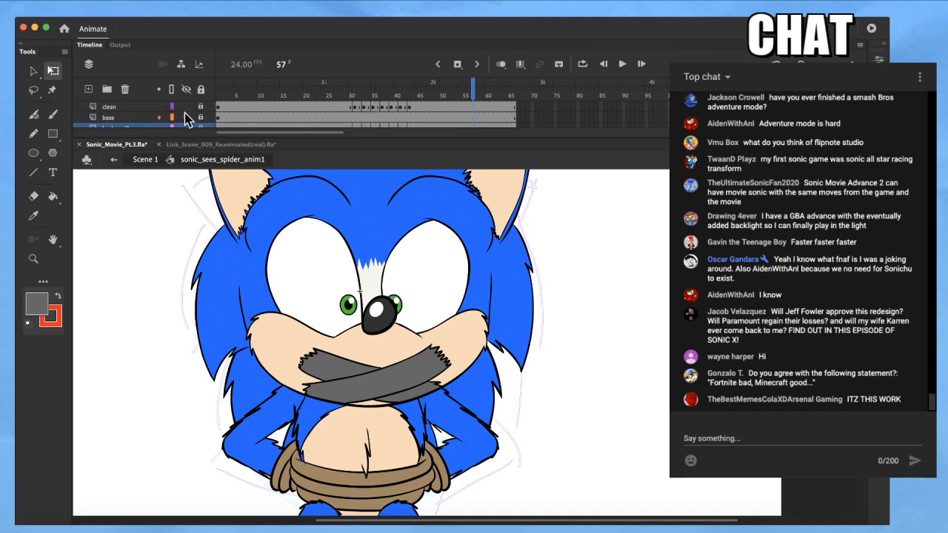
Open sonic_sees_spider_anim1 from frame 99 of Scene 1, where the eyes are shut, and sample the grey of the mouth tape
click(115, 160)
click(606, 86)
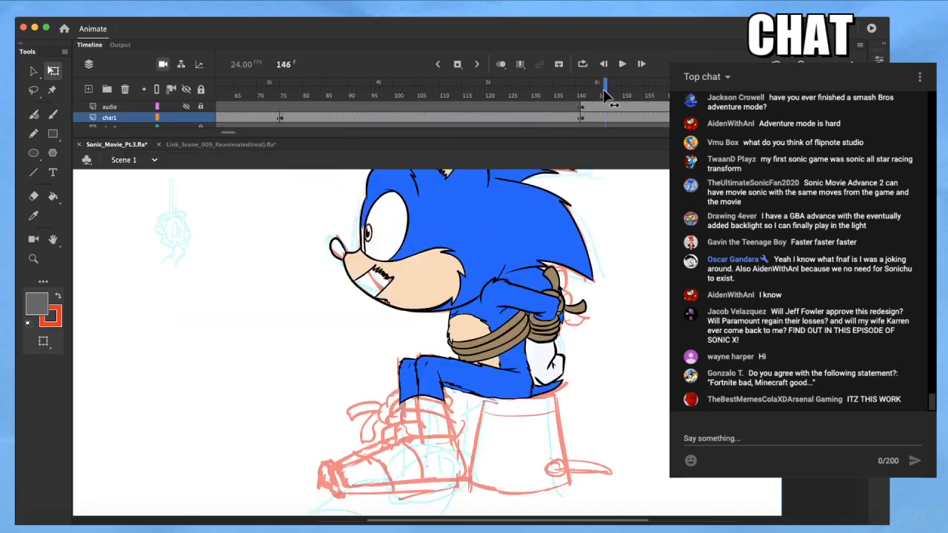
click(386, 86)
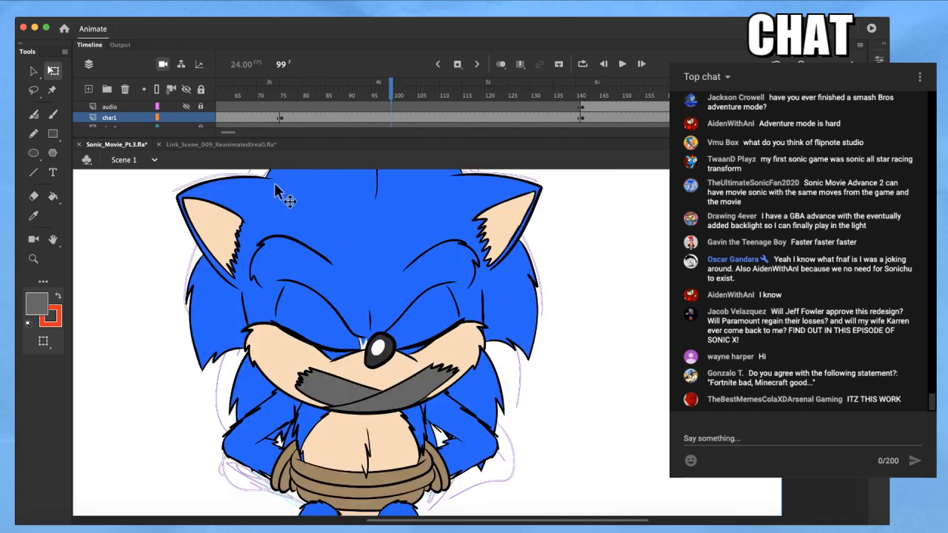
double_click(382, 379)
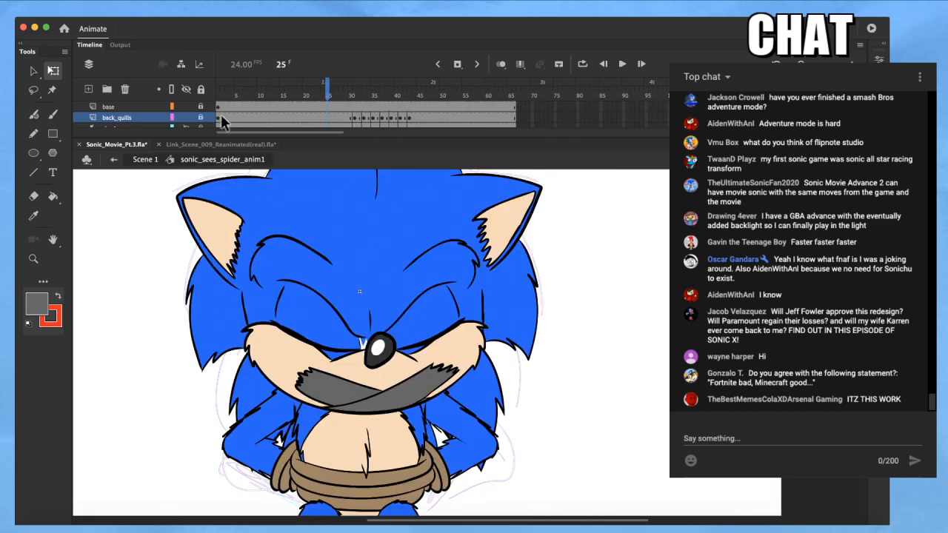
scroll(215, 121, up, 1)
key(i)
click(345, 381)
Reopen the roped side-view Sonic from frame 146 of Scene 1 and fill his mouth tape with the sampled grey
click(132, 159)
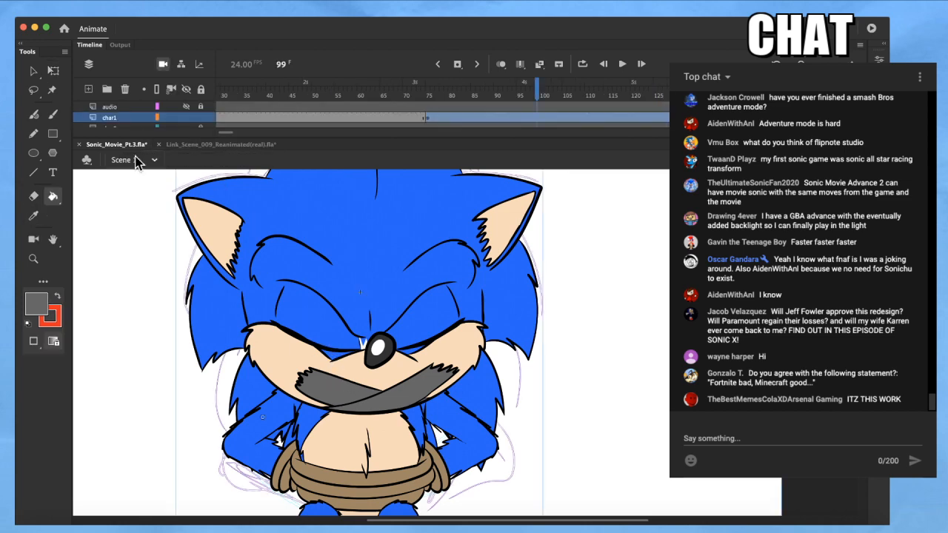
click(451, 94)
key(q)
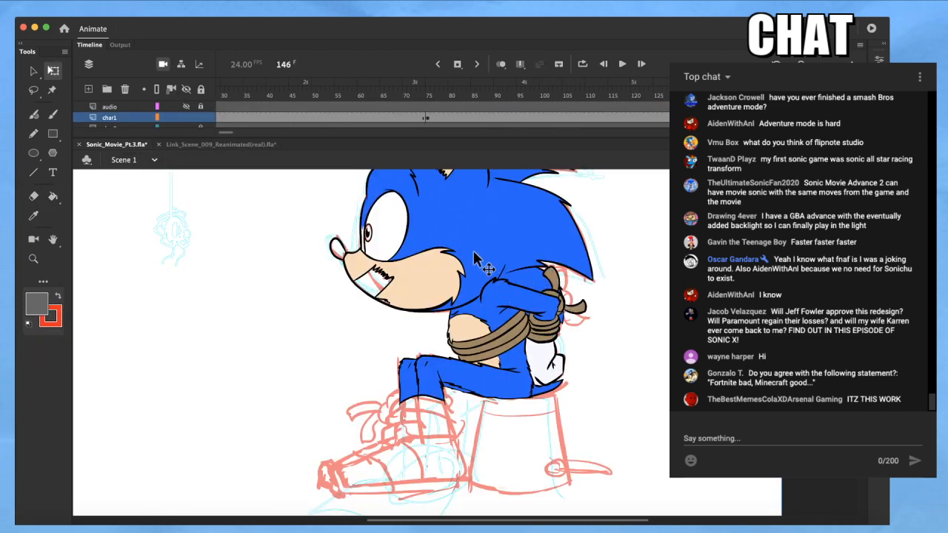
double_click(487, 251)
key(k)
click(374, 285)
Sample the green iris colour in sonic_sees_spider_anim1 at its frame 50 and return to Scene 1
scroll(422, 271, up, 2)
drag(421, 271, 436, 400)
click(141, 157)
alt+super+click(370, 279)
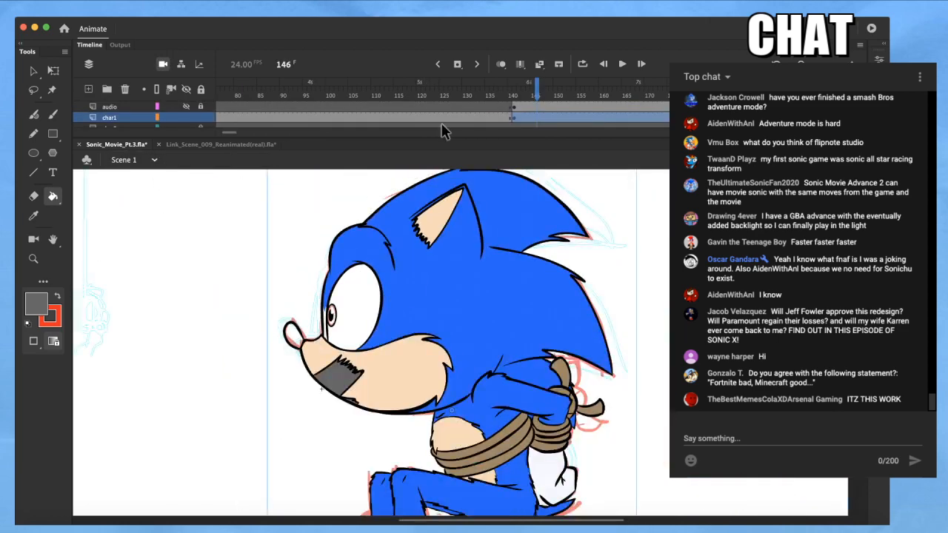
click(437, 87)
key(q)
double_click(413, 368)
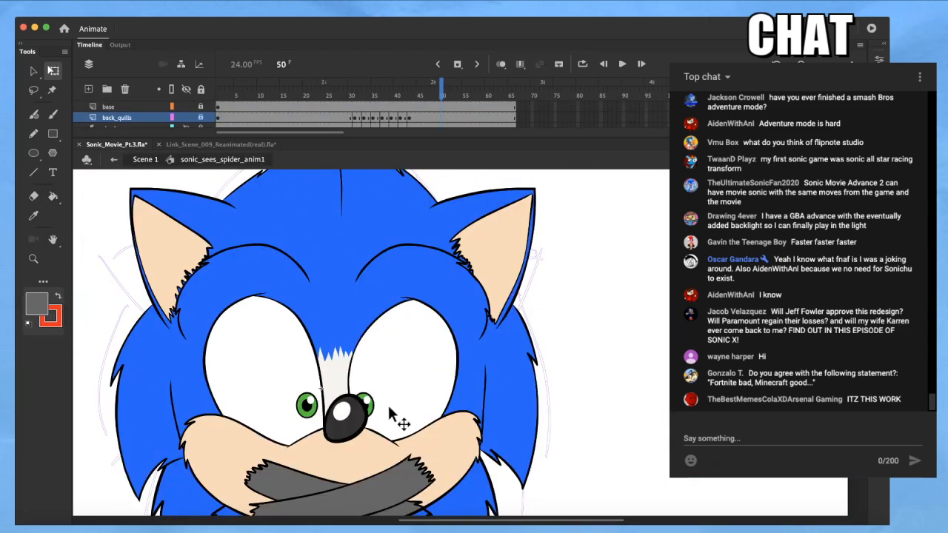
key(i)
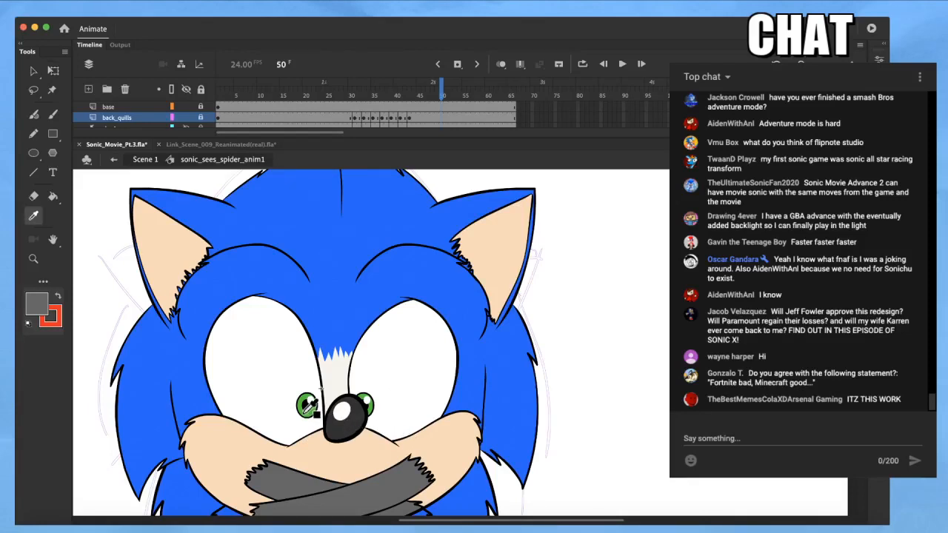
click(307, 405)
click(135, 161)
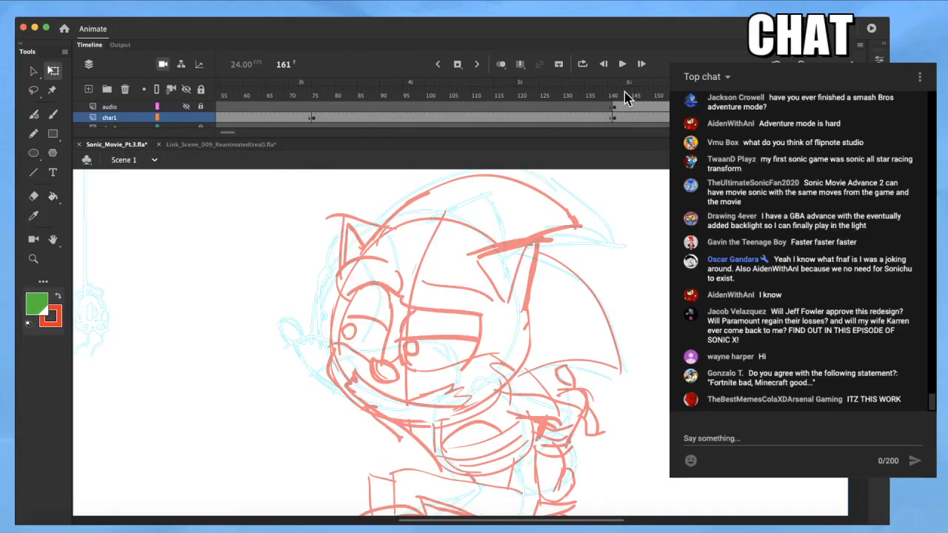
Reopen the roped side-view Sonic from frame 142 of Scene 1, fill his iris with the sampled green, and return to Scene 1
click(624, 99)
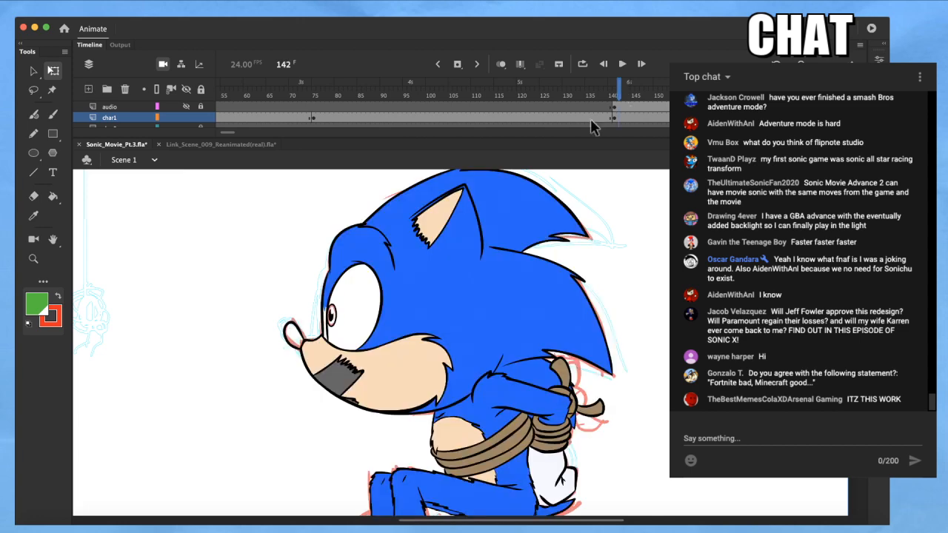
double_click(470, 274)
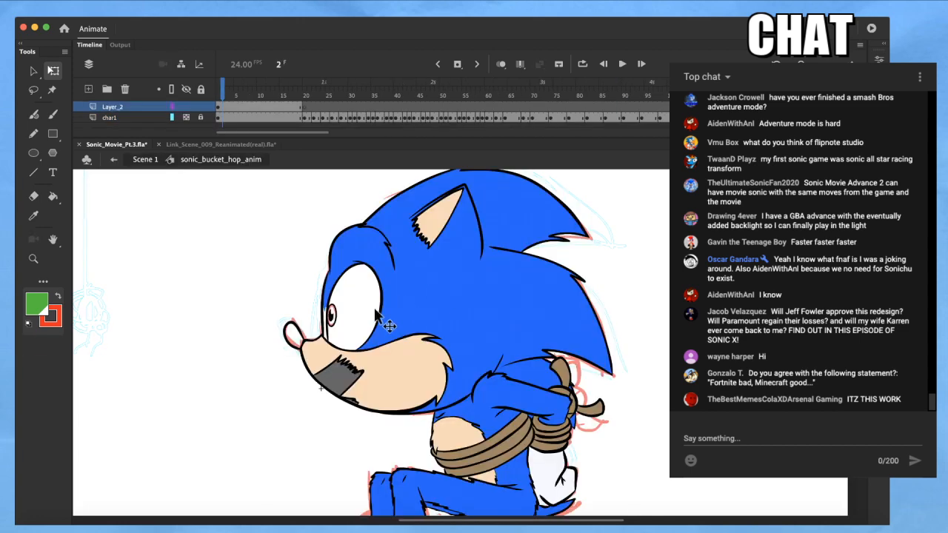
key(k)
click(328, 316)
drag(278, 320, 274, 293)
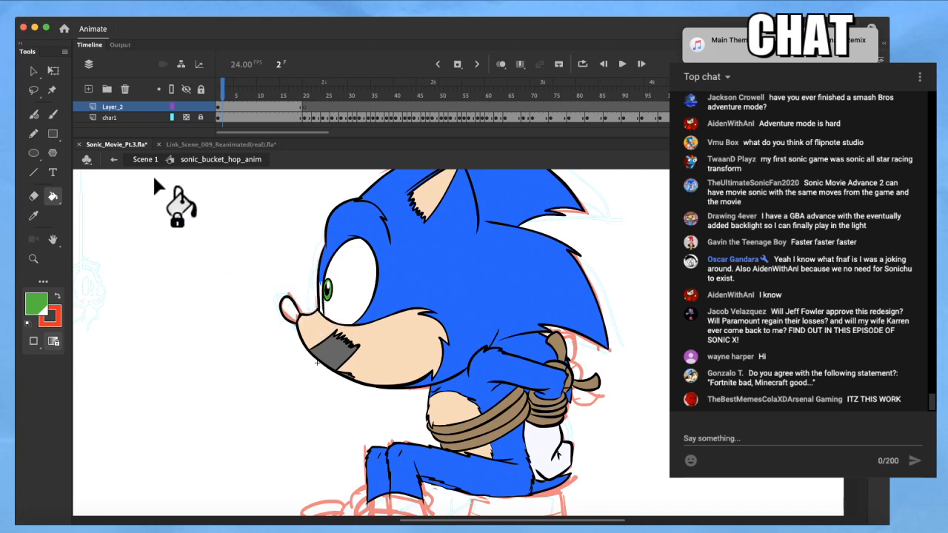
click(121, 159)
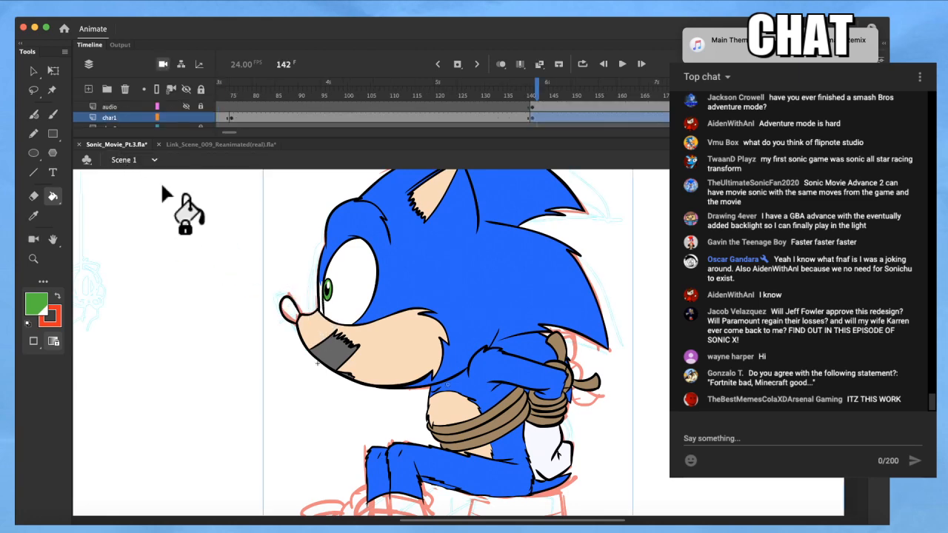
Sample the dark grey of the nose in sonic_sees_spider_anim1 at its frame 38 and return to Scene 1
click(400, 96)
double_click(423, 281)
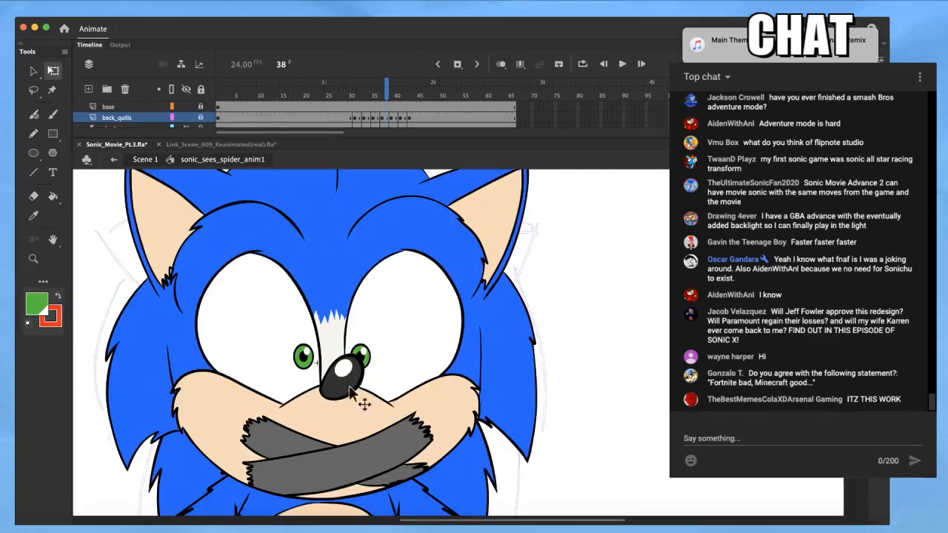
scroll(226, 131, up, 1)
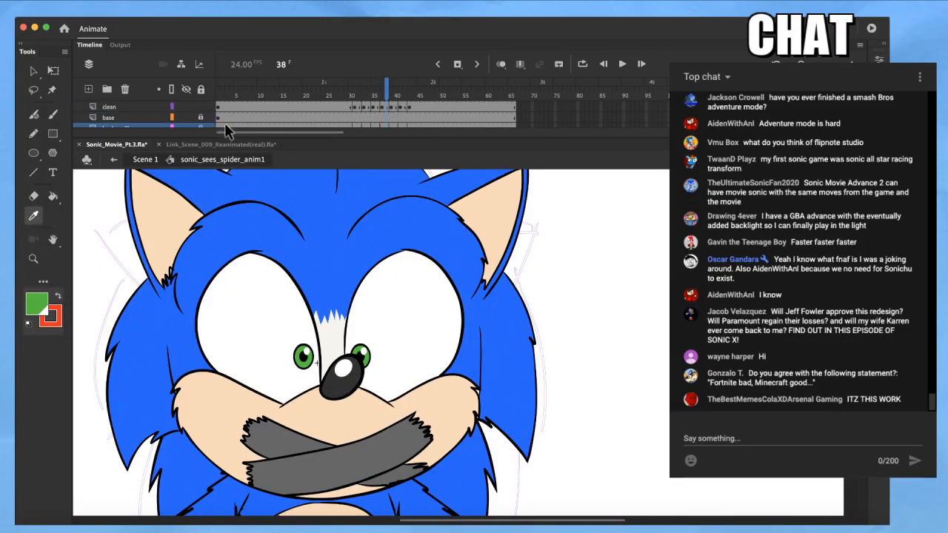
click(348, 377)
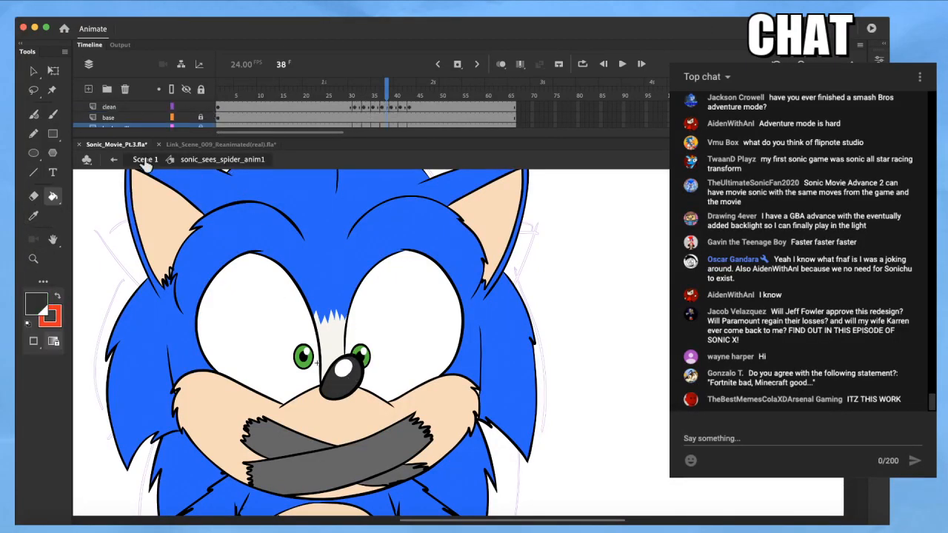
click(116, 162)
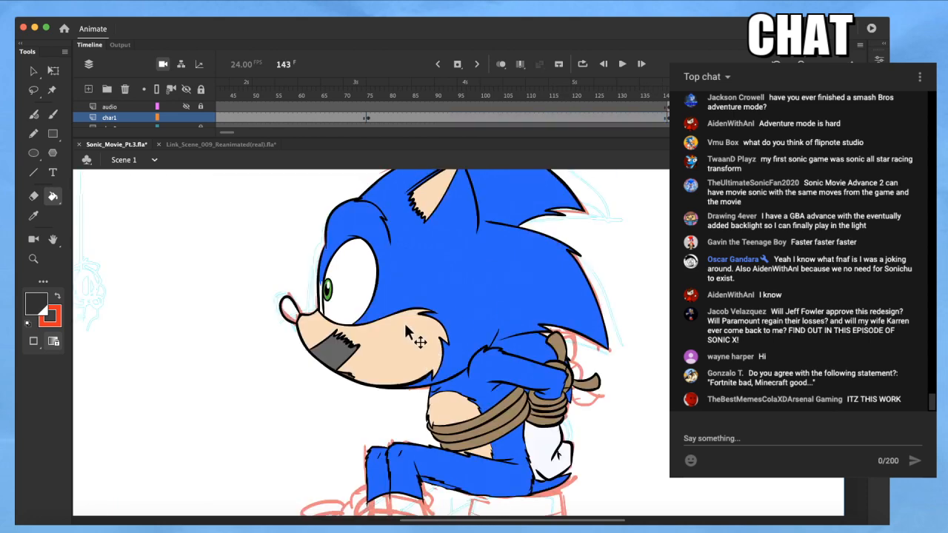
Reopen the roped side-view Sonic from frame 143 of Scene 1 and fill his nose with the sampled dark grey
key(q)
double_click(407, 334)
key(k)
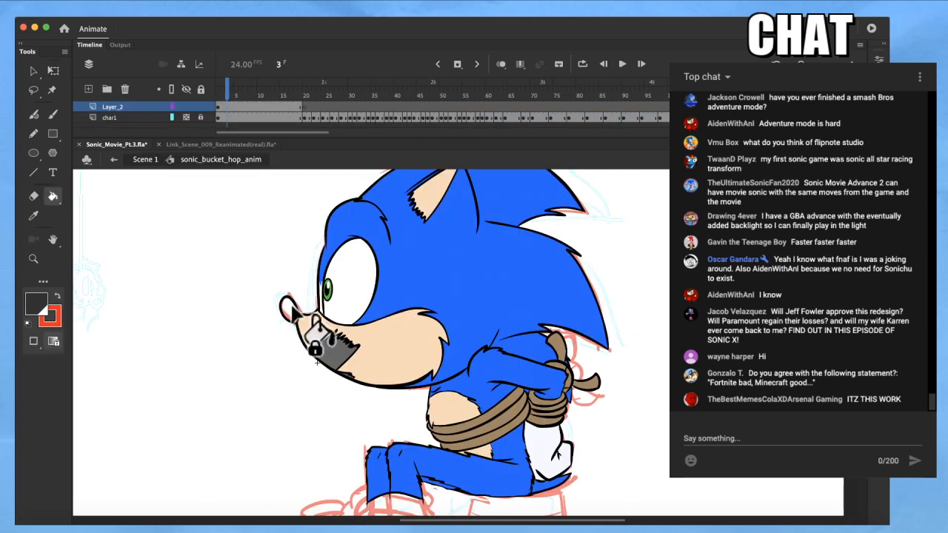
scroll(341, 296, up, 3)
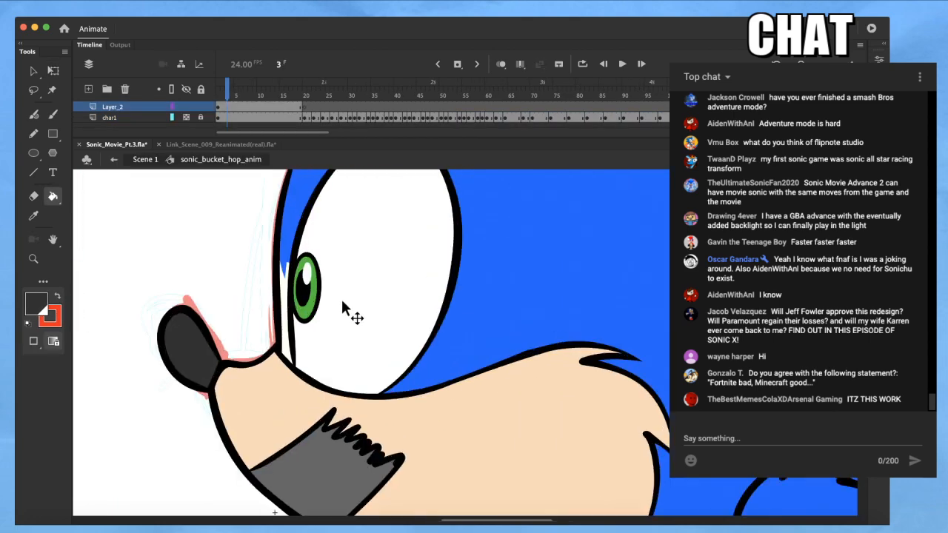
Sample the black outline colour and draw a solid black circle in the empty area in front of Sonic's nose
scroll(342, 300, up, 2)
mouse_move(121, 325)
mouse_down()
mouse_move(281, 354)
mouse_move(330, 340)
mouse_move(692, 341)
mouse_up()
key(i)
click(337, 357)
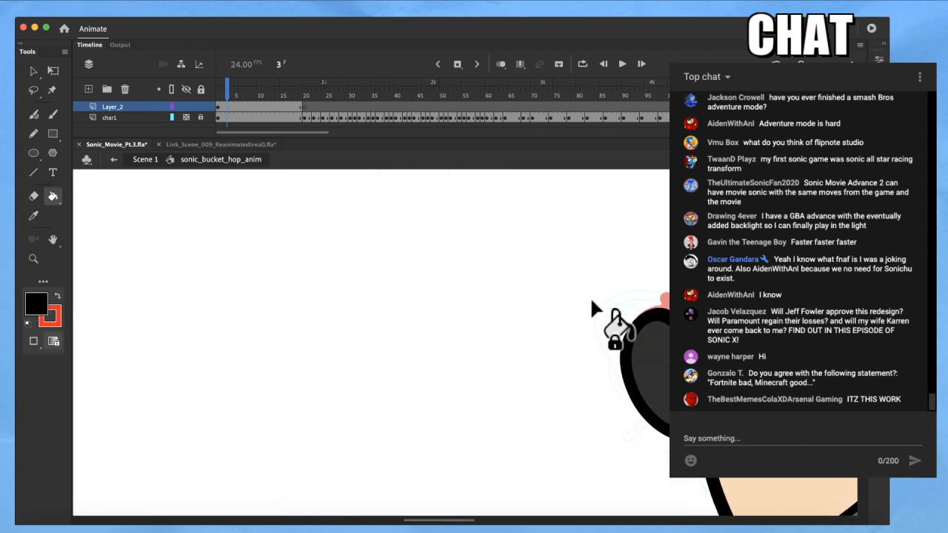
key(b)
mouse_move(478, 316)
mouse_down()
mouse_move(365, 310)
mouse_move(421, 417)
mouse_move(488, 334)
mouse_move(440, 283)
mouse_up()
key(q)
key(k)
click(430, 365)
key(q)
click(431, 365)
Recolour the black circle white and move it over Sonic's nose
drag(501, 377, 402, 392)
key(i)
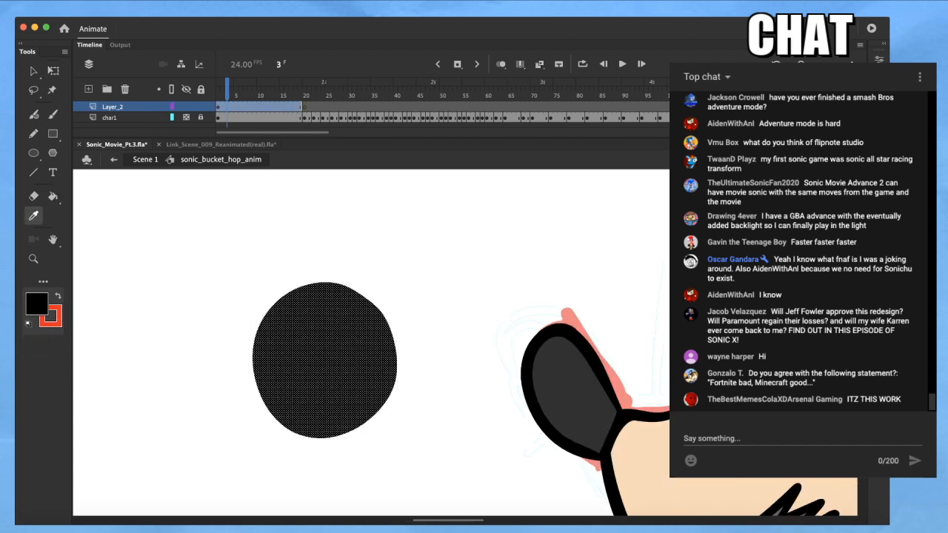
click(539, 379)
key(q)
key(v)
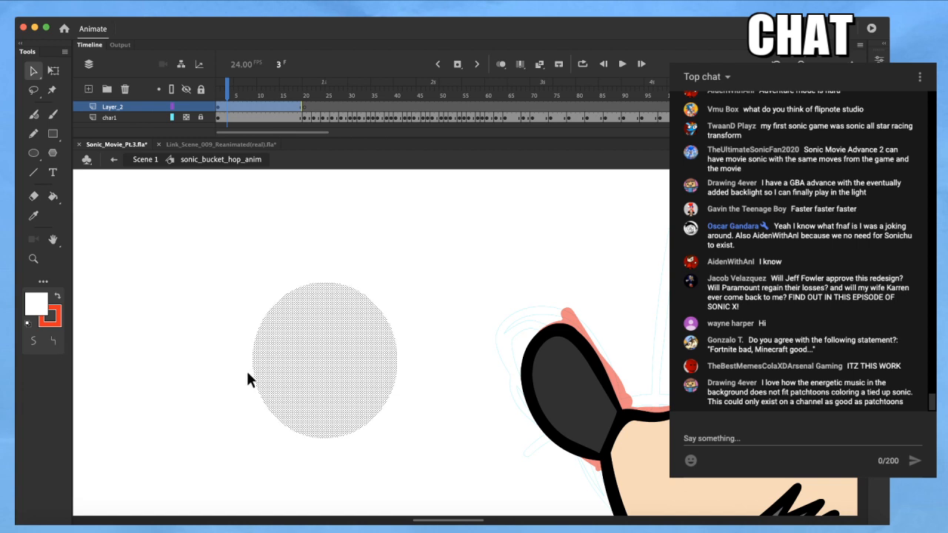
key(q)
drag(321, 364, 593, 393)
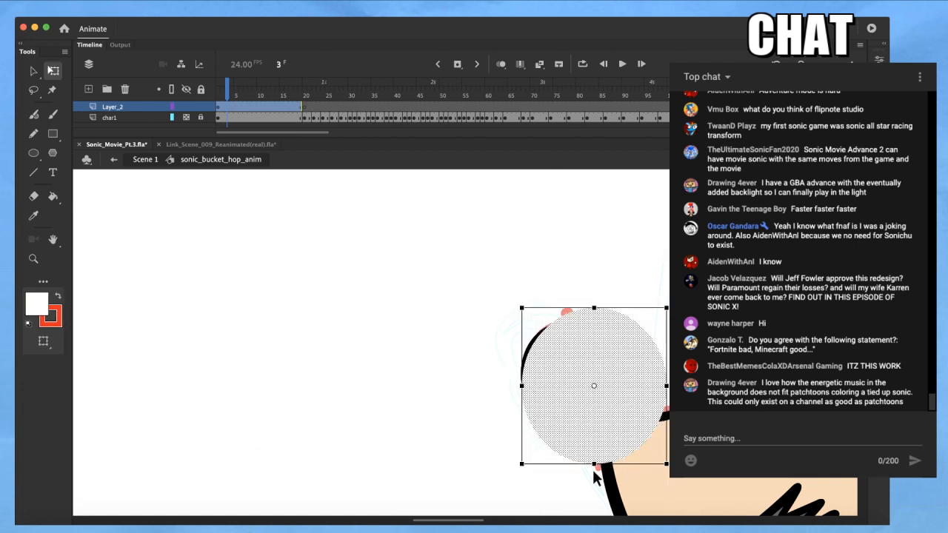
Shrink the white circle into a small oval highlight that fits inside the nose
drag(594, 464, 598, 413)
drag(660, 389, 613, 389)
drag(594, 358, 569, 370)
scroll(581, 398, up, 5)
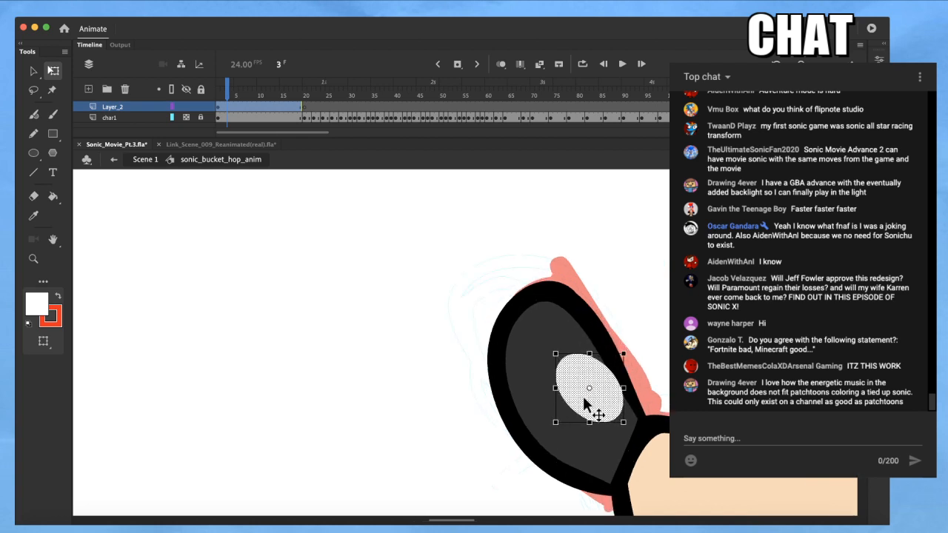
Reposition and reshape the white highlight so it sits slanted in the upper part of the nose
drag(443, 409, 437, 379)
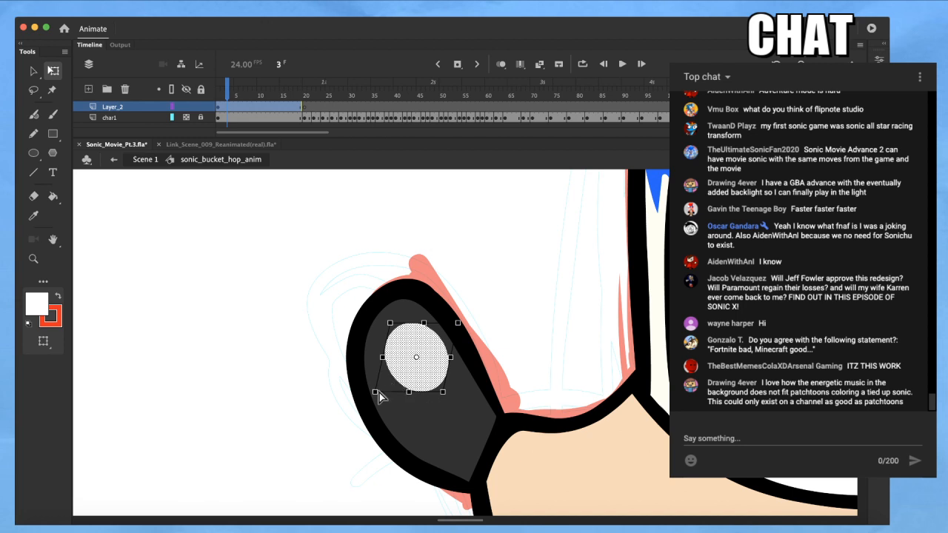
drag(419, 377, 442, 398)
click(512, 326)
scroll(497, 345, down, 3)
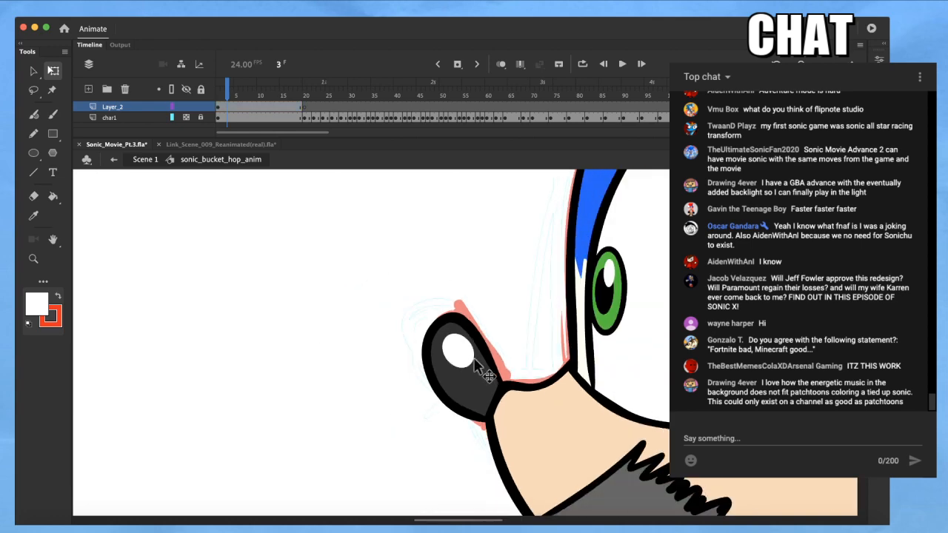
click(469, 358)
scroll(474, 366, up, 3)
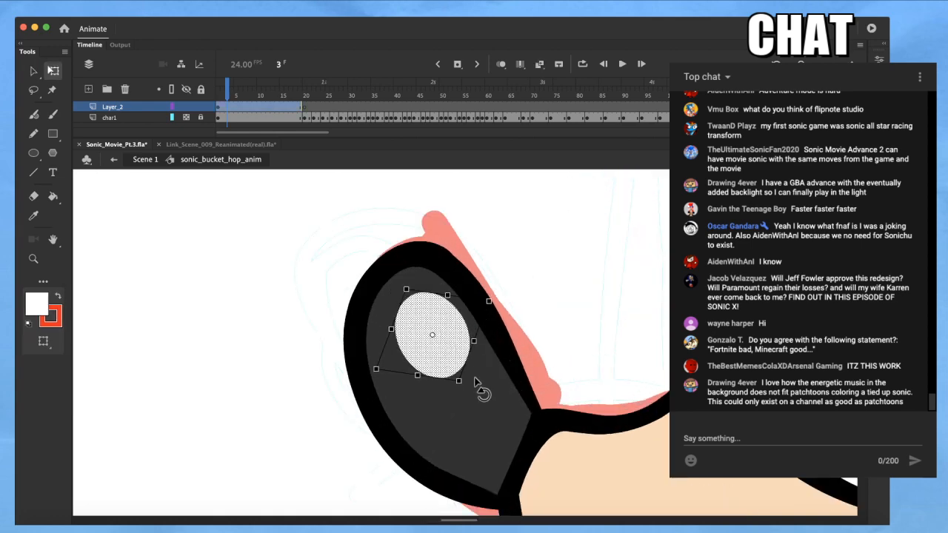
click(566, 304)
Look over the coloured face, ropes and body of the side-view Sonic drawing
scroll(552, 305, down, 4)
drag(586, 313, 199, 231)
scroll(316, 281, down, 3)
drag(412, 284, 376, 346)
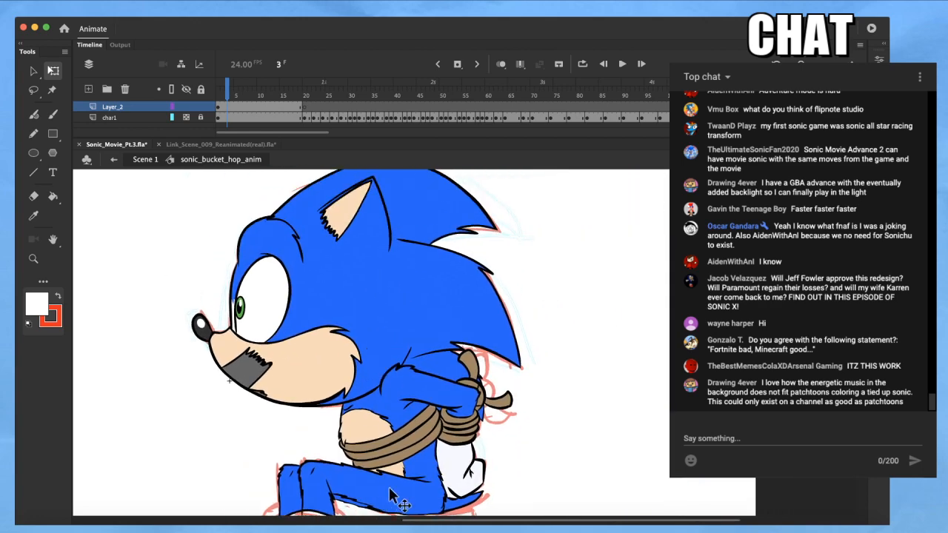
scroll(392, 496, up, 5)
scroll(403, 415, down, 4)
drag(444, 365, 468, 433)
drag(441, 354, 485, 425)
drag(457, 371, 492, 411)
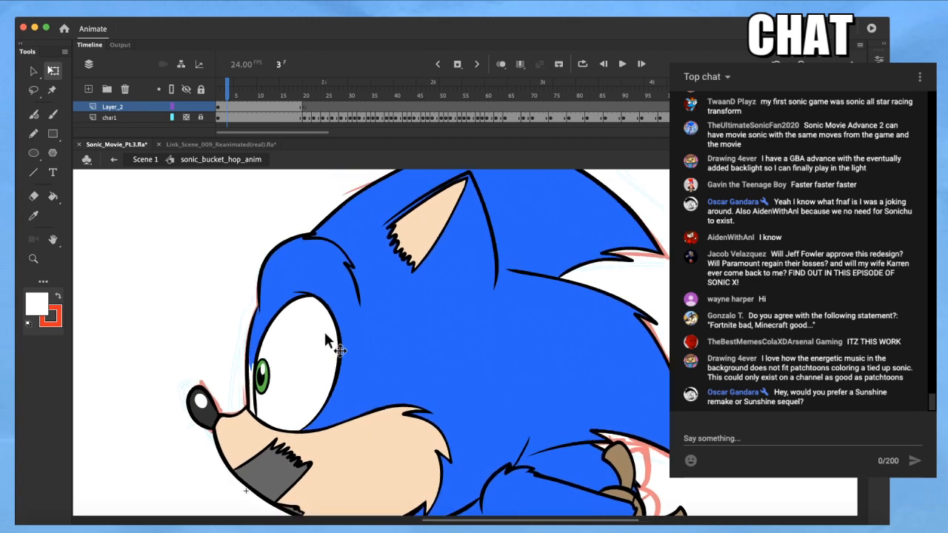
scroll(378, 303, down, 3)
Sample the outline black and draw a black X in front of Sonic near frame 20 of Layer_2
key(i)
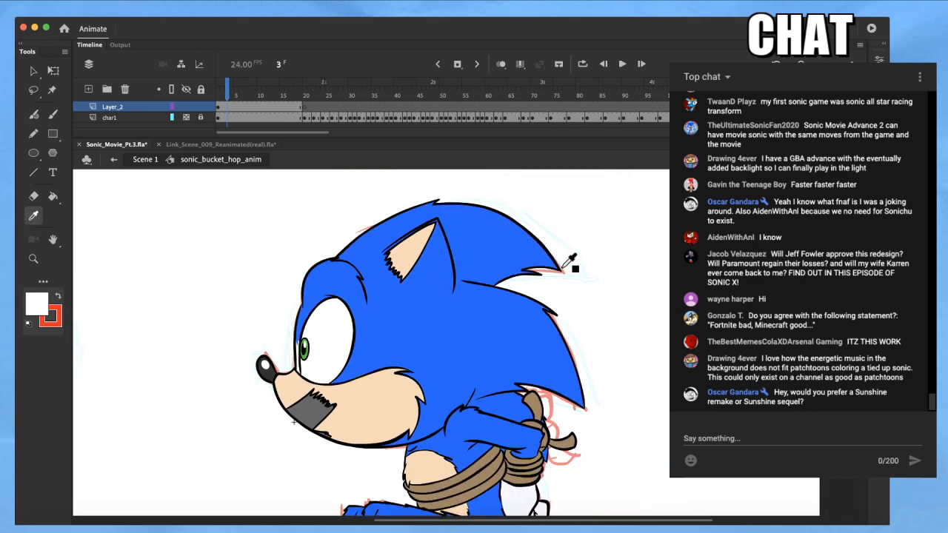
click(561, 269)
scroll(560, 276, down, 3)
click(279, 97)
mouse_move(278, 97)
mouse_down()
mouse_move(293, 111)
mouse_move(317, 103)
mouse_move(325, 87)
mouse_move(332, 96)
mouse_move(321, 111)
mouse_up()
click(301, 105)
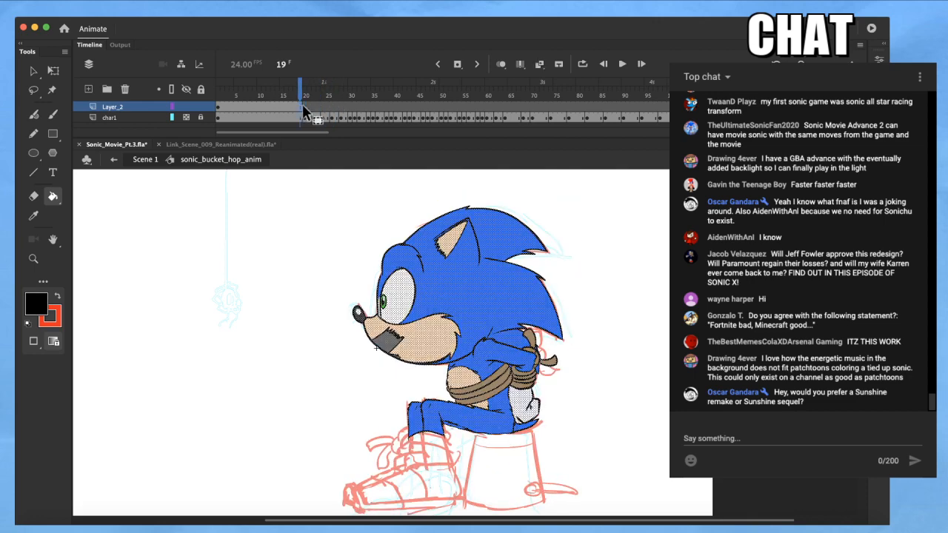
key(b)
drag(236, 276, 274, 312)
drag(268, 267, 214, 340)
Insert a blank keyframe at frame 24 of Layer_2 and get the brush ready over the sketched closed-eye face
click(326, 95)
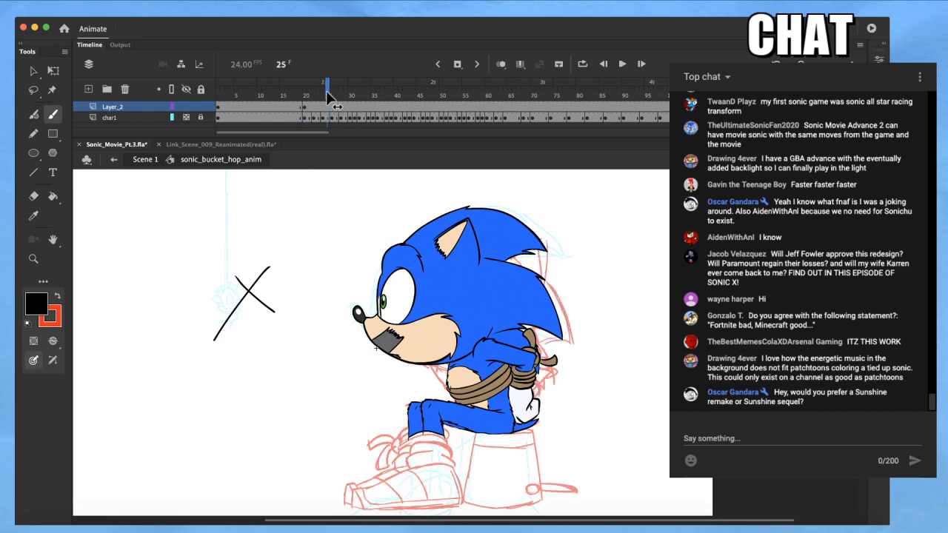
click(323, 109)
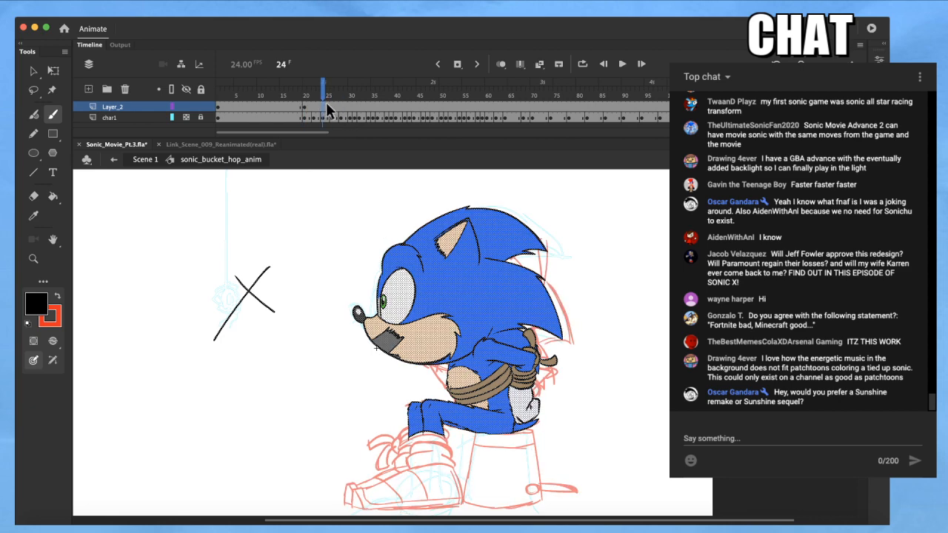
key(F7)
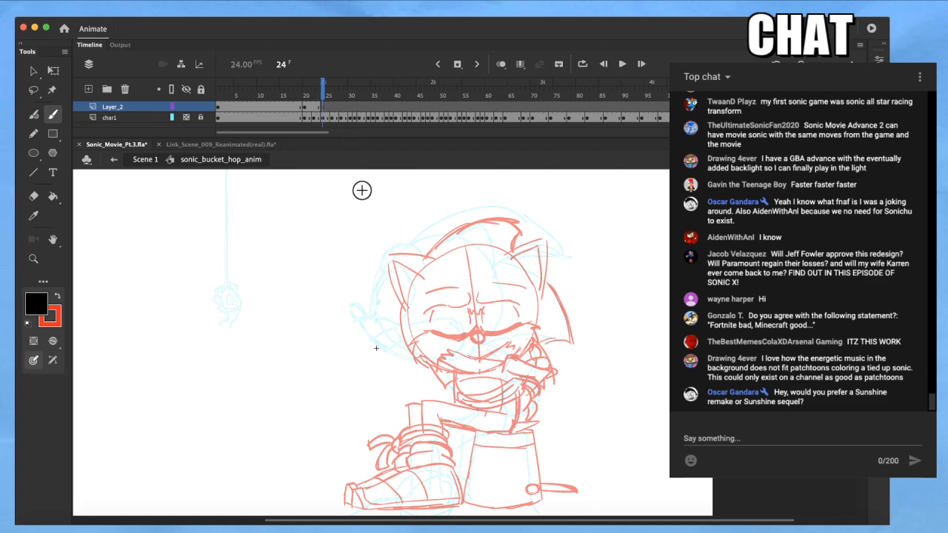
scroll(449, 315, up, 5)
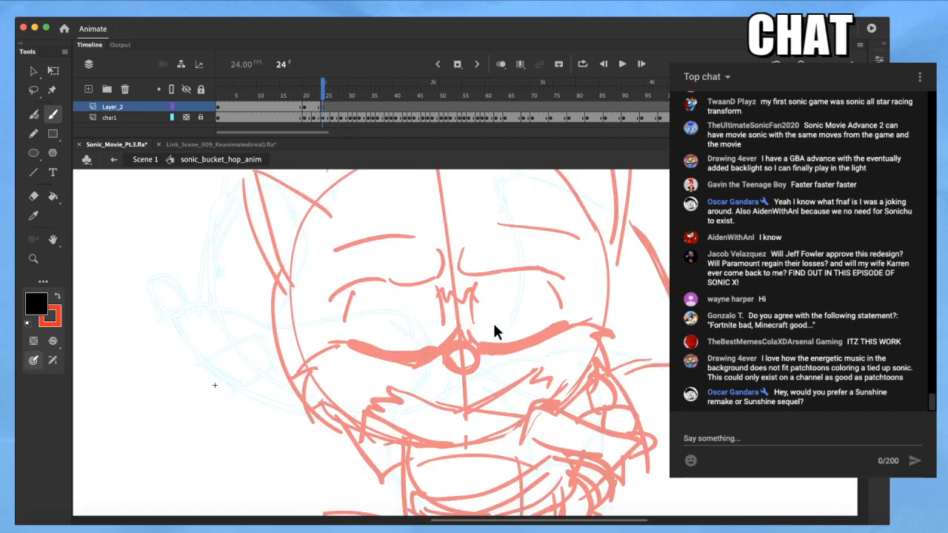
key(y)
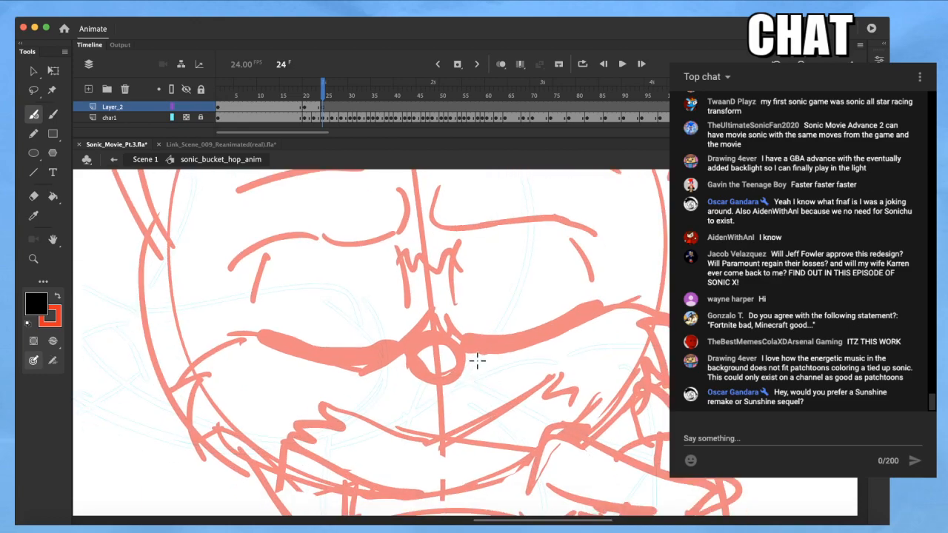
Compare the coloured drawing on frame 23 with the closed-eye face sketch on frame 24
key(comma)
key(period)
key(comma)
key(q)
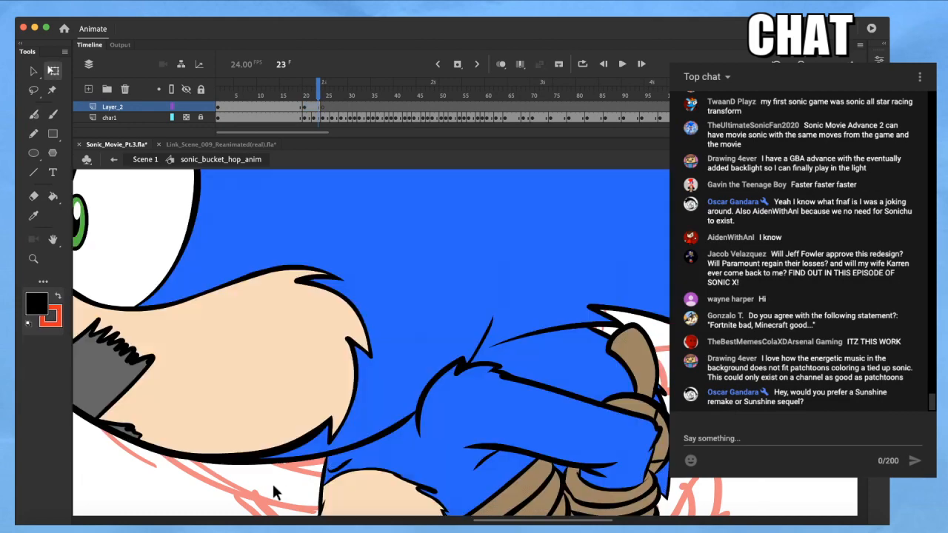
key(y)
key(period)
key(comma)
key(period)
Draw a round black nose outline over the sketched nose on frame 24, undoing and redrawing the first stroke
mouse_move(510, 368)
mouse_down()
mouse_move(554, 359)
mouse_move(525, 373)
mouse_move(524, 393)
mouse_move(543, 410)
mouse_move(568, 406)
mouse_up()
key(super+z)
mouse_move(579, 369)
mouse_down()
mouse_move(547, 352)
mouse_move(520, 389)
mouse_move(573, 406)
mouse_move(585, 366)
mouse_move(570, 359)
mouse_up()
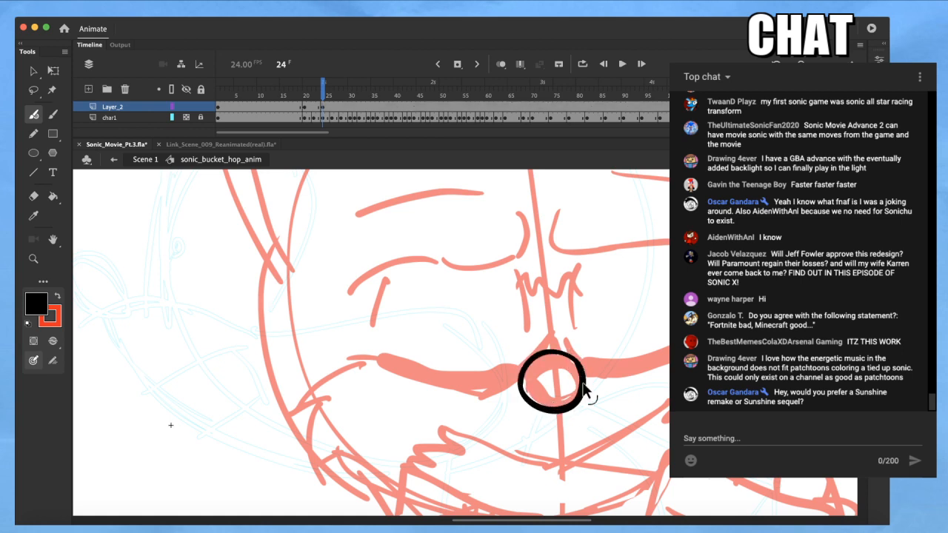
Straighten the nose outline's curve, then flatten, shrink and slightly rotate it to fit the sketch
key(v)
click(582, 383)
click(58, 341)
key(q)
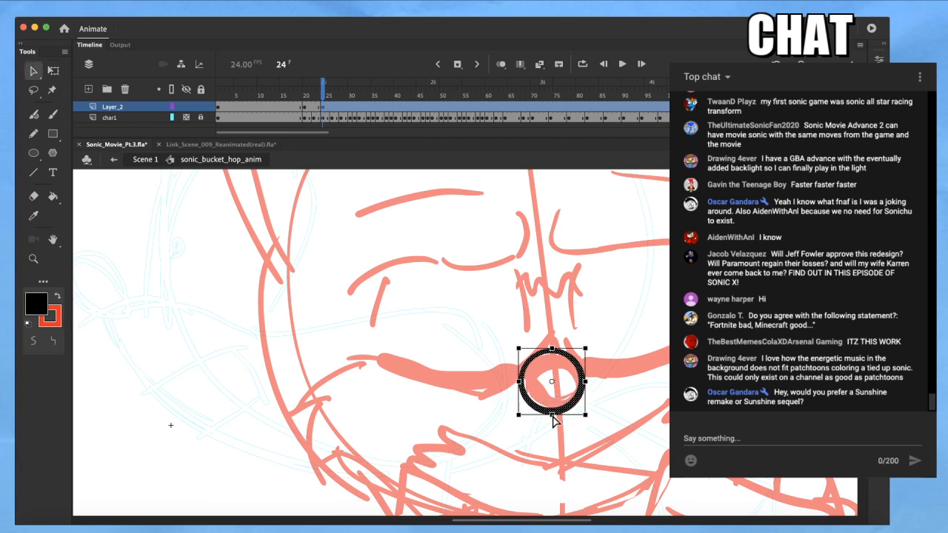
drag(551, 349, 551, 354)
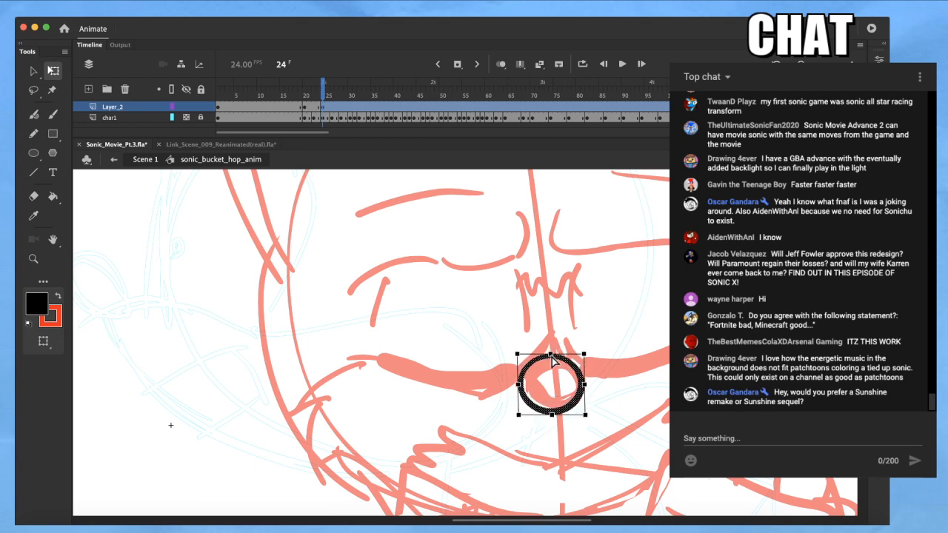
drag(583, 417, 515, 356)
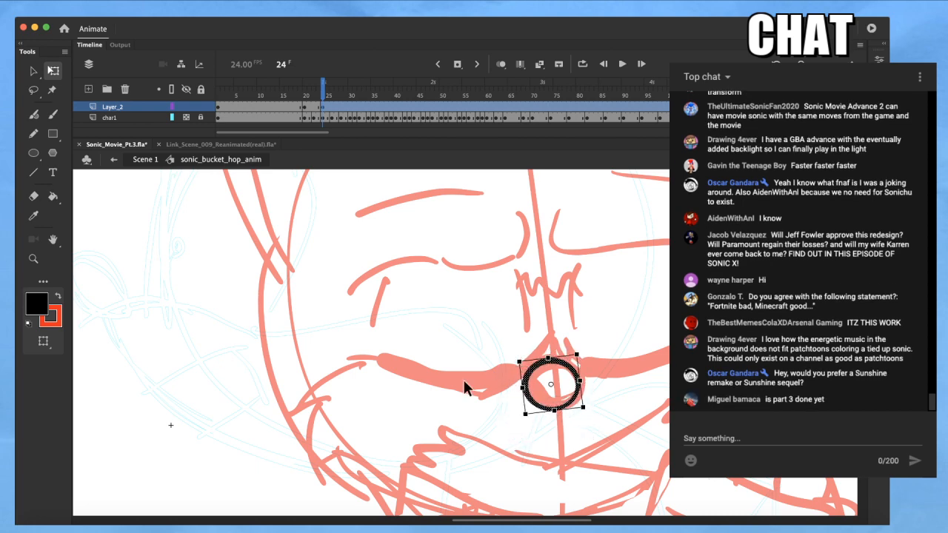
click(464, 381)
scroll(467, 395, down, 5)
scroll(497, 395, up, 4)
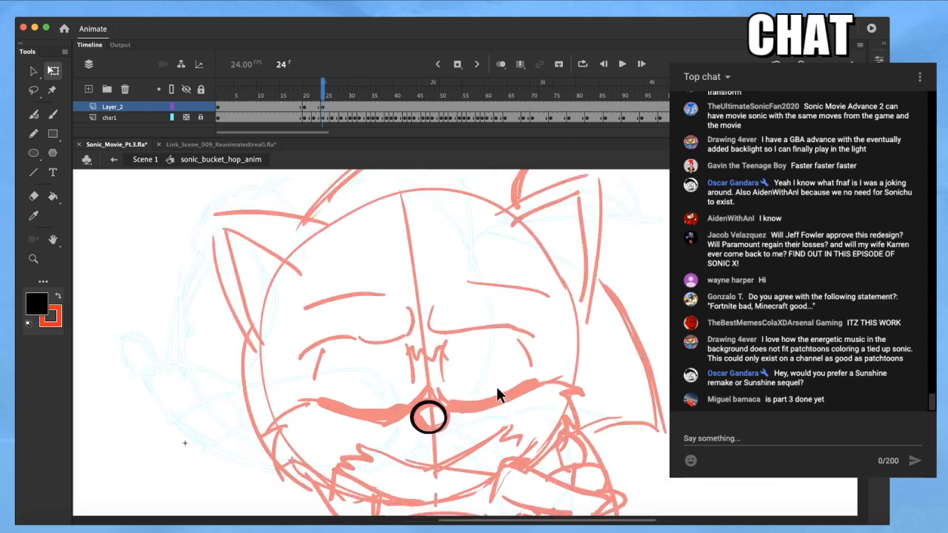
key(b)
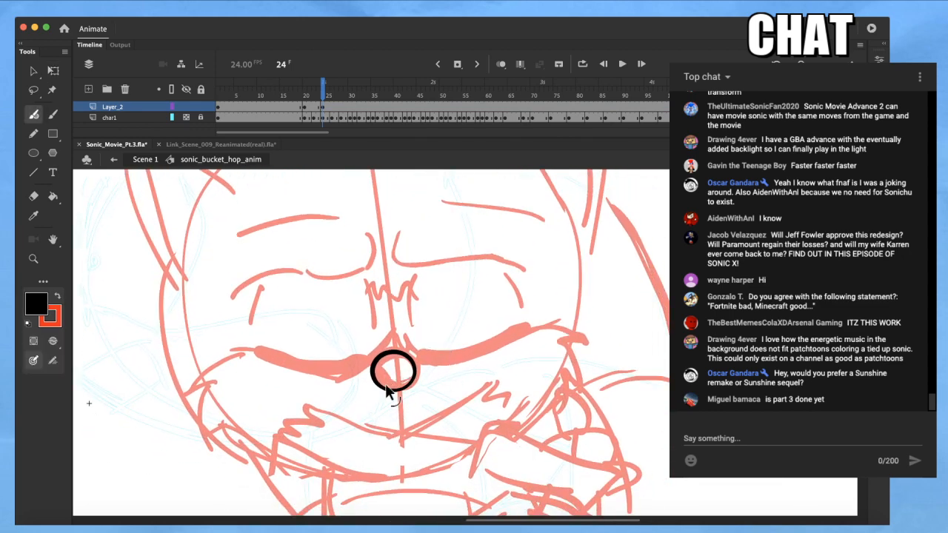
scroll(411, 382, up, 3)
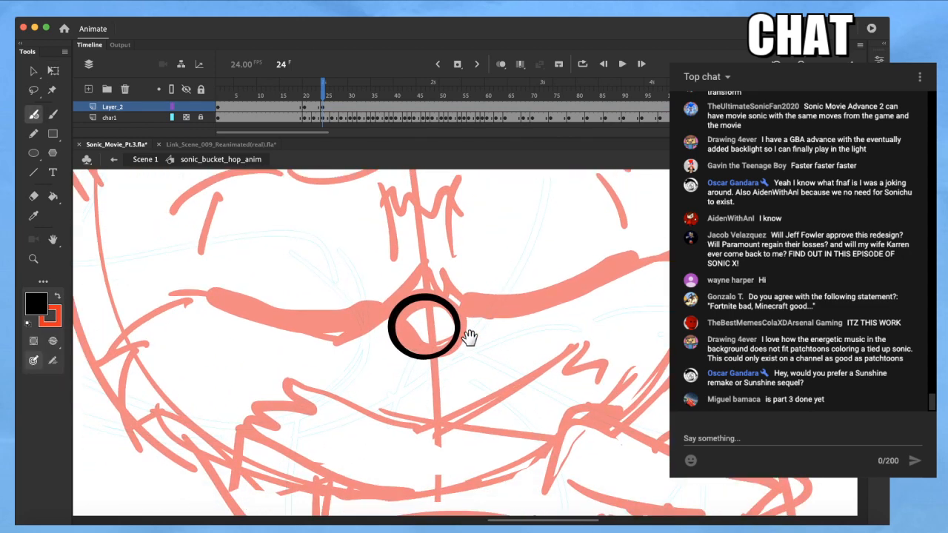
Ink a short tapered black line outward from each side of the nose outline
drag(389, 320, 314, 362)
drag(458, 315, 533, 333)
key(q)
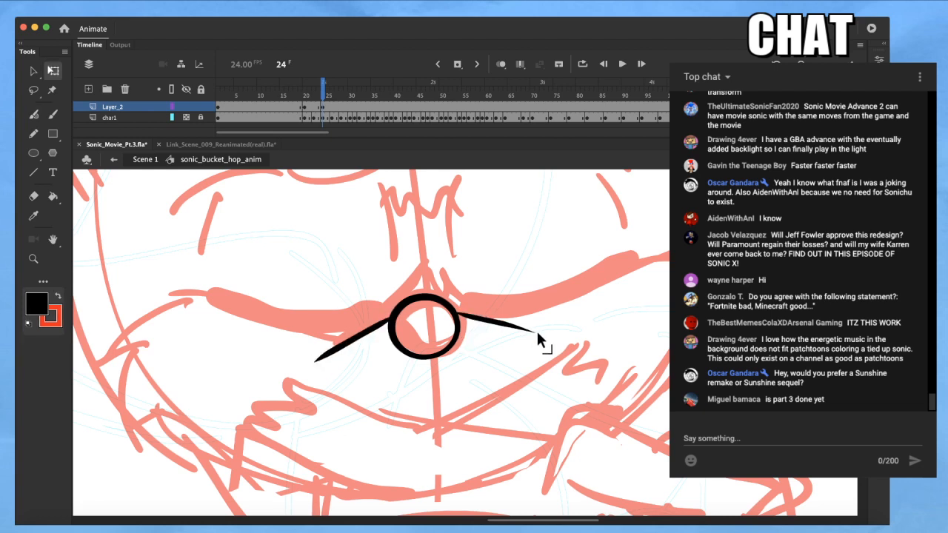
key(b)
drag(448, 365, 500, 353)
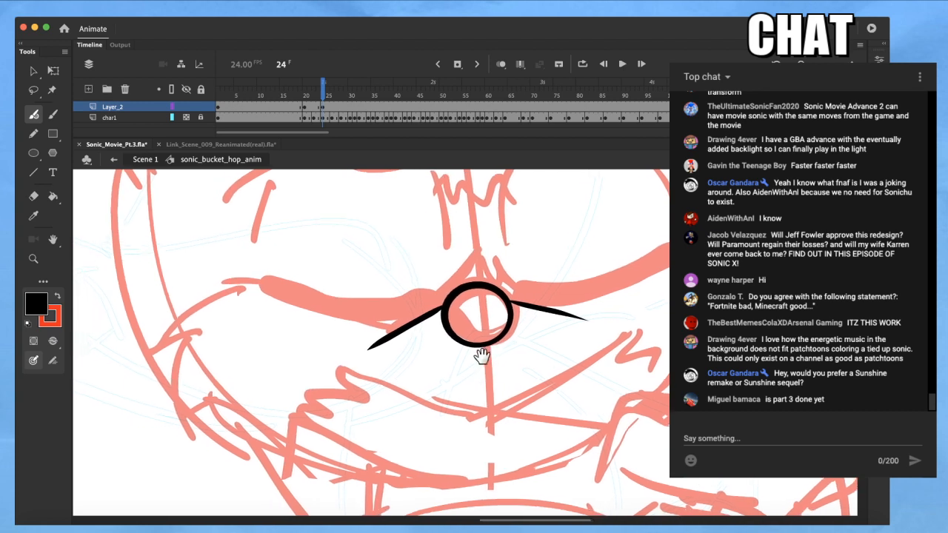
Ink the left cheek outline from the nose line outward, ending in jagged fur tufts down its outer edge
mouse_move(404, 333)
mouse_down()
mouse_move(272, 290)
mouse_move(217, 295)
mouse_move(167, 345)
mouse_move(200, 331)
mouse_move(178, 366)
mouse_move(180, 392)
mouse_move(184, 404)
mouse_move(194, 385)
mouse_move(213, 436)
mouse_move(223, 402)
mouse_up()
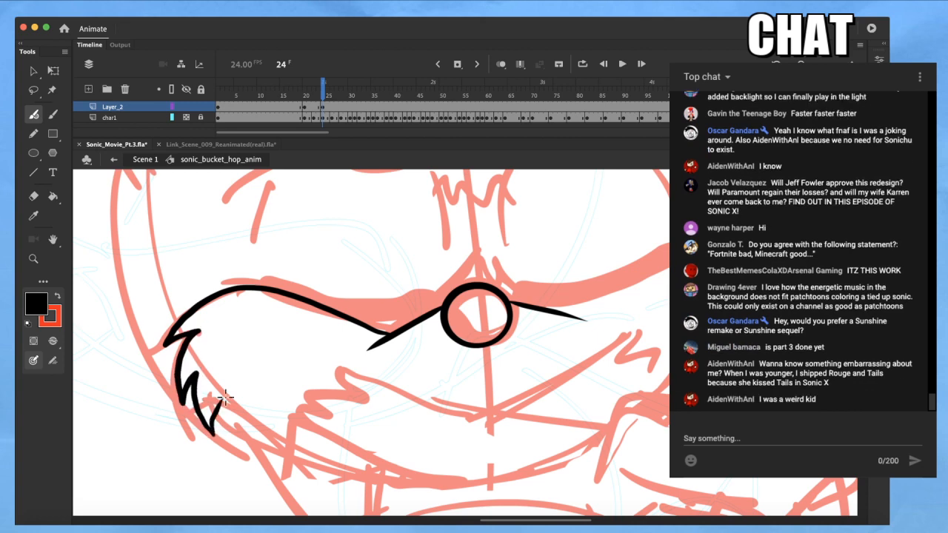
drag(380, 383, 366, 386)
key(q)
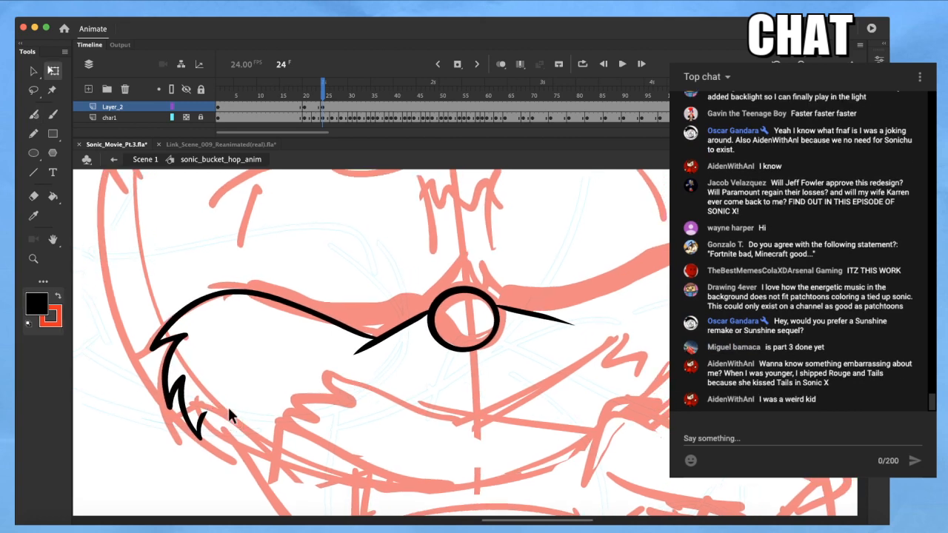
key(b)
Refine the thickness of the left cheek's top line and smooth its selected section
scroll(256, 391, right, 5)
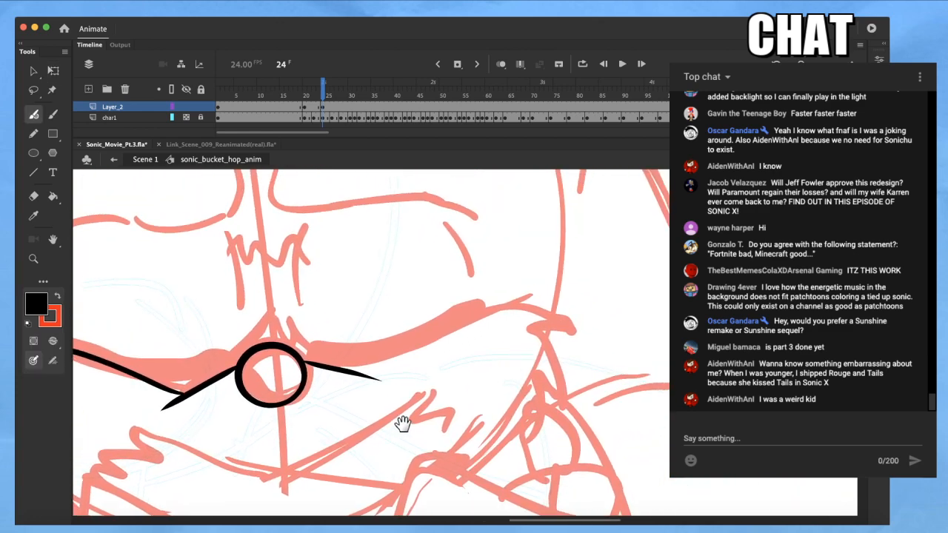
drag(402, 423, 575, 393)
key(q)
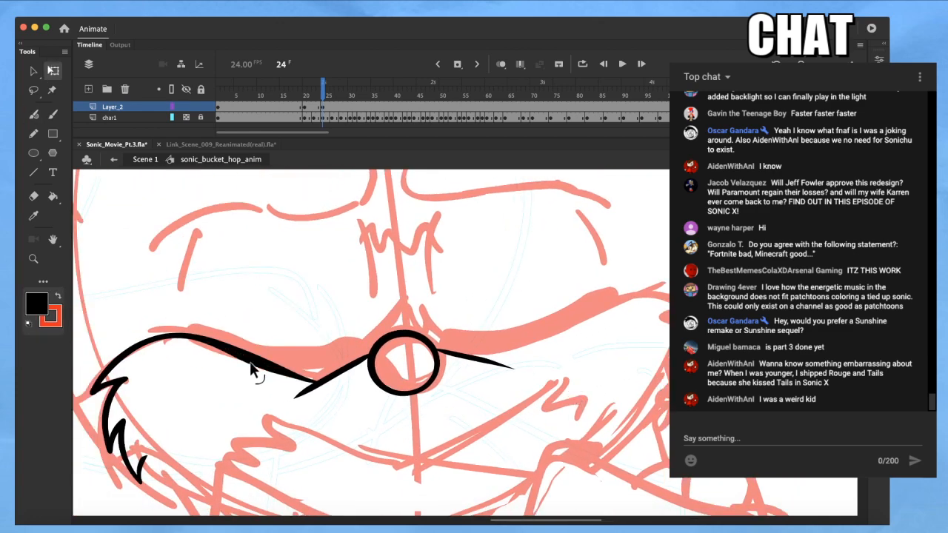
drag(278, 363, 267, 369)
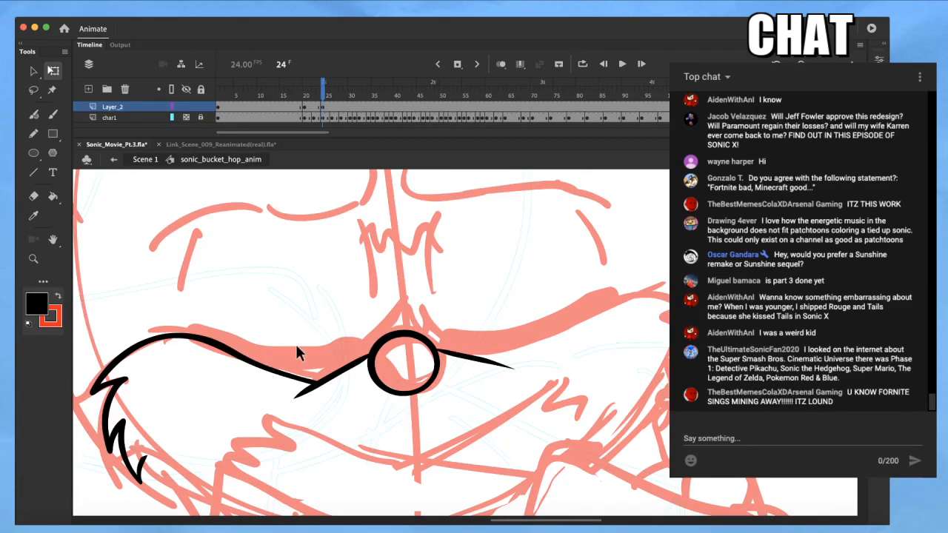
drag(165, 375, 274, 300)
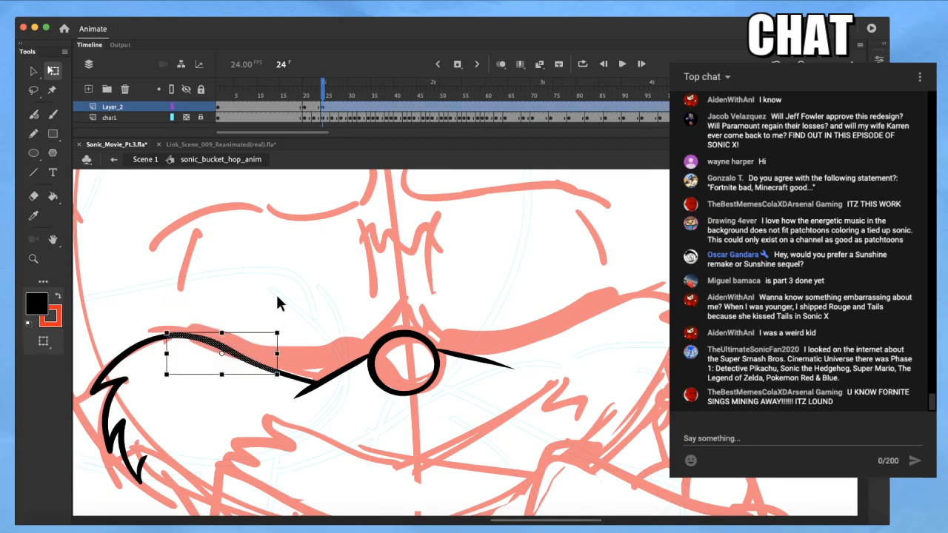
key(v)
click(34, 340)
click(33, 341)
click(259, 304)
Ink the right cheek outline over the sketch, from the nose line to the fur tufts on its outer edge
drag(321, 326, 100, 299)
scroll(217, 328, down, 2)
drag(269, 328, 345, 362)
key(b)
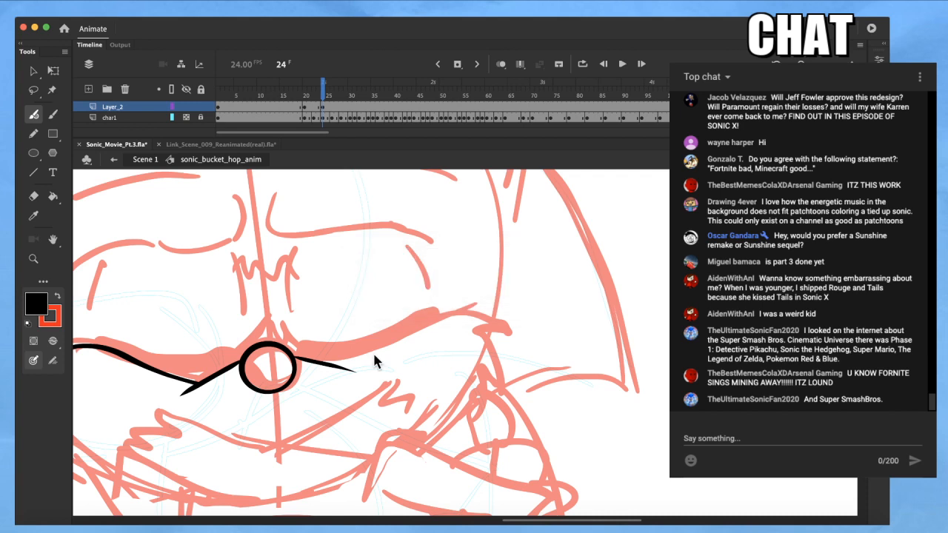
mouse_move(345, 368)
mouse_down()
mouse_move(439, 313)
mouse_move(477, 308)
mouse_move(500, 320)
mouse_up()
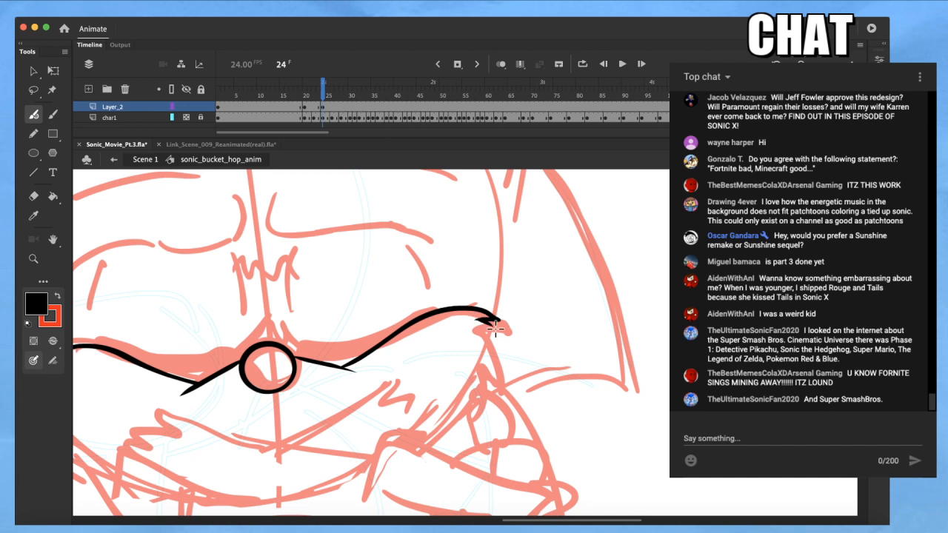
mouse_move(499, 336)
mouse_down()
mouse_move(492, 385)
mouse_move(514, 354)
mouse_move(493, 391)
mouse_up()
Reposition the lower fur tufts of the right cheek so they join the upper tuft cleanly
key(q)
click(503, 341)
drag(494, 320, 440, 372)
key(super+space)
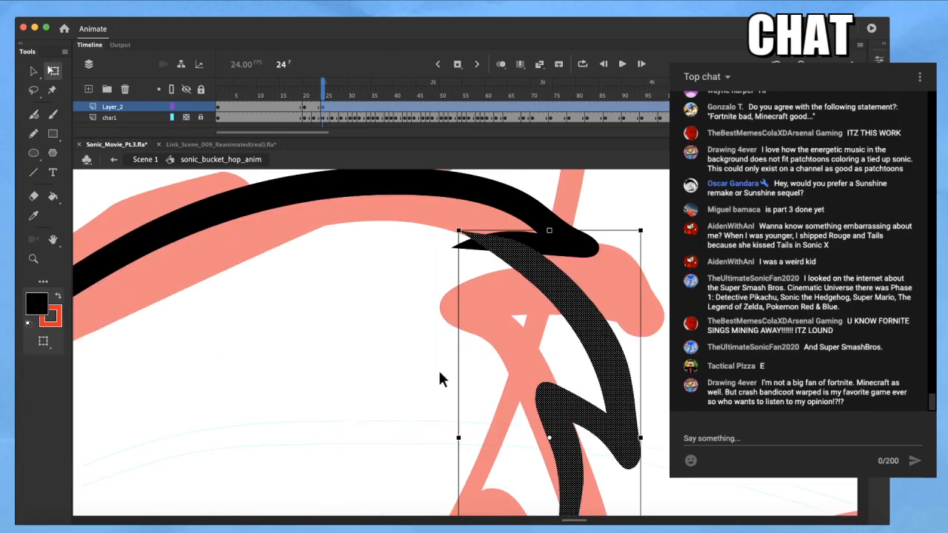
click(474, 315)
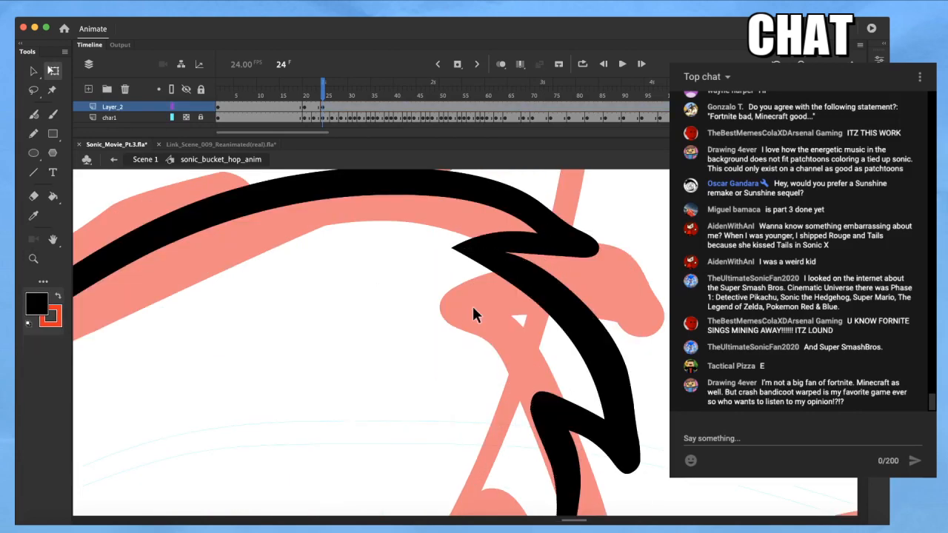
Ink one long curved jaw line linking the fur tufts of both cheeks and remove the overrun at the left tuft
scroll(429, 294, down, 5)
key(space)
drag(428, 345, 648, 307)
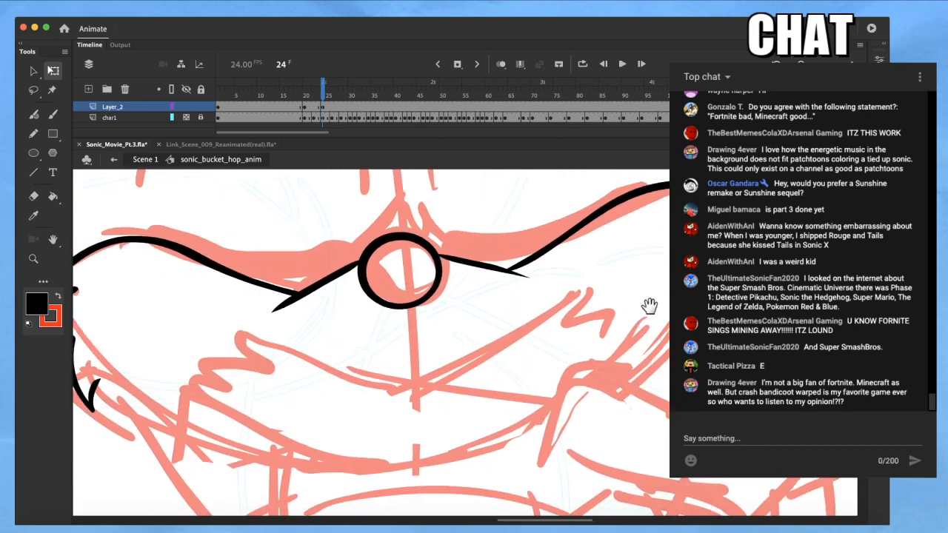
scroll(644, 315, down, 3)
scroll(544, 361, up, 3)
key(space)
mouse_move(544, 360)
mouse_down()
mouse_move(592, 335)
mouse_move(488, 397)
mouse_move(314, 400)
mouse_move(202, 358)
mouse_move(189, 337)
mouse_up()
scroll(569, 343, down, 3)
key(space)
key(b)
key(q)
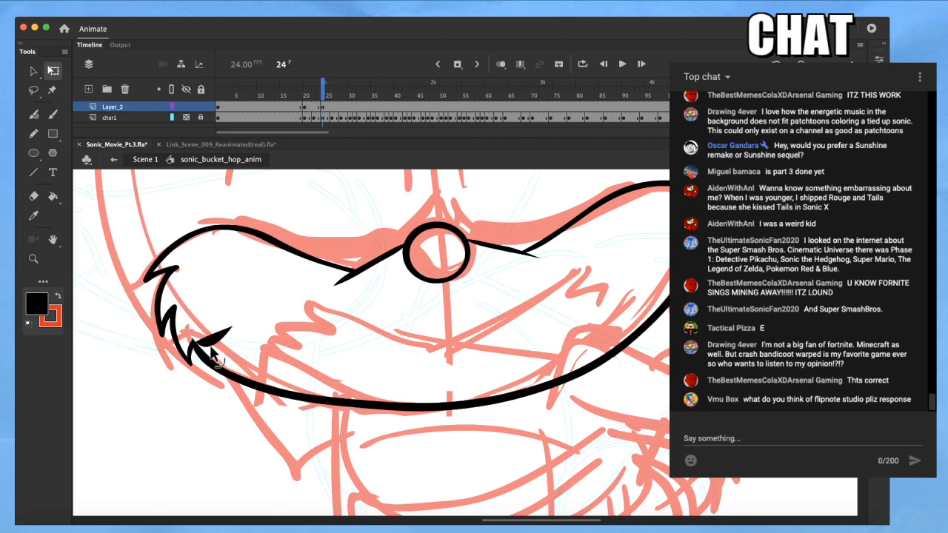
key(b)
drag(623, 407, 613, 433)
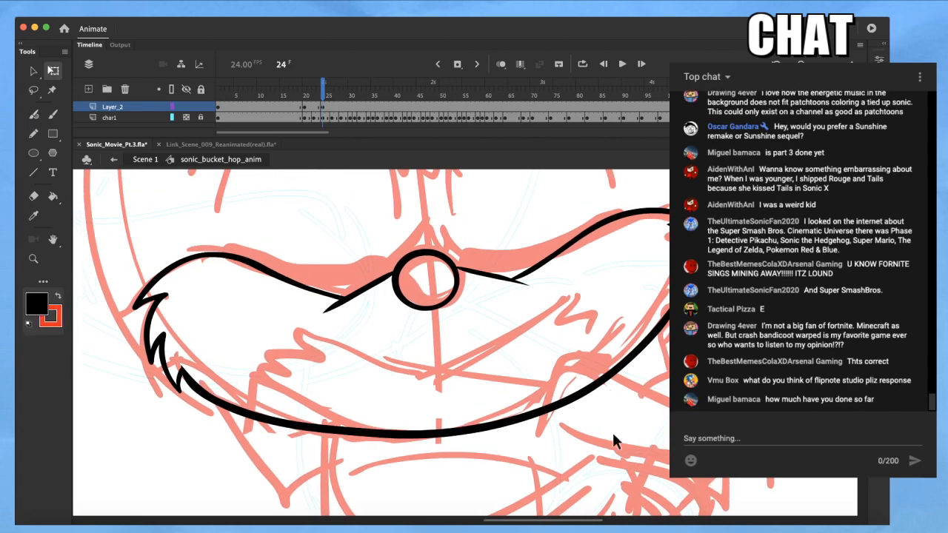
Smooth the jaw line and adjust its curve where both ends meet the cheek tufts
key(q)
click(495, 426)
key(v)
click(40, 342)
key(q)
click(687, 378)
drag(663, 358, 644, 356)
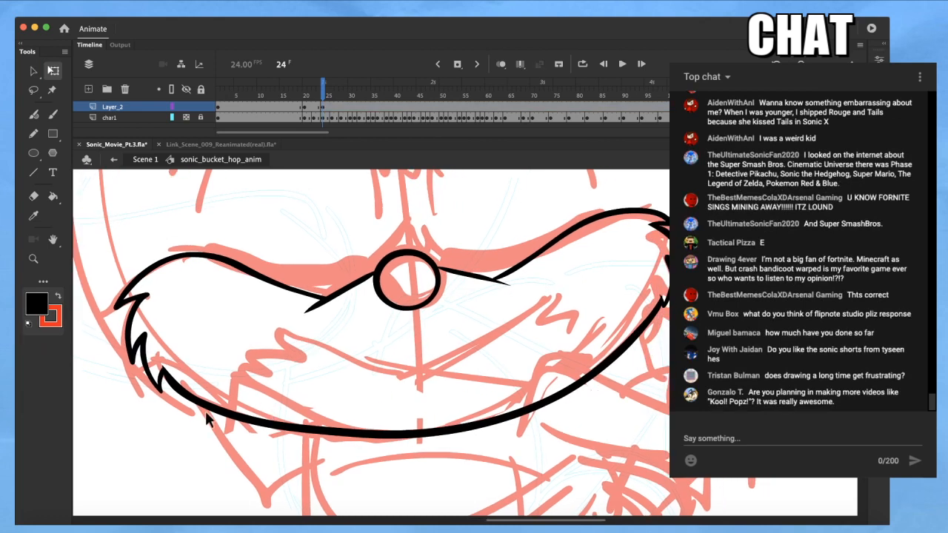
drag(179, 394, 184, 397)
Swap the fill to red and outline the upper edge and outer corner of the pointed shape overlapping the right jaw
scroll(223, 387, down, 4)
scroll(317, 412, up, 5)
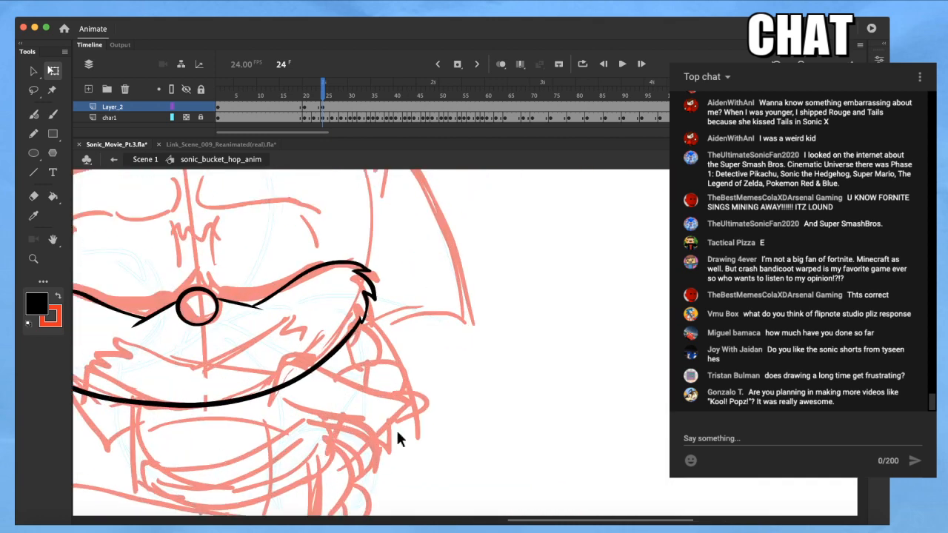
drag(376, 432, 428, 413)
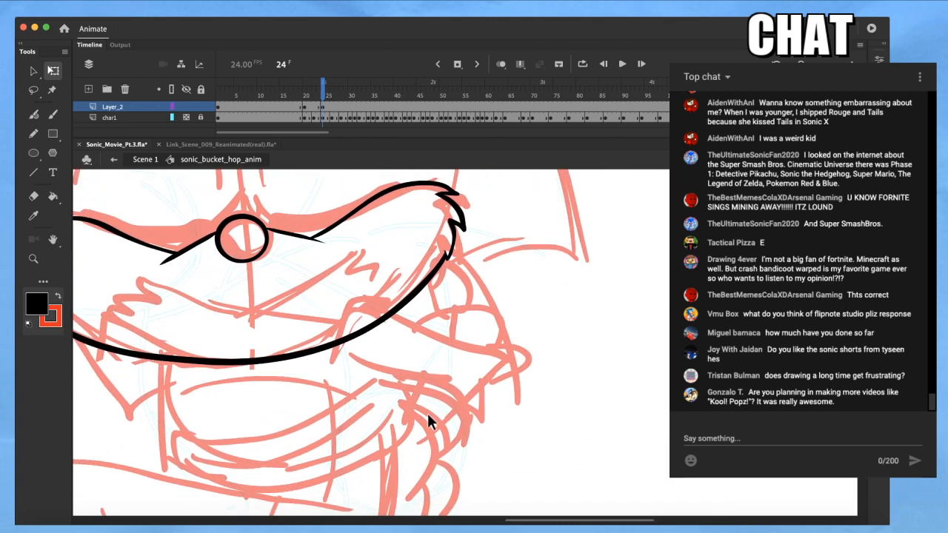
key(x)
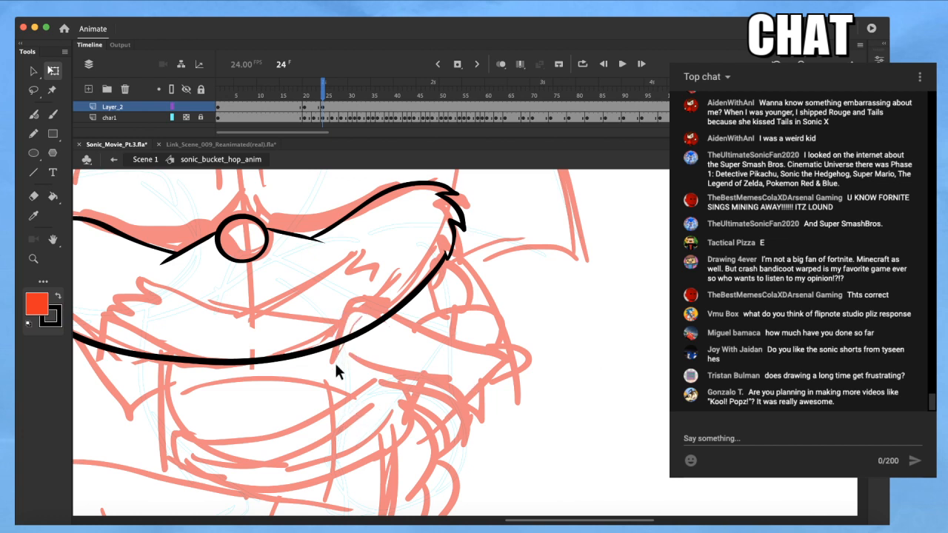
key(y)
mouse_move(334, 361)
mouse_down()
mouse_move(357, 308)
mouse_move(378, 301)
mouse_move(370, 308)
mouse_move(400, 309)
mouse_move(516, 359)
mouse_up()
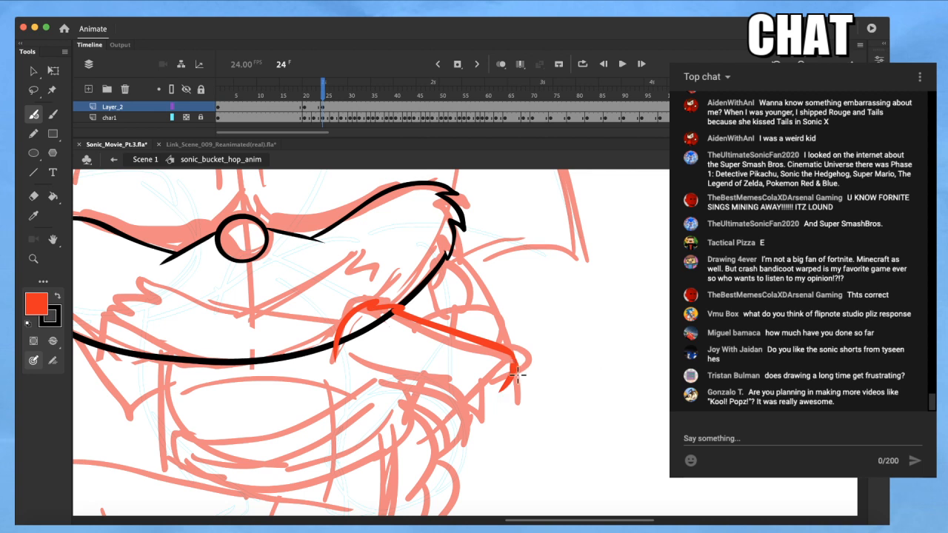
mouse_move(516, 368)
mouse_down()
mouse_move(440, 428)
mouse_move(521, 377)
mouse_up()
key(super+z)
Remove the stray piece at the pointed shape's outer corner and draw its lower edge in red
key(q)
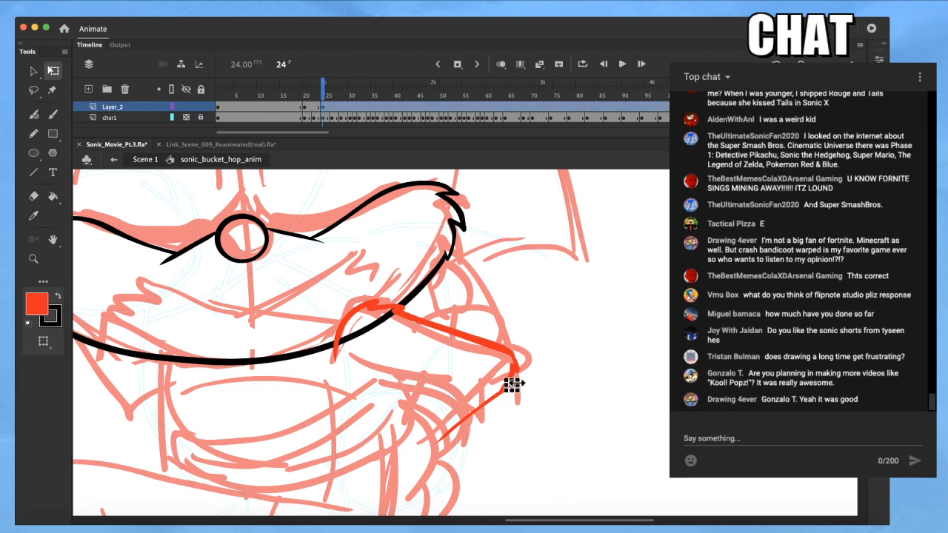
key(Delete)
key(b)
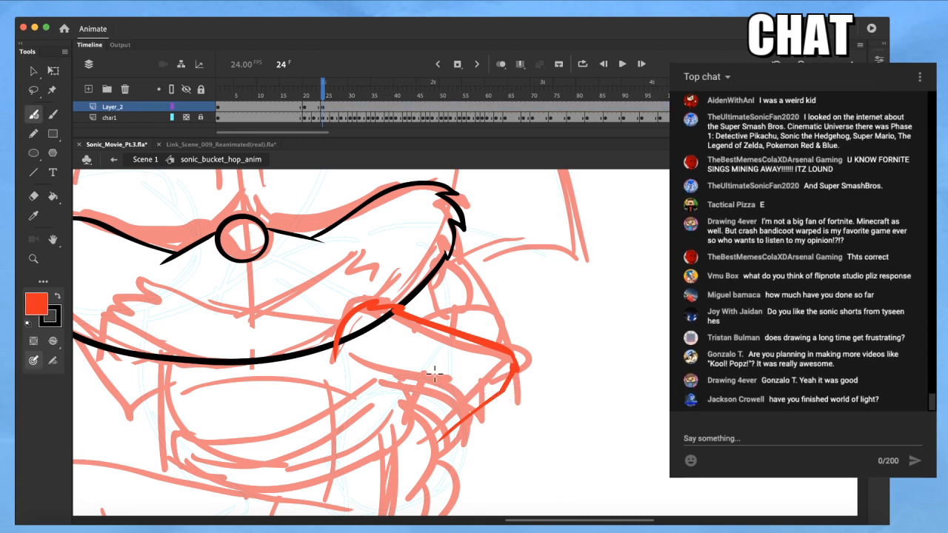
drag(381, 368, 481, 383)
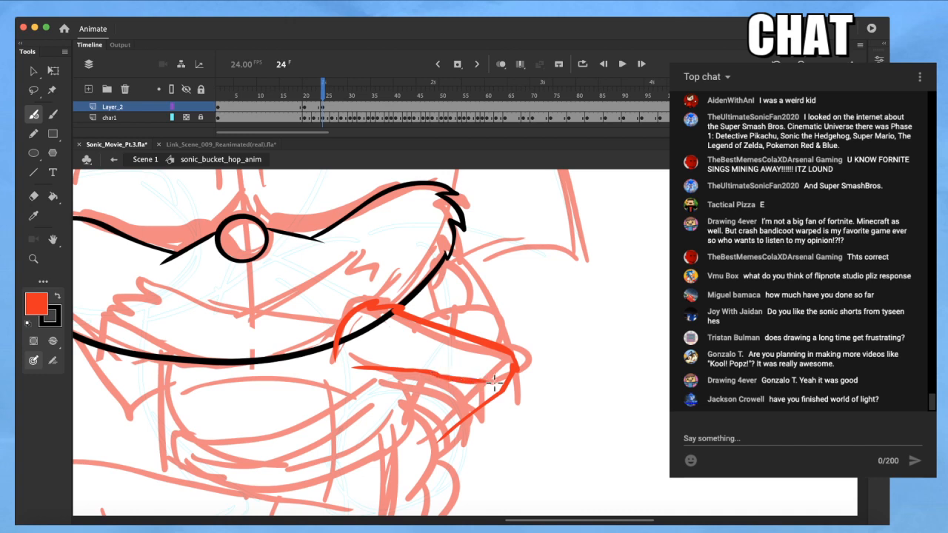
Delete the black jaw line segment that crosses the red pointed shape
key(q)
click(378, 326)
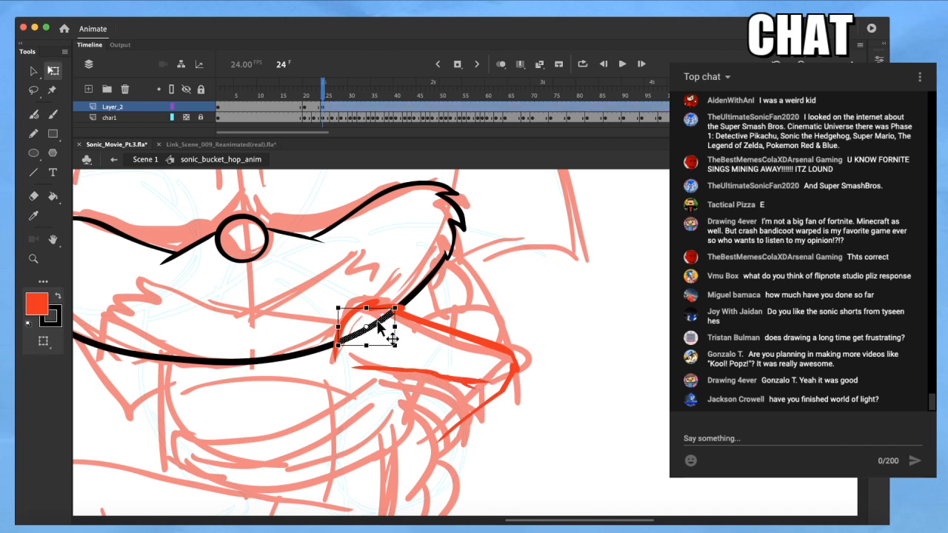
key(Delete)
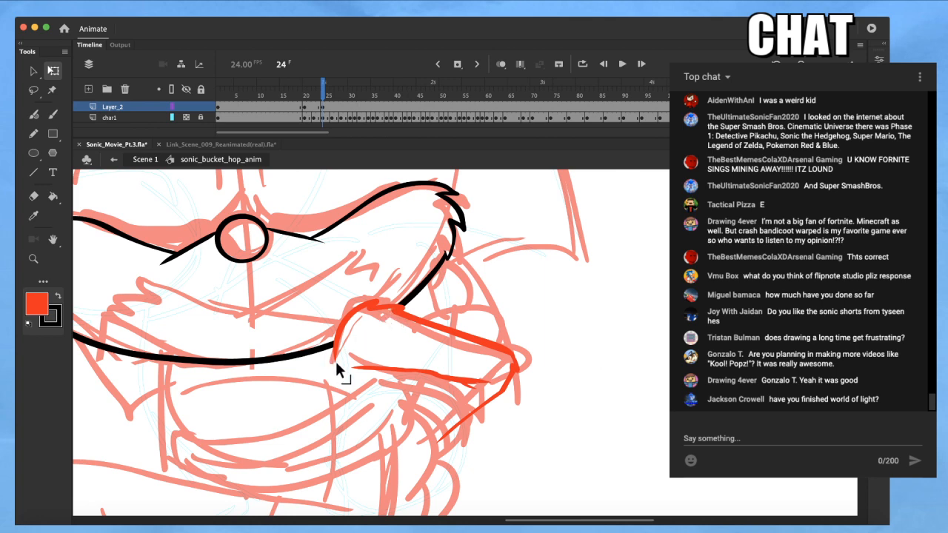
Draw the red band across the lower face with a jagged left end, and delete its unwanted overrun
drag(311, 380, 392, 478)
drag(392, 395, 408, 395)
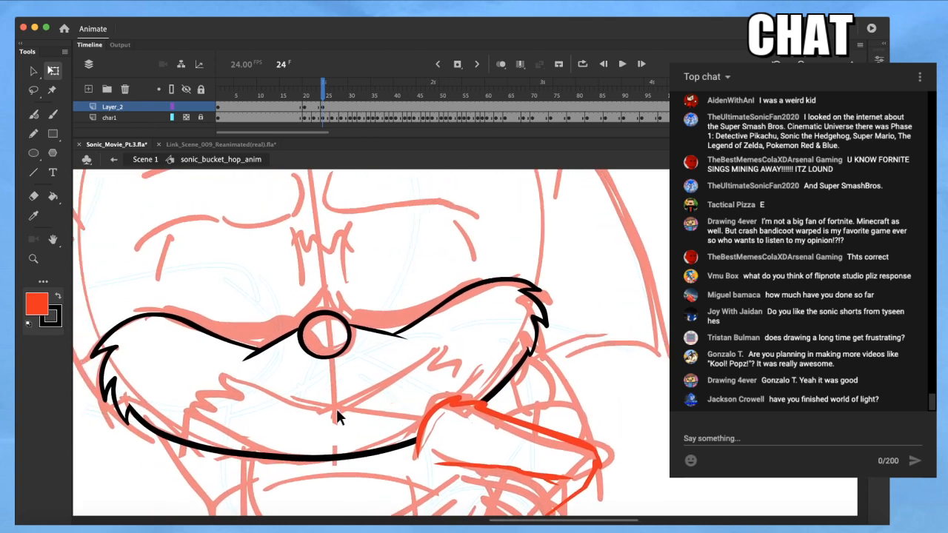
scroll(338, 411, up, 2)
key(b)
mouse_move(444, 428)
mouse_down()
mouse_move(336, 412)
mouse_move(182, 363)
mouse_move(196, 384)
mouse_move(161, 373)
mouse_move(174, 392)
mouse_move(151, 393)
mouse_move(159, 409)
mouse_move(141, 403)
mouse_move(185, 436)
mouse_move(248, 459)
mouse_move(300, 465)
mouse_up()
key(q)
click(186, 444)
key(Delete)
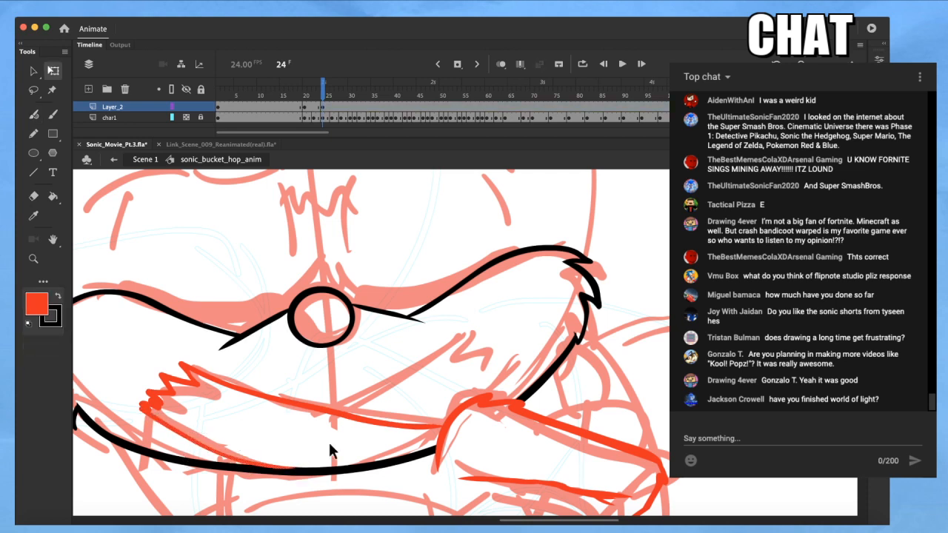
Bend and thin the red band's upper edge into a smoother curve
drag(317, 410, 317, 419)
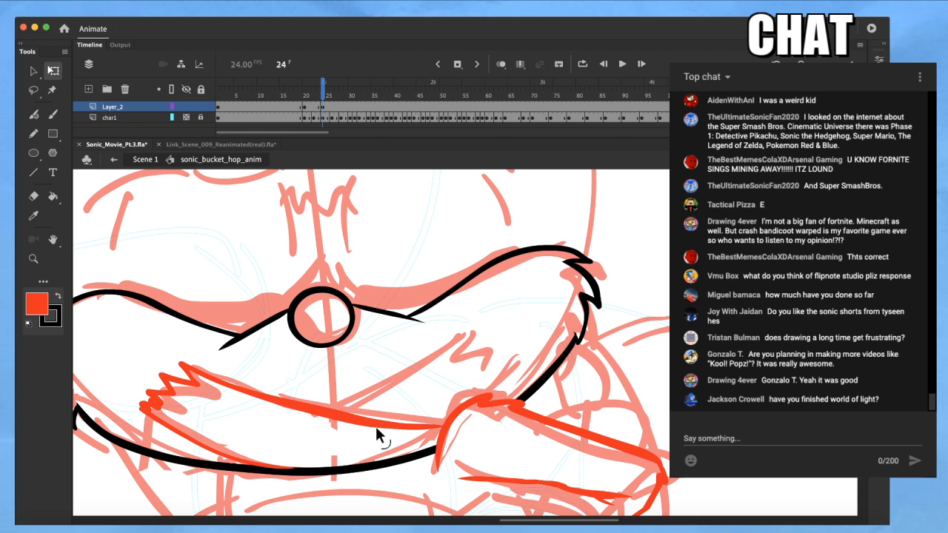
drag(374, 425, 336, 412)
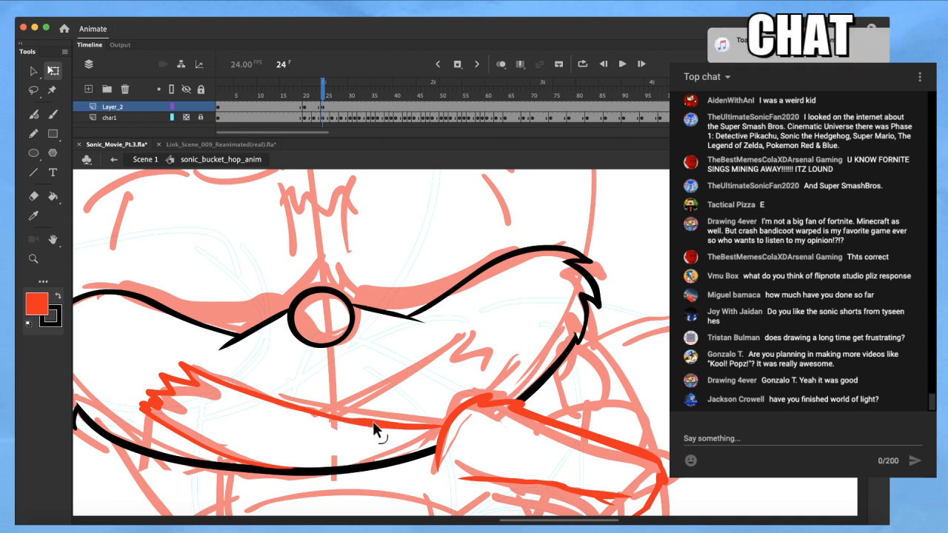
drag(411, 422, 412, 425)
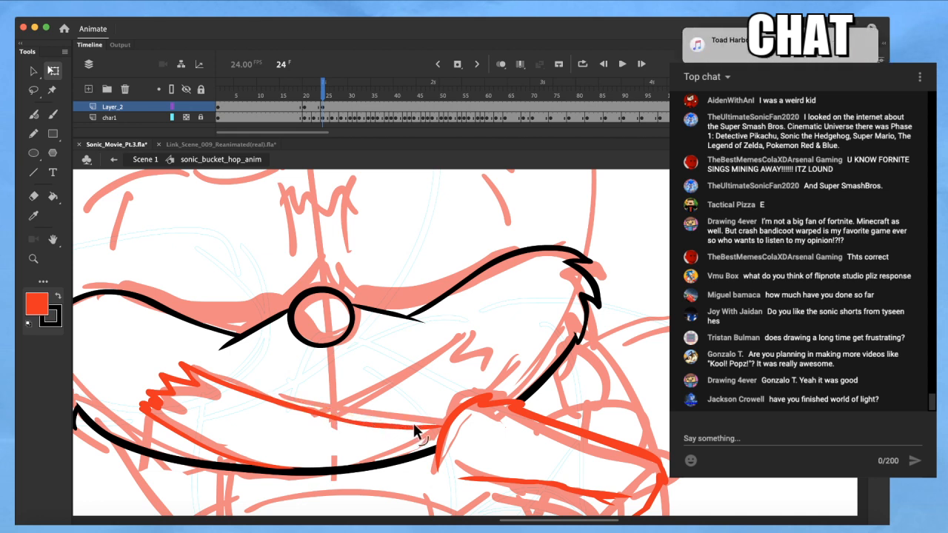
Review the face inked so far against the surrounding sketch on frame 24
key(b)
scroll(391, 376, down, 4)
drag(515, 328, 487, 327)
scroll(487, 326, down, 4)
mouse_move(323, 109)
mouse_down()
mouse_move(680, 100)
mouse_move(599, 141)
mouse_move(318, 165)
mouse_move(348, 148)
mouse_move(413, 138)
mouse_move(601, 140)
mouse_move(311, 144)
mouse_move(324, 142)
mouse_up()
scroll(488, 318, up, 5)
key(q)
drag(547, 322, 482, 321)
key(super+z)
click(549, 269)
key(space)
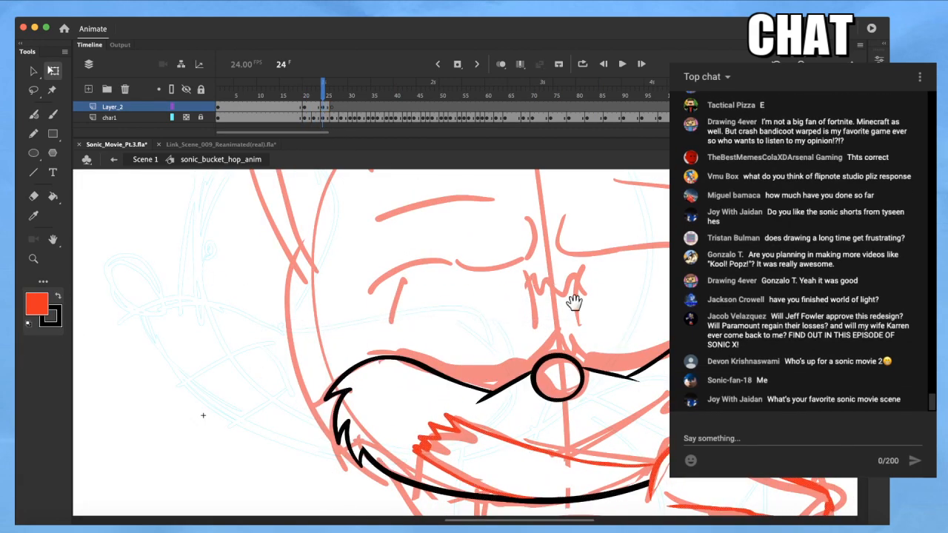
drag(572, 305, 513, 305)
Recolour the red outlines of the jagged band and the pointed shape black, leaving the separate lower edge red
key(x)
key(space)
drag(567, 473, 437, 357)
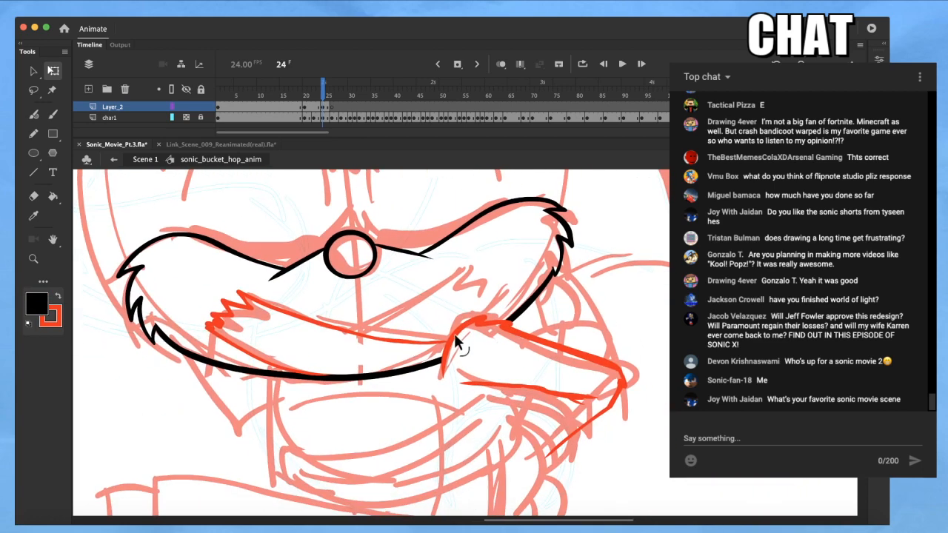
click(455, 335)
key(x)
click(478, 348)
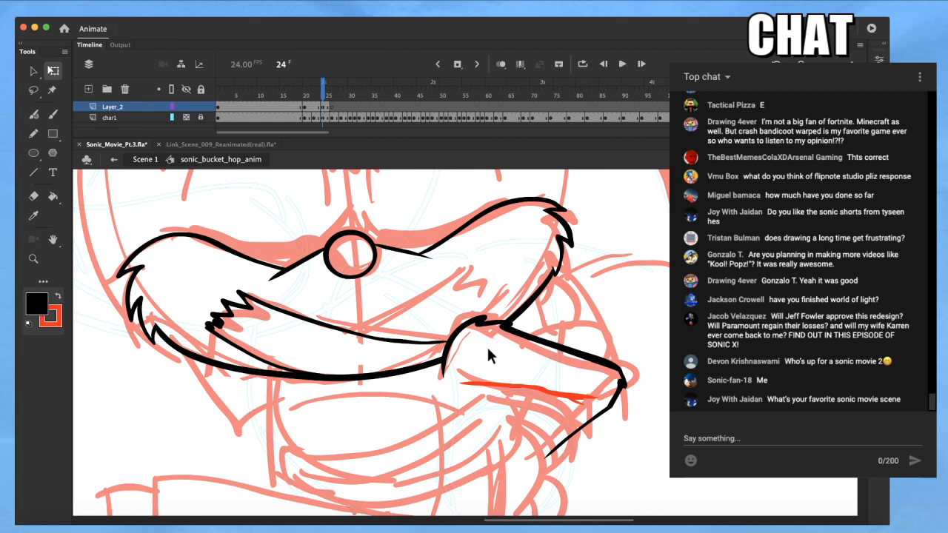
Ink the mouth's other upper edge in black, curving from its centre up the right cheek to a jagged end
key(b)
key(super+=)
key(space)
drag(460, 350, 506, 381)
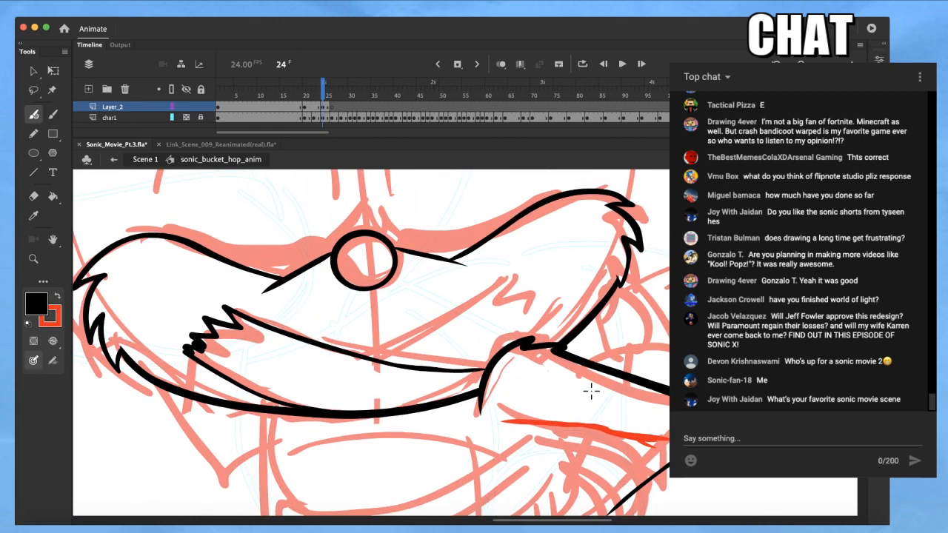
mouse_move(556, 402)
mouse_down()
mouse_move(588, 416)
mouse_move(541, 435)
mouse_up()
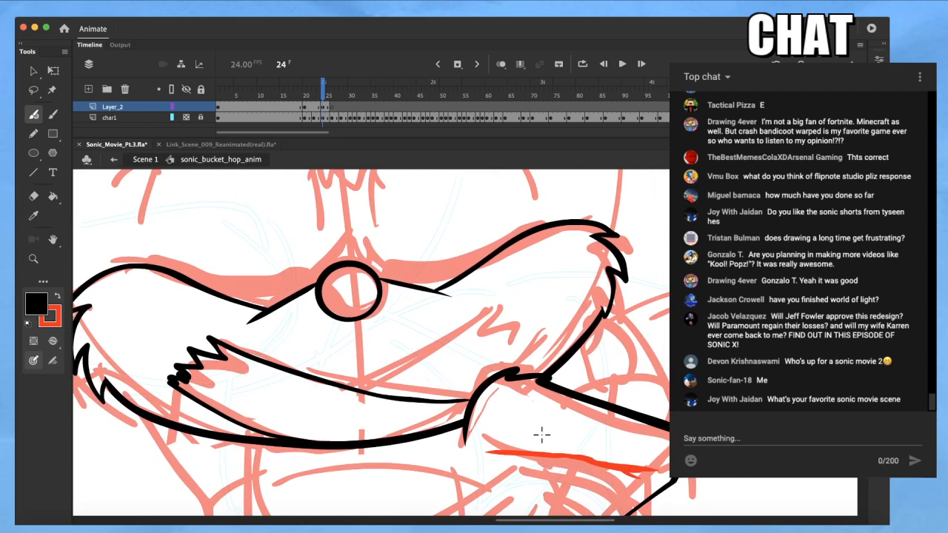
mouse_move(374, 399)
mouse_down()
mouse_move(497, 317)
mouse_move(536, 341)
mouse_move(523, 376)
mouse_move(599, 331)
mouse_move(395, 396)
mouse_up()
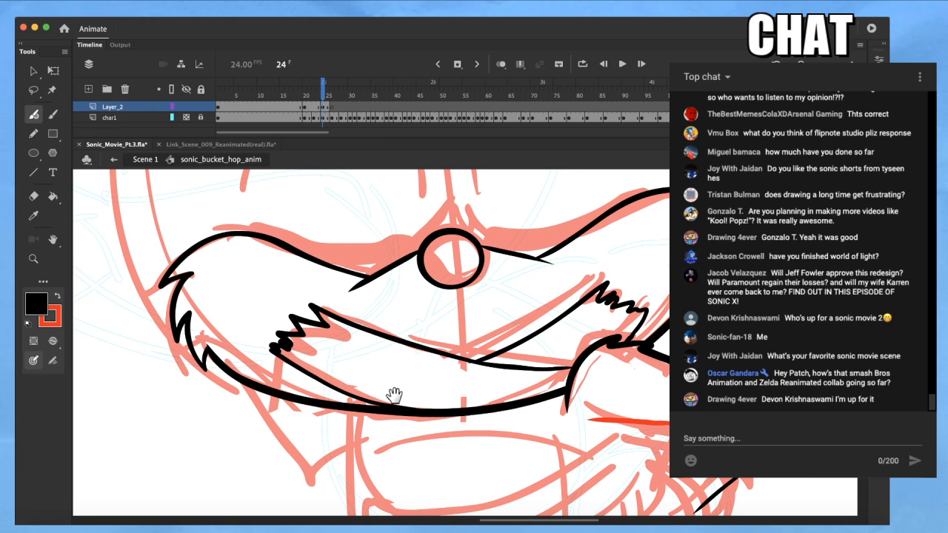
drag(466, 377, 415, 443)
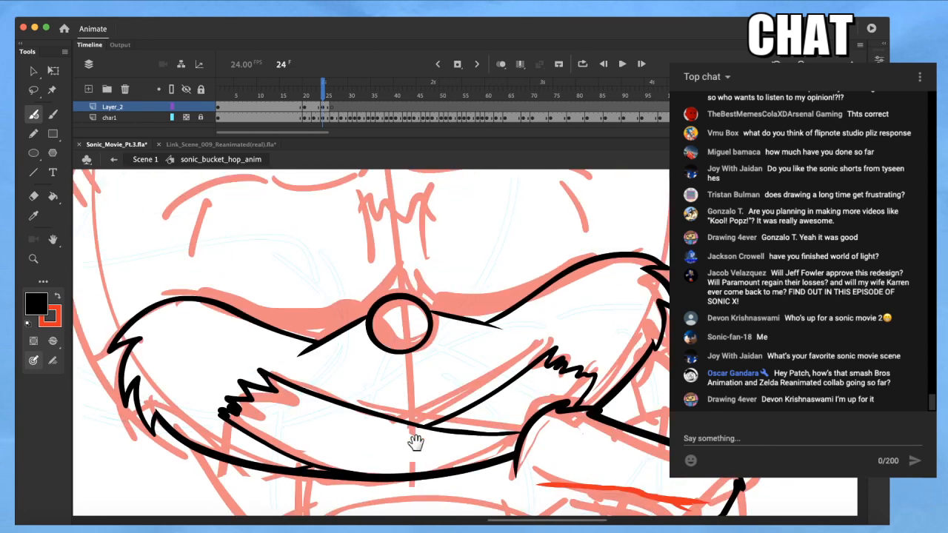
scroll(411, 435, down, 3)
drag(425, 394, 417, 425)
scroll(446, 402, up, 2)
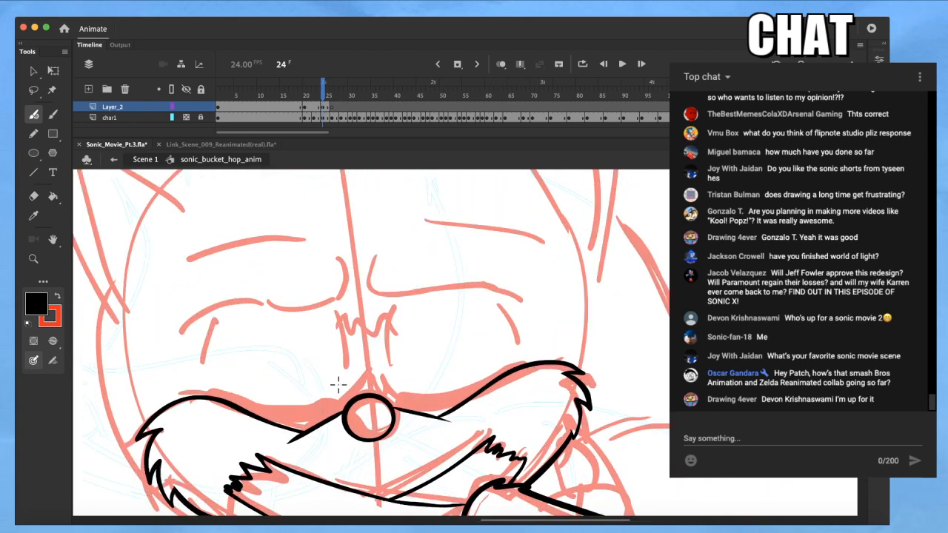
Ink the left side of the head as a tapered line down to the left cheek's fur tuft
drag(127, 323, 144, 424)
key(super+z)
mouse_move(128, 331)
mouse_down()
mouse_move(144, 425)
mouse_move(137, 443)
mouse_up()
key(z)
drag(456, 359, 434, 357)
scroll(466, 365, down, 8)
drag(532, 331, 468, 340)
scroll(406, 391, up, 5)
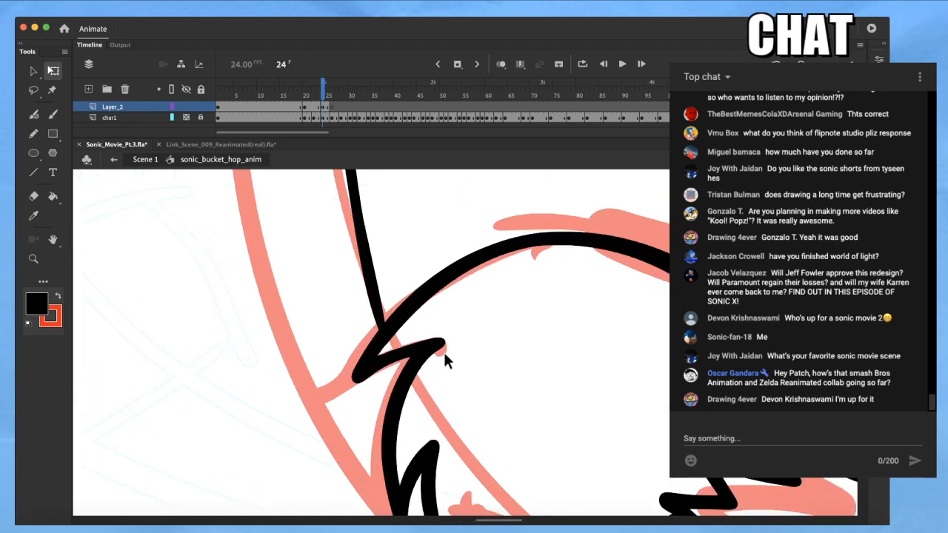
key(b)
drag(389, 362, 399, 389)
scroll(408, 373, down, 8)
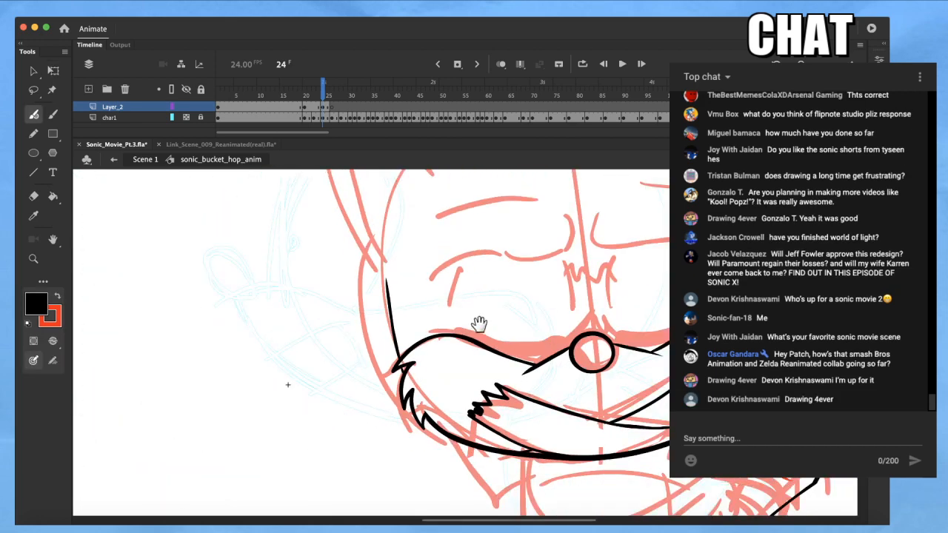
Ink the right side of the head and a thick closed-eye line between the nose and the right cheek
drag(557, 324, 313, 360)
scroll(462, 343, up, 4)
drag(548, 241, 551, 362)
mouse_move(544, 320)
mouse_down()
mouse_move(626, 370)
mouse_move(666, 282)
mouse_up()
mouse_move(489, 431)
mouse_down()
mouse_move(555, 424)
mouse_move(655, 364)
mouse_up()
drag(632, 433, 706, 432)
Ink a thick closed-eye line along the top of the left cheek up to the nose
mouse_move(299, 405)
mouse_down()
mouse_move(440, 437)
mouse_move(445, 448)
mouse_move(400, 445)
mouse_up()
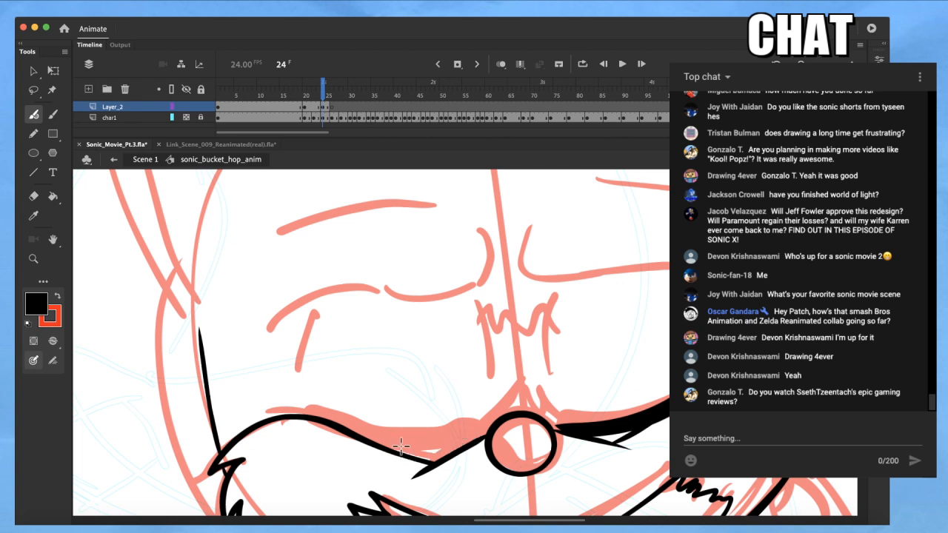
mouse_move(478, 436)
mouse_down()
mouse_move(427, 441)
mouse_move(357, 427)
mouse_up()
key(super+z)
mouse_move(476, 439)
mouse_down()
mouse_move(363, 436)
mouse_move(279, 405)
mouse_move(399, 441)
mouse_move(488, 433)
mouse_move(490, 418)
mouse_move(444, 385)
mouse_up()
key(super+z)
scroll(404, 428, down, 3)
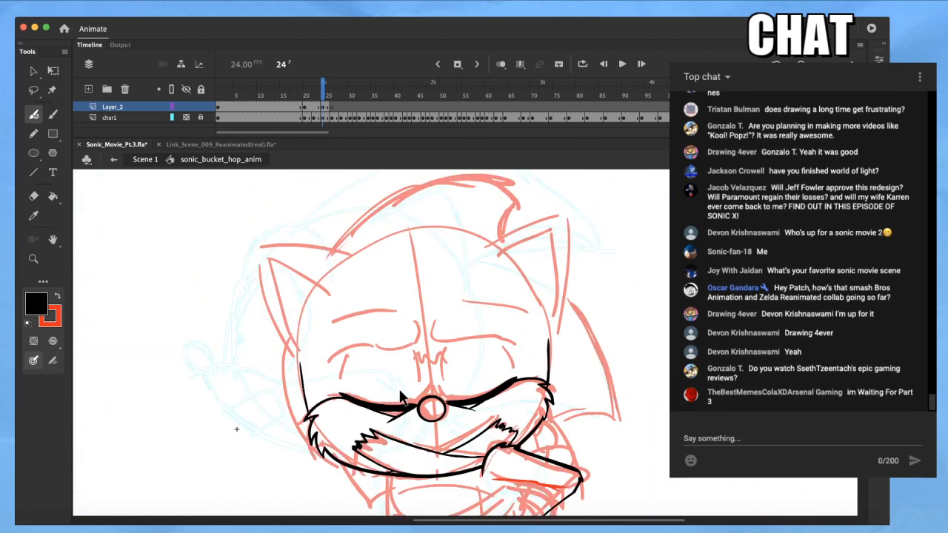
Ink the outer and inner side lines of the left eye over the sketch
scroll(439, 367, up, 3)
drag(229, 416, 239, 345)
drag(383, 347, 396, 425)
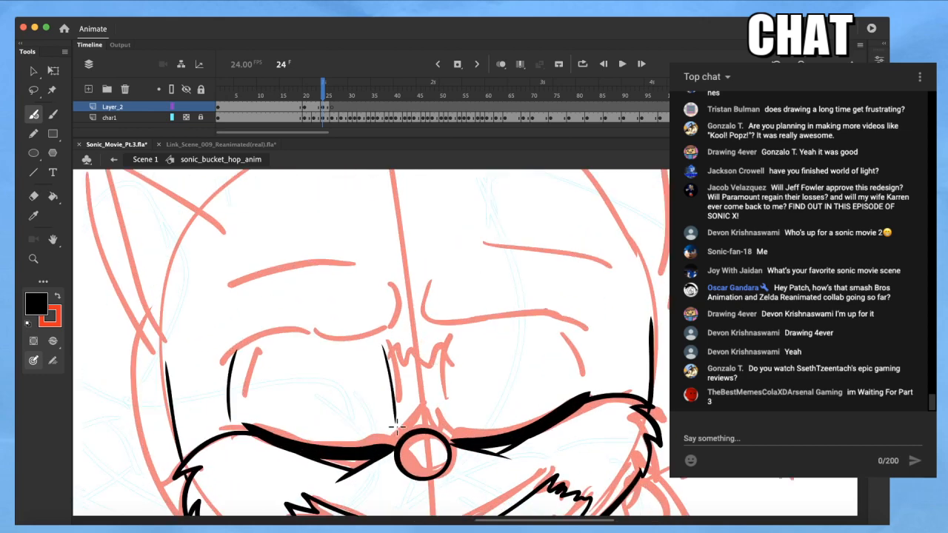
Extend the outer corners of both closed-eye lines into sharp, thick points
drag(235, 426, 294, 448)
key(super+z)
drag(222, 421, 321, 453)
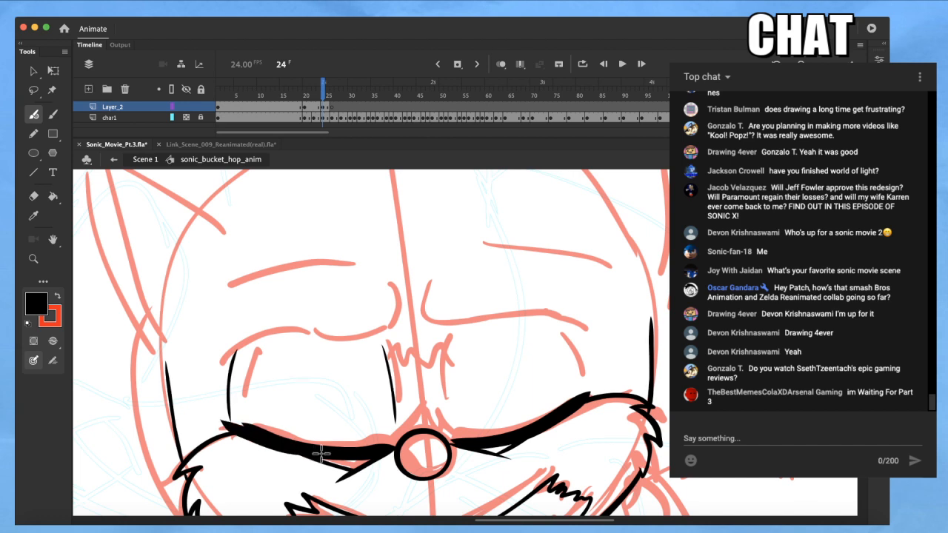
key(q)
mouse_move(255, 401)
mouse_down()
mouse_move(265, 424)
mouse_move(322, 445)
mouse_up()
key(super+z)
key(b)
drag(598, 386, 535, 428)
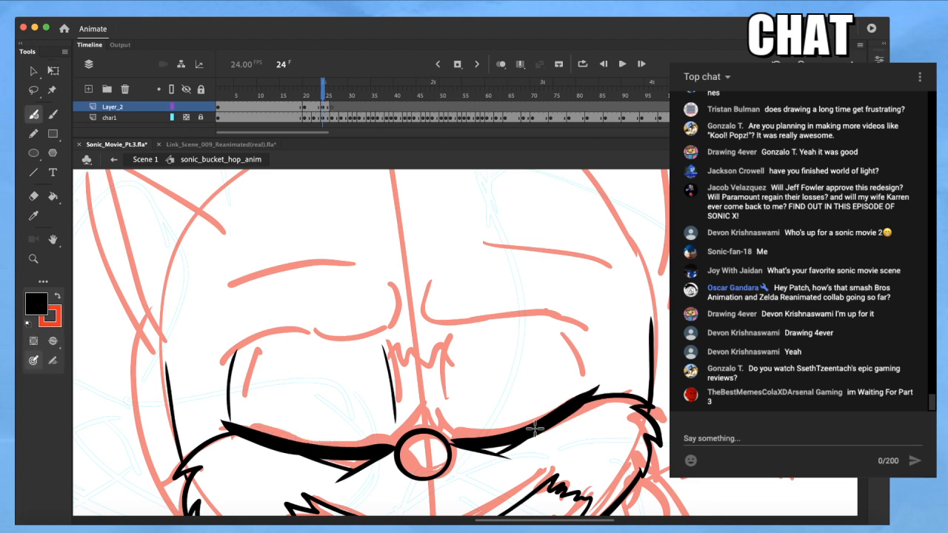
drag(592, 390, 537, 429)
Ink the outer and inner side lines of the right eye
drag(568, 332, 594, 375)
drag(448, 342, 440, 435)
key(super+z)
drag(443, 338, 440, 421)
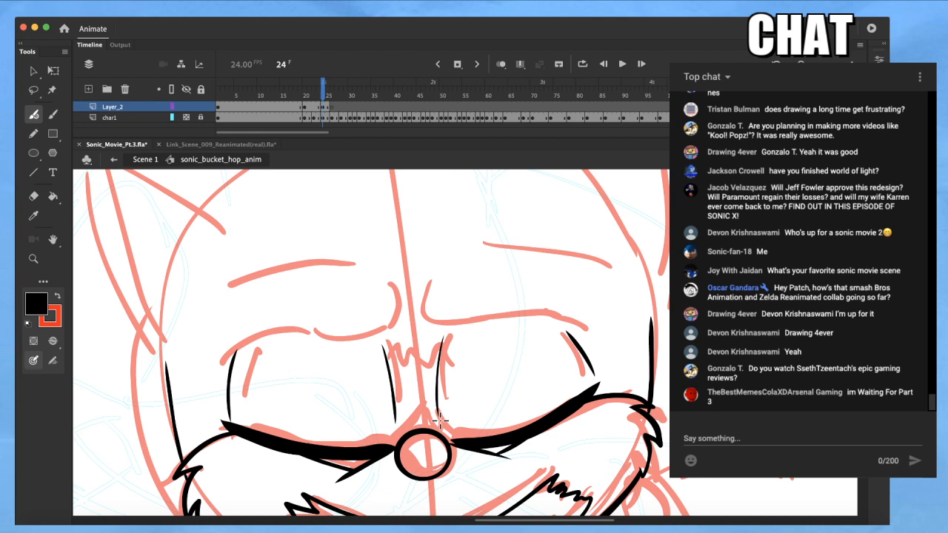
Play and scrub the zelda_clean animation in Link_Scene_009_Reanimated(real).fla, and return to the Sonic_Movie_Pt.3.fla document
click(237, 145)
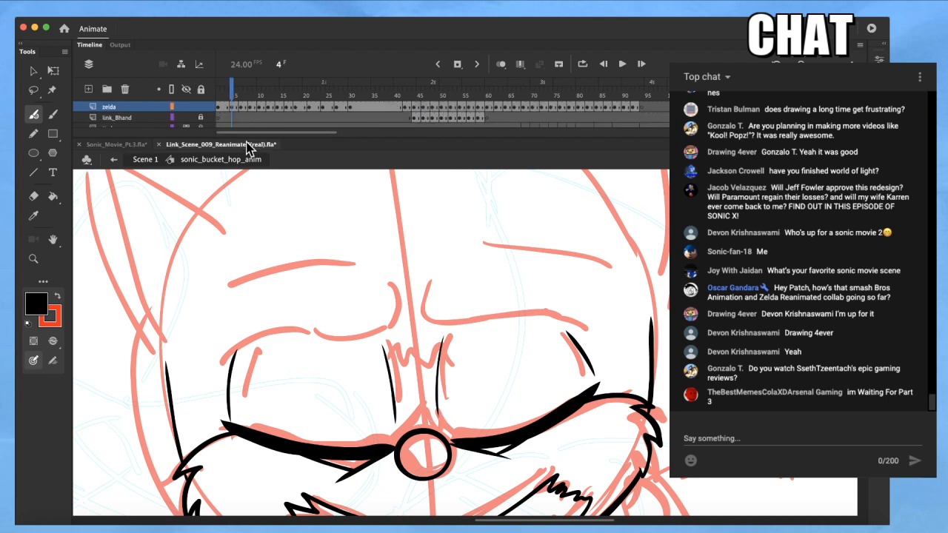
drag(411, 306, 406, 282)
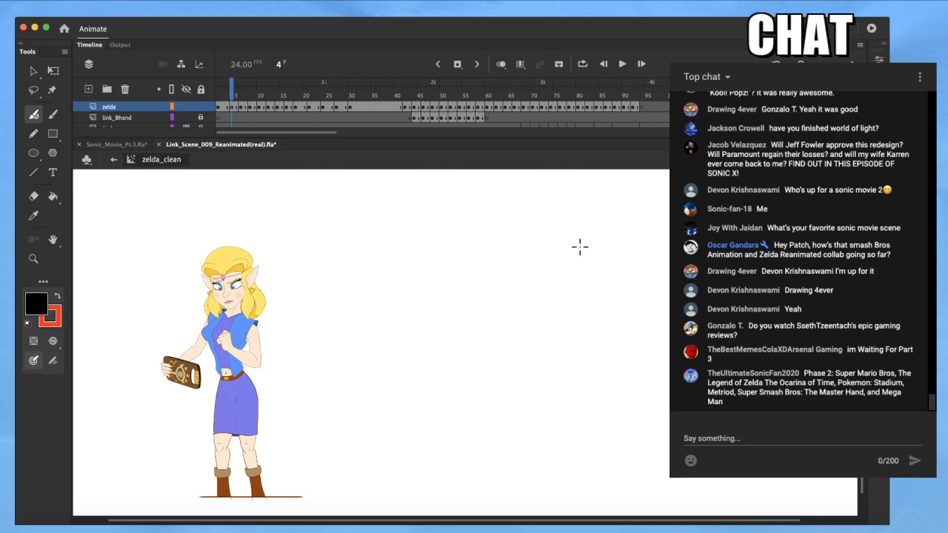
key(Return)
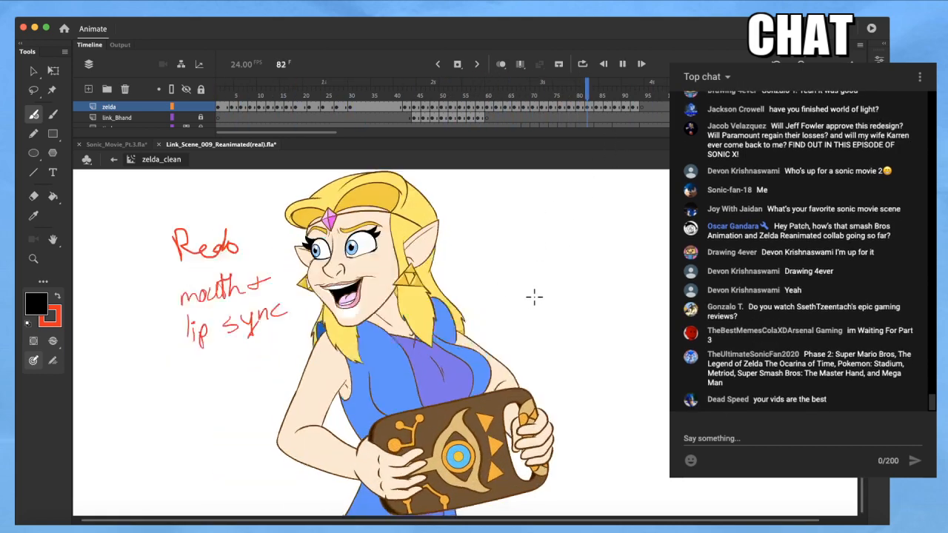
key(Return)
click(630, 89)
drag(631, 89, 434, 137)
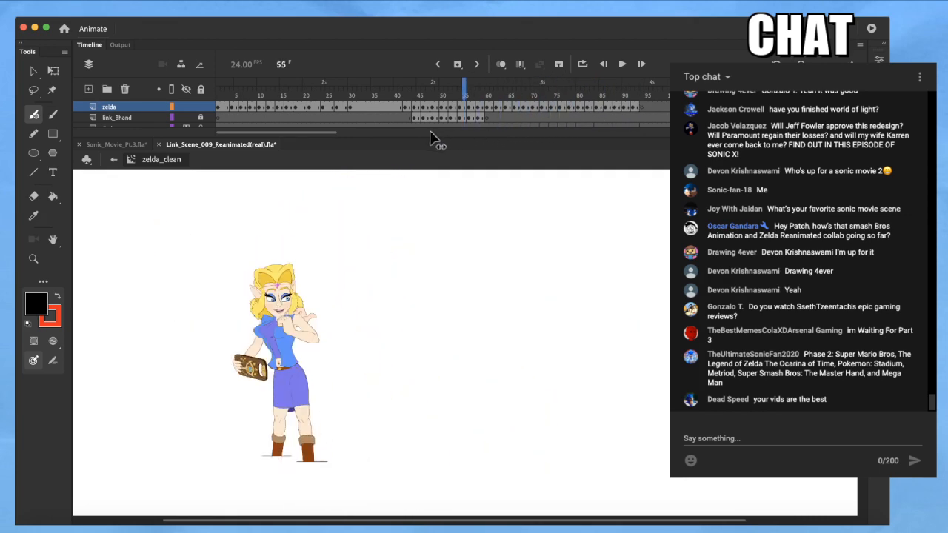
click(117, 145)
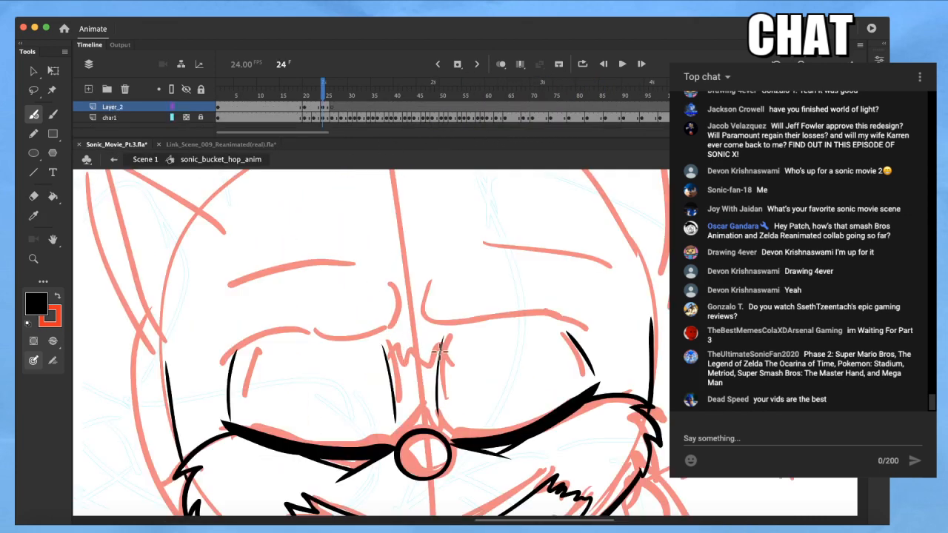
drag(413, 306, 625, 356)
key(super+z)
mouse_move(413, 305)
mouse_down()
mouse_move(420, 339)
mouse_move(623, 362)
mouse_up()
key(super+z)
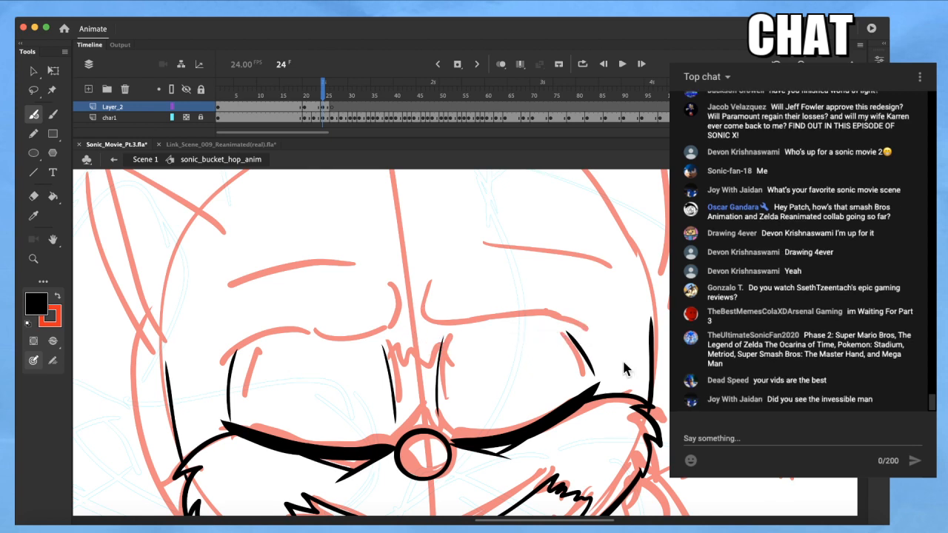
Ink both lower brow lines above the eyes and the curved upper brow outlines with jagged outer ends
mouse_move(417, 317)
mouse_down()
mouse_move(431, 336)
mouse_move(629, 345)
mouse_up()
mouse_move(488, 243)
mouse_down()
mouse_move(618, 256)
mouse_move(651, 276)
mouse_up()
key(super+z)
mouse_move(638, 335)
mouse_down()
mouse_move(634, 283)
mouse_move(643, 284)
mouse_move(587, 247)
mouse_move(600, 246)
mouse_move(557, 234)
mouse_move(478, 237)
mouse_up()
mouse_move(400, 332)
mouse_down()
mouse_move(308, 329)
mouse_move(190, 347)
mouse_up()
mouse_move(364, 261)
mouse_down()
mouse_move(302, 245)
mouse_move(232, 249)
mouse_move(248, 254)
mouse_move(191, 278)
mouse_move(177, 295)
mouse_move(181, 354)
mouse_up()
Recolour the remaining red lower edge of the pointed shape beside the mouth black
scroll(383, 254, down, 5)
scroll(383, 254, right, 4)
drag(357, 311, 341, 283)
scroll(437, 395, down, 2)
key(q)
click(482, 416)
key(v)
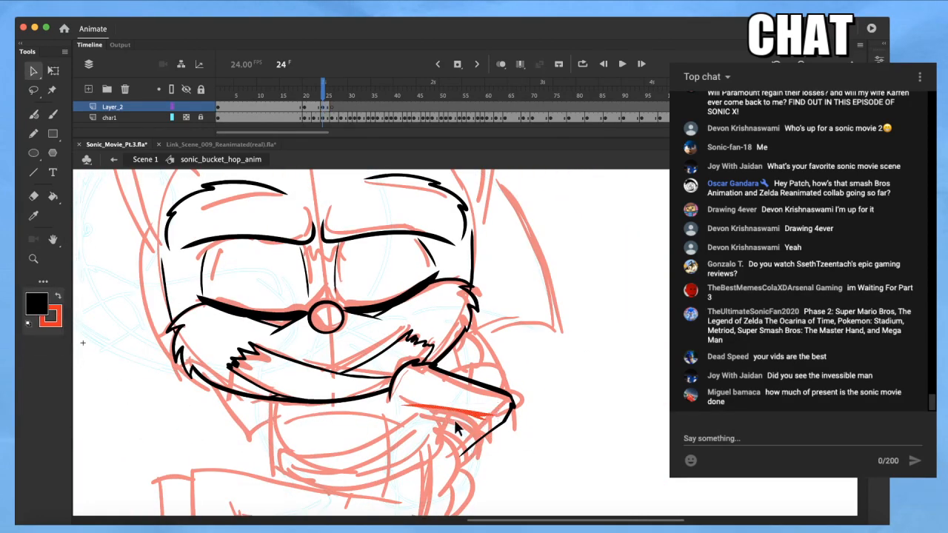
scroll(474, 419, up, 3)
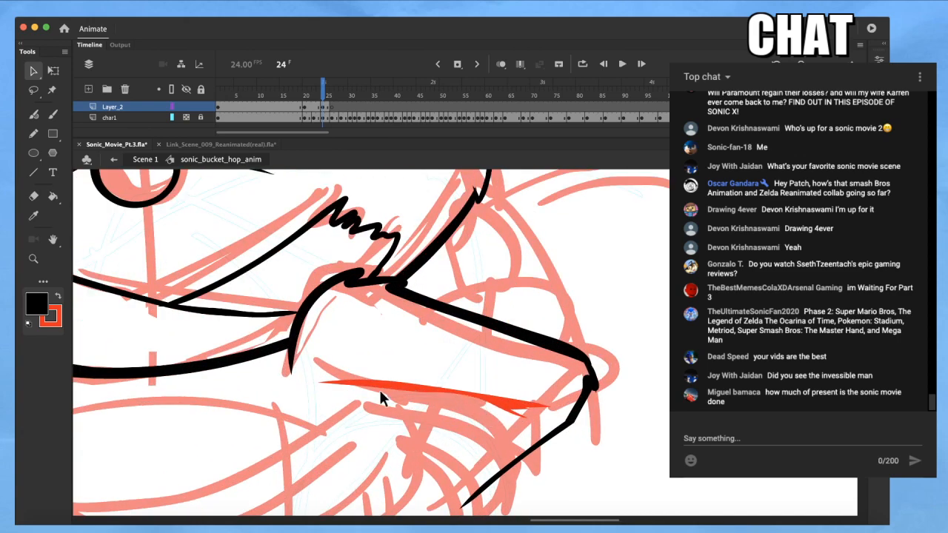
drag(423, 393, 420, 388)
click(412, 388)
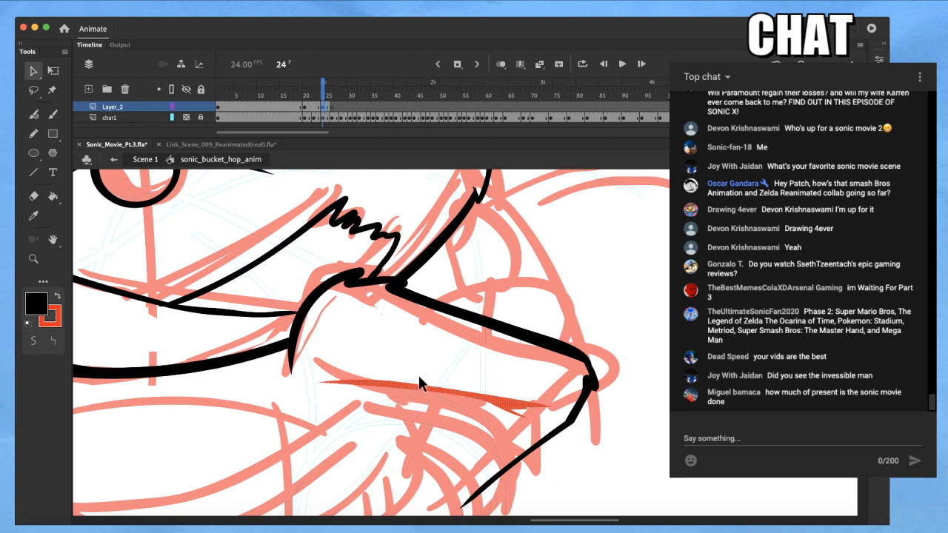
key(x)
key(x)
key(q)
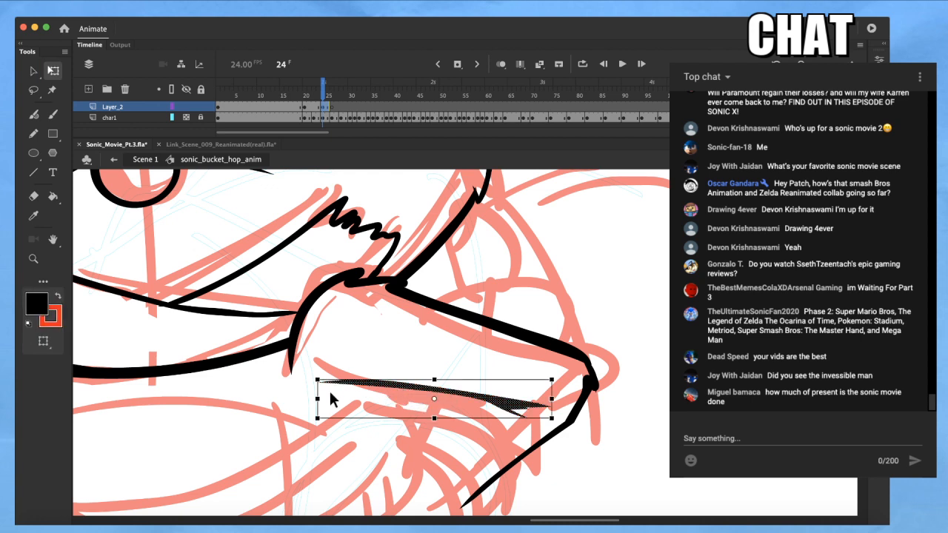
click(348, 392)
Ink a short curved stroke branching down from the inner end of the pointed shape's lower edge
key(b)
drag(361, 382, 317, 424)
drag(377, 363, 413, 310)
Ink the left side of the torso below the chin with a pointed fur tuft
scroll(310, 335, down, 3)
drag(358, 349, 456, 335)
mouse_move(408, 353)
mouse_down()
mouse_move(437, 345)
mouse_move(450, 356)
mouse_move(508, 357)
mouse_move(541, 353)
mouse_move(537, 345)
mouse_up()
scroll(423, 359, up, 2)
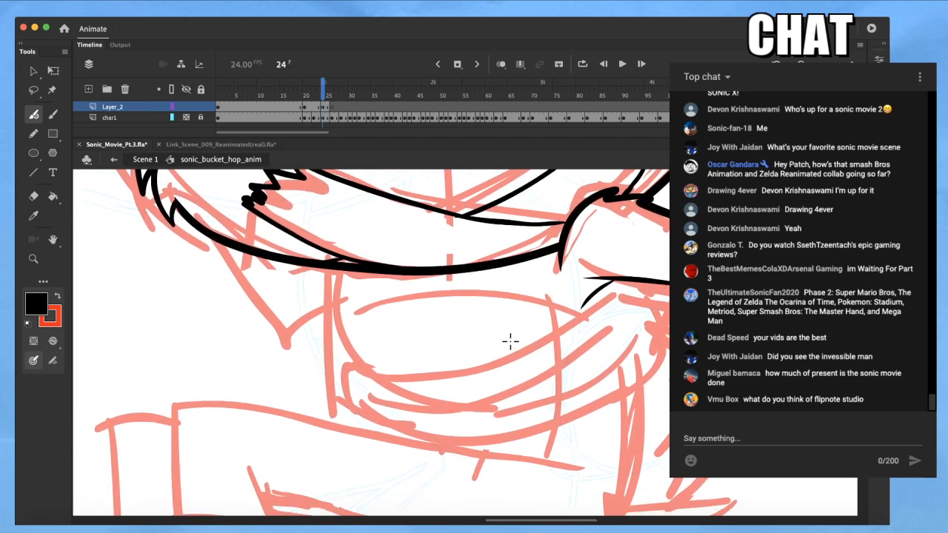
mouse_move(348, 268)
mouse_down()
mouse_move(328, 331)
mouse_move(337, 314)
mouse_move(345, 361)
mouse_up()
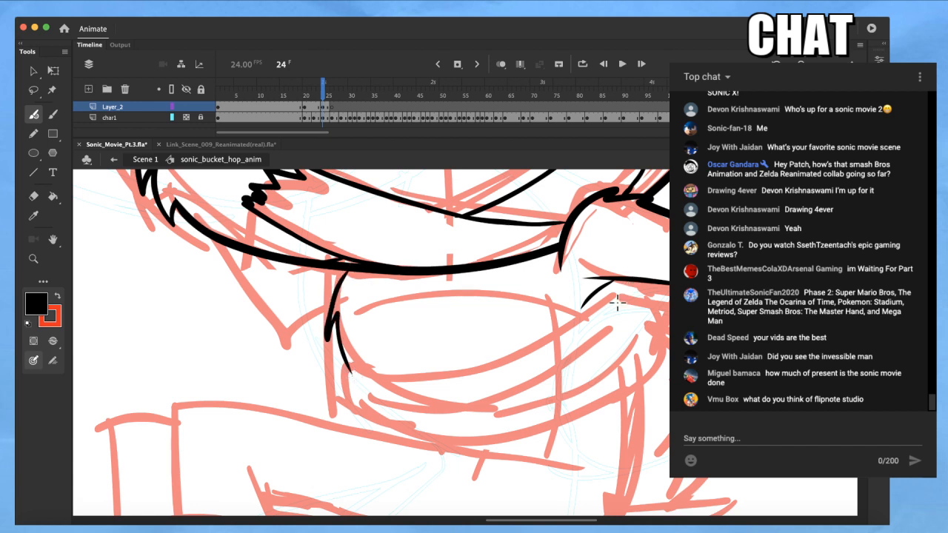
Ink the long curve across the torso along the upper rope edge as one continuous stroke
mouse_move(629, 290)
mouse_down()
mouse_move(461, 376)
mouse_move(386, 387)
mouse_up()
drag(340, 367, 453, 381)
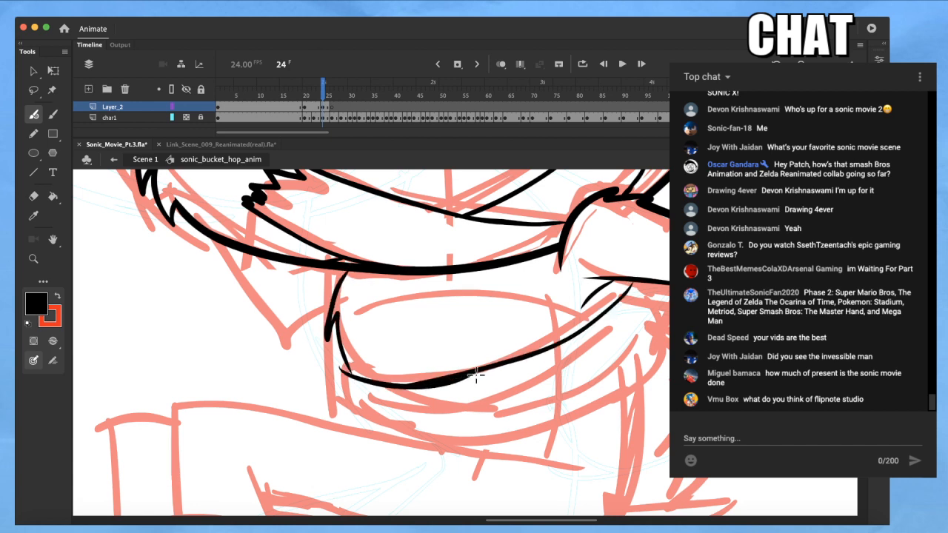
key(super+z)
key(super+z)
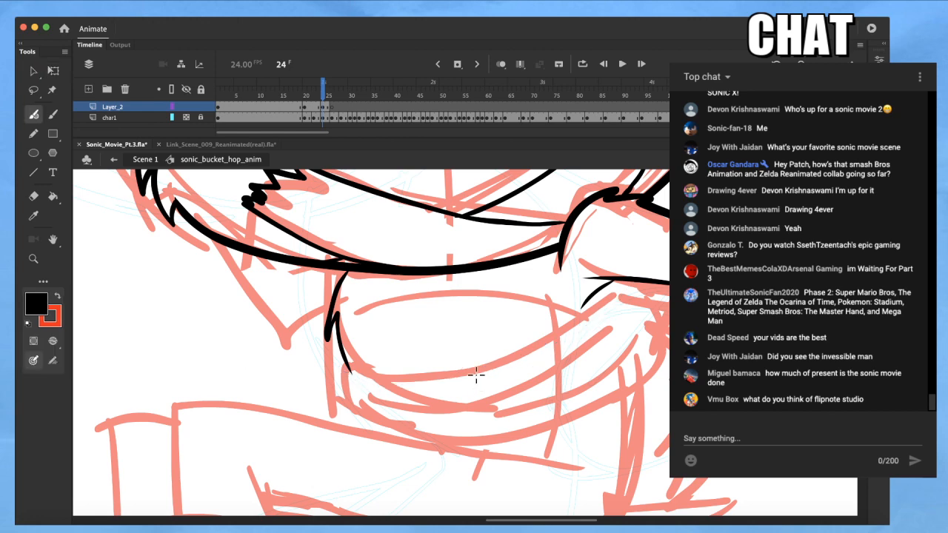
mouse_move(342, 368)
mouse_down()
mouse_move(439, 387)
mouse_move(533, 359)
mouse_move(650, 289)
mouse_up()
scroll(348, 251, down, 5)
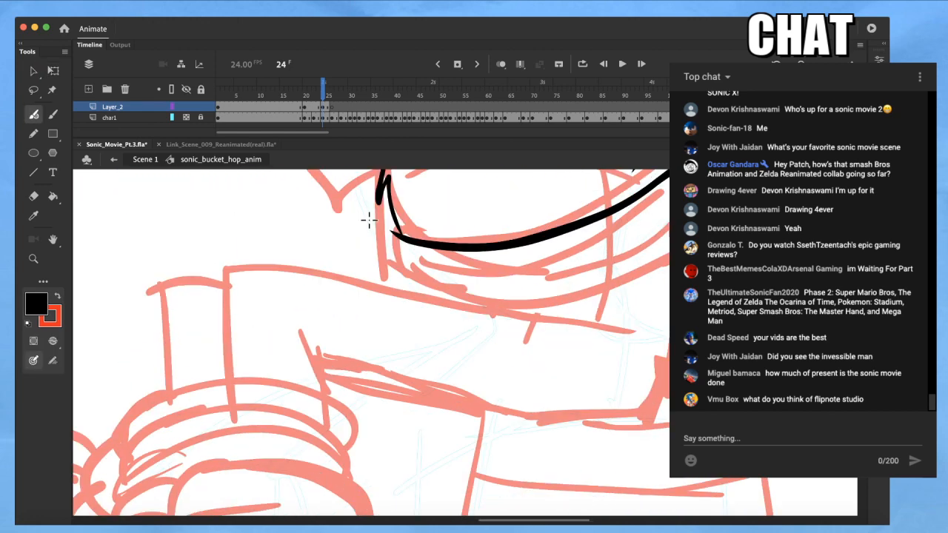
mouse_move(474, 303)
mouse_down()
mouse_move(256, 268)
mouse_move(218, 351)
mouse_move(215, 451)
mouse_move(230, 291)
mouse_move(332, 282)
mouse_move(633, 364)
mouse_up()
key(ctrl+z)
key(ctrl+z)
drag(557, 293, 423, 298)
drag(496, 316, 337, 312)
drag(399, 333, 243, 339)
key(ctrl+z)
key(ctrl+z)
key(ctrl+z)
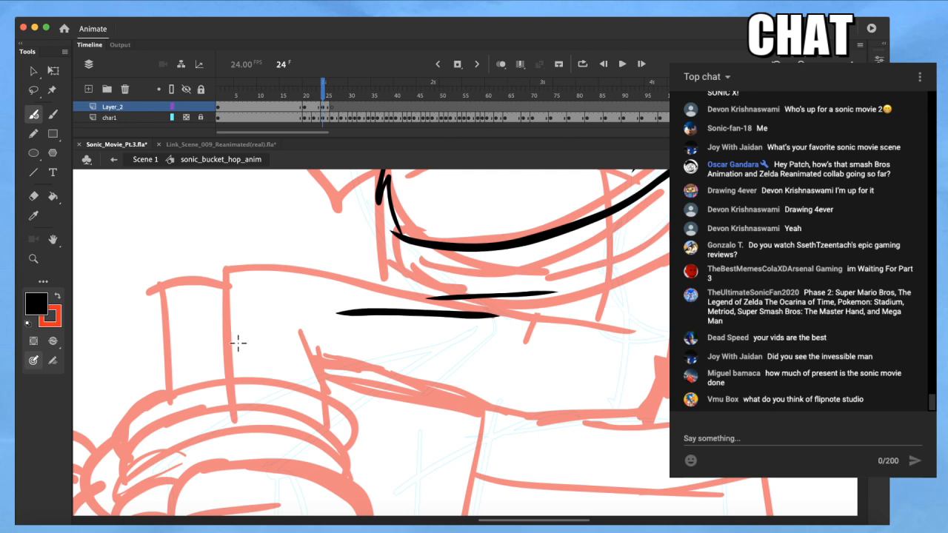
mouse_move(631, 325)
mouse_down()
mouse_move(404, 295)
mouse_move(274, 263)
mouse_move(224, 274)
mouse_up()
key(ctrl+z)
Bend the short curved stroke under the pointed shape into a tighter curve
drag(564, 304, 435, 399)
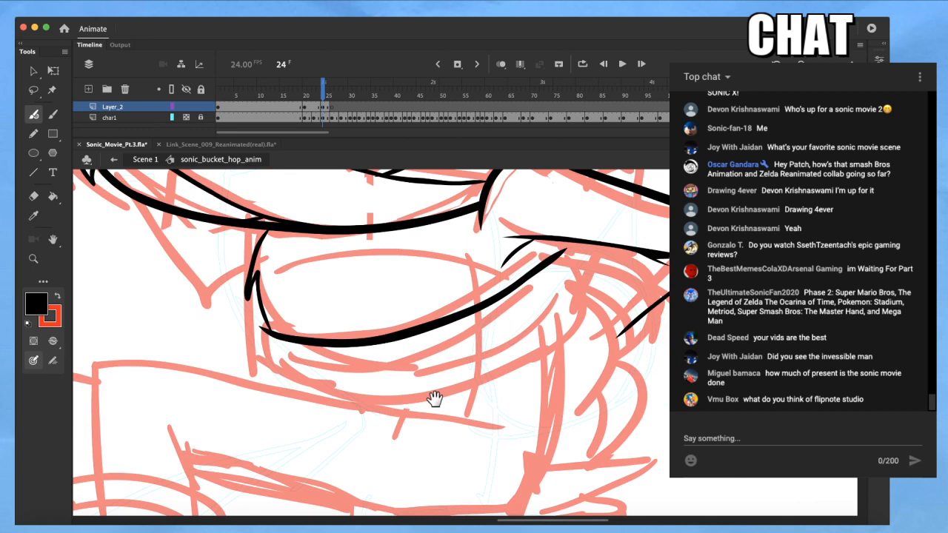
key(q)
mouse_move(512, 245)
mouse_down()
mouse_move(499, 270)
mouse_move(524, 276)
mouse_up()
click(583, 300)
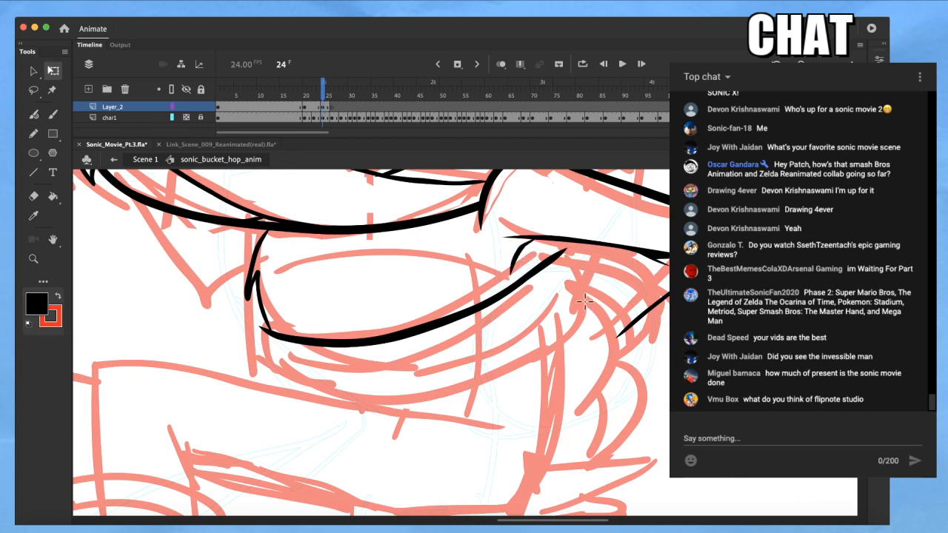
Ink the arched upper outline of the belly patch from its right end to the torso's left side
key(b)
mouse_move(664, 277)
mouse_down()
mouse_move(588, 459)
mouse_move(666, 264)
mouse_move(662, 275)
mouse_up()
mouse_move(488, 297)
mouse_down()
mouse_move(466, 266)
mouse_move(407, 252)
mouse_move(311, 256)
mouse_move(266, 275)
mouse_move(256, 296)
mouse_up()
Draw a red zigzag fur stroke across the black lower curve of the belly patch
mouse_move(346, 284)
mouse_down()
mouse_move(327, 335)
mouse_move(338, 380)
mouse_up()
key(super+z)
key(x)
mouse_move(339, 284)
mouse_down()
mouse_move(323, 345)
mouse_move(334, 379)
mouse_up()
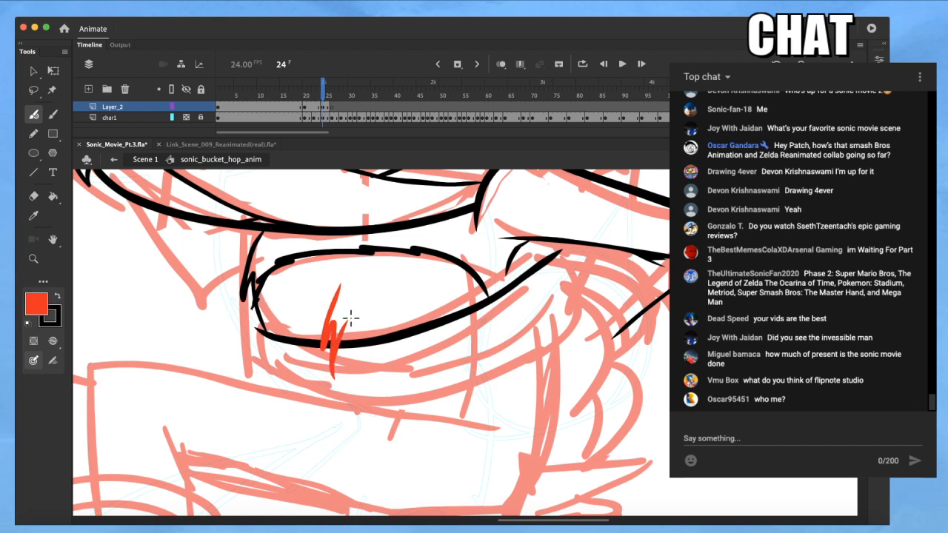
Check the coloured torso and ropes on frame 19, and move to frame 25
key(q)
click(301, 89)
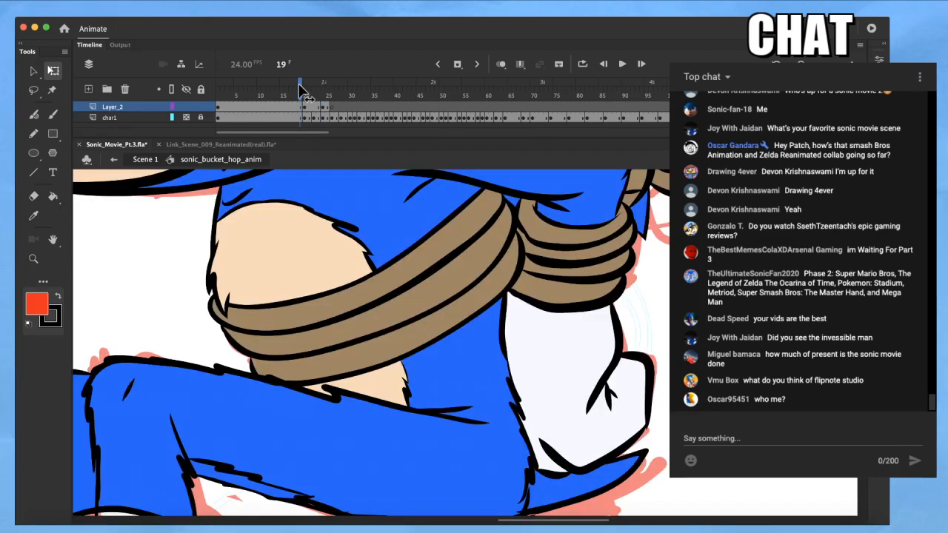
click(326, 94)
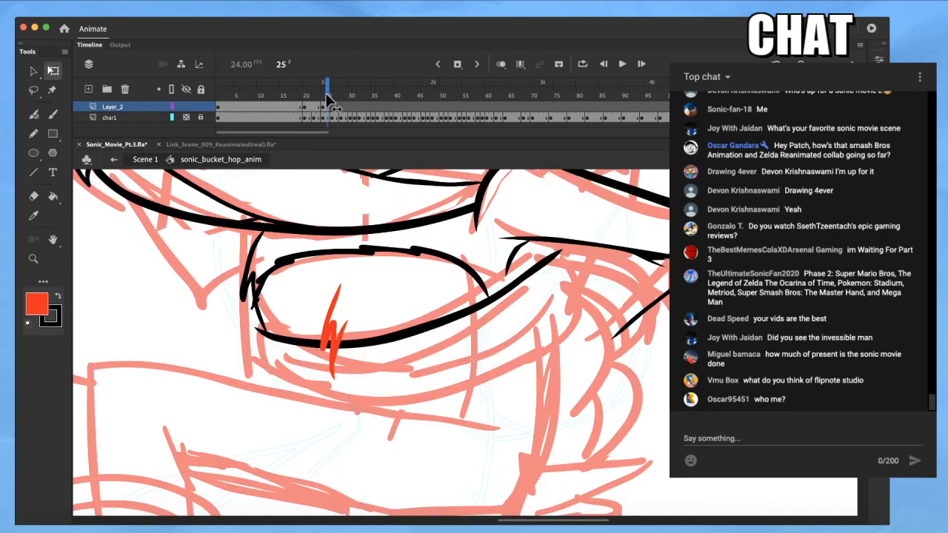
Recolour the red zigzag fur stroke across the belly patch's lower curve to black
key(z)
click(335, 335)
key(q)
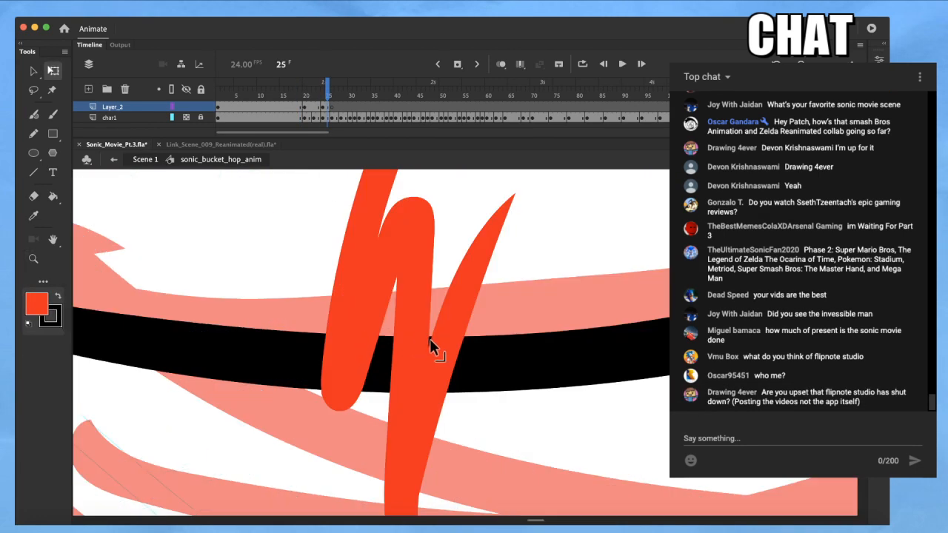
click(429, 339)
click(428, 337)
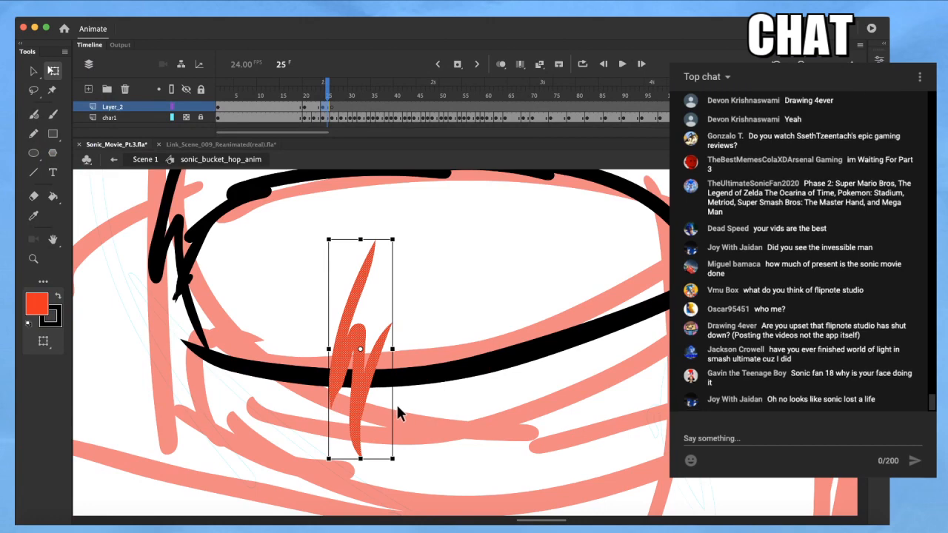
key(x)
key(x)
key(x)
click(419, 407)
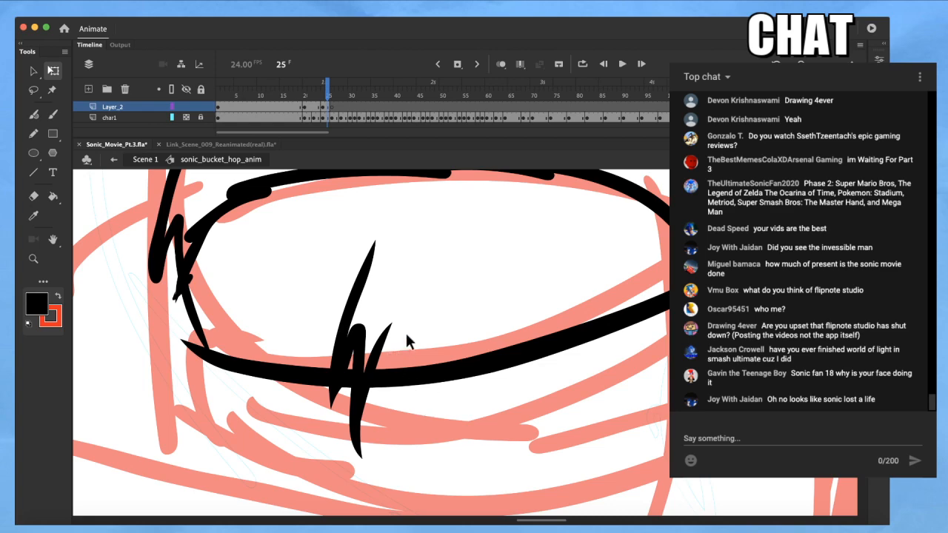
Shorten the lower spike of the zigzag fur stroke so it ends just below the belly patch's curve
scroll(408, 344, down, 2)
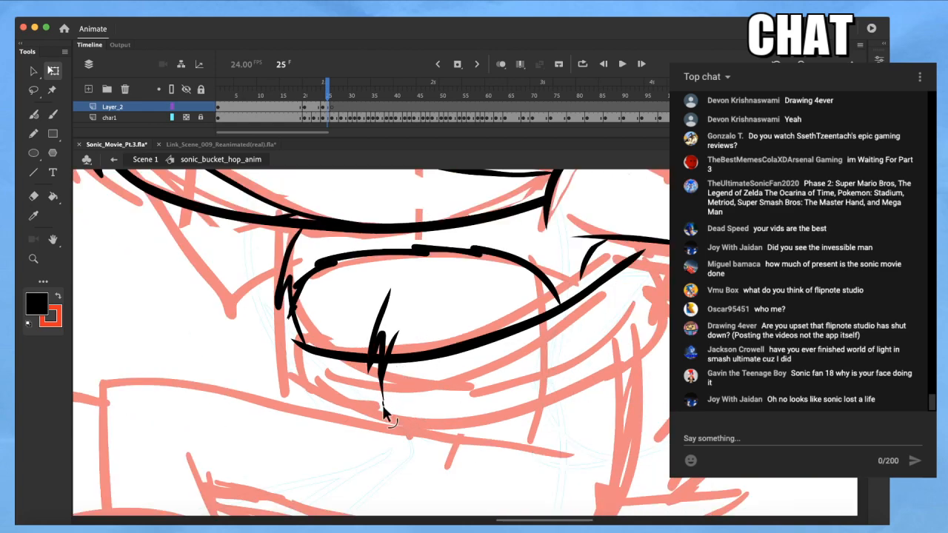
mouse_move(368, 395)
mouse_down()
mouse_move(380, 383)
mouse_move(378, 391)
mouse_move(374, 369)
mouse_up()
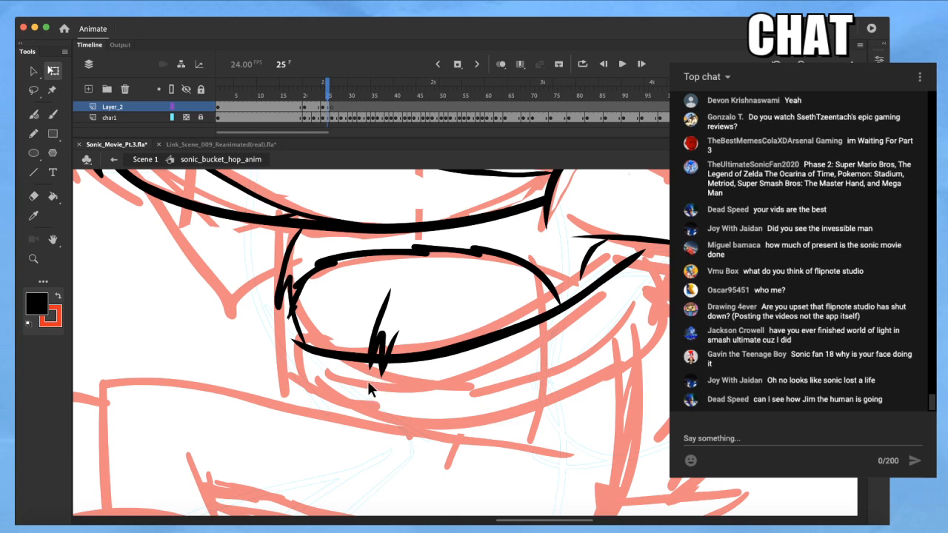
scroll(405, 369, down, 2)
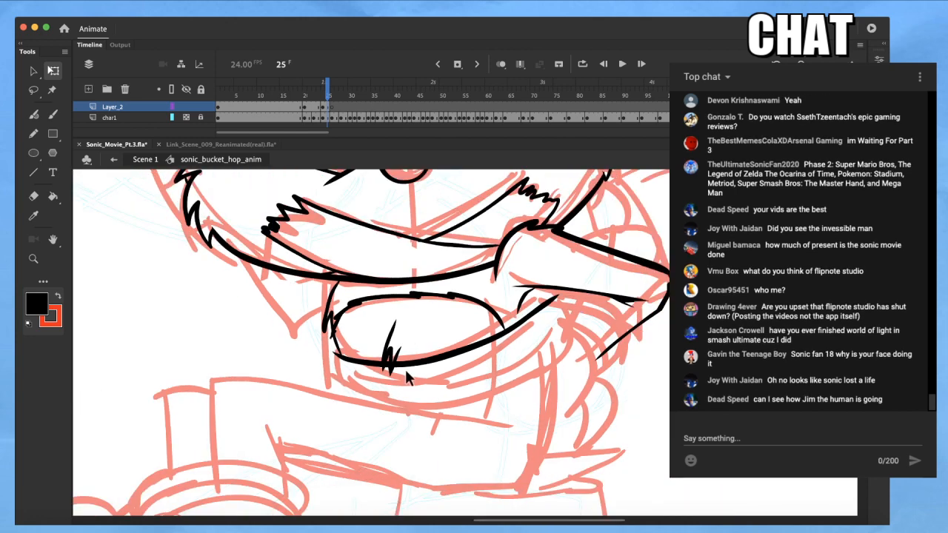
Ink a second rope line below the belly patch, curving from the right end of the upper rope line around to the torso's left side
key(space)
mouse_move(418, 351)
mouse_down()
mouse_move(381, 328)
mouse_move(362, 333)
mouse_up()
scroll(327, 361, up, 2)
key(space)
mouse_move(412, 370)
mouse_down()
mouse_move(377, 371)
mouse_move(375, 362)
mouse_up()
key(b)
key(space)
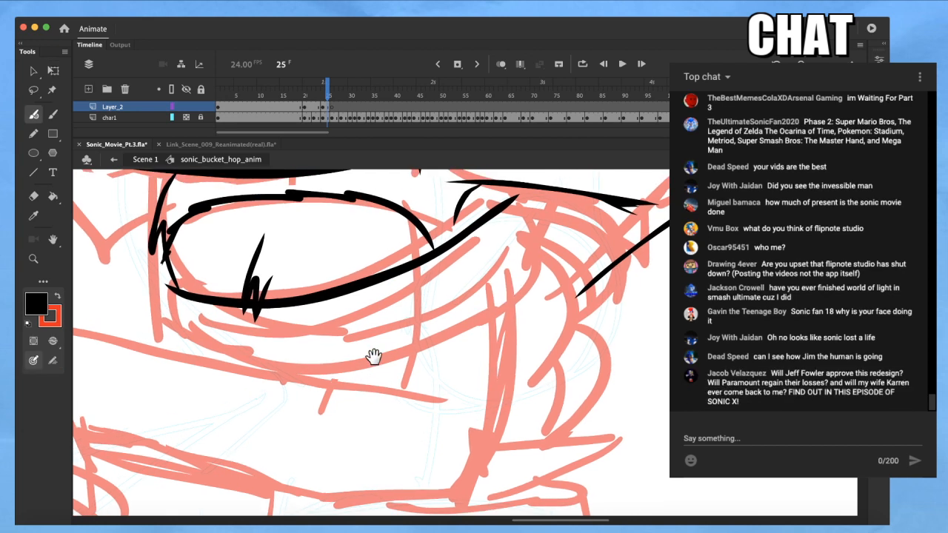
key(e)
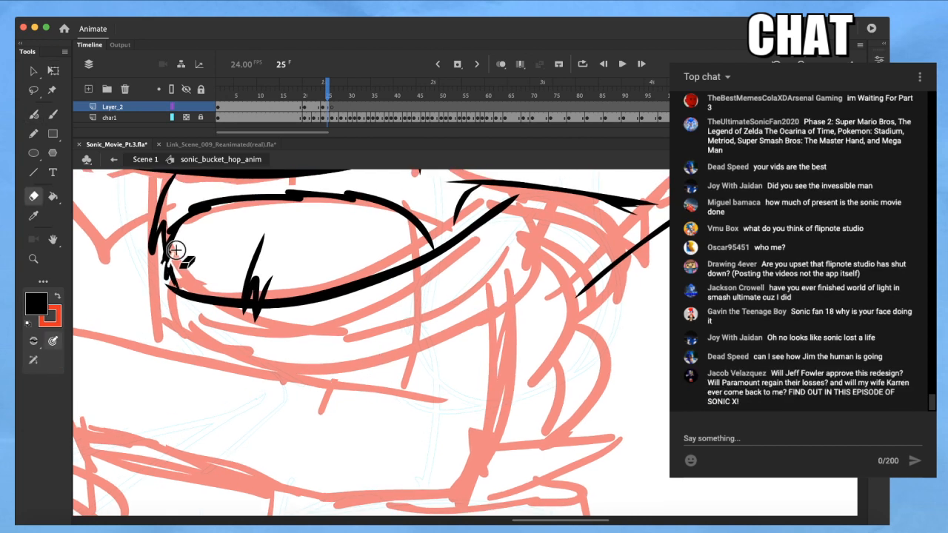
key(b)
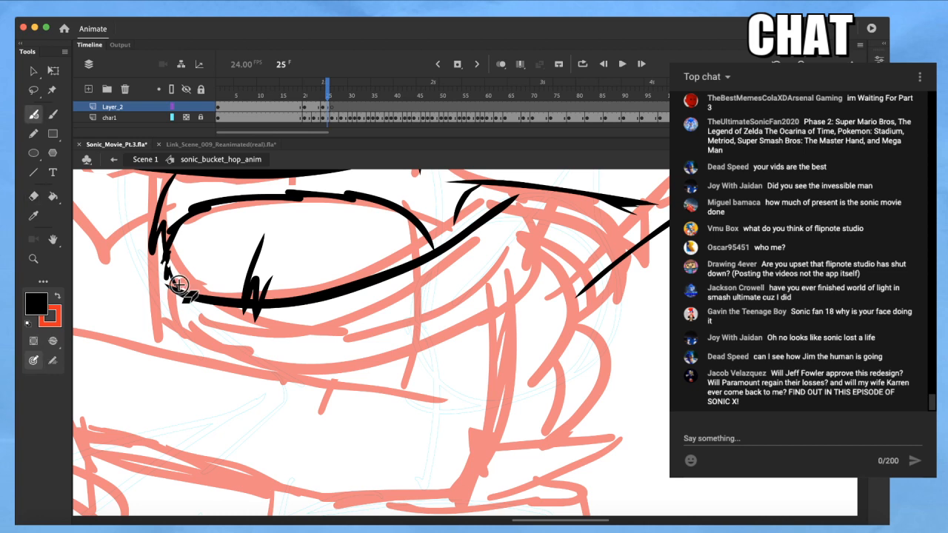
key(q)
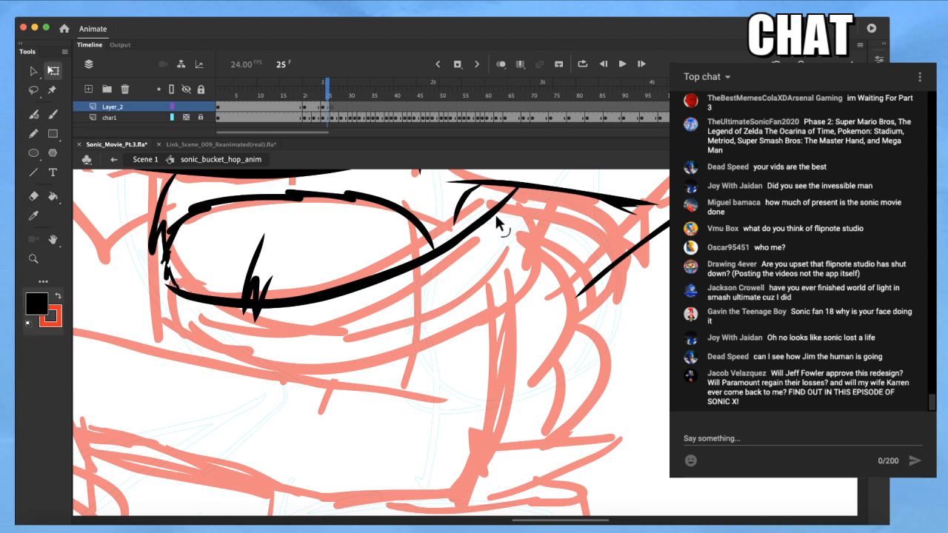
key(b)
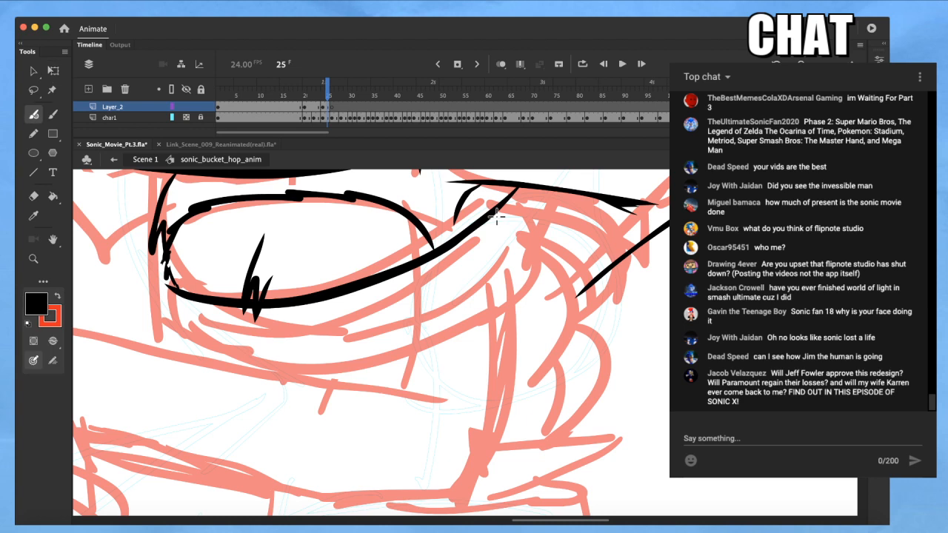
mouse_move(169, 267)
mouse_down()
mouse_move(154, 295)
mouse_move(172, 320)
mouse_move(281, 326)
mouse_move(337, 315)
mouse_up()
key(super+z)
mouse_move(526, 215)
mouse_down()
mouse_move(505, 251)
mouse_move(375, 314)
mouse_move(320, 326)
mouse_move(188, 330)
mouse_move(166, 314)
mouse_move(169, 276)
mouse_up()
Select the new rope line below the belly patch and refine its curve along the lower right part
scroll(178, 296, down, 5)
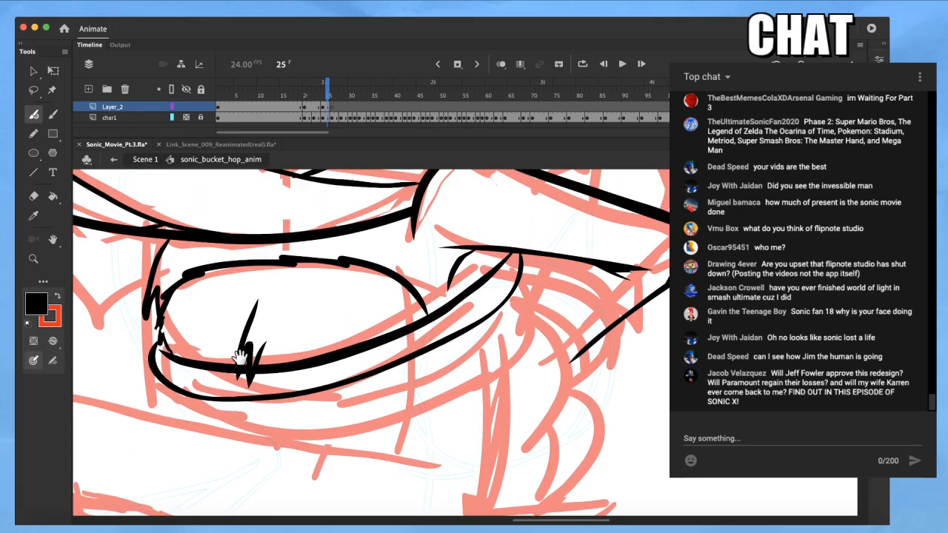
drag(494, 319, 485, 439)
drag(446, 326, 463, 404)
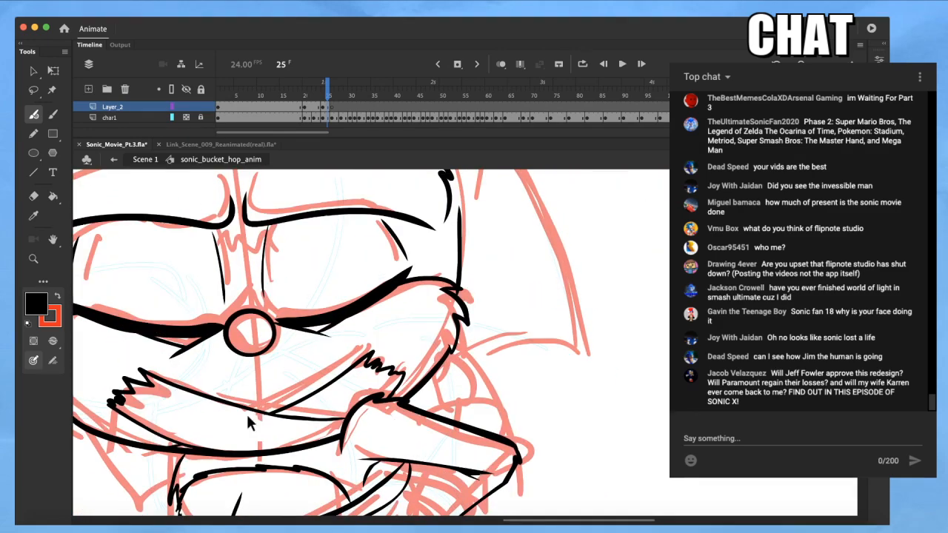
scroll(247, 412, up, 5)
drag(237, 434, 330, 274)
mouse_move(344, 396)
mouse_down()
mouse_move(324, 330)
mouse_move(338, 324)
mouse_move(330, 374)
mouse_up()
key(q)
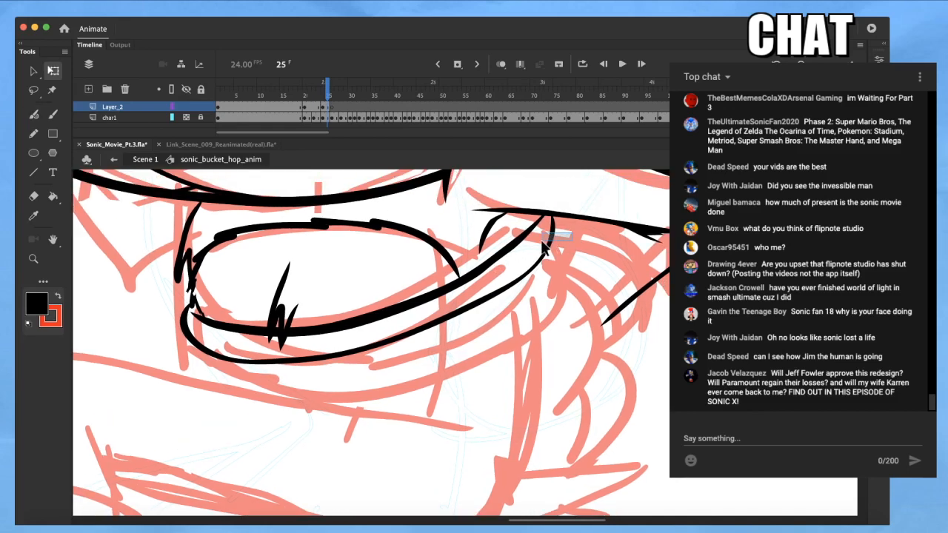
click(208, 347)
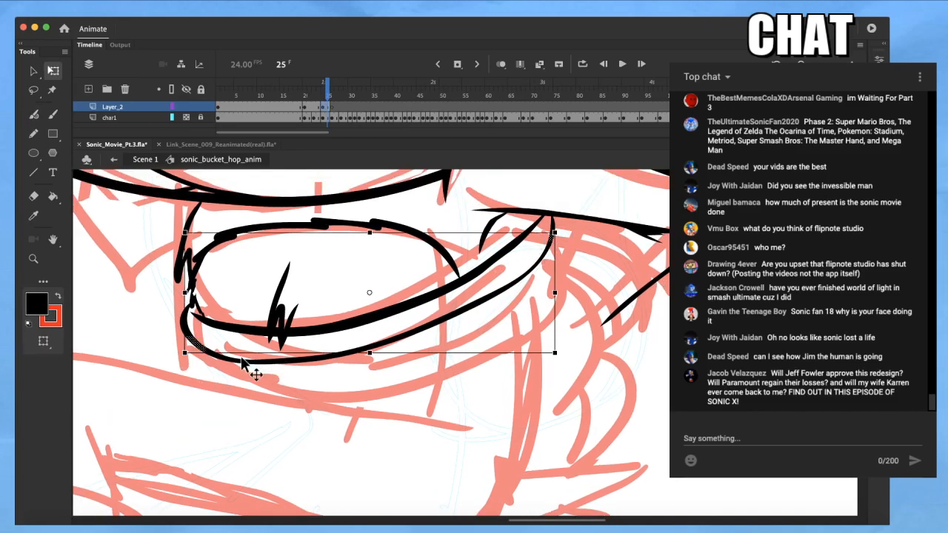
key(v)
click(35, 340)
click(35, 340)
click(326, 366)
drag(464, 313, 457, 314)
drag(382, 344, 387, 340)
key(b)
key(ctrl+a)
drag(423, 402, 417, 377)
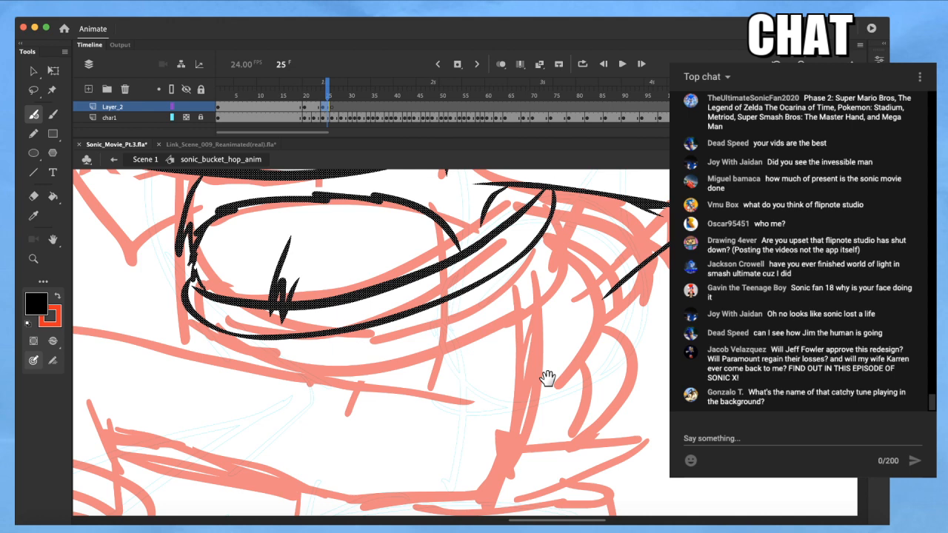
key(q)
click(445, 433)
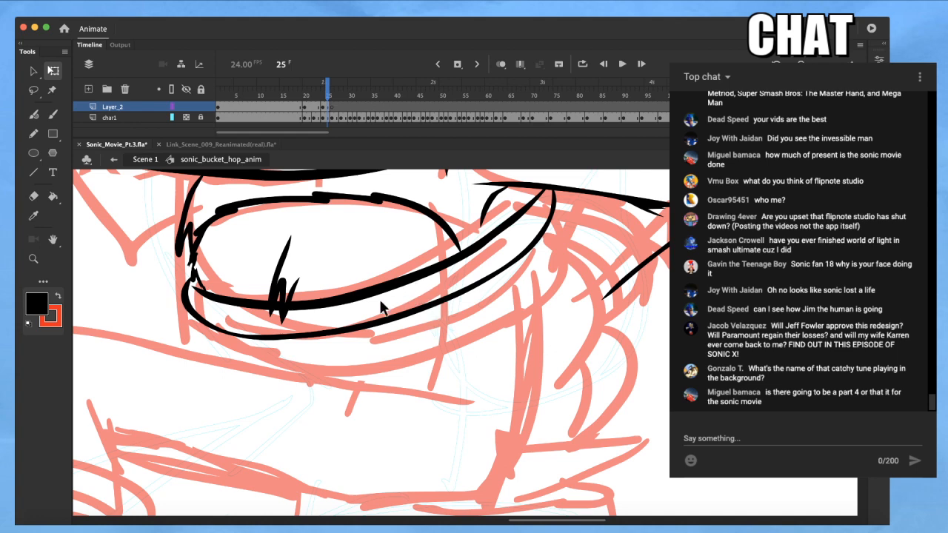
Ink the raised thigh's upper outline, the furry front edge of the knee and the tufted crease behind the knee
mouse_move(352, 422)
mouse_down()
mouse_move(378, 395)
mouse_move(637, 364)
mouse_move(684, 394)
mouse_up()
key(b)
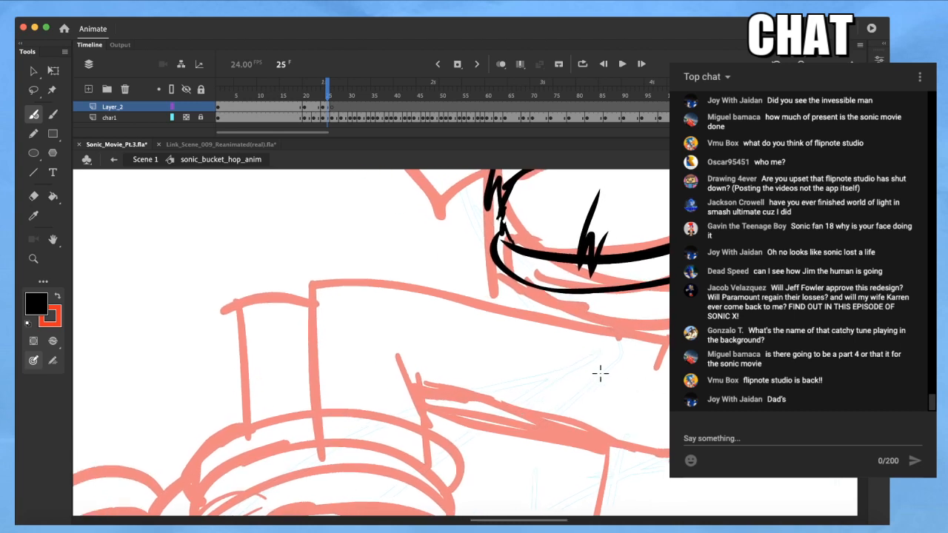
mouse_move(675, 342)
mouse_down()
mouse_move(504, 312)
mouse_move(634, 319)
mouse_move(352, 275)
mouse_move(315, 287)
mouse_move(306, 326)
mouse_up()
key(super+z)
drag(396, 337, 426, 436)
drag(305, 315, 311, 413)
Ink the far leg's knee outline behind the near knee and add a short fold mark on each leg
drag(355, 296, 353, 308)
mouse_move(307, 288)
mouse_down()
mouse_move(241, 296)
mouse_move(246, 428)
mouse_up()
drag(286, 311, 275, 336)
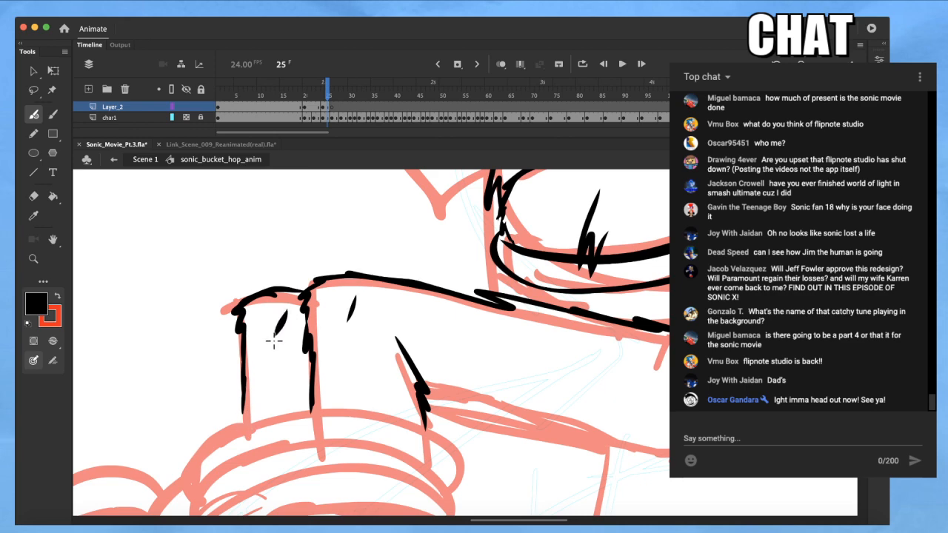
Ink the remaining lower rope lines, the short torso edge at their left and the fur tuft beside the thigh
scroll(274, 341, down, 3)
key(super+minus)
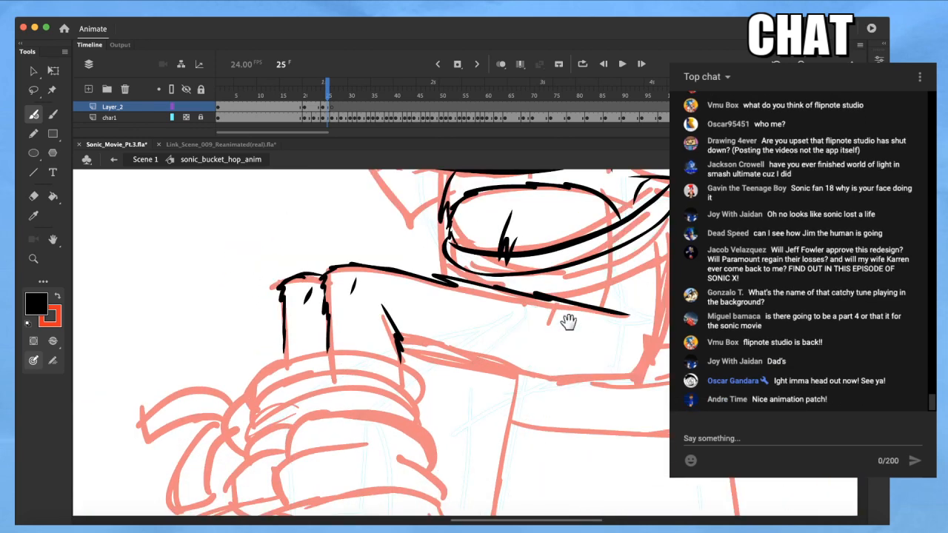
drag(562, 326, 426, 373)
drag(544, 371, 513, 405)
key(super+equal)
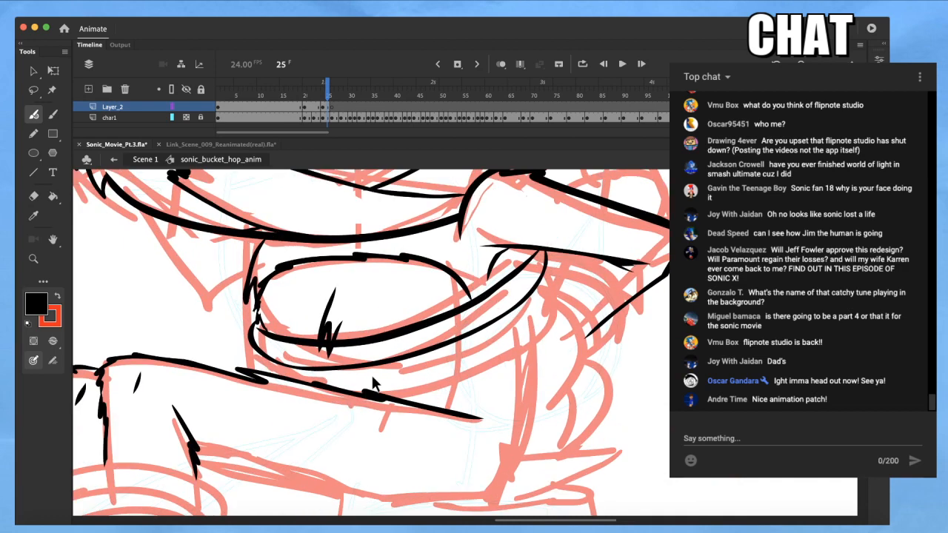
drag(262, 353, 270, 378)
mouse_move(543, 248)
mouse_down()
mouse_move(552, 297)
mouse_move(521, 331)
mouse_move(429, 379)
mouse_move(351, 401)
mouse_up()
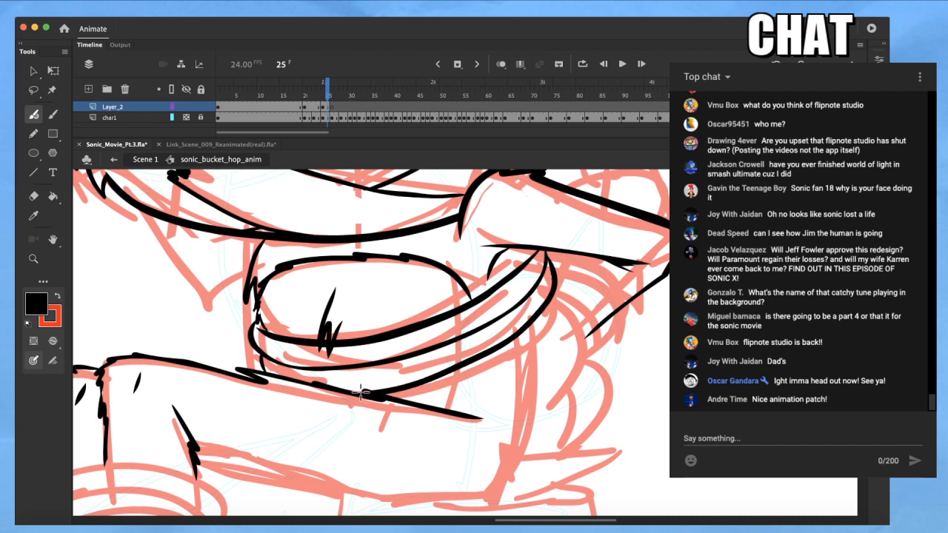
mouse_move(556, 279)
mouse_down()
mouse_move(551, 333)
mouse_move(532, 354)
mouse_move(414, 405)
mouse_up()
drag(467, 387, 460, 414)
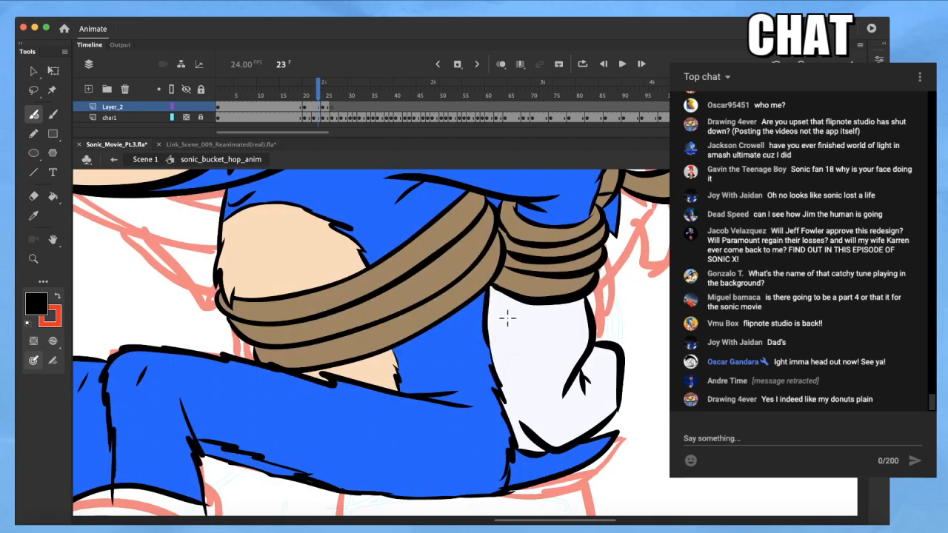
Turn on onion skinning over frame 24 to overlay the neighbouring coloured pose
key(.)
click(501, 66)
drag(526, 410, 563, 382)
Delete the knee and far-leg outlines, their fold marks and the thigh line's portion left of the ropes
key(q)
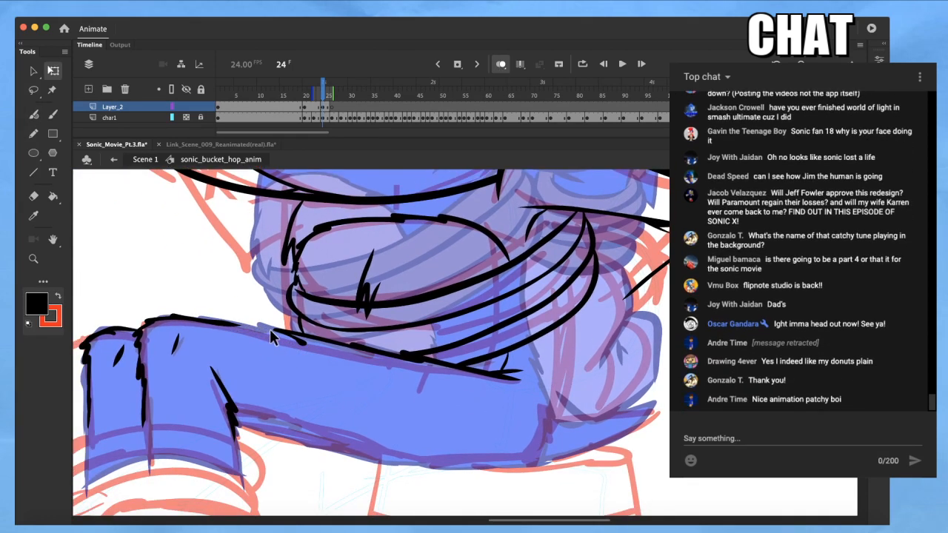
drag(295, 334, 308, 356)
drag(265, 327, 264, 339)
key(Delete)
key(b)
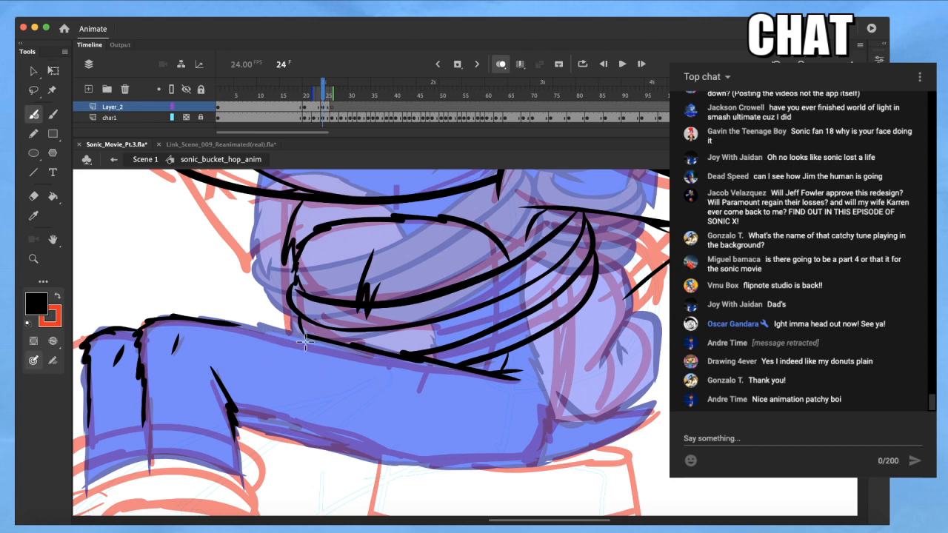
key(q)
click(154, 320)
key(Delete)
drag(194, 313, 99, 372)
key(Delete)
key(b)
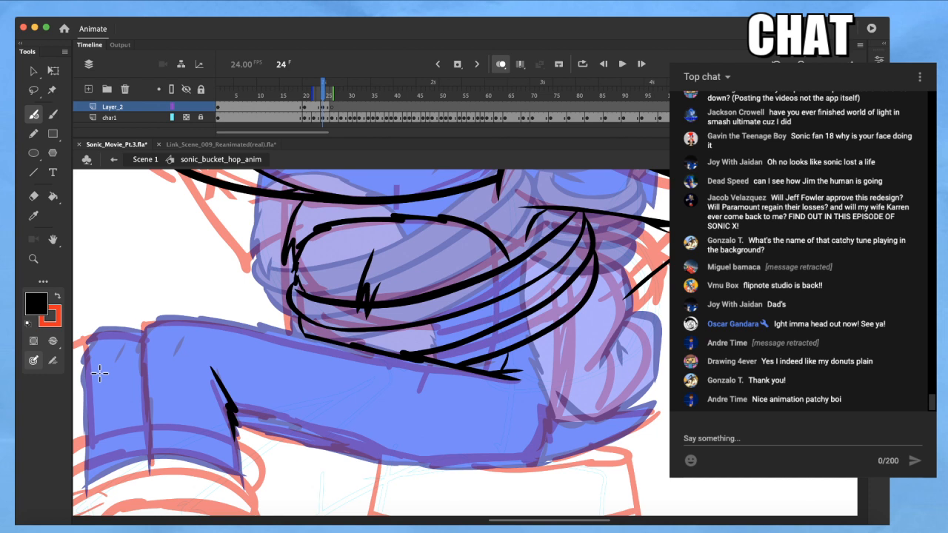
Redraw the thigh's upper outline from the ropes over the knee and down its front edge, following the onion skin, and refine its curve
mouse_move(516, 381)
mouse_down()
mouse_move(528, 383)
mouse_move(524, 374)
mouse_up()
mouse_move(311, 341)
mouse_down()
mouse_move(183, 316)
mouse_move(153, 326)
mouse_move(144, 349)
mouse_move(152, 470)
mouse_up()
key(q)
click(182, 320)
drag(203, 311, 205, 312)
click(199, 355)
Adjust the tufted crease behind the knee and ink the curved hem across the bottom of the lower leg
key(b)
key(q)
click(232, 400)
drag(212, 364, 218, 368)
key(b)
mouse_move(235, 439)
mouse_down()
mouse_move(240, 489)
mouse_move(74, 506)
mouse_up()
Ink the far leg's outline from the near knee down to the hem and add short fold marks on both knees
mouse_move(211, 465)
mouse_down()
mouse_move(217, 440)
mouse_move(269, 461)
mouse_move(274, 368)
mouse_move(286, 417)
mouse_up()
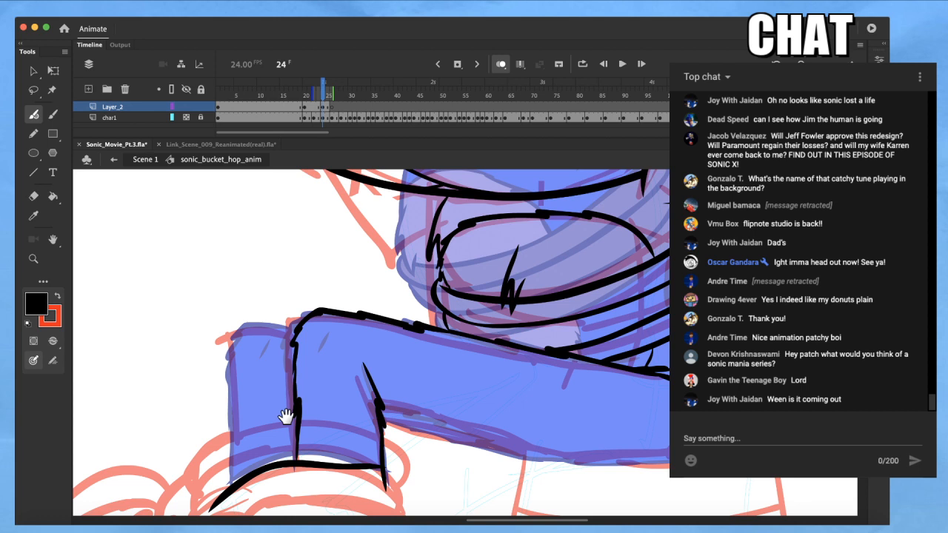
mouse_move(302, 320)
mouse_down()
mouse_move(245, 328)
mouse_move(235, 354)
mouse_move(242, 351)
mouse_move(239, 437)
mouse_up()
key(q)
mouse_move(260, 345)
mouse_down()
mouse_move(257, 440)
mouse_move(238, 448)
mouse_move(234, 439)
mouse_move(232, 481)
mouse_up()
key(b)
drag(274, 340, 266, 356)
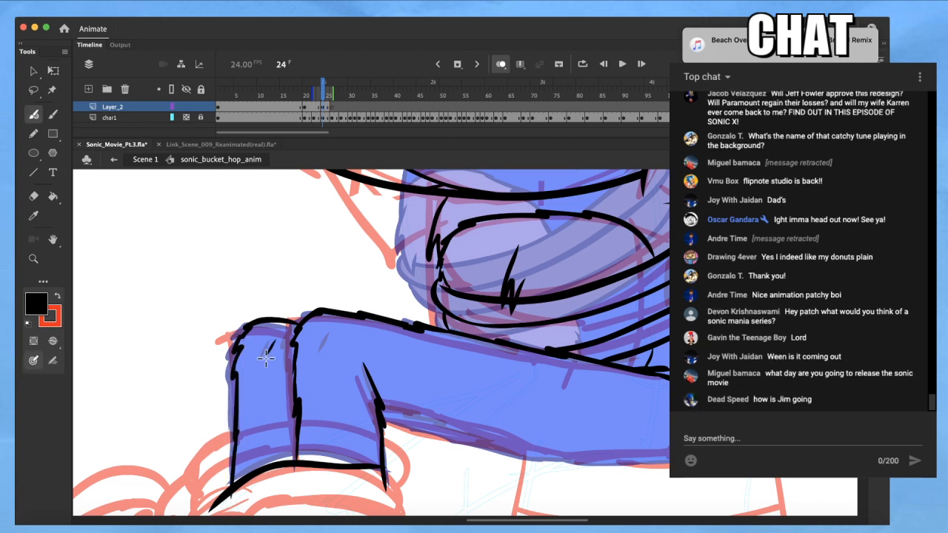
drag(332, 339, 324, 355)
Try to ink the torso's back edge below the lowest rope line
key(space)
drag(323, 355, 240, 381)
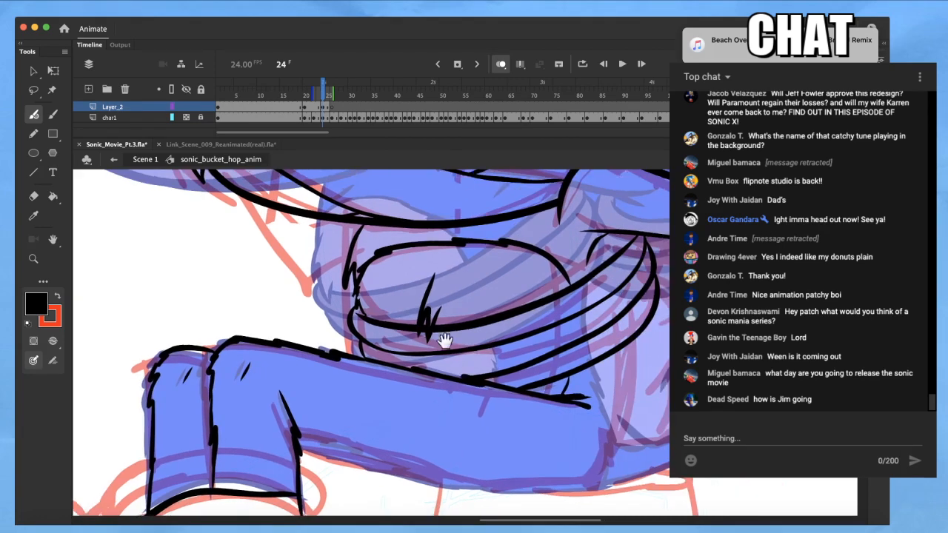
drag(477, 345, 379, 328)
drag(527, 322, 501, 447)
key(super+z)
drag(530, 321, 521, 372)
key(super+z)
Lasso the right ends of the rope lines and squeeze them narrower towards the torso
key(space)
drag(528, 339, 501, 401)
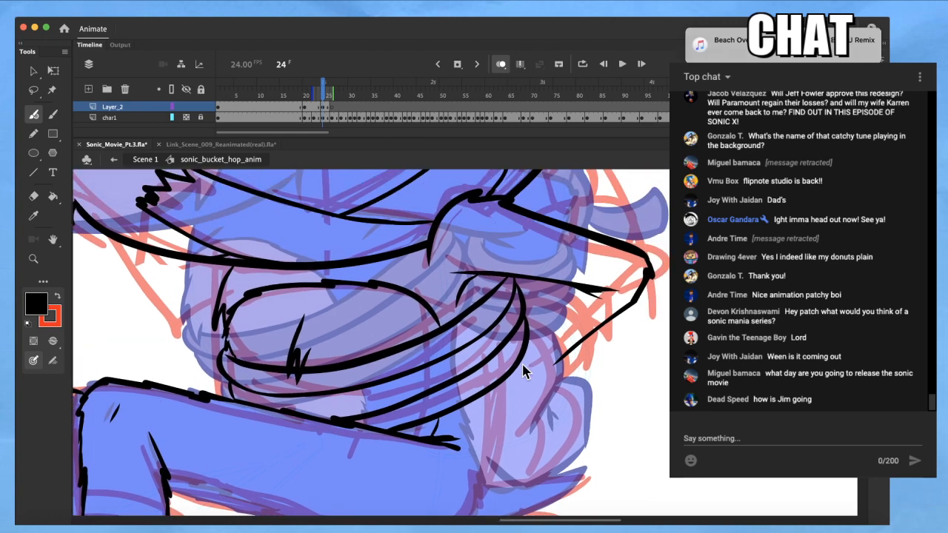
key(l)
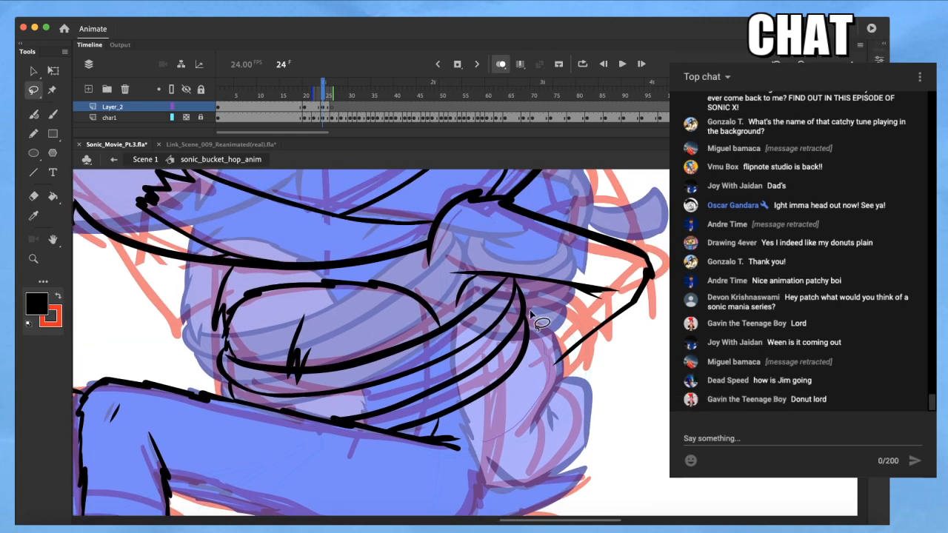
mouse_move(454, 316)
mouse_down()
mouse_move(489, 440)
mouse_move(454, 315)
mouse_up()
key(q)
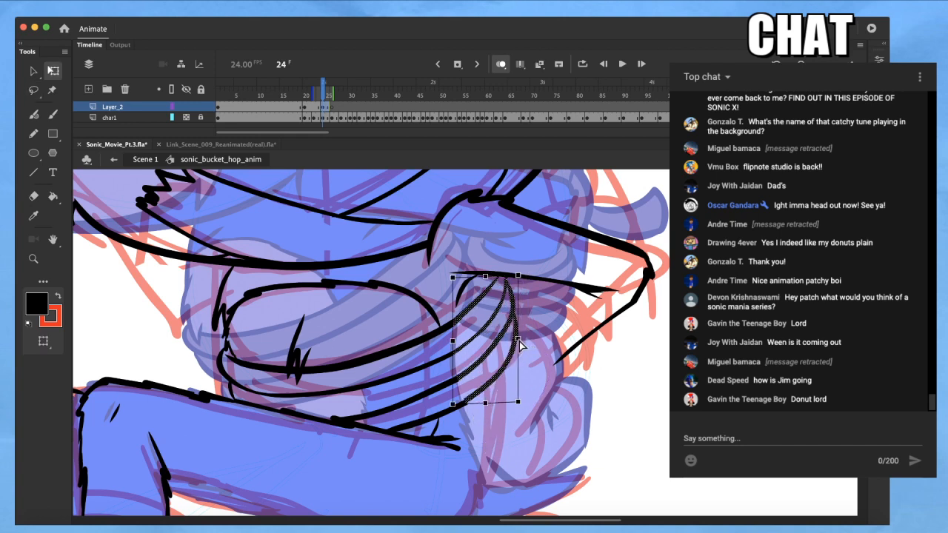
drag(518, 342, 514, 342)
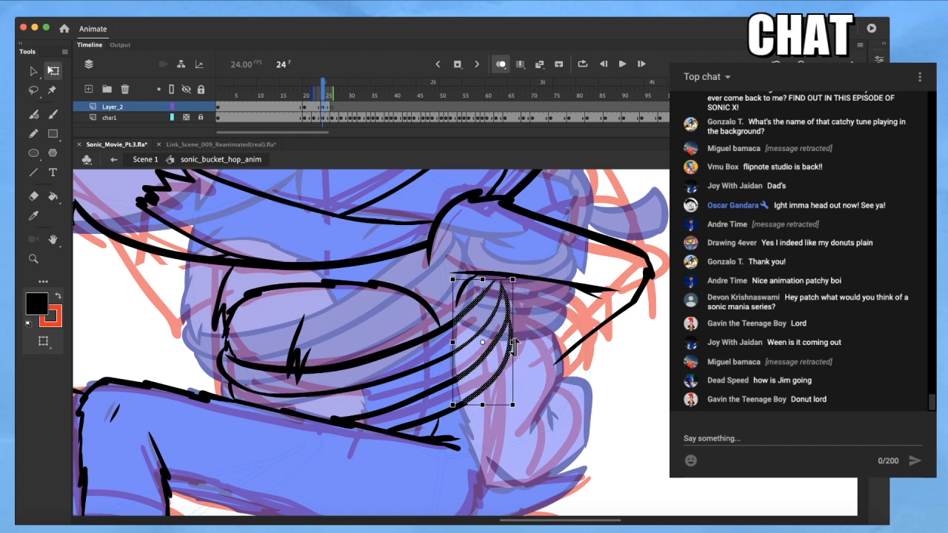
Ink the torso's back edge with fur tufts from the lowest rope line down to the hip
key(b)
drag(504, 287, 513, 311)
key(super+z)
key(q)
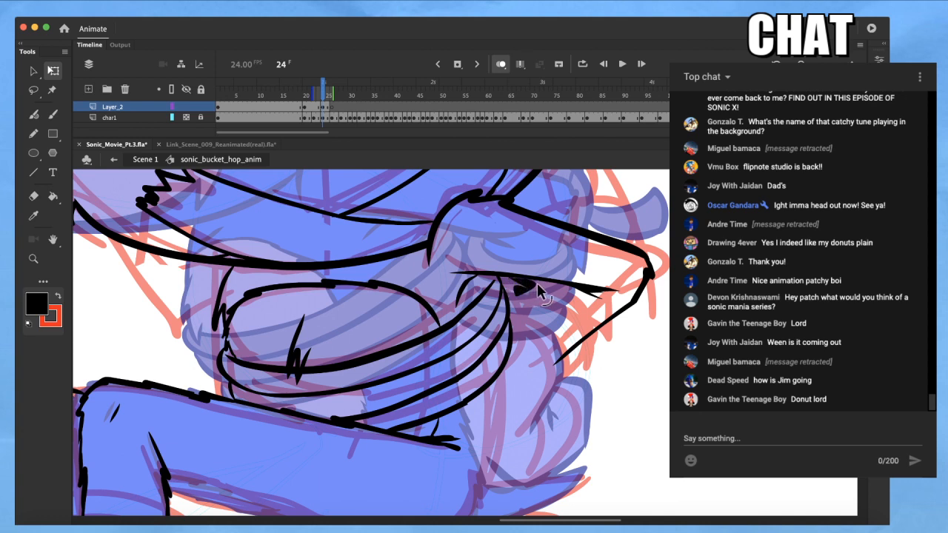
key(b)
drag(494, 276, 479, 302)
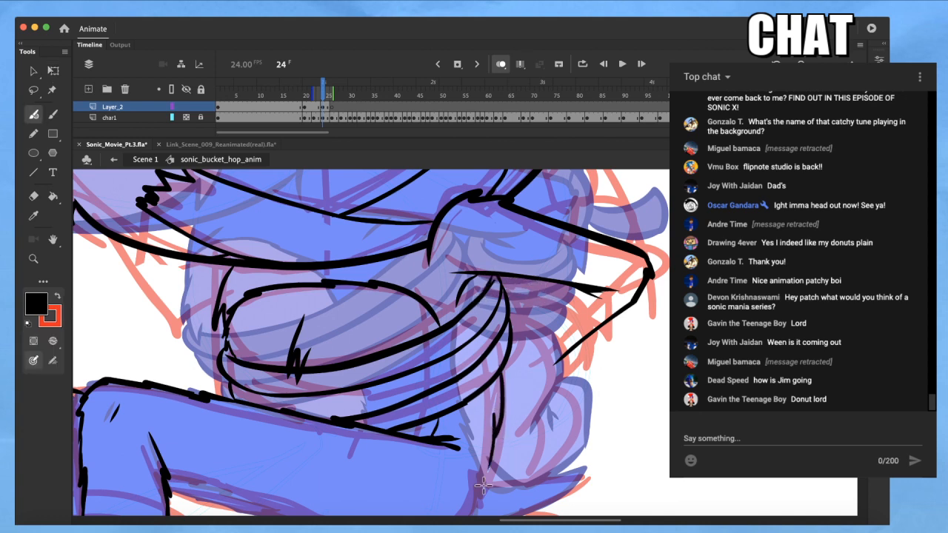
Continue inking the torso's back edge from the hip down to the seat
scroll(497, 423, down, 3)
mouse_move(513, 299)
mouse_down()
mouse_move(508, 379)
mouse_move(496, 411)
mouse_up()
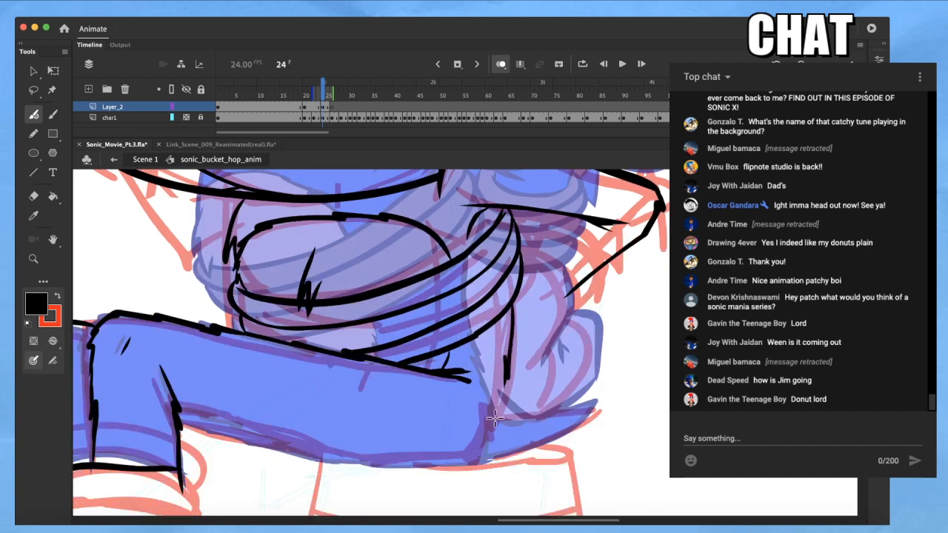
key(q)
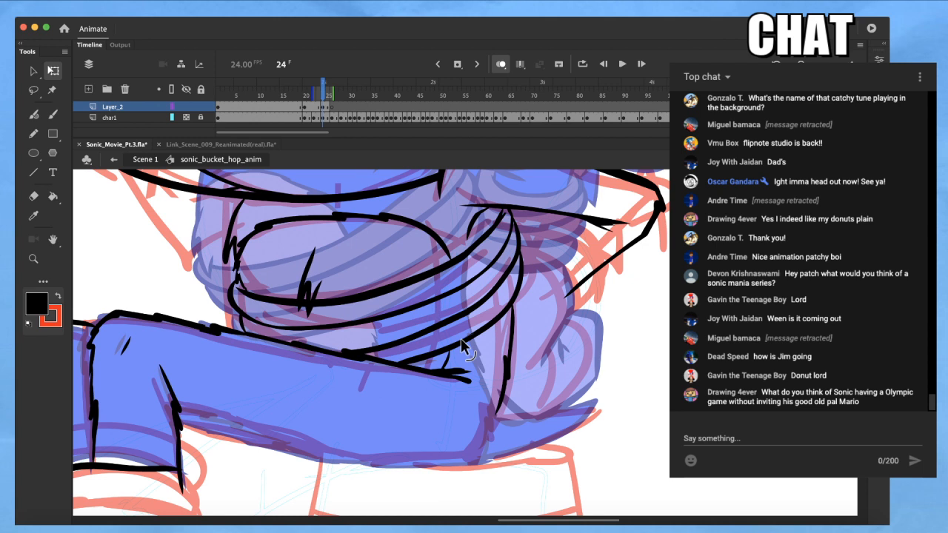
key(b)
mouse_move(497, 408)
mouse_down()
mouse_move(489, 448)
mouse_move(474, 460)
mouse_move(508, 419)
mouse_move(556, 451)
mouse_move(533, 465)
mouse_up()
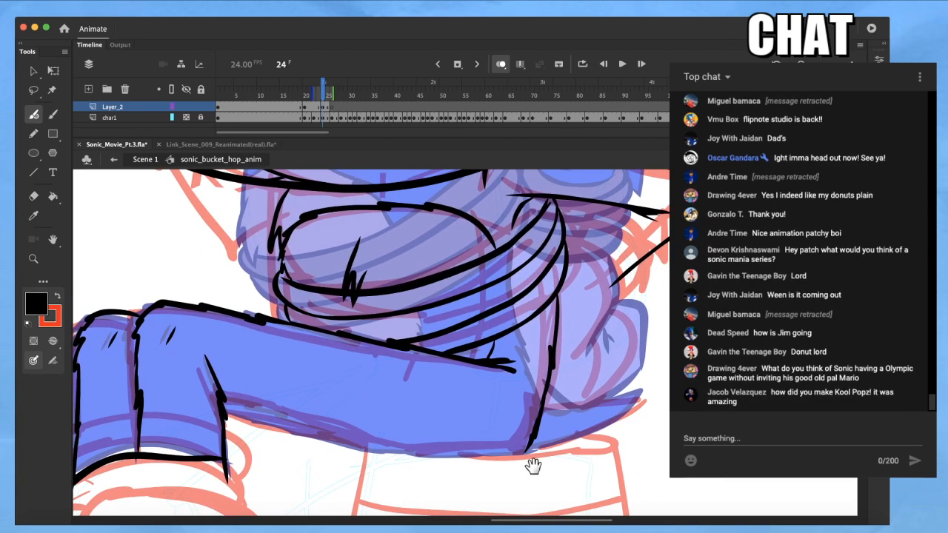
Flip back and forth through the neighbouring frames to compare the inked pose with them
mouse_move(656, 391)
mouse_down()
mouse_move(537, 500)
mouse_move(521, 490)
mouse_up()
key(comma)
key(period)
key(period)
key(period)
key(period)
key(comma)
key(comma)
key(comma)
key(comma)
key(period)
key(period)
key(period)
key(comma)
key(comma)
key(comma)
key(period)
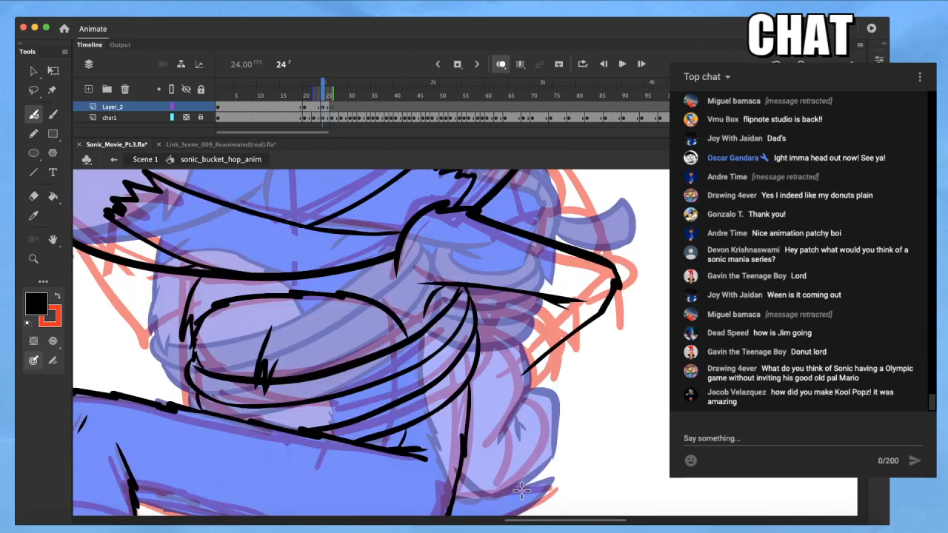
Ink a curved line across the forearm below the elbow and remove the surplus line ends around it
drag(496, 311, 519, 304)
drag(559, 354, 531, 297)
key(super+z)
mouse_move(567, 342)
mouse_down()
mouse_move(527, 293)
mouse_move(563, 357)
mouse_move(557, 367)
mouse_move(542, 318)
mouse_up()
key(super+z)
key(q)
drag(548, 351, 560, 360)
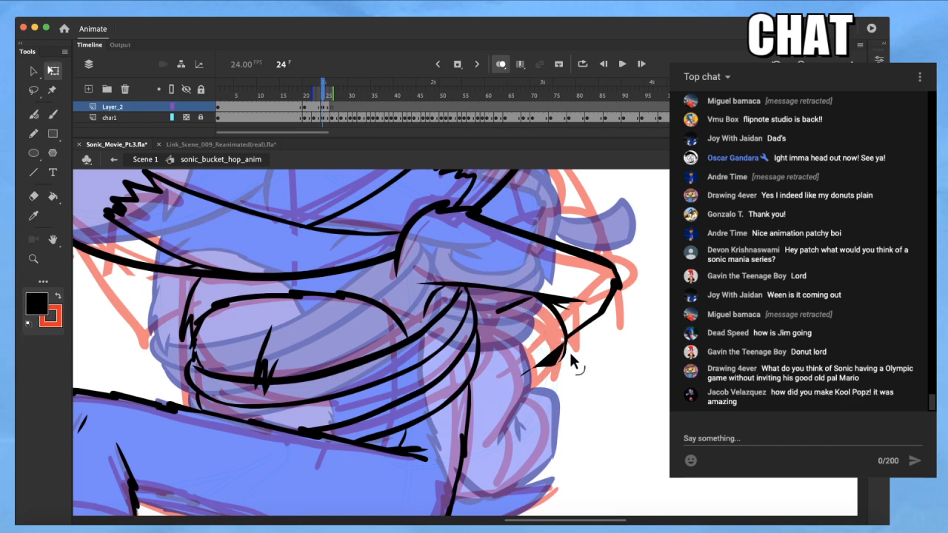
key(super+z)
key(super+a)
key(super+shift+a)
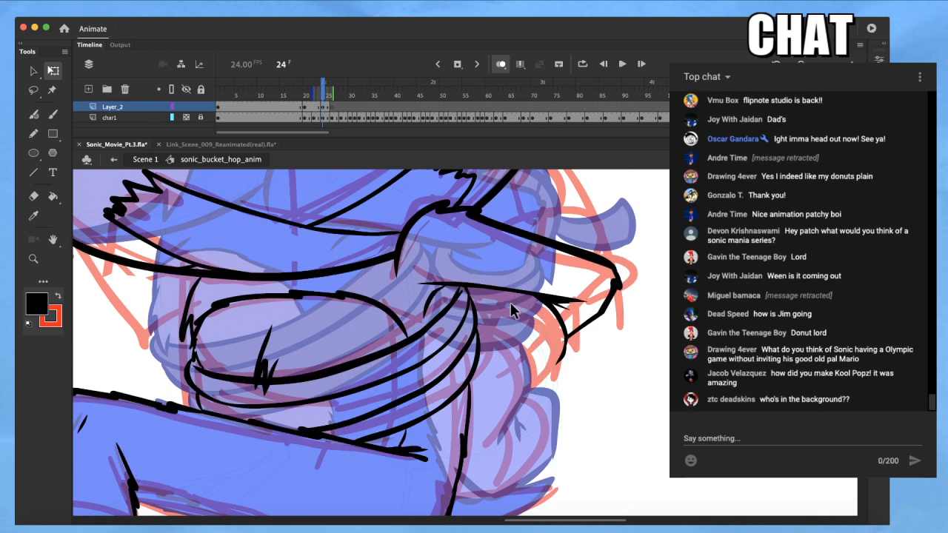
Ink the inner curved lines between forearm and torso and the tufted outline running down behind the back
key(b)
mouse_move(536, 375)
mouse_down()
mouse_move(541, 338)
mouse_move(524, 309)
mouse_move(465, 297)
mouse_up()
mouse_move(525, 370)
mouse_down()
mouse_move(521, 337)
mouse_move(471, 305)
mouse_up()
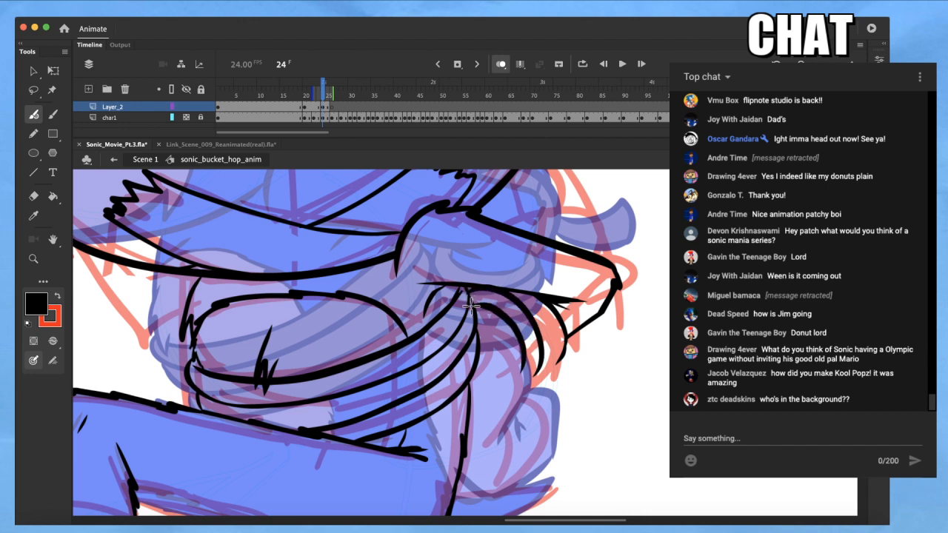
mouse_move(538, 376)
mouse_down()
mouse_move(555, 361)
mouse_move(561, 326)
mouse_move(524, 291)
mouse_move(545, 312)
mouse_move(560, 355)
mouse_move(494, 422)
mouse_move(508, 432)
mouse_up()
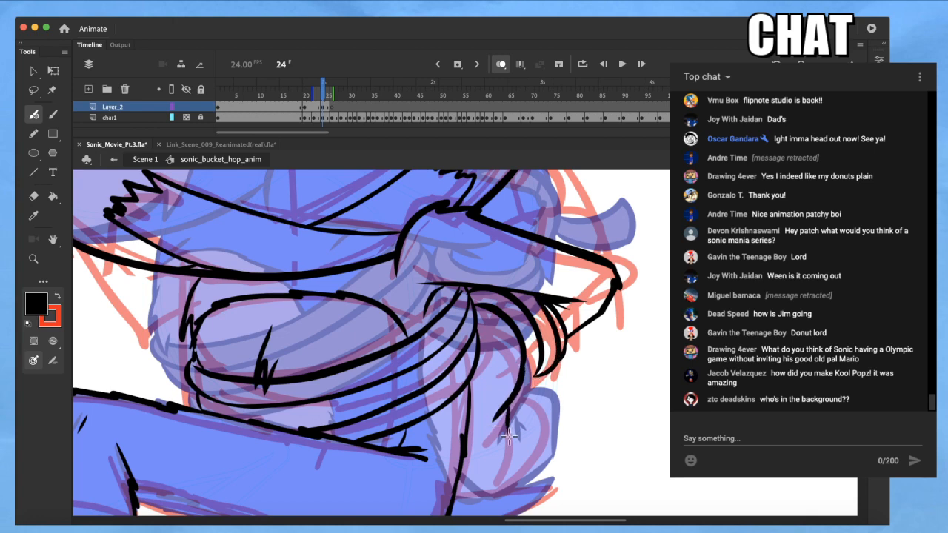
Ink the rounded shape behind the lower back and connect its lower end to the torso's back edge
mouse_move(527, 379)
mouse_down()
mouse_move(551, 394)
mouse_move(554, 440)
mouse_move(548, 472)
mouse_move(488, 490)
mouse_move(514, 485)
mouse_up()
key(q)
click(535, 471)
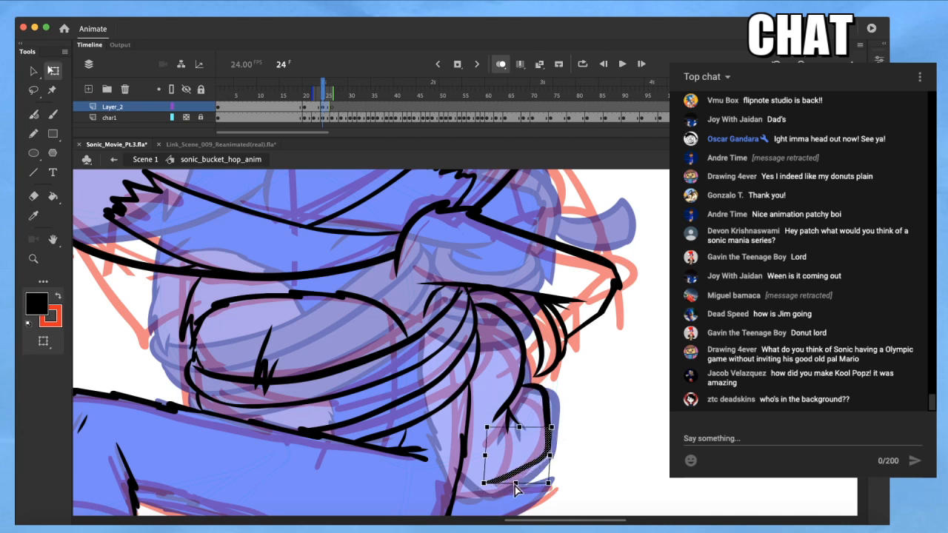
key(b)
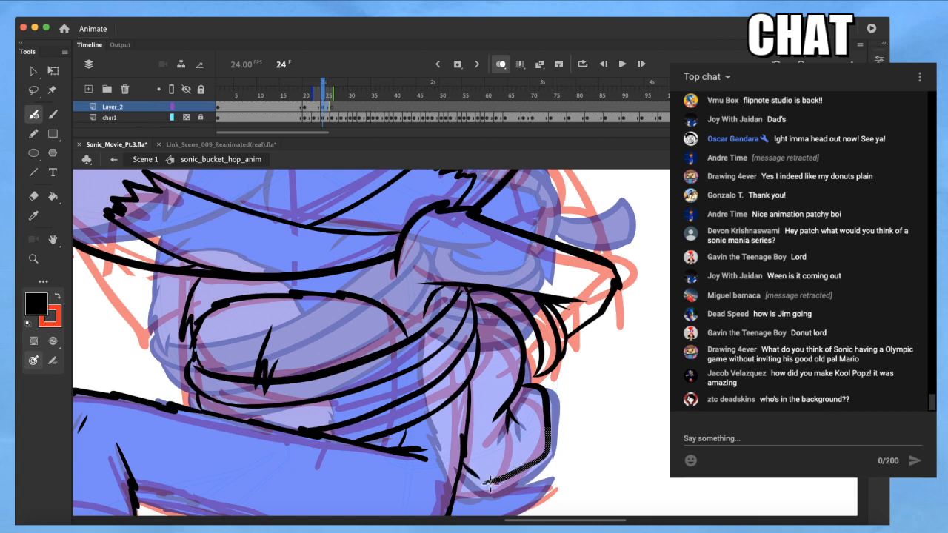
drag(497, 474, 516, 390)
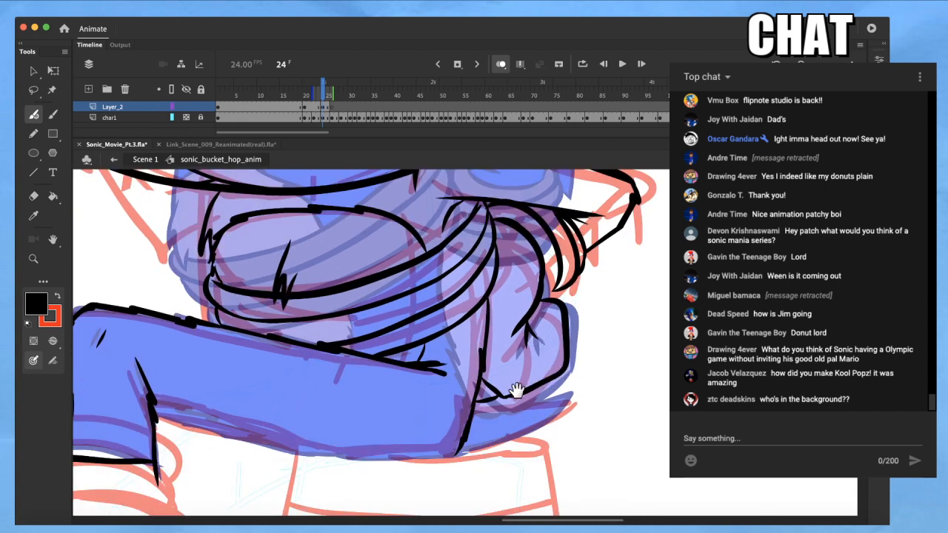
Ink the pointed shape behind the hips and the underside of the near thigh up to the knee
scroll(489, 443, down, 4)
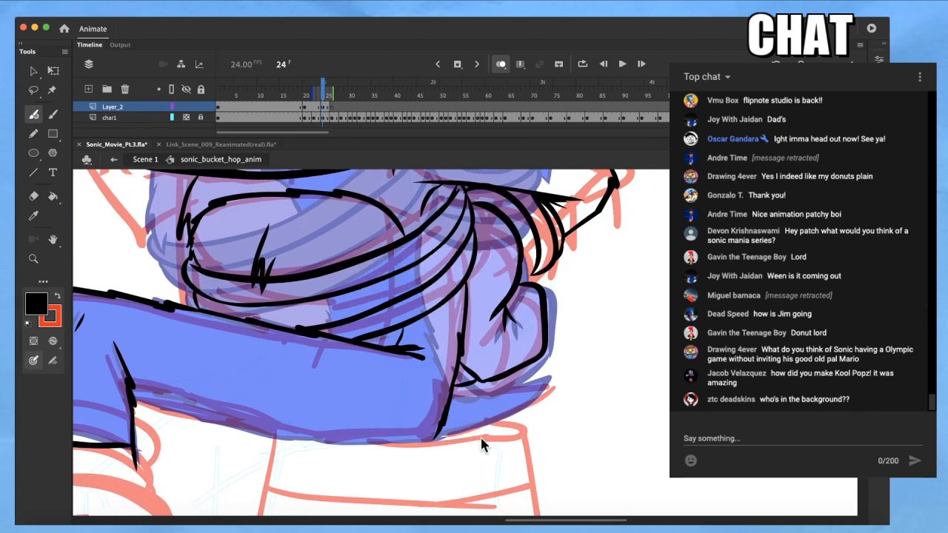
drag(495, 448, 476, 433)
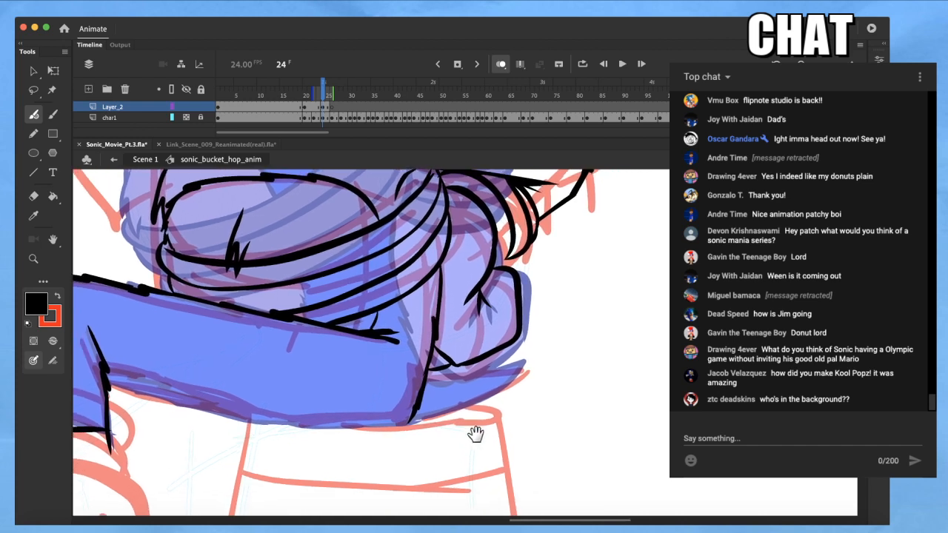
drag(522, 362, 445, 365)
mouse_move(523, 362)
mouse_down()
mouse_move(495, 394)
mouse_move(453, 409)
mouse_move(330, 428)
mouse_move(109, 366)
mouse_up()
drag(311, 428, 110, 383)
Ink a short line just below the lower edge of the muzzle
key(space)
mouse_move(201, 332)
mouse_down()
mouse_move(412, 406)
mouse_move(425, 426)
mouse_up()
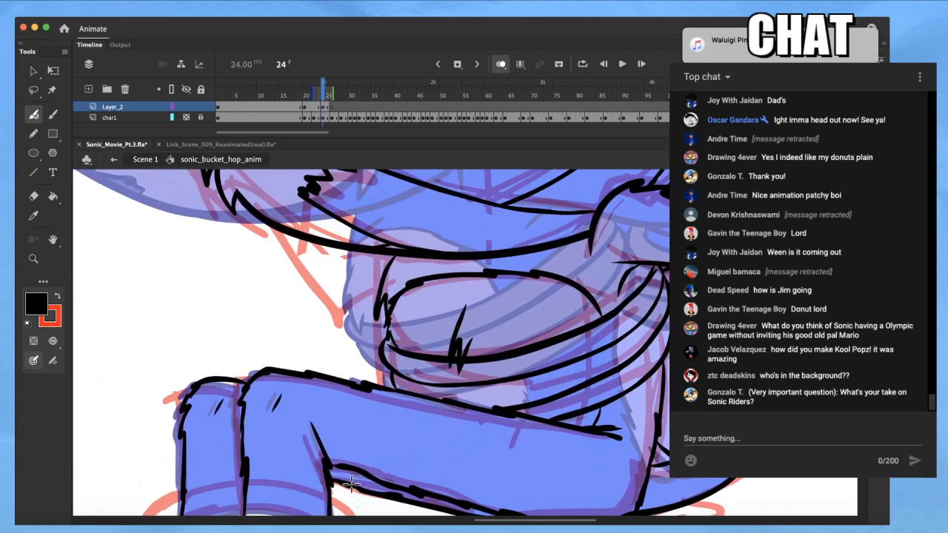
key(space)
drag(347, 462, 348, 502)
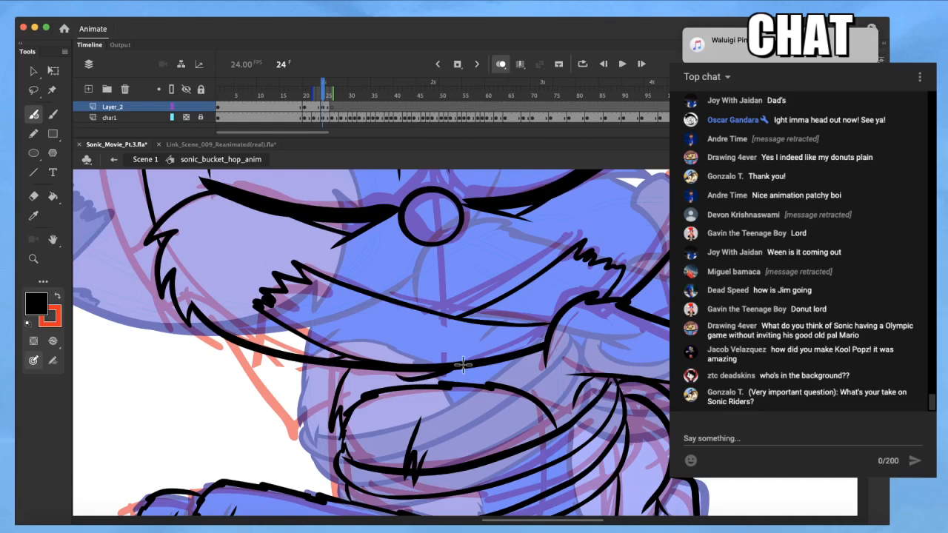
drag(344, 369, 314, 435)
key(super+z)
mouse_move(346, 370)
mouse_down()
mouse_move(320, 406)
mouse_move(296, 475)
mouse_up()
key(super+z)
key(super+z)
drag(336, 386, 294, 492)
key(super+z)
drag(336, 417, 310, 469)
key(super+z)
Ink the torso's front edge with fur tufts from below the muzzle down to the thigh
mouse_move(344, 368)
mouse_down()
mouse_move(293, 470)
mouse_move(303, 496)
mouse_up()
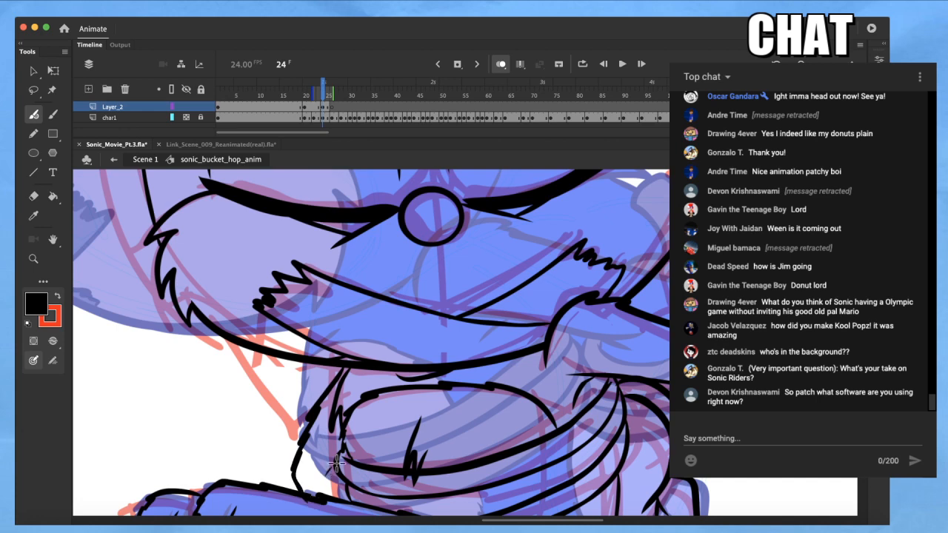
key(q)
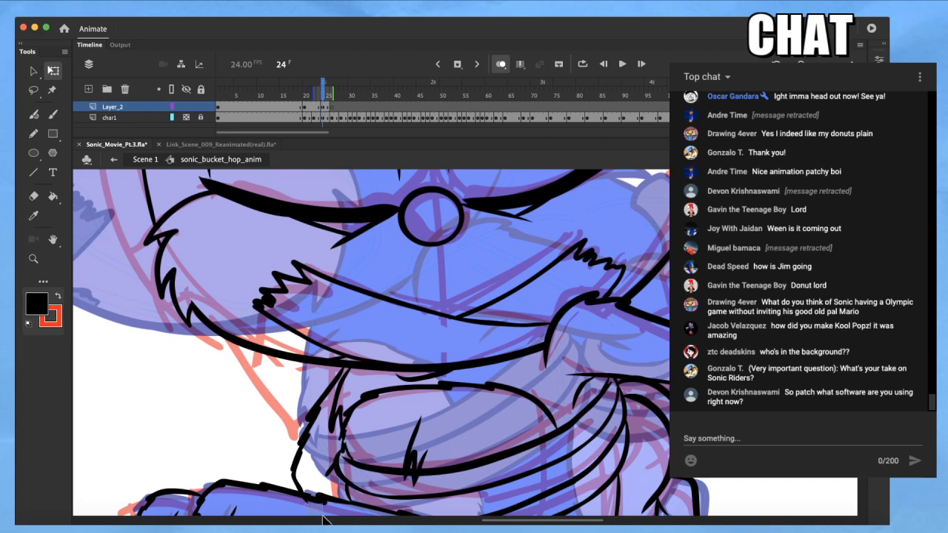
Adjust the small notch where the outlines meet at the pointed shape behind the hips
key(super+minus)
drag(427, 278, 366, 288)
drag(434, 355, 421, 297)
drag(450, 409, 453, 385)
scroll(499, 369, up, 6)
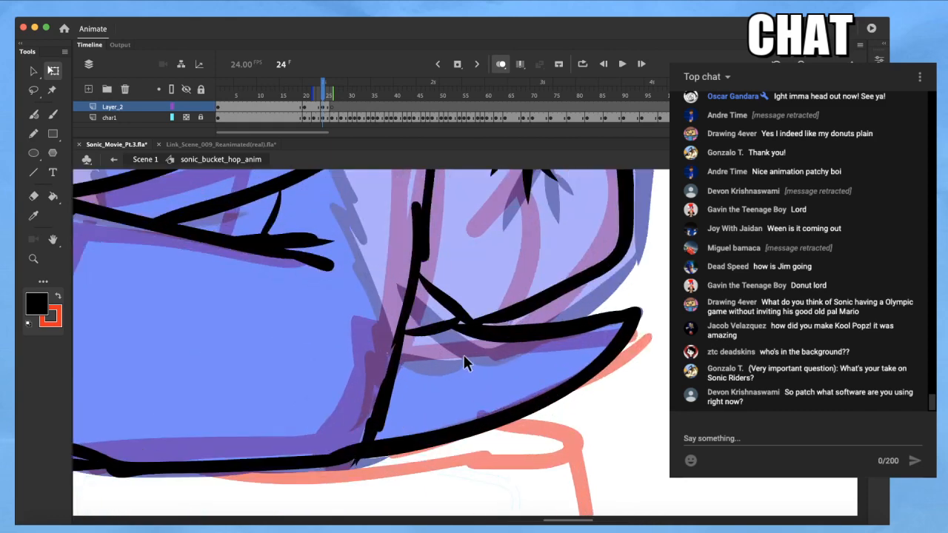
click(467, 300)
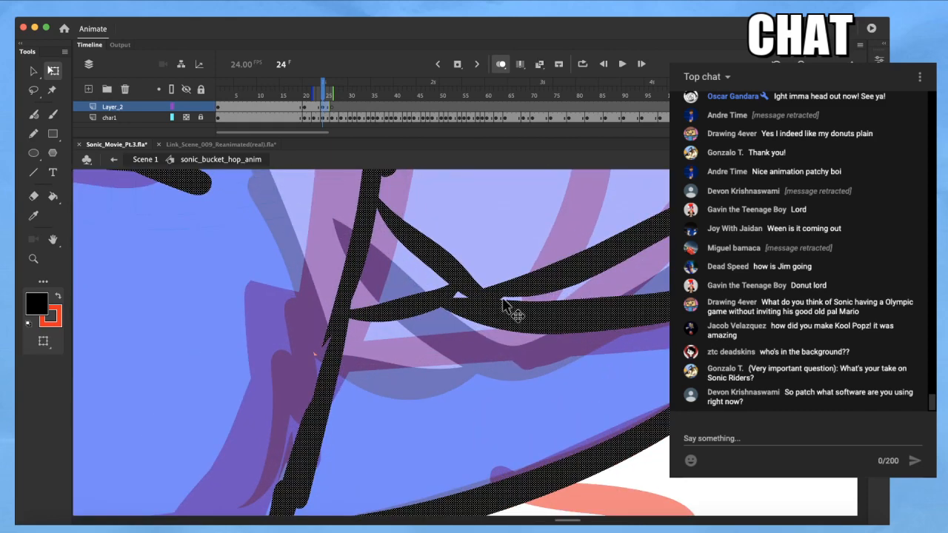
click(582, 291)
drag(530, 297, 489, 303)
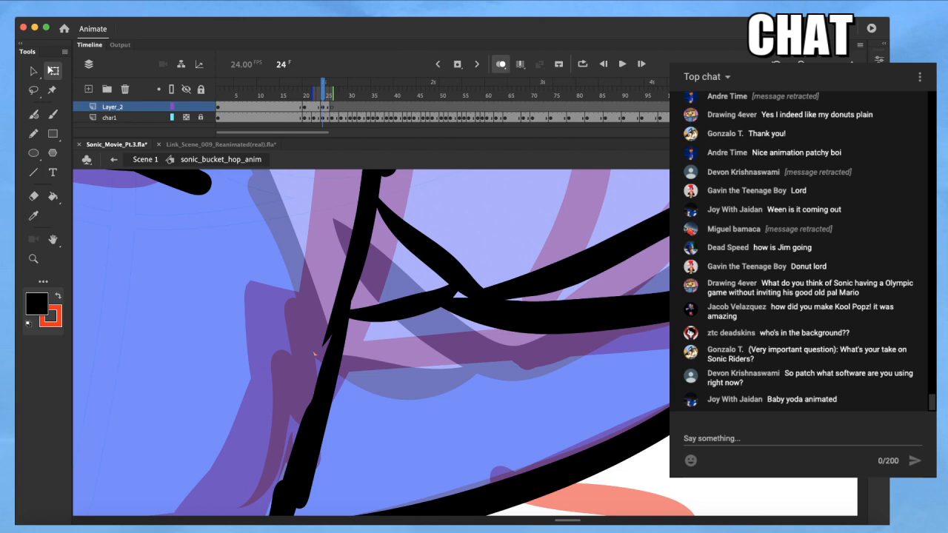
Ink the upper and outer edges of the right-hand ear on Sonic's head
key(super+minus)
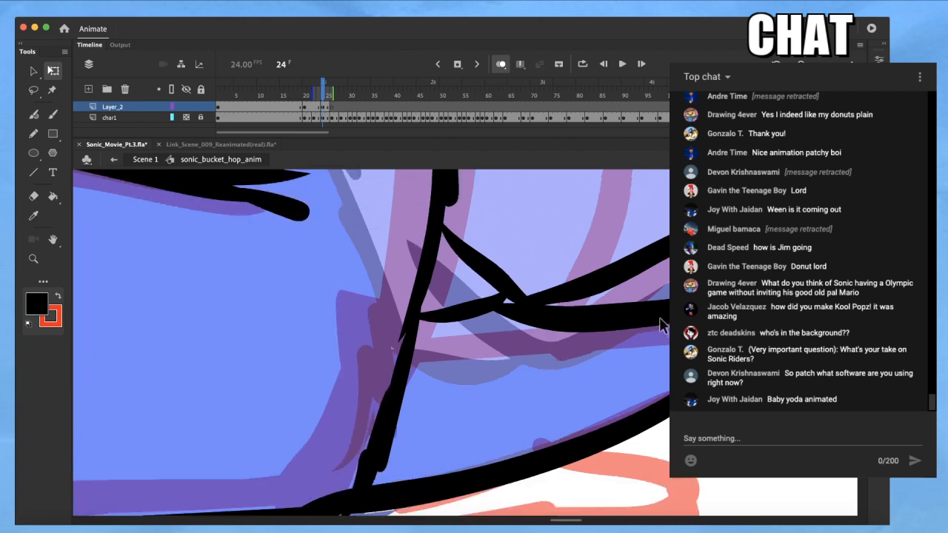
key(super+minus)
drag(559, 333, 659, 330)
drag(374, 364, 431, 354)
key(super+minus)
drag(477, 309, 524, 319)
scroll(524, 320, down, 1)
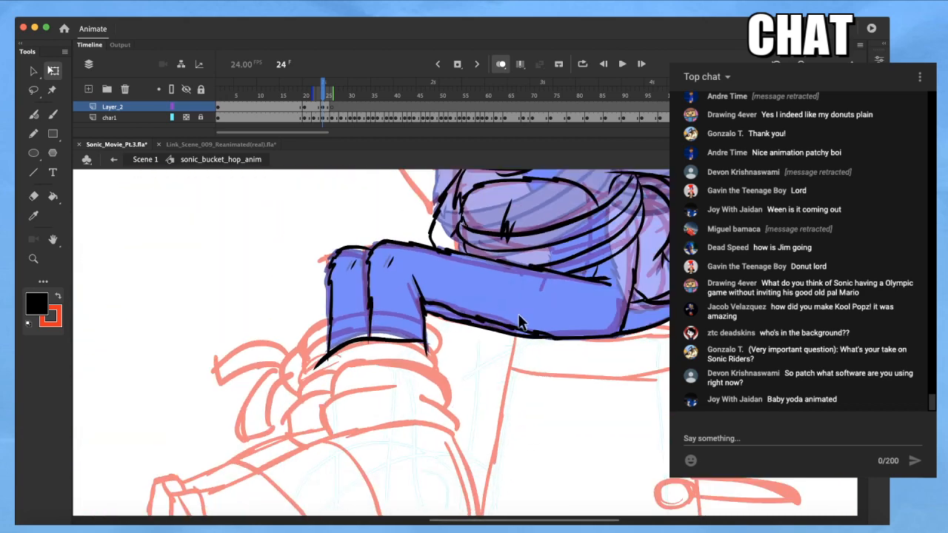
drag(489, 266, 457, 425)
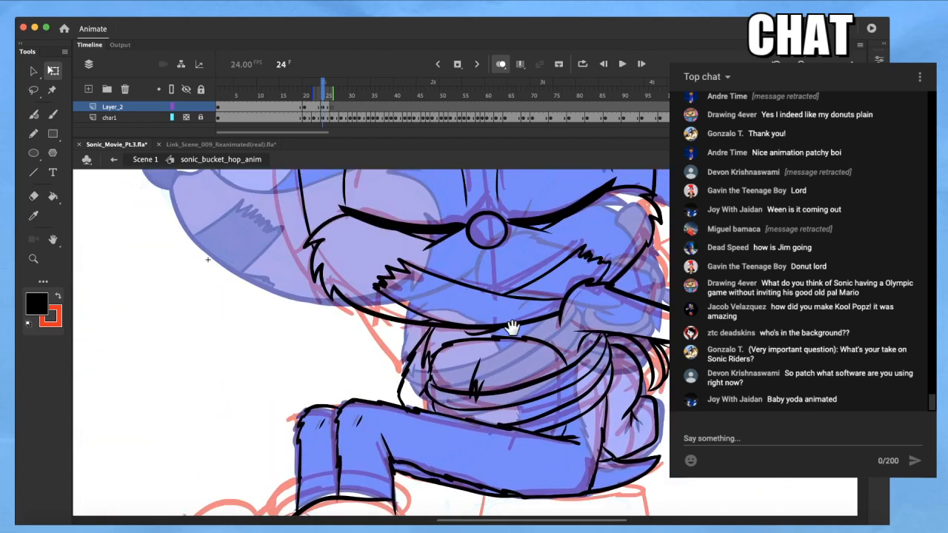
scroll(452, 316, up, 5)
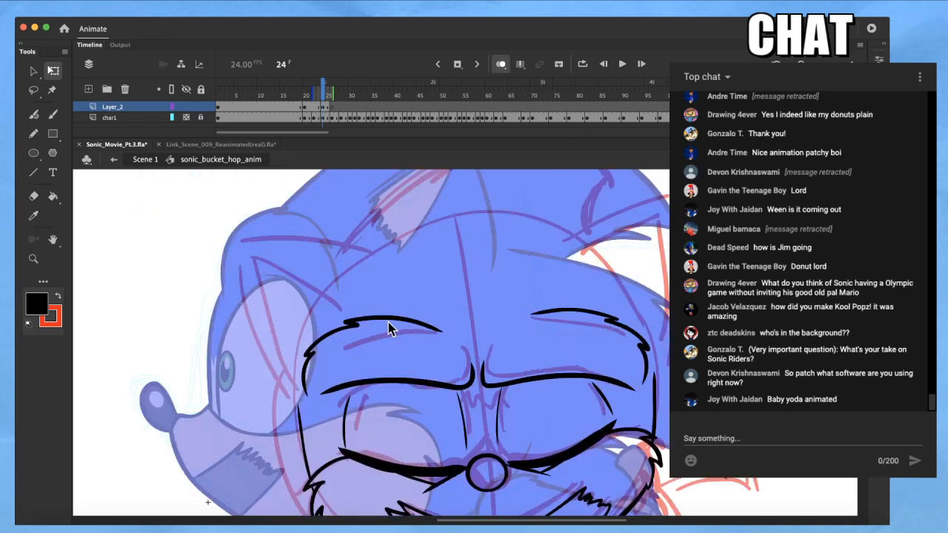
drag(461, 299, 419, 313)
key(b)
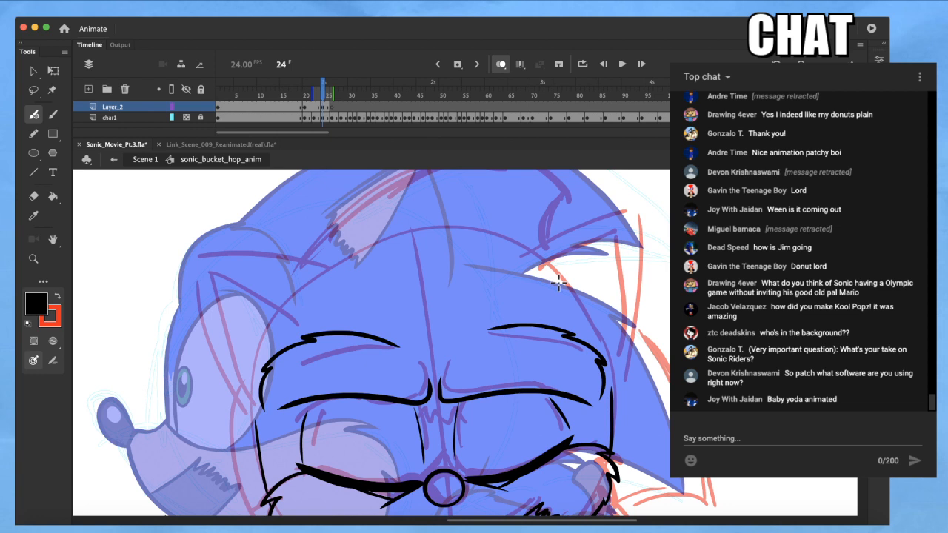
mouse_move(516, 264)
mouse_down()
mouse_move(638, 213)
mouse_move(510, 273)
mouse_up()
key(super+z)
mouse_move(634, 214)
mouse_down()
mouse_move(638, 304)
mouse_move(609, 377)
mouse_up()
Trim the overshooting tip of the right-hand ear and slightly raise the inner end of its upper edge
key(q)
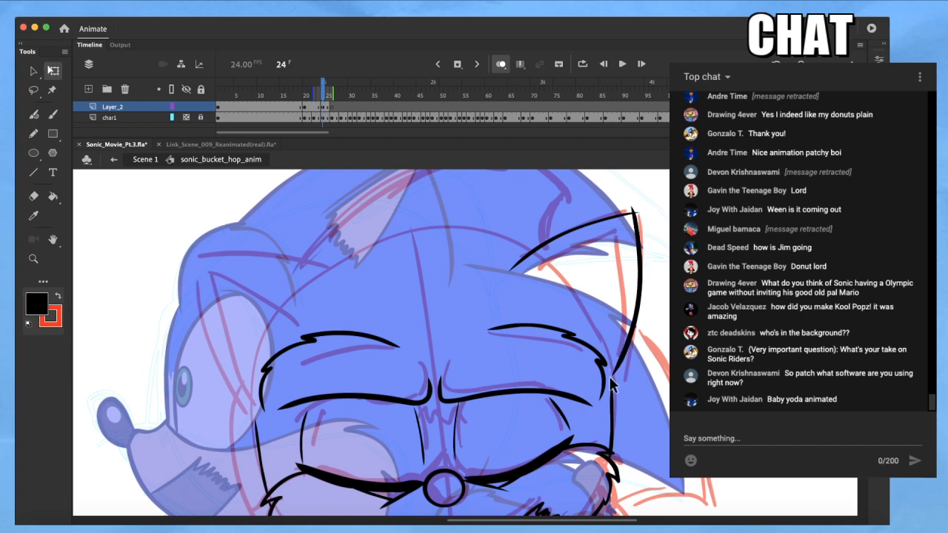
drag(635, 210, 660, 206)
key(ctrl+z)
key(b)
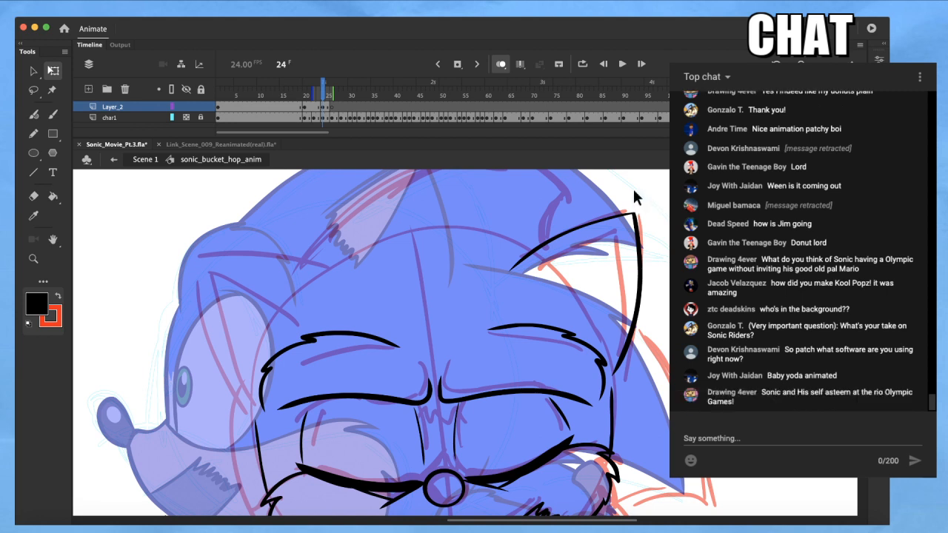
key(q)
click(601, 220)
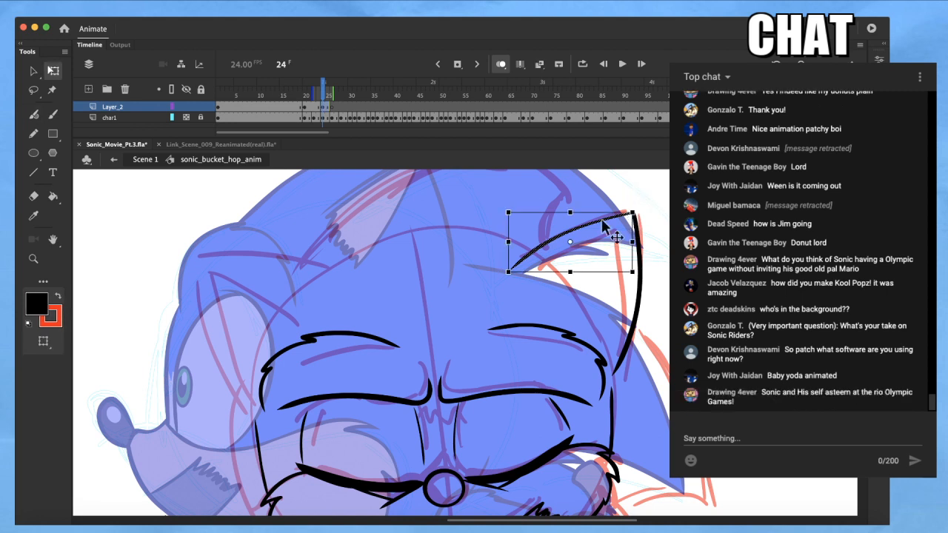
drag(509, 272, 510, 265)
click(535, 277)
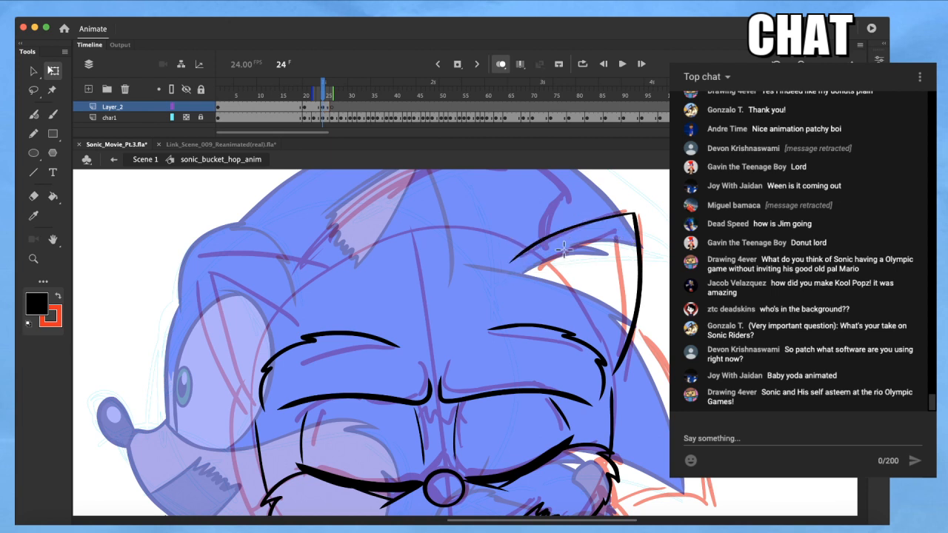
Ink the inner contour of the right-hand ear with zigzag fur along its inner side
key(b)
mouse_move(625, 219)
mouse_down()
mouse_move(563, 260)
mouse_move(539, 295)
mouse_move(587, 344)
mouse_up()
drag(634, 237, 637, 274)
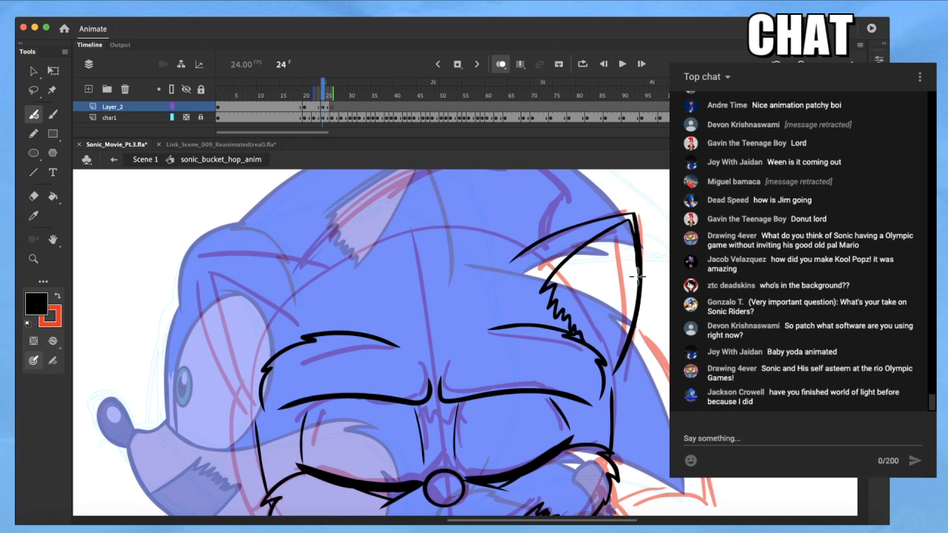
key(super+z)
drag(630, 222, 635, 262)
drag(632, 300, 605, 372)
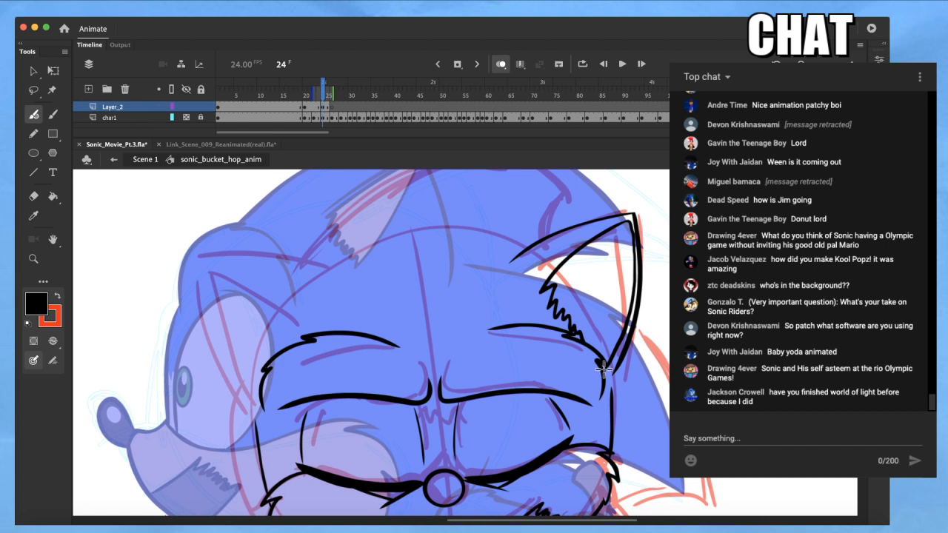
Extend the zigzag fur along the right-hand ear's base and clear the stray strokes over the brow
drag(585, 339, 604, 365)
key(q)
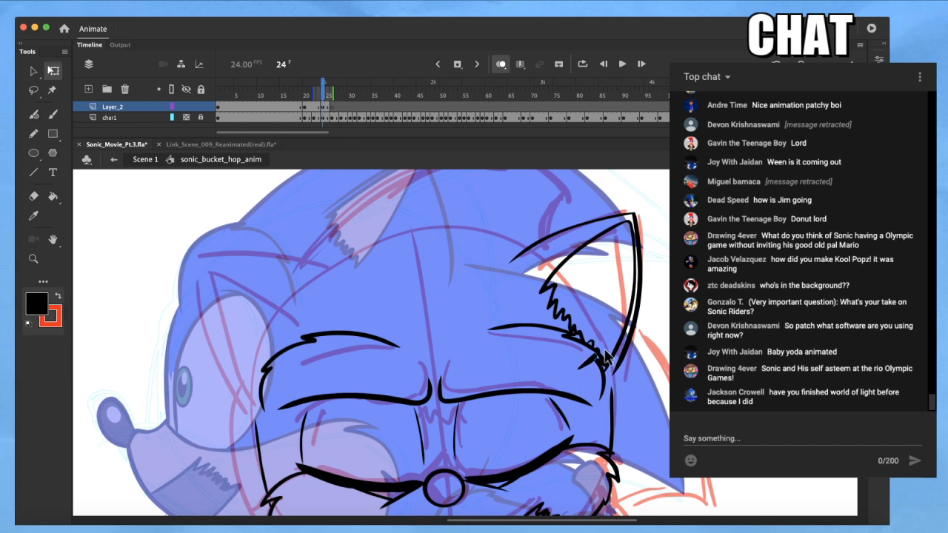
key(b)
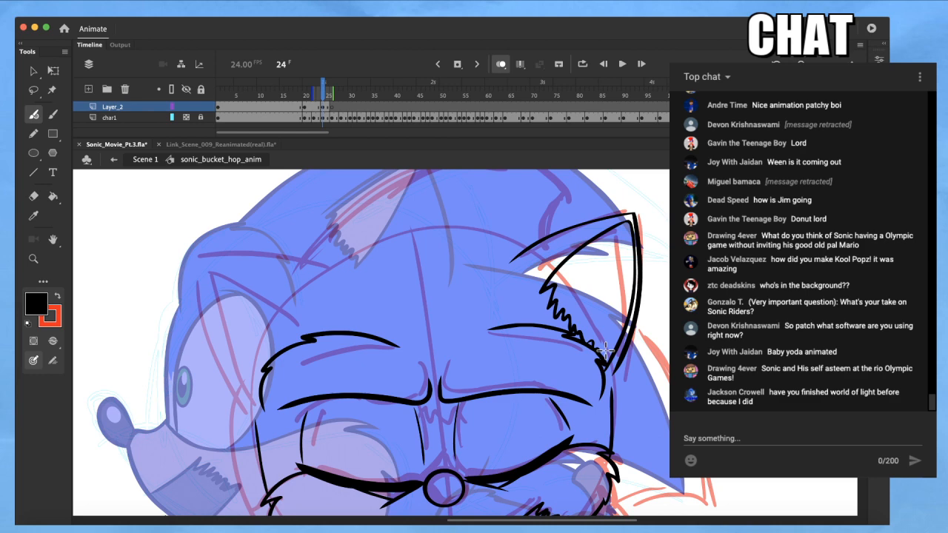
Ink the upper and outer edges of the left-hand ear down to the side of the brow
drag(486, 424, 338, 377)
mouse_move(285, 239)
mouse_down()
mouse_move(141, 233)
mouse_move(203, 369)
mouse_up()
key(ctrl+z)
mouse_move(155, 214)
mouse_down()
mouse_move(157, 258)
mouse_move(234, 417)
mouse_move(185, 350)
mouse_move(221, 389)
mouse_up()
key(ctrl+z)
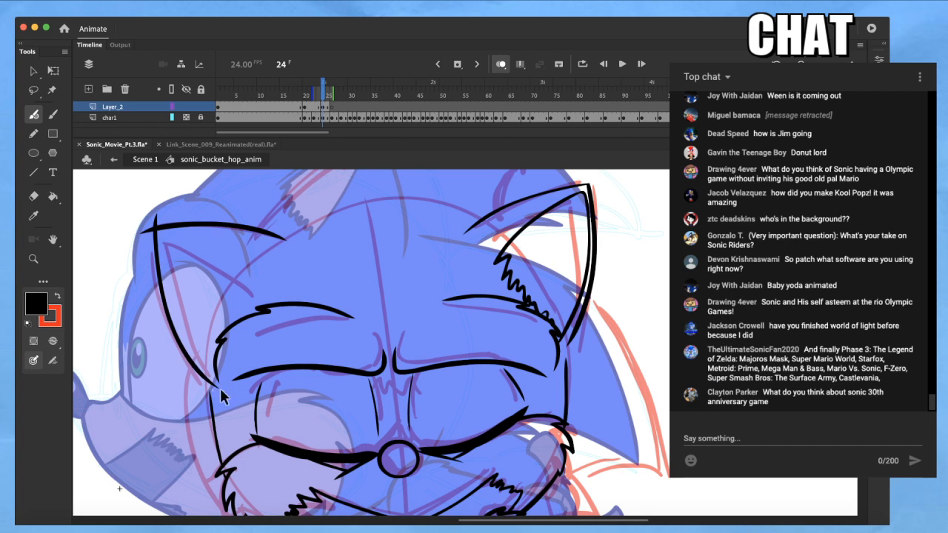
Trim the line ends that overshoot the tip of the left-hand ear
key(q)
drag(147, 232, 126, 239)
key(ctrl+z)
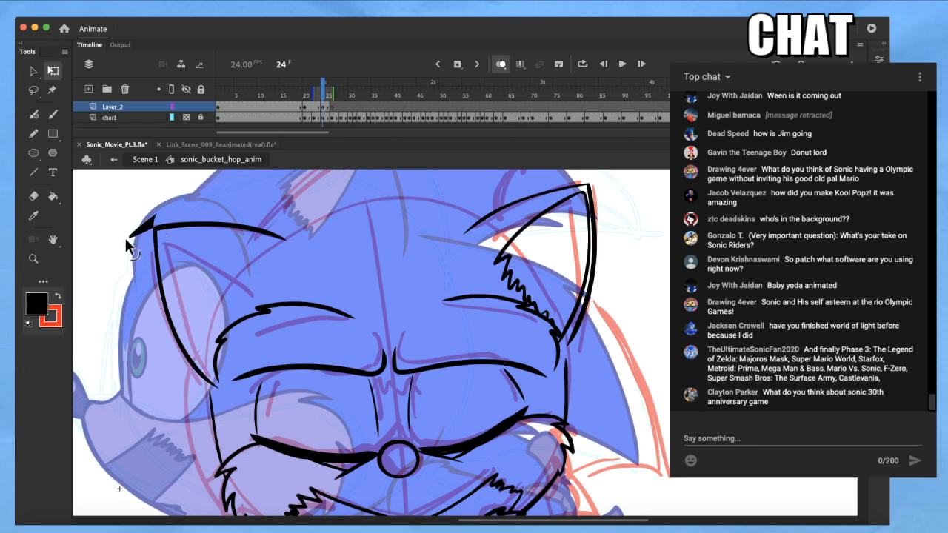
key(ctrl+z)
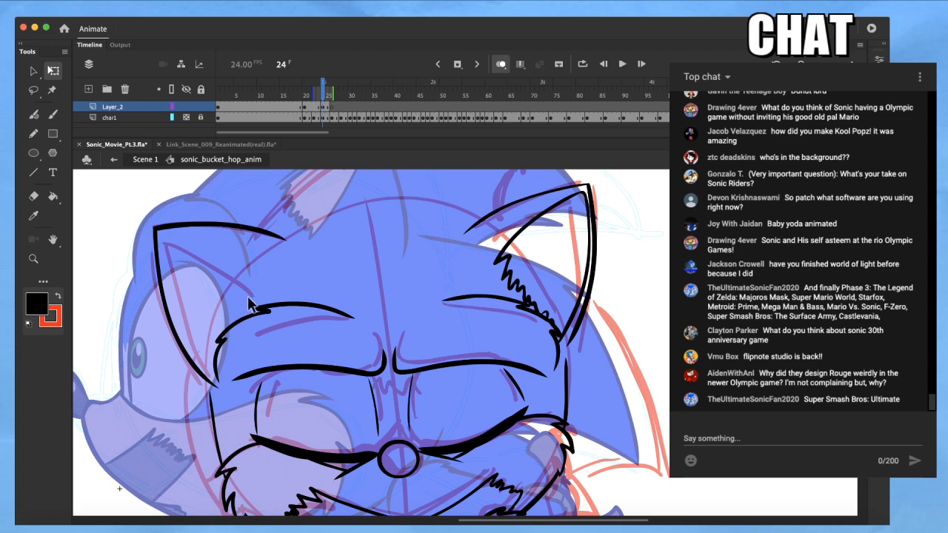
On frame 24, ink the left ear's inner outline and zigzag fur, and the curve from the ear's base around the left cheek
scroll(250, 307, up, 2)
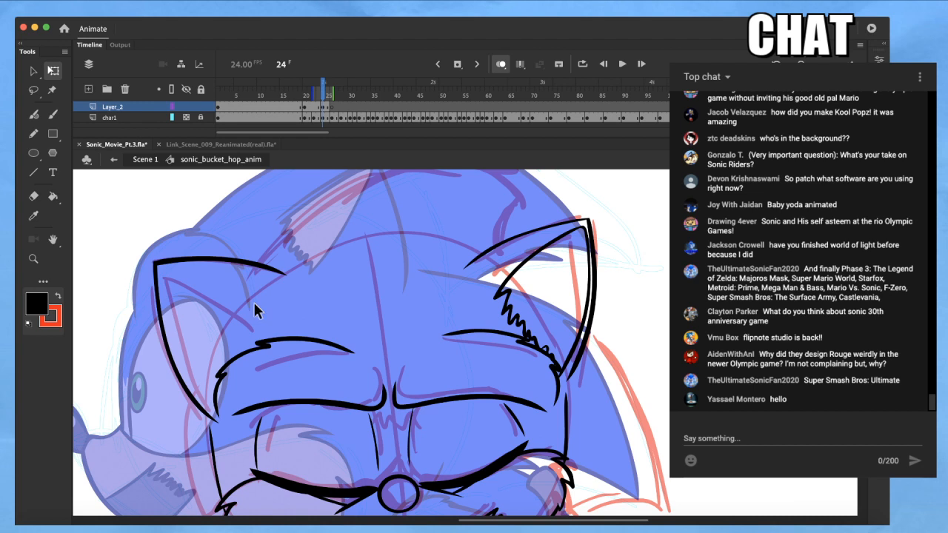
key(b)
mouse_move(256, 323)
mouse_down()
mouse_move(164, 276)
mouse_move(170, 339)
mouse_move(213, 417)
mouse_move(215, 392)
mouse_up()
mouse_move(258, 327)
mouse_down()
mouse_move(231, 362)
mouse_move(234, 342)
mouse_move(188, 309)
mouse_up()
mouse_move(334, 314)
mouse_down()
mouse_move(378, 238)
mouse_move(271, 328)
mouse_move(294, 301)
mouse_move(247, 315)
mouse_move(260, 341)
mouse_move(305, 306)
mouse_up()
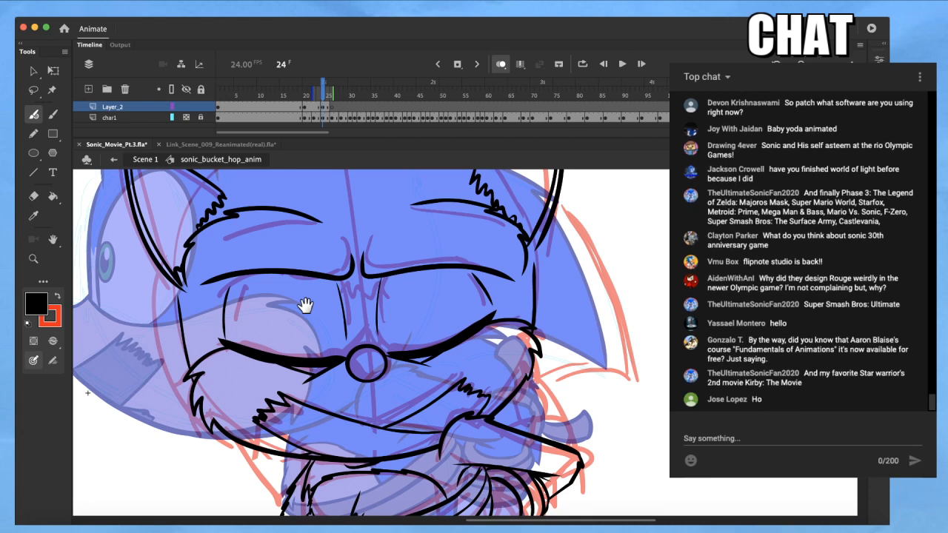
mouse_move(157, 271)
mouse_down()
mouse_move(154, 358)
mouse_move(158, 331)
mouse_move(177, 399)
mouse_move(242, 455)
mouse_up()
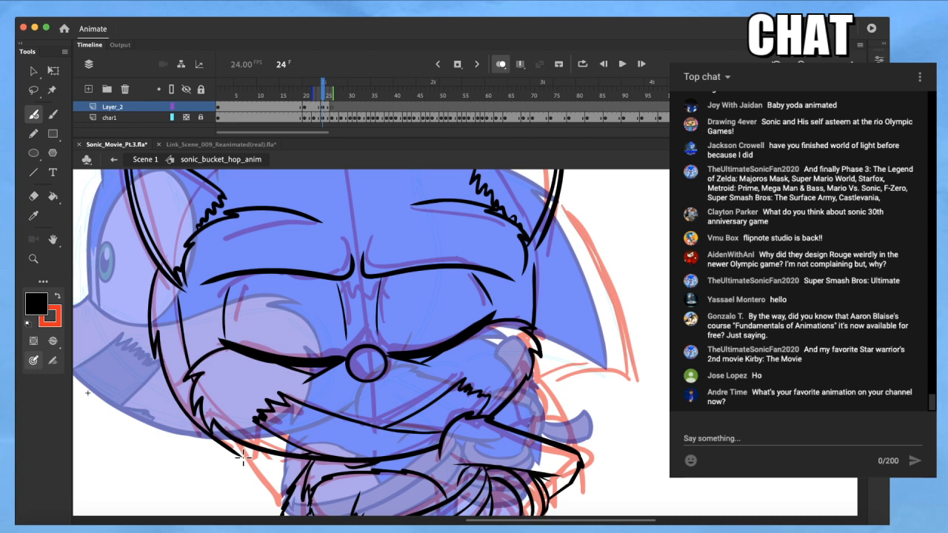
drag(322, 385, 271, 363)
drag(499, 343, 477, 394)
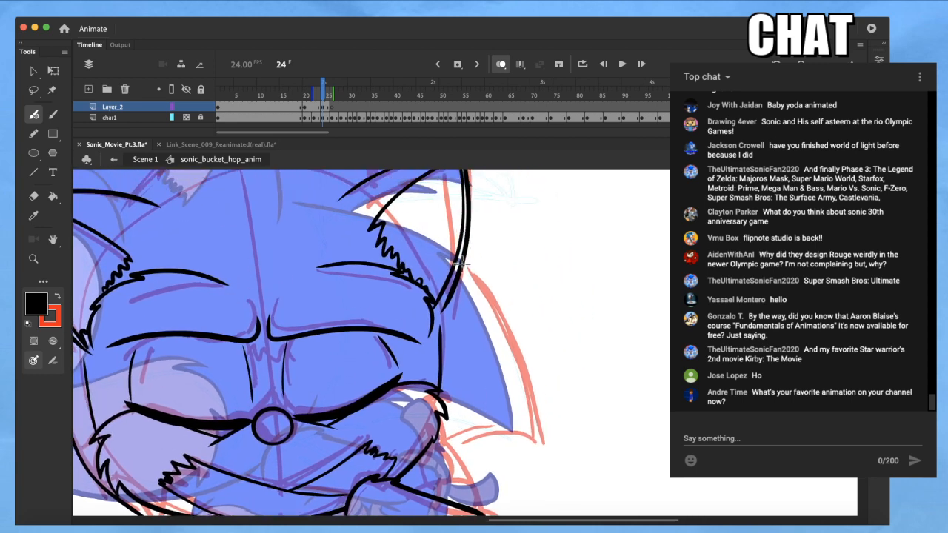
mouse_move(506, 314)
mouse_down()
mouse_move(519, 346)
mouse_move(525, 449)
mouse_up()
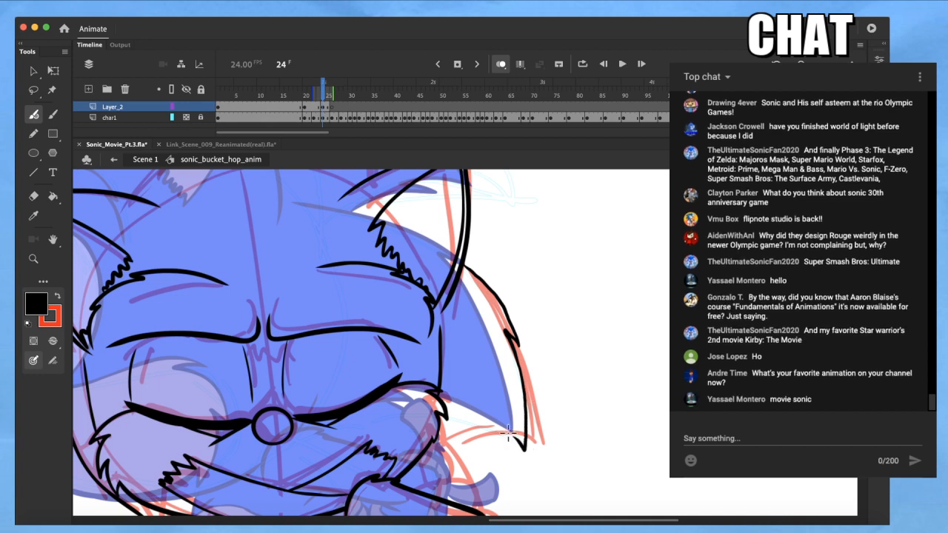
key(super+z)
key(super+z)
key(super+z)
Ink the quill on the head's right side with a jagged outer edge and notched underside, and clean up its line ends
mouse_move(534, 443)
mouse_down()
mouse_move(535, 409)
mouse_move(506, 322)
mouse_move(455, 251)
mouse_up()
drag(535, 442, 486, 426)
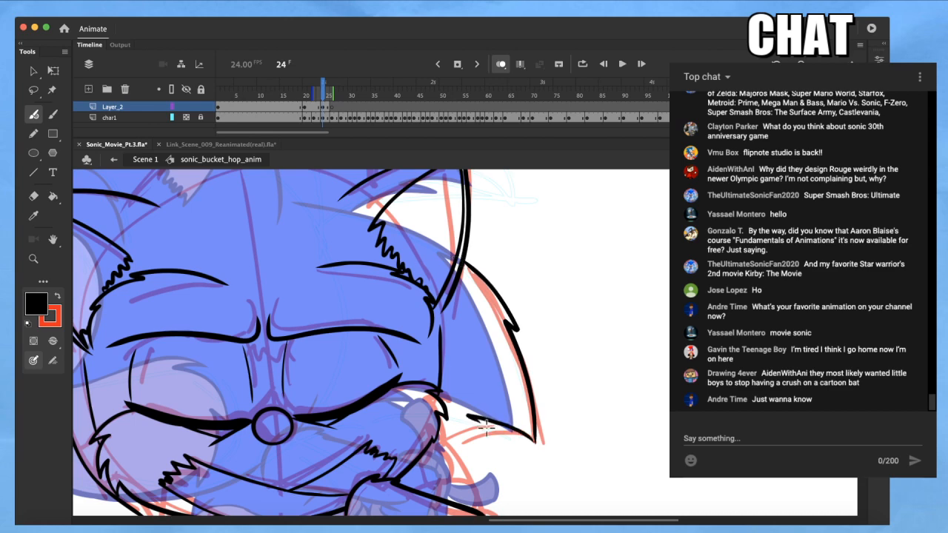
drag(557, 404, 520, 311)
key(z)
drag(574, 378, 468, 445)
key(q)
click(493, 415)
click(489, 427)
mouse_move(489, 409)
mouse_down()
mouse_move(496, 430)
mouse_move(491, 404)
mouse_up()
key(super+z)
click(481, 407)
click(531, 406)
Ink two short tapered hair lines on the forehead between the ears
scroll(542, 385, down, 5)
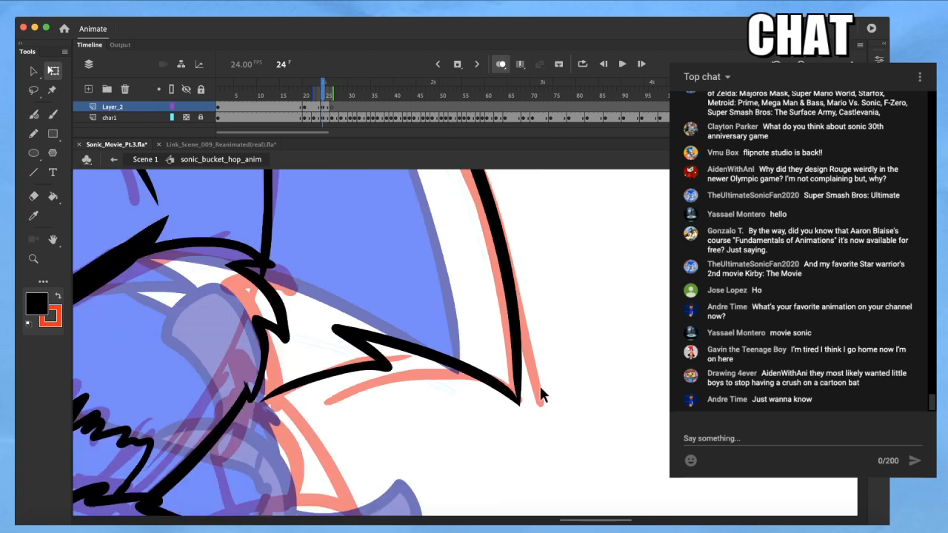
drag(375, 215, 448, 352)
drag(370, 250, 398, 341)
drag(346, 274, 449, 324)
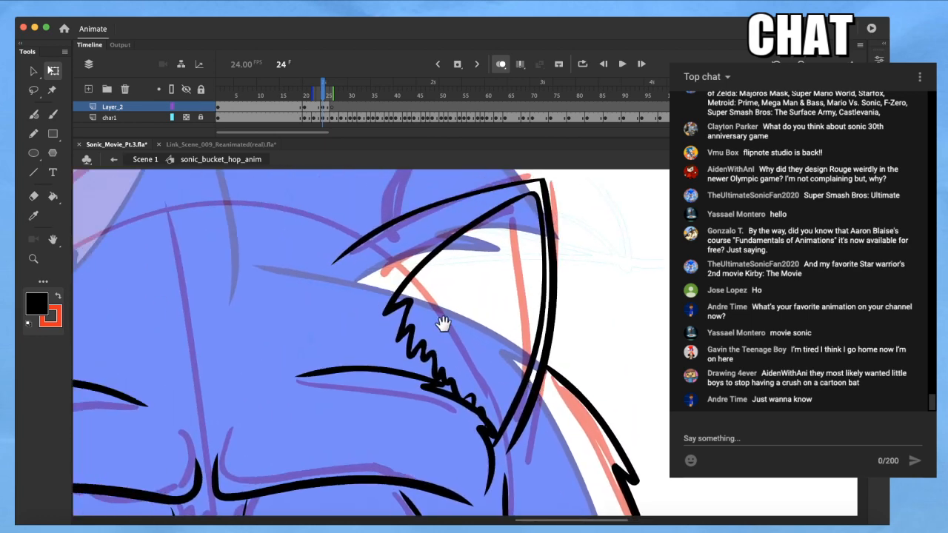
drag(408, 276, 451, 360)
drag(406, 297, 441, 383)
scroll(420, 354, down, 4)
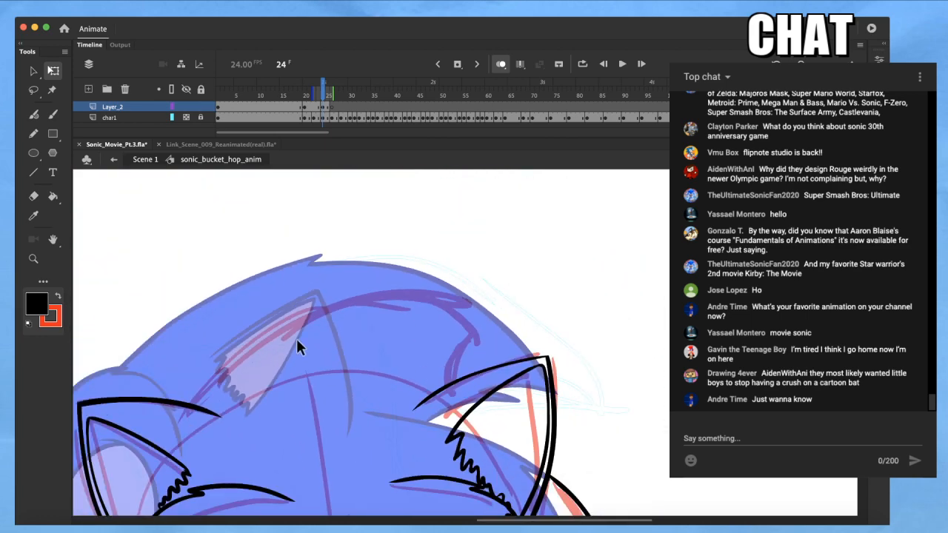
scroll(294, 349, up, 2)
key(b)
mouse_move(279, 414)
mouse_down()
mouse_move(363, 324)
mouse_move(322, 380)
mouse_up()
drag(145, 413, 396, 276)
key(super+z)
mouse_move(145, 412)
mouse_down()
mouse_move(307, 296)
mouse_move(271, 326)
mouse_move(449, 275)
mouse_move(505, 276)
mouse_move(531, 317)
mouse_up()
key(super+z)
mouse_move(482, 286)
mouse_down()
mouse_move(350, 273)
mouse_move(261, 300)
mouse_move(272, 281)
mouse_move(171, 353)
mouse_up()
key(super+z)
mouse_move(126, 408)
mouse_down()
mouse_move(184, 342)
mouse_move(289, 277)
mouse_move(277, 293)
mouse_move(303, 280)
mouse_move(478, 290)
mouse_up()
key(super+z)
Ink the top-of-head contour with a zigzag notch, and a curve from its right end down toward the right ear
mouse_move(521, 317)
mouse_down()
mouse_move(413, 278)
mouse_move(258, 309)
mouse_move(264, 302)
mouse_move(213, 319)
mouse_move(104, 421)
mouse_up()
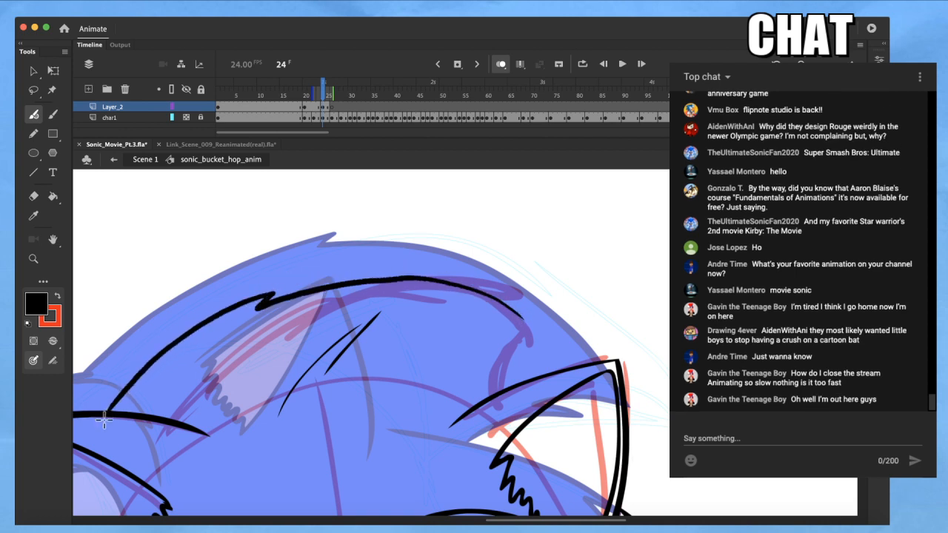
key(q)
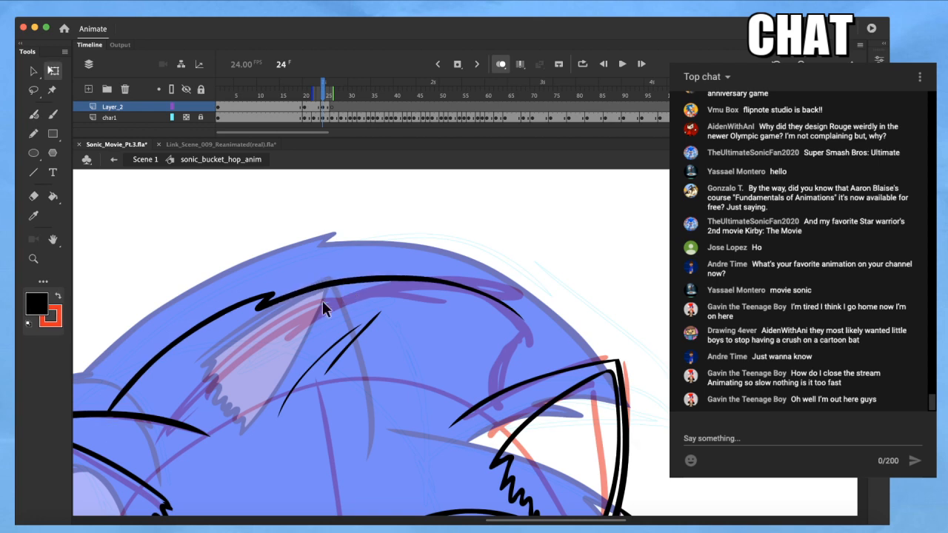
key(b)
mouse_move(523, 320)
mouse_down()
mouse_move(493, 354)
mouse_move(496, 394)
mouse_up()
key(q)
Delete the overshooting line bits at the tip where the top-of-head contour meets the downward curve
key(z)
drag(560, 299, 495, 350)
key(q)
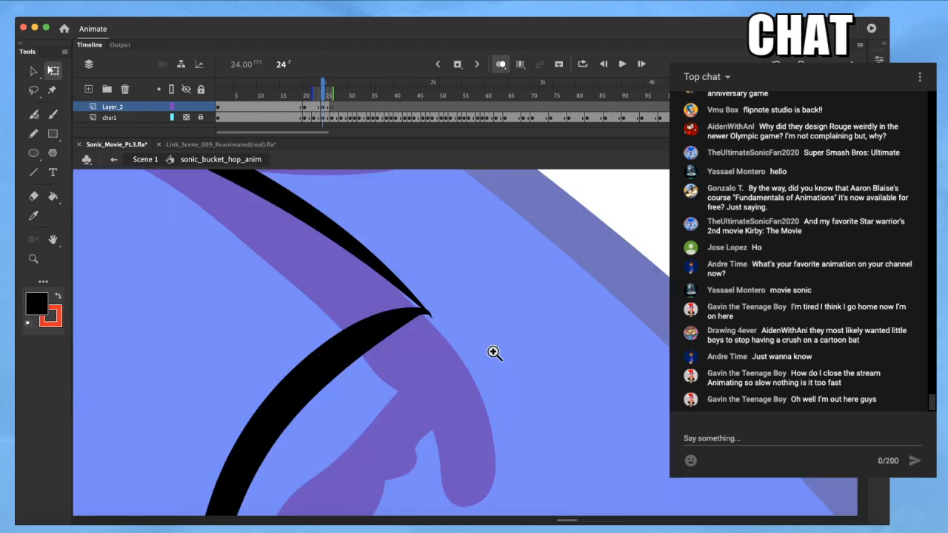
mouse_move(429, 316)
mouse_down()
mouse_move(496, 298)
mouse_move(486, 286)
mouse_move(433, 317)
mouse_move(467, 355)
mouse_up()
click(433, 318)
key(Delete)
drag(437, 318, 467, 278)
click(449, 335)
key(Delete)
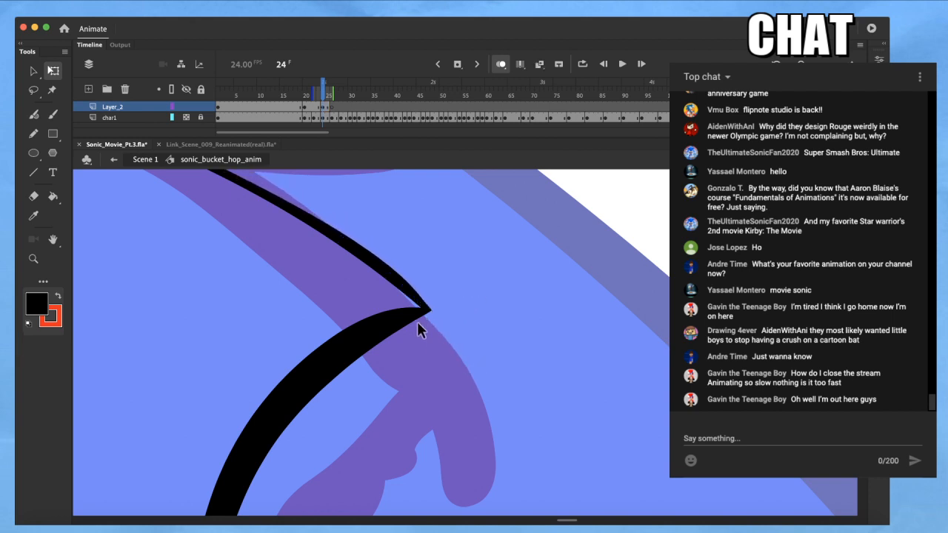
Thin the downward curve by bending its edges inward, and tidy the top-of-head contour's end at the left ear
mouse_move(393, 339)
mouse_down()
mouse_move(368, 333)
mouse_move(353, 357)
mouse_up()
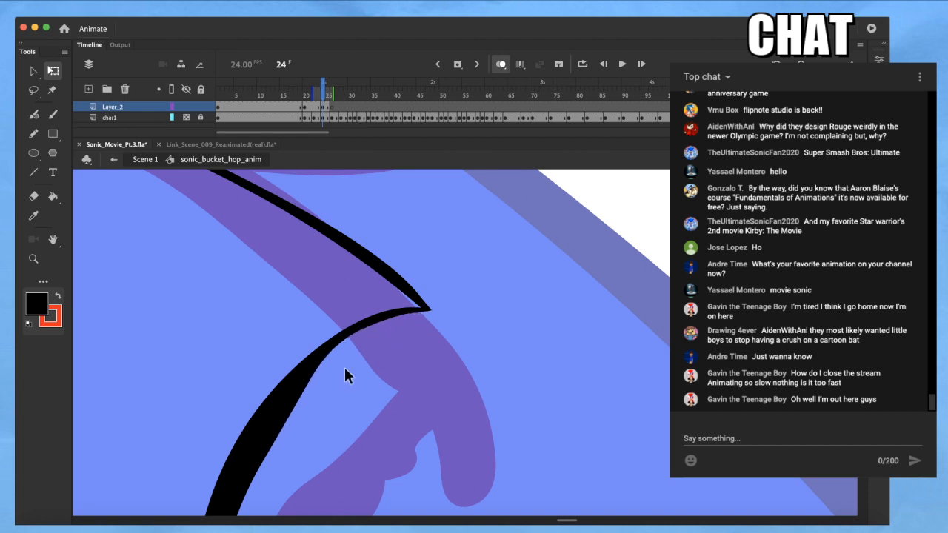
drag(295, 408, 279, 412)
scroll(300, 405, down, 5)
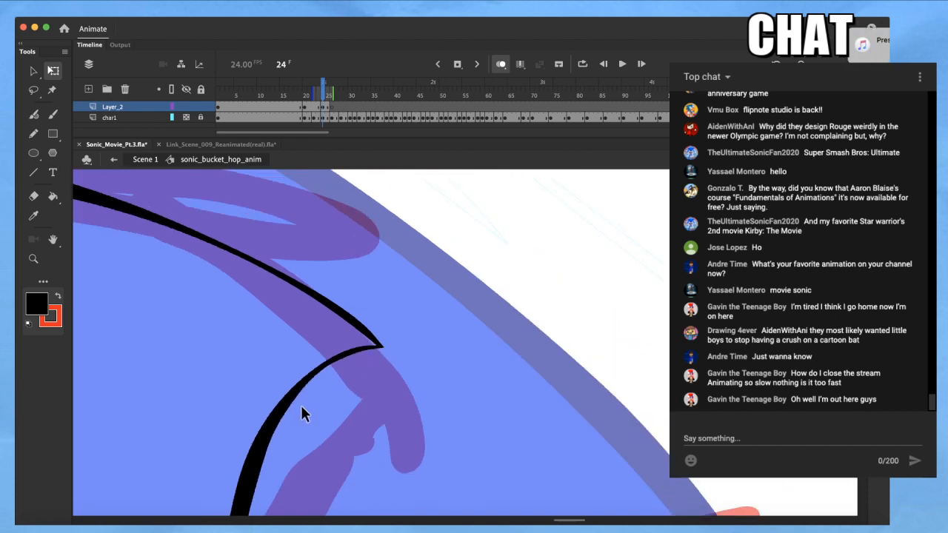
scroll(370, 359, down, 3)
scroll(370, 359, left, 3)
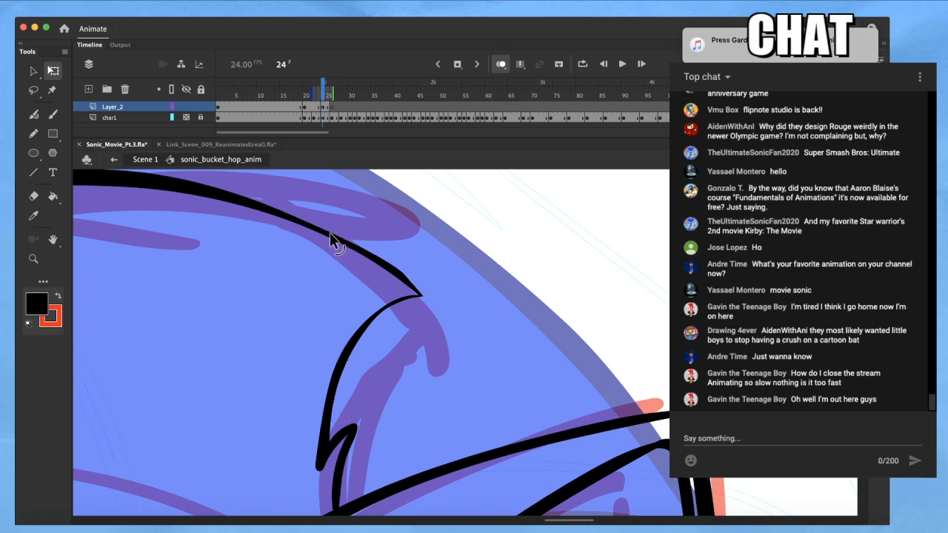
scroll(332, 245, down, 3)
scroll(387, 269, up, 8)
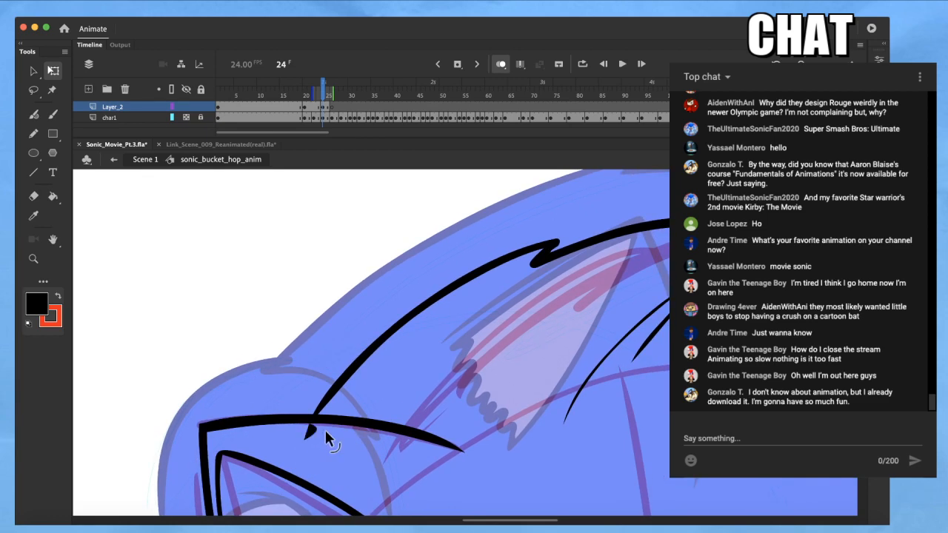
mouse_move(325, 429)
mouse_down()
mouse_move(317, 422)
mouse_move(330, 420)
mouse_up()
Smooth the top-of-head contour and clean up the lower corner of its zigzag notch
drag(678, 268, 402, 331)
key(v)
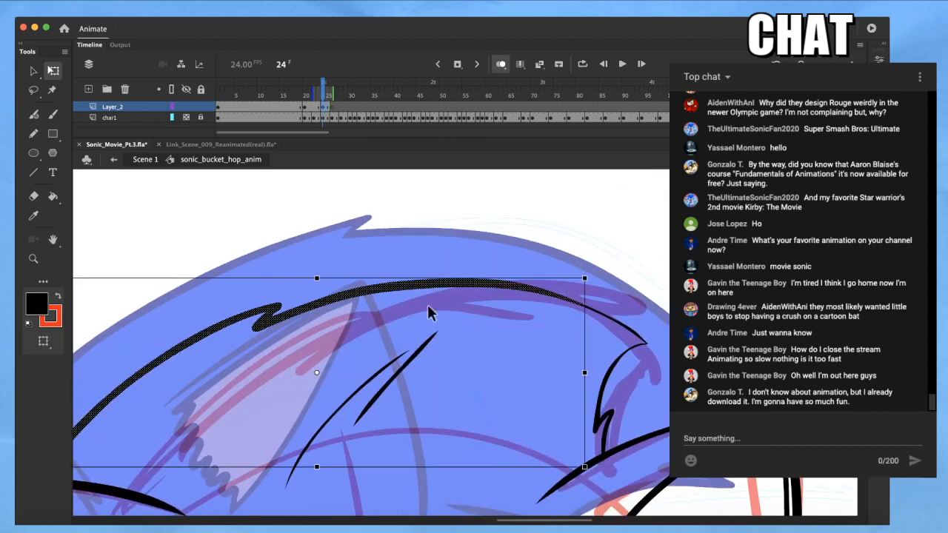
click(540, 299)
click(33, 340)
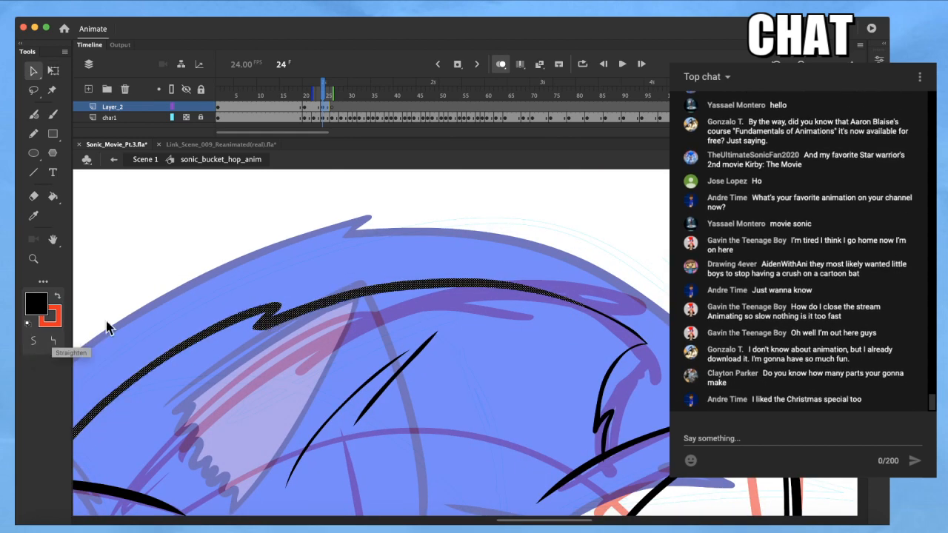
click(245, 328)
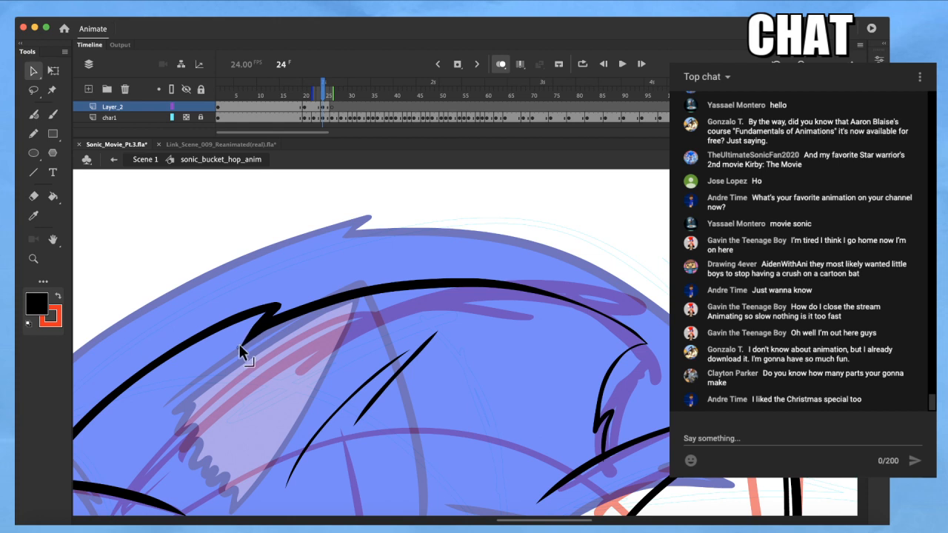
drag(260, 332, 255, 328)
click(240, 346)
key(Delete)
Thin the top-of-head contour from the crown to the zigzag notch, and select the section around the notch
drag(460, 286, 458, 282)
drag(348, 290, 343, 293)
drag(273, 317, 265, 321)
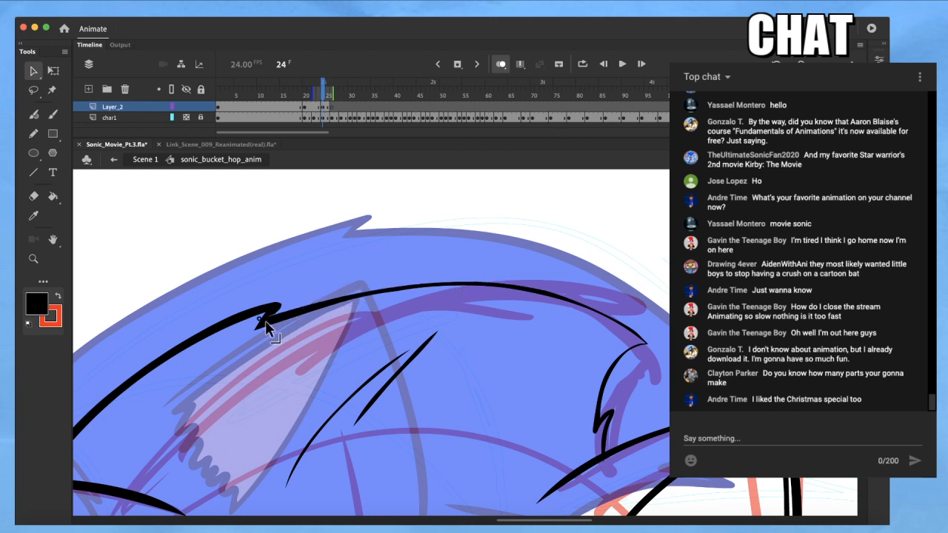
drag(383, 259, 386, 261)
shift+click(303, 312)
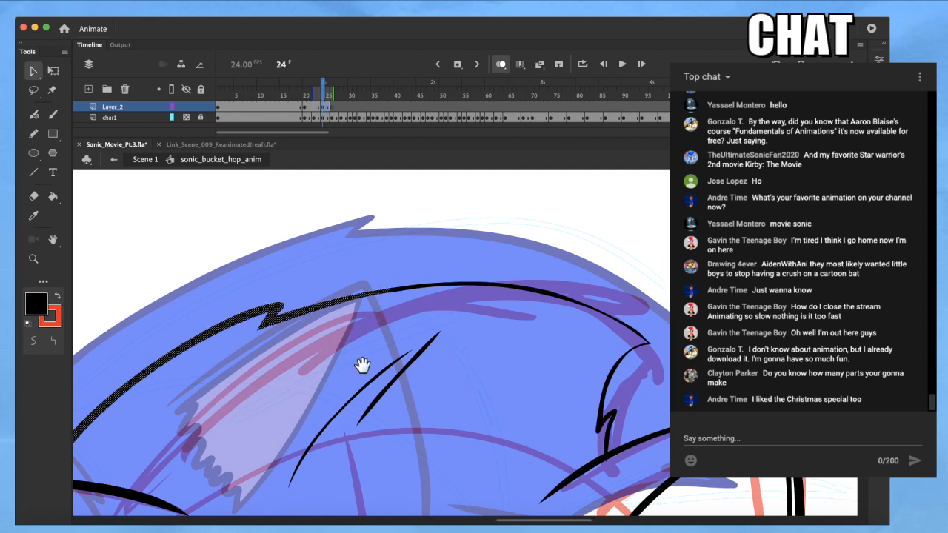
Thin the contour section between the left ear and the notch, and reshape the notch's upper point
drag(330, 375, 474, 334)
key(q)
drag(205, 344, 244, 349)
click(429, 296)
drag(401, 284, 439, 270)
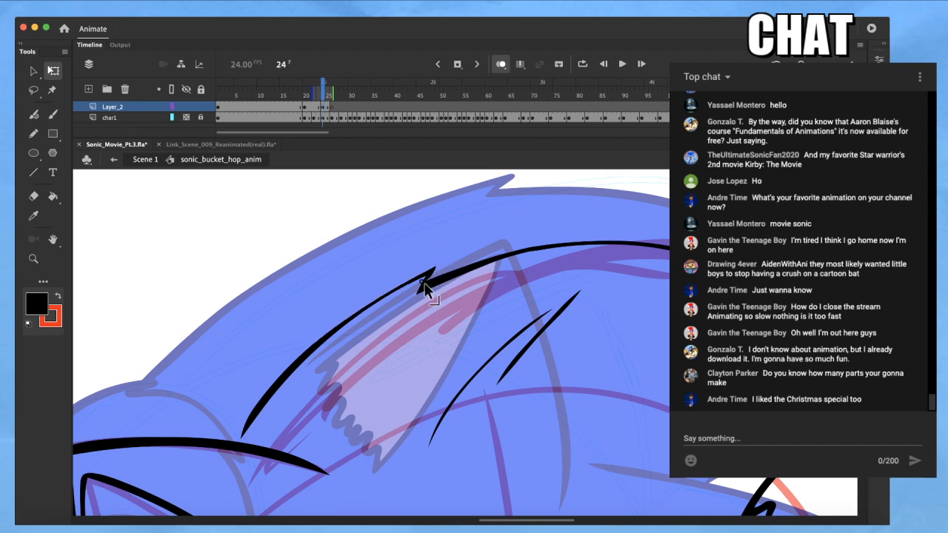
Refine the notch into a thin, sharp zigzag and even out the contour's thickness toward the left ear
key(z)
mouse_move(533, 231)
mouse_down()
mouse_move(395, 323)
mouse_move(389, 360)
mouse_up()
key(v)
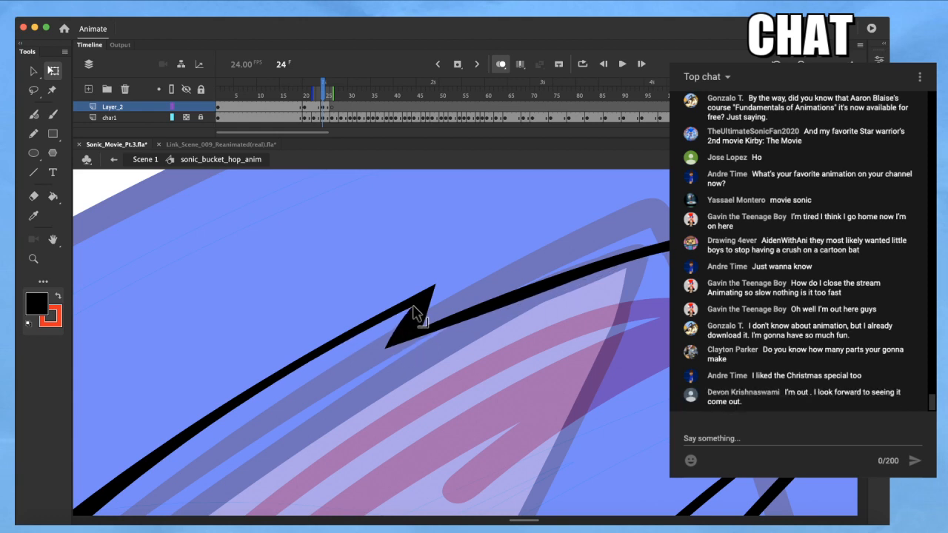
drag(414, 309, 419, 310)
scroll(397, 326, down, 5)
drag(331, 387, 334, 340)
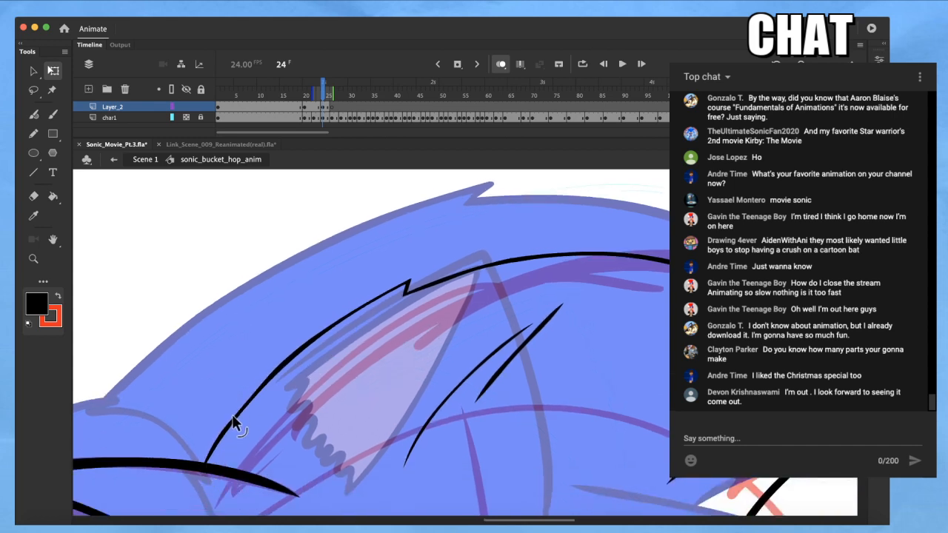
Examine the inked head contour and the bound arms and hands on frame 24
double_click(284, 360)
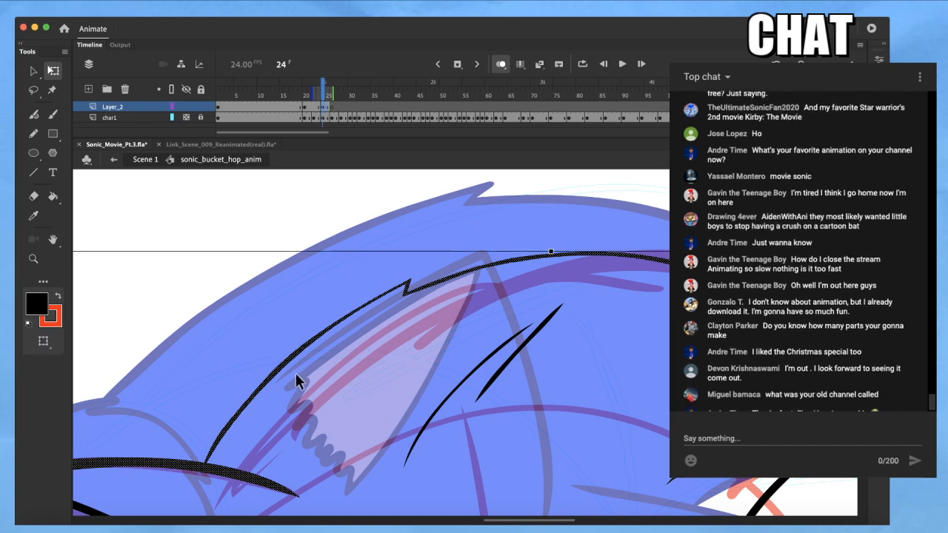
key(super+minus)
drag(313, 401, 296, 304)
click(359, 409)
mouse_move(363, 409)
mouse_down()
mouse_move(314, 301)
mouse_move(282, 389)
mouse_move(271, 321)
mouse_move(253, 286)
mouse_up()
drag(452, 418, 408, 294)
drag(429, 432, 407, 402)
key(super+equal)
drag(441, 438, 461, 393)
key(b)
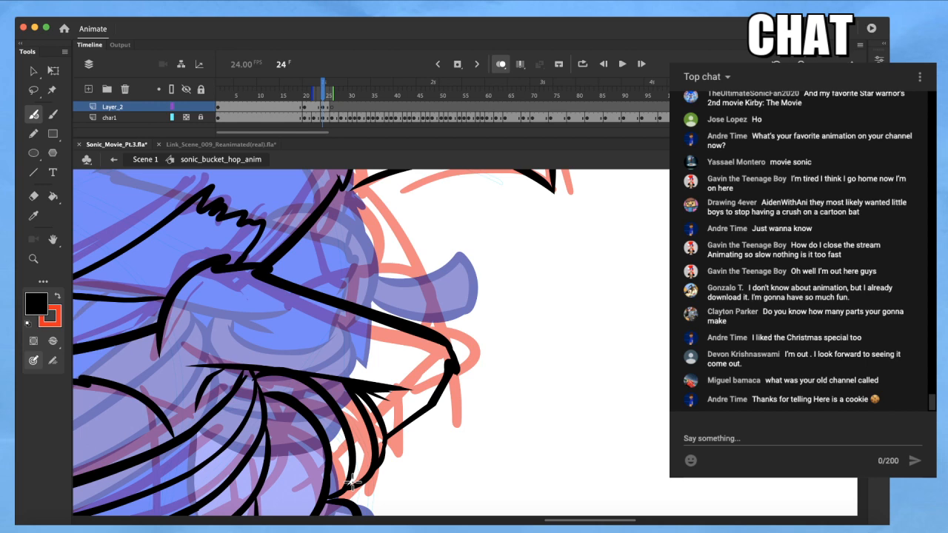
key(super+minus)
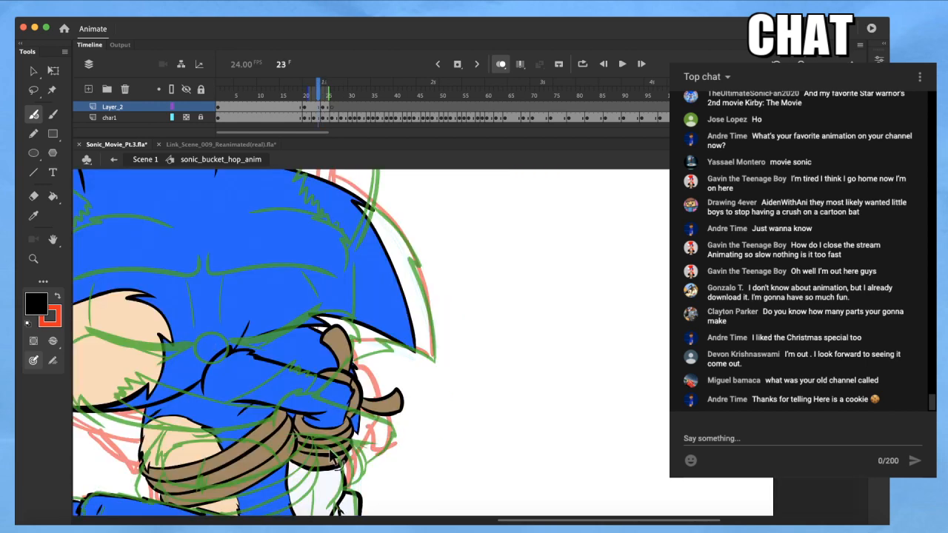
On frame 23, recolor the upper black line across the wrist rope with the rope's tan, and restore black as the fill color
key(super+equal)
key(super+equal)
key(q)
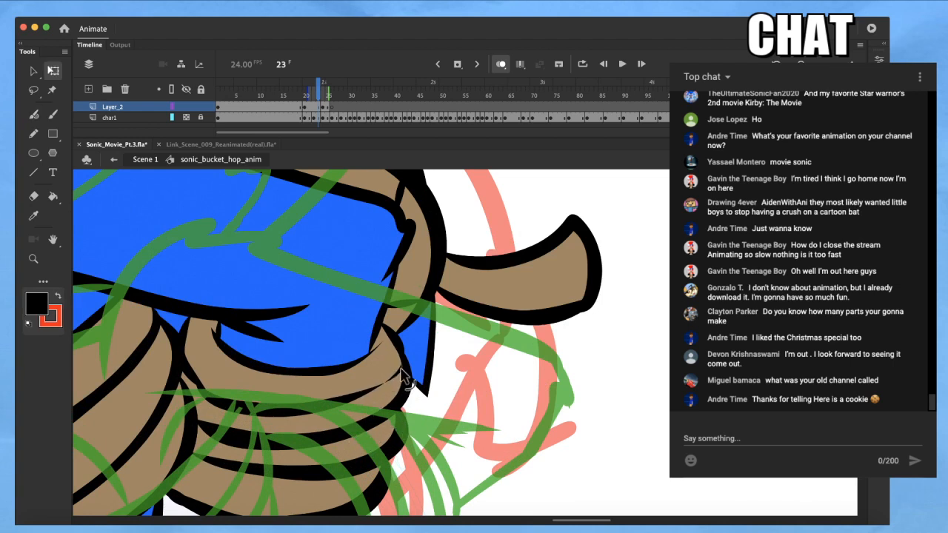
click(197, 378)
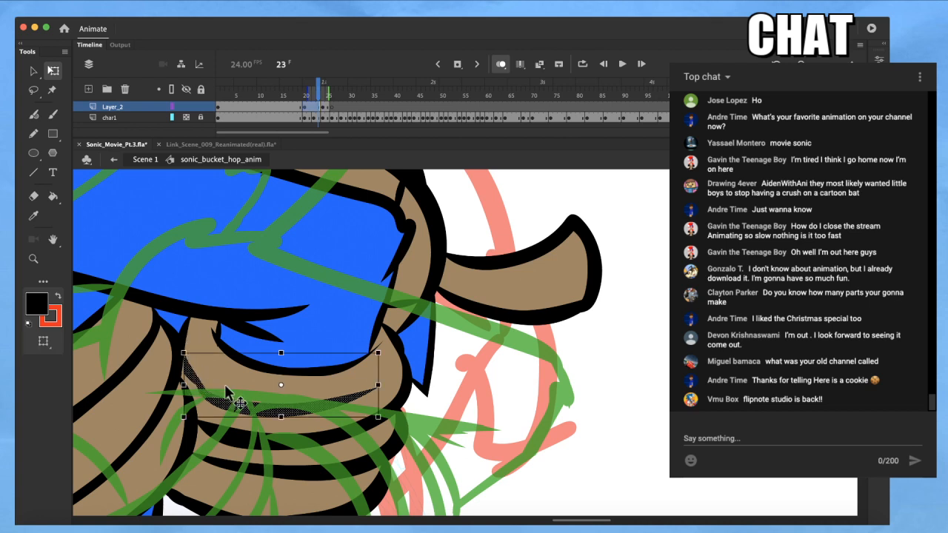
key(i)
click(273, 432)
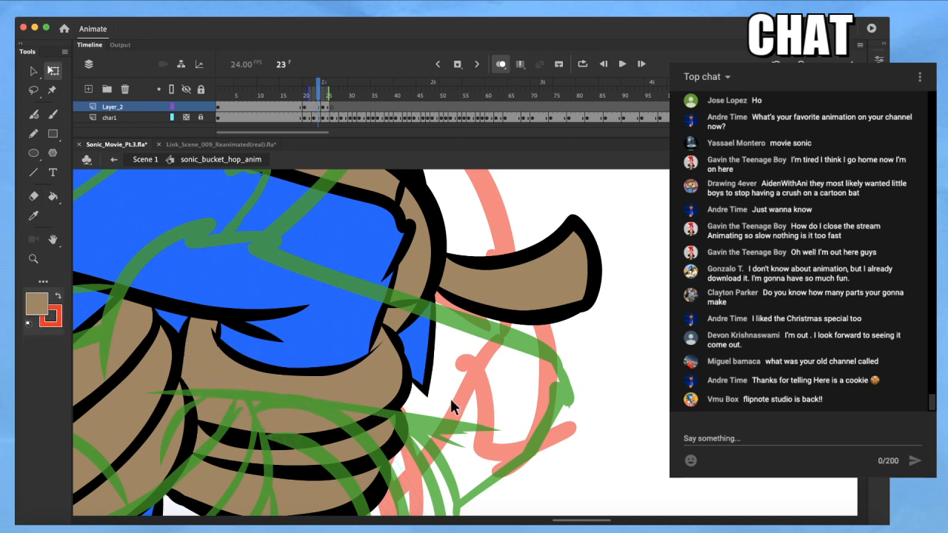
click(393, 408)
key(super+minus)
key(super+minus)
key(super+minus)
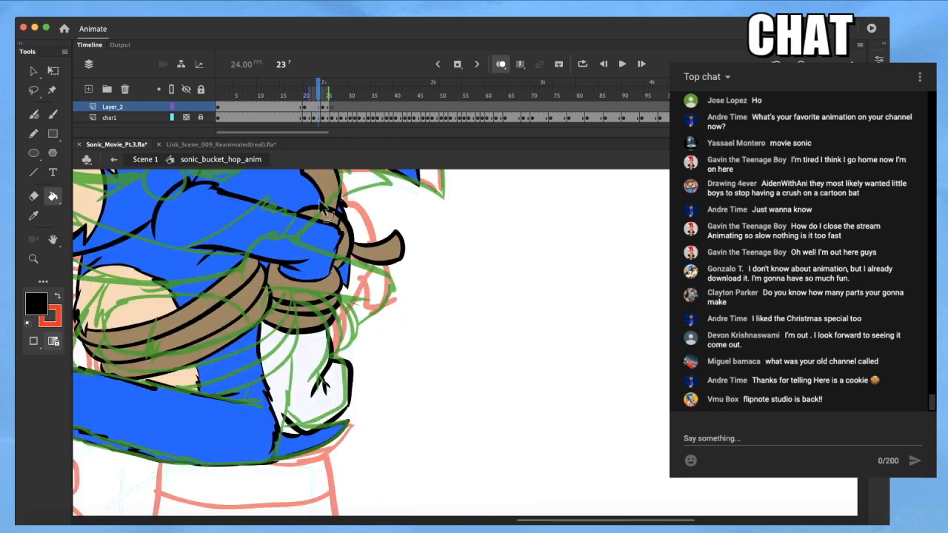
key(q)
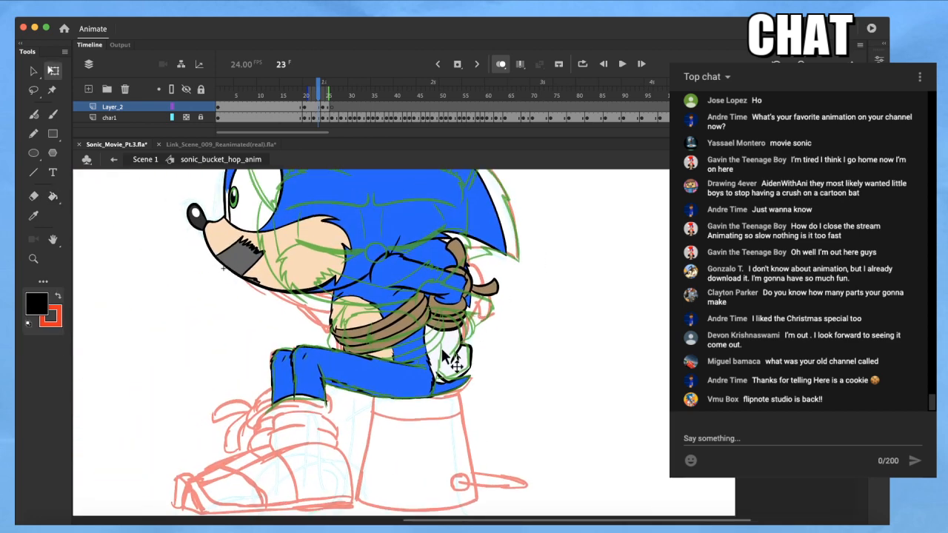
Delete the stray crossed lines beside the character on frame 1 of Layer_2
click(310, 104)
drag(311, 106, 219, 106)
drag(570, 267, 550, 380)
click(527, 193)
drag(527, 190, 511, 237)
key(super+minus)
drag(324, 238, 254, 349)
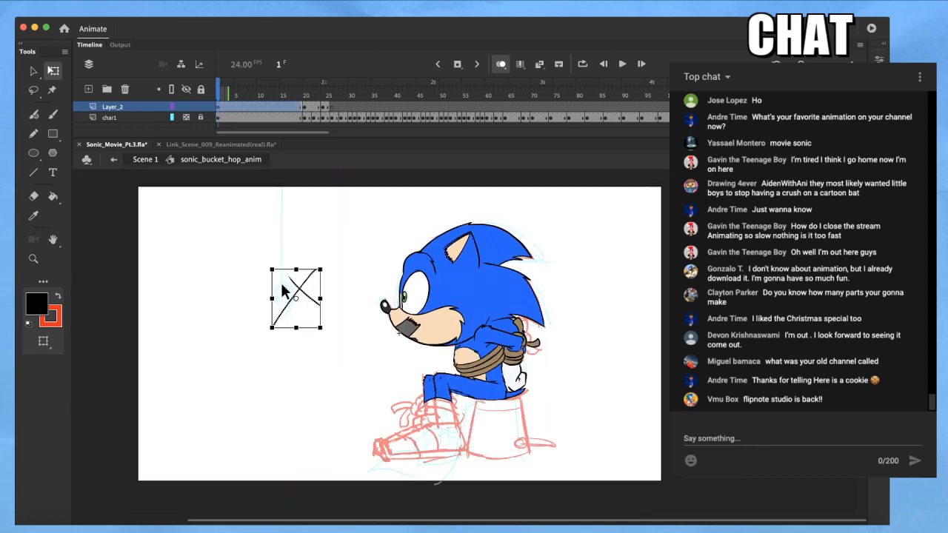
key(Delete)
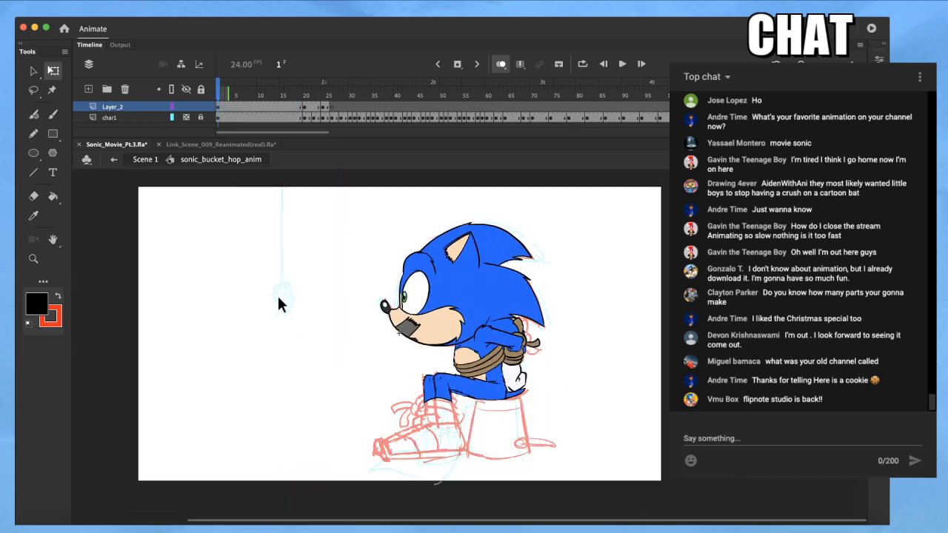
On frame 24, ink the lower quill outline behind the raised arm and the short quill contour under the opposite cheek
key(super+equal)
drag(523, 360, 470, 422)
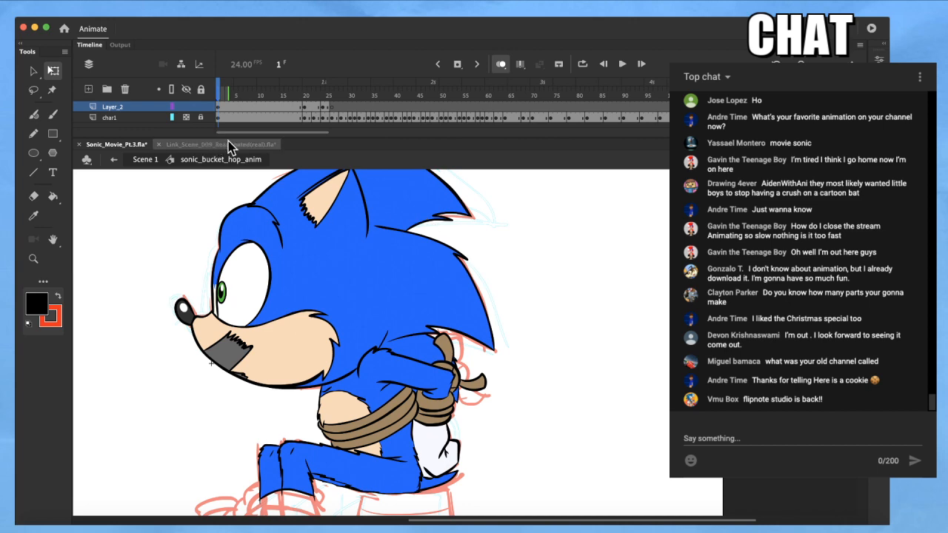
drag(317, 96, 325, 100)
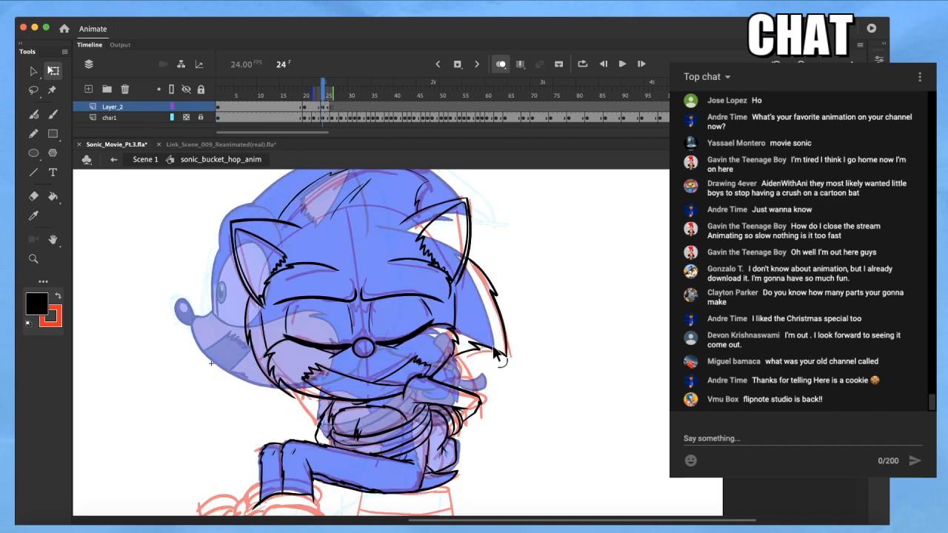
scroll(509, 365, up, 2)
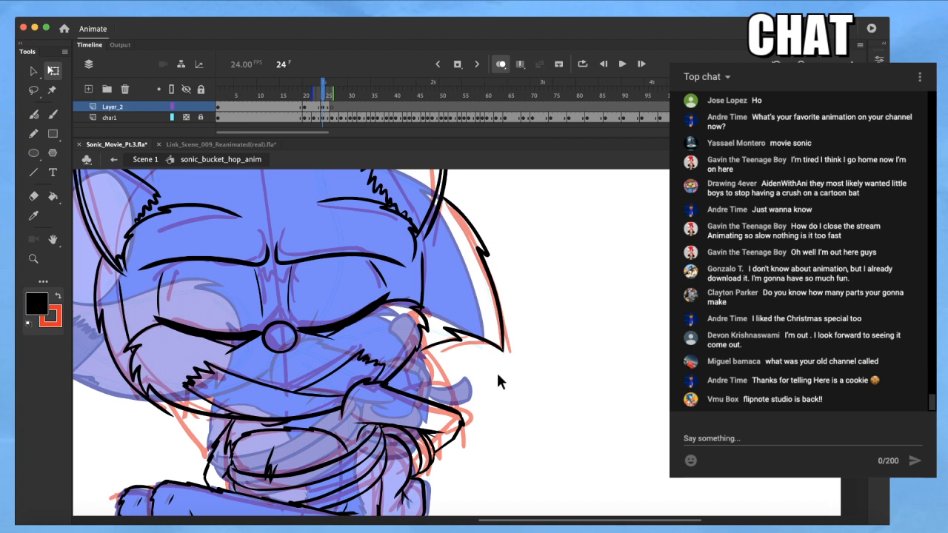
key(b)
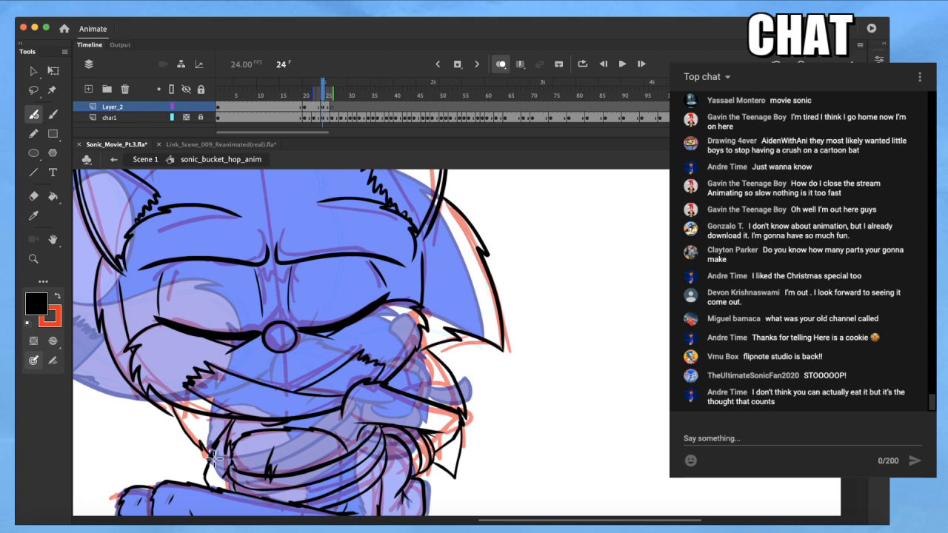
key(q)
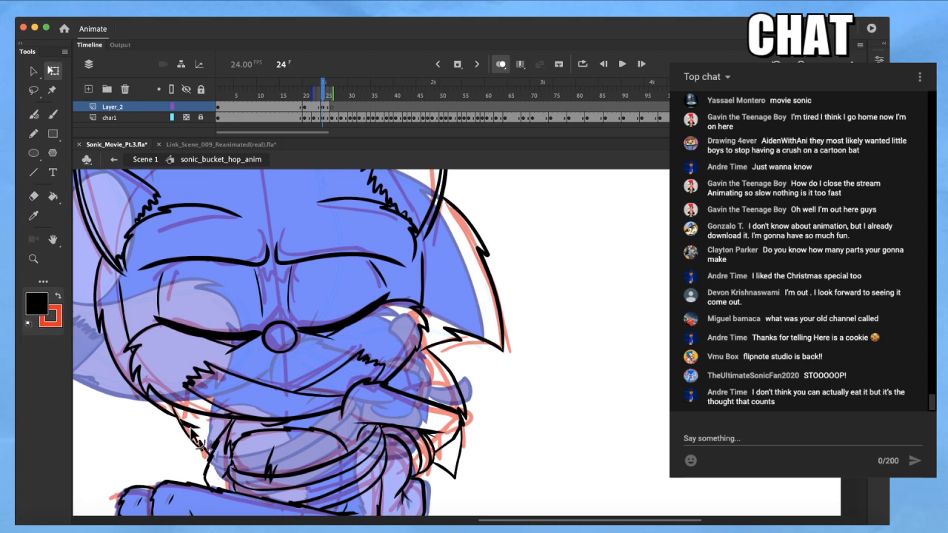
key(b)
Nudge the thin quill contour on top of the head toward the right ear, and undo the failed reshaping near the left ear
drag(494, 291, 504, 422)
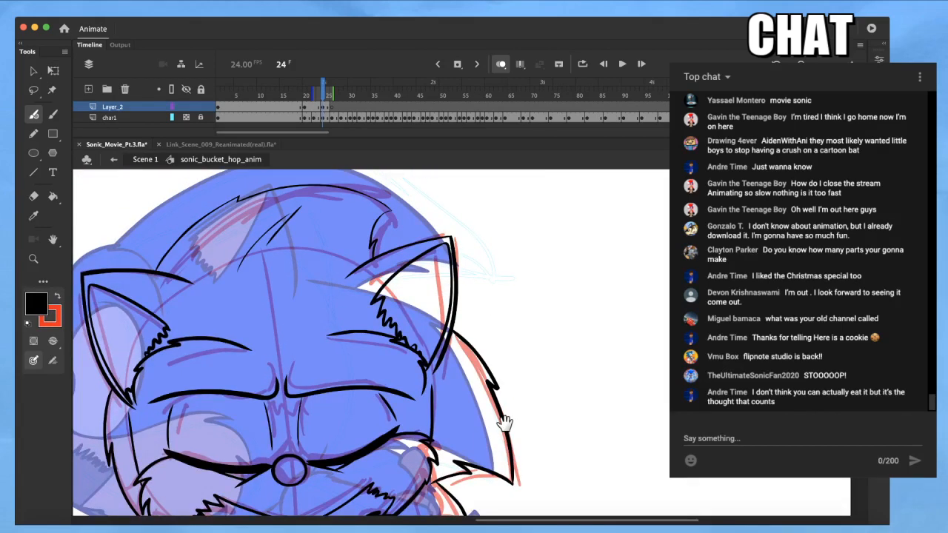
super+click(347, 277)
drag(390, 250, 474, 362)
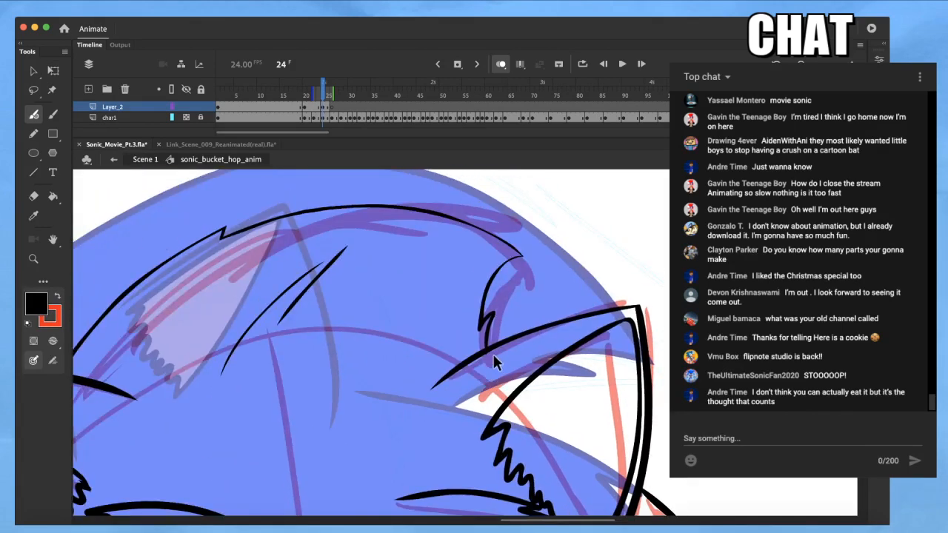
key(q)
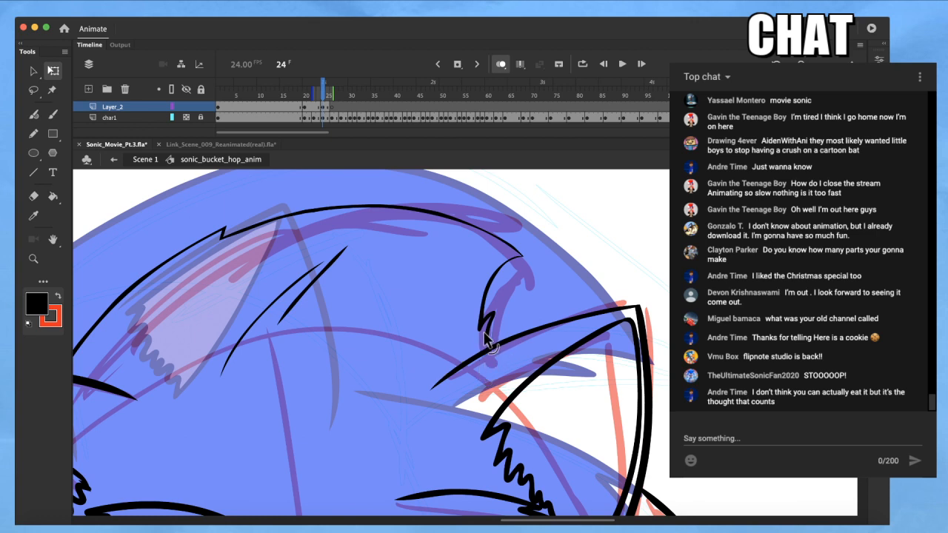
scroll(236, 389, left, 4)
scroll(236, 388, up, 1)
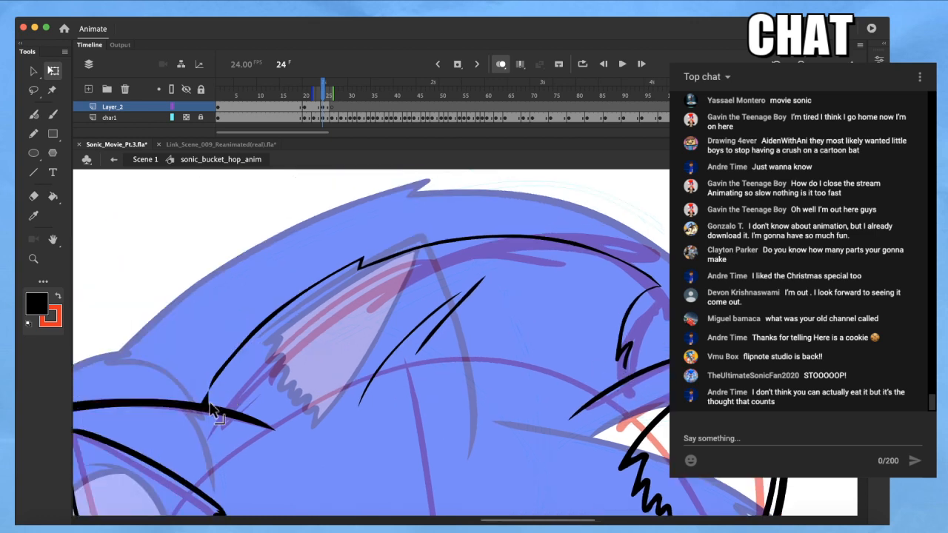
click(212, 388)
key(shift+Right)
key(shift+Right)
key(shift+Right)
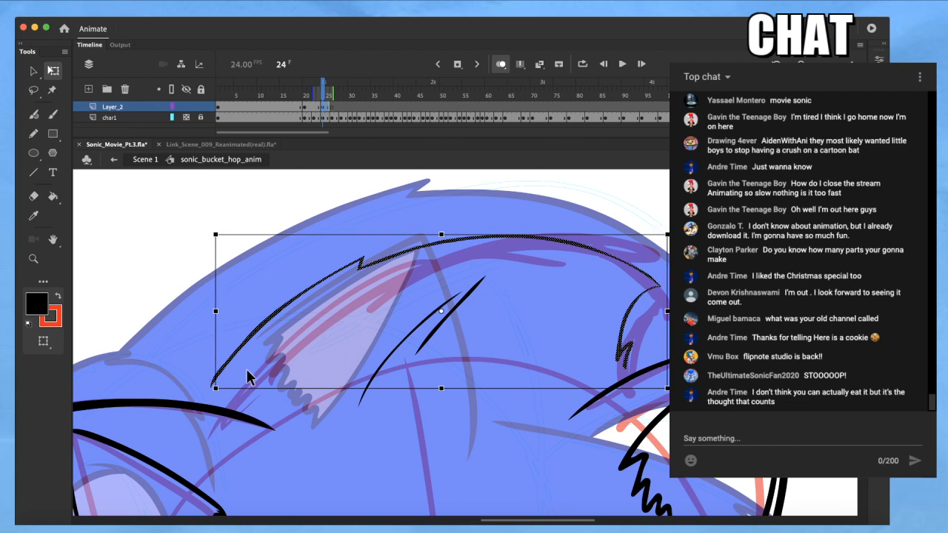
click(254, 376)
mouse_move(233, 385)
mouse_down()
mouse_move(222, 409)
mouse_move(272, 425)
mouse_up()
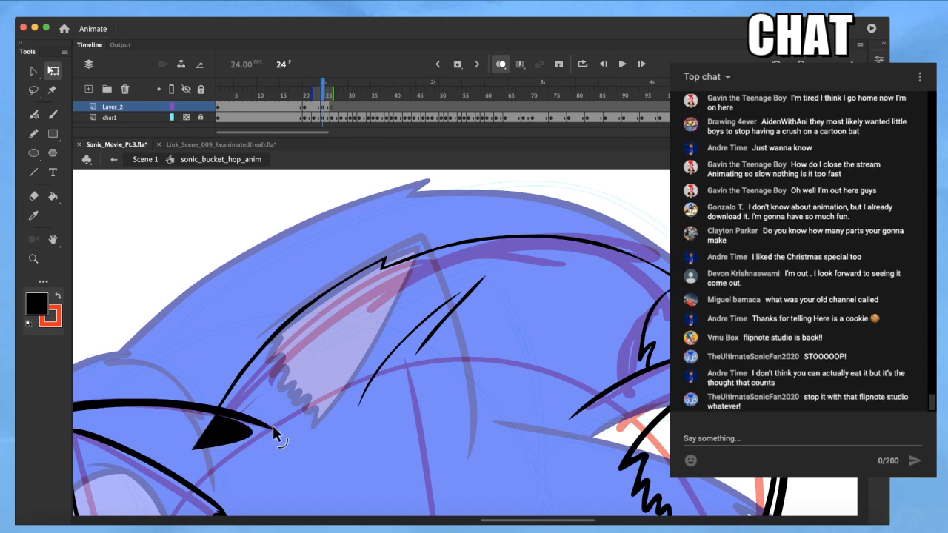
key(super+z)
Mark off the nose bridge with a thin red zigzag between the brows and red side lines running down to the nose
scroll(272, 425, down, 5)
drag(367, 423, 291, 273)
mouse_move(319, 392)
mouse_down()
mouse_move(265, 311)
mouse_move(334, 359)
mouse_move(387, 387)
mouse_move(392, 380)
mouse_up()
scroll(235, 334, up, 2)
key(b)
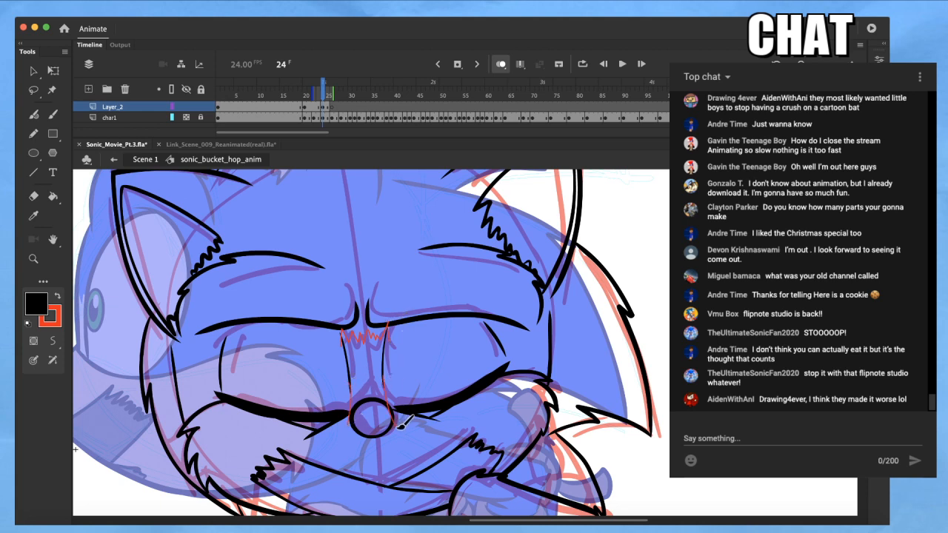
drag(393, 363, 388, 316)
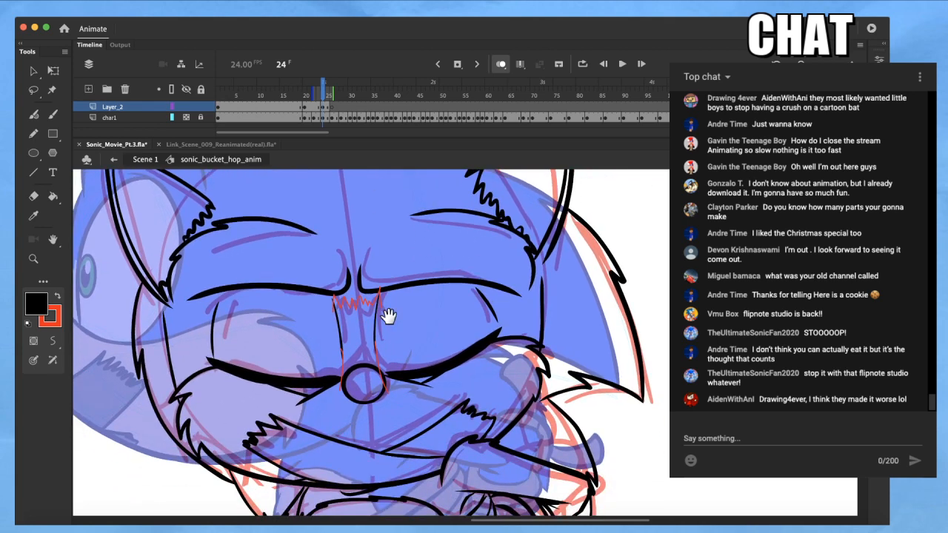
Sample the blue from the leg on frame 23 and fill the legs, arms, torso, head and quills with it on frame 24
scroll(258, 365, down, 4)
drag(417, 362, 417, 378)
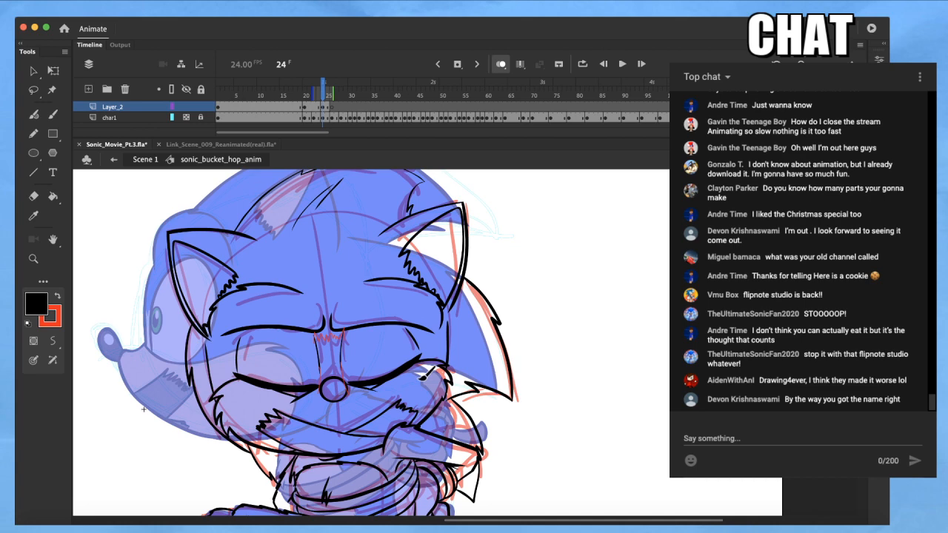
mouse_move(429, 337)
mouse_down()
mouse_move(421, 363)
mouse_move(407, 162)
mouse_move(416, 232)
mouse_up()
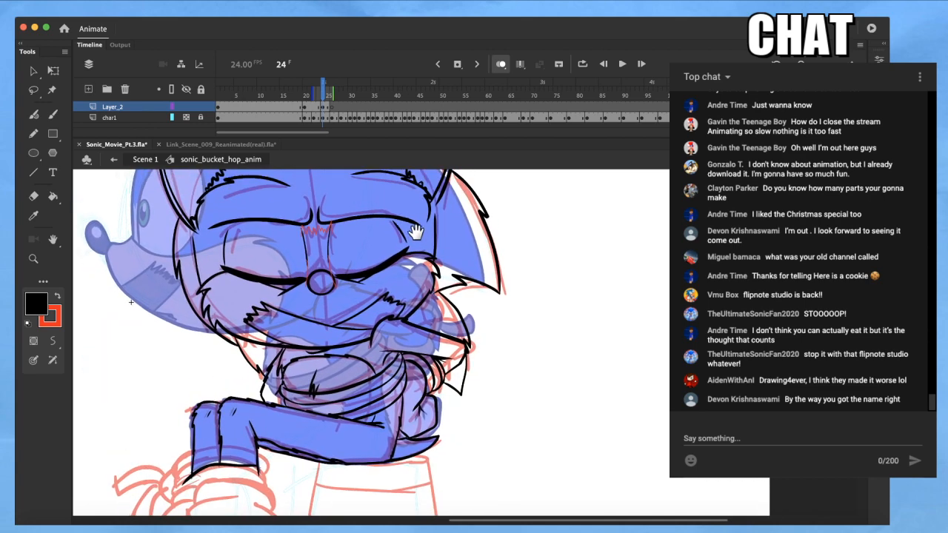
key(comma)
key(i)
click(243, 446)
key(period)
click(235, 446)
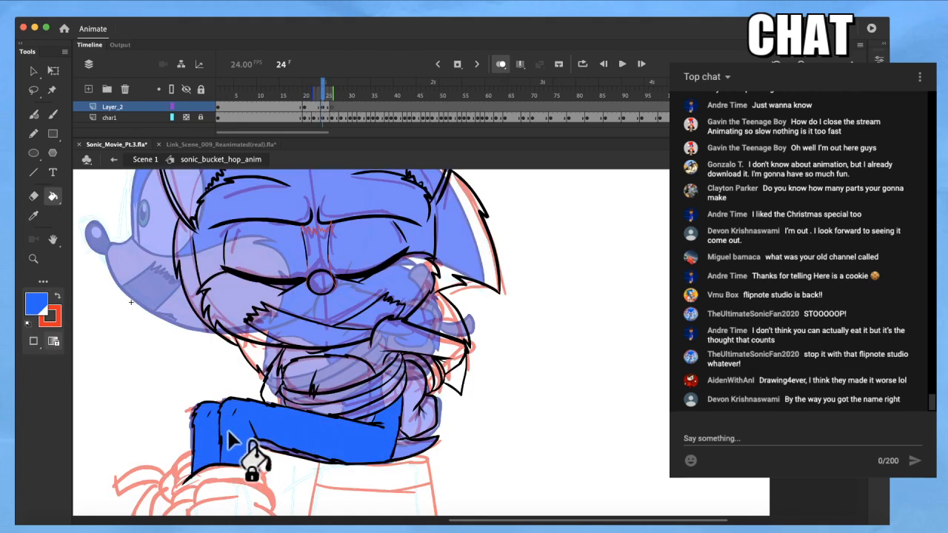
click(312, 382)
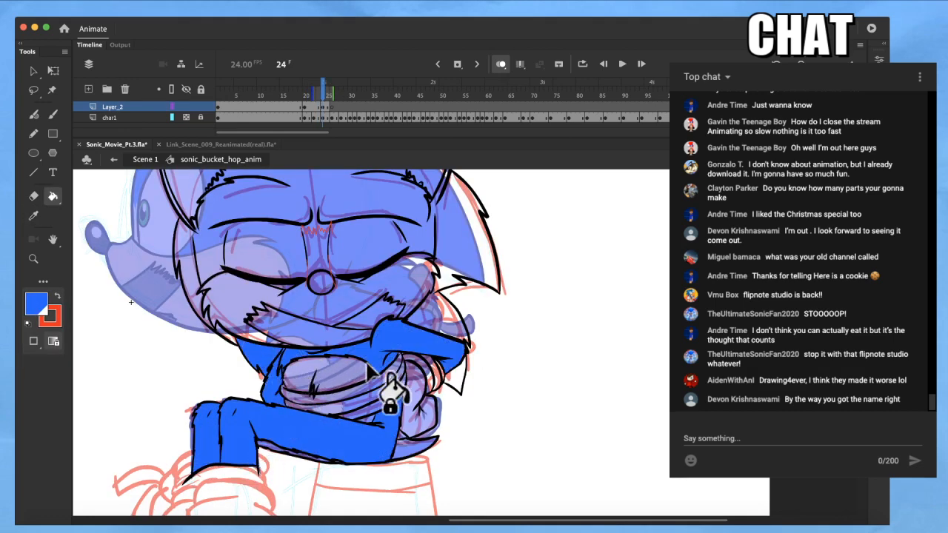
click(412, 350)
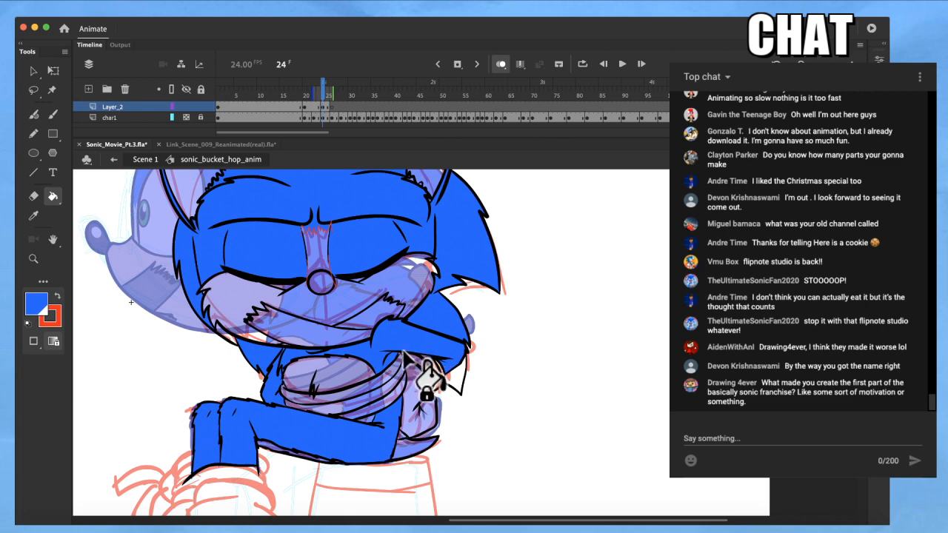
Sample the inner ear's peach on frame 22, fill both inner ears and the muzzle on frame 24, and pick the face's blue again
mouse_move(477, 333)
mouse_down()
mouse_move(489, 459)
mouse_move(478, 385)
mouse_up()
key(comma)
key(period)
key(period)
key(comma)
key(comma)
key(comma)
key(i)
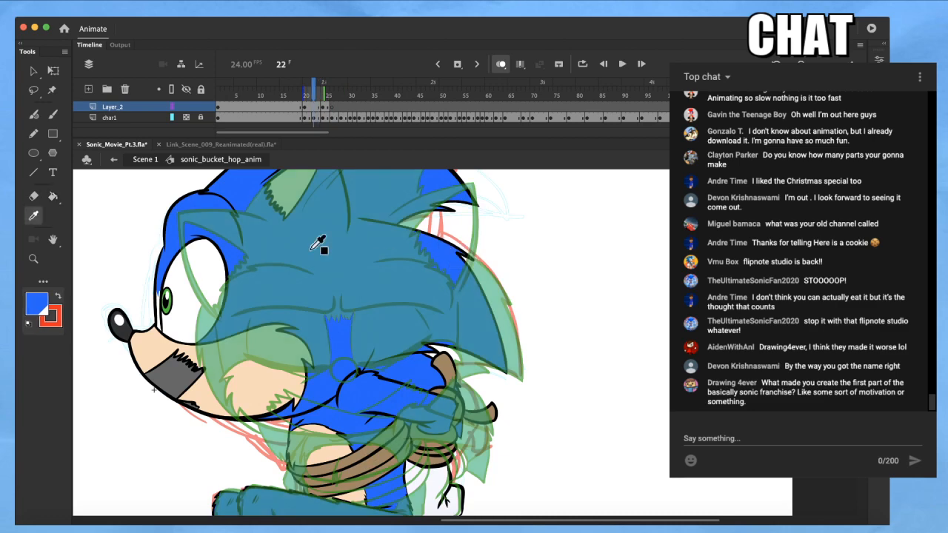
click(285, 191)
key(period)
key(period)
click(214, 255)
click(432, 238)
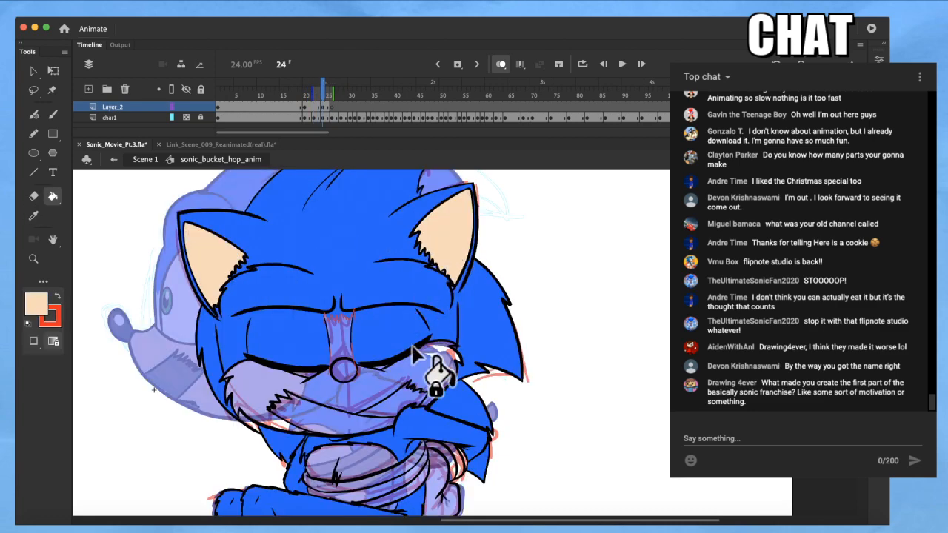
click(407, 378)
key(i)
click(299, 346)
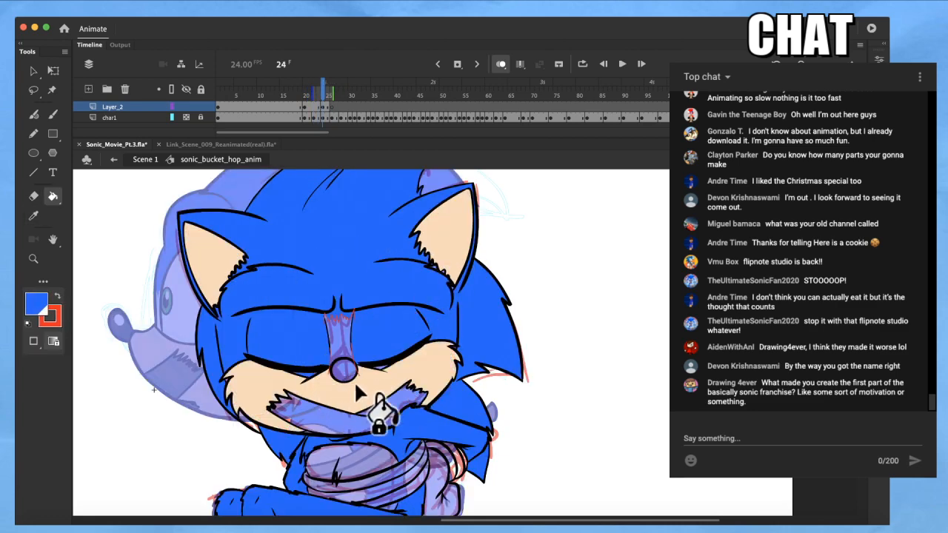
On frame 24, fill the nose bridge with the eye's white and the nose with dark gray, both sampled from frame 23
key(comma)
key(i)
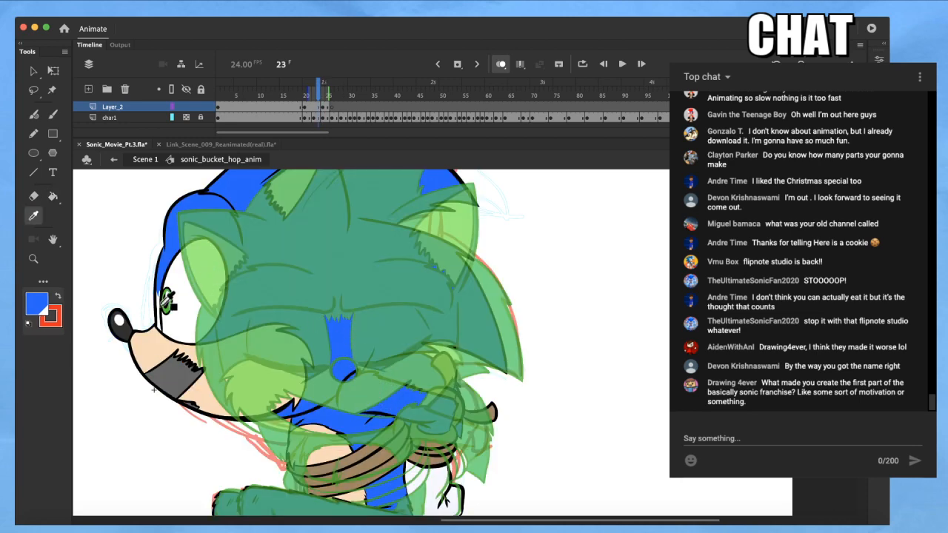
click(186, 337)
key(period)
key(comma)
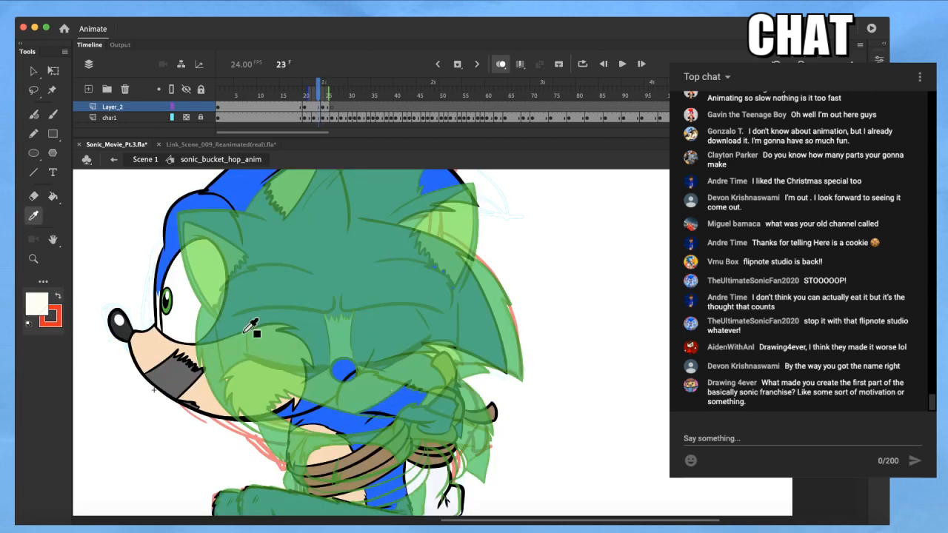
click(137, 352)
key(period)
Sample the mouth tape's gray on frame 23 and fill both parts of the tape with it on frame 24
key(comma)
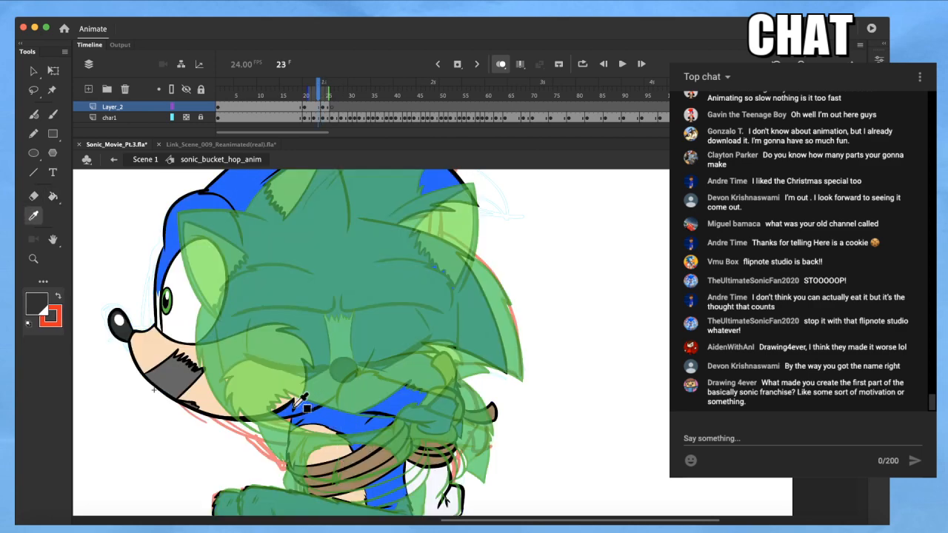
click(189, 380)
key(period)
click(406, 414)
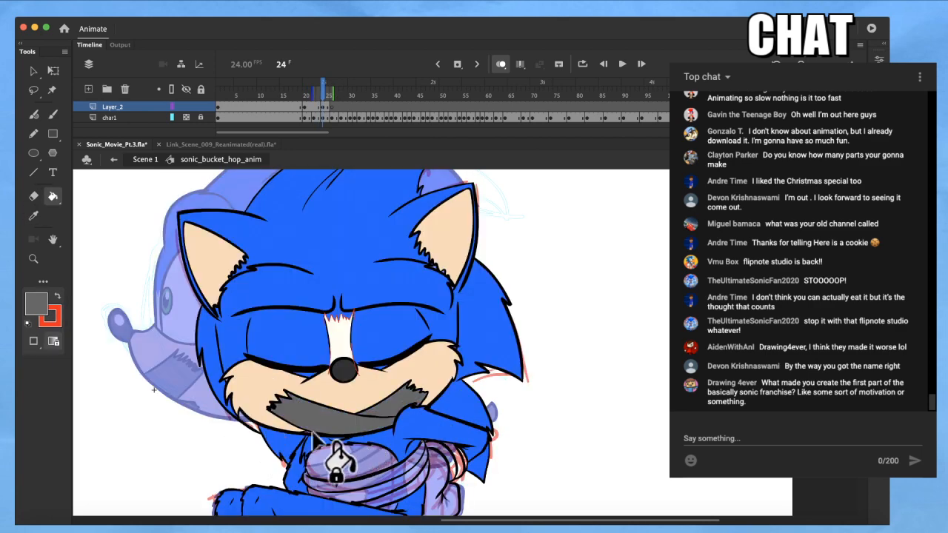
Sample the muzzle's peach and fill the belly patch above and below the rope on frame 24
key(i)
click(211, 363)
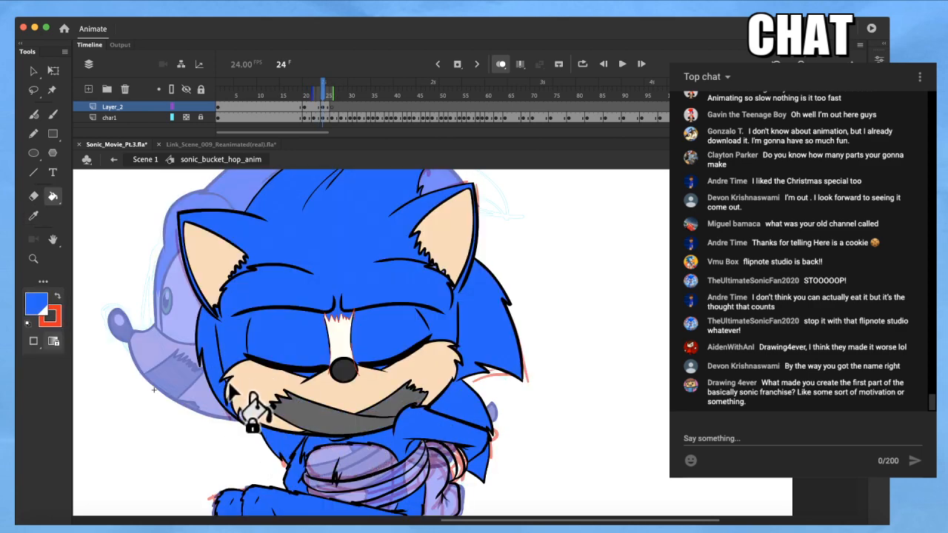
key(comma)
key(i)
key(period)
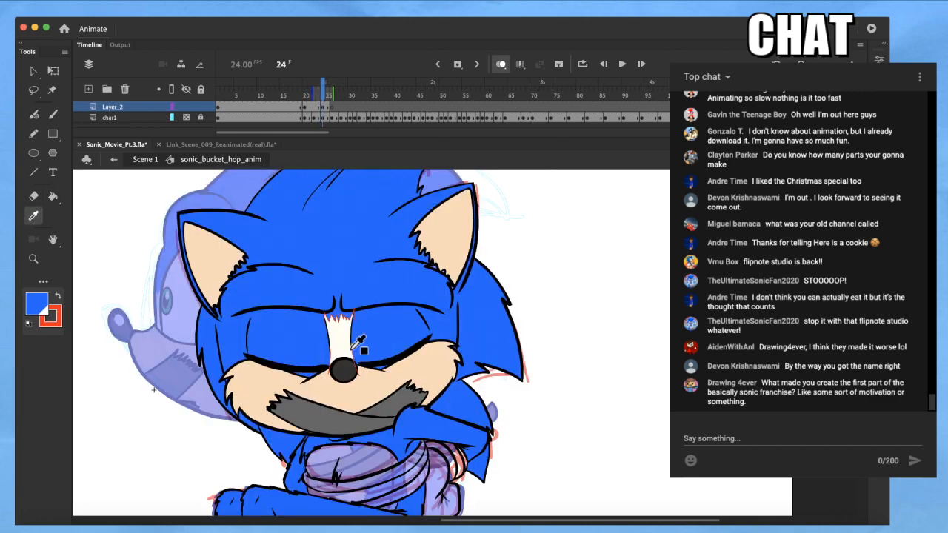
click(379, 374)
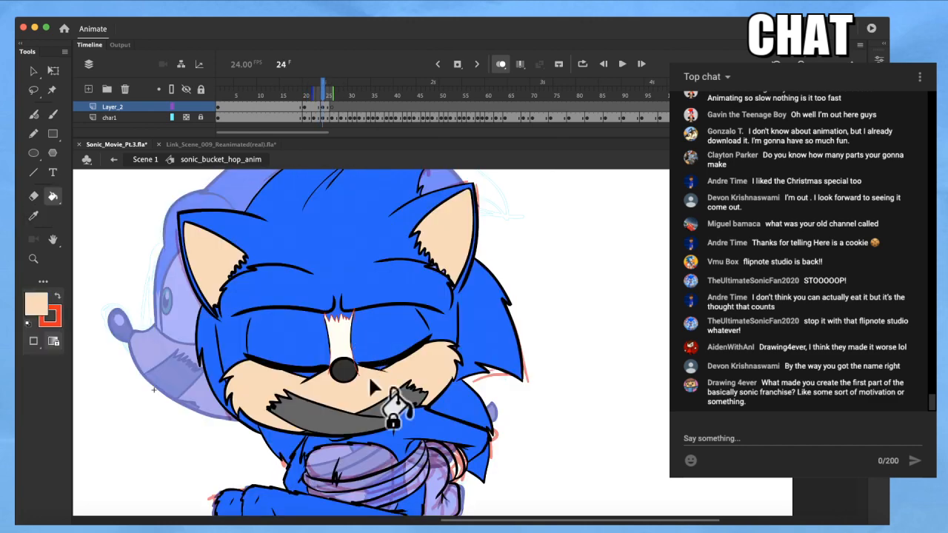
click(372, 460)
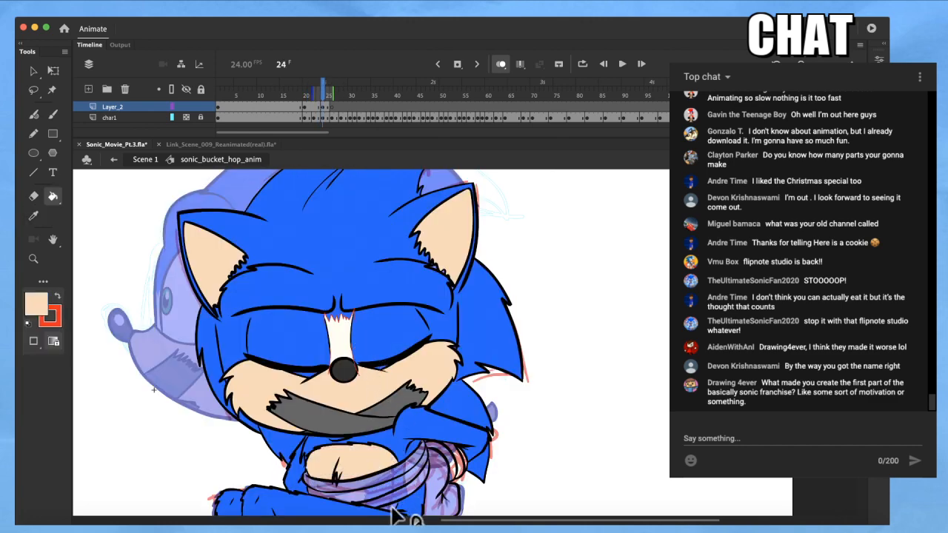
Pick the outline's black near the elbow as the fill color for the Brush tool
key(super+equal)
drag(472, 466, 455, 302)
key(i)
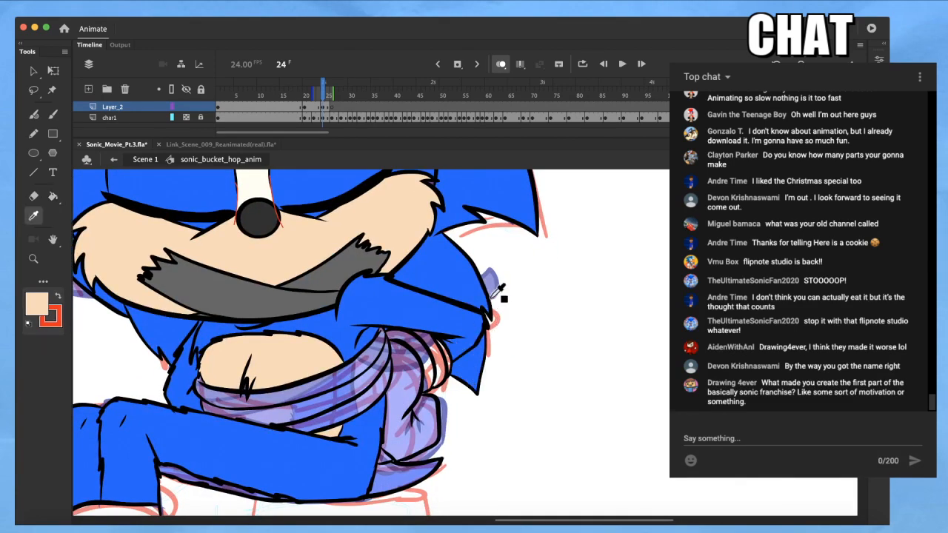
click(490, 306)
key(b)
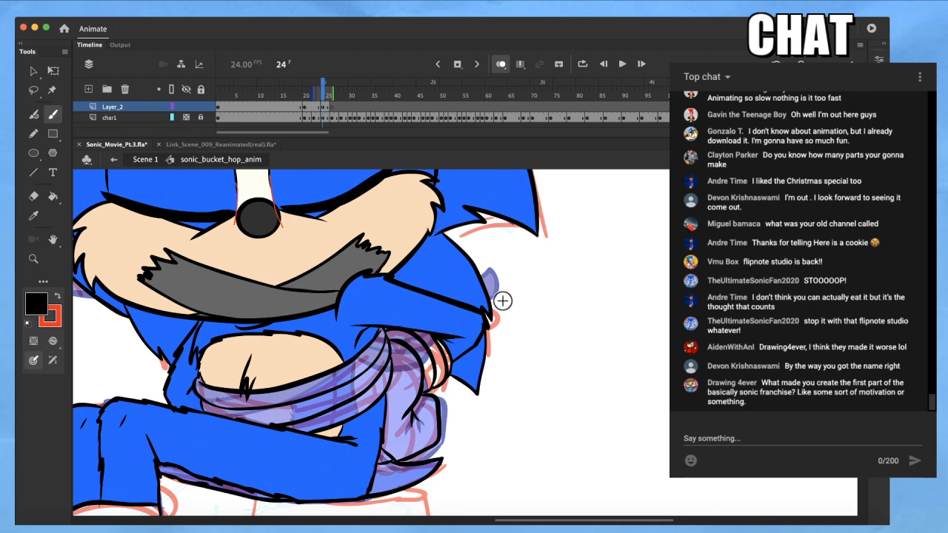
Compare the arm and rope drawing across the frames before and after frame 24, up to frame 26
key(comma)
key(comma)
key(period)
key(period)
key(period)
key(period)
key(period)
key(period)
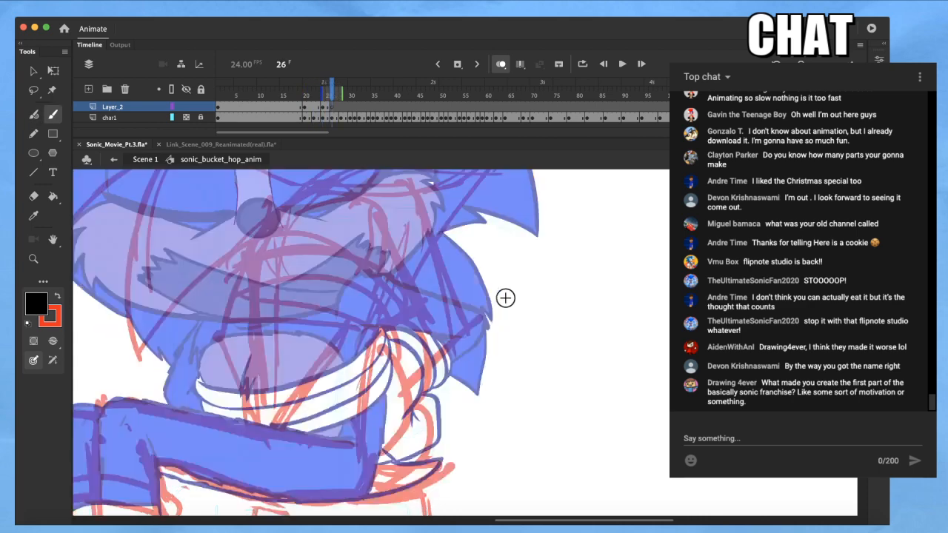
key(comma)
key(comma)
key(comma)
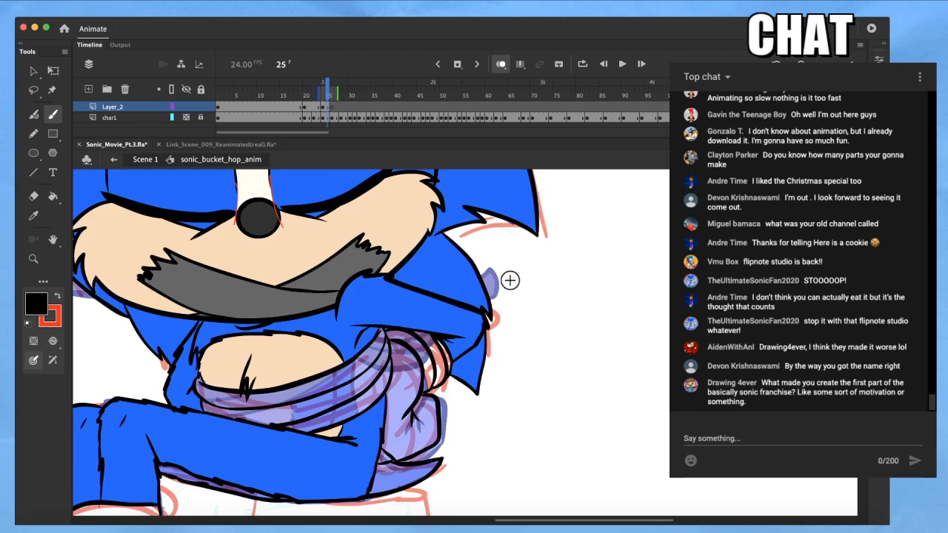
Ink the rope end sticking out behind the elbow on frame 24, checking it against the neighboring frames
key(y)
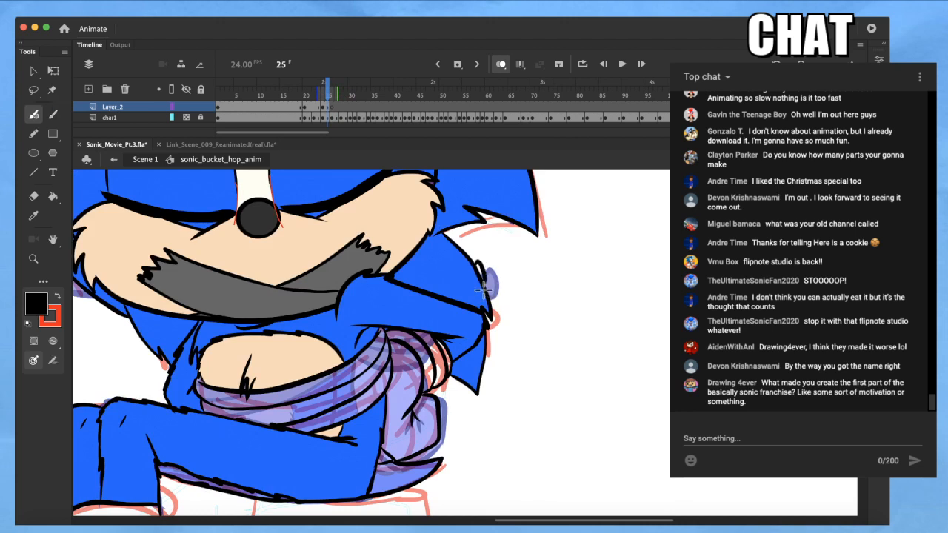
key(comma)
key(comma)
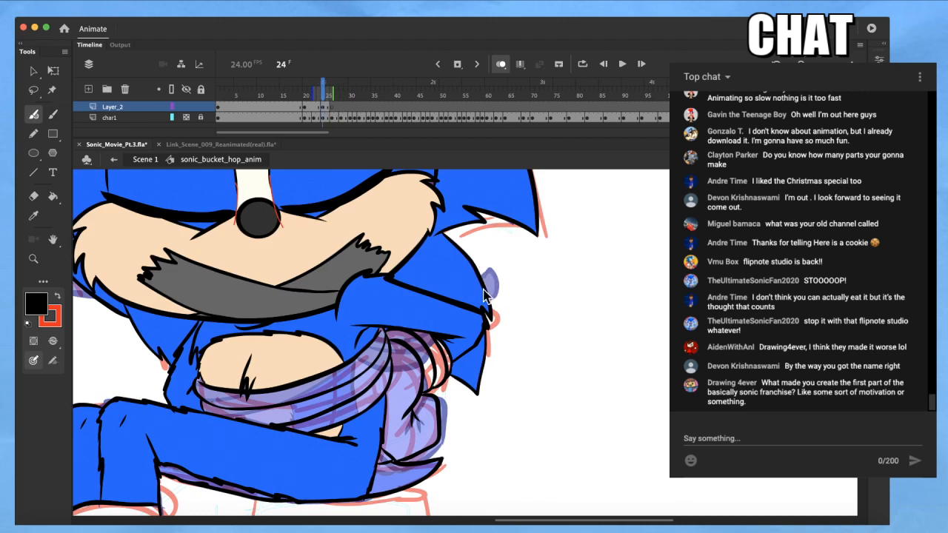
key(period)
key(comma)
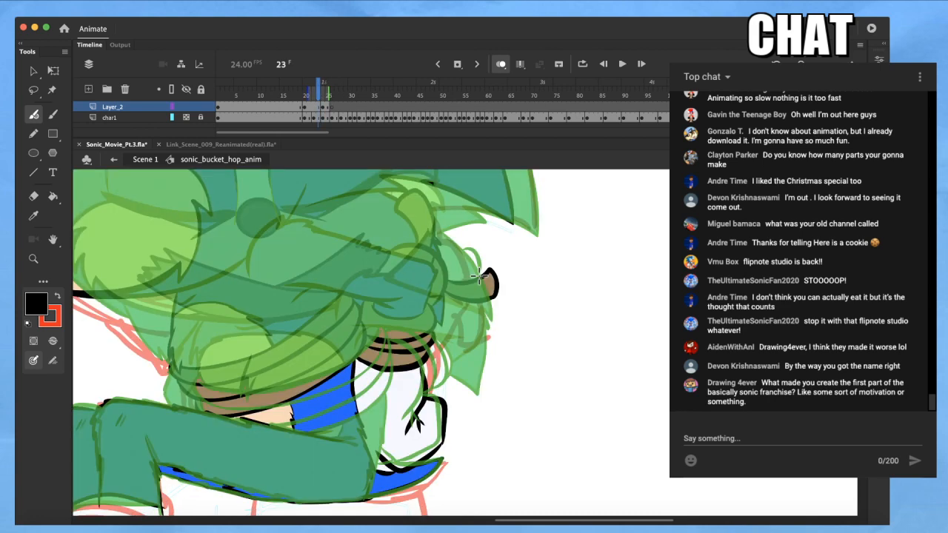
Sample the rope's brown on frame 23 and fill the rope end and the wrist rope bands with it on frame 24
key(i)
click(488, 283)
key(period)
click(475, 264)
click(443, 362)
click(433, 363)
click(428, 369)
Sample the glove's white on frame 23 and fill the glove behind the back with it on frame 24
key(comma)
key(i)
click(416, 421)
key(period)
click(402, 406)
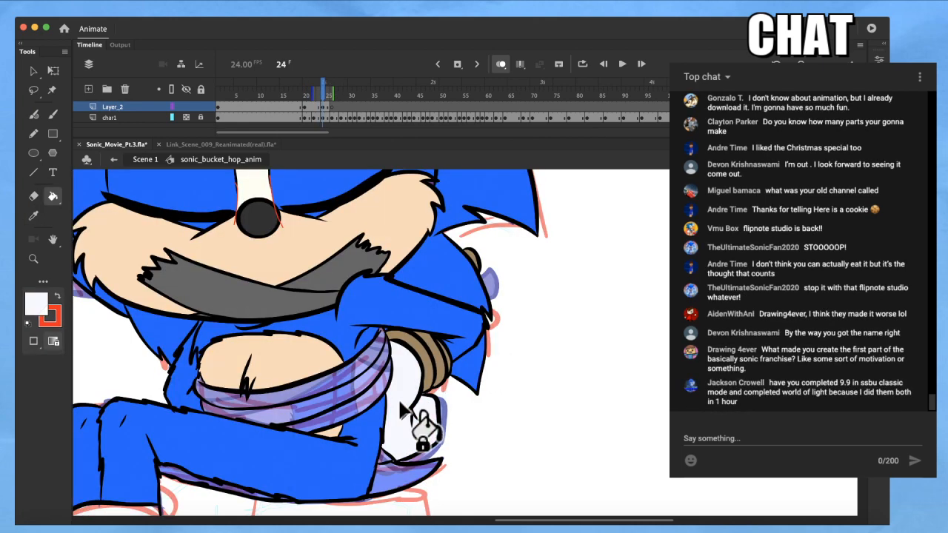
Fill the rope bands across the belly with the wrist rope's brown and pick up the glove's white again
key(i)
click(442, 365)
click(377, 388)
key(i)
click(393, 412)
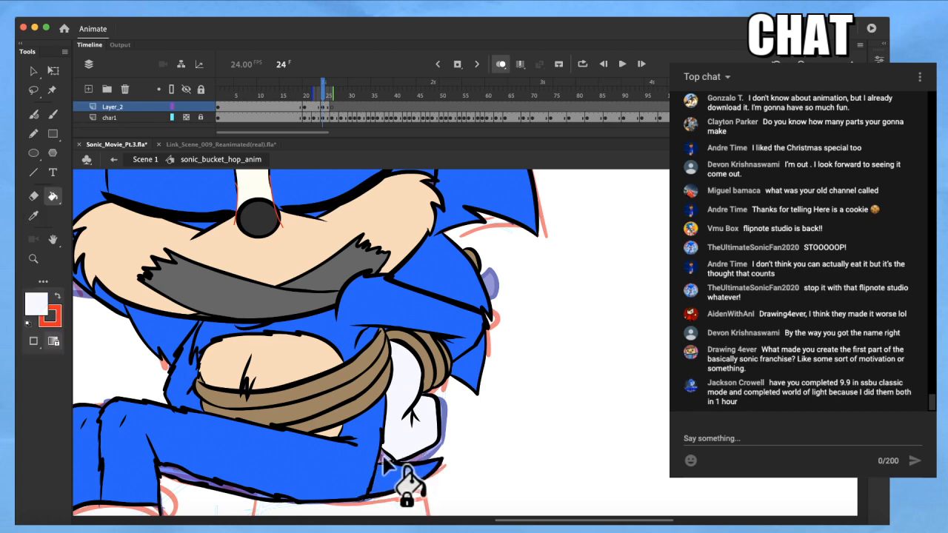
Sample the eye's white on frame 23 and draw a circle over the nose on frame 24 as its highlight
drag(445, 402, 542, 482)
drag(485, 326, 507, 369)
key(comma)
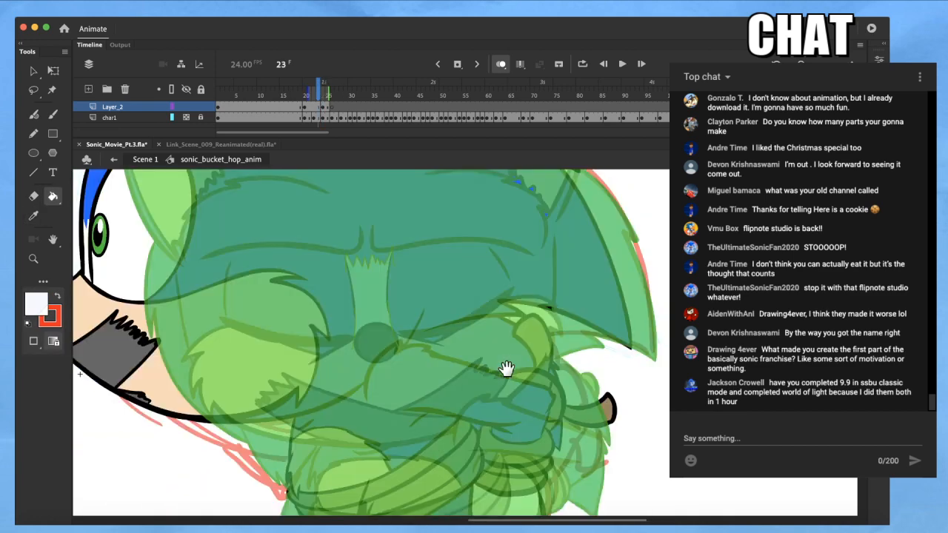
key(i)
key(period)
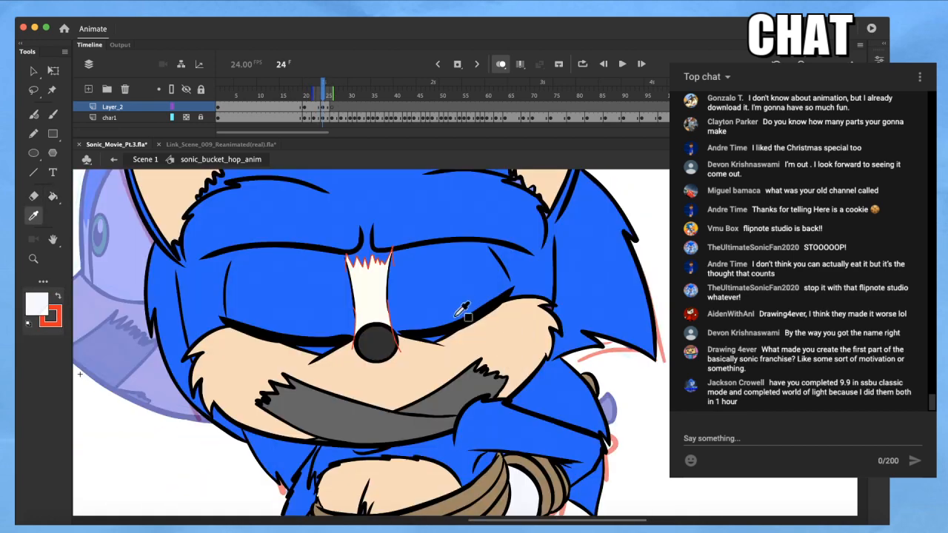
key(o)
key(comma)
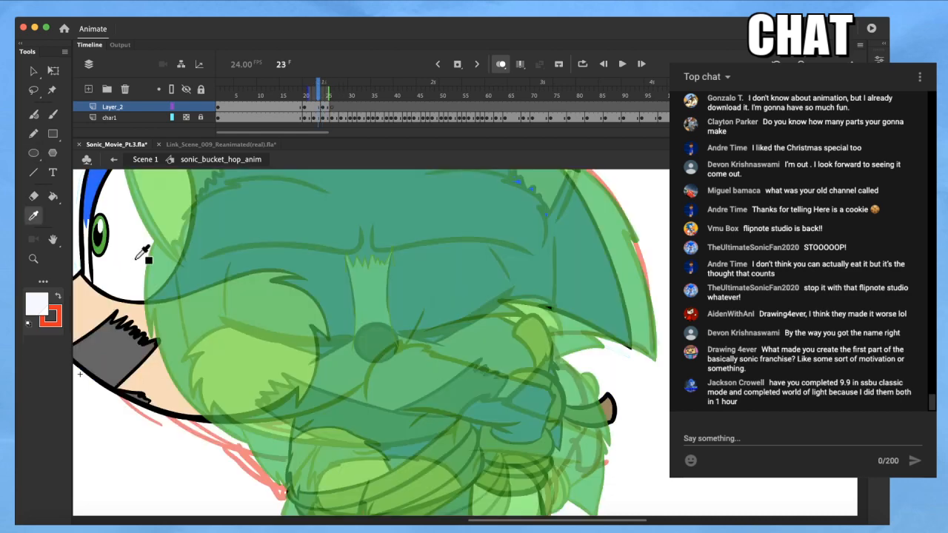
key(period)
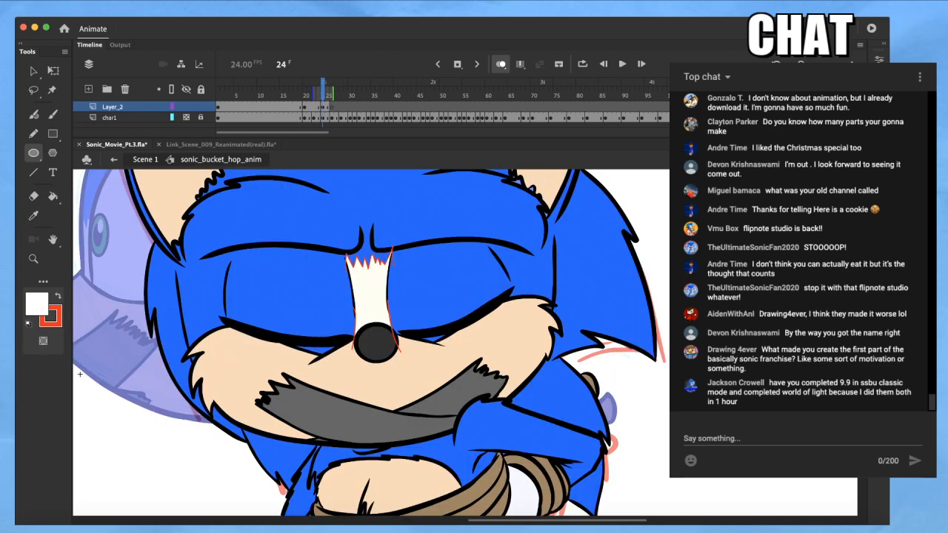
key(q)
key(z)
drag(347, 317, 426, 374)
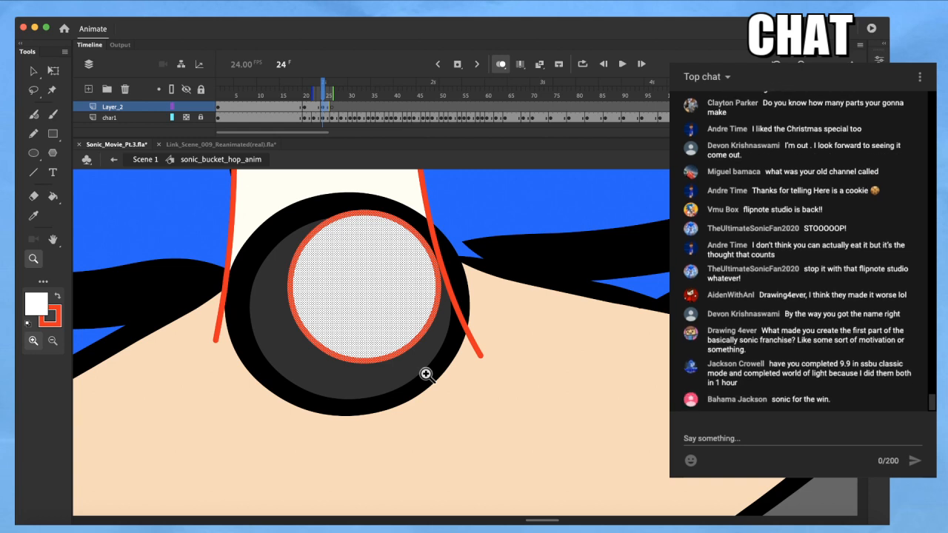
Shrink the white highlight circle and move it to the left part of the nose
key(q)
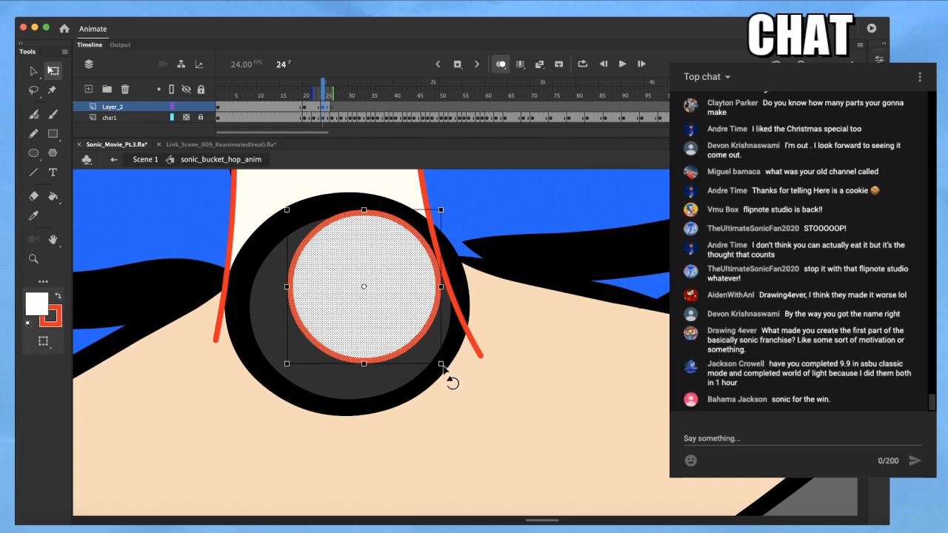
drag(440, 364, 422, 344)
drag(397, 308, 341, 316)
Delete the red outlines around the nose highlight and along both sides of the white nose-bridge strip
key(n)
key(q)
click(367, 309)
shift+click(450, 294)
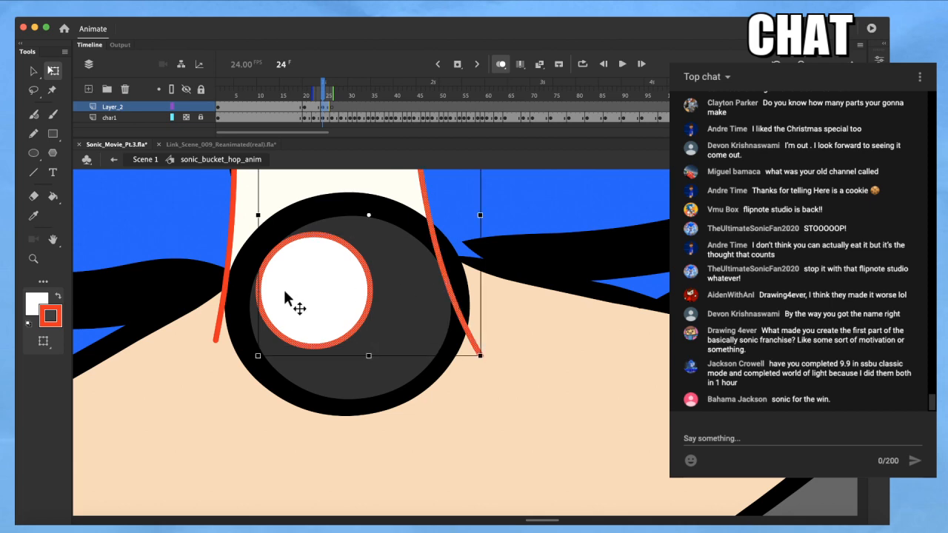
shift+click(234, 222)
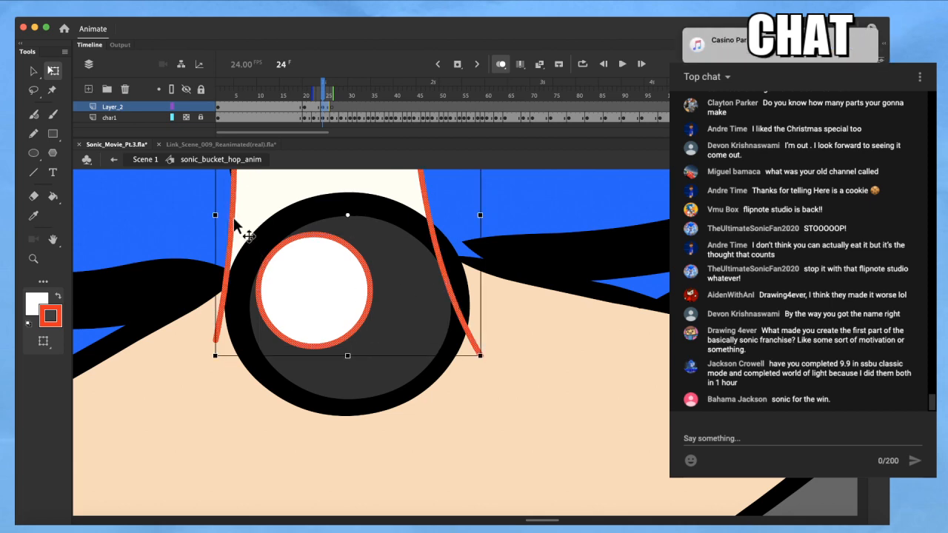
scroll(261, 228, down, 8)
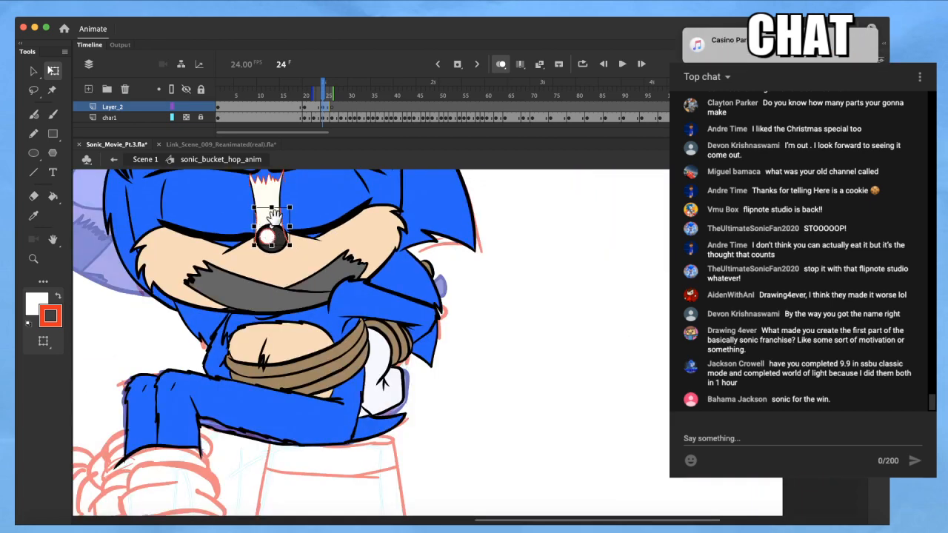
drag(281, 227, 327, 316)
click(331, 304)
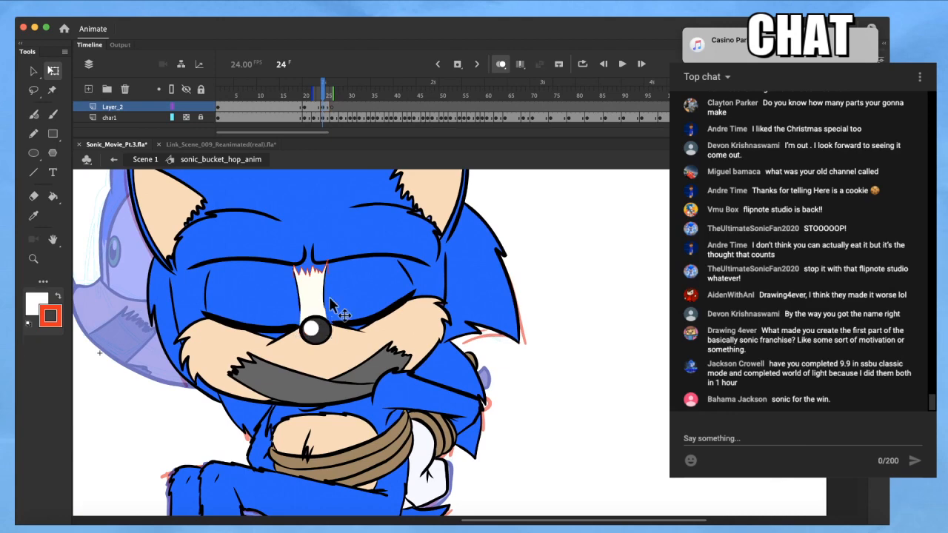
Delete the remaining jagged red line at the top of the white nose-bridge strip
scroll(329, 275, up, 5)
double_click(319, 282)
key(Delete)
scroll(353, 279, down, 5)
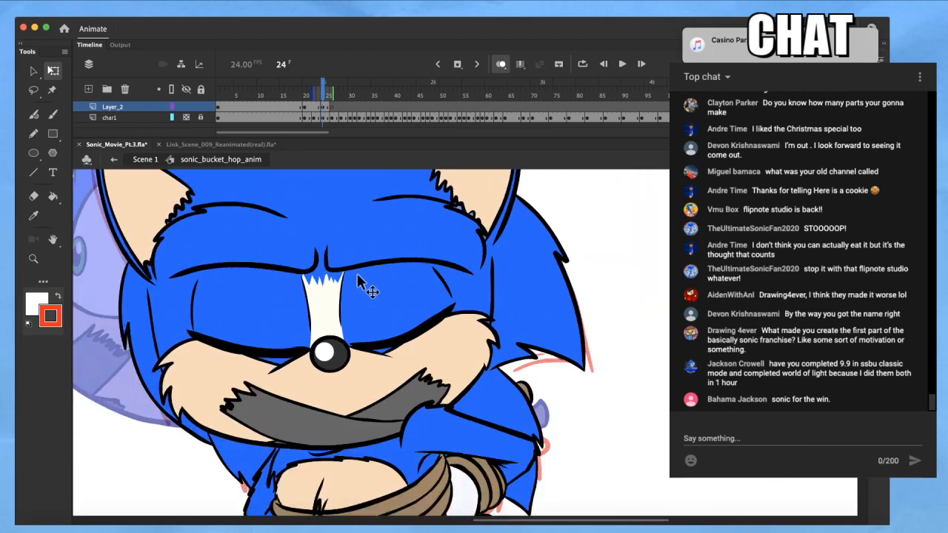
Sample the fur's blue and fill the small gaps beside the cheek tufts on frame 24
scroll(437, 345, up, 5)
key(i)
click(426, 342)
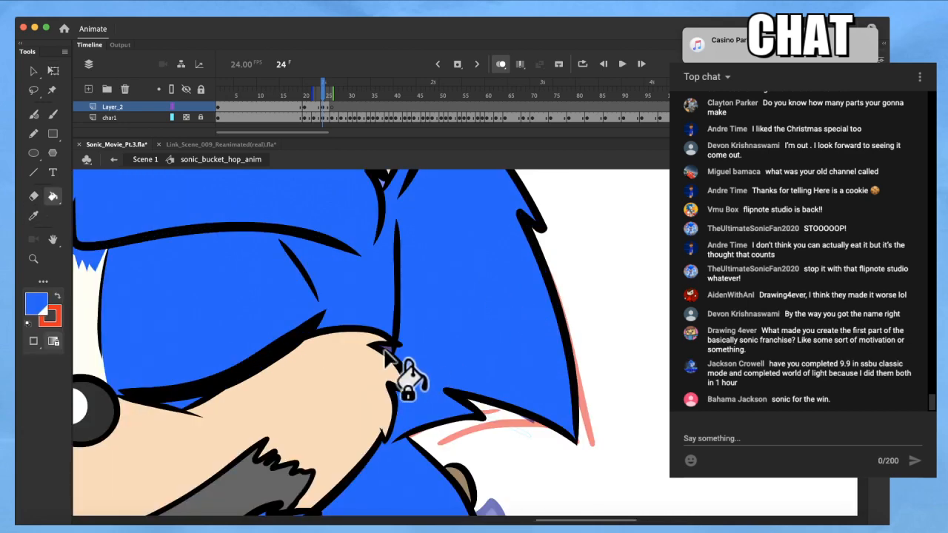
scroll(431, 351, down, 5)
drag(434, 361, 465, 336)
scroll(474, 349, down, 5)
scroll(412, 444, up, 5)
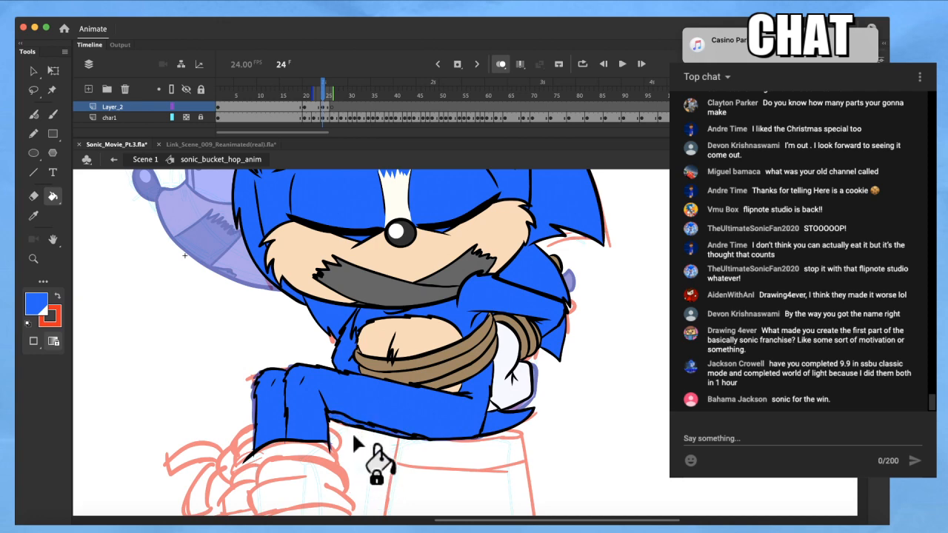
Pick the leg outline's black as the fill color, turn off onion skinning and review the frames back to frame 18
key(i)
click(333, 447)
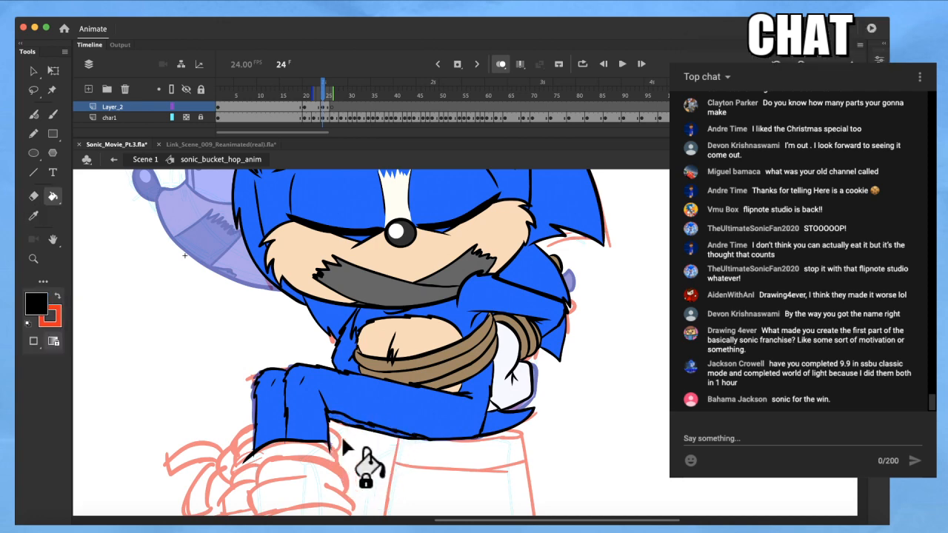
scroll(360, 400, down, 5)
key(comma)
key(comma)
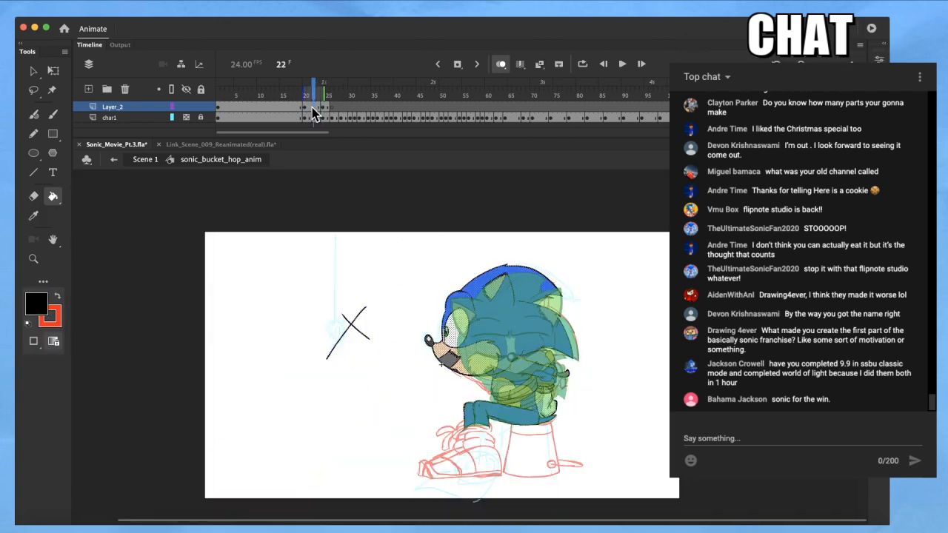
click(507, 67)
click(279, 94)
mouse_move(321, 89)
mouse_down()
mouse_move(324, 99)
mouse_move(442, 99)
mouse_move(351, 100)
mouse_move(296, 120)
mouse_up()
click(306, 88)
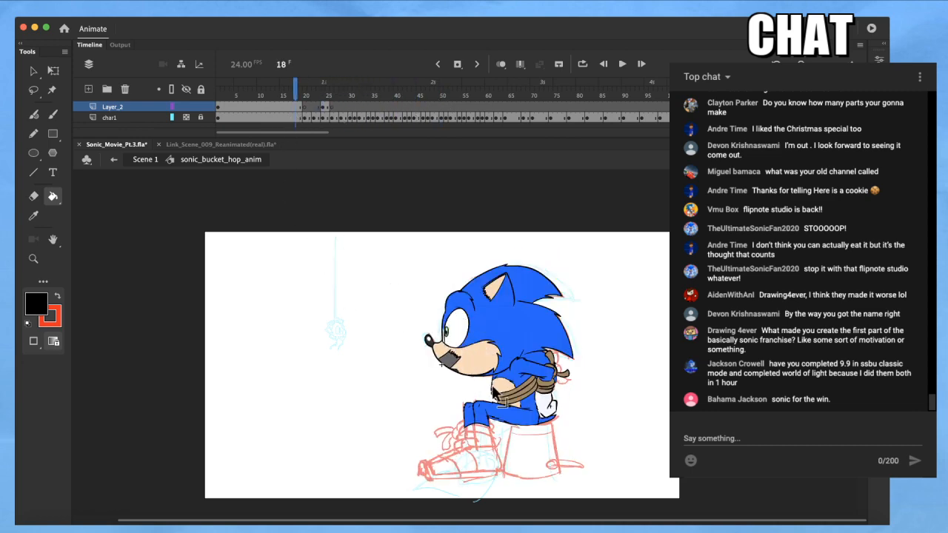
scroll(499, 391, up, 3)
drag(497, 374, 465, 338)
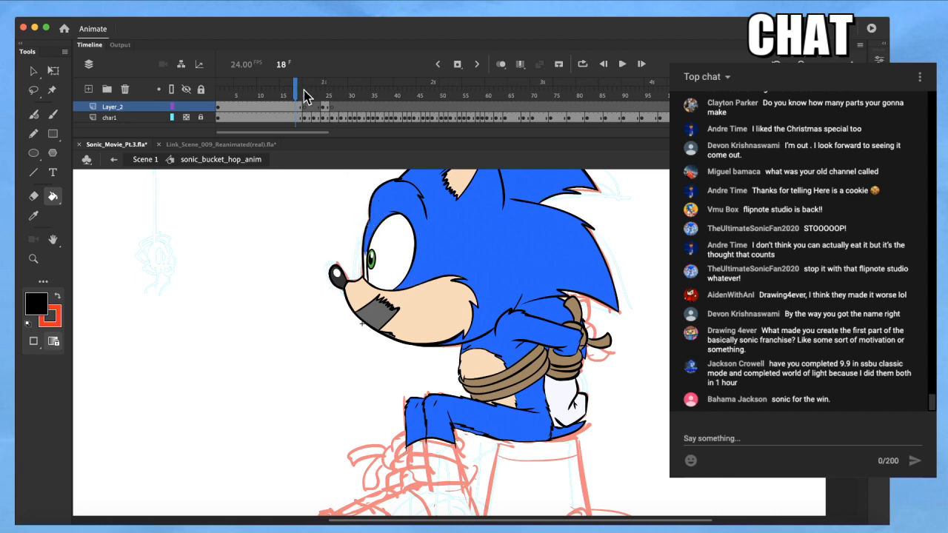
Brush an X in the empty area beside Sonic's face as a frame marker and go to the uninked frame 20
click(310, 96)
mouse_move(311, 87)
mouse_down()
mouse_move(322, 84)
mouse_move(311, 93)
mouse_move(313, 108)
mouse_up()
click(327, 108)
key(v)
key(b)
mouse_move(282, 223)
mouse_down()
mouse_move(315, 255)
mouse_move(278, 264)
mouse_up()
drag(307, 93, 303, 93)
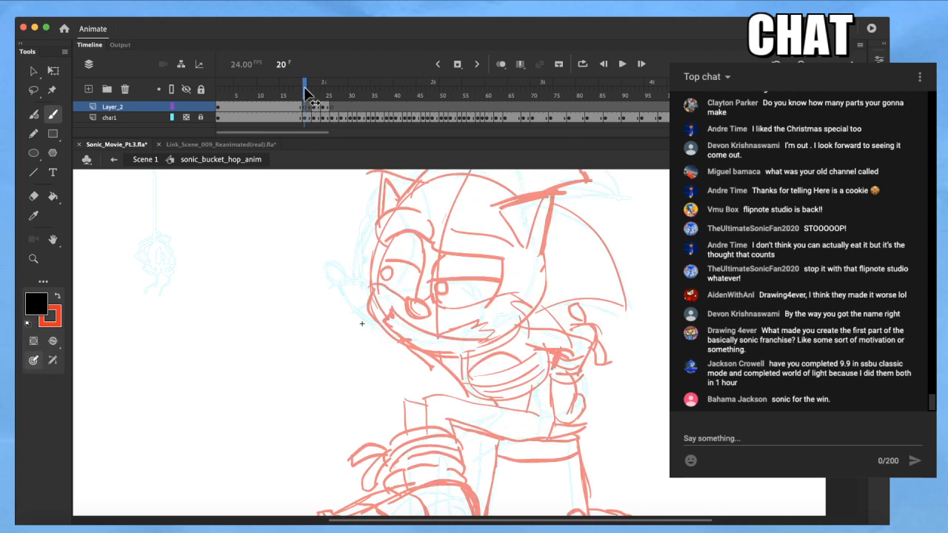
drag(351, 262, 318, 284)
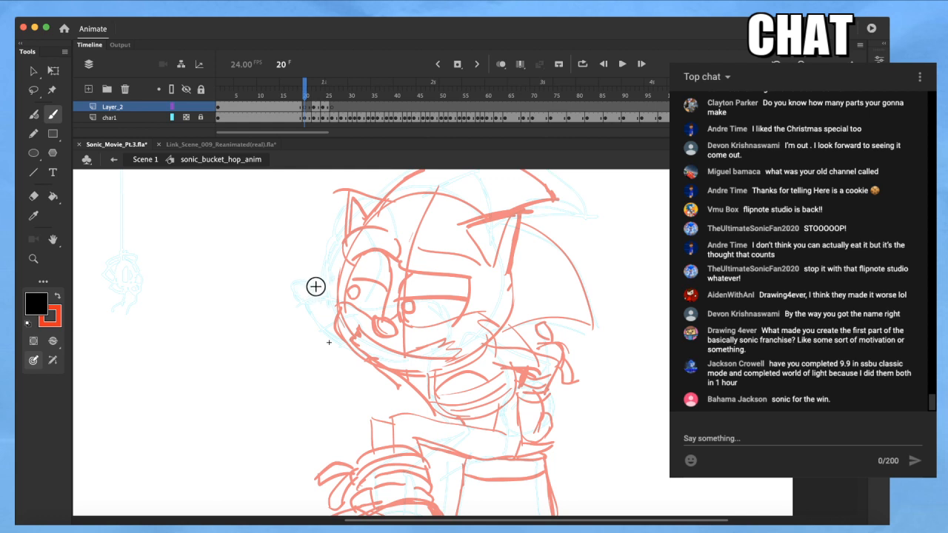
Turn onion skinning back on and set its starting opacity to 35%
click(499, 66)
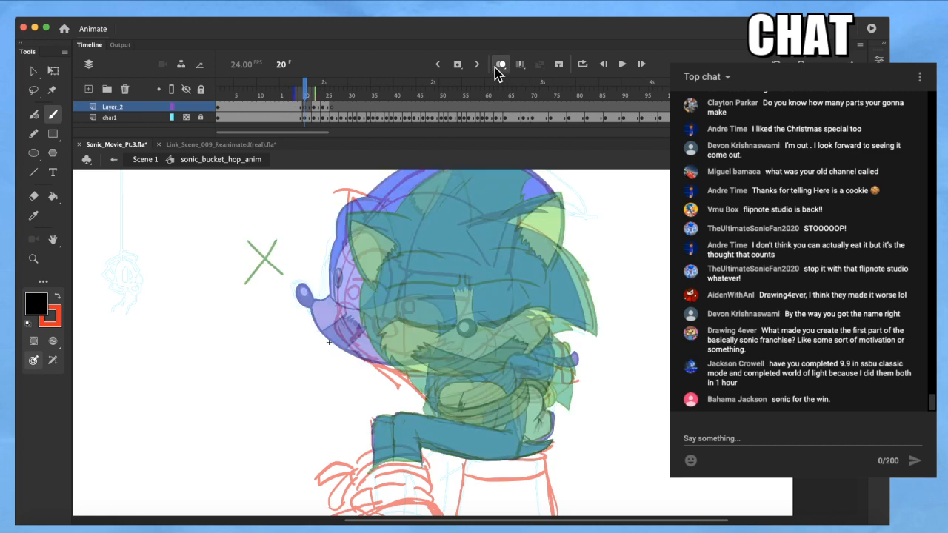
click(501, 64)
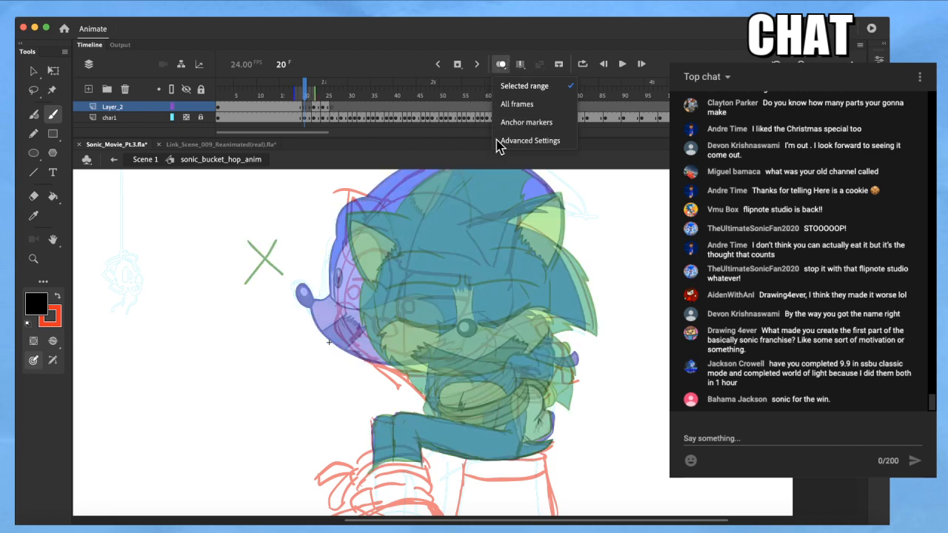
click(502, 141)
click(544, 344)
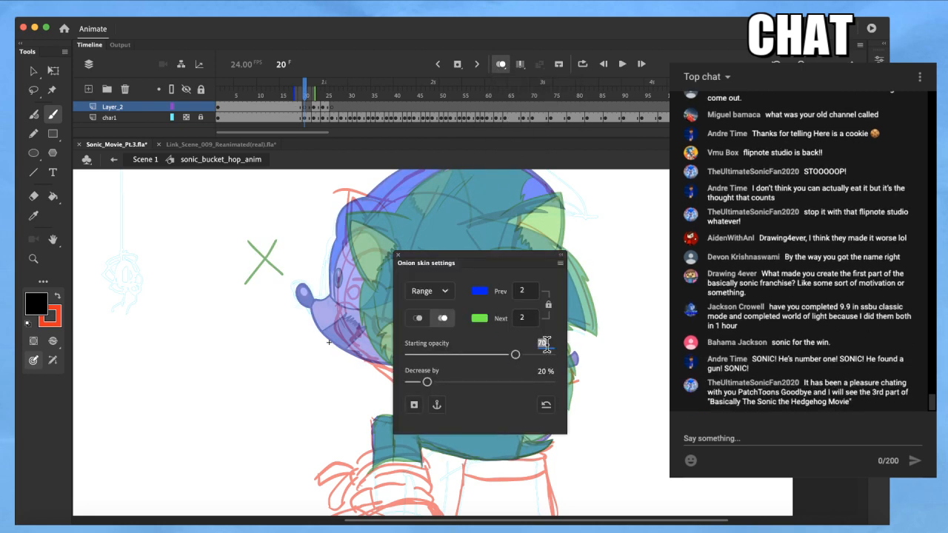
text(35)
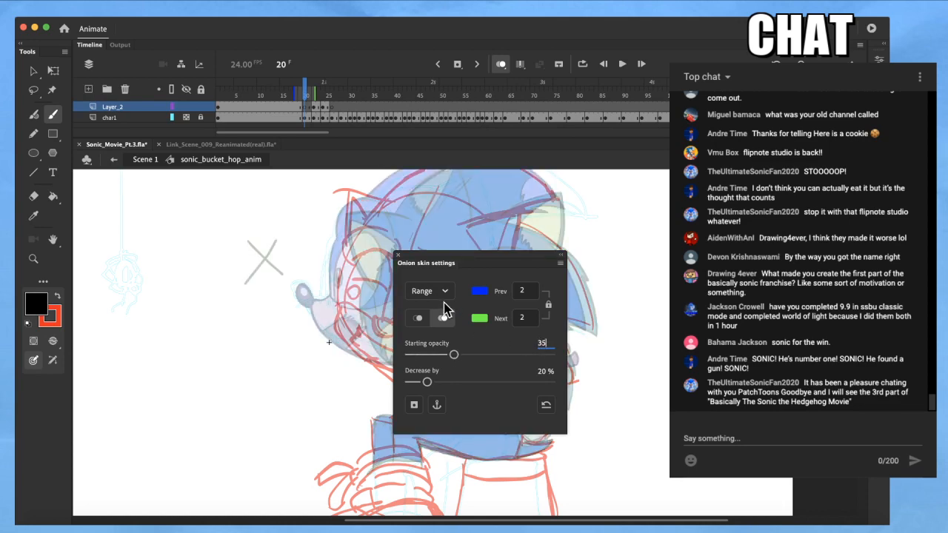
click(398, 256)
Ink the nose outline over the red sketch on frame 20 and select it for adjustment
scroll(402, 334, up, 4)
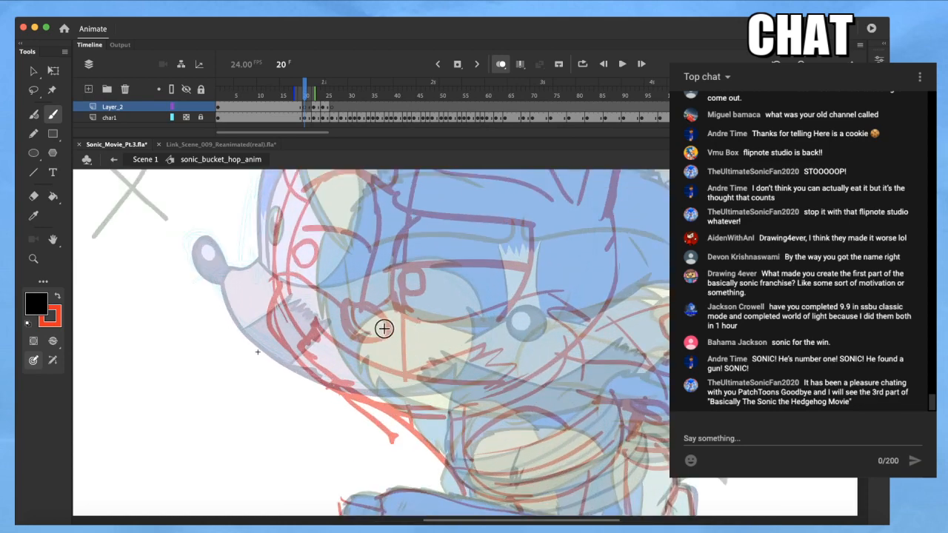
scroll(388, 325, up, 2)
scroll(385, 357, up, 1)
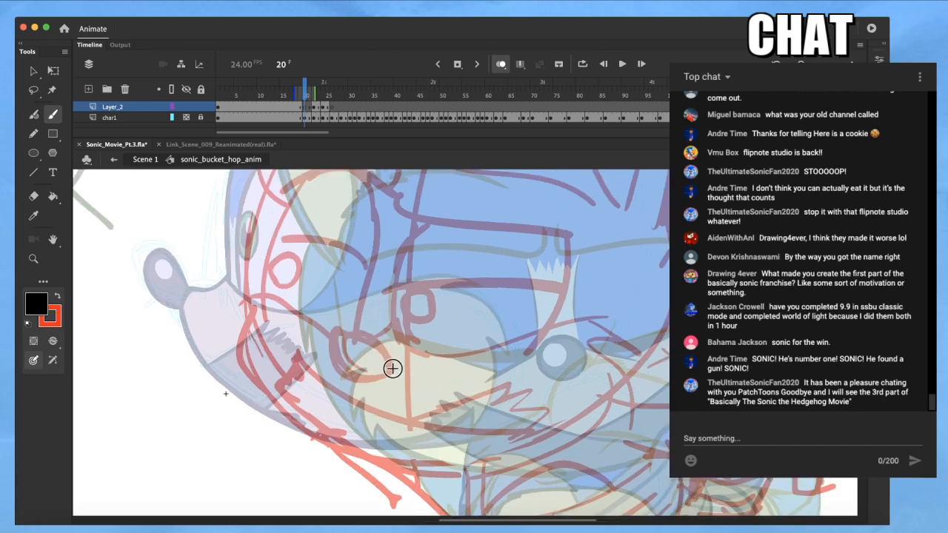
key(b)
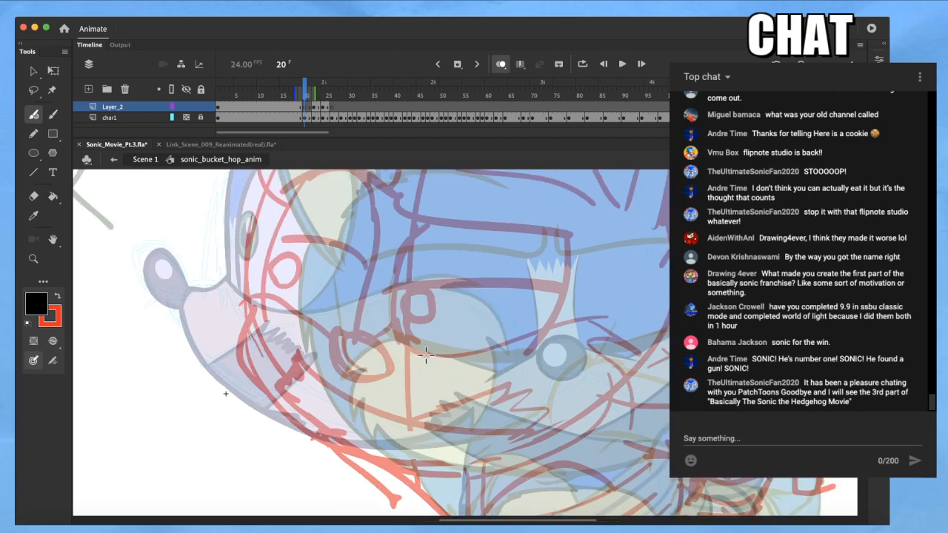
mouse_move(362, 337)
mouse_down()
mouse_move(331, 320)
mouse_move(318, 342)
mouse_move(327, 367)
mouse_move(354, 373)
mouse_move(378, 344)
mouse_up()
key(q)
click(381, 365)
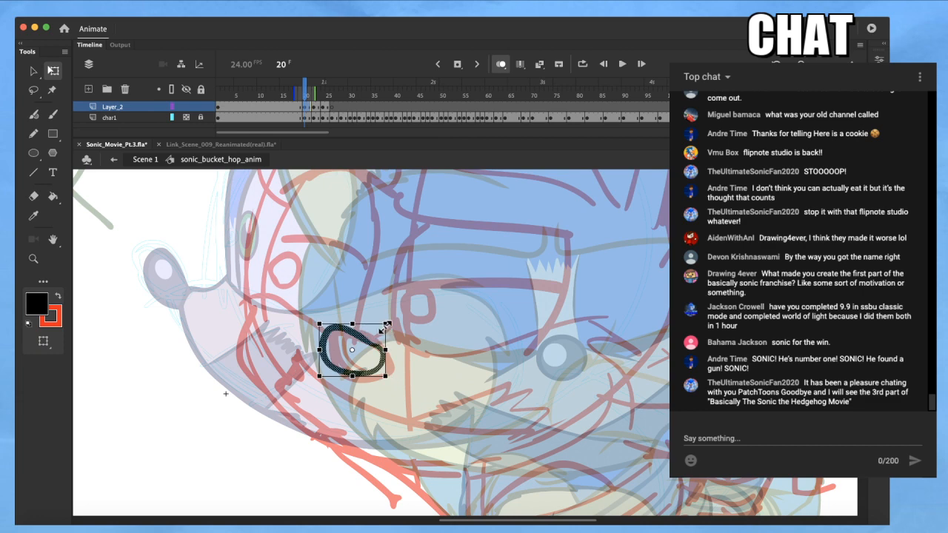
key(b)
mouse_move(328, 282)
mouse_down()
mouse_move(292, 307)
mouse_move(287, 296)
mouse_up()
mouse_move(286, 345)
mouse_down()
mouse_move(215, 315)
mouse_move(189, 328)
mouse_move(199, 335)
mouse_move(186, 378)
mouse_move(191, 365)
mouse_move(214, 403)
mouse_up()
key(ctrl+z)
key(ctrl+z)
key(ctrl+z)
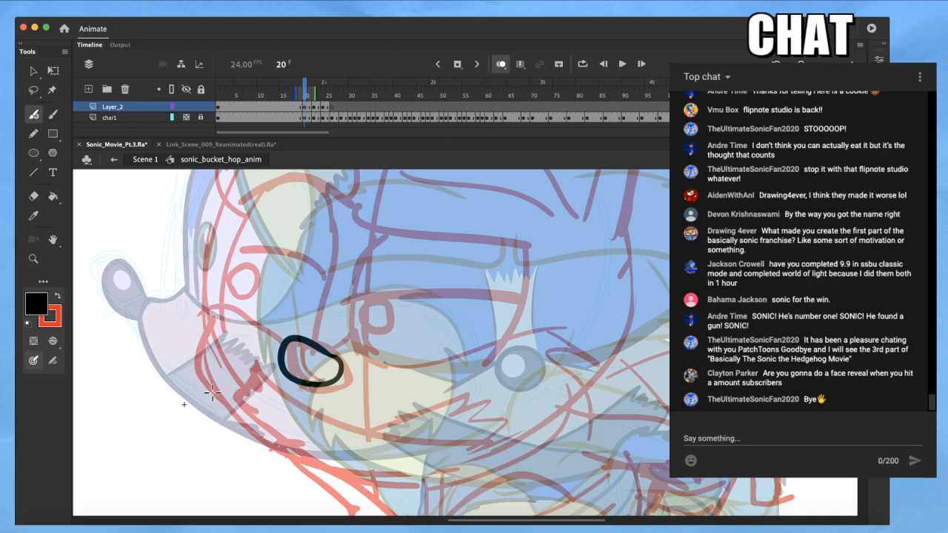
Ink the upper muzzle contour on both sides of the nose, including the fur tufts on the far cheek
mouse_move(284, 342)
mouse_down()
mouse_move(216, 311)
mouse_move(196, 320)
mouse_move(185, 365)
mouse_up()
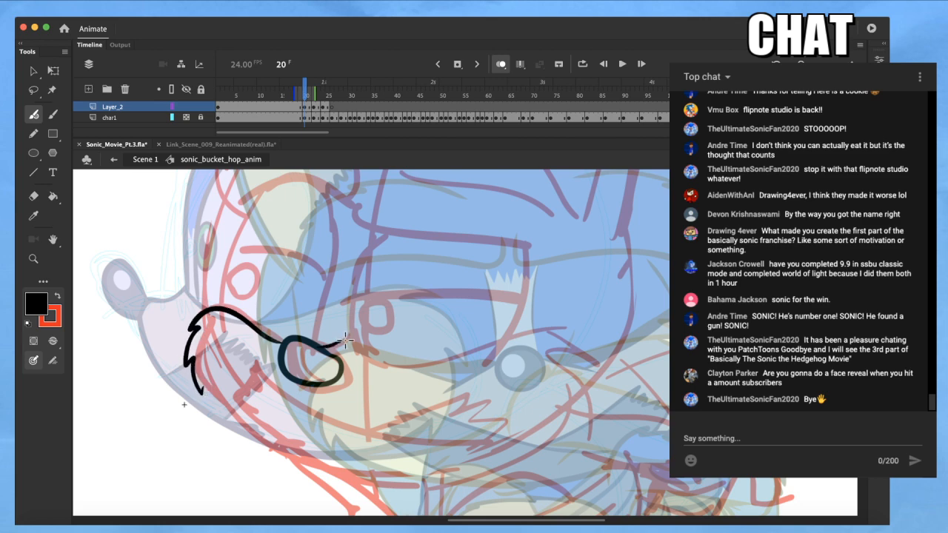
key(ctrl+z)
mouse_move(329, 346)
mouse_down()
mouse_move(389, 365)
mouse_move(451, 361)
mouse_move(544, 326)
mouse_move(561, 325)
mouse_move(566, 343)
mouse_move(522, 342)
mouse_move(415, 368)
mouse_move(370, 366)
mouse_move(340, 343)
mouse_move(316, 346)
mouse_up()
key(ctrl+z)
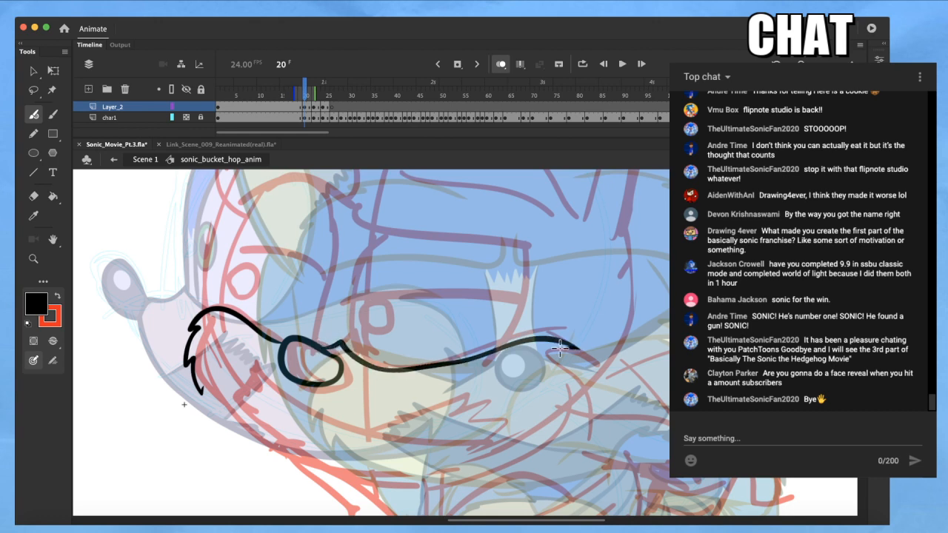
mouse_move(561, 351)
mouse_down()
mouse_move(588, 374)
mouse_move(585, 391)
mouse_up()
key(super+z)
mouse_move(572, 348)
mouse_down()
mouse_move(586, 373)
mouse_move(587, 403)
mouse_move(580, 393)
mouse_move(561, 435)
mouse_up()
key(super+z)
mouse_move(565, 353)
mouse_down()
mouse_move(590, 408)
mouse_move(582, 398)
mouse_move(556, 445)
mouse_up()
key(z)
key(super+z)
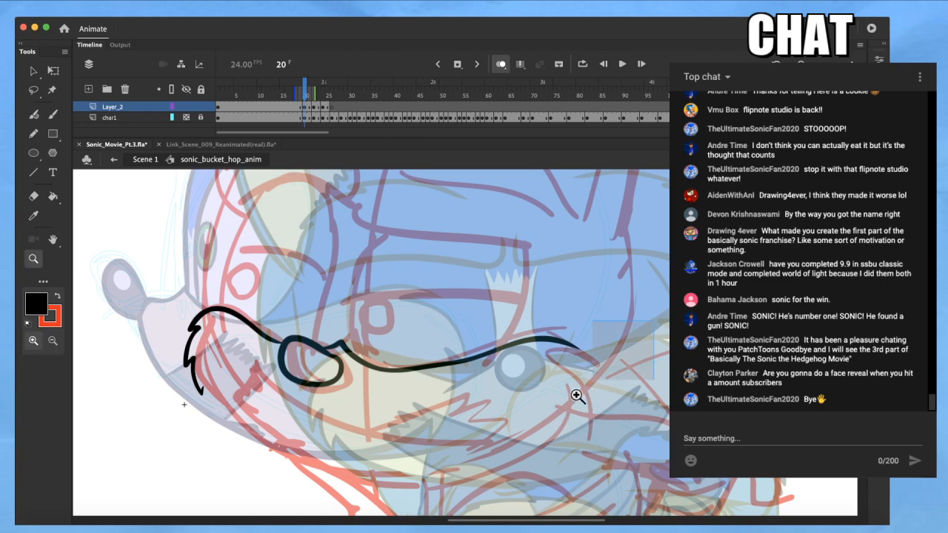
Ink the near cheek's fur tufts and the long lower jaw line, closing the muzzle outline
click(614, 361)
key(b)
mouse_move(482, 243)
mouse_down()
mouse_move(438, 255)
mouse_move(485, 278)
mouse_move(525, 353)
mouse_move(495, 333)
mouse_move(502, 403)
mouse_move(467, 469)
mouse_move(462, 422)
mouse_up()
key(super+minus)
drag(289, 424, 417, 362)
drag(563, 360, 647, 388)
mouse_move(681, 444)
mouse_down()
mouse_move(610, 472)
mouse_move(429, 478)
mouse_move(341, 463)
mouse_move(266, 426)
mouse_move(190, 363)
mouse_move(163, 319)
mouse_up()
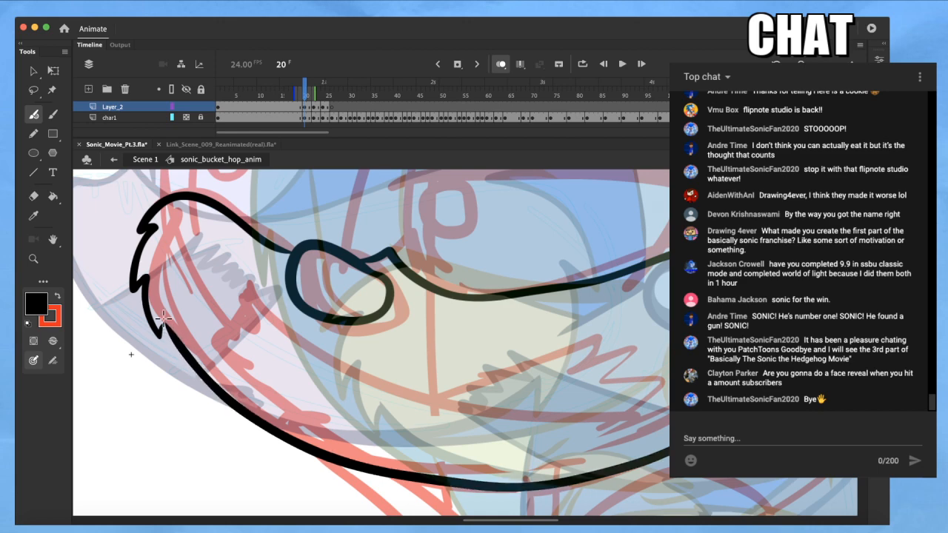
key(super+minus)
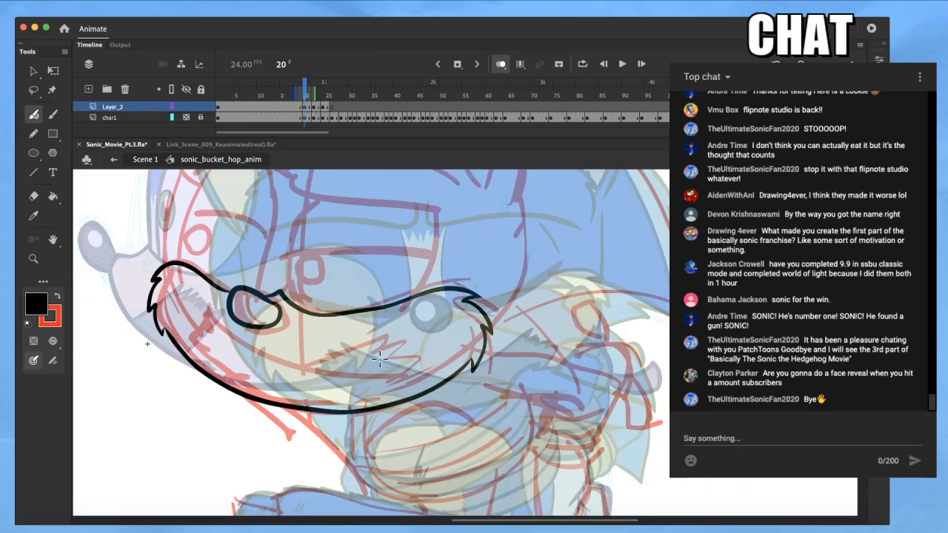
Select the muzzle's lower jaw line and smooth its curve
key(q)
click(442, 383)
click(206, 378)
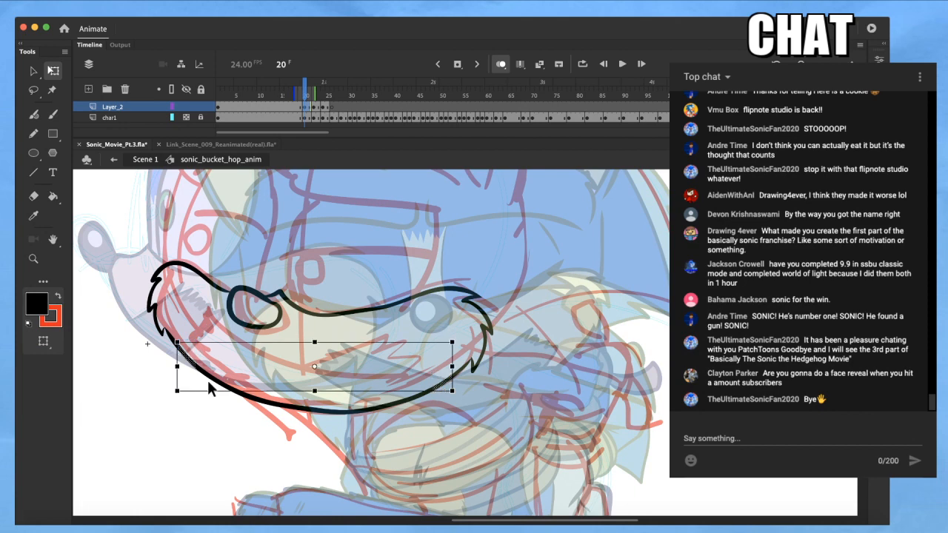
key(v)
click(32, 343)
click(32, 342)
click(292, 347)
Ink the near brow ridge over the sketch: its lower edge, its upper edge and the tufted outer end
drag(293, 347, 279, 422)
key(super+equal)
scroll(310, 346, up, 3)
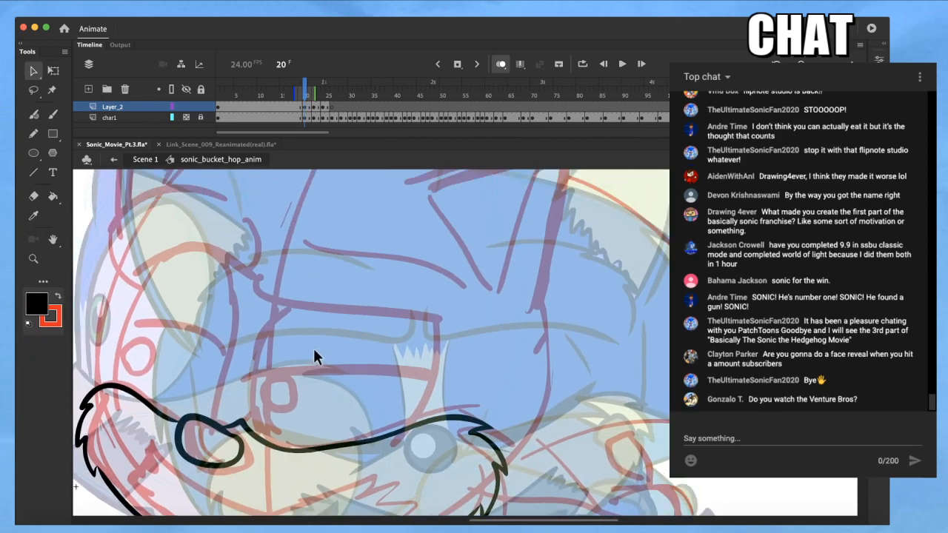
key(b)
drag(245, 241, 518, 330)
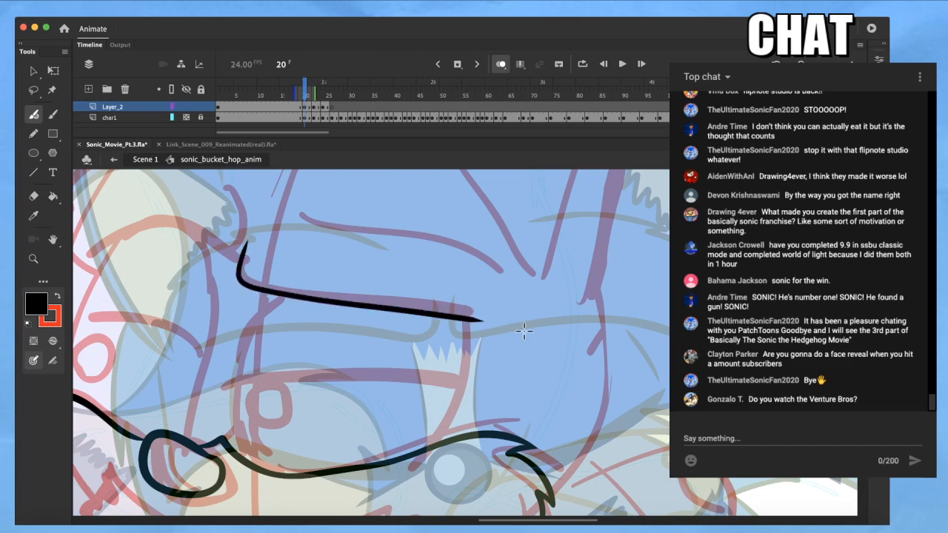
mouse_move(302, 199)
mouse_down()
mouse_move(499, 224)
mouse_move(529, 240)
mouse_move(557, 282)
mouse_up()
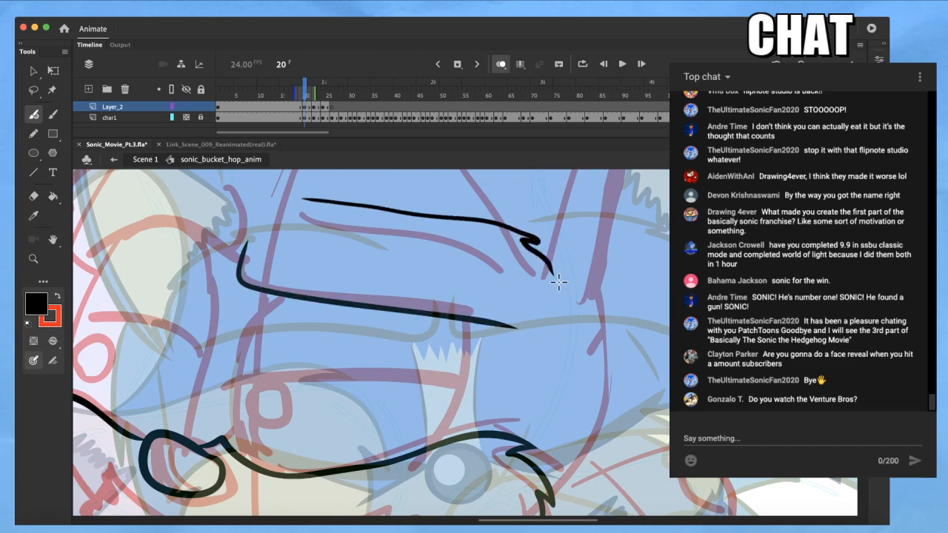
key(super+z)
mouse_move(537, 324)
mouse_down()
mouse_move(537, 250)
mouse_move(547, 247)
mouse_move(513, 213)
mouse_move(458, 195)
mouse_move(301, 193)
mouse_up()
Reshape the near brow's upper line and touch up its strokes
key(q)
click(547, 257)
click(481, 230)
drag(456, 200, 465, 200)
key(z)
click(414, 229)
drag(447, 289, 568, 290)
mouse_move(485, 302)
mouse_down()
mouse_move(433, 323)
mouse_move(445, 305)
mouse_move(448, 317)
mouse_up()
Refine the lower end of the near brow's outer tuft stroke
key(super+minus)
key(super+minus)
key(super+minus)
click(502, 442)
click(516, 405)
drag(511, 437, 504, 435)
click(498, 379)
click(511, 368)
drag(510, 366, 513, 368)
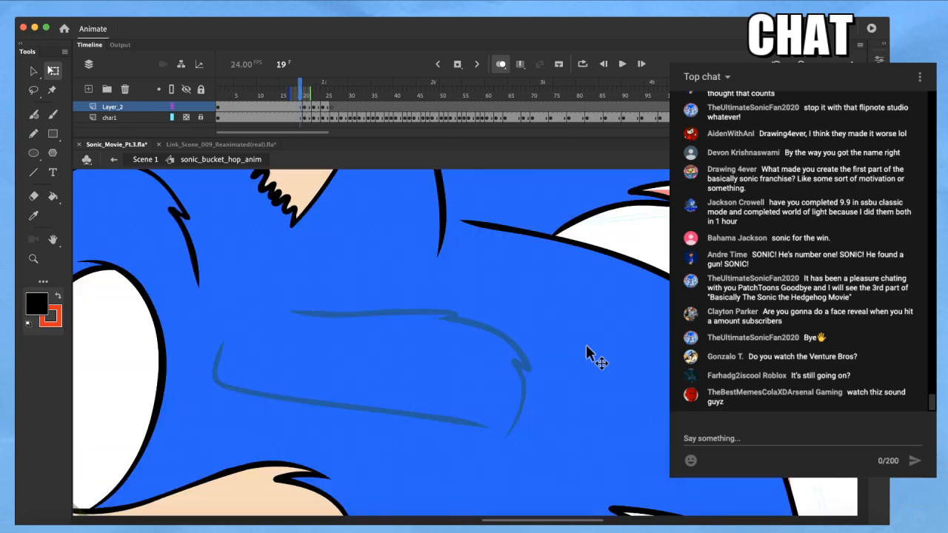
Fill the small white gaps beside the ear fur on frame 22 with Sonic's blue and resample the outline's black
key(i)
click(587, 376)
key(.)
key(.)
key(.)
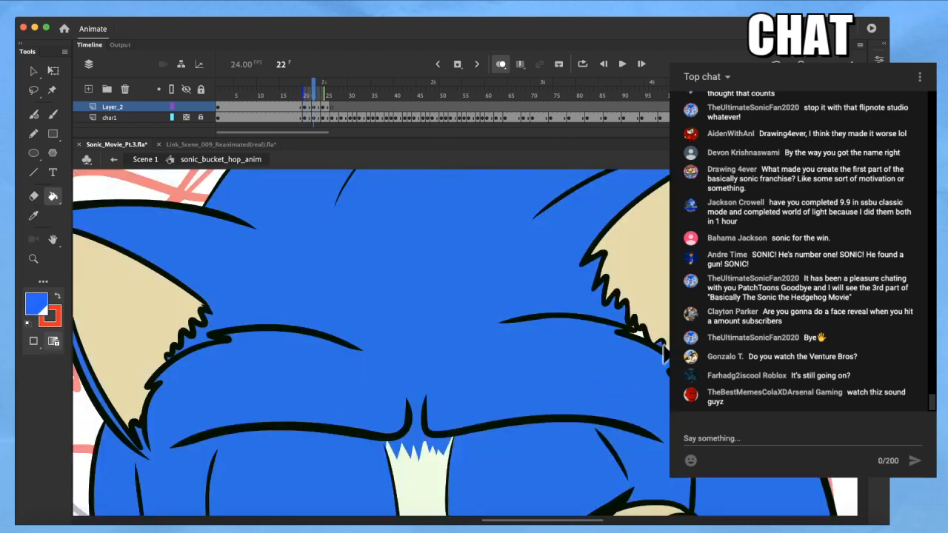
key(i)
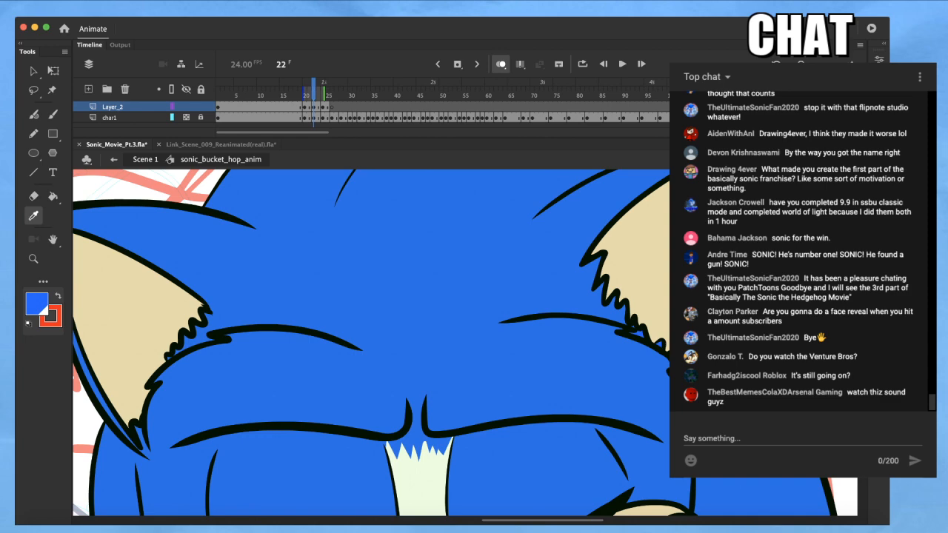
click(674, 361)
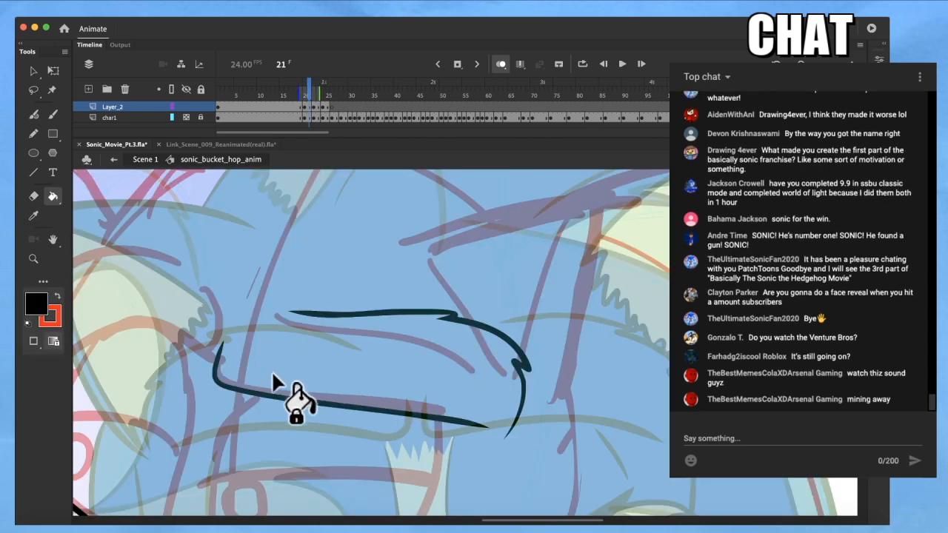
Return to the in-between drawing and adjust the inner corner of the near brow's lower line
key(q)
click(239, 387)
drag(214, 388, 216, 399)
click(348, 350)
Ink the far brow's lower arc, its tufted upper outline and the short crease between the brows
scroll(348, 352, left, 5)
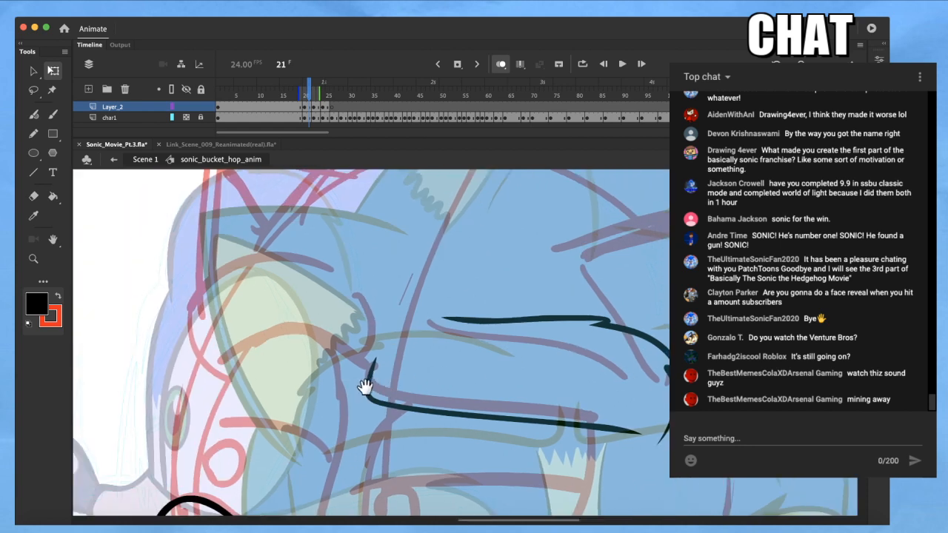
key(b)
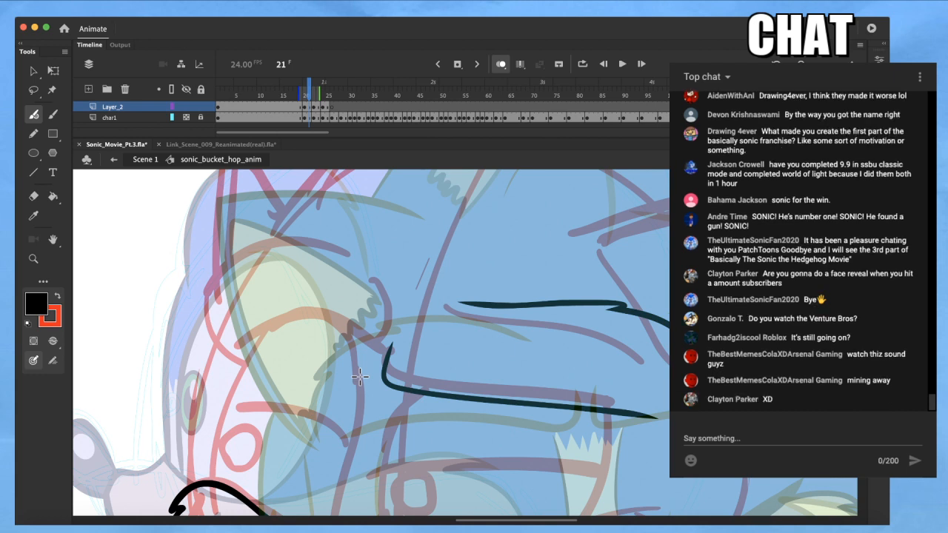
scroll(359, 378, up, 1)
drag(368, 373, 268, 326)
key(super+z)
drag(362, 372, 249, 327)
mouse_move(376, 284)
mouse_down()
mouse_move(362, 260)
mouse_move(231, 240)
mouse_move(196, 303)
mouse_move(236, 372)
mouse_up()
drag(394, 314, 376, 365)
Select the far brow's tufted outline and lower its top edge slightly
key(q)
click(362, 253)
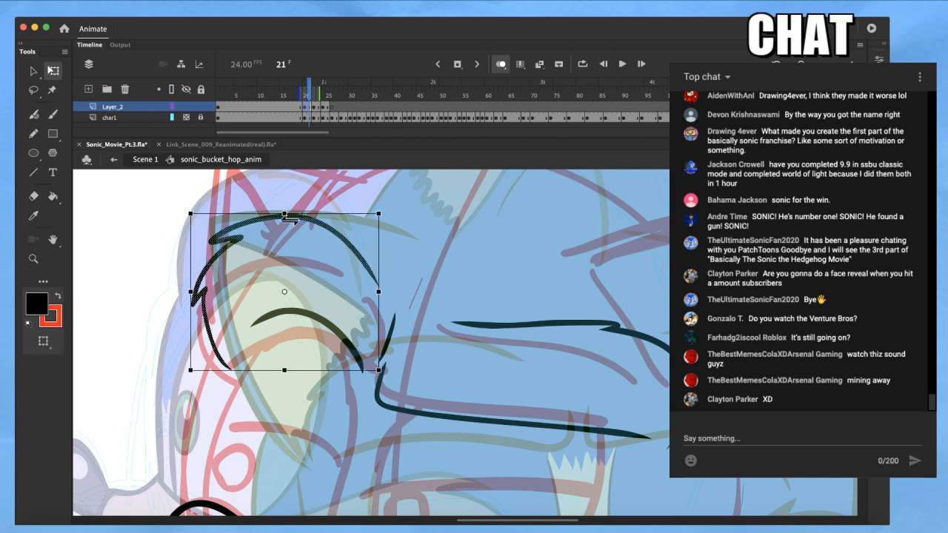
drag(288, 216, 290, 224)
click(431, 290)
Ink both side edges of the near eye from the brow down to the muzzle line
drag(522, 298, 475, 213)
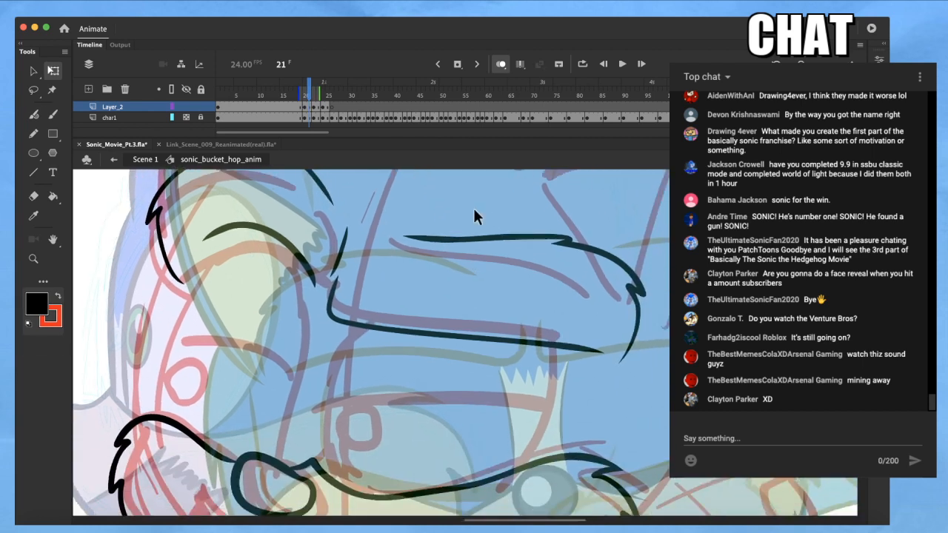
key(b)
drag(352, 322, 338, 490)
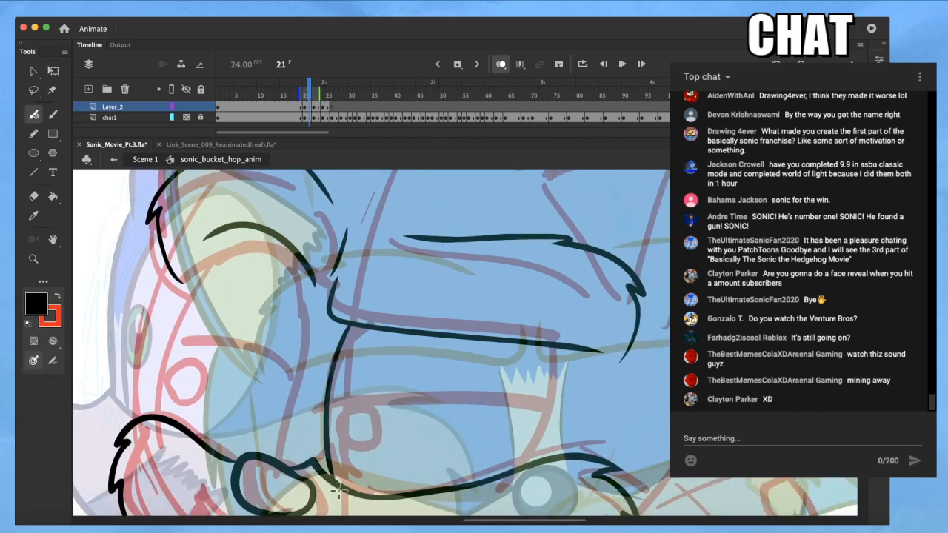
drag(545, 342, 527, 459)
key(q)
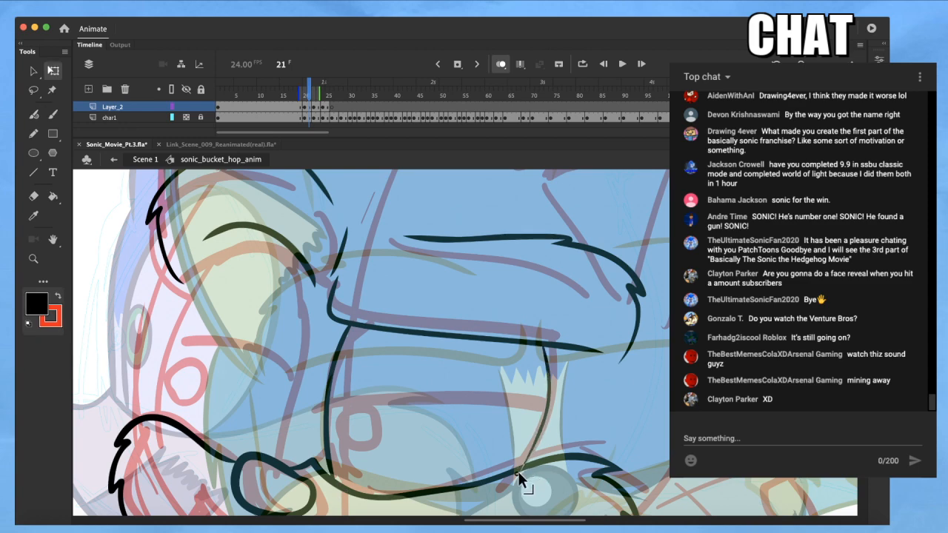
drag(532, 481, 527, 389)
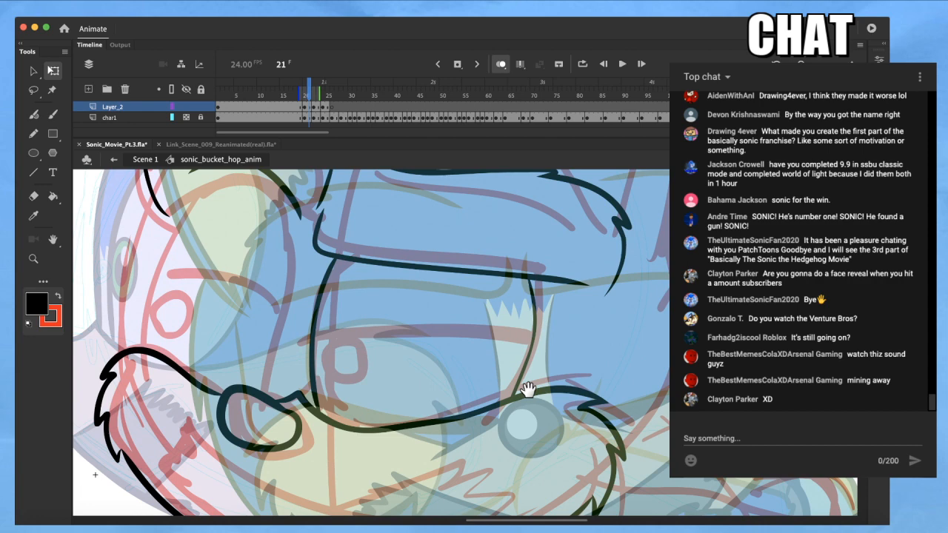
Select the muzzle line beneath the near eye and smooth it
drag(496, 390, 503, 430)
drag(351, 410, 352, 452)
shift+click(415, 426)
key(v)
click(33, 341)
click(33, 340)
click(33, 340)
Ink the far eye's inner edge from the brow to the nose and remove the part overlapping the nose
key(b)
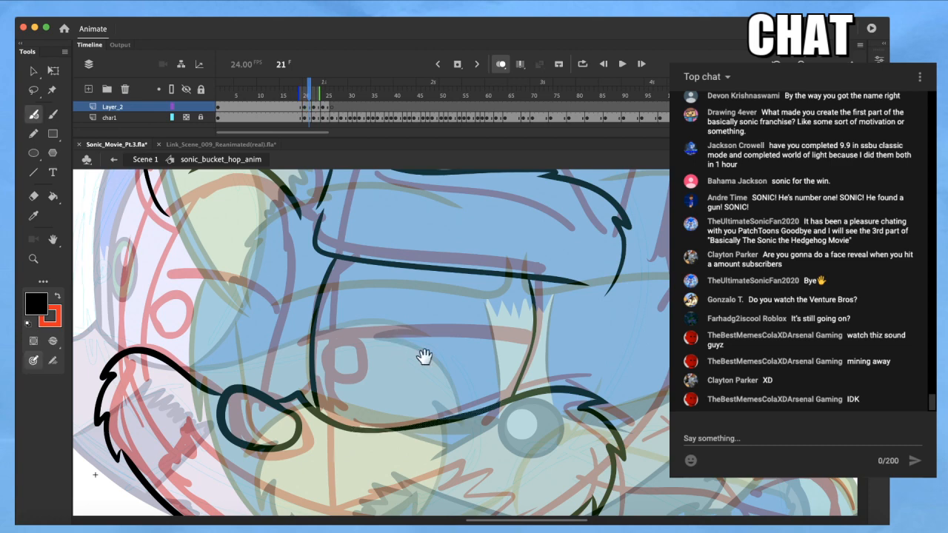
drag(400, 355, 480, 372)
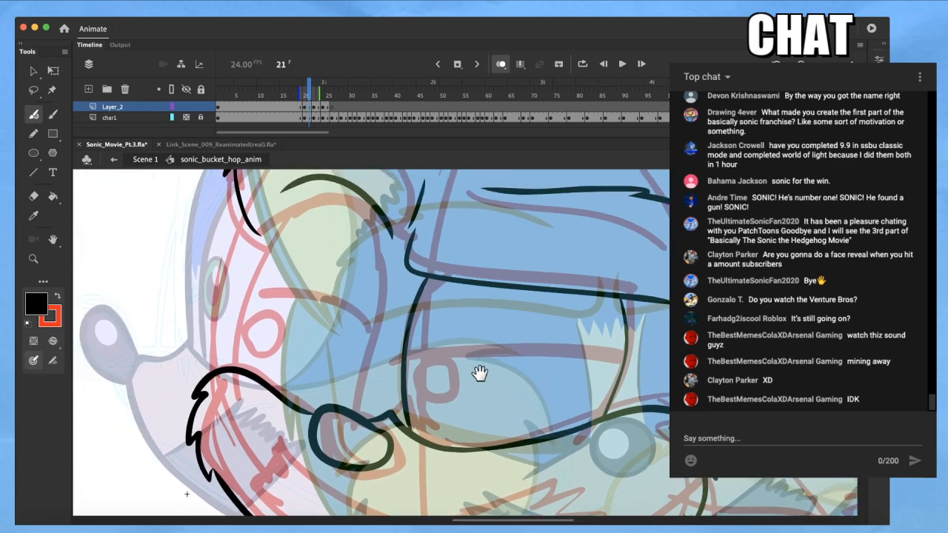
drag(373, 205, 314, 479)
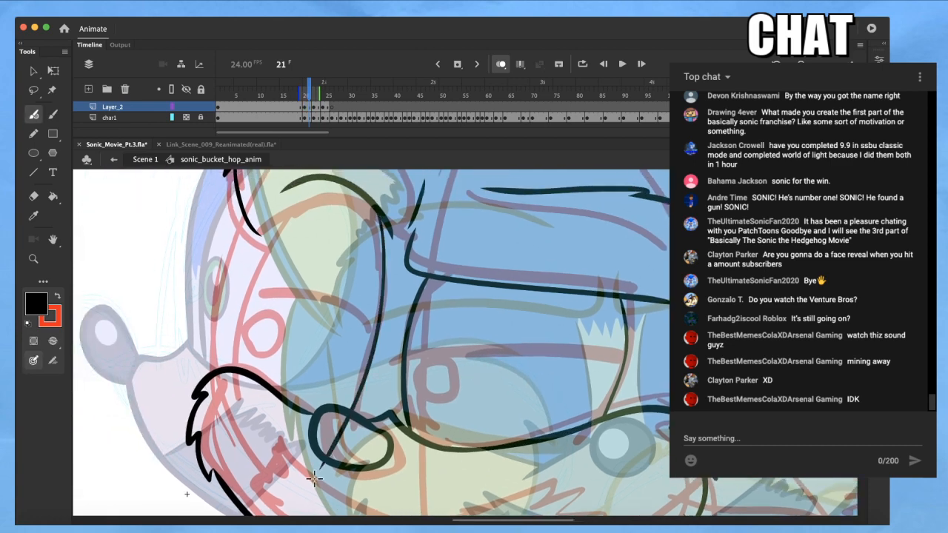
key(q)
mouse_move(344, 437)
mouse_down()
mouse_move(356, 431)
mouse_move(349, 446)
mouse_move(341, 438)
mouse_up()
key(super+z)
key(super+z)
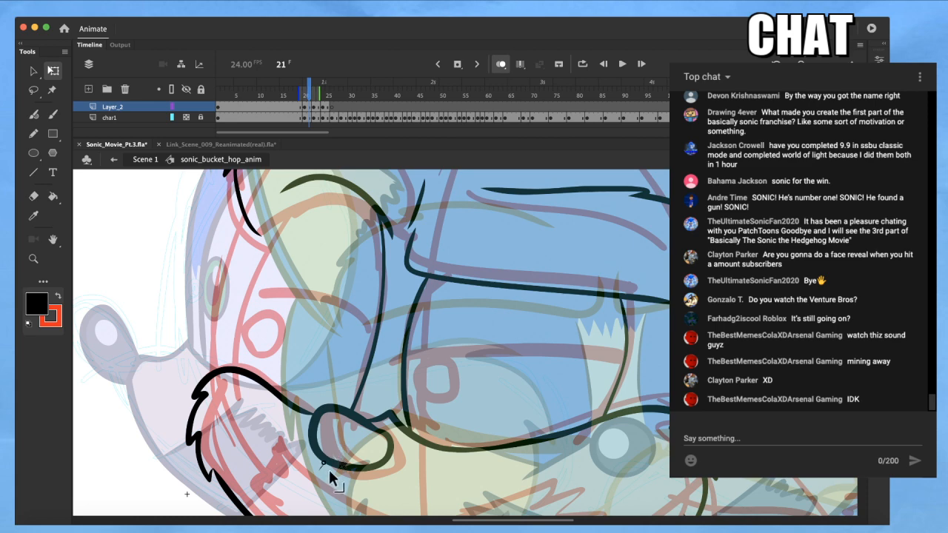
Ink the far eye's outer edge and the drooping eyelid lines across both eyes
key(b)
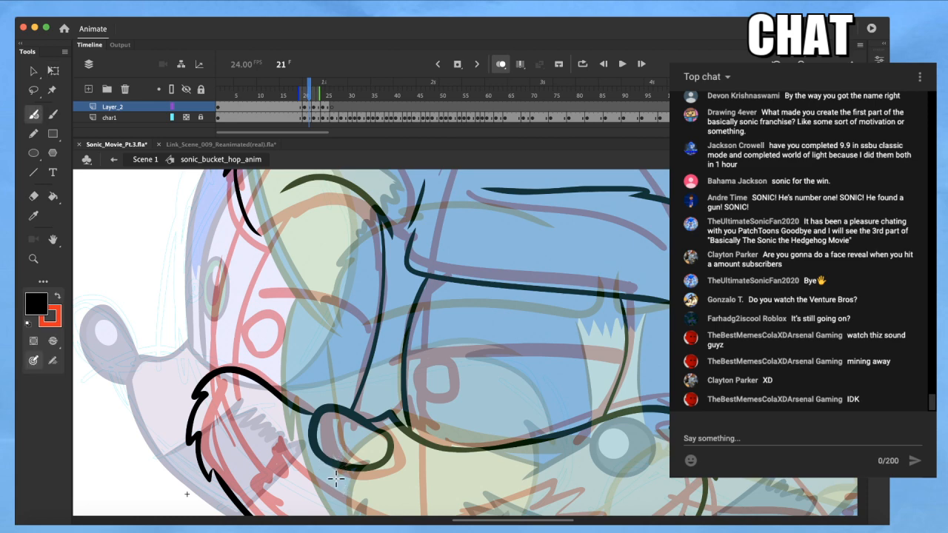
drag(382, 364, 393, 405)
drag(333, 226, 249, 419)
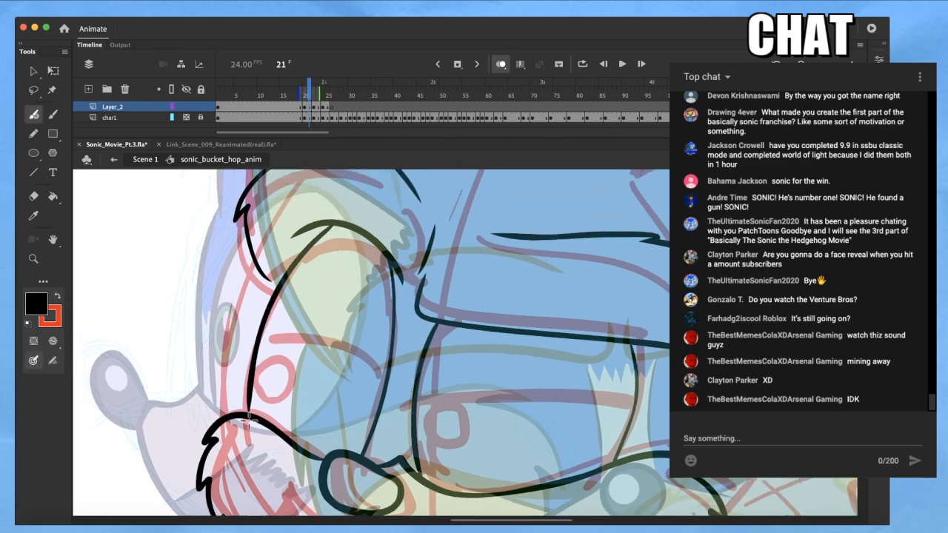
mouse_move(405, 390)
mouse_down()
mouse_move(544, 376)
mouse_move(665, 391)
mouse_move(534, 371)
mouse_move(400, 391)
mouse_move(294, 317)
mouse_move(234, 323)
mouse_up()
key(super+z)
mouse_move(451, 320)
mouse_down()
mouse_move(423, 353)
mouse_move(423, 330)
mouse_up()
drag(542, 357, 509, 299)
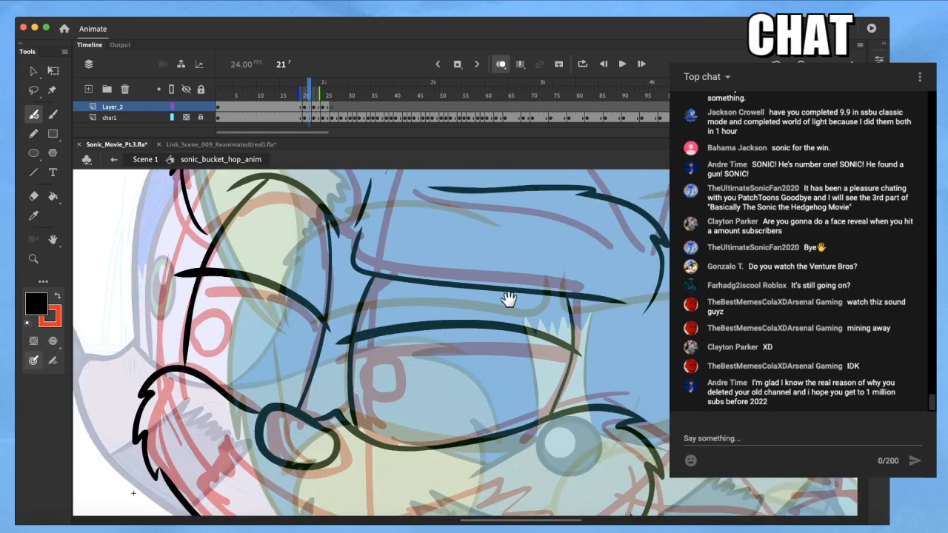
drag(579, 318, 580, 342)
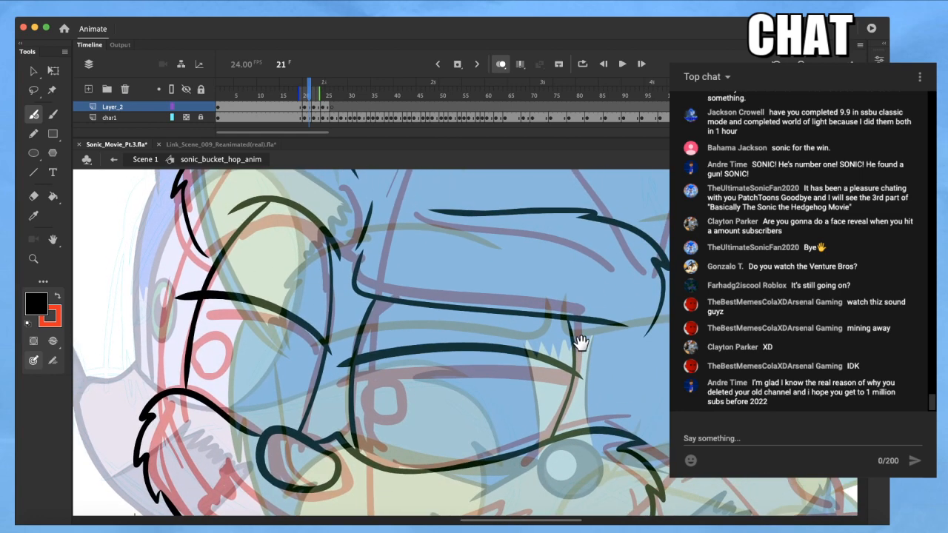
drag(328, 345, 315, 439)
key(super+z)
Lasso the near eye together with the brow's lower line and skew its upper part slightly away from the nose
drag(589, 347, 579, 353)
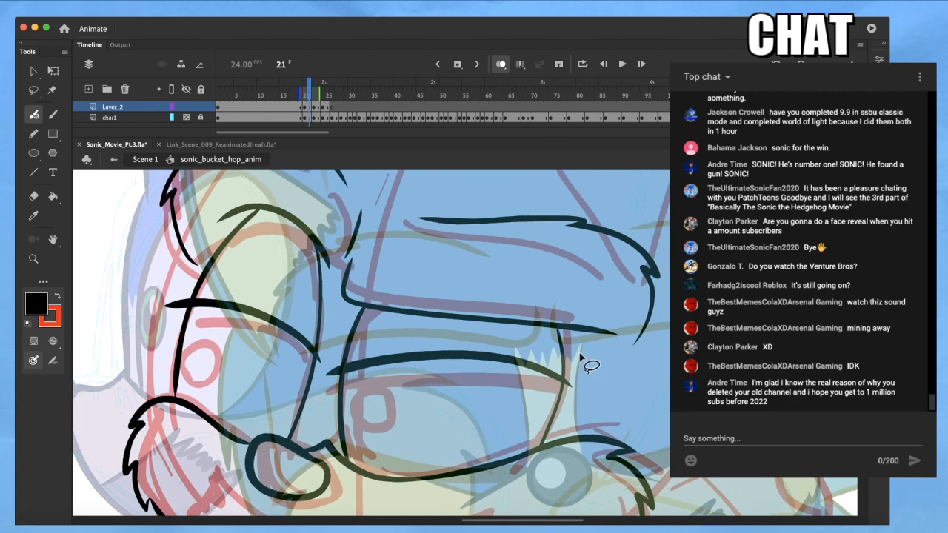
key(l)
mouse_move(546, 454)
mouse_down()
mouse_move(607, 397)
mouse_move(531, 291)
mouse_move(357, 262)
mouse_move(324, 422)
mouse_move(340, 452)
mouse_move(354, 465)
mouse_move(511, 424)
mouse_up()
key(q)
drag(471, 257, 486, 258)
click(488, 430)
Re-ink the lower part of the far eye's inner edge and trim its end at the nose
key(b)
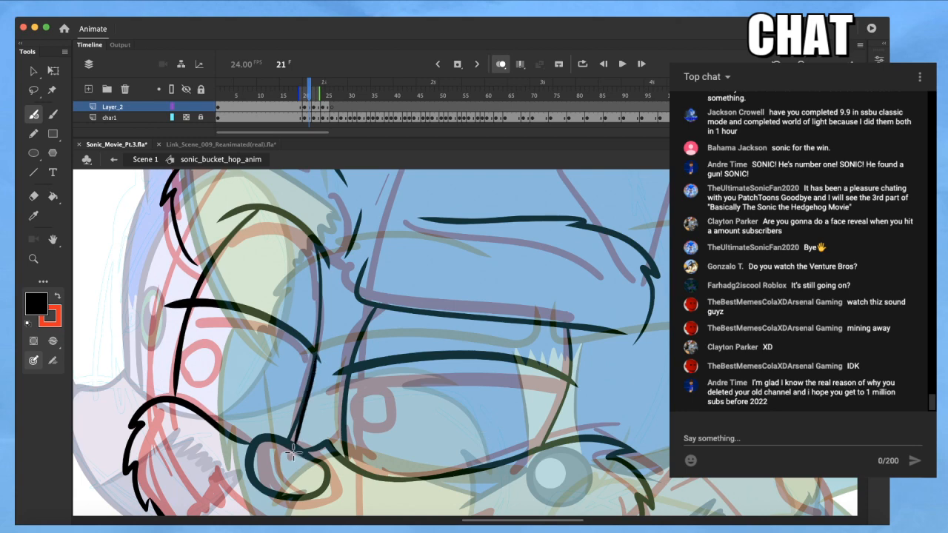
key(q)
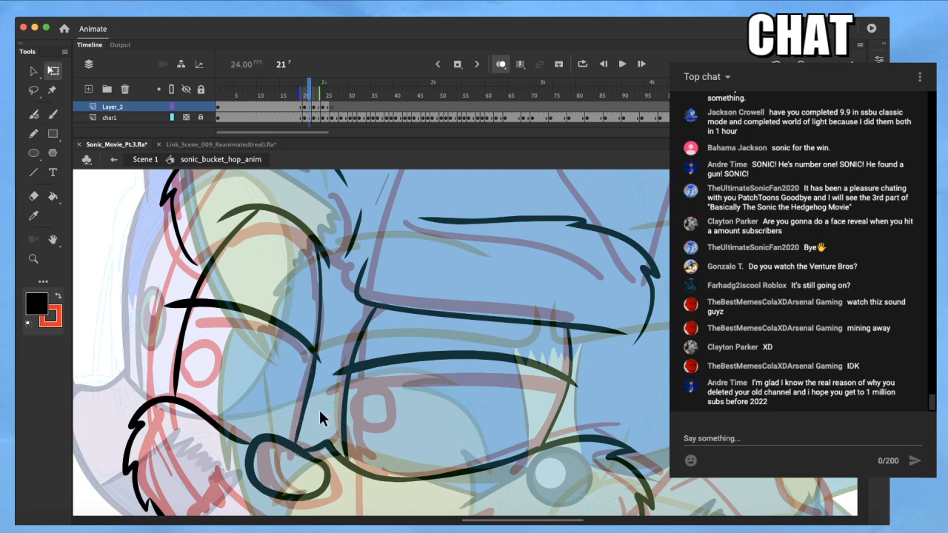
key(super+minus)
key(super+minus)
scroll(356, 396, up, 5)
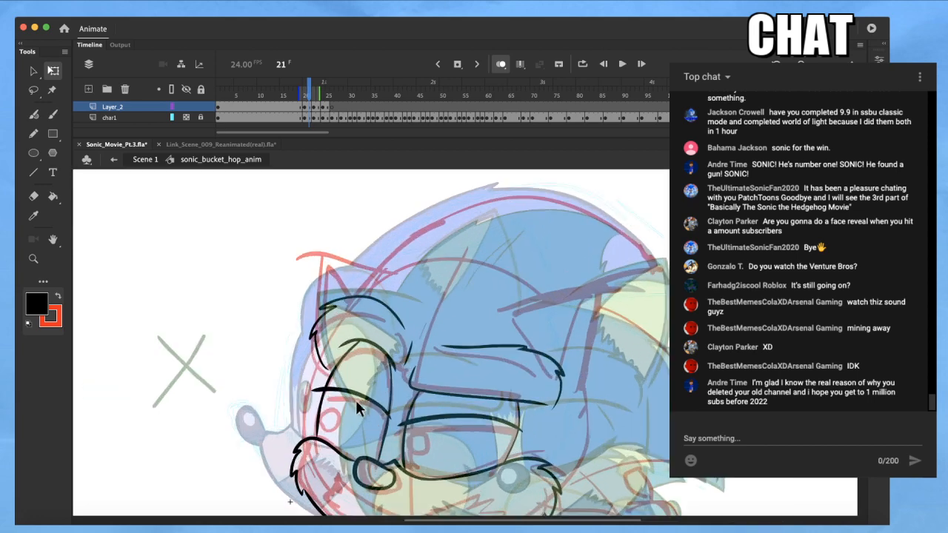
Adjust the lower end of the far eye's outer edge where it meets the muzzle
drag(257, 487, 255, 500)
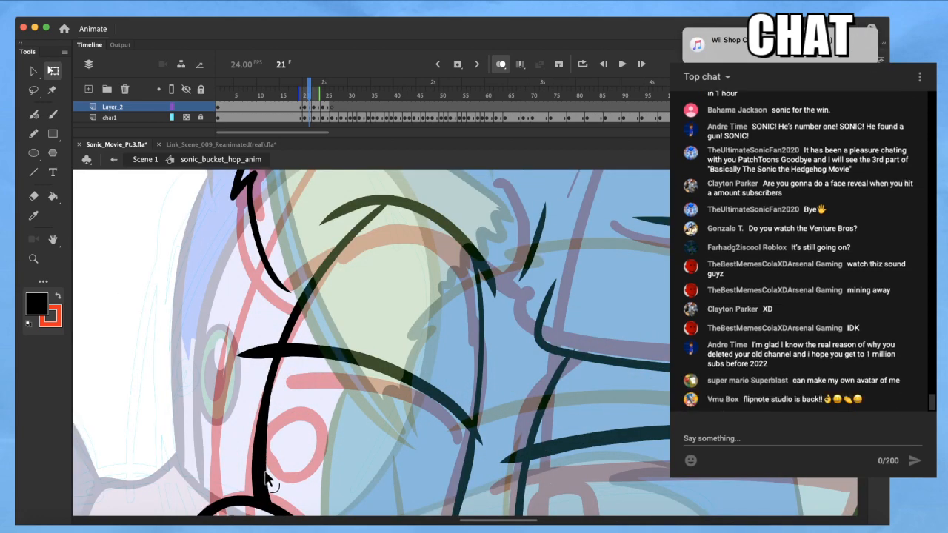
click(259, 501)
key(super+z)
key(super+z)
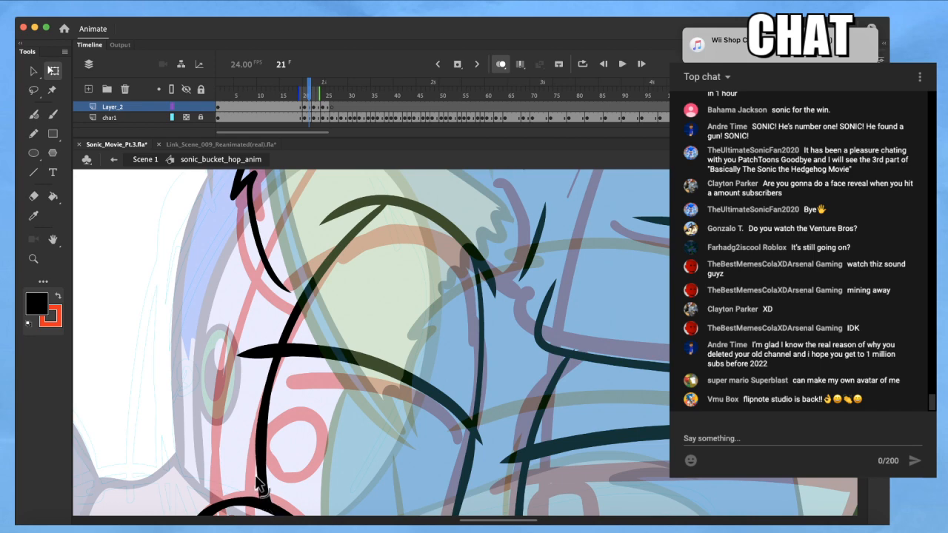
key(super+minus)
drag(332, 423, 265, 403)
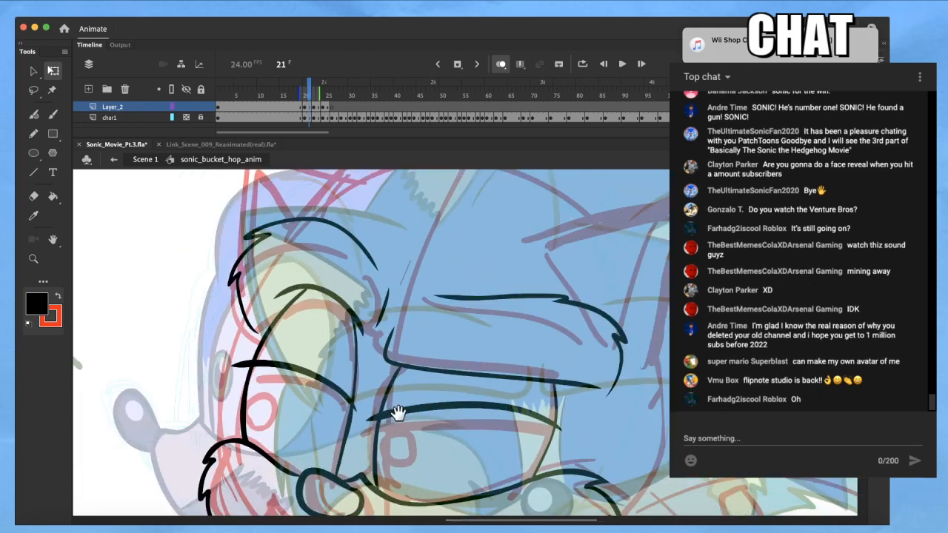
Adjust the curve of the inner half of the near brow's upper line
drag(392, 414, 365, 438)
drag(384, 397, 362, 446)
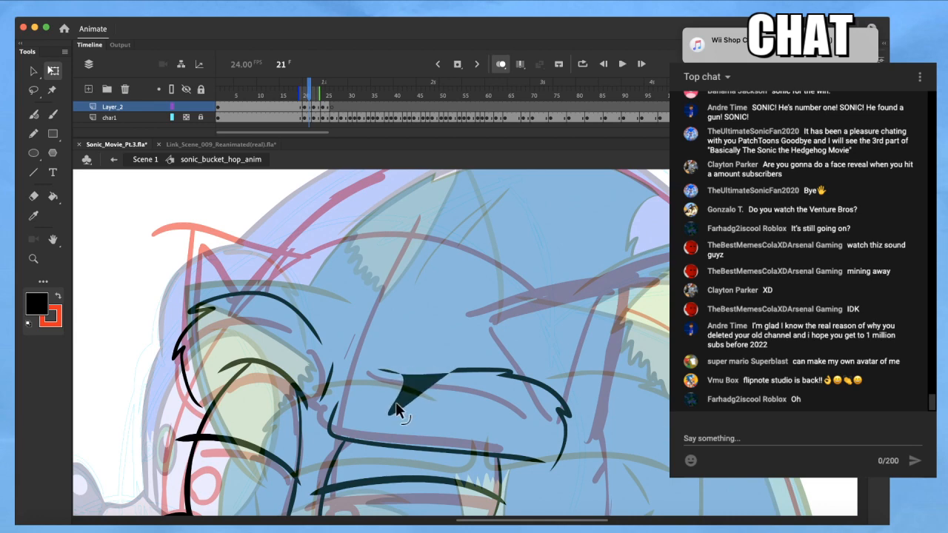
mouse_move(429, 372)
mouse_down()
mouse_move(328, 383)
mouse_move(290, 407)
mouse_move(319, 419)
mouse_up()
scroll(323, 385, down, 1)
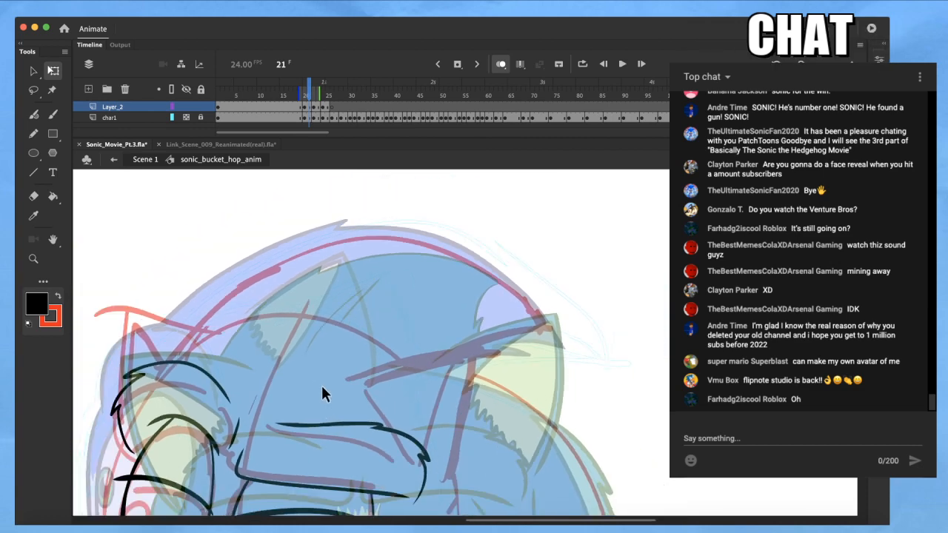
drag(383, 407, 367, 347)
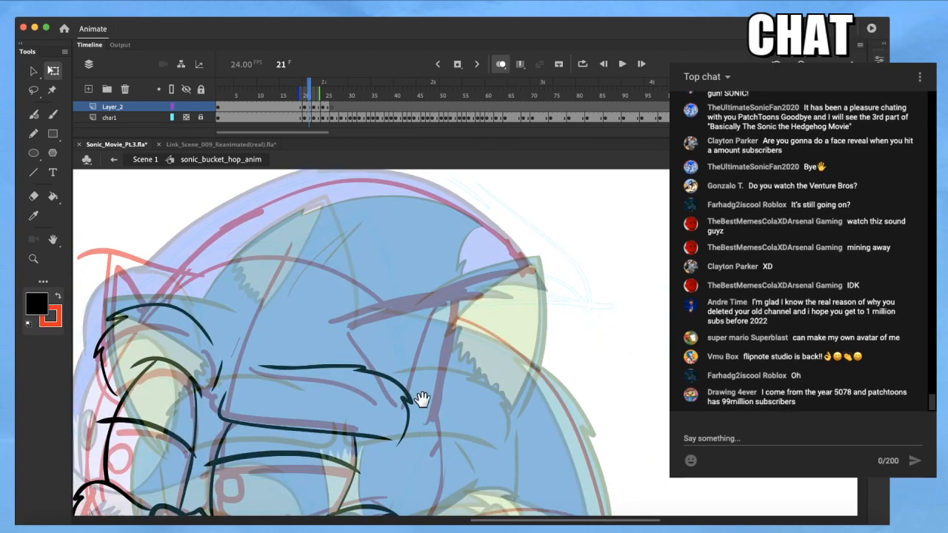
Ink a long curved line across the muzzle, a zigzag fur edge at its near end and a line back to the muzzle's bottom
drag(421, 398, 385, 315)
drag(431, 401, 497, 316)
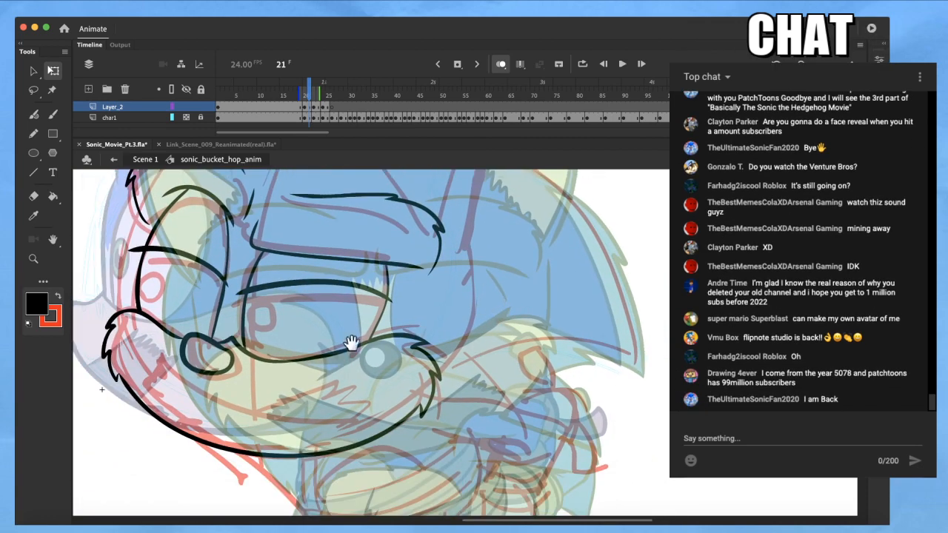
drag(340, 365, 365, 314)
scroll(346, 340, down, 1)
scroll(223, 341, up, 5)
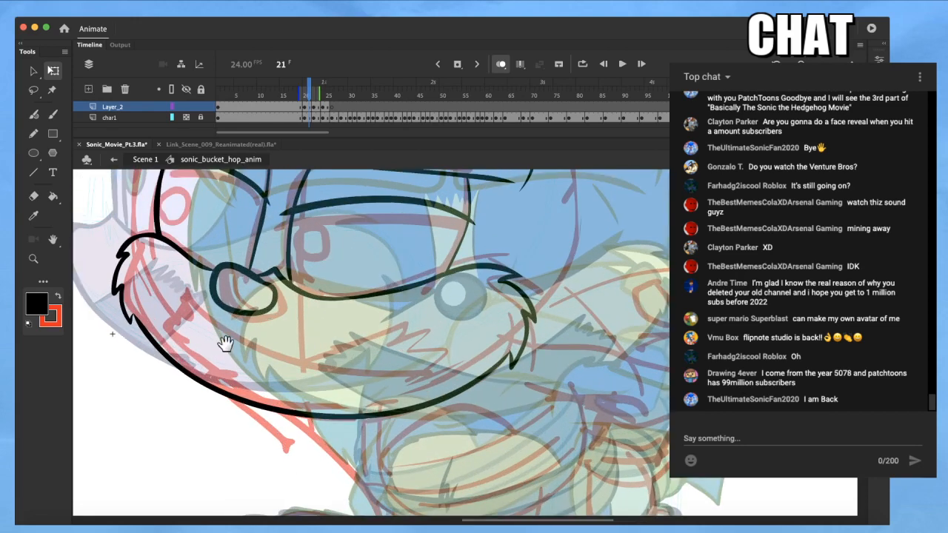
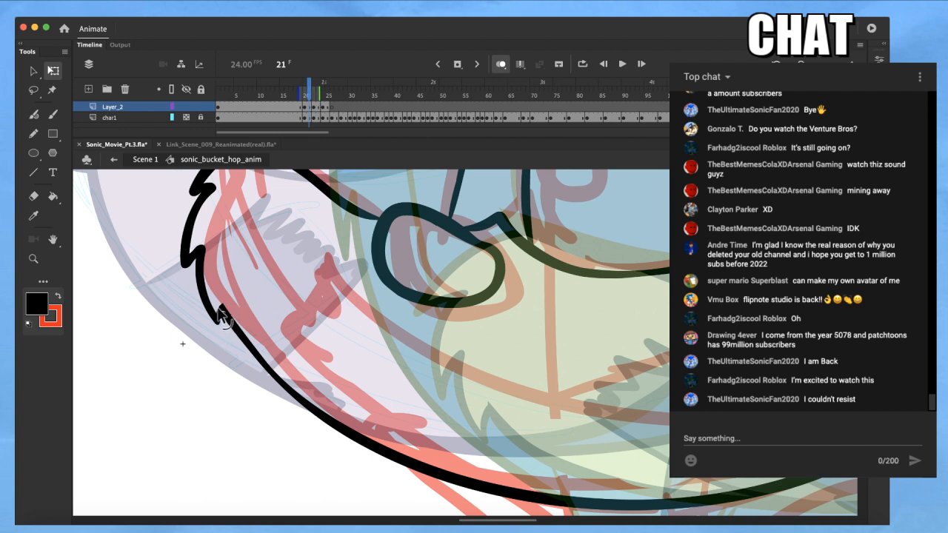
key(space)
drag(472, 337, 362, 340)
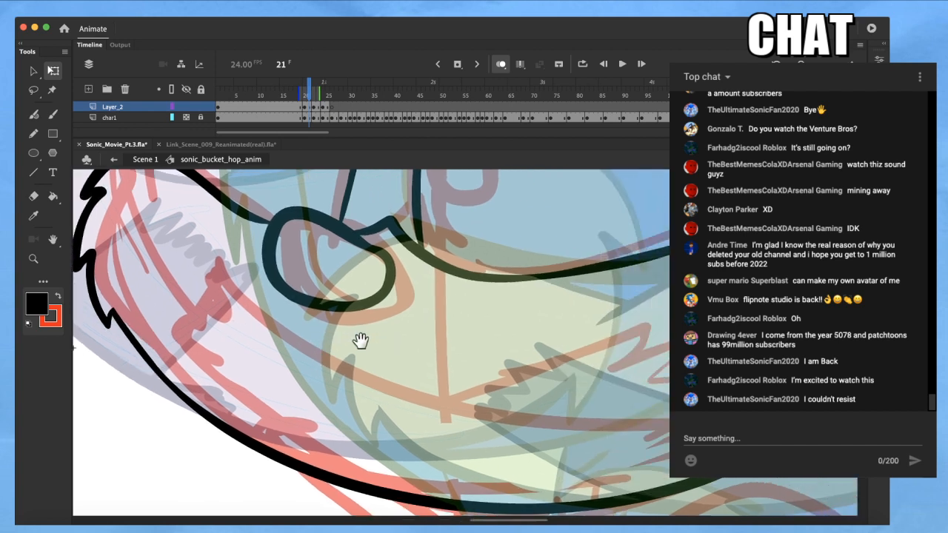
key(b)
mouse_move(622, 340)
mouse_down()
mouse_move(326, 384)
mouse_move(155, 358)
mouse_up()
mouse_move(613, 350)
mouse_down()
mouse_move(678, 429)
mouse_move(518, 498)
mouse_up()
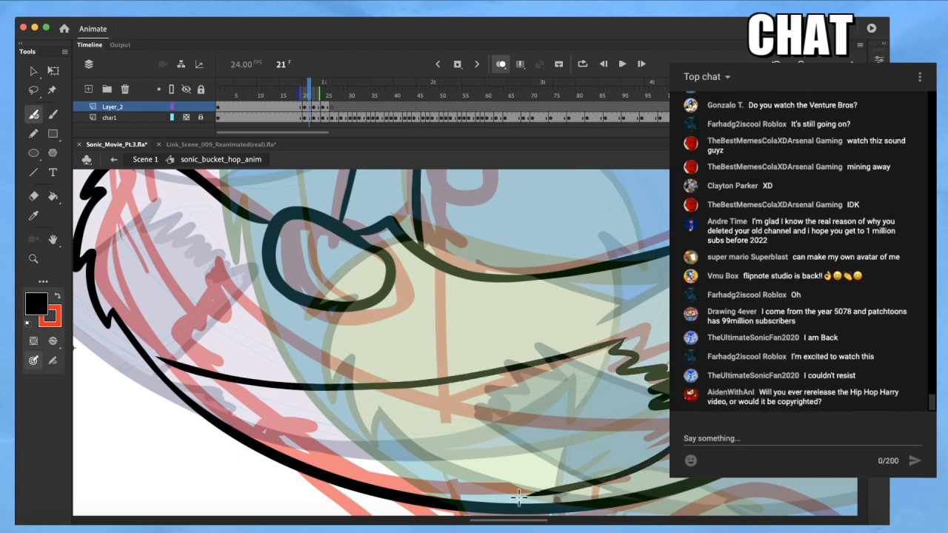
Shift the muzzle's lower inner line toward the near side and bend its end to merge with the bottom outline
key(q)
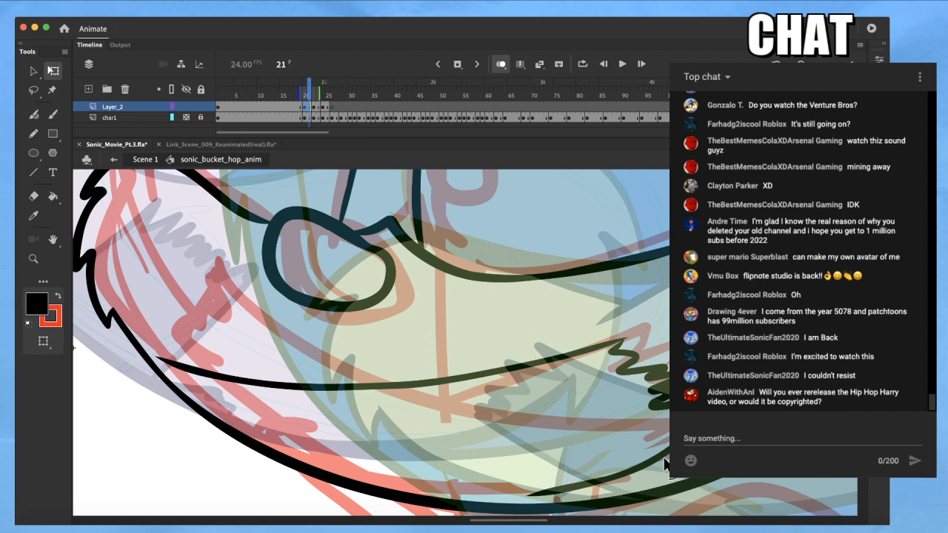
click(643, 494)
drag(613, 501, 467, 501)
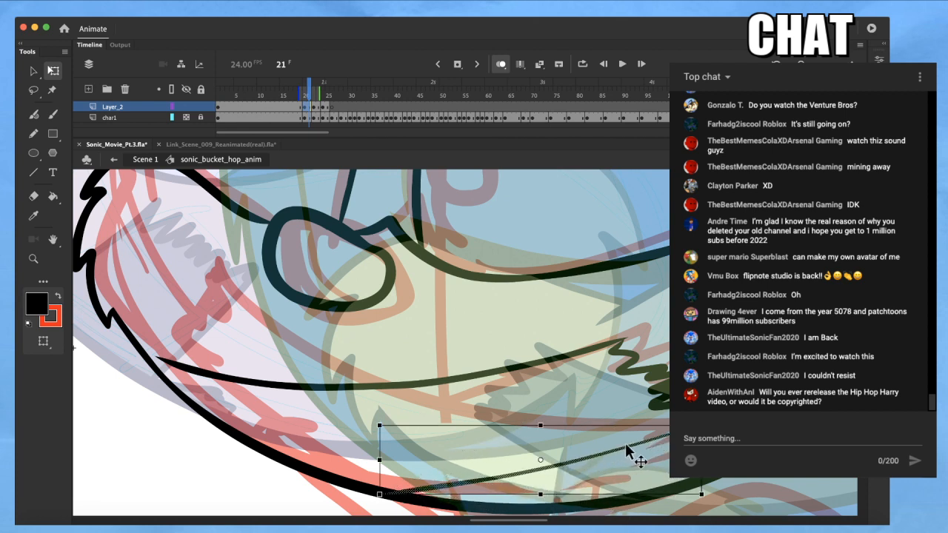
mouse_move(636, 459)
mouse_down()
mouse_move(640, 450)
mouse_move(672, 458)
mouse_up()
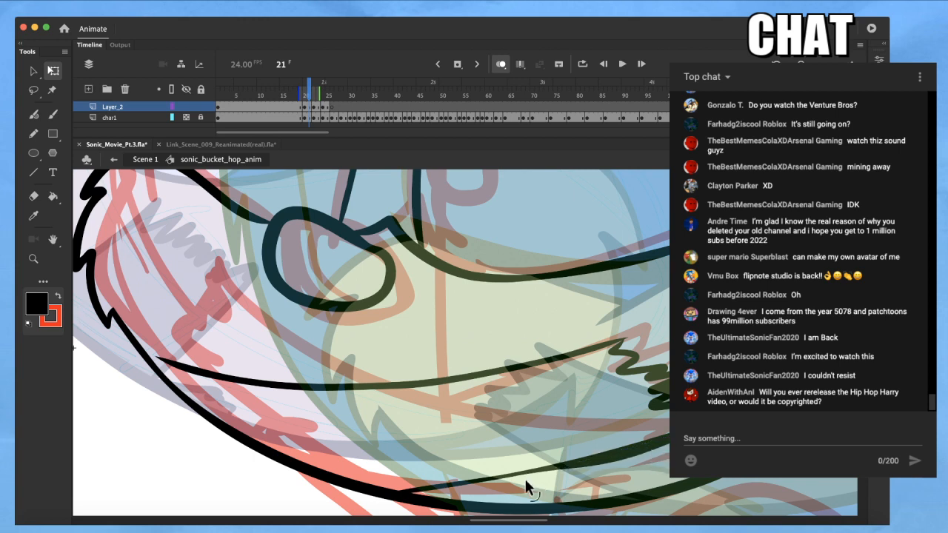
drag(526, 478, 522, 485)
drag(460, 485, 426, 493)
drag(485, 481, 491, 488)
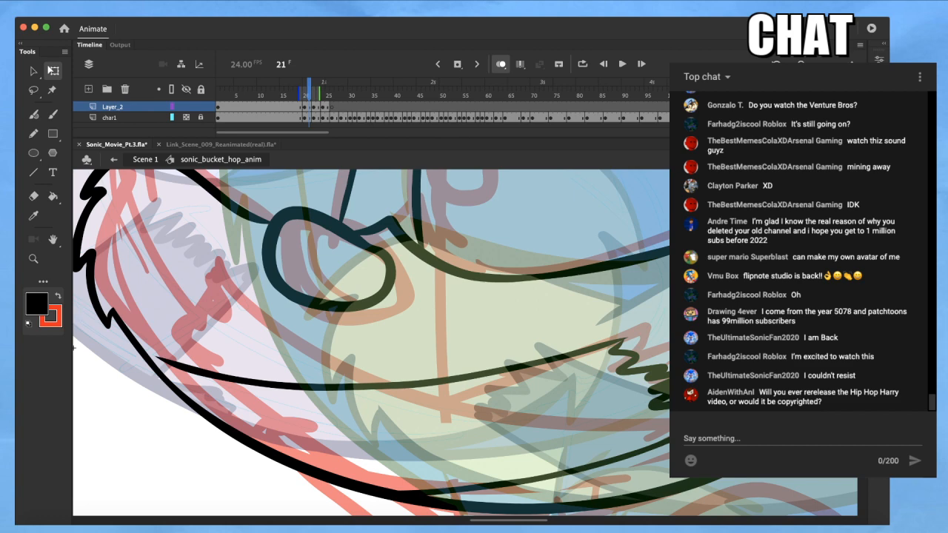
Skew the long line across the muzzle so its far end sits lower on the outline
scroll(322, 407, down, 2)
drag(321, 407, 563, 438)
scroll(603, 437, up, 2)
drag(663, 388, 336, 311)
drag(601, 352, 559, 351)
click(561, 337)
drag(393, 360, 575, 341)
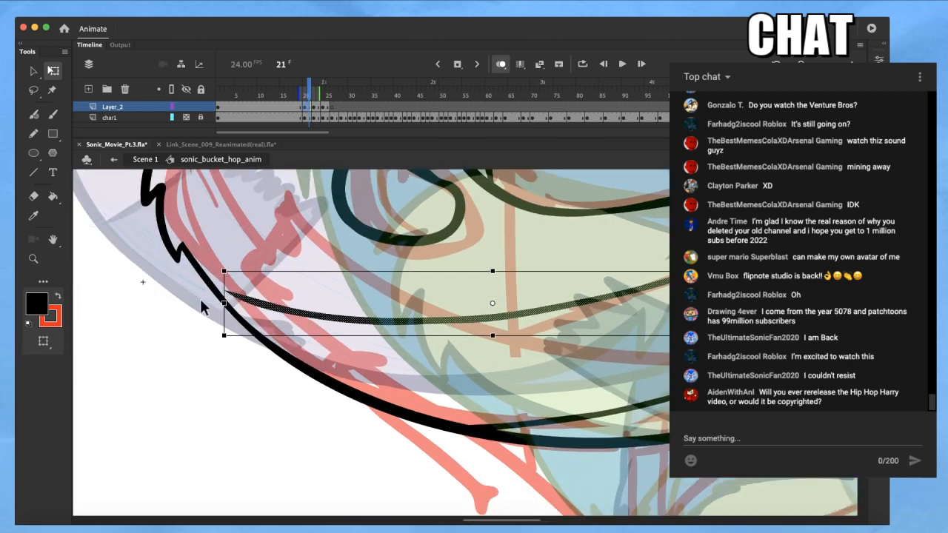
drag(226, 305, 225, 326)
Ink the far-side band on the muzzle with a diagonal line, a zigzag fur edge and a return line to the outline
key(b)
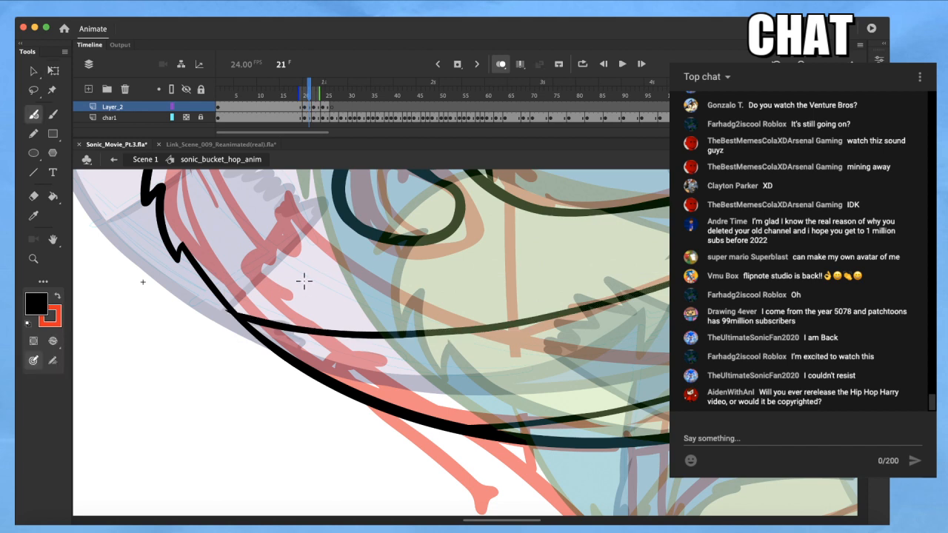
mouse_move(455, 323)
mouse_down()
mouse_move(366, 281)
mouse_move(266, 211)
mouse_move(260, 225)
mouse_move(213, 204)
mouse_move(244, 217)
mouse_move(217, 204)
mouse_move(231, 229)
mouse_move(203, 213)
mouse_move(225, 277)
mouse_up()
key(super+z)
key(super+z)
drag(198, 238, 260, 322)
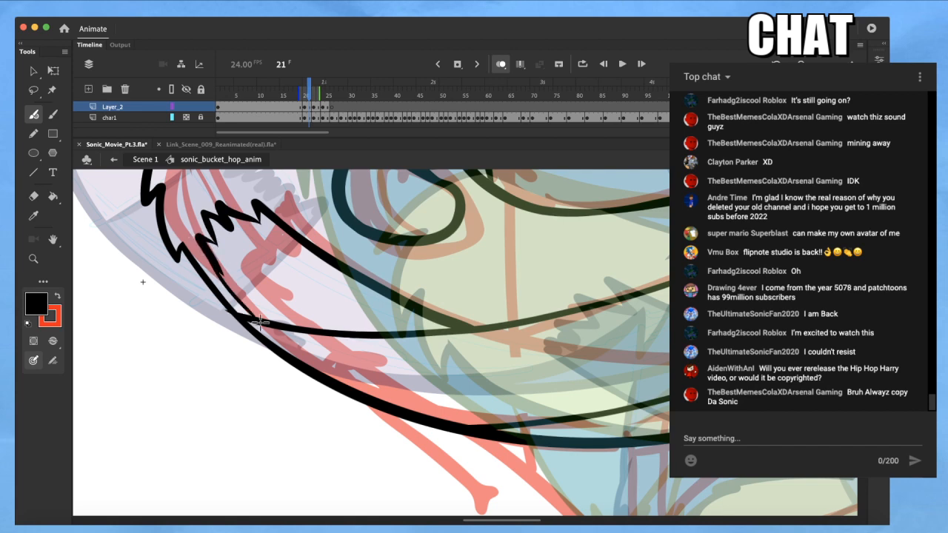
scroll(371, 408, right, 3)
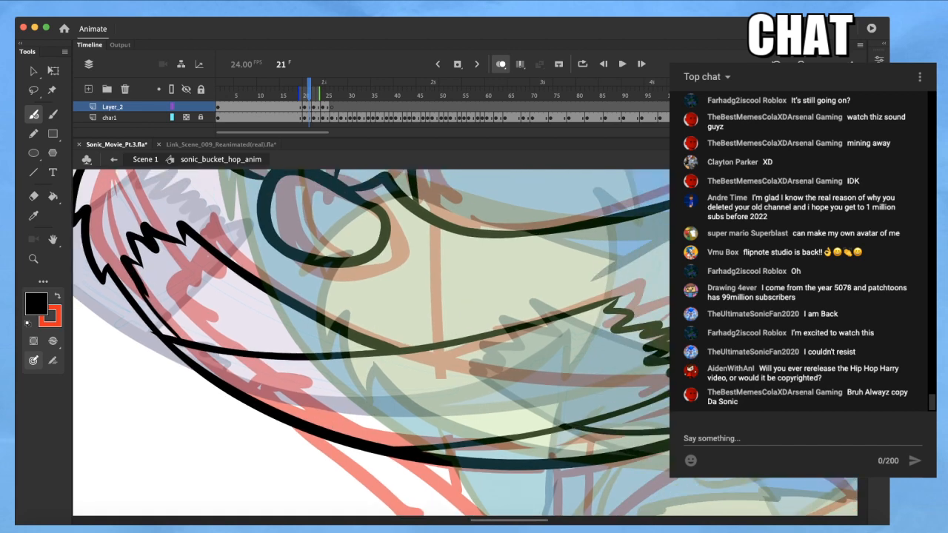
Ink a short cheek line rising beside the muzzle's near edge, undoing the strokes that miss
key(q)
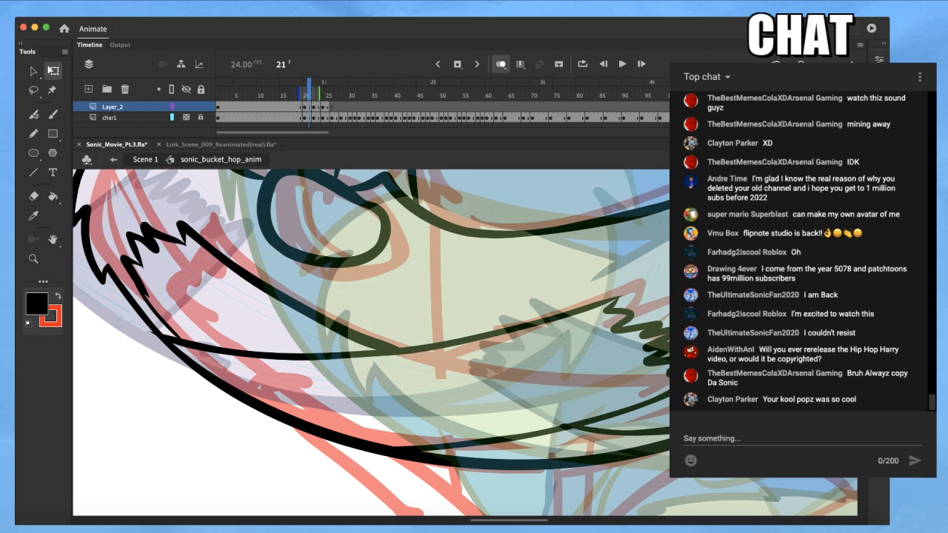
scroll(670, 411, down, 5)
drag(669, 372, 558, 414)
drag(563, 292, 552, 414)
drag(652, 367, 511, 289)
drag(588, 360, 582, 348)
key(b)
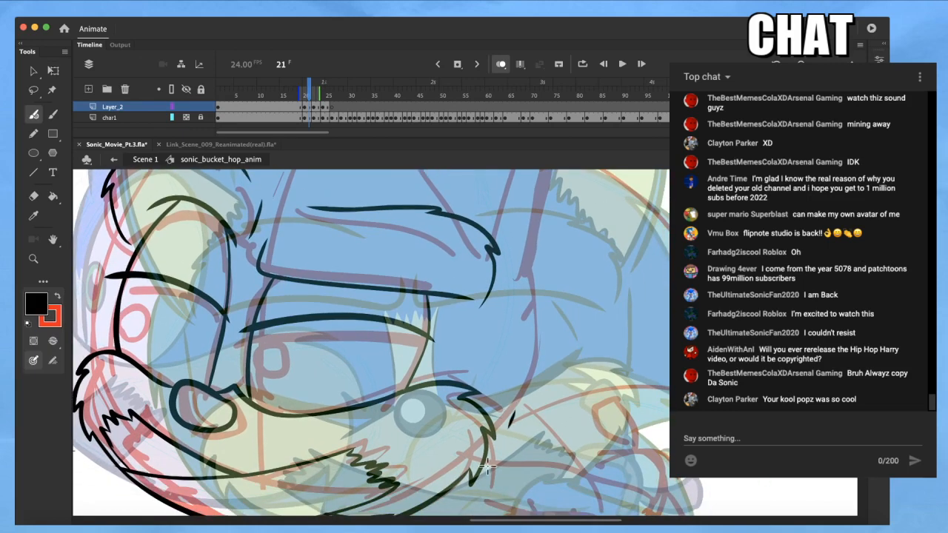
mouse_move(517, 388)
mouse_down()
mouse_move(476, 463)
mouse_move(529, 512)
mouse_up()
key(super+z)
key(super+z)
mouse_move(607, 362)
mouse_down()
mouse_move(609, 439)
mouse_move(598, 442)
mouse_up()
drag(423, 301, 557, 260)
key(super+z)
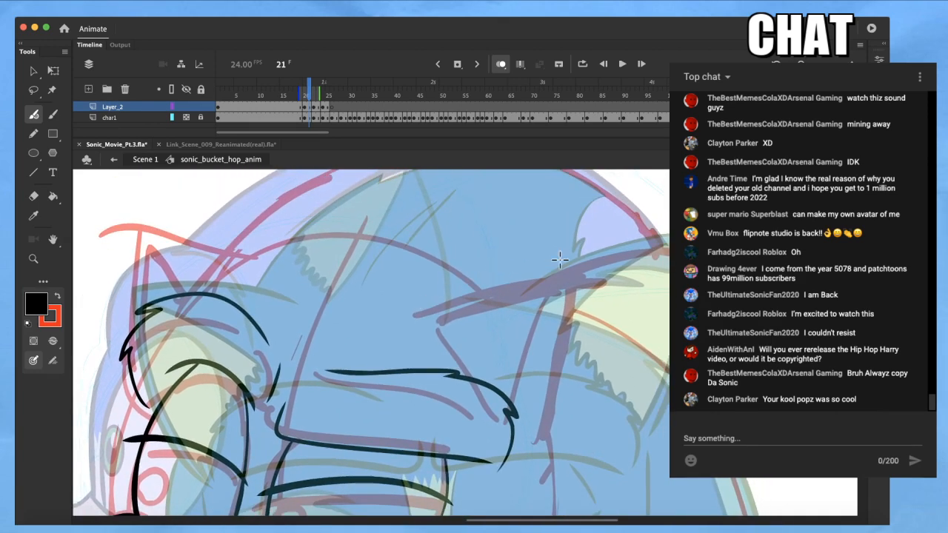
Ink the far side of the face from the far brow's lower end down to the muzzle, redoing the stroke until it fits
alt+super+click(548, 263)
mouse_move(424, 285)
mouse_down()
mouse_move(433, 286)
mouse_move(423, 285)
mouse_up()
scroll(335, 345, up, 5)
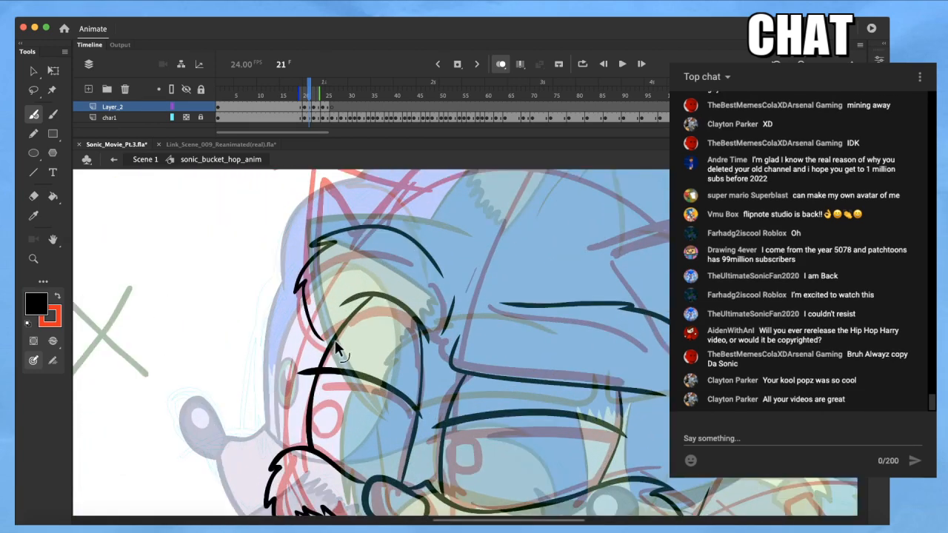
drag(362, 382, 336, 361)
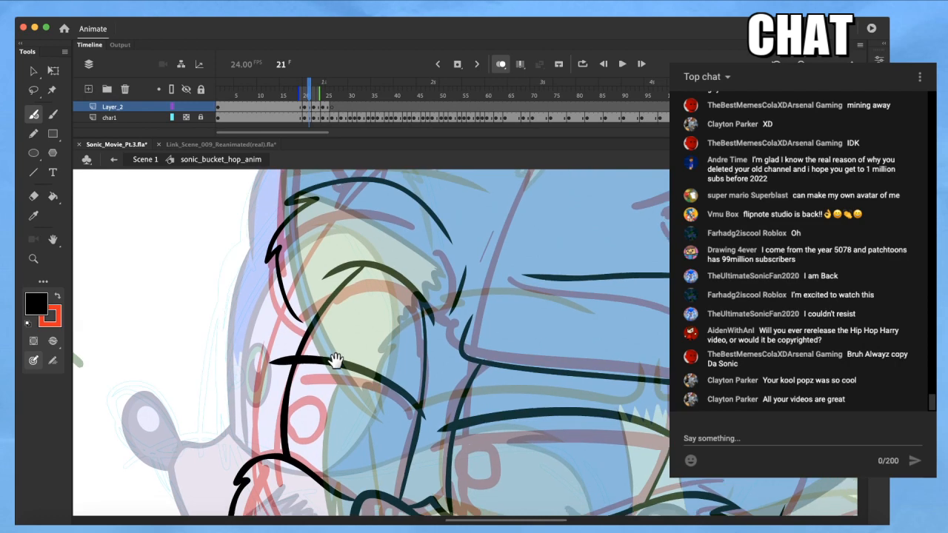
drag(288, 310, 255, 461)
key(super+z)
drag(288, 311, 257, 466)
key(super+z)
drag(287, 310, 255, 462)
key(super+z)
drag(286, 309, 252, 459)
key(super+z)
drag(287, 308, 256, 459)
key(super+z)
drag(286, 307, 252, 448)
key(super+z)
drag(283, 340, 251, 465)
Ink the near ear's top edge and its curved side edge so they cross at the tip, redoing strokes as needed
drag(387, 323, 302, 253)
alt+super+click(302, 253)
drag(493, 356, 459, 435)
scroll(452, 377, up, 1)
drag(453, 358, 445, 399)
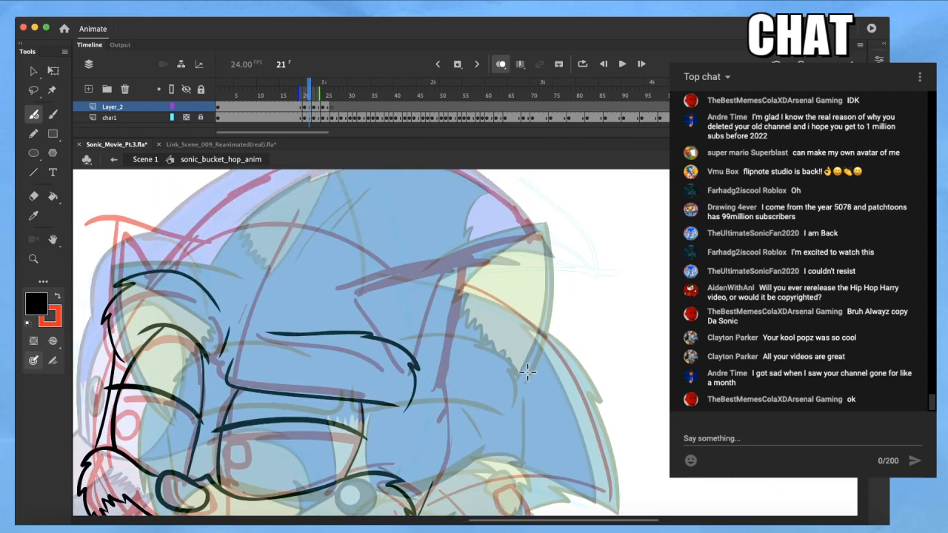
scroll(511, 372, up, 1)
drag(336, 248, 539, 254)
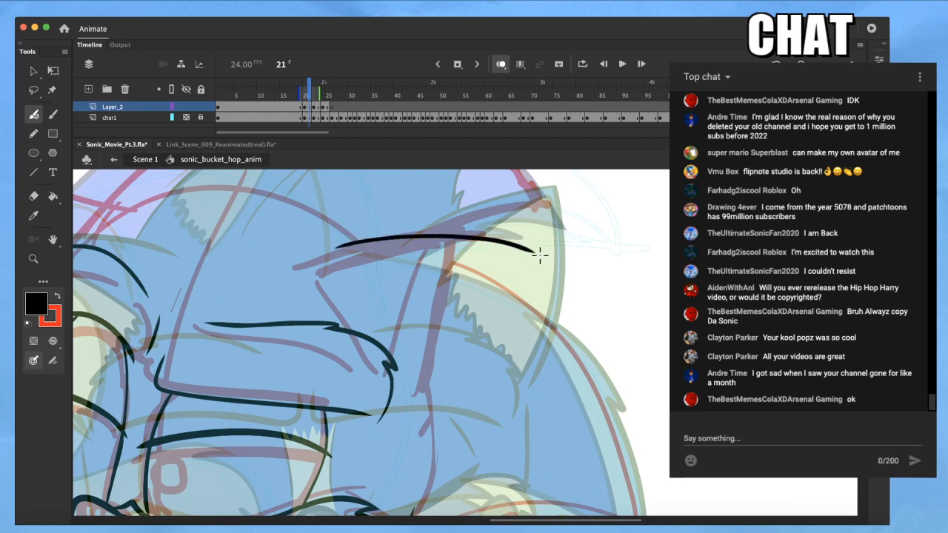
key(super+z)
drag(324, 257, 535, 214)
key(super+z)
drag(308, 247, 530, 221)
mouse_move(469, 204)
mouse_down()
mouse_move(413, 408)
mouse_move(480, 175)
mouse_up()
key(super+z)
key(super+z)
drag(427, 395, 481, 200)
Clean the overshoot into a sharp ear tip and stretch the near ear's lines slightly downward
key(q)
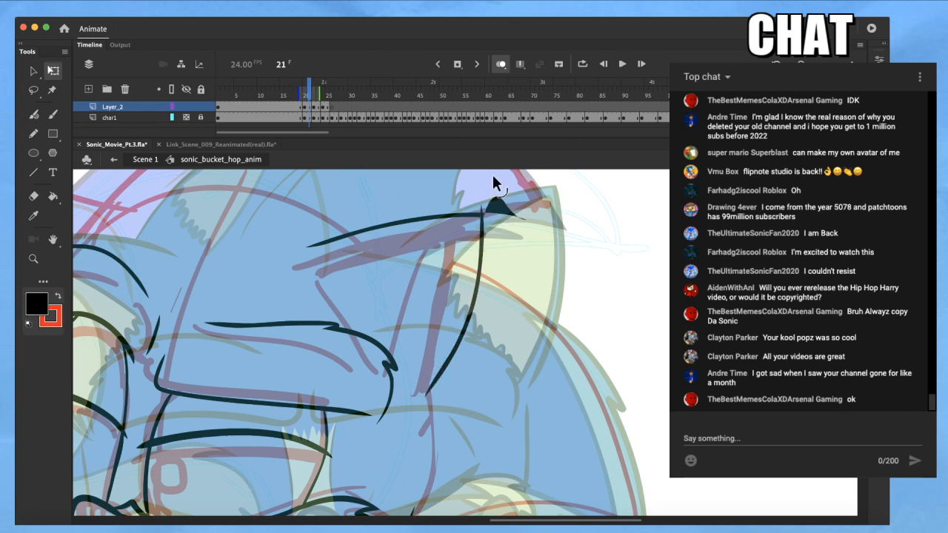
drag(467, 238, 480, 255)
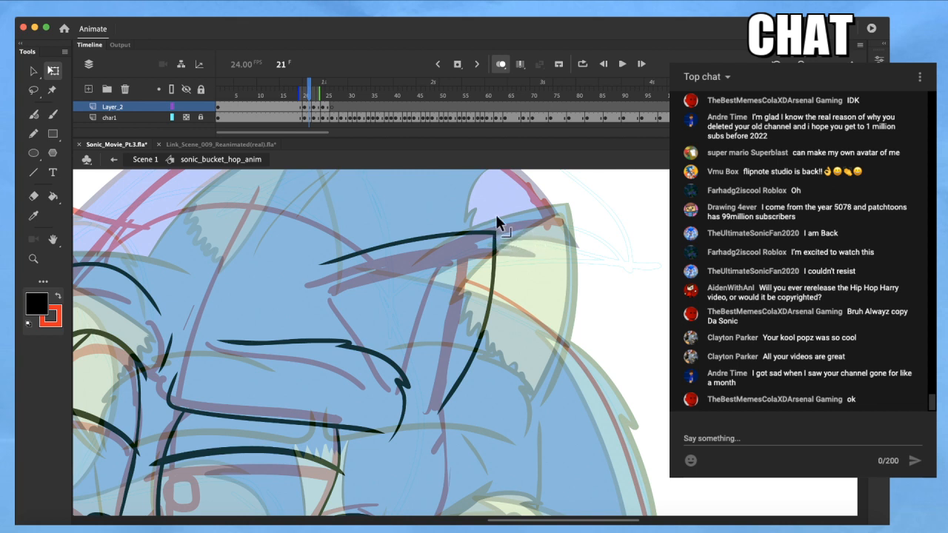
click(496, 245)
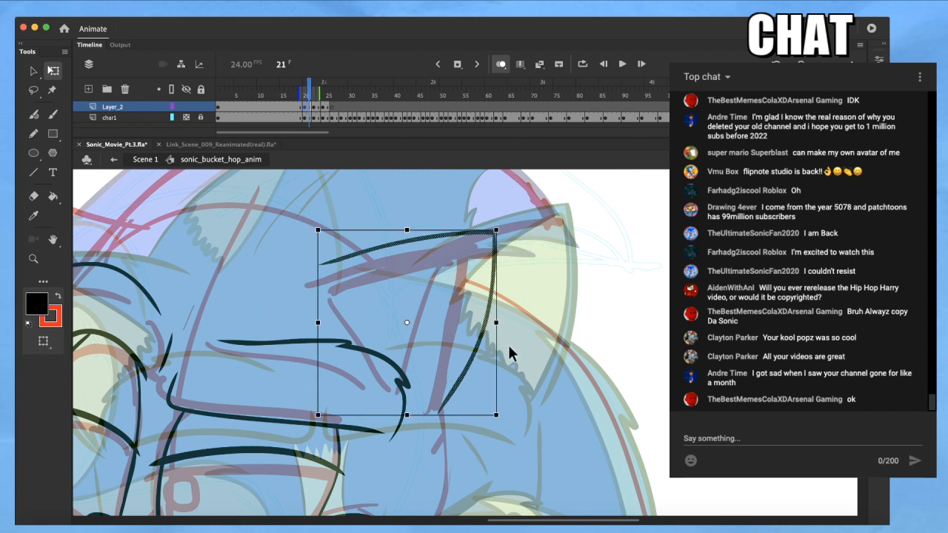
mouse_move(496, 416)
mouse_down()
mouse_move(500, 448)
mouse_move(497, 434)
mouse_up()
mouse_move(491, 330)
mouse_down()
mouse_move(507, 330)
mouse_move(498, 314)
mouse_up()
Select the near ear's lines and nudge them slightly lower on the head
key(space)
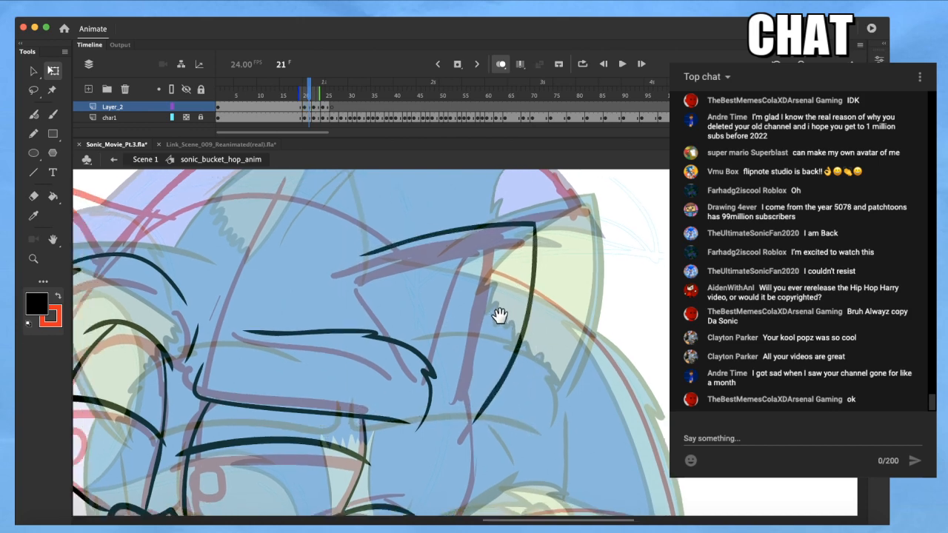
scroll(498, 334, down, 3)
click(524, 296)
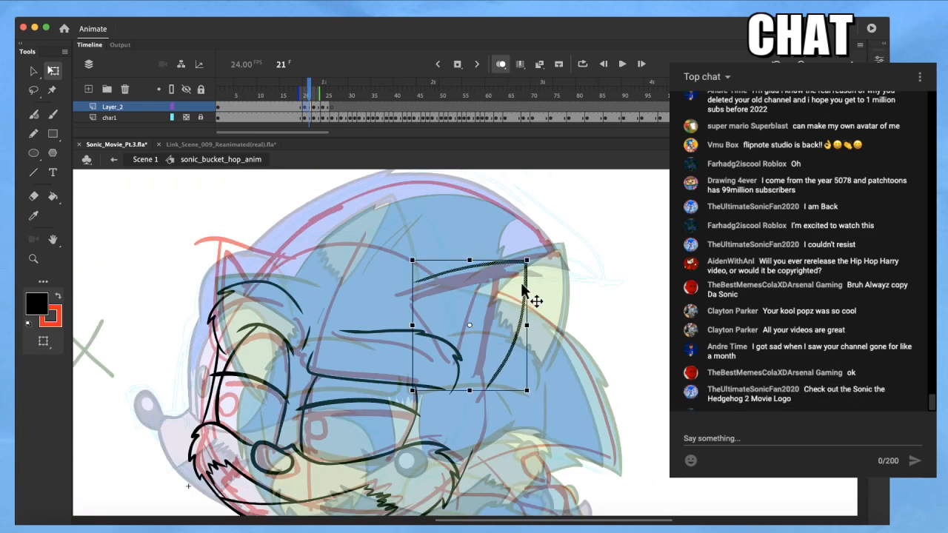
drag(527, 327, 523, 334)
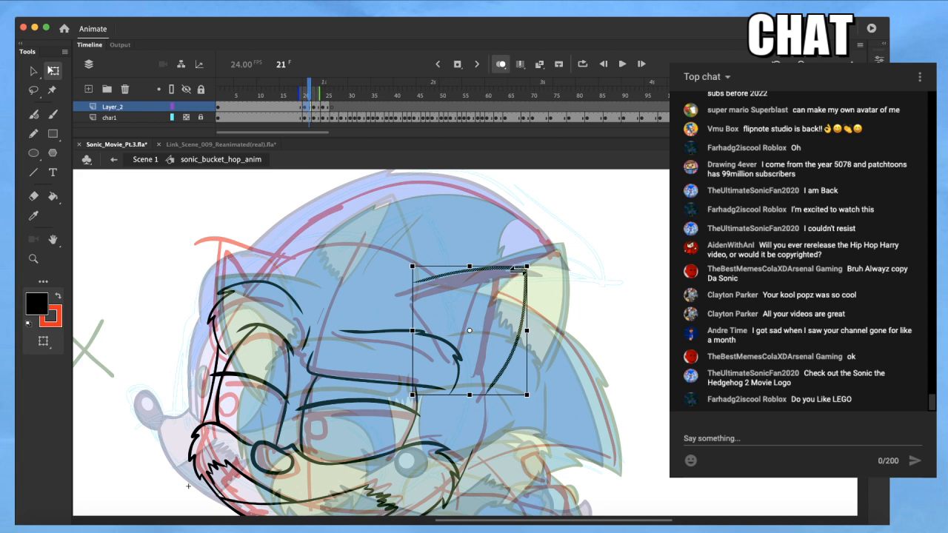
drag(526, 266, 523, 266)
click(595, 375)
Ink the crown as two arcs meeting at a pointed peak and add a jagged tuft above the near ear
mouse_move(593, 438)
mouse_down()
mouse_move(574, 375)
mouse_move(520, 319)
mouse_up()
key(super+minus)
drag(361, 341, 389, 424)
drag(390, 362, 407, 415)
key(super+equal)
key(super+equal)
key(b)
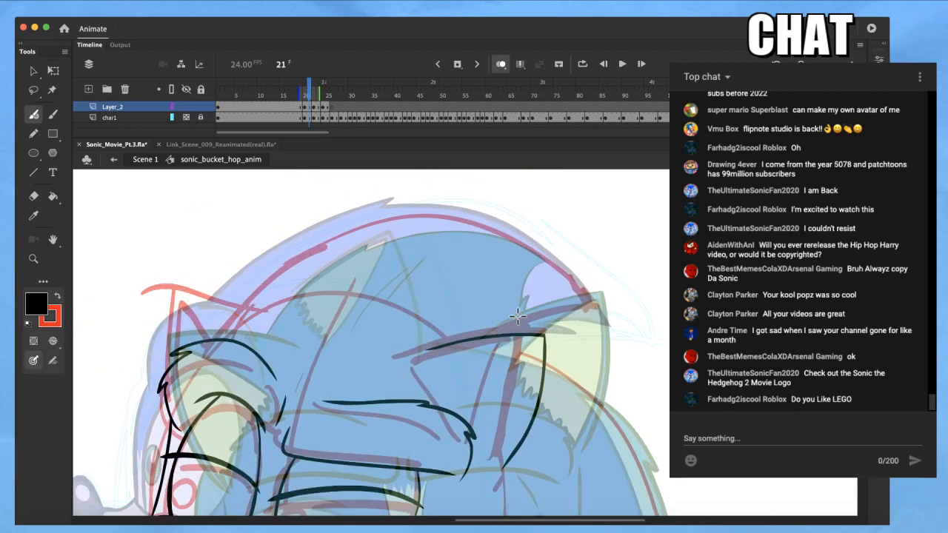
mouse_move(518, 316)
mouse_down()
mouse_move(602, 301)
mouse_move(530, 245)
mouse_move(293, 264)
mouse_up()
mouse_move(217, 332)
mouse_down()
mouse_move(335, 231)
mouse_move(405, 206)
mouse_move(353, 248)
mouse_up()
key(q)
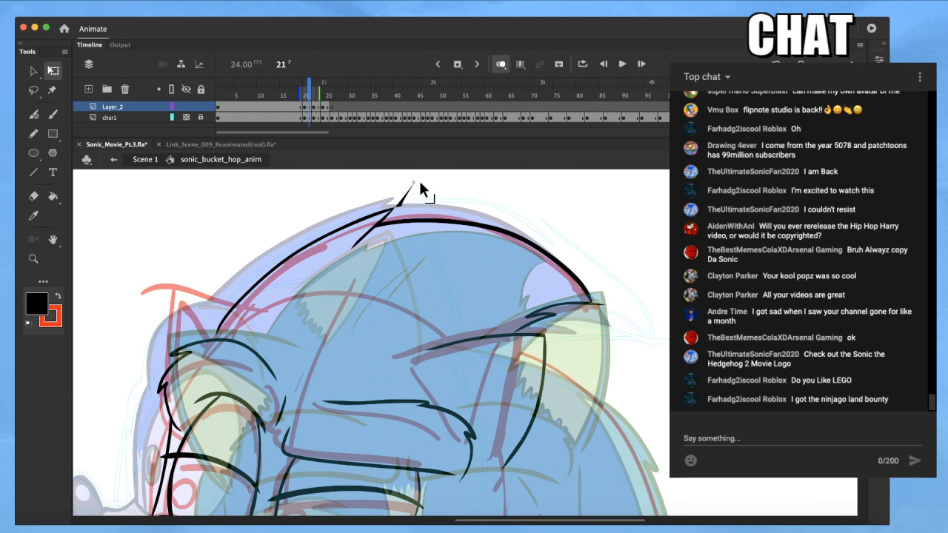
drag(421, 183, 423, 178)
key(super+z)
Ink a curved line with a small jagged end below the crown's peak, redoing the stroke until it fits
key(b)
mouse_move(281, 313)
mouse_down()
mouse_move(387, 227)
mouse_move(343, 268)
mouse_up()
key(super+z)
drag(289, 324, 385, 228)
key(super+z)
mouse_move(293, 308)
mouse_down()
mouse_move(381, 228)
mouse_move(345, 264)
mouse_up()
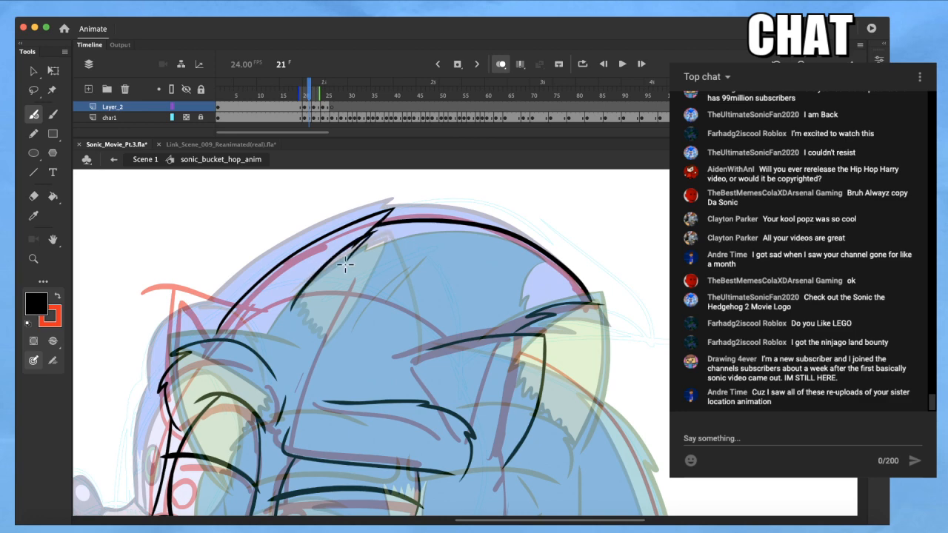
key(q)
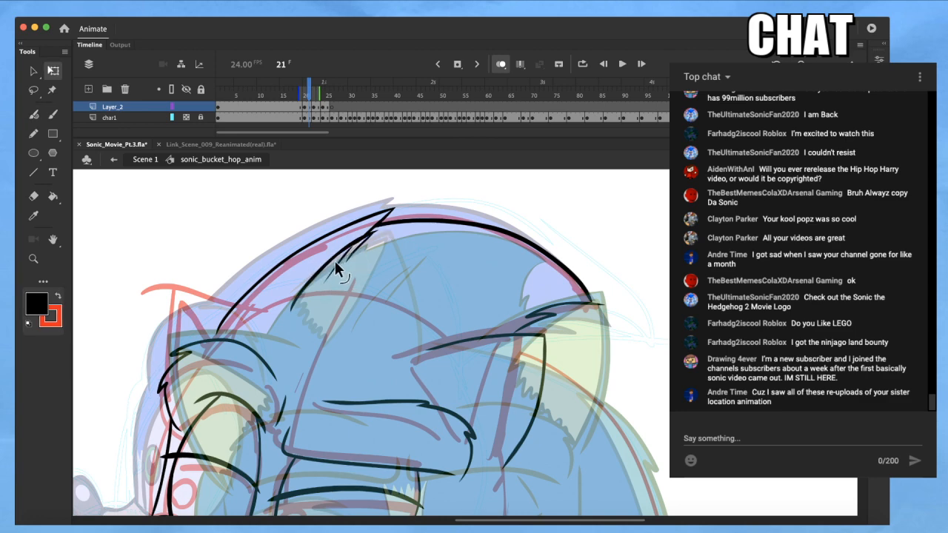
key(b)
drag(369, 354, 405, 284)
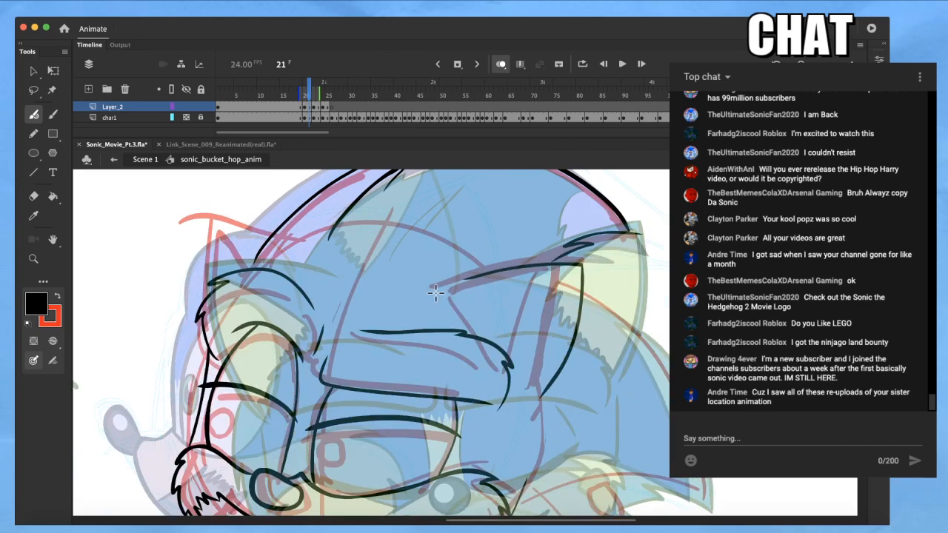
scroll(370, 323, up, 1)
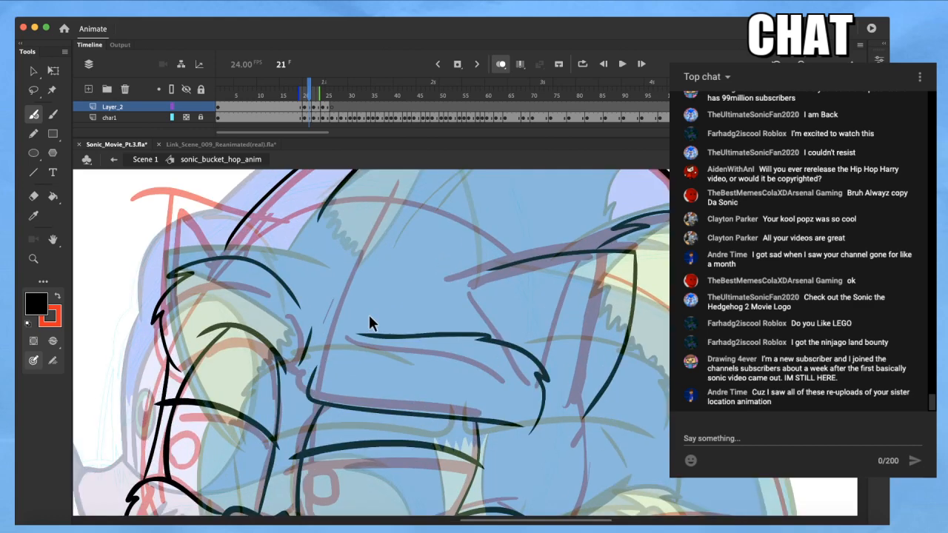
Pull the lower end of the crown's front line so it meets the brow arc cleanly
scroll(374, 340, down, 3)
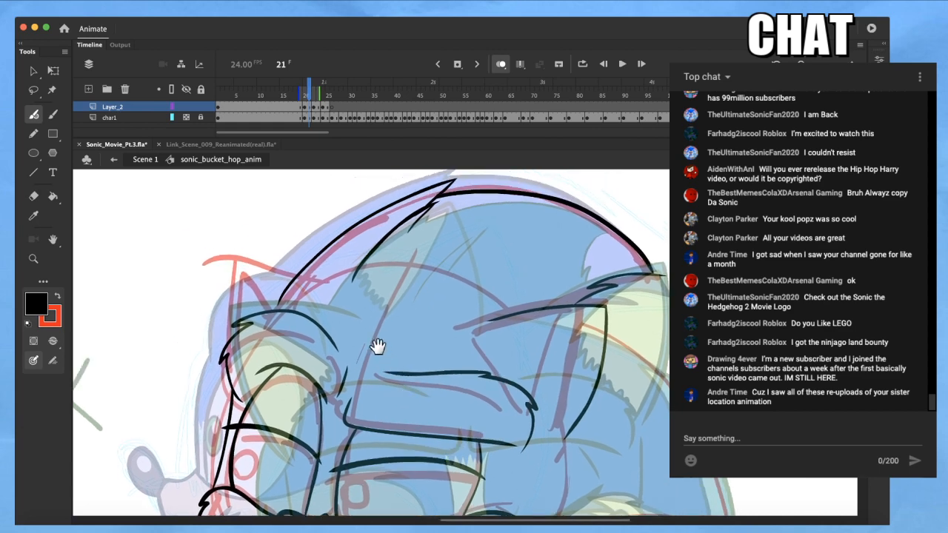
scroll(376, 366, up, 1)
mouse_move(313, 375)
mouse_down()
mouse_move(344, 378)
mouse_move(328, 375)
mouse_up()
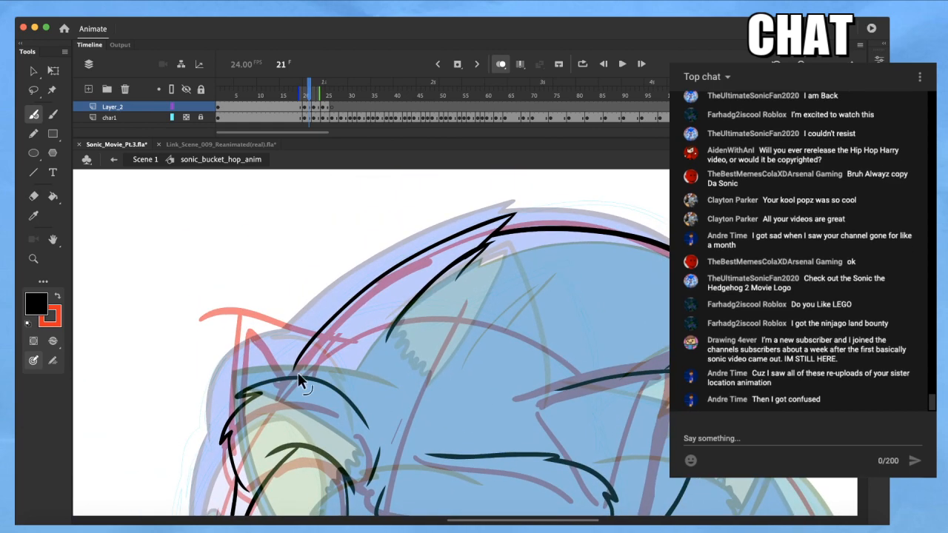
key(q)
mouse_move(328, 376)
mouse_down()
mouse_move(317, 382)
mouse_move(324, 373)
mouse_up()
click(328, 357)
scroll(328, 357, down, 2)
Ink the far ear as a curved top line and a long side line crossing at the tip, redoing the first stroke
drag(407, 343, 253, 261)
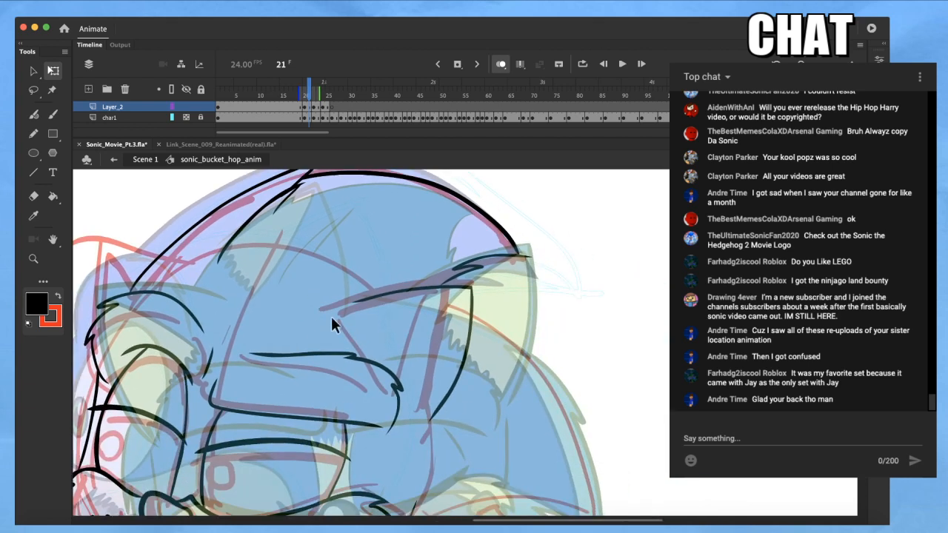
click(532, 255)
mouse_move(302, 281)
mouse_down()
mouse_move(485, 289)
mouse_move(491, 321)
mouse_up()
mouse_move(383, 342)
mouse_down()
mouse_move(477, 348)
mouse_move(482, 332)
mouse_up()
key(b)
mouse_move(441, 267)
mouse_down()
mouse_move(287, 245)
mouse_move(345, 384)
mouse_up()
key(super+z)
drag(334, 236, 354, 405)
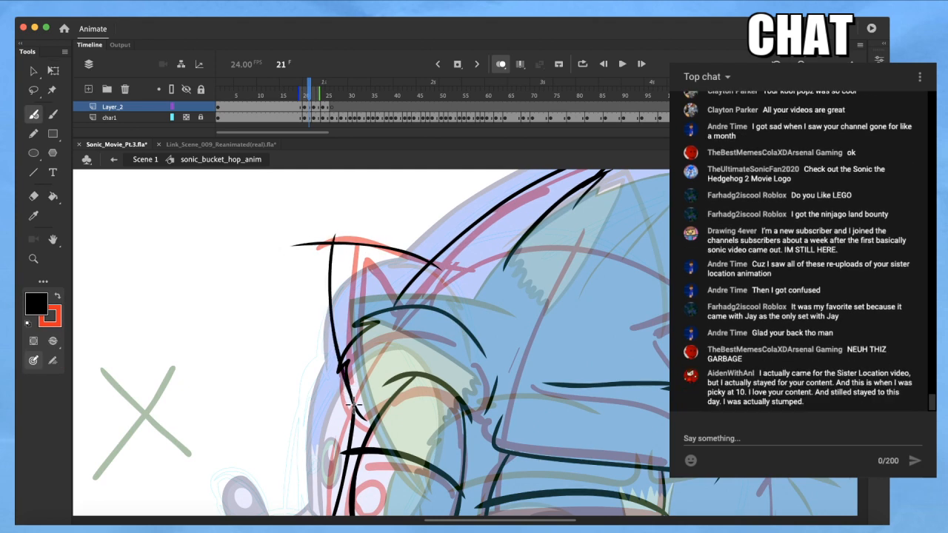
Delete the stray overshoot lines beyond the far ear's tip
key(q)
drag(317, 243, 342, 172)
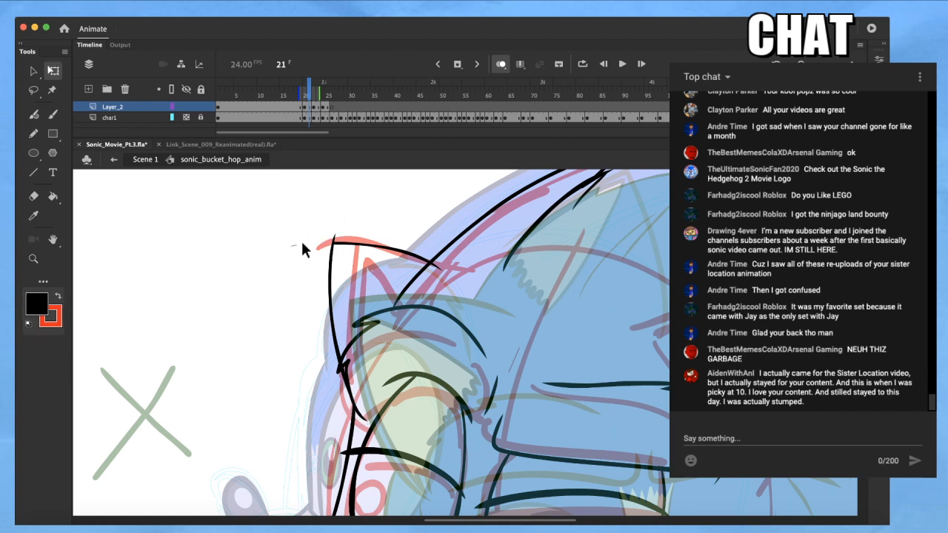
drag(267, 236, 296, 264)
key(Delete)
click(334, 239)
key(Delete)
Widen the thin joint where the jagged tuft line above the near ear meets the ear's top line
drag(461, 311, 250, 271)
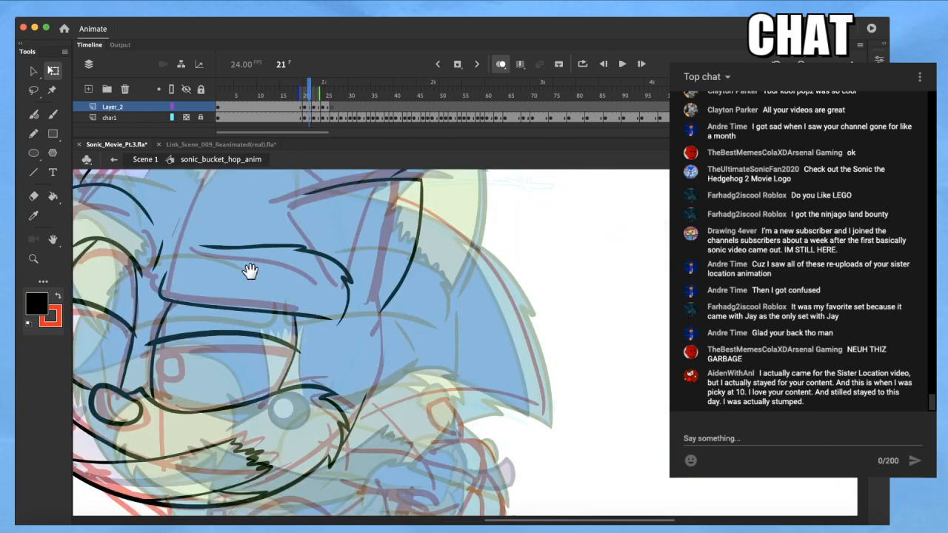
drag(422, 371, 348, 394)
scroll(374, 366, up, 2)
scroll(353, 375, down, 1)
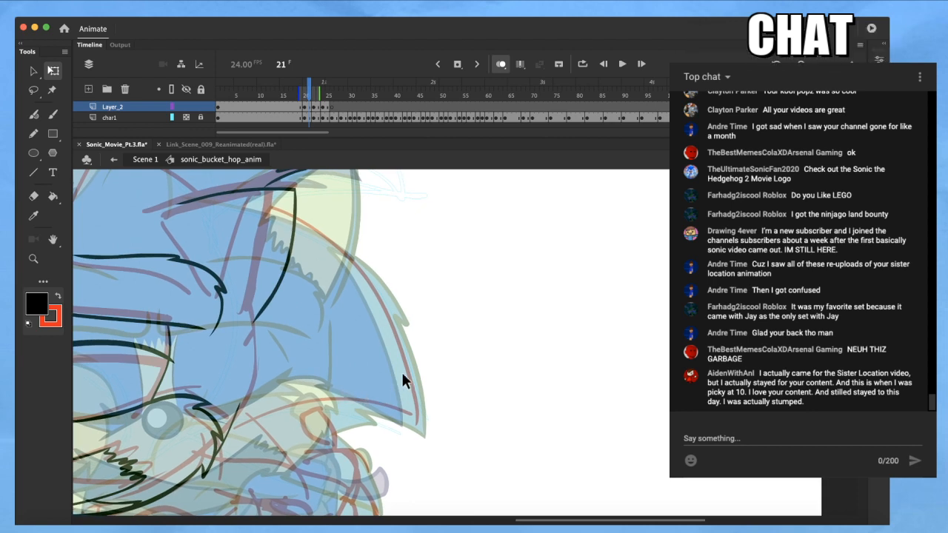
key(b)
drag(330, 249, 350, 295)
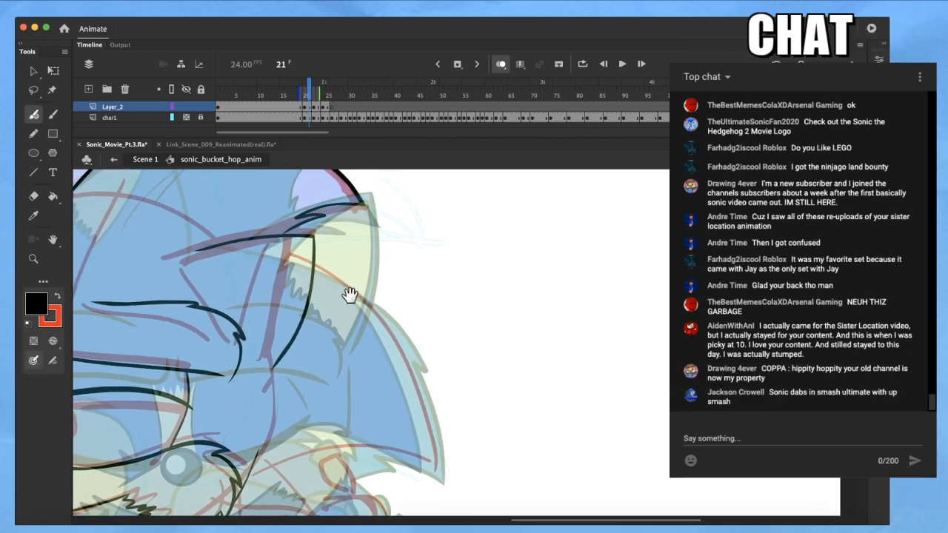
key(q)
drag(324, 221, 271, 249)
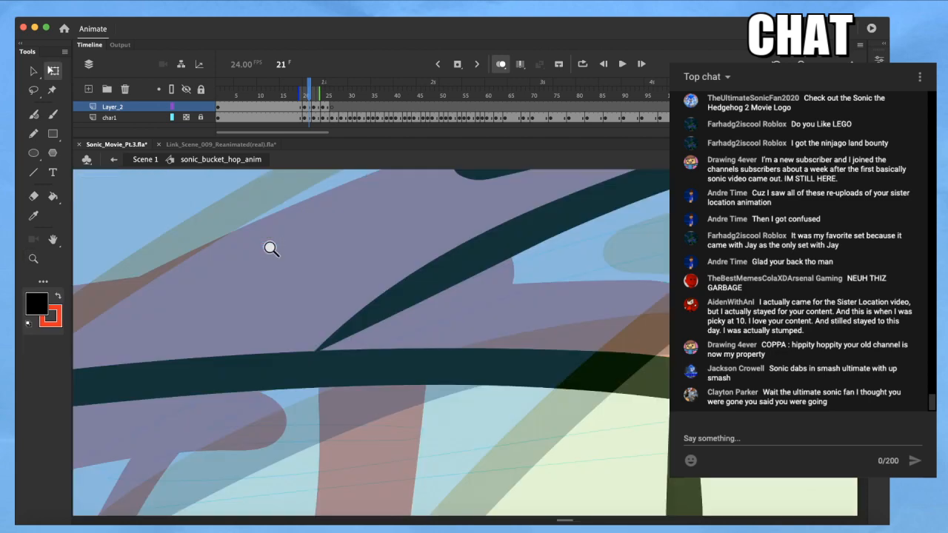
drag(318, 351, 347, 353)
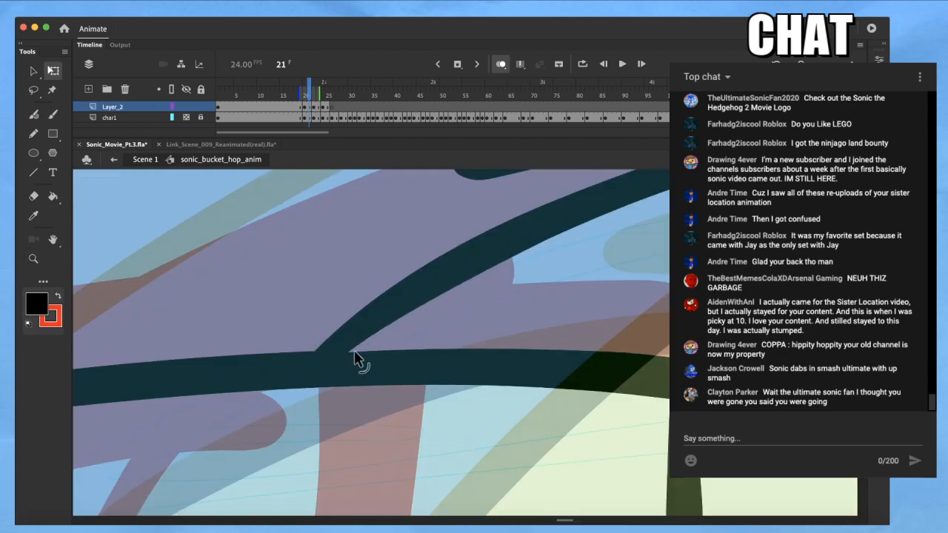
alt+super+click(360, 345)
alt+super+click(380, 328)
alt+super+click(406, 344)
drag(473, 425, 285, 306)
alt+super+click(330, 333)
alt+super+click(284, 306)
scroll(287, 311, down, 2)
drag(298, 342, 345, 352)
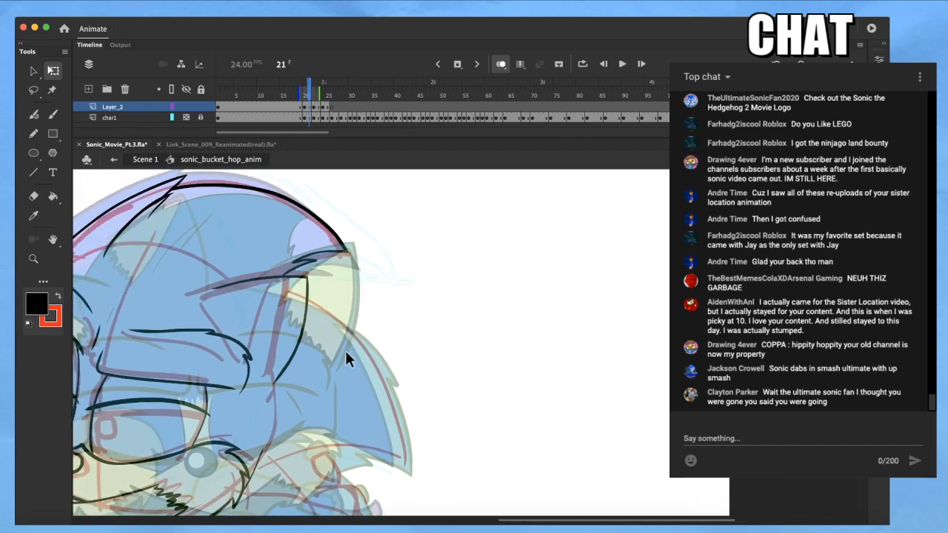
Ink the back quill's upper edge from the near ear outward and delete the overshoot inside the ear
key(b)
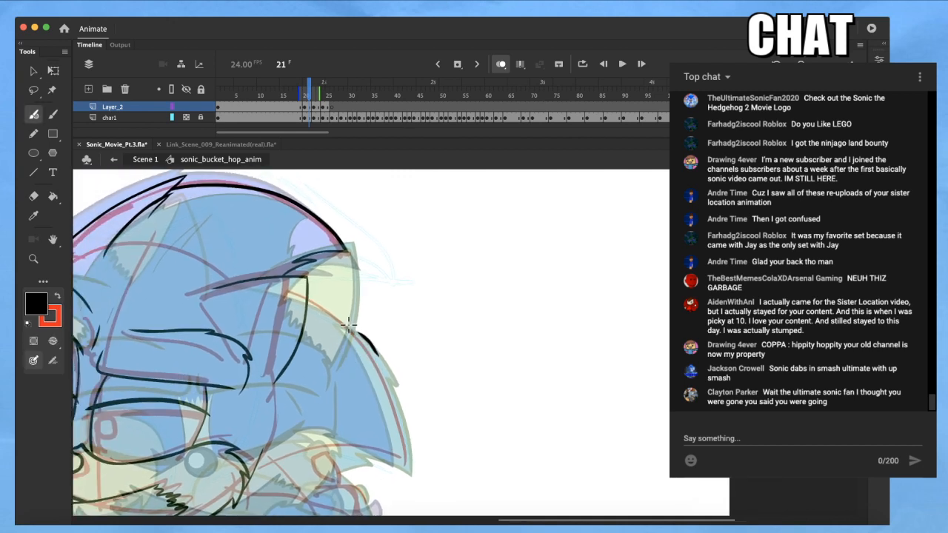
mouse_move(386, 364)
mouse_down()
mouse_move(337, 319)
mouse_move(288, 298)
mouse_up()
key(q)
key(Delete)
Ink the back quill's lower edge as two overlapping strokes that form a small tuft, bending the first one's end
scroll(318, 332, up, 1)
drag(379, 386, 371, 334)
scroll(397, 400, up, 1)
key(b)
drag(204, 459, 404, 442)
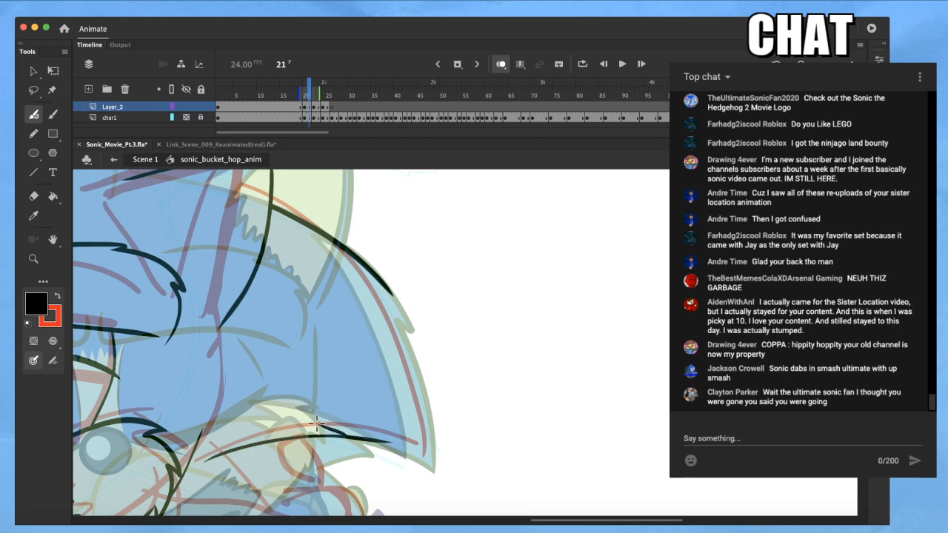
key(q)
click(354, 440)
mouse_move(396, 450)
mouse_down()
mouse_move(370, 461)
mouse_move(337, 428)
mouse_move(311, 425)
mouse_move(342, 453)
mouse_up()
key(b)
key(q)
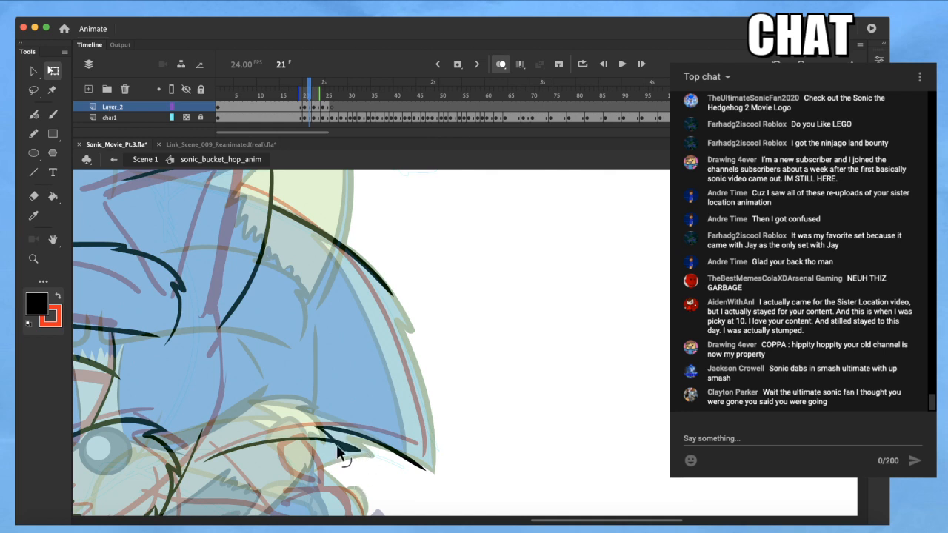
Delete the excess line end at the lower-edge tuft and pull its corner into a sharp point
click(365, 452)
key(Delete)
click(312, 429)
drag(307, 427, 303, 428)
click(458, 449)
key(b)
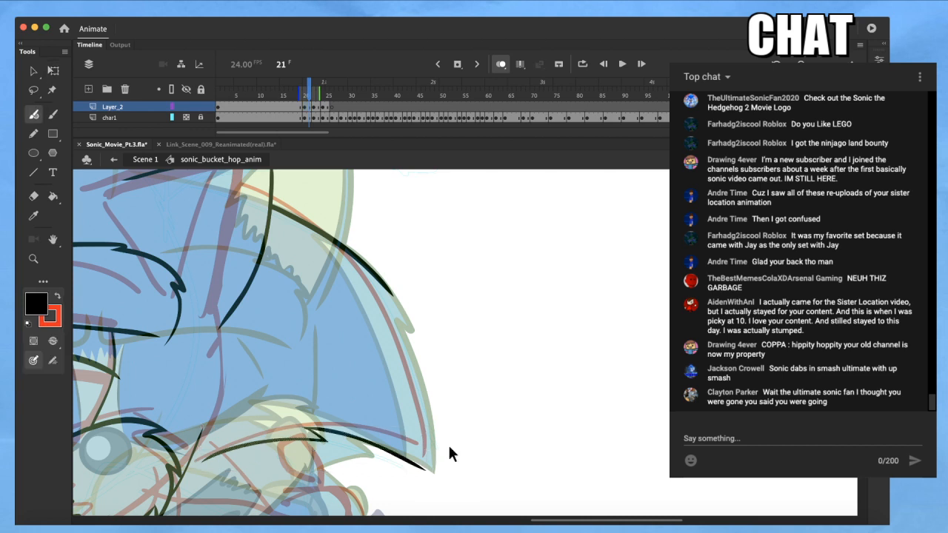
key(q)
mouse_move(329, 218)
mouse_down()
mouse_move(392, 300)
mouse_move(382, 300)
mouse_move(396, 339)
mouse_move(415, 490)
mouse_up()
key(b)
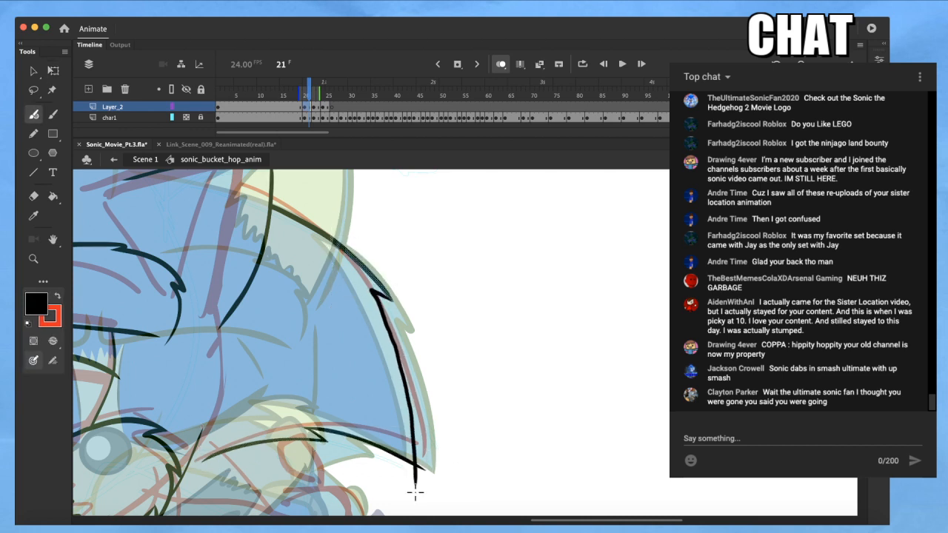
key(ctrl+z)
key(ctrl+z)
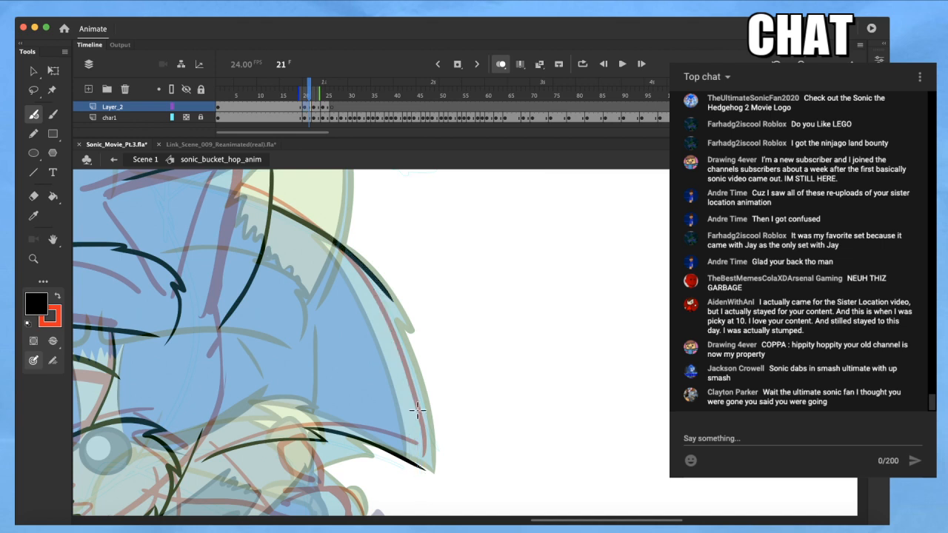
Ink the quill's outer edge between its tip and a small hook, and join the hook to the upper edge
mouse_move(422, 474)
mouse_down()
mouse_move(406, 385)
mouse_move(372, 288)
mouse_move(398, 311)
mouse_up()
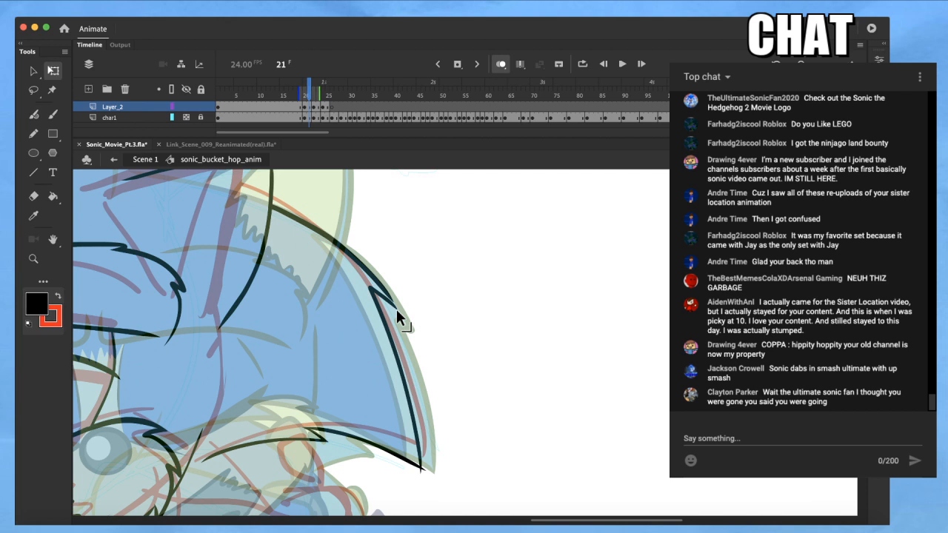
key(v)
key(z)
drag(413, 276, 343, 340)
key(q)
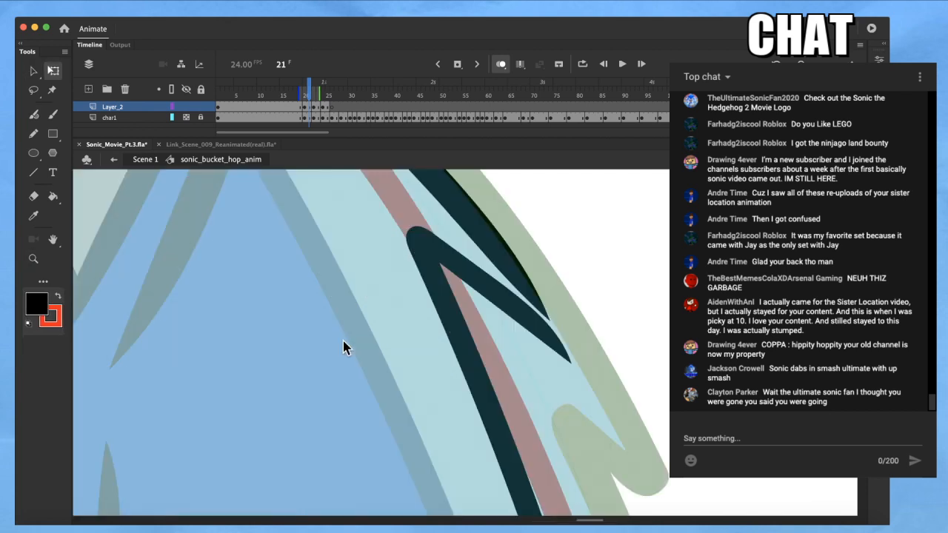
drag(454, 236, 465, 284)
shift+click(500, 292)
mouse_move(571, 308)
mouse_down()
mouse_move(566, 329)
mouse_move(503, 361)
mouse_up()
click(599, 304)
Select the end segment of the quill's upper edge and transform it slightly above the hook
key(super+minus)
key(super+minus)
click(402, 260)
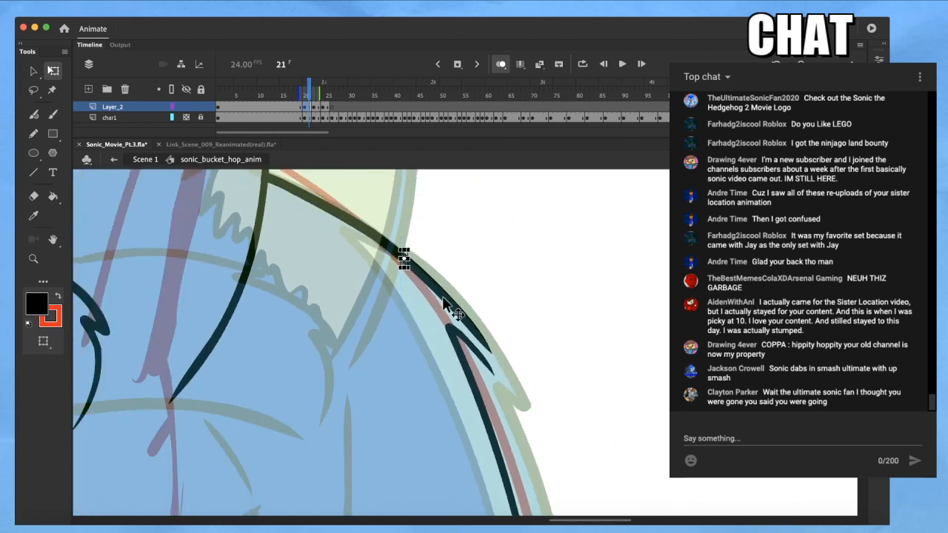
shift+click(448, 302)
drag(492, 304, 491, 316)
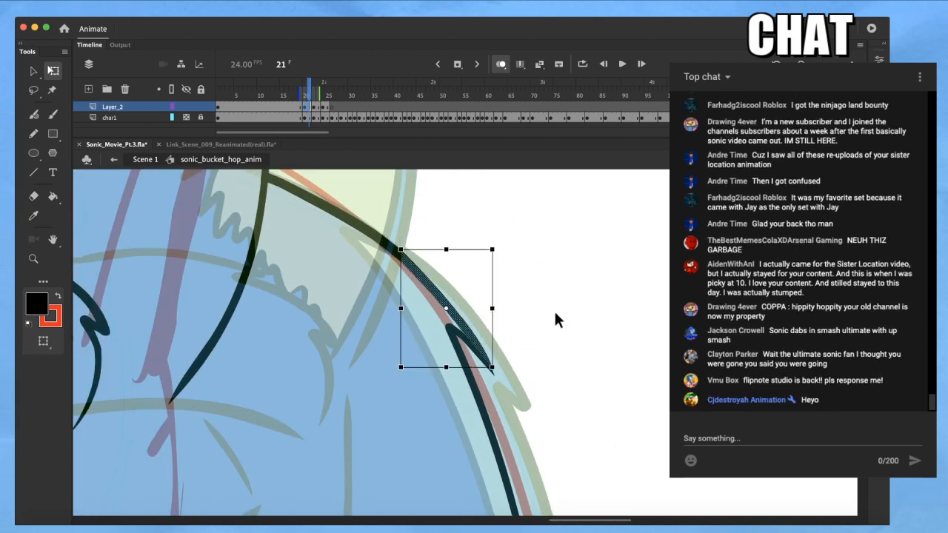
click(553, 310)
Trim the crossing lines at the quill's tip into a sharp point and bend the lower edge into shape
key(super+minus)
drag(569, 364, 546, 304)
key(super+equal)
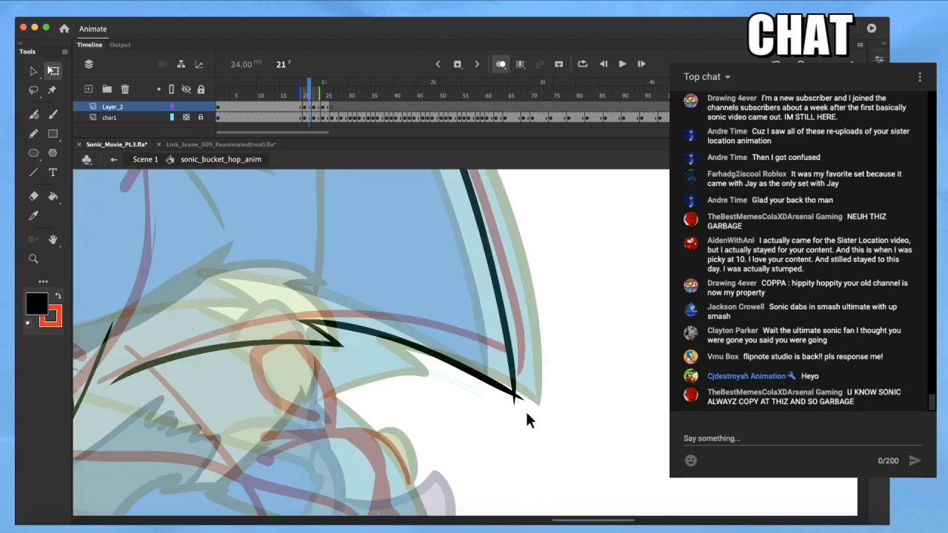
key(super+equal)
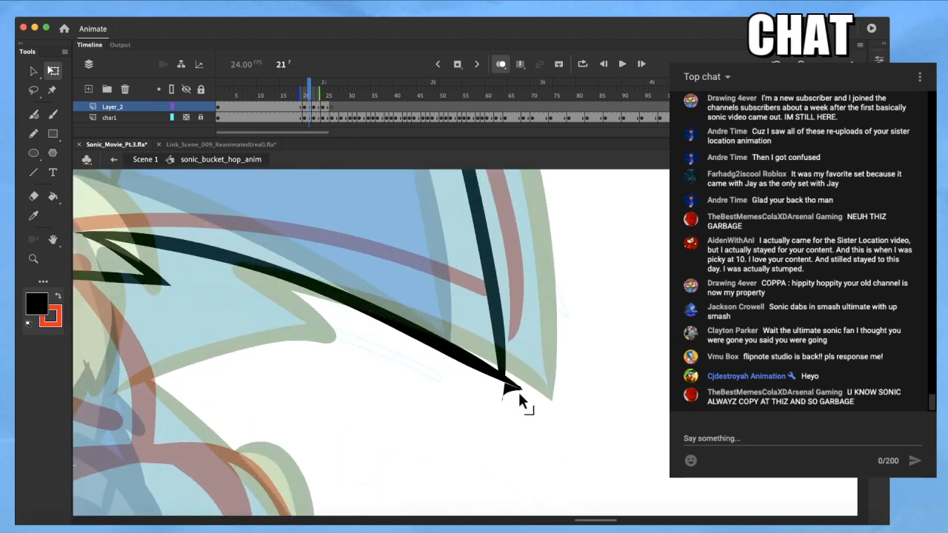
mouse_move(456, 348)
mouse_down()
mouse_move(462, 337)
mouse_move(545, 393)
mouse_up()
key(super+z)
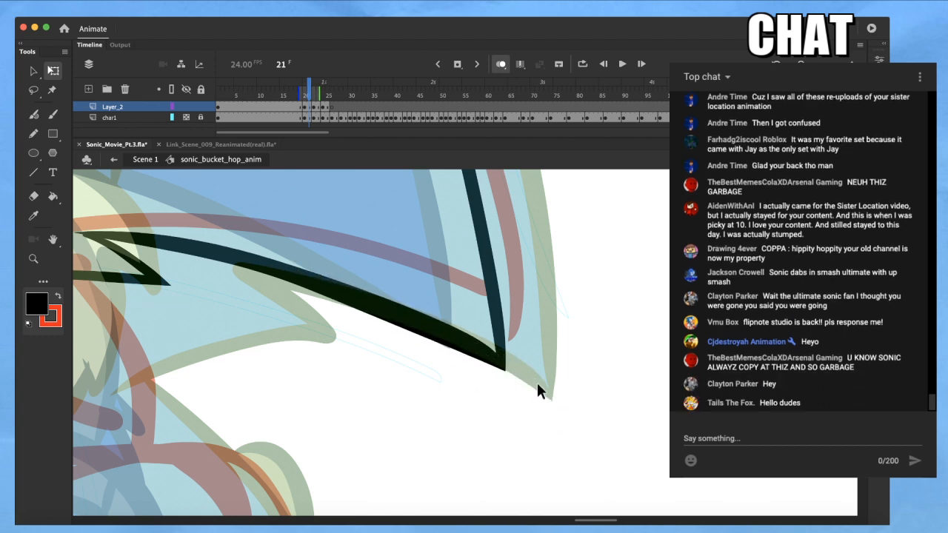
drag(368, 310, 368, 308)
Ink the near leg's inner knee bend, lower hem and front edge, and add a small crease mark on the knee
scroll(385, 375, down, 2)
drag(416, 376, 402, 336)
scroll(355, 348, down, 2)
scroll(353, 342, down, 4)
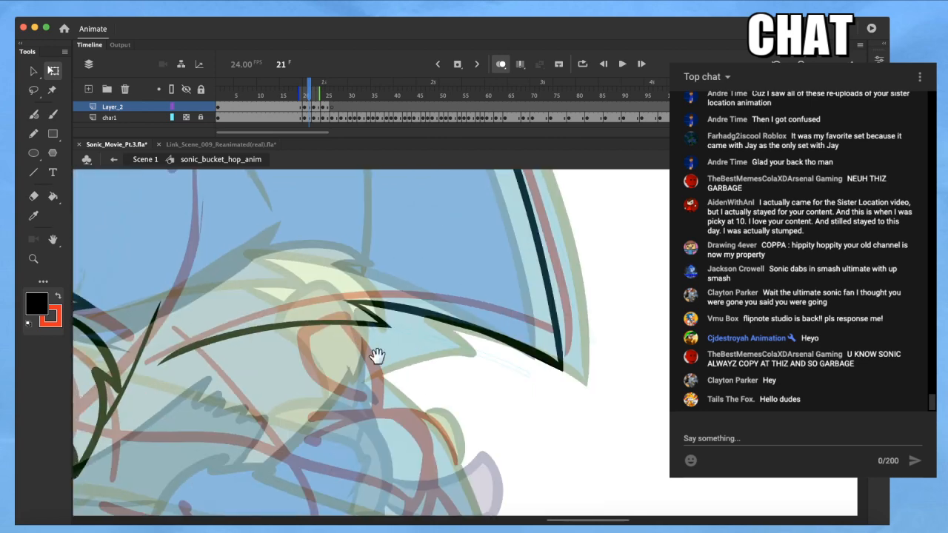
scroll(351, 335, down, 2)
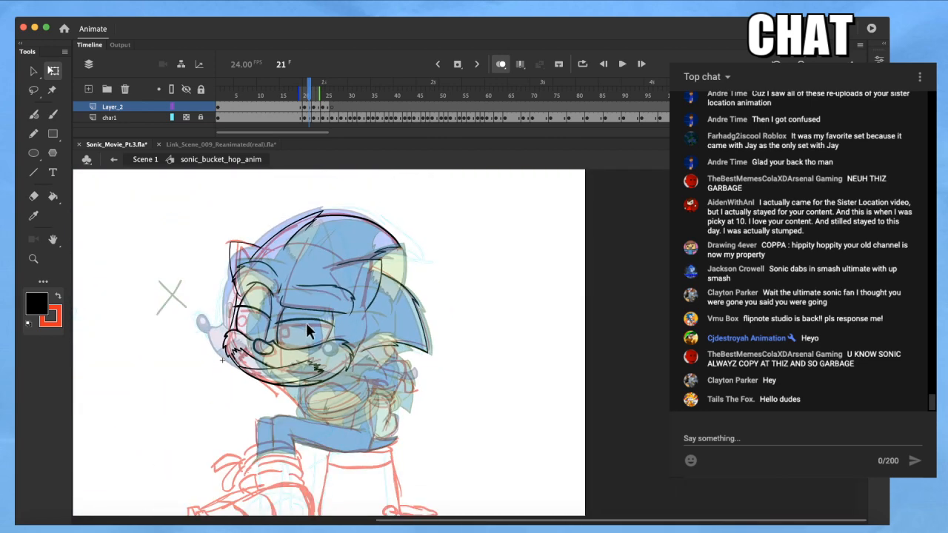
scroll(304, 320, up, 4)
scroll(334, 385, up, 5)
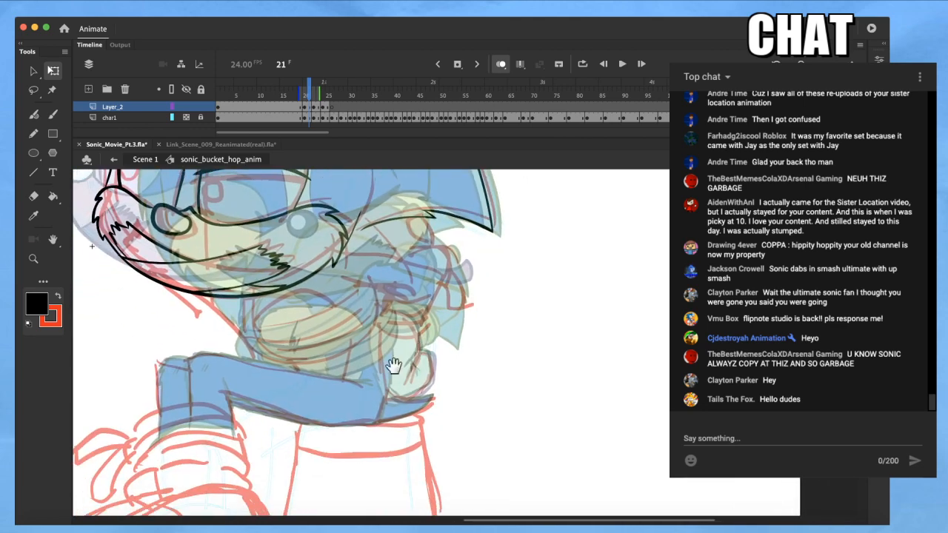
scroll(295, 398, up, 5)
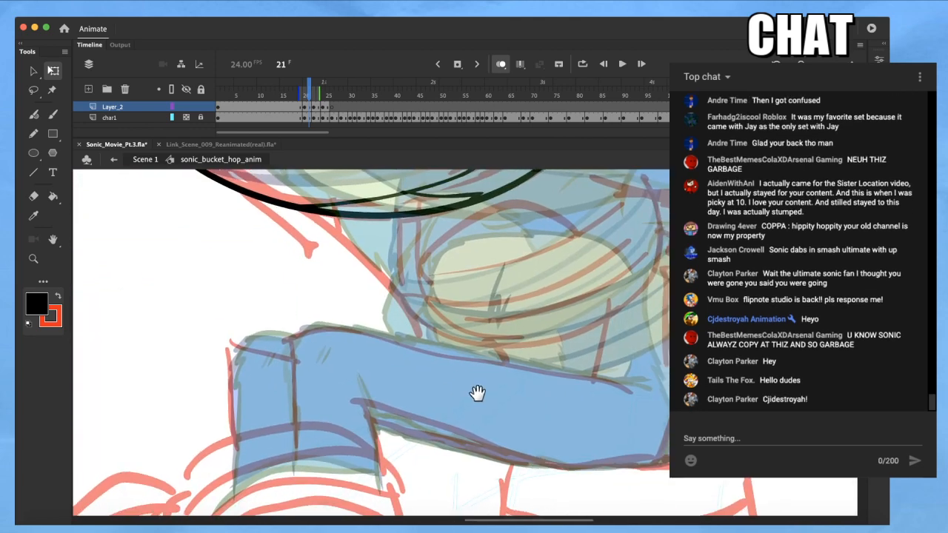
key(b)
mouse_move(340, 364)
mouse_down()
mouse_move(364, 417)
mouse_move(354, 410)
mouse_move(361, 470)
mouse_move(310, 452)
mouse_move(211, 474)
mouse_up()
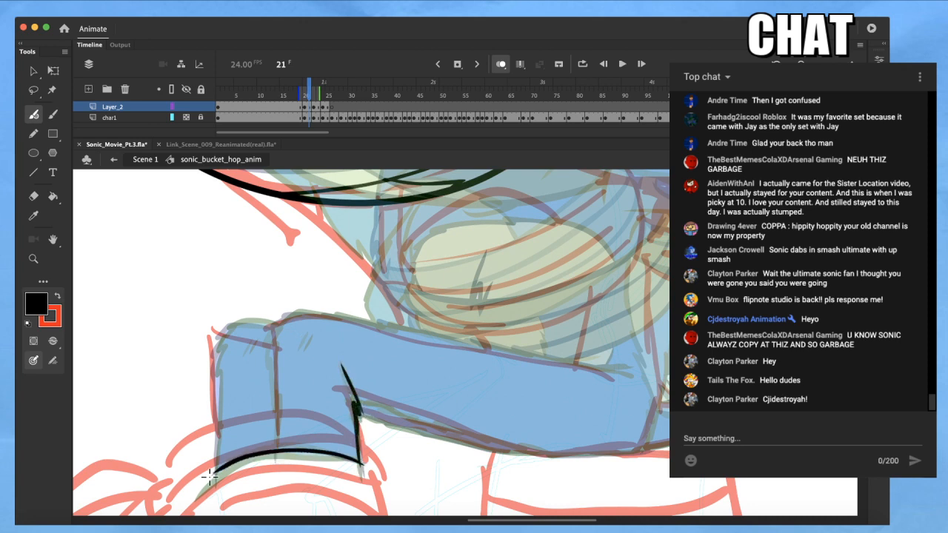
mouse_move(288, 313)
mouse_down()
mouse_move(273, 355)
mouse_move(277, 465)
mouse_up()
drag(310, 333, 302, 351)
Ink the far leg's knee top and front edge, redoing the front stroke, and add small crease marks
mouse_move(280, 317)
mouse_down()
mouse_move(242, 323)
mouse_move(218, 344)
mouse_move(223, 335)
mouse_move(211, 425)
mouse_up()
drag(220, 384, 218, 453)
key(super+z)
drag(220, 386, 216, 490)
mouse_move(256, 340)
mouse_down()
mouse_move(248, 353)
mouse_move(267, 323)
mouse_up()
drag(355, 377, 310, 362)
drag(394, 412, 367, 414)
Ink the near thigh's upper edge between hip and knee with slightly jagged overlapping strokes
drag(425, 402, 364, 422)
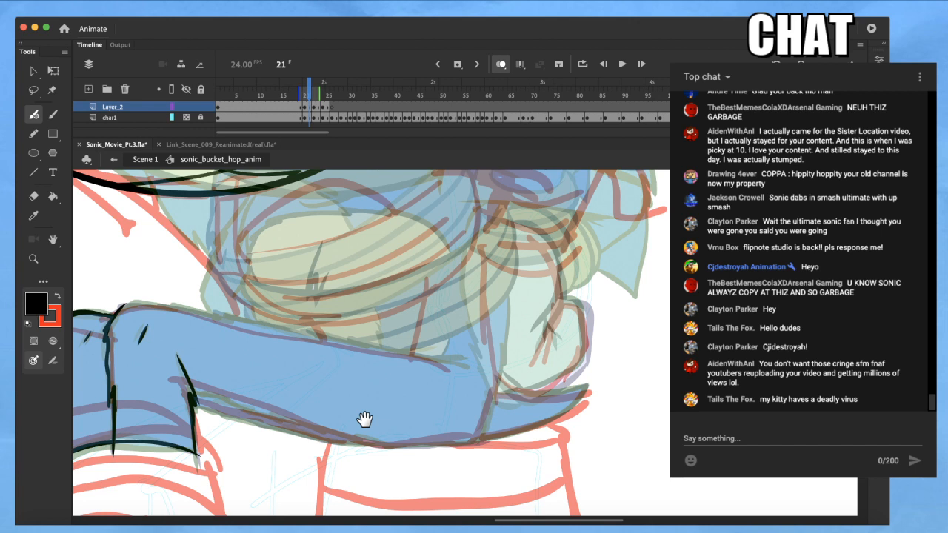
mouse_move(468, 372)
mouse_down()
mouse_move(177, 310)
mouse_move(115, 317)
mouse_up()
mouse_move(416, 362)
mouse_down()
mouse_move(466, 364)
mouse_move(465, 353)
mouse_up()
key(super+z)
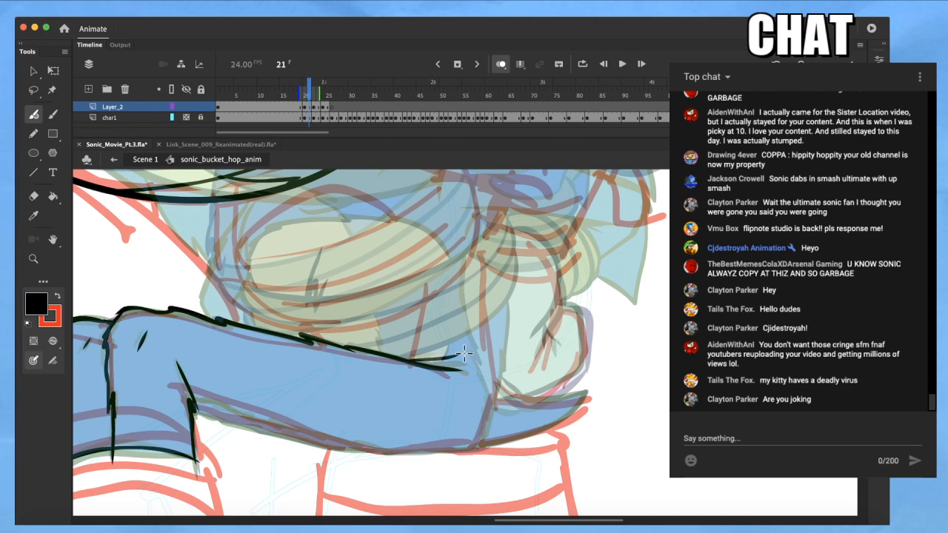
Set the onion skin starting opacity to 24 % and close its settings
mouse_move(487, 313)
mouse_down()
mouse_move(490, 408)
mouse_move(518, 395)
mouse_up()
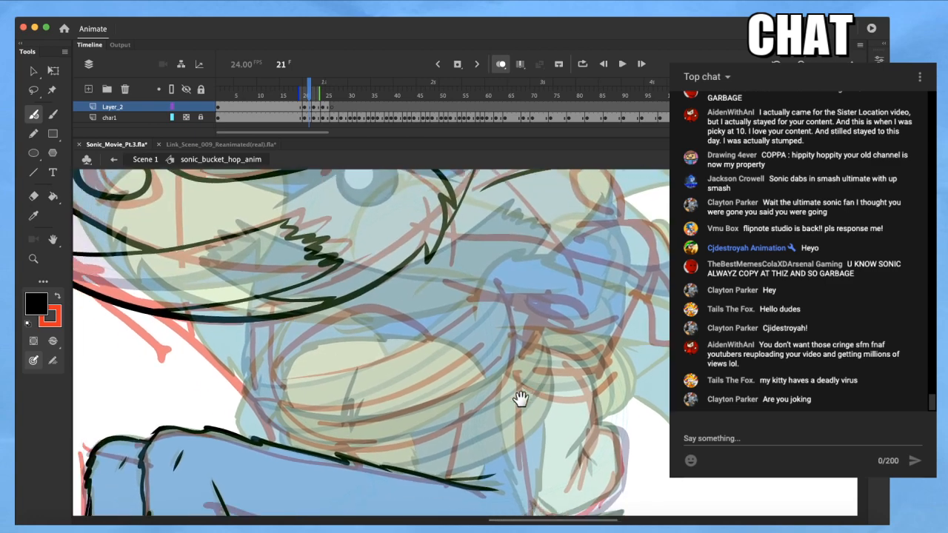
click(508, 64)
click(527, 141)
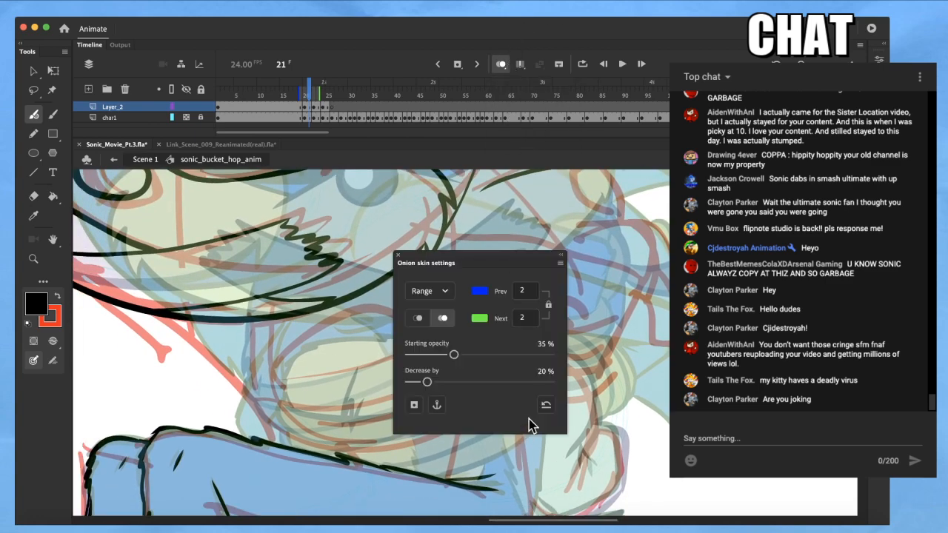
click(543, 345)
text(24)
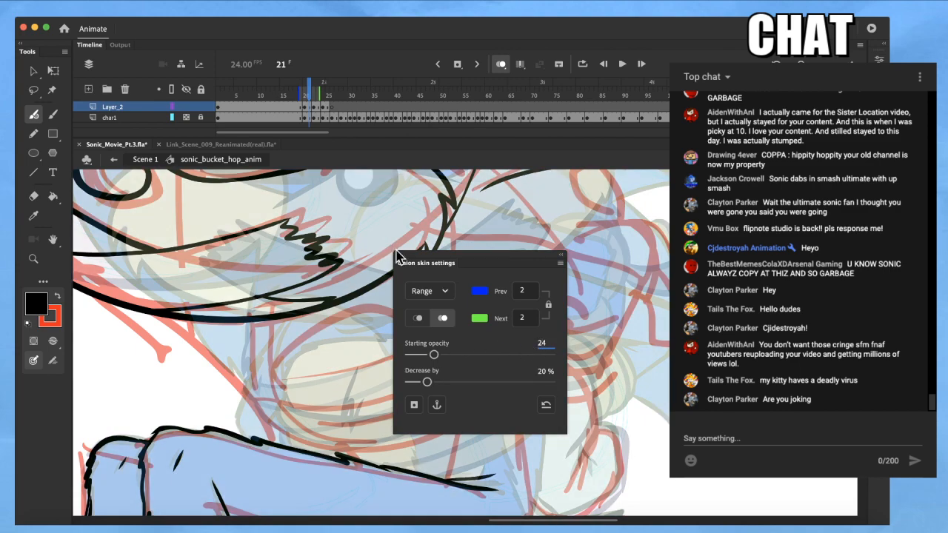
key(BackSpace)
text(0)
click(397, 254)
mouse_move(458, 342)
mouse_down()
mouse_move(535, 396)
mouse_move(548, 433)
mouse_move(472, 341)
mouse_up()
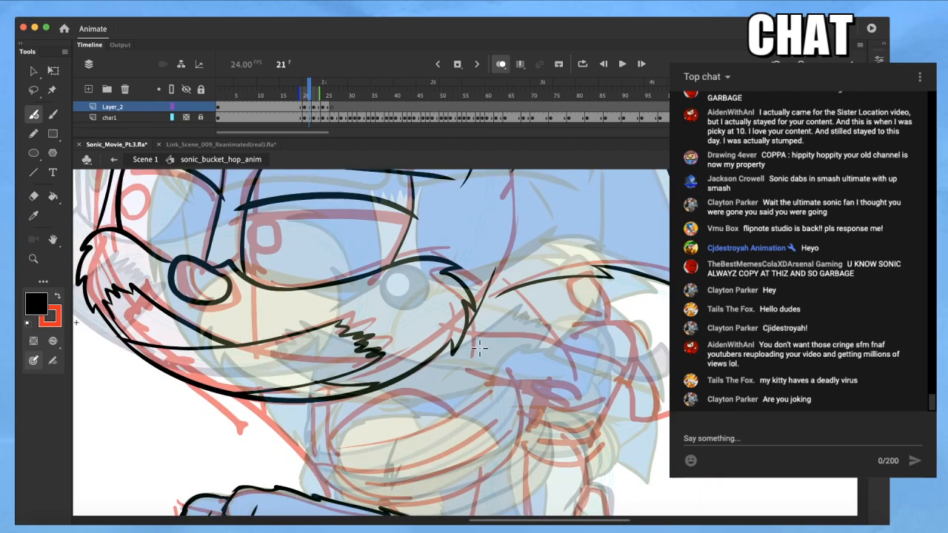
Compare frame 21's arm and torso pose with the neighbouring frames
drag(503, 378, 440, 300)
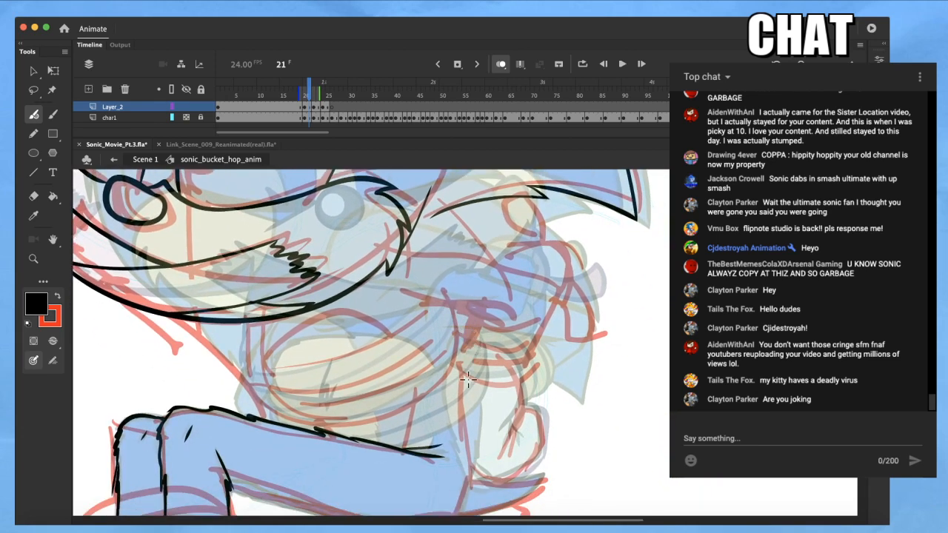
mouse_move(457, 392)
mouse_down()
mouse_move(415, 382)
mouse_move(429, 370)
mouse_up()
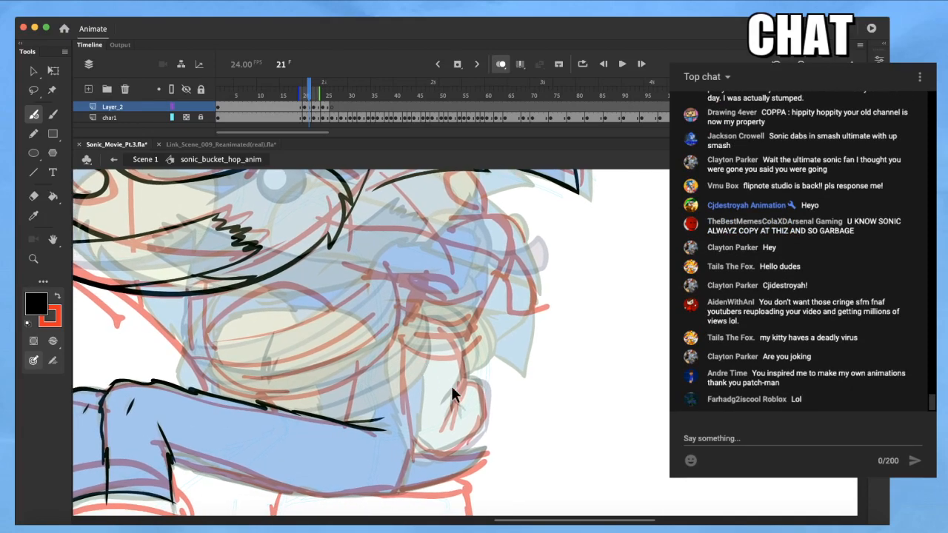
drag(526, 353, 510, 380)
key(comma)
key(comma)
key(period)
key(period)
key(period)
key(comma)
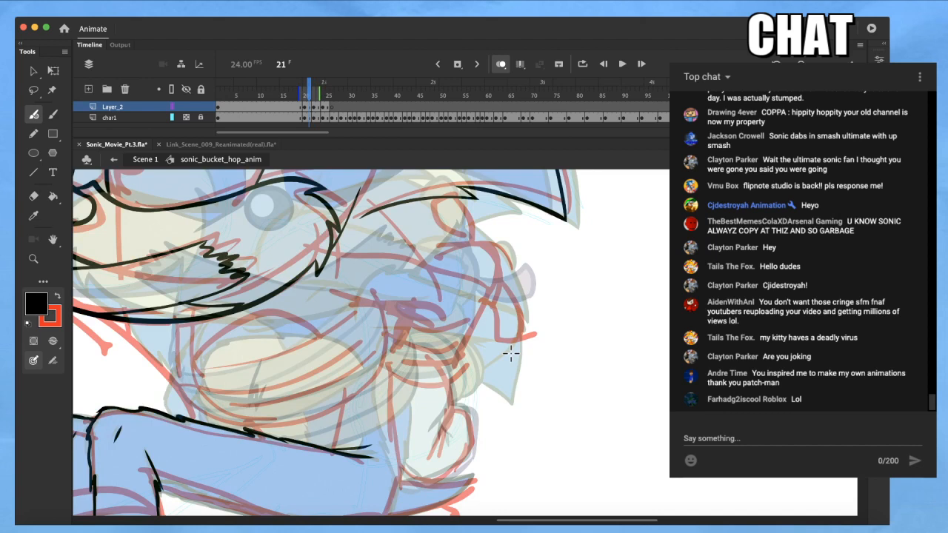
Draw the shoulder's curved contour with a small fur tuft in red and delete the black cheek tip overlapping it
key(shift+x)
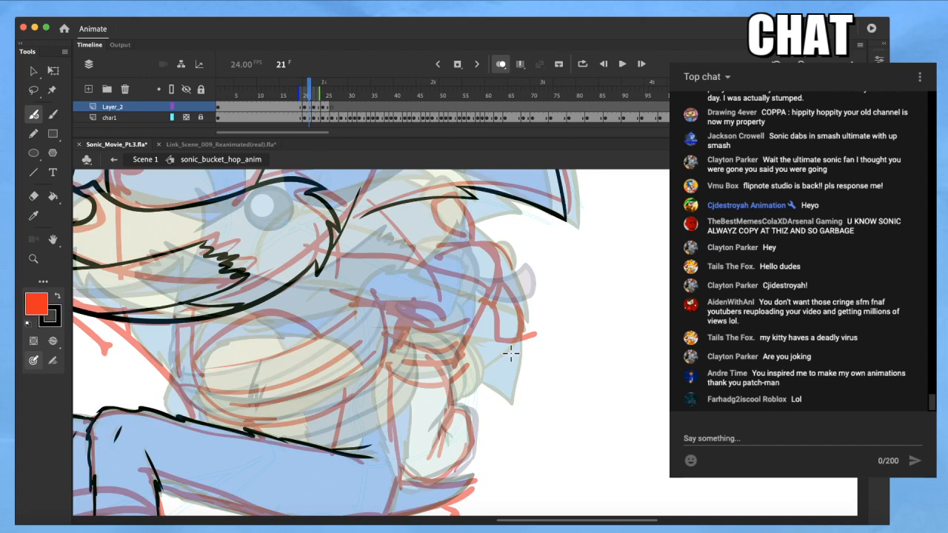
mouse_move(289, 297)
mouse_down()
mouse_move(309, 251)
mouse_move(341, 245)
mouse_move(367, 254)
mouse_up()
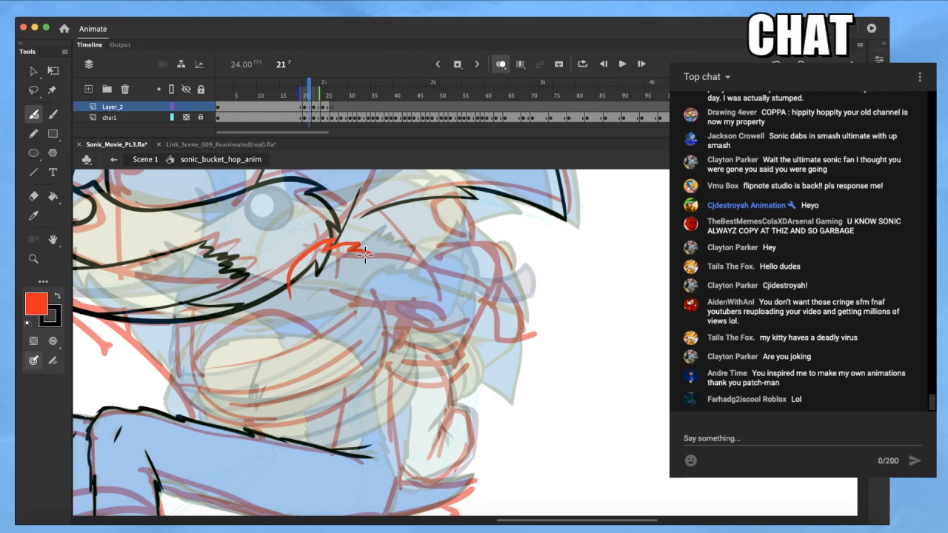
key(q)
click(328, 261)
key(Delete)
click(336, 243)
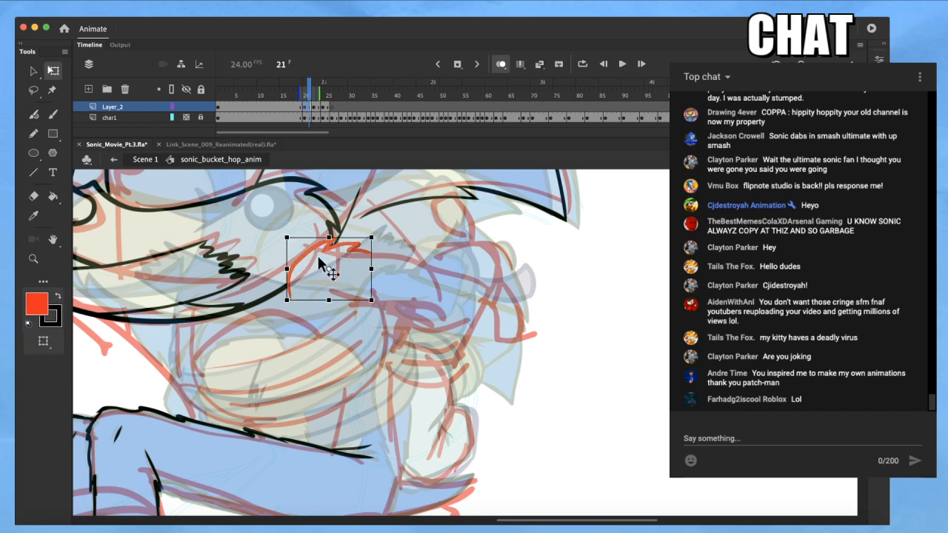
key(v)
click(440, 273)
Draw the upper arm's top edge down to the elbow and the forearm's outer edge in red, cleaning up the elbow corner
scroll(447, 275, up, 1)
drag(515, 301, 467, 297)
key(b)
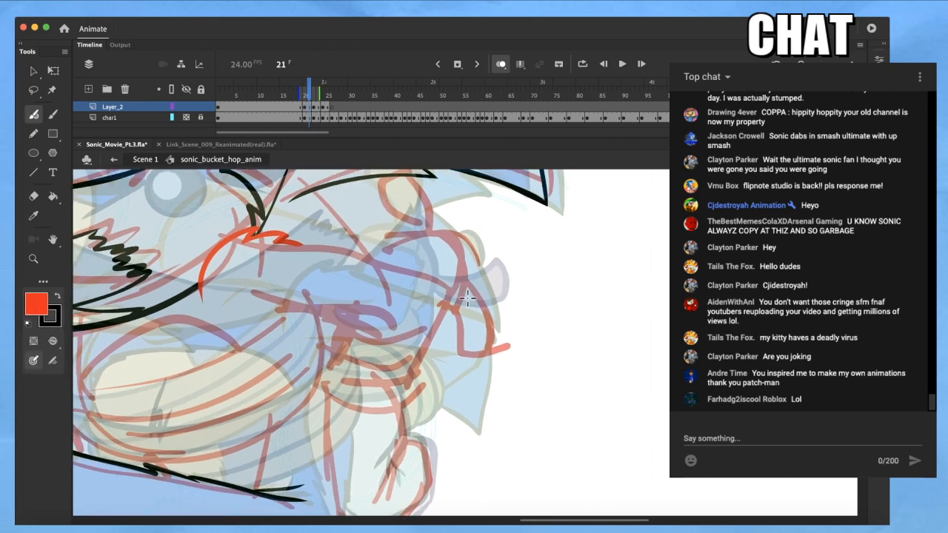
mouse_move(419, 363)
mouse_down()
mouse_move(482, 295)
mouse_move(303, 247)
mouse_move(450, 285)
mouse_up()
key(super+z)
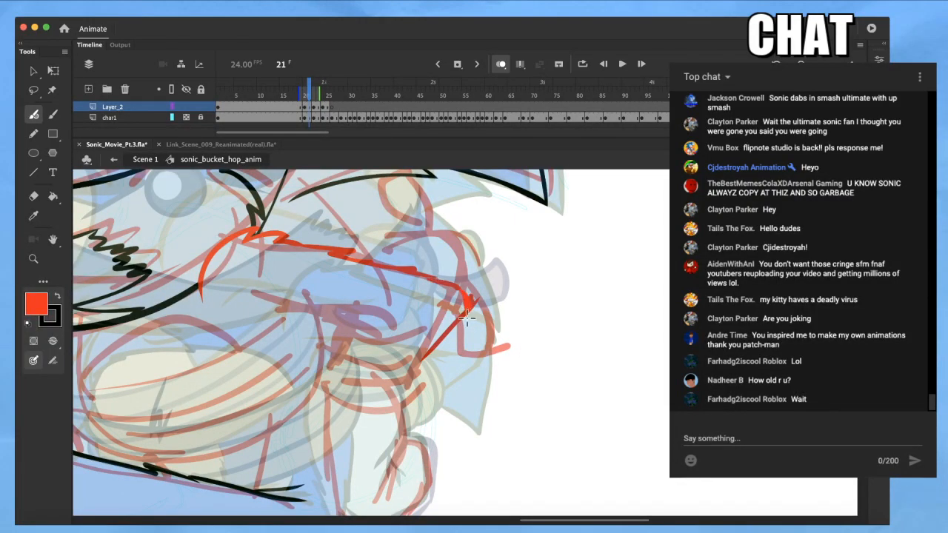
key(e)
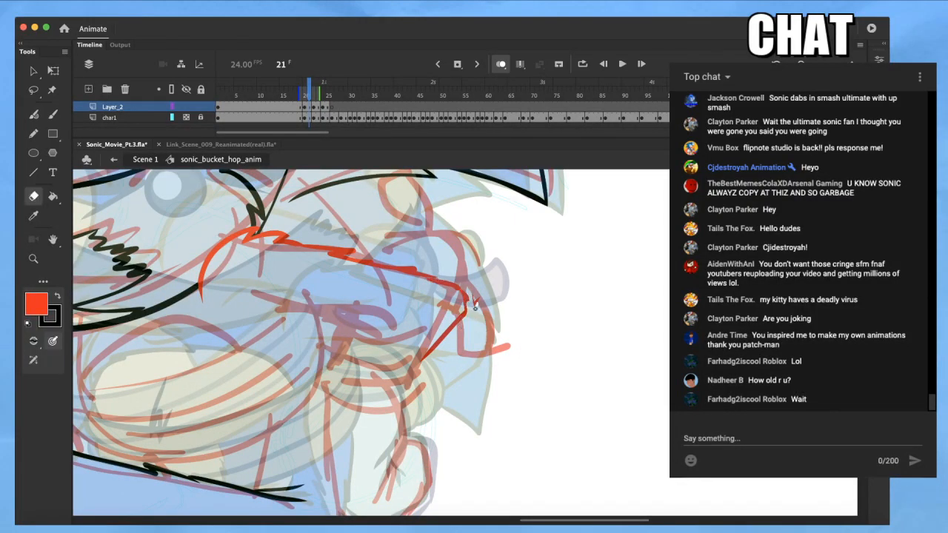
key(b)
key(shift+b)
key(space)
mouse_move(441, 368)
mouse_down()
mouse_move(471, 334)
mouse_move(504, 333)
mouse_move(460, 305)
mouse_up()
drag(334, 272, 473, 288)
key(super+z)
mouse_move(333, 272)
mouse_down()
mouse_move(447, 294)
mouse_move(496, 291)
mouse_up()
key(super+z)
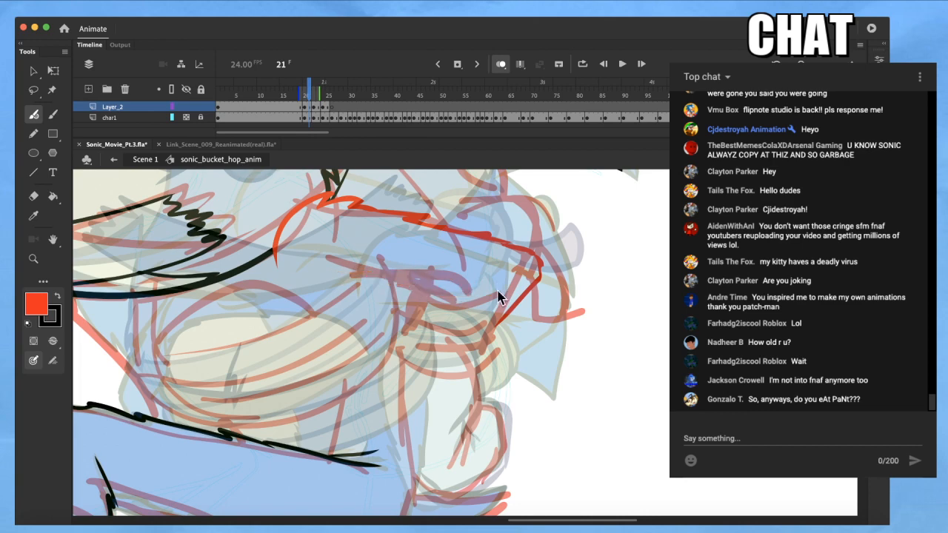
Check the arm against the neighbouring frames and draw its lower edge in red as a tapered stroke
key(comma)
key(comma)
key(comma)
key(period)
key(period)
key(period)
drag(312, 271, 468, 292)
key(q)
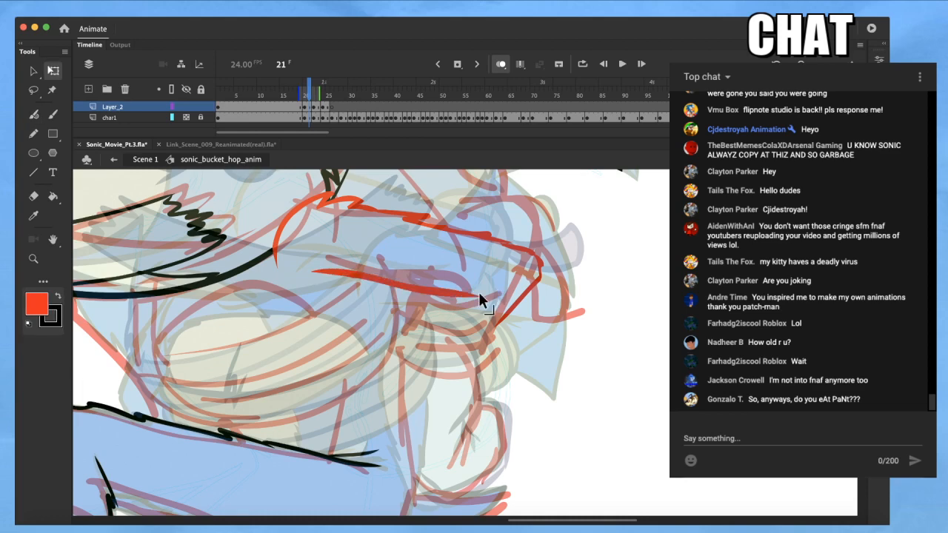
click(479, 292)
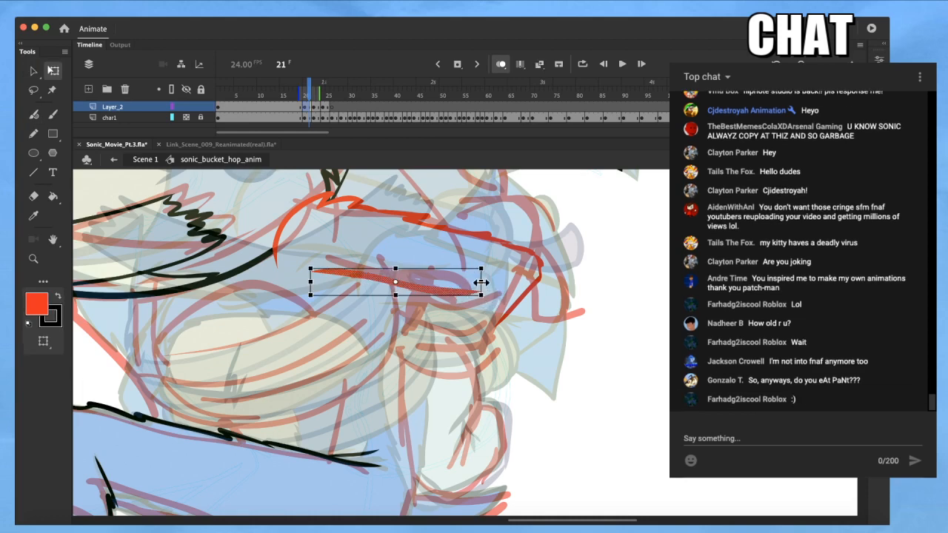
click(460, 331)
Draw the top rope line curving across the belly and the torso's front side line in red, redoing the side stroke
key(b)
mouse_move(436, 393)
mouse_down()
mouse_move(417, 368)
mouse_move(454, 357)
mouse_up()
scroll(540, 356, up, 3)
mouse_move(398, 290)
mouse_down()
mouse_move(359, 331)
mouse_move(268, 377)
mouse_move(185, 383)
mouse_up()
mouse_move(185, 308)
mouse_down()
mouse_move(176, 365)
mouse_move(188, 379)
mouse_move(176, 325)
mouse_move(190, 387)
mouse_up()
key(super+z)
drag(174, 333, 199, 381)
key(q)
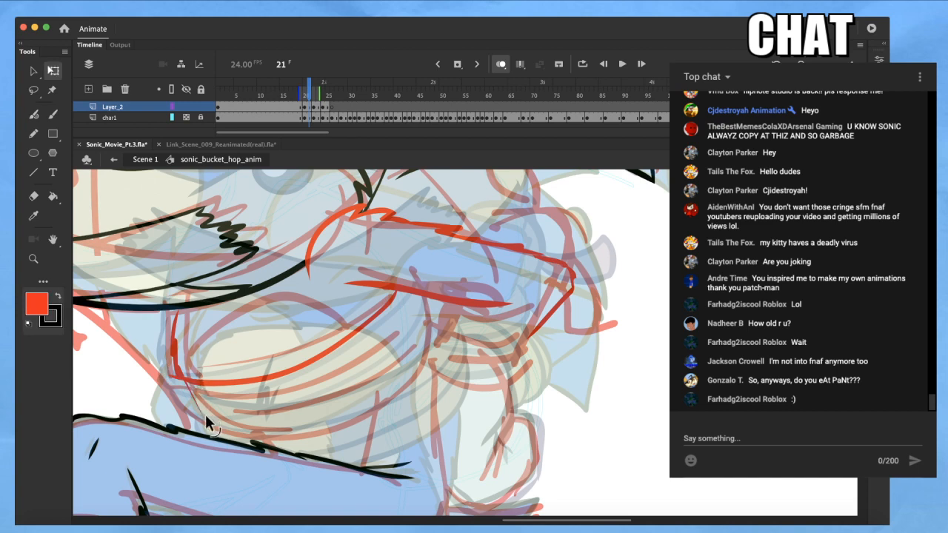
Draw a second red rope line below the first, from its rounded front end up to the arm
key(b)
mouse_move(166, 372)
mouse_down()
mouse_move(230, 409)
mouse_move(214, 407)
mouse_move(267, 403)
mouse_move(347, 376)
mouse_move(429, 299)
mouse_up()
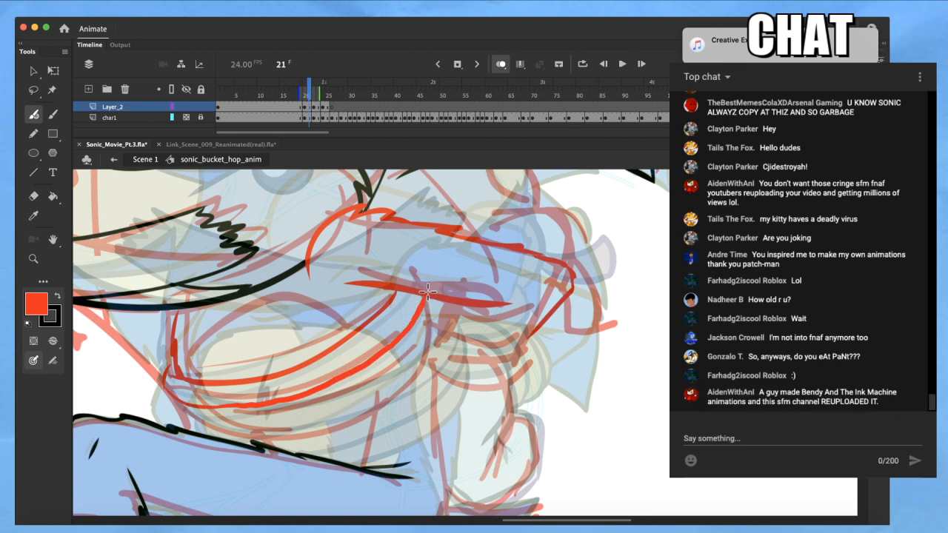
key(q)
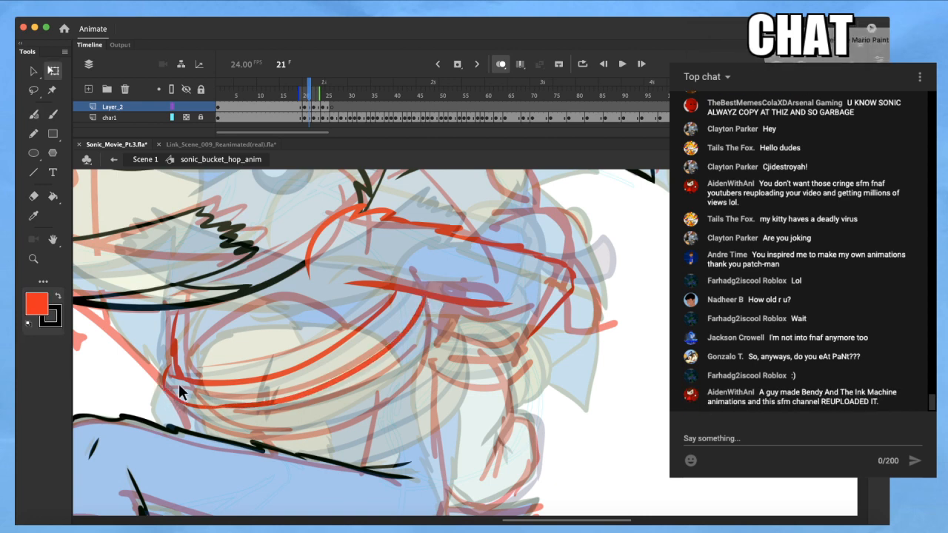
Reshape the second rope line's rounded front end into an even curve and pull the first line's tip away from it
key(z)
click(159, 402)
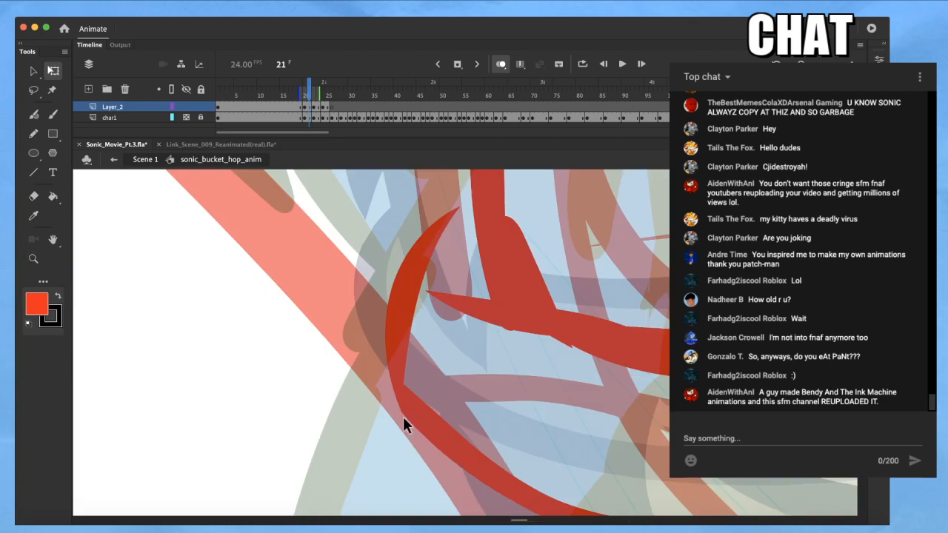
drag(404, 378, 455, 436)
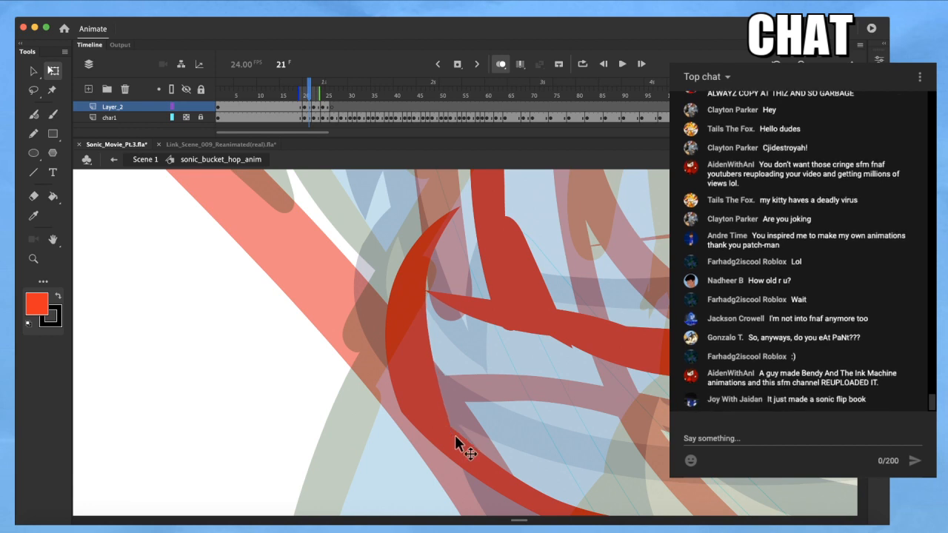
drag(430, 349, 408, 351)
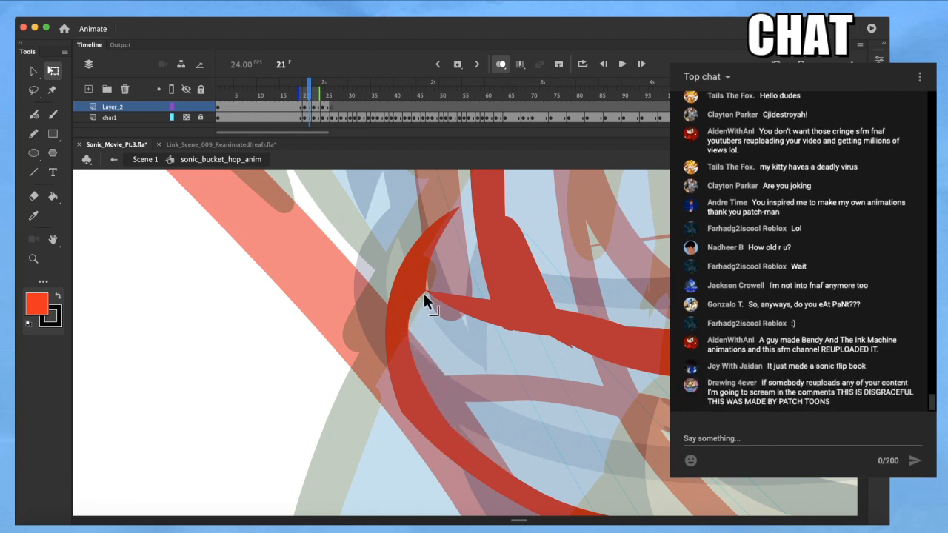
drag(426, 291, 439, 242)
drag(402, 413, 420, 427)
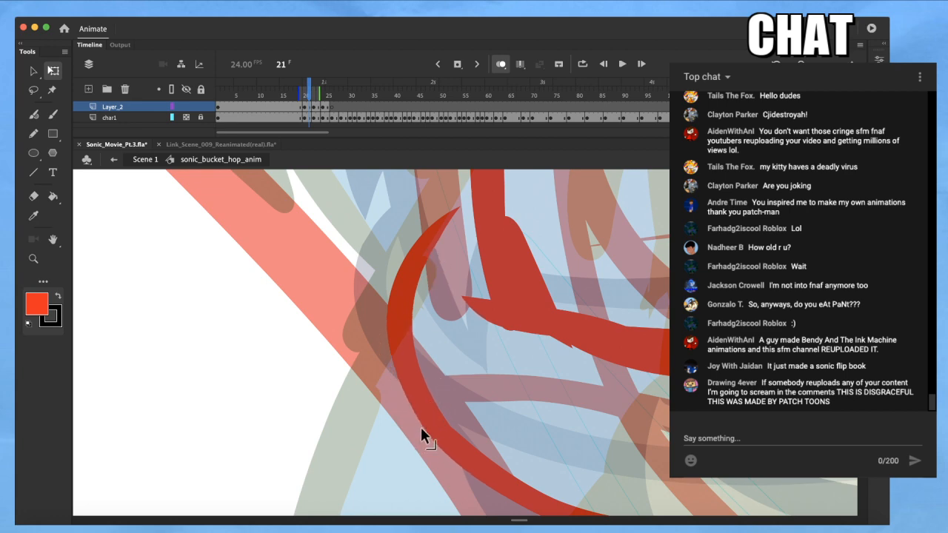
scroll(418, 422, down, 5)
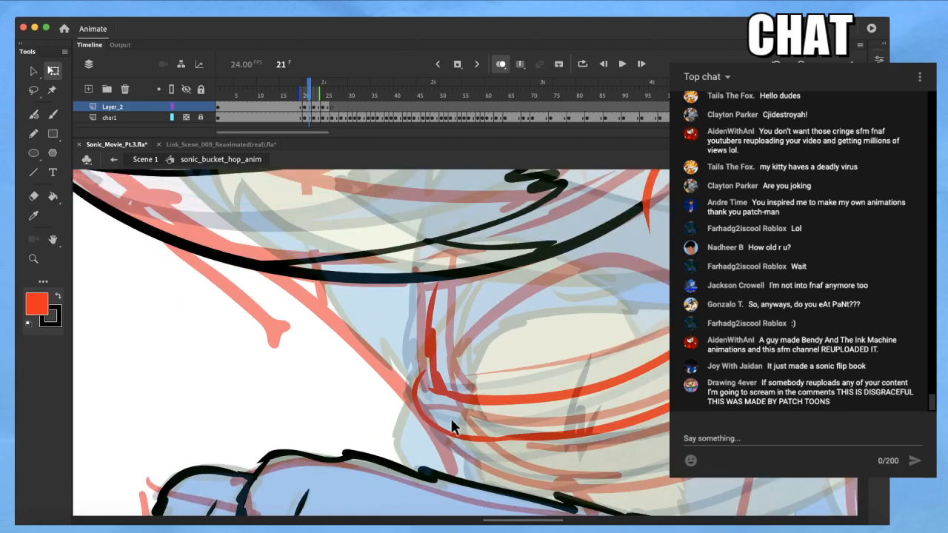
Select the pieces of the second rope line and smooth them twice
drag(444, 445, 444, 446)
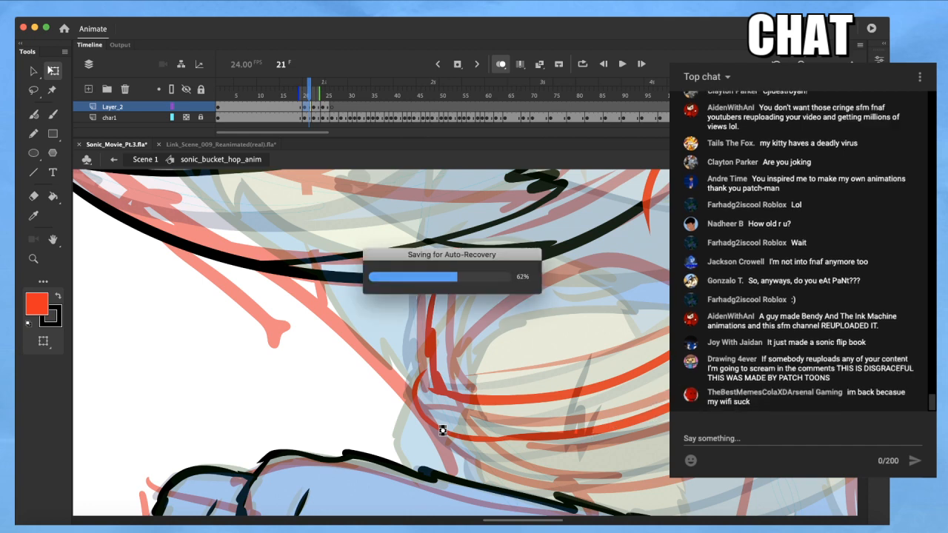
shift+click(740, 377)
shift+click(683, 408)
key(v)
click(33, 339)
click(33, 340)
click(416, 442)
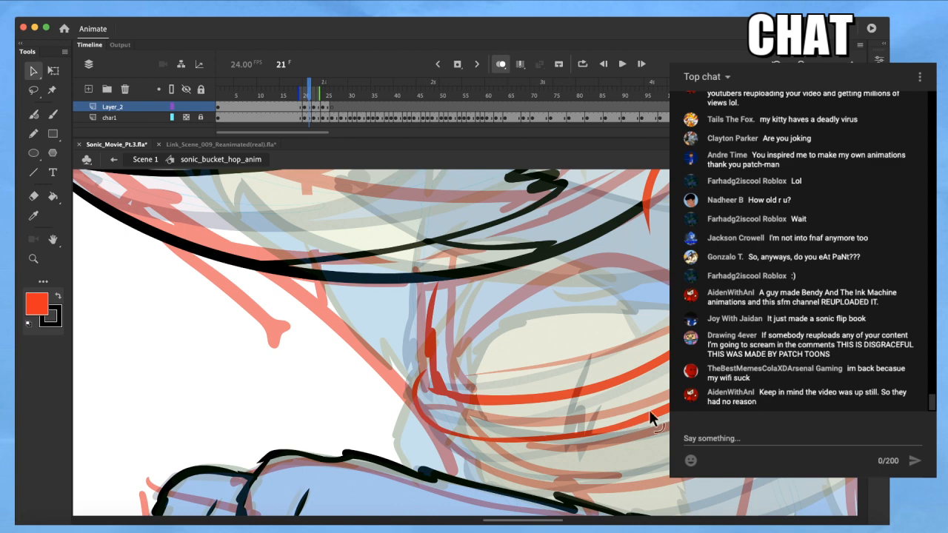
click(453, 434)
click(449, 442)
Scale the second rope line down slightly from its upper front corner so it fits around the torso
scroll(644, 408, down, 2)
scroll(370, 340, right, 3)
scroll(370, 340, up, 1)
click(53, 71)
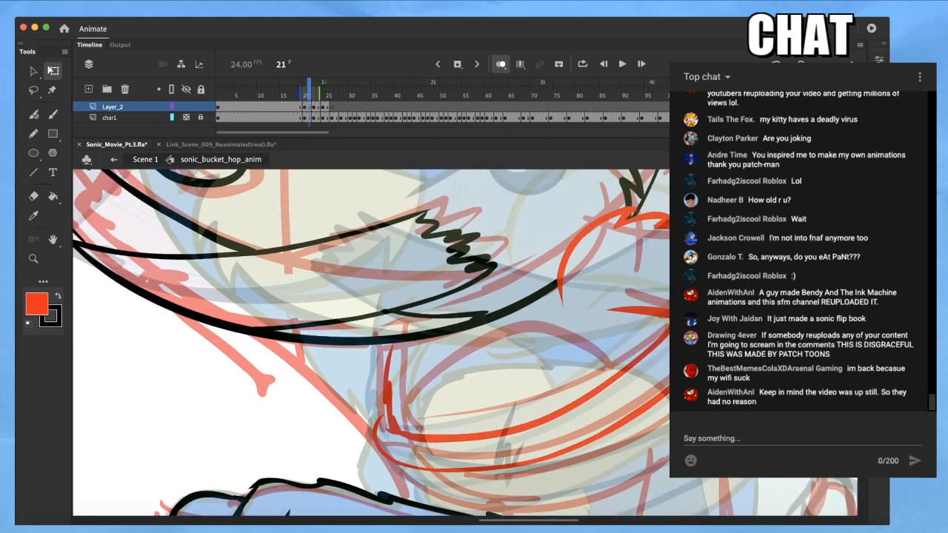
click(478, 469)
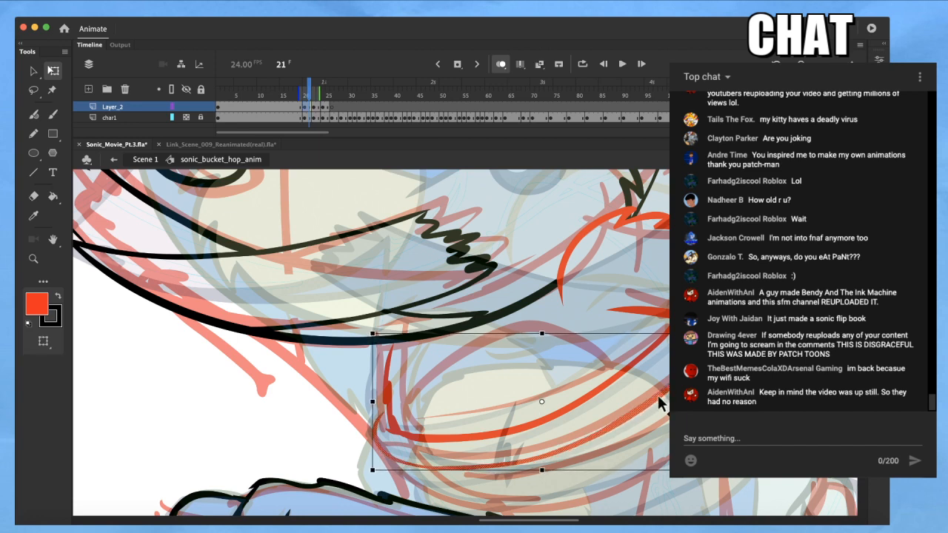
click(557, 405)
scroll(392, 413, up, 2)
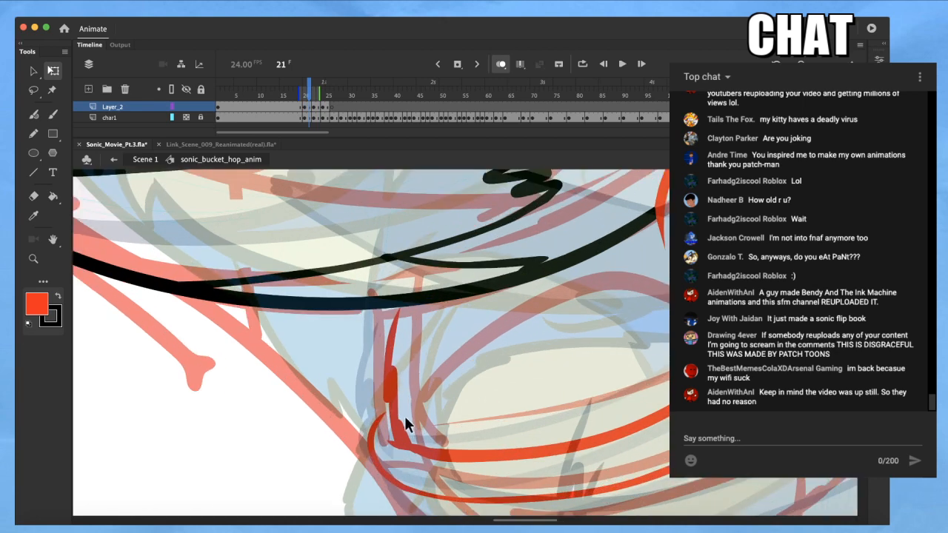
click(375, 440)
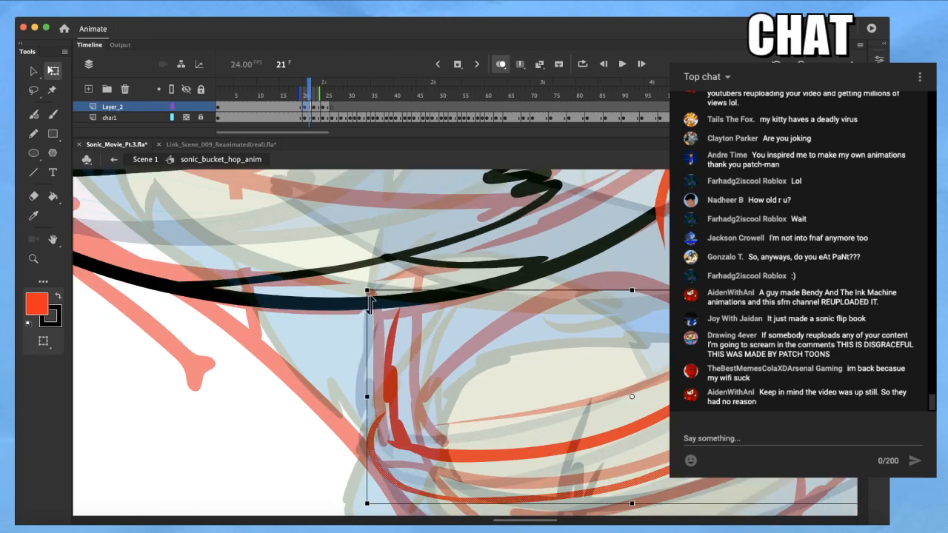
drag(369, 291, 388, 303)
drag(639, 321, 489, 334)
drag(750, 355, 750, 342)
click(785, 347)
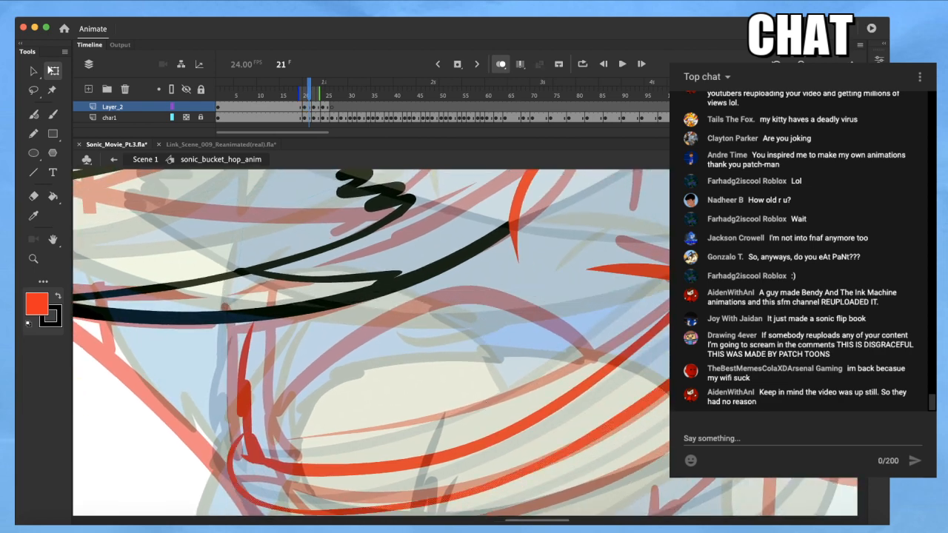
Draw a third red rope line under the second, from the torso's front edge up to the arm's lower edge
scroll(729, 318, down, 2)
drag(616, 366, 537, 354)
drag(636, 362, 589, 361)
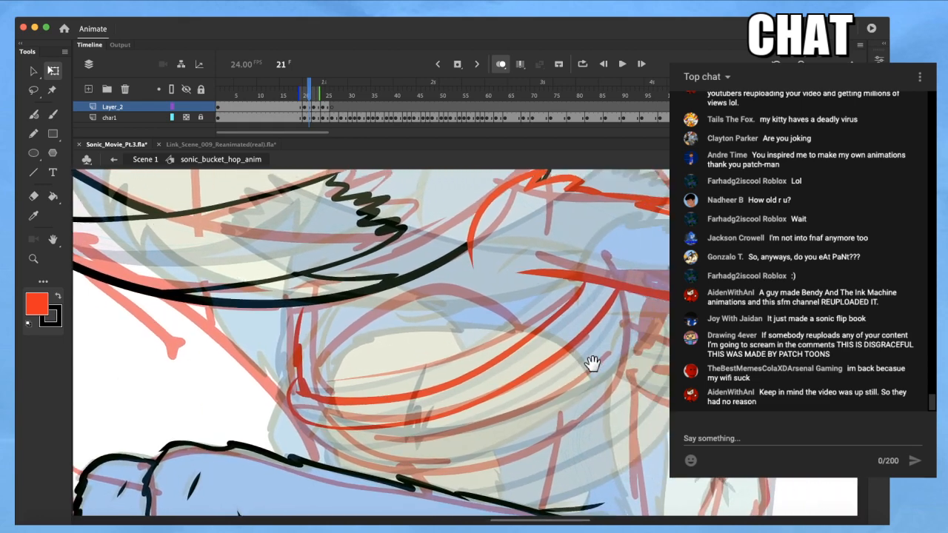
key(b)
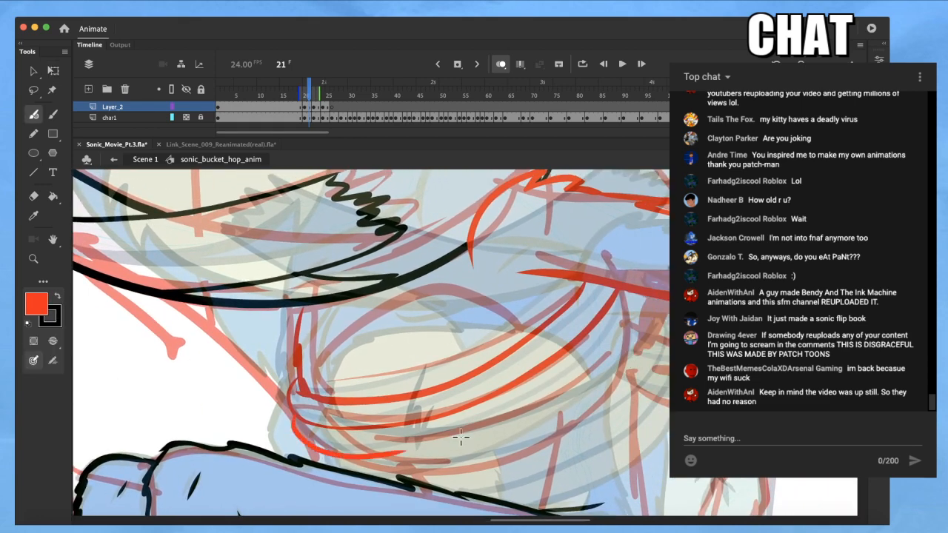
drag(633, 297, 497, 418)
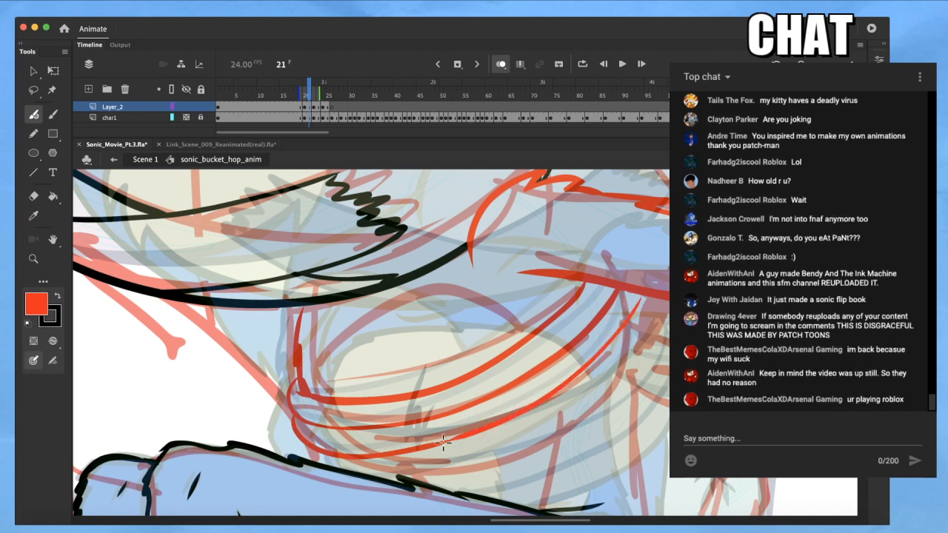
key(q)
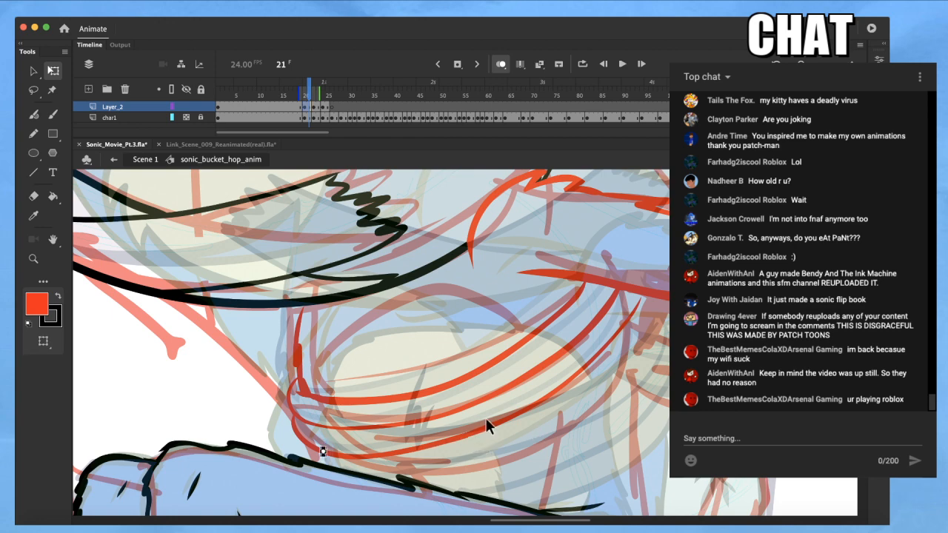
click(599, 361)
drag(642, 384, 643, 394)
Rework the third rope line's upper end at the arm's lower edge and delete its overshooting piece
key(b)
drag(636, 295, 622, 336)
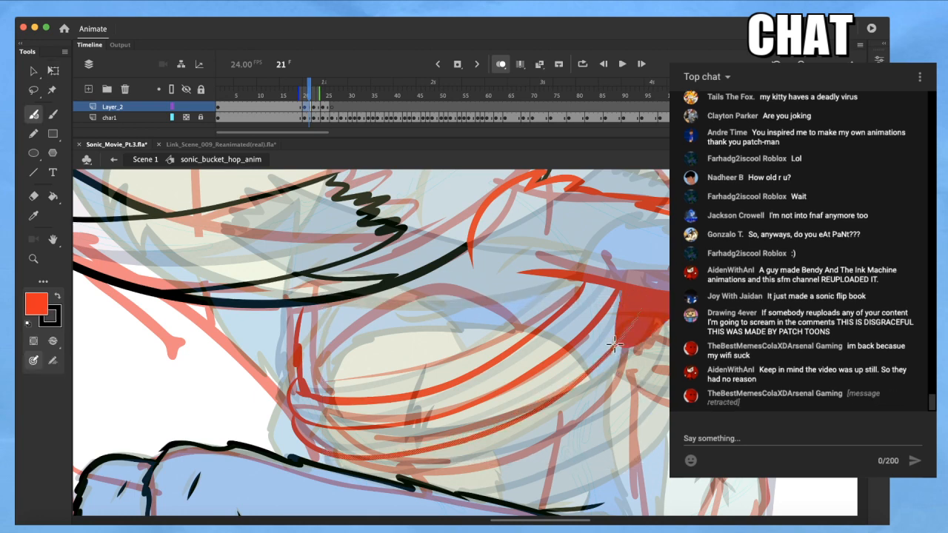
drag(634, 295, 618, 351)
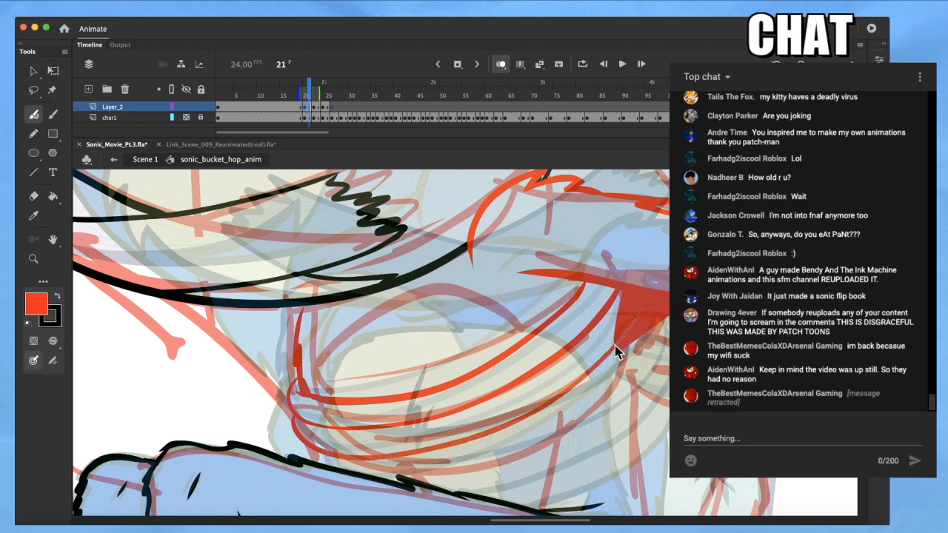
drag(635, 298, 619, 344)
key(super+z)
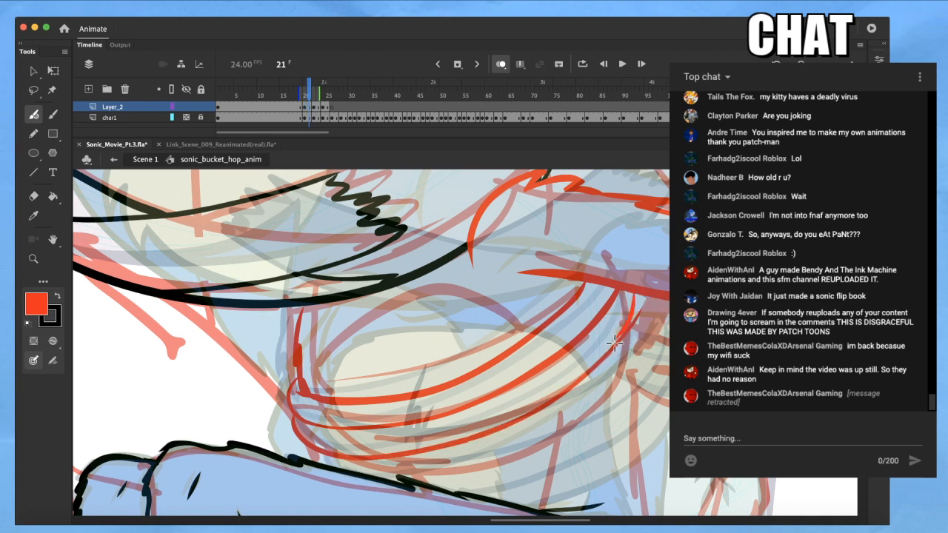
key(q)
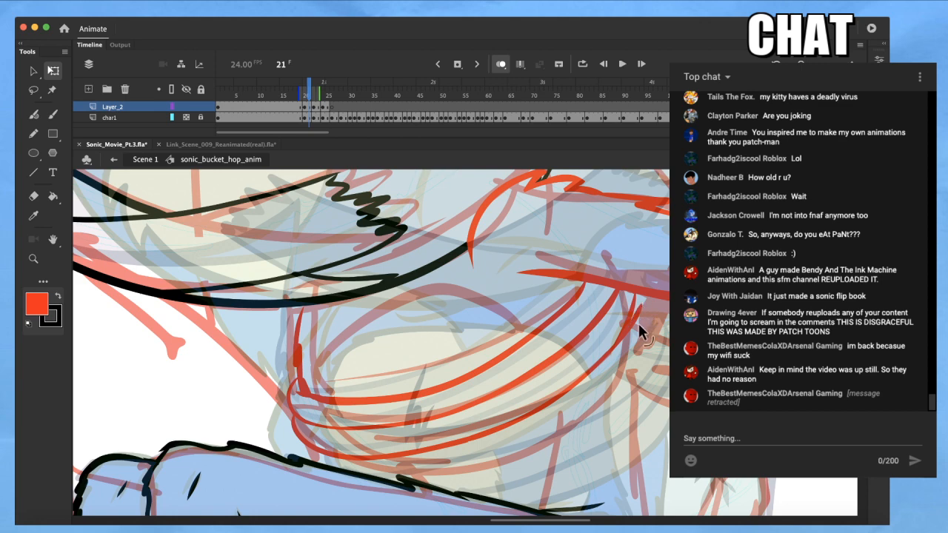
click(638, 312)
key(Delete)
drag(661, 320, 586, 279)
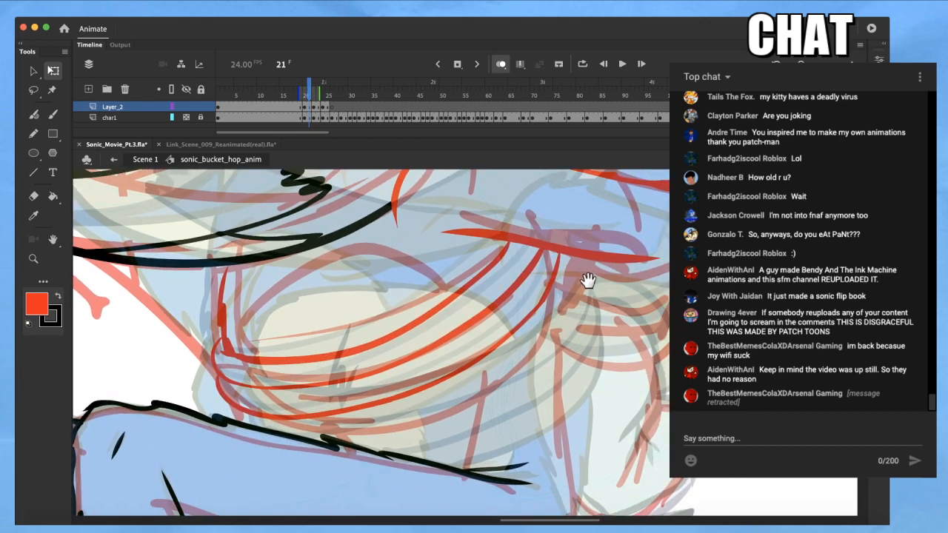
key(b)
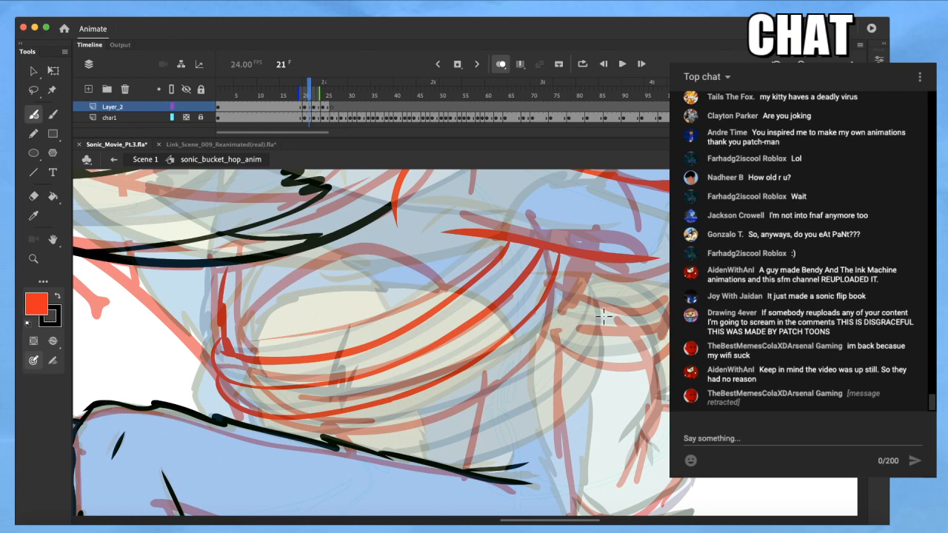
drag(634, 316, 614, 305)
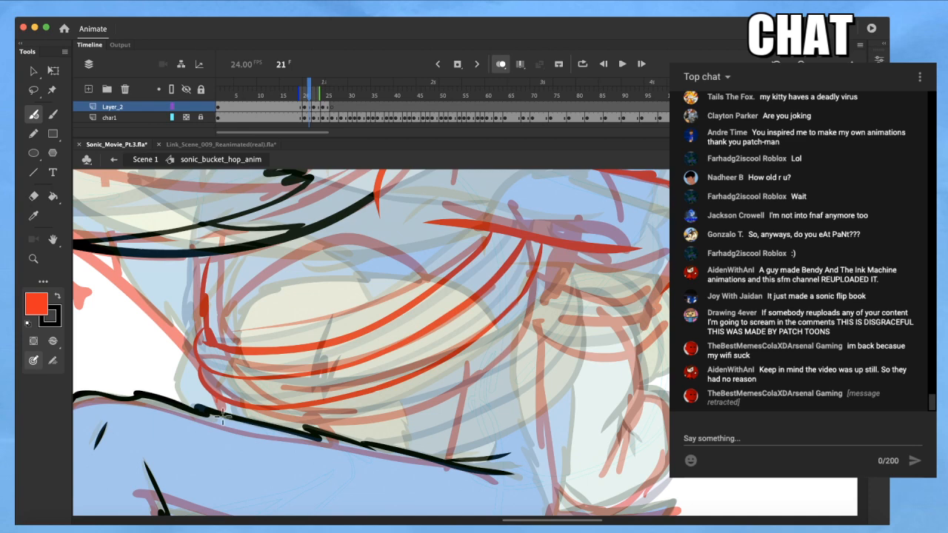
drag(542, 252, 522, 332)
key(super+z)
drag(543, 249, 513, 379)
key(super+z)
mouse_move(543, 246)
mouse_down()
mouse_move(530, 317)
mouse_move(509, 336)
mouse_up()
key(super+z)
drag(544, 248, 531, 324)
key(super+z)
Draw a fourth red rope line from the arm's lower edge around to the thigh and smooth it twice
mouse_move(544, 246)
mouse_down()
mouse_move(545, 307)
mouse_move(482, 376)
mouse_move(380, 425)
mouse_move(317, 430)
mouse_up()
key(a)
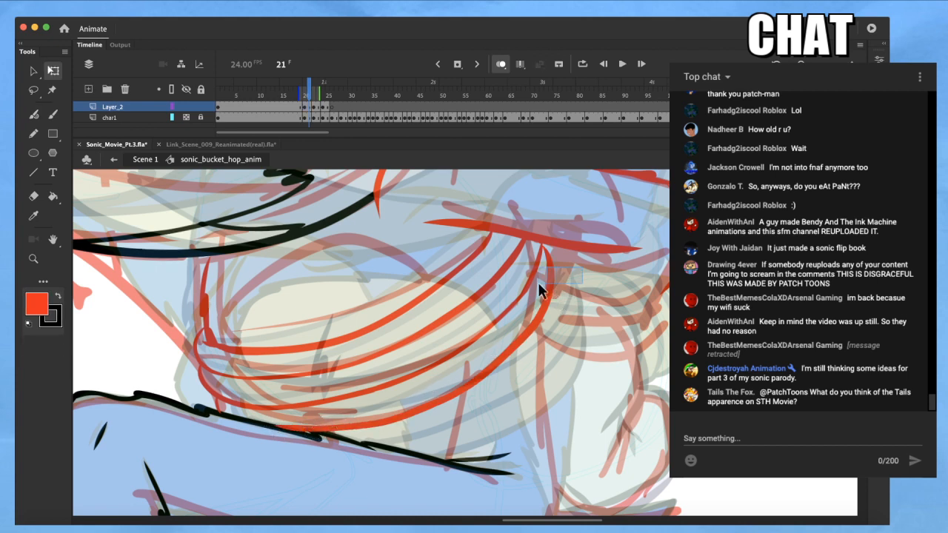
key(v)
click(349, 425)
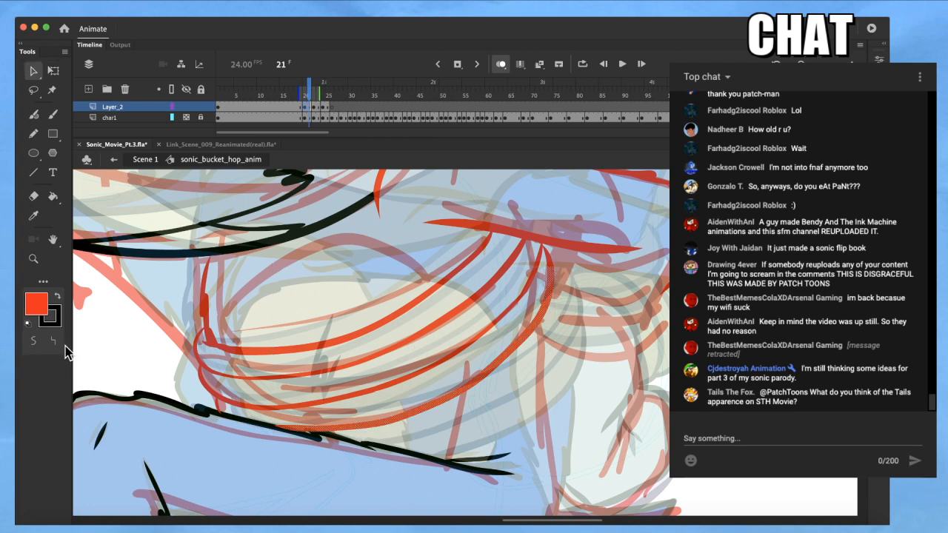
click(33, 342)
click(34, 342)
click(379, 387)
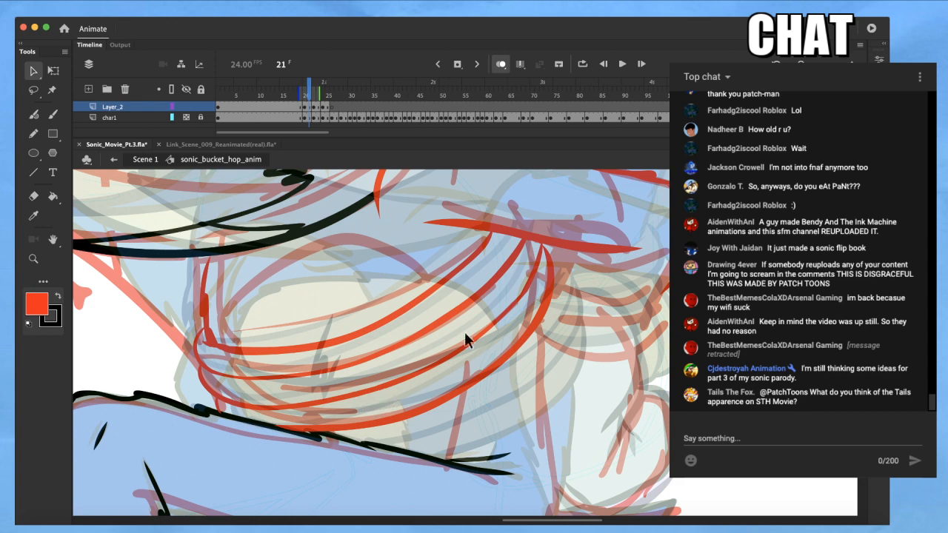
Nudge the fourth rope line's upper curve inward and straighten the third line's front curve five times
drag(537, 284, 540, 286)
click(235, 394)
click(57, 342)
click(57, 342)
click(57, 341)
click(57, 341)
click(57, 342)
click(326, 380)
key(comma)
key(period)
drag(352, 302, 352, 351)
Select the red torso rope lines together with the arm outline and recolor them black
key(b)
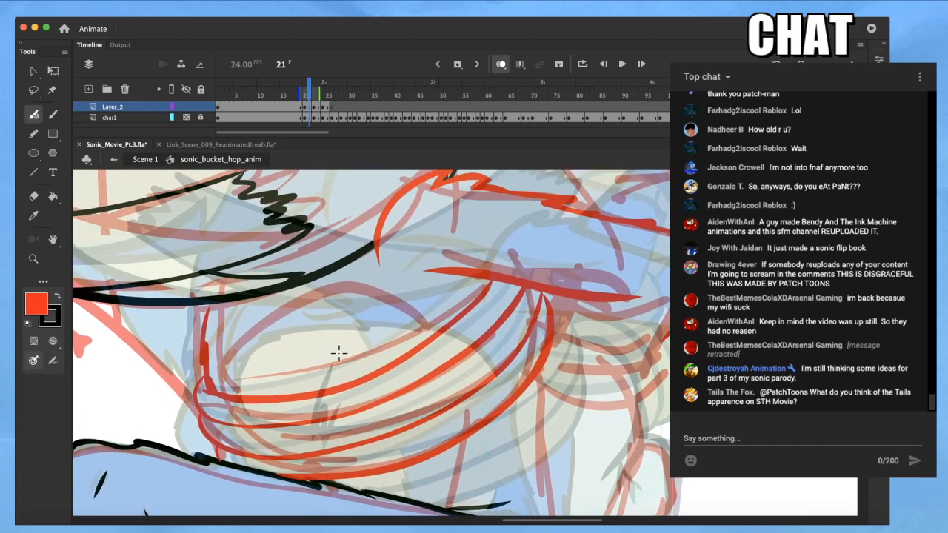
scroll(339, 353, up, 2)
drag(318, 347, 340, 348)
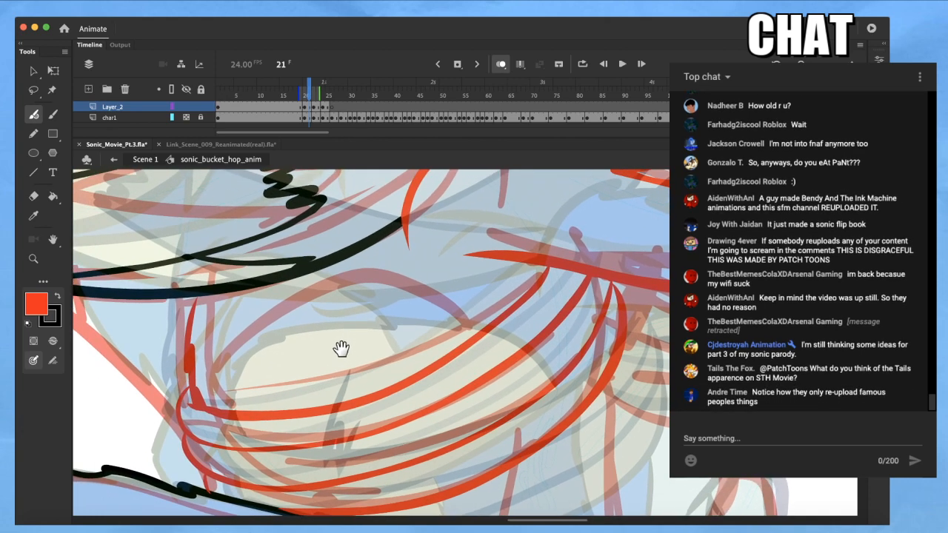
key(q)
click(245, 416)
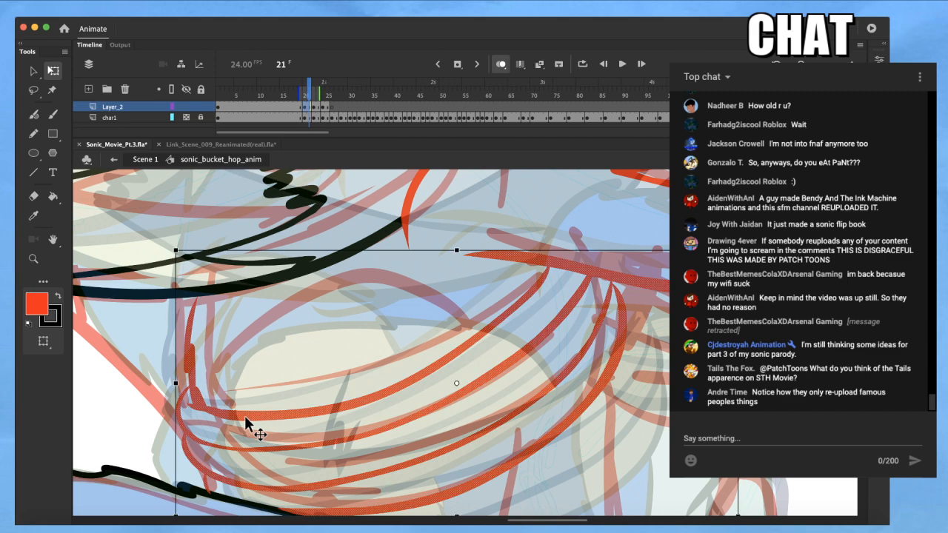
scroll(258, 387, down, 2)
shift+click(505, 250)
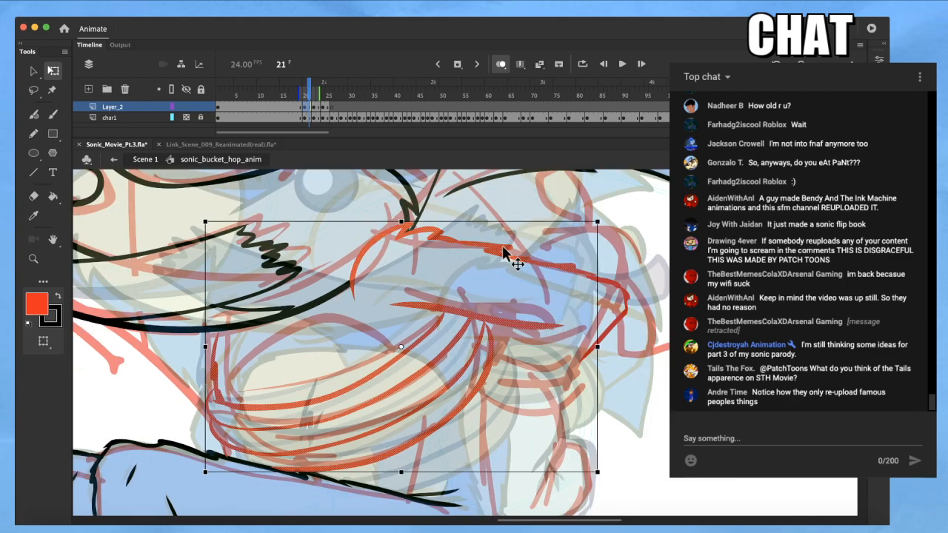
key(x)
click(560, 247)
Draw the belly patch's arched upper edge in black from the first rope line around to the torso's front edge
scroll(341, 330, up, 2)
key(b)
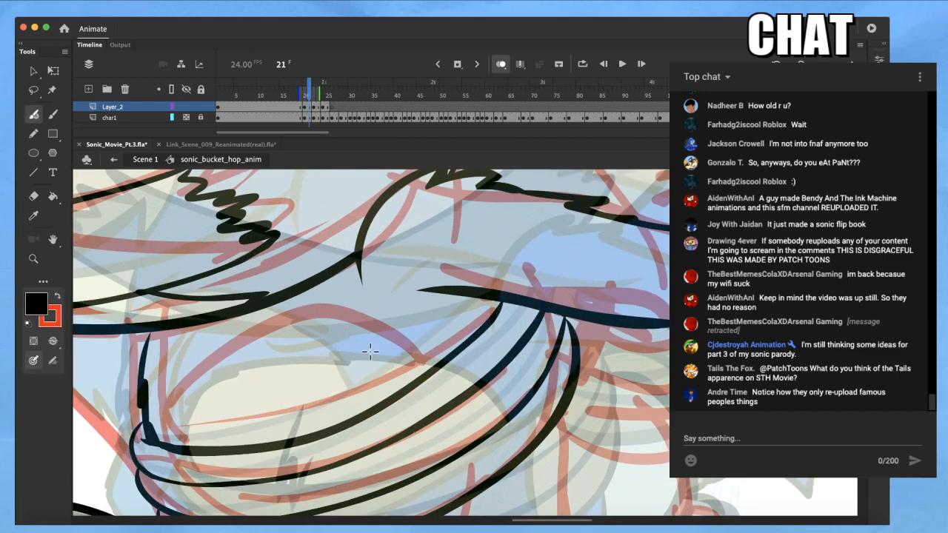
mouse_move(371, 352)
mouse_down()
mouse_move(366, 339)
mouse_move(284, 319)
mouse_move(153, 370)
mouse_up()
key(super+z)
mouse_move(211, 337)
mouse_down()
mouse_move(156, 368)
mouse_move(146, 387)
mouse_up()
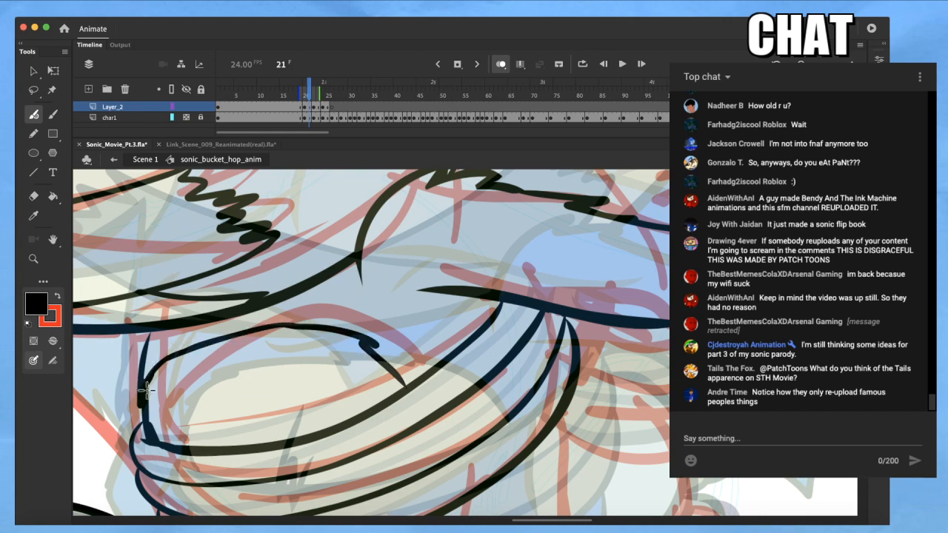
Draw a small jagged fur tuft across the first rope line near the torso's front and clean up its excess pieces
mouse_move(217, 407)
mouse_down()
mouse_move(209, 460)
mouse_move(226, 494)
mouse_move(236, 433)
mouse_up()
key(w)
key(q)
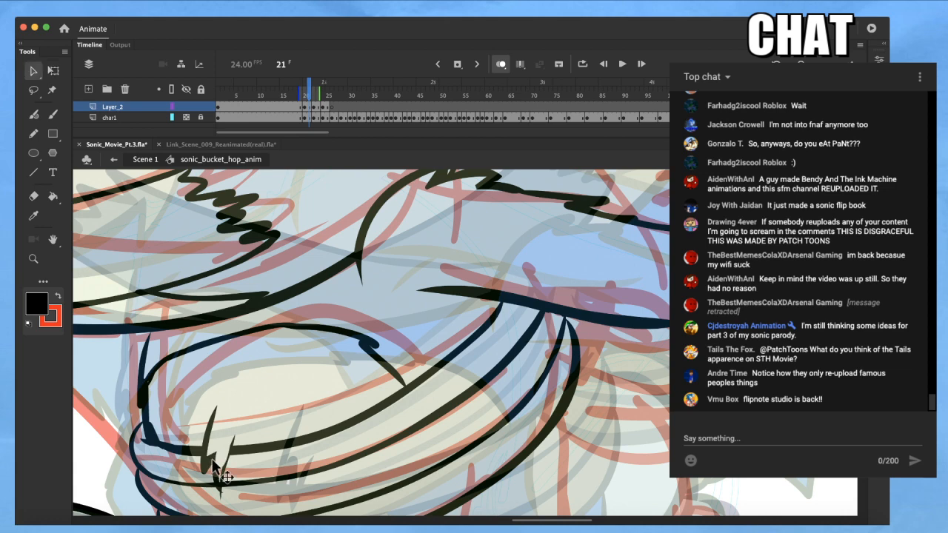
key(super+space)
drag(236, 430, 202, 478)
drag(402, 364, 394, 395)
drag(454, 362, 454, 356)
Draw the belly patch's short jagged rear edge from the lowest rope line down to the thigh
mouse_move(493, 392)
mouse_down()
mouse_move(516, 314)
mouse_move(387, 345)
mouse_move(357, 337)
mouse_up()
key(super+minus)
key(super+minus)
mouse_move(471, 344)
mouse_down()
mouse_move(438, 372)
mouse_move(356, 318)
mouse_move(299, 341)
mouse_up()
key(super+minus)
key(super+minus)
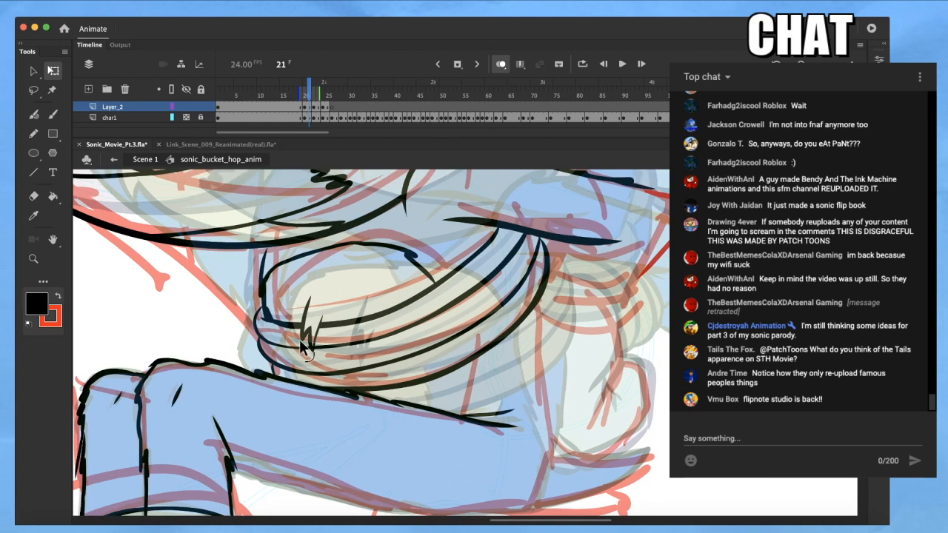
key(super+equal)
mouse_move(625, 349)
mouse_down()
mouse_move(522, 292)
mouse_move(520, 300)
mouse_up()
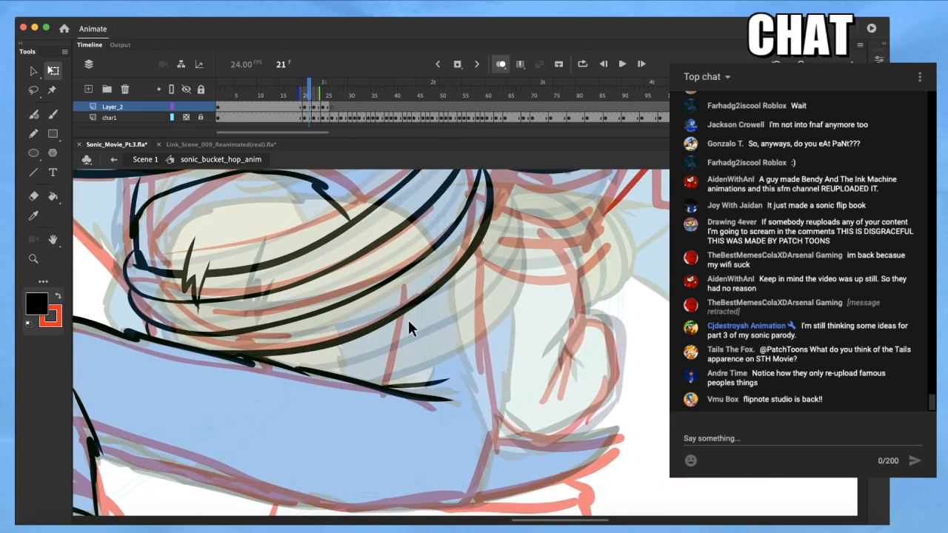
key(b)
drag(388, 323, 377, 385)
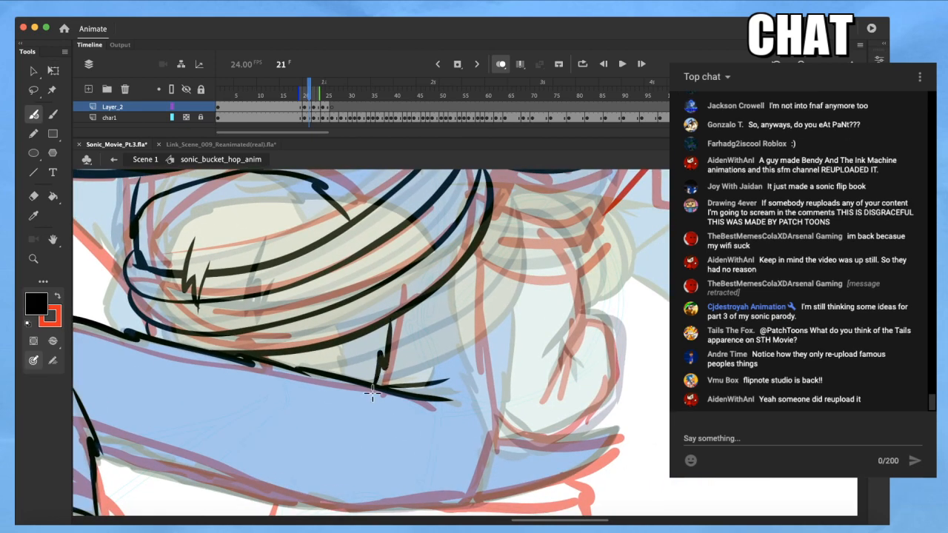
Draw the back outline from the ropes down to the hip and continue it along the thigh's underside to the knee
scroll(374, 403, up, 3)
key(super+minus)
key(super+minus)
drag(459, 413, 378, 371)
mouse_move(325, 280)
mouse_down()
mouse_move(372, 345)
mouse_move(392, 426)
mouse_up()
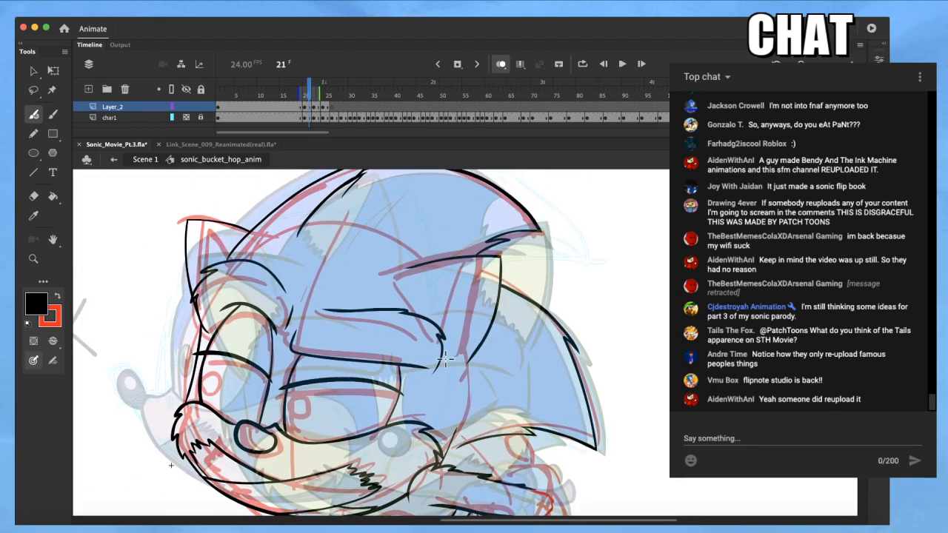
scroll(410, 381, down, 5)
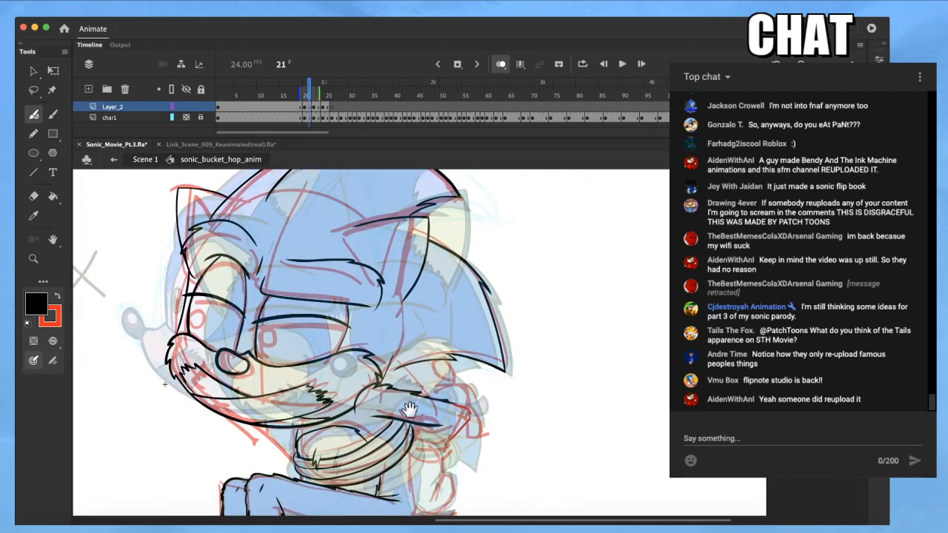
scroll(389, 405, up, 2)
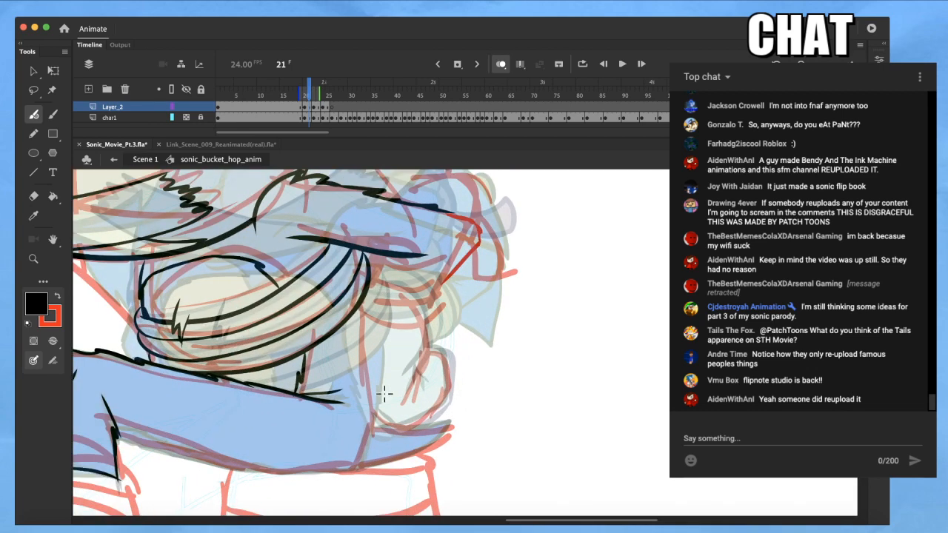
mouse_move(358, 306)
mouse_down()
mouse_move(371, 419)
mouse_move(355, 469)
mouse_move(247, 464)
mouse_move(123, 427)
mouse_up()
mouse_move(293, 472)
mouse_down()
mouse_move(222, 468)
mouse_move(123, 438)
mouse_up()
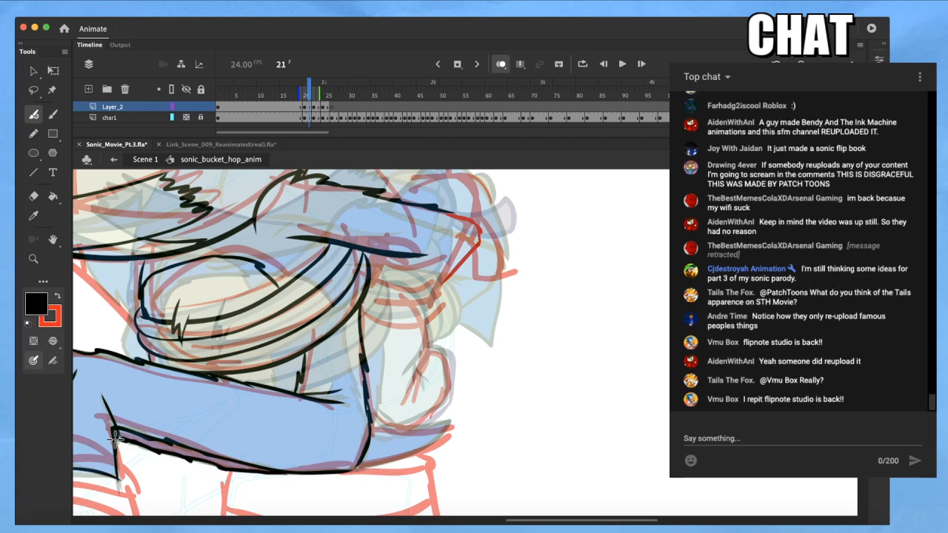
Draw the rear glove's inner curved line in black, from below the wrist down into the palm
drag(370, 423, 388, 394)
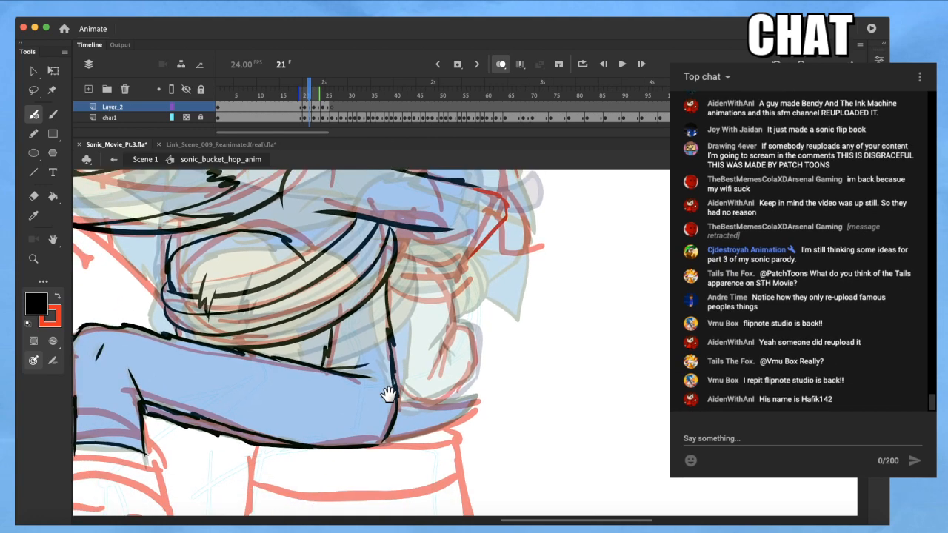
drag(476, 400, 445, 406)
key(super+equal)
drag(454, 330, 437, 391)
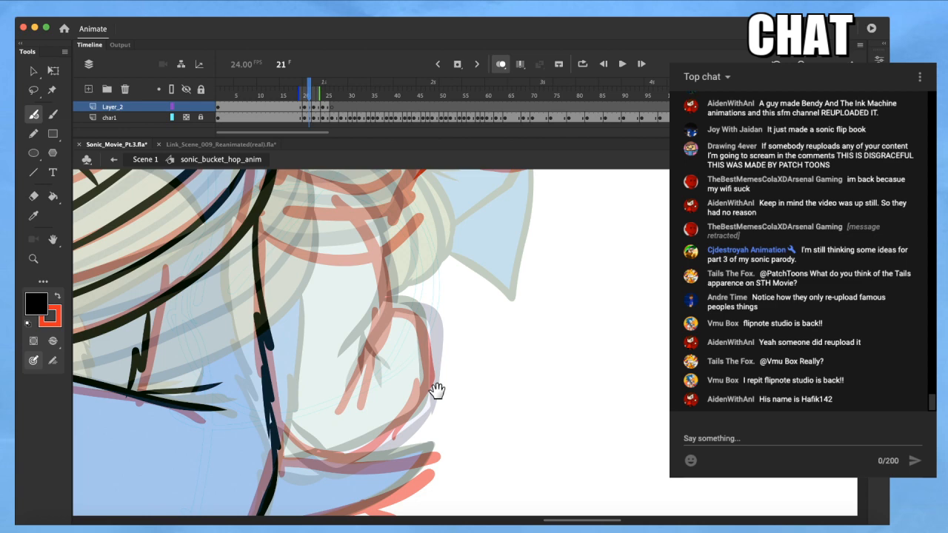
drag(467, 277, 470, 372)
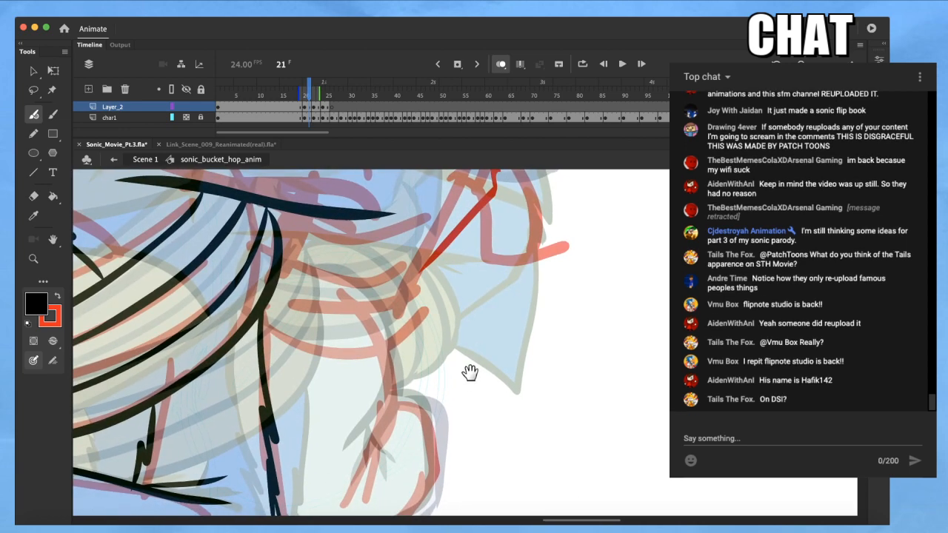
mouse_move(348, 457)
mouse_down()
mouse_move(391, 396)
mouse_move(386, 341)
mouse_up()
Draw the stacked curved rope bands between the arm and the rear glove in black and delete their stray ends
mouse_move(271, 282)
mouse_down()
mouse_move(329, 337)
mouse_move(428, 356)
mouse_move(409, 352)
mouse_up()
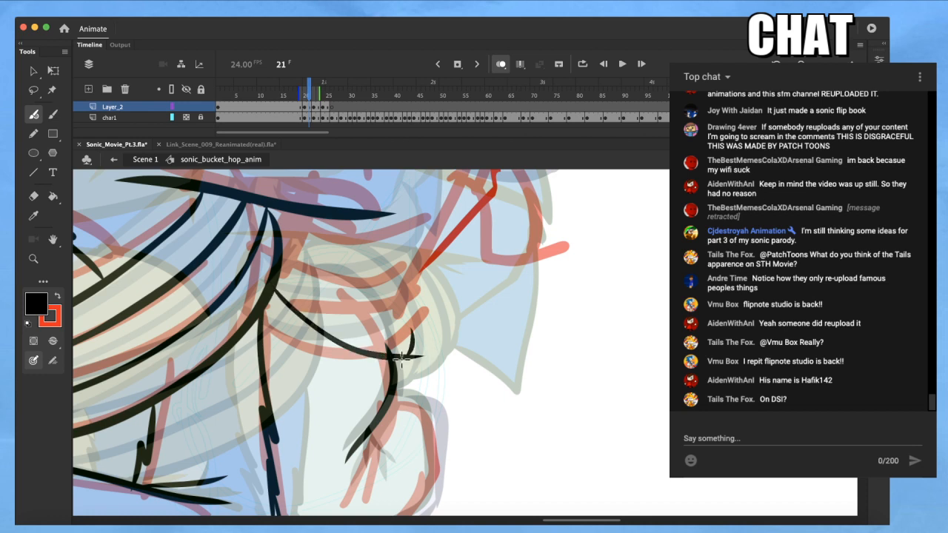
mouse_move(283, 263)
mouse_down()
mouse_move(435, 318)
mouse_move(428, 295)
mouse_move(435, 263)
mouse_move(296, 208)
mouse_up()
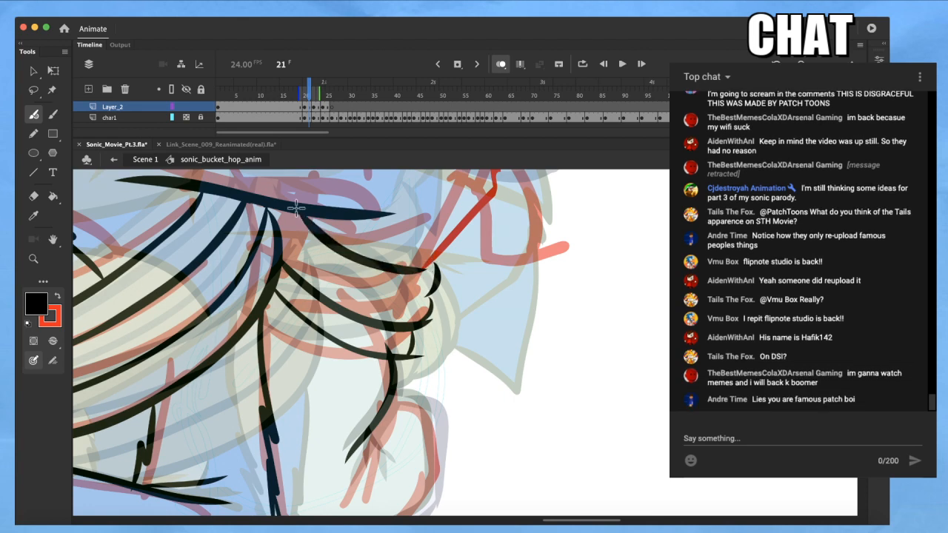
mouse_move(433, 300)
mouse_down()
mouse_move(389, 300)
mouse_move(337, 280)
mouse_move(295, 252)
mouse_move(265, 207)
mouse_up()
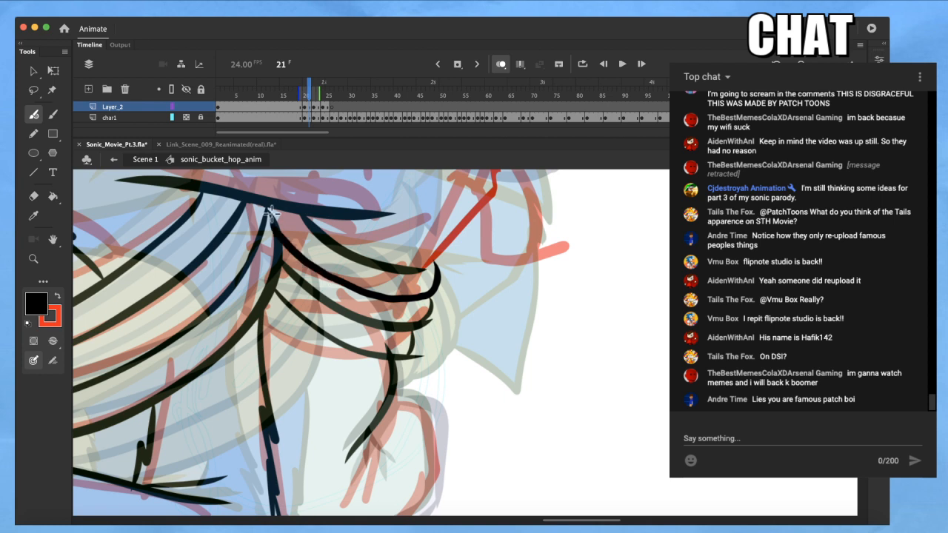
key(q)
drag(432, 320, 476, 305)
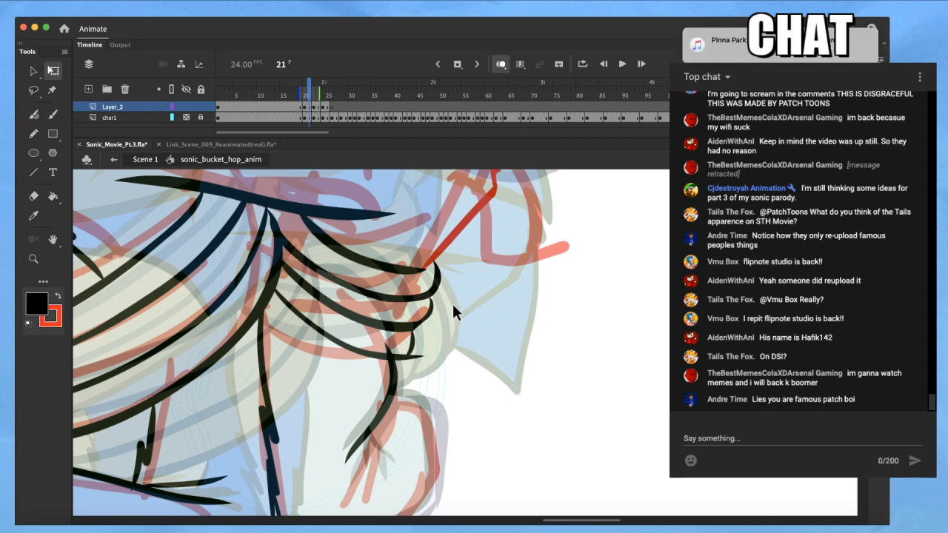
click(403, 372)
key(Delete)
Add short crease strokes in the rear glove's palm and draw its rounded outer outline around to the back line
key(b)
drag(367, 435, 377, 476)
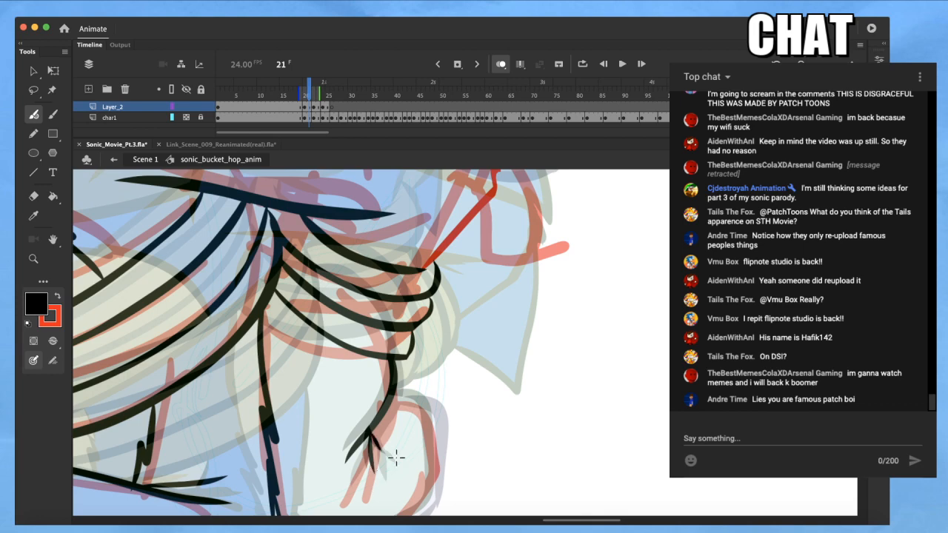
drag(434, 429, 464, 351)
drag(446, 413, 473, 375)
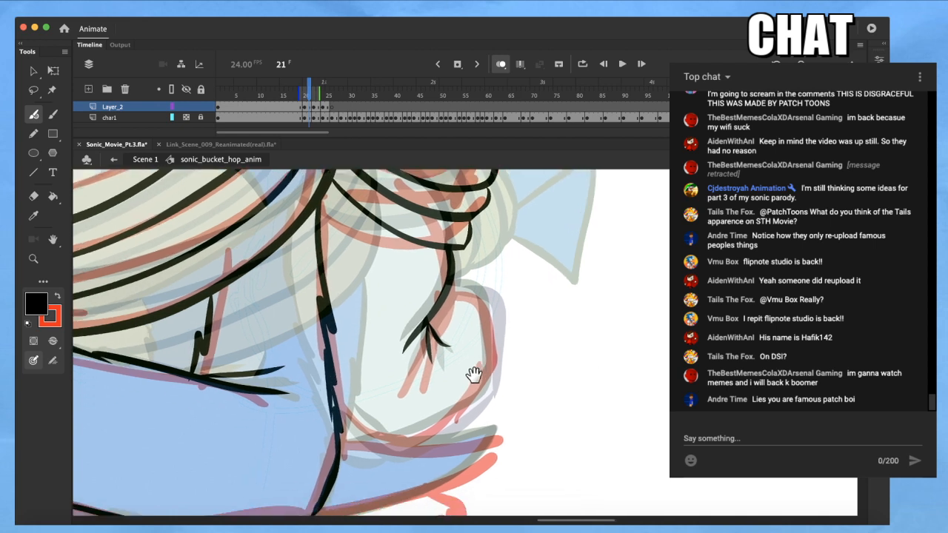
mouse_move(450, 287)
mouse_down()
mouse_move(468, 281)
mouse_move(494, 303)
mouse_move(494, 385)
mouse_up()
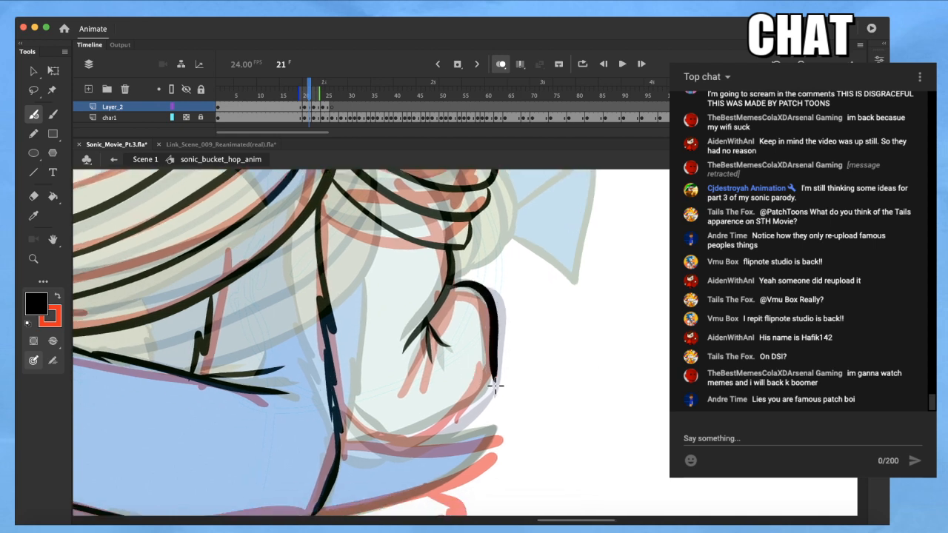
key(super+z)
mouse_move(448, 288)
mouse_down()
mouse_move(474, 284)
mouse_move(493, 308)
mouse_move(486, 393)
mouse_move(399, 443)
mouse_move(376, 441)
mouse_move(337, 402)
mouse_up()
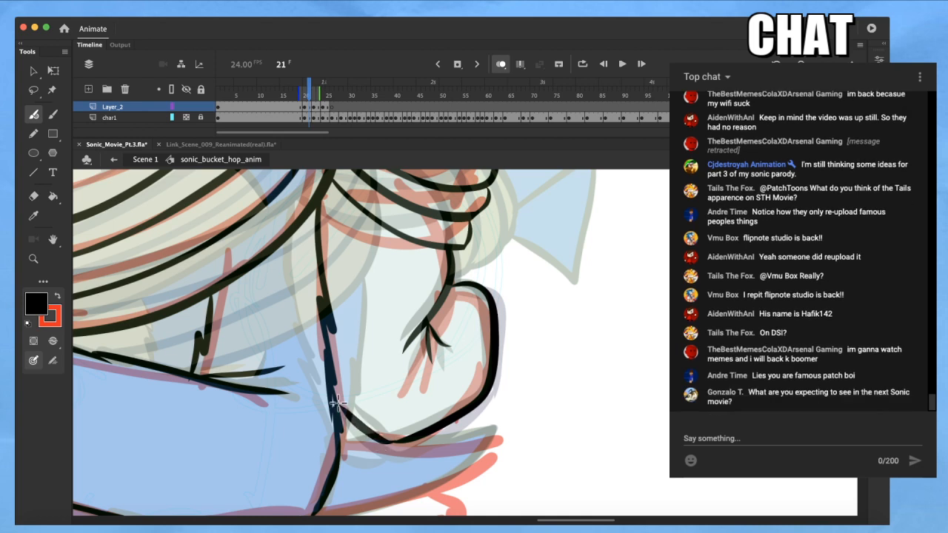
Draw the pointed tail's upper and lower edges in black behind the hip, below the rear glove, and close the tip
mouse_move(342, 445)
mouse_down()
mouse_move(386, 440)
mouse_move(405, 447)
mouse_move(377, 400)
mouse_up()
drag(455, 393, 494, 354)
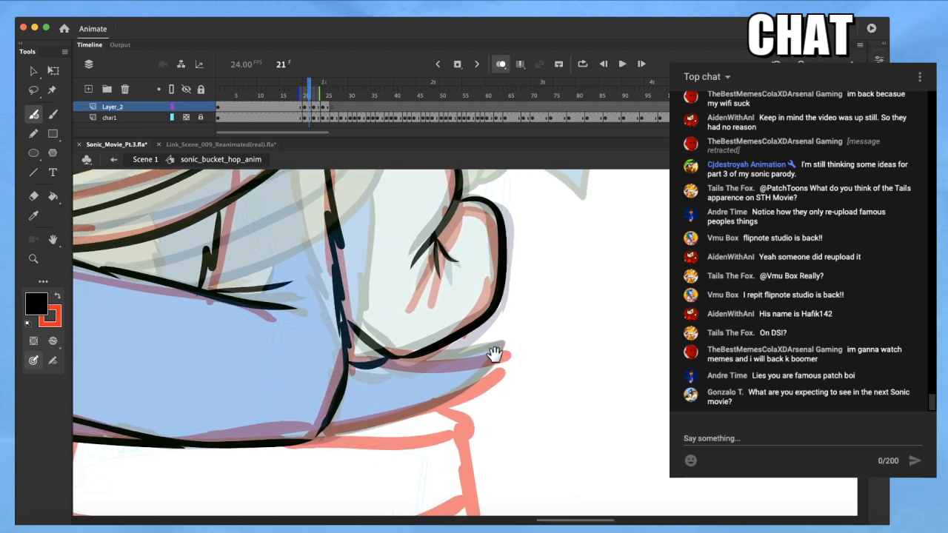
drag(300, 443, 429, 406)
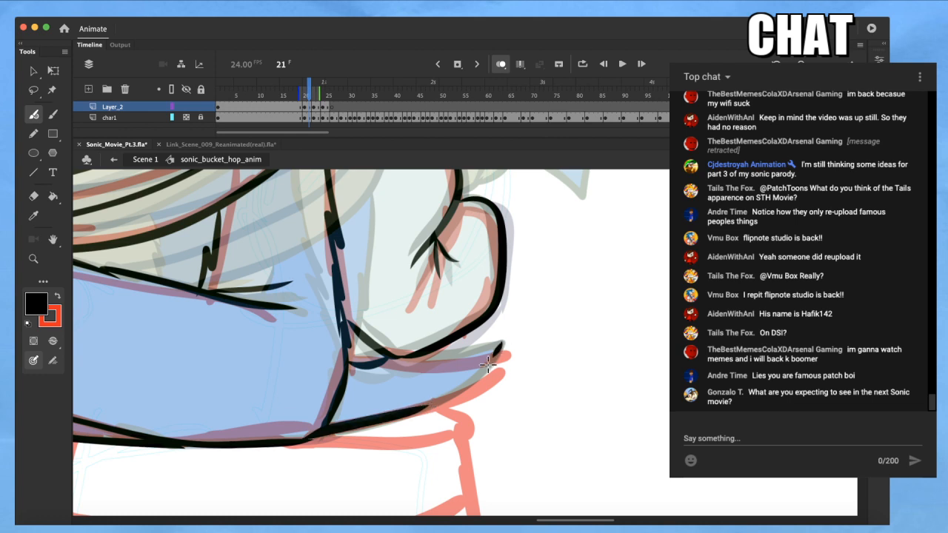
drag(501, 344, 397, 415)
mouse_move(501, 343)
mouse_down()
mouse_move(409, 354)
mouse_move(503, 339)
mouse_up()
Adjust the rear elbow line so its upper end meets the arm outline, keeping it black
mouse_move(403, 361)
mouse_down()
mouse_move(505, 342)
mouse_move(518, 418)
mouse_move(507, 439)
mouse_move(548, 443)
mouse_up()
key(q)
click(515, 247)
drag(442, 199, 440, 191)
key(x)
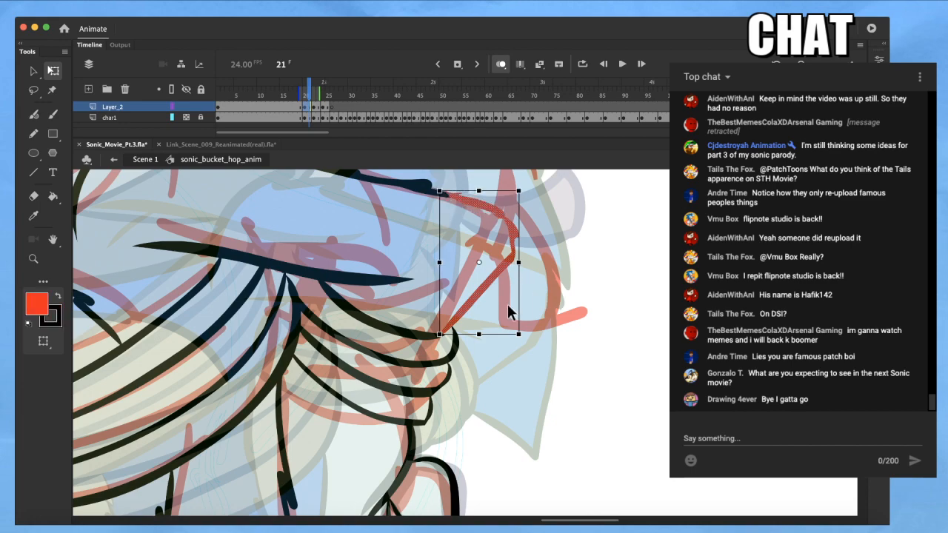
key(x)
Remove the stray ends where the elbow line meets the top rope band and redraw the joining stroke in black
key(z)
drag(327, 234, 545, 376)
key(q)
drag(577, 417, 530, 415)
click(480, 400)
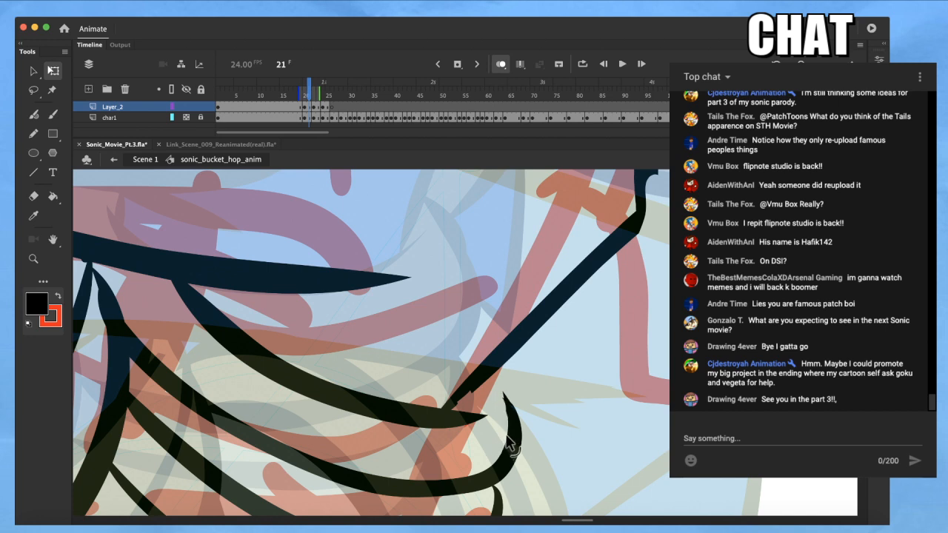
mouse_move(495, 444)
mouse_down()
mouse_move(546, 442)
mouse_move(496, 439)
mouse_up()
key(b)
drag(491, 377, 515, 422)
key(super+minus)
key(super+minus)
key(super+minus)
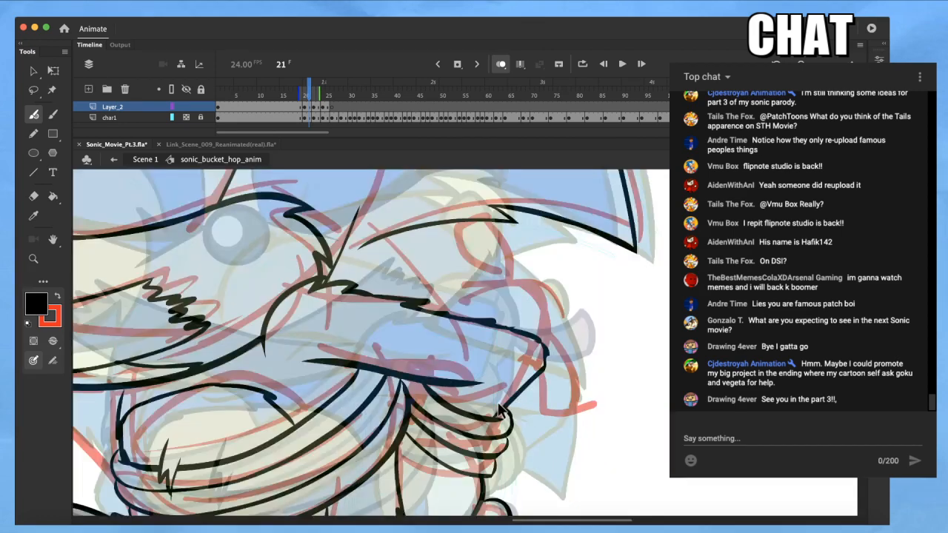
Draw the body line in black from beneath the muzzle diagonally down to the top of the ropes
key(space)
drag(455, 365, 497, 435)
drag(464, 382, 481, 389)
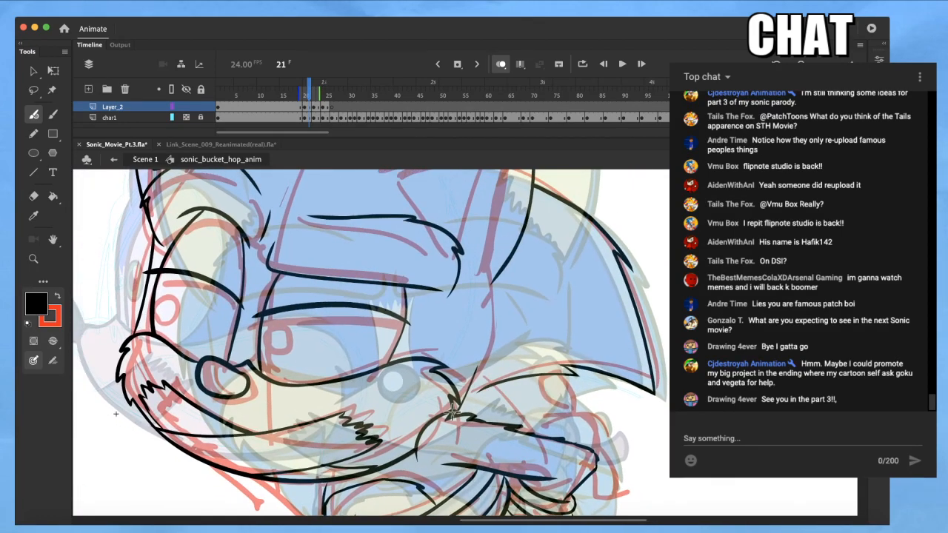
key(space)
drag(387, 441, 397, 341)
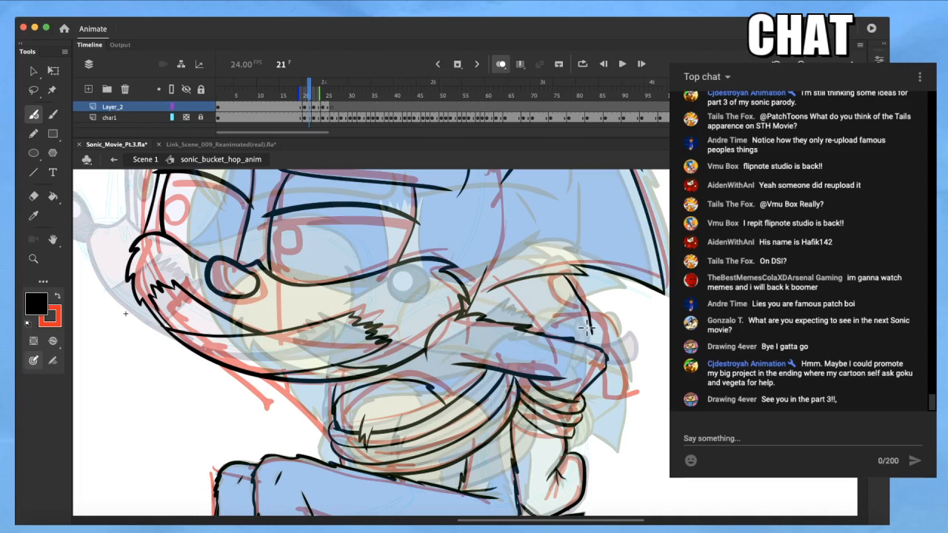
mouse_move(261, 377)
mouse_down()
mouse_move(316, 421)
mouse_move(311, 407)
mouse_move(330, 434)
mouse_move(311, 402)
mouse_up()
Clean up the stray stroke ends where the line beneath the muzzle runs into the torso outline
key(q)
key(z)
click(292, 422)
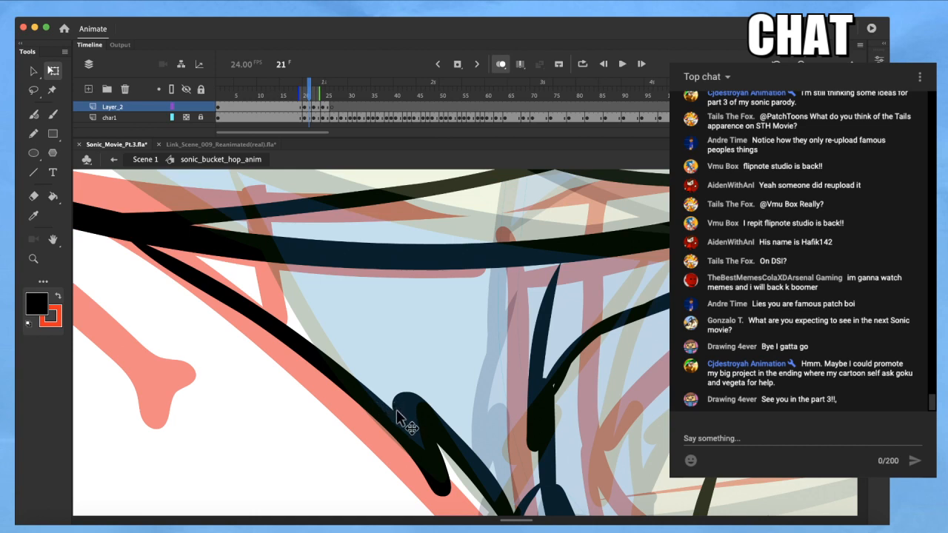
mouse_move(396, 412)
mouse_down()
mouse_move(416, 450)
mouse_move(405, 363)
mouse_up()
drag(446, 426, 379, 376)
key(super+minus)
key(super+minus)
mouse_move(544, 371)
mouse_down()
mouse_move(461, 360)
mouse_move(414, 339)
mouse_up()
key(super+minus)
drag(505, 337, 418, 402)
key(super+minus)
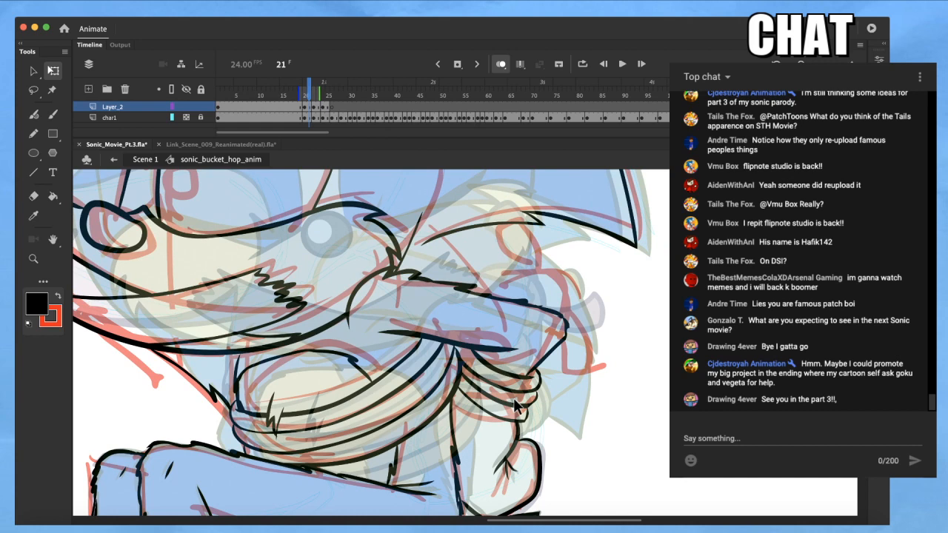
Flip through the neighbouring frames to compare the pose around the rear arm and hand
drag(590, 374, 505, 420)
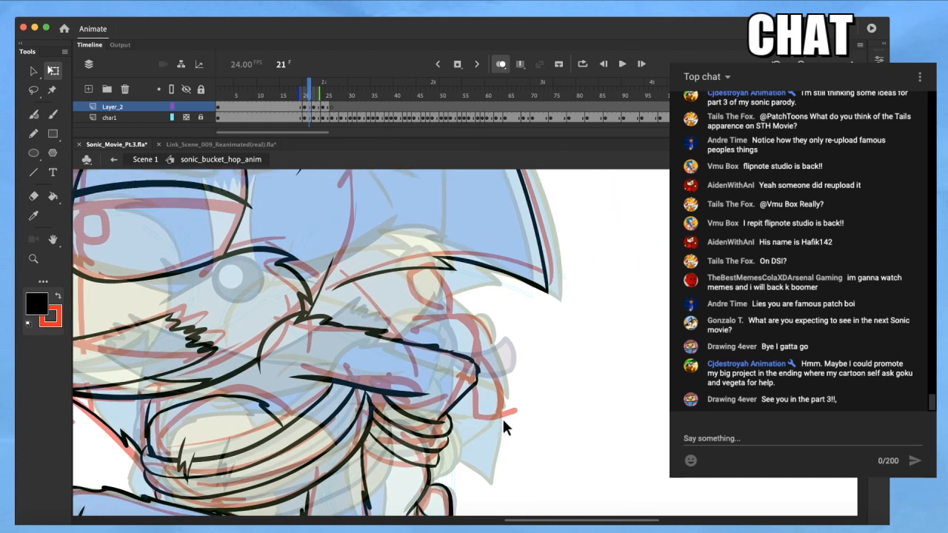
key(super+equal)
key(super+minus)
drag(498, 385, 460, 408)
key(b)
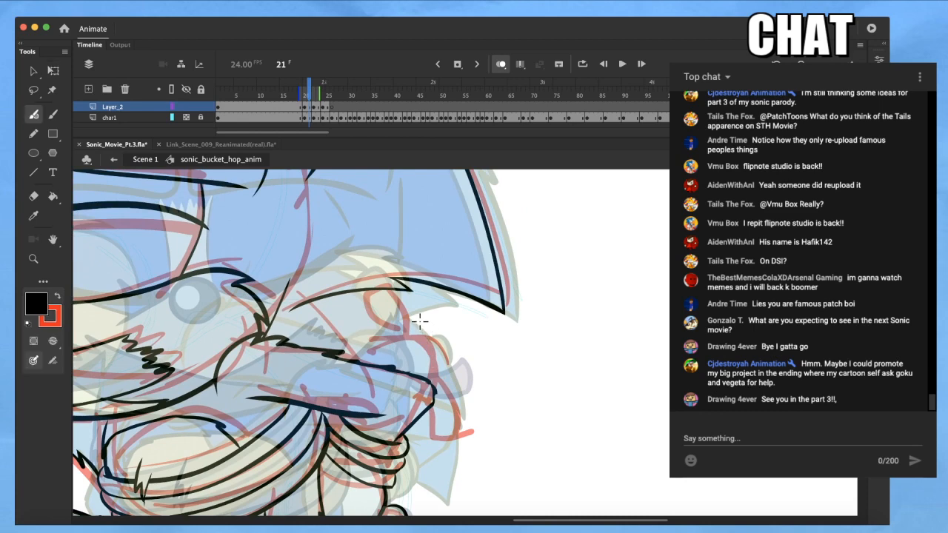
key(comma)
key(comma)
key(period)
key(period)
key(period)
key(comma)
key(comma)
key(comma)
key(period)
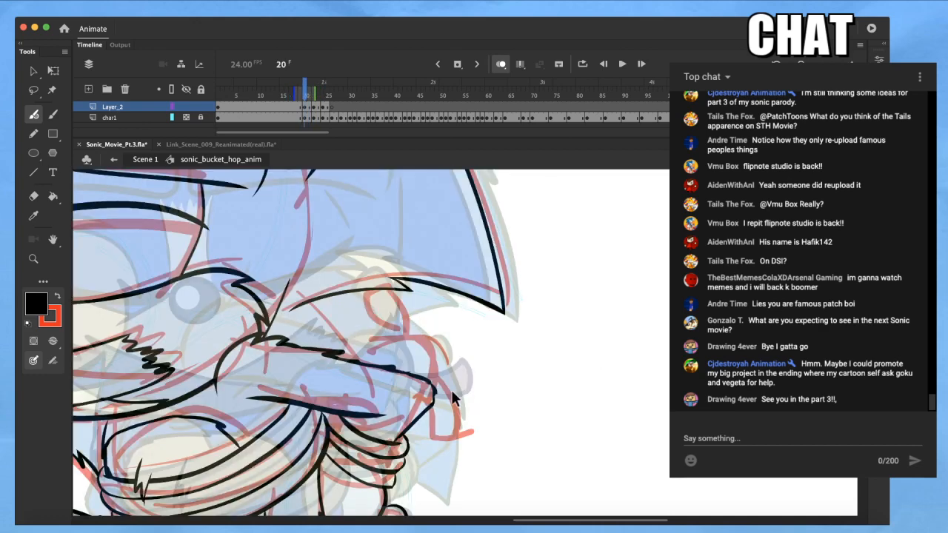
Draw the arched hand outline above the rear forearm and a rounded finger extending outward beside it in black
scroll(450, 388, up, 2)
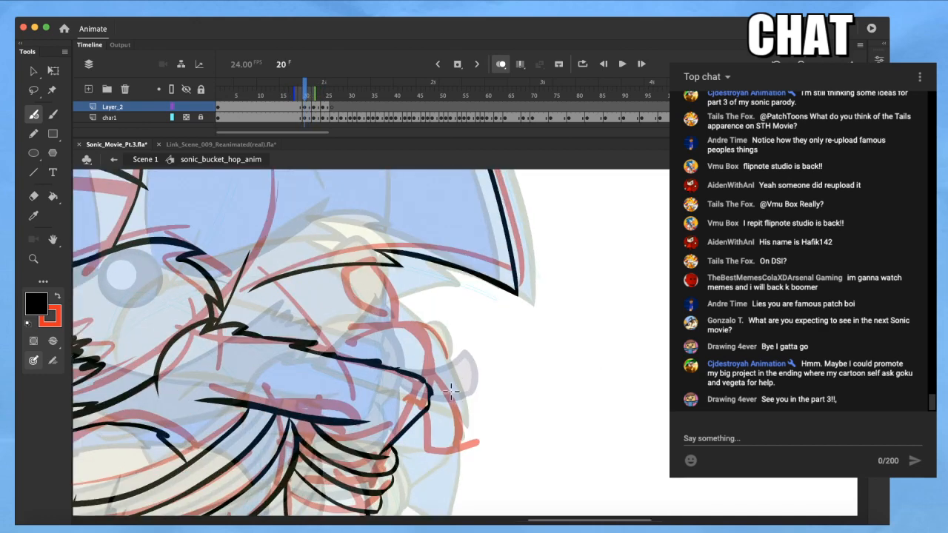
drag(383, 365, 291, 339)
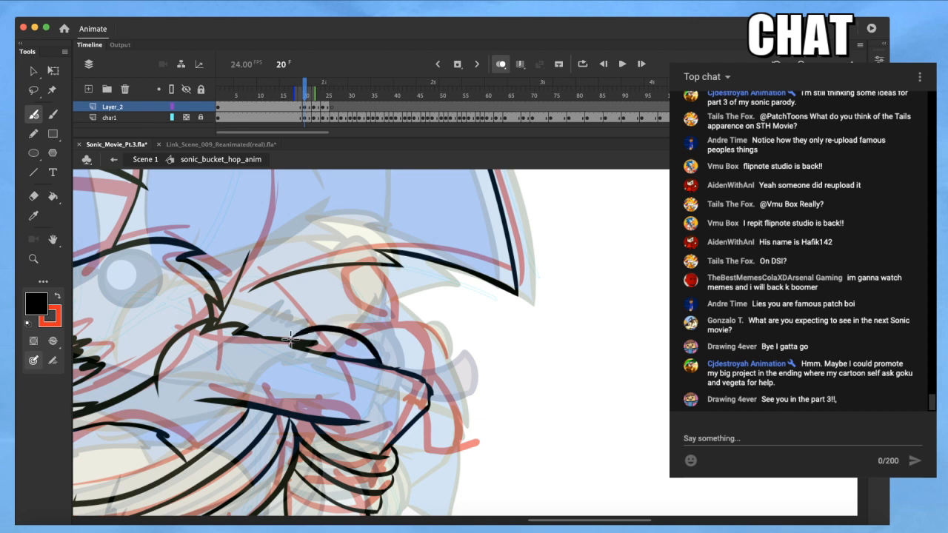
key(super+z)
mouse_move(388, 365)
mouse_down()
mouse_move(369, 330)
mouse_move(325, 318)
mouse_move(301, 343)
mouse_up()
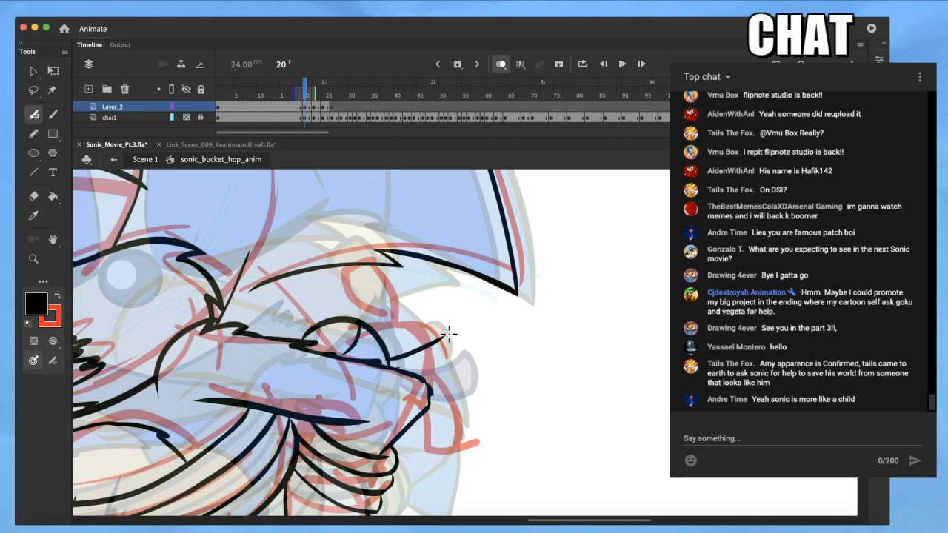
drag(385, 357, 449, 330)
mouse_move(405, 369)
mouse_down()
mouse_move(459, 357)
mouse_move(444, 331)
mouse_move(393, 358)
mouse_up()
Draw the upright rounded finger rising from the hand's arch and recolor it from red to black
mouse_move(364, 319)
mouse_down()
mouse_move(340, 256)
mouse_move(312, 275)
mouse_up()
key(super+z)
key(x)
mouse_move(368, 320)
mouse_down()
mouse_move(364, 280)
mouse_move(333, 252)
mouse_move(312, 272)
mouse_move(344, 326)
mouse_up()
key(super+z)
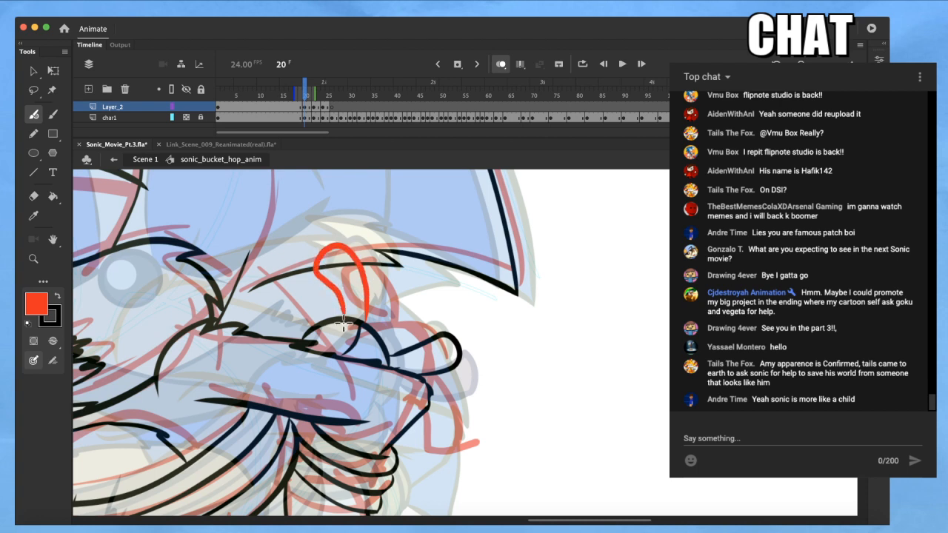
key(q)
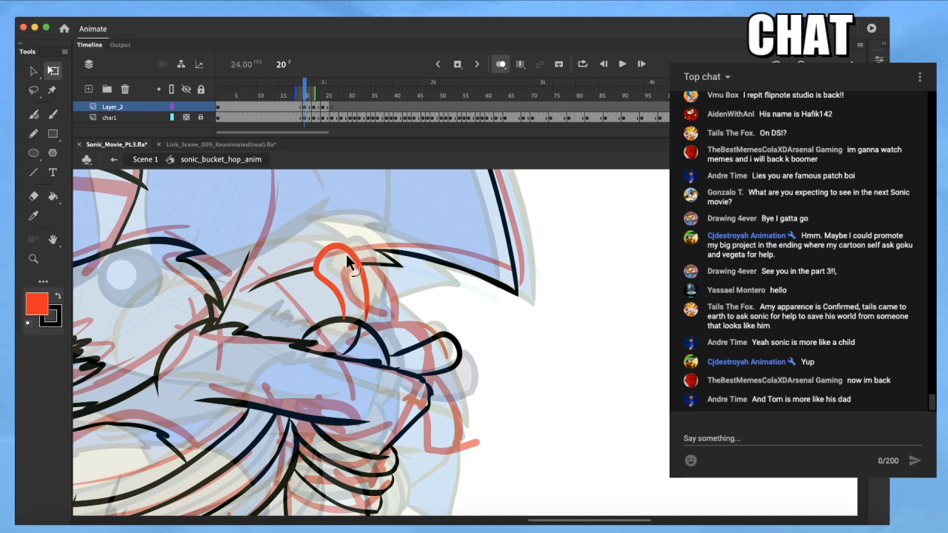
click(346, 257)
key(x)
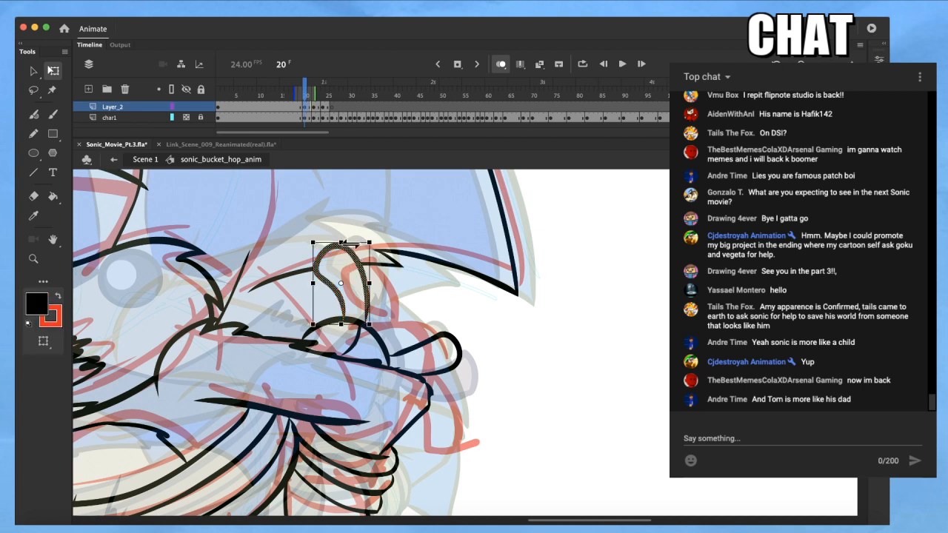
click(368, 224)
key(b)
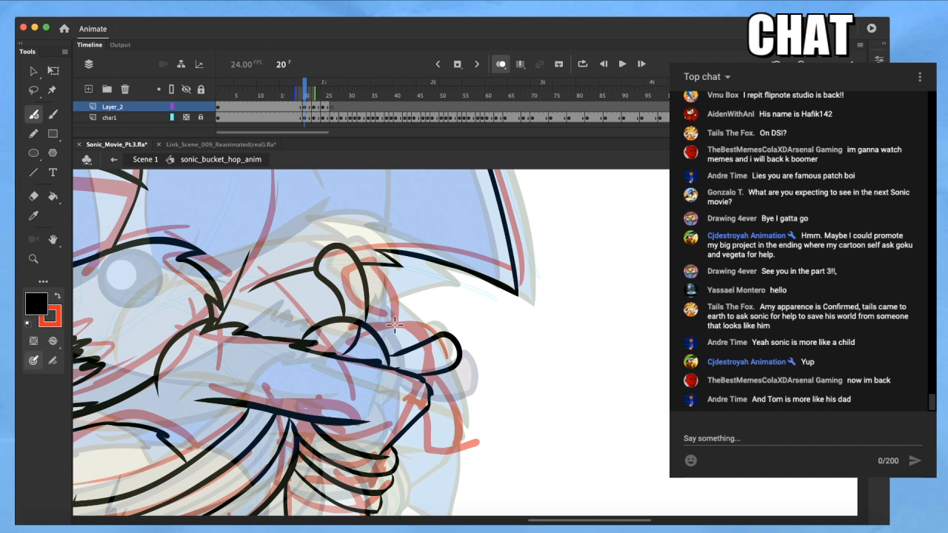
Draw the small pointed quill tip between the elbow and the rope bands in black and trim its stray end
scroll(385, 296, down, 3)
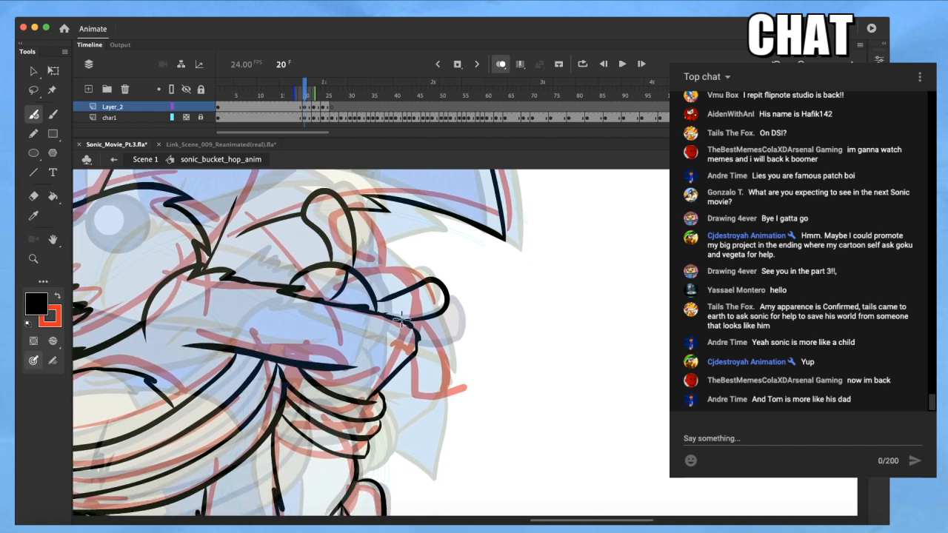
drag(417, 445, 408, 342)
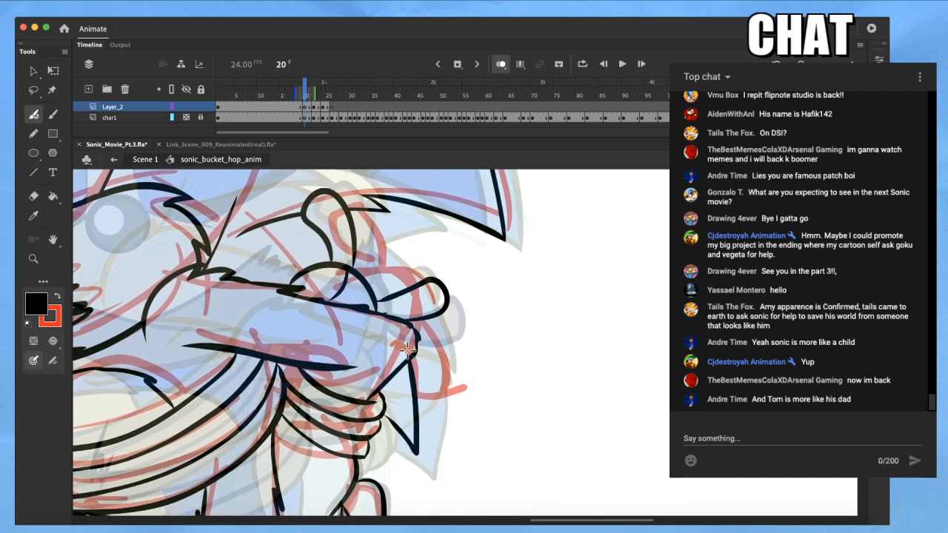
key(super+z)
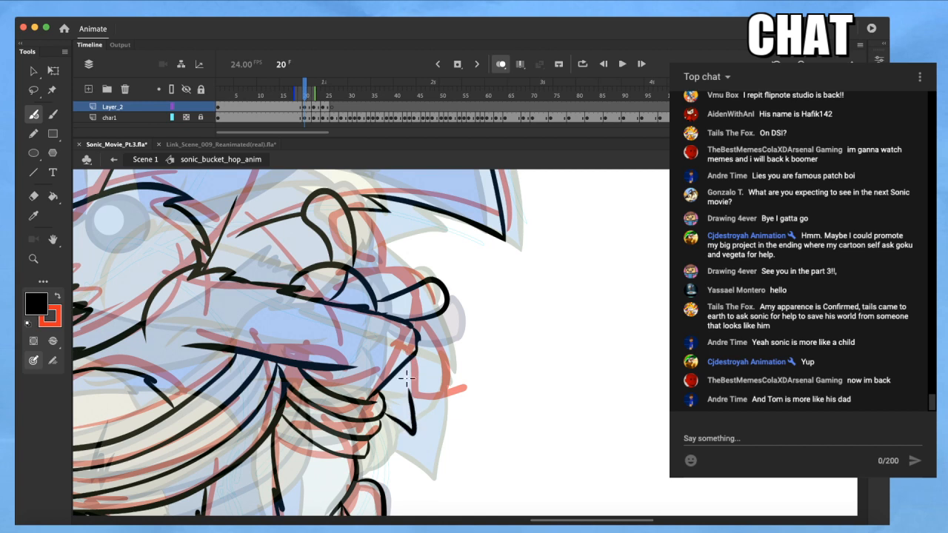
key(super+z)
drag(409, 362, 413, 451)
key(q)
drag(427, 461, 417, 471)
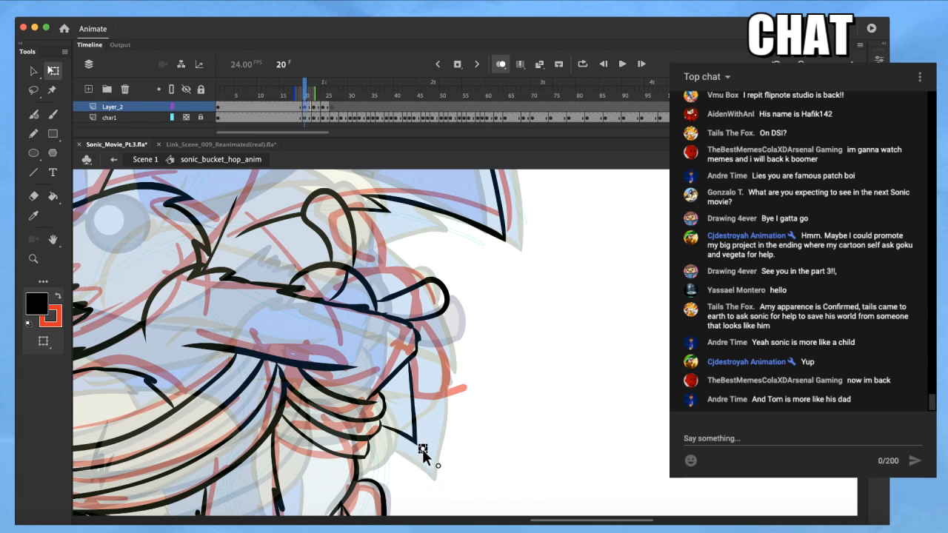
Draw the near ear's inner outline in black, parallel to its edges, with jagged fur strokes at its base
scroll(422, 448, up, 3)
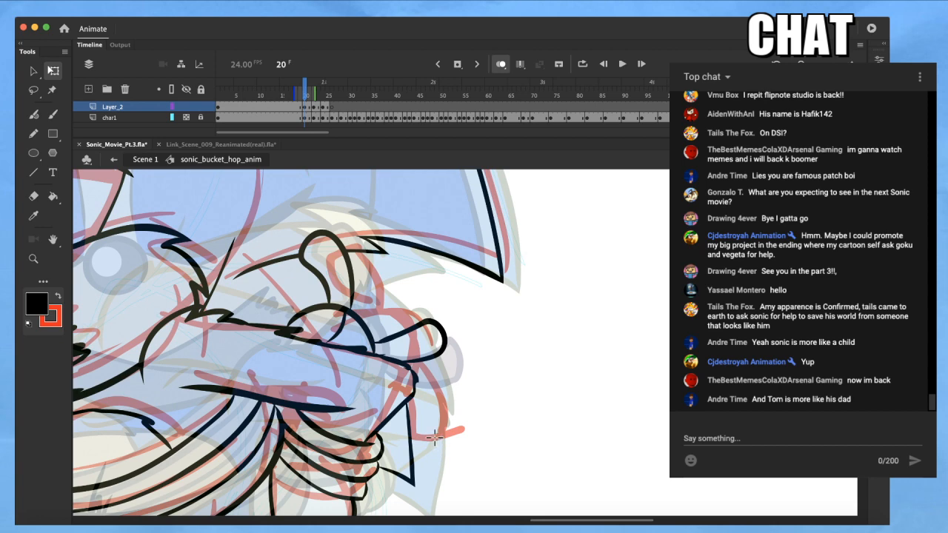
key(b)
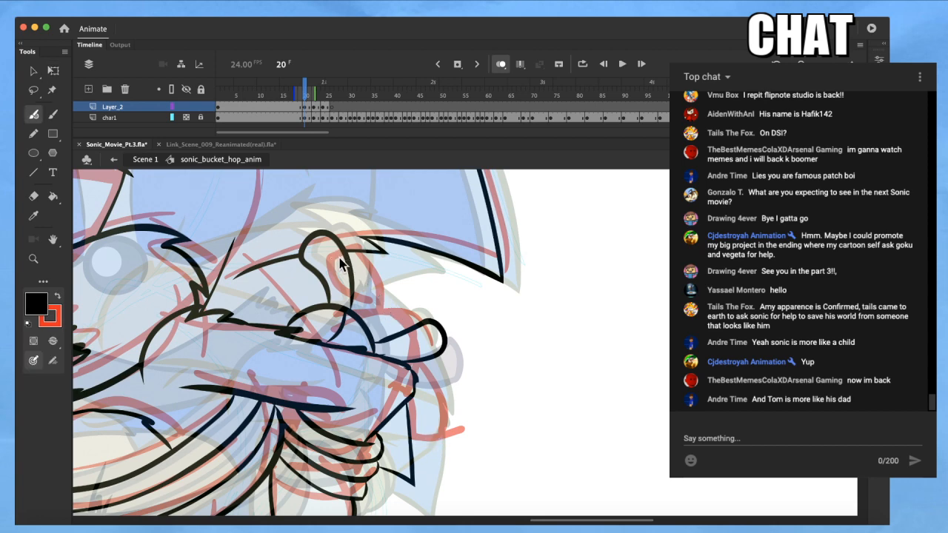
drag(397, 337, 462, 436)
key(super+minus)
key(super+minus)
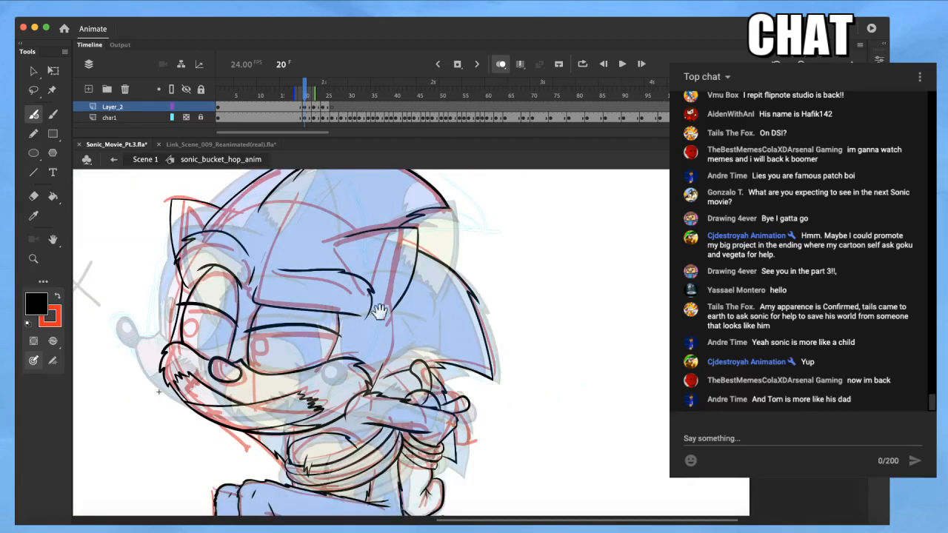
drag(392, 304, 442, 353)
key(super+equal)
key(super+equal)
mouse_move(459, 309)
mouse_down()
mouse_move(566, 337)
mouse_move(385, 274)
mouse_up()
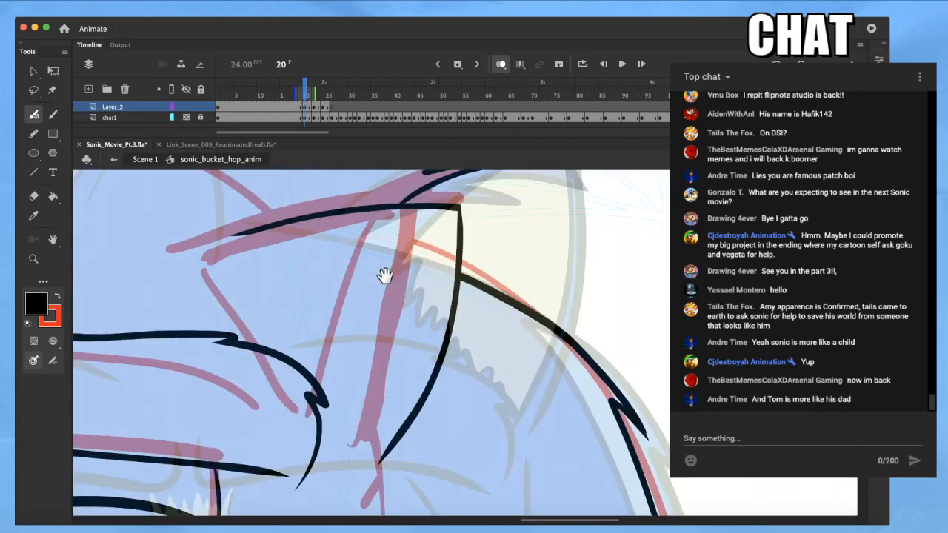
drag(436, 217, 227, 285)
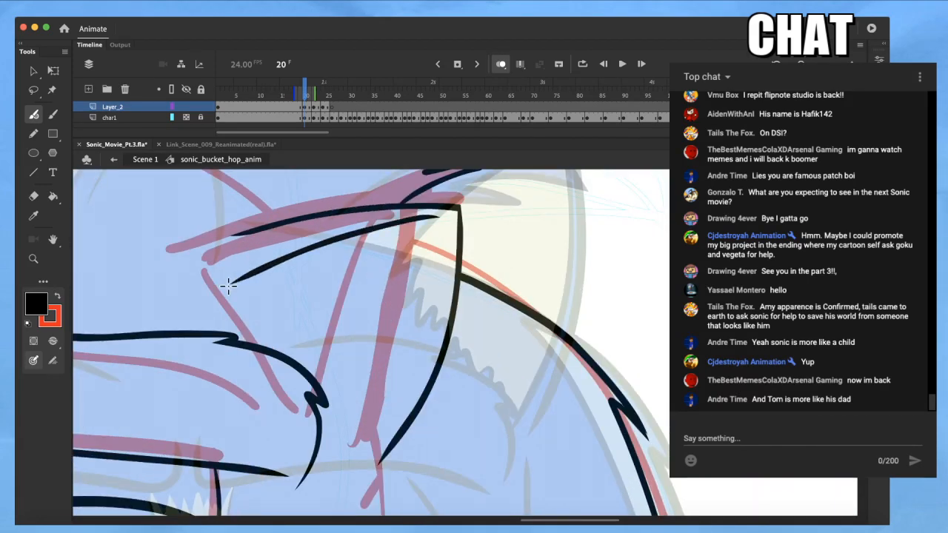
mouse_move(443, 216)
mouse_down()
mouse_move(401, 387)
mouse_move(357, 457)
mouse_up()
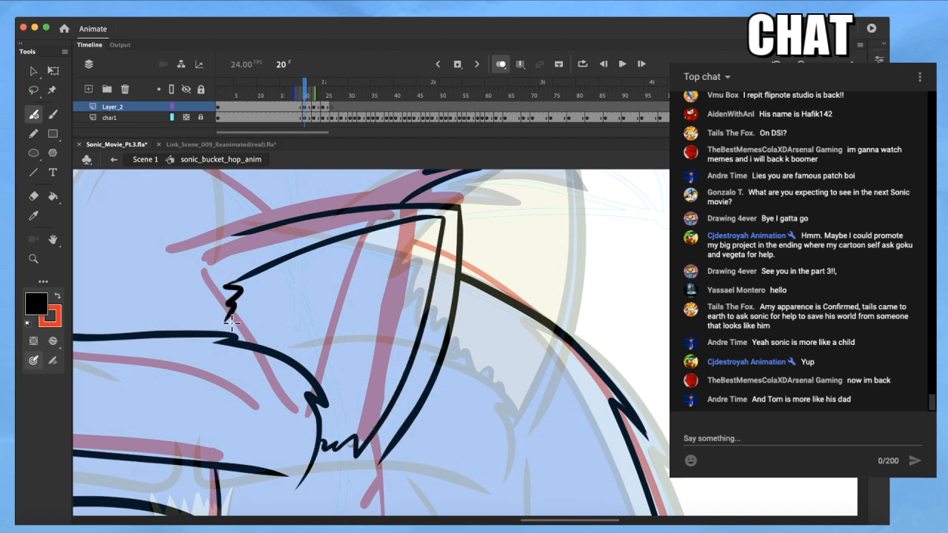
drag(228, 339, 692, 369)
Draw the far ear's inner outline in black, following its top and outer edges
drag(292, 320, 308, 410)
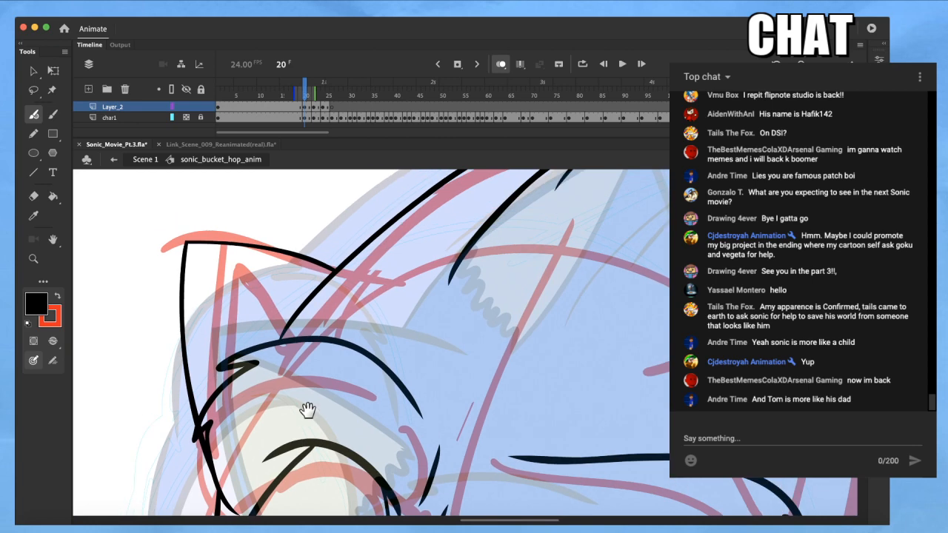
mouse_move(282, 291)
mouse_down()
mouse_move(190, 269)
mouse_move(193, 356)
mouse_up()
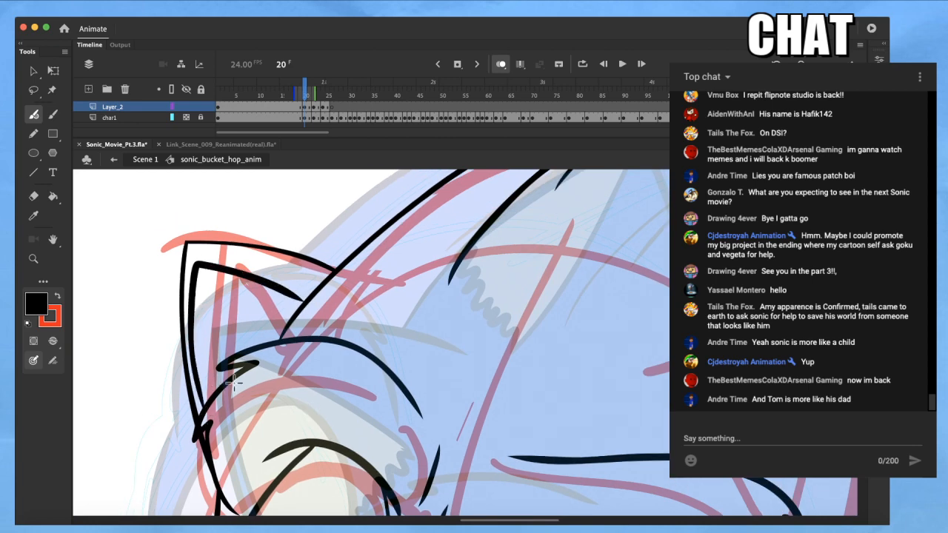
scroll(250, 407, down, 4)
Draw a black oval iris beneath the near eye's lid, then remove its stray end and refine its shape
drag(377, 406, 356, 290)
scroll(327, 270, down, 1)
scroll(343, 281, up, 4)
scroll(428, 337, up, 4)
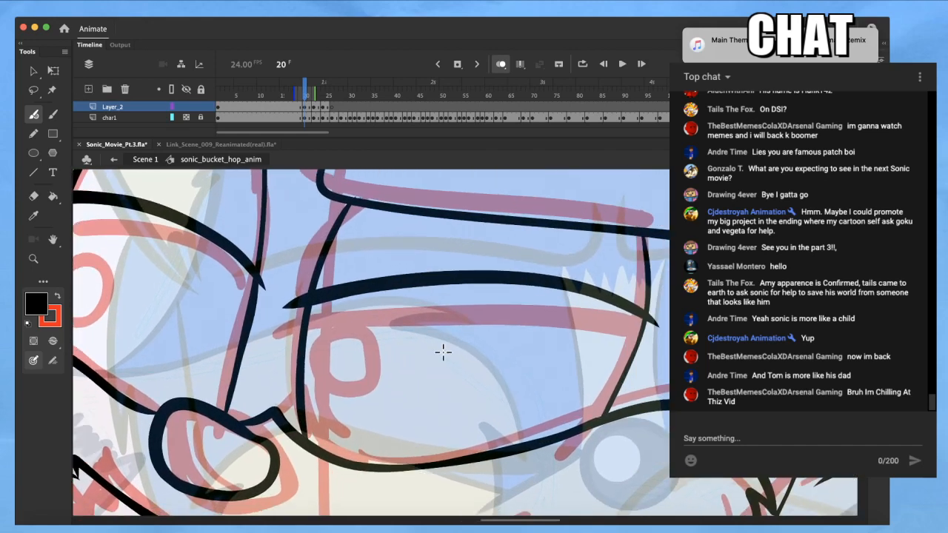
mouse_move(457, 342)
mouse_down()
mouse_move(402, 323)
mouse_move(434, 412)
mouse_move(447, 319)
mouse_up()
key(q)
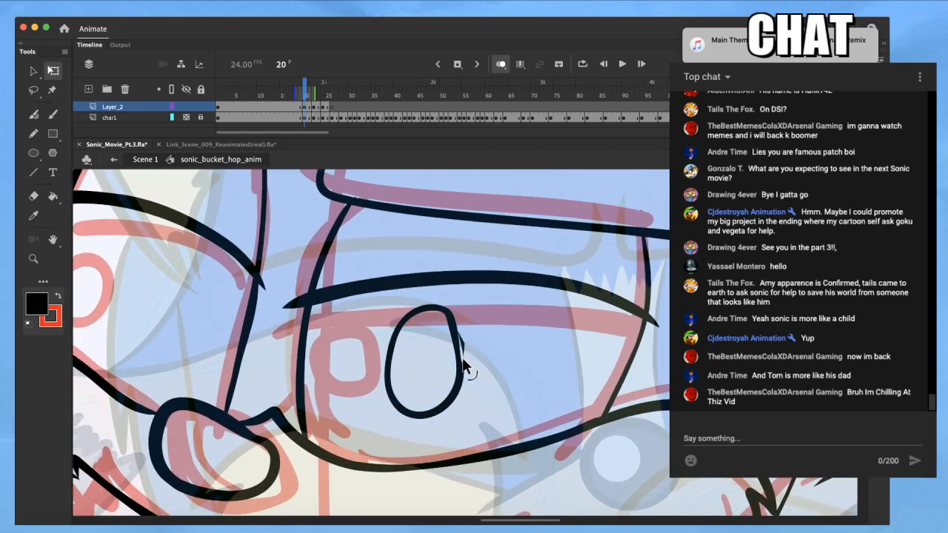
click(460, 357)
key(v)
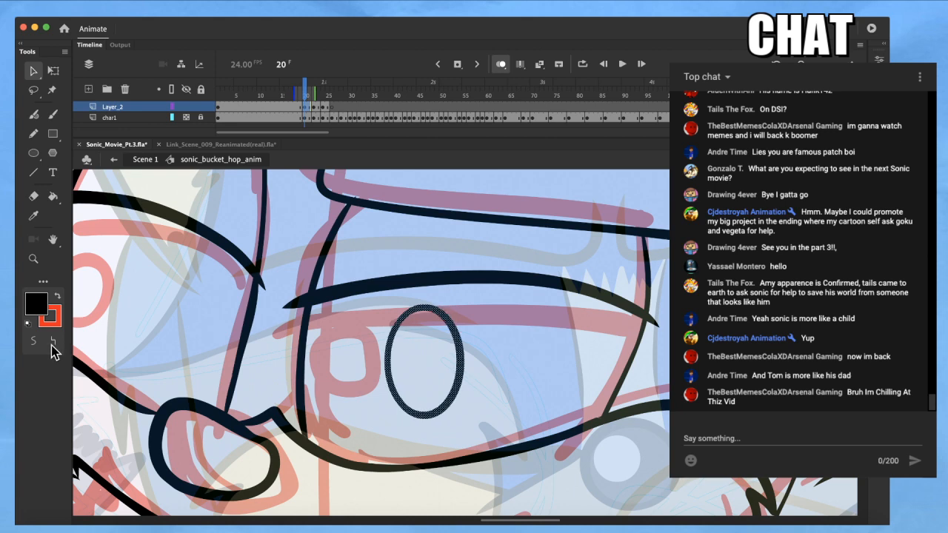
key(q)
mouse_move(425, 420)
mouse_down()
mouse_move(412, 420)
mouse_move(446, 407)
mouse_move(443, 397)
mouse_up()
Fill the near eye's oval with black and scale the fill down into a smaller pupil inside the outline
key(k)
click(430, 375)
key(q)
click(503, 358)
click(438, 368)
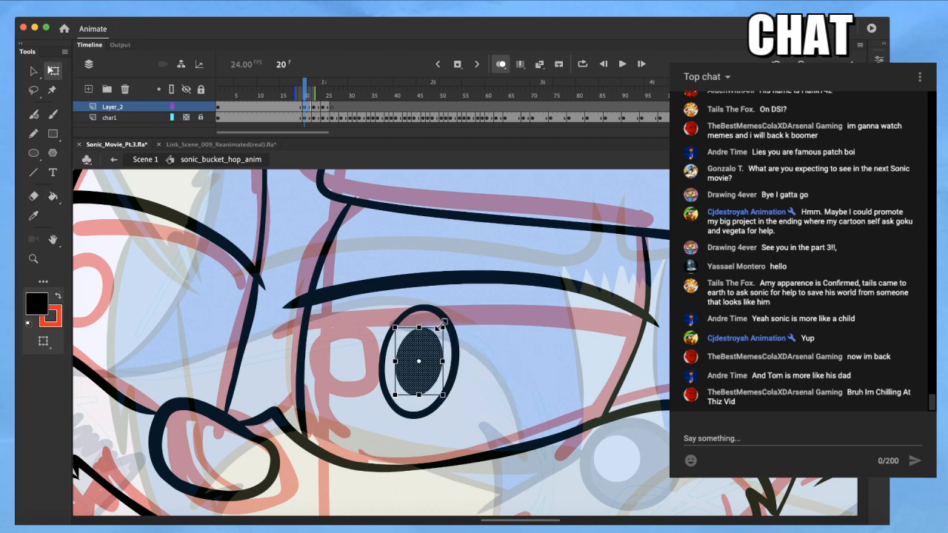
Scale the near eye's pupil down slightly inside the iris outline
drag(442, 323, 440, 325)
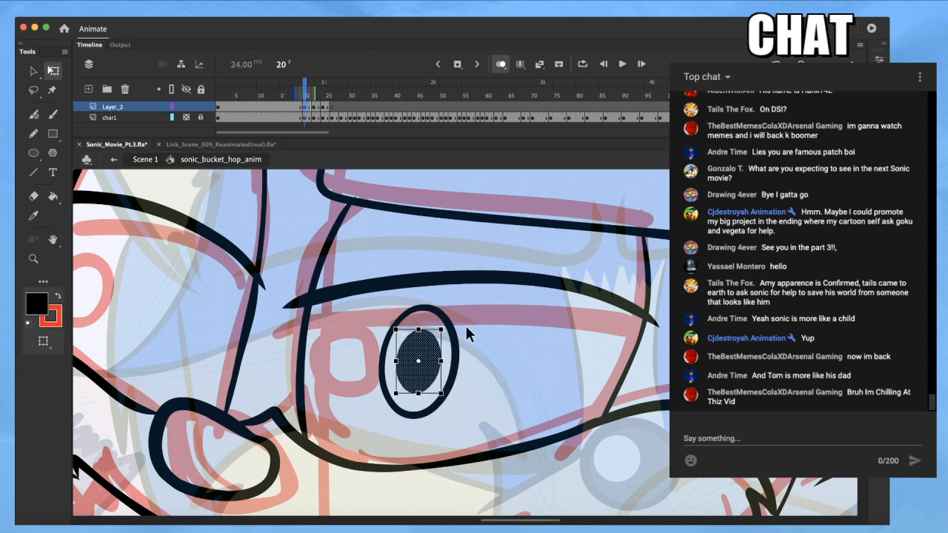
scroll(457, 394, up, 2)
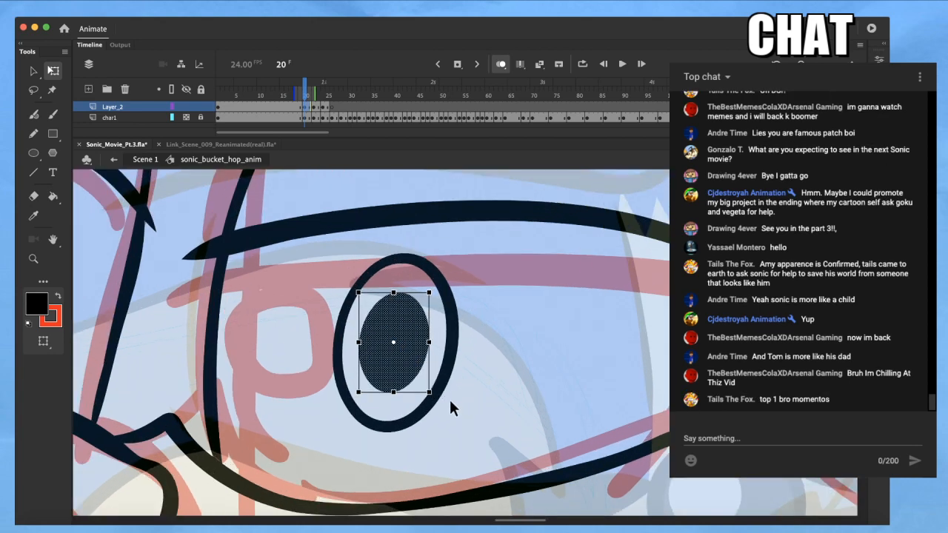
drag(429, 392, 429, 330)
Add a highlight at the upper edge of the near eye's pupil and fill the area around the iris with white
click(31, 308)
click(104, 409)
click(328, 375)
key(l)
key(k)
click(325, 382)
Shift the near eye's iris and pupil toward the nose and place a duplicate of them in the far eye
key(q)
click(342, 382)
shift+click(382, 367)
drag(382, 373, 69, 305)
scroll(265, 361, down, 2)
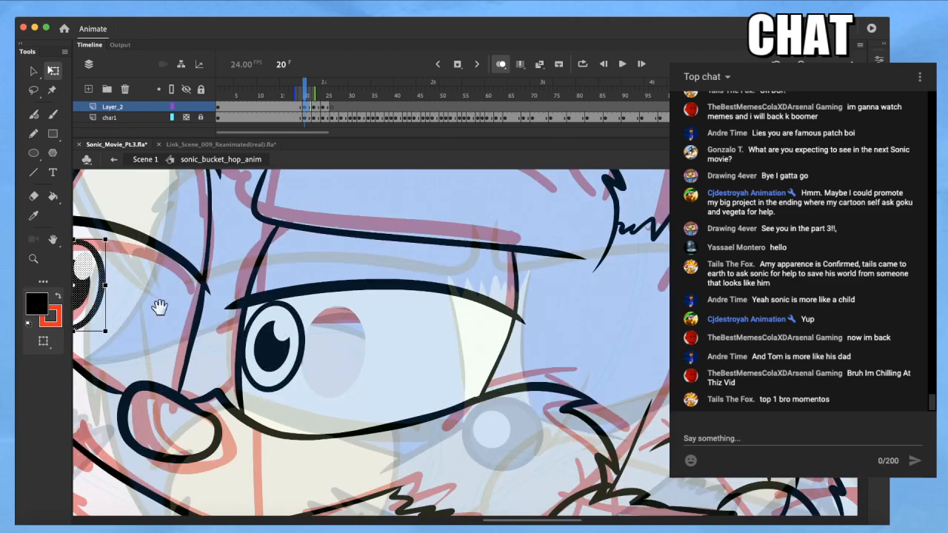
drag(153, 303, 228, 343)
click(205, 334)
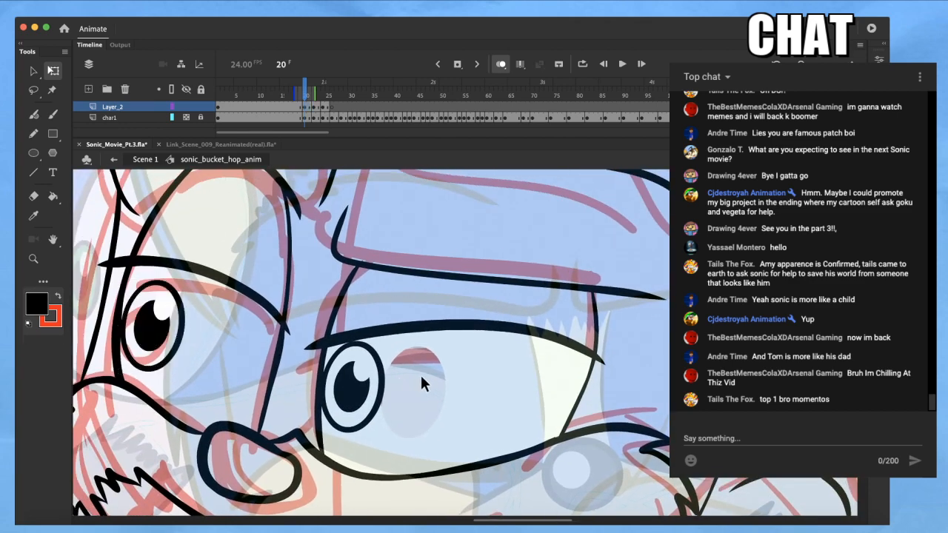
Fill the remaining open eye areas with white, and color the far eye's iris with the green sampled from frame 19
key(k)
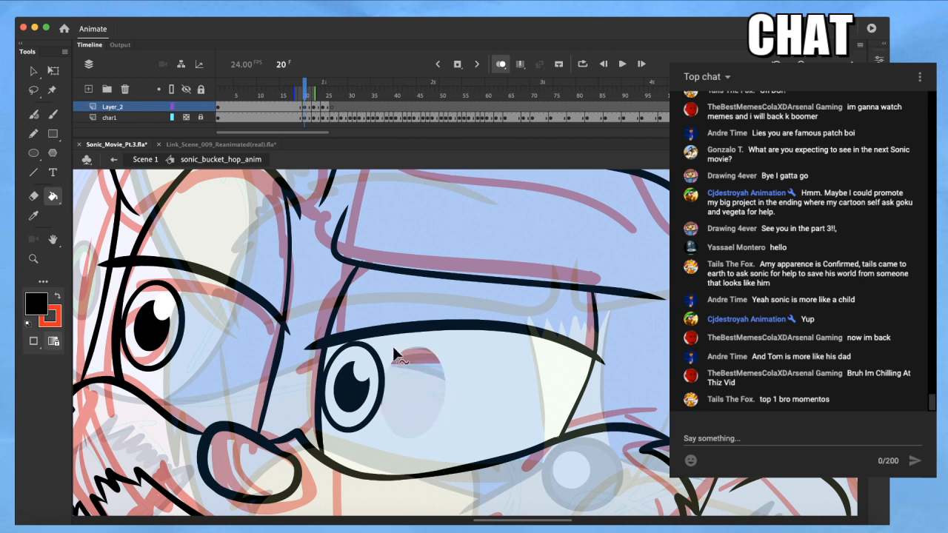
alt+click(386, 340)
click(210, 368)
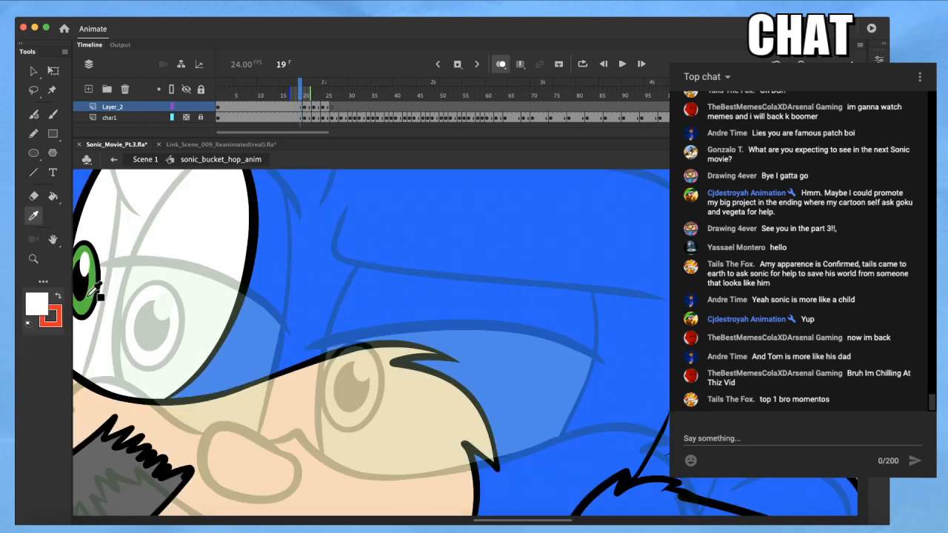
click(90, 294)
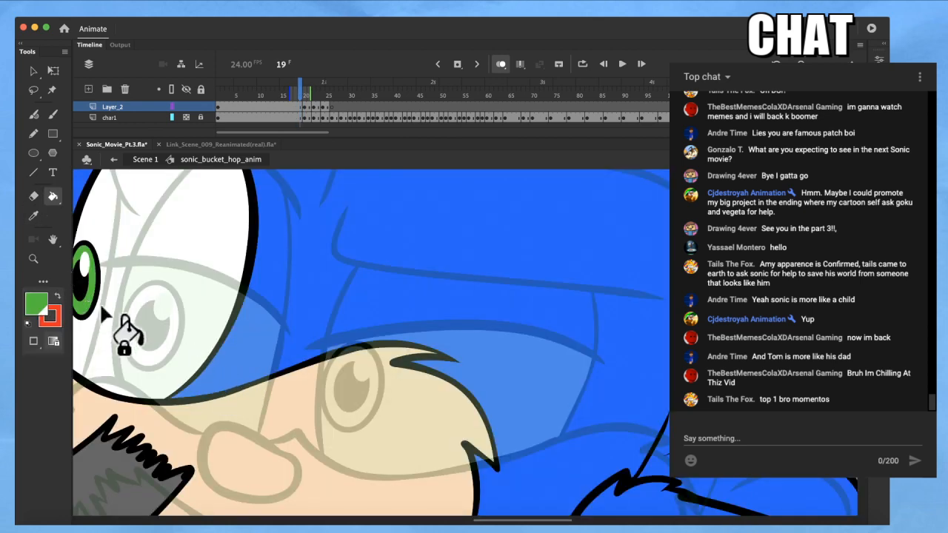
key(.)
click(156, 354)
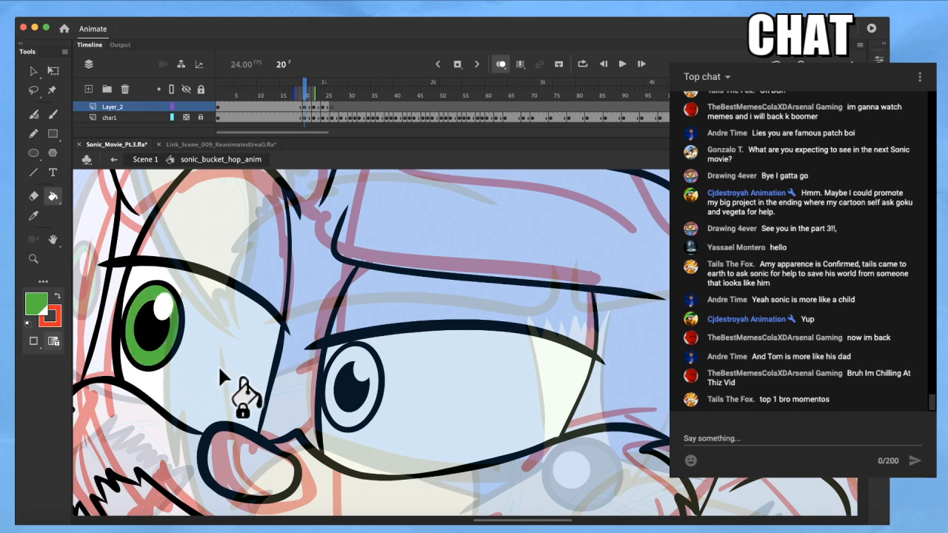
click(362, 384)
scroll(400, 392, left, 2)
scroll(400, 392, up, 1)
key(super+z)
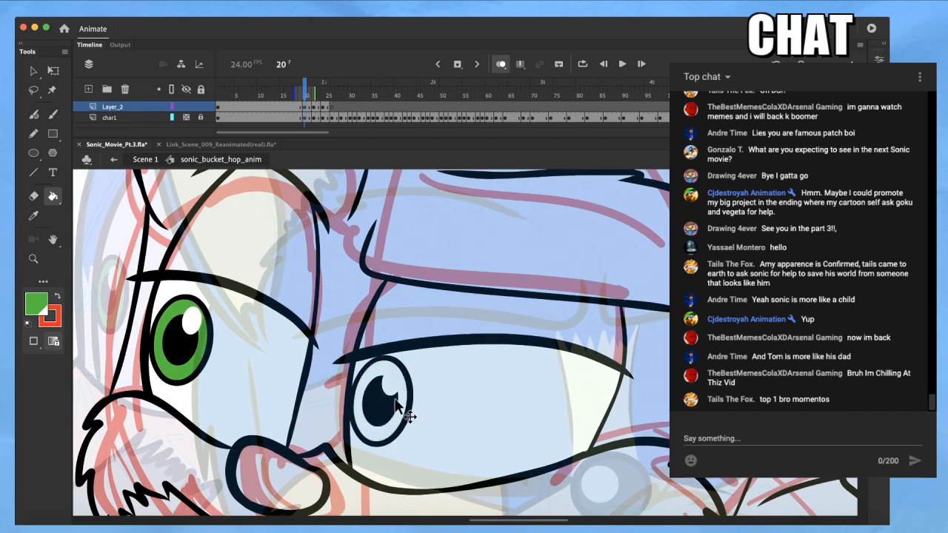
Delete the pupil and inner fill of the near eye's iris, keeping its black outline
scroll(394, 399, up, 3)
key(q)
click(391, 388)
scroll(390, 391, down, 3)
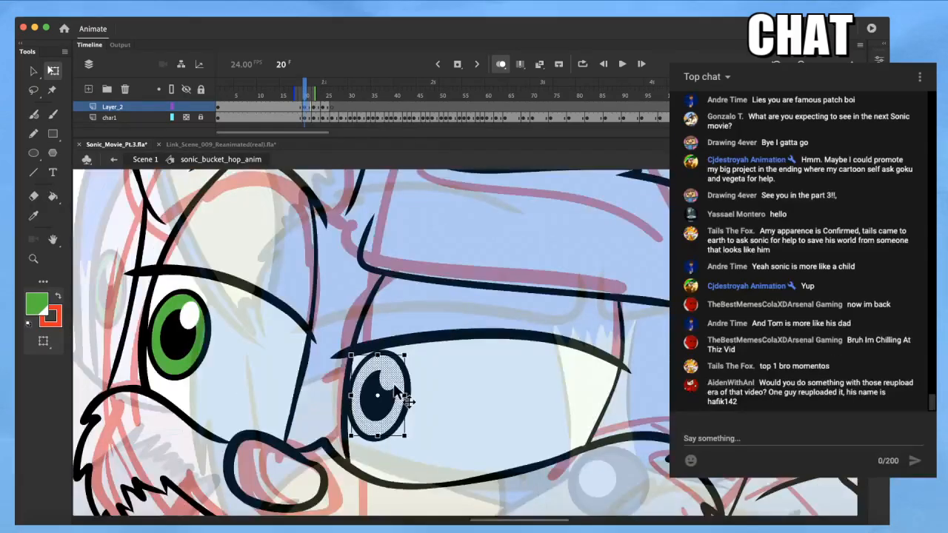
key(BackSpace)
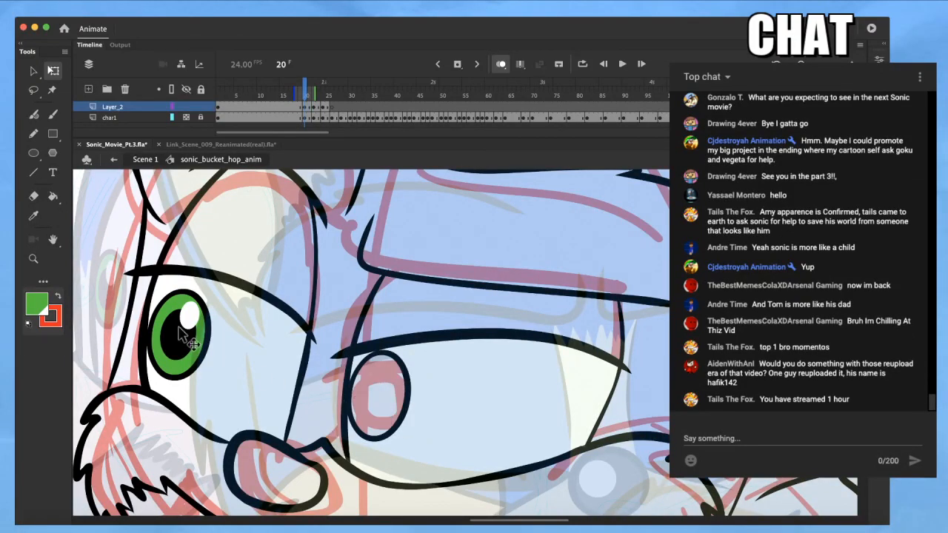
Duplicate the far eye's pupil and white highlight and position the copy inside the near eye's iris outline
click(189, 315)
shift+click(180, 341)
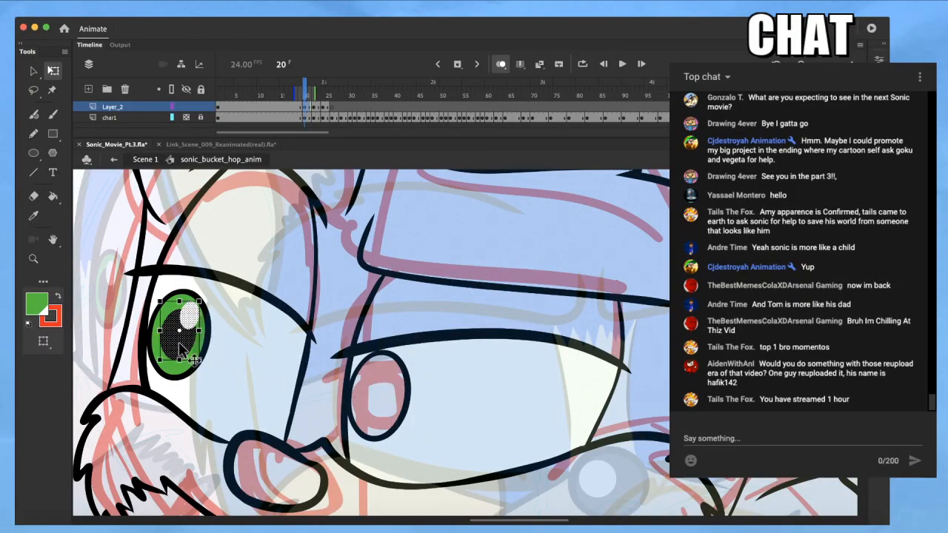
drag(180, 348, 380, 411)
key(super+space)
drag(398, 366, 398, 407)
scroll(398, 406, down, 5)
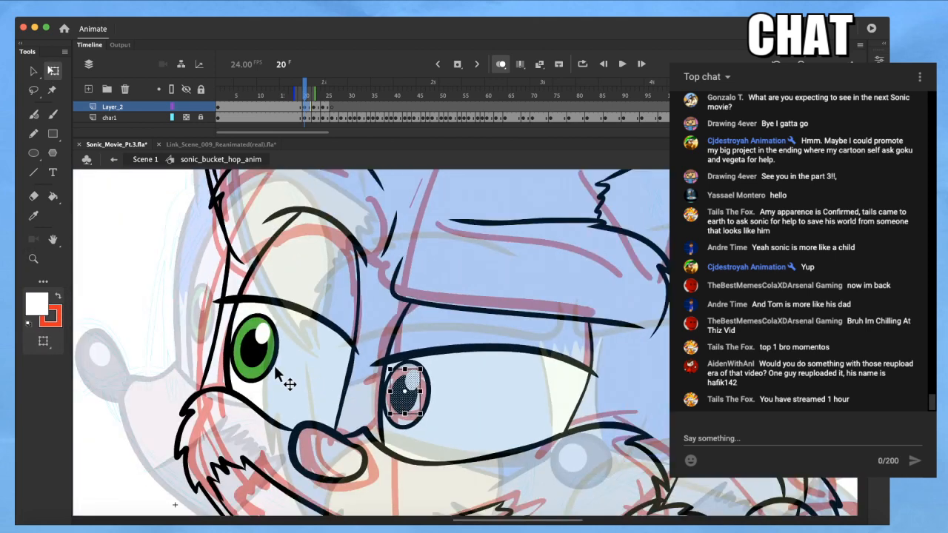
Fill the near eye's iris with the green sampled from the far eye
click(137, 364)
key(k)
key(i)
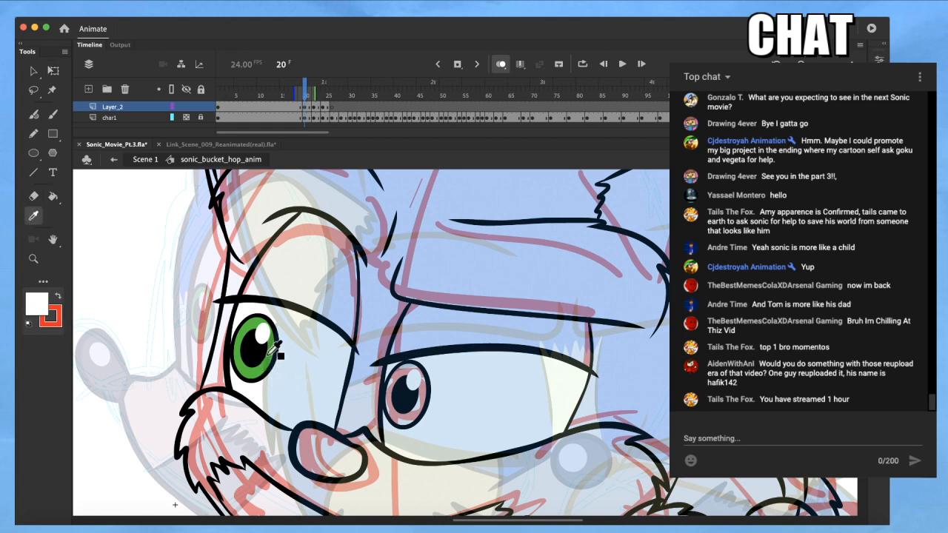
click(273, 348)
click(399, 405)
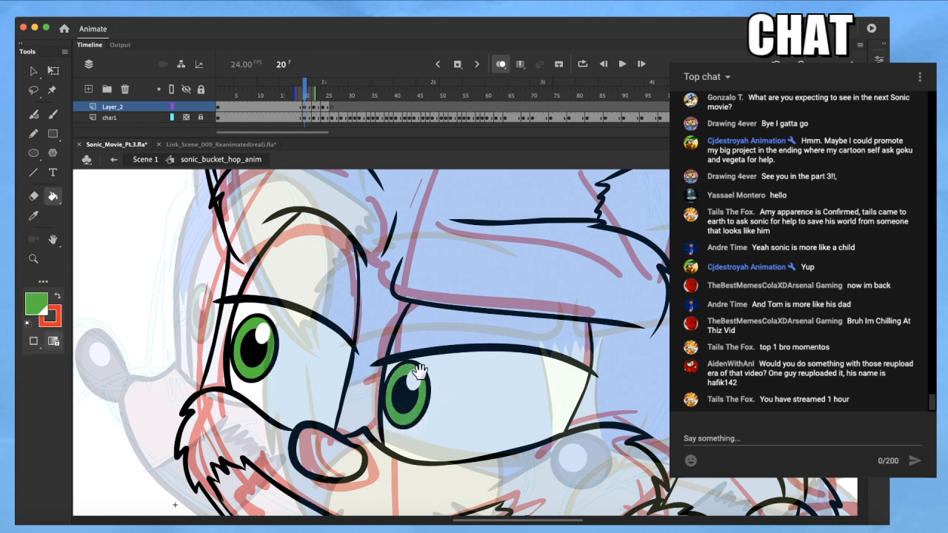
Draw a jagged red fur line between the two eyes to close off the brow area
drag(420, 372, 391, 379)
key(y)
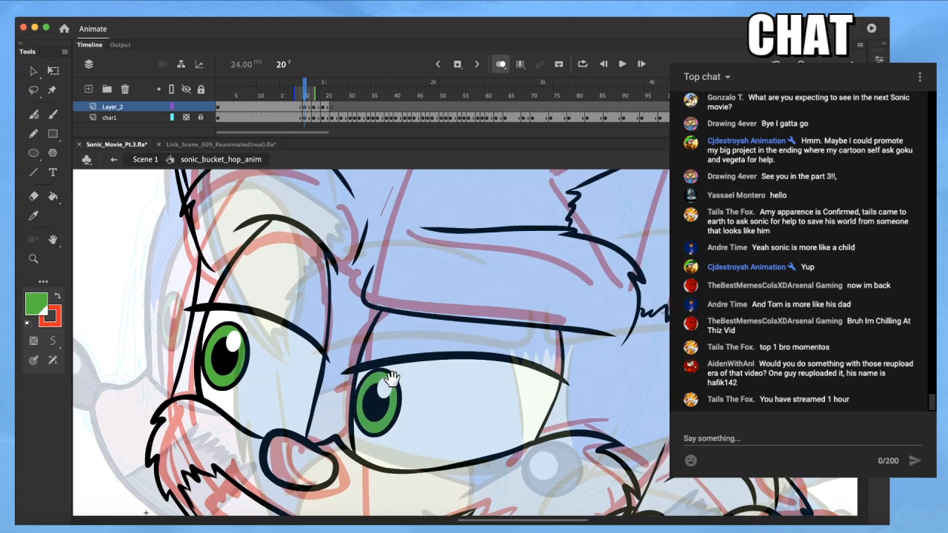
drag(363, 326, 379, 339)
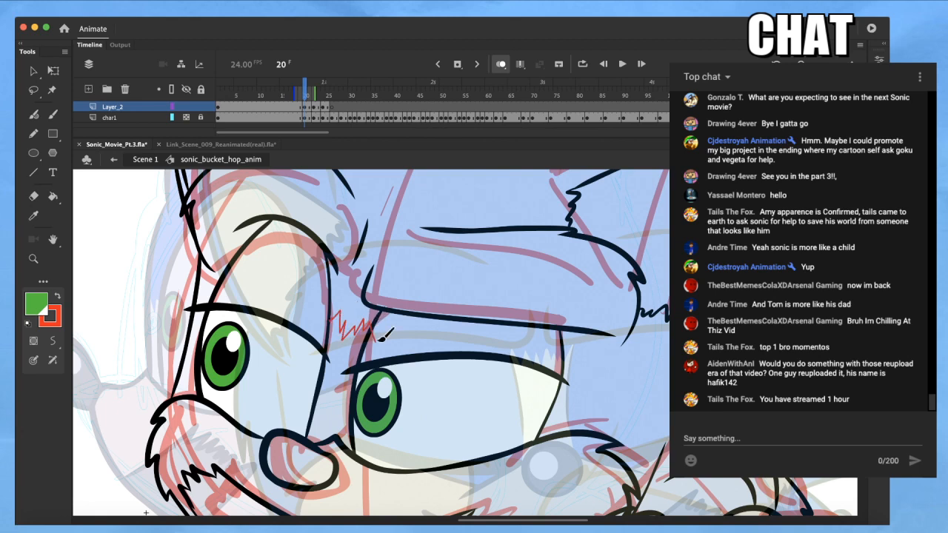
Fill the head, quills and far ear's outer part on frame 20 with the body blue sampled from frame 19
scroll(374, 326, down, 1)
drag(434, 316, 355, 360)
scroll(377, 314, down, 1)
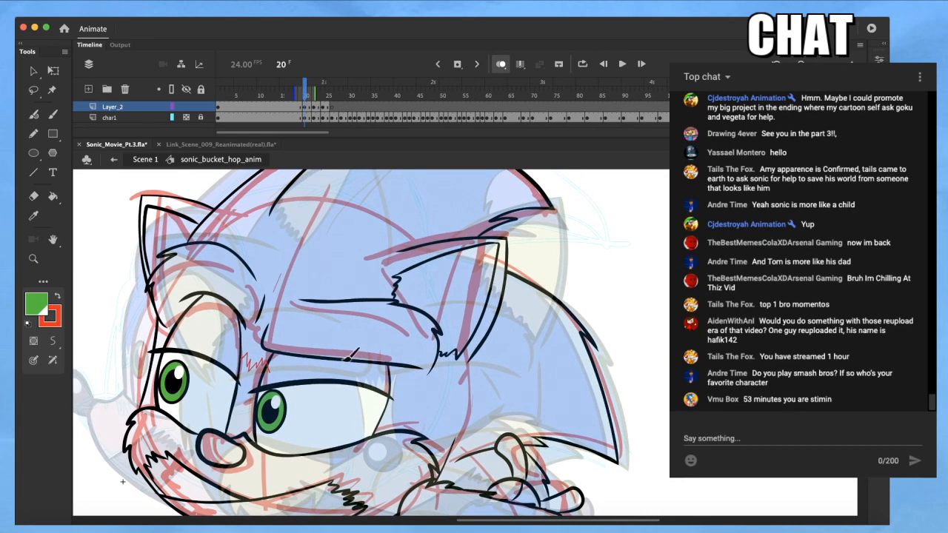
key(comma)
key(i)
click(262, 313)
key(period)
click(482, 370)
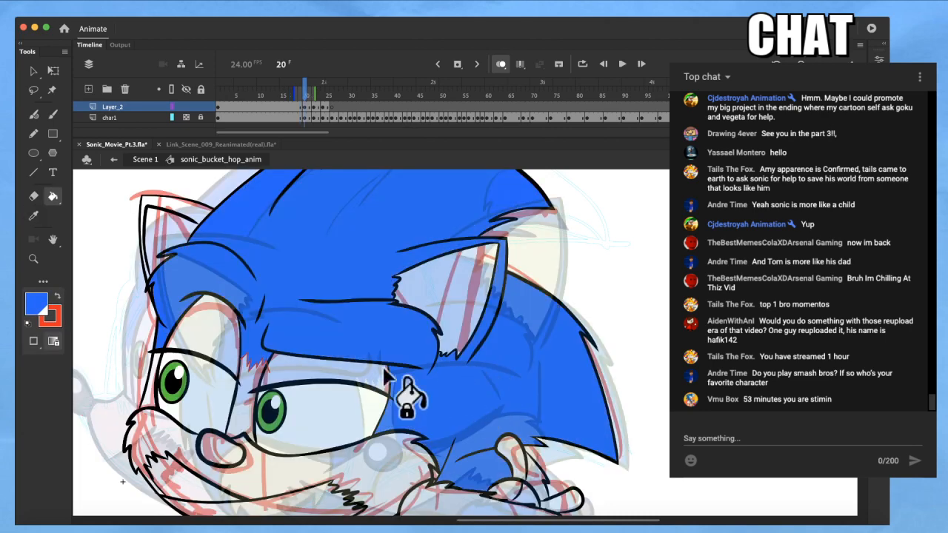
click(162, 202)
Fill both inner ears and the muzzle on frame 20 with the peach sampled from frame 19's inner ear
key(comma)
key(i)
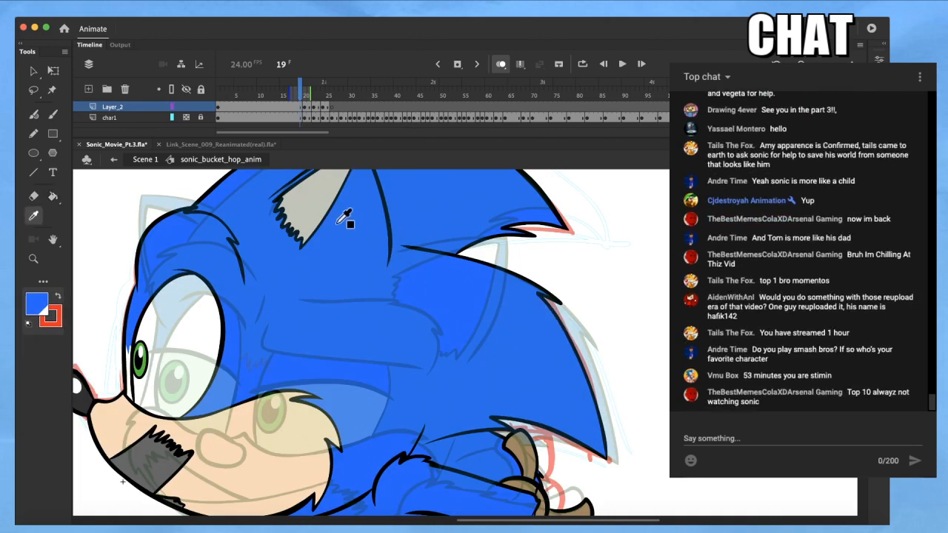
click(310, 205)
key(period)
click(490, 285)
click(166, 220)
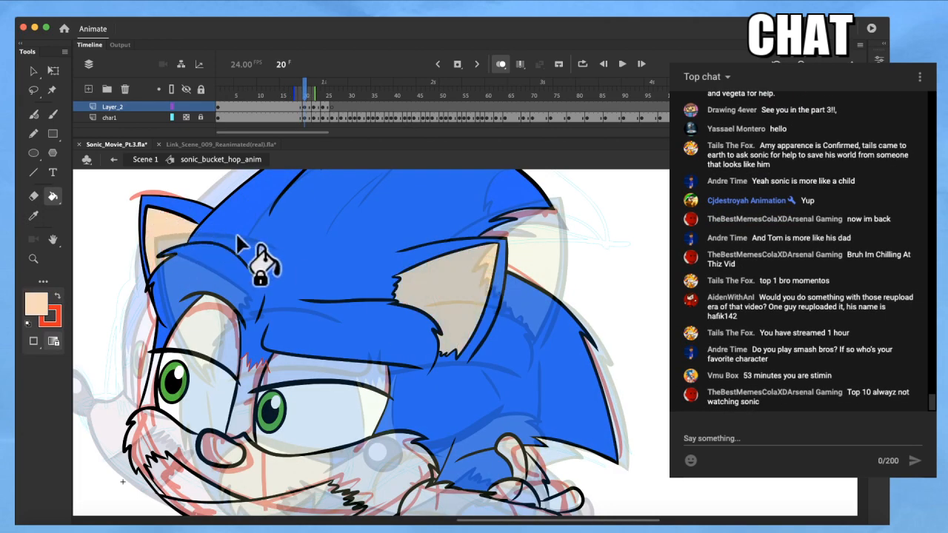
click(181, 454)
Sample the body blue from the head and fill both eyelids with it
key(i)
click(264, 272)
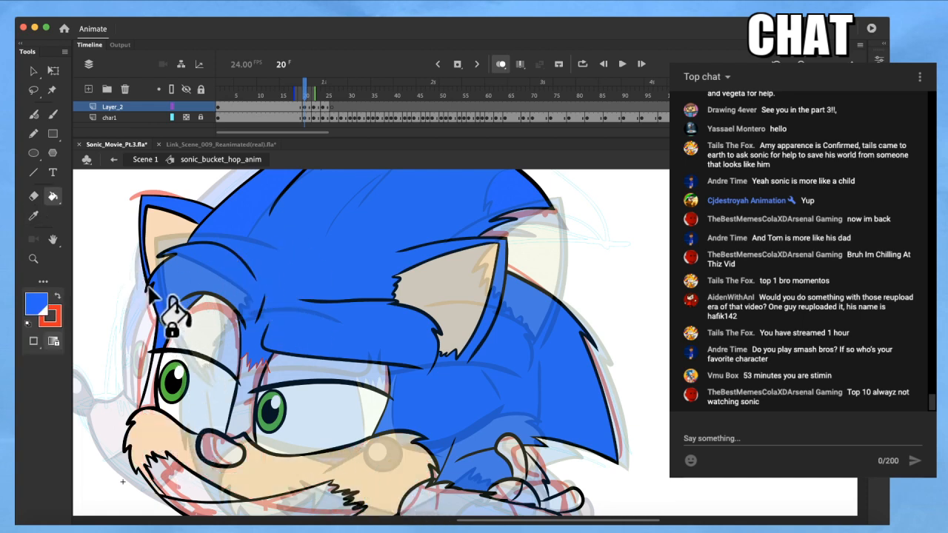
click(160, 309)
click(292, 378)
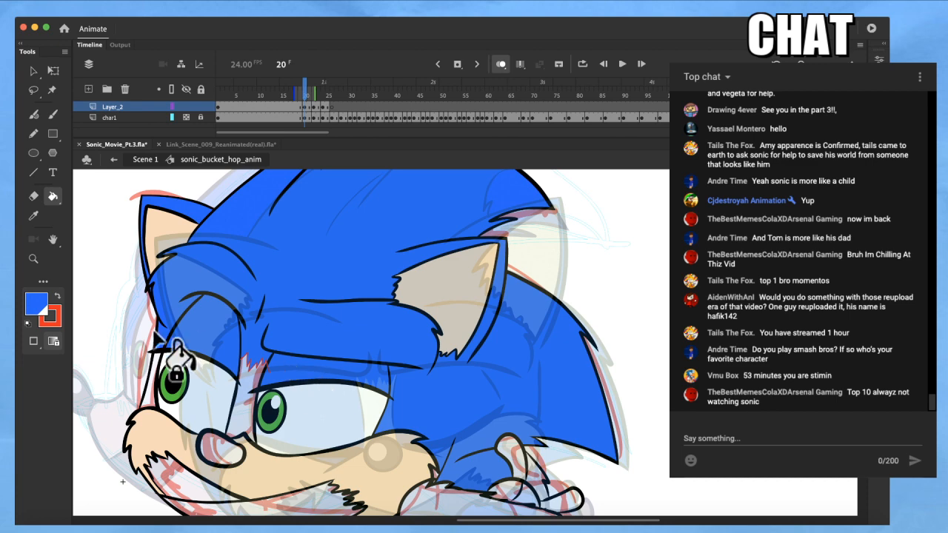
Fill the near and far legs with the body blue
scroll(179, 361, down, 5)
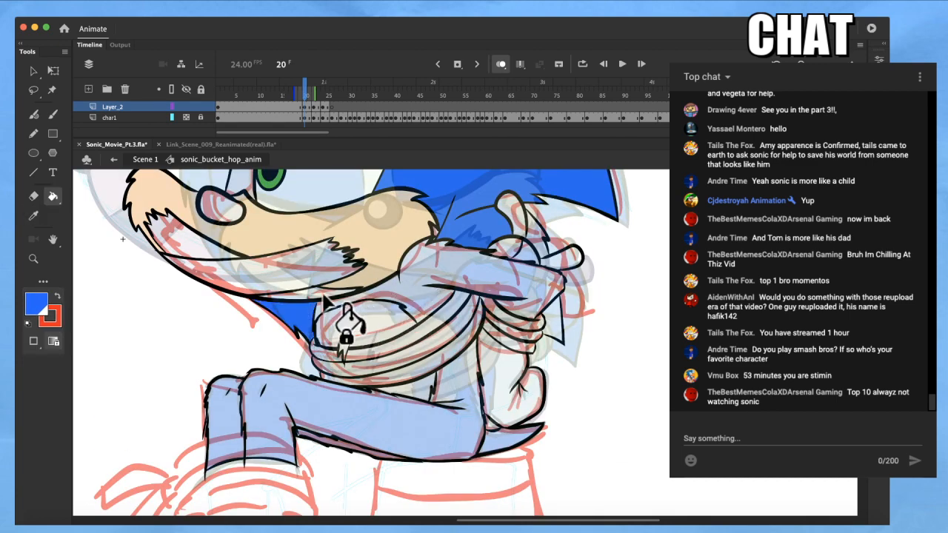
click(314, 391)
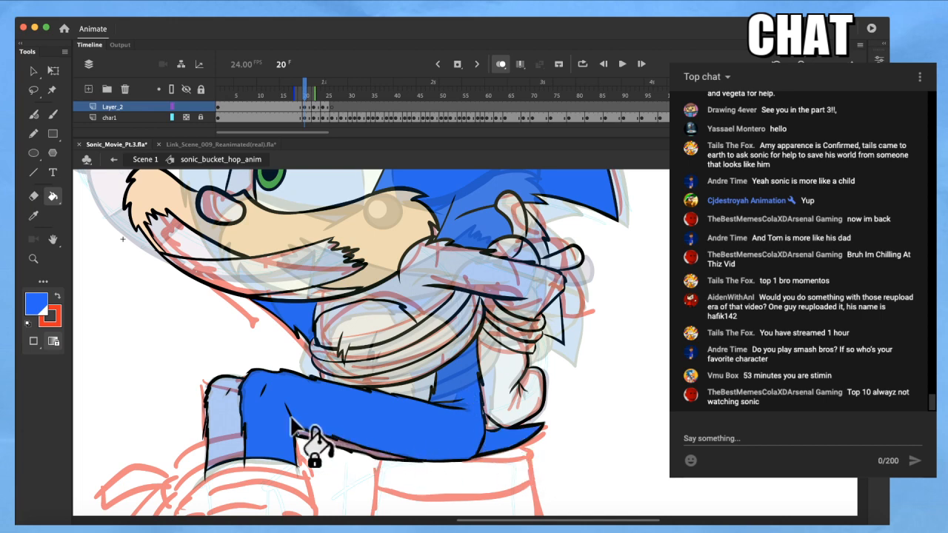
scroll(233, 431, up, 3)
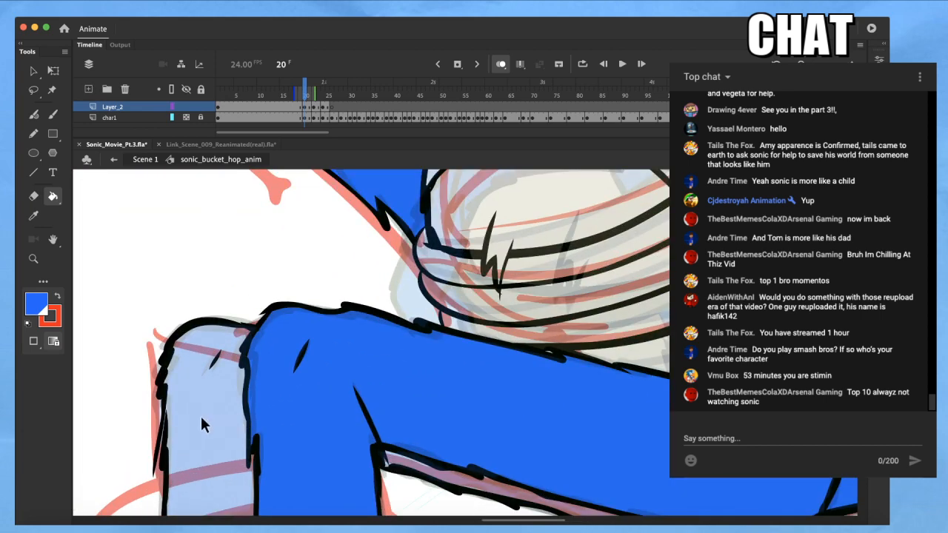
key(q)
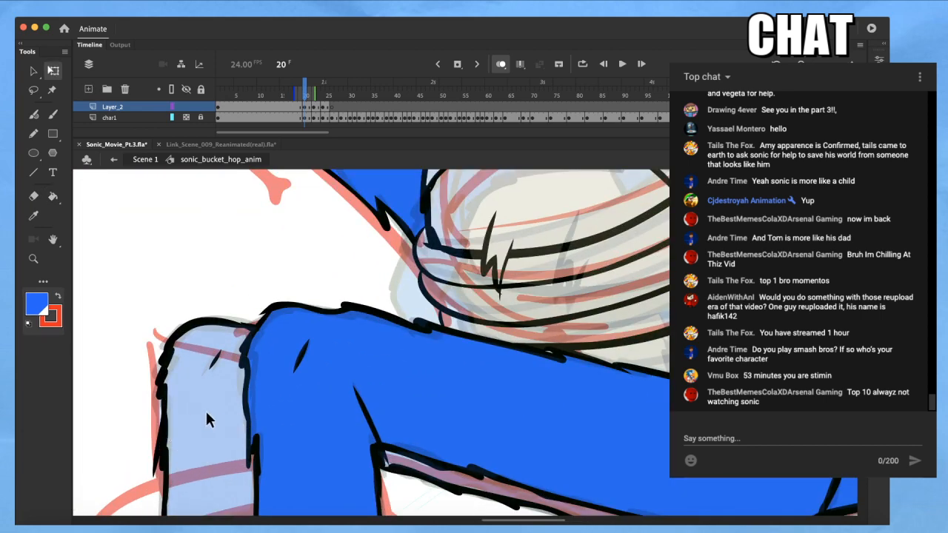
key(k)
click(237, 440)
Close the outline gap between the chin and chest in black, then fill the shoulder and arm with the body blue
key(space)
drag(627, 174, 548, 331)
key(i)
click(491, 263)
key(b)
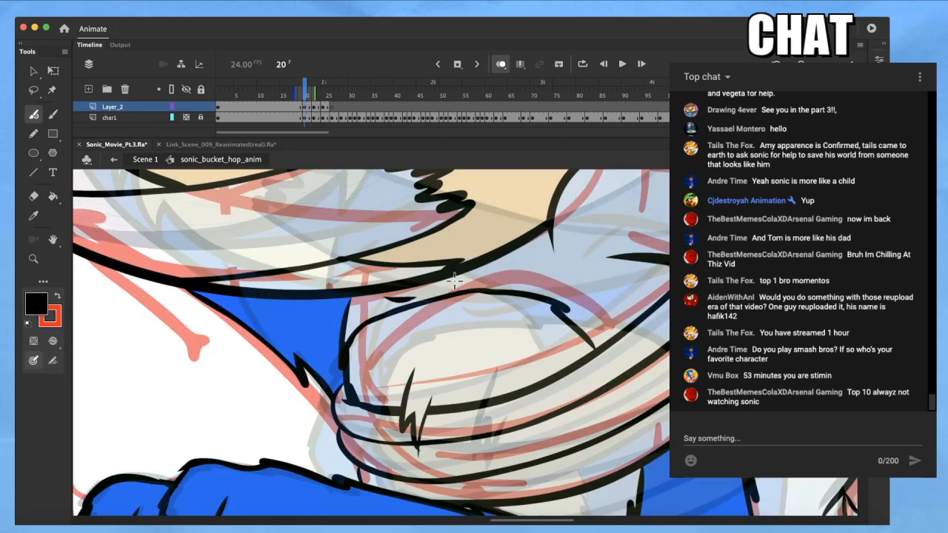
key(i)
click(326, 324)
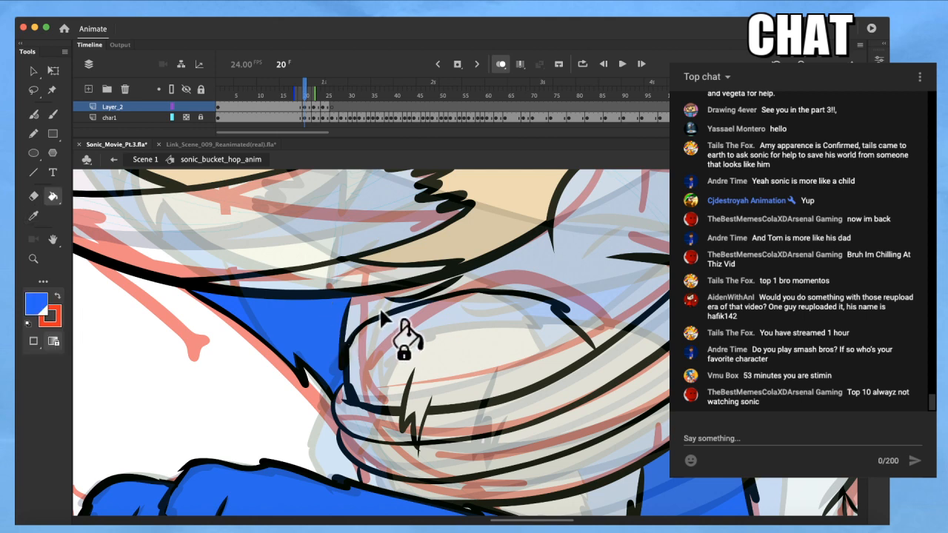
click(379, 310)
Draw a black contour down the torso's front edge past the ropes and fill the strip beside it with body blue
scroll(377, 318, down, 1)
key(i)
click(350, 345)
key(b)
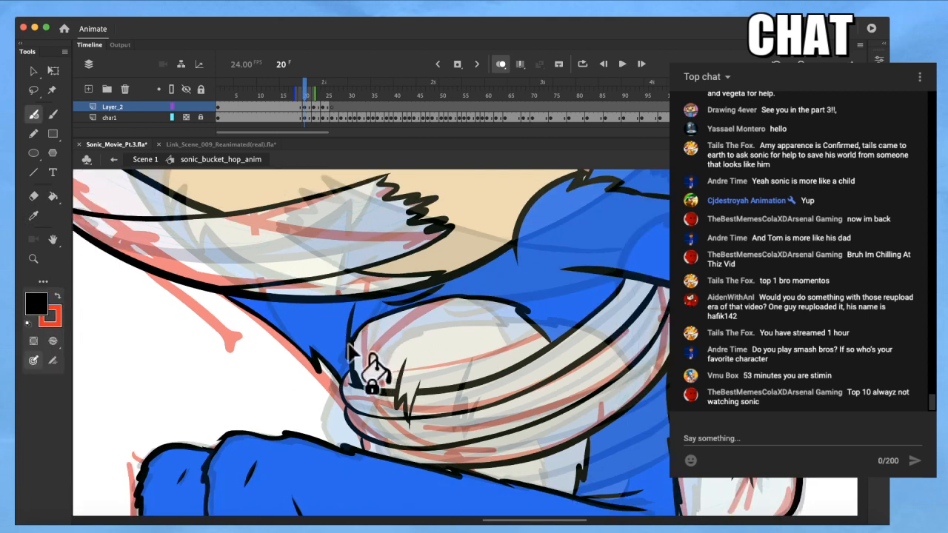
drag(354, 302, 330, 387)
key(super+z)
drag(354, 302, 330, 411)
key(q)
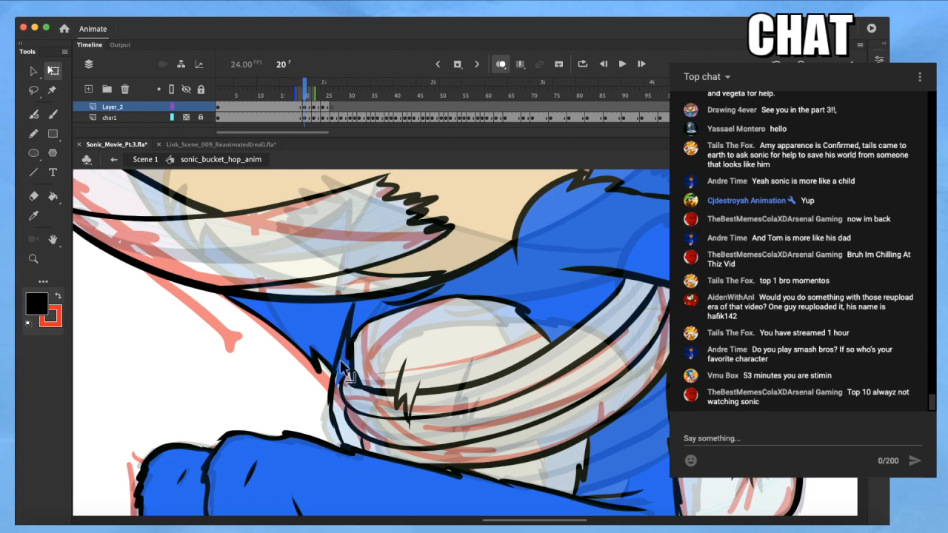
key(i)
click(345, 372)
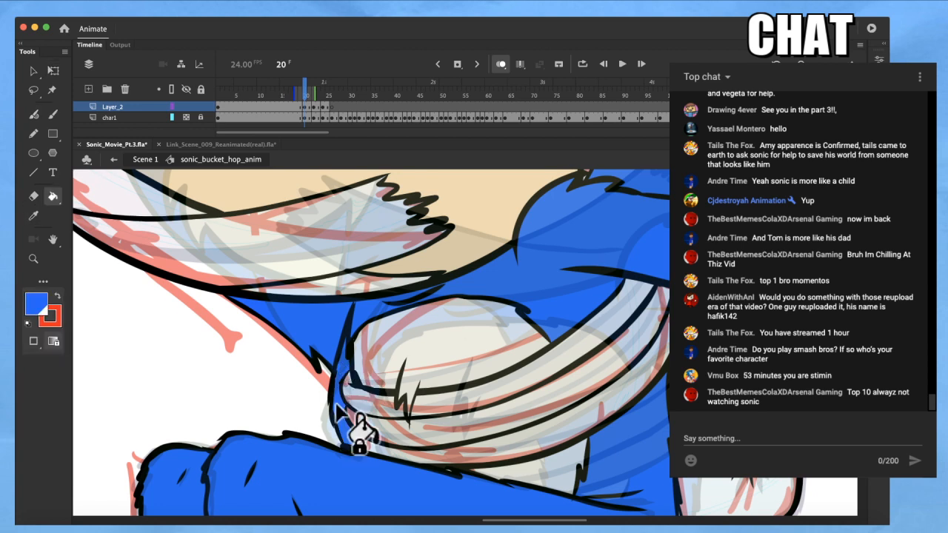
Fill the remaining quill areas behind the bound arm and hand with the body blue
drag(427, 332, 313, 400)
scroll(315, 396, down, 3)
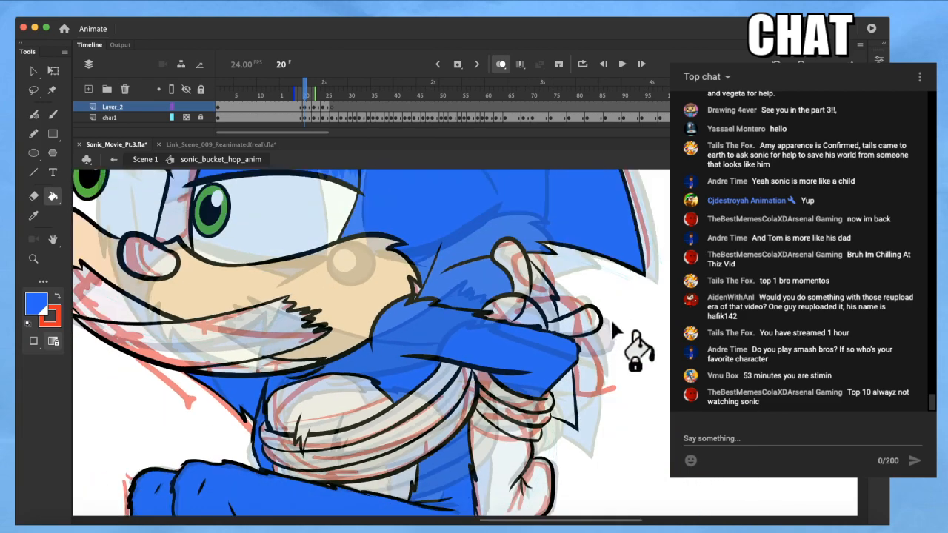
click(563, 407)
click(545, 298)
scroll(549, 401, up, 3)
scroll(548, 404, down, 2)
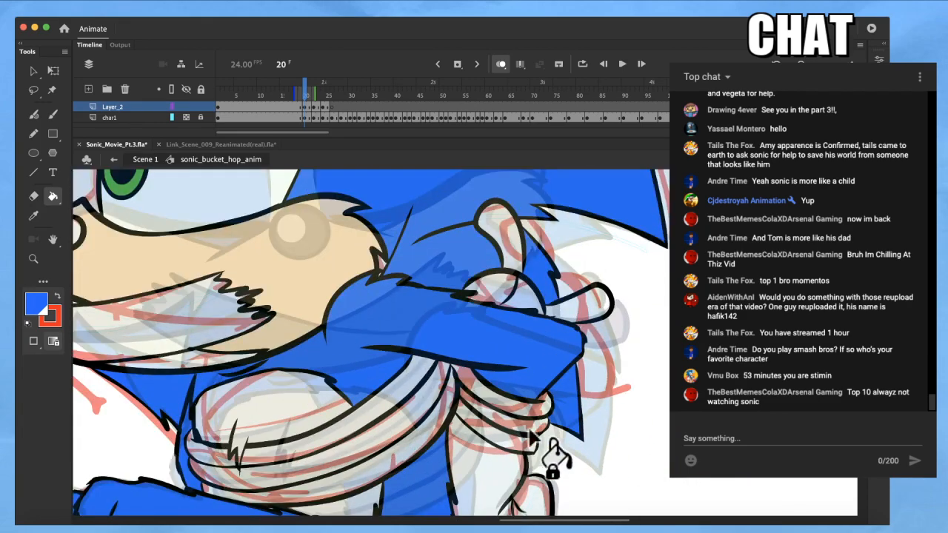
Fill the glove on frame 20 with the white sampled from the glove on frame 19
key(comma)
key(i)
click(482, 465)
key(period)
click(519, 495)
Fill the ropes around the wrist and torso with the brown sampled from the rope on frame 19
key(comma)
key(i)
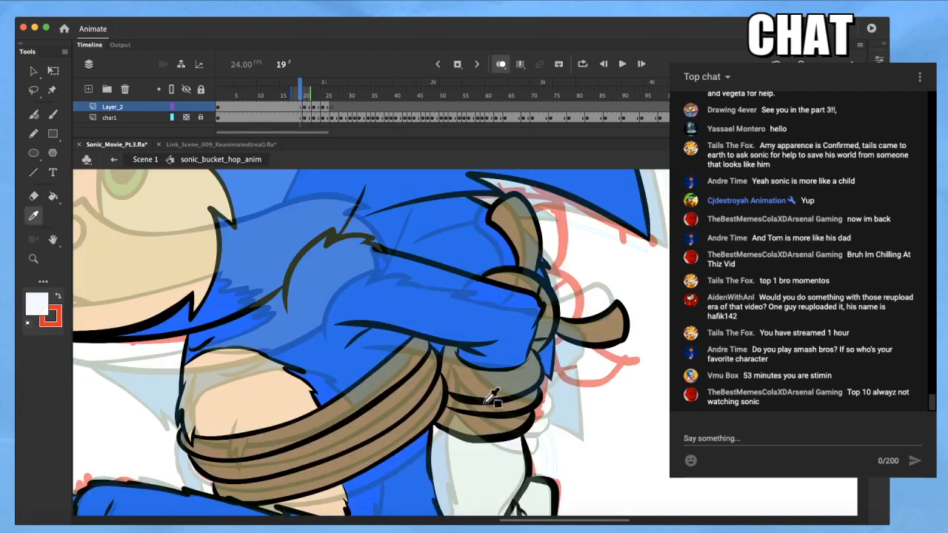
click(493, 404)
key(period)
click(494, 426)
key(comma)
key(period)
key(comma)
key(period)
key(period)
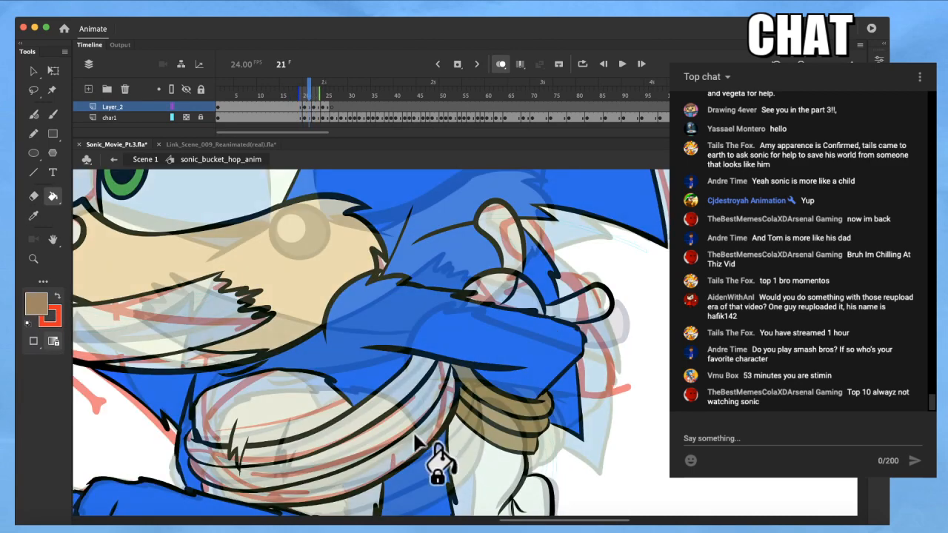
drag(400, 392, 422, 442)
Draw a new black lower outline for the wrist rope, slightly below the old edge
key(i)
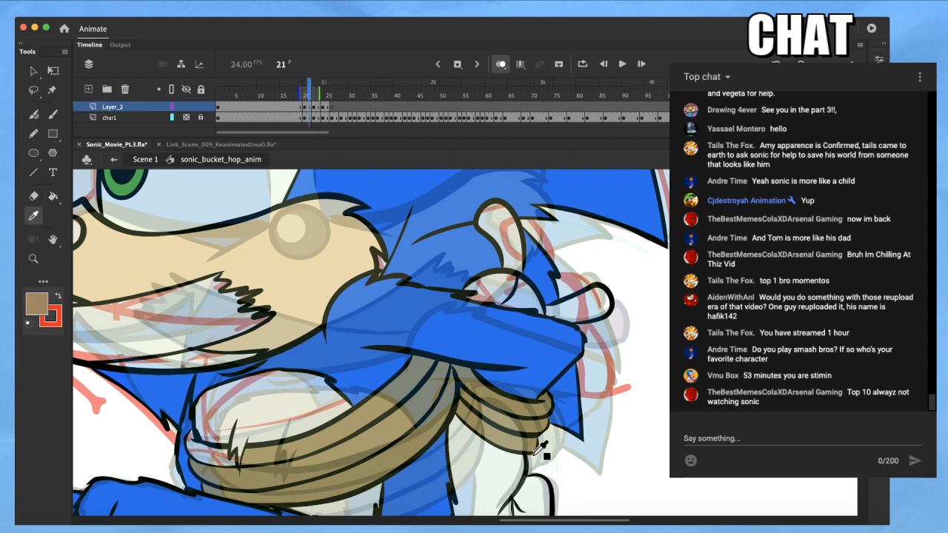
click(537, 446)
scroll(548, 471, up, 5)
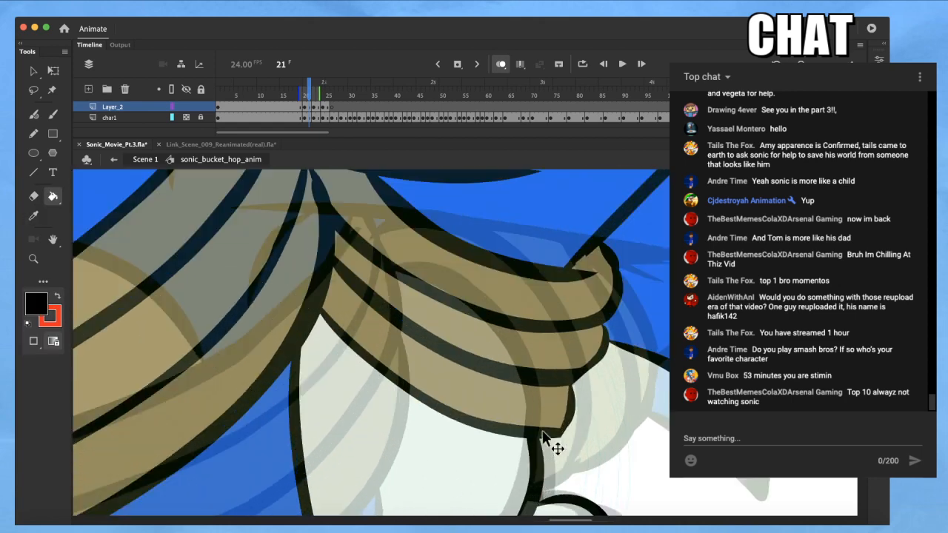
key(b)
mouse_move(569, 379)
mouse_down()
mouse_move(558, 429)
mouse_move(508, 447)
mouse_move(440, 439)
mouse_move(322, 383)
mouse_move(290, 345)
mouse_up()
Fill the blank strip above the wrist rope's new outline with rope brown and remove the old line inside it
key(q)
click(367, 391)
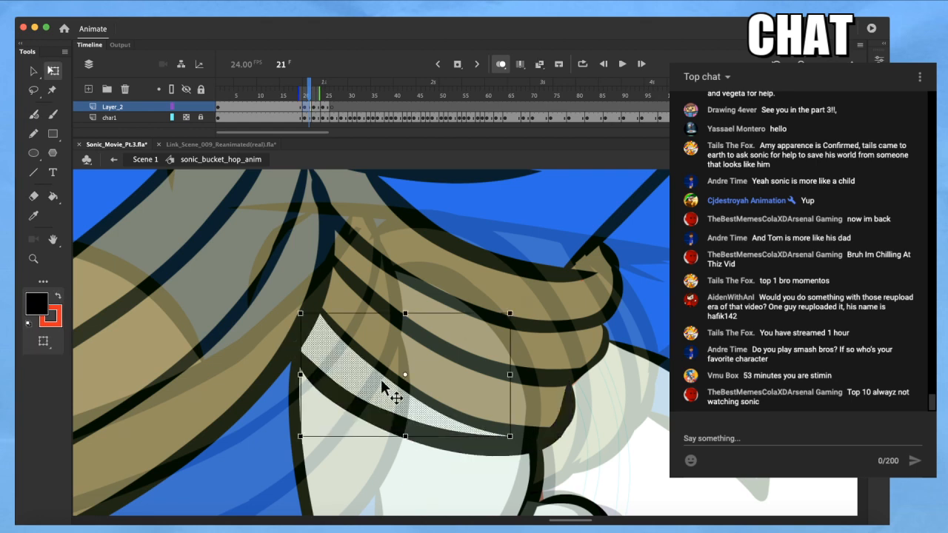
key(i)
click(428, 365)
key(q)
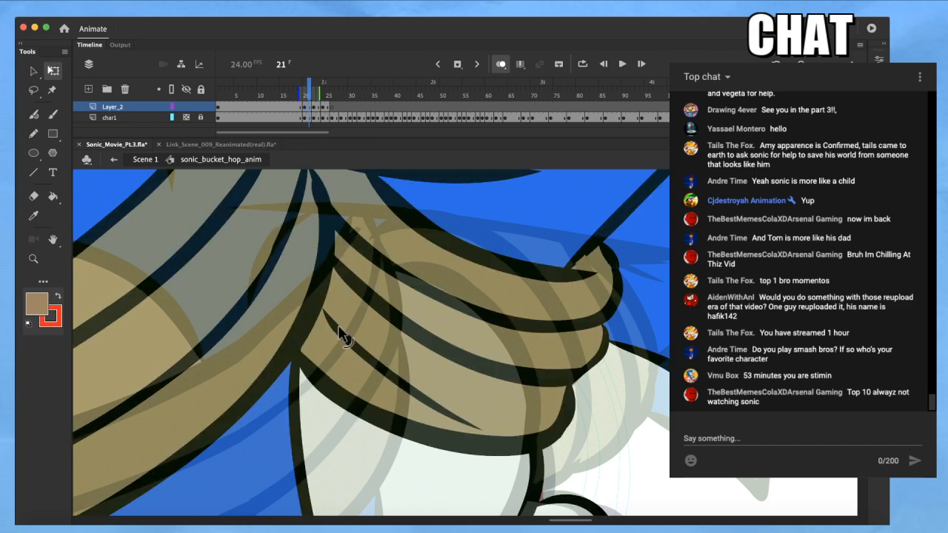
drag(349, 321, 418, 397)
drag(433, 385, 432, 386)
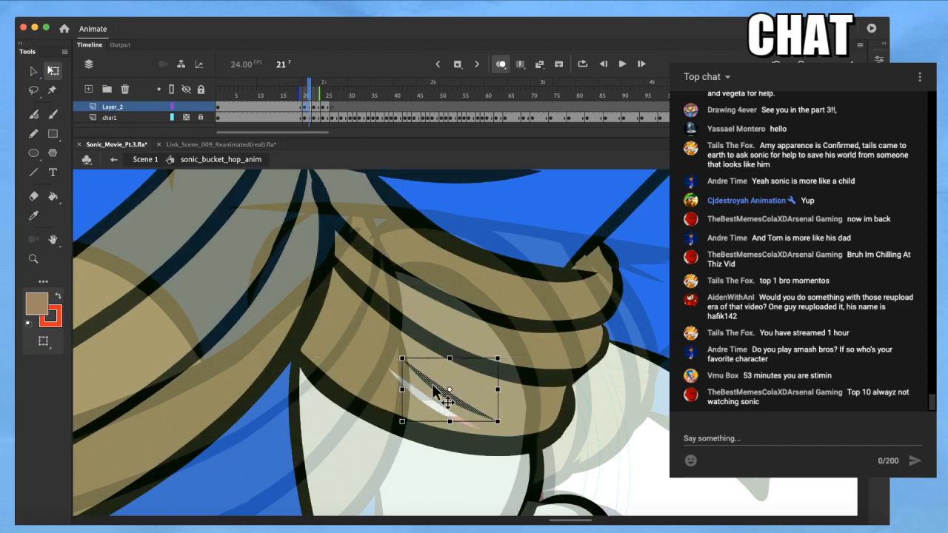
key(k)
click(425, 402)
Fill the rope knot and its two loose ends behind the back with the rope brown
key(super+minus)
key(super+minus)
key(super+minus)
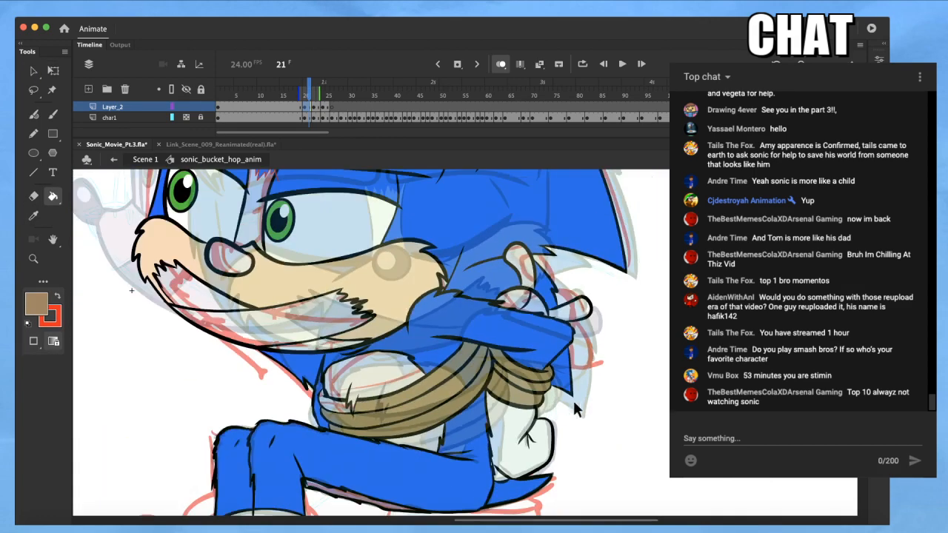
key(q)
key(k)
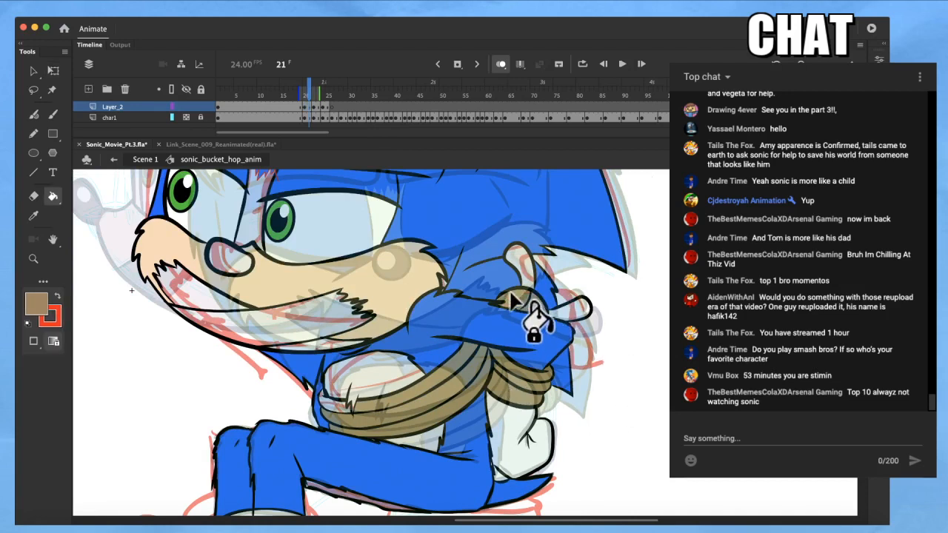
click(527, 289)
click(571, 307)
Fill the chest and belly with the muzzle's skin tone, and the blank rope section at the chest's front edge with rope brown
key(i)
click(384, 286)
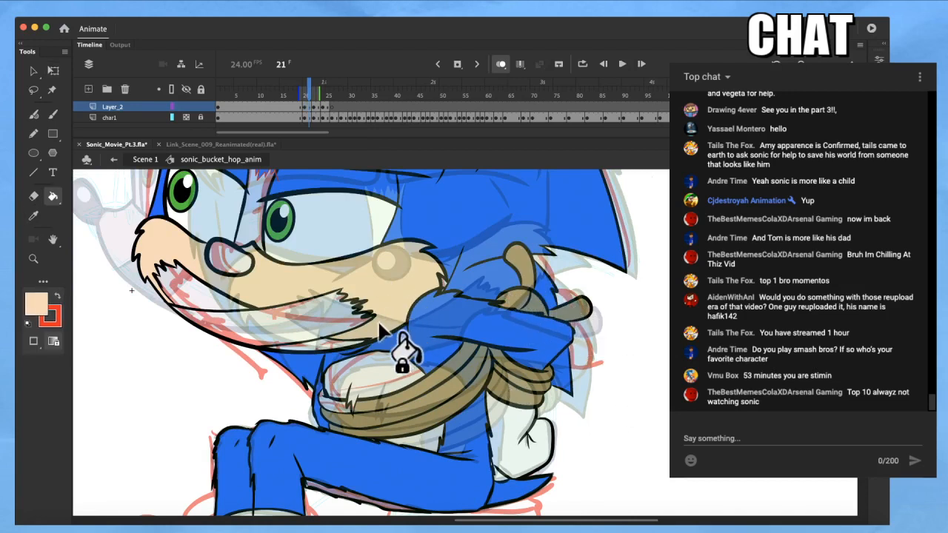
click(366, 370)
key(i)
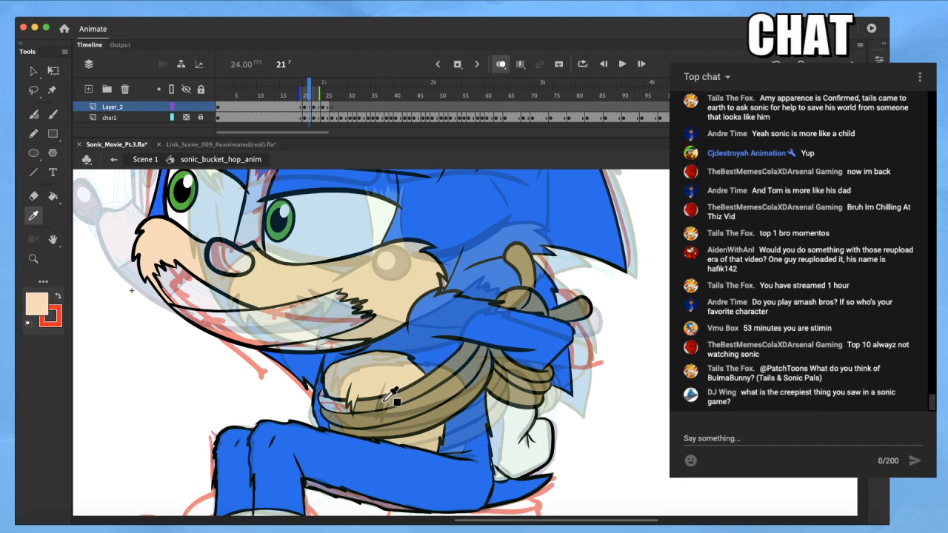
click(363, 410)
click(325, 401)
drag(427, 268, 432, 321)
key(i)
click(460, 291)
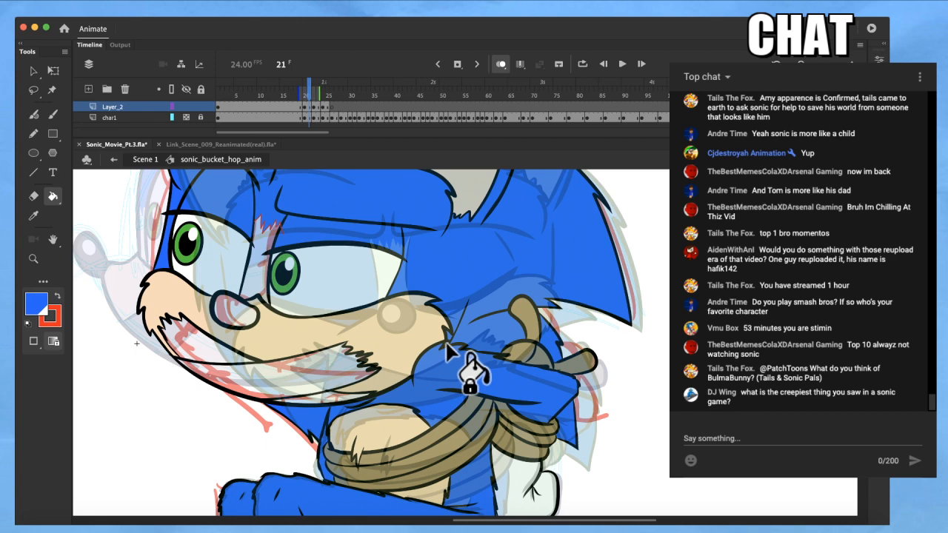
Fill the tape over the mouth on frame 20 with the grey sampled from the tape on frame 19
key(comma)
key(comma)
key(i)
click(156, 328)
key(period)
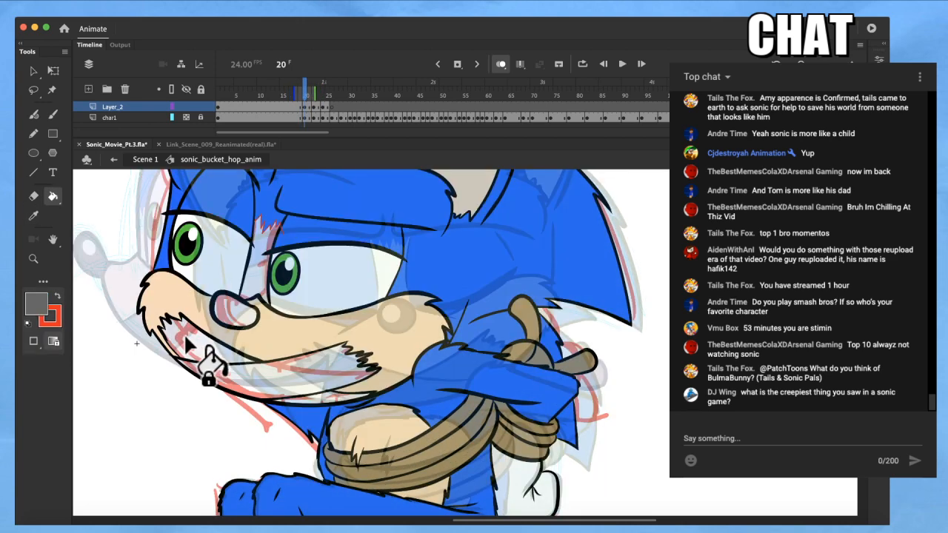
click(227, 383)
key(q)
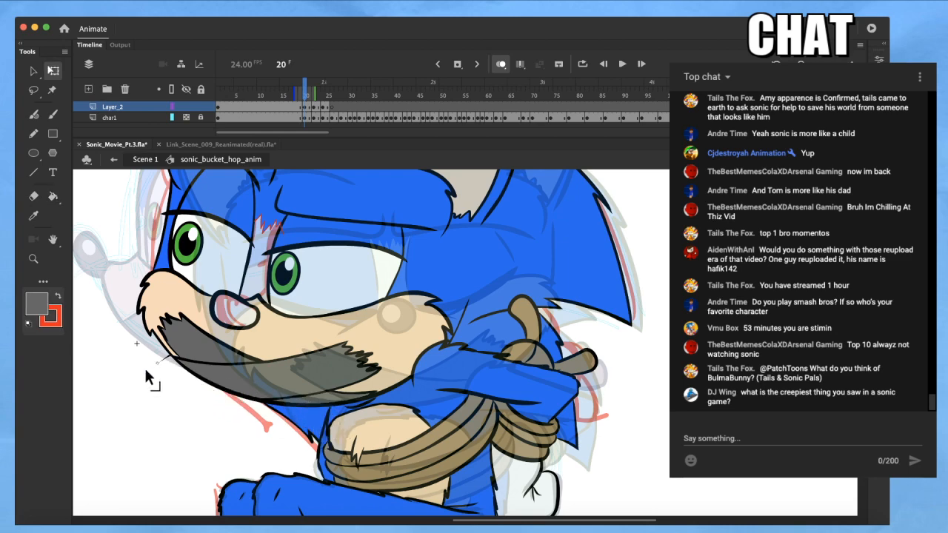
Fill the nose on frame 20 with the dark color sampled from the nose on frame 19
key(comma)
key(i)
click(95, 259)
key(period)
click(232, 313)
key(comma)
key(period)
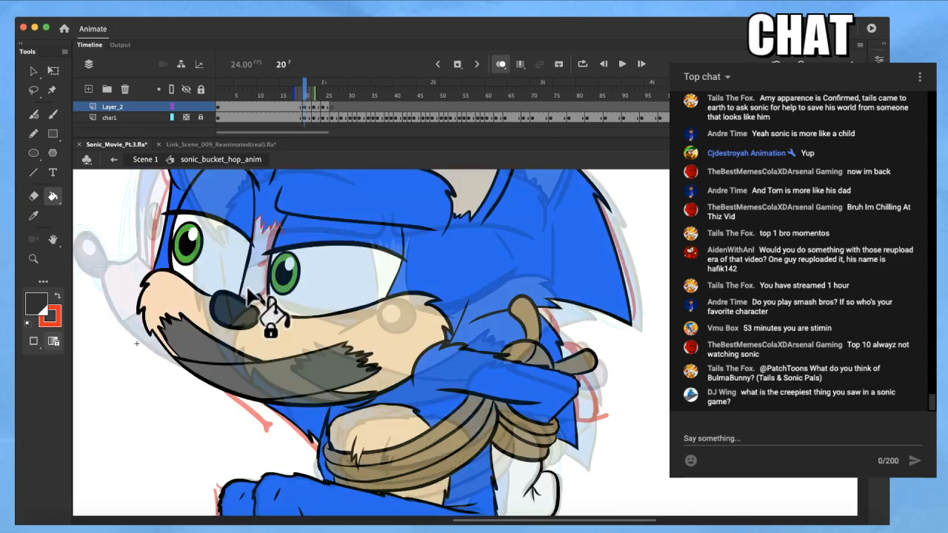
Fill the strip between the eyes on frame 20 with the off-white sampled beside the eye on frame 19
key(comma)
key(i)
click(142, 222)
key(i)
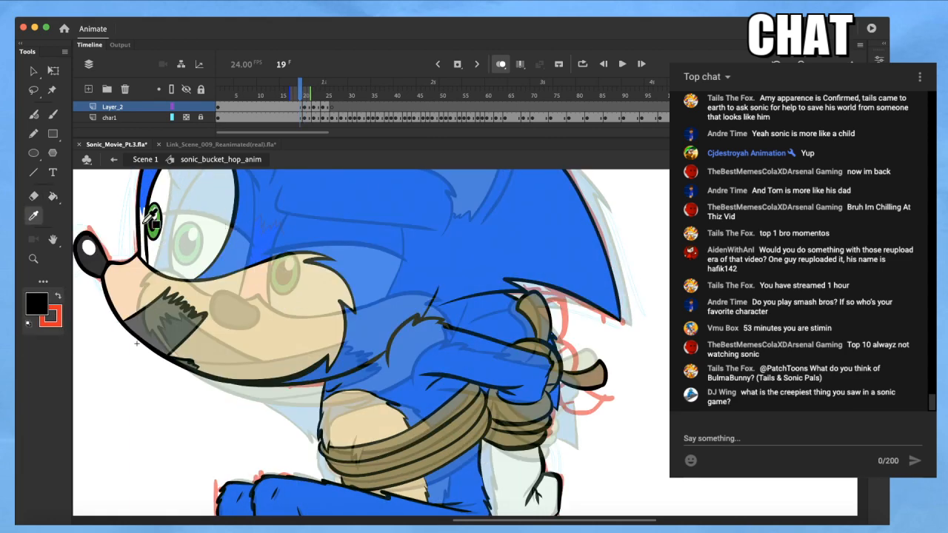
click(146, 221)
key(period)
click(255, 258)
Copy the white nose highlight from frame 19 and place it on the nose on frame 20
mouse_move(255, 258)
mouse_down()
mouse_move(367, 326)
mouse_move(392, 362)
mouse_up()
key(comma)
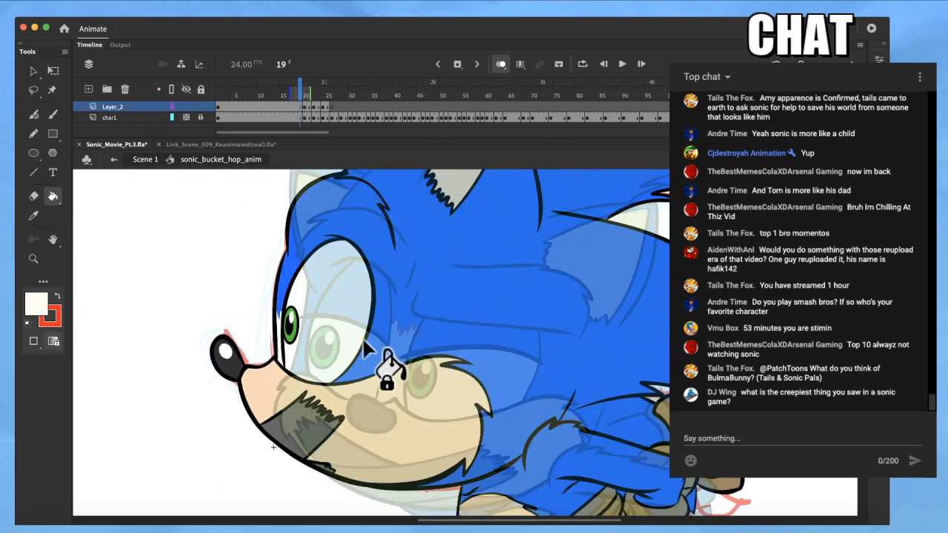
key(i)
key(v)
click(225, 351)
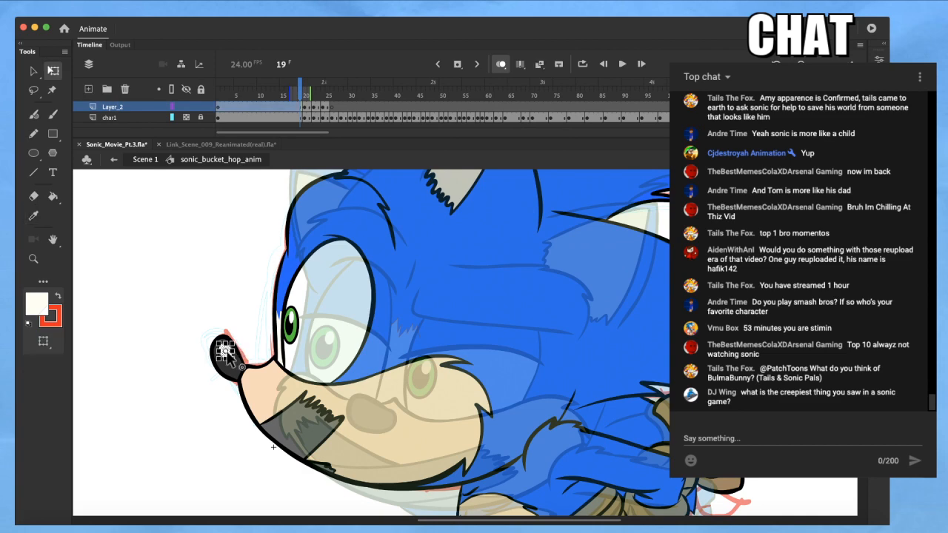
key(period)
key(ctrl+shift+v)
drag(226, 349, 229, 359)
key(Right)
key(Down)
key(Right)
key(Up)
key(Left)
key(Down)
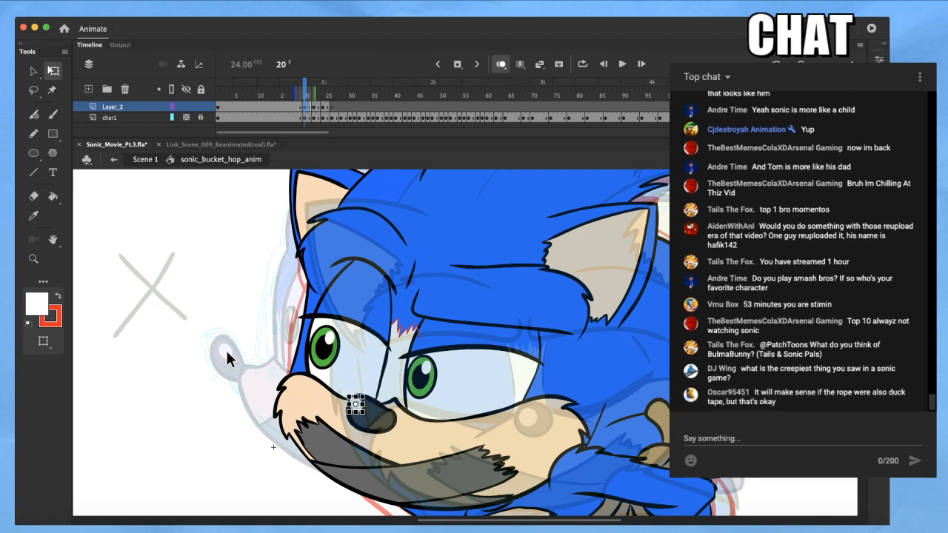
Enlarge the nose highlight slightly and reposition it inside the nose
key(z)
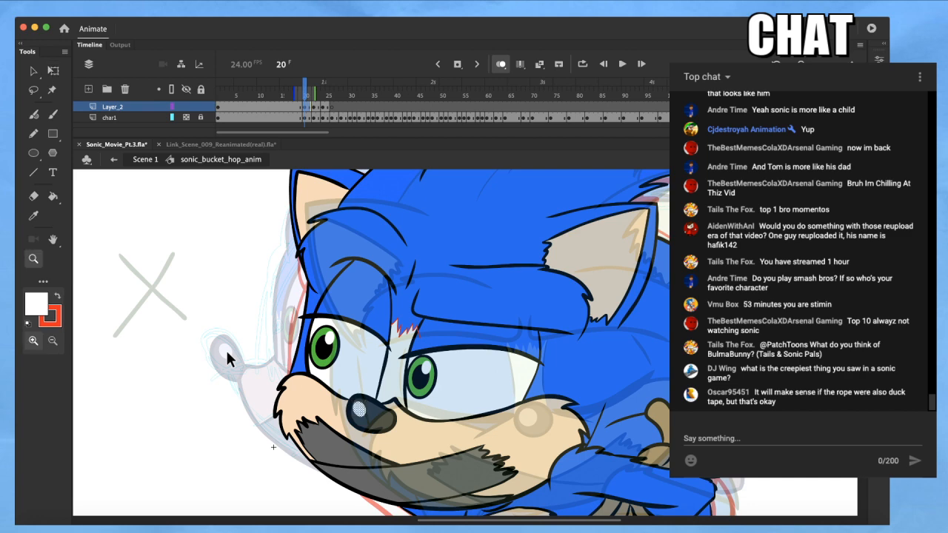
drag(277, 353, 415, 424)
key(q)
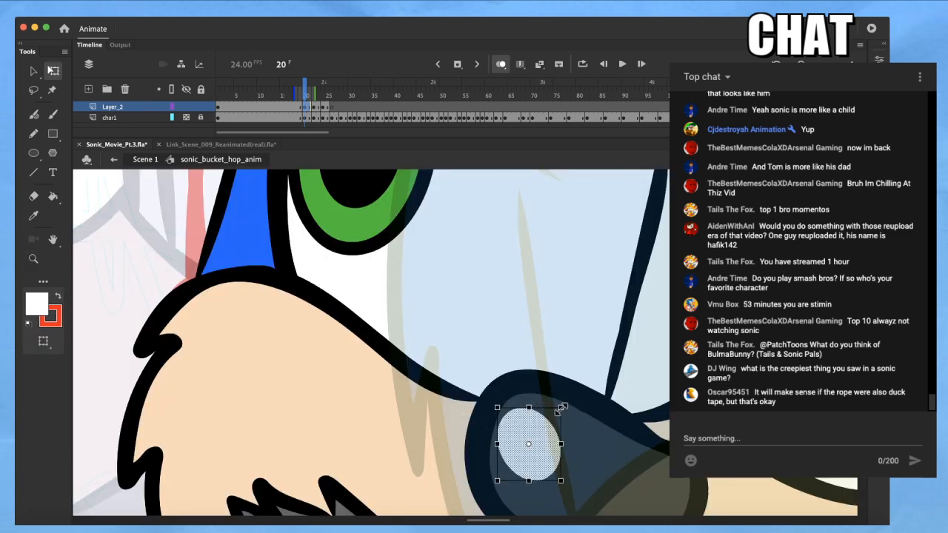
drag(561, 409, 573, 396)
drag(548, 430, 558, 446)
scroll(547, 440, down, 4)
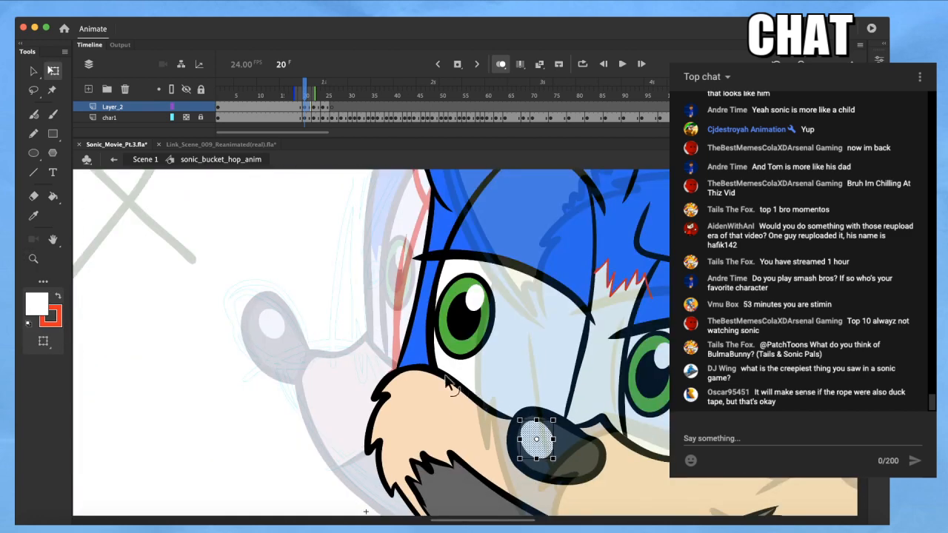
Delete the red jagged marks between the eyebrows and sample black from the pupil
scroll(456, 385, down, 3)
click(520, 341)
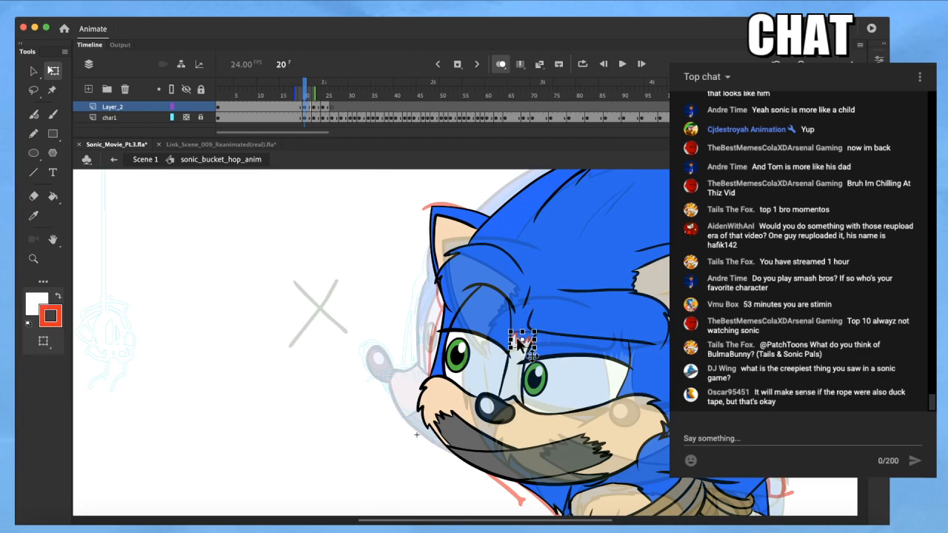
key(Delete)
key(i)
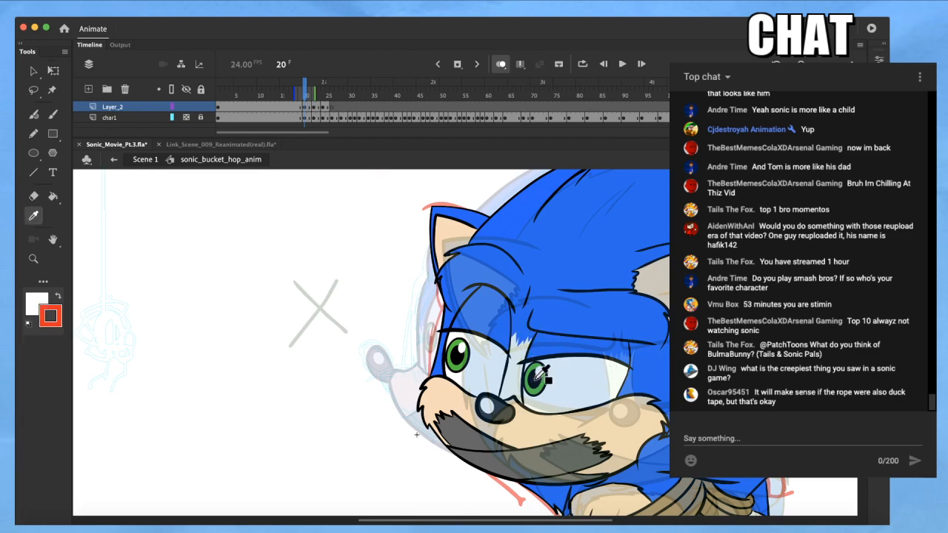
click(540, 386)
Fill the remaining gap along the underside of the thigh with the body blue
scroll(335, 244, down, 4)
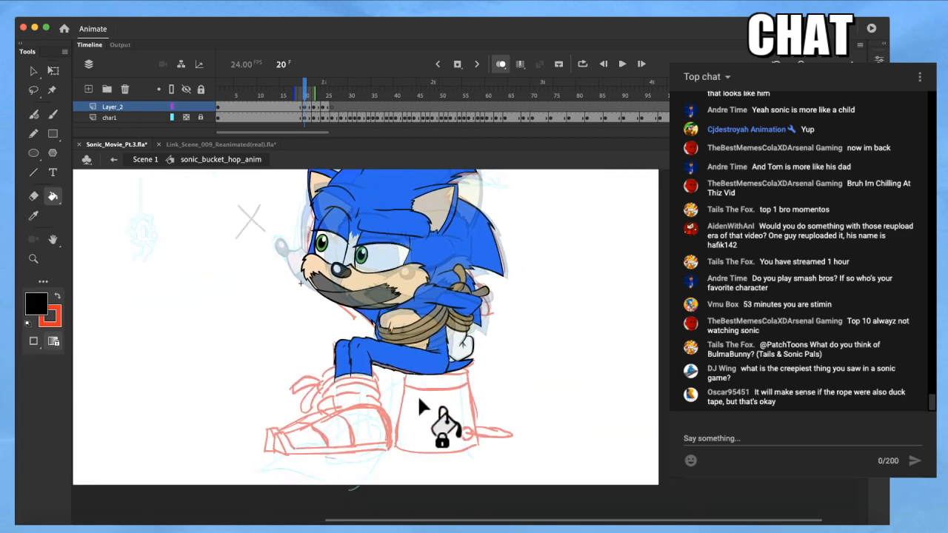
scroll(385, 348, up, 3)
key(q)
key(i)
click(411, 363)
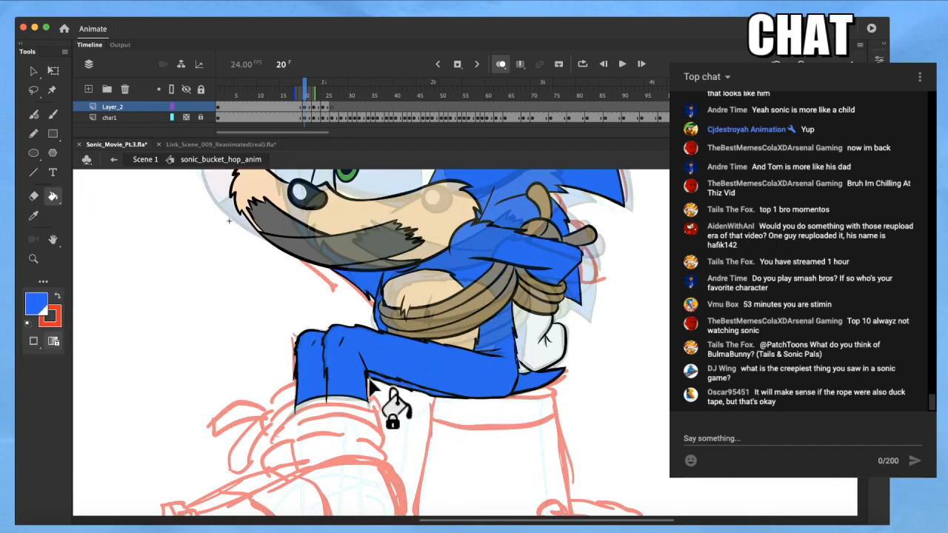
Sample the glove white from frame 19, followed by black from the glove outline on frame 20
key(i)
key(comma)
click(517, 342)
key(period)
key(i)
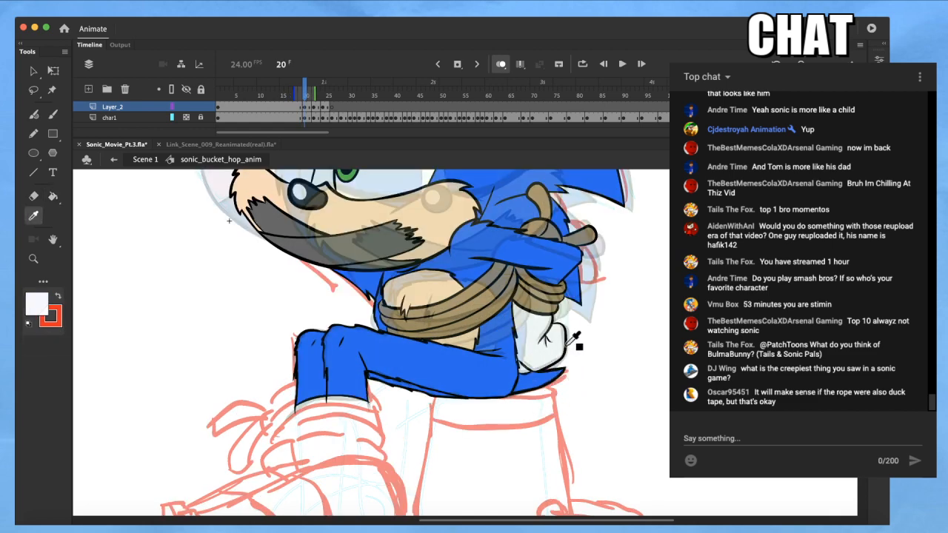
click(567, 345)
Turn off onion skinning and play the head turn back from frame 18 several times
key(super+minus)
drag(593, 321, 568, 352)
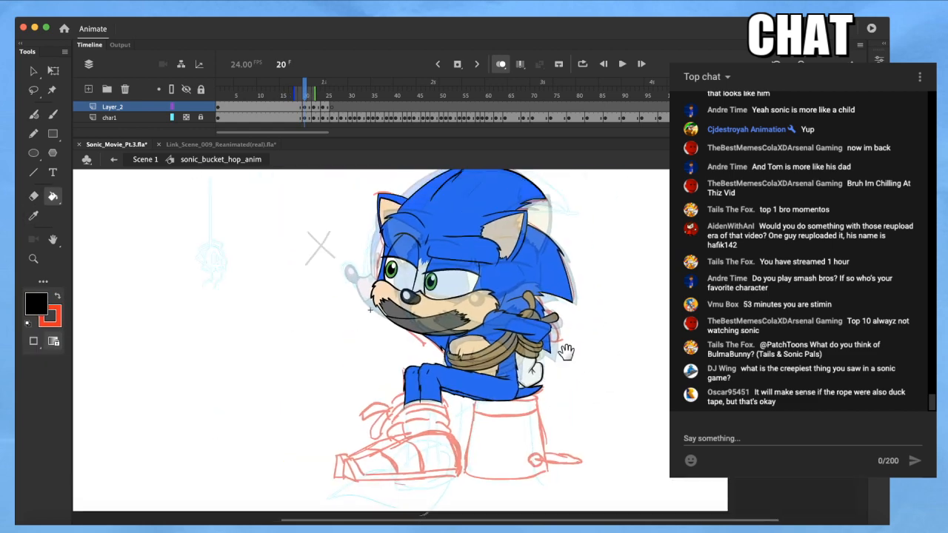
click(502, 65)
mouse_move(307, 96)
mouse_down()
mouse_move(332, 100)
mouse_move(293, 99)
mouse_move(328, 100)
mouse_move(291, 114)
mouse_up()
key(Return)
click(295, 98)
key(Return)
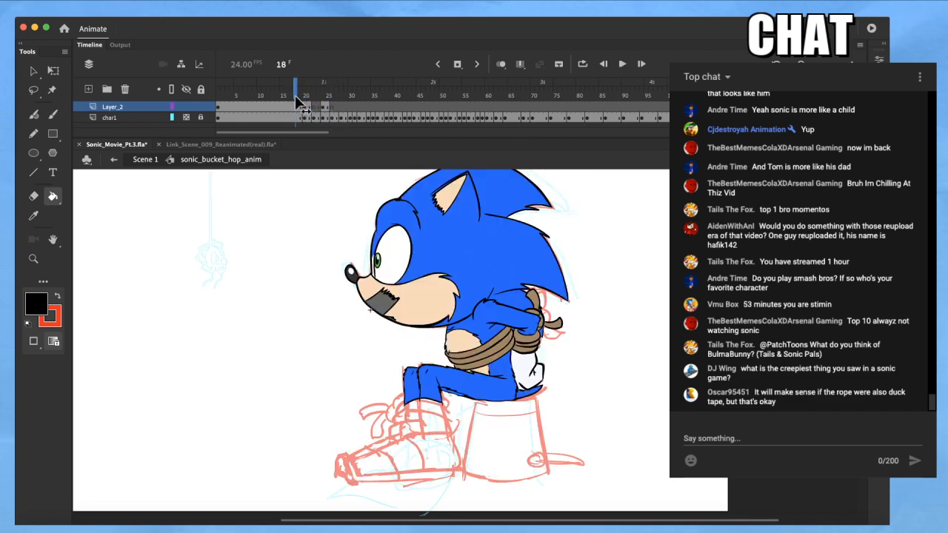
click(296, 98)
key(Return)
key(Return)
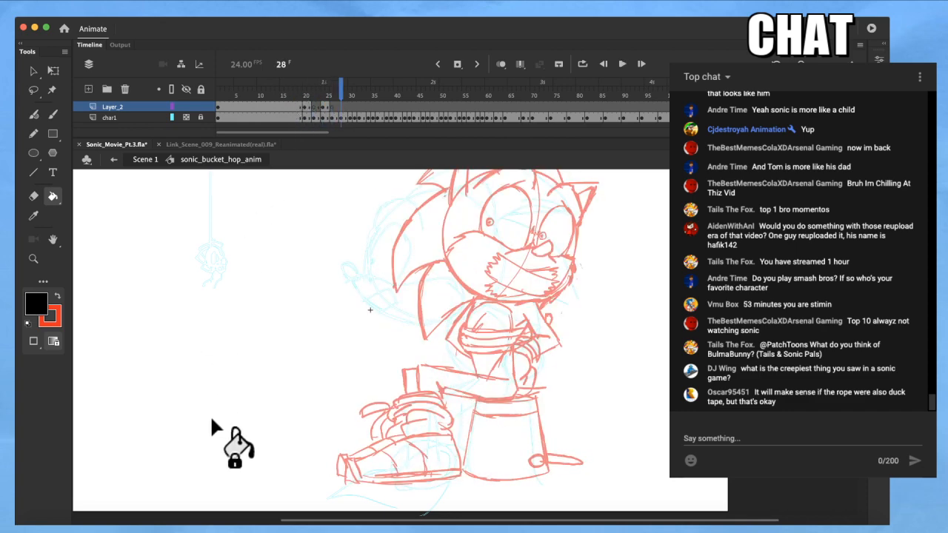
key(q)
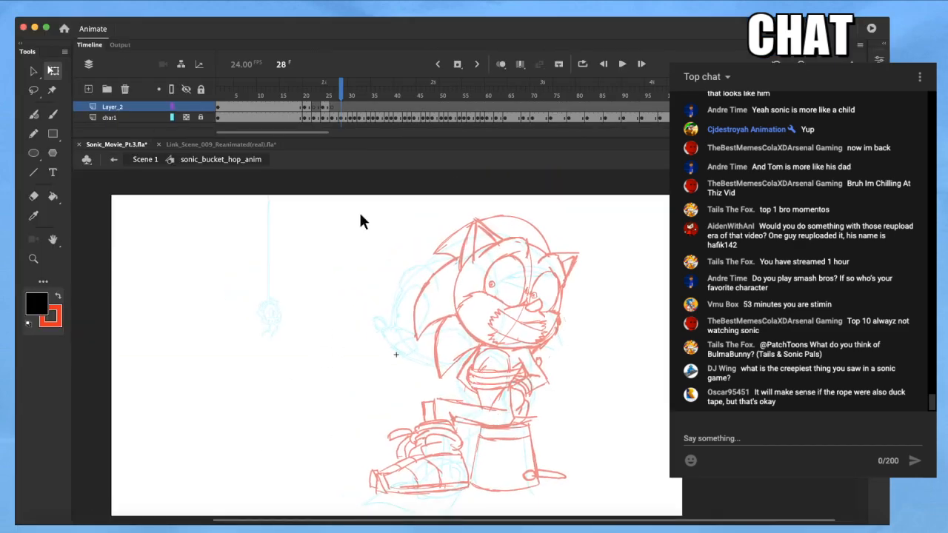
key(b)
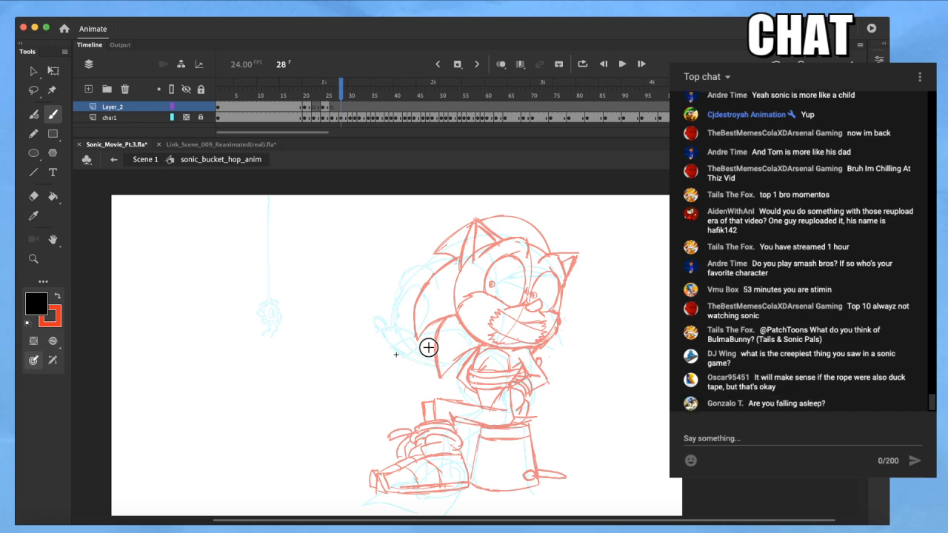
Return to Scene 1 and scrub back and forth through the head turn up to frame 164
drag(325, 95, 279, 101)
click(116, 160)
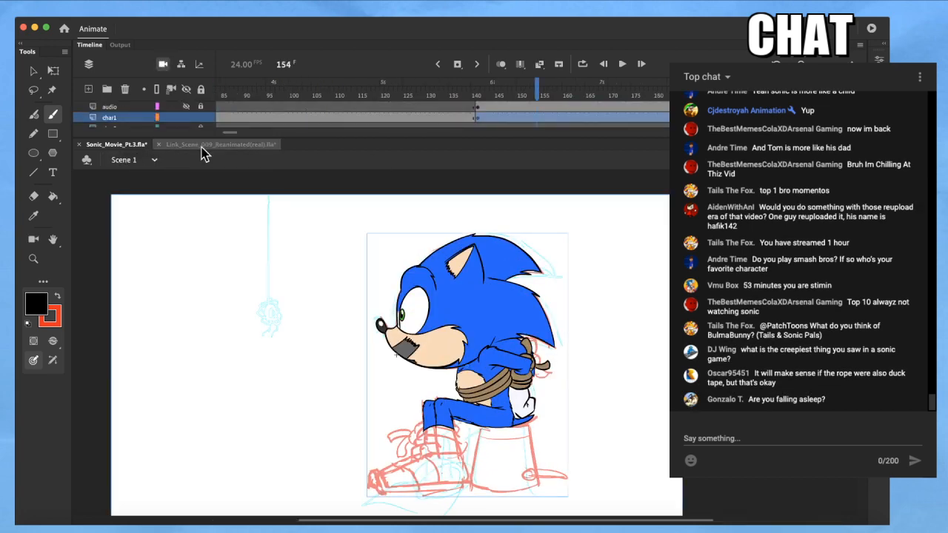
drag(493, 95, 382, 102)
drag(445, 106, 780, 104)
mouse_move(659, 92)
mouse_down()
mouse_move(427, 106)
mouse_move(489, 95)
mouse_up()
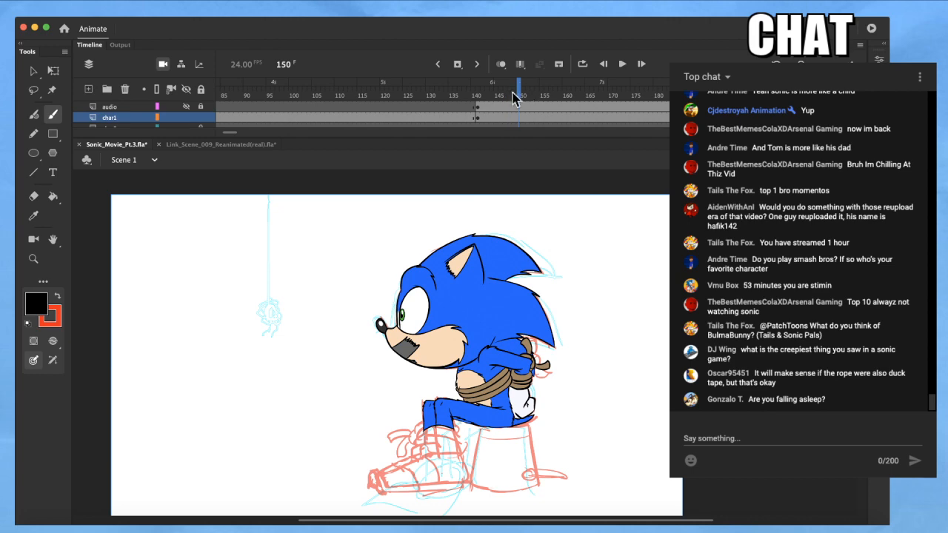
mouse_move(565, 104)
mouse_down()
mouse_move(617, 89)
mouse_move(585, 100)
mouse_up()
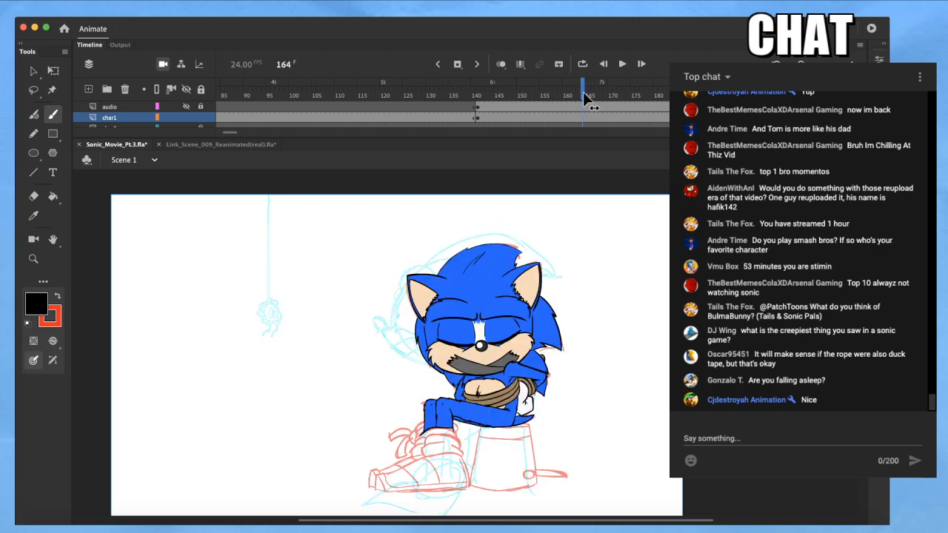
Open the Sonic symbol on frame 24 and fill the small white gaps beside the ear's inner fur with body blue
key(q)
double_click(500, 306)
scroll(546, 298, up, 10)
key(i)
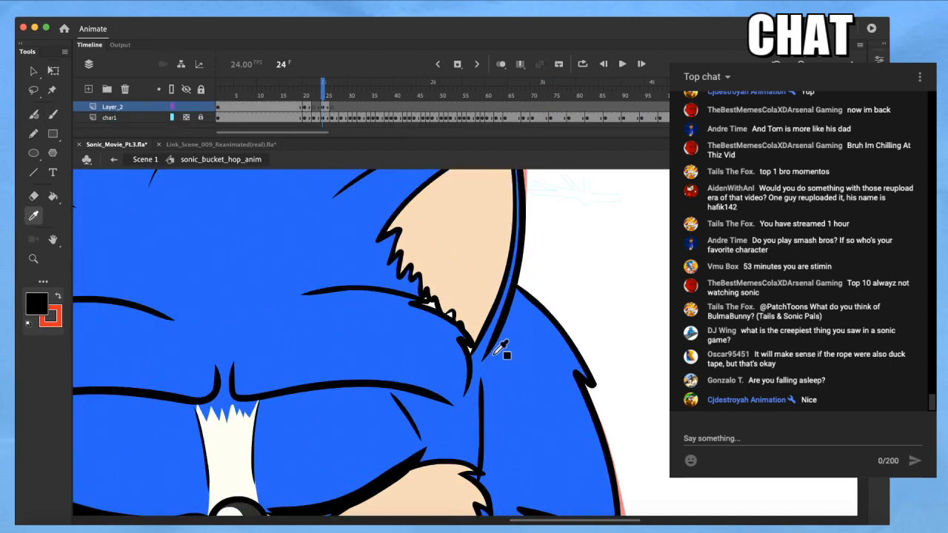
click(500, 346)
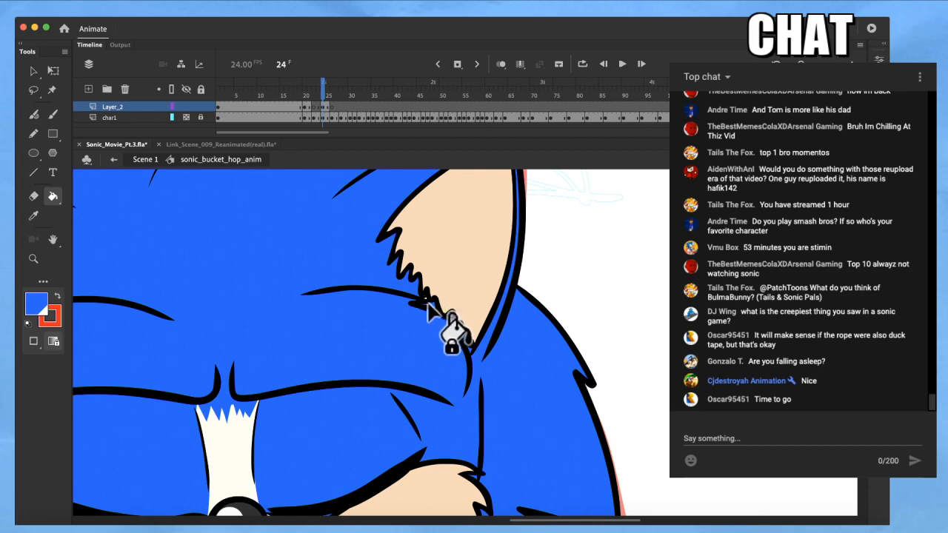
key(i)
click(520, 290)
key(super+minus)
key(super+minus)
key(space)
drag(592, 351, 613, 317)
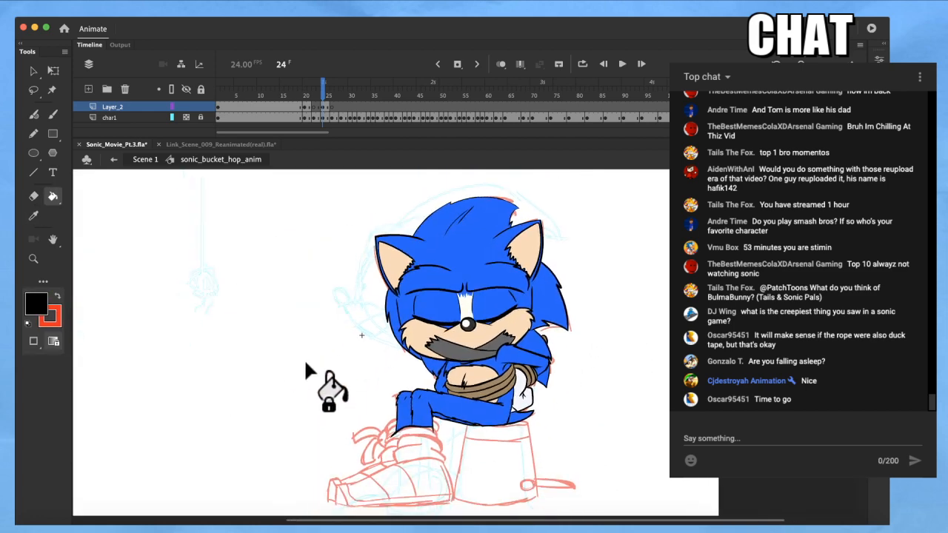
key(b)
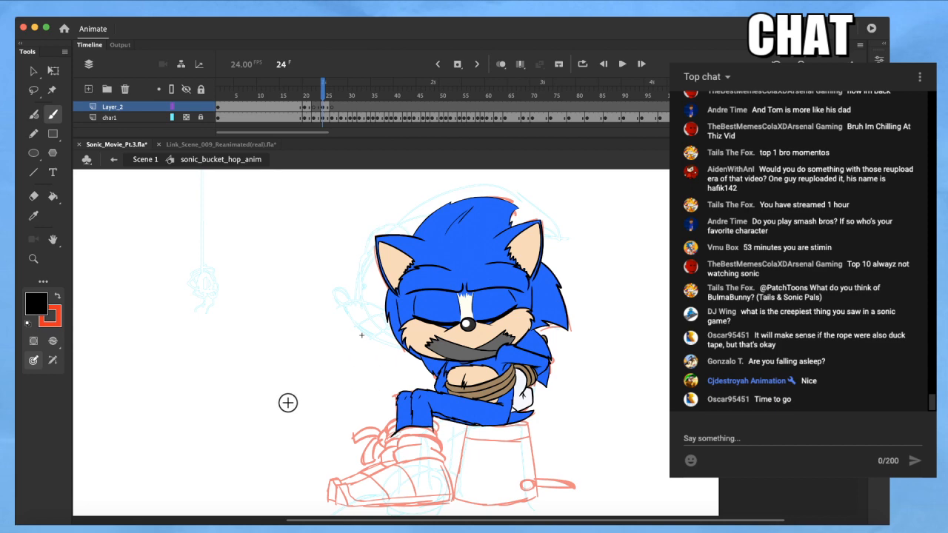